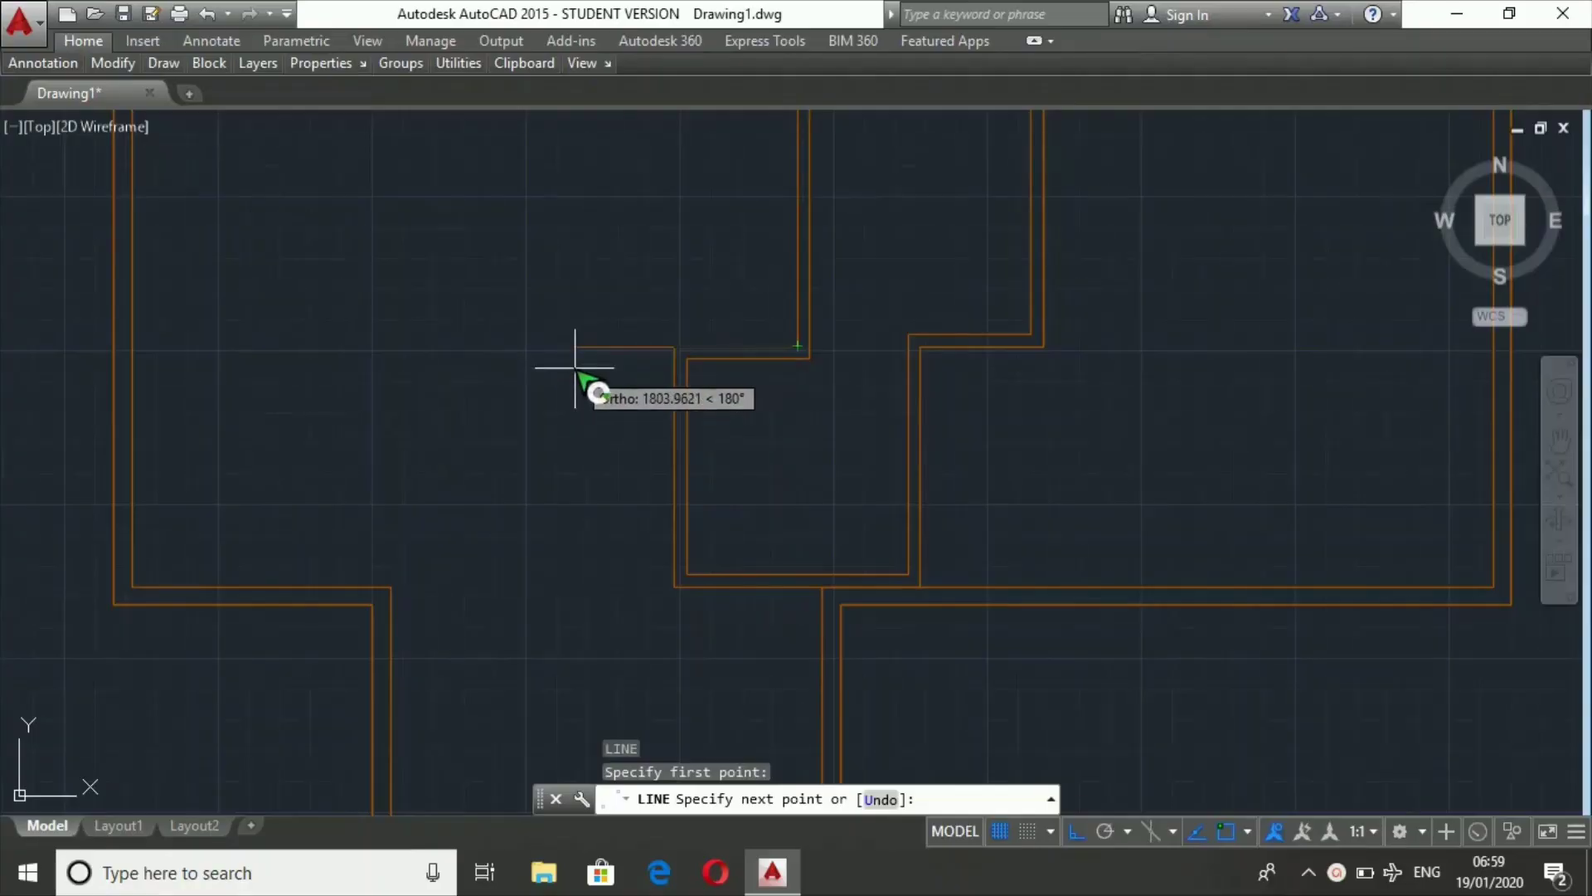
- Finish the 1800-long wall line, then draw vertical and horizontal partition lines from the inner wall corner
{"action": "type", "text": "1800"}
{"action": "key", "text": "Return"}
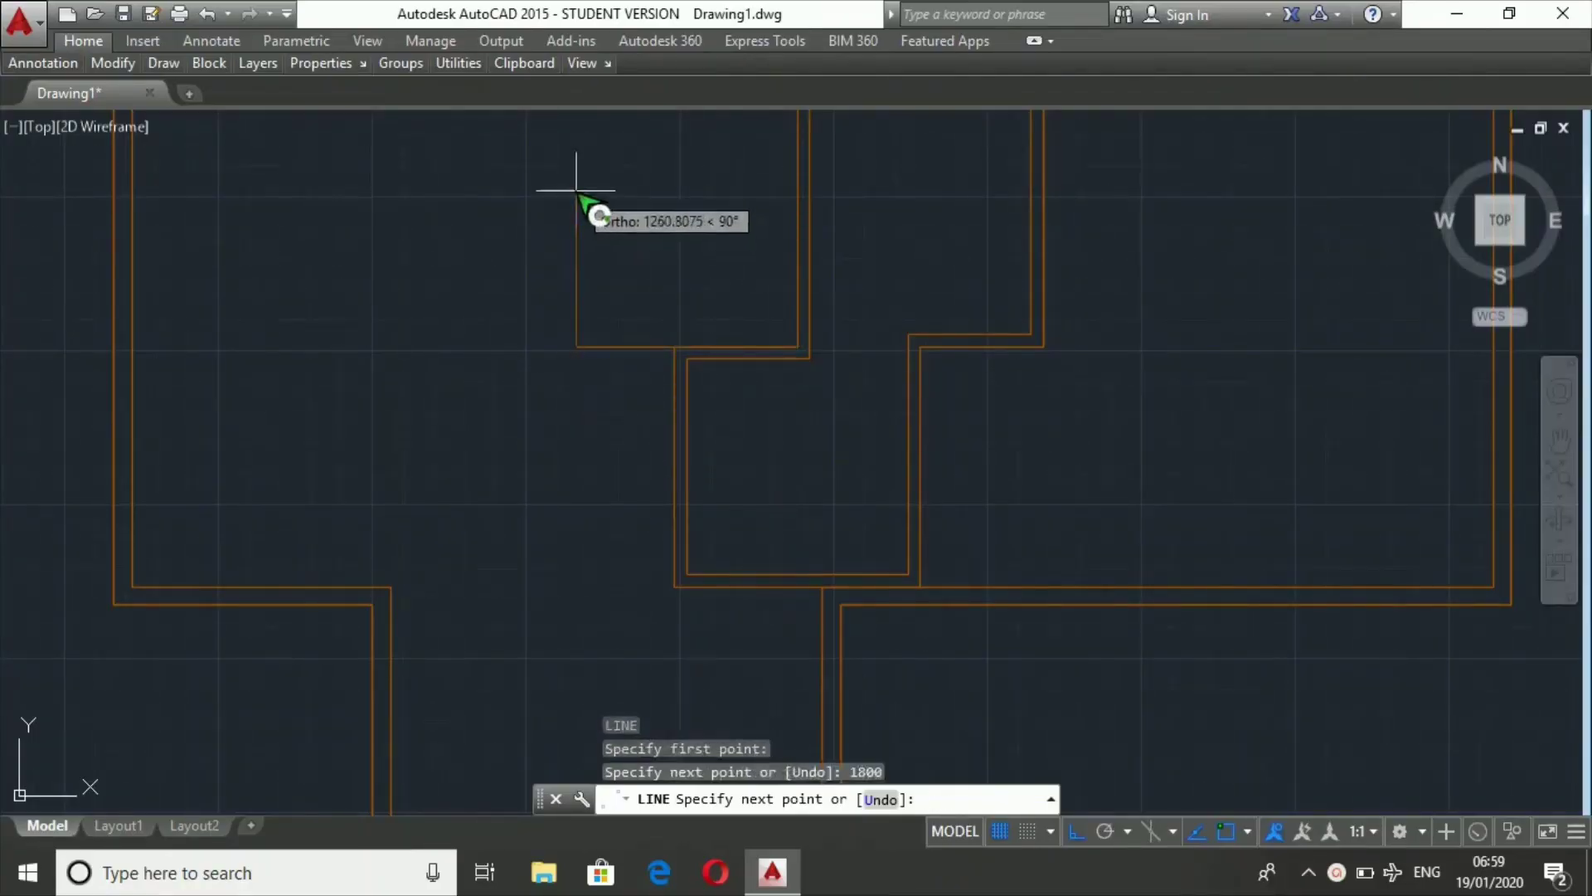
{"action": "scroll", "coordinate": [601, 514], "scroll_direction": "down", "scroll_amount": 4}
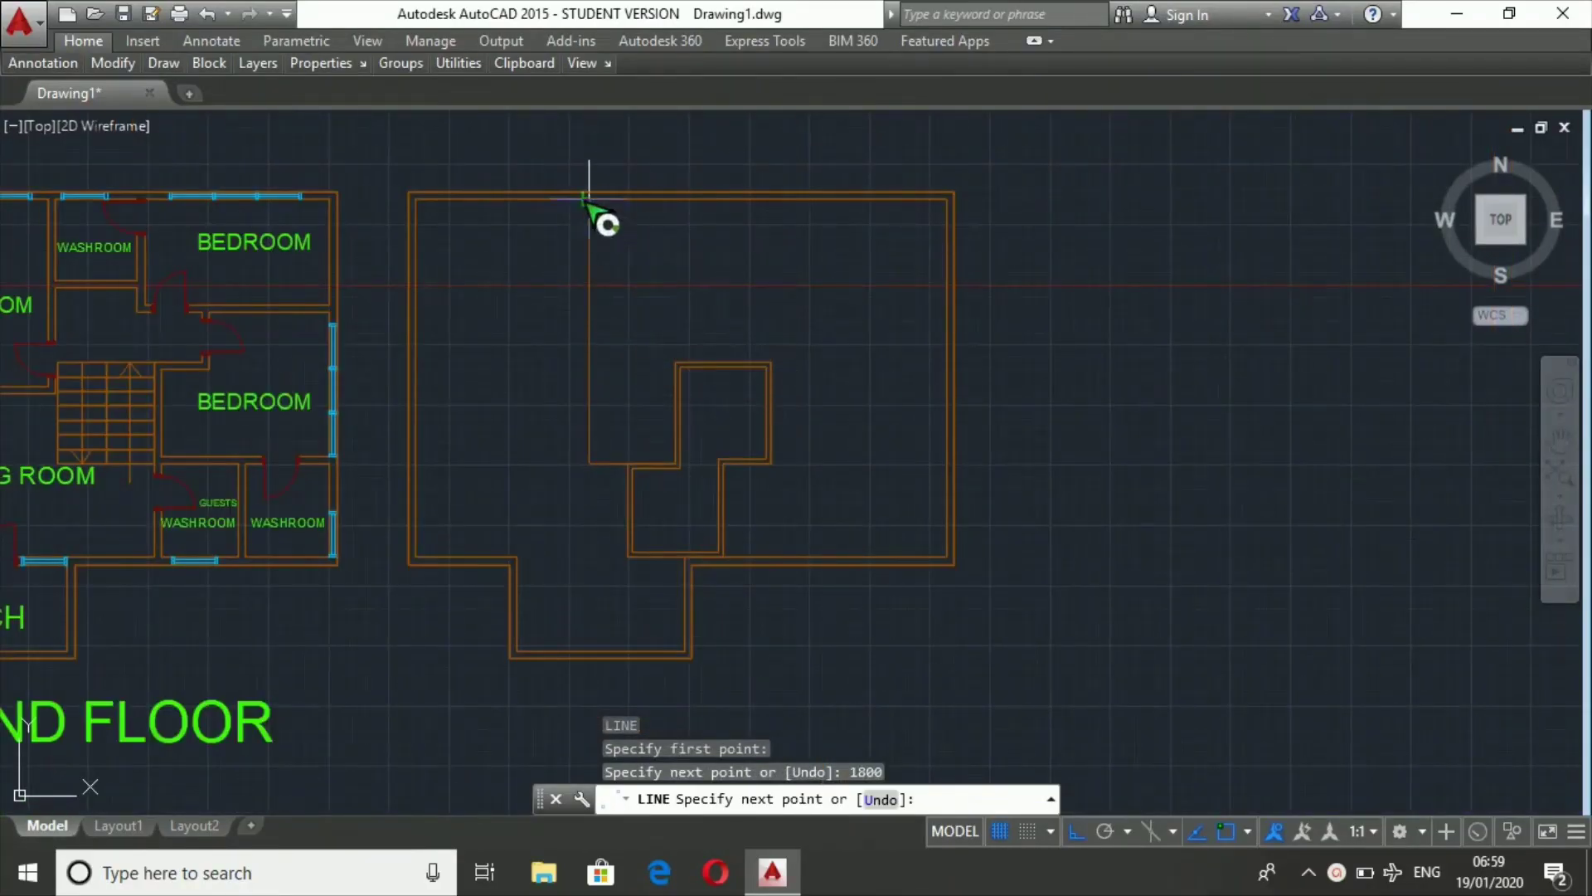
{"action": "key", "text": "Return"}
{"action": "key", "text": "Return"}
{"action": "left_click", "coordinate": [676, 362]}
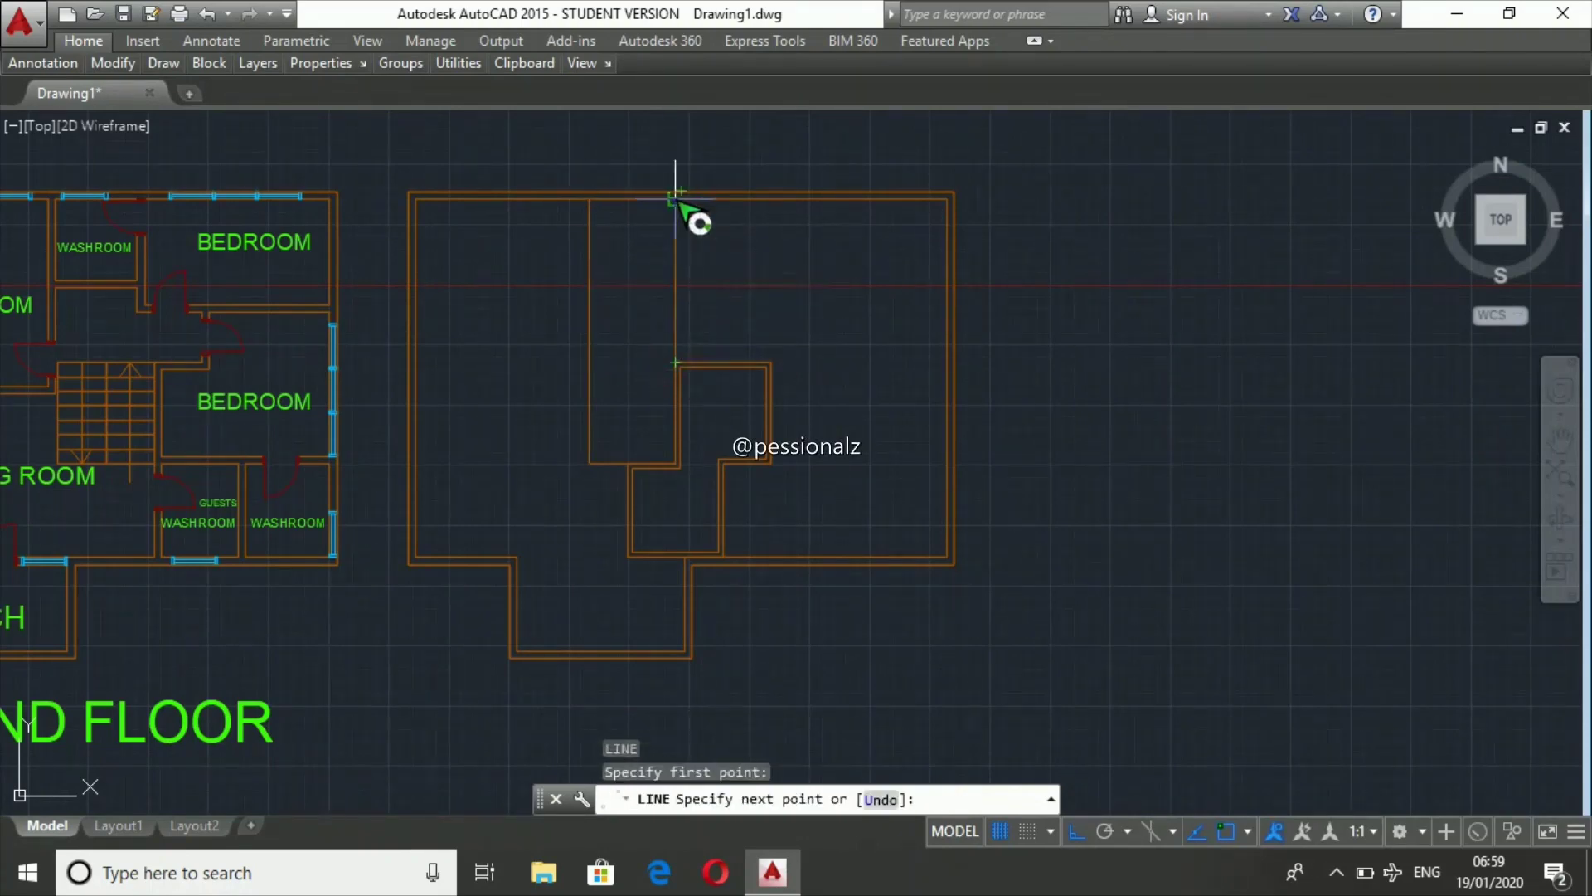
{"action": "left_click", "coordinate": [675, 196]}
{"action": "key", "text": "Return"}
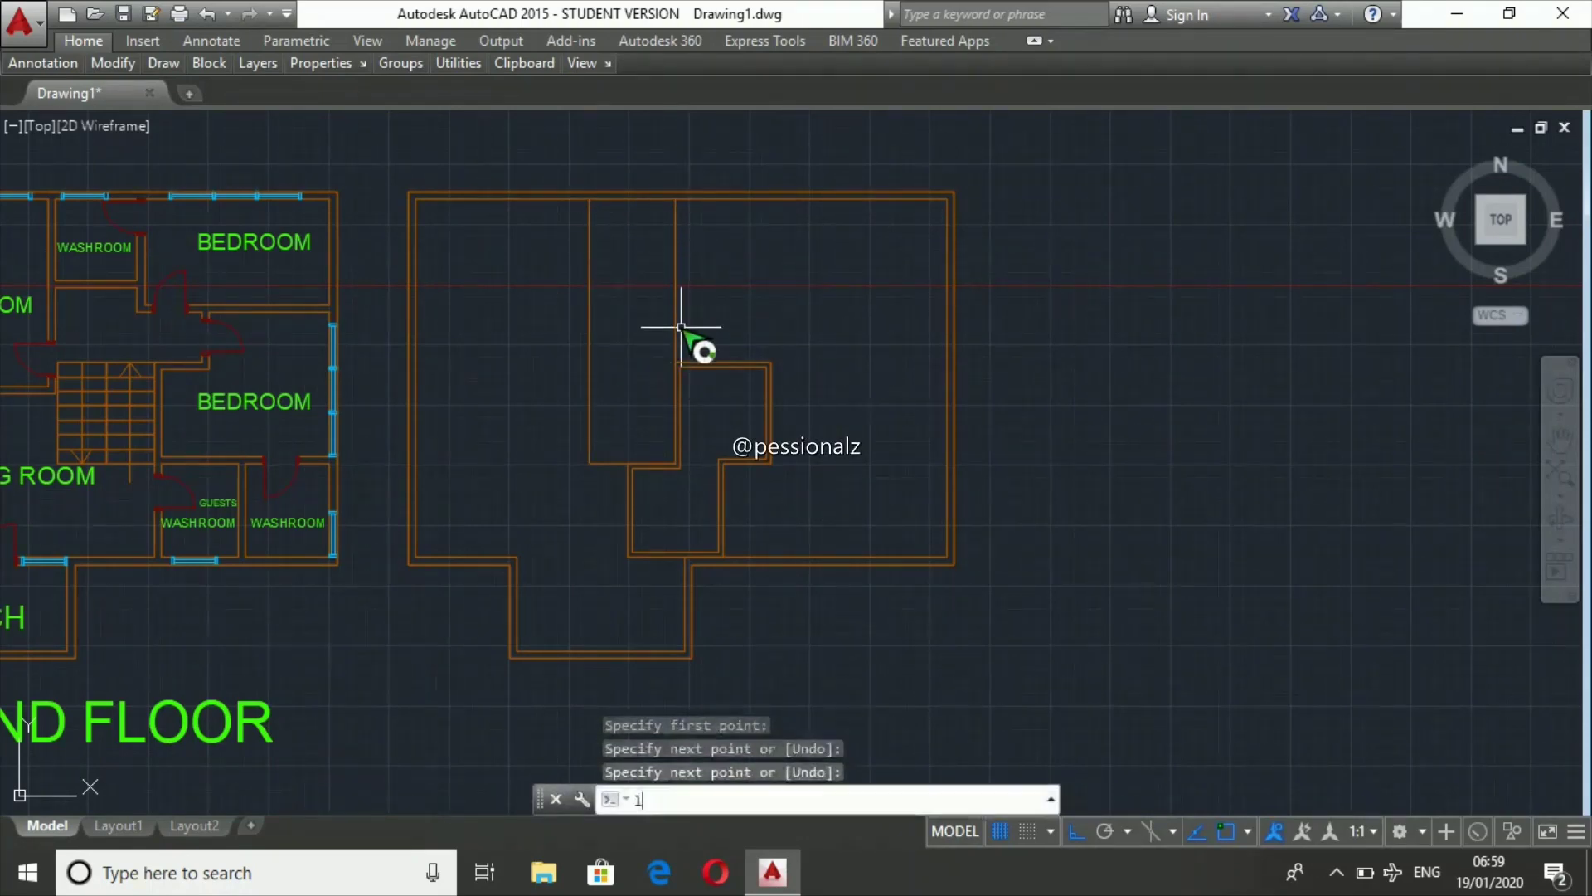
{"action": "type", "text": "l"}
{"action": "key", "text": "Return"}
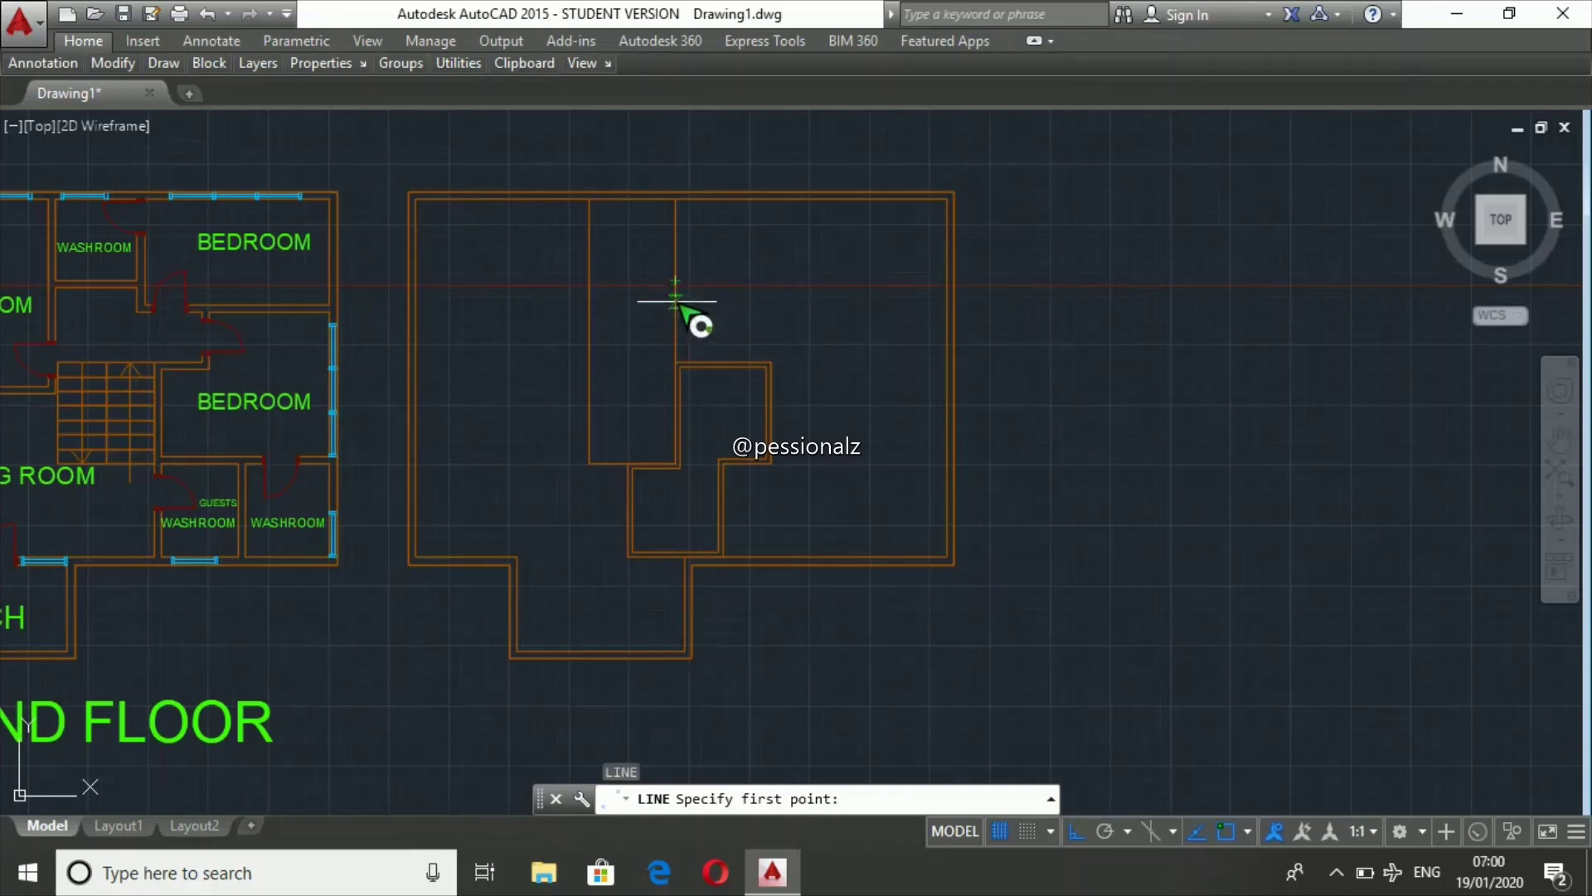
{"action": "left_click", "coordinate": [676, 299]}
{"action": "left_click", "coordinate": [590, 300]}
{"action": "key", "text": "Return"}
- Offset the horizontal and vertical partition lines by 150 to give them wall thickness
{"action": "type", "text": "off"}
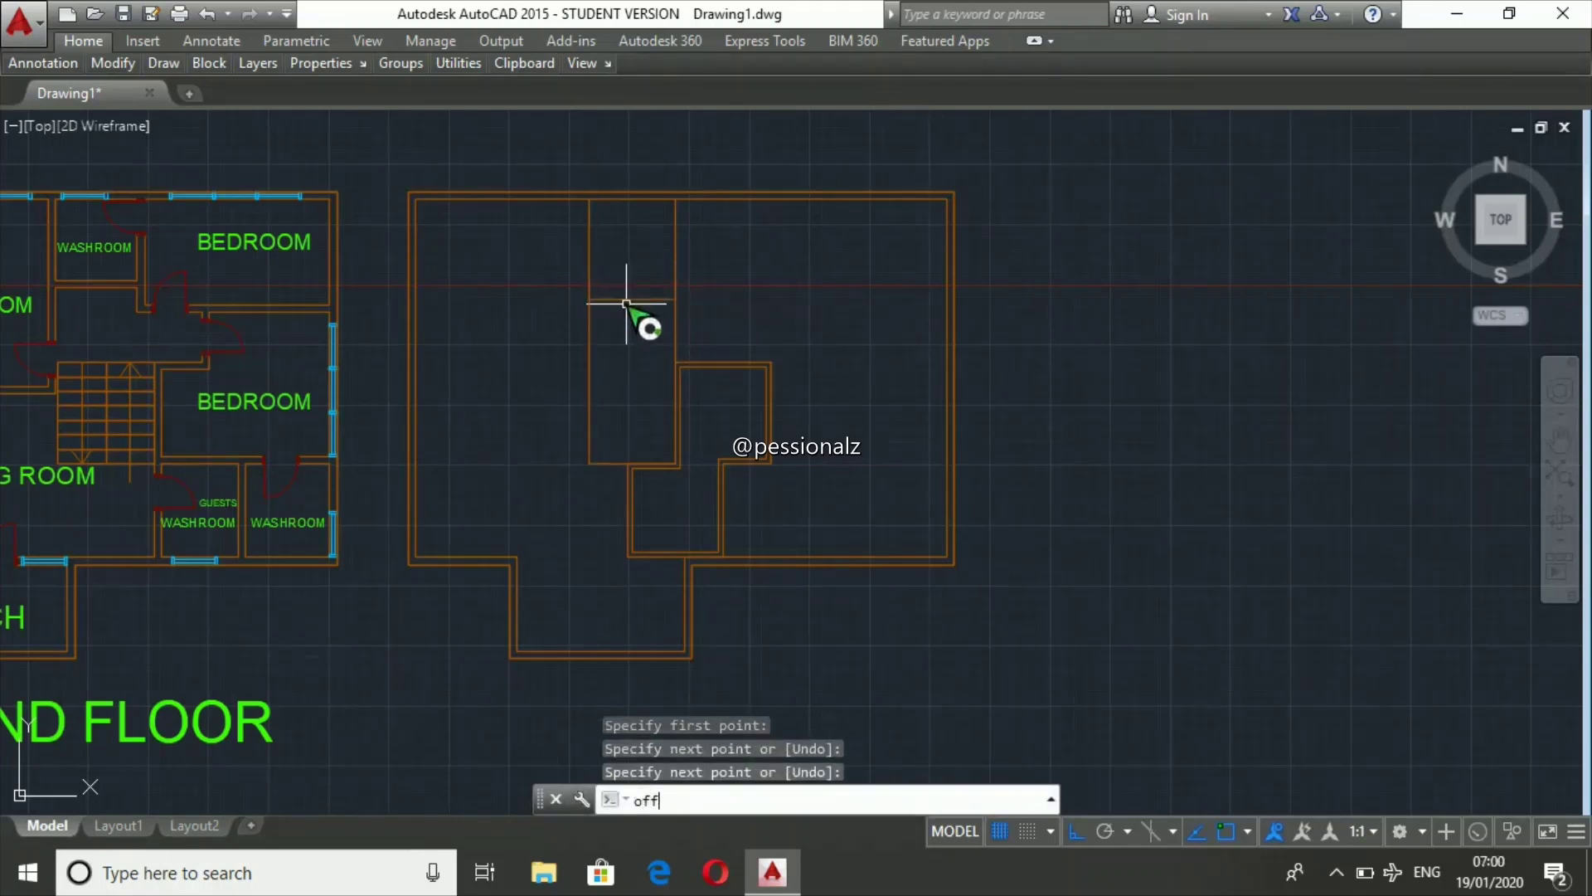
{"action": "key", "text": "Return"}
{"action": "type", "text": "150"}
{"action": "key", "text": "Return"}
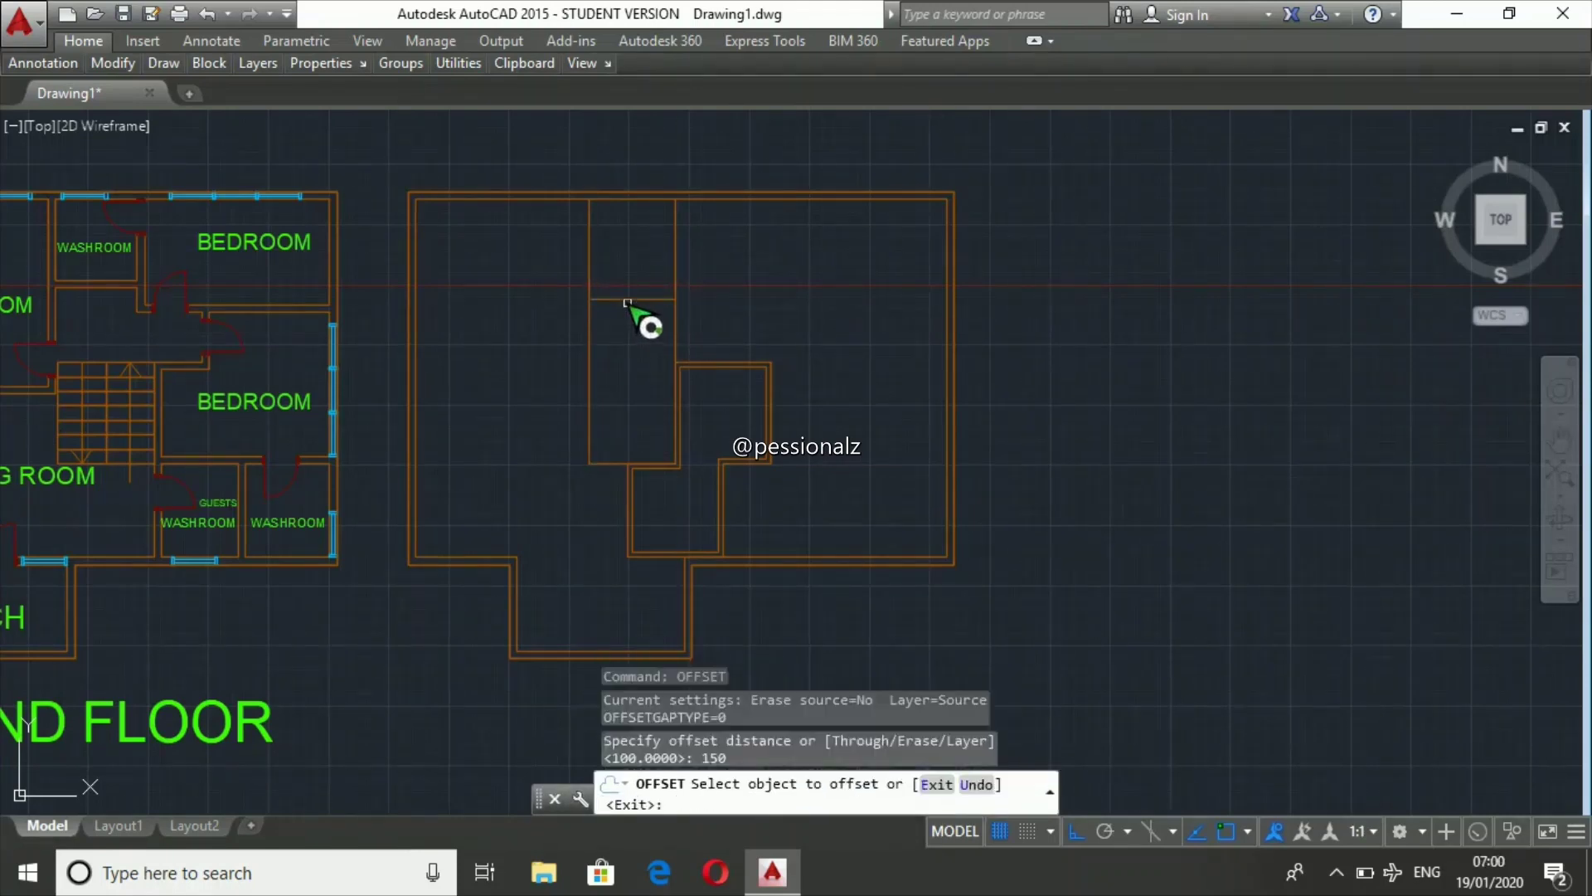
{"action": "left_click", "coordinate": [639, 299]}
{"action": "left_click", "coordinate": [643, 356]}
{"action": "left_click", "coordinate": [590, 357]}
{"action": "left_click", "coordinate": [647, 365]}
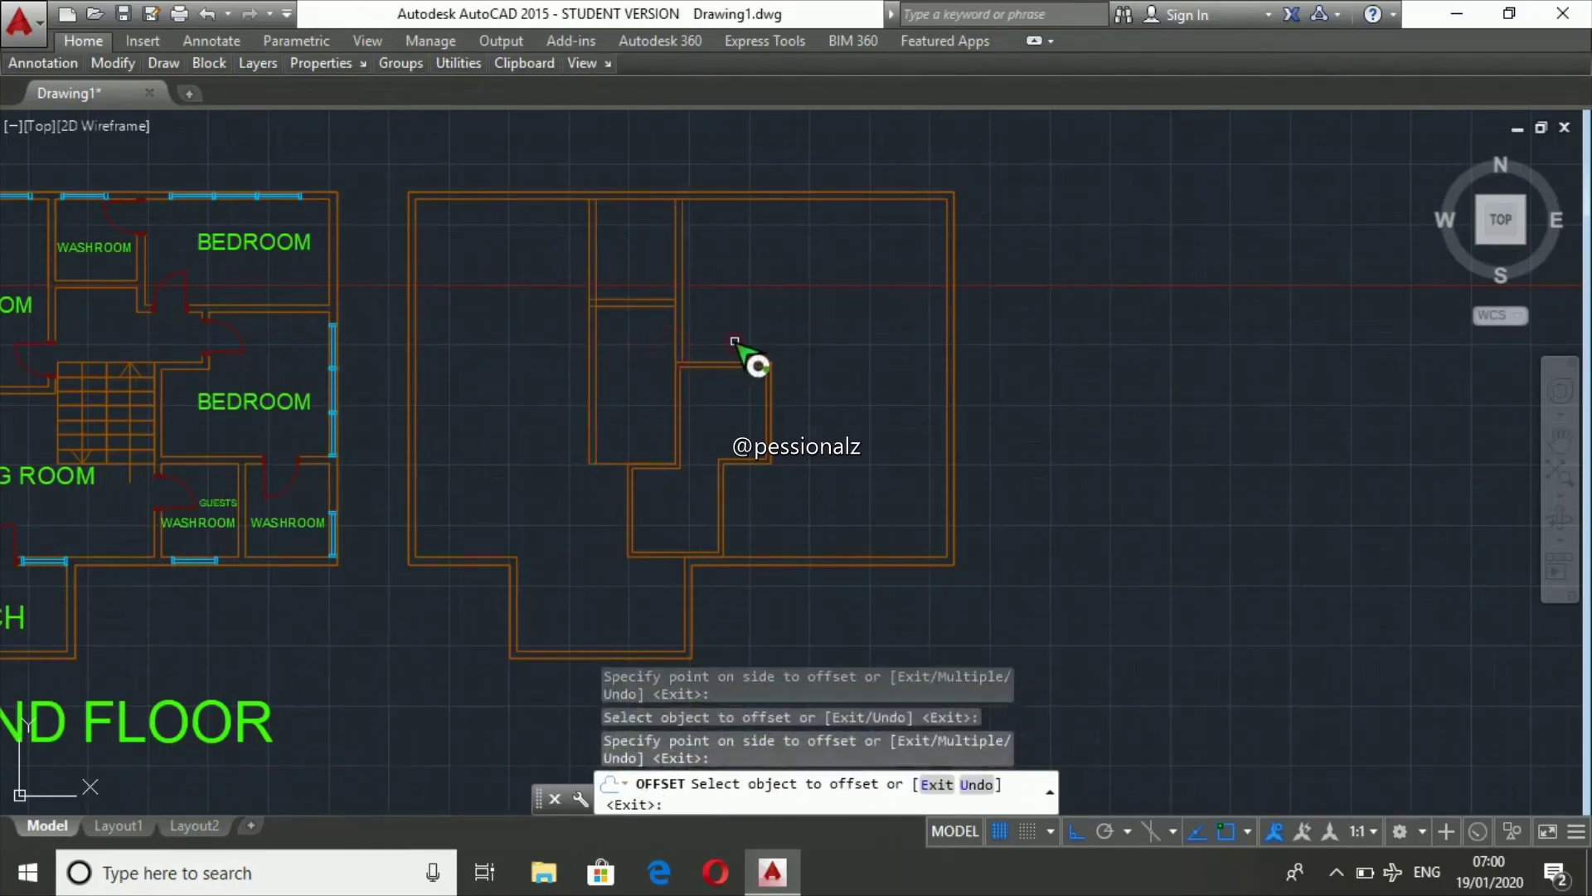
{"action": "key", "text": "Escape"}
{"action": "key", "text": "Escape"}
{"action": "key", "text": "Escape"}
- Draw a wall line from the right wall corner left along the wall, turning up to the inner wall
{"action": "type", "text": "l"}
{"action": "key", "text": "Return"}
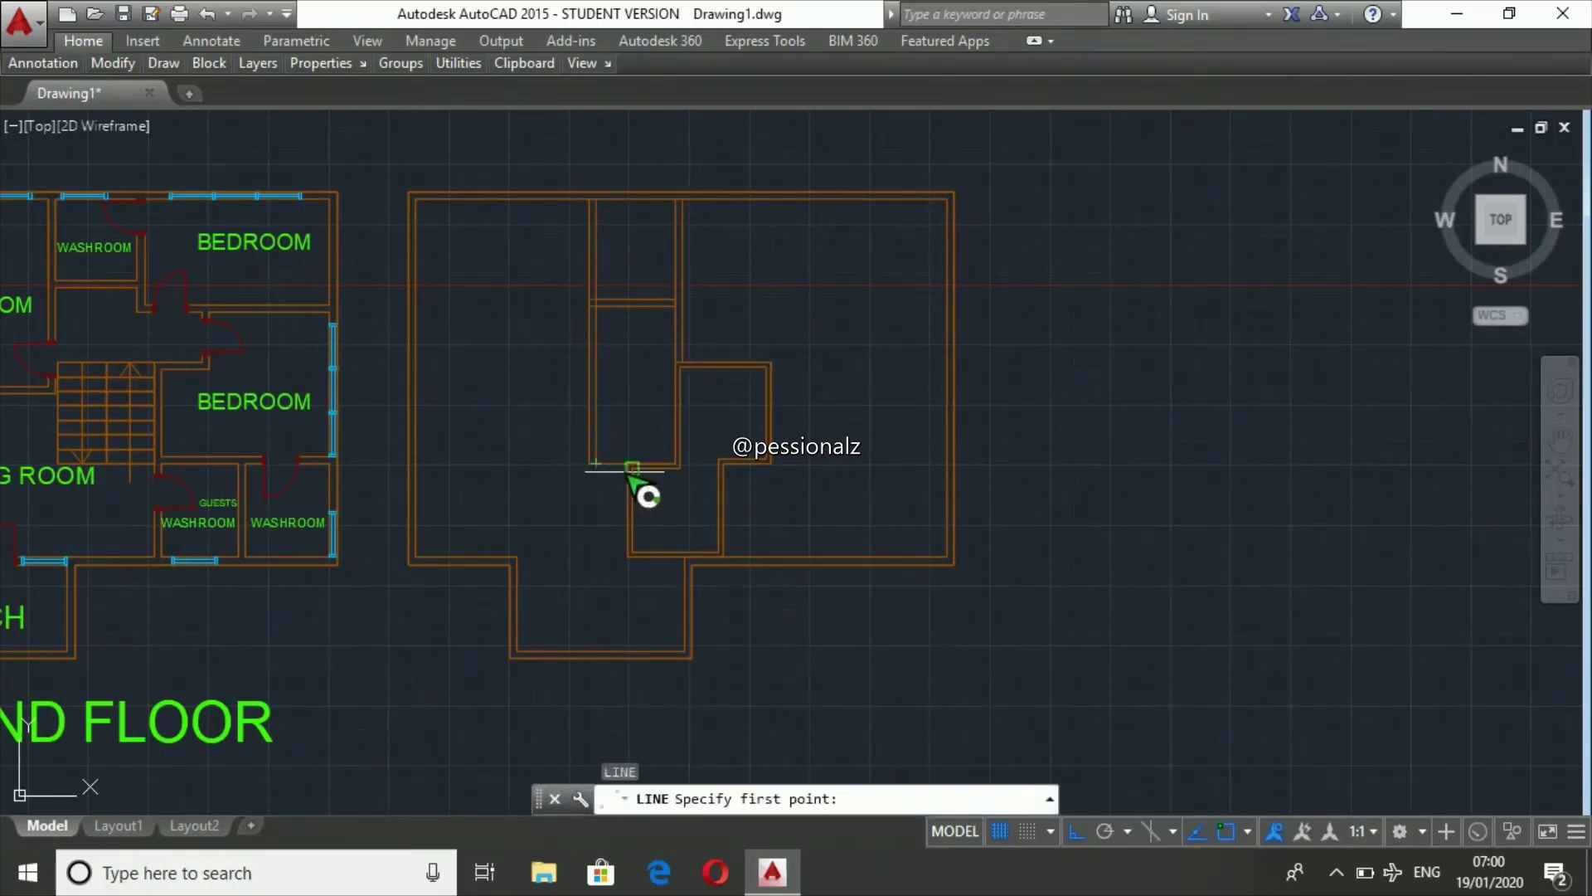
{"action": "scroll", "coordinate": [644, 465], "scroll_direction": "up", "scroll_amount": 5}
{"action": "left_click", "coordinate": [614, 466]}
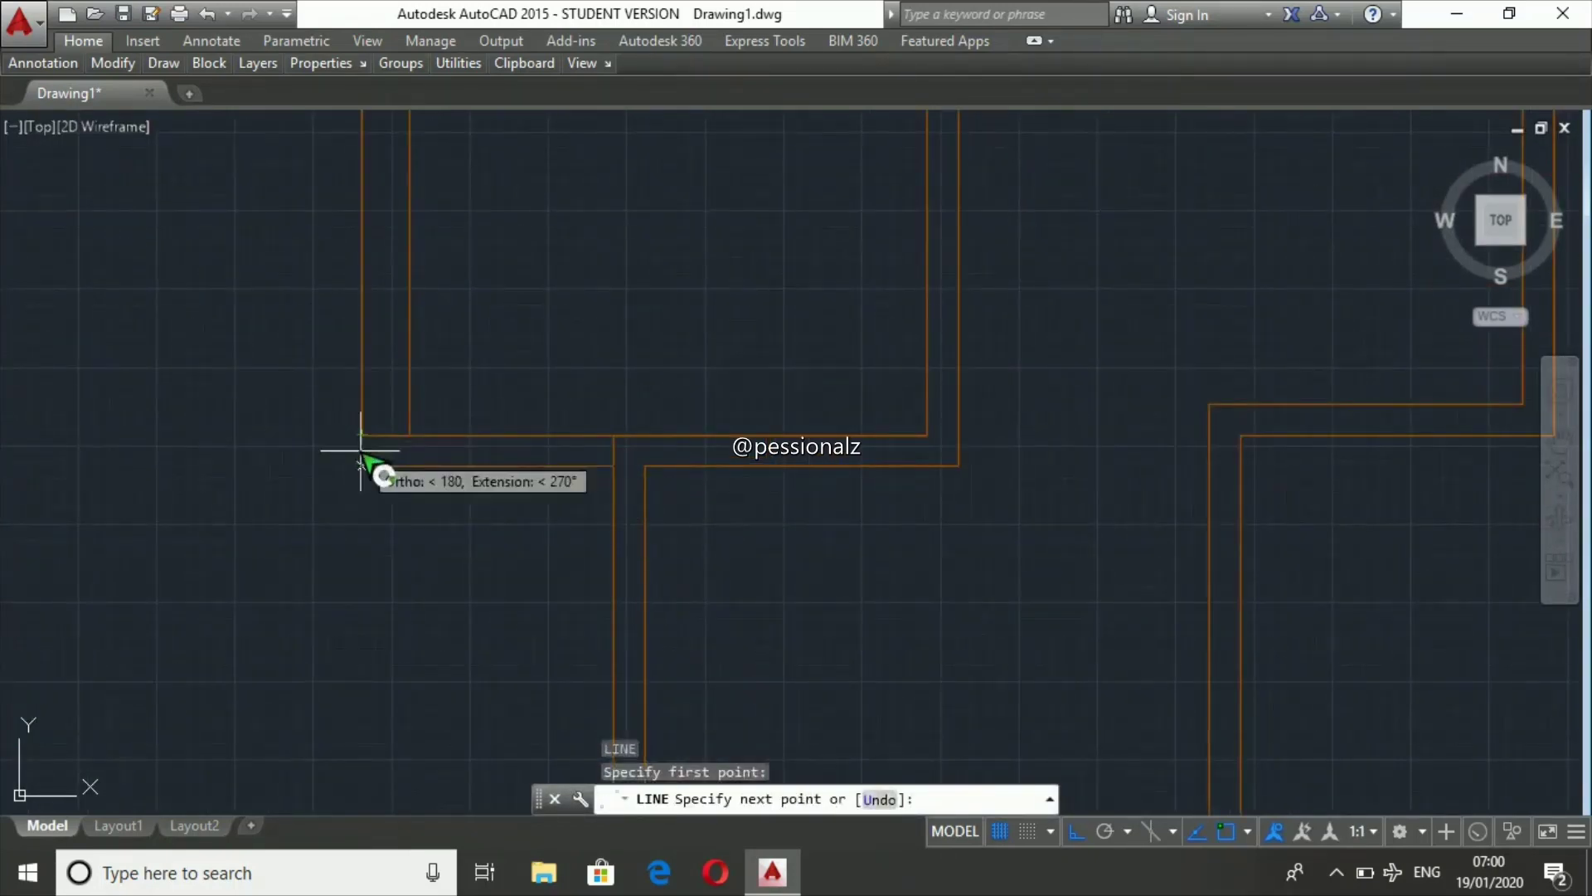
{"action": "left_click", "coordinate": [362, 465]}
{"action": "left_click", "coordinate": [363, 436]}
{"action": "key", "text": "Escape"}
{"action": "key", "text": "Escape"}
{"action": "key", "text": "Escape"}
- Trim the overlapping wall segments at the junctions and the lower corner
{"action": "type", "text": "tr"}
{"action": "key", "text": "Return"}
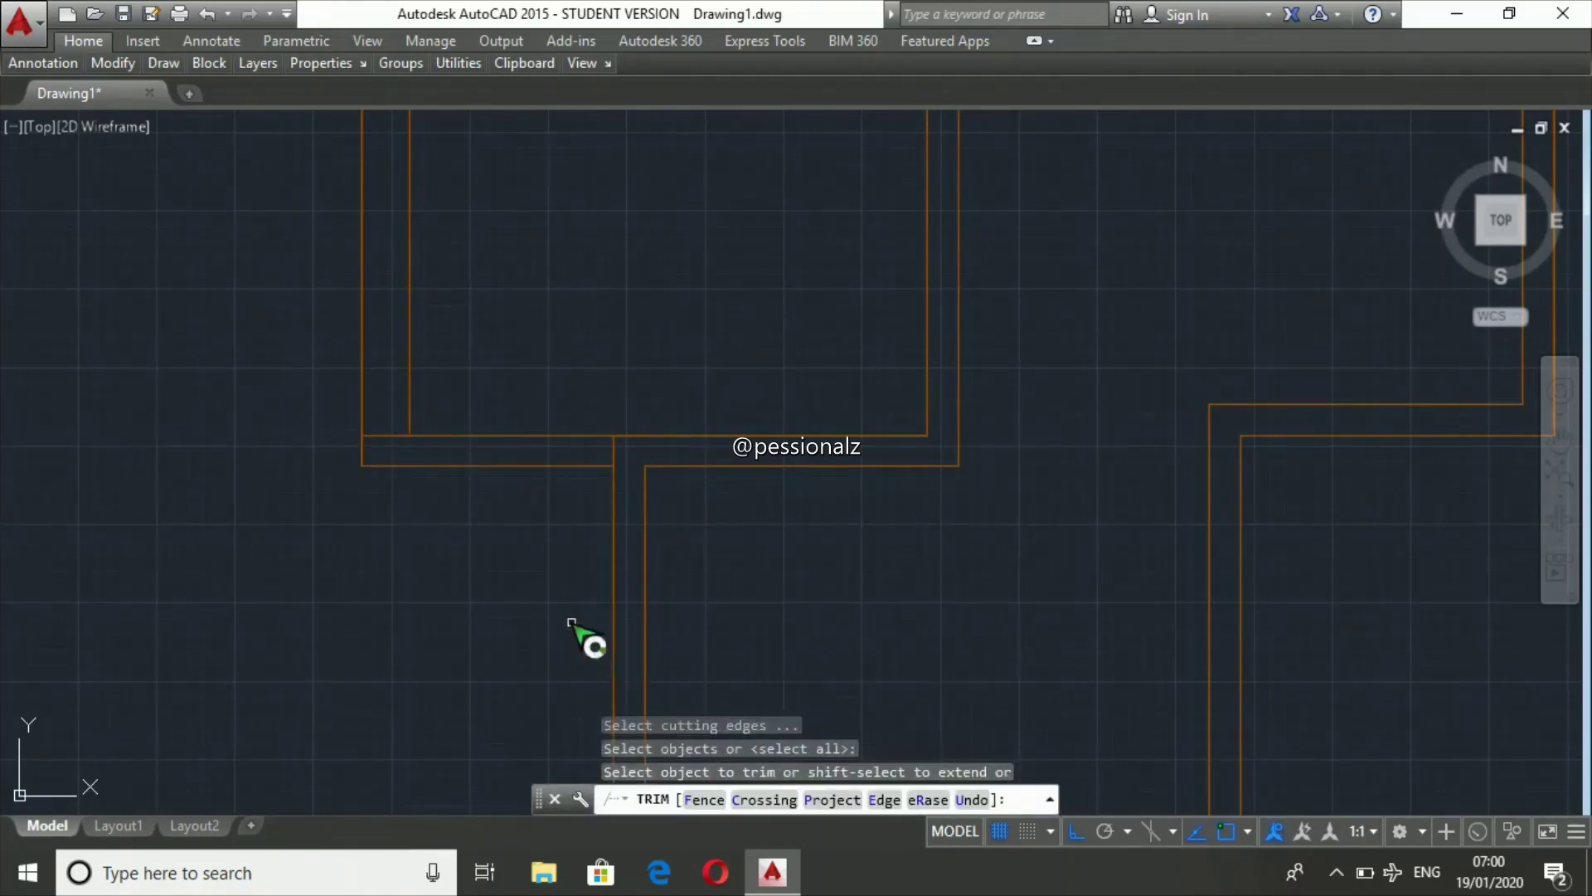
{"action": "left_click", "coordinate": [616, 448]}
{"action": "left_click", "coordinate": [391, 437]}
{"action": "scroll", "coordinate": [891, 289], "scroll_direction": "down", "scroll_amount": 3}
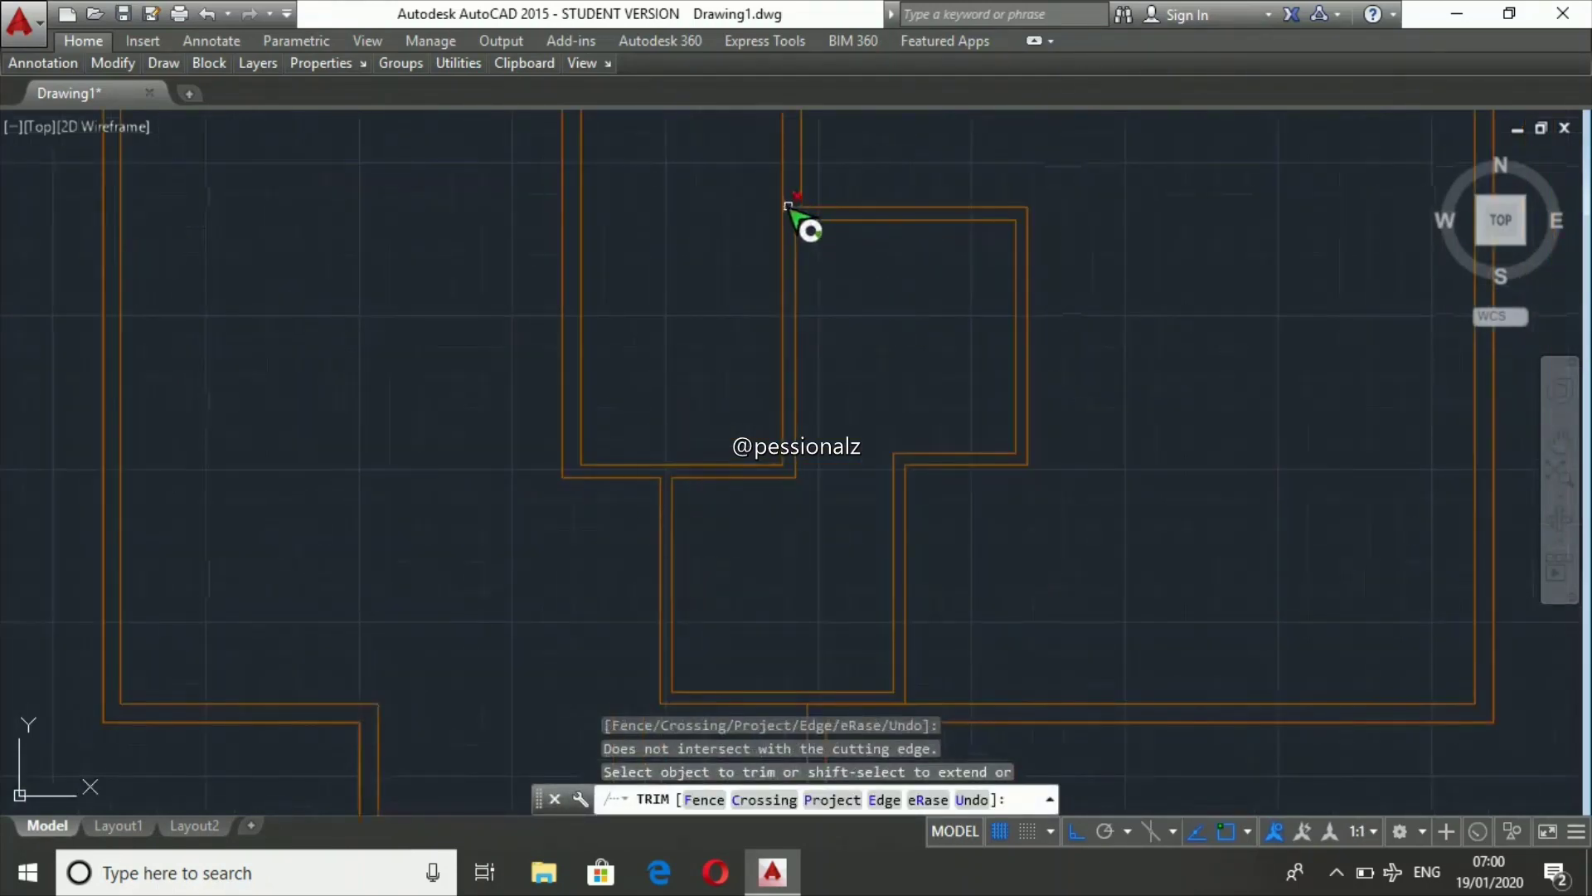
{"action": "scroll", "coordinate": [760, 569], "scroll_direction": "down", "scroll_amount": 2}
{"action": "left_click", "coordinate": [774, 246]}
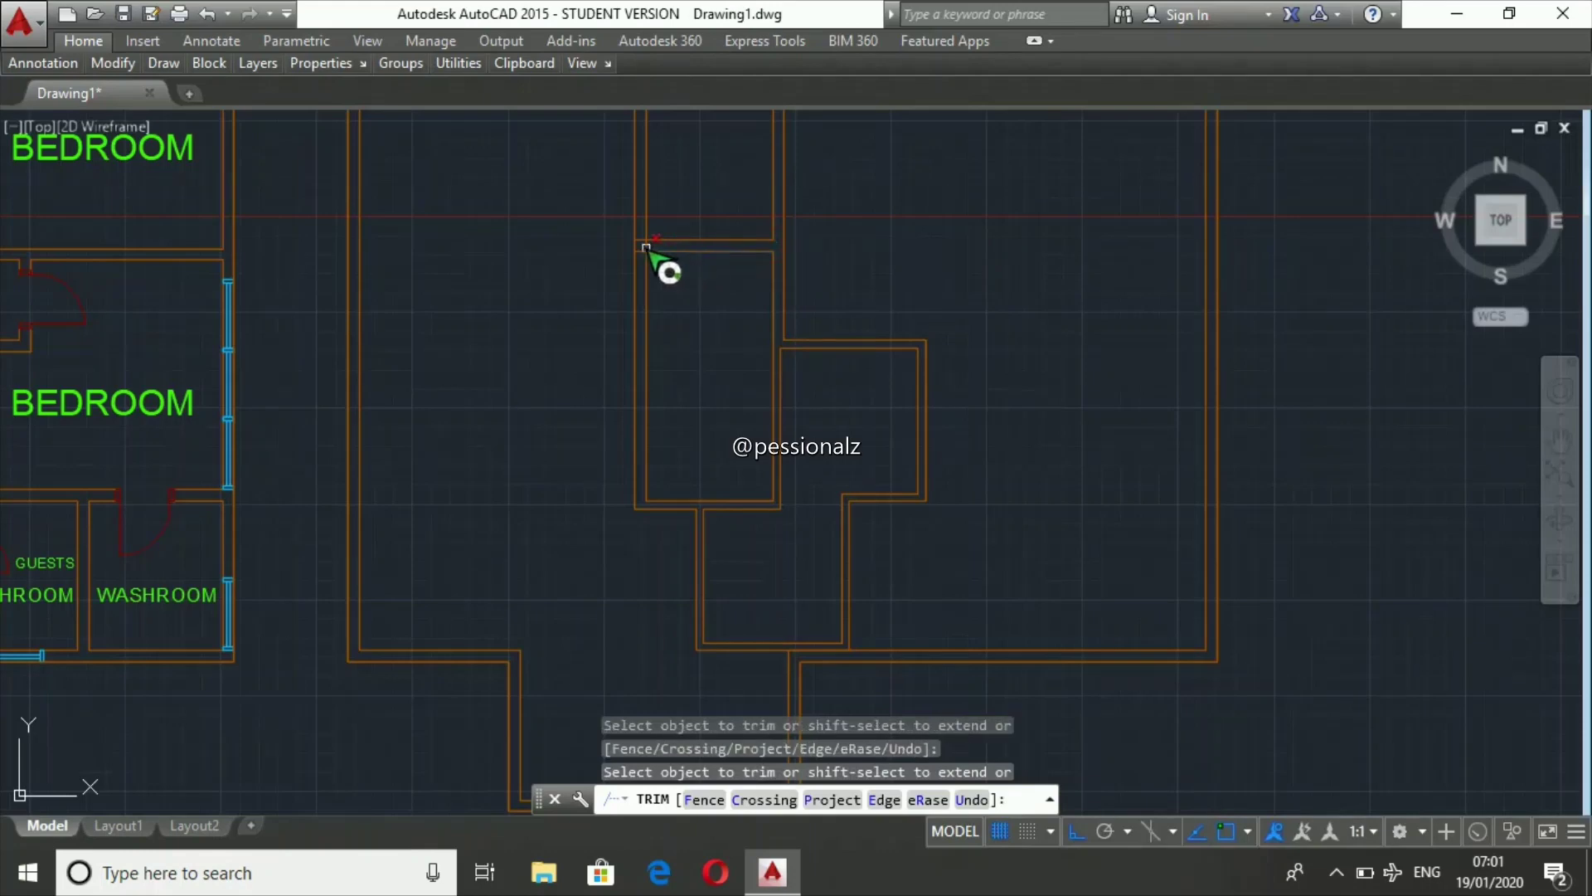
{"action": "left_click", "coordinate": [643, 238]}
{"action": "scroll", "coordinate": [810, 597], "scroll_direction": "down", "scroll_amount": 3}
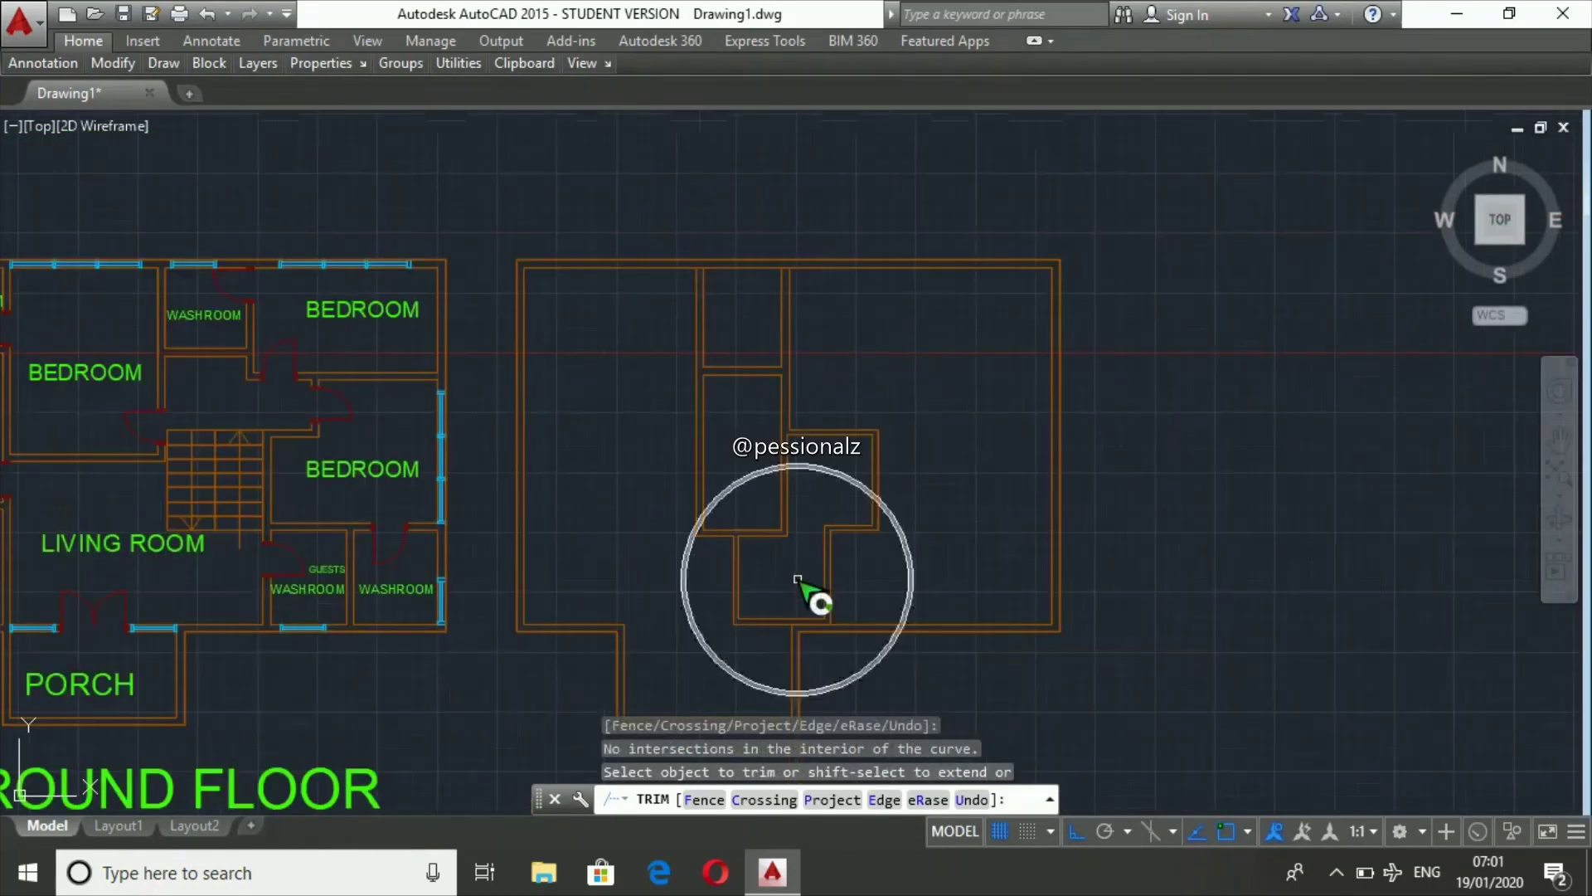
{"action": "scroll", "coordinate": [774, 267], "scroll_direction": "up", "scroll_amount": 5}
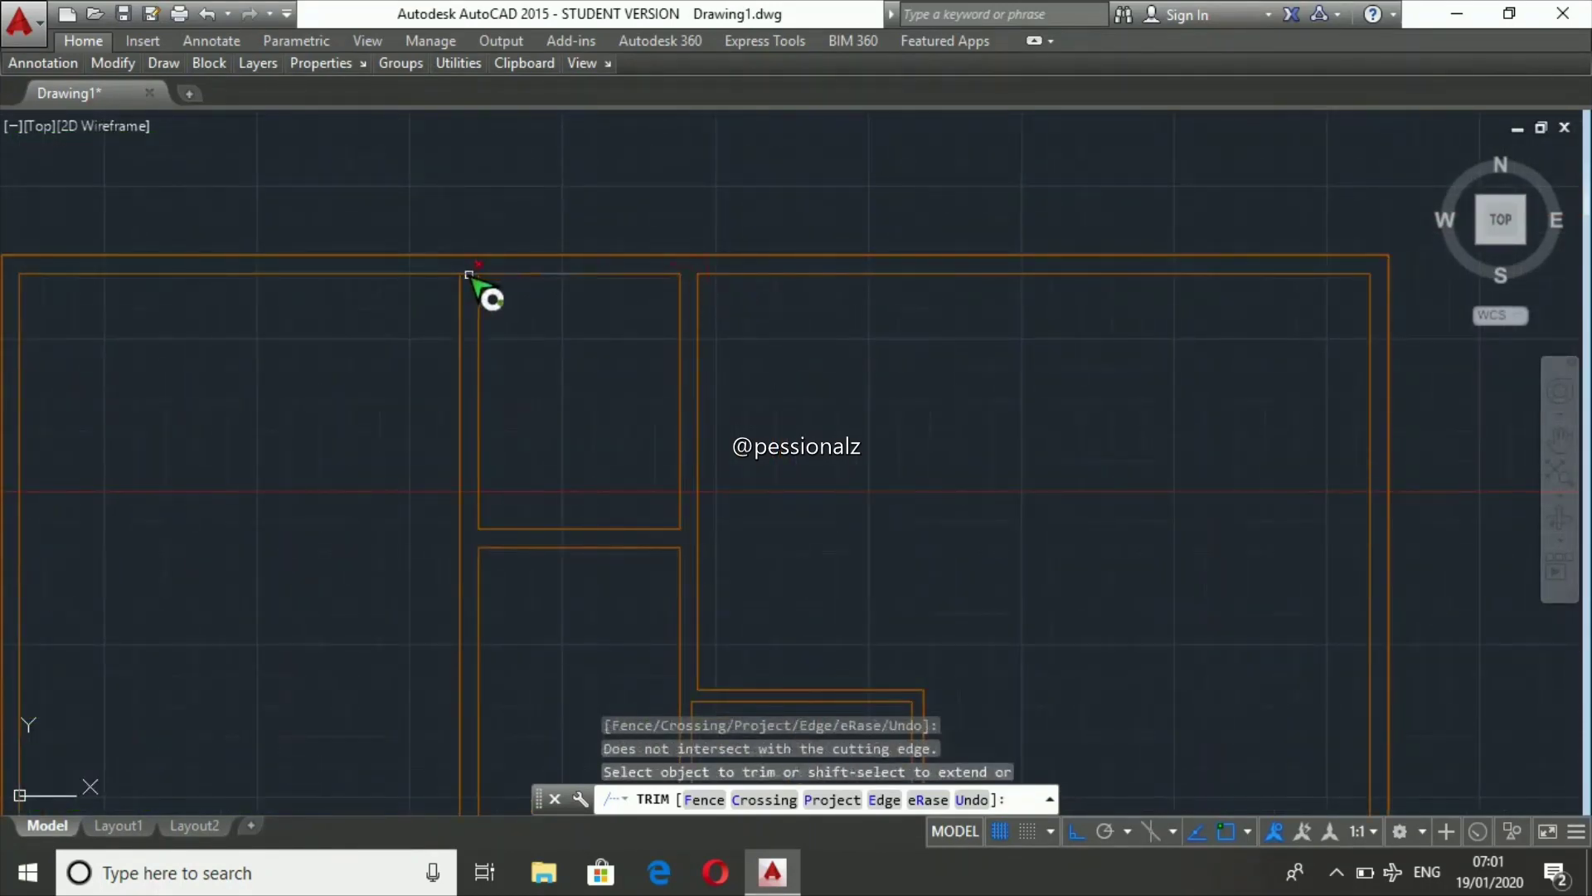
{"action": "scroll", "coordinate": [924, 185], "scroll_direction": "down", "scroll_amount": 4}
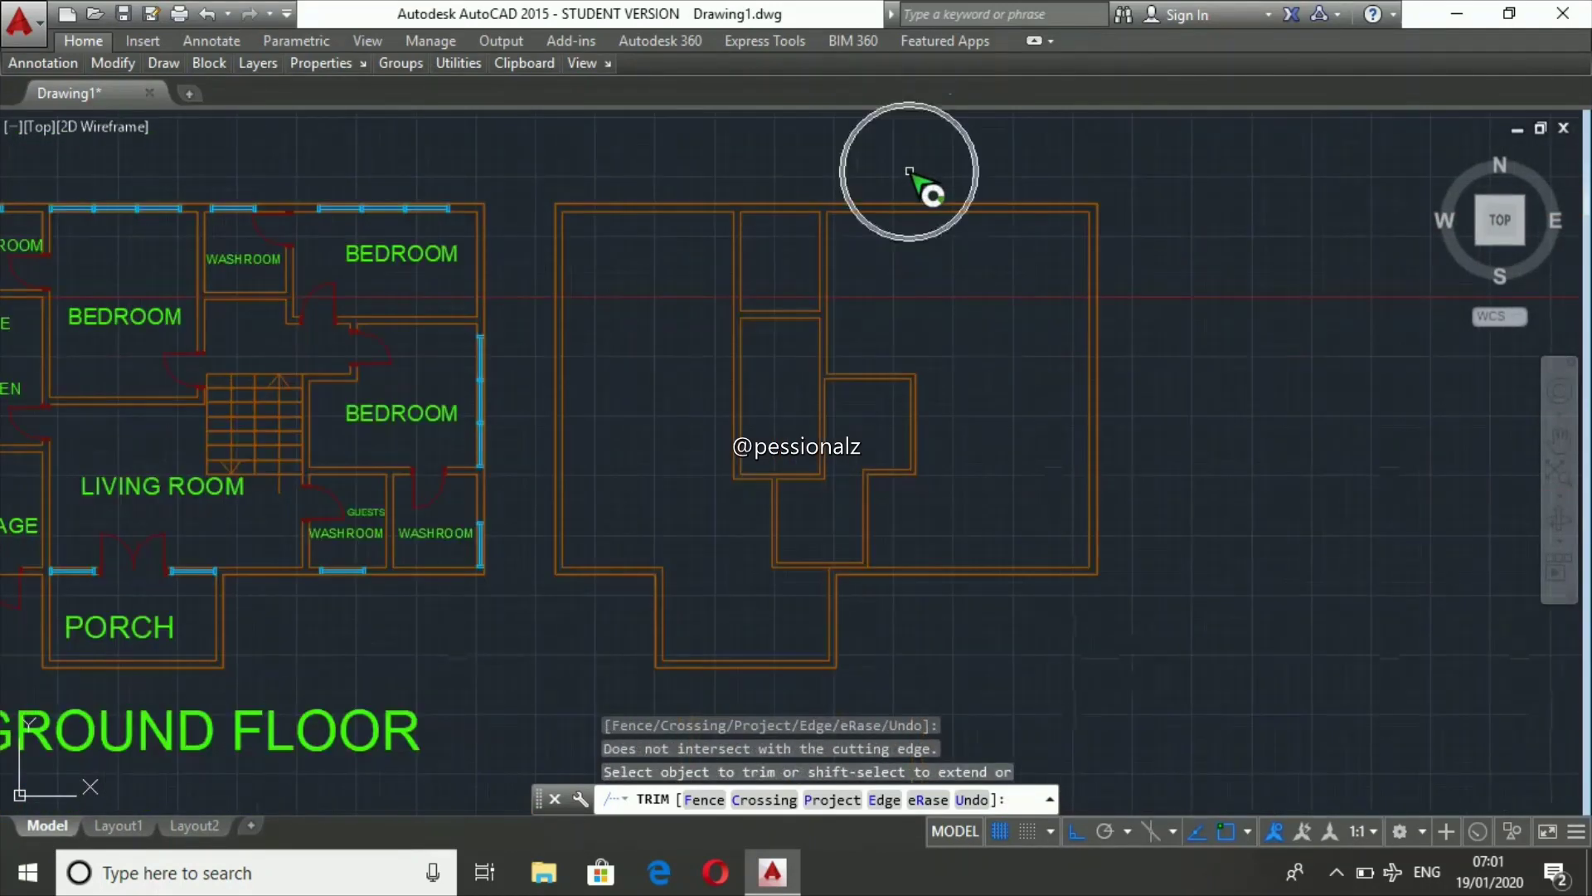
{"action": "left_click", "coordinate": [858, 568]}
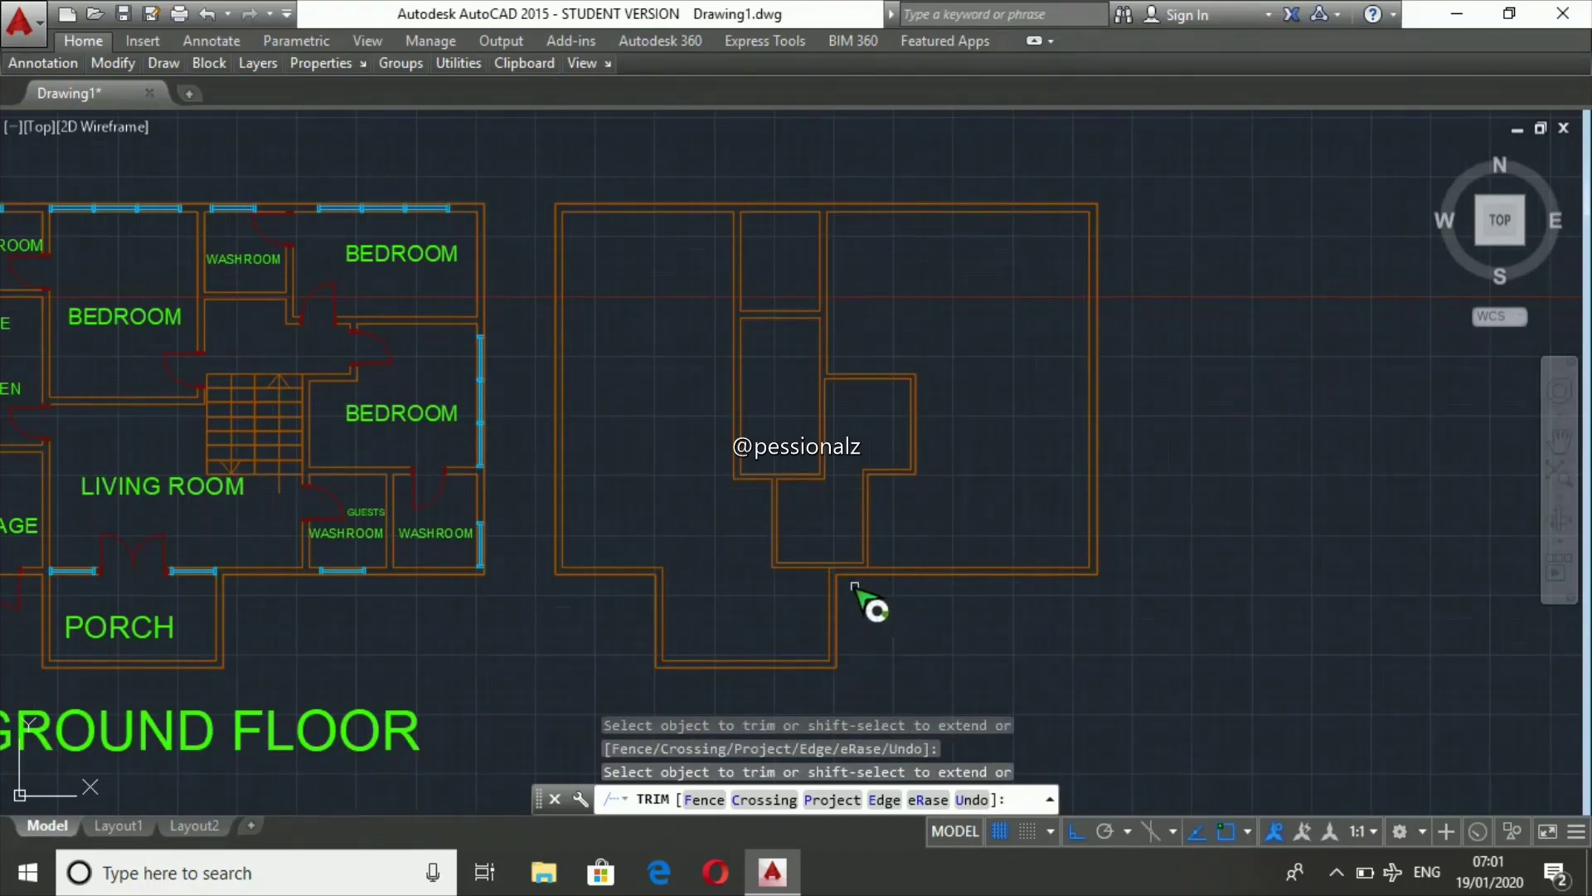
- Draw a short closing wall line at the lower wall corner
{"action": "key", "text": "Escape"}
{"action": "key", "text": "Escape"}
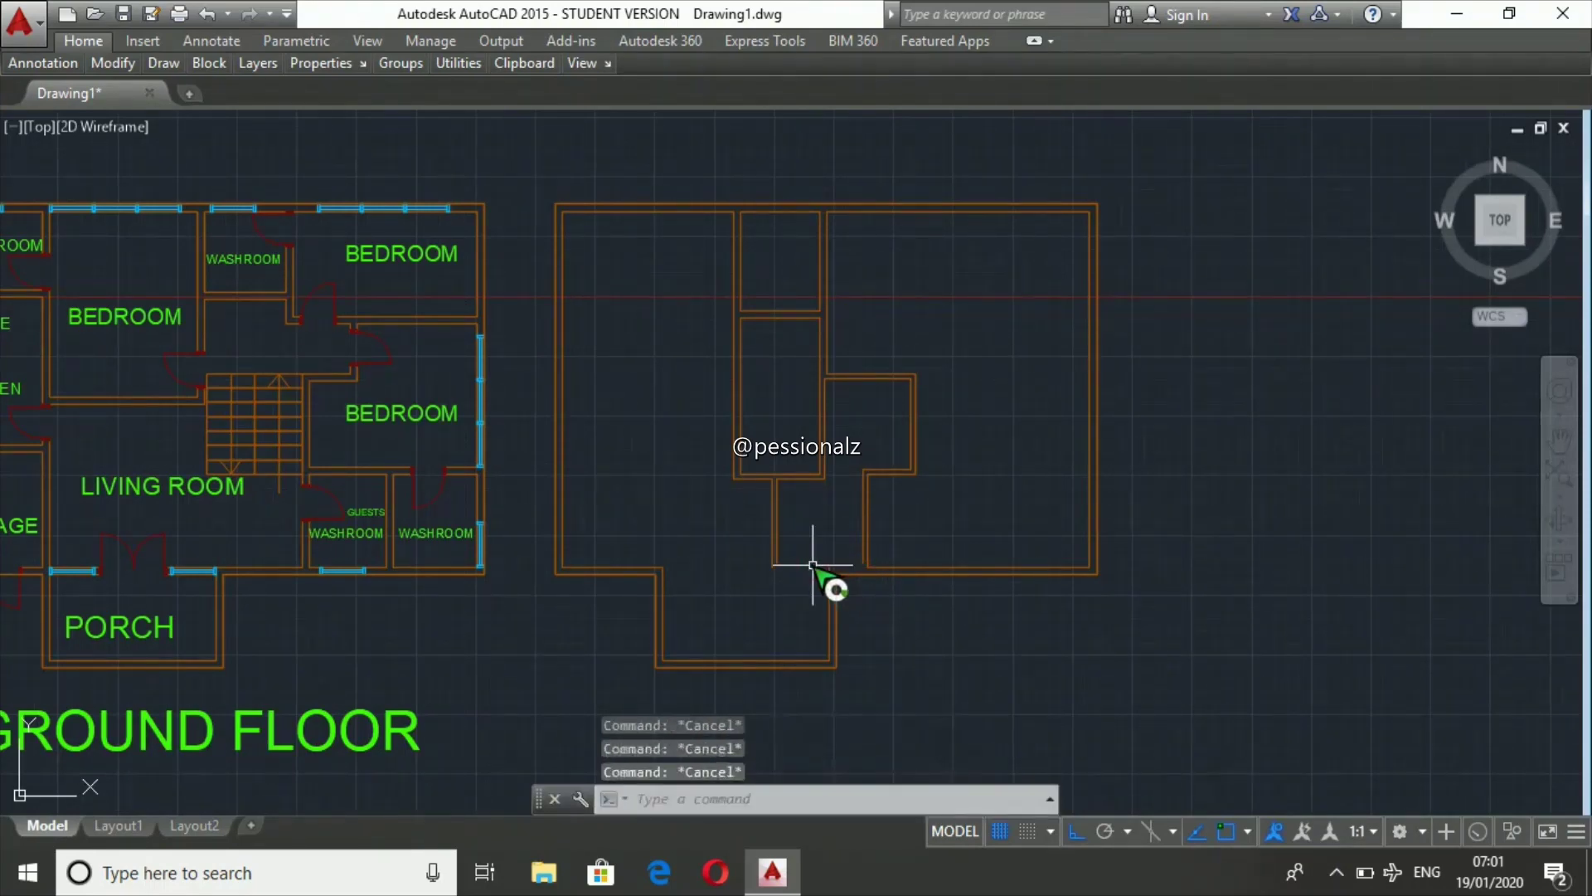
{"action": "type", "text": "l"}
{"action": "key", "text": "Return"}
{"action": "left_click", "coordinate": [829, 568]}
{"action": "scroll", "coordinate": [879, 572], "scroll_direction": "up", "scroll_amount": 3}
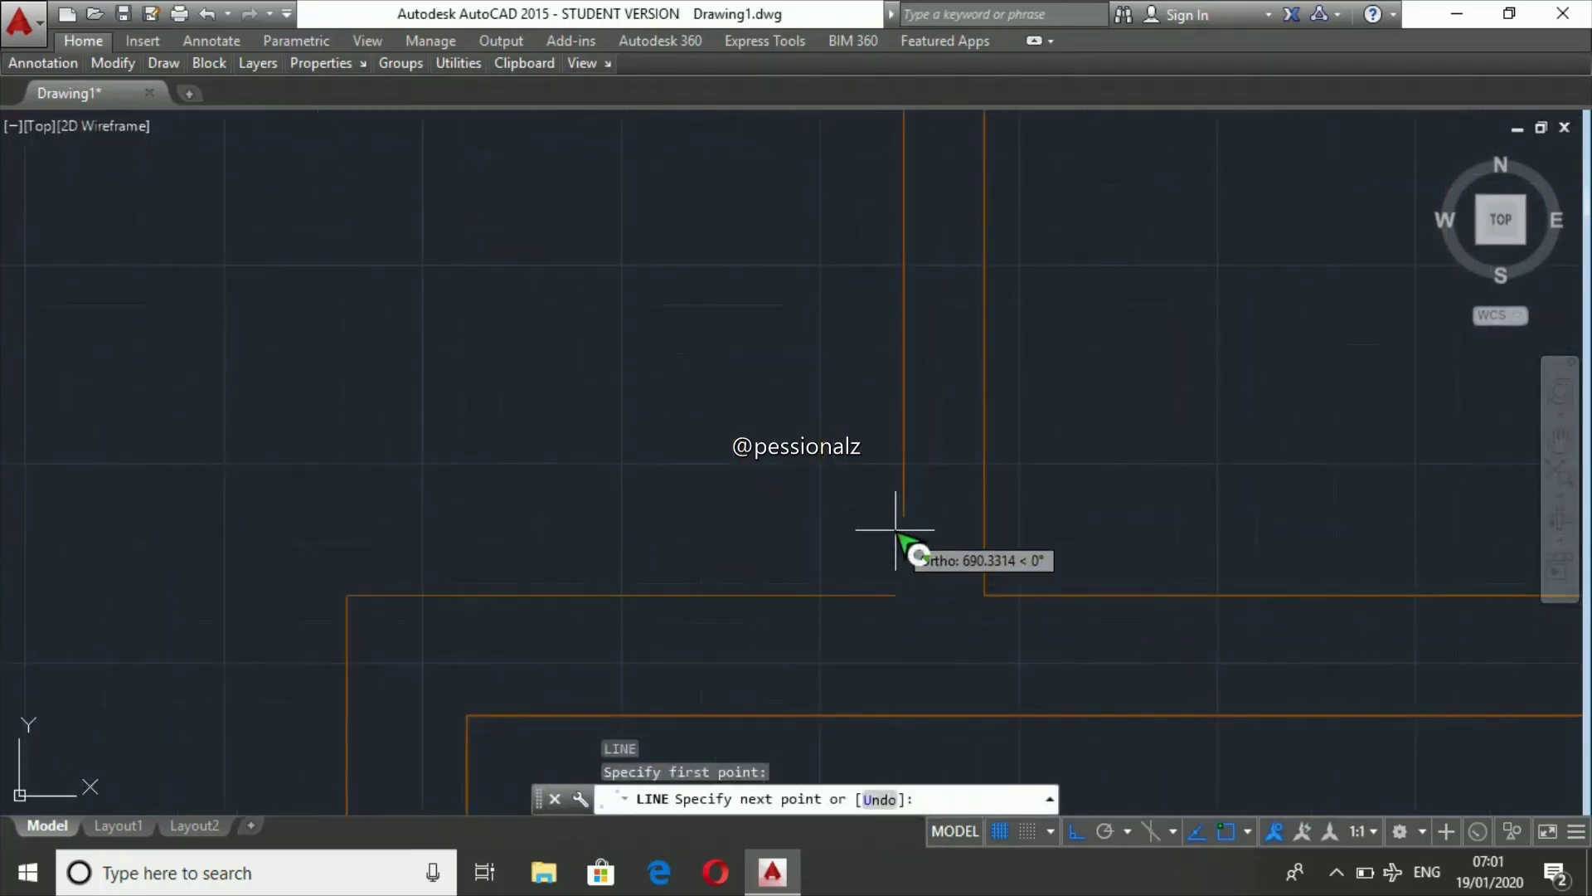
{"action": "left_click", "coordinate": [904, 515]}
{"action": "scroll", "coordinate": [905, 481], "scroll_direction": "down", "scroll_amount": 2}
{"action": "scroll", "coordinate": [913, 465], "scroll_direction": "down", "scroll_amount": 2}
{"action": "key", "text": "Return"}
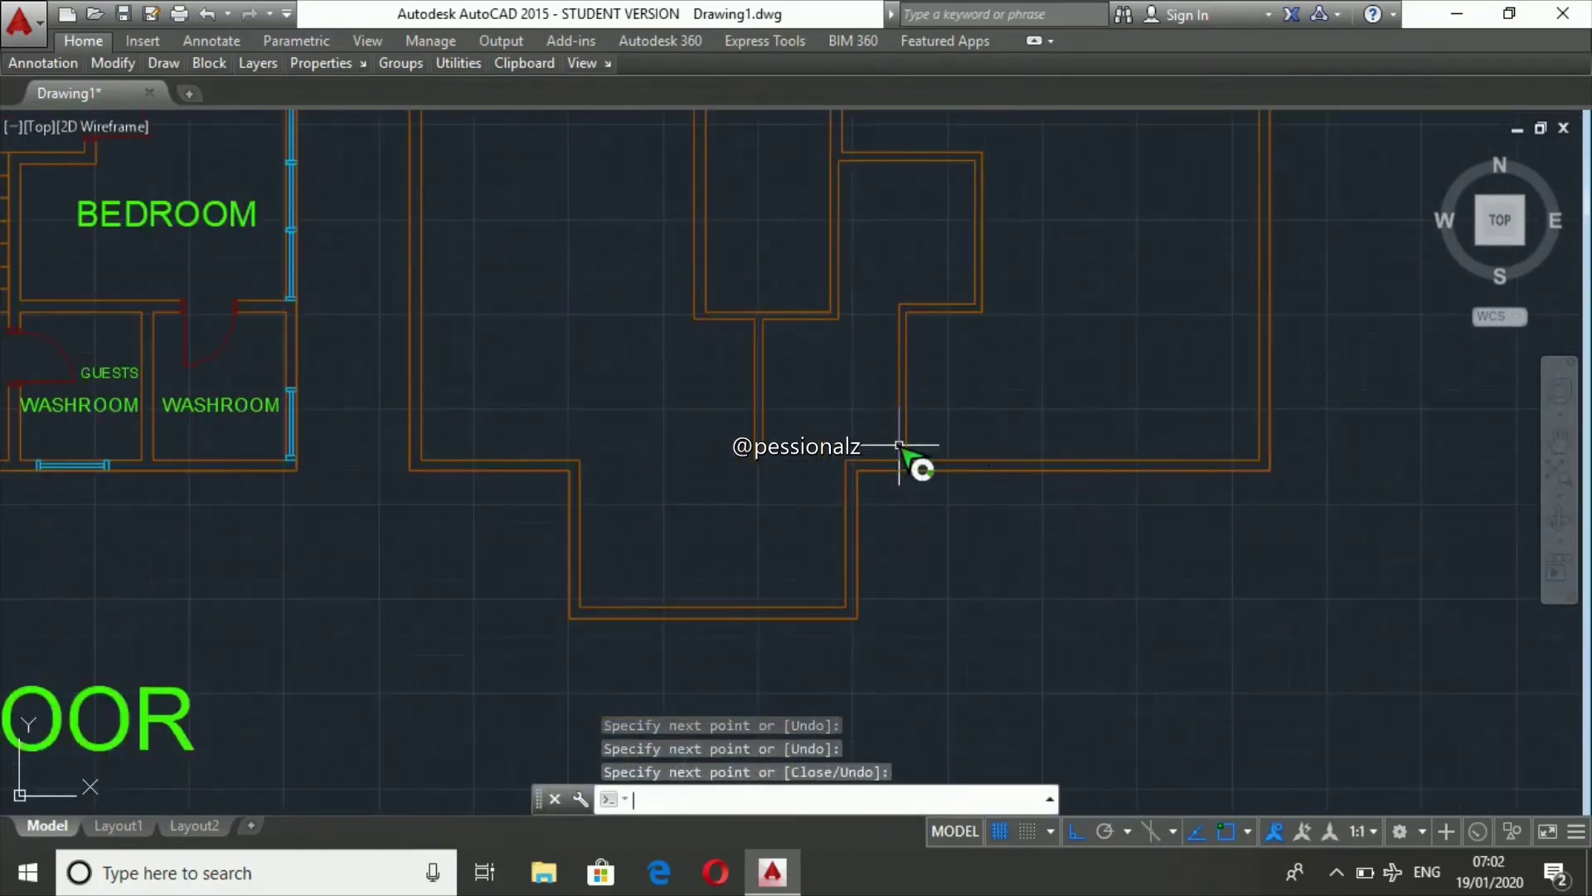
- Add a corner wall line, plus a long line from the right wall corner to the left inner wall
{"action": "key", "text": "Return"}
{"action": "left_click", "coordinate": [750, 466]}
{"action": "scroll", "coordinate": [768, 461], "scroll_direction": "up", "scroll_amount": 5}
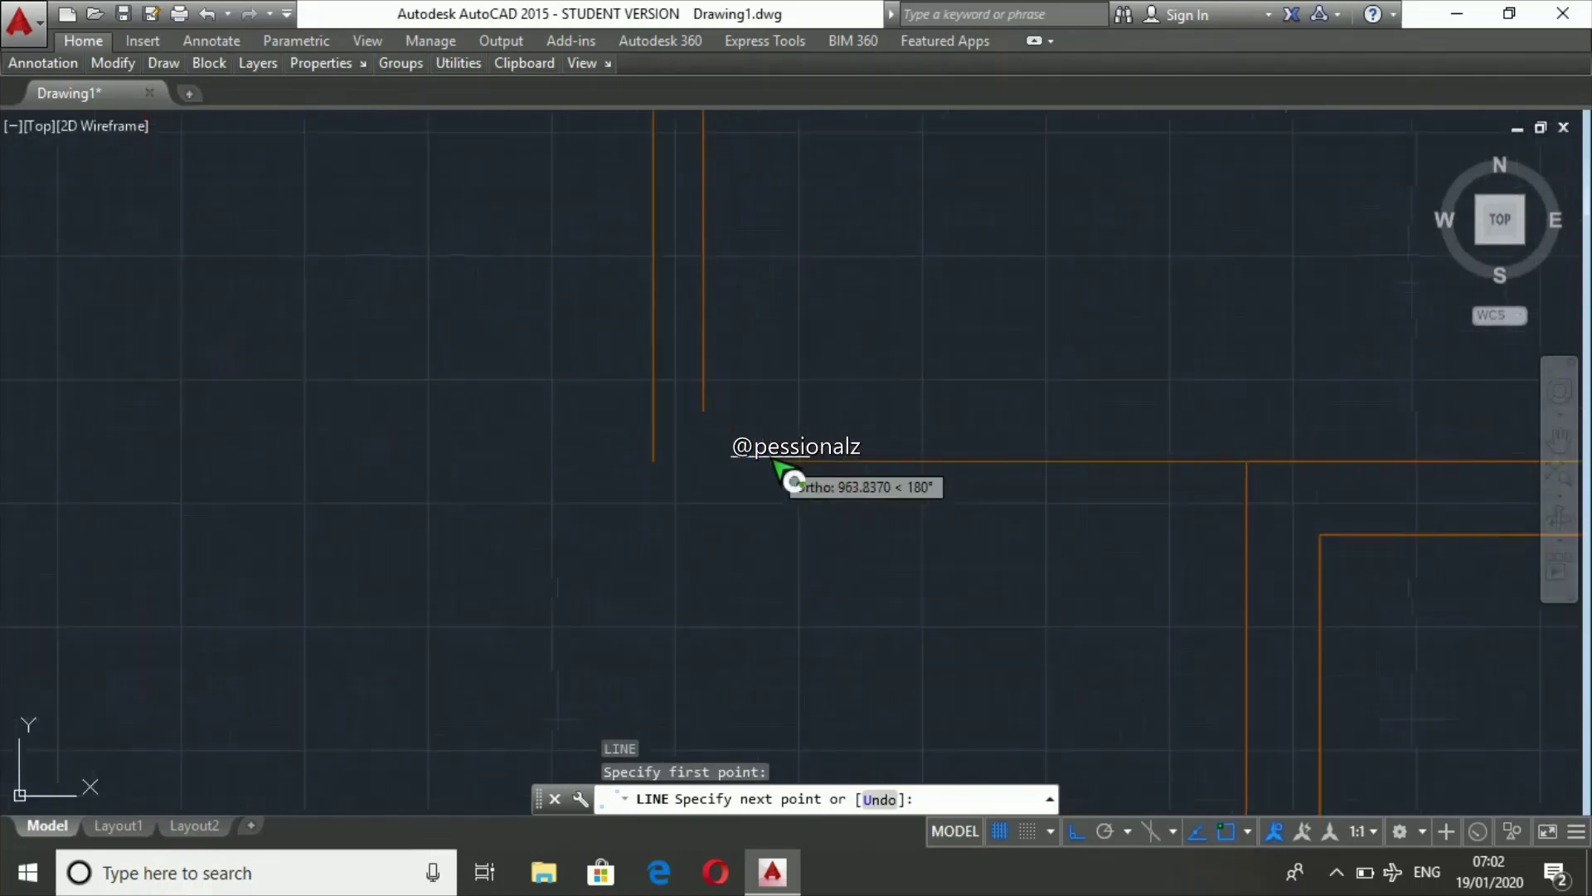
{"action": "left_click", "coordinate": [702, 414]}
{"action": "key", "text": "Return"}
{"action": "key", "text": "Return"}
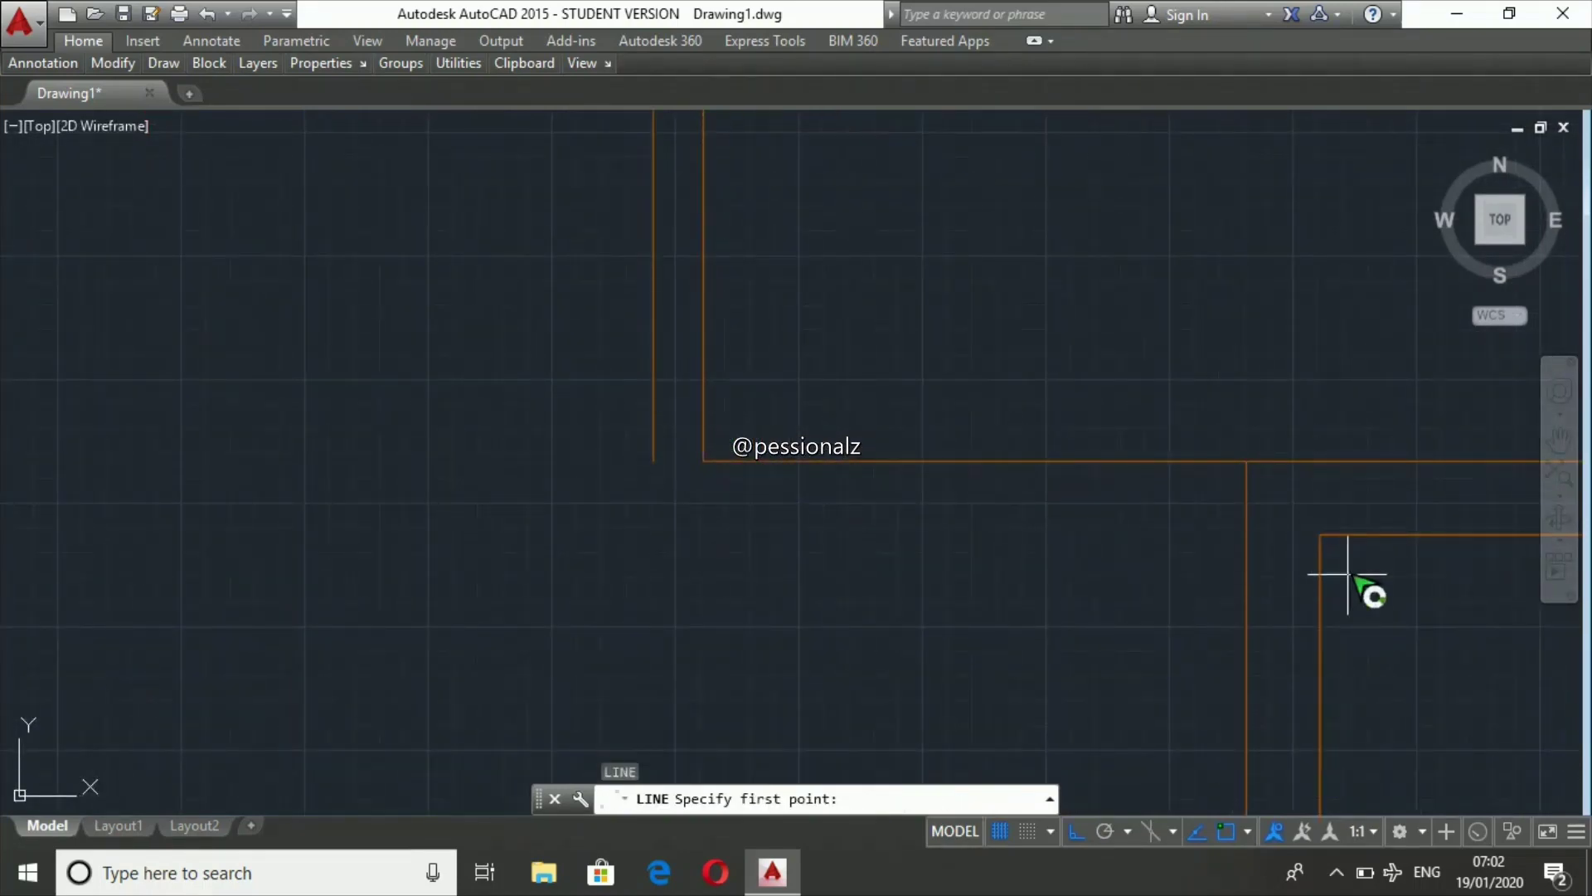
{"action": "left_click", "coordinate": [1248, 537]}
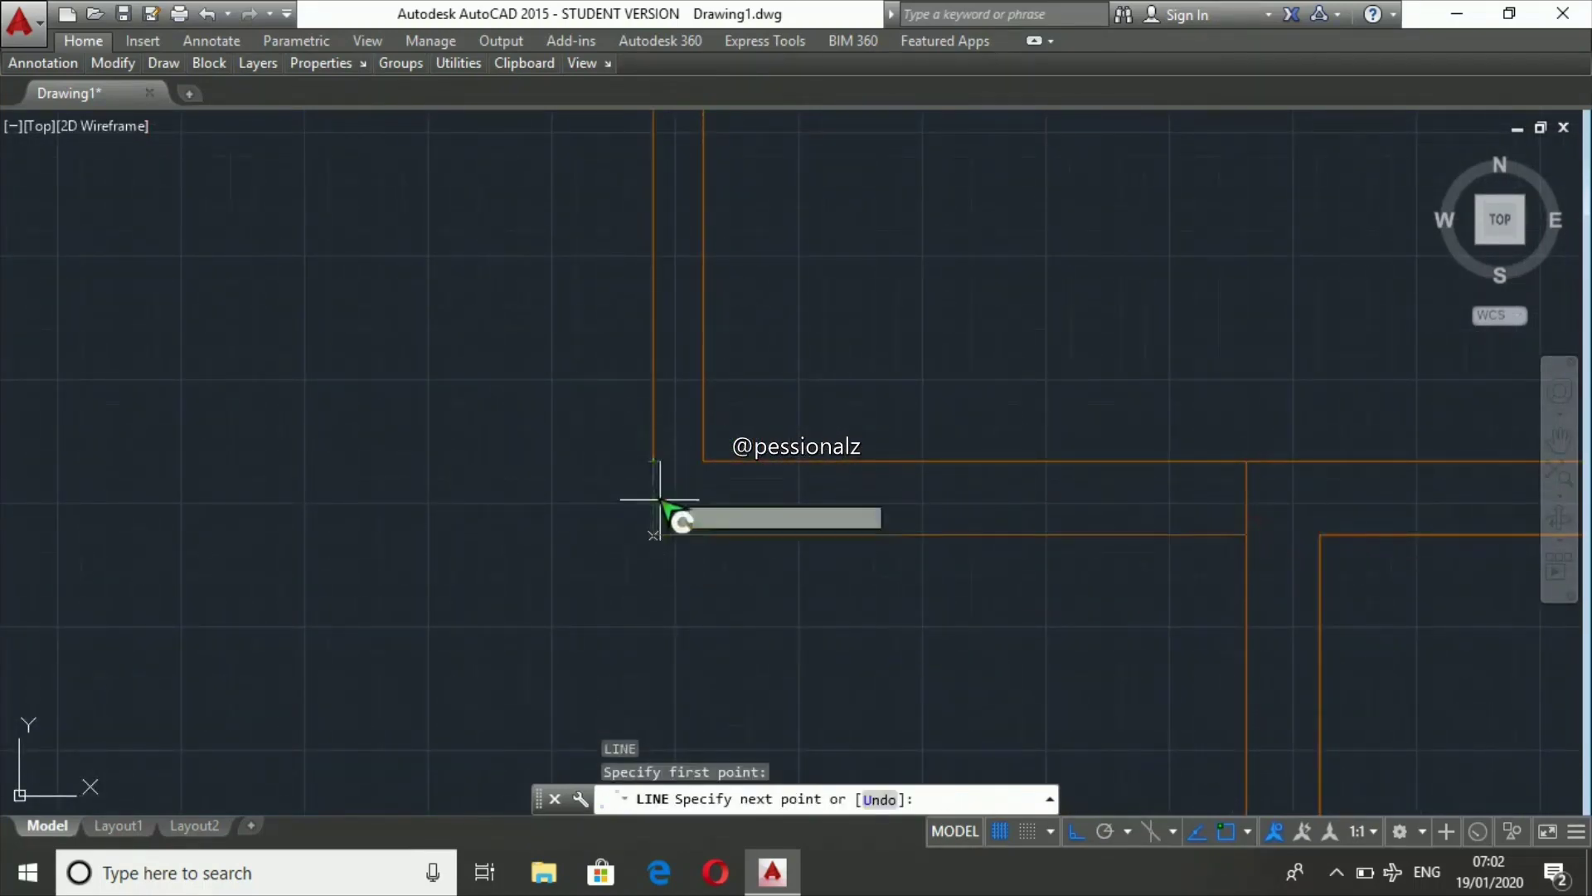
{"action": "left_click", "coordinate": [654, 537]}
{"action": "key", "text": "Escape"}
- Trim the overlapping wall line at the right end of the new wall
{"action": "type", "text": "tri"}
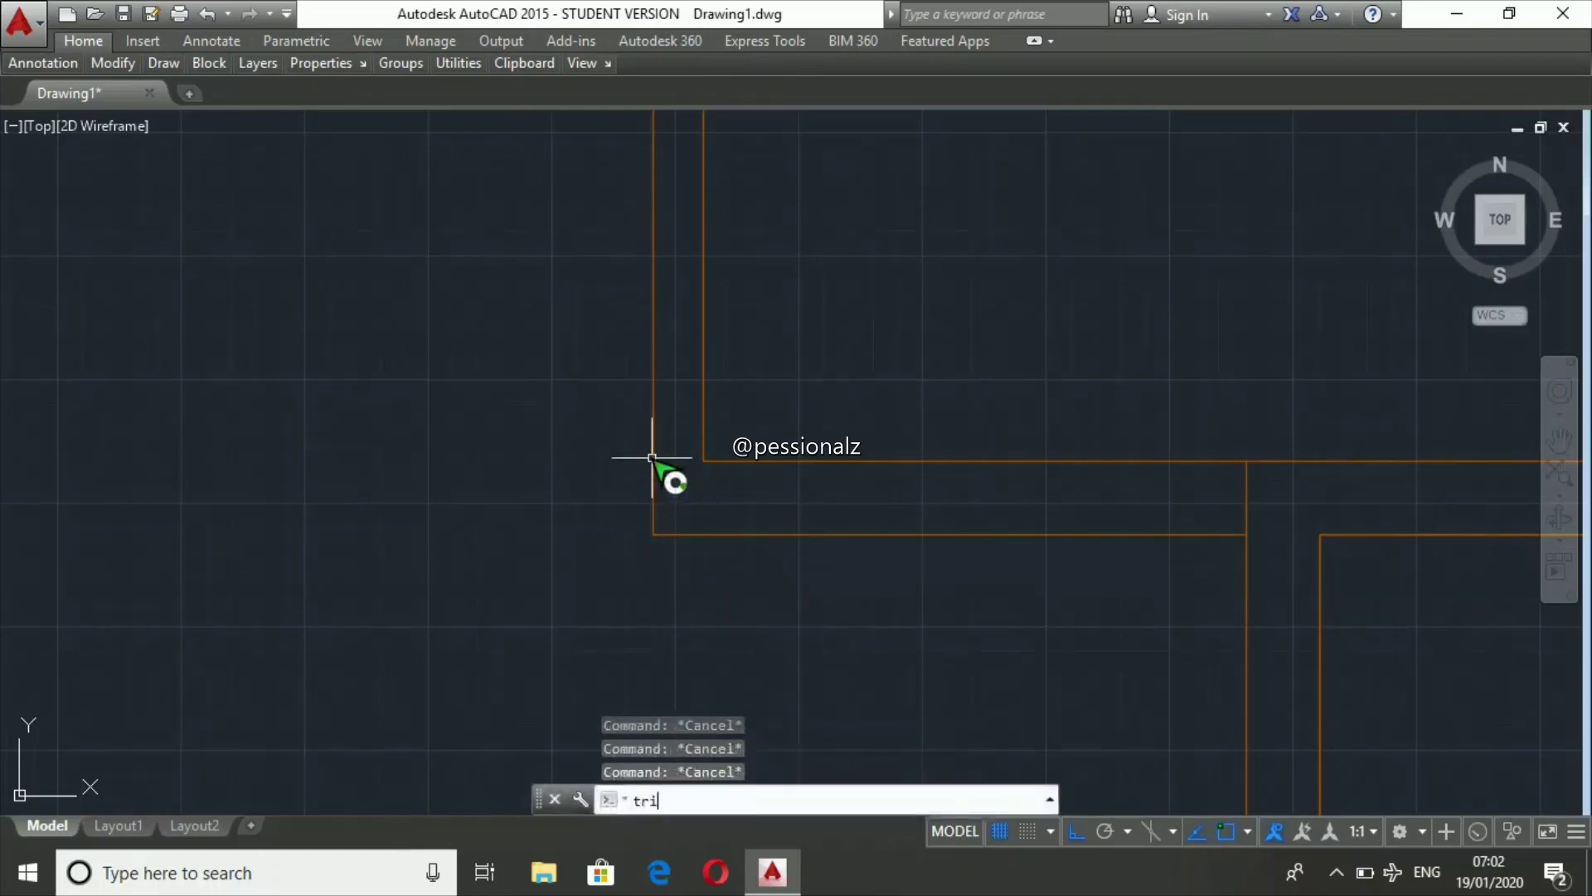
{"action": "key", "text": "Return"}
{"action": "key", "text": "Return"}
{"action": "left_click", "coordinate": [1337, 535]}
{"action": "key", "text": "Escape"}
{"action": "key", "text": "Escape"}
{"action": "key", "text": "Escape"}
{"action": "scroll", "coordinate": [813, 452], "scroll_direction": "down", "scroll_amount": 3}
{"action": "scroll", "coordinate": [912, 497], "scroll_direction": "down", "scroll_amount": 3}
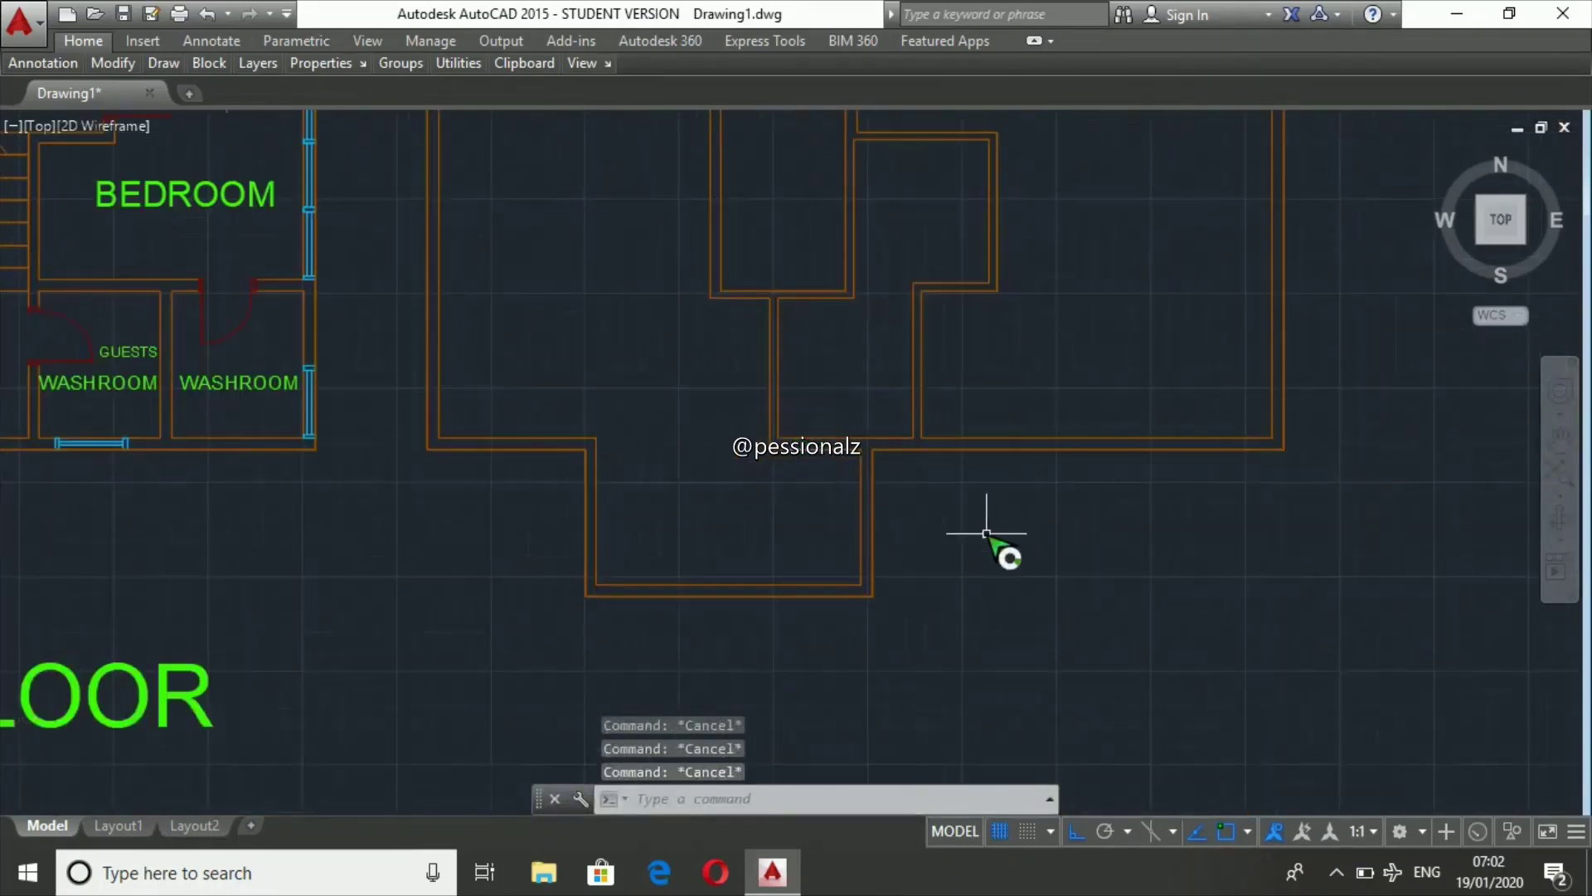
{"action": "scroll", "coordinate": [987, 415], "scroll_direction": "down", "scroll_amount": 3}
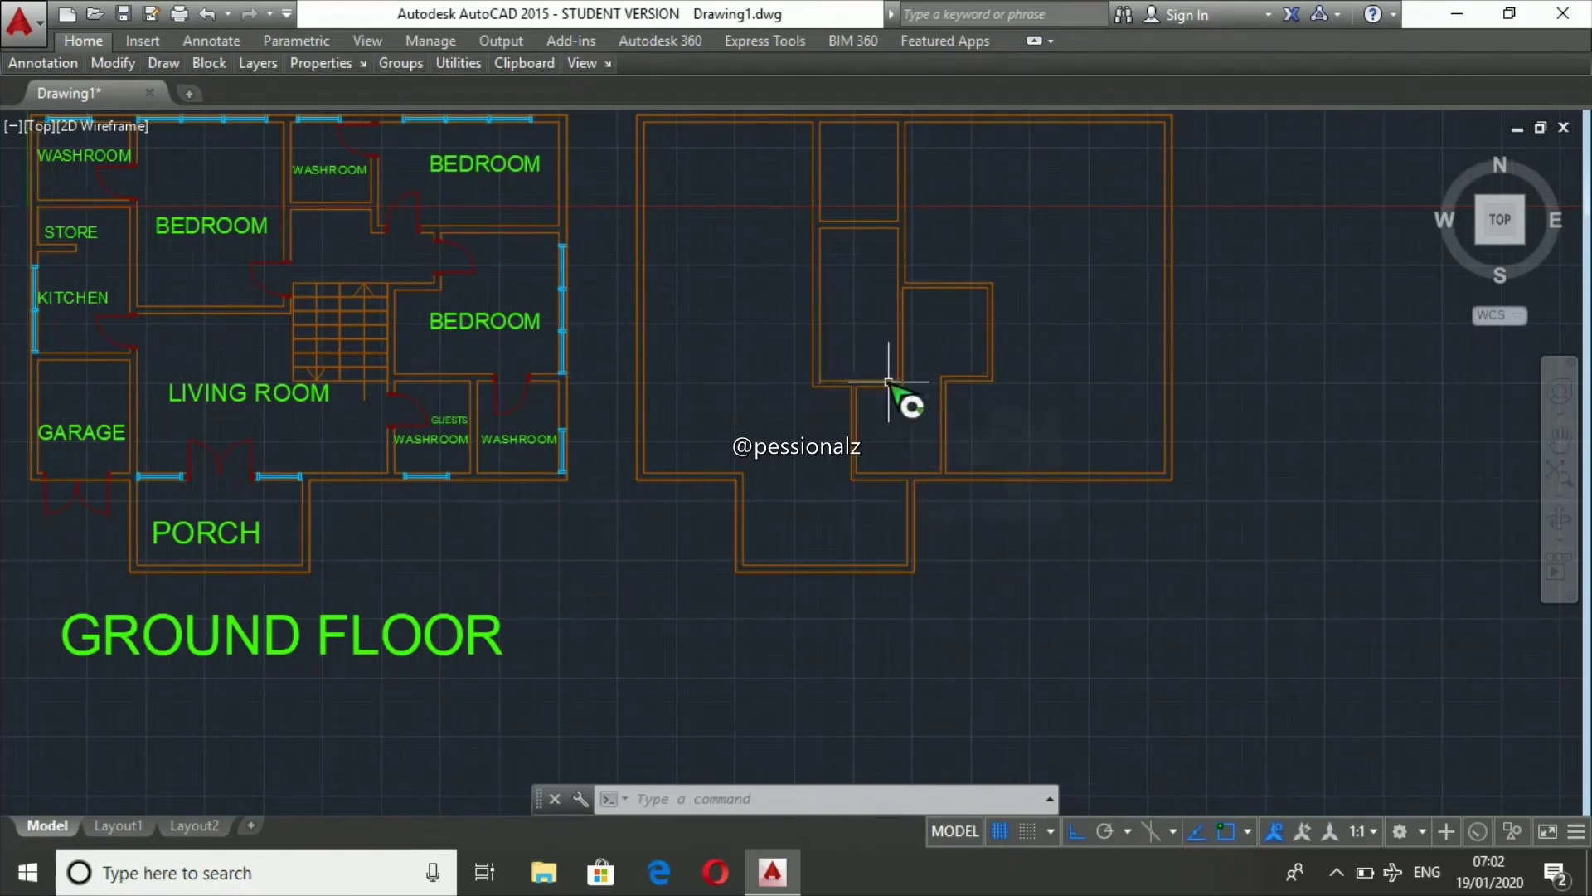
{"action": "scroll", "coordinate": [894, 407], "scroll_direction": "up", "scroll_amount": 4}
- Draw a short wall line up from the wall corner
{"action": "type", "text": "l"}
{"action": "key", "text": "Return"}
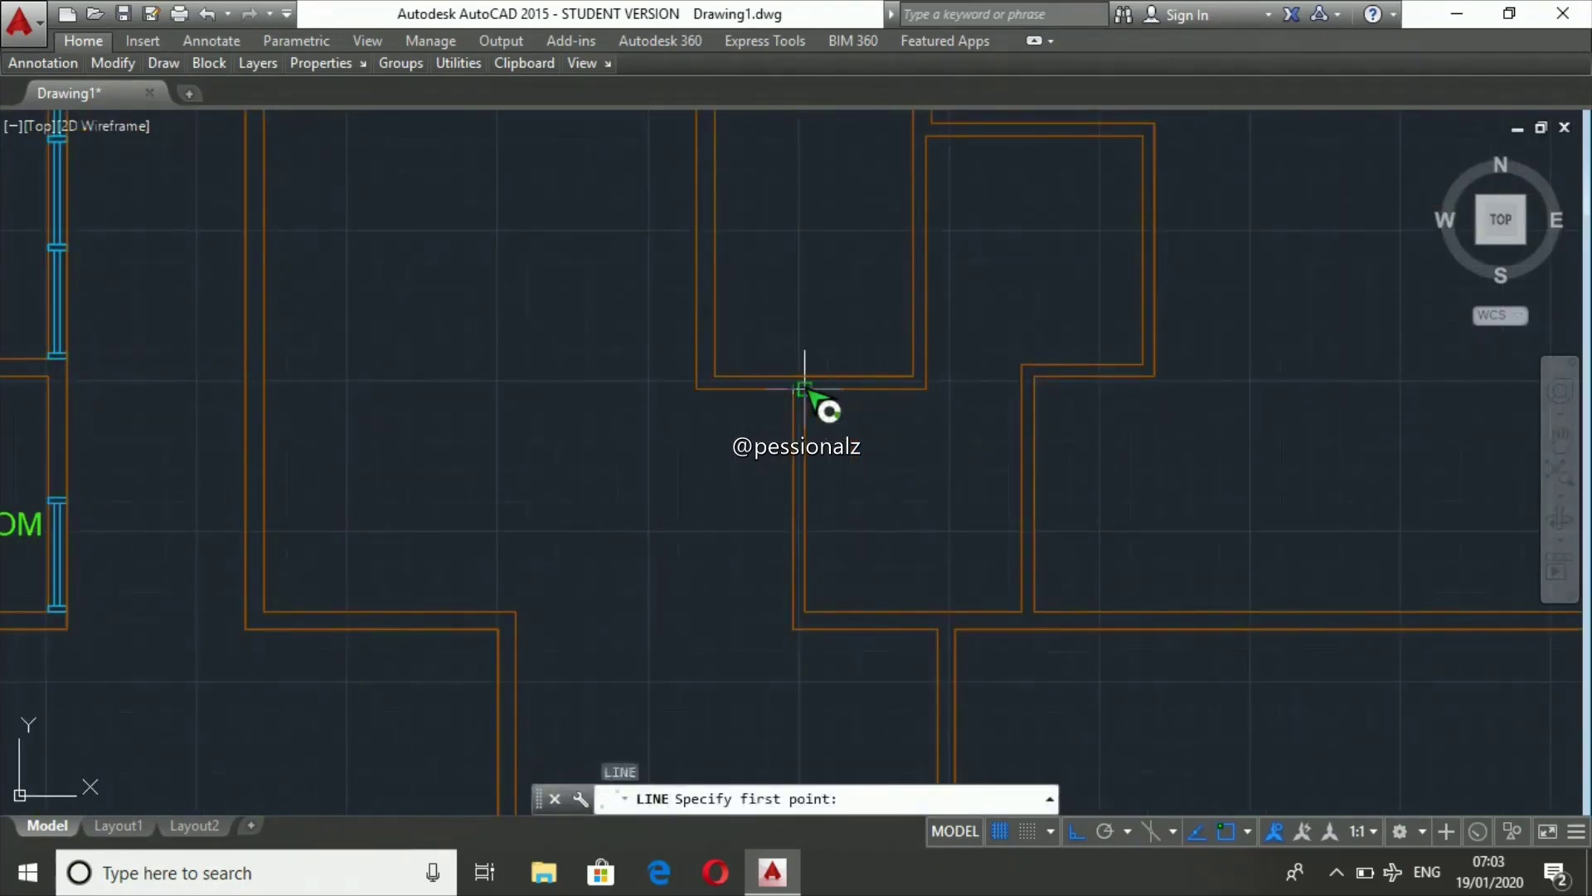
{"action": "left_click", "coordinate": [809, 389]}
{"action": "key", "text": "Escape"}
{"action": "key", "text": "Return"}
{"action": "left_click", "coordinate": [917, 370]}
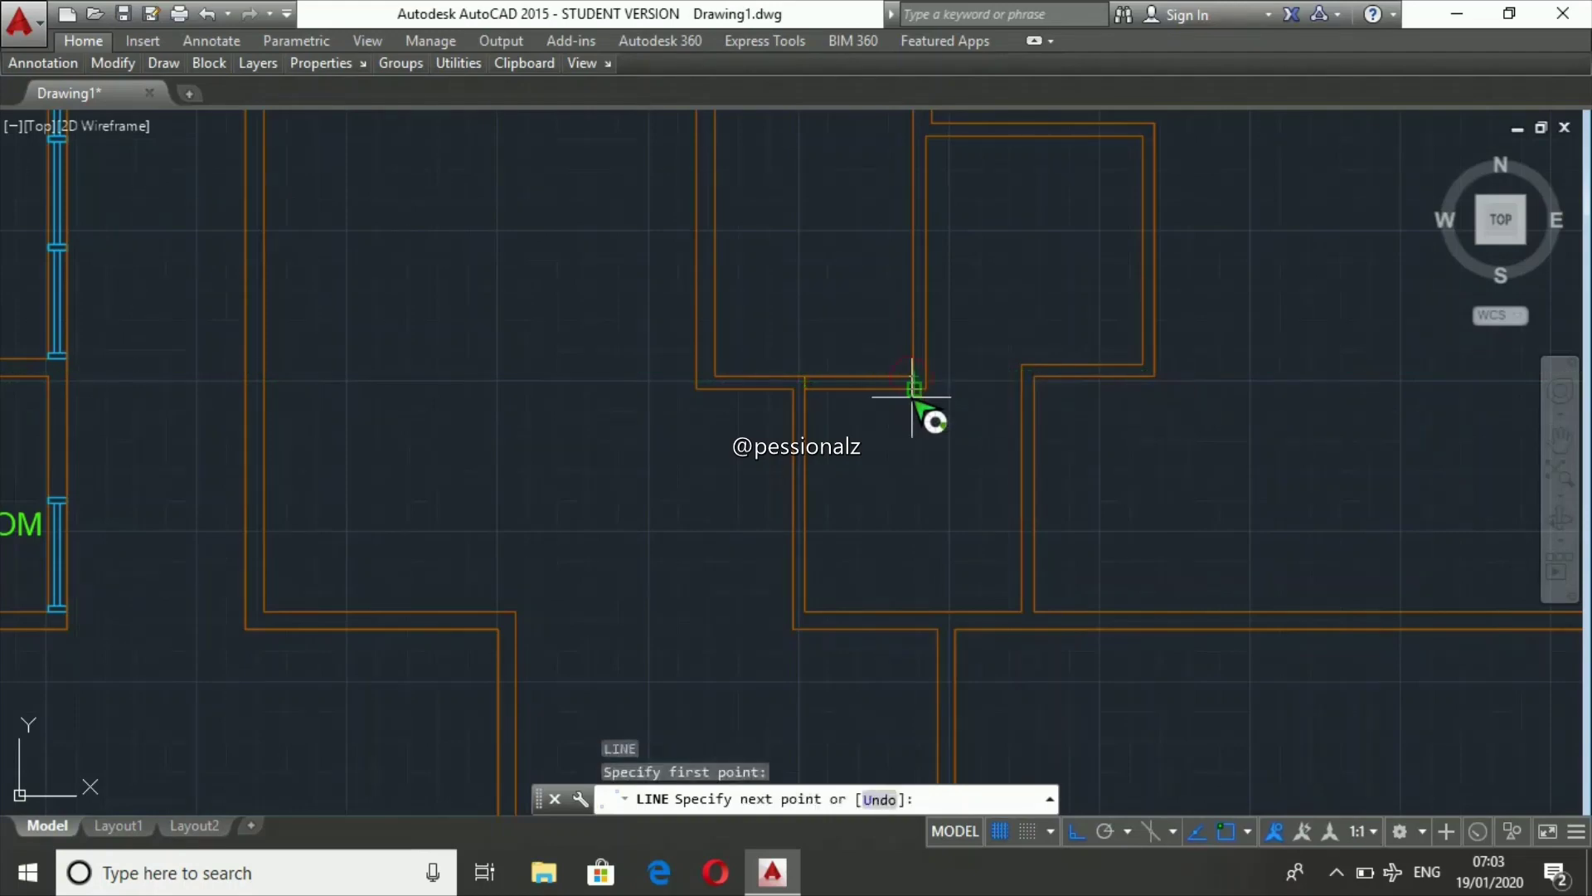
{"action": "scroll", "coordinate": [921, 373], "scroll_direction": "up", "scroll_amount": 5}
{"action": "left_click", "coordinate": [935, 326]}
{"action": "key", "text": "Return"}
{"action": "type", "text": "trim"}
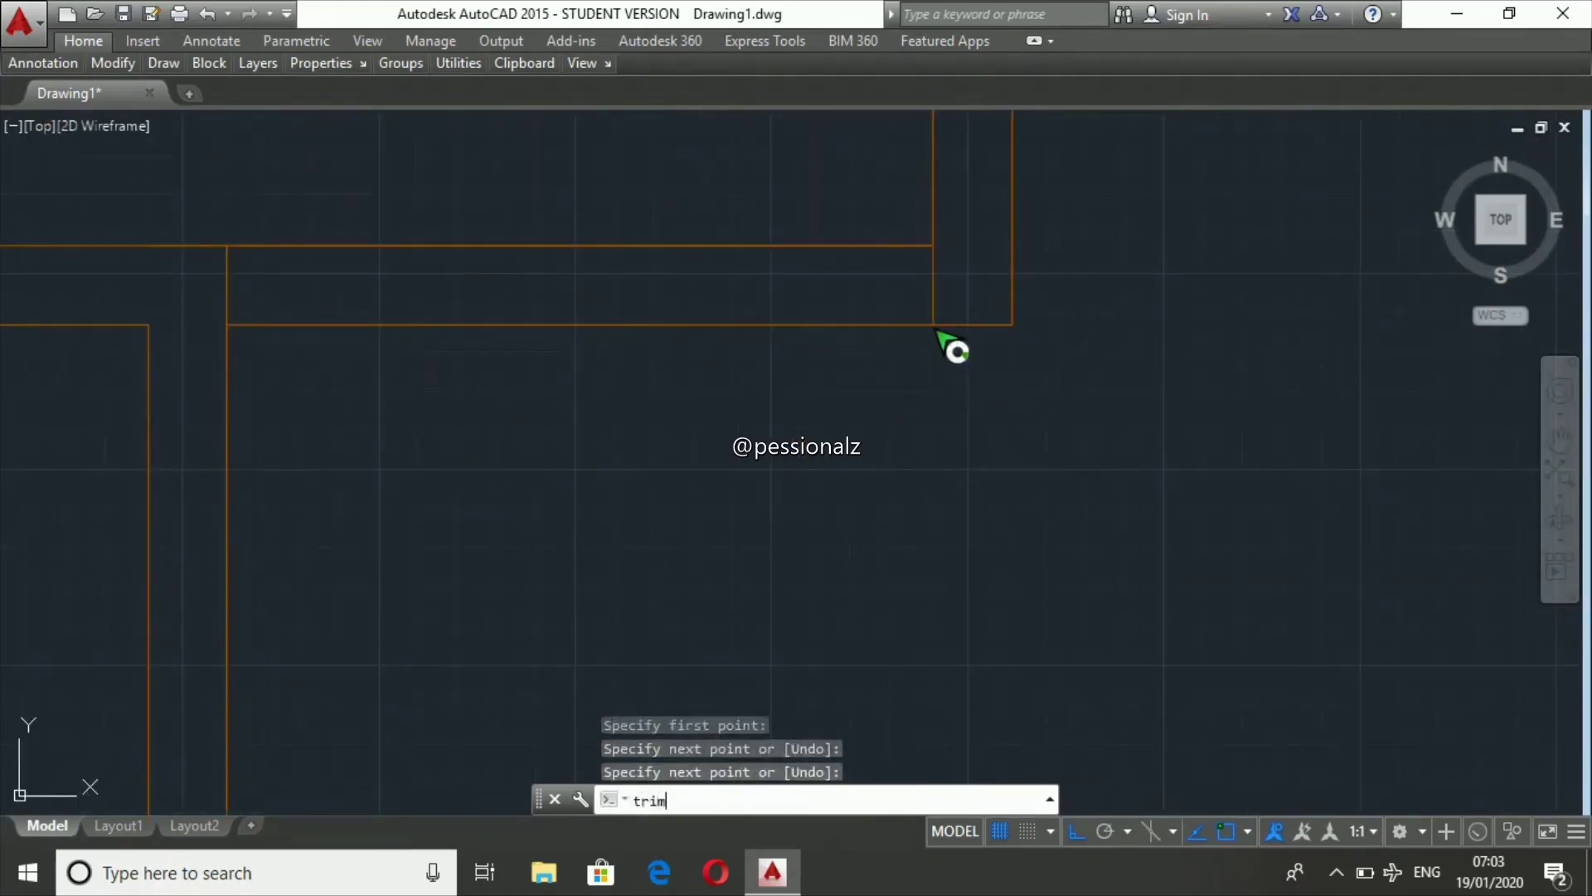
- Trim the extra horizontal wall segment and the wall line crossing the opening
{"action": "key", "text": "Return"}
{"action": "key", "text": "Return"}
{"action": "left_click", "coordinate": [921, 324]}
{"action": "left_click", "coordinate": [826, 246]}
{"action": "scroll", "coordinate": [788, 273], "scroll_direction": "down", "scroll_amount": 5}
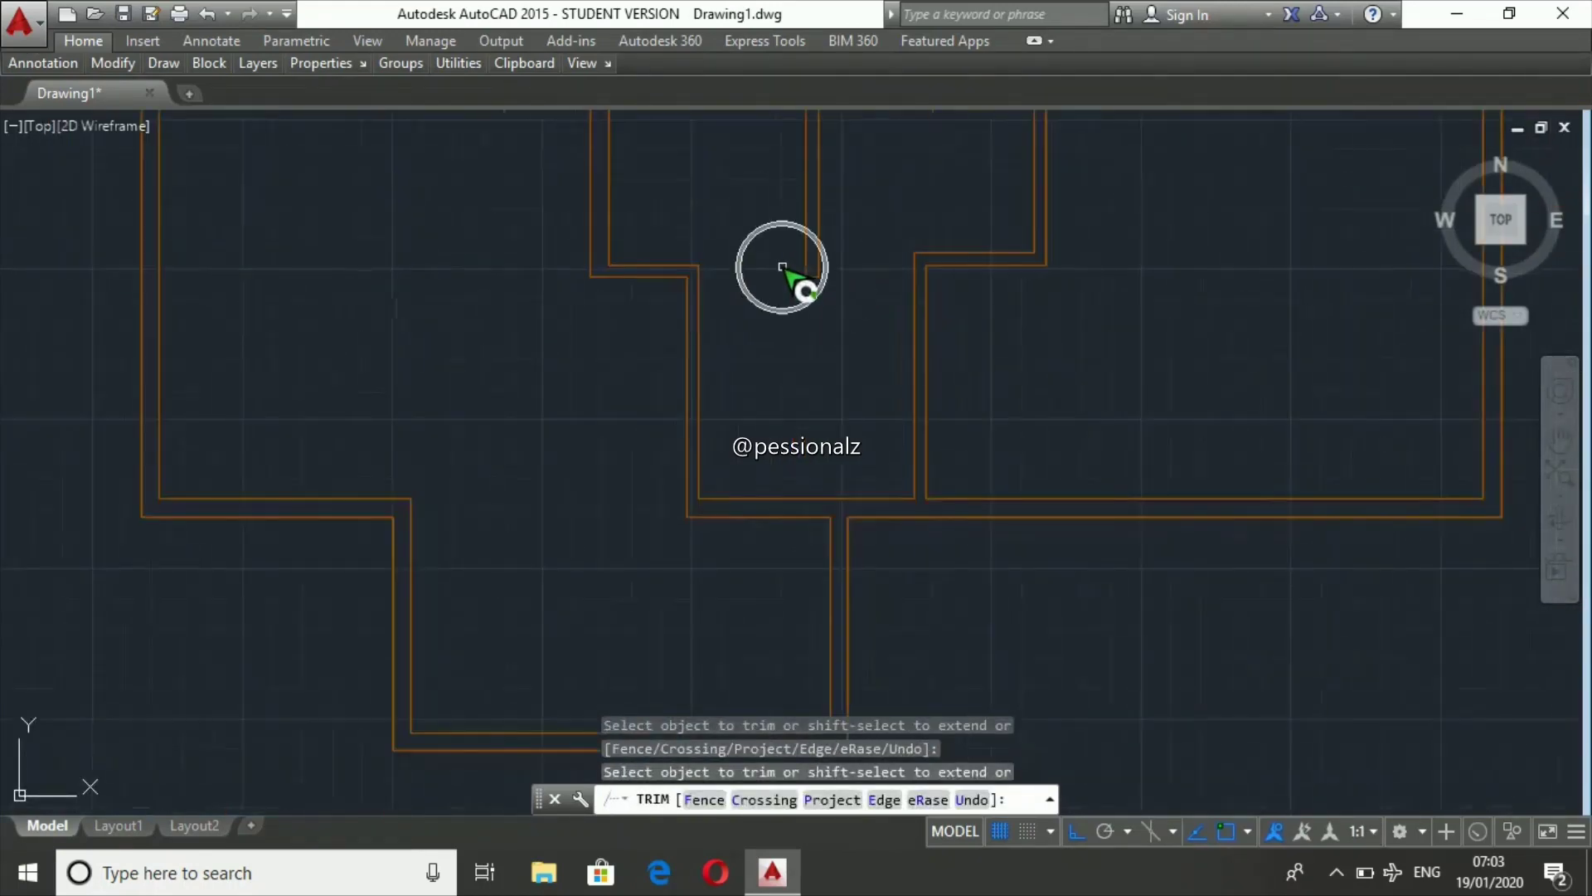
{"action": "scroll", "coordinate": [890, 429], "scroll_direction": "up", "scroll_amount": 2}
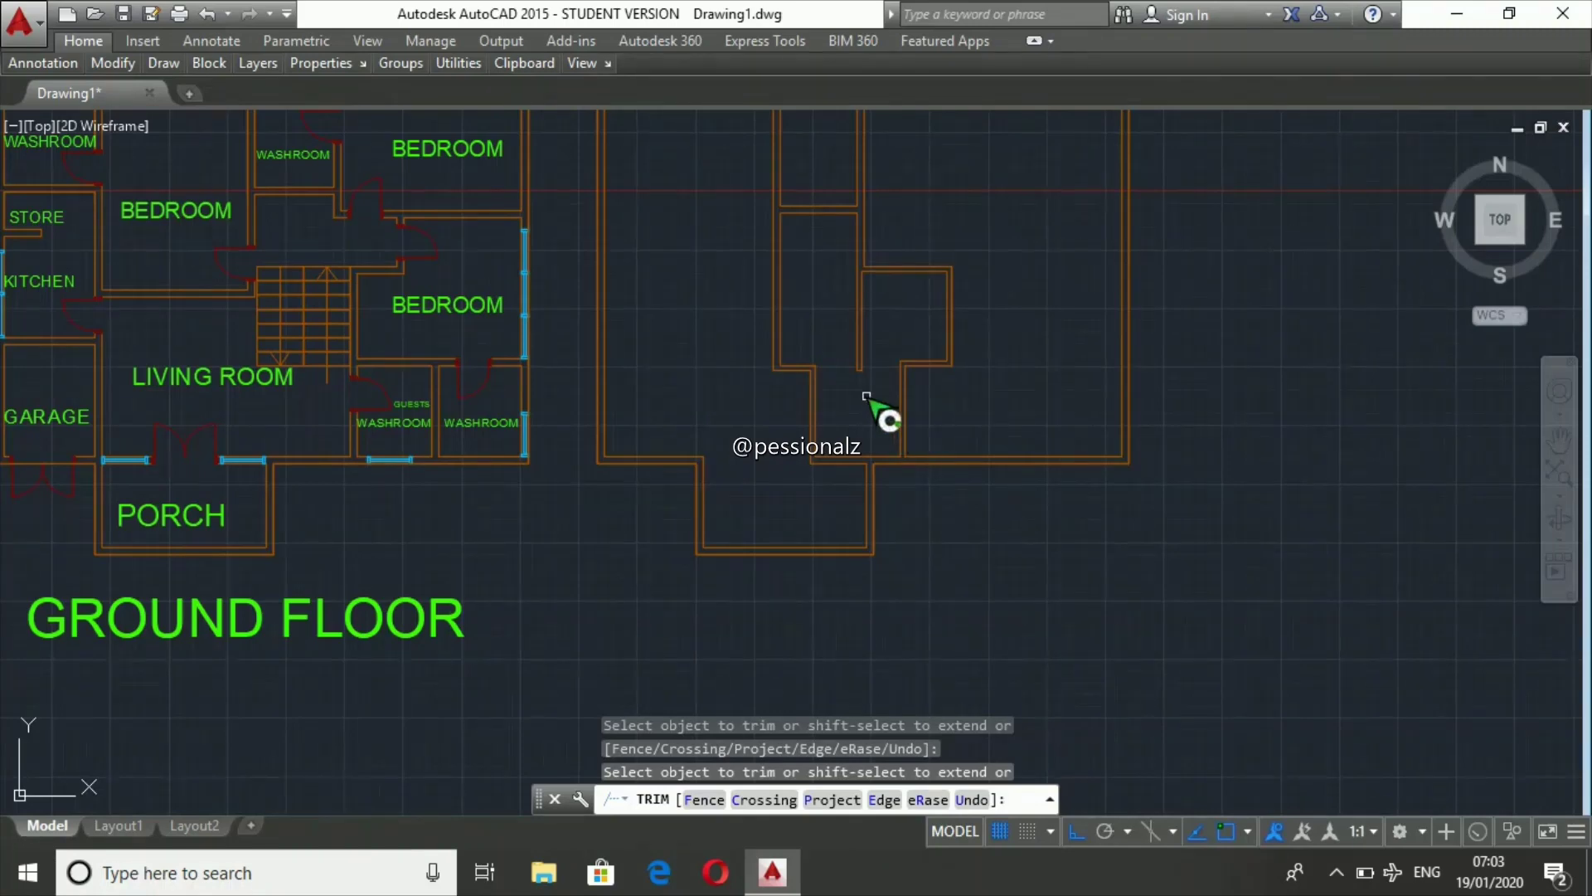
{"action": "scroll", "coordinate": [867, 396], "scroll_direction": "down", "scroll_amount": 2}
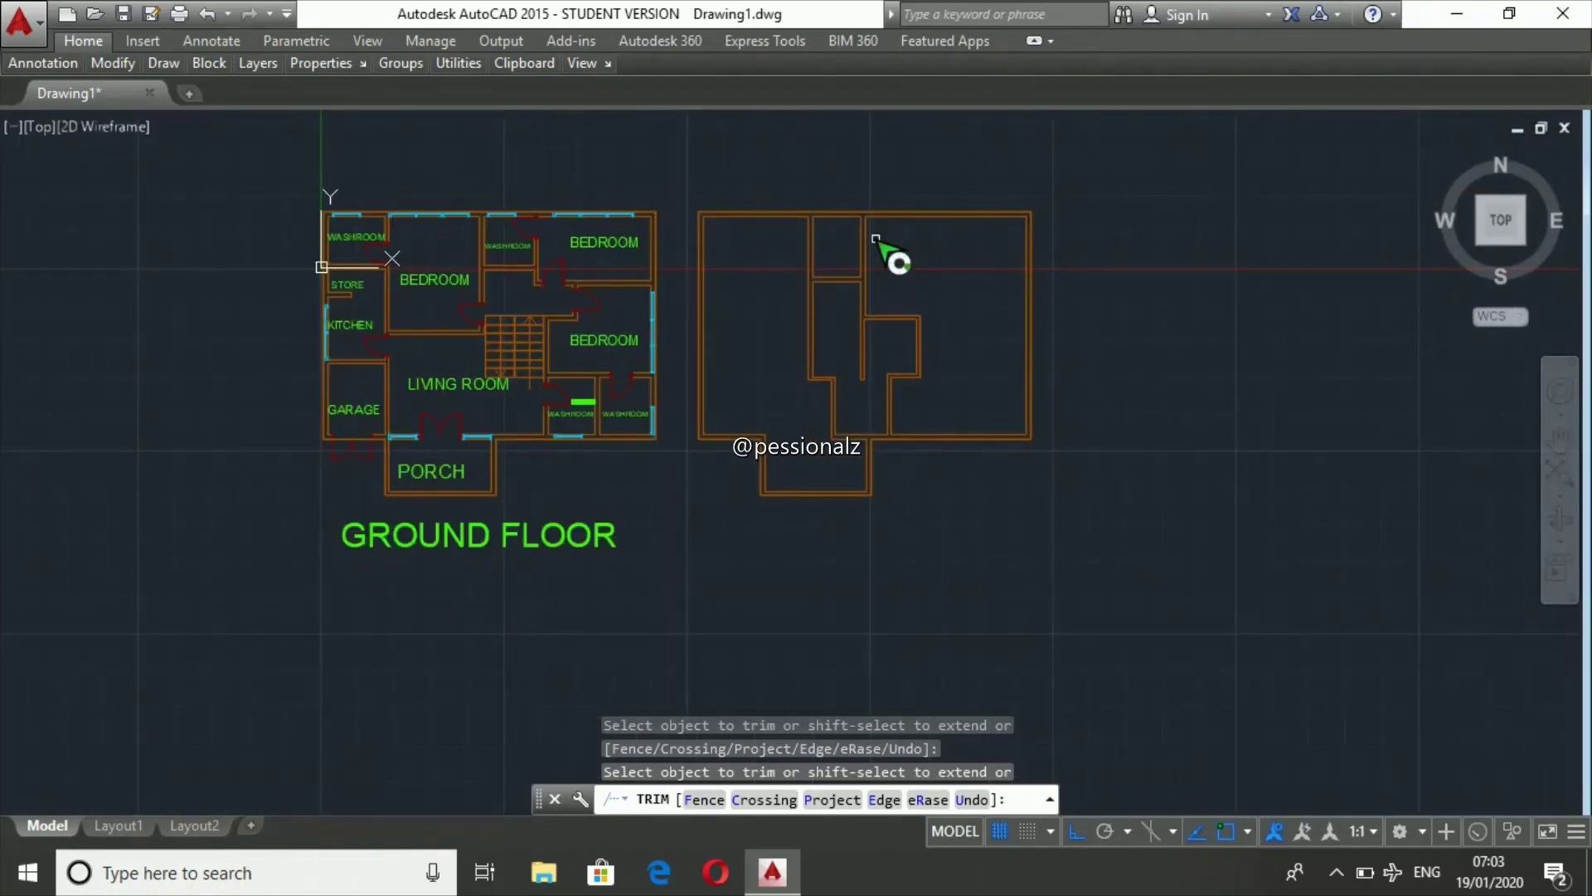
{"action": "key", "text": "Escape"}
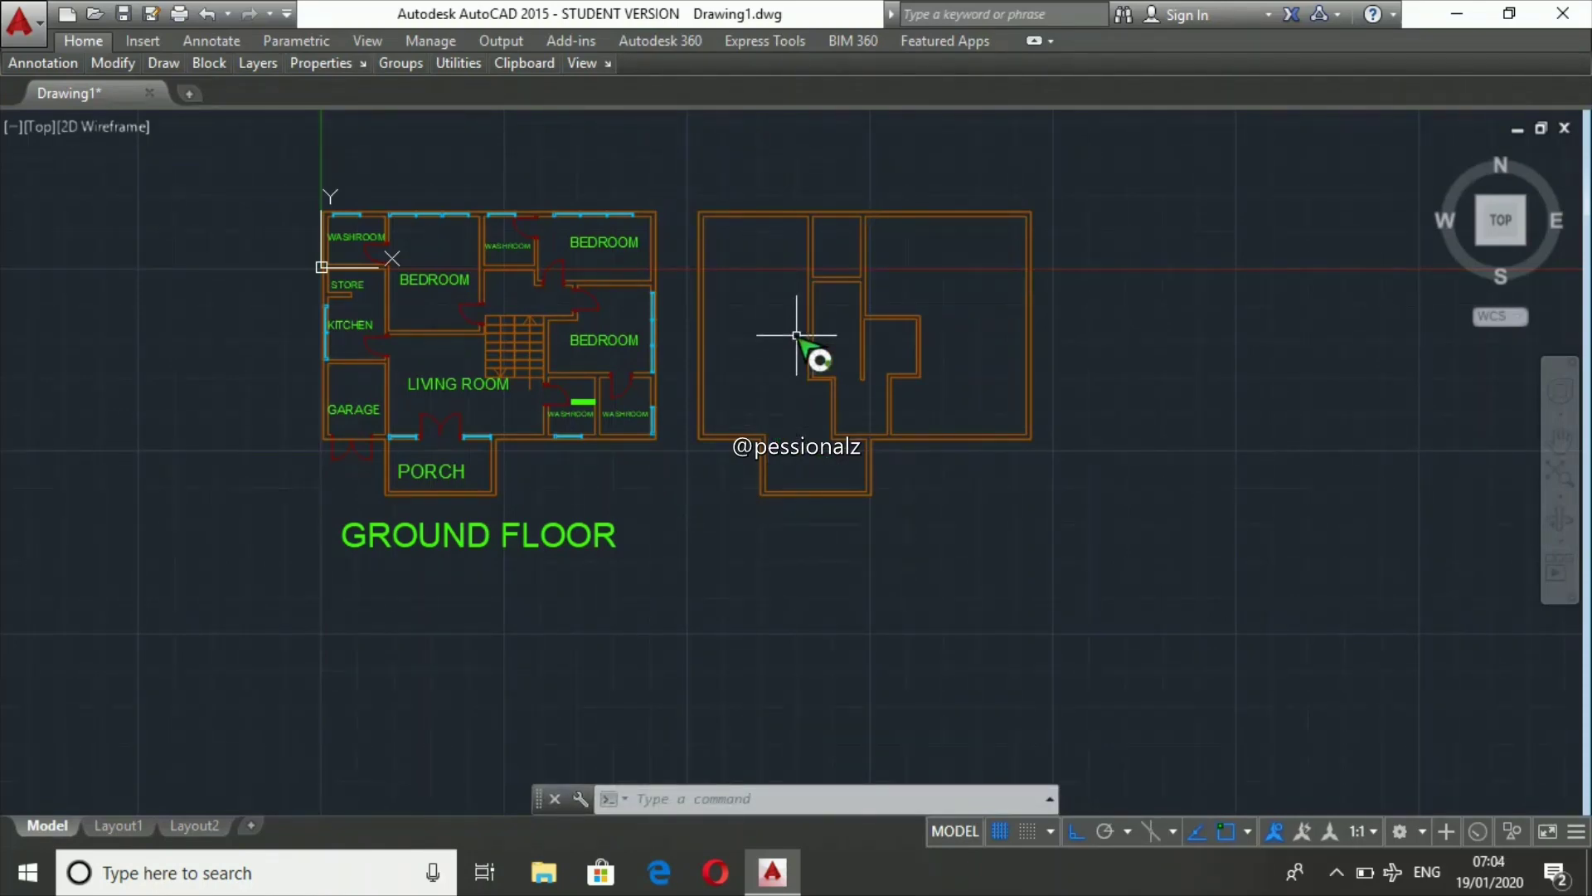
- Draw a horizontal partition line across the room
{"action": "type", "text": "l"}
{"action": "key", "text": "Return"}
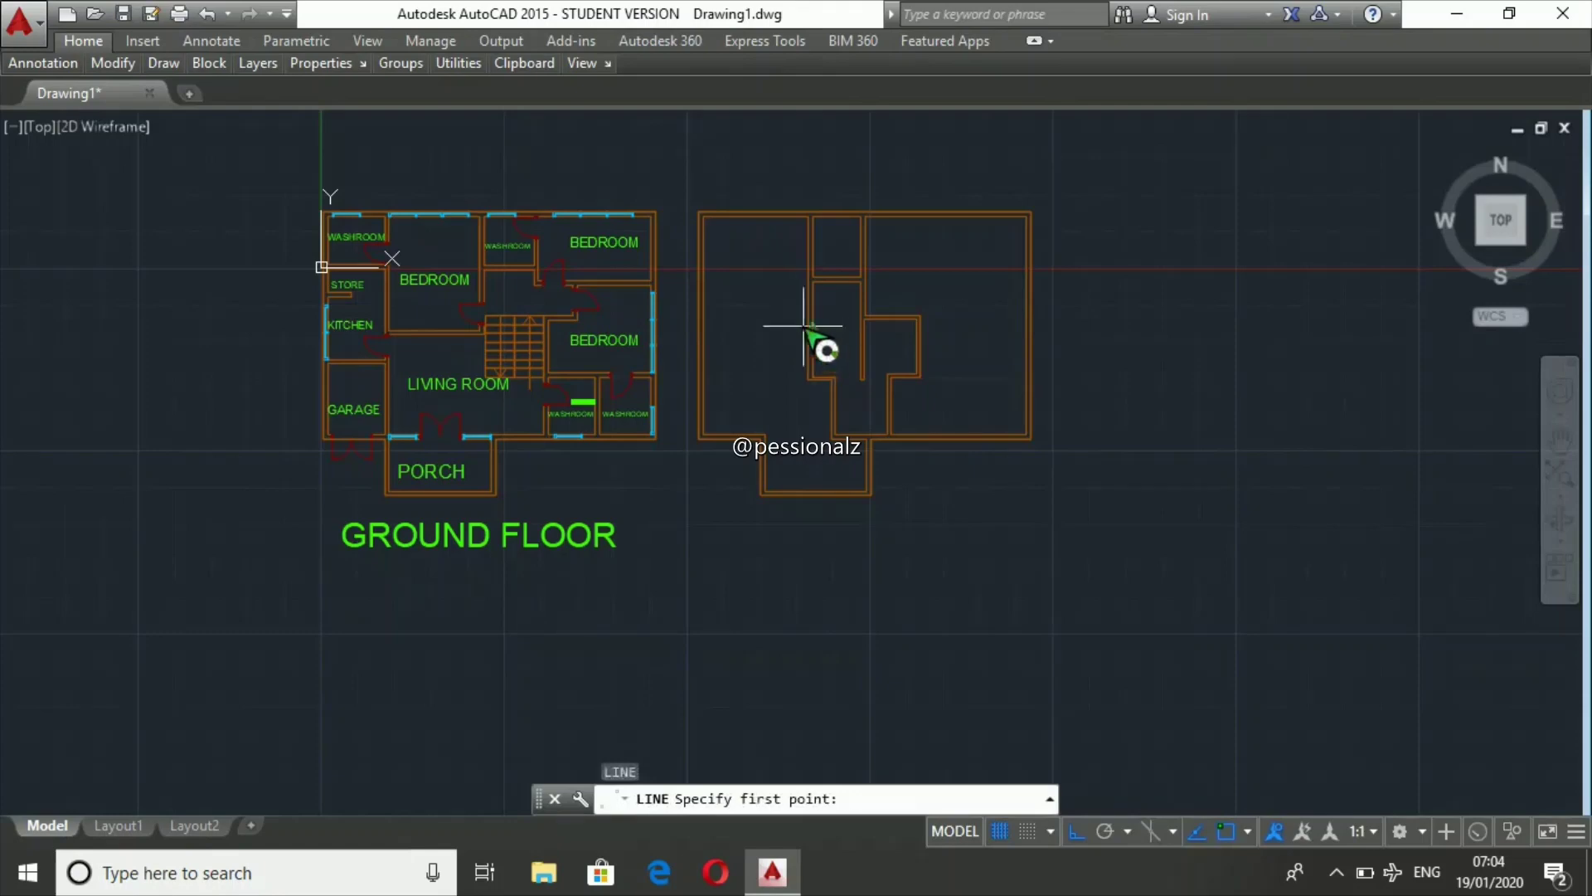
{"action": "scroll", "coordinate": [805, 327], "scroll_direction": "up", "scroll_amount": 2}
{"action": "scroll", "coordinate": [818, 331], "scroll_direction": "up", "scroll_amount": 3}
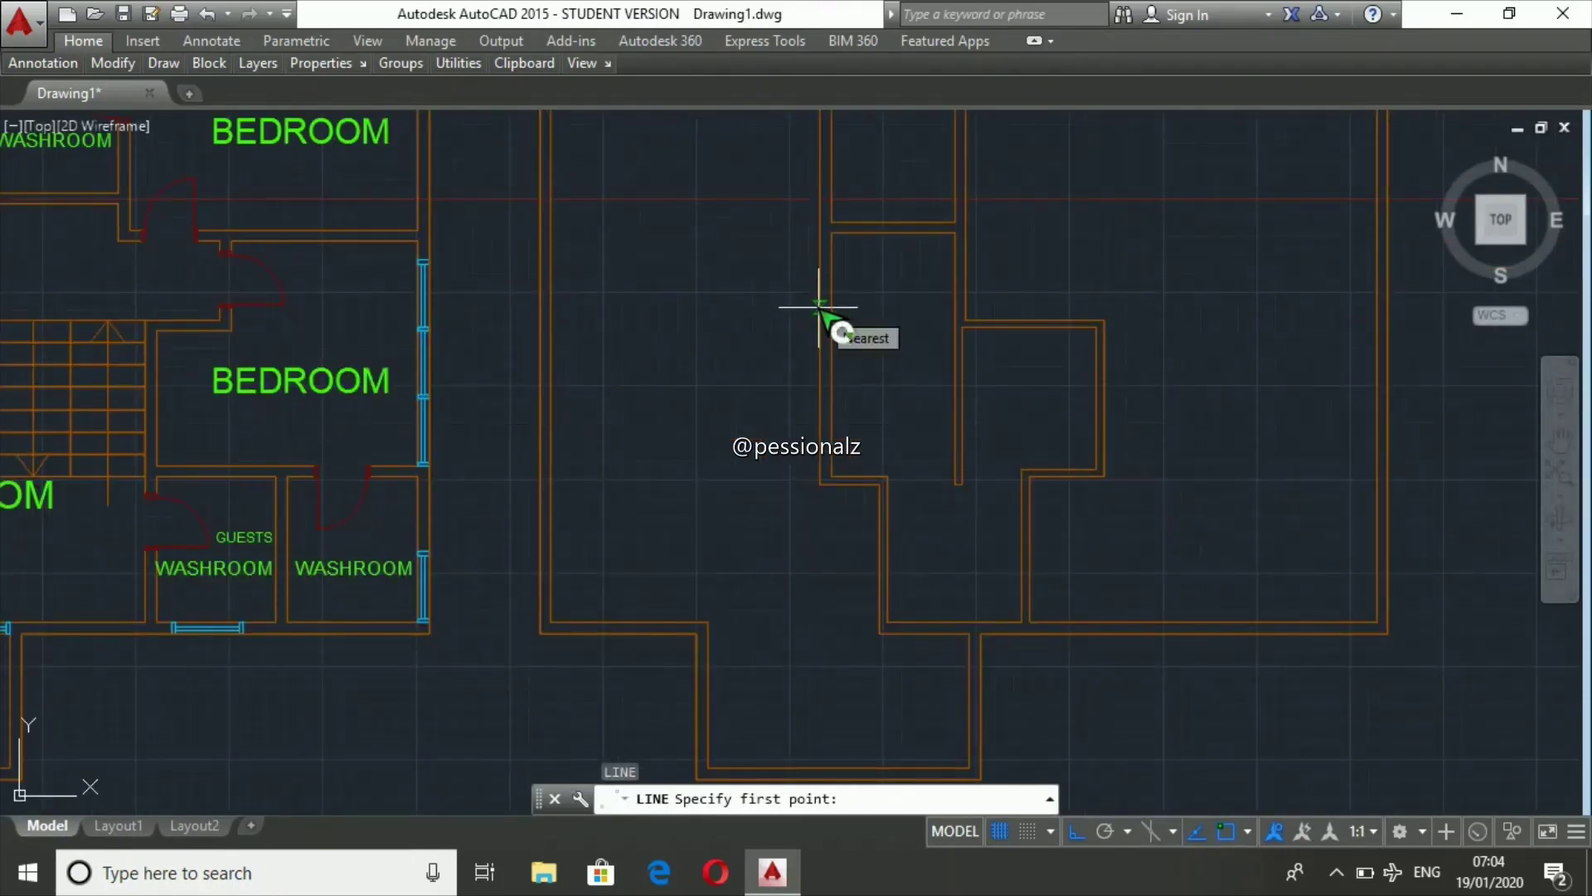
{"action": "left_click", "coordinate": [819, 312]}
{"action": "left_click", "coordinate": [547, 312]}
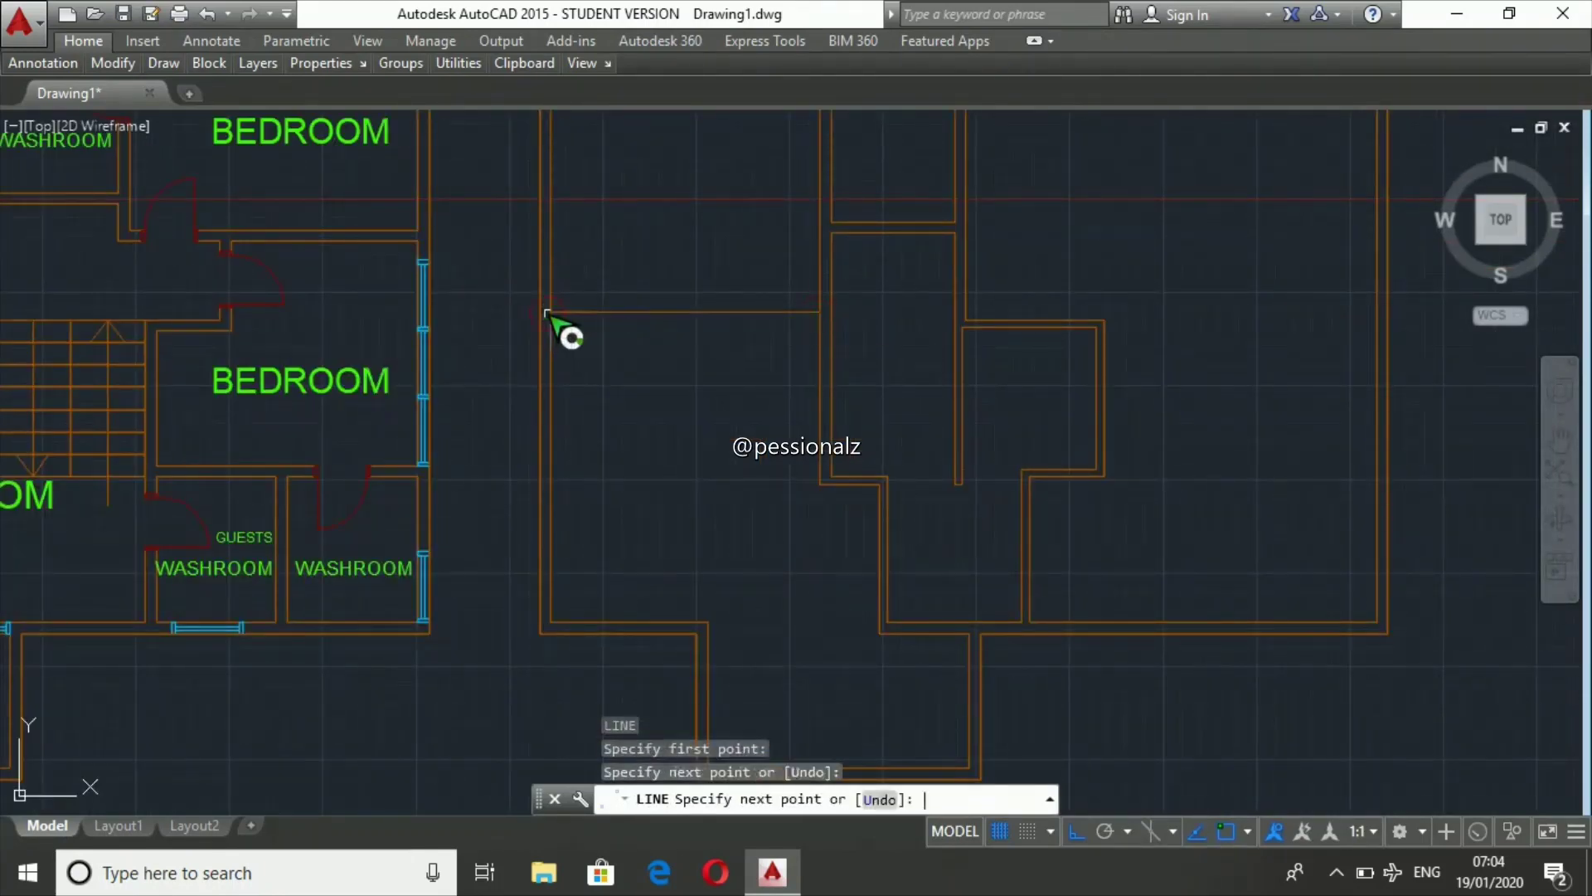
{"action": "key", "text": "Escape"}
- Offset the new partition line 150 below it
{"action": "type", "text": "off"}
{"action": "key", "text": "Return"}
{"action": "key", "text": "Return"}
{"action": "left_click", "coordinate": [580, 313]}
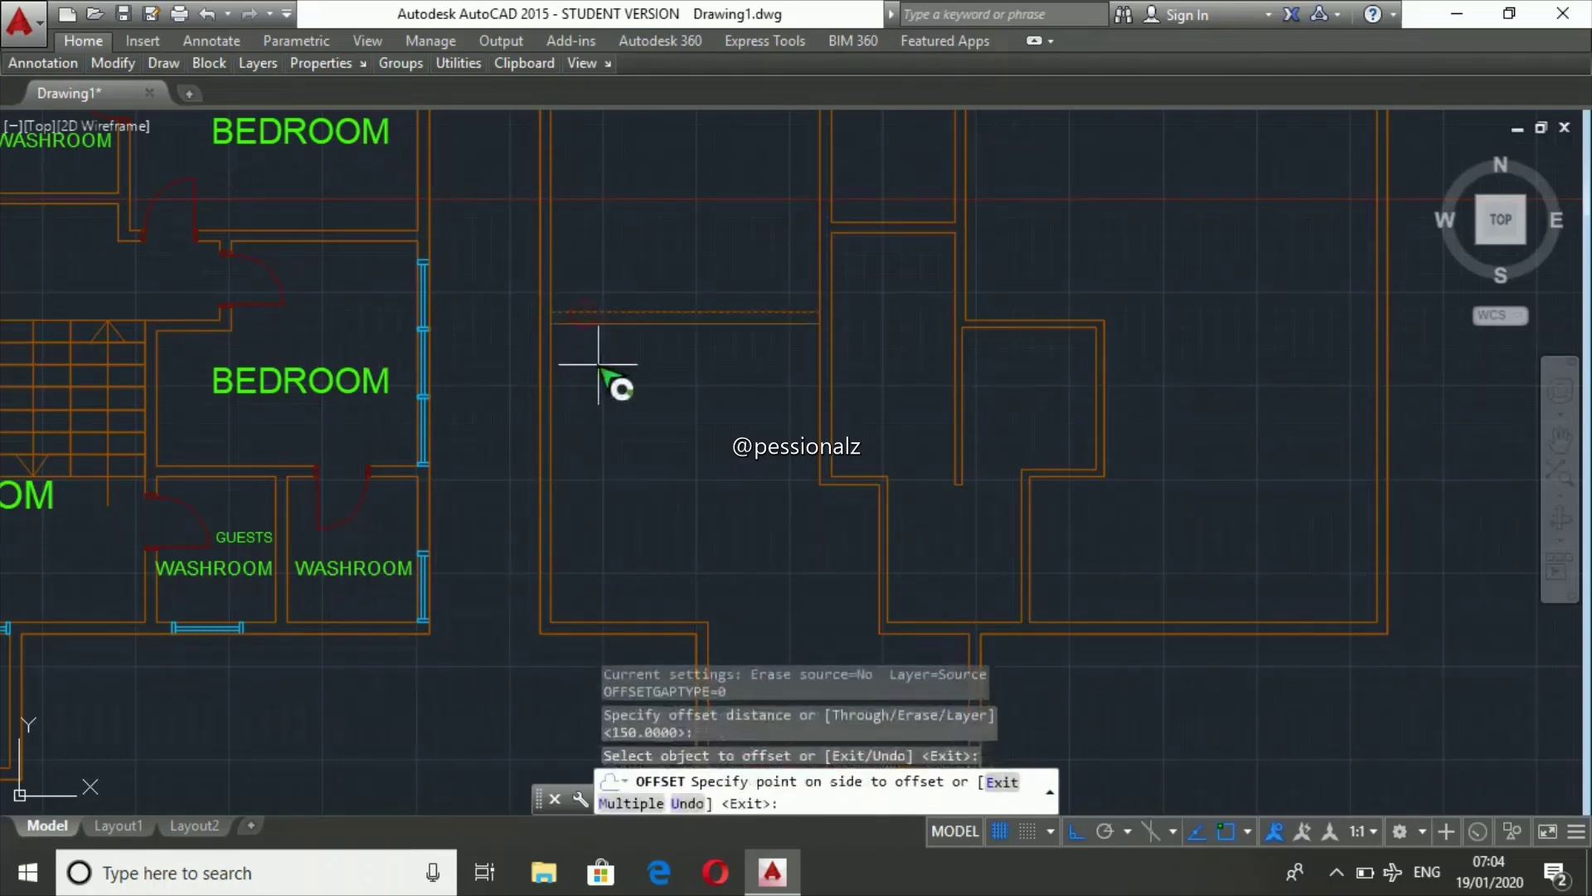
{"action": "left_click", "coordinate": [615, 384]}
{"action": "key", "text": "Escape"}
{"action": "key", "text": "Escape"}
{"action": "key", "text": "Escape"}
{"action": "scroll", "coordinate": [1022, 322], "scroll_direction": "down", "scroll_amount": 4}
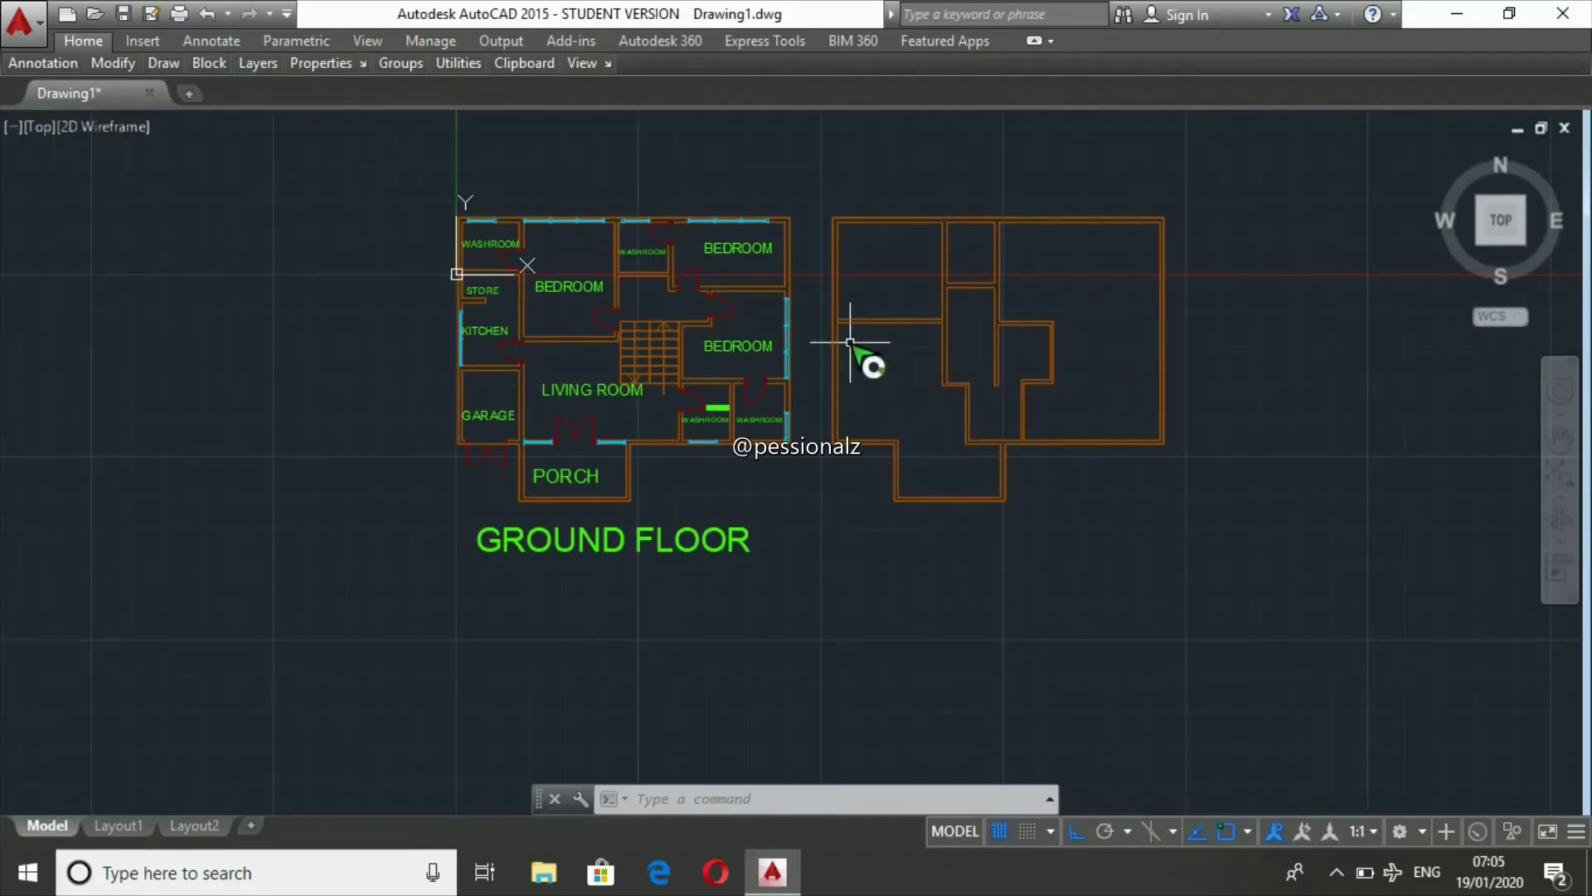
{"action": "scroll", "coordinate": [850, 340], "scroll_direction": "up", "scroll_amount": 4}
- Draw a partition with a 2000 horizontal and 2000 vertical segment, plus a short closing line
{"action": "type", "text": "l"}
{"action": "key", "text": "Return"}
{"action": "left_click", "coordinate": [817, 290]}
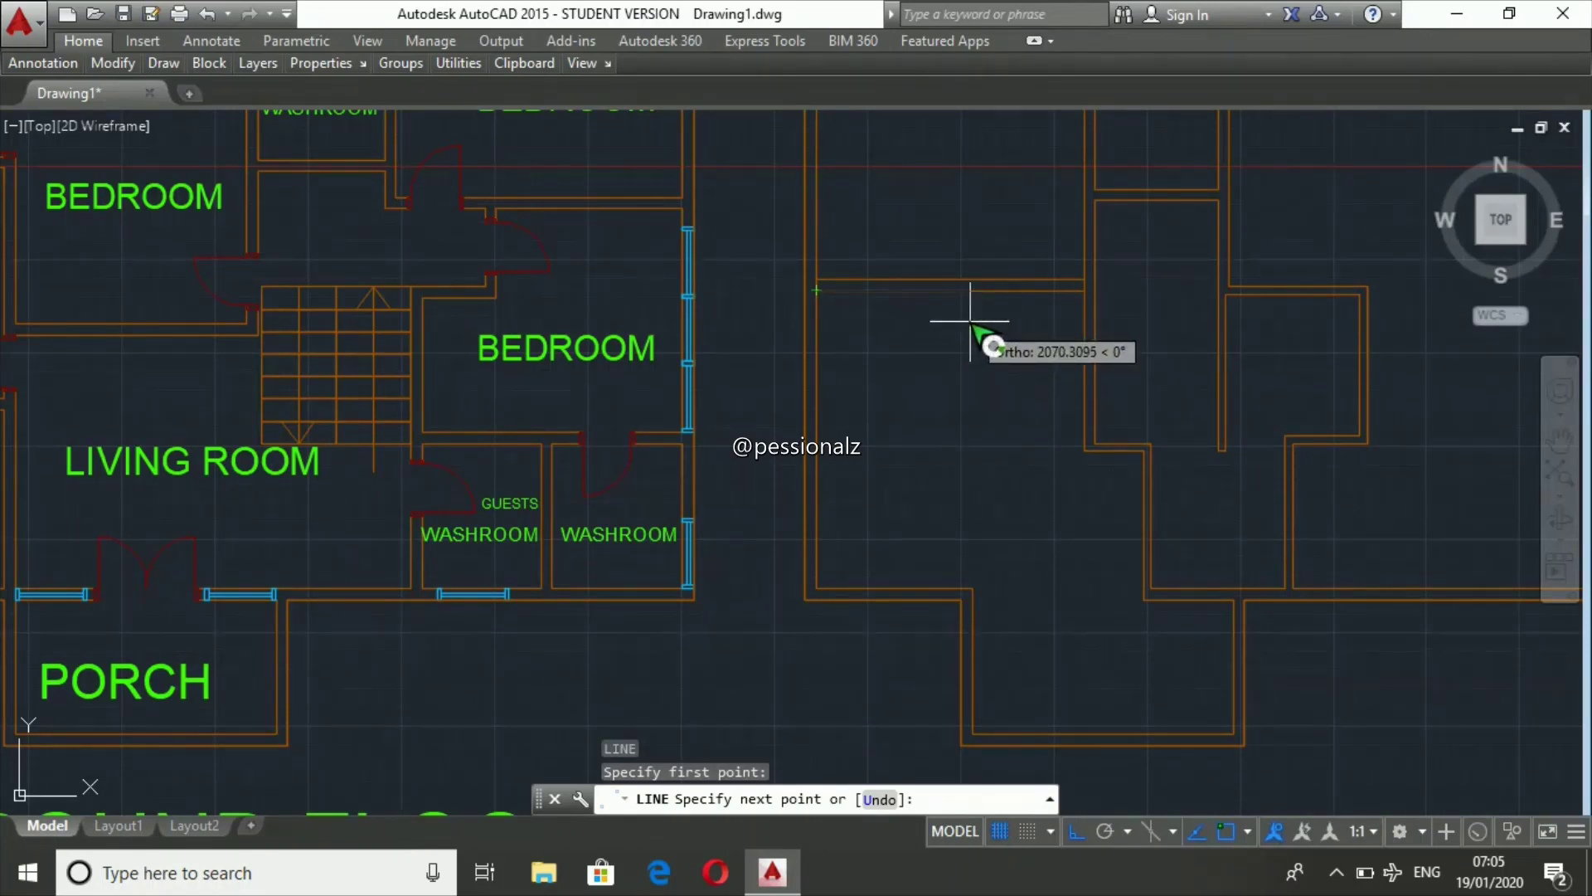
{"action": "type", "text": "2000"}
{"action": "key", "text": "Return"}
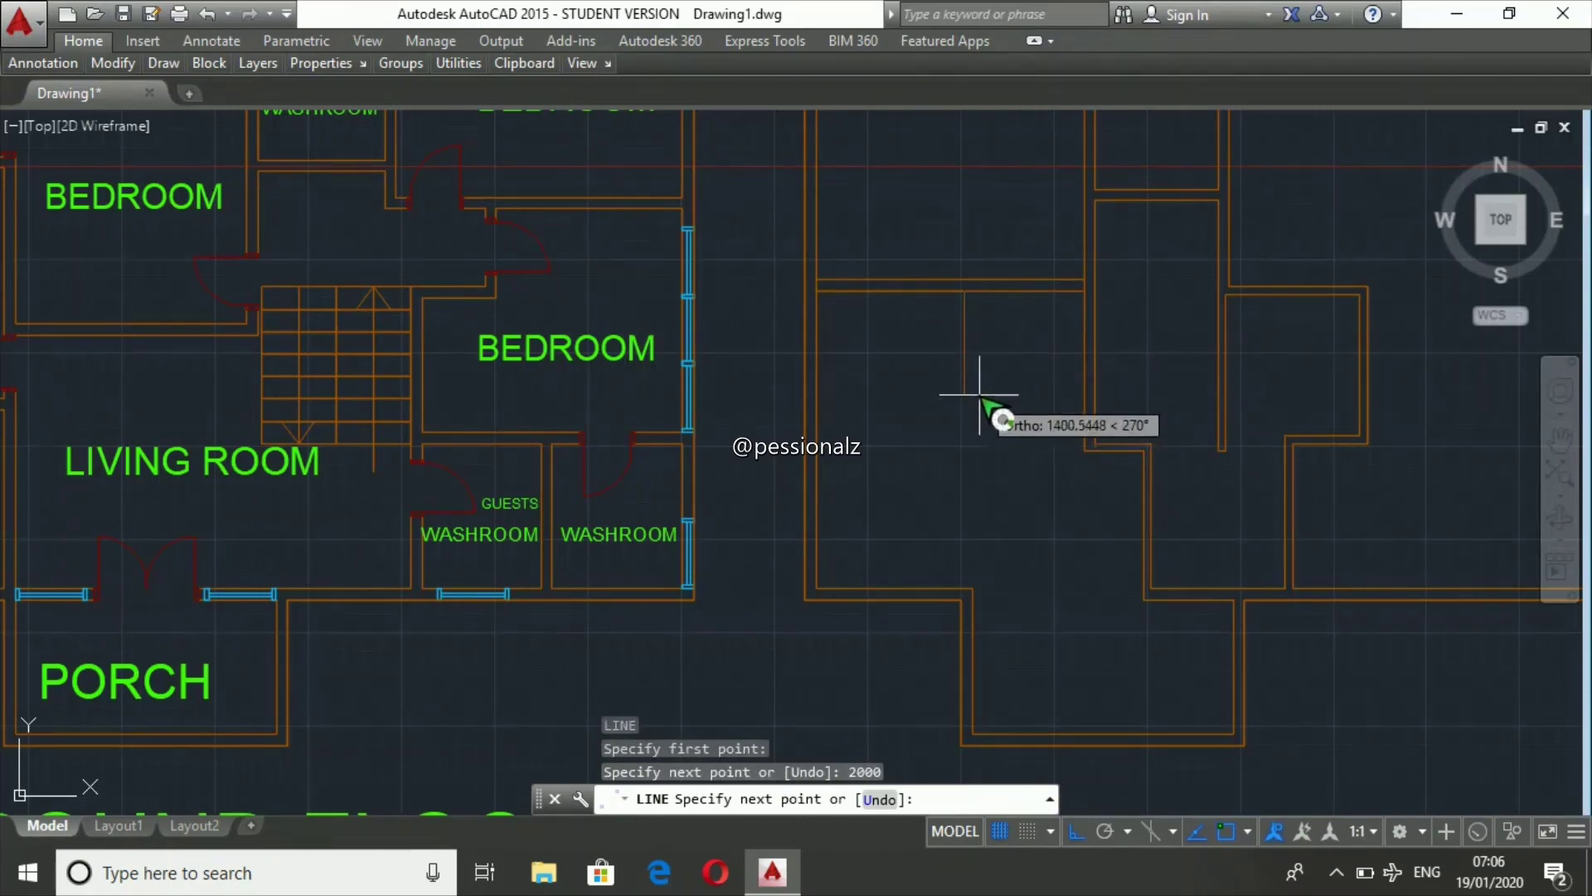
{"action": "type", "text": "2000"}
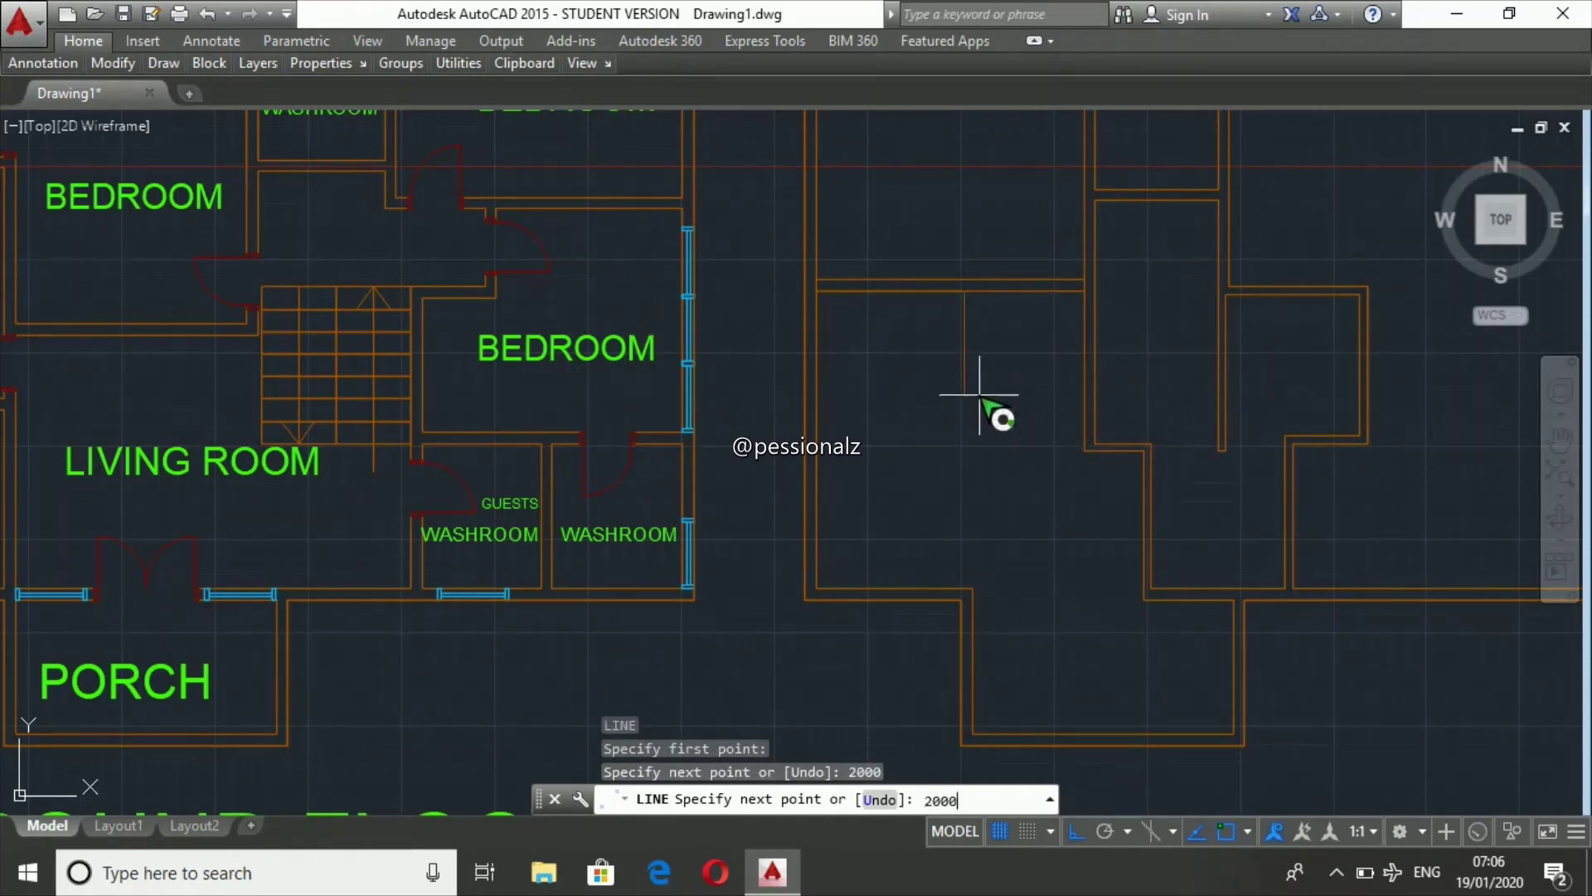
{"action": "key", "text": "Return"}
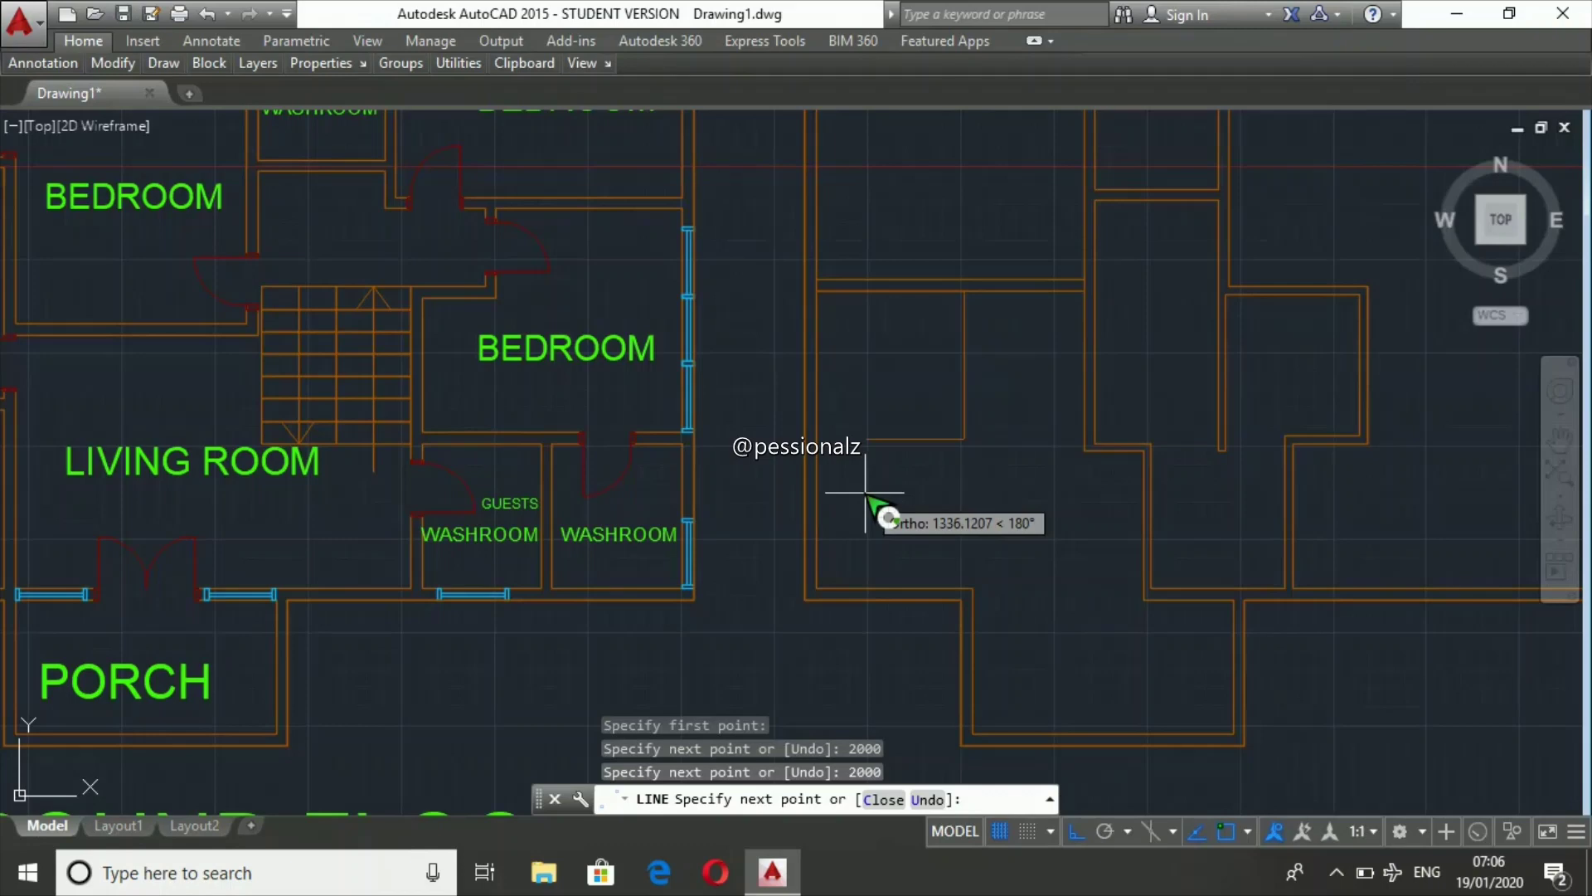
{"action": "key", "text": "Return"}
{"action": "key", "text": "Return"}
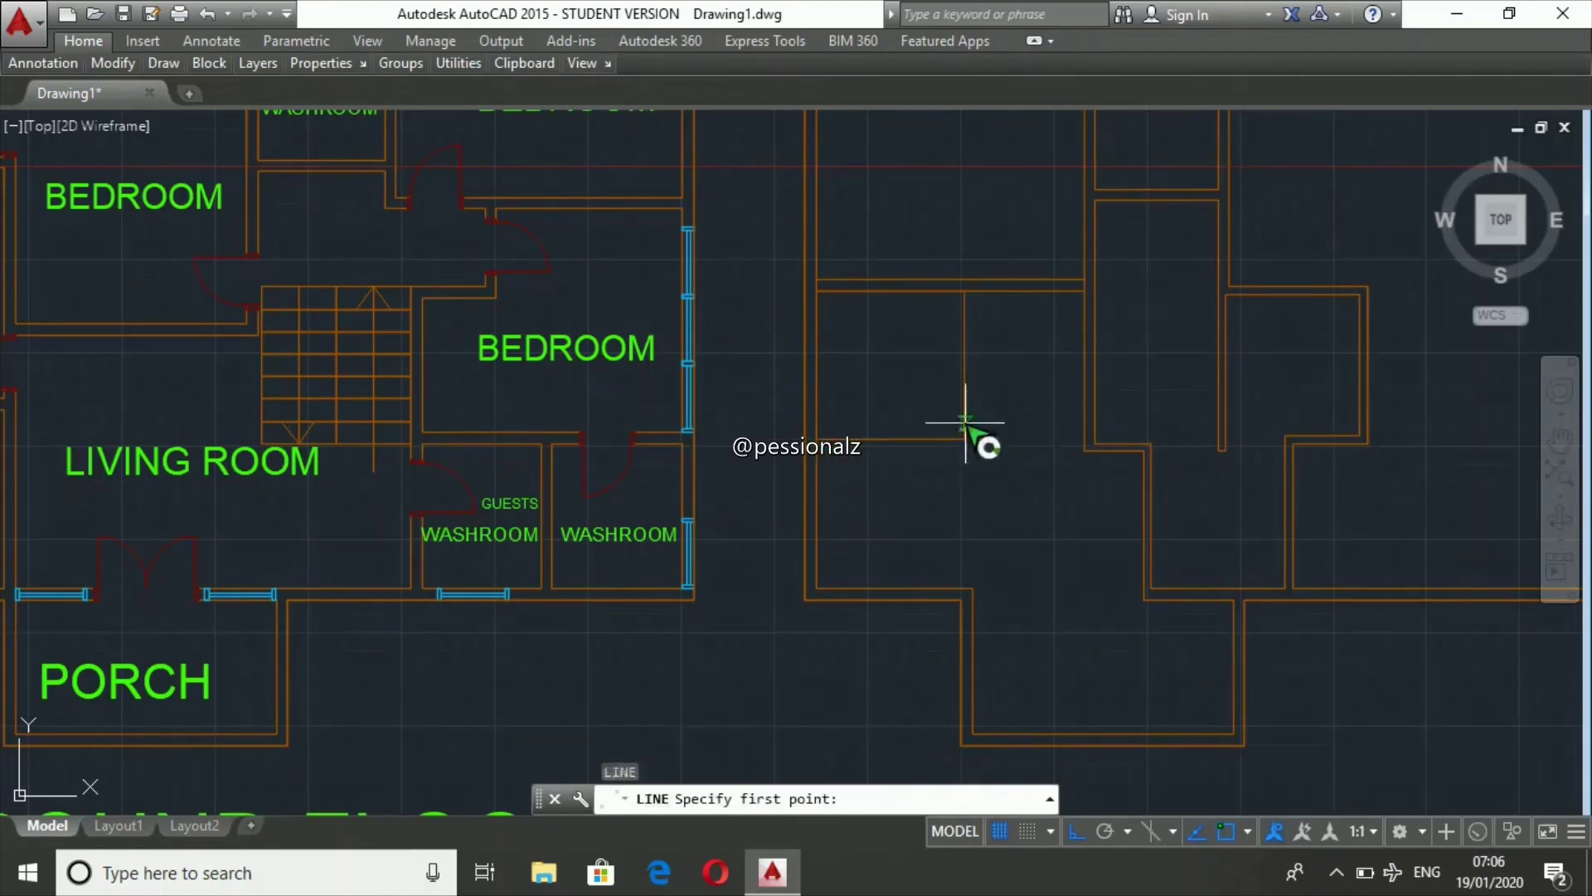
{"action": "left_click", "coordinate": [965, 440]}
{"action": "left_click", "coordinate": [1110, 452]}
{"action": "key", "text": "Escape"}
{"action": "key", "text": "Escape"}
{"action": "scroll", "coordinate": [995, 398], "scroll_direction": "down", "scroll_amount": 4}
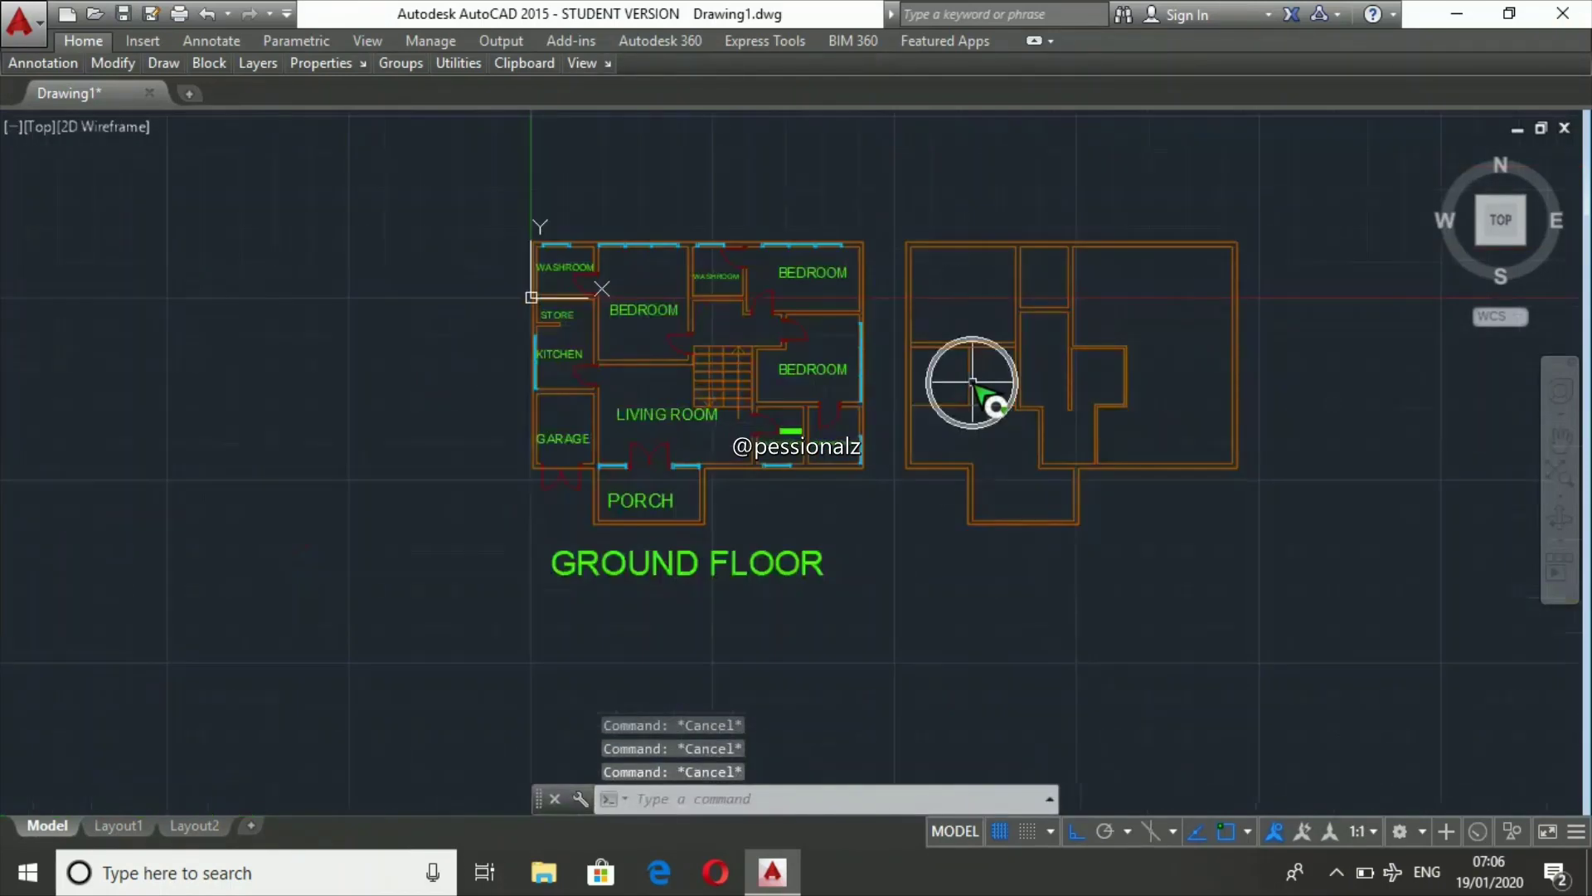
- Move the selected partition lines 800 units, then undo the move
{"action": "left_click", "coordinate": [948, 342]}
{"action": "left_click", "coordinate": [969, 369]}
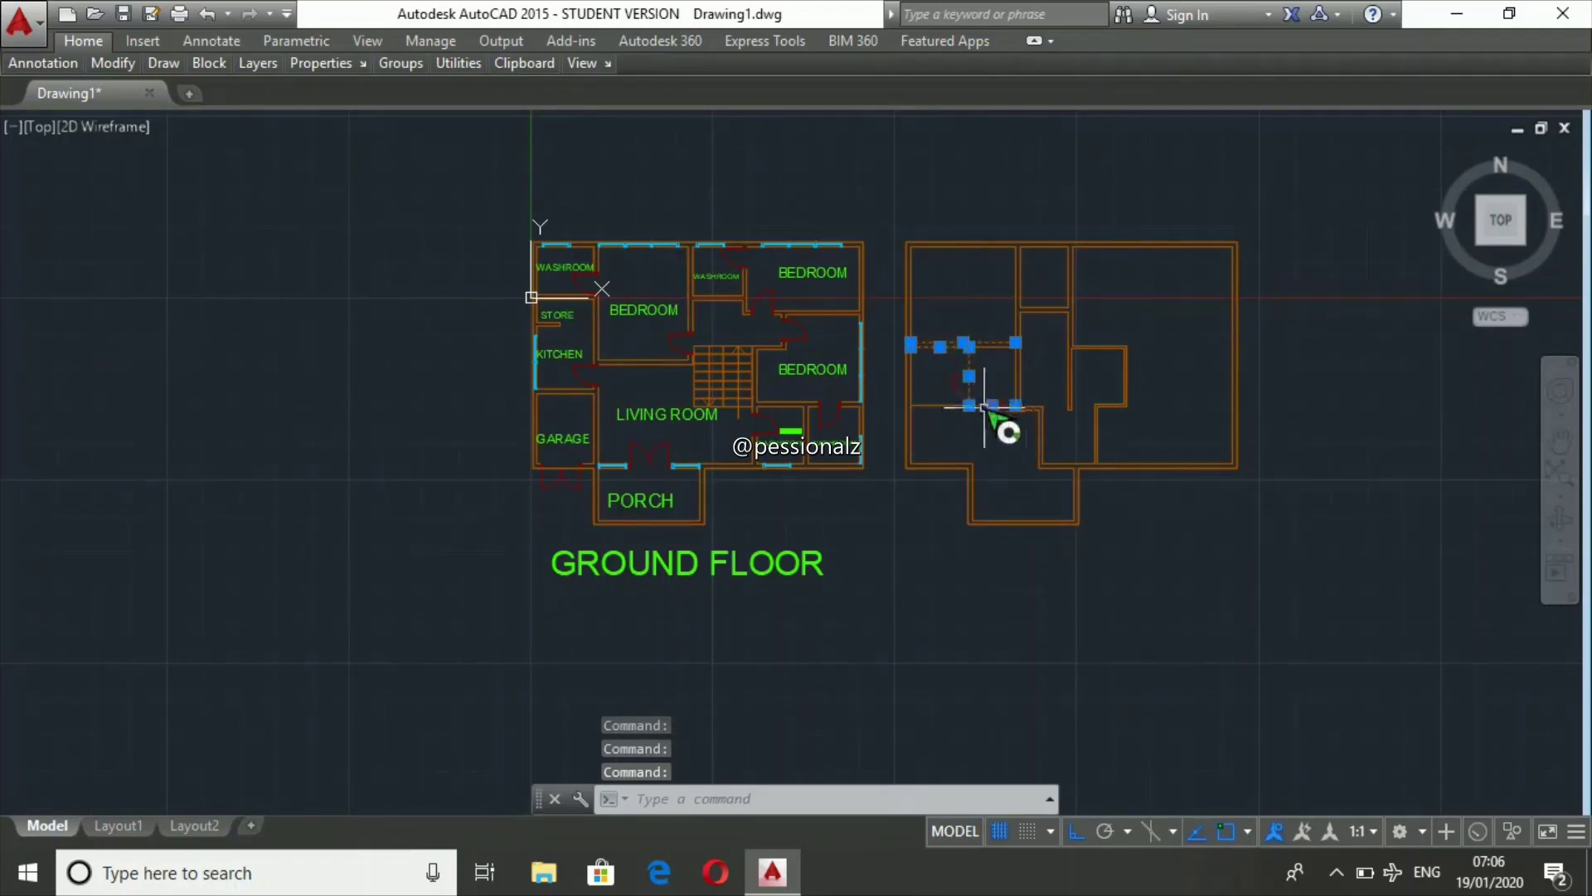
{"action": "type", "text": "move"}
{"action": "key", "text": "Return"}
{"action": "left_click", "coordinate": [969, 405]}
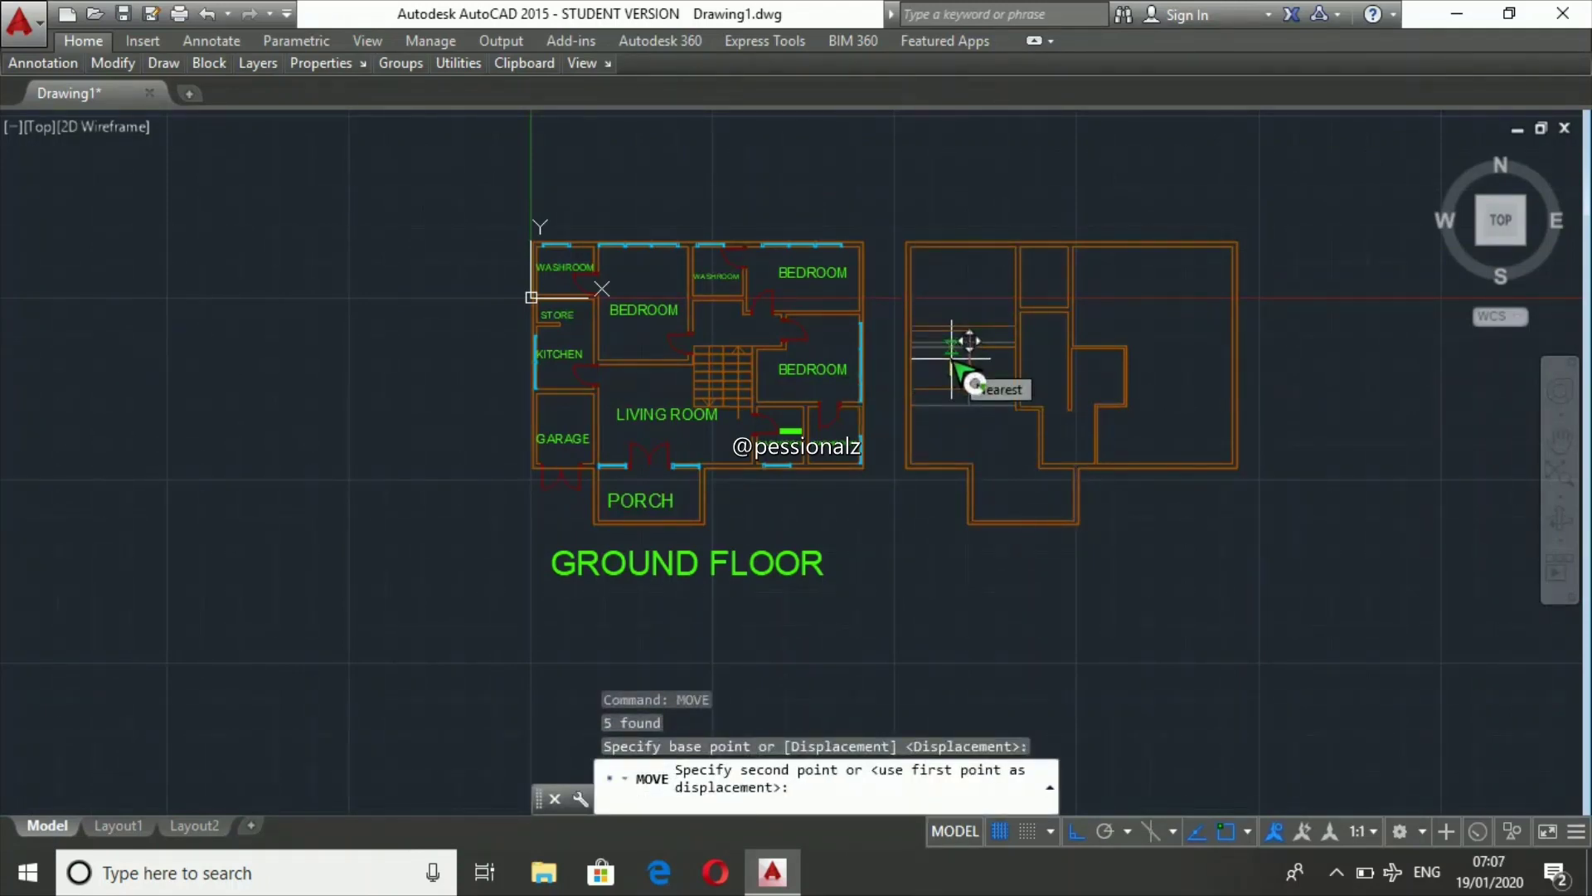
{"action": "type", "text": "800"}
{"action": "key", "text": "Return"}
{"action": "type", "text": "u"}
{"action": "key", "text": "Return"}
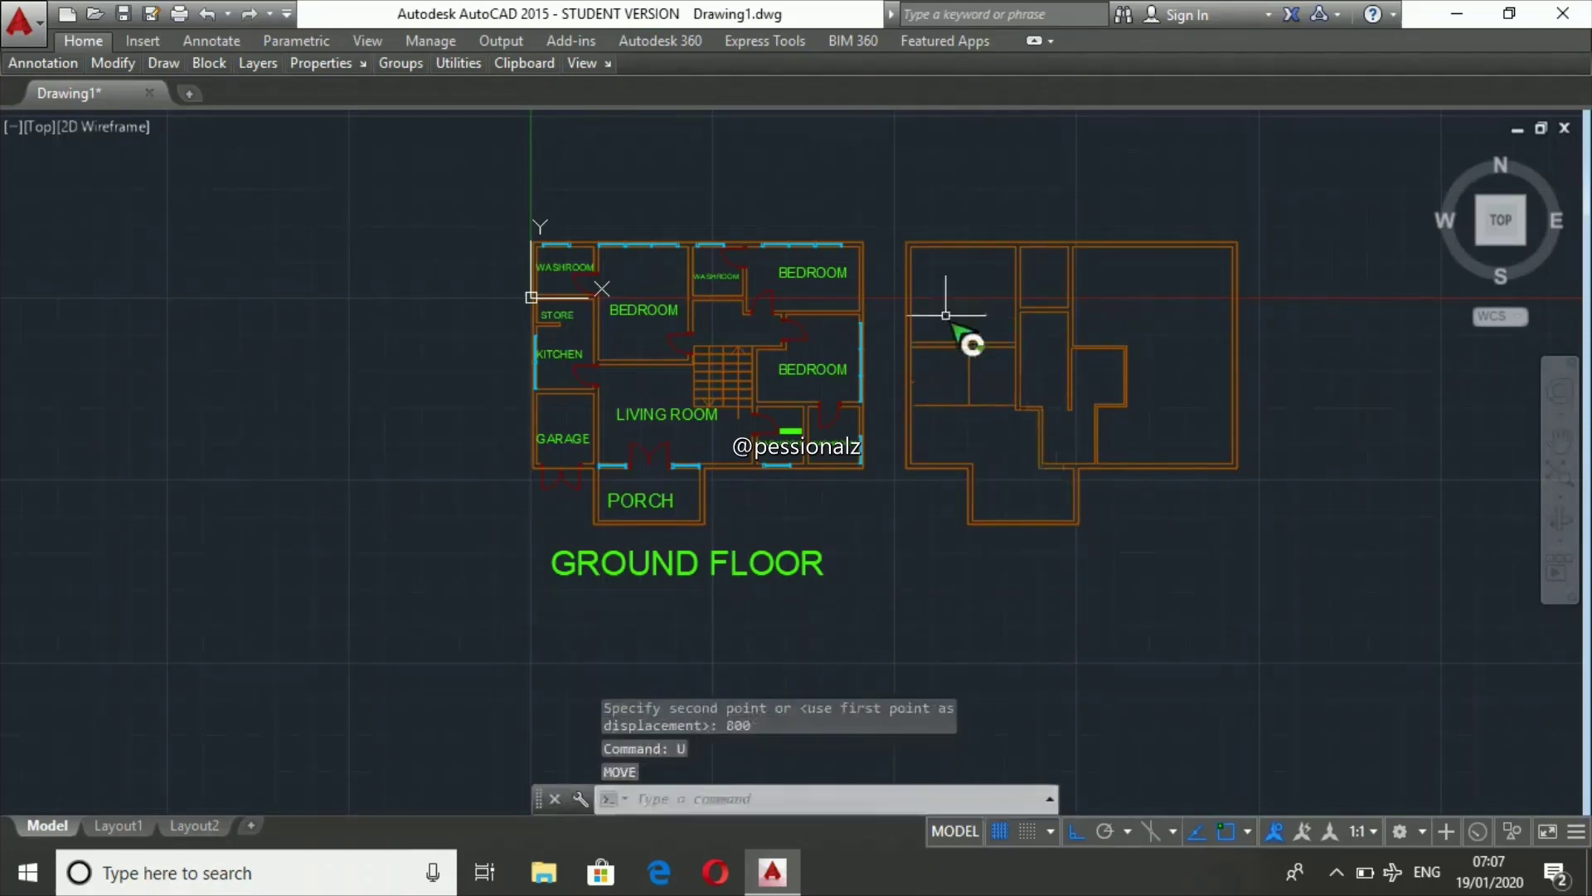
- Reselect all six partition lines and move them 800 units up into place
{"action": "left_click", "coordinate": [941, 335]}
{"action": "left_click", "coordinate": [986, 373]}
{"action": "left_click", "coordinate": [985, 325]}
{"action": "left_click", "coordinate": [958, 429]}
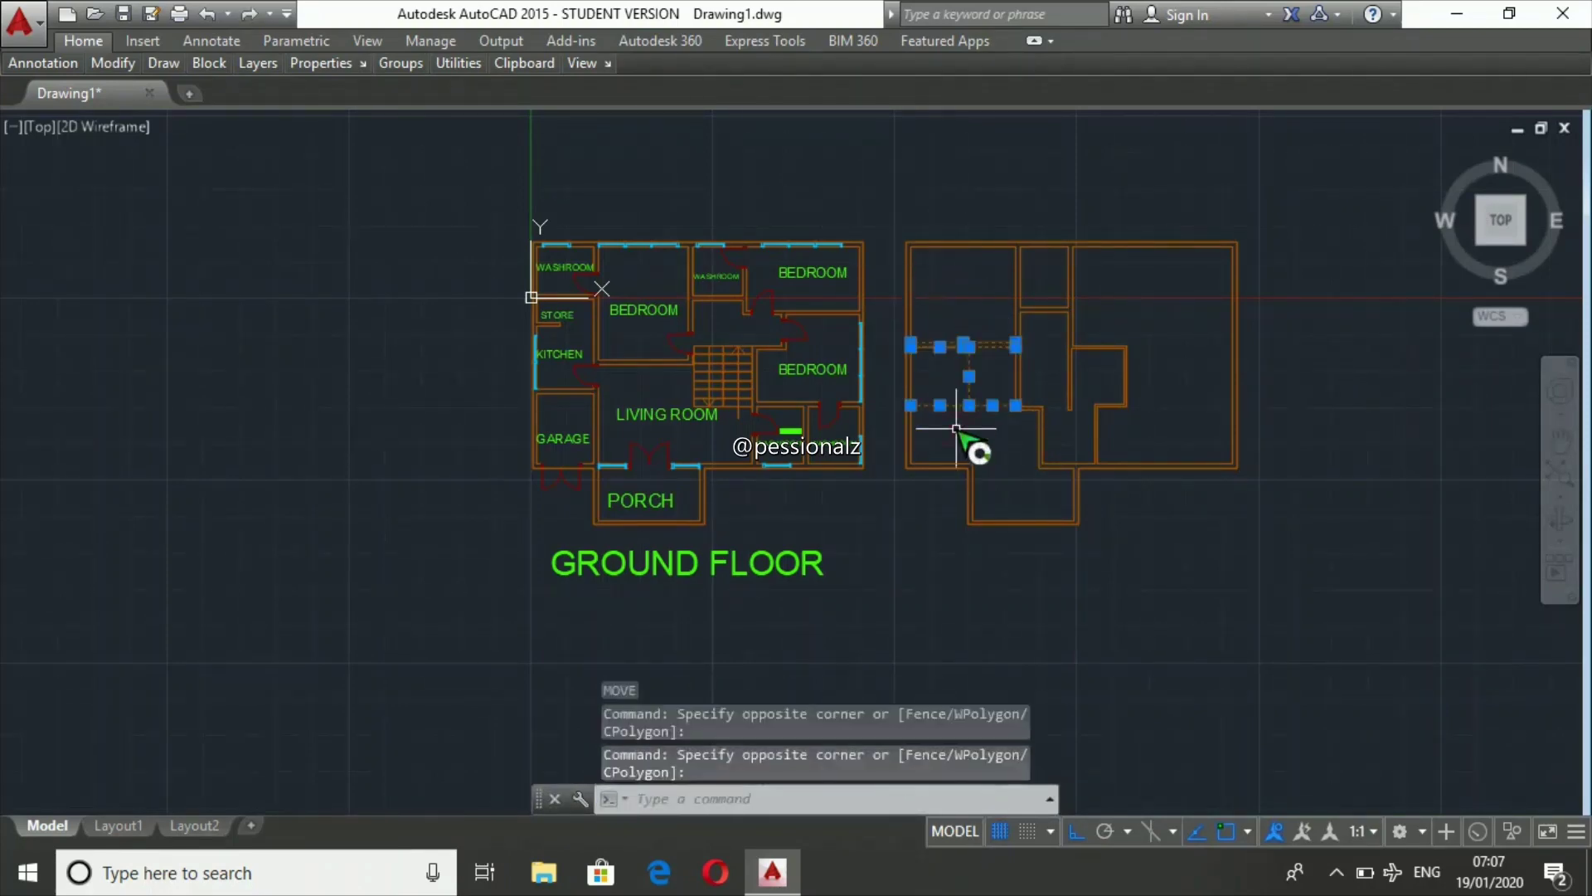
{"action": "type", "text": "move"}
{"action": "key", "text": "Return"}
{"action": "left_click", "coordinate": [964, 429]}
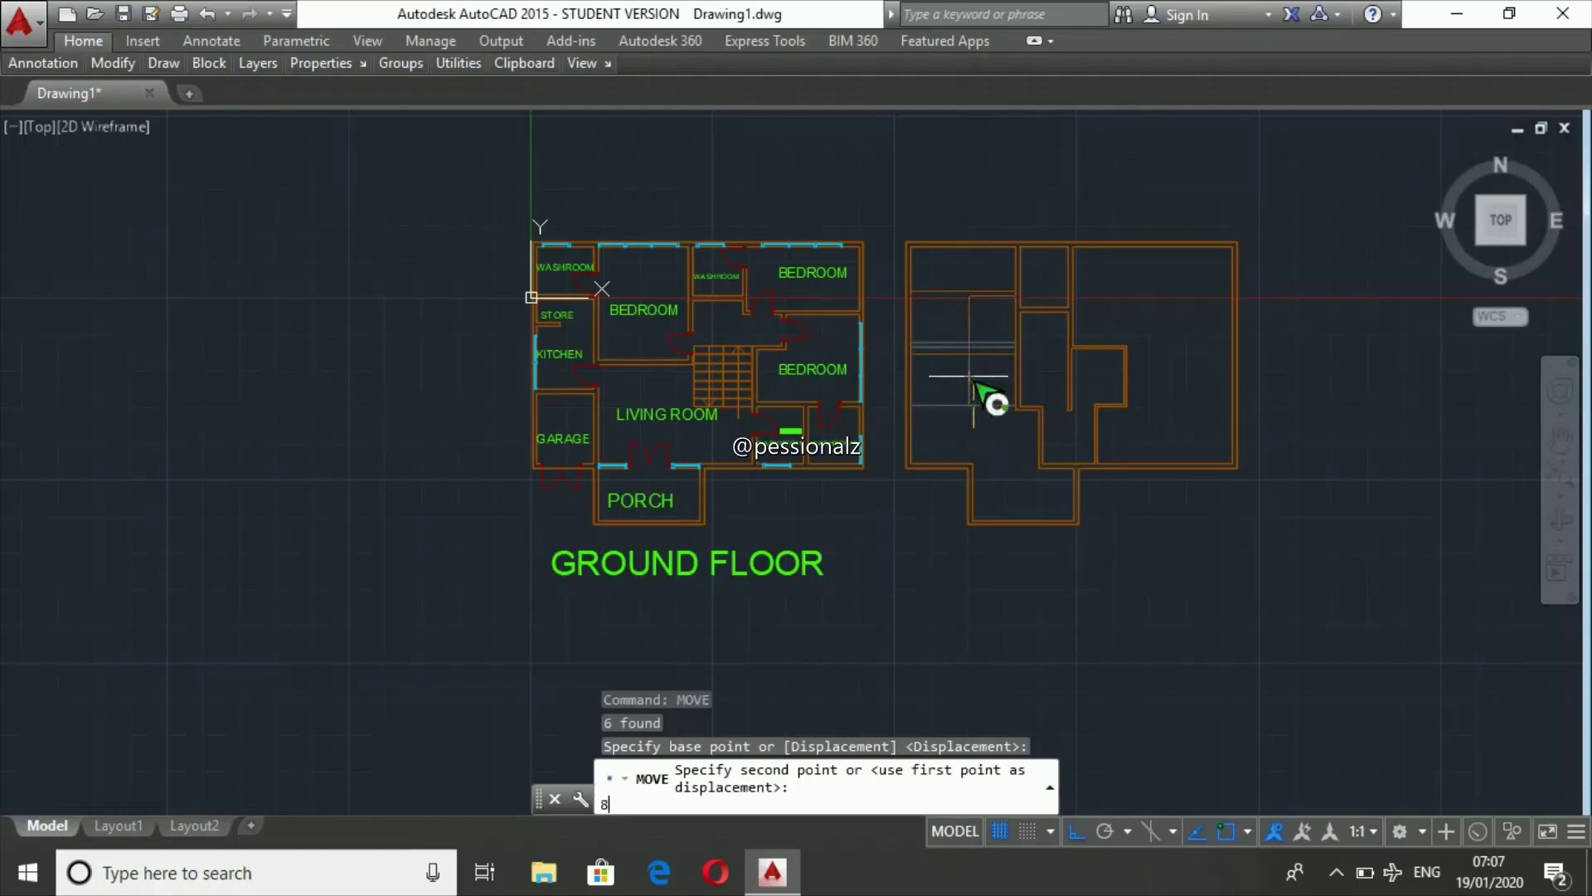
{"action": "type", "text": "00"}
{"action": "key", "text": "Return"}
{"action": "key", "text": "Escape"}
{"action": "key", "text": "Escape"}
{"action": "key", "text": "Escape"}
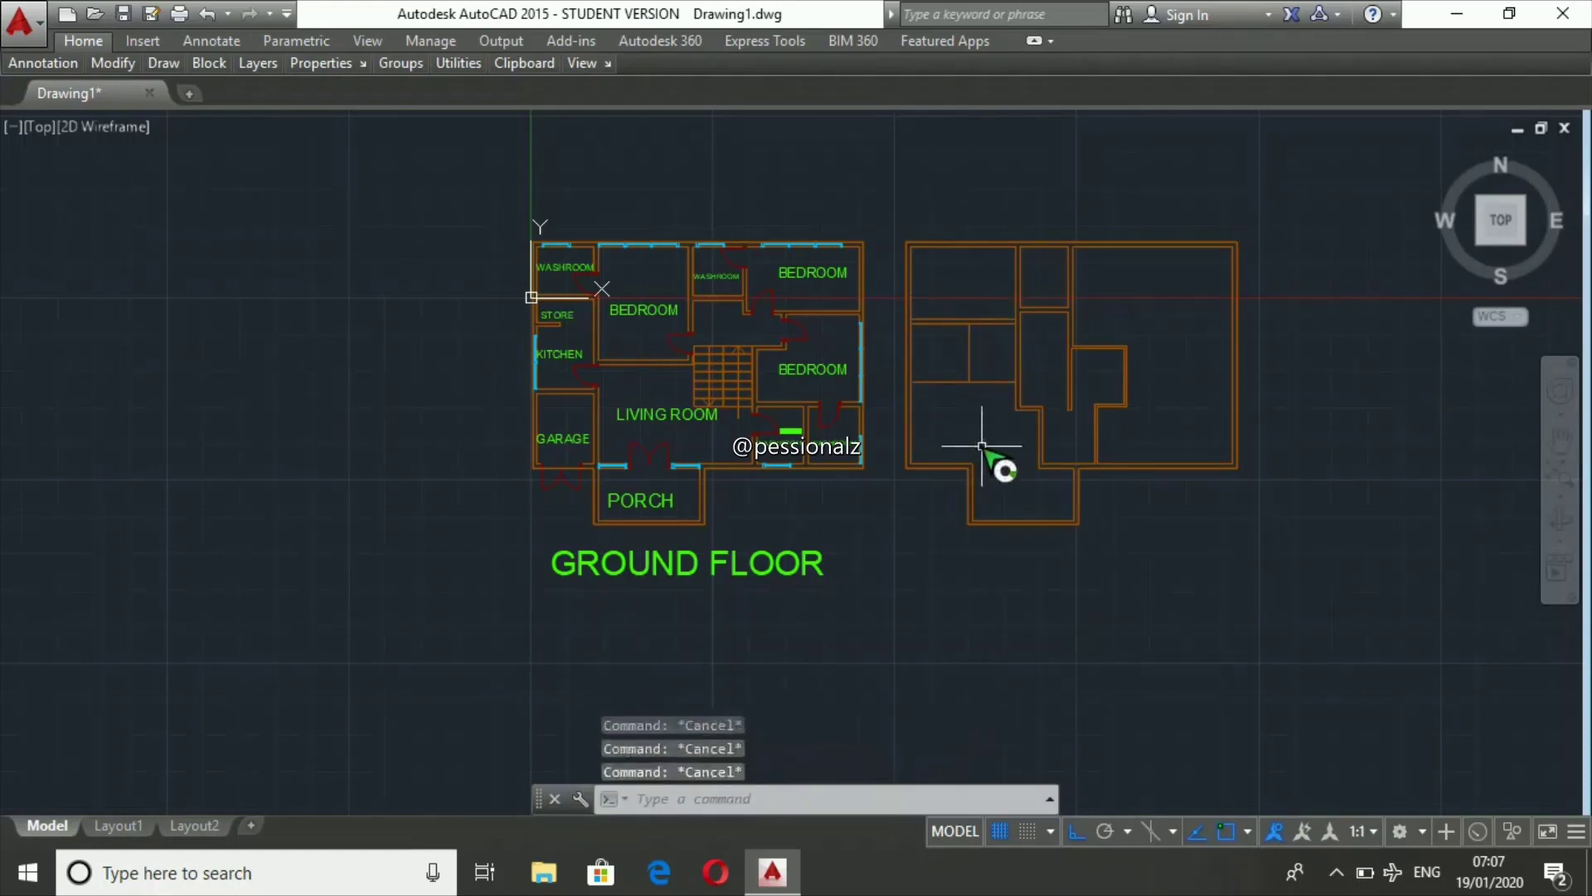
{"action": "type", "text": "o"}
{"action": "key", "text": "Return"}
{"action": "key", "text": "Return"}
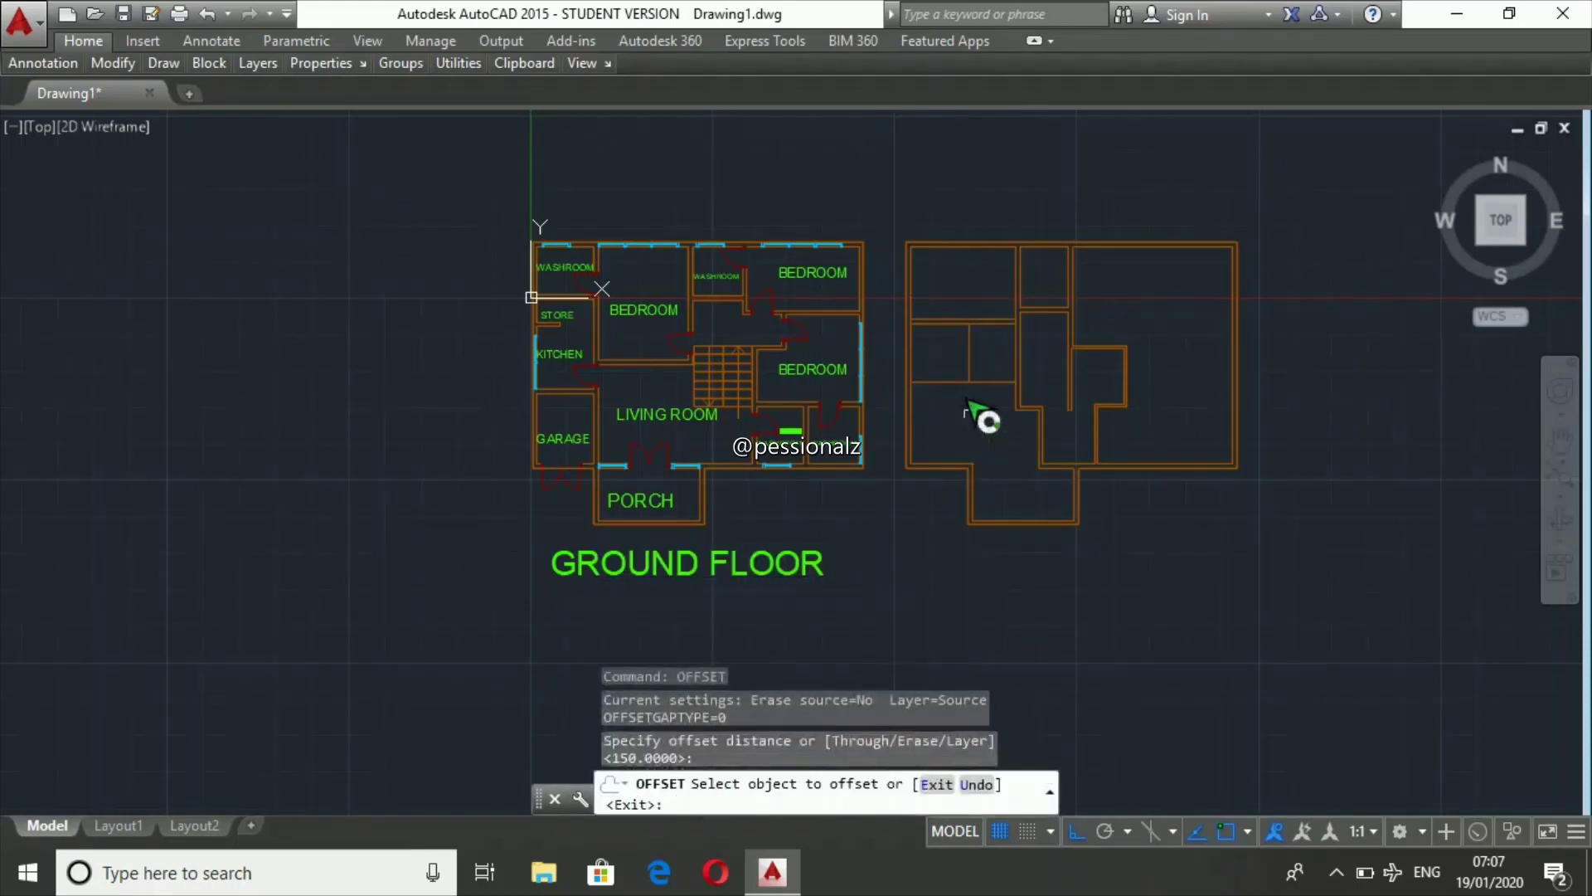
- Offset copies of the partition lines toward the room side
{"action": "left_click", "coordinate": [970, 369]}
{"action": "left_click", "coordinate": [941, 361]}
{"action": "key", "text": "Escape"}
{"action": "key", "text": "Escape"}
{"action": "key", "text": "Escape"}
{"action": "type", "text": "o"}
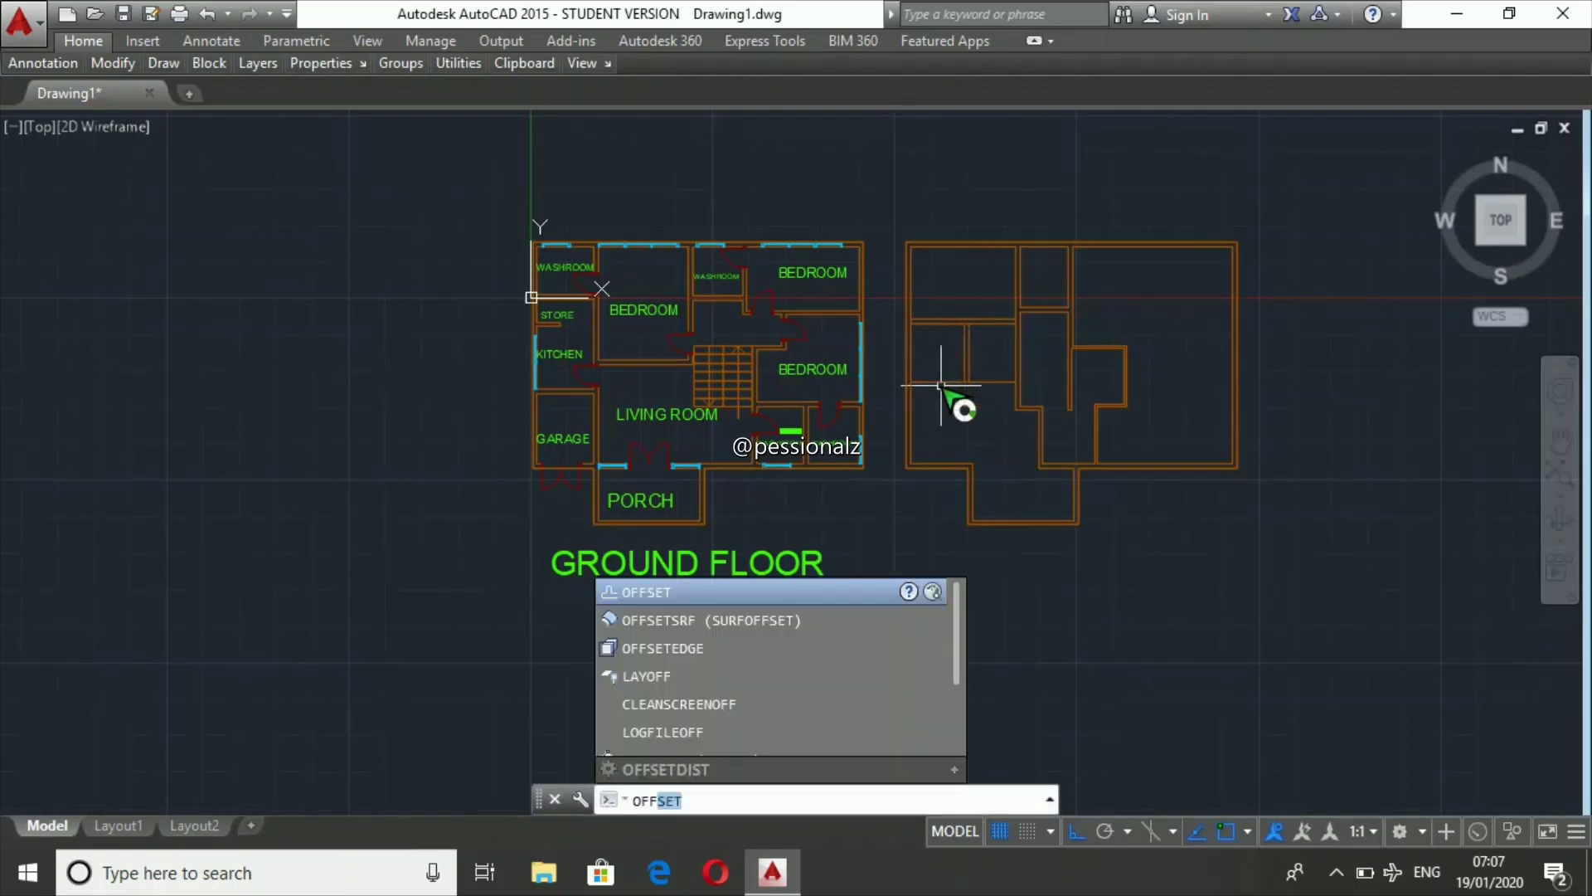
{"action": "key", "text": "Return"}
{"action": "key", "text": "Return"}
{"action": "left_click", "coordinate": [943, 384]}
{"action": "left_click", "coordinate": [953, 421]}
{"action": "left_click", "coordinate": [1003, 384]}
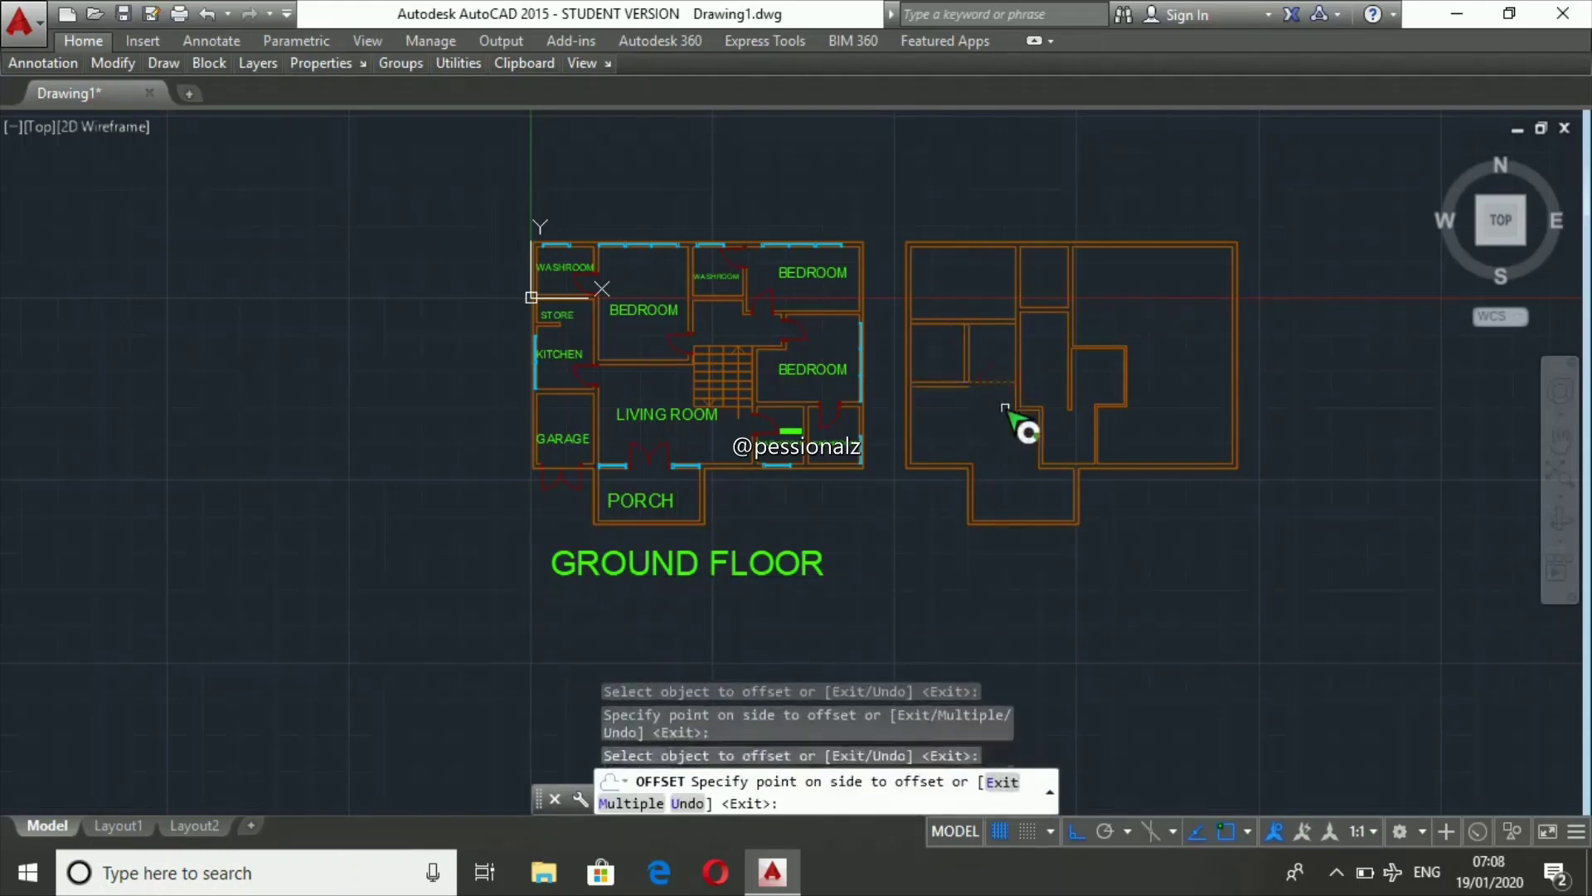
{"action": "key", "text": "Escape"}
{"action": "key", "text": "Escape"}
{"action": "key", "text": "Escape"}
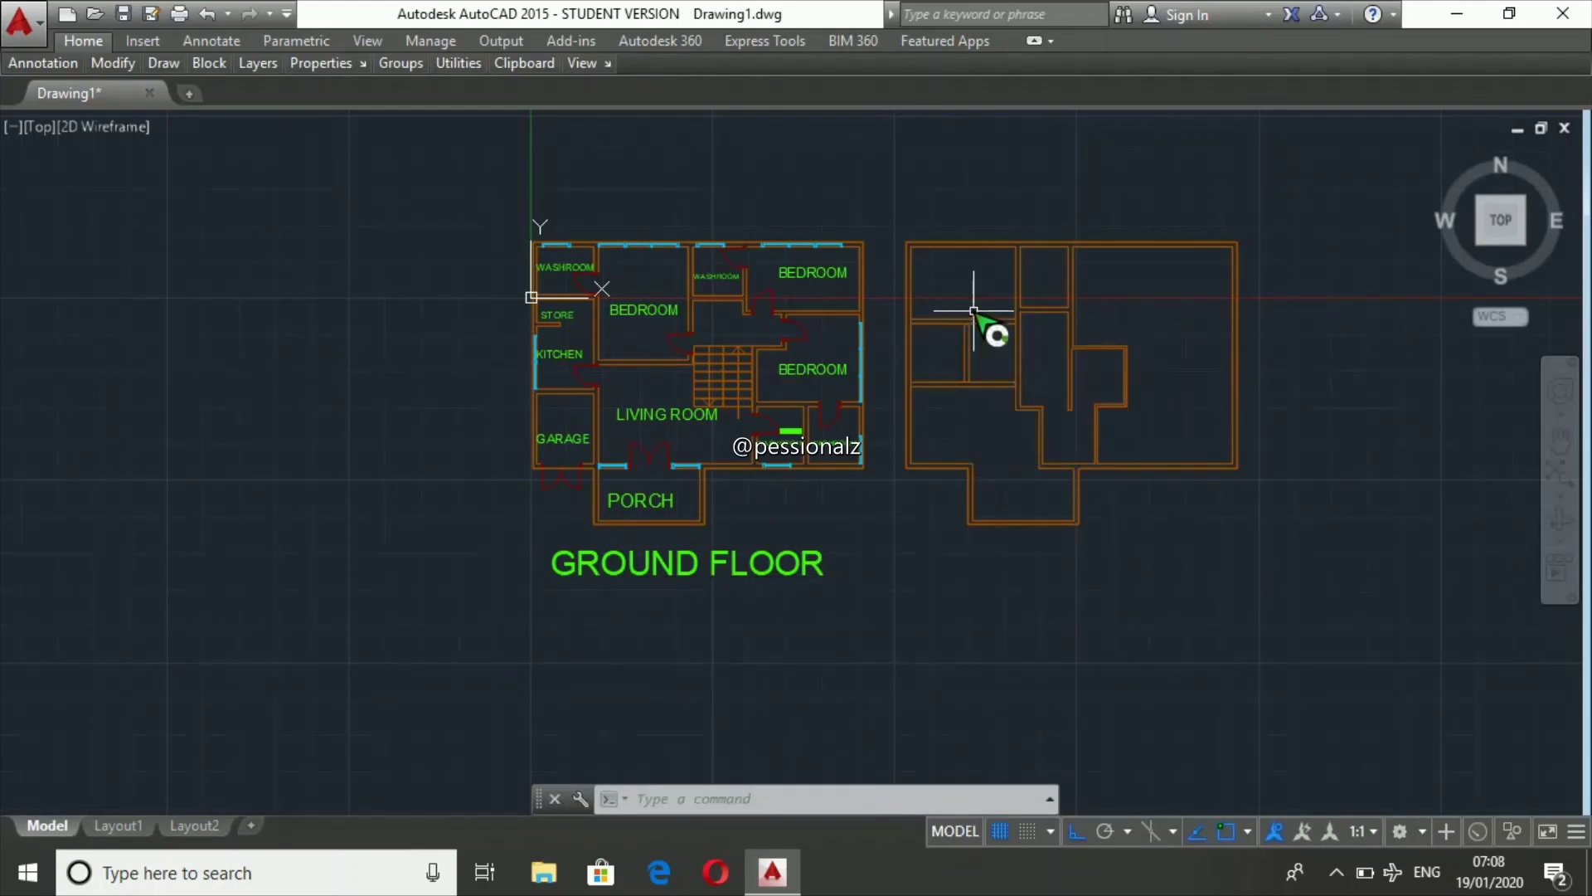
- Trim the short wall segments at the partition junctions, using all lines as cutting edges
{"action": "scroll", "coordinate": [974, 313], "scroll_direction": "up", "scroll_amount": 8}
{"action": "type", "text": "tr"}
{"action": "key", "text": "Return"}
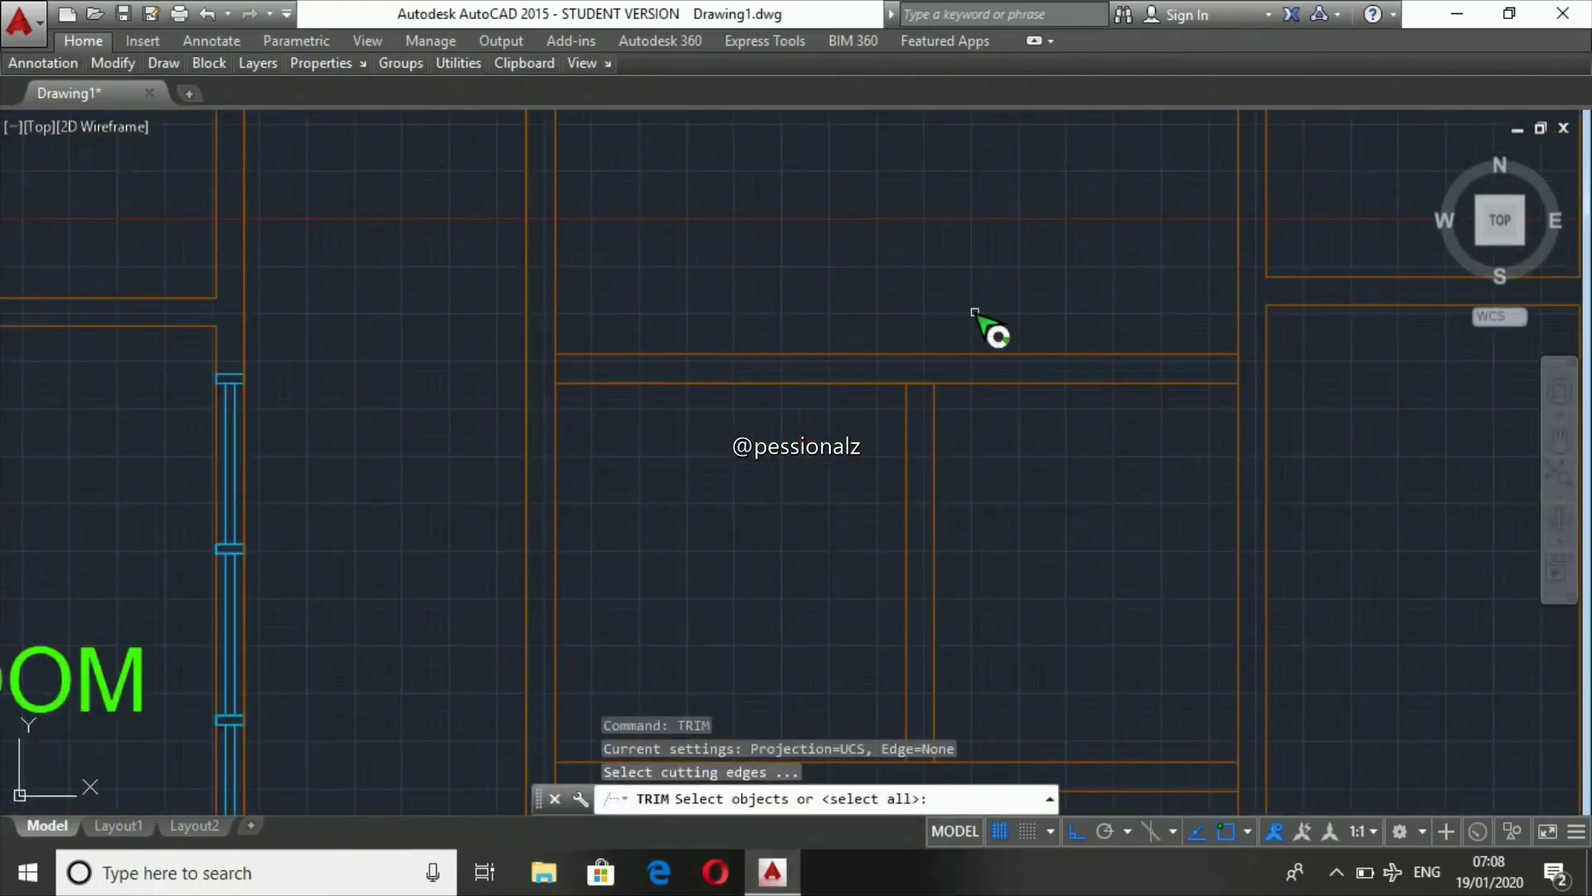
{"action": "key", "text": "Return"}
{"action": "left_click", "coordinate": [933, 382]}
{"action": "left_click", "coordinate": [921, 383]}
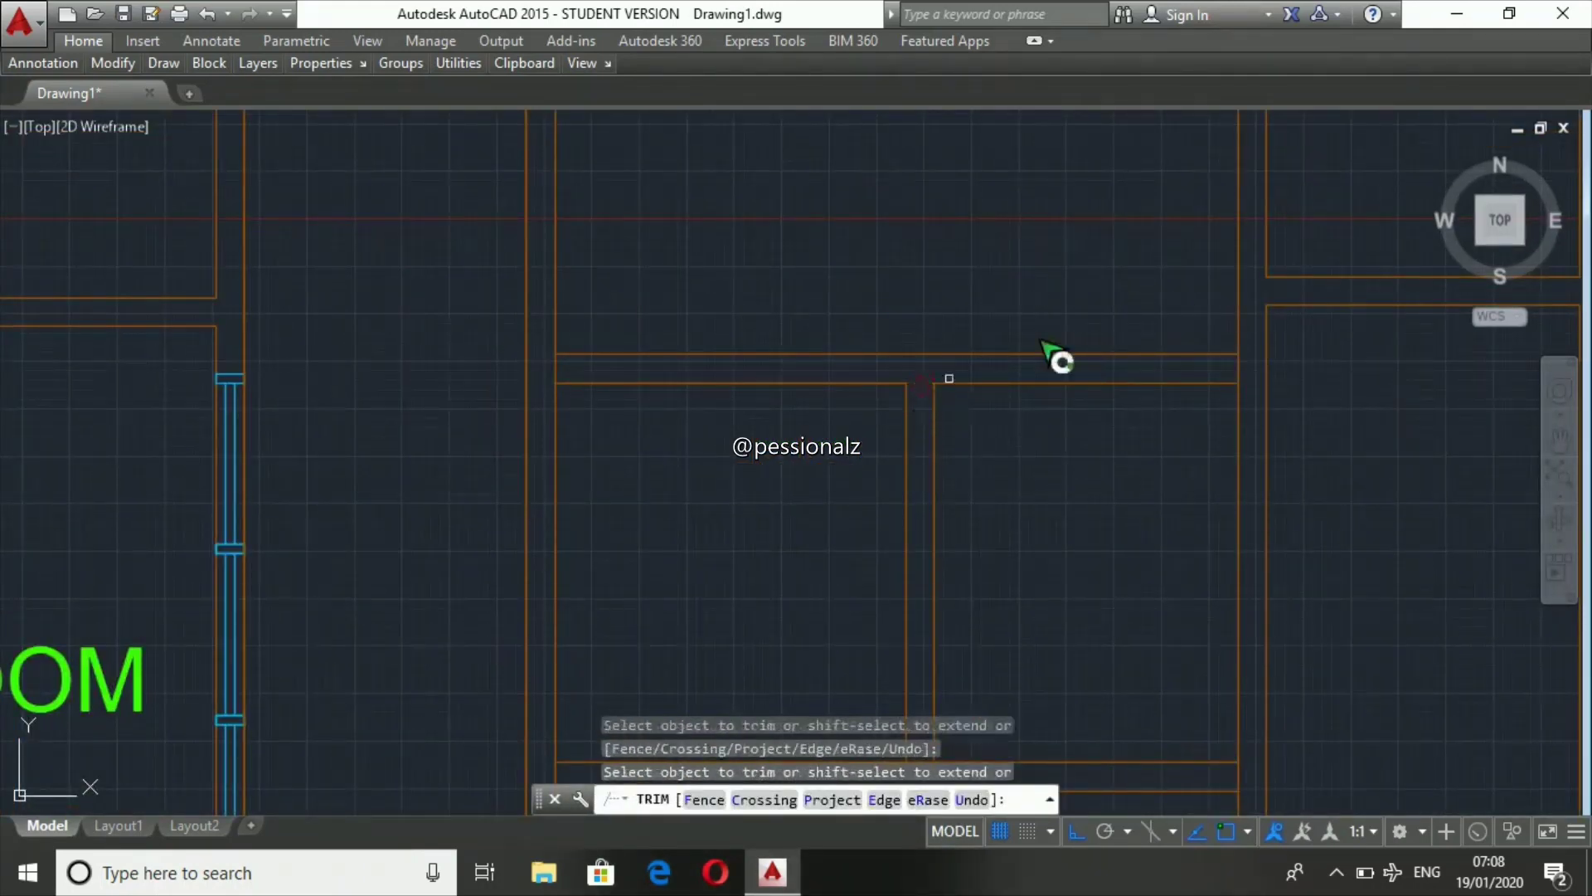
{"action": "scroll", "coordinate": [960, 114], "scroll_direction": "down", "scroll_amount": 5}
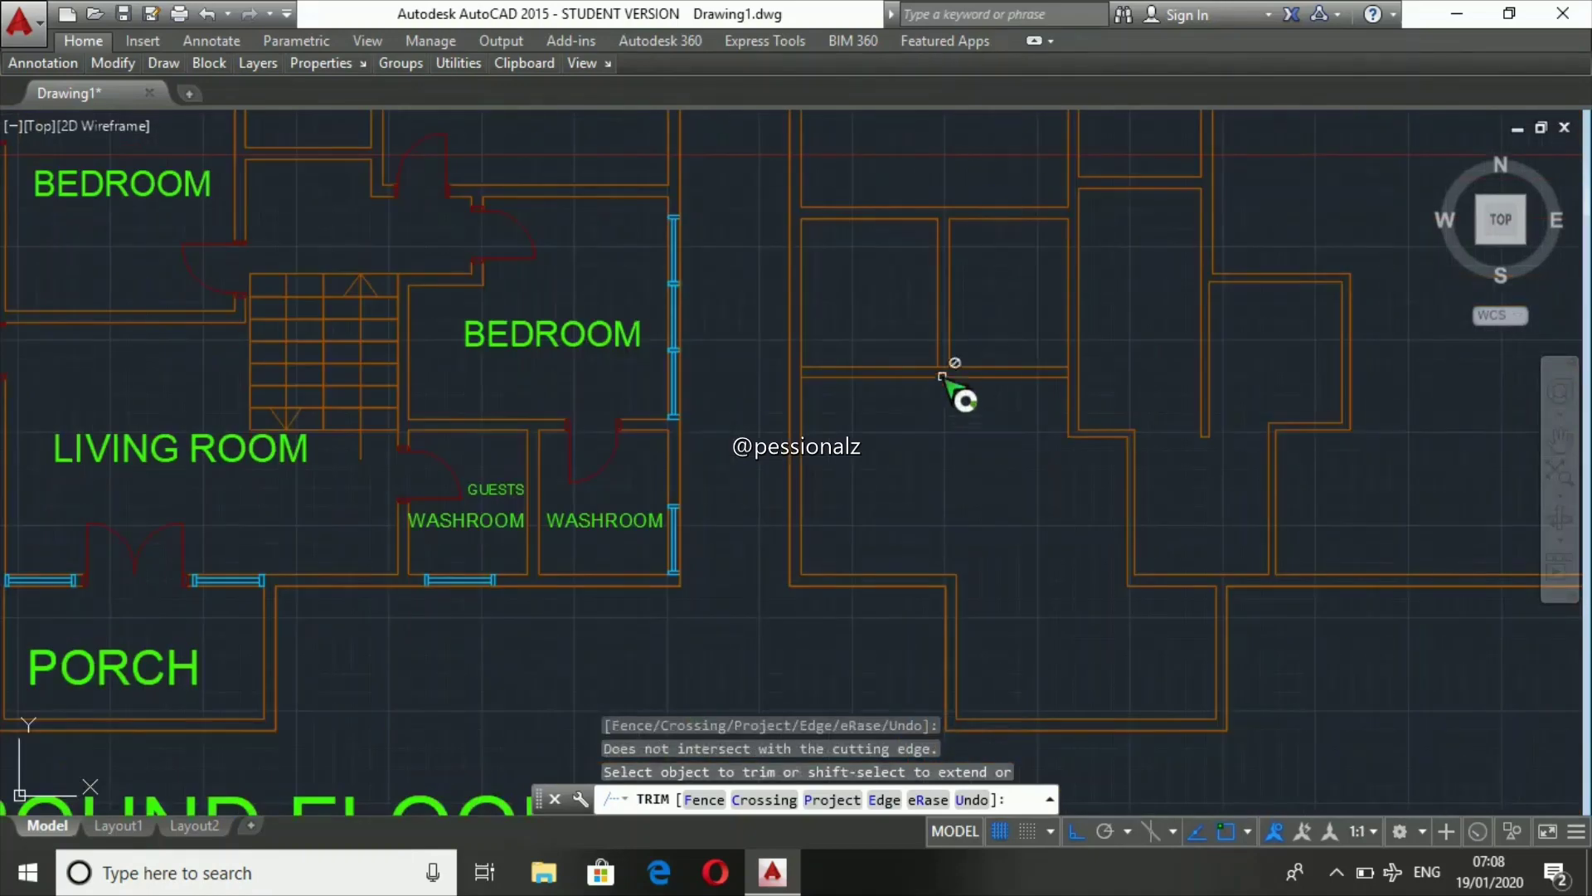
{"action": "left_click", "coordinate": [948, 364]}
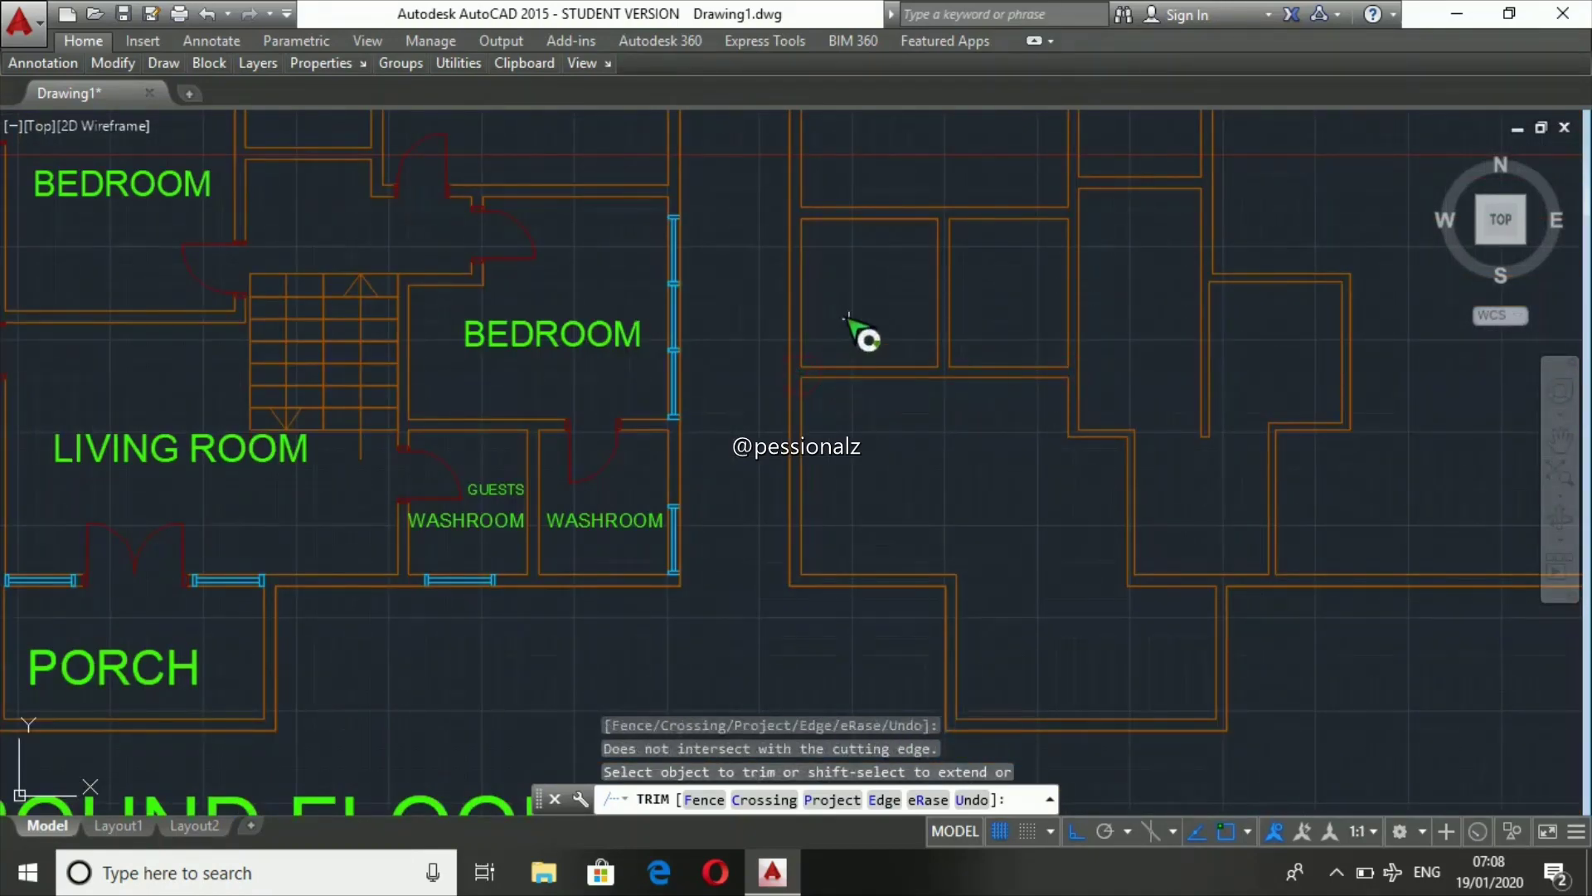
{"action": "scroll", "coordinate": [850, 332], "scroll_direction": "down", "scroll_amount": 2}
{"action": "left_click", "coordinate": [1080, 441]}
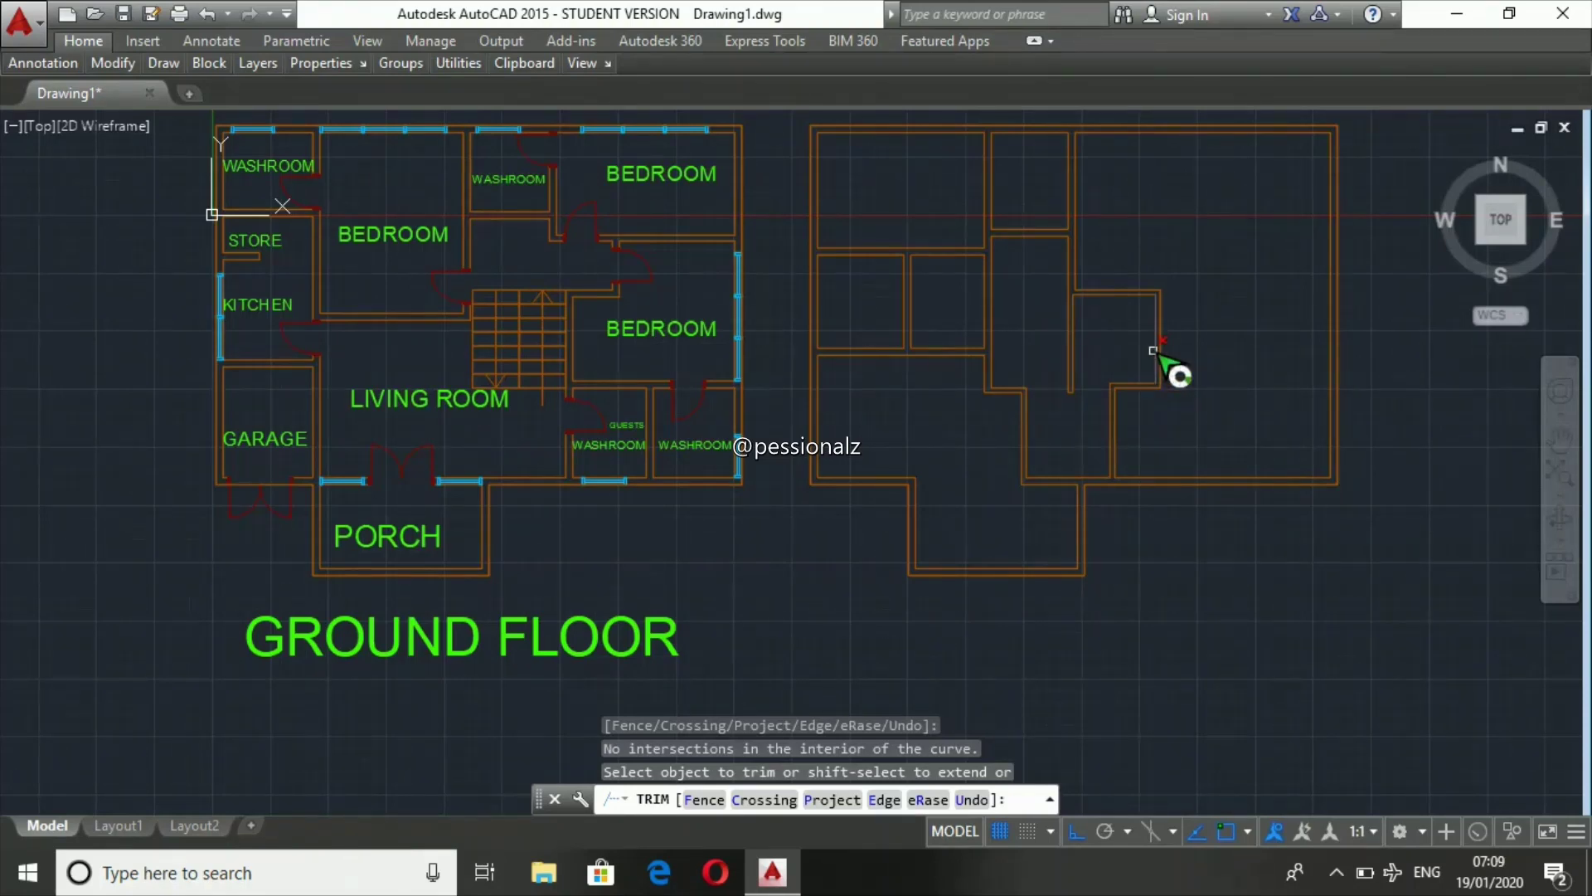
{"action": "key", "text": "Escape"}
{"action": "key", "text": "Escape"}
{"action": "key", "text": "Escape"}
{"action": "key", "text": "Escape"}
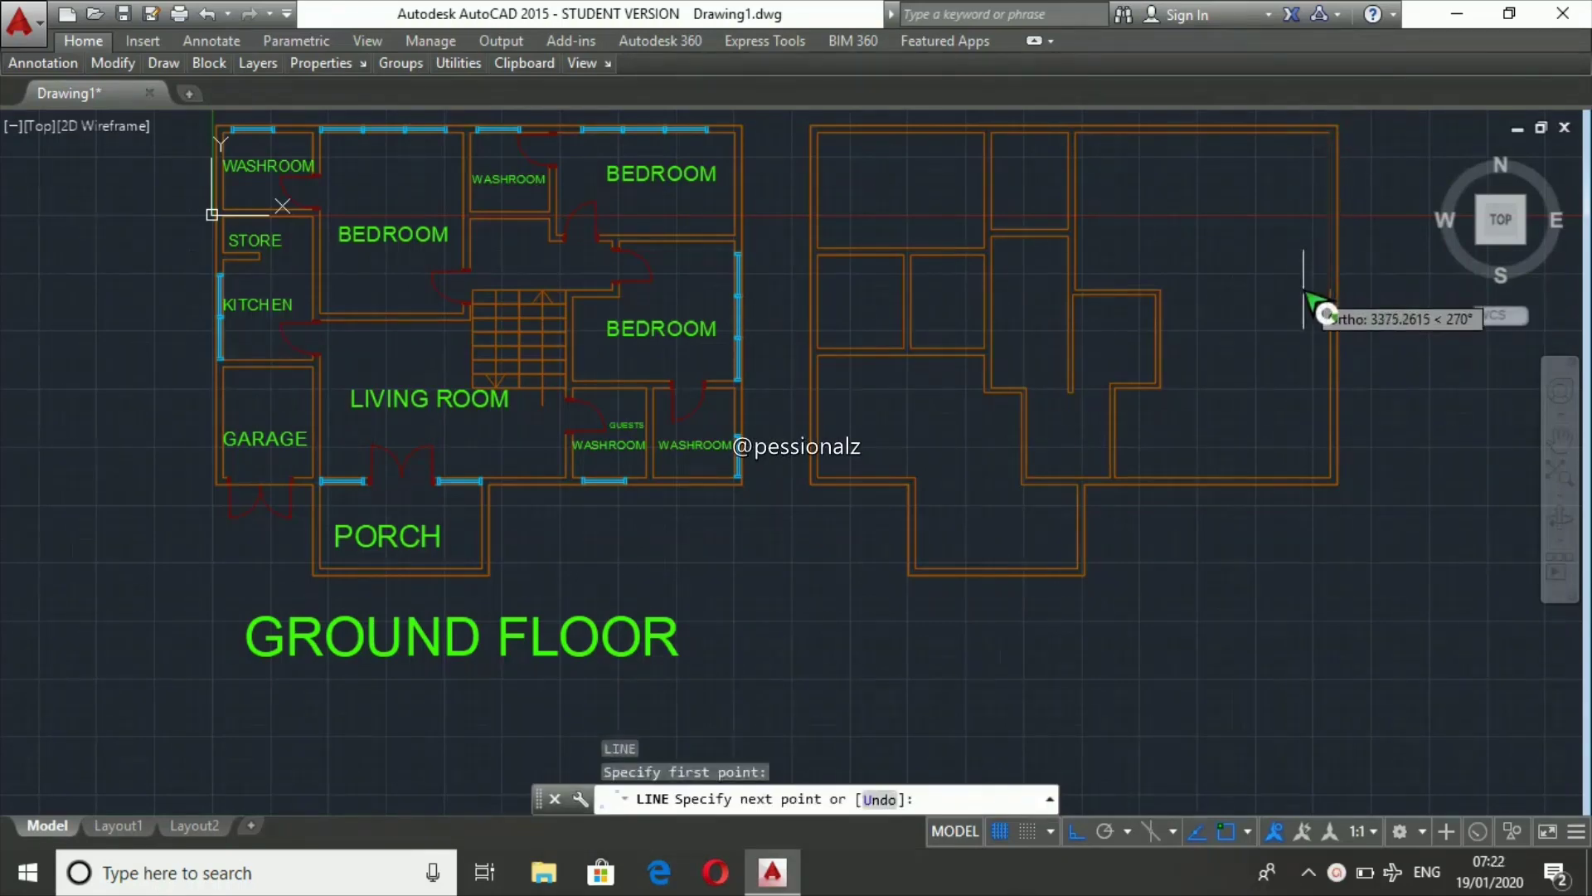
- Draw the new room outline with wall lines of 3000, 1800 and 200
{"action": "type", "text": "3000"}
{"action": "key", "text": "Return"}
{"action": "type", "text": "1800"}
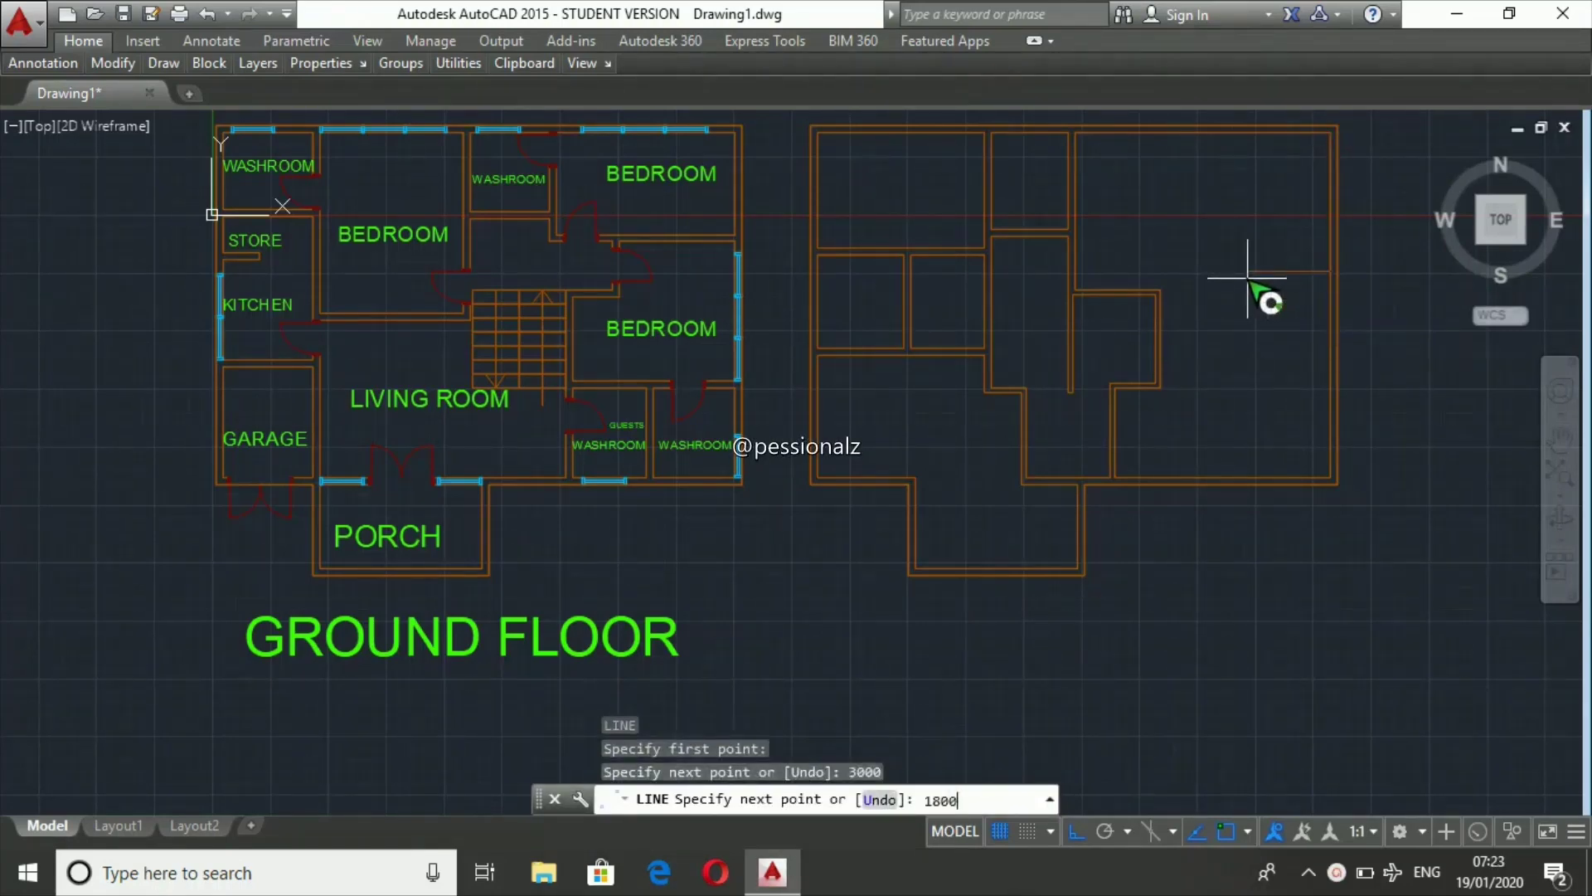
{"action": "key", "text": "Return"}
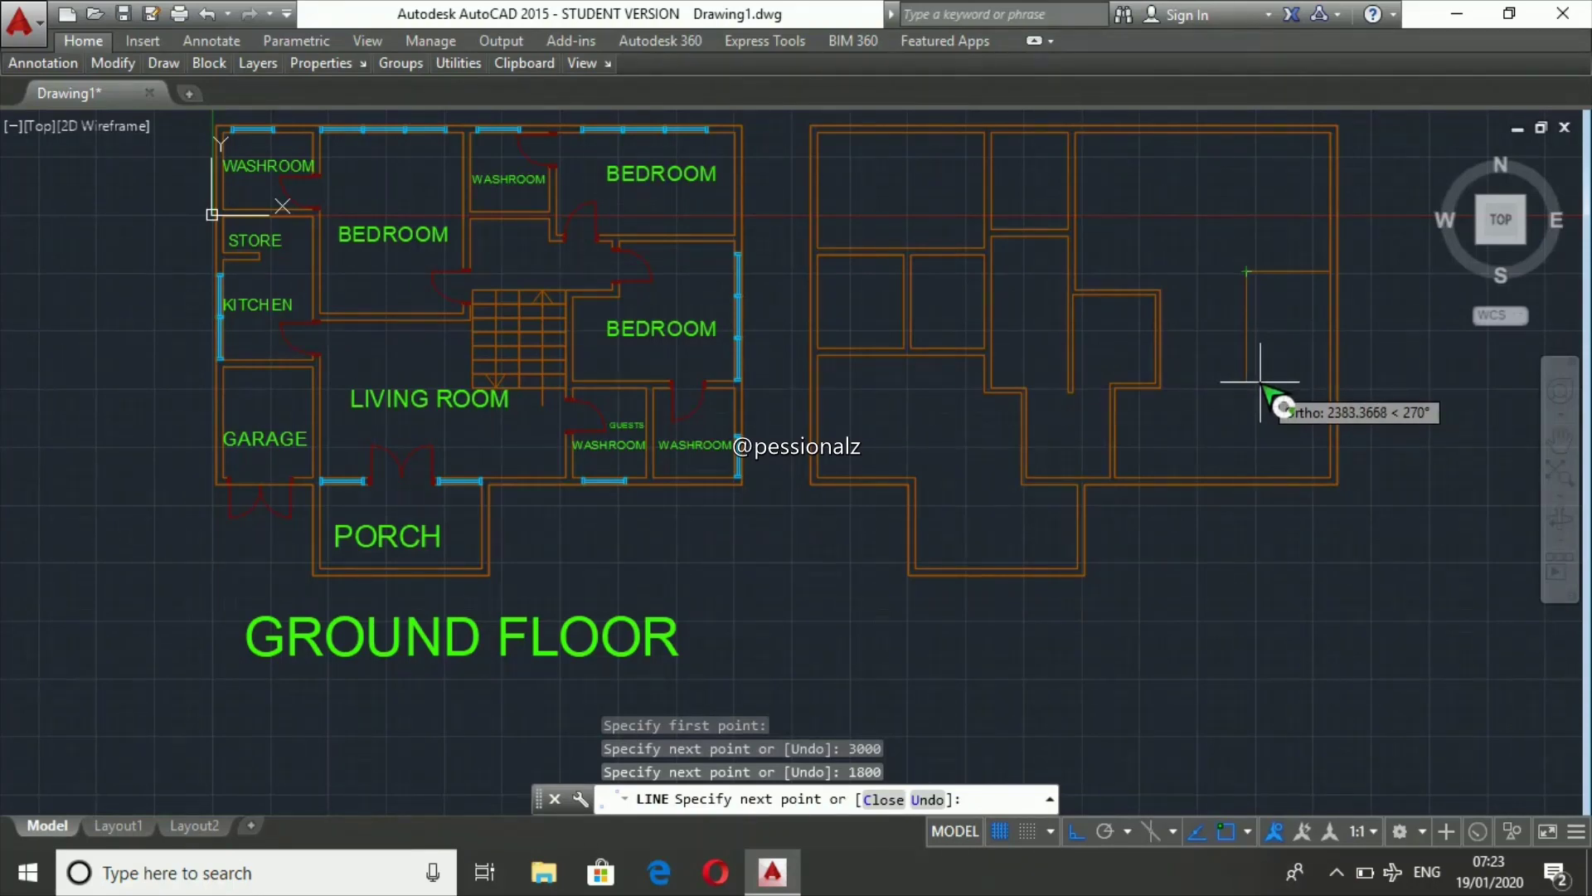
{"action": "type", "text": "2"}
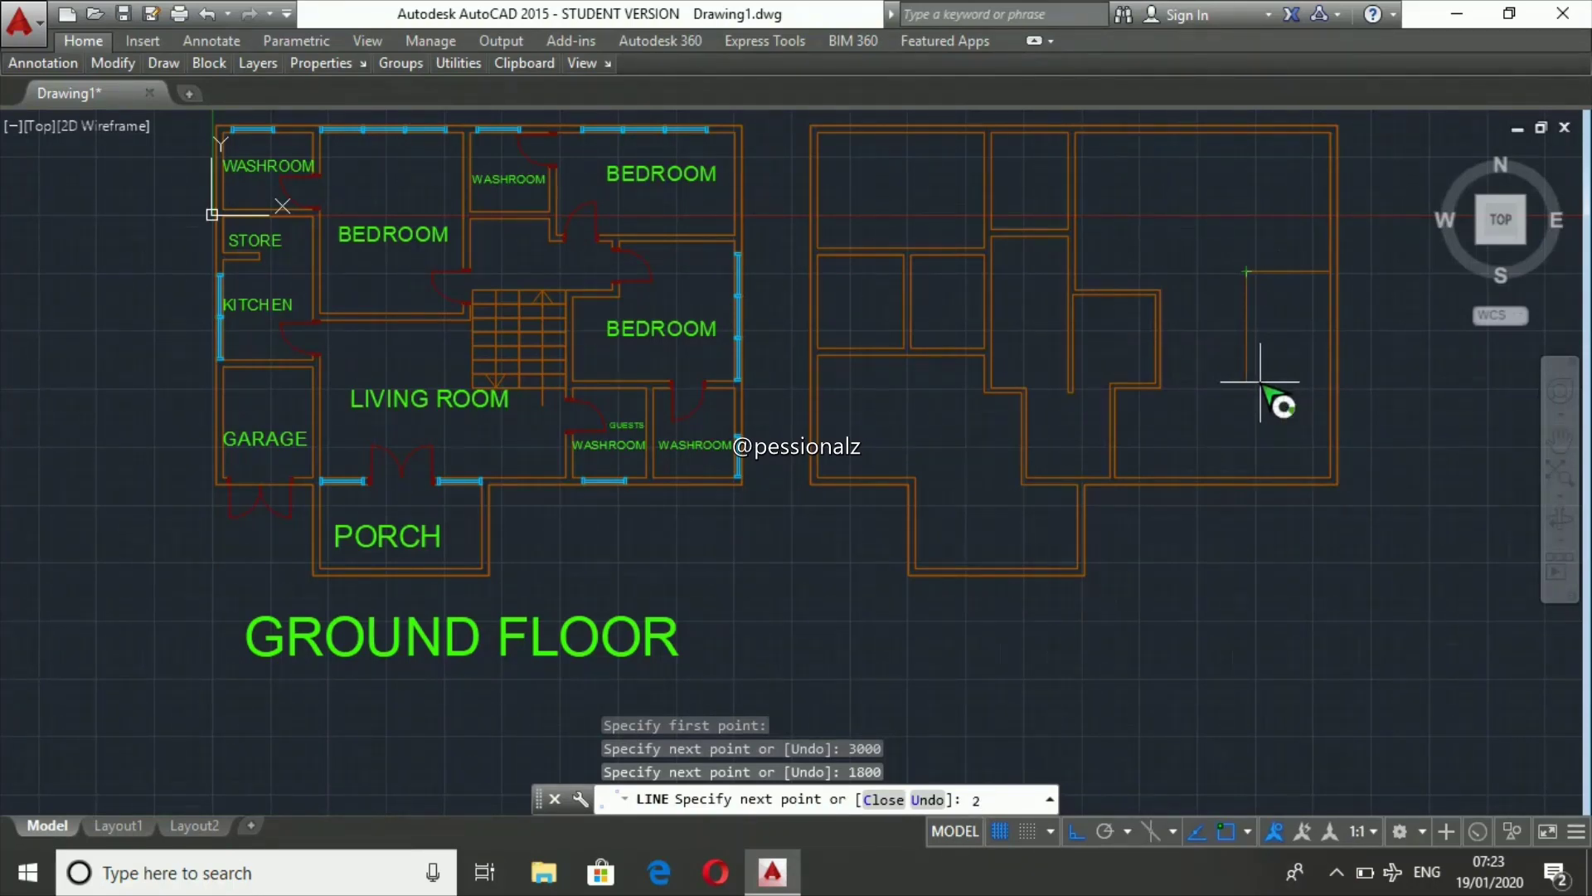
{"action": "type", "text": "00"}
{"action": "key", "text": "Return"}
{"action": "key", "text": "Escape"}
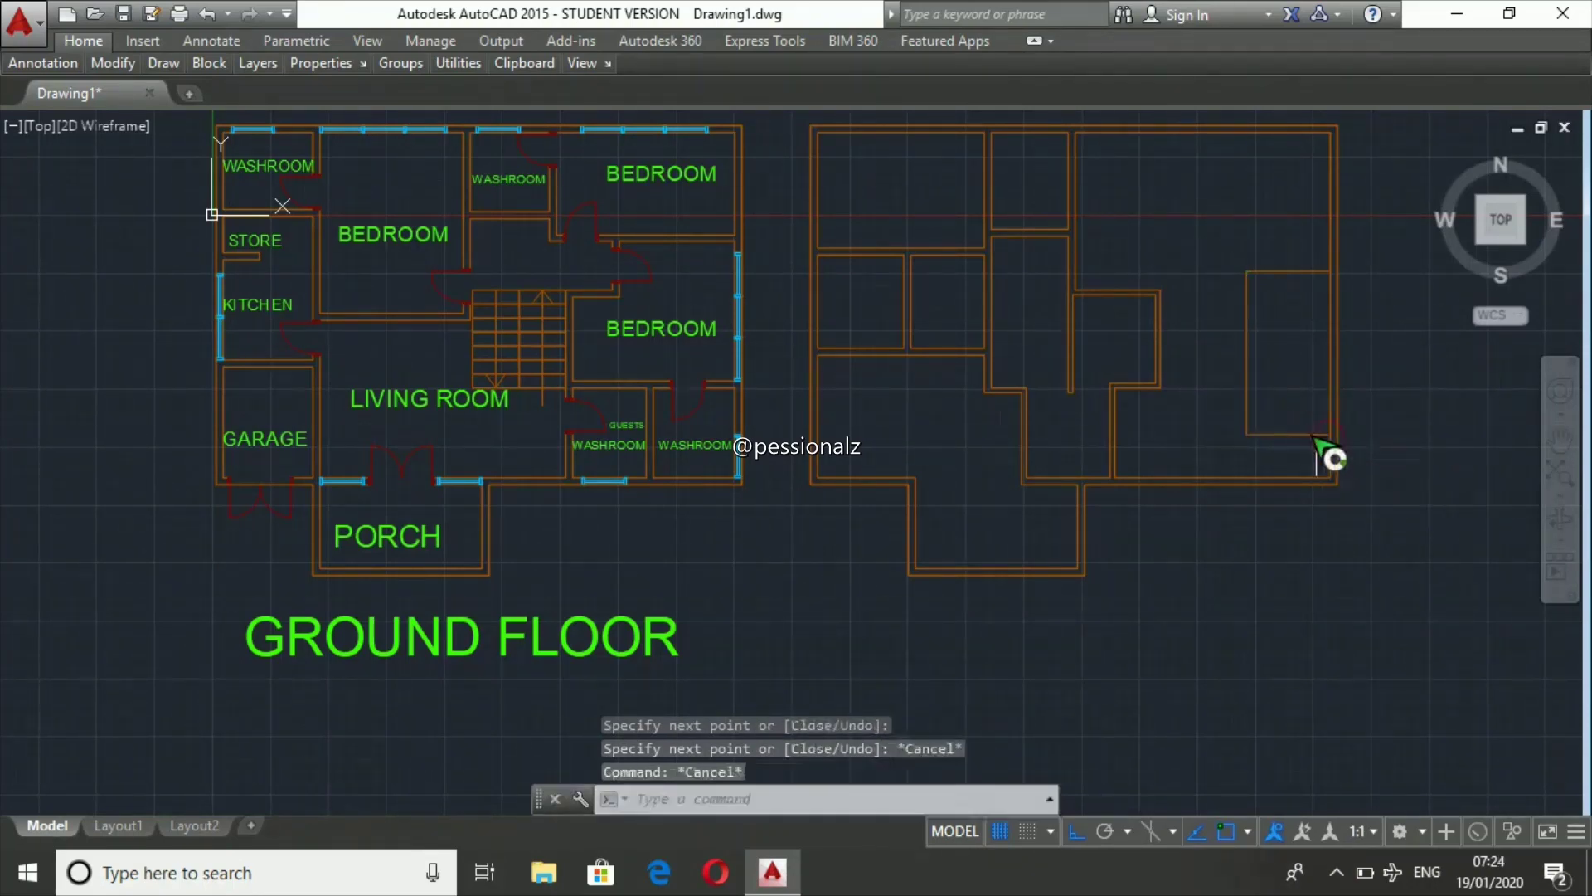
- Move the new rectangle up by 1000
{"action": "left_click_drag", "start_coordinate": [1327, 452], "coordinate": [1308, 284]}
{"action": "type", "text": "move"}
{"action": "key", "text": "Return"}
{"action": "left_click", "coordinate": [1429, 352]}
{"action": "type", "text": "1000"}
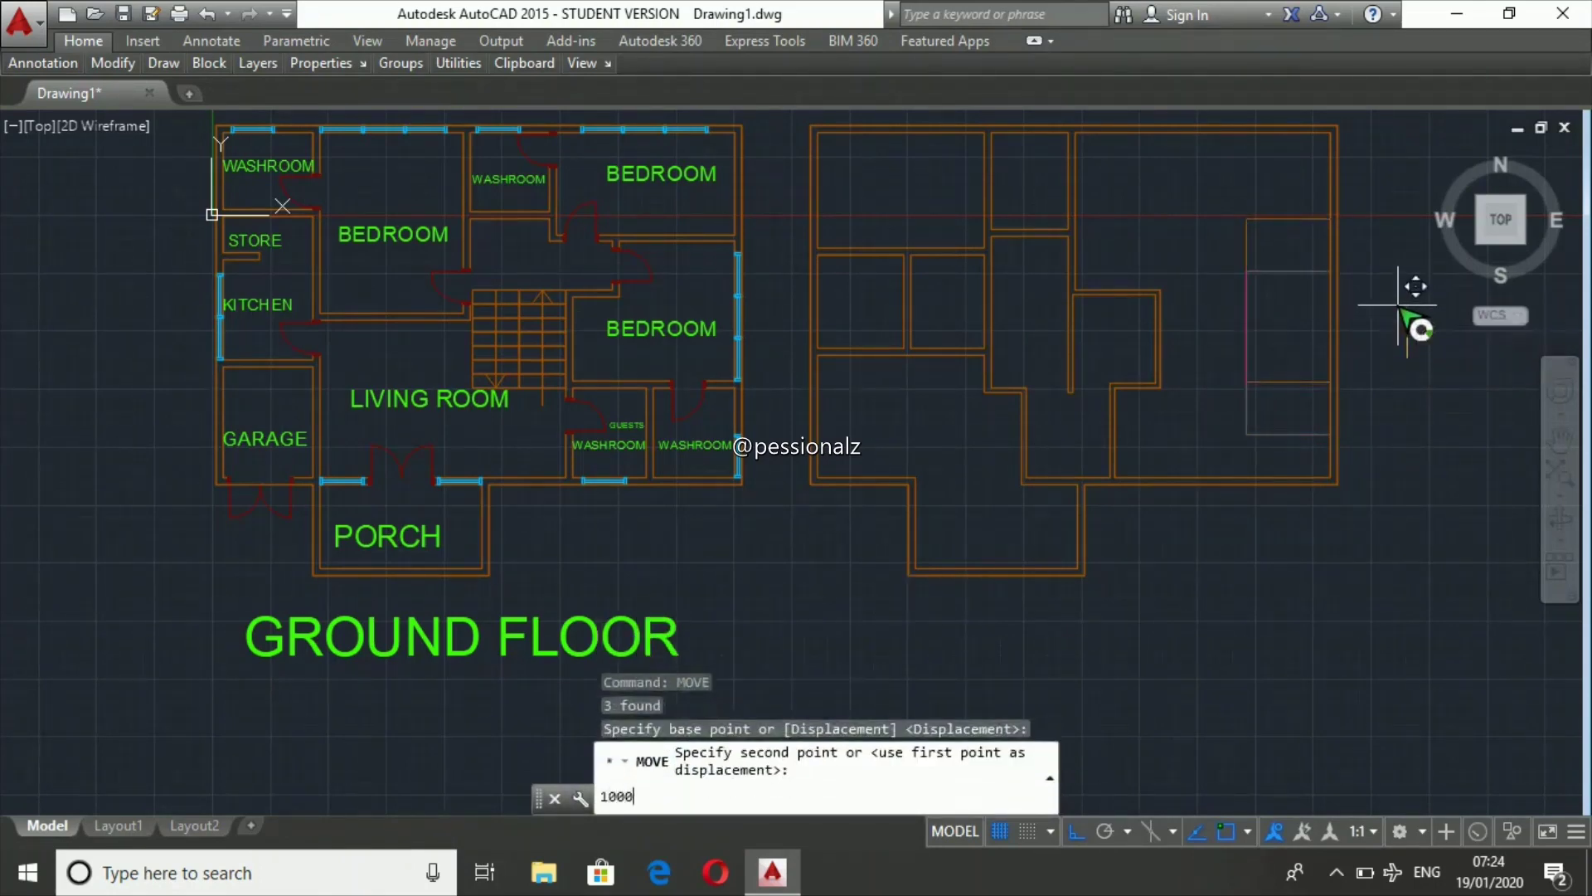
{"action": "key", "text": "Return"}
{"action": "key", "text": "Escape"}
- Offset the rectangle 150 inward to form double walls
{"action": "left_click", "coordinate": [1277, 336]}
{"action": "type", "text": "offset"}
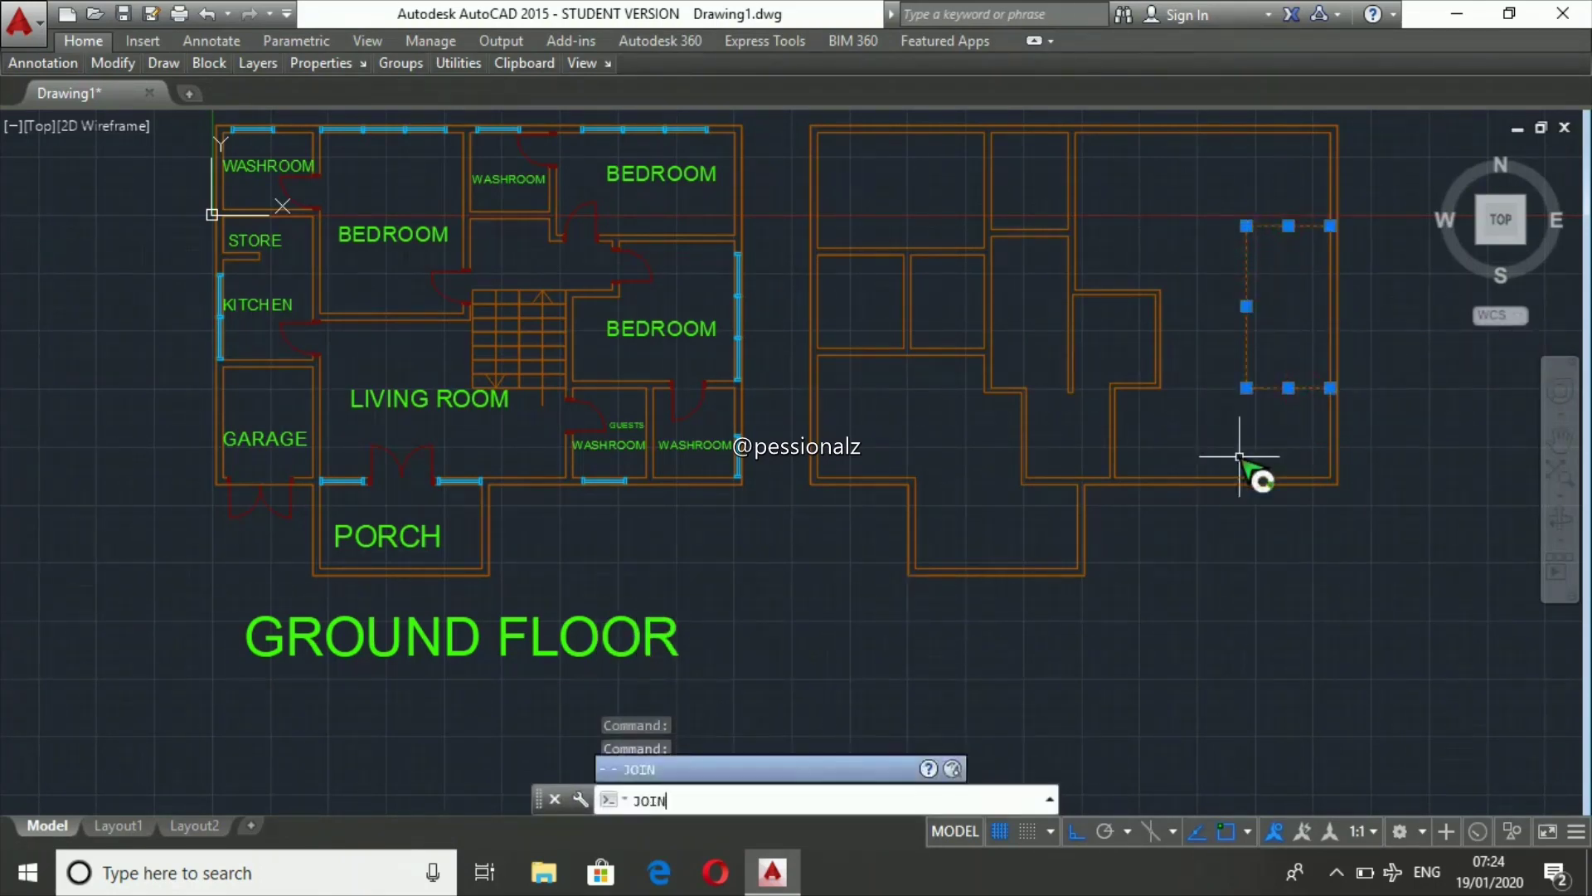
{"action": "key", "text": "Return"}
{"action": "key", "text": "Return"}
{"action": "left_click", "coordinate": [1246, 382]}
{"action": "left_click", "coordinate": [1211, 313]}
{"action": "key", "text": "Escape"}
- Draw a 150 partition line from the wall endpoint
{"action": "type", "text": "l"}
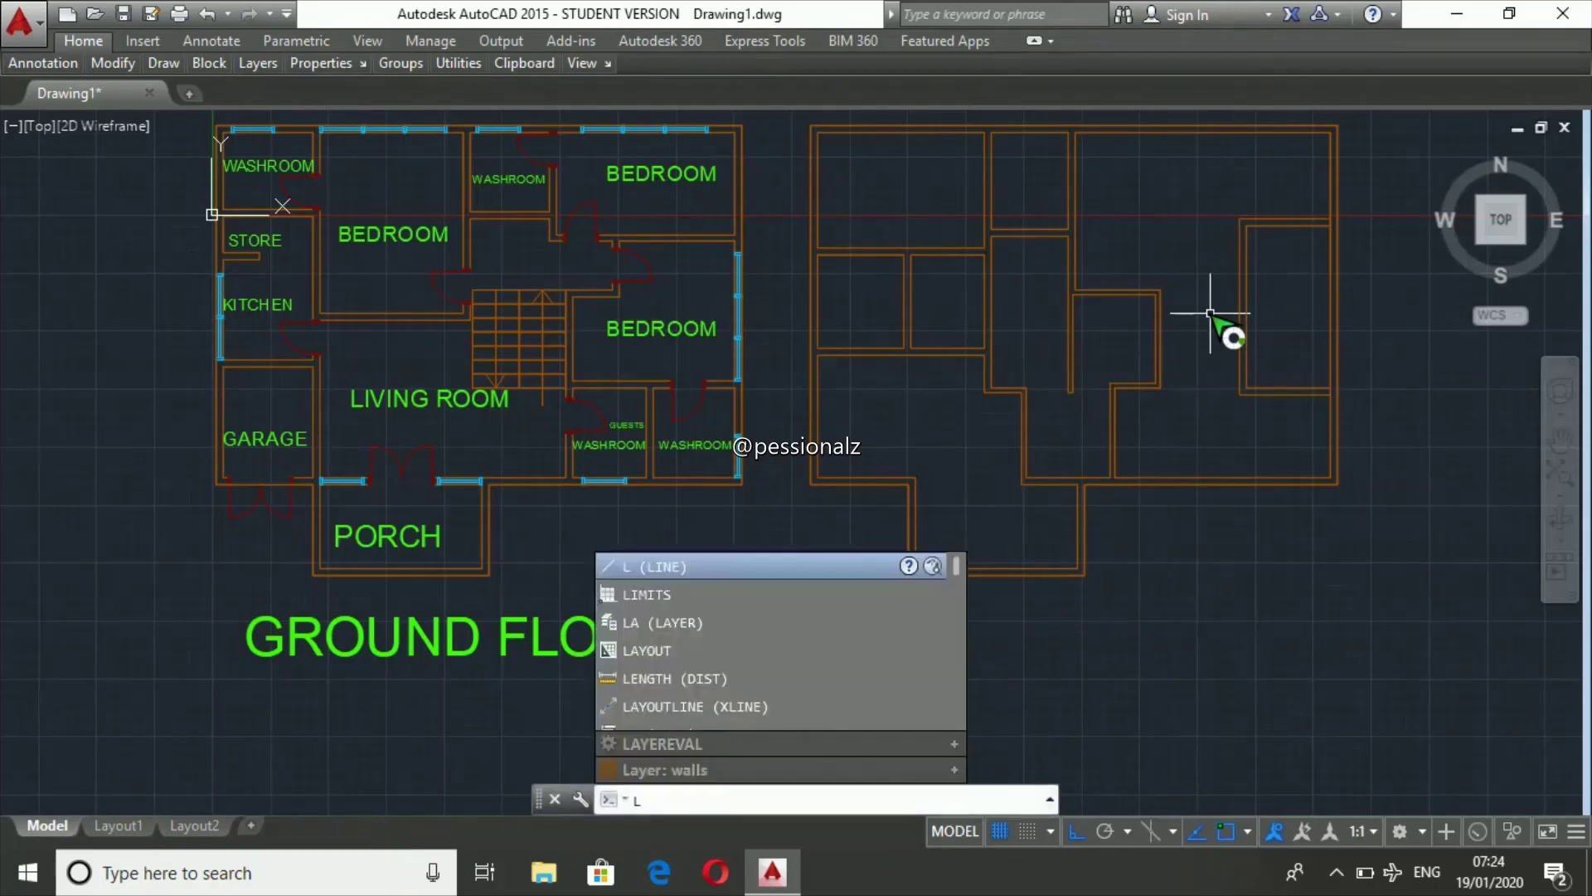
{"action": "key", "text": "Return"}
{"action": "left_click", "coordinate": [1247, 222]}
{"action": "type", "text": "150"}
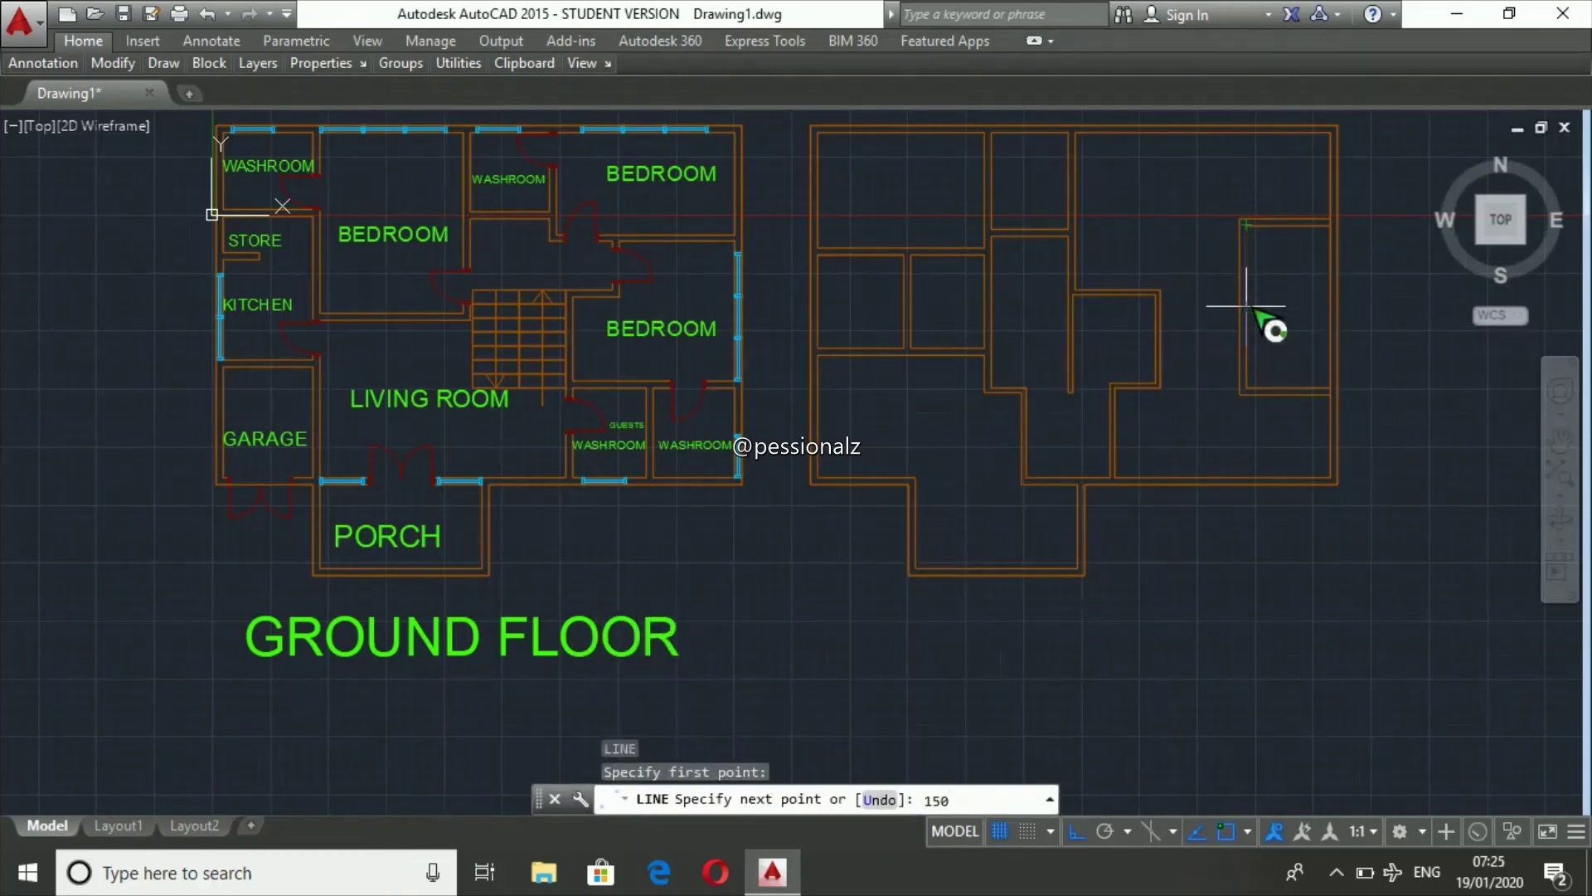
{"action": "key", "text": "Return"}
{"action": "left_click", "coordinate": [1281, 314]}
{"action": "key", "text": "Escape"}
{"action": "key", "text": "Escape"}
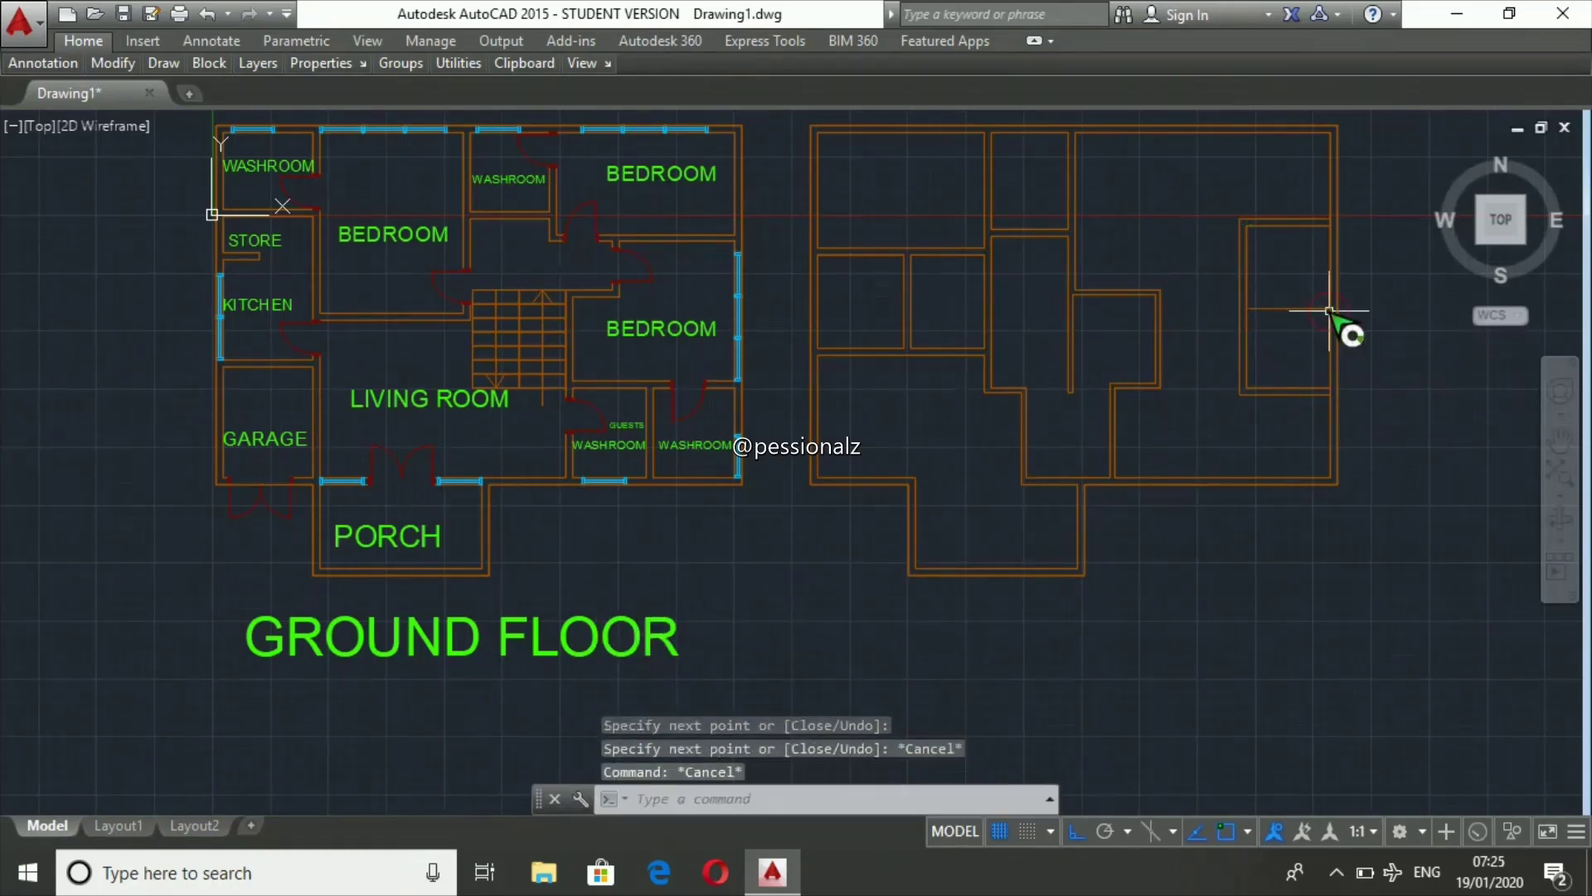
- Offset a wall line by 150 for the partition's second face
{"action": "type", "text": "o"}
{"action": "key", "text": "Return"}
{"action": "left_click", "coordinate": [1308, 320]}
{"action": "type", "text": "150"}
{"action": "key", "text": "Return"}
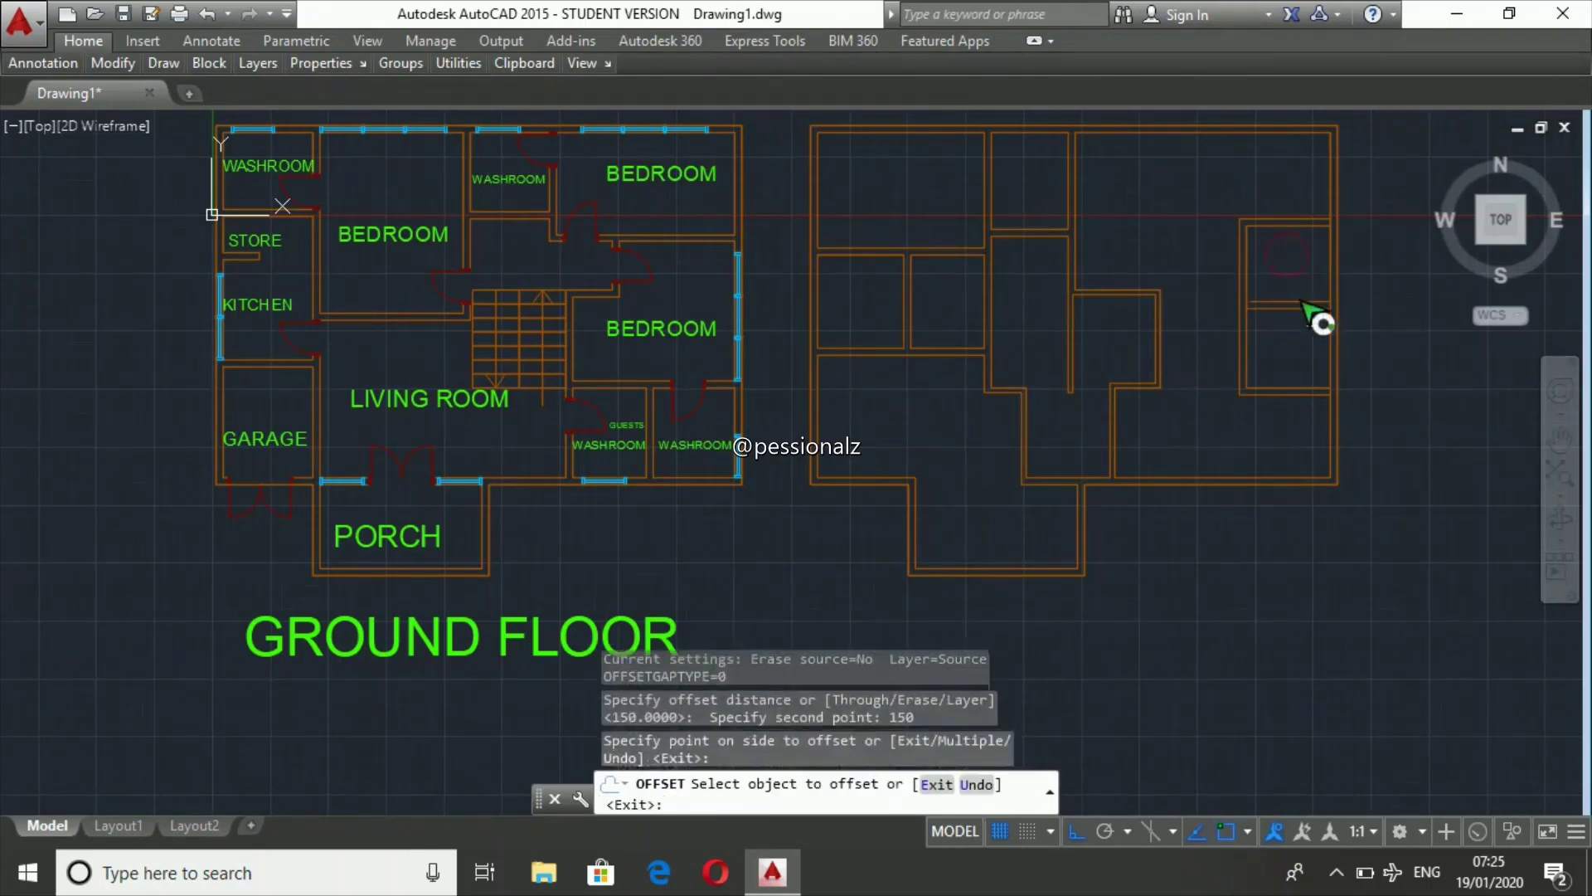
{"action": "key", "text": "Escape"}
- Move the two partition lines into their new position
{"action": "key", "text": "Return"}
{"action": "left_click", "coordinate": [1362, 344]}
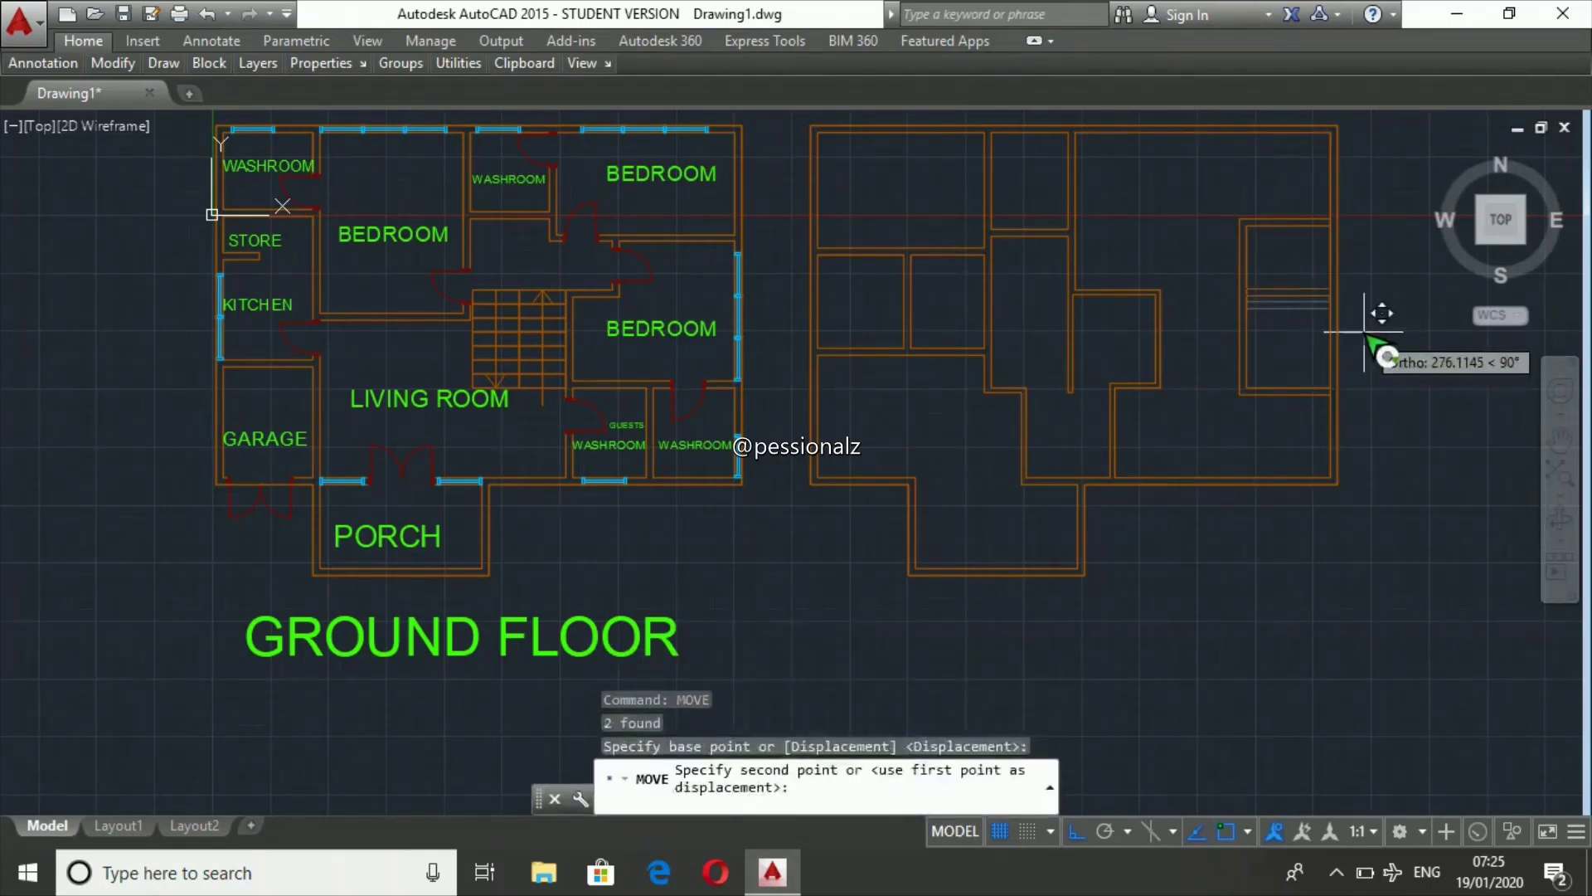
{"action": "type", "text": "1"}
{"action": "key", "text": "Return"}
{"action": "scroll", "coordinate": [1338, 220], "scroll_direction": "up", "scroll_amount": 5}
{"action": "key", "text": "Escape"}
- Trim the wall lines overlapping the new room
{"action": "type", "text": "tr"}
{"action": "key", "text": "Return"}
{"action": "key", "text": "Return"}
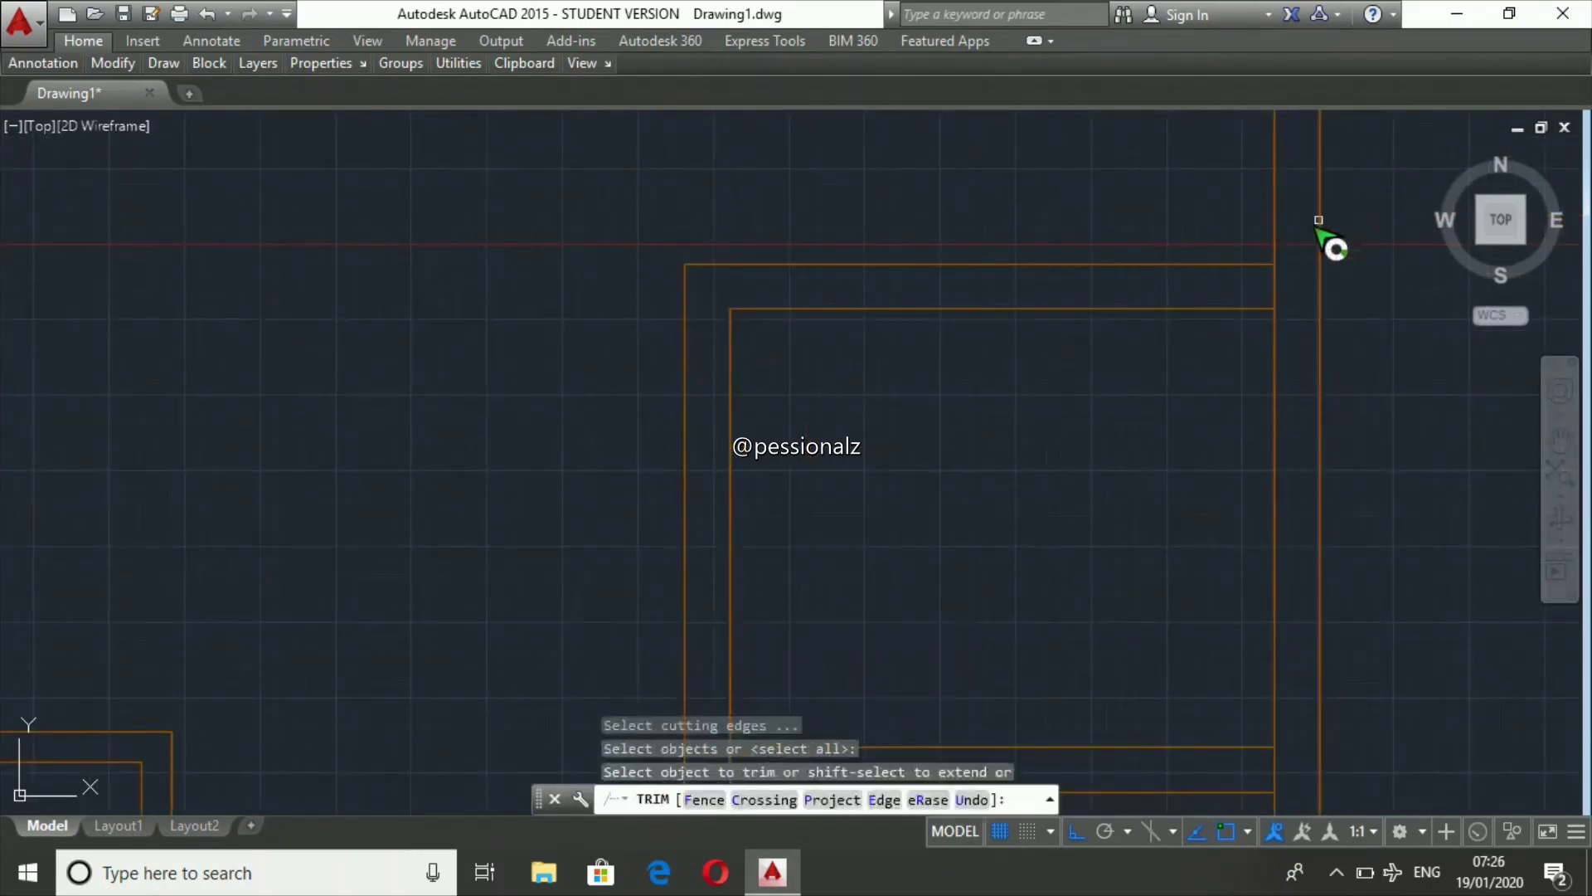
{"action": "scroll", "coordinate": [1274, 286], "scroll_direction": "down", "scroll_amount": 5}
{"action": "left_click", "coordinate": [1183, 452]}
{"action": "left_click", "coordinate": [1248, 456]}
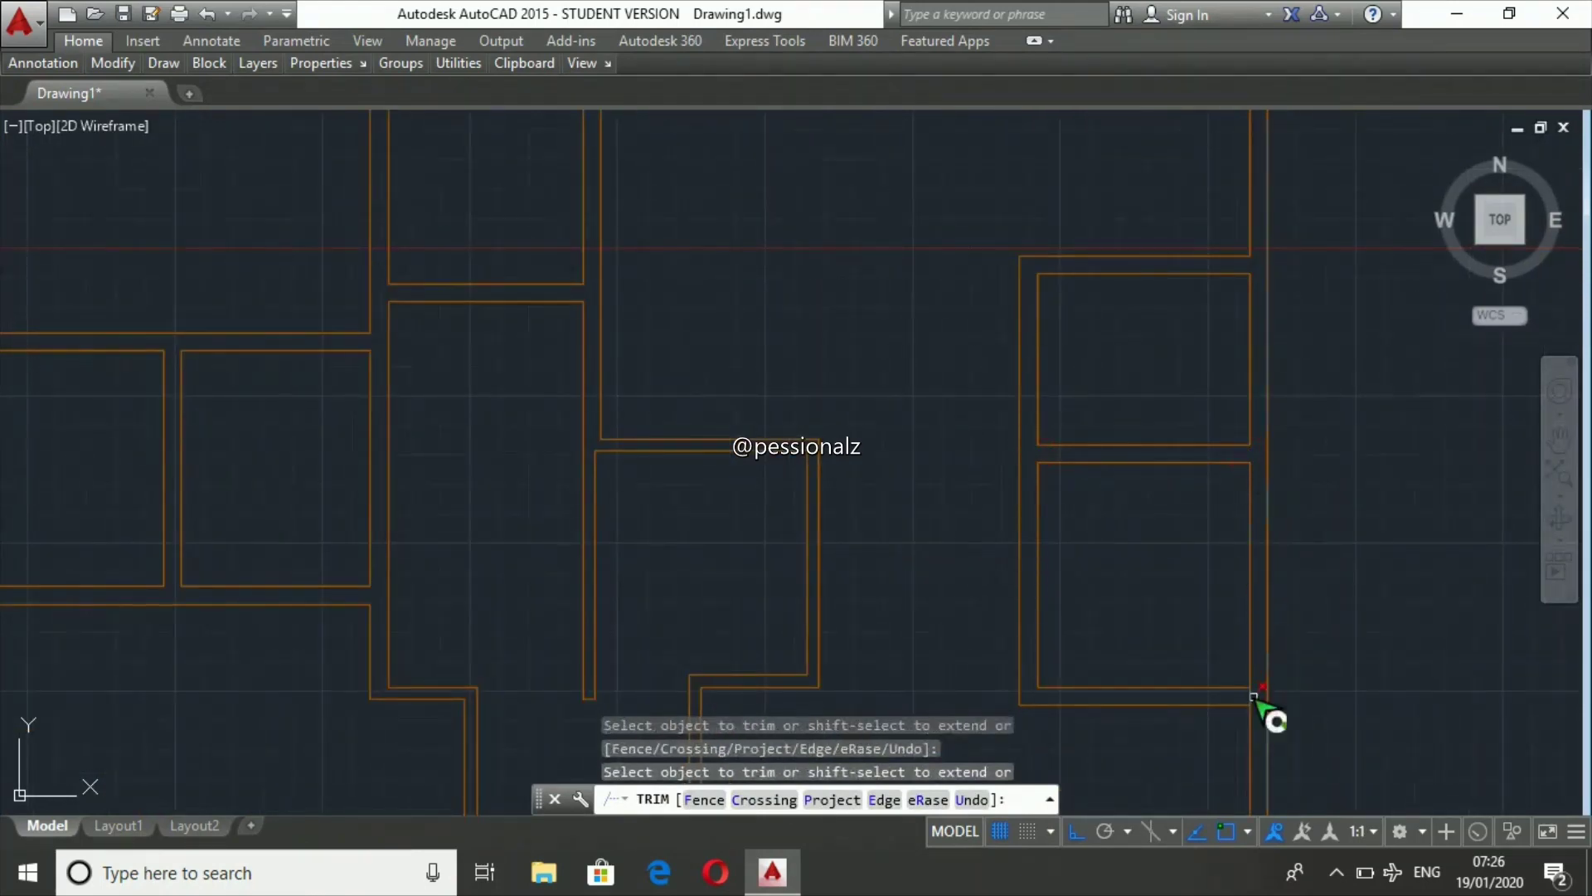
{"action": "scroll", "coordinate": [1268, 718], "scroll_direction": "down", "scroll_amount": 1}
{"action": "scroll", "coordinate": [1029, 266], "scroll_direction": "down", "scroll_amount": 4}
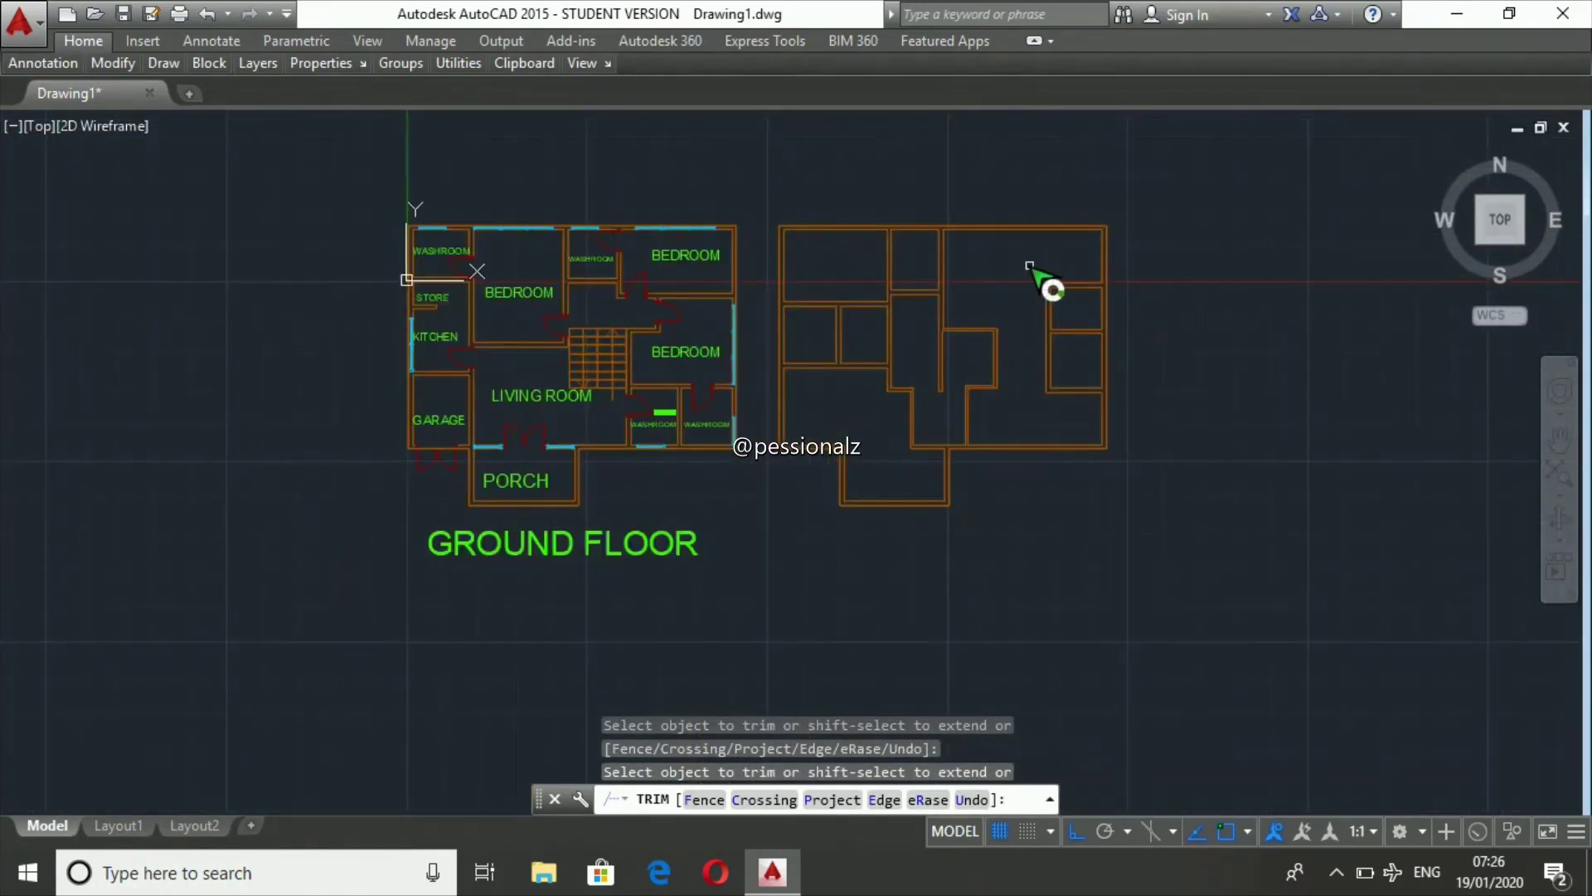
{"action": "key", "text": "Escape"}
{"action": "key", "text": "Escape"}
{"action": "key", "text": "Escape"}
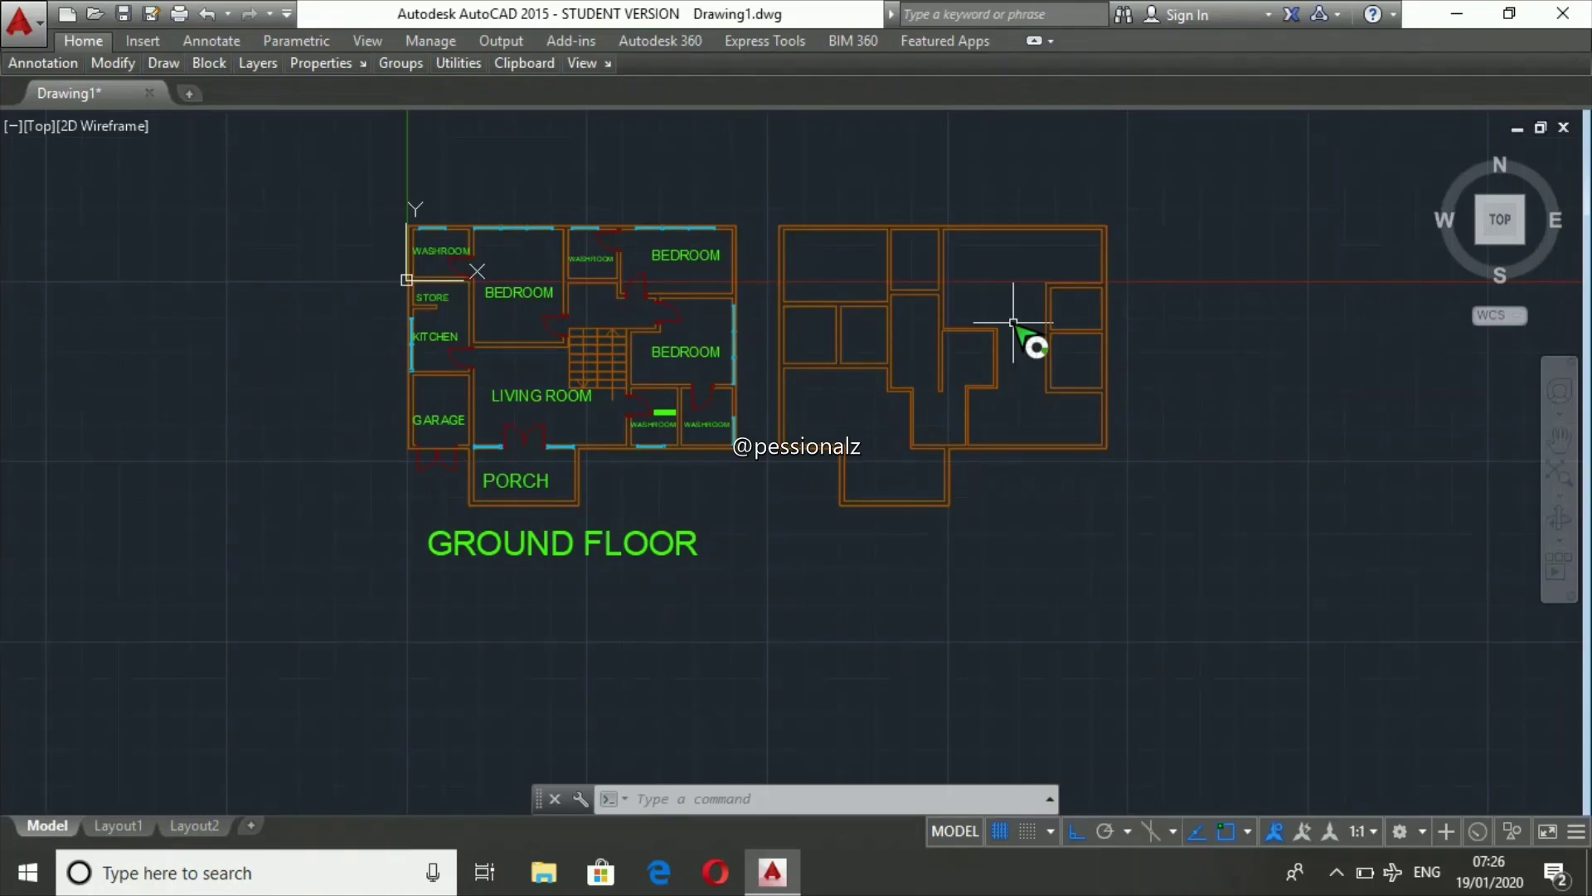
- Draw a new horizontal wall line and offset it
{"action": "scroll", "coordinate": [1013, 322], "scroll_direction": "up", "scroll_amount": 5}
{"action": "type", "text": "l"}
{"action": "left_click", "coordinate": [987, 336]}
{"action": "left_click", "coordinate": [1186, 335]}
{"action": "type", "text": "off"}
{"action": "left_click", "coordinate": [1120, 336]}
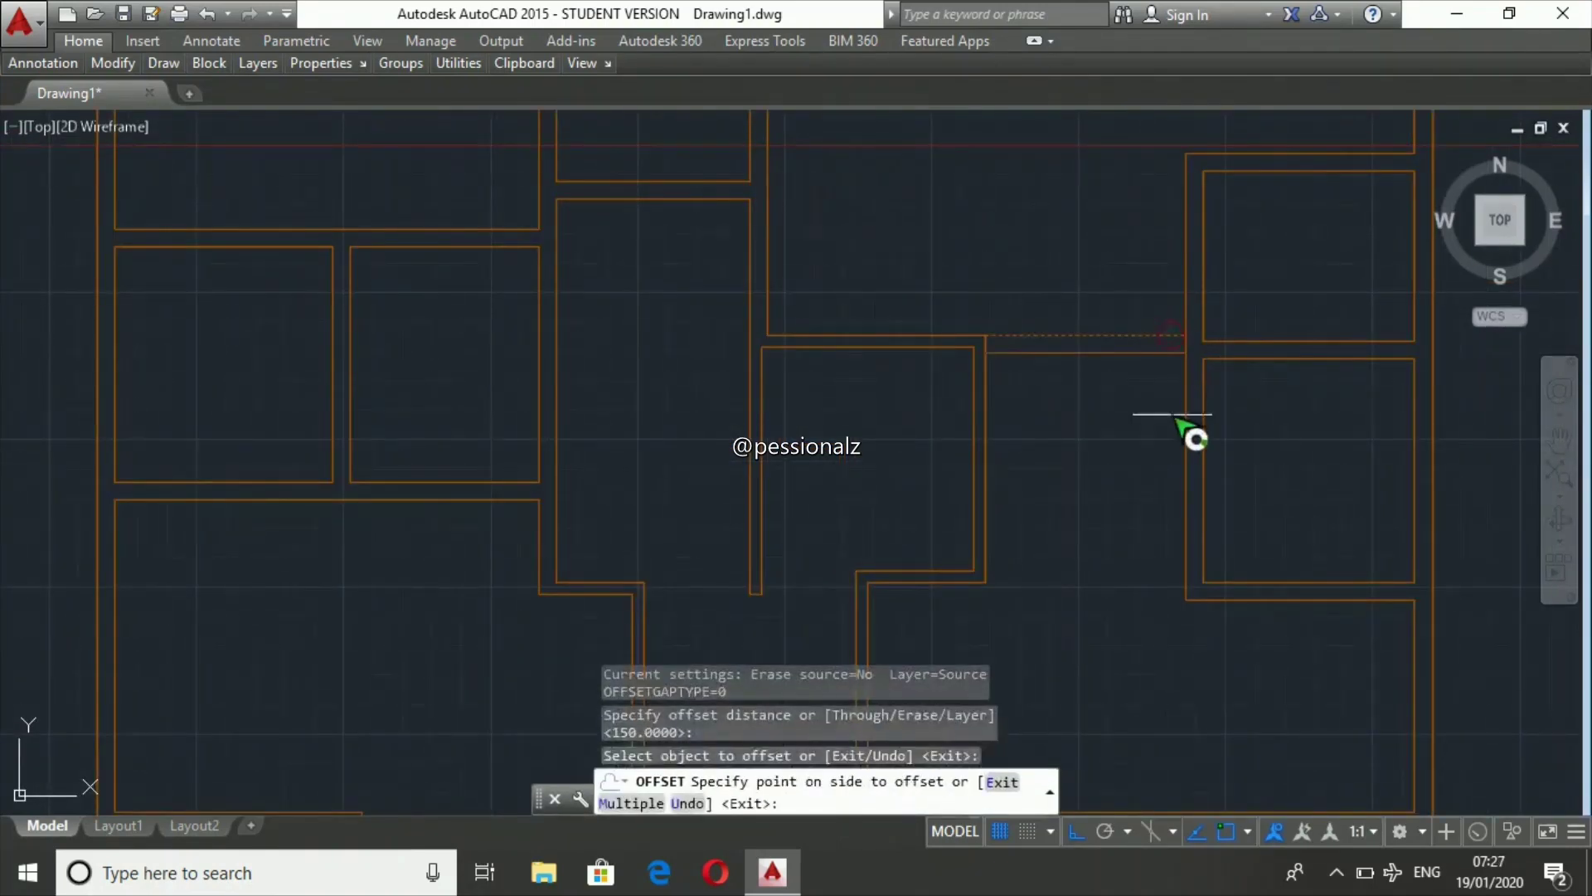
{"action": "key", "text": "Escape"}
{"action": "key", "text": "Escape"}
{"action": "key", "text": "Escape"}
- Trim the short leftover wall segment at the new junction
{"action": "scroll", "coordinate": [1203, 357], "scroll_direction": "up", "scroll_amount": 3}
{"action": "scroll", "coordinate": [1194, 355], "scroll_direction": "up", "scroll_amount": 2}
{"action": "type", "text": "tr"}
{"action": "key", "text": "Return"}
{"action": "key", "text": "Return"}
{"action": "left_click", "coordinate": [1161, 345]}
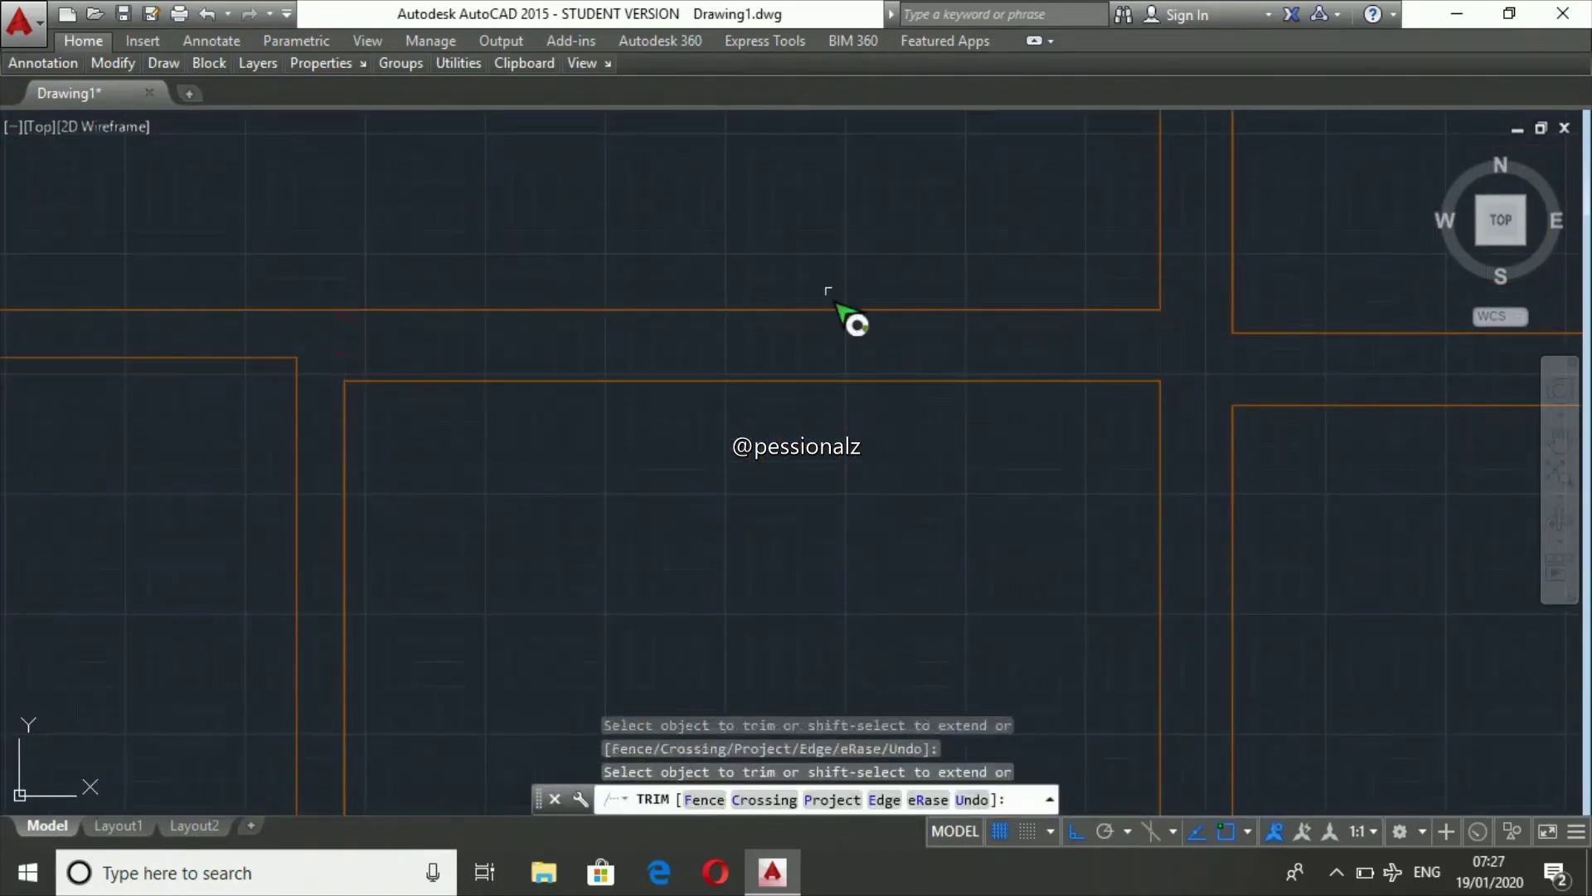
{"action": "scroll", "coordinate": [838, 308], "scroll_direction": "down", "scroll_amount": 3}
{"action": "scroll", "coordinate": [810, 398], "scroll_direction": "down", "scroll_amount": 2}
{"action": "scroll", "coordinate": [867, 462], "scroll_direction": "up", "scroll_amount": 2}
- Copy the BEDROOM label into four first-floor rooms
{"action": "scroll", "coordinate": [768, 426], "scroll_direction": "up", "scroll_amount": 2}
{"action": "key", "text": "Escape"}
{"action": "key", "text": "Escape"}
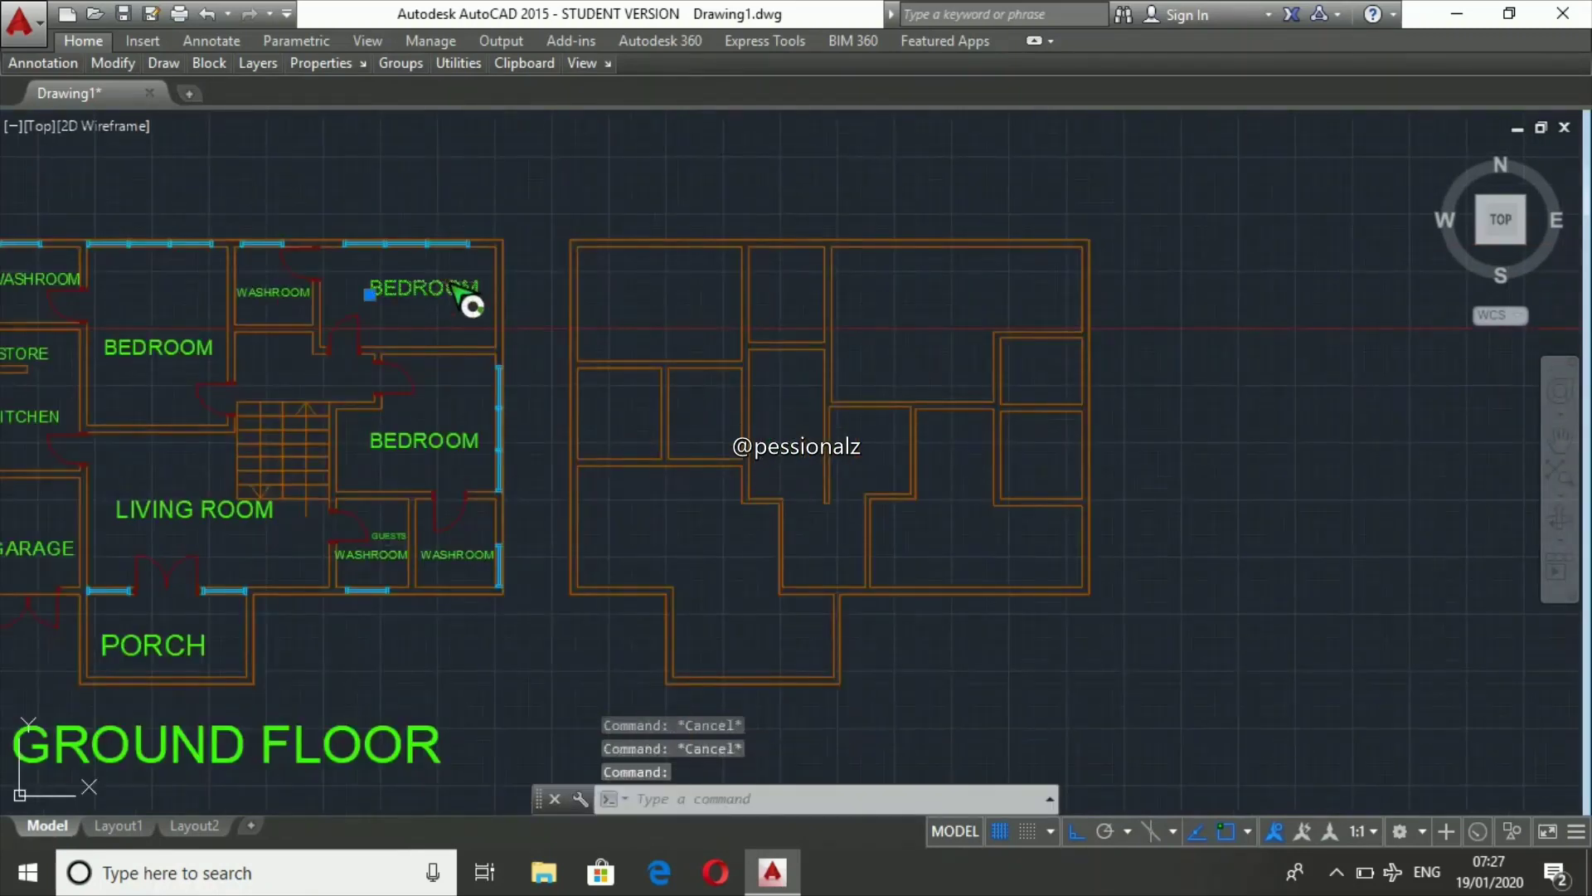
{"action": "type", "text": "co"}
{"action": "key", "text": "Return"}
{"action": "left_click", "coordinate": [371, 292]}
{"action": "left_click", "coordinate": [622, 291]}
{"action": "left_click", "coordinate": [1076, 831]}
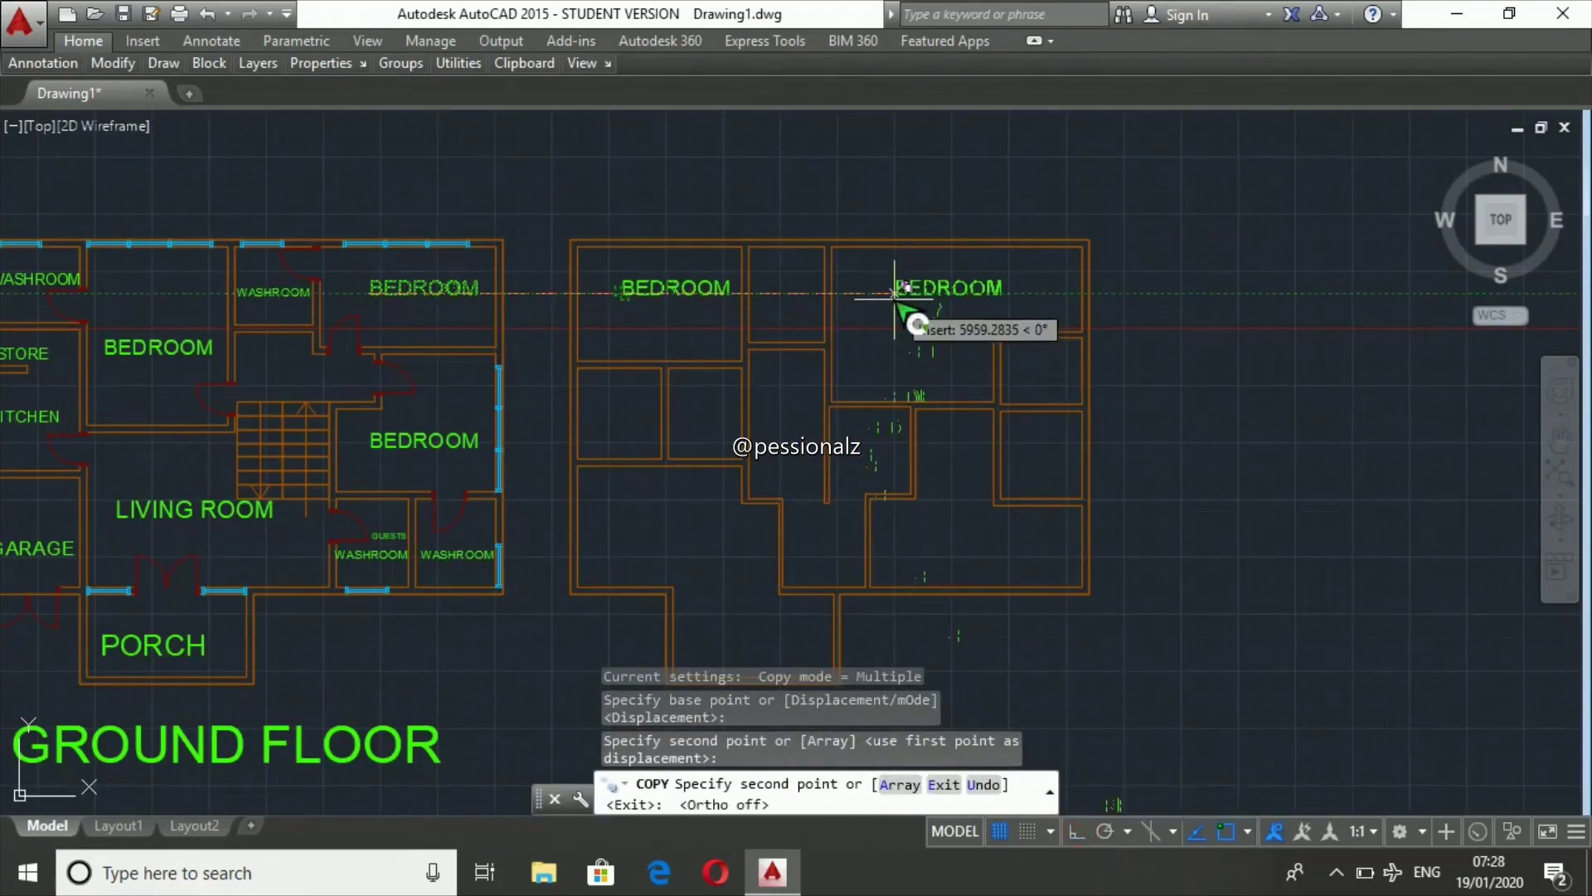
{"action": "left_click", "coordinate": [895, 292]}
{"action": "left_click", "coordinate": [948, 555]}
{"action": "left_click", "coordinate": [618, 526]}
{"action": "key", "text": "Escape"}
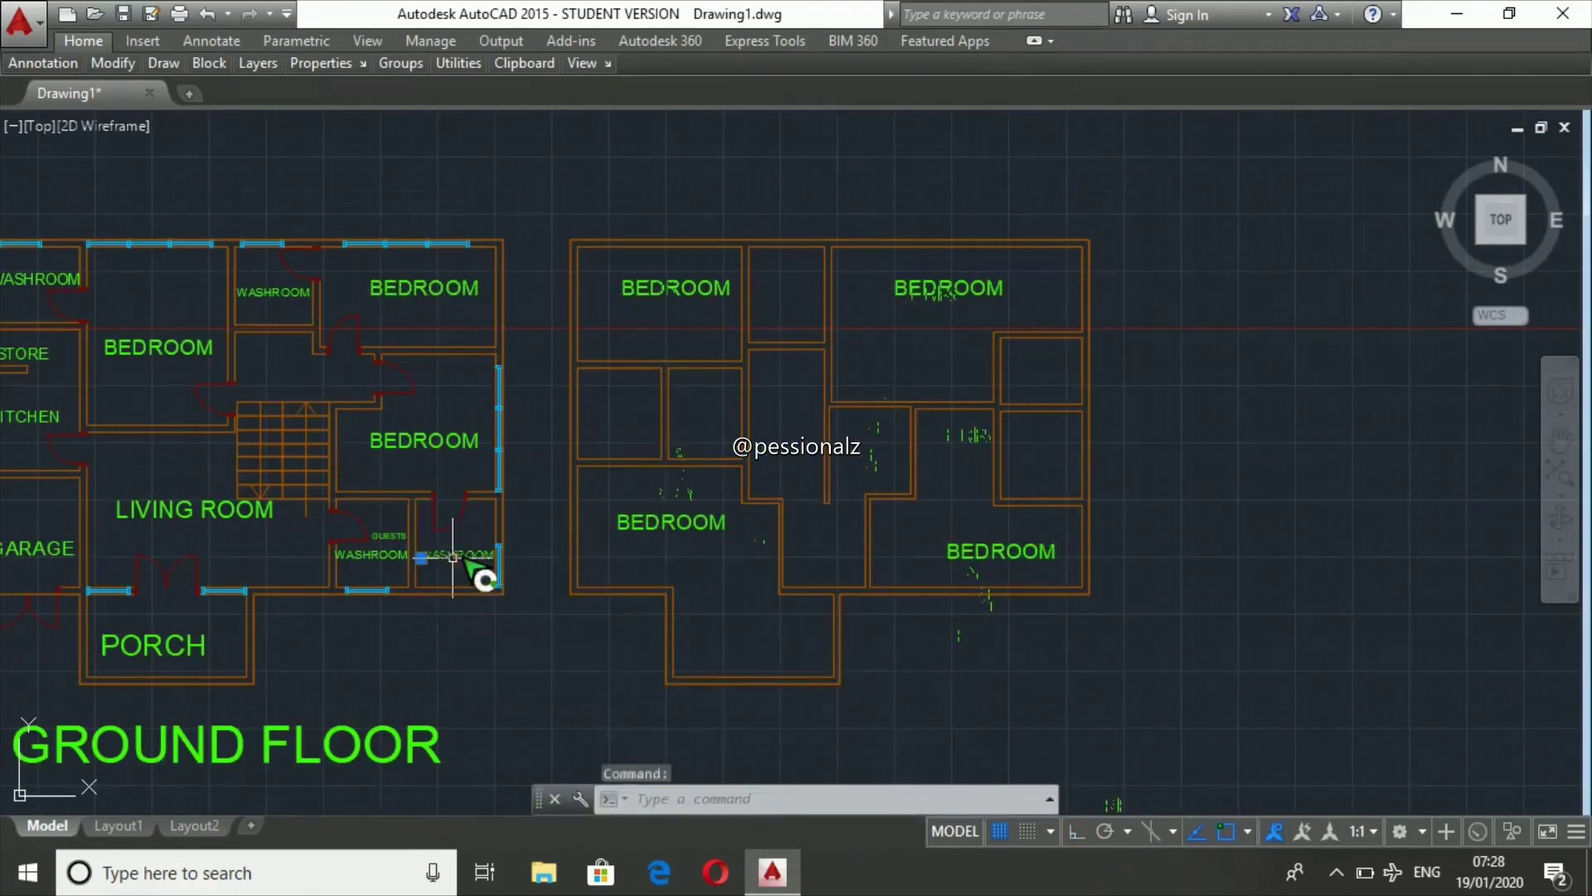
- Copy the WASHROOM label into three first-floor rooms, including the right-side washroom
{"action": "type", "text": "co"}
{"action": "key", "text": "Return"}
{"action": "left_click", "coordinate": [453, 556]}
{"action": "scroll", "coordinate": [580, 432], "scroll_direction": "up", "scroll_amount": 5}
{"action": "left_click", "coordinate": [569, 424]}
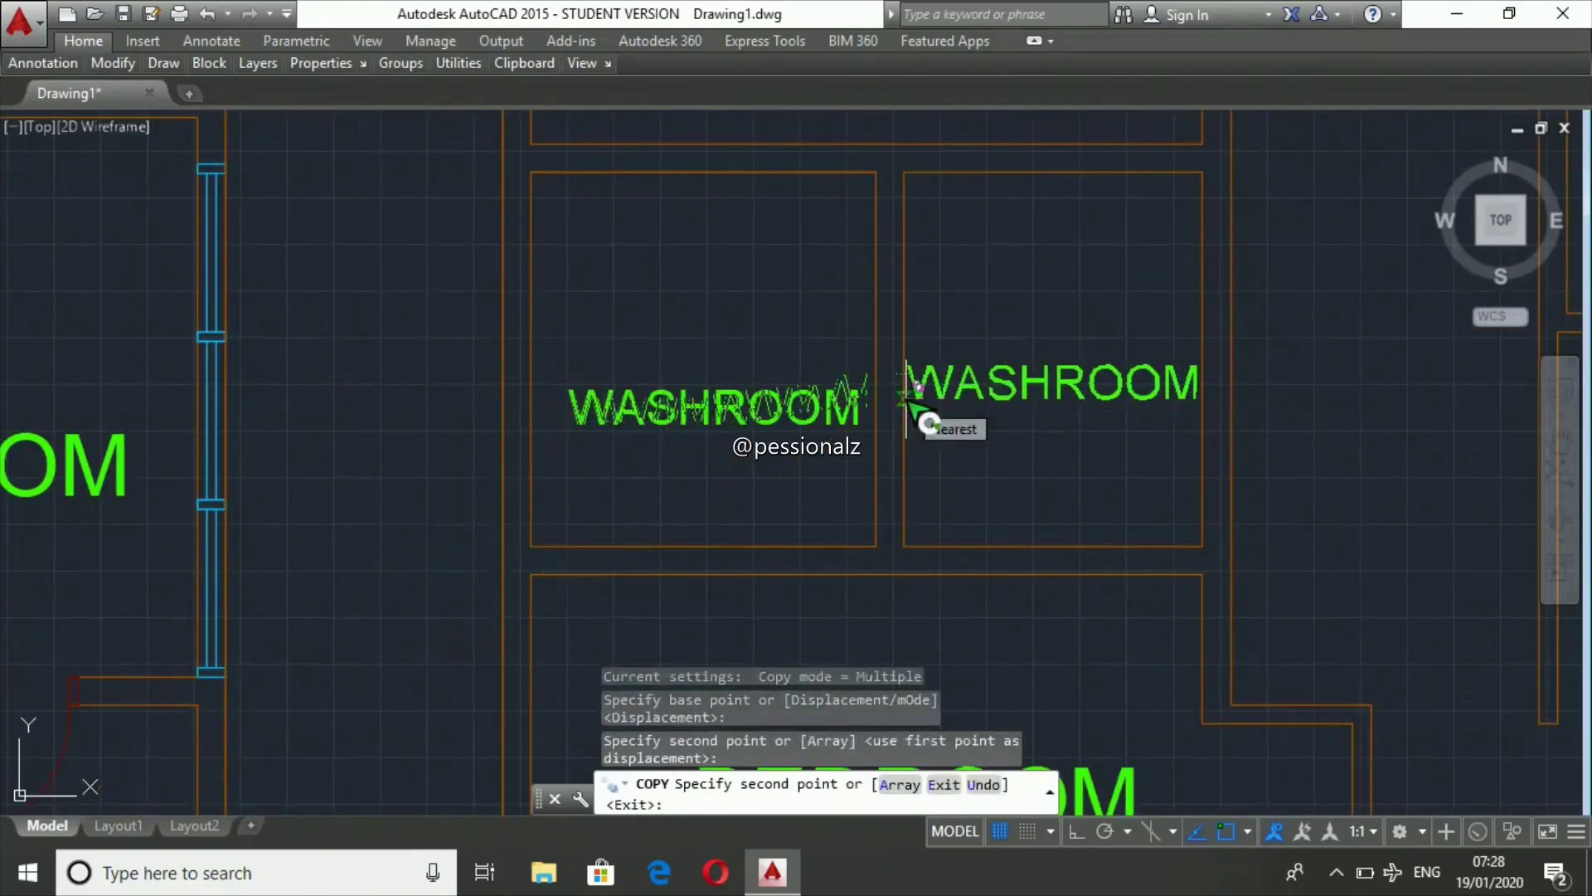
{"action": "left_click", "coordinate": [912, 408]}
{"action": "scroll", "coordinate": [1101, 362], "scroll_direction": "down", "scroll_amount": 6}
{"action": "scroll", "coordinate": [1084, 383], "scroll_direction": "up", "scroll_amount": 6}
{"action": "left_click", "coordinate": [1078, 377]}
{"action": "scroll", "coordinate": [1094, 390], "scroll_direction": "down", "scroll_amount": 6}
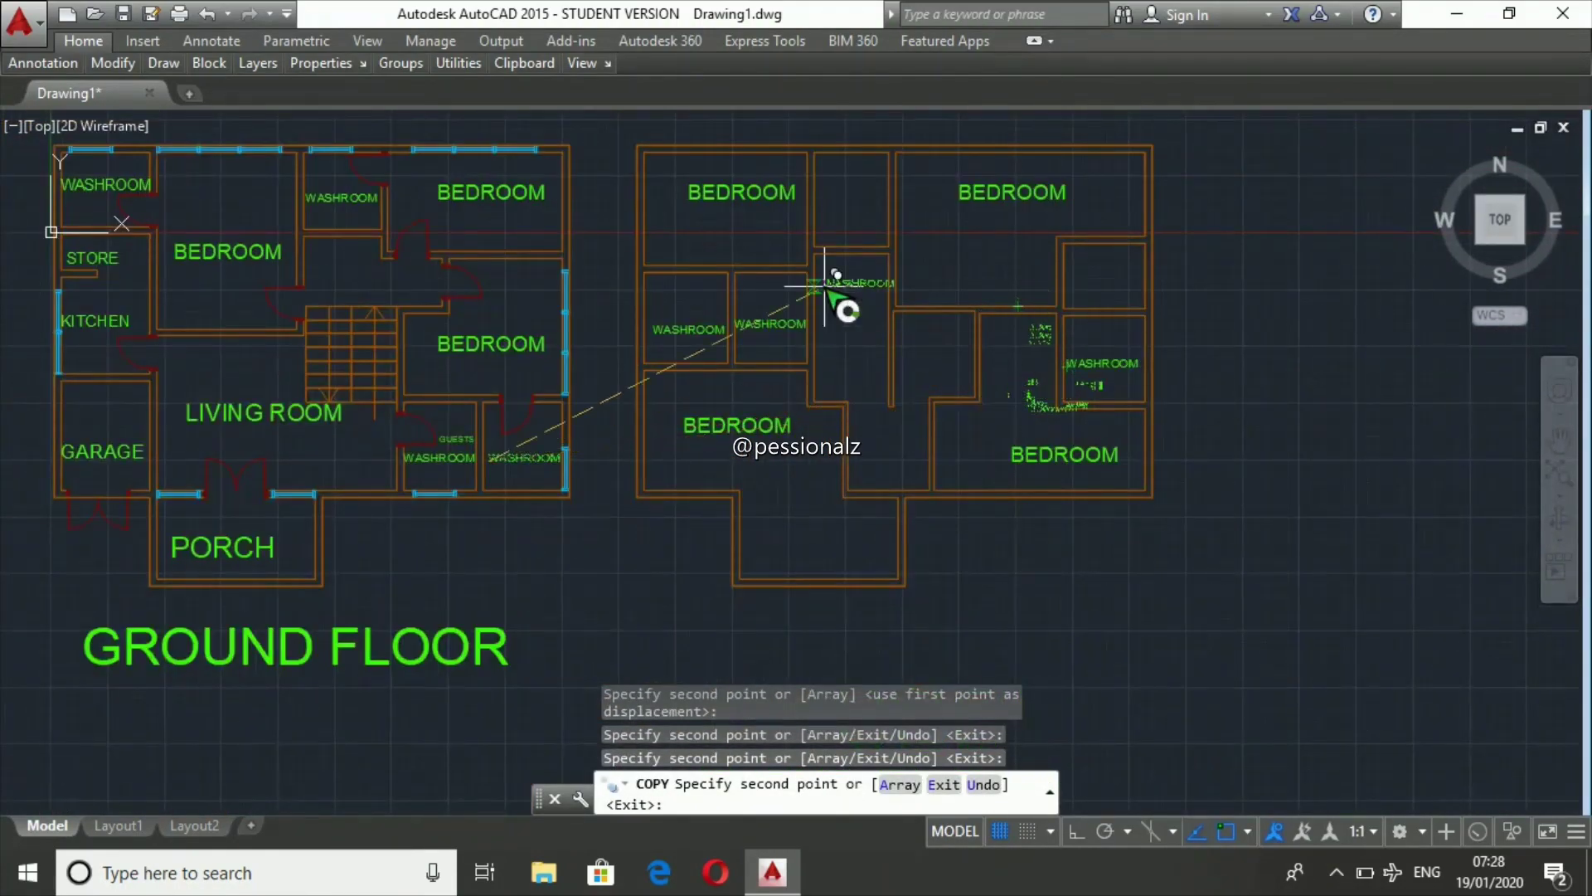
{"action": "key", "text": "Escape"}
{"action": "key", "text": "Escape"}
{"action": "key", "text": "Escape"}
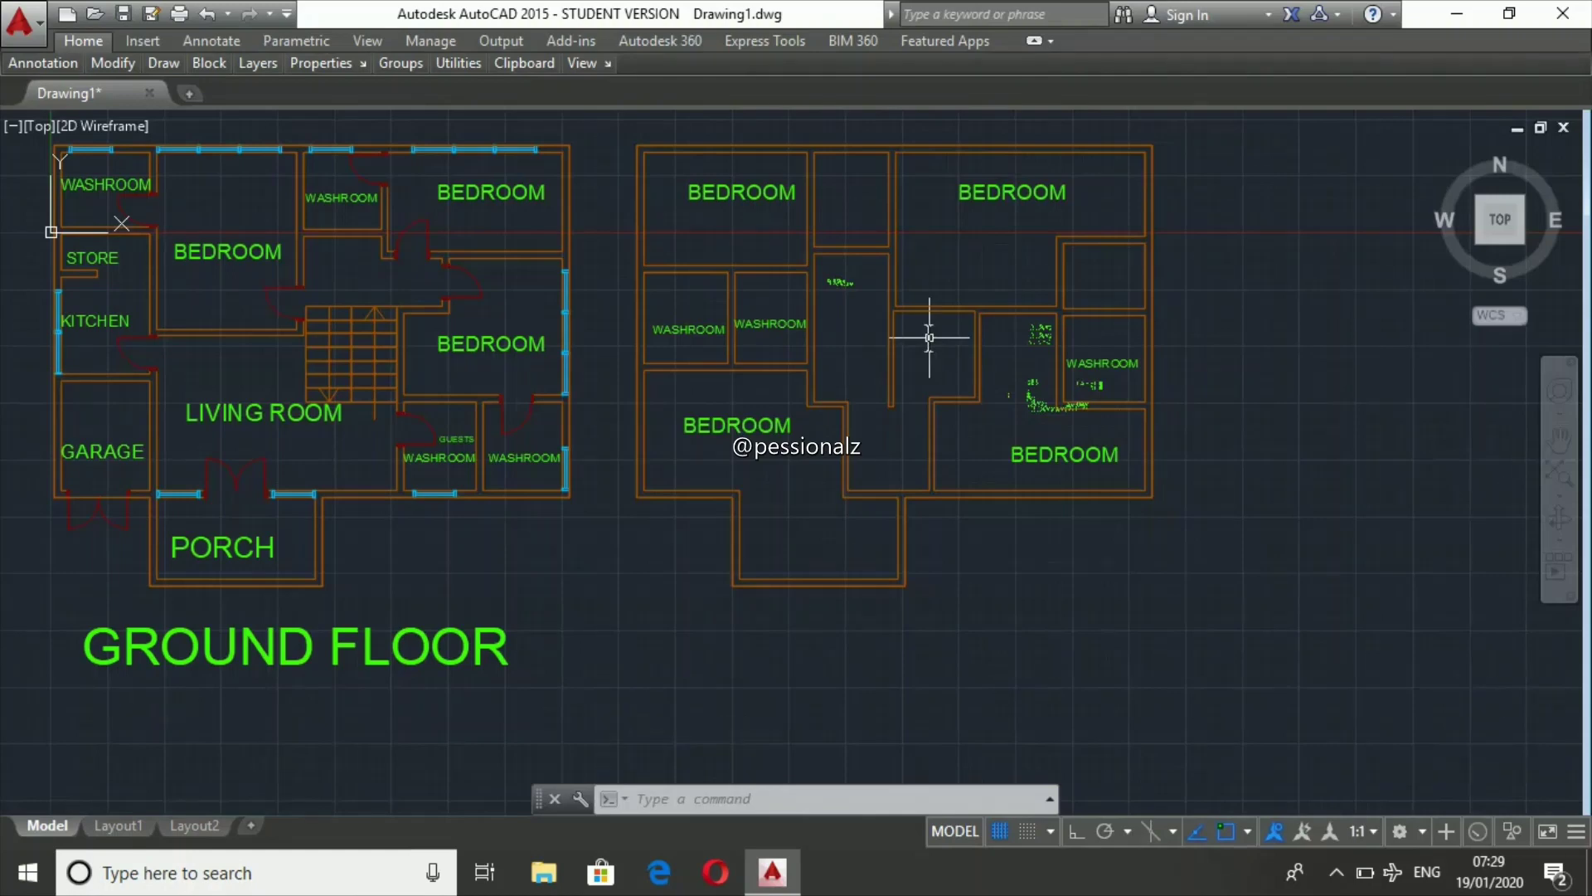
- Copy a WASHROOM label into the empty top room
{"action": "type", "text": "co"}
{"action": "left_click", "coordinate": [751, 319]}
{"action": "scroll", "coordinate": [838, 191], "scroll_direction": "up", "scroll_amount": 5}
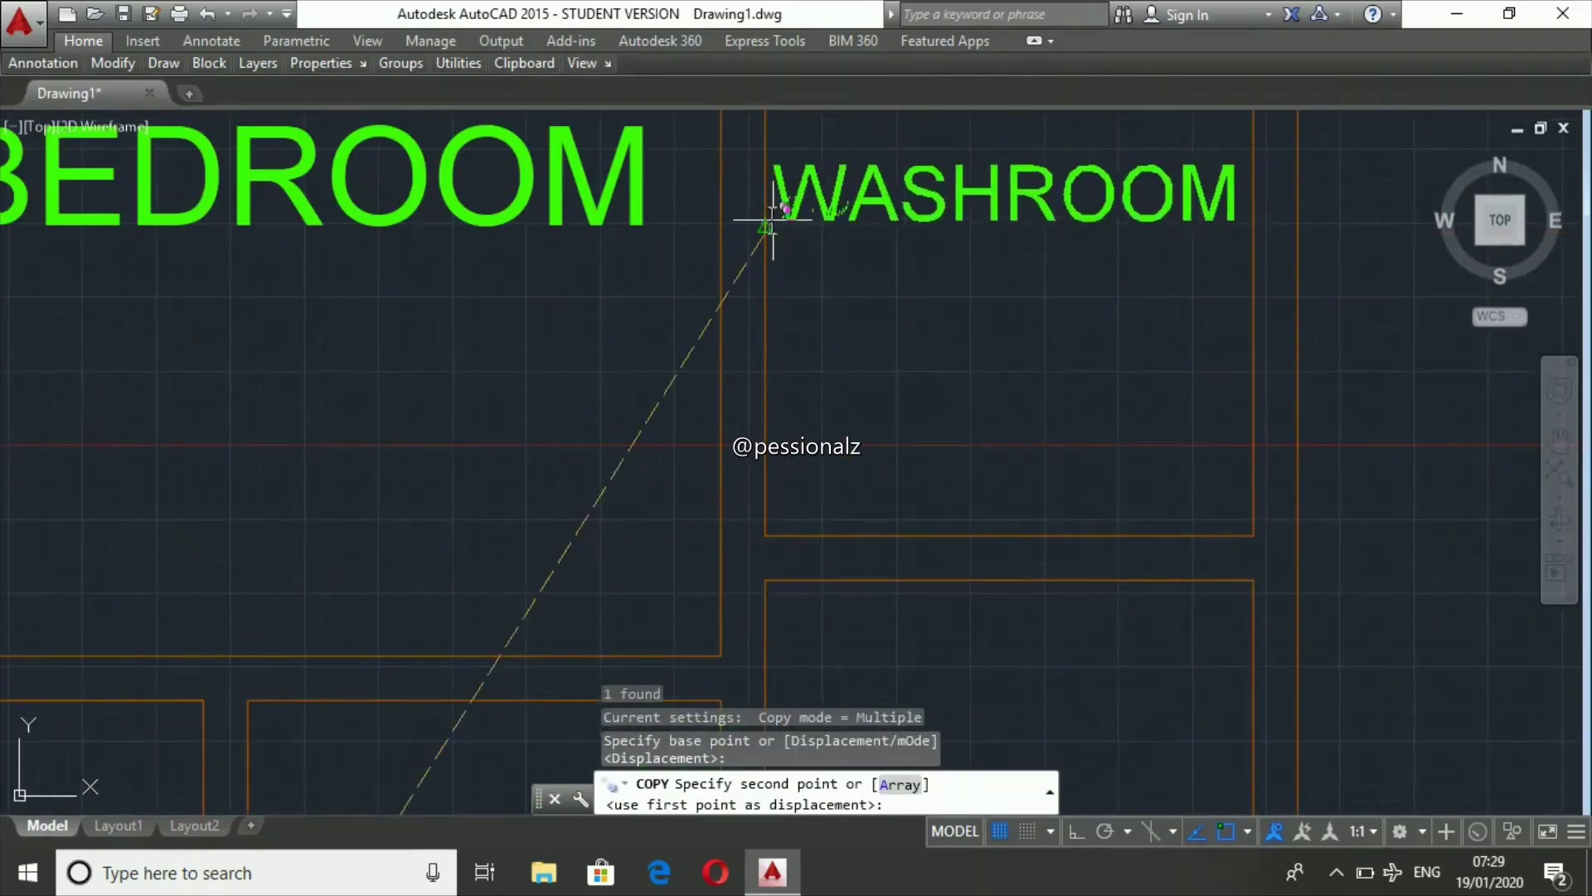
{"action": "left_click", "coordinate": [765, 221]}
{"action": "key", "text": "Escape"}
{"action": "scroll", "coordinate": [933, 260], "scroll_direction": "down", "scroll_amount": 5}
{"action": "scroll", "coordinate": [933, 260], "scroll_direction": "down", "scroll_amount": 2}
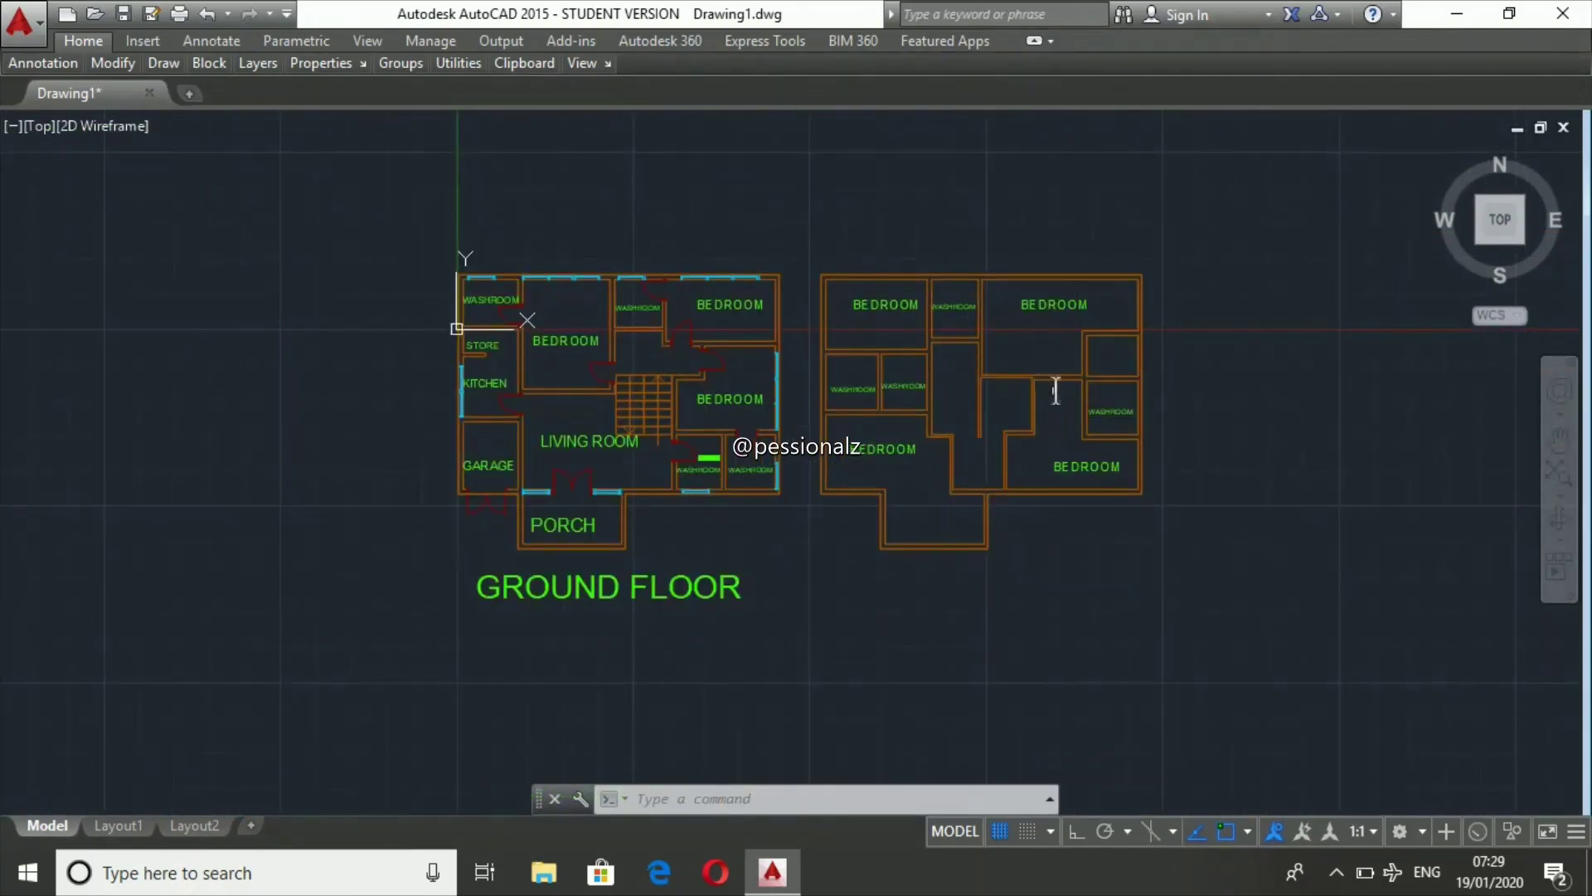
- Create a magenta 'stairs' layer in the Layer Properties Manager
{"action": "left_click", "coordinate": [258, 63]}
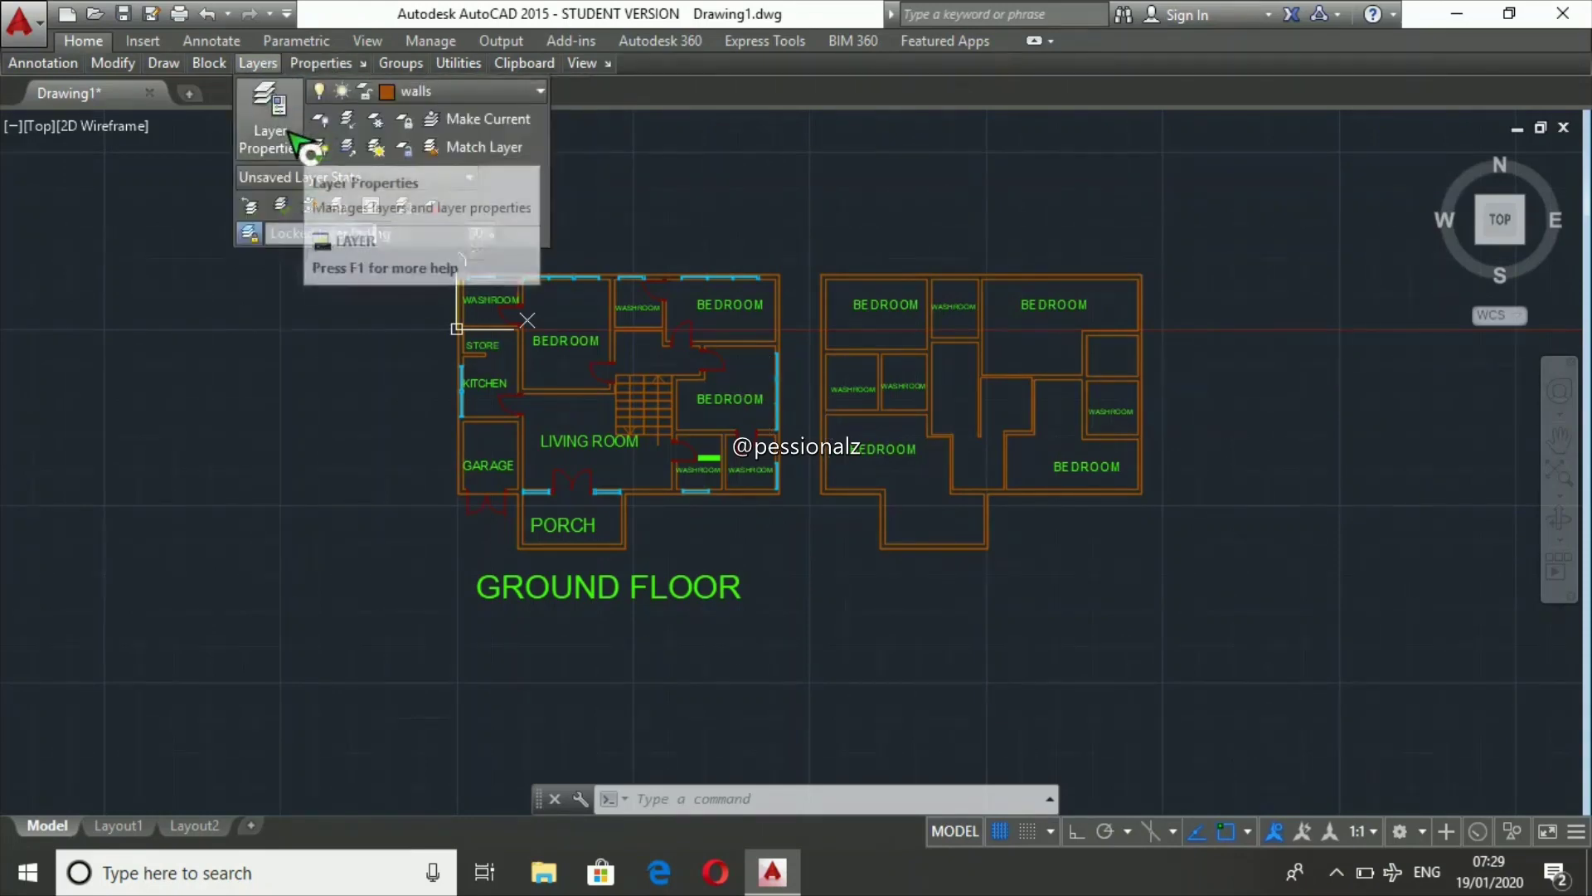
{"action": "left_click", "coordinate": [249, 110]}
{"action": "type", "text": "stairs"}
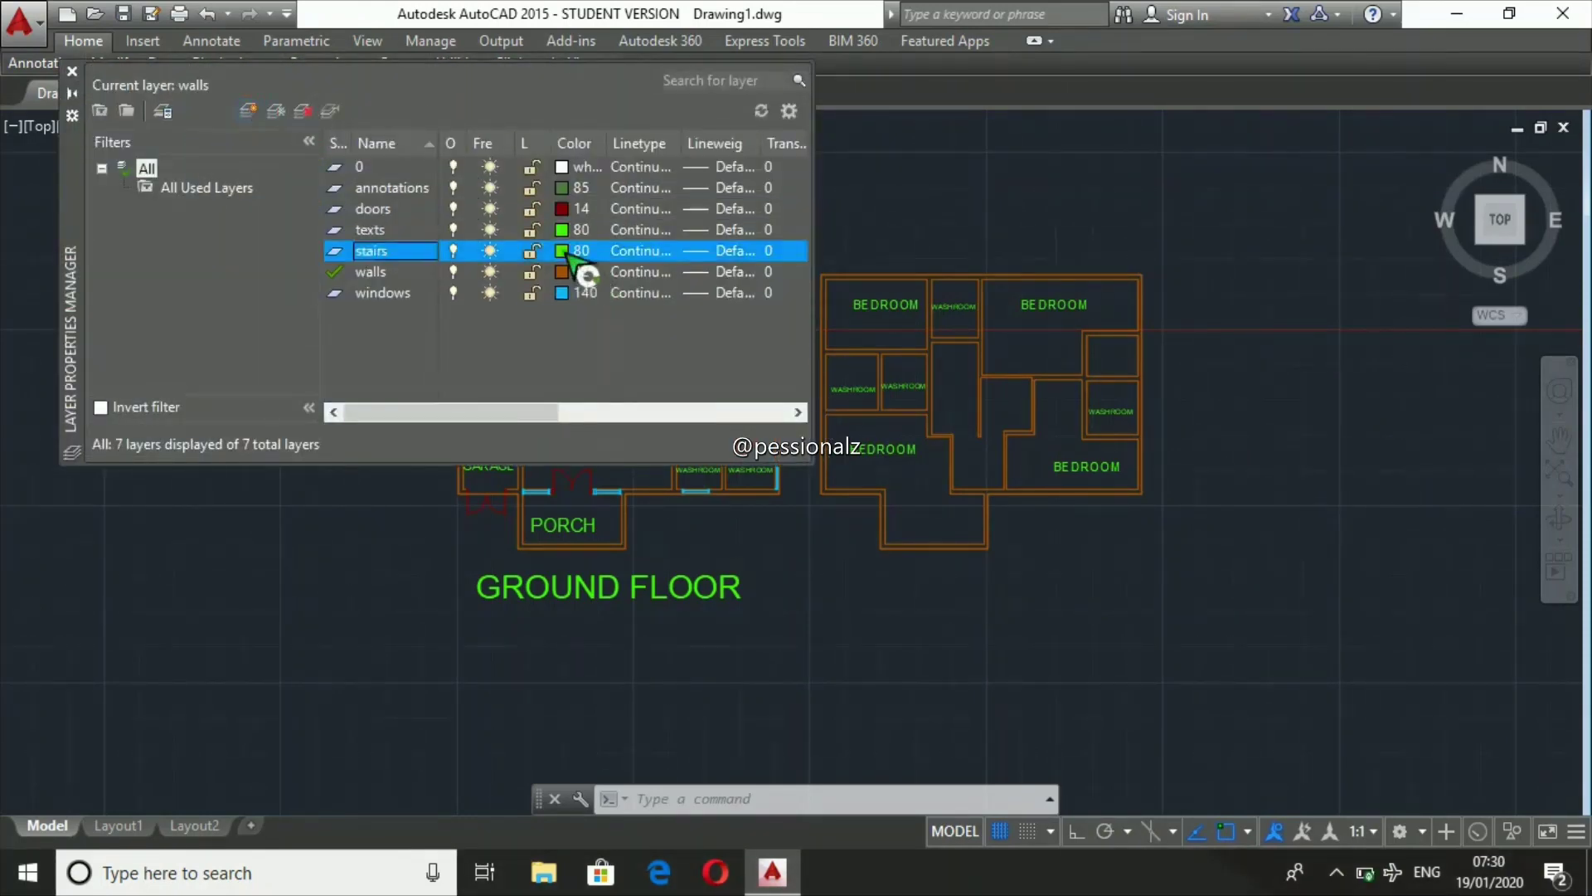
{"action": "left_click", "coordinate": [562, 250]}
{"action": "left_click", "coordinate": [771, 619]}
{"action": "left_click", "coordinate": [72, 71]}
- Put the ground-floor stairs on the stairs layer
{"action": "left_click_drag", "start_coordinate": [639, 393], "coordinate": [665, 452]}
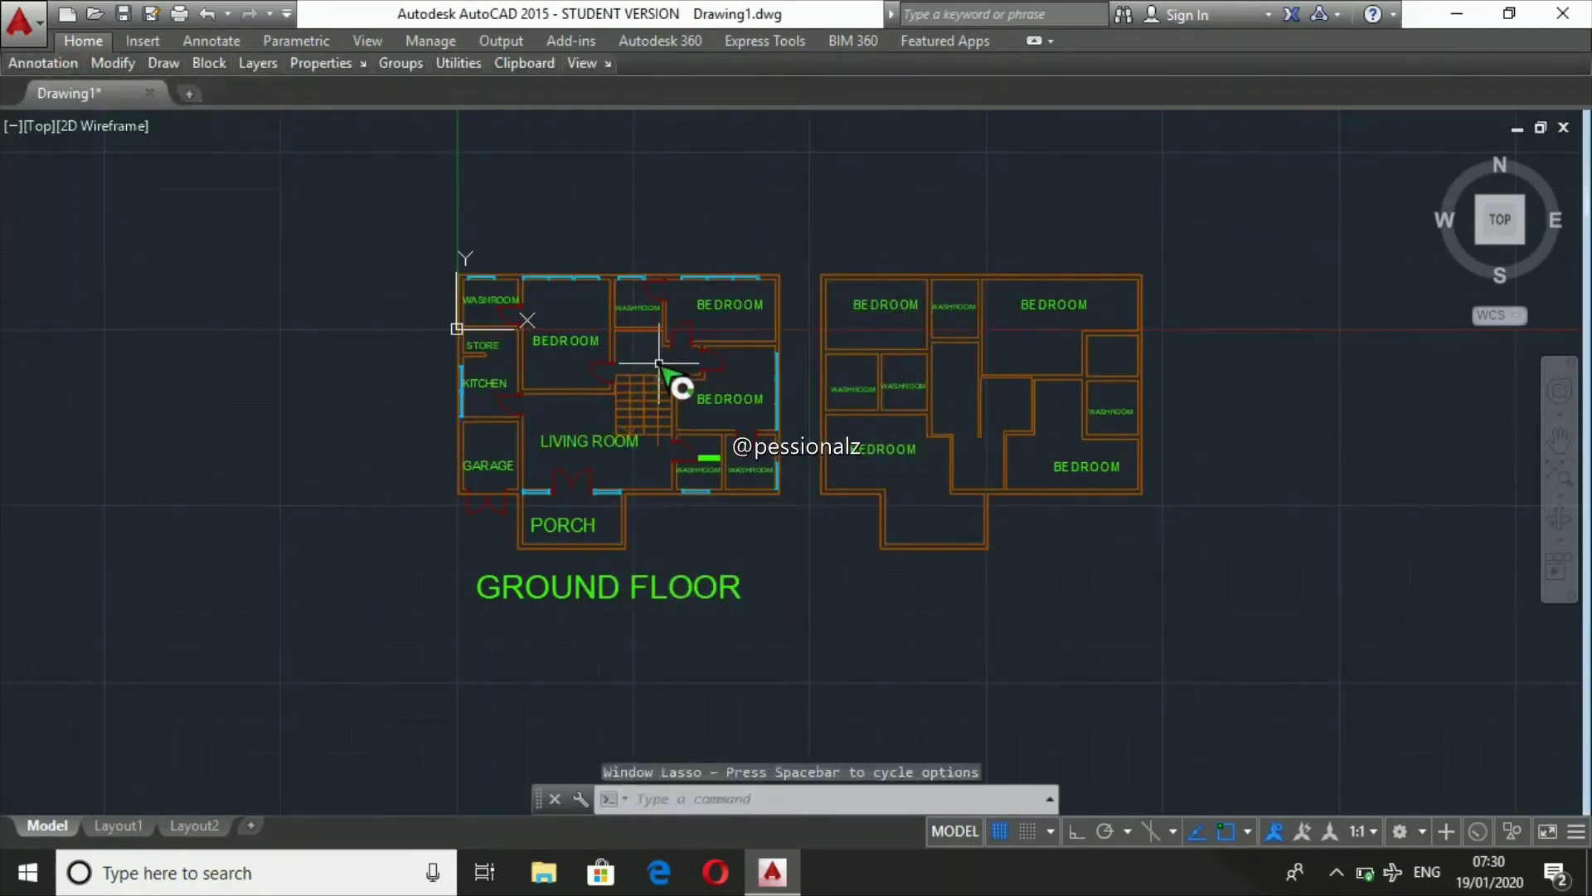
{"action": "left_click", "coordinate": [258, 63]}
{"action": "left_click", "coordinate": [497, 92]}
{"action": "left_click", "coordinate": [483, 218]}
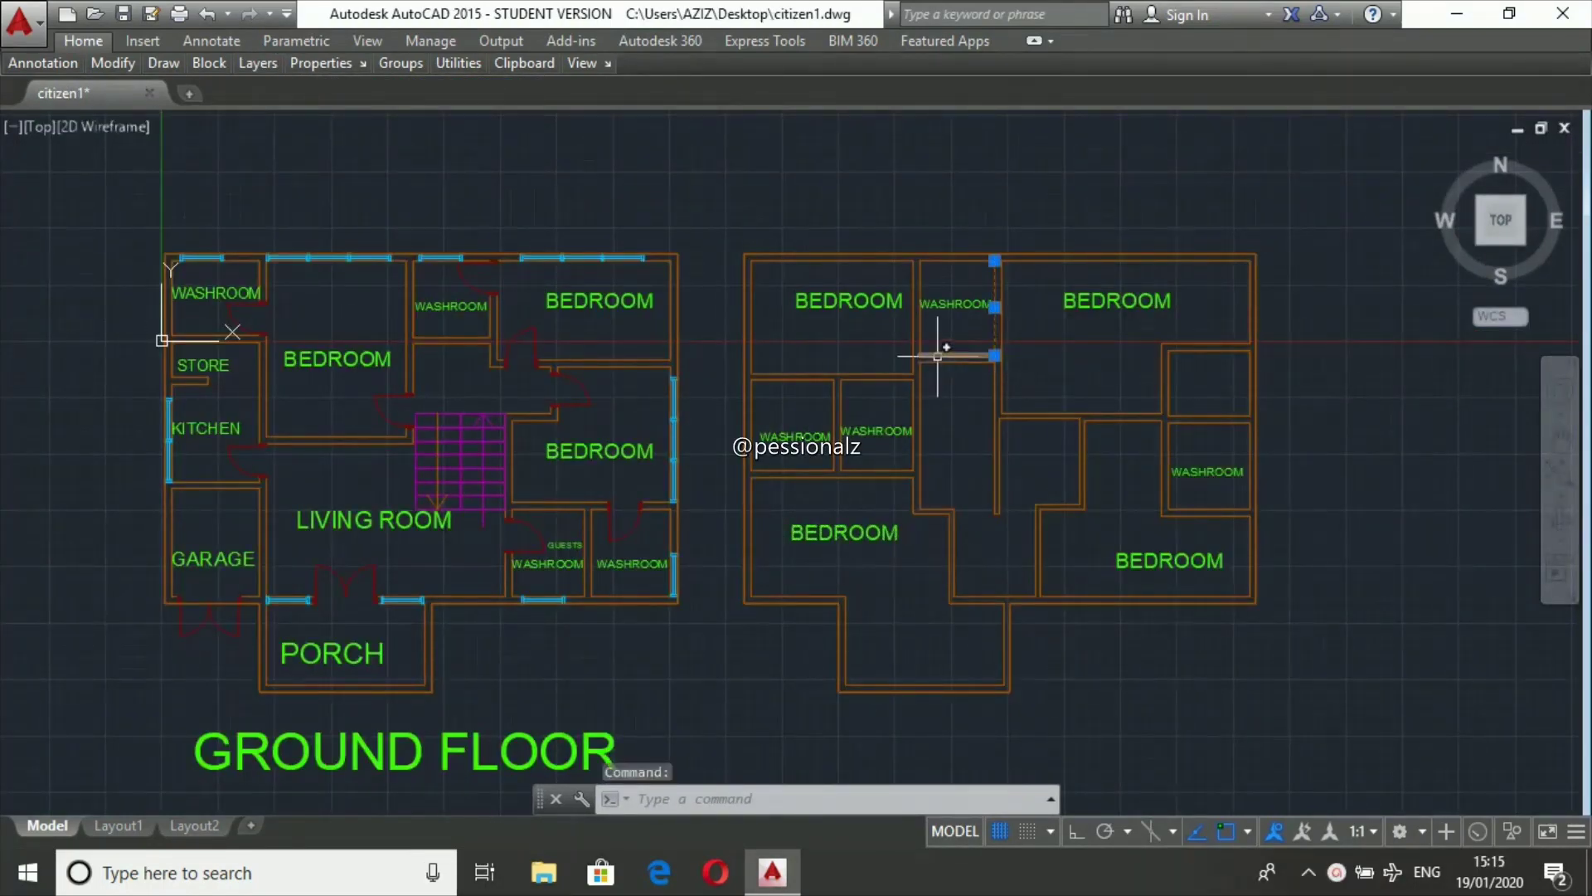
- Move the washroom 2200, undo it, then begin moving its four objects again
{"action": "type", "text": "move"}
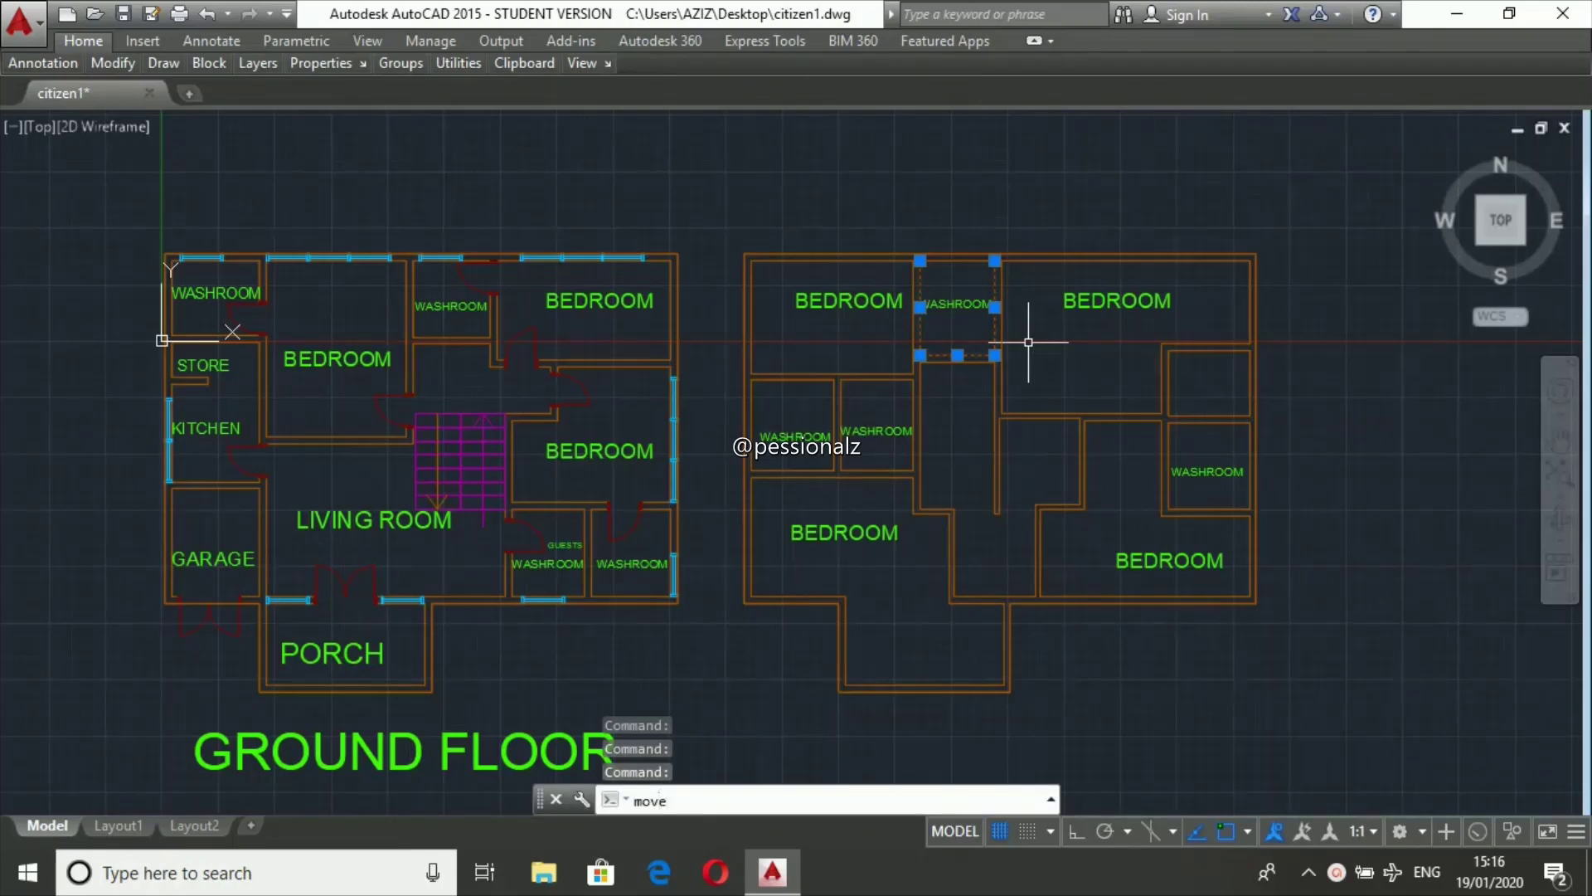
{"action": "key", "text": "Return"}
{"action": "left_click", "coordinate": [947, 415]}
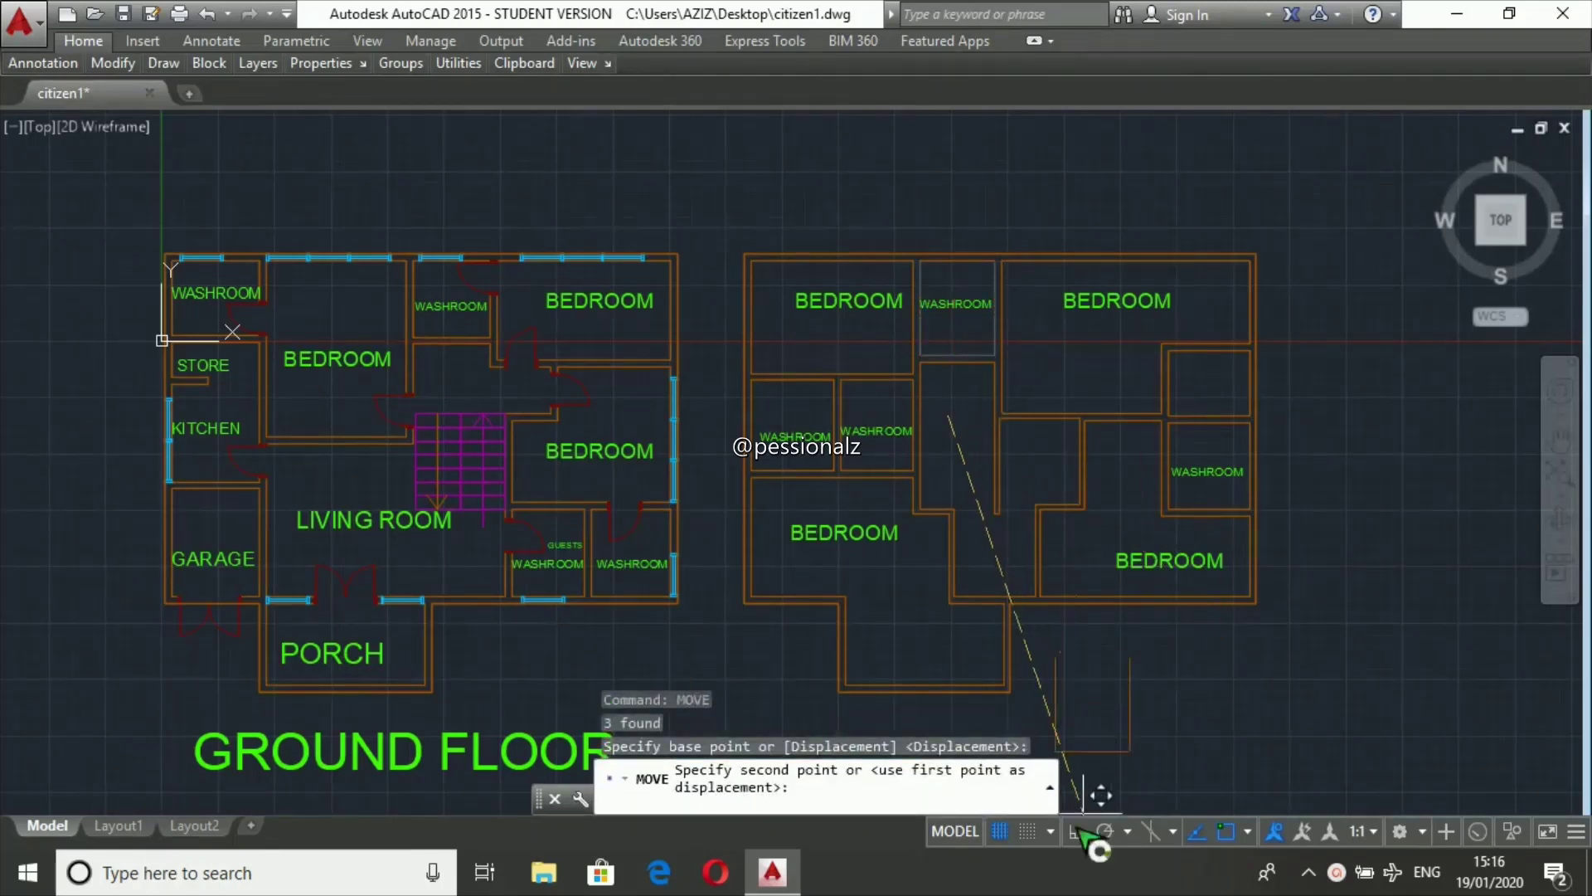
{"action": "type", "text": "2200"}
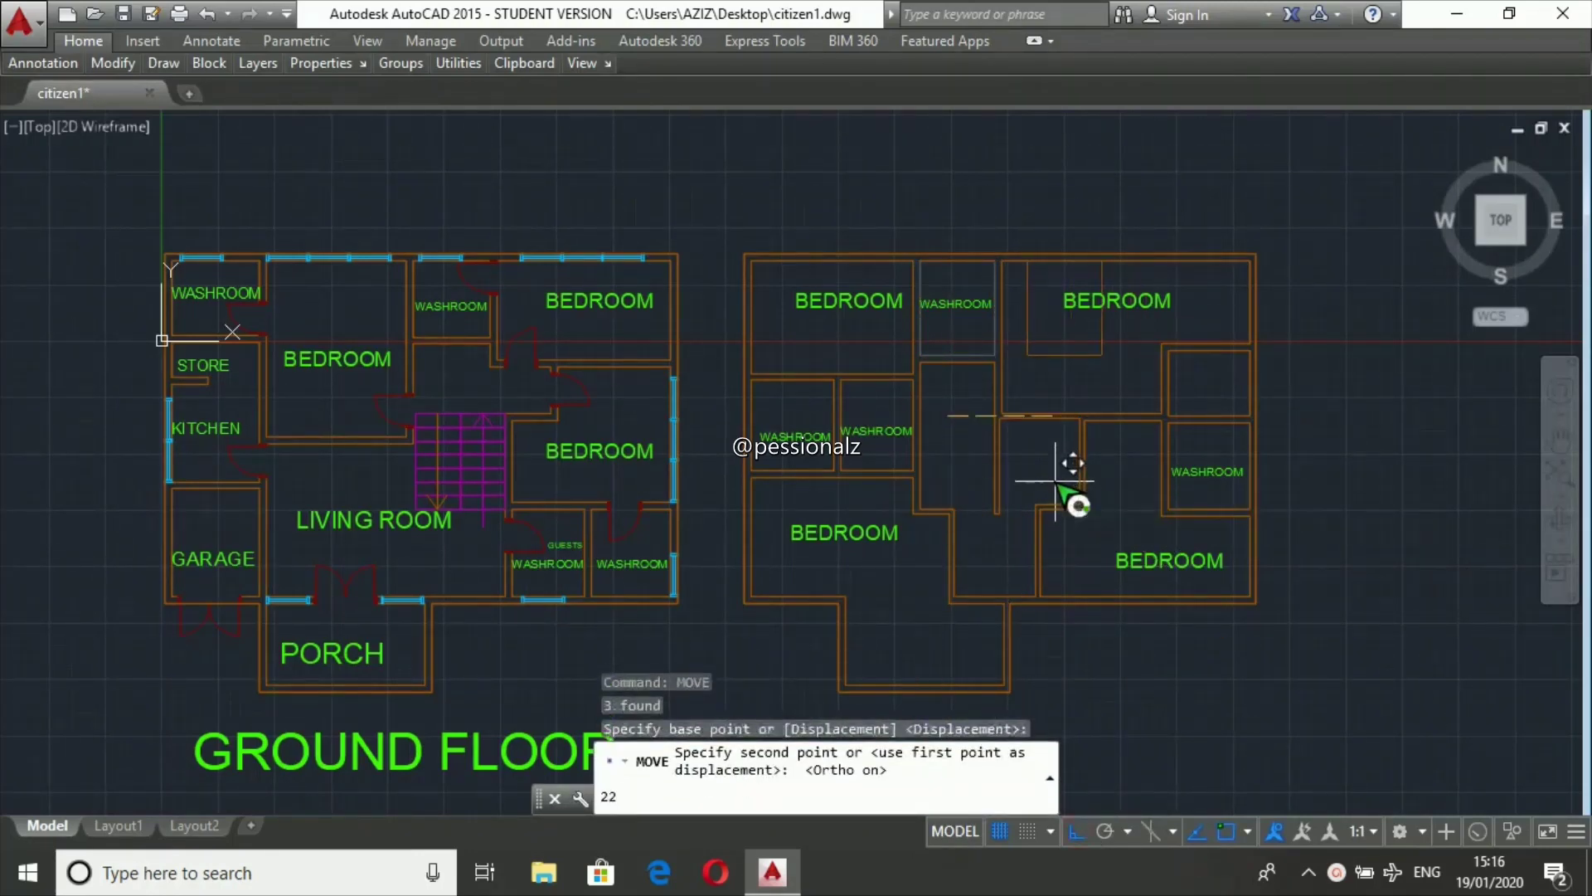
{"action": "key", "text": "Return"}
{"action": "type", "text": "u"}
{"action": "key", "text": "Return"}
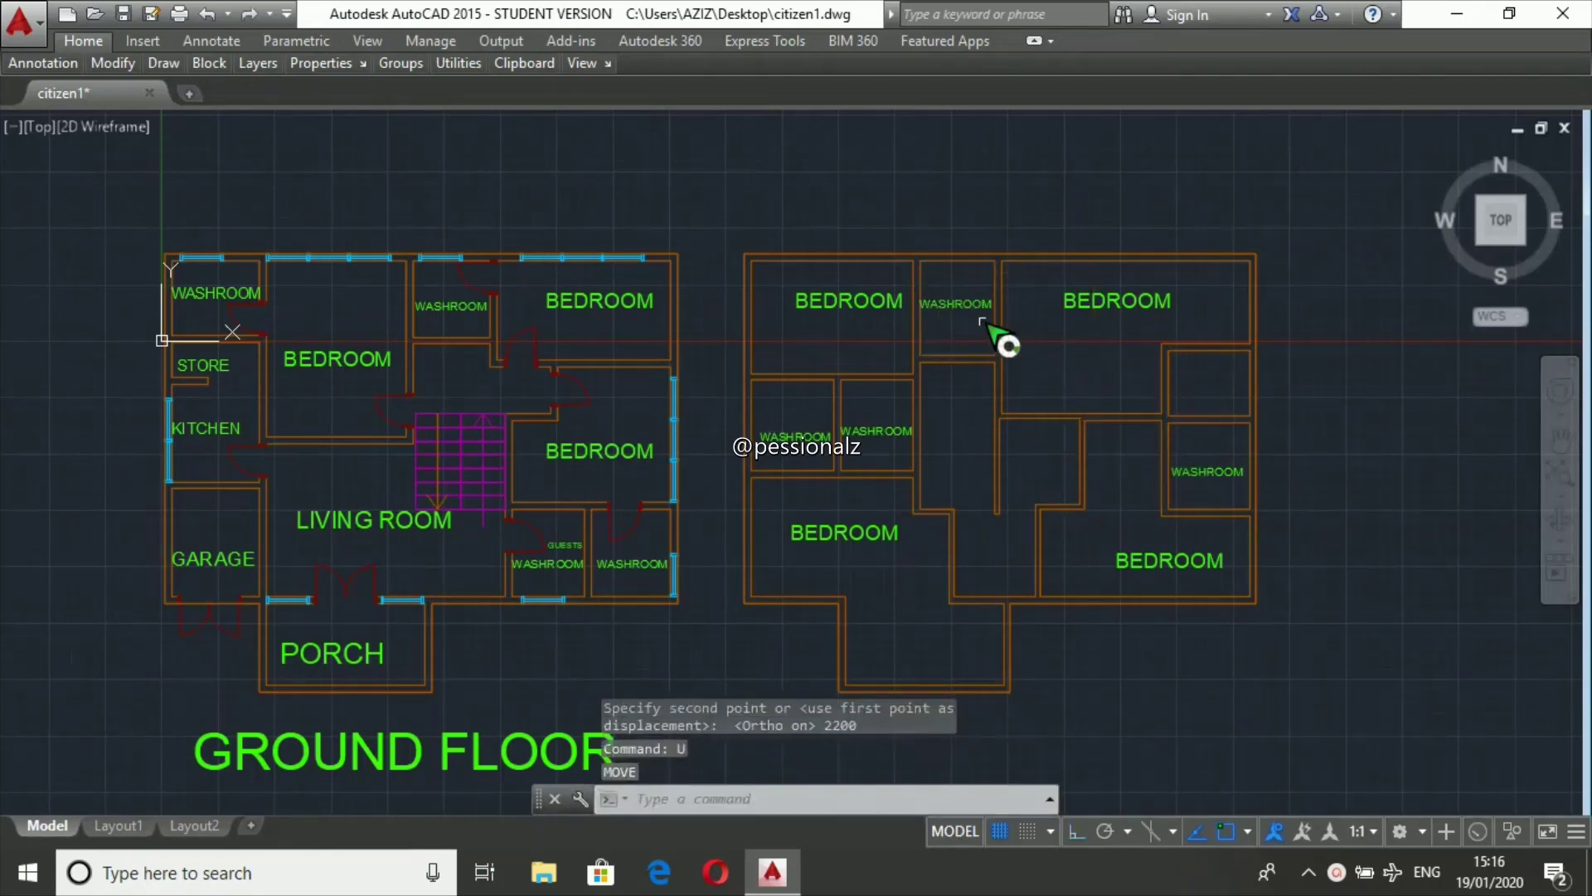
{"action": "type", "text": "m"}
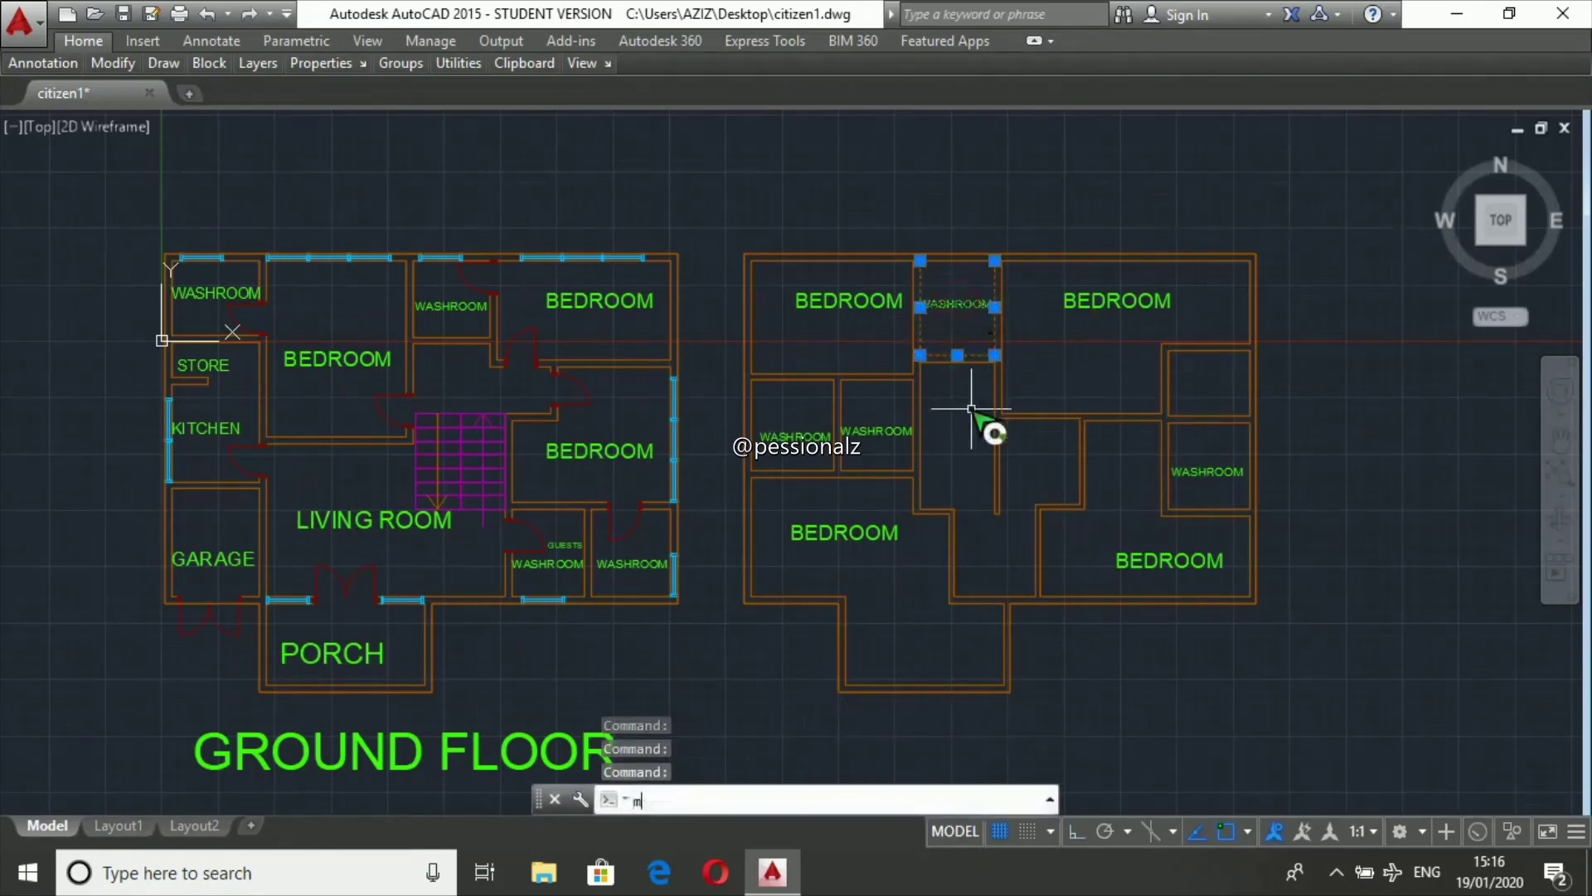
{"action": "key", "text": "Return"}
{"action": "left_click", "coordinate": [962, 406]}
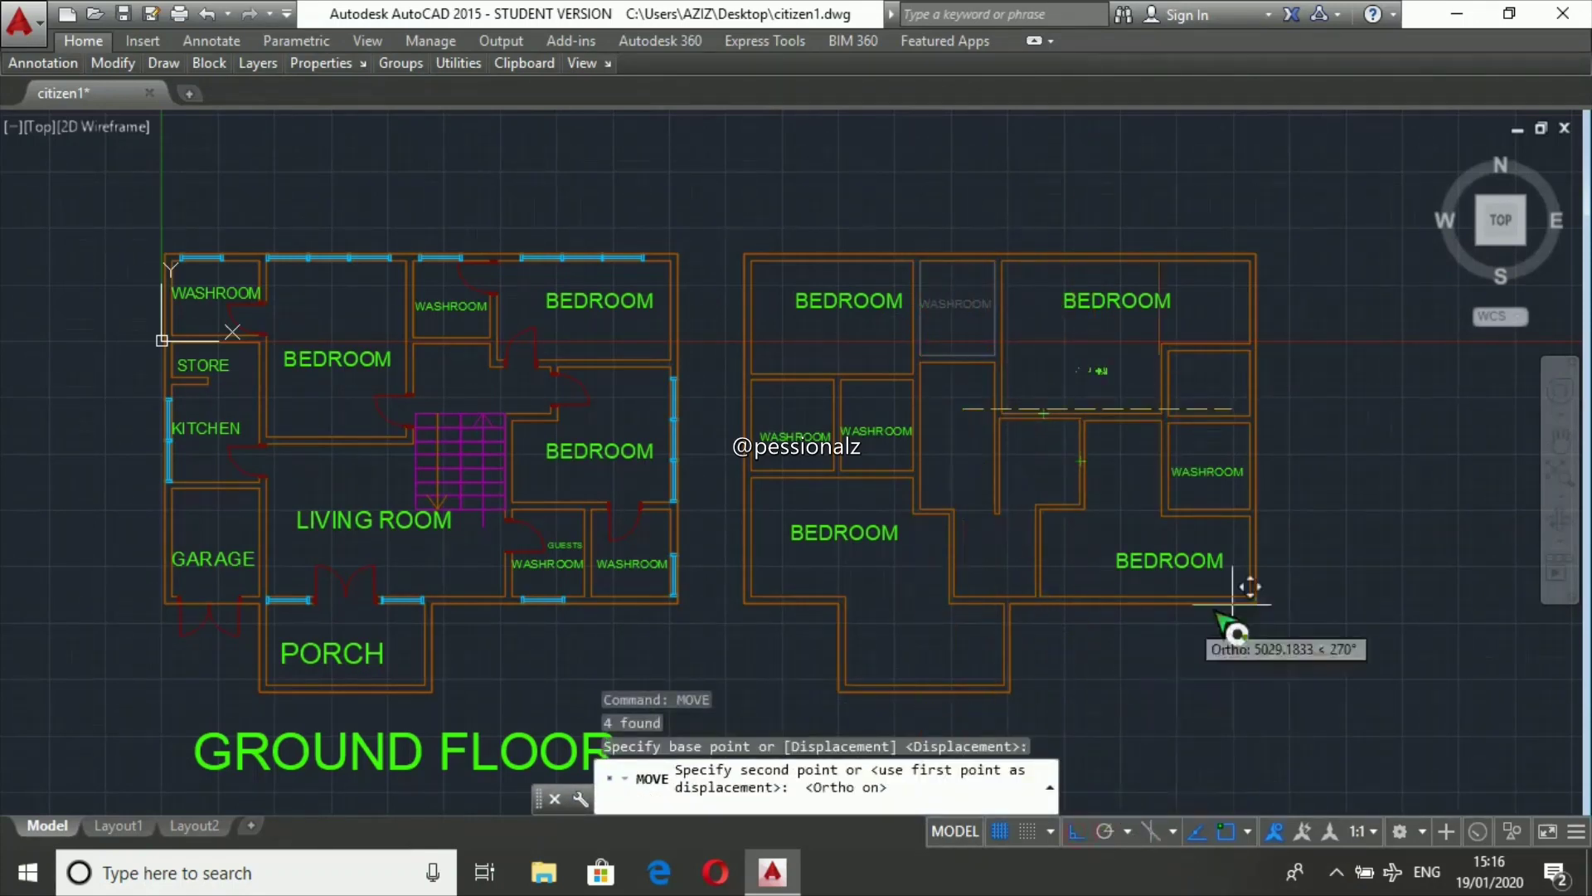
- Move the washroom 1000 with Ortho on and erase the stray vertical line by the bedroom
{"action": "key", "text": "F8"}
{"action": "type", "text": "1000"}
{"action": "key", "text": "Return"}
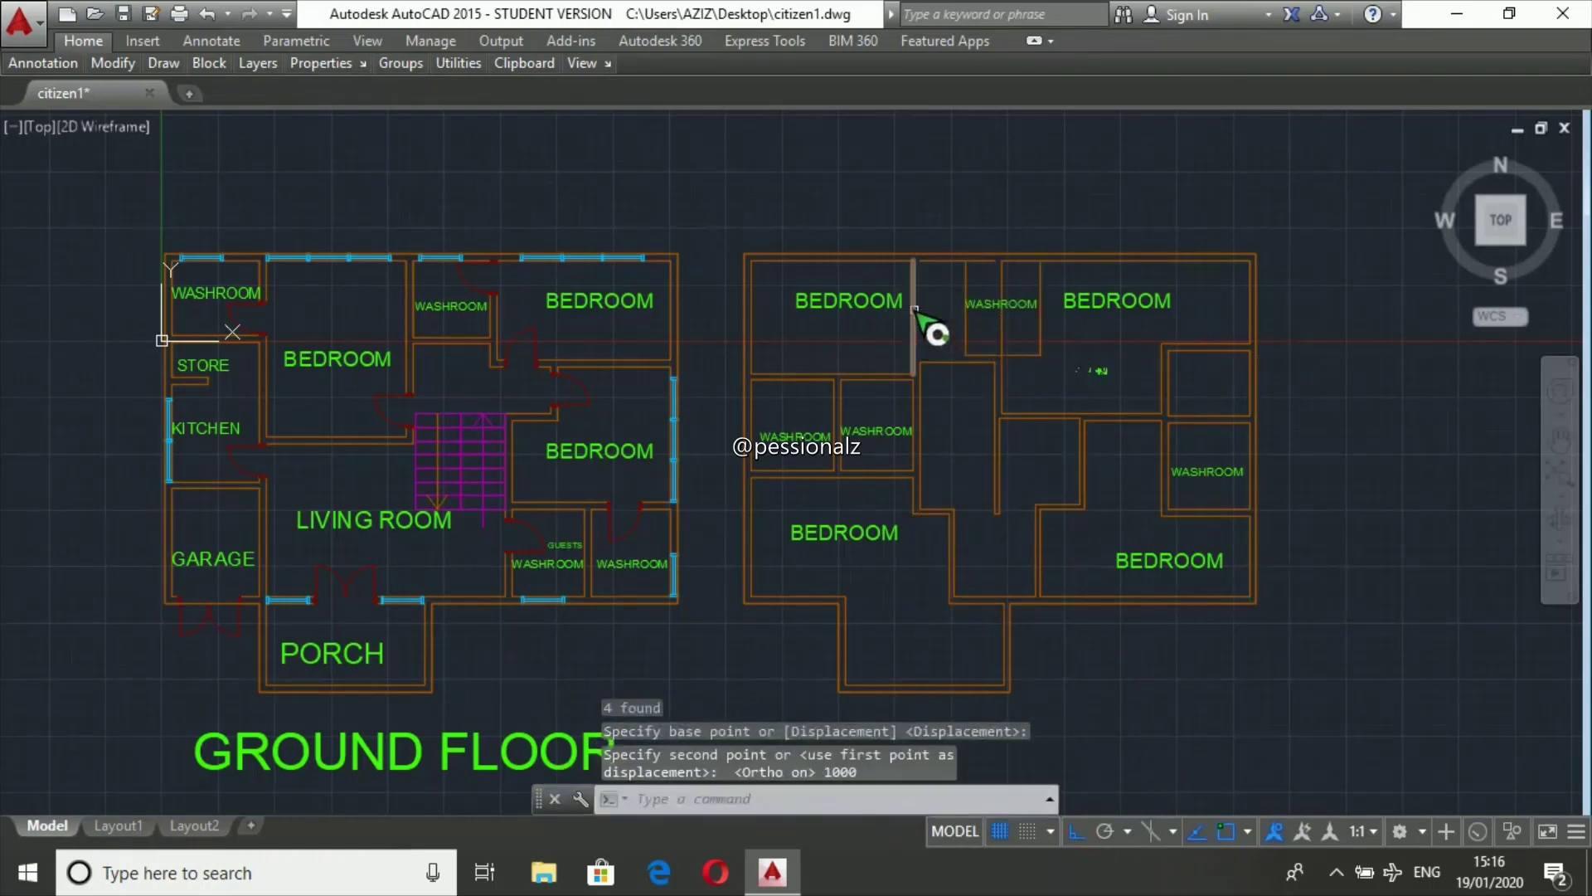
{"action": "key", "text": "Delete"}
- Draw a new wall line starting at the bedroom corner
{"action": "type", "text": "l"}
{"action": "key", "text": "Return"}
{"action": "left_click", "coordinate": [929, 313]}
{"action": "key", "text": "Escape"}
{"action": "type", "text": "1"}
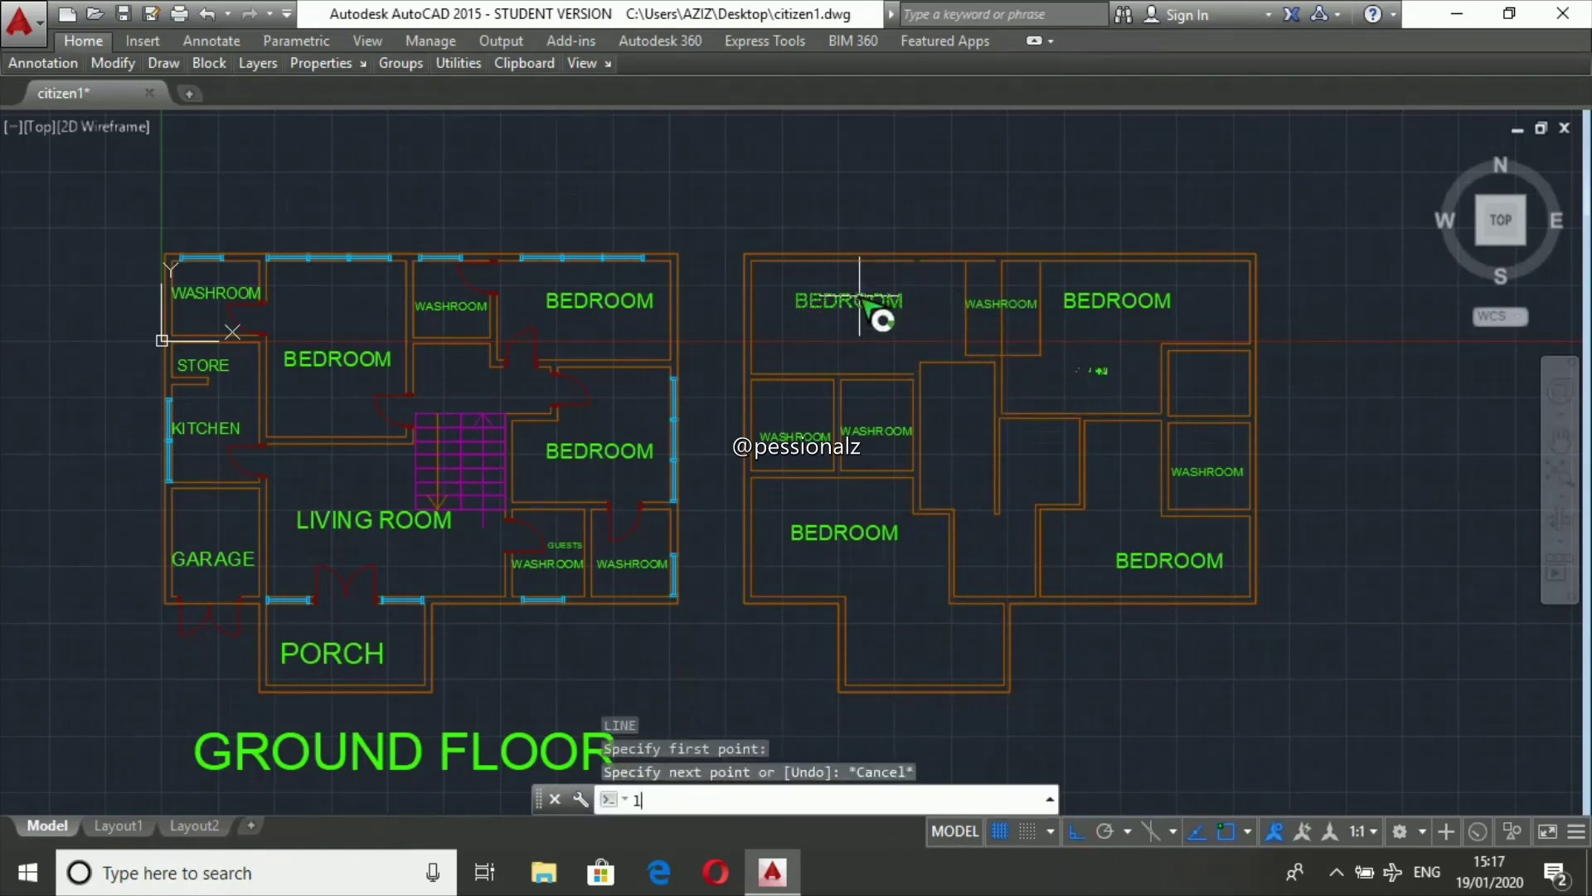
{"action": "key", "text": "Return"}
{"action": "scroll", "coordinate": [952, 273], "scroll_direction": "up", "scroll_amount": 4}
{"action": "left_click", "coordinate": [829, 282]}
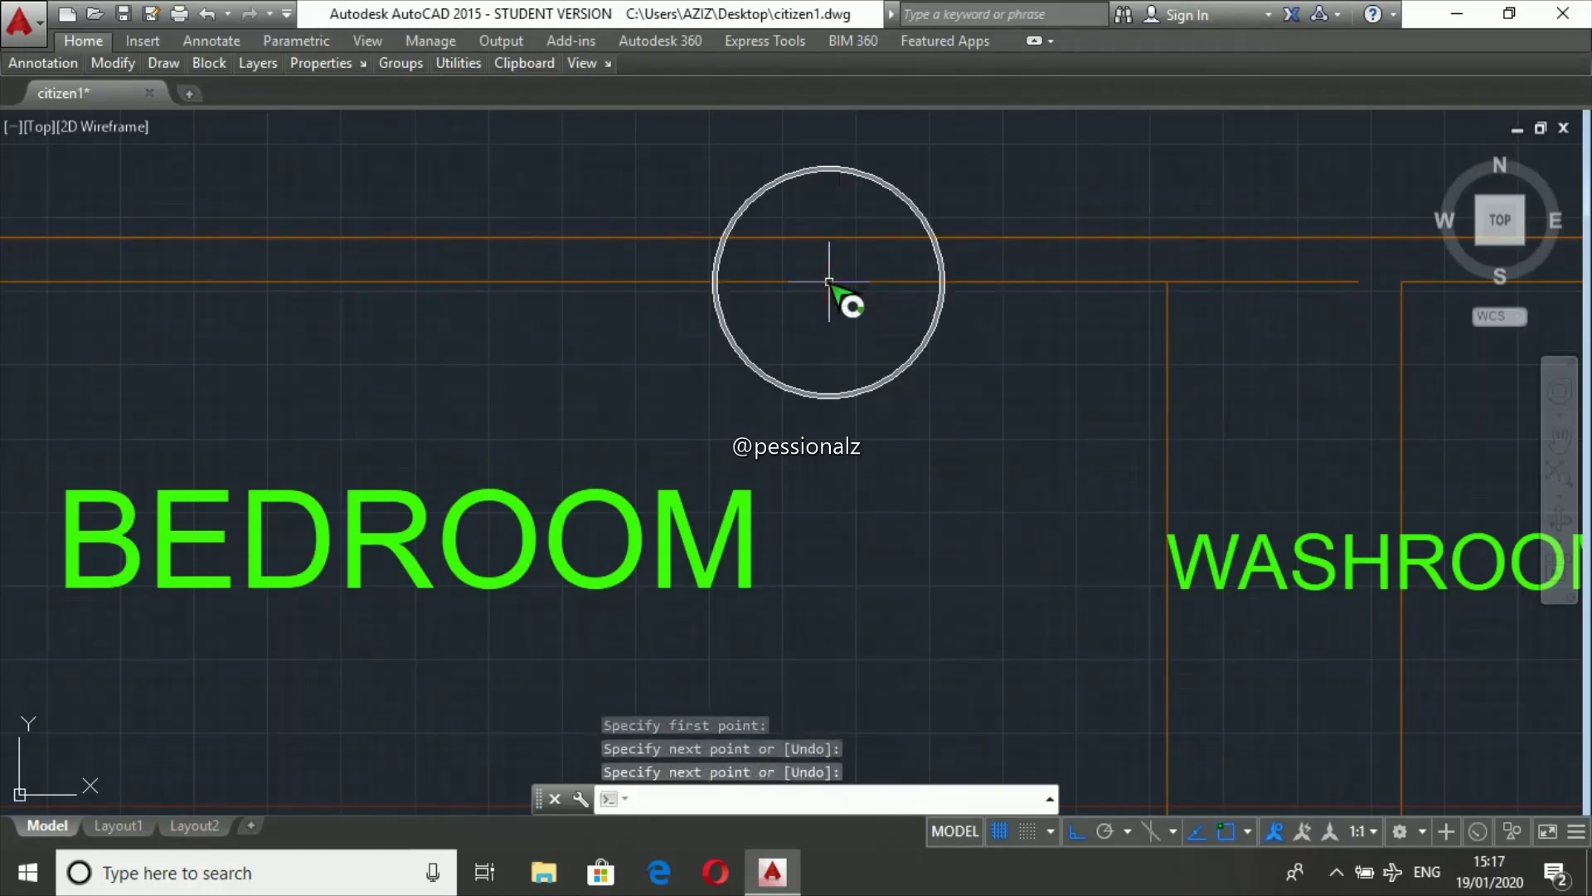
{"action": "scroll", "coordinate": [830, 282], "scroll_direction": "down", "scroll_amount": 3}
{"action": "scroll", "coordinate": [896, 231], "scroll_direction": "down", "scroll_amount": 3}
{"action": "key", "text": "Escape"}
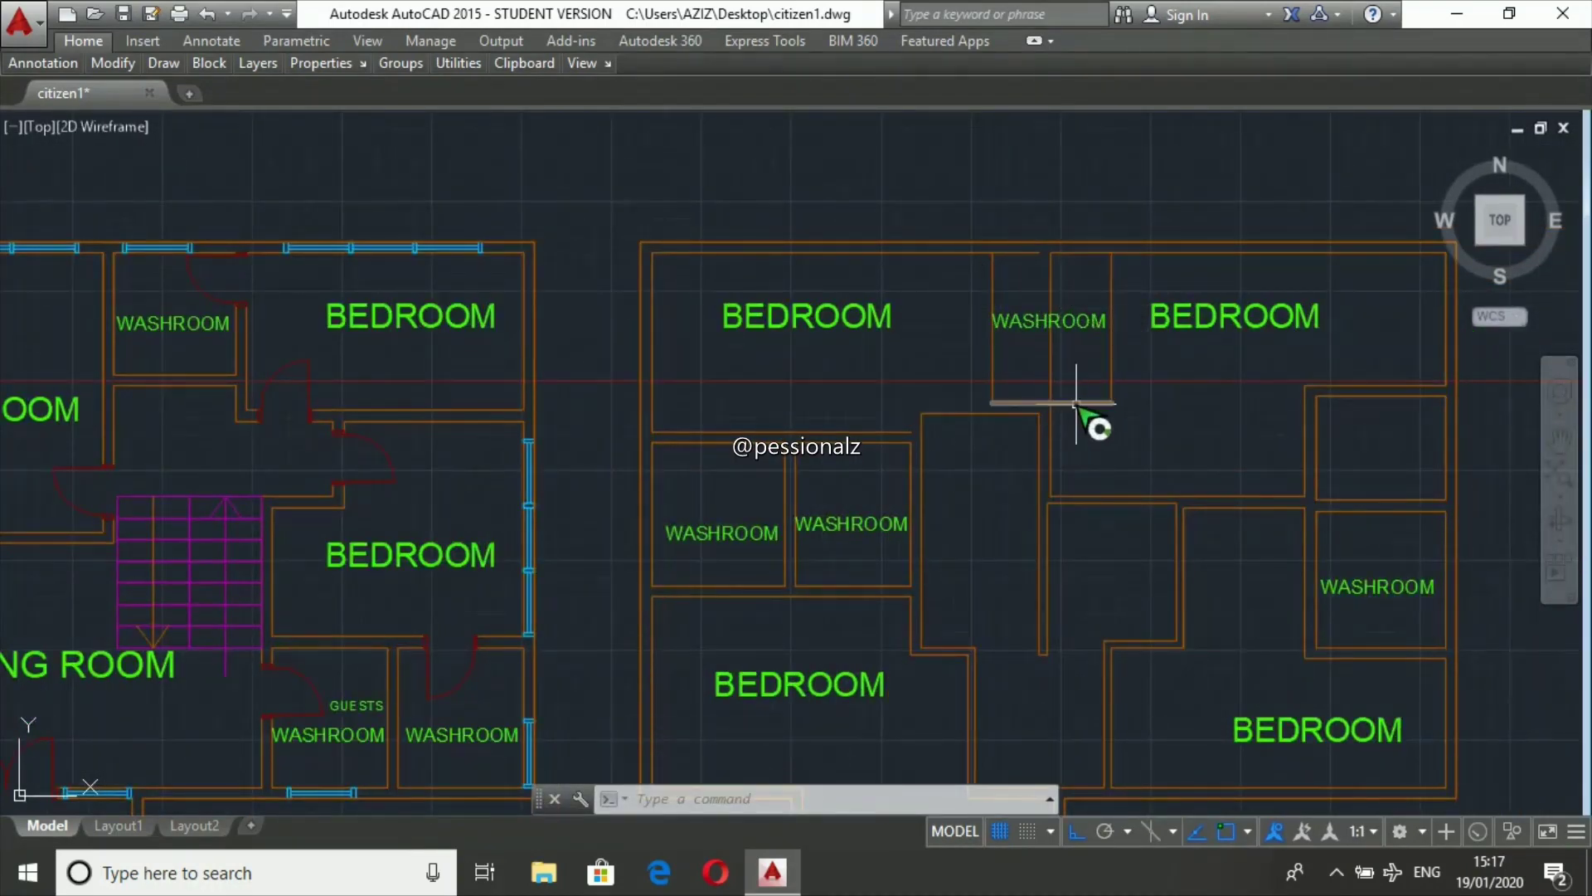
- Try offsetting the washroom wall outline by 150
{"action": "left_click", "coordinate": [1077, 404]}
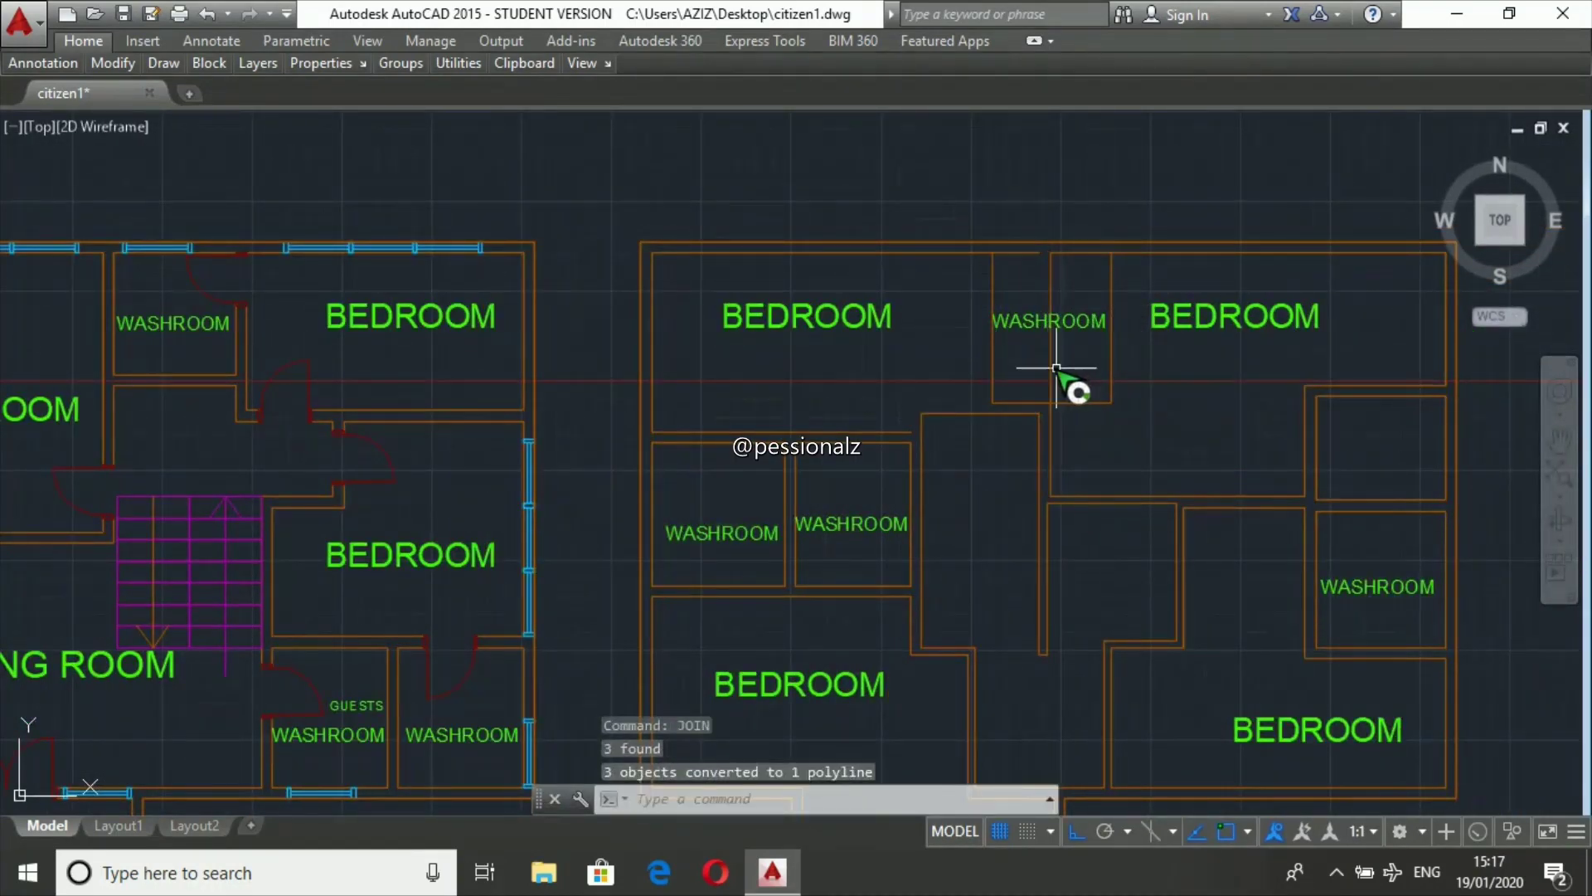
{"action": "type", "text": "off"}
{"action": "key", "text": "Return"}
{"action": "key", "text": "Return"}
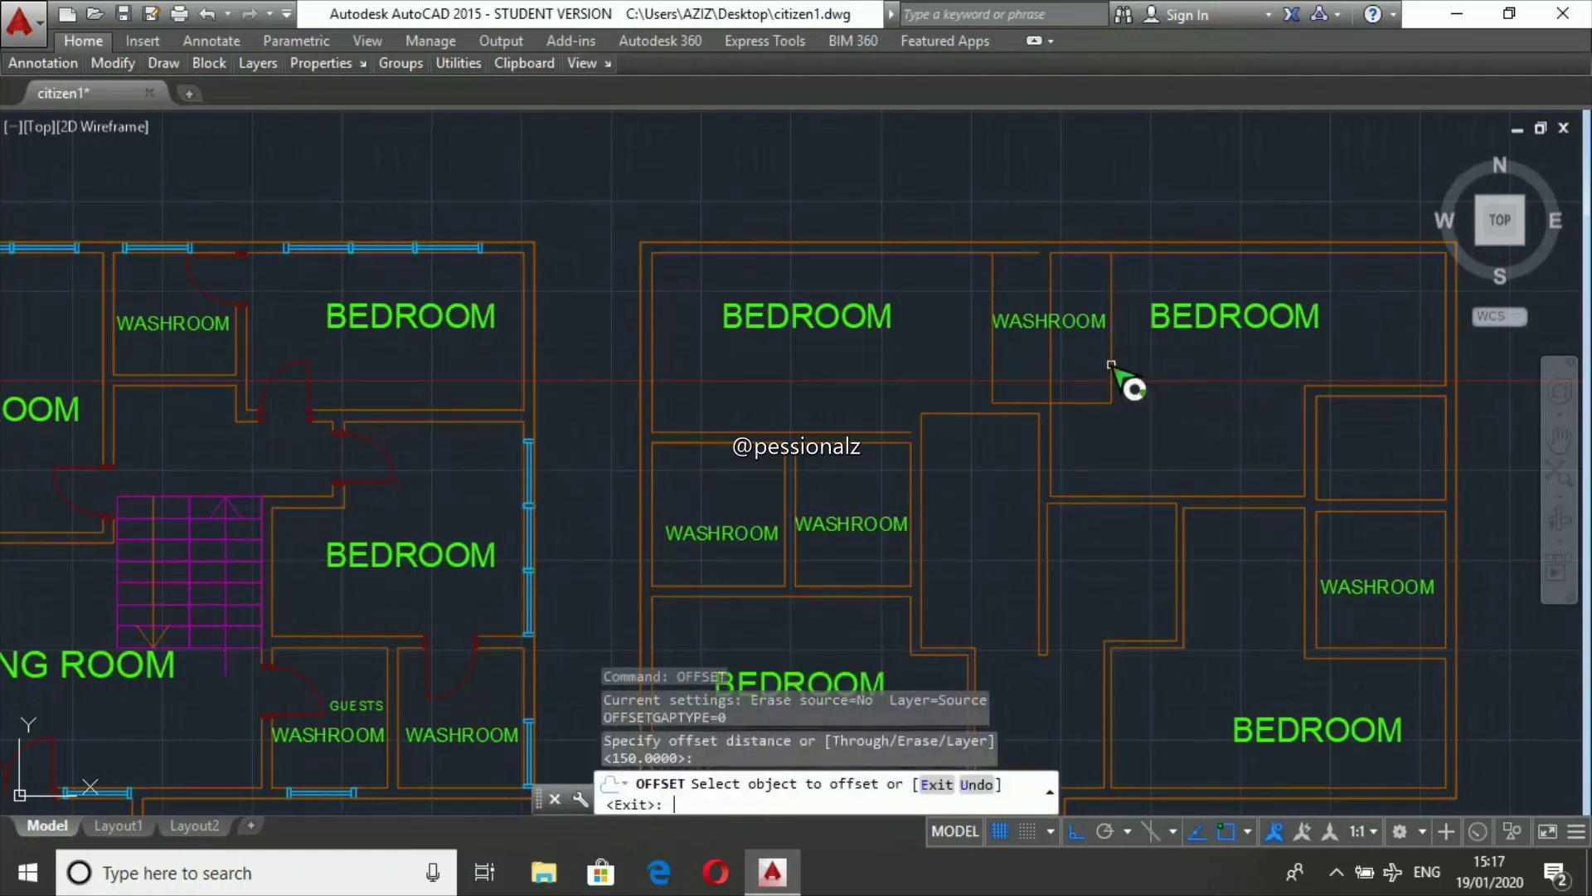
{"action": "left_click", "coordinate": [1112, 356]}
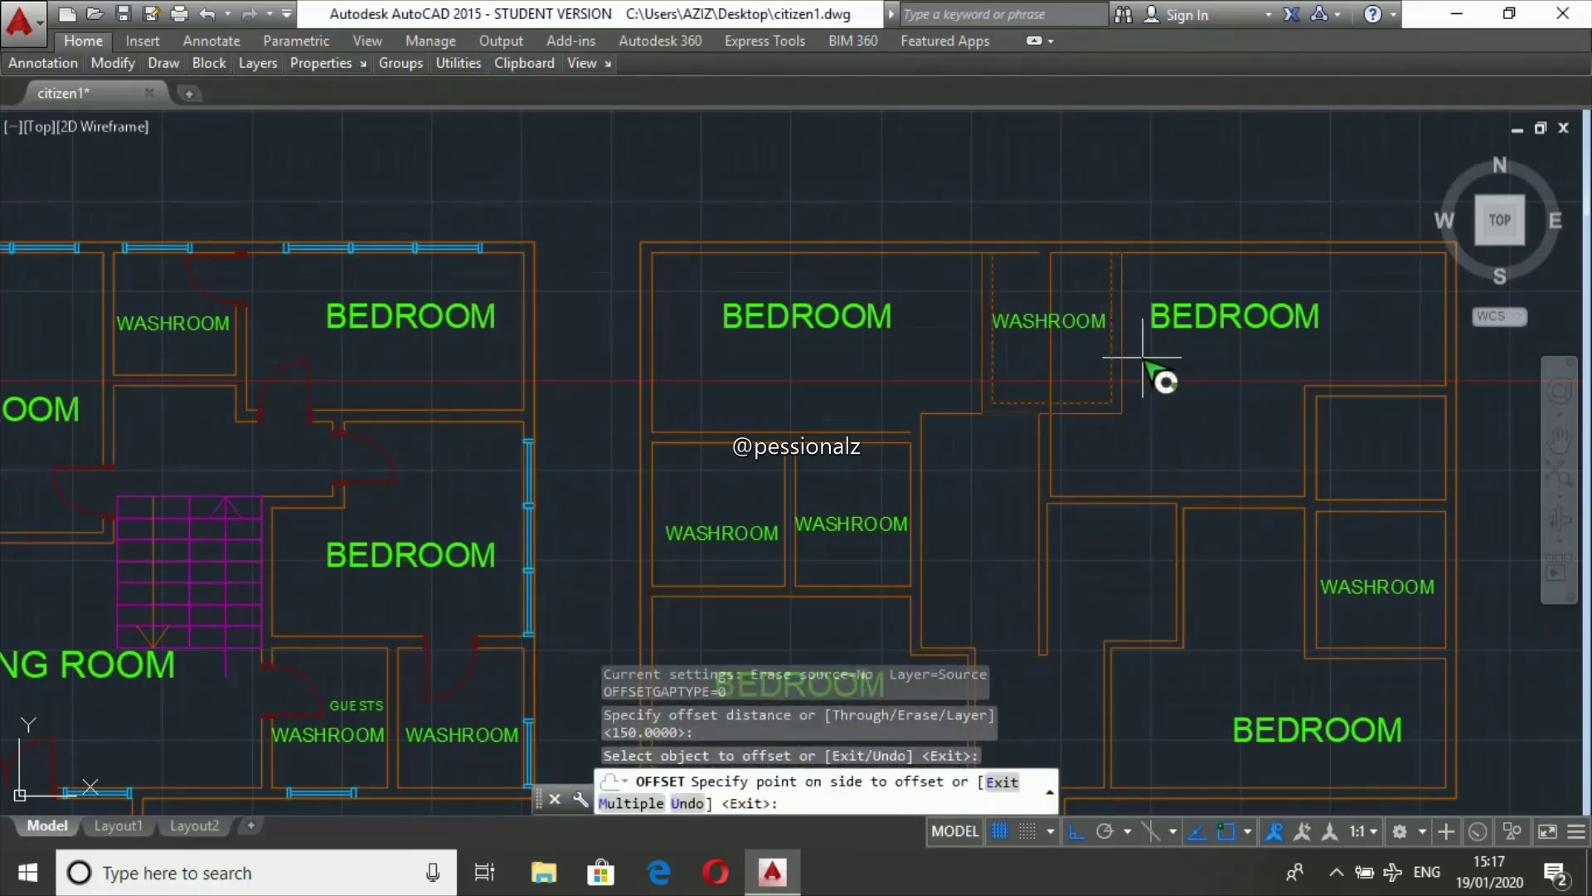
{"action": "key", "text": "Escape"}
- Replace the wall line through the washroom with new wall segments between the corners
{"action": "left_click", "coordinate": [1050, 332]}
{"action": "key", "text": "Delete"}
{"action": "type", "text": "l"}
{"action": "key", "text": "Return"}
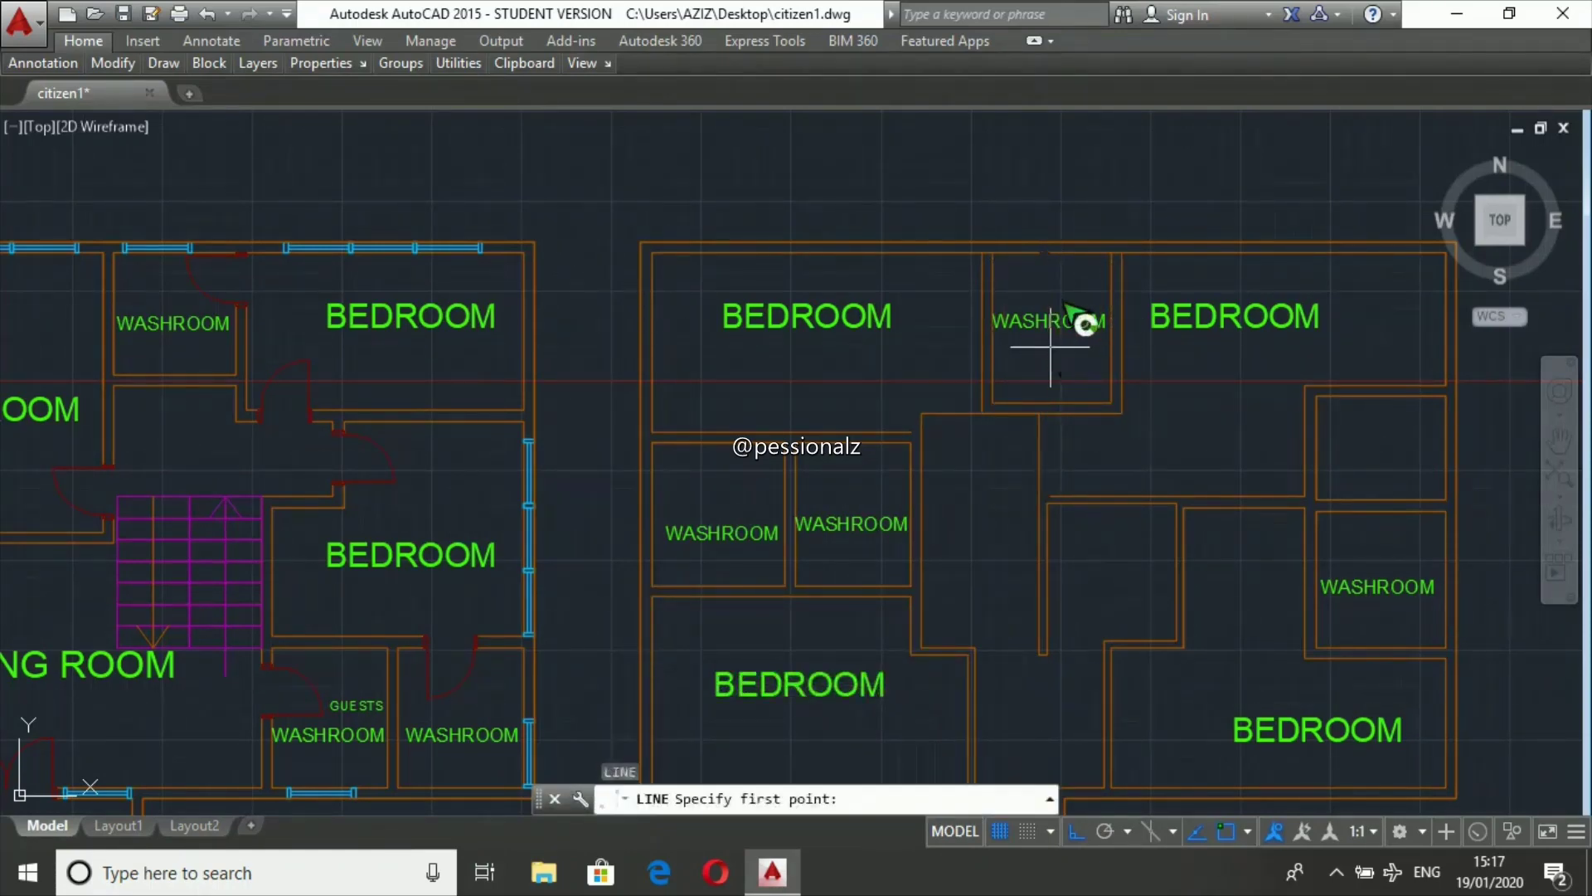
{"action": "left_click", "coordinate": [1049, 253]}
{"action": "scroll", "coordinate": [987, 256], "scroll_direction": "up", "scroll_amount": 5}
{"action": "scroll", "coordinate": [987, 241], "scroll_direction": "down", "scroll_amount": 4}
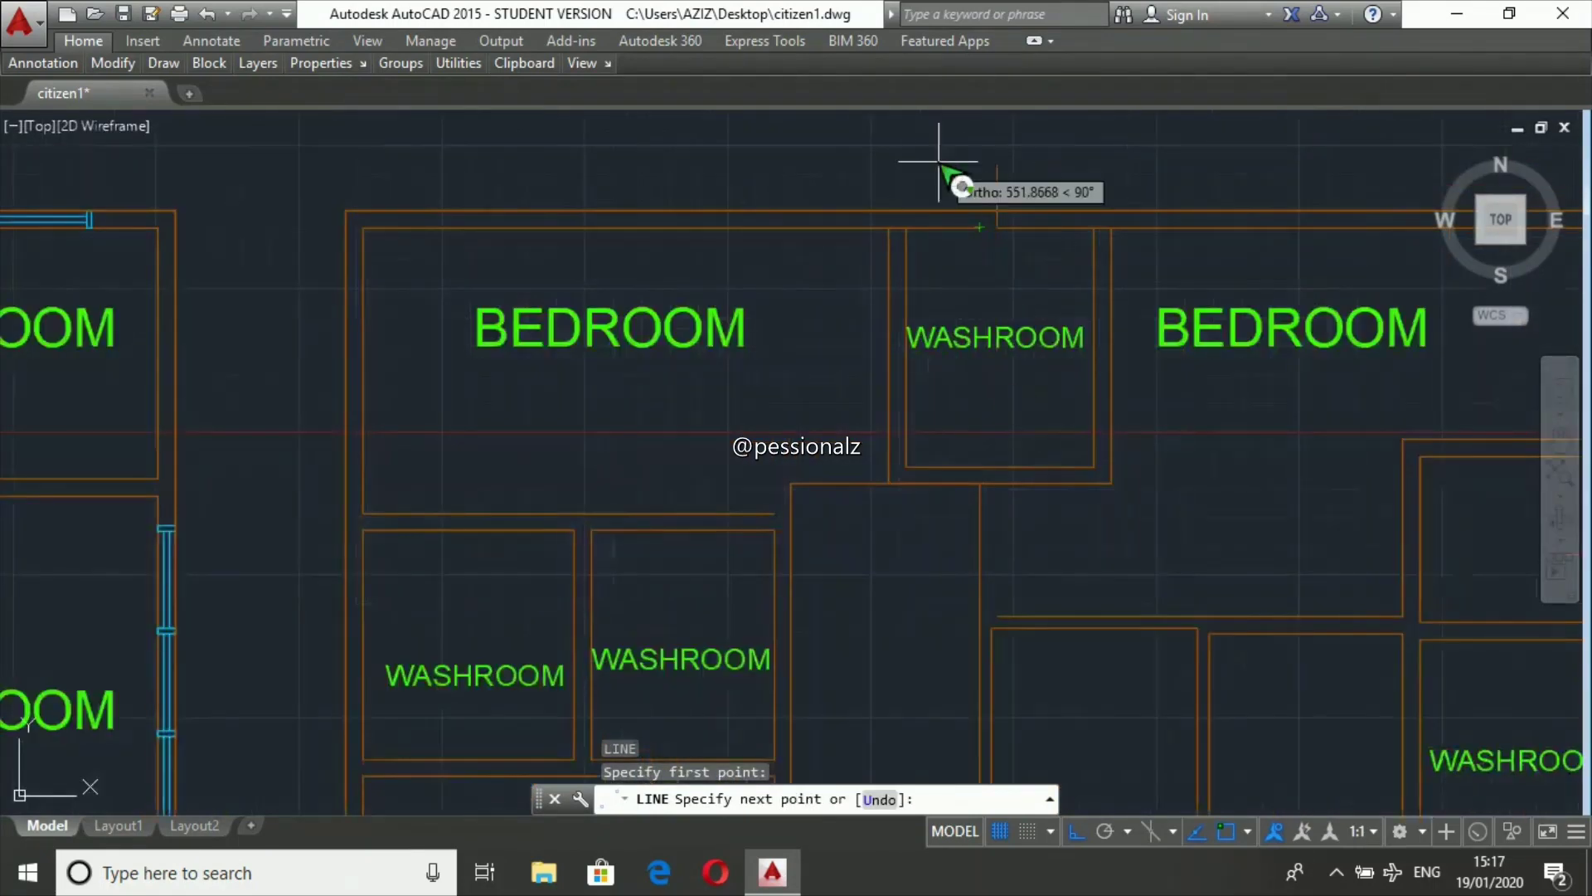
{"action": "left_click", "coordinate": [980, 226]}
{"action": "key", "text": "Return"}
- Trim the extra wall segments at the washroom junctions and top corner
{"action": "key", "text": "Return"}
{"action": "left_click", "coordinate": [775, 513]}
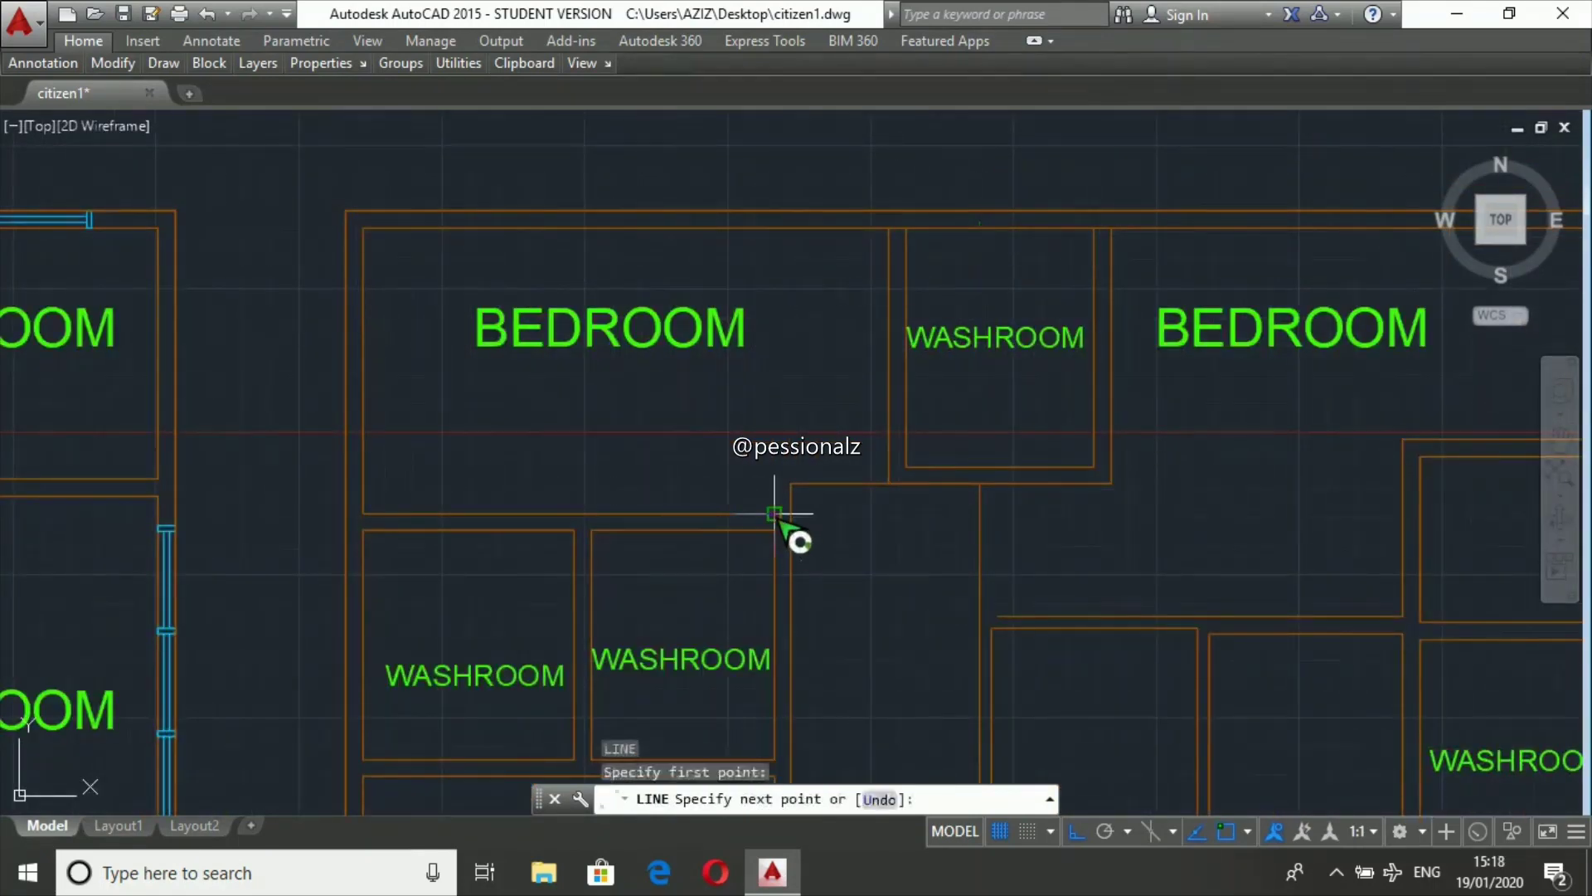
{"action": "left_click", "coordinate": [888, 468]}
{"action": "key", "text": "Escape"}
{"action": "key", "text": "Escape"}
{"action": "key", "text": "Escape"}
{"action": "type", "text": "tr"}
{"action": "key", "text": "Return"}
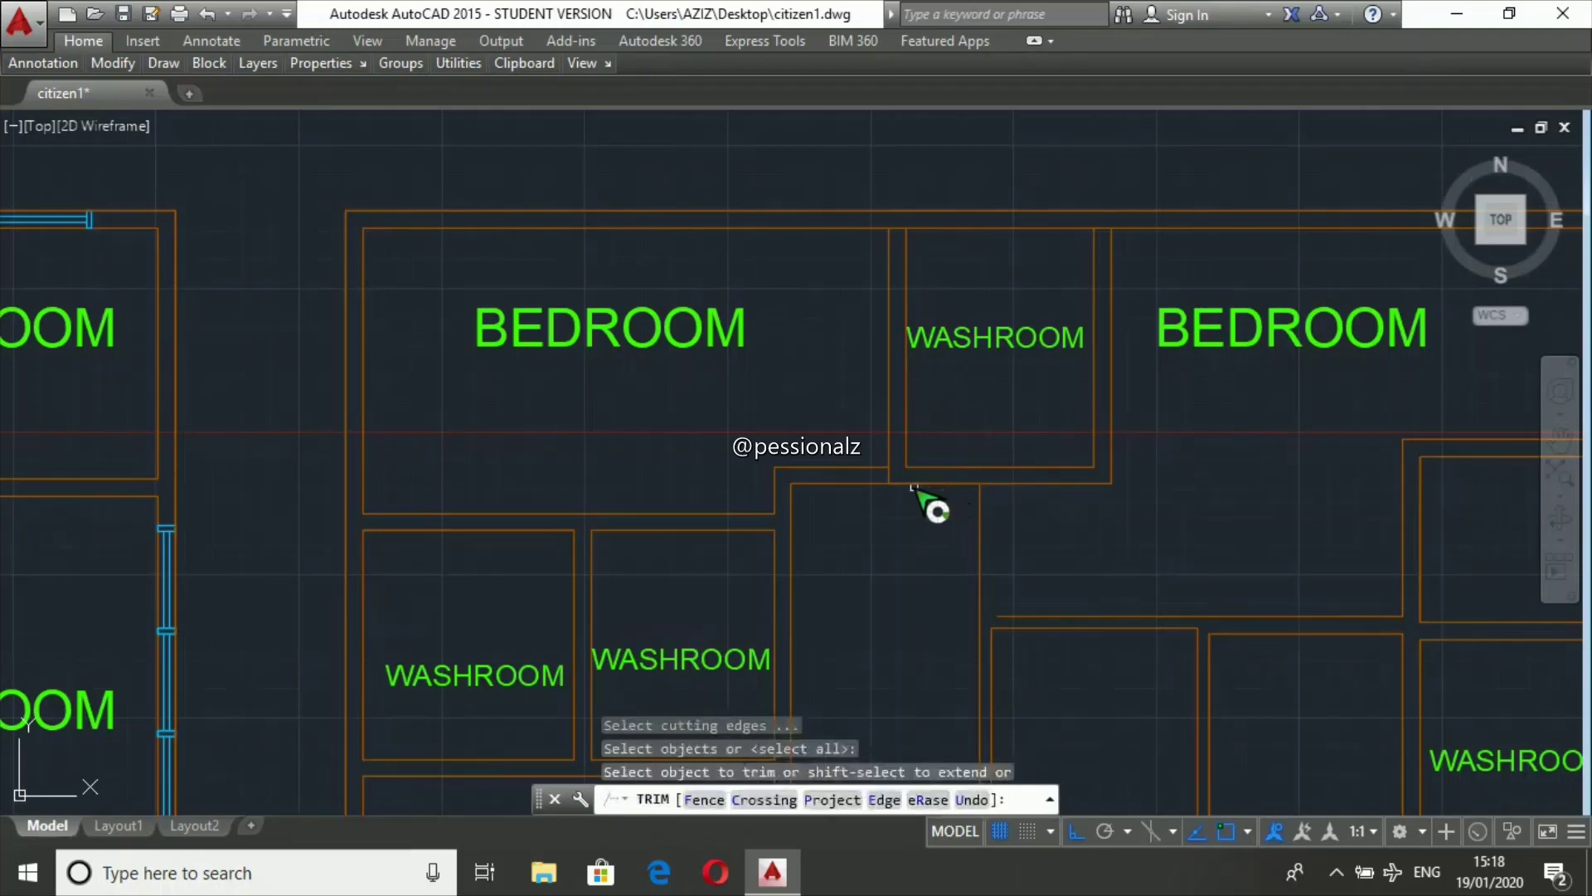
{"action": "left_click", "coordinate": [912, 486]}
{"action": "left_click", "coordinate": [896, 227]}
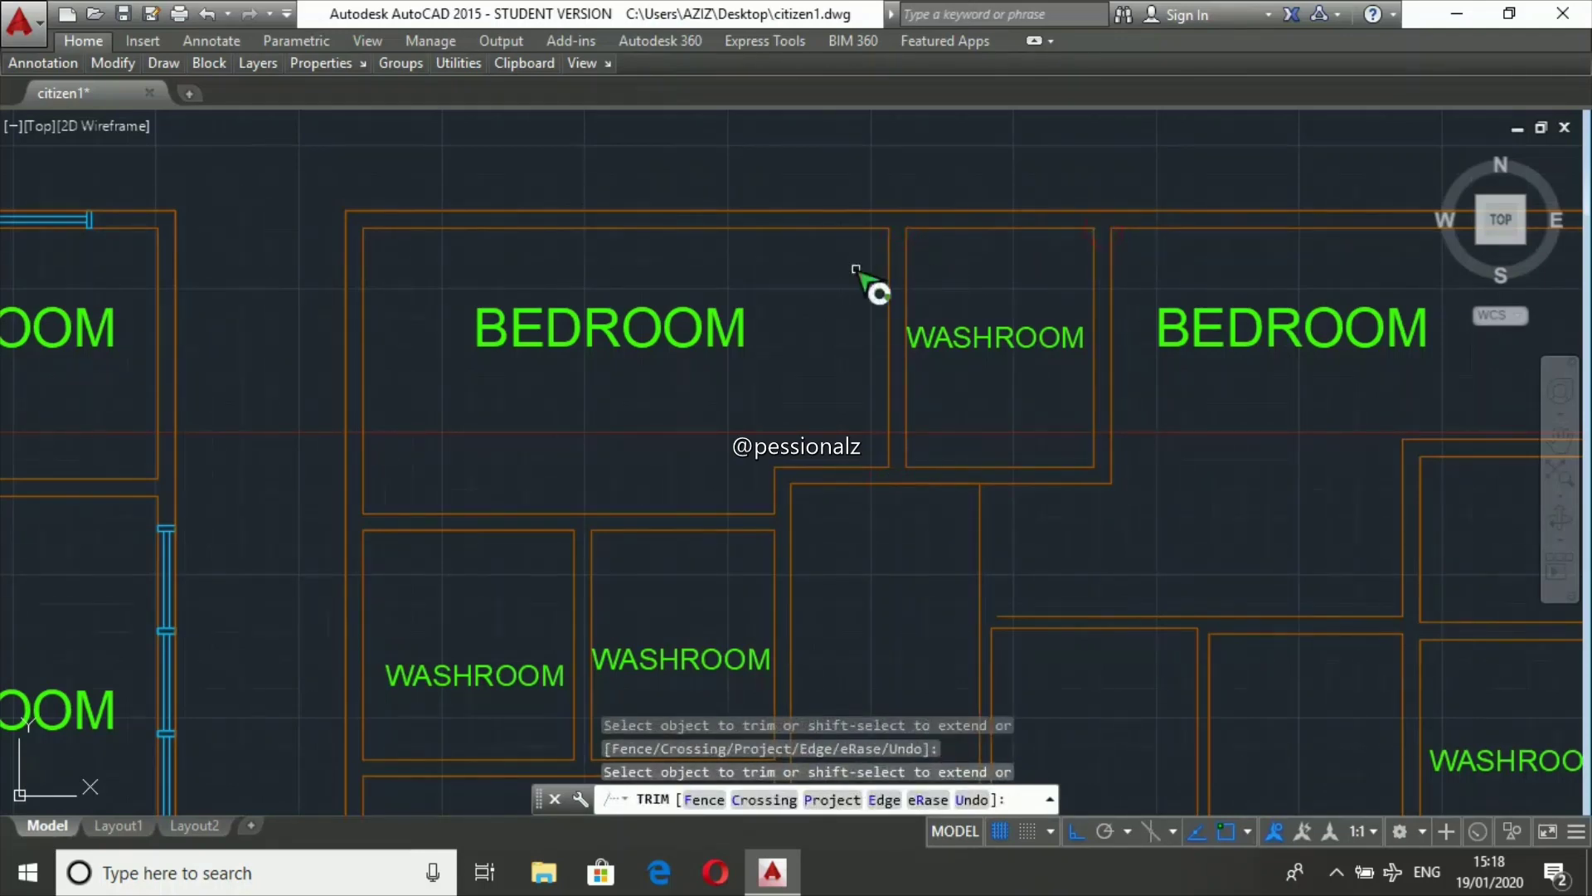
{"action": "scroll", "coordinate": [855, 270], "scroll_direction": "down", "scroll_amount": 4}
{"action": "left_click", "coordinate": [932, 384]}
{"action": "key", "text": "Escape"}
- Draw a partition wall line between opposite wall corners below the washroom
{"action": "type", "text": "l"}
{"action": "key", "text": "Return"}
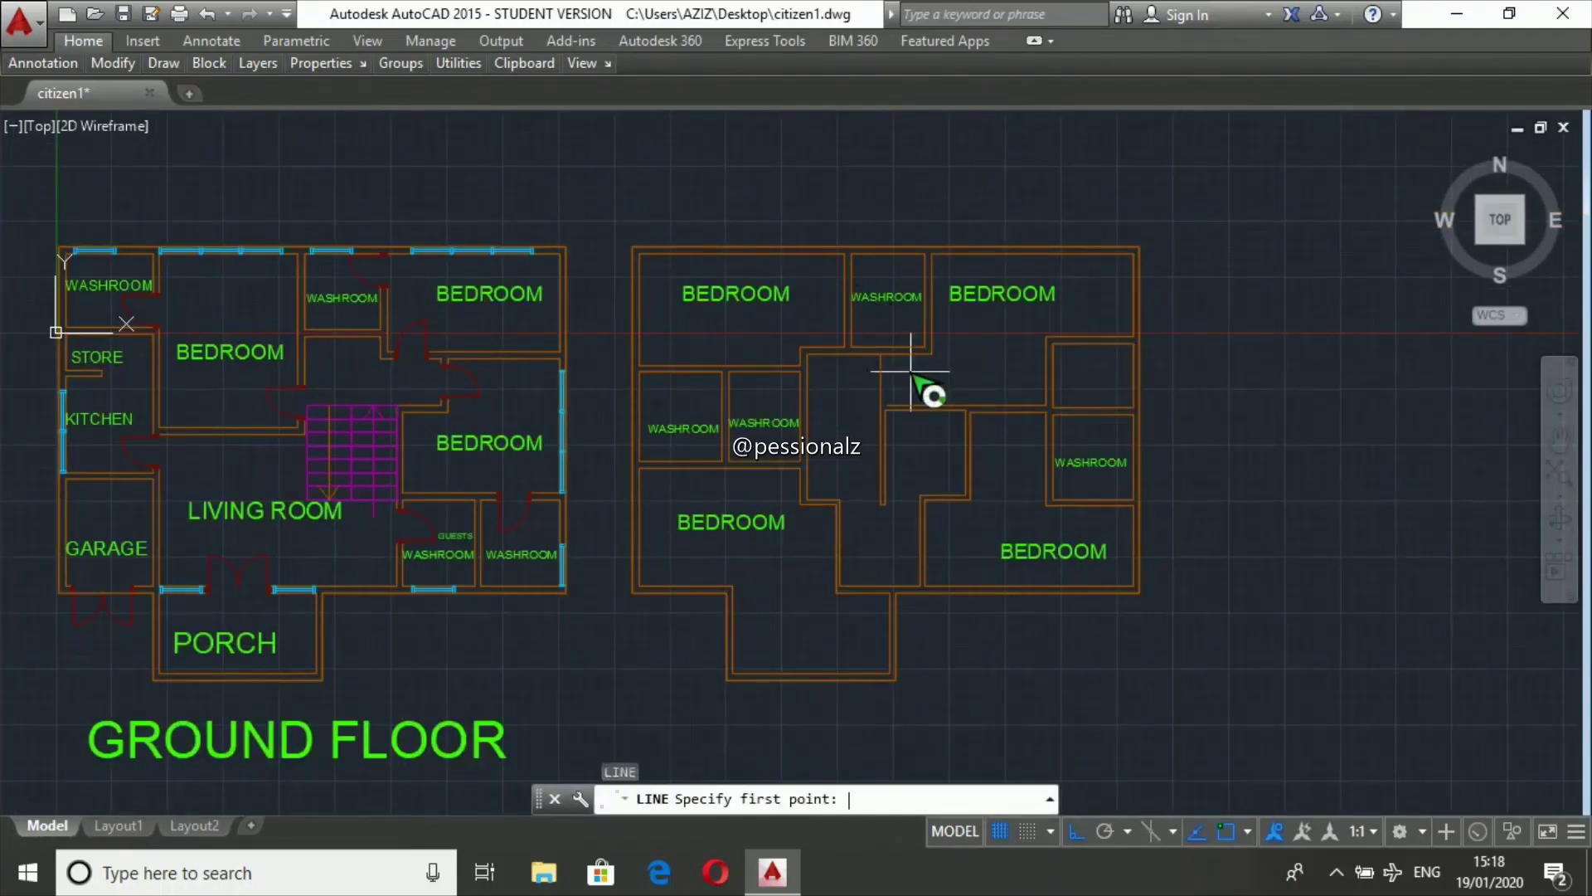
{"action": "scroll", "coordinate": [911, 371], "scroll_direction": "up", "scroll_amount": 4}
{"action": "scroll", "coordinate": [888, 423], "scroll_direction": "up", "scroll_amount": 3}
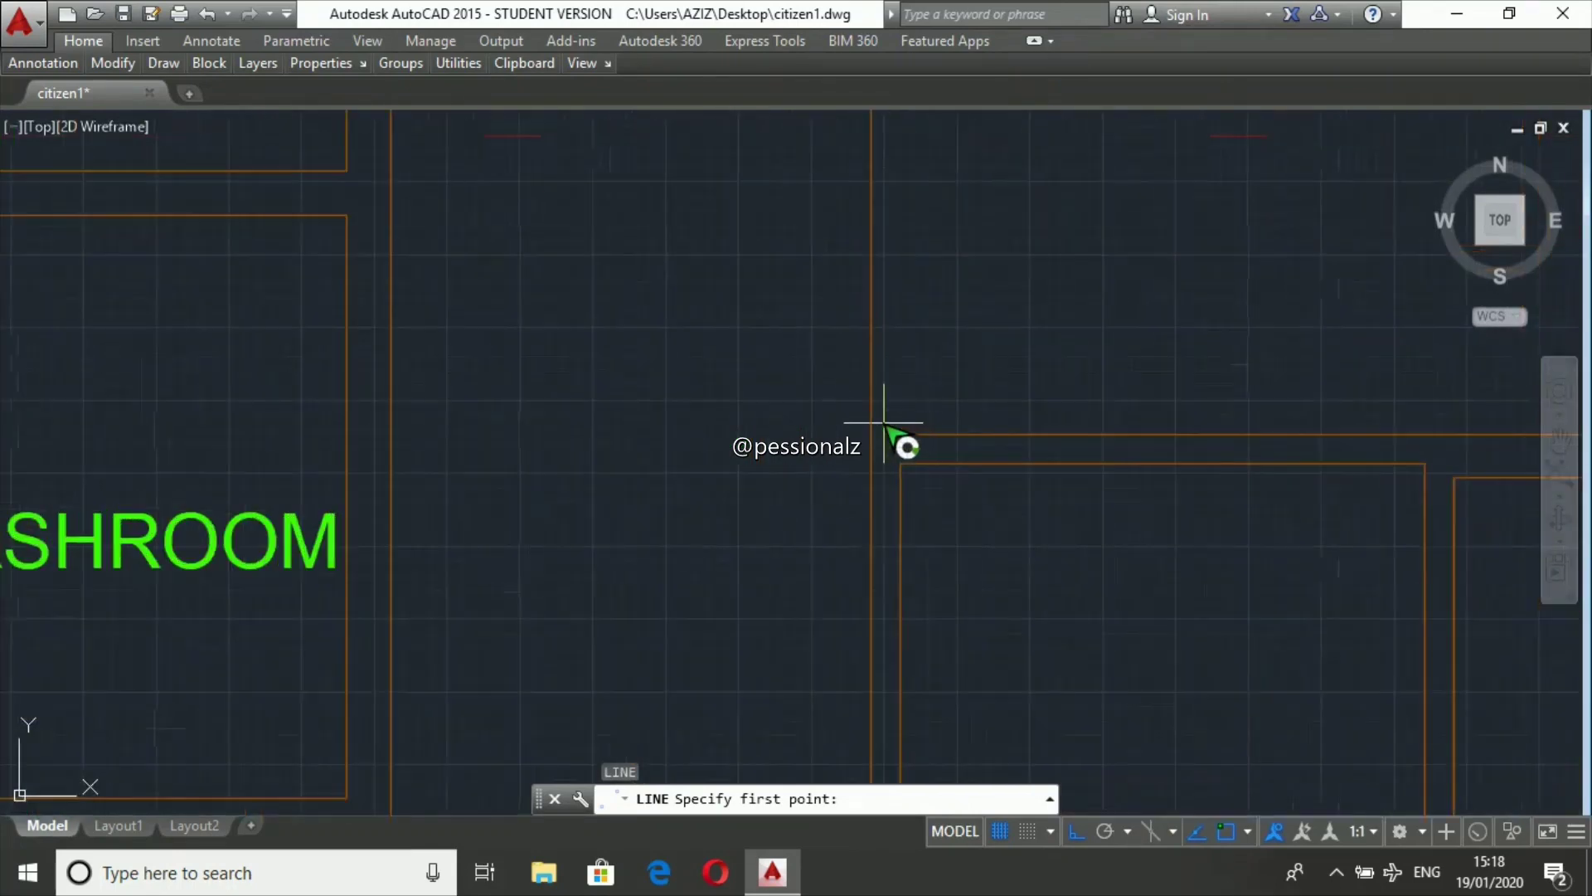
{"action": "left_click", "coordinate": [899, 434]}
{"action": "scroll", "coordinate": [902, 332], "scroll_direction": "down", "scroll_amount": 3}
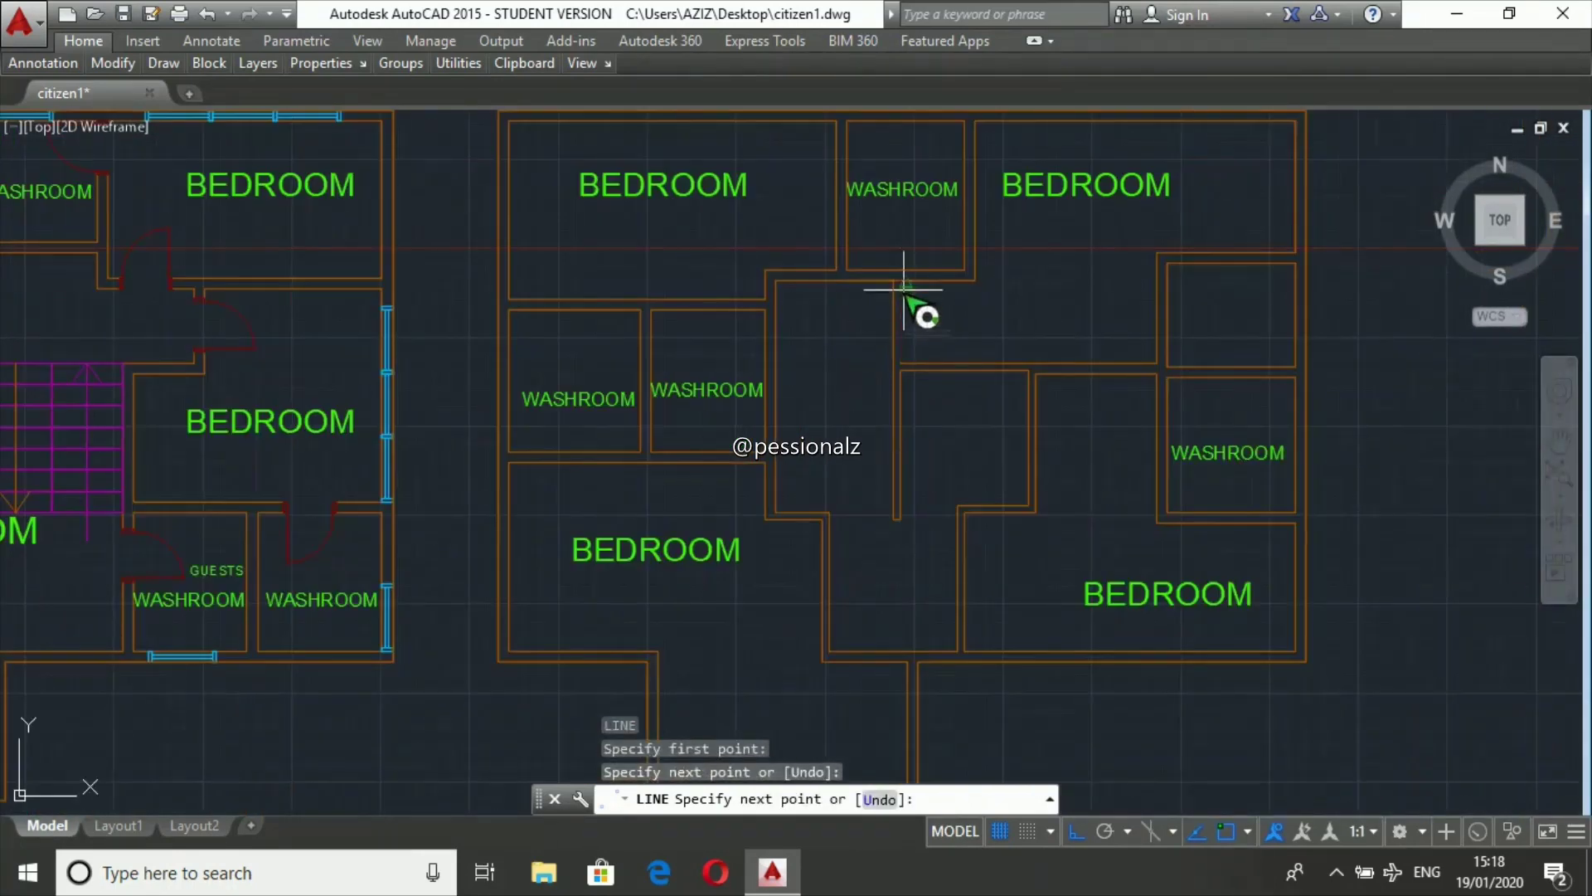
{"action": "scroll", "coordinate": [907, 295], "scroll_direction": "up", "scroll_amount": 3}
{"action": "left_click", "coordinate": [877, 272]}
{"action": "key", "text": "Return"}
- Attempt trimming the overlapping wall ends, then begin another wall line
{"action": "type", "text": "tr"}
{"action": "key", "text": "Return"}
{"action": "key", "text": "Return"}
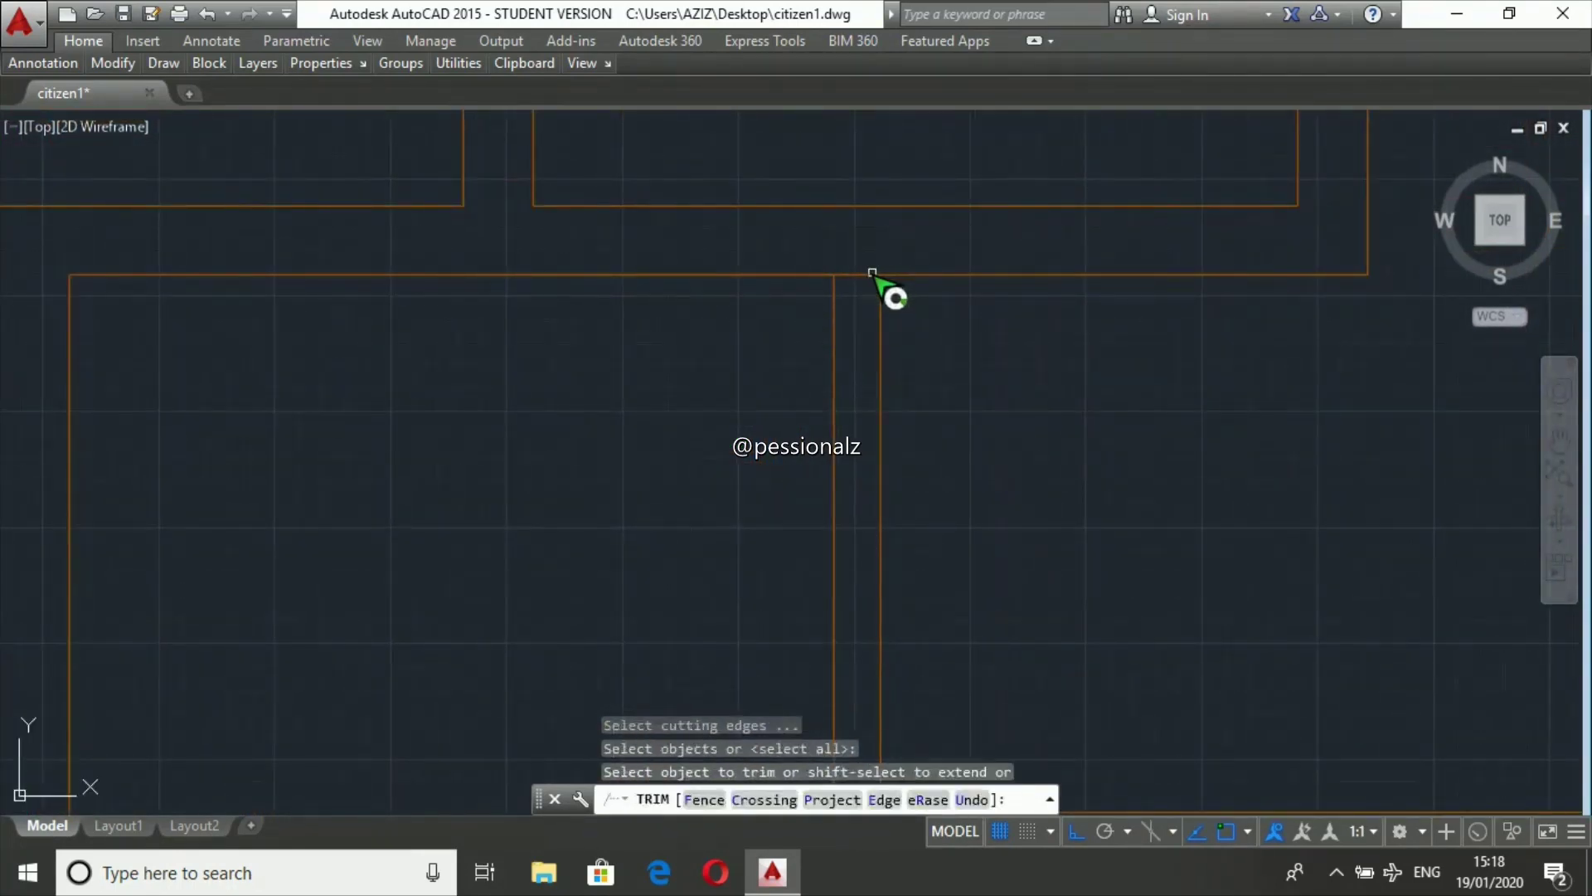
{"action": "key", "text": "Escape"}
{"action": "scroll", "coordinate": [933, 341], "scroll_direction": "down", "scroll_amount": 4}
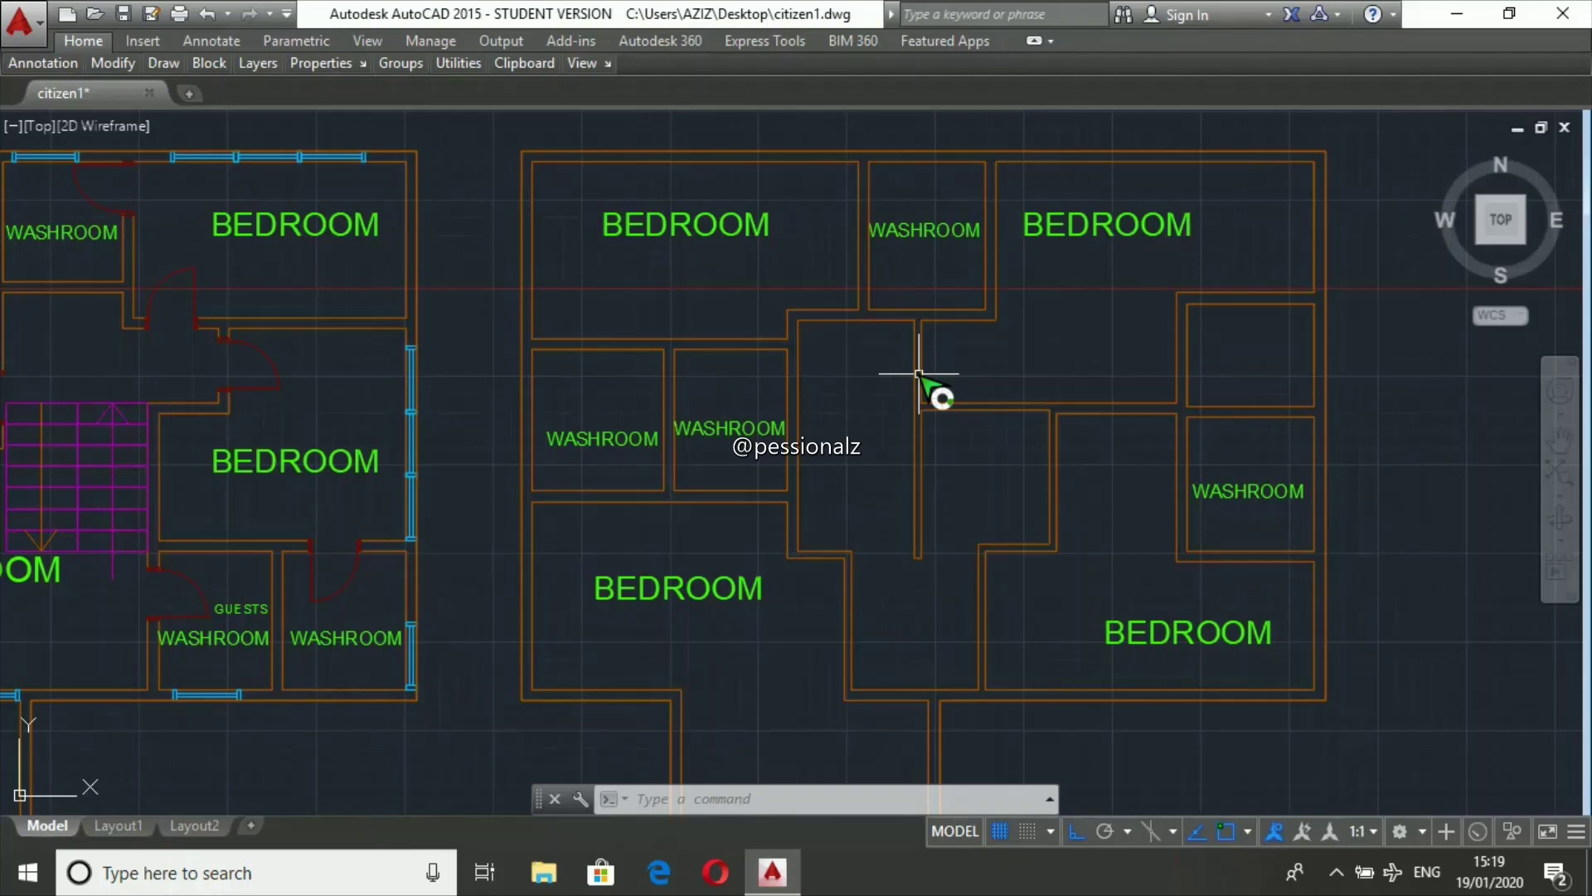
{"action": "type", "text": "l"}
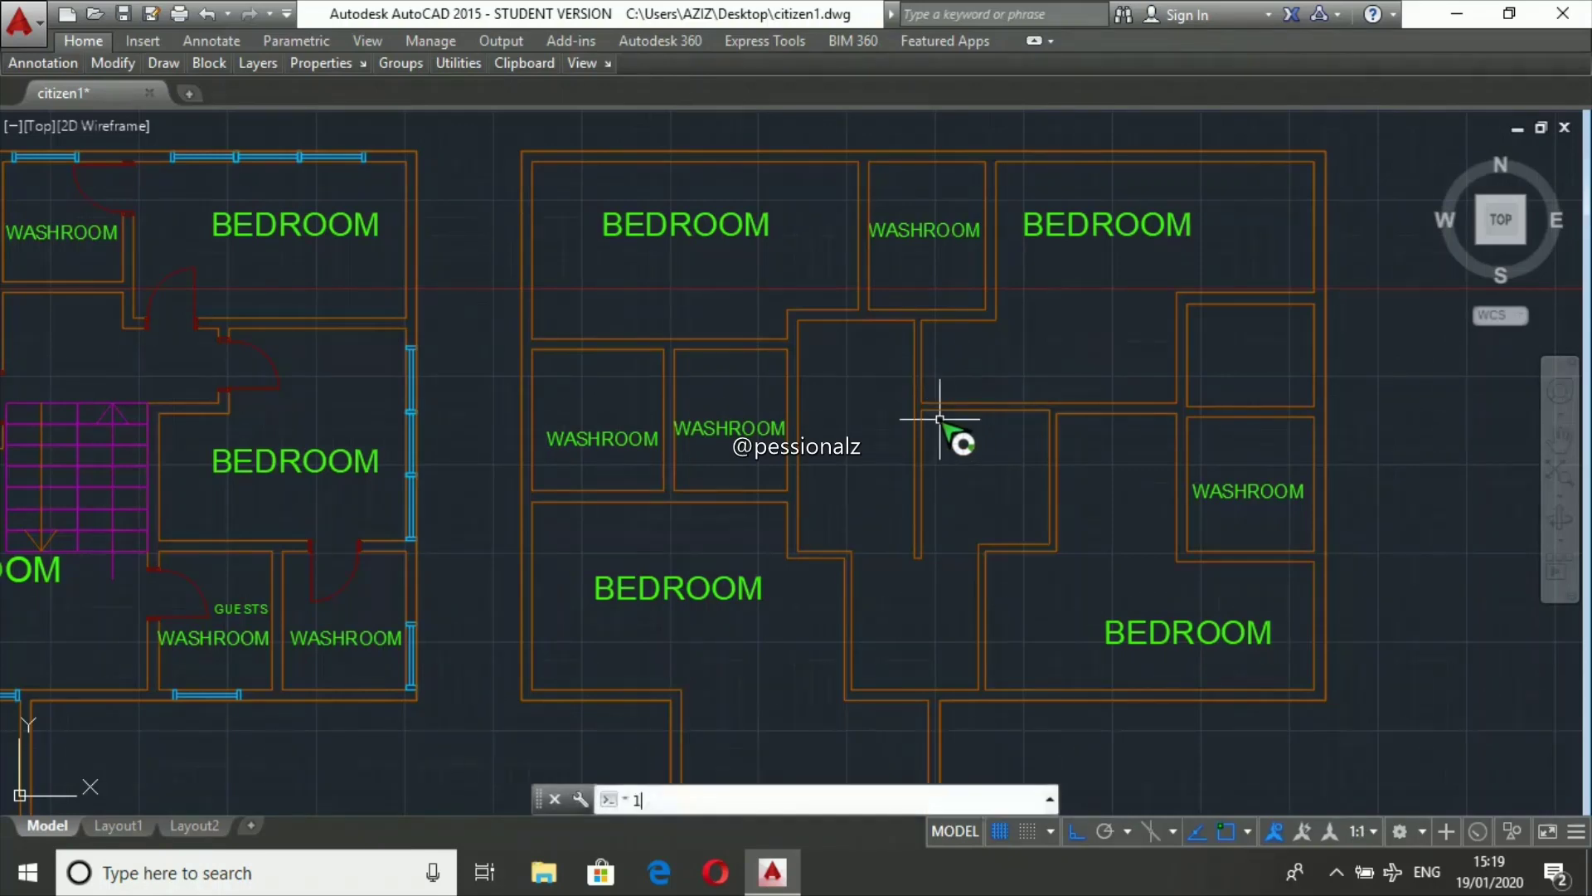
{"action": "key", "text": "Return"}
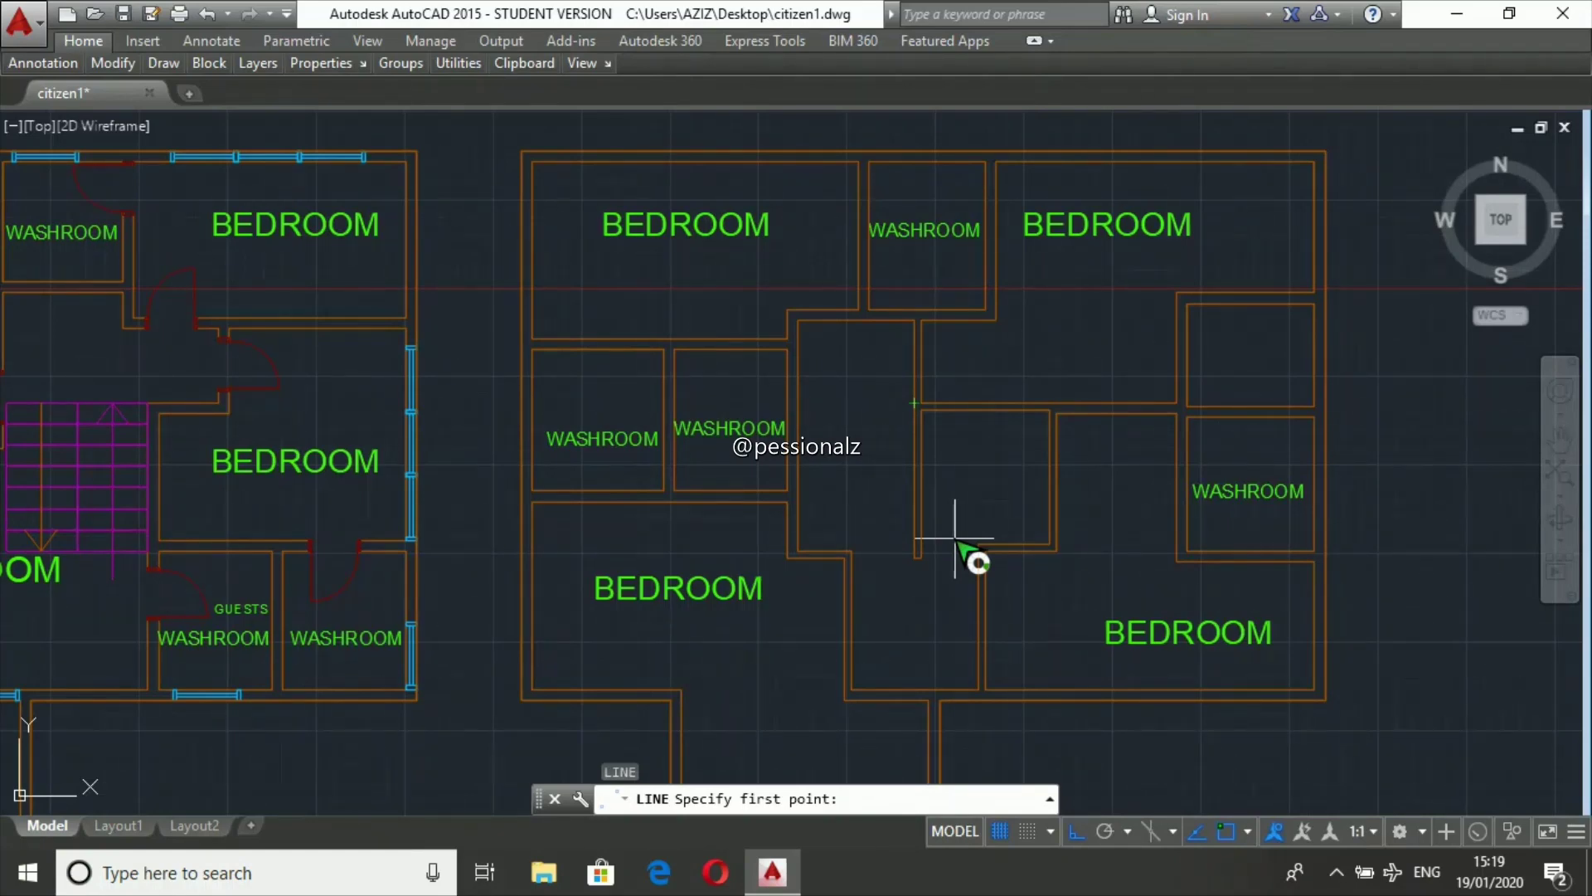
- Draw a polyline wall from the bedroom wall corner 1200 down and across to the wall
{"action": "scroll", "coordinate": [899, 483], "scroll_direction": "down", "scroll_amount": 5}
{"action": "scroll", "coordinate": [877, 534], "scroll_direction": "up", "scroll_amount": 6}
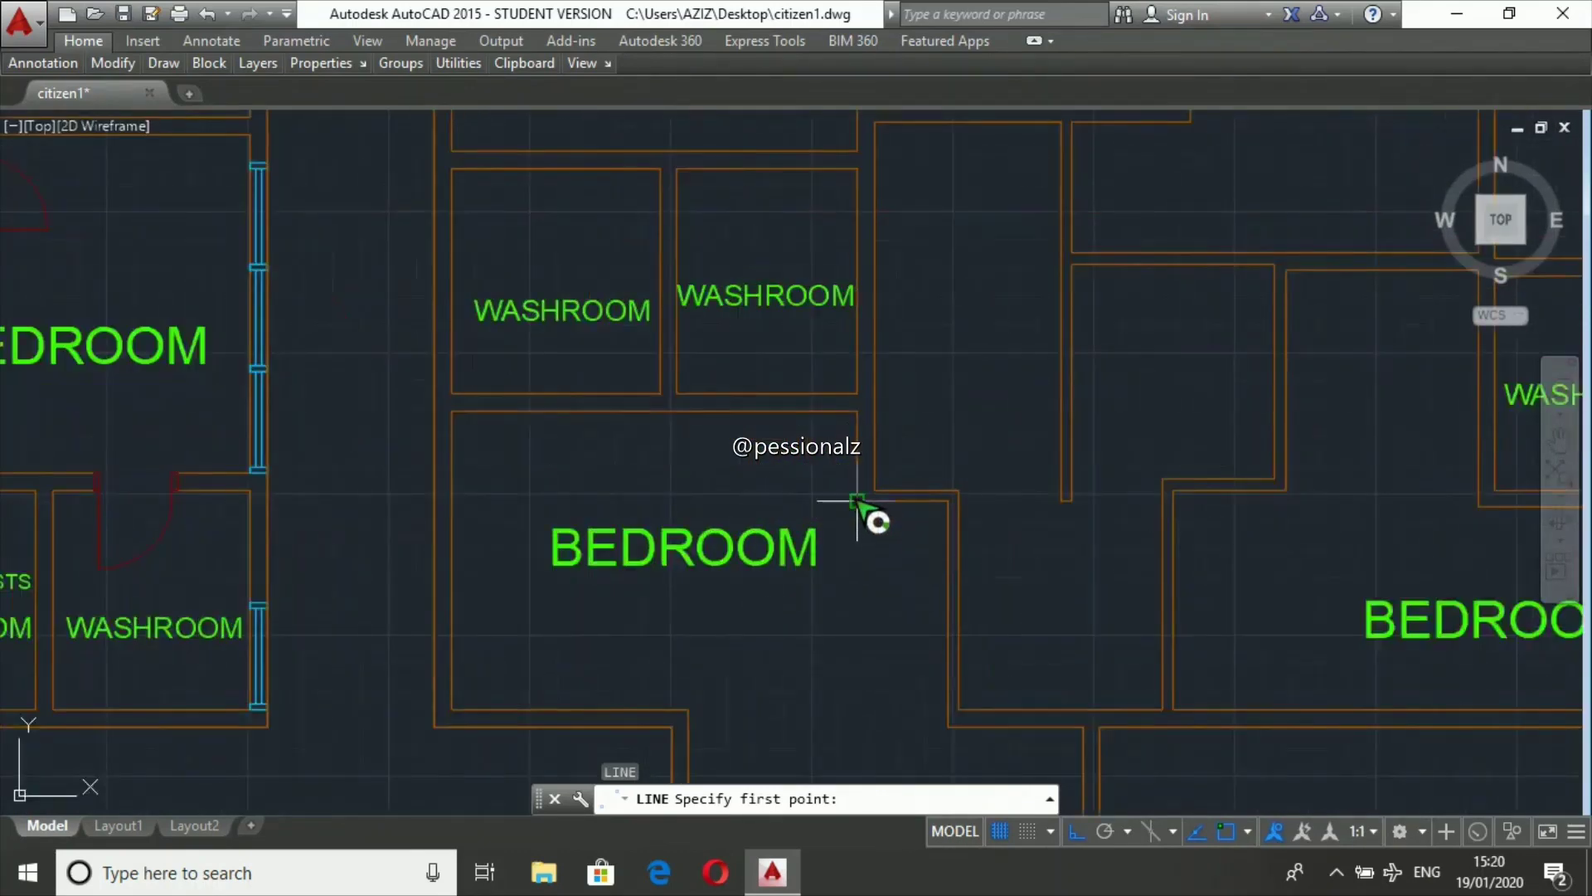
{"action": "left_click", "coordinate": [857, 496]}
{"action": "key", "text": "Escape"}
{"action": "type", "text": "pl"}
{"action": "key", "text": "Return"}
{"action": "key", "text": "Return"}
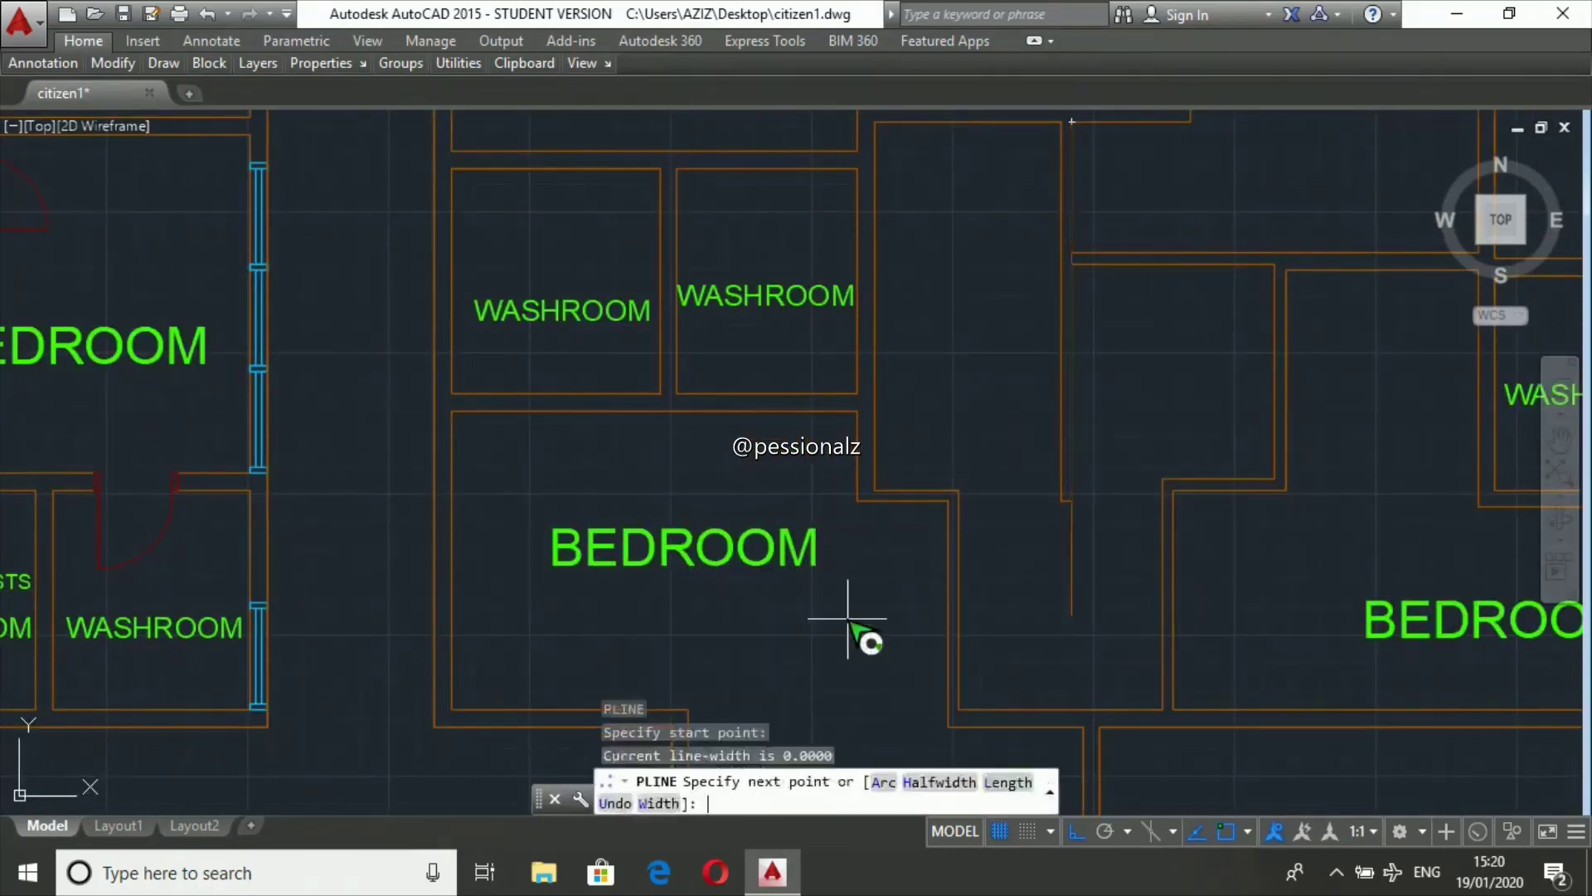
{"action": "key", "text": "Escape"}
{"action": "type", "text": "pl"}
{"action": "key", "text": "Return"}
{"action": "left_click", "coordinate": [858, 501]}
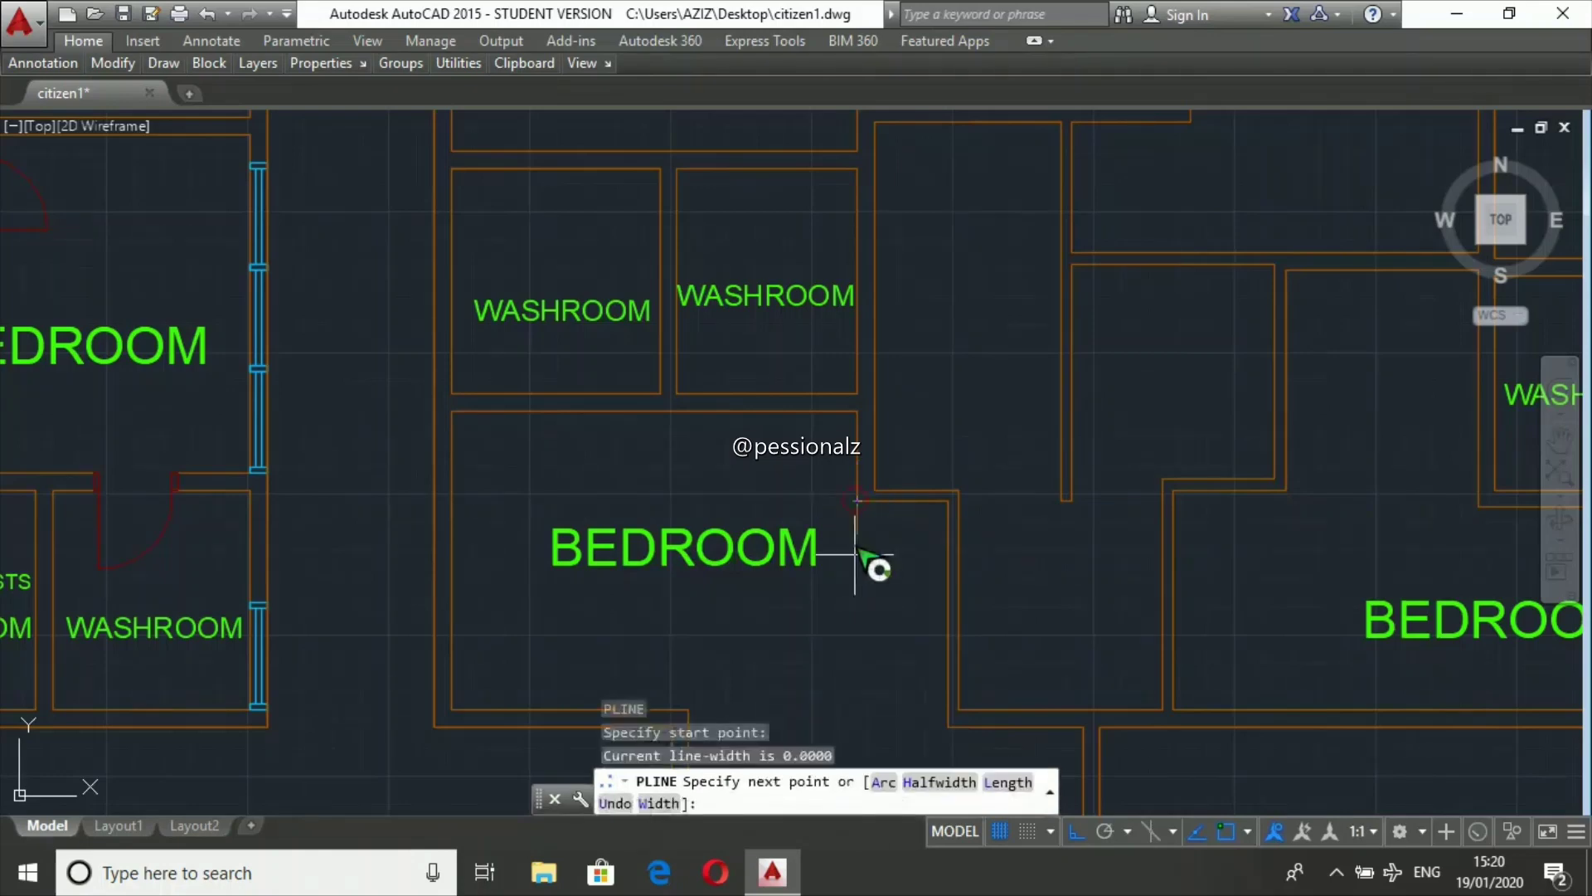
{"action": "type", "text": "1200"}
{"action": "key", "text": "Return"}
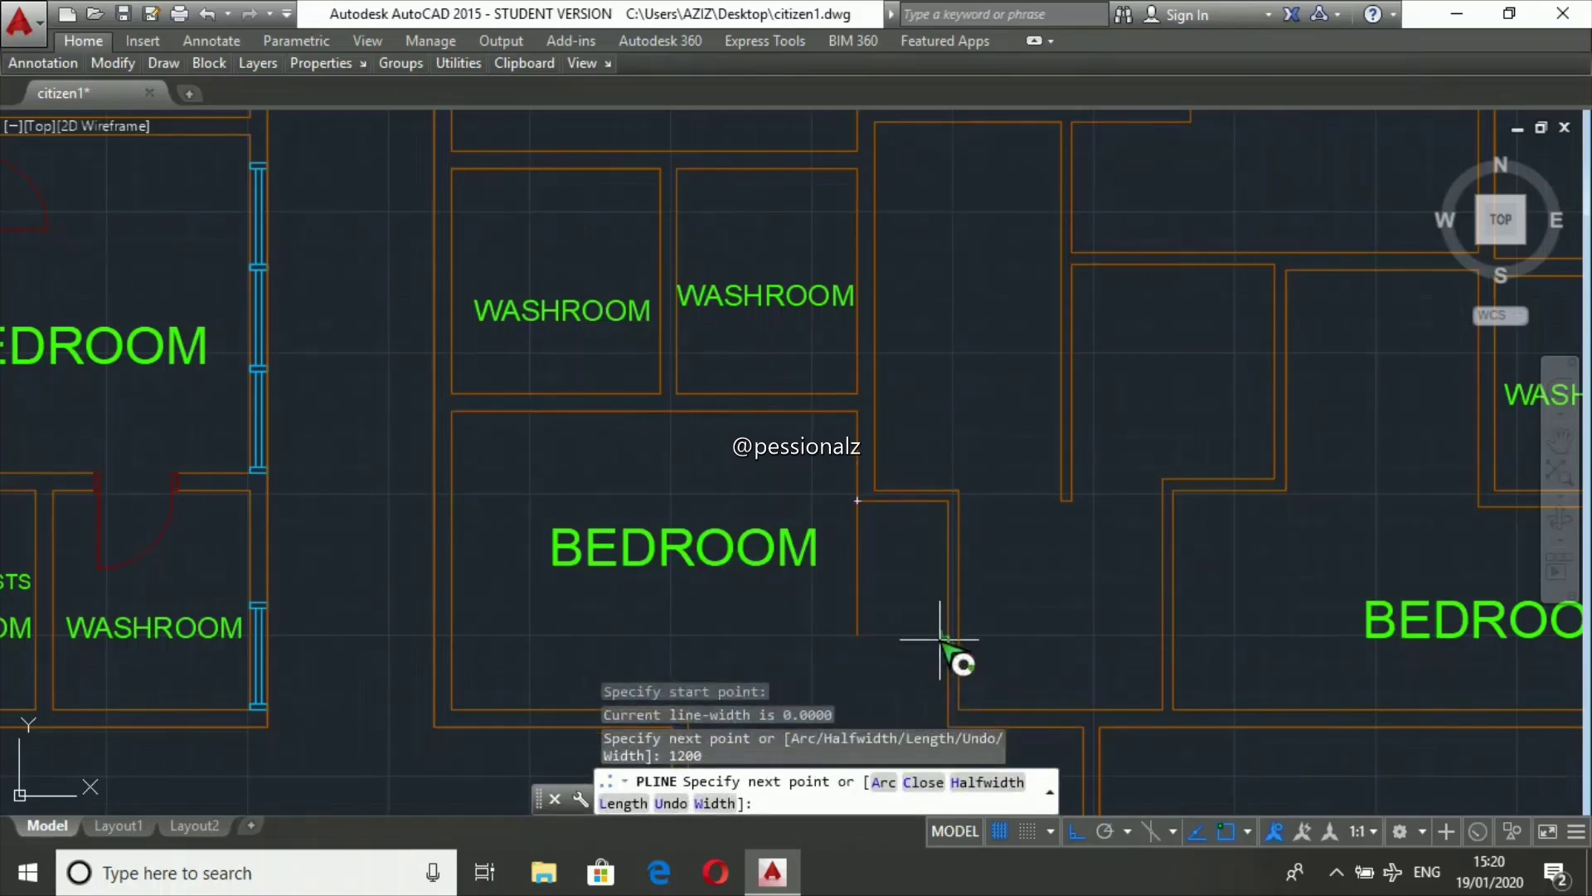
{"action": "left_click", "coordinate": [948, 635]}
{"action": "key", "text": "Return"}
- Offset the new polyline wall 150 inward
{"action": "type", "text": "o"}
{"action": "key", "text": "Return"}
- Trim the short overlapping wall piece and select a leftover wall segment
{"action": "key", "text": "Return"}
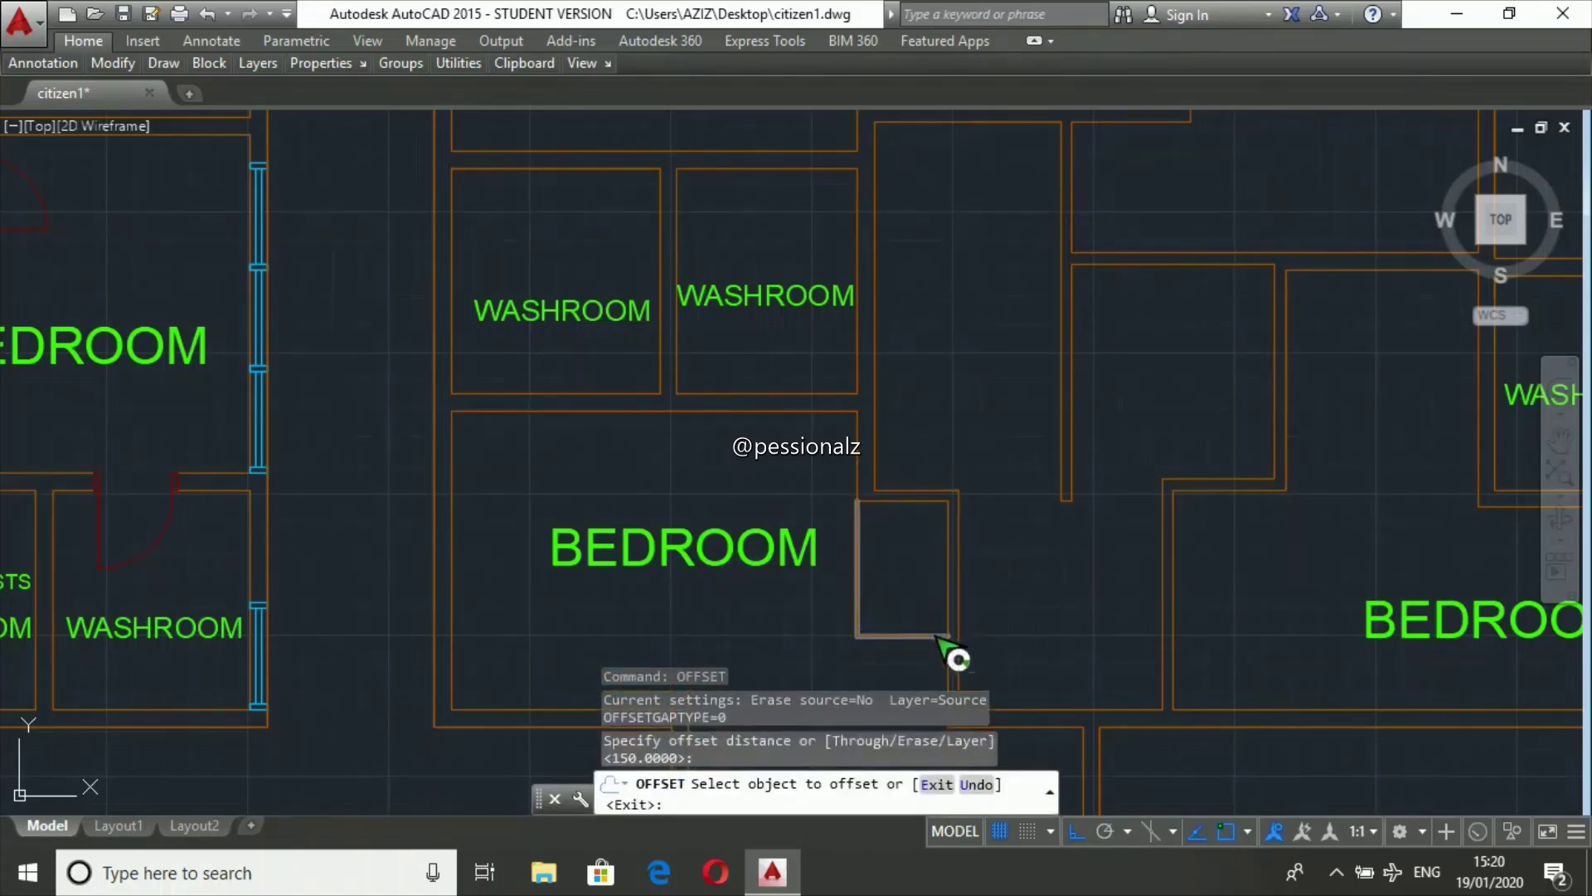
{"action": "left_click", "coordinate": [929, 636]}
{"action": "key", "text": "Escape"}
{"action": "key", "text": "Escape"}
{"action": "key", "text": "Escape"}
{"action": "type", "text": "tr"}
{"action": "key", "text": "Return"}
{"action": "key", "text": "Return"}
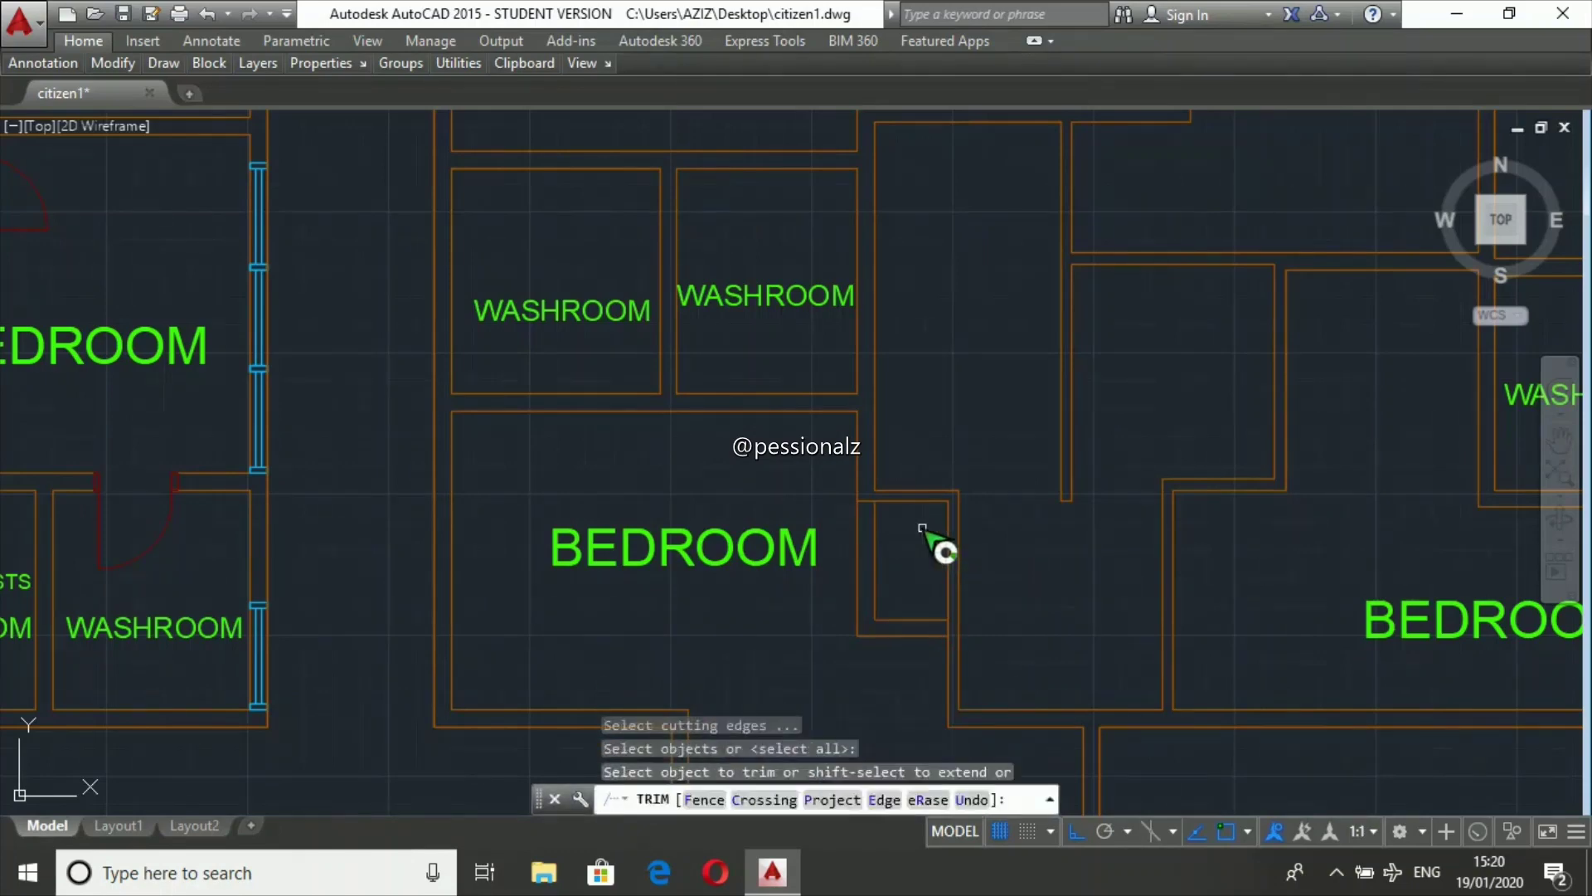
{"action": "left_click", "coordinate": [937, 502]}
{"action": "key", "text": "Escape"}
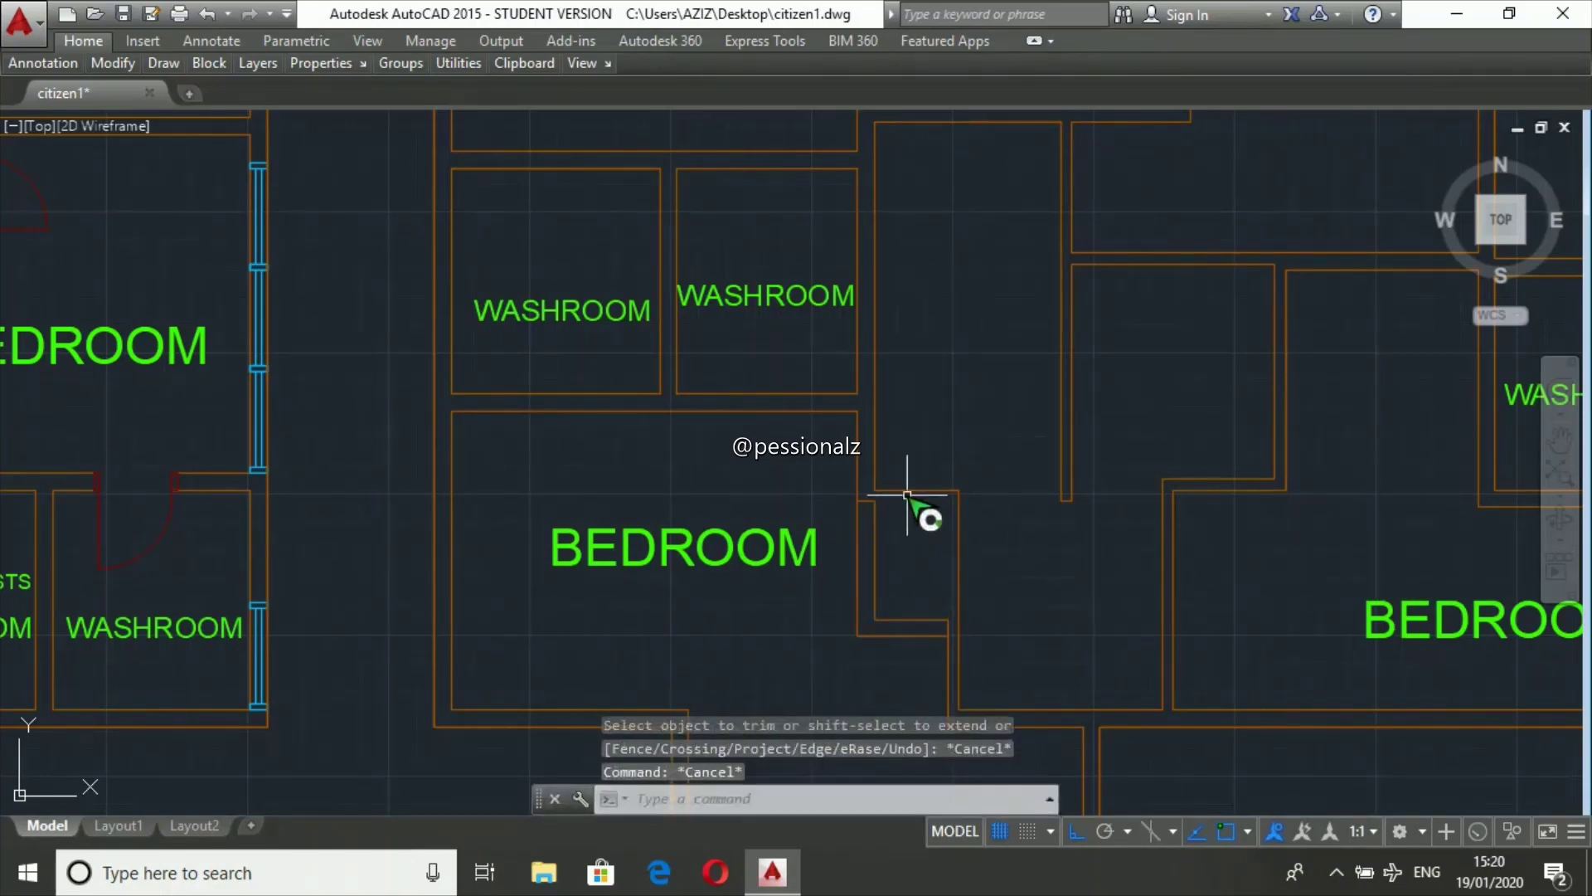
{"action": "scroll", "coordinate": [921, 519], "scroll_direction": "down", "scroll_amount": 5}
{"action": "left_click", "coordinate": [944, 420]}
- Erase the stray wall segments near the corridor
{"action": "key", "text": "Delete"}
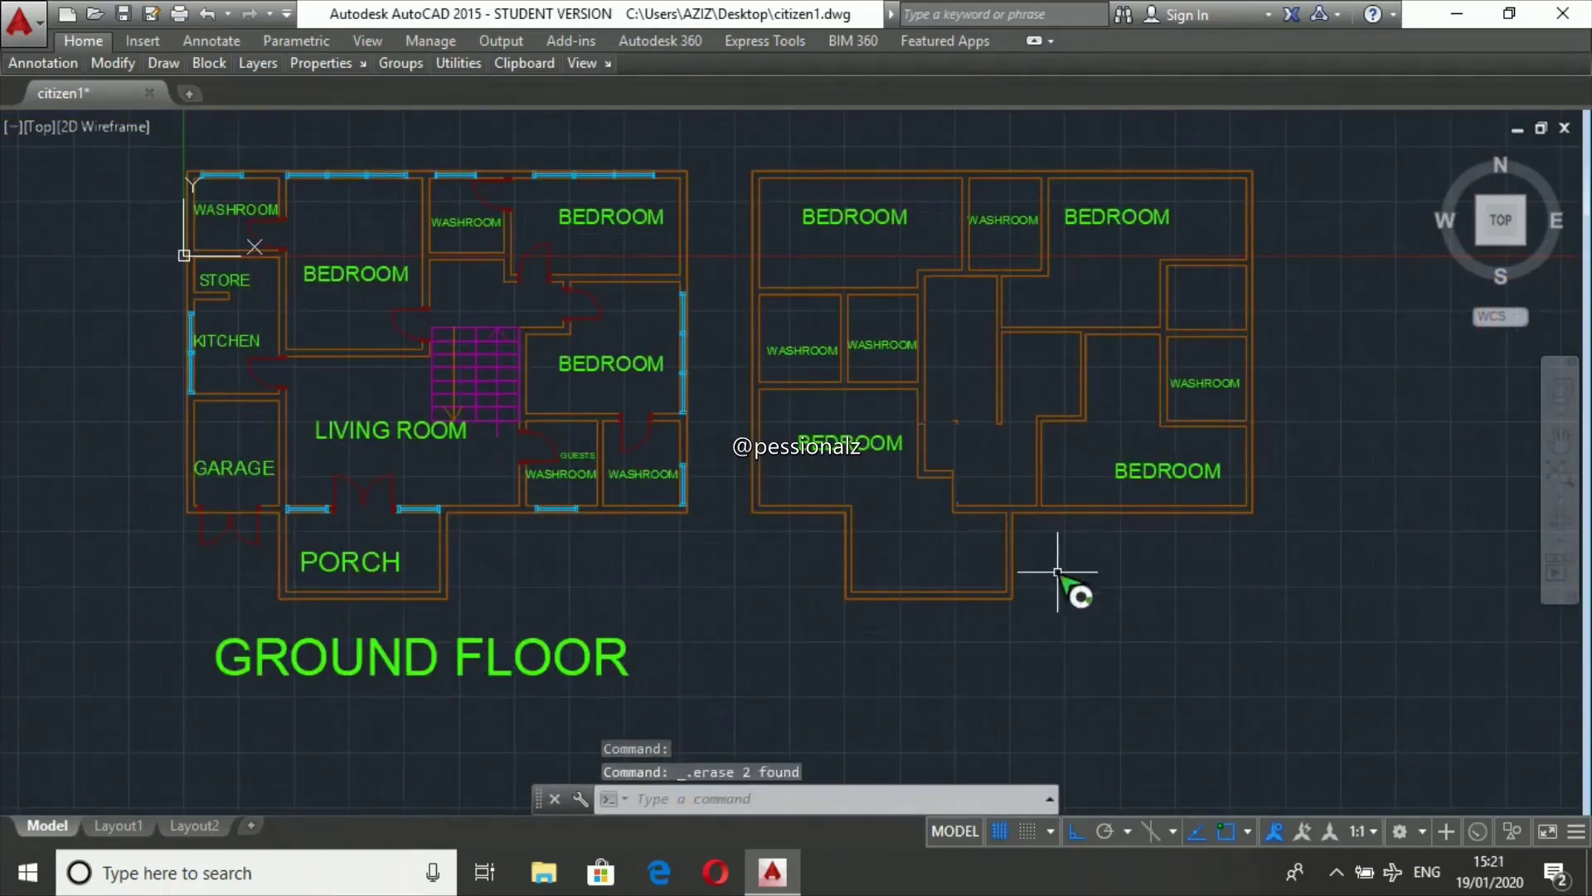
{"action": "left_click", "coordinate": [952, 418]}
{"action": "left_click", "coordinate": [967, 370]}
{"action": "left_click", "coordinate": [953, 433]}
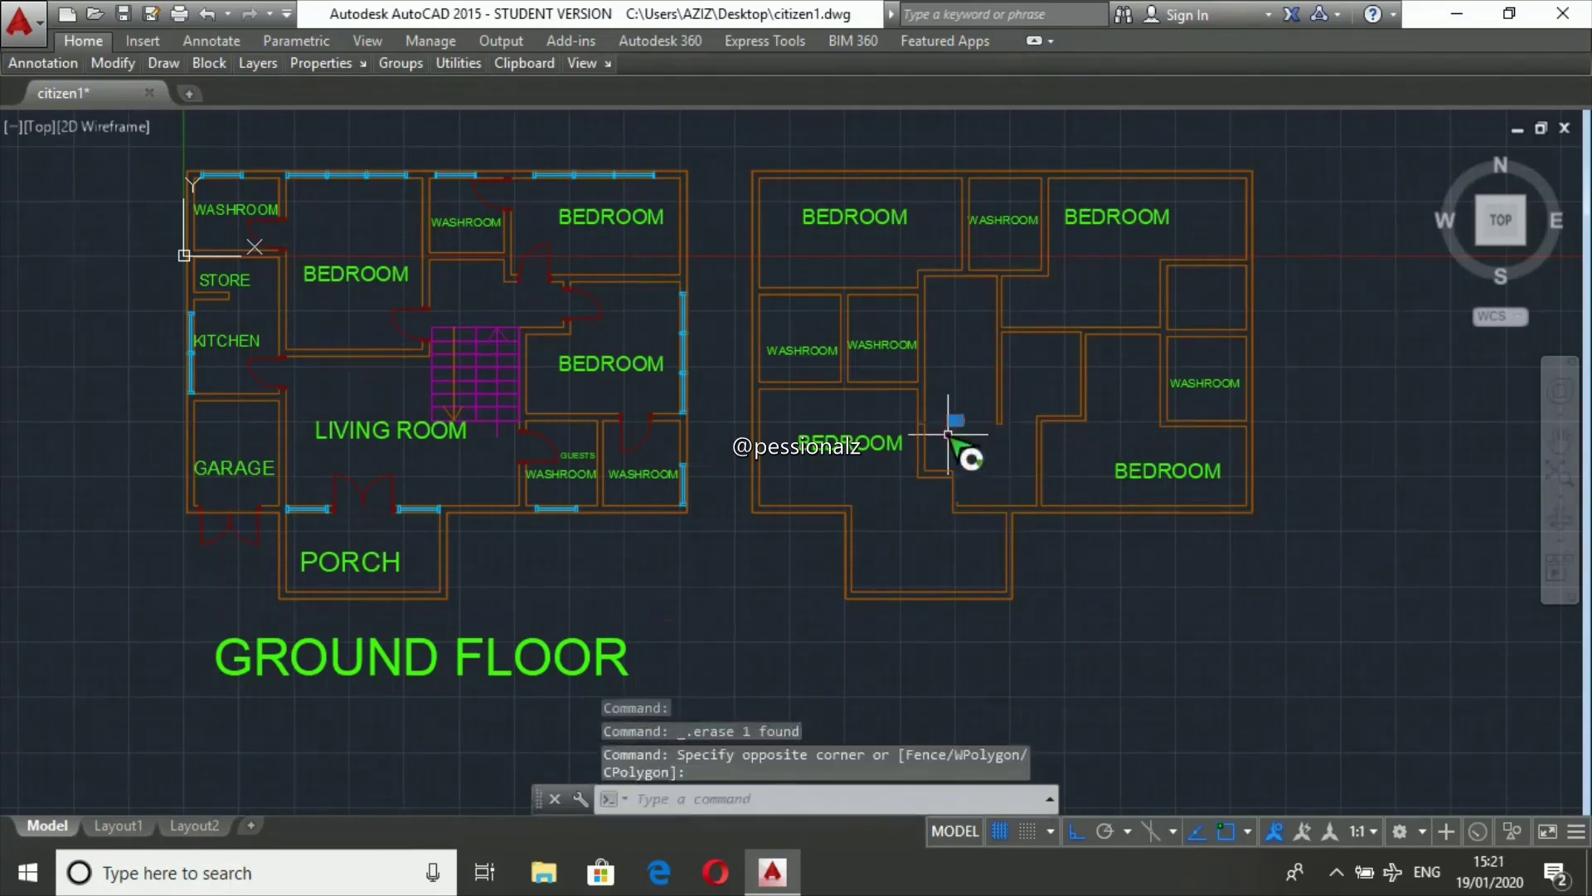
{"action": "key", "text": "Delete"}
- Draw a closing line from the open wall end up to meet the wall
{"action": "scroll", "coordinate": [981, 489], "scroll_direction": "up", "scroll_amount": 6}
{"action": "type", "text": "l"}
{"action": "key", "text": "Return"}
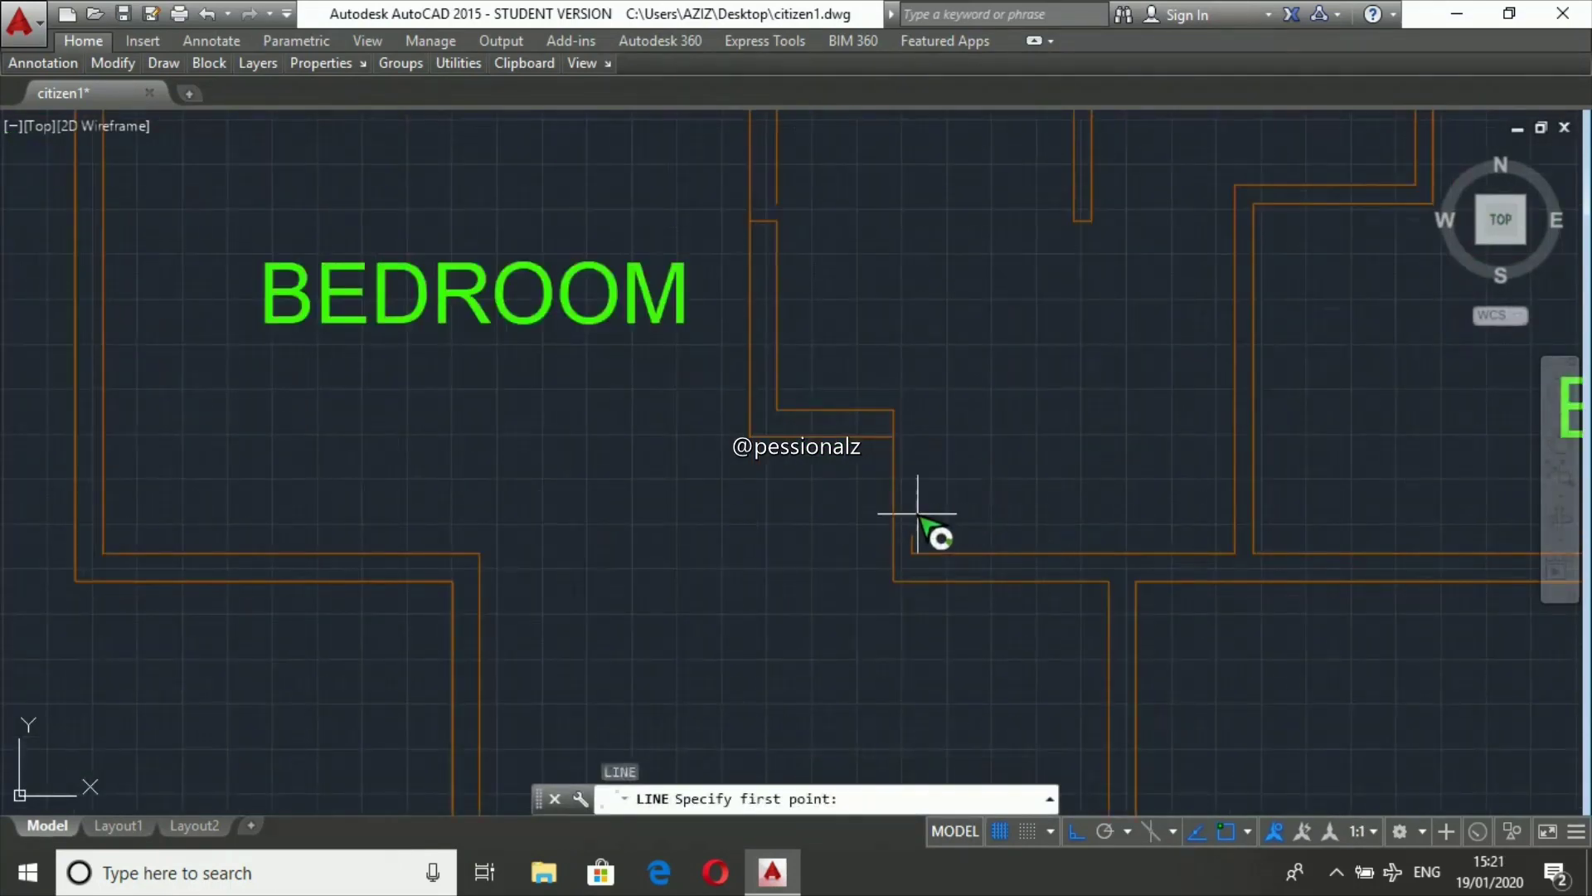
{"action": "scroll", "coordinate": [913, 532], "scroll_direction": "up", "scroll_amount": 2}
{"action": "left_click", "coordinate": [942, 437]}
{"action": "scroll", "coordinate": [941, 437], "scroll_direction": "up", "scroll_amount": 2}
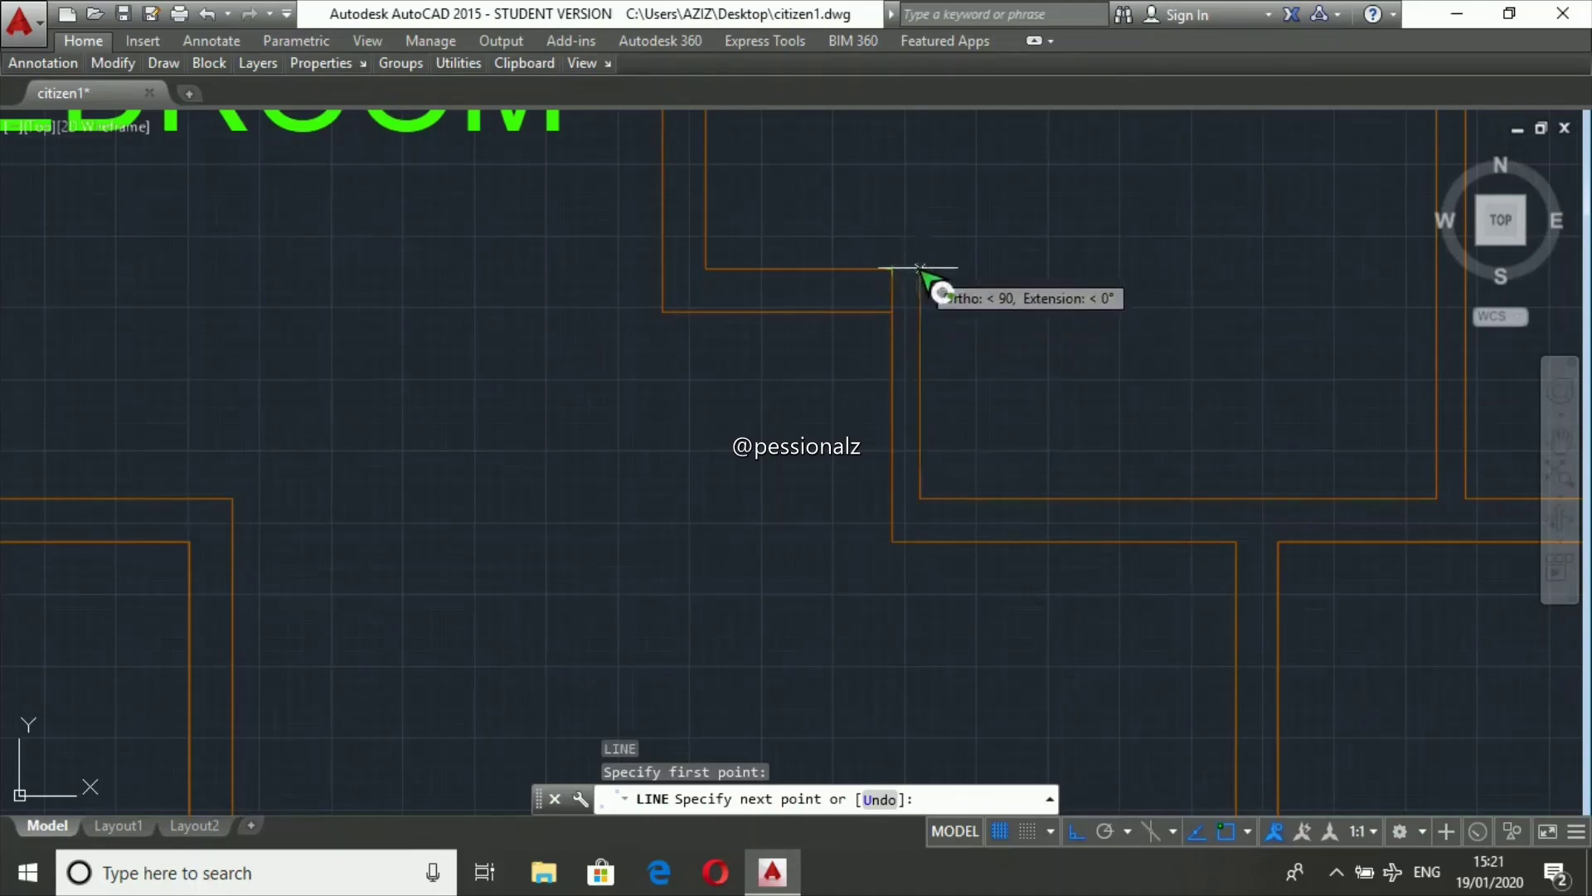
{"action": "left_click", "coordinate": [930, 277]}
{"action": "left_click", "coordinate": [892, 268]}
{"action": "key", "text": "Return"}
- Trim the extra wall end left by the closing line
{"action": "type", "text": "tr"}
{"action": "key", "text": "Return"}
{"action": "key", "text": "Return"}
{"action": "left_click", "coordinate": [904, 286]}
{"action": "scroll", "coordinate": [1062, 391], "scroll_direction": "down", "scroll_amount": 3}
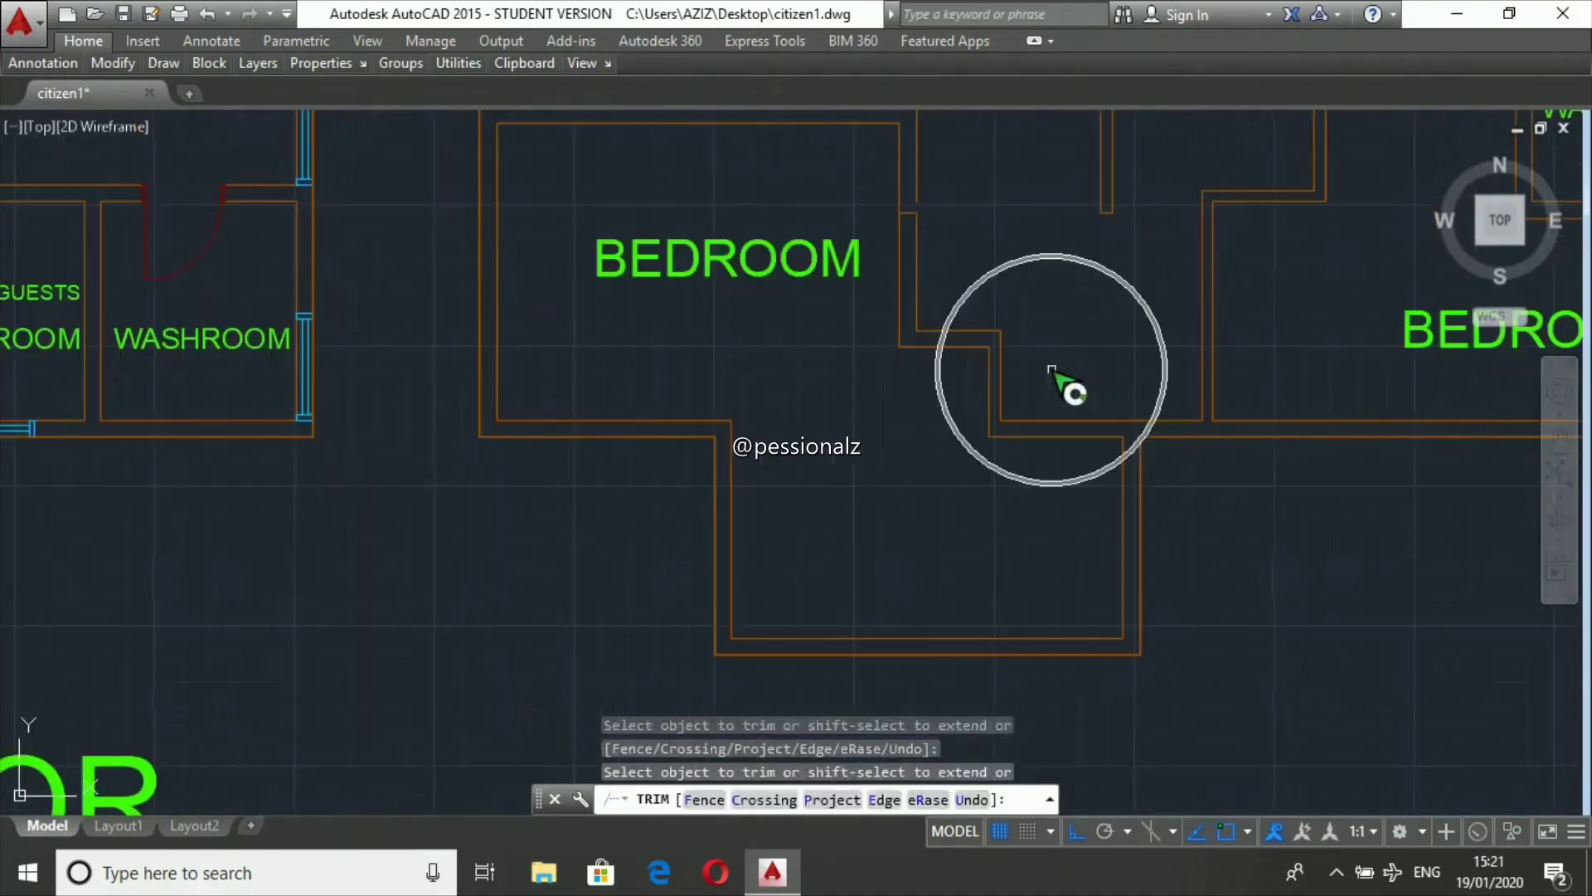
{"action": "key", "text": "Escape"}
{"action": "type", "text": "l"}
{"action": "key", "text": "Return"}
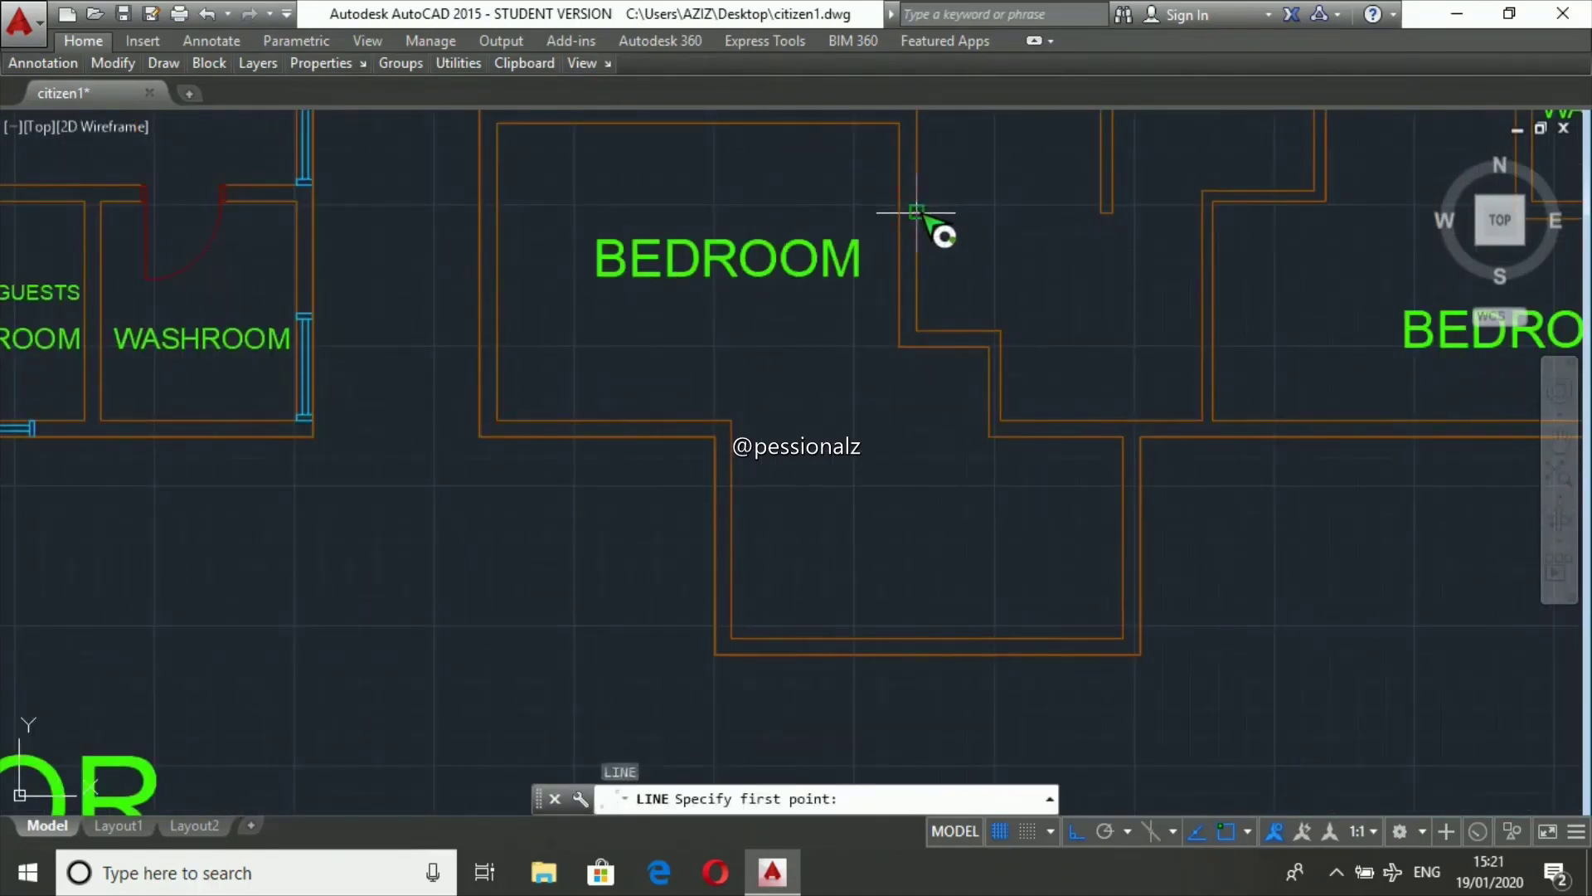
{"action": "left_click", "coordinate": [916, 201]}
{"action": "key", "text": "Escape"}
{"action": "scroll", "coordinate": [976, 572], "scroll_direction": "down", "scroll_amount": 4}
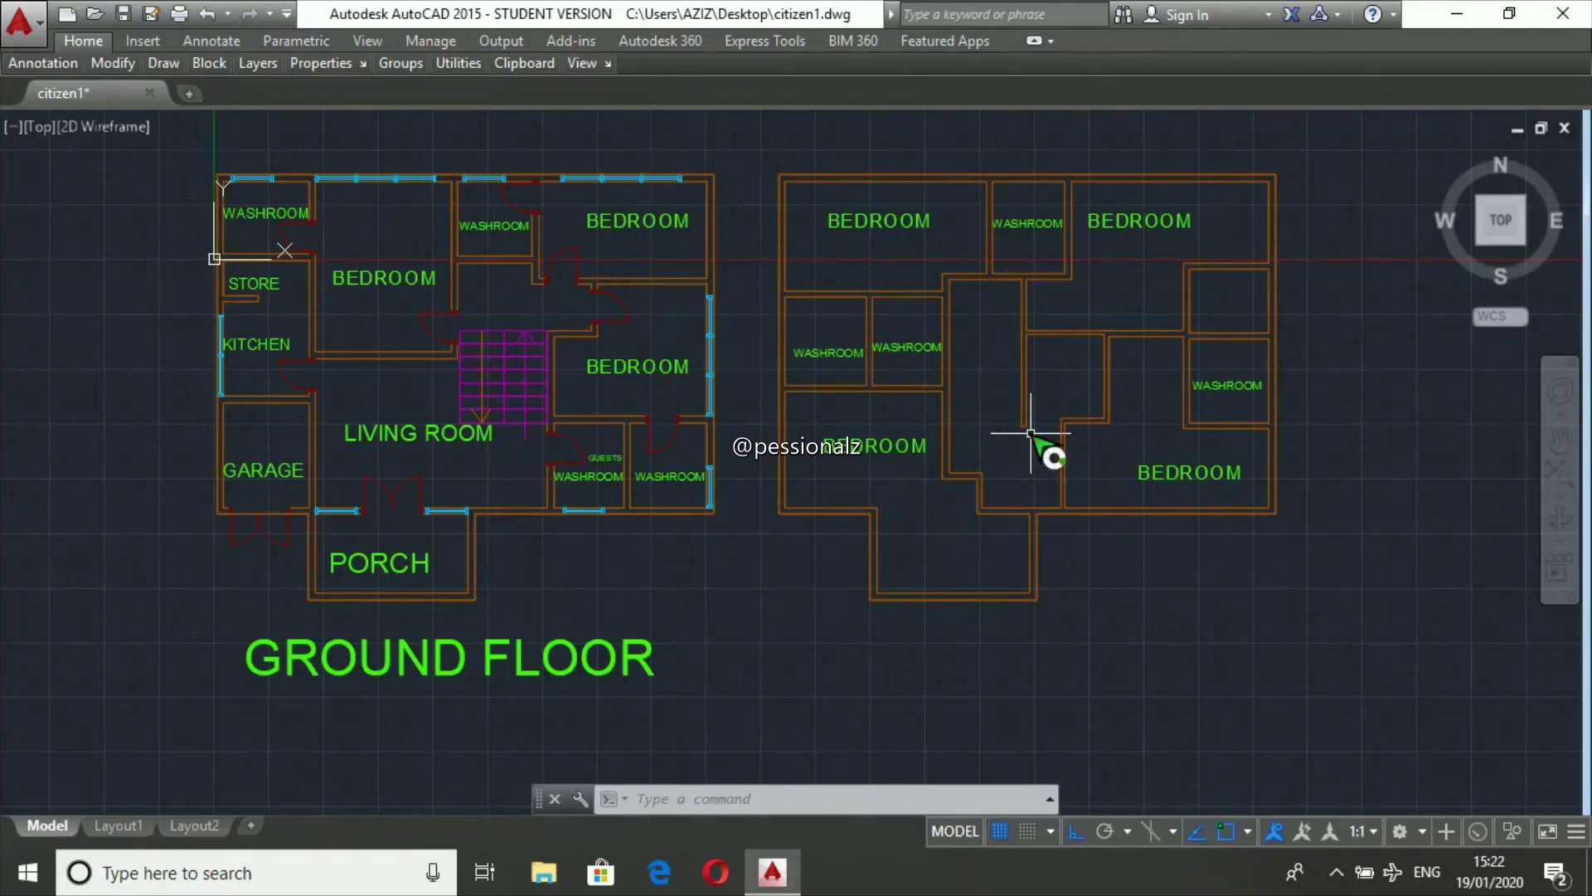
- Try the HATCH command with Select objects, then cancel it
{"action": "type", "text": "hatch"}
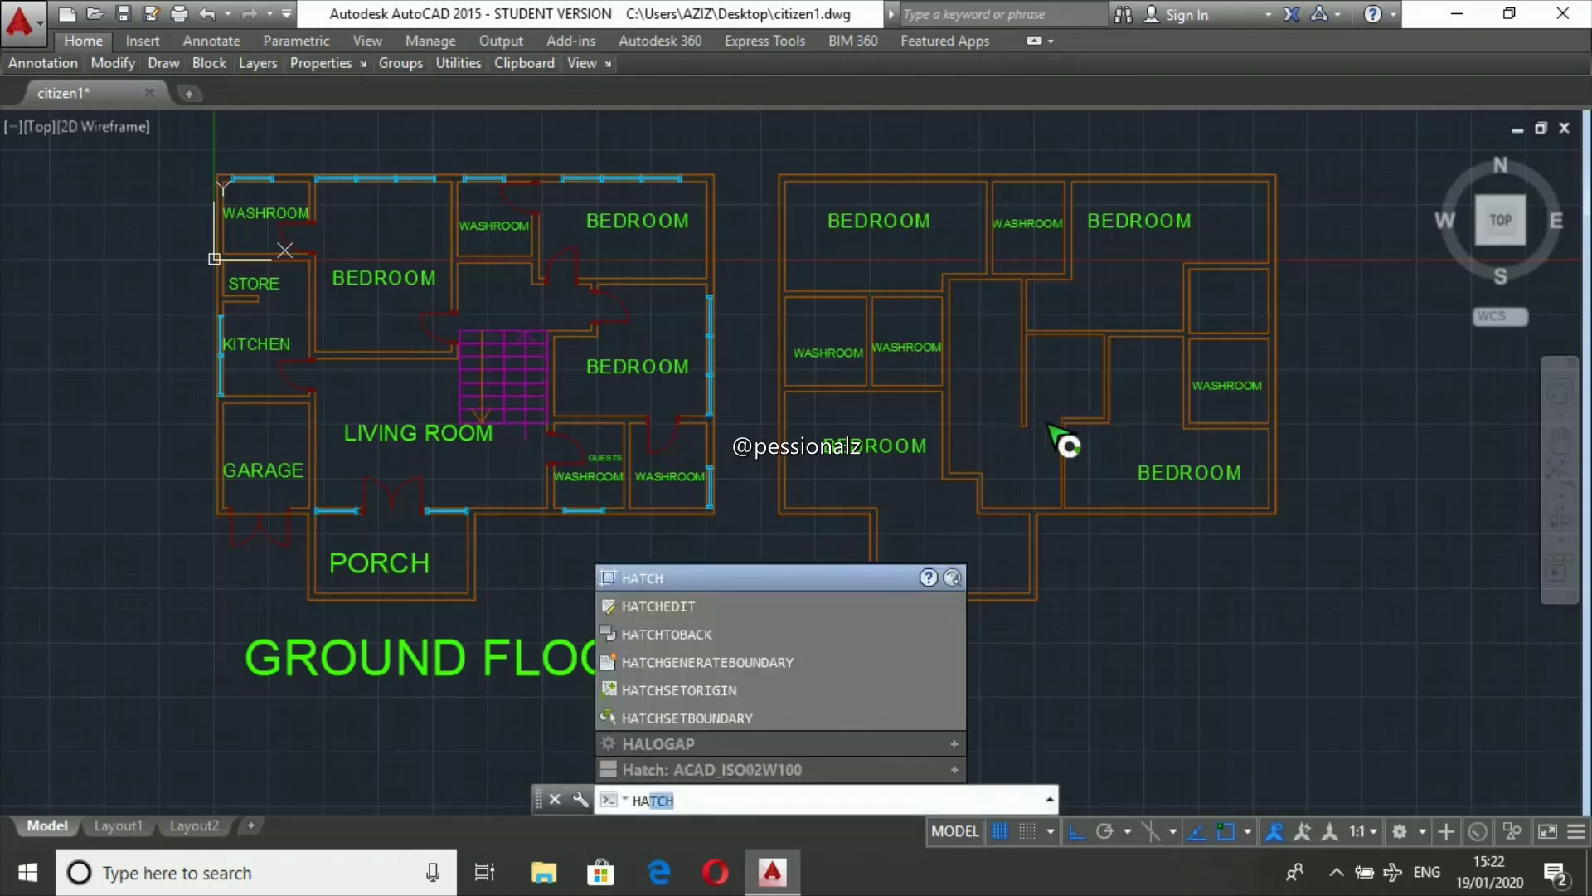
{"action": "key", "text": "Return"}
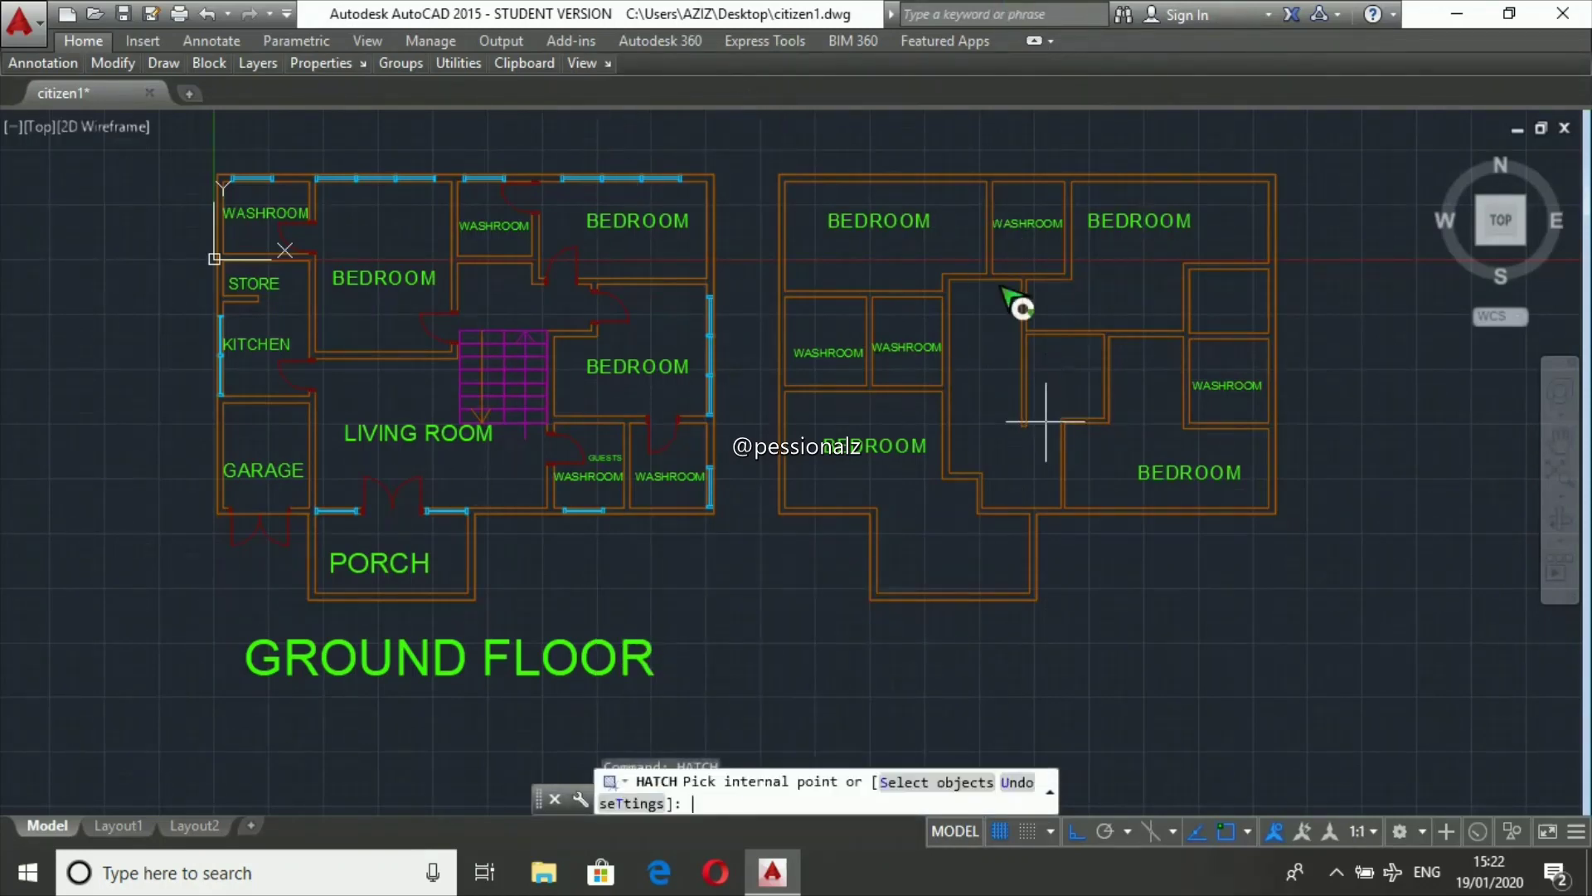
{"action": "scroll", "coordinate": [1040, 332], "scroll_direction": "up", "scroll_amount": 3}
{"action": "scroll", "coordinate": [1038, 336], "scroll_direction": "up", "scroll_amount": 2}
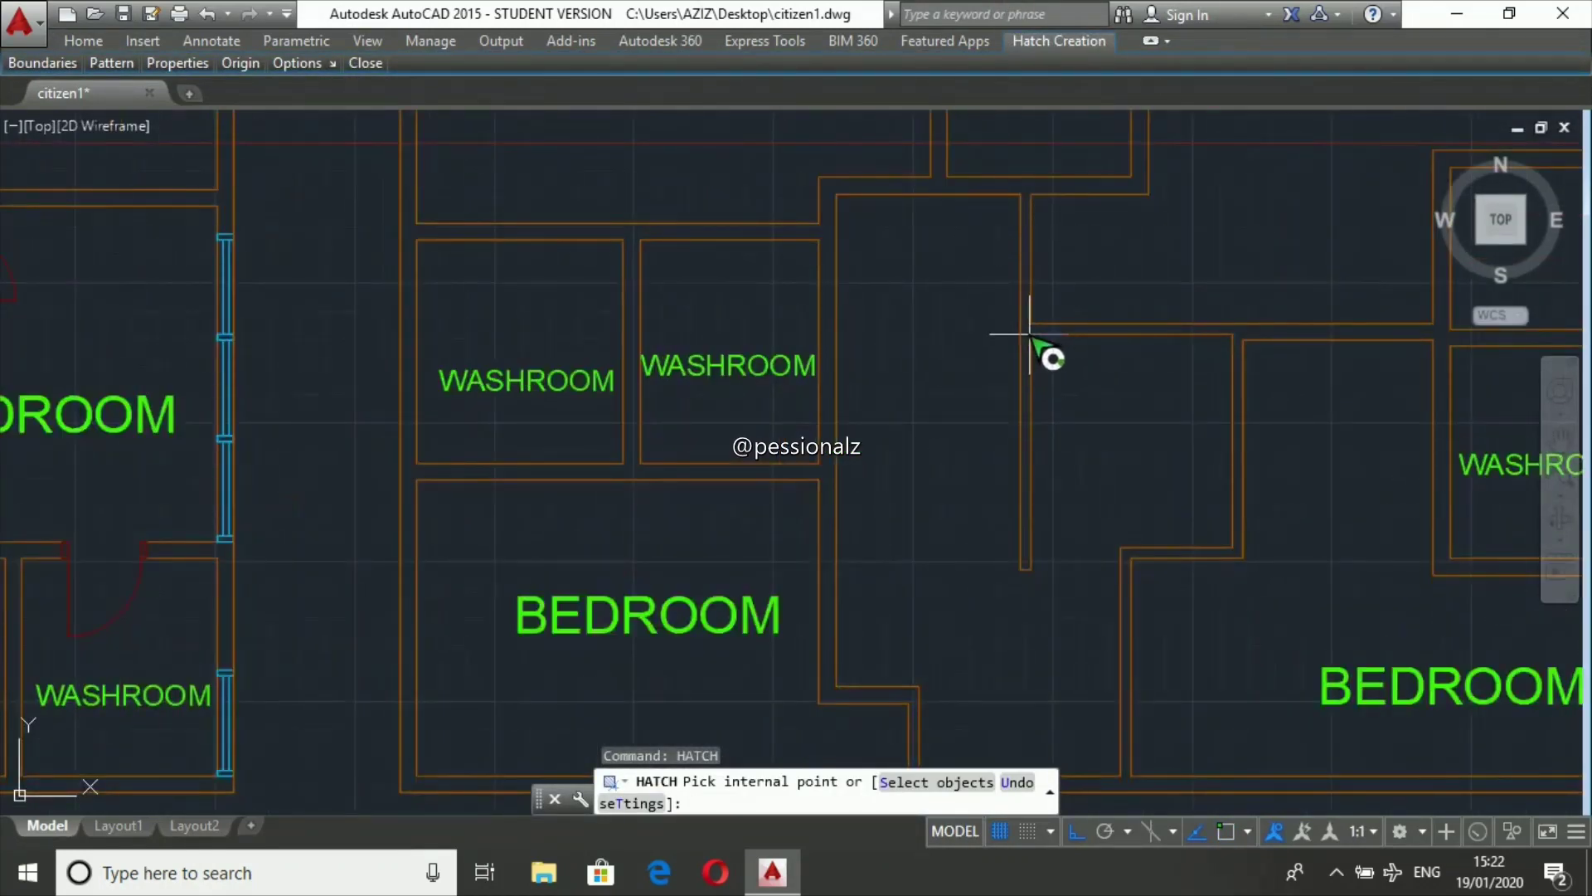
{"action": "type", "text": "s"}
{"action": "key", "text": "Return"}
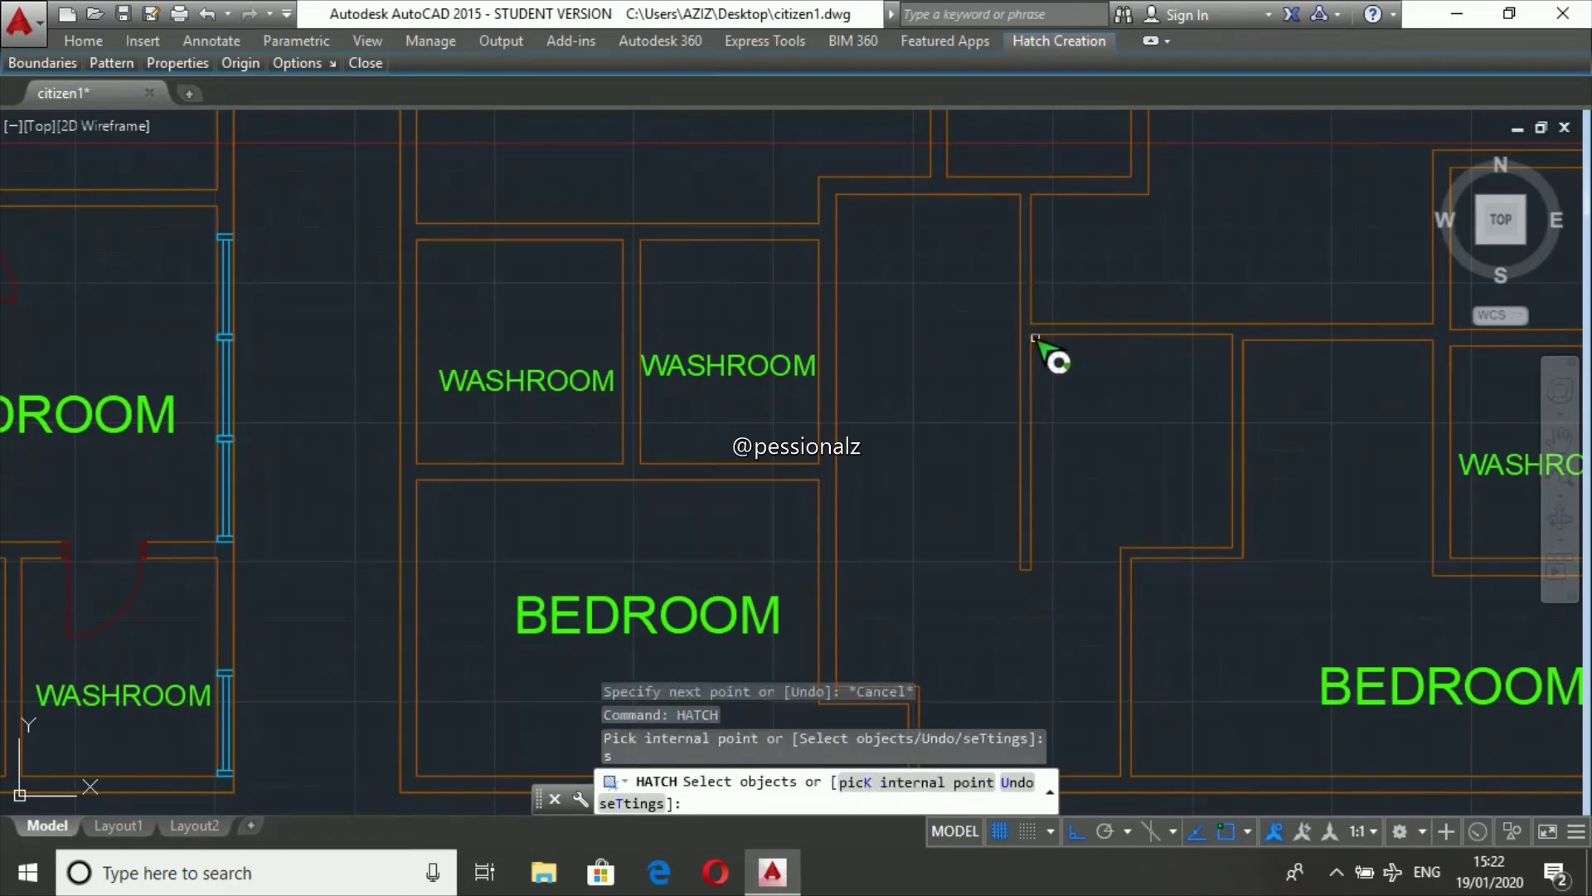
{"action": "key", "text": "Escape"}
{"action": "key", "text": "Escape"}
{"action": "type", "text": "hatch"}
{"action": "key", "text": "Return"}
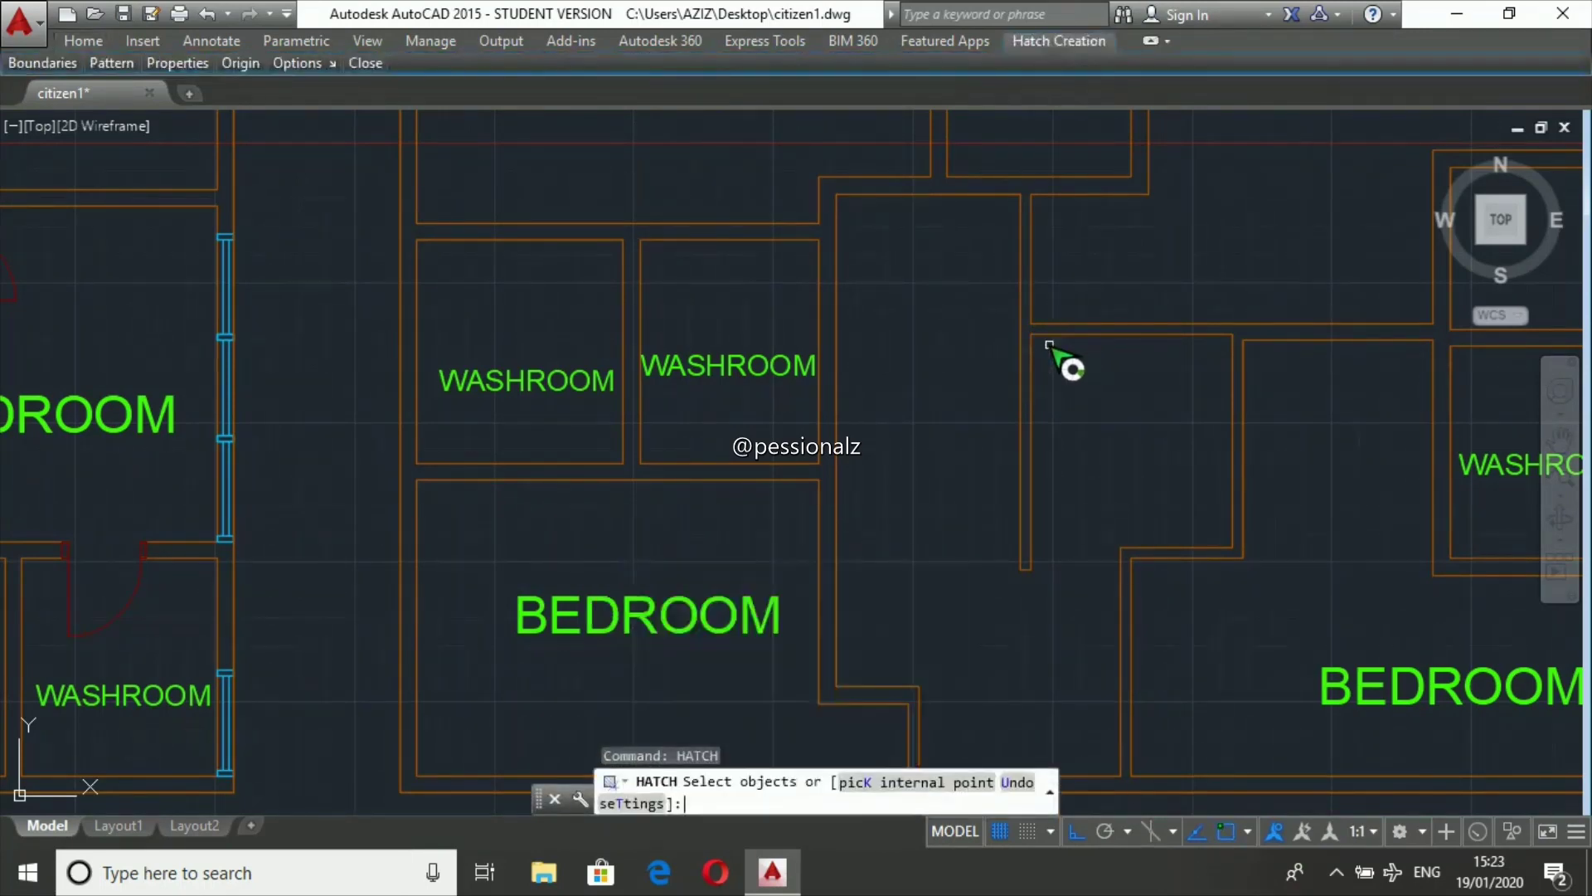
{"action": "key", "text": "Escape"}
{"action": "key", "text": "Escape"}
- Trace the square void's outline with a closed four-corner polyline
{"action": "type", "text": "pl"}
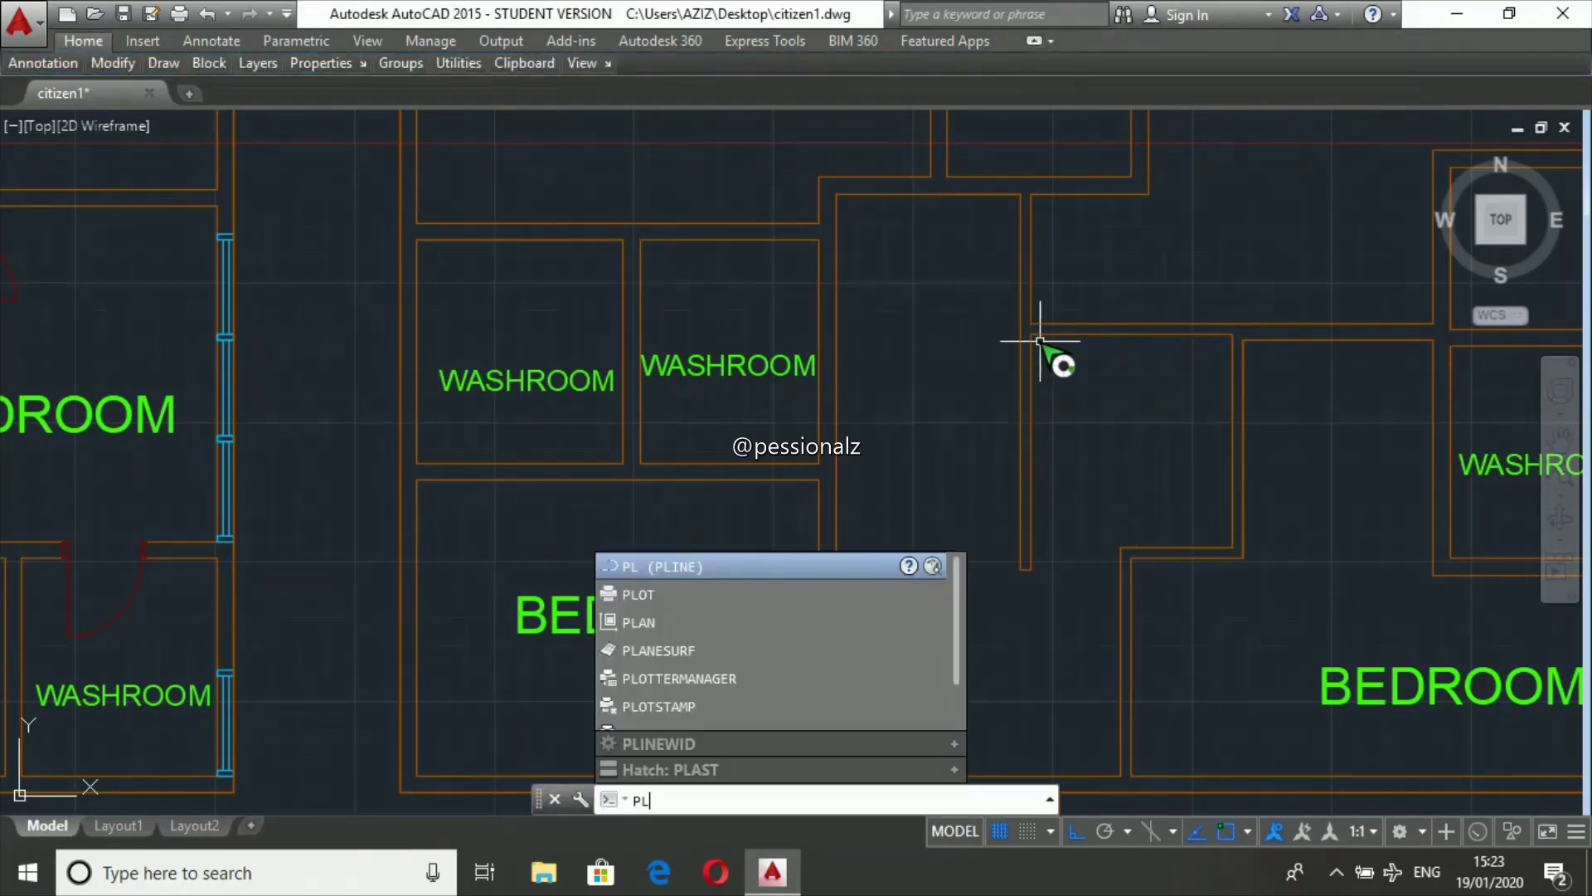
{"action": "key", "text": "Return"}
{"action": "left_click", "coordinate": [1030, 334]}
{"action": "left_click", "coordinate": [1233, 335]}
{"action": "left_click", "coordinate": [1233, 547]}
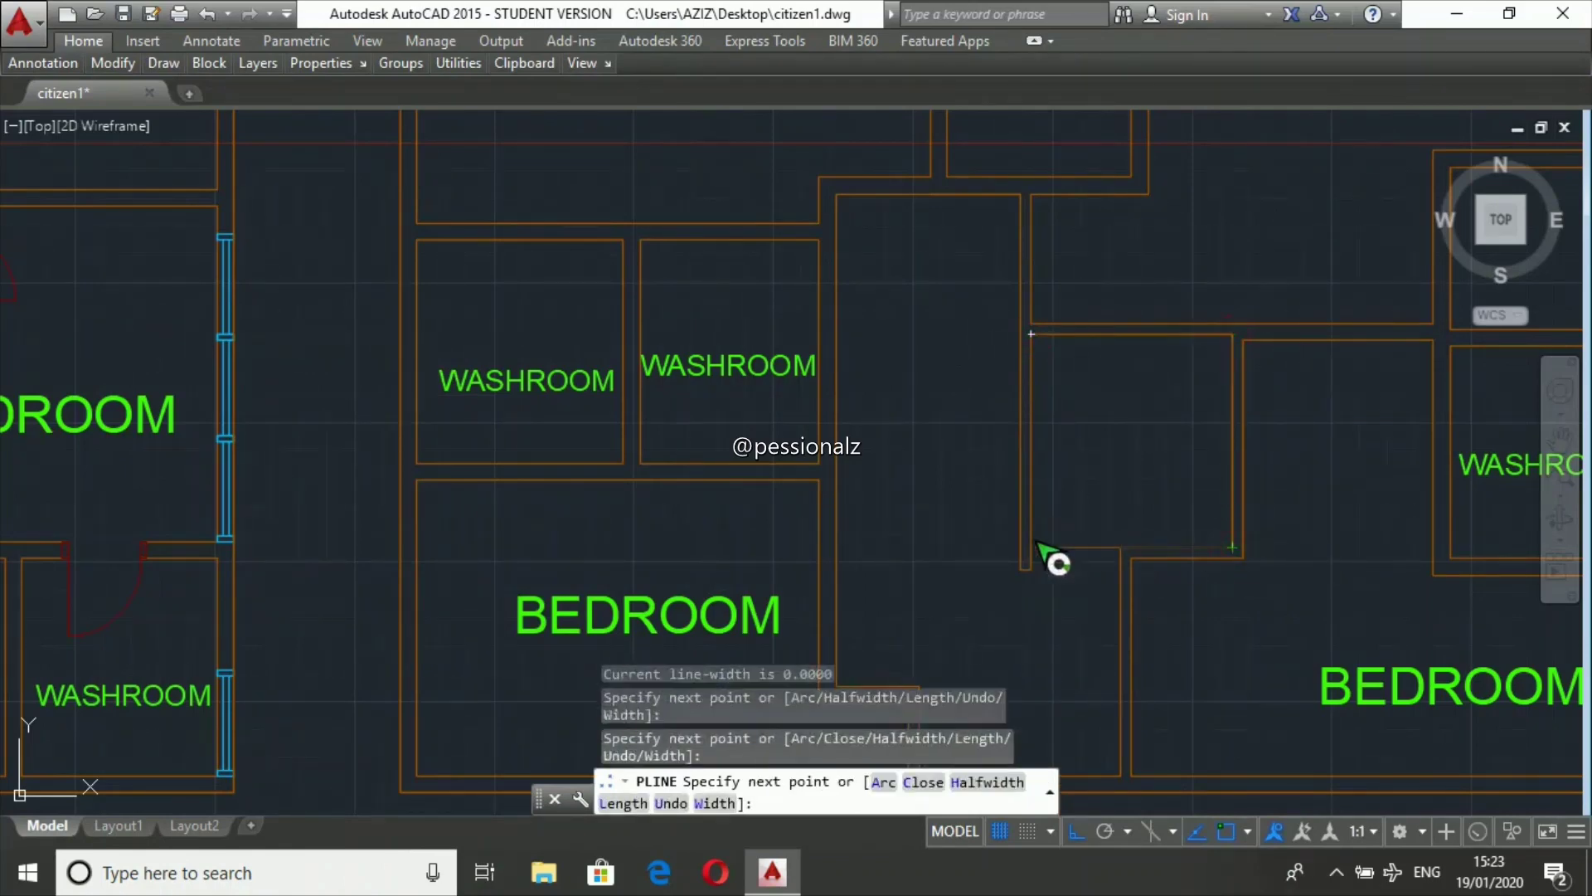
{"action": "left_click", "coordinate": [1031, 547]}
{"action": "left_click", "coordinate": [1030, 335]}
{"action": "key", "text": "Escape"}
{"action": "key", "text": "Escape"}
- Fill the void polyline with the solid orange hatch
{"action": "type", "text": "hatch"}
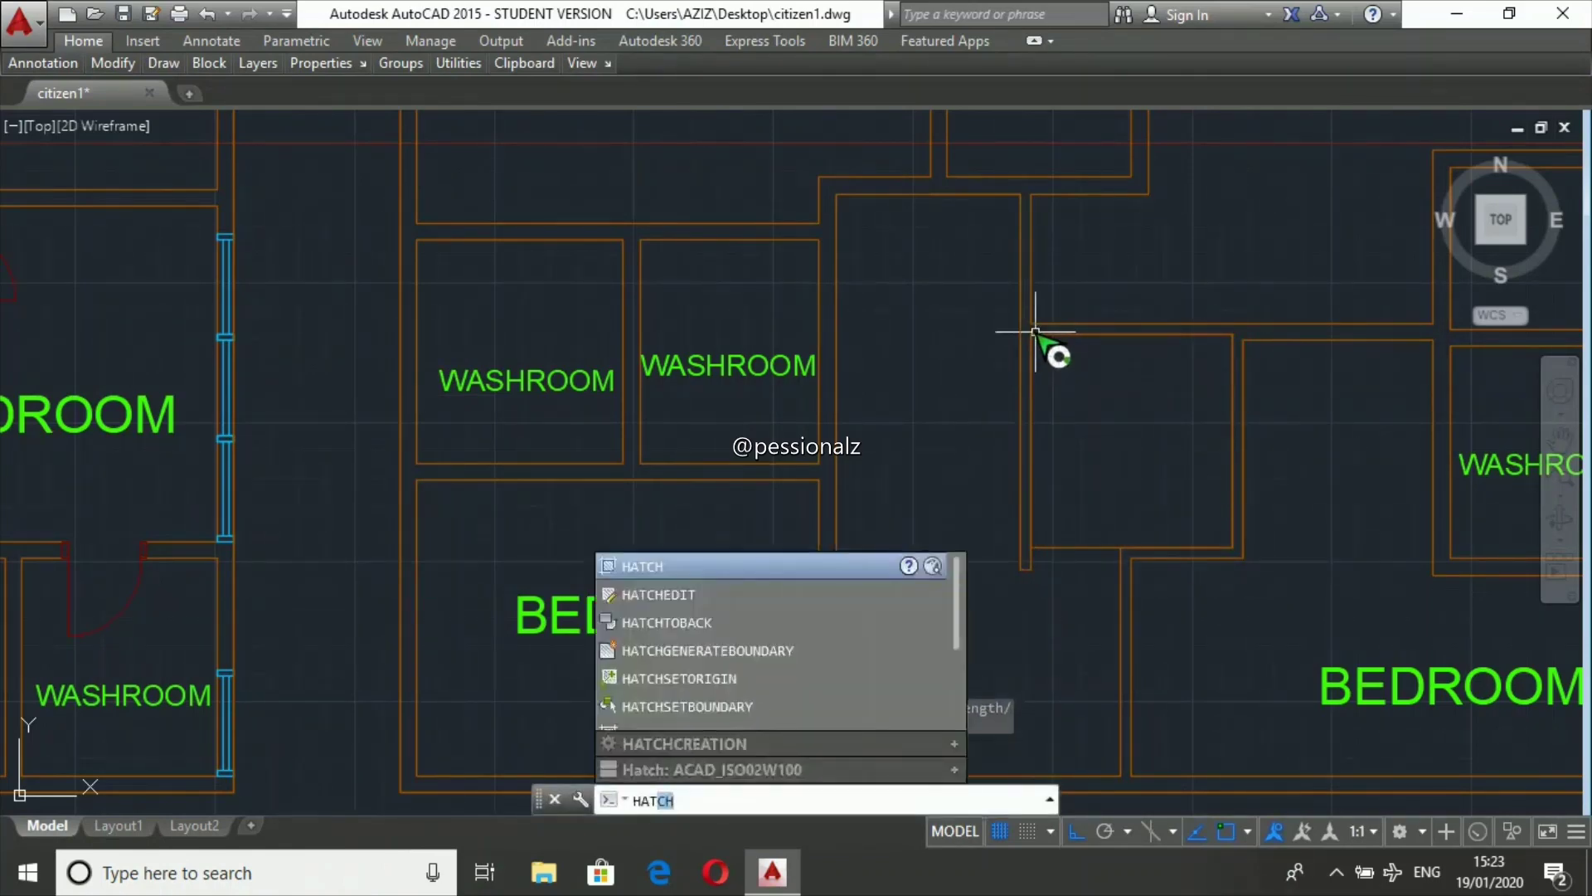
{"action": "key", "text": "Return"}
{"action": "left_click", "coordinate": [1074, 548]}
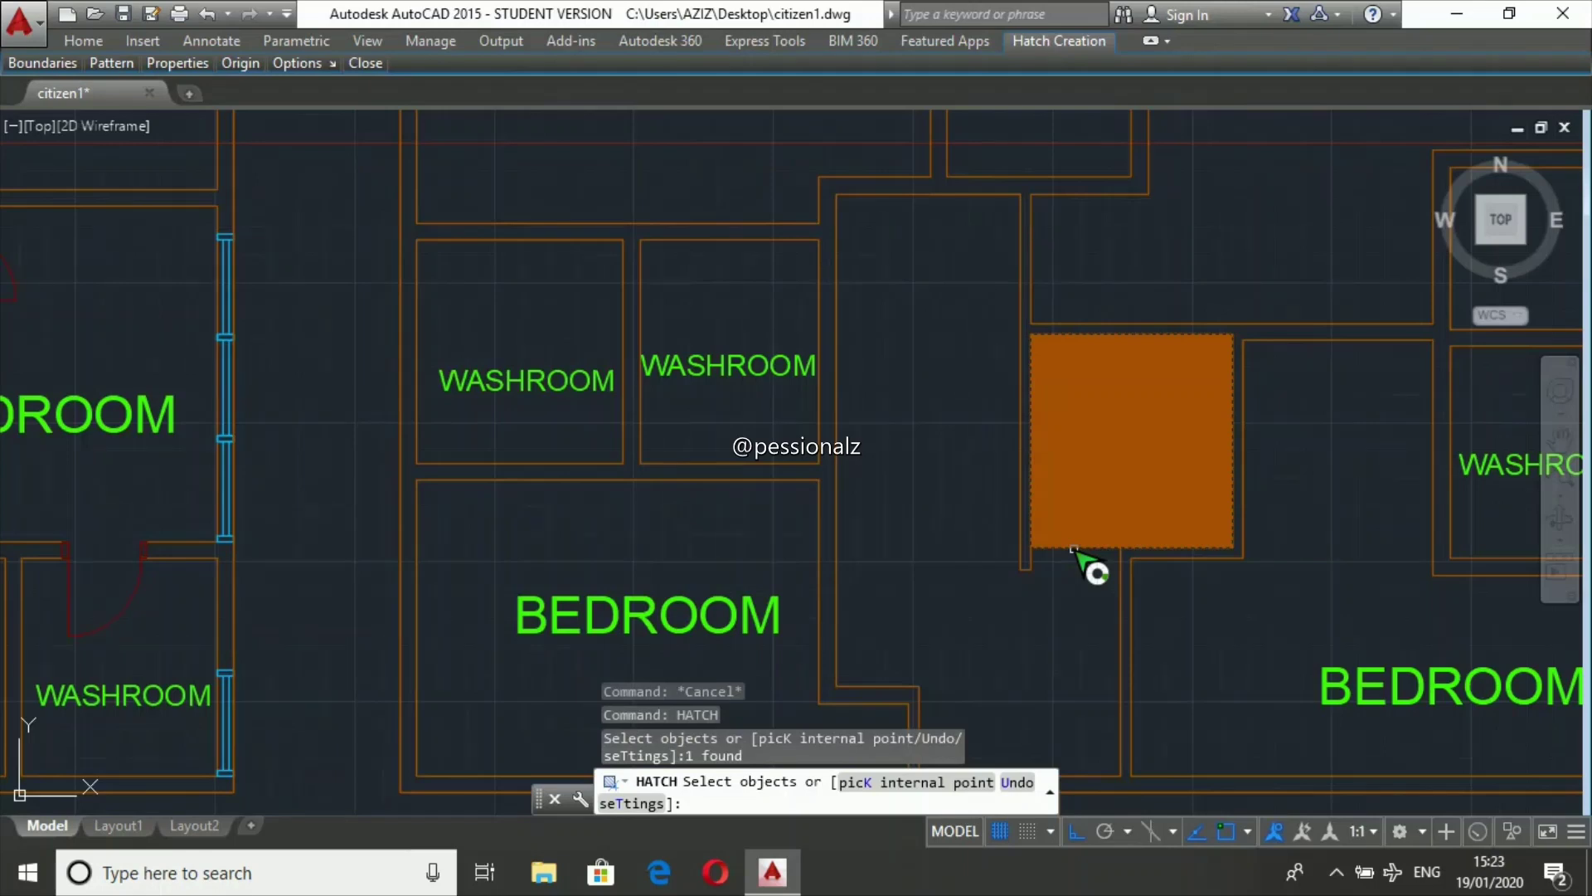
{"action": "key", "text": "Return"}
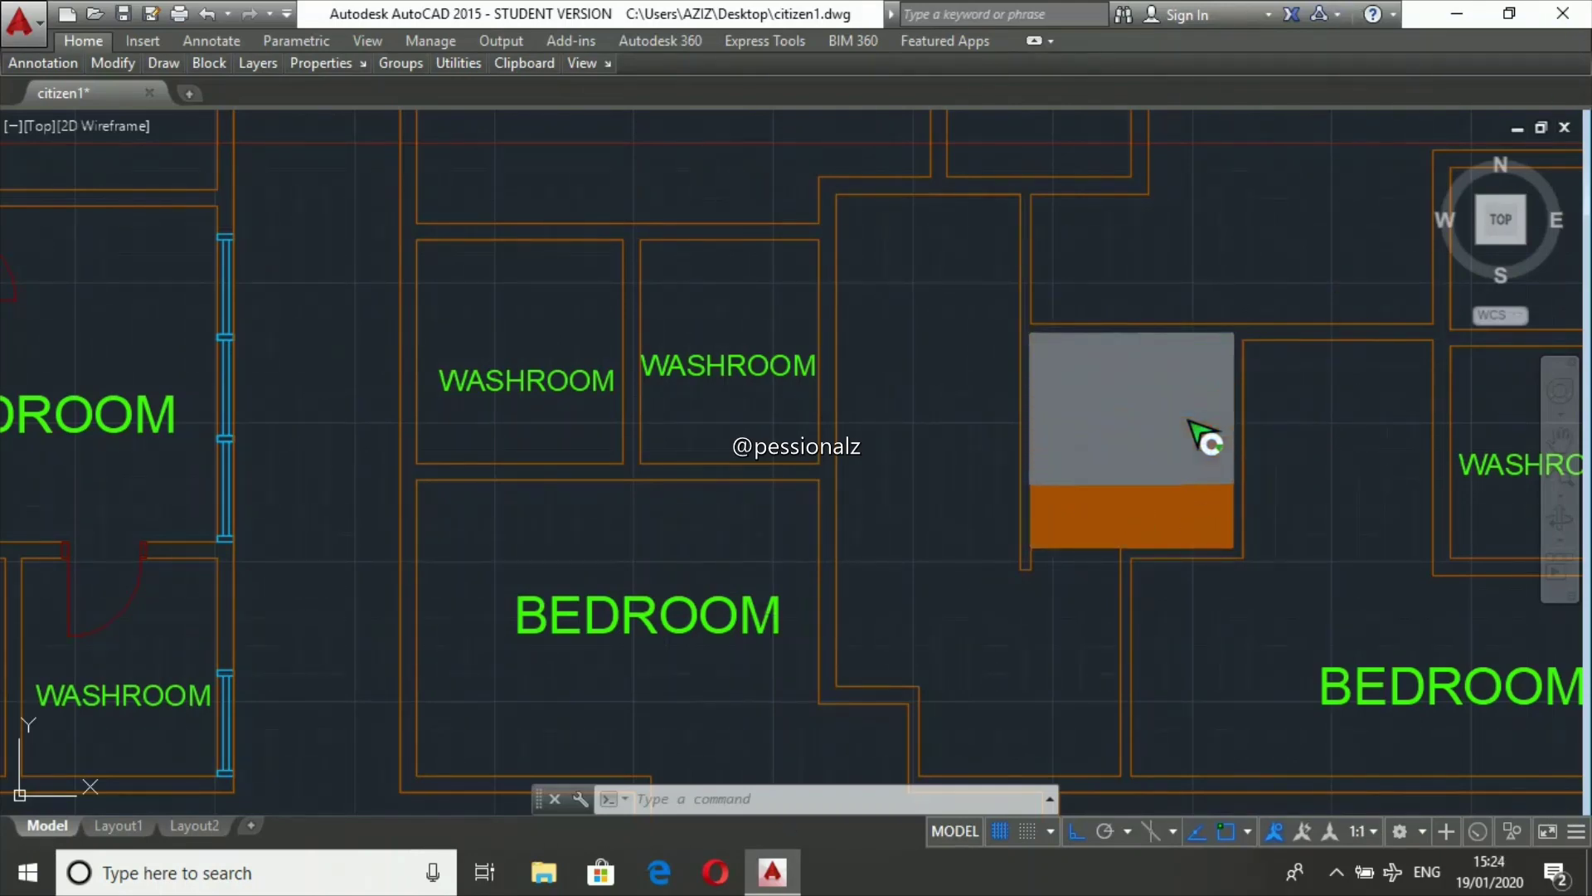
{"action": "key", "text": "Return"}
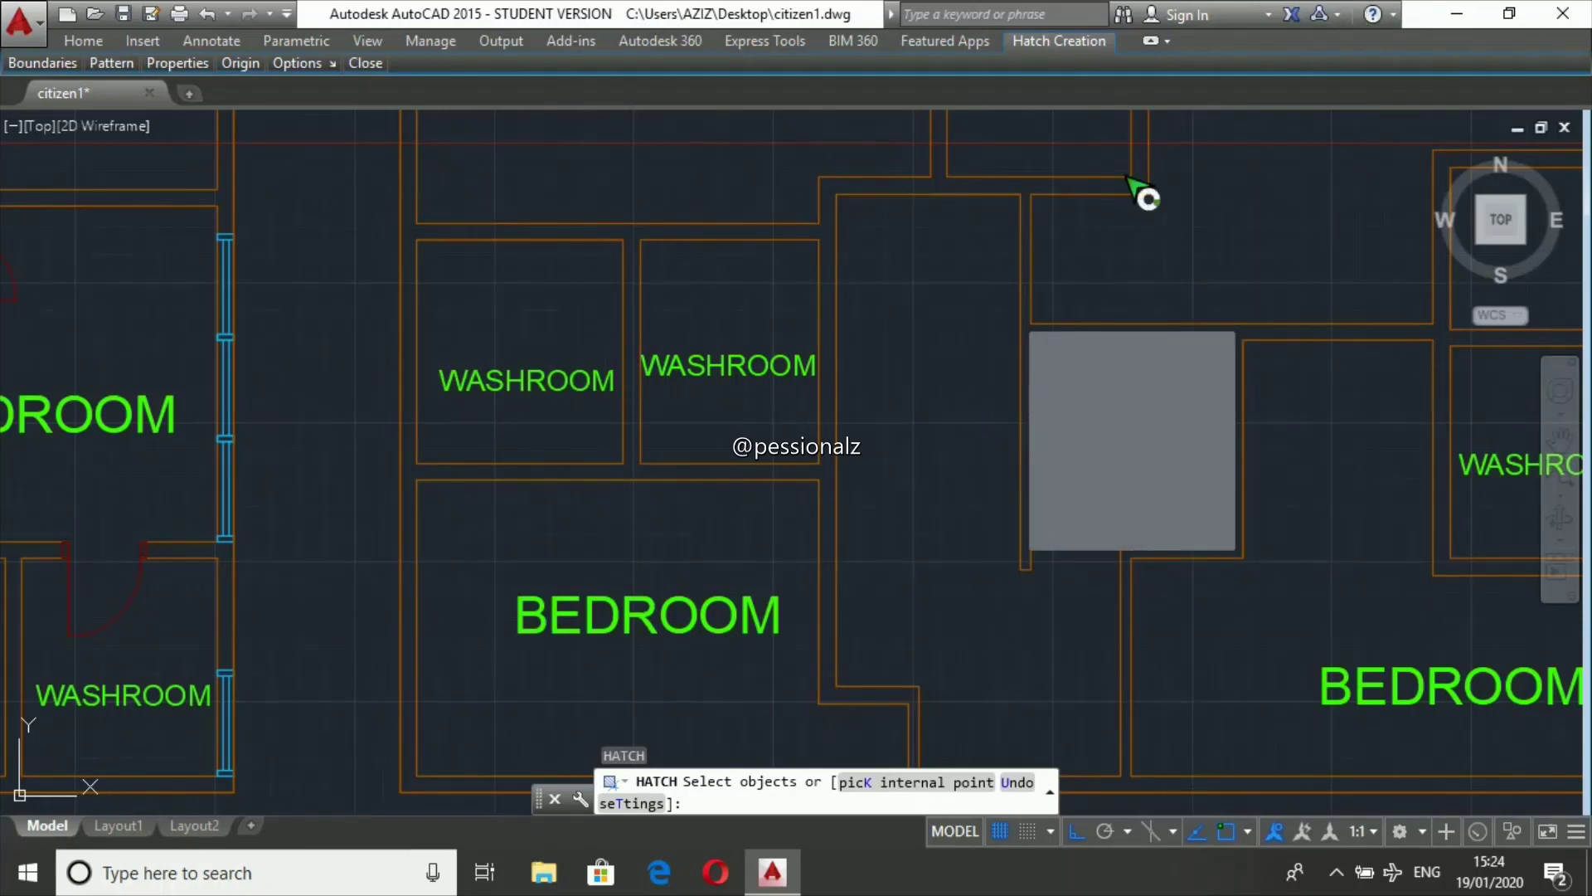
{"action": "key", "text": "Escape"}
{"action": "key", "text": "Escape"}
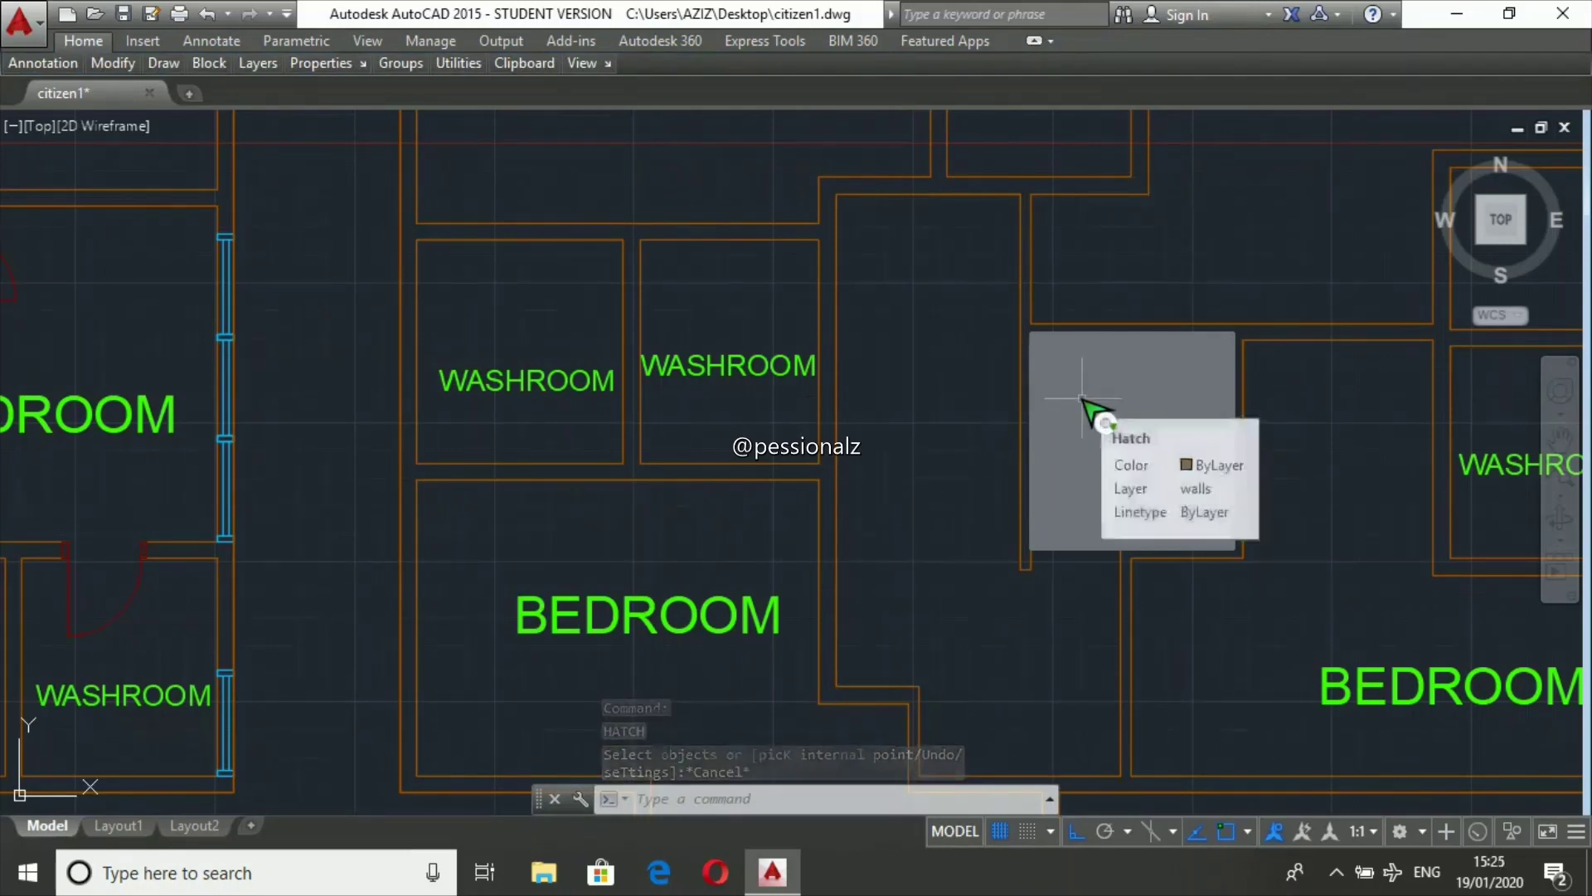
{"action": "key", "text": "Escape"}
{"action": "key", "text": "Escape"}
{"action": "scroll", "coordinate": [994, 430], "scroll_direction": "down", "scroll_amount": 2}
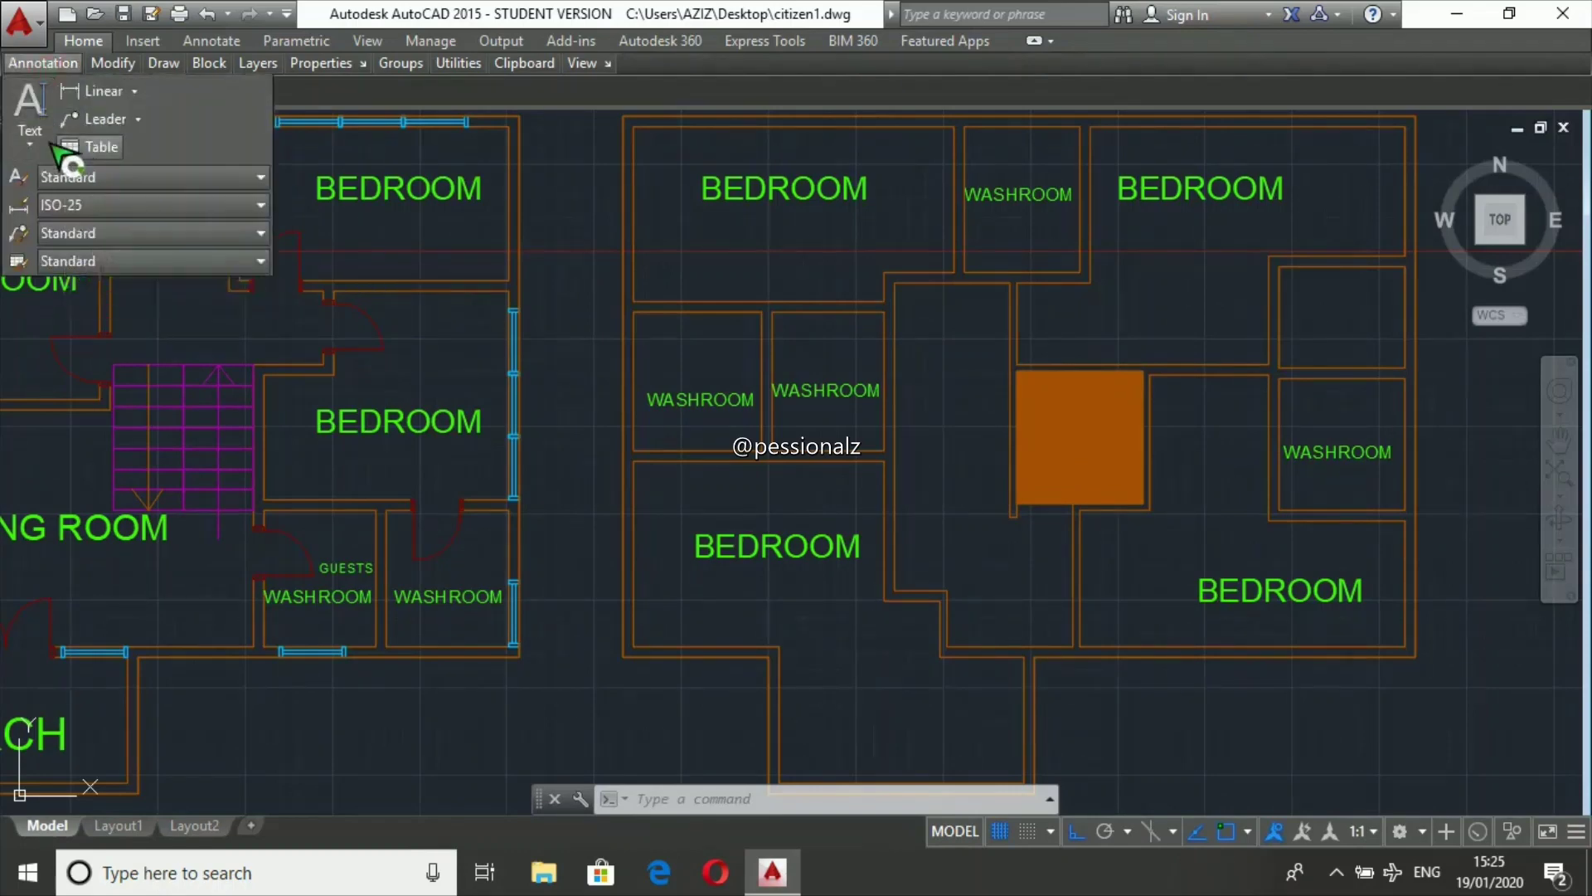
- Write a VOID text label on the texts layer using default height and rotation
{"action": "left_click", "coordinate": [38, 104]}
{"action": "left_click", "coordinate": [462, 92]}
{"action": "left_click", "coordinate": [452, 256]}
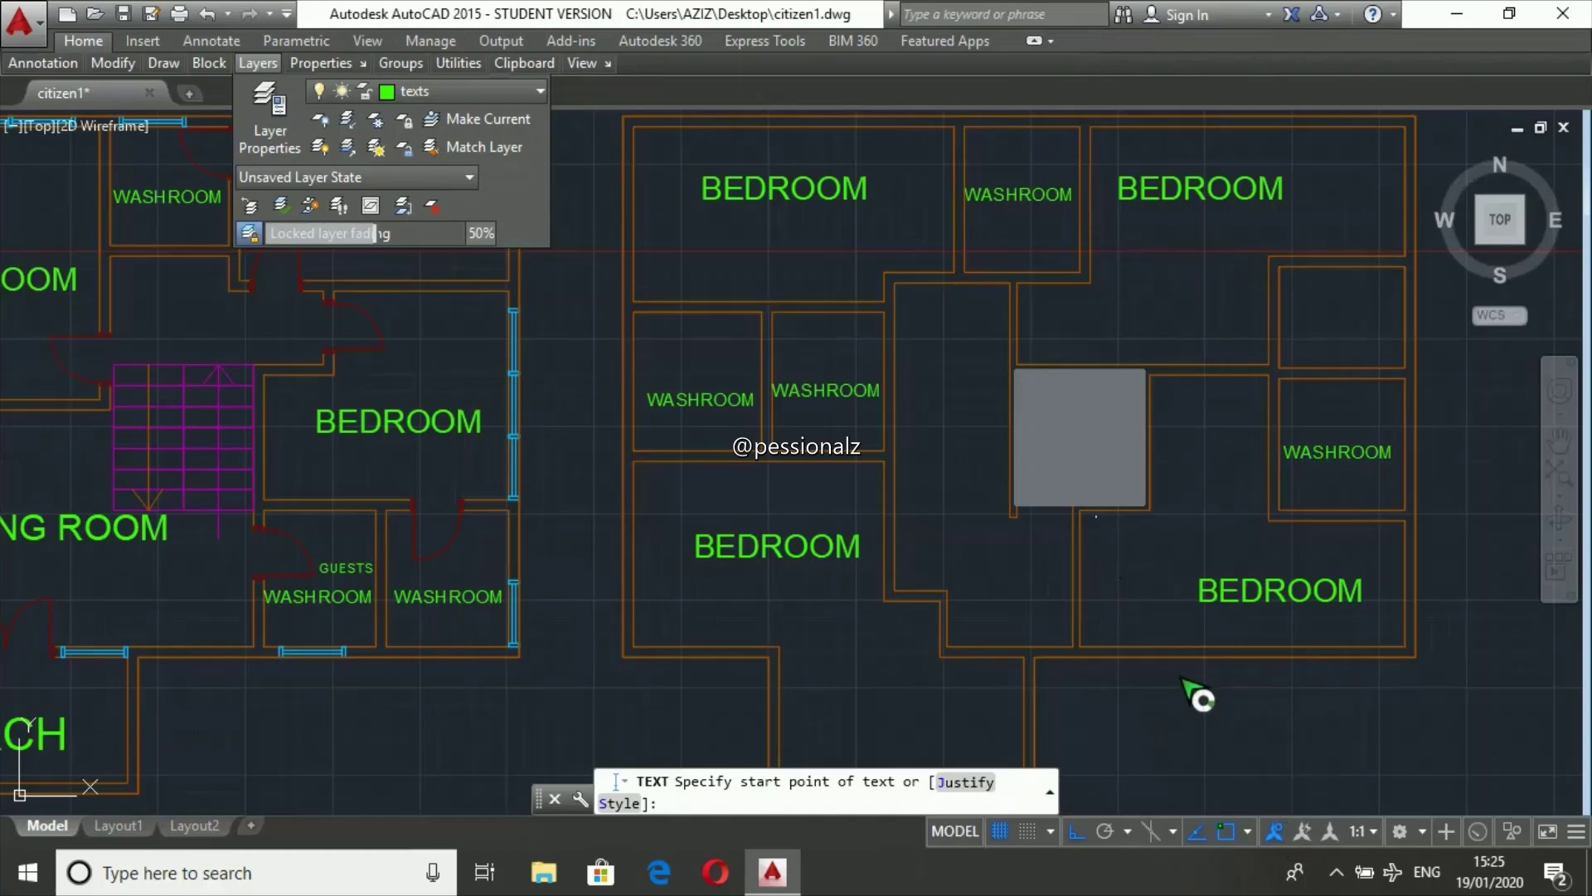
{"action": "left_click", "coordinate": [1120, 728]}
{"action": "key", "text": "Return"}
{"action": "key", "text": "Return"}
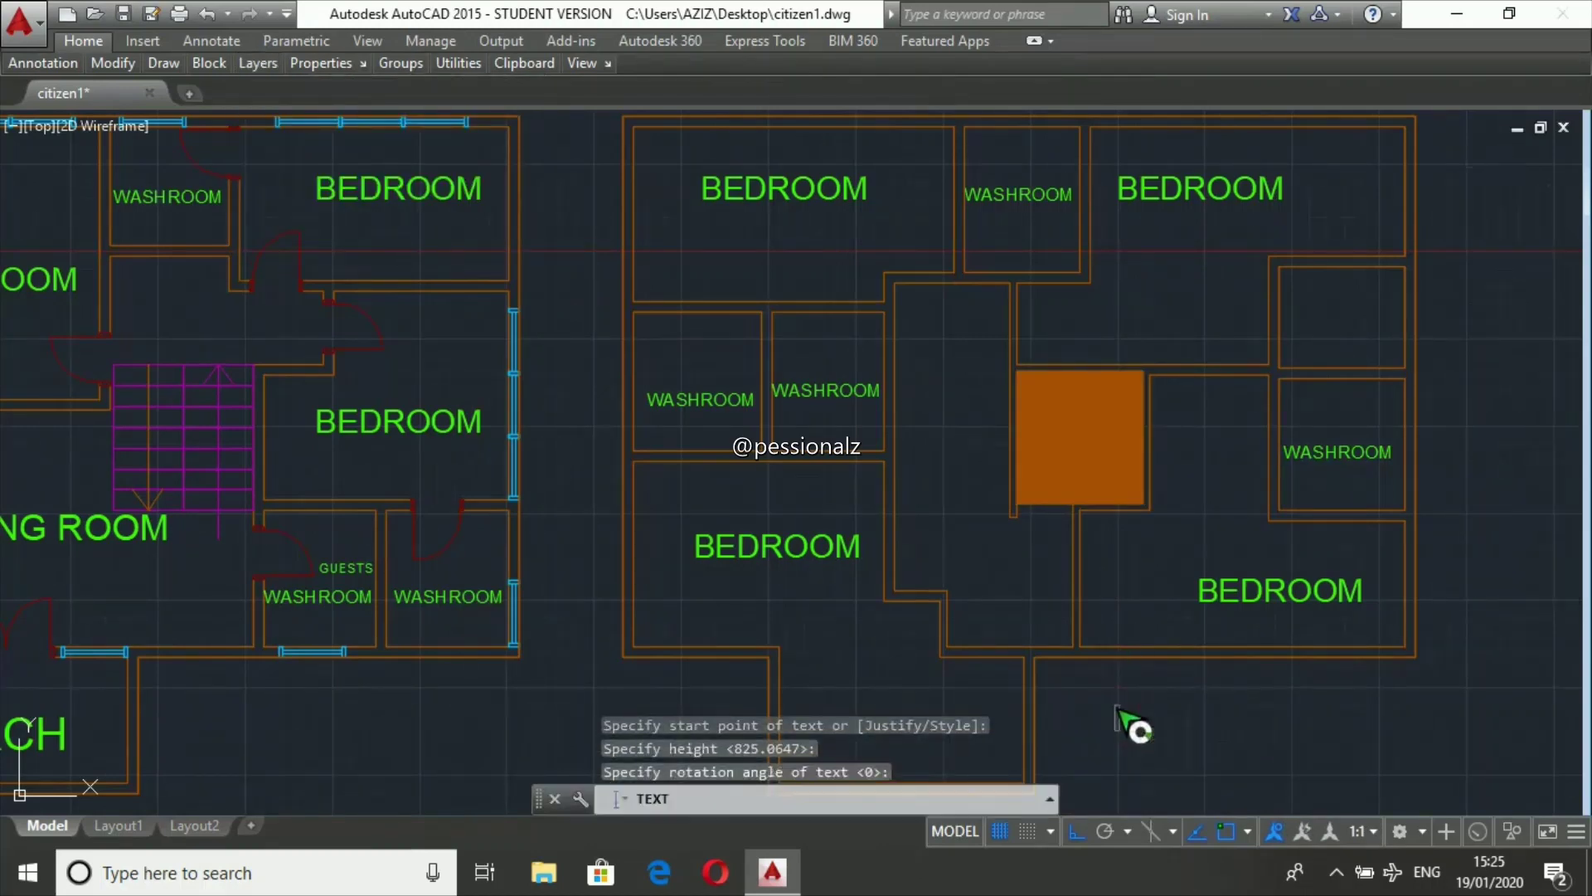
{"action": "type", "text": "VOID"}
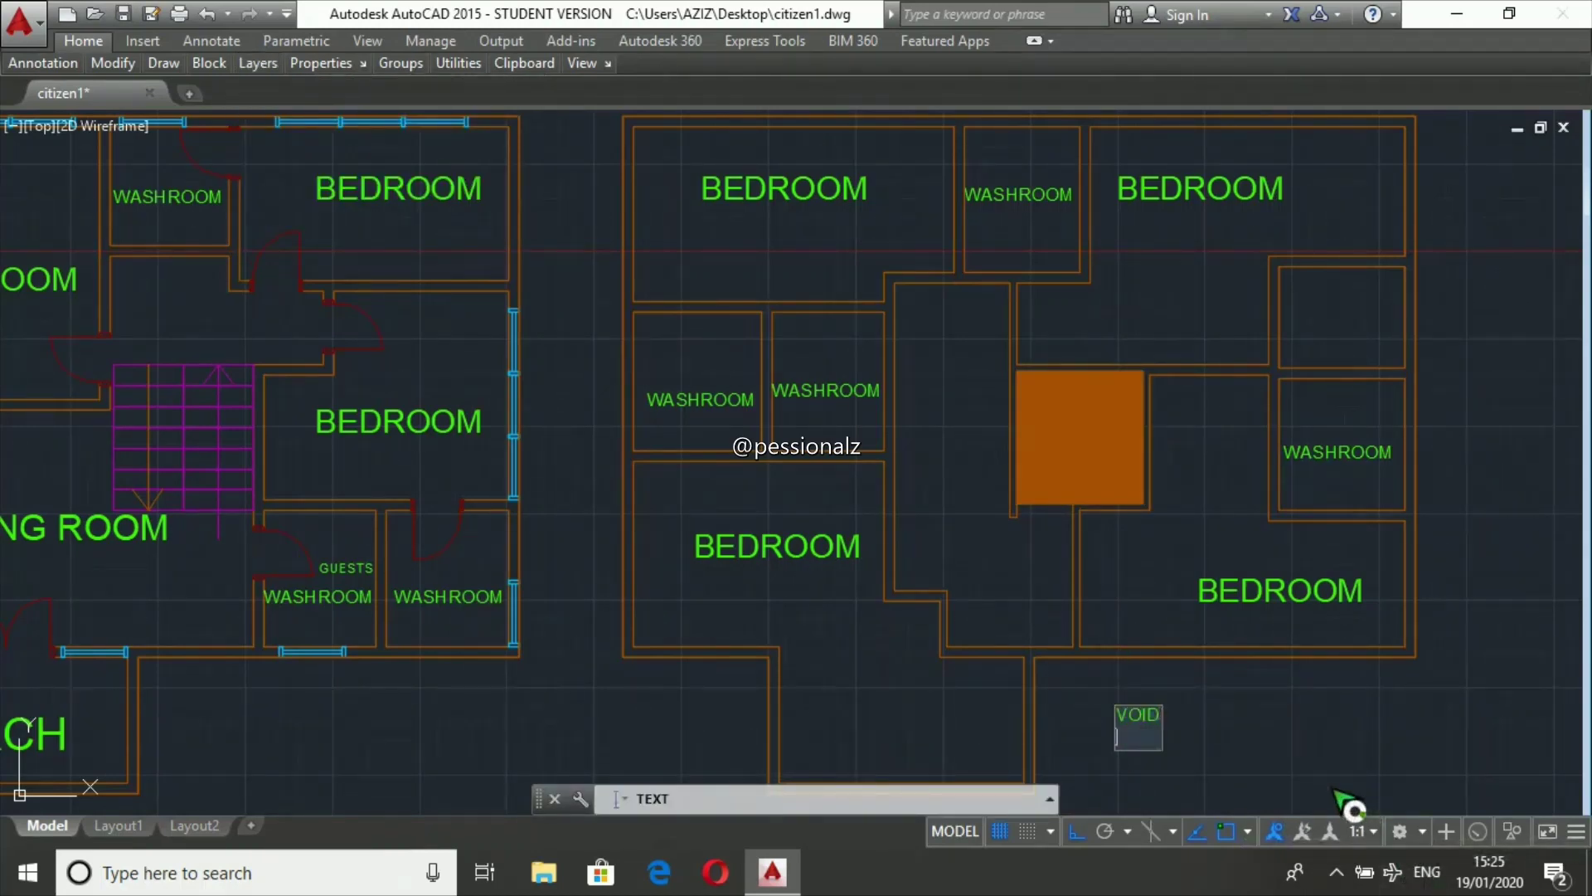
{"action": "key", "text": "Return"}
- Copy the VOID label into the orange hatched square, with Ortho turned off
{"action": "left_click", "coordinate": [1138, 718]}
{"action": "type", "text": "co"}
{"action": "key", "text": "Return"}
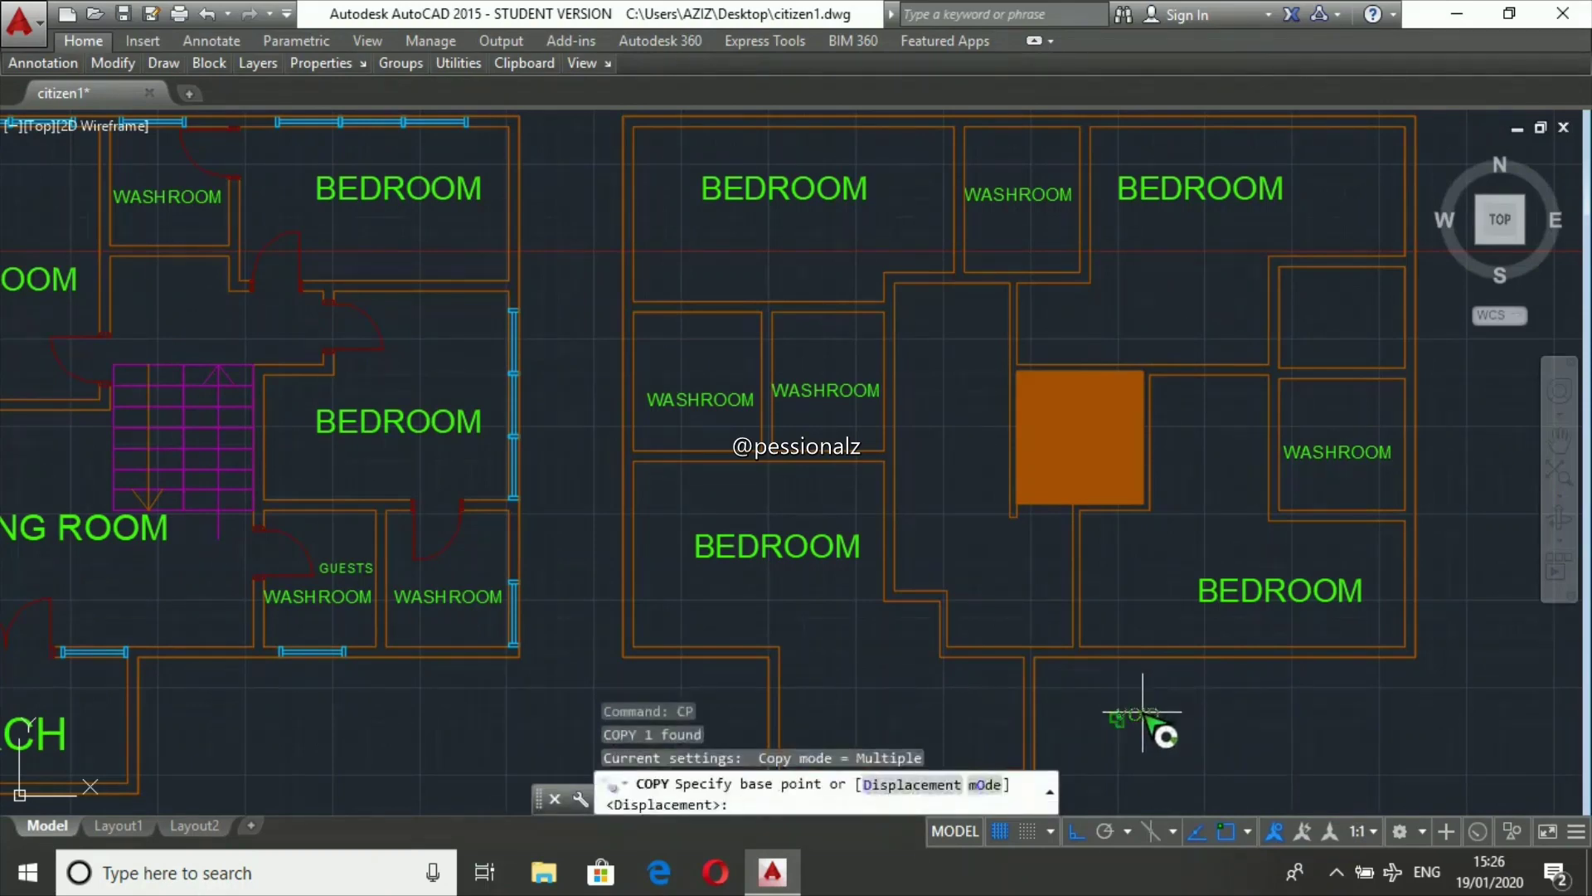
{"action": "left_click", "coordinate": [1138, 720]}
{"action": "key", "text": "F8"}
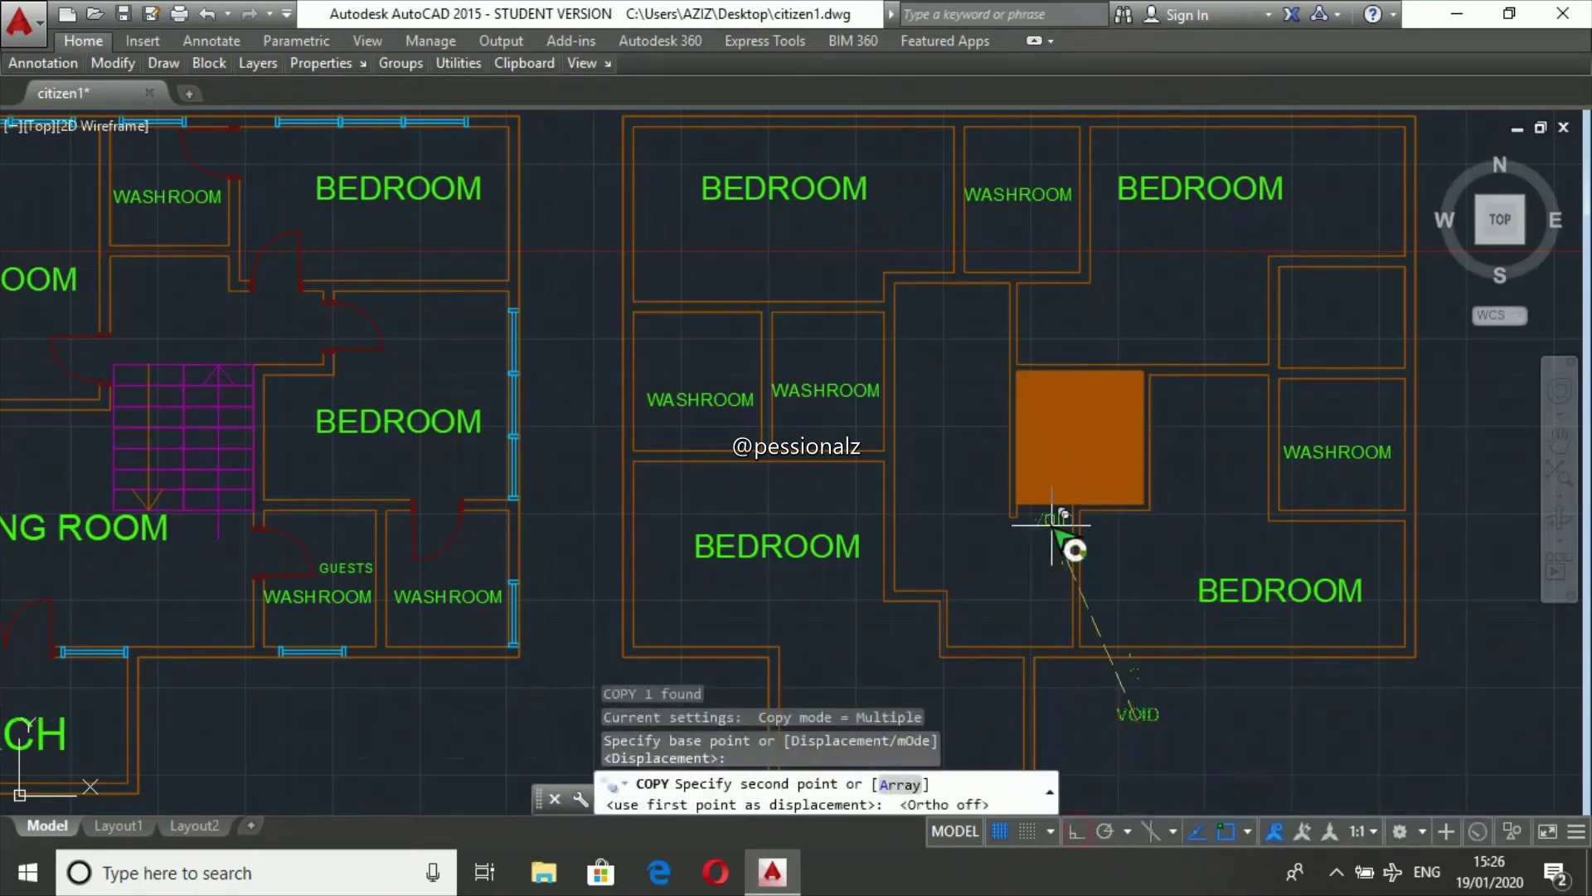
{"action": "left_click", "coordinate": [1077, 443]}
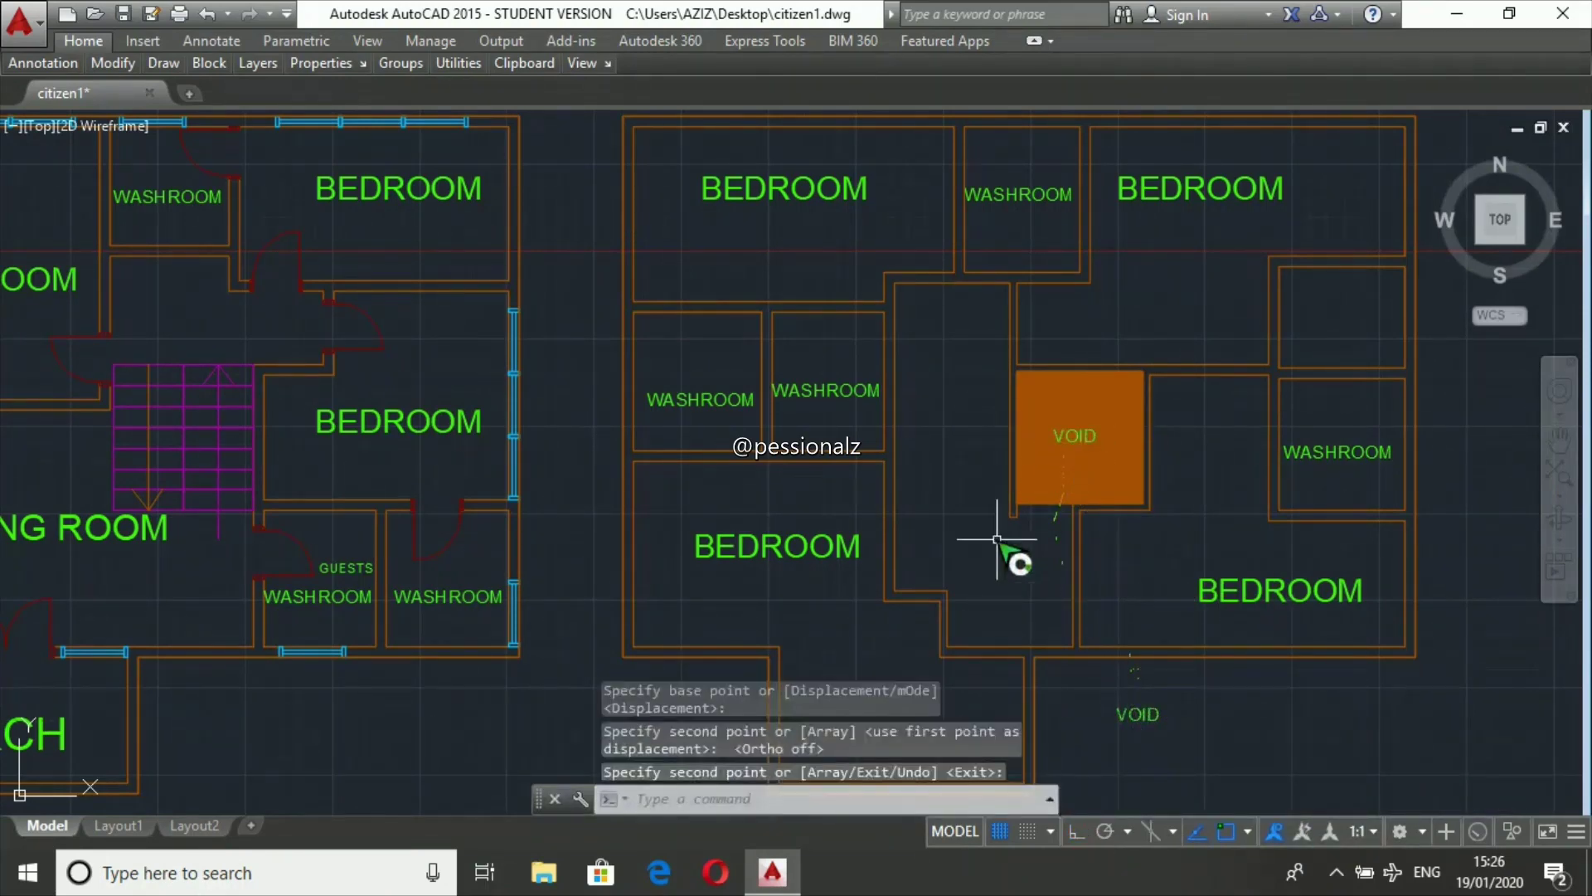
{"action": "key", "text": "Escape"}
{"action": "key", "text": "Escape"}
{"action": "key", "text": "Escape"}
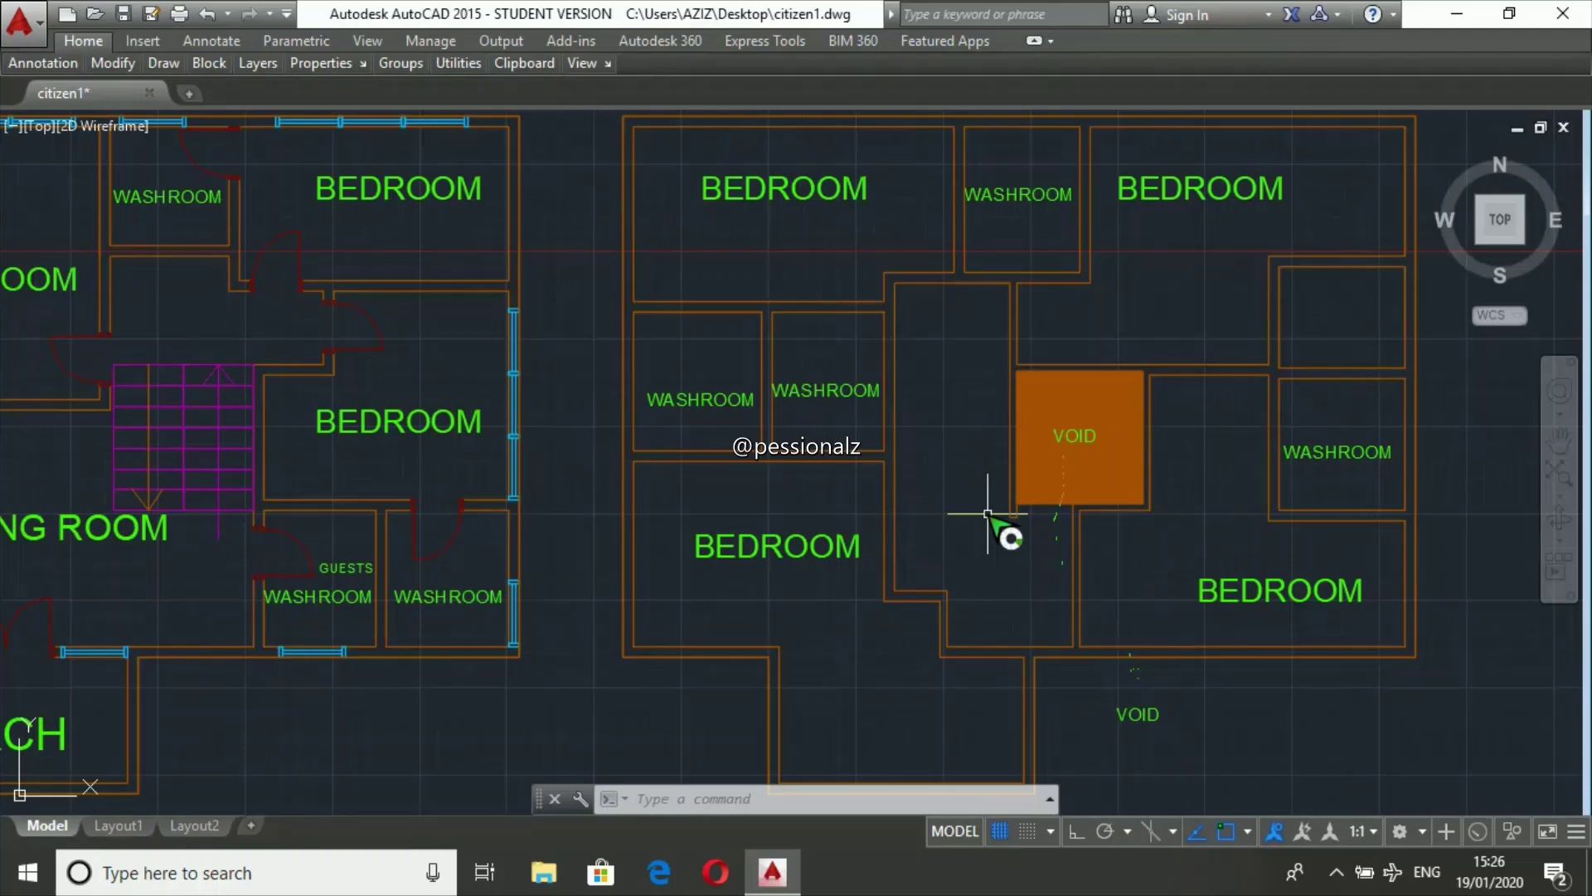
- Abandon a stray line start and make walls the current layer
{"action": "type", "text": "l"}
{"action": "key", "text": "Return"}
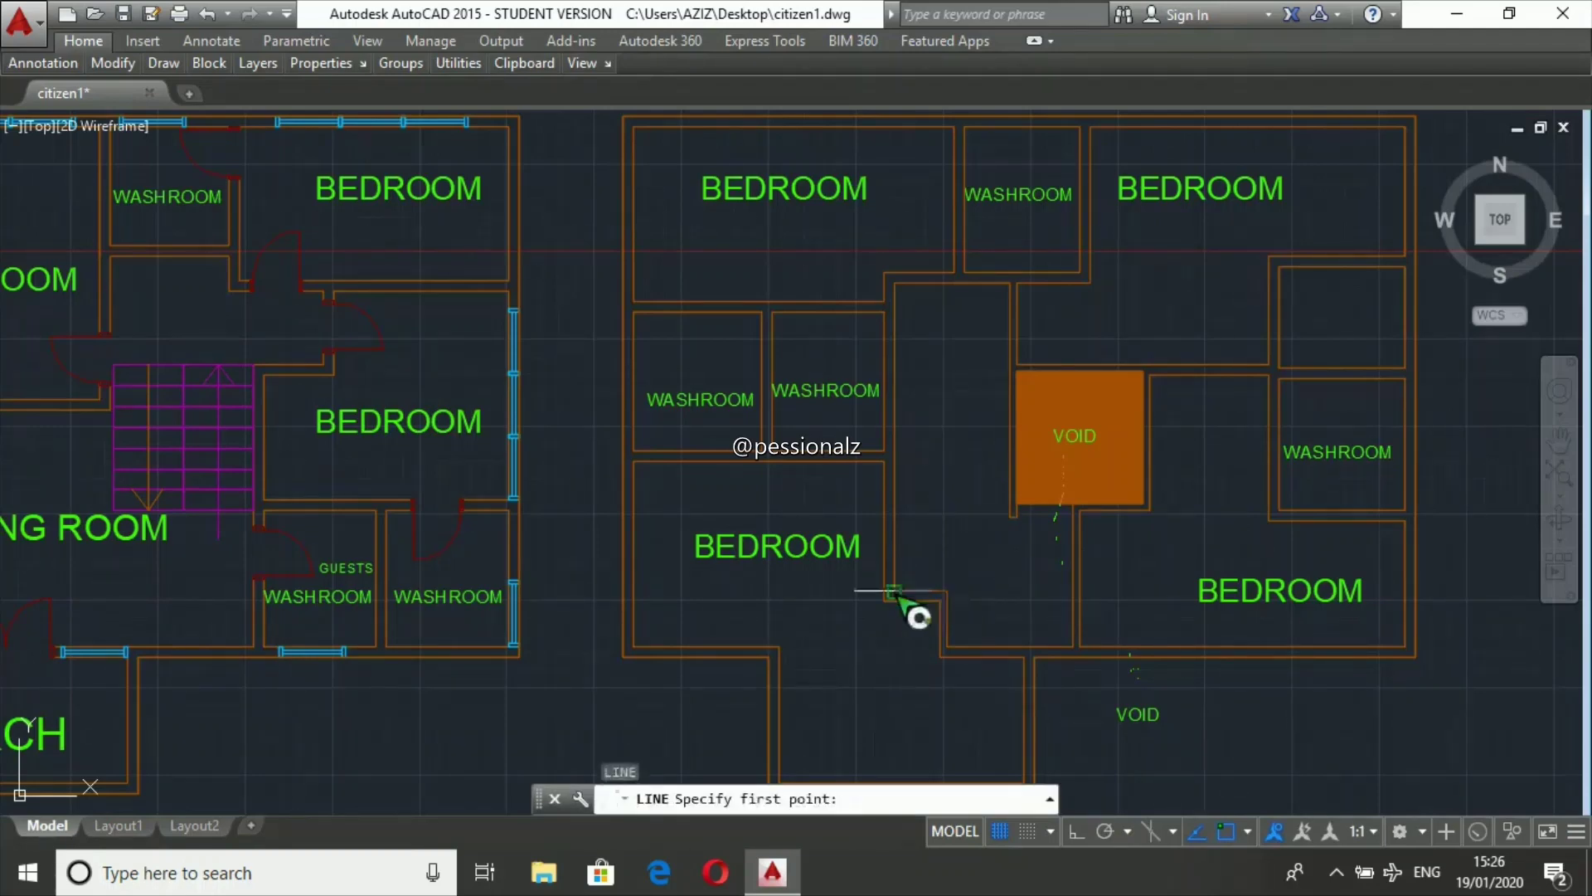
{"action": "left_click", "coordinate": [952, 578]}
{"action": "key", "text": "Escape"}
{"action": "key", "text": "Escape"}
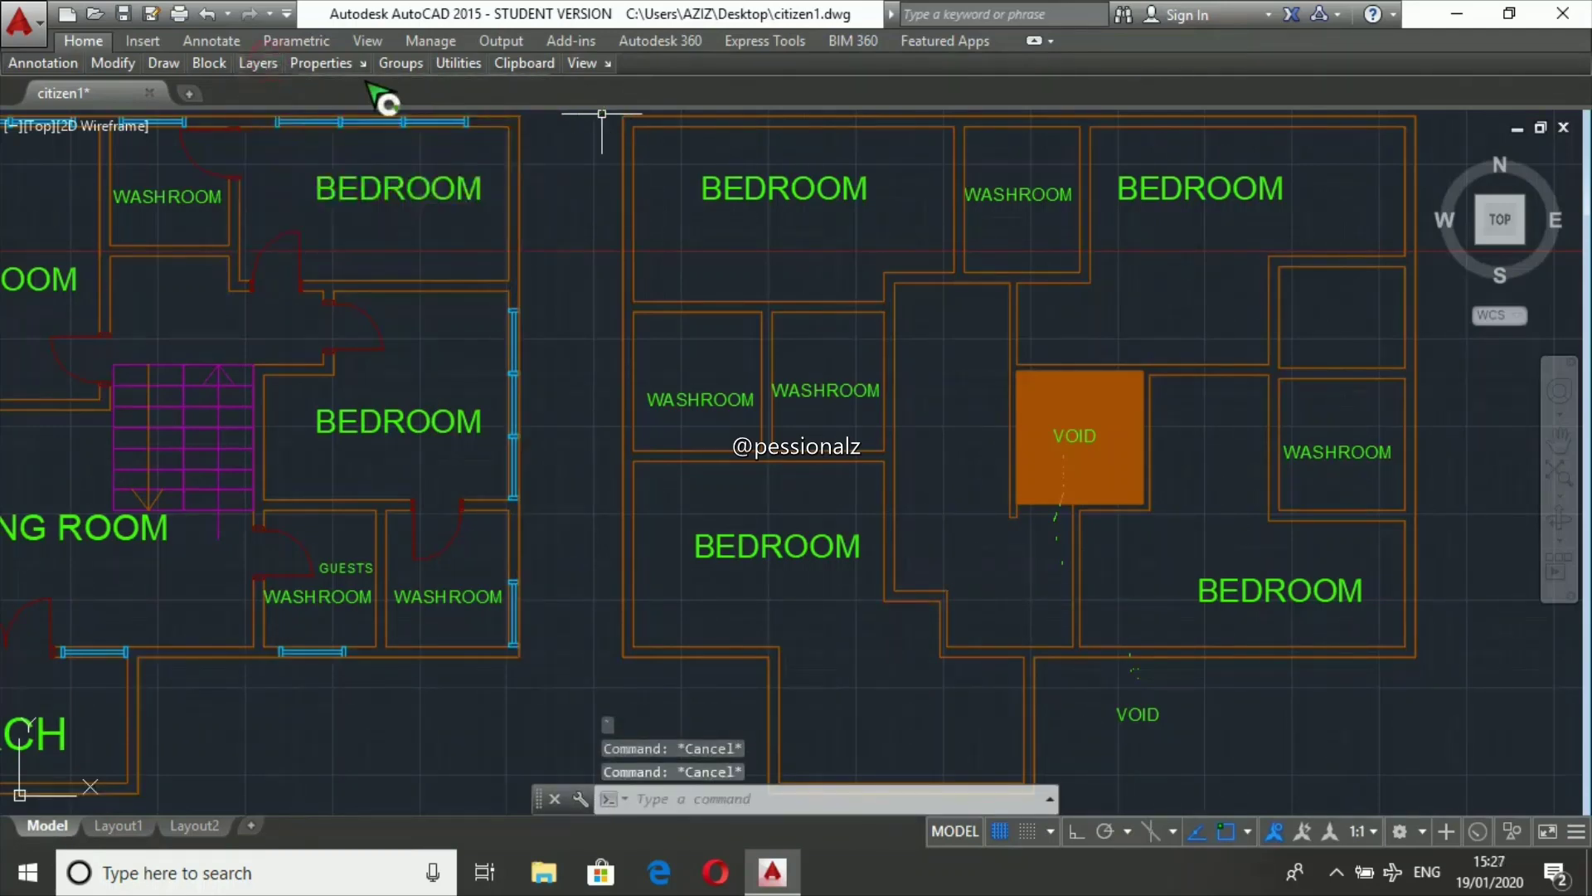
{"action": "mouse_move", "coordinate": [257, 63]}
{"action": "left_click", "coordinate": [497, 91]}
{"action": "left_click", "coordinate": [464, 237]}
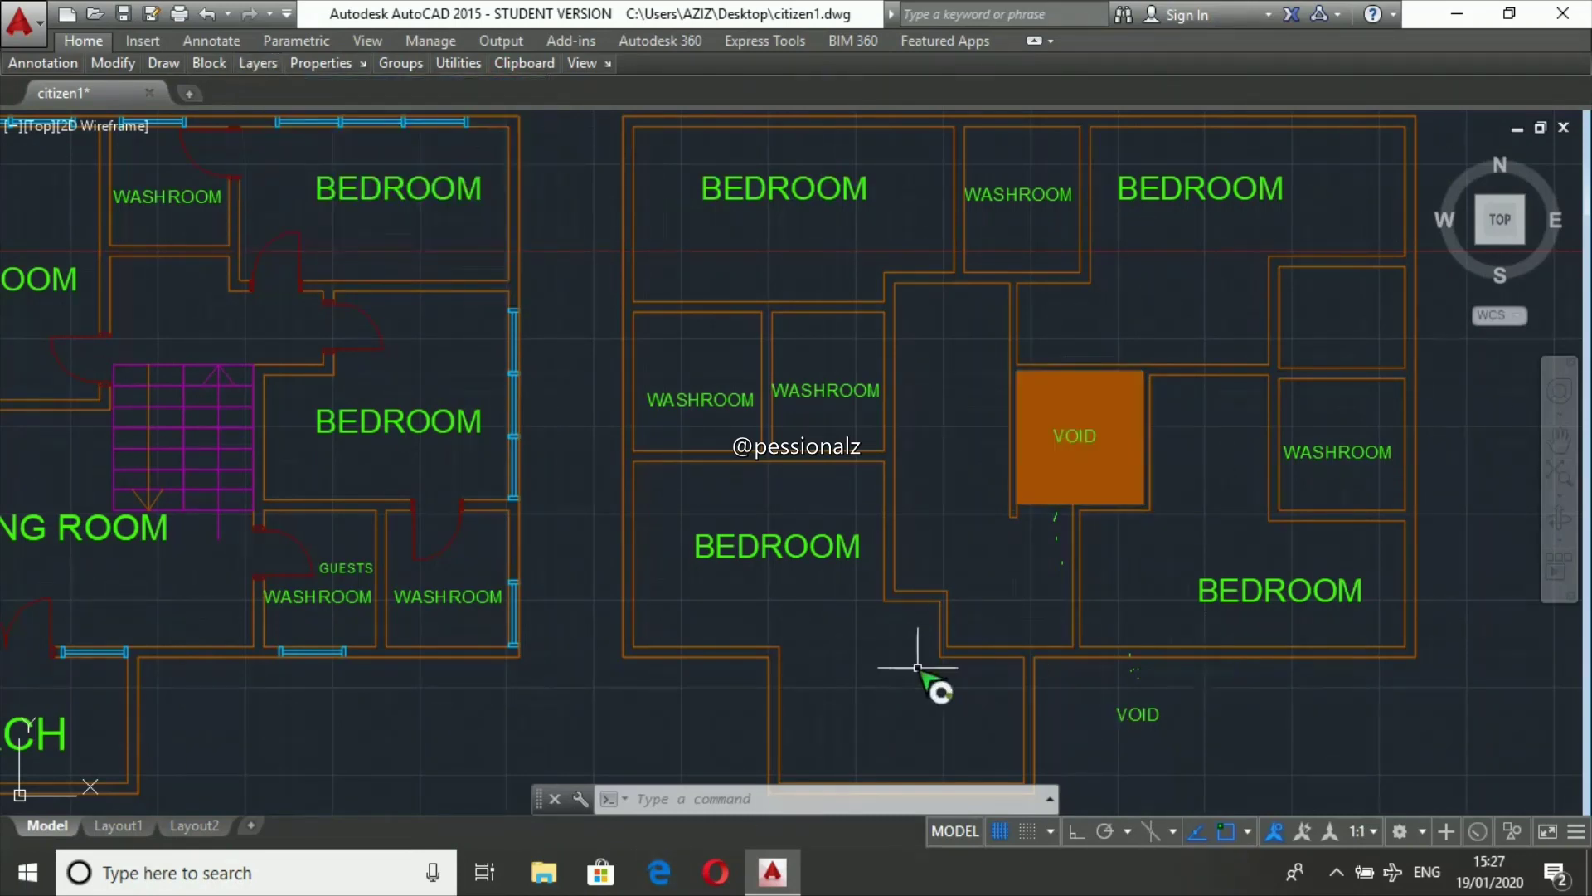
- Draw the new wall line from the passage corner, running 3000 upward
{"action": "type", "text": "l"}
{"action": "key", "text": "Return"}
{"action": "left_click", "coordinate": [894, 590]}
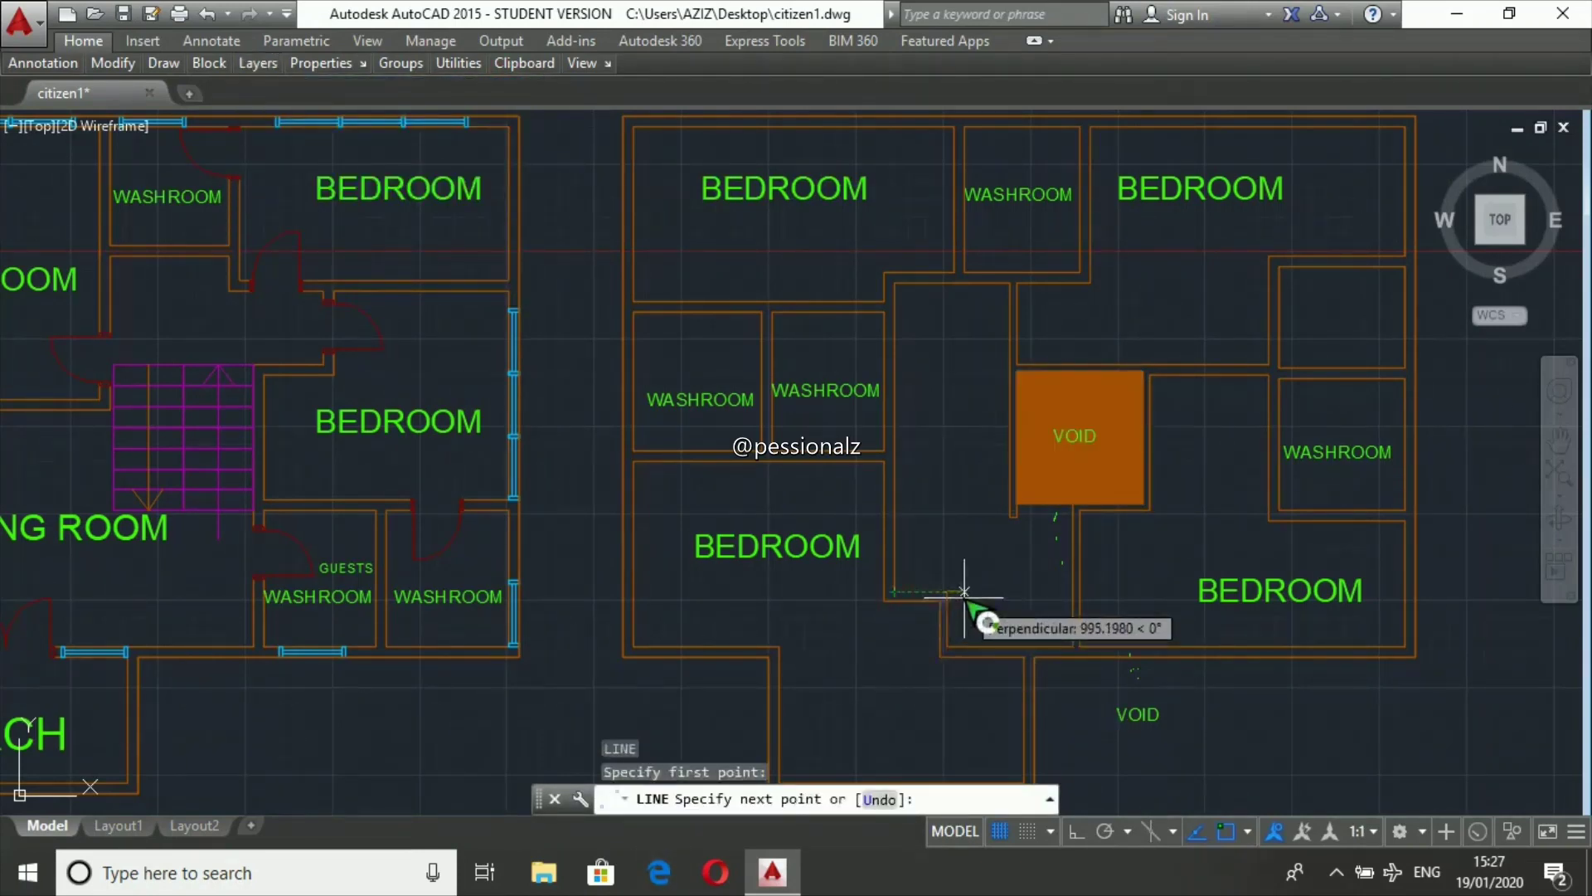
{"action": "left_click", "coordinate": [946, 591]}
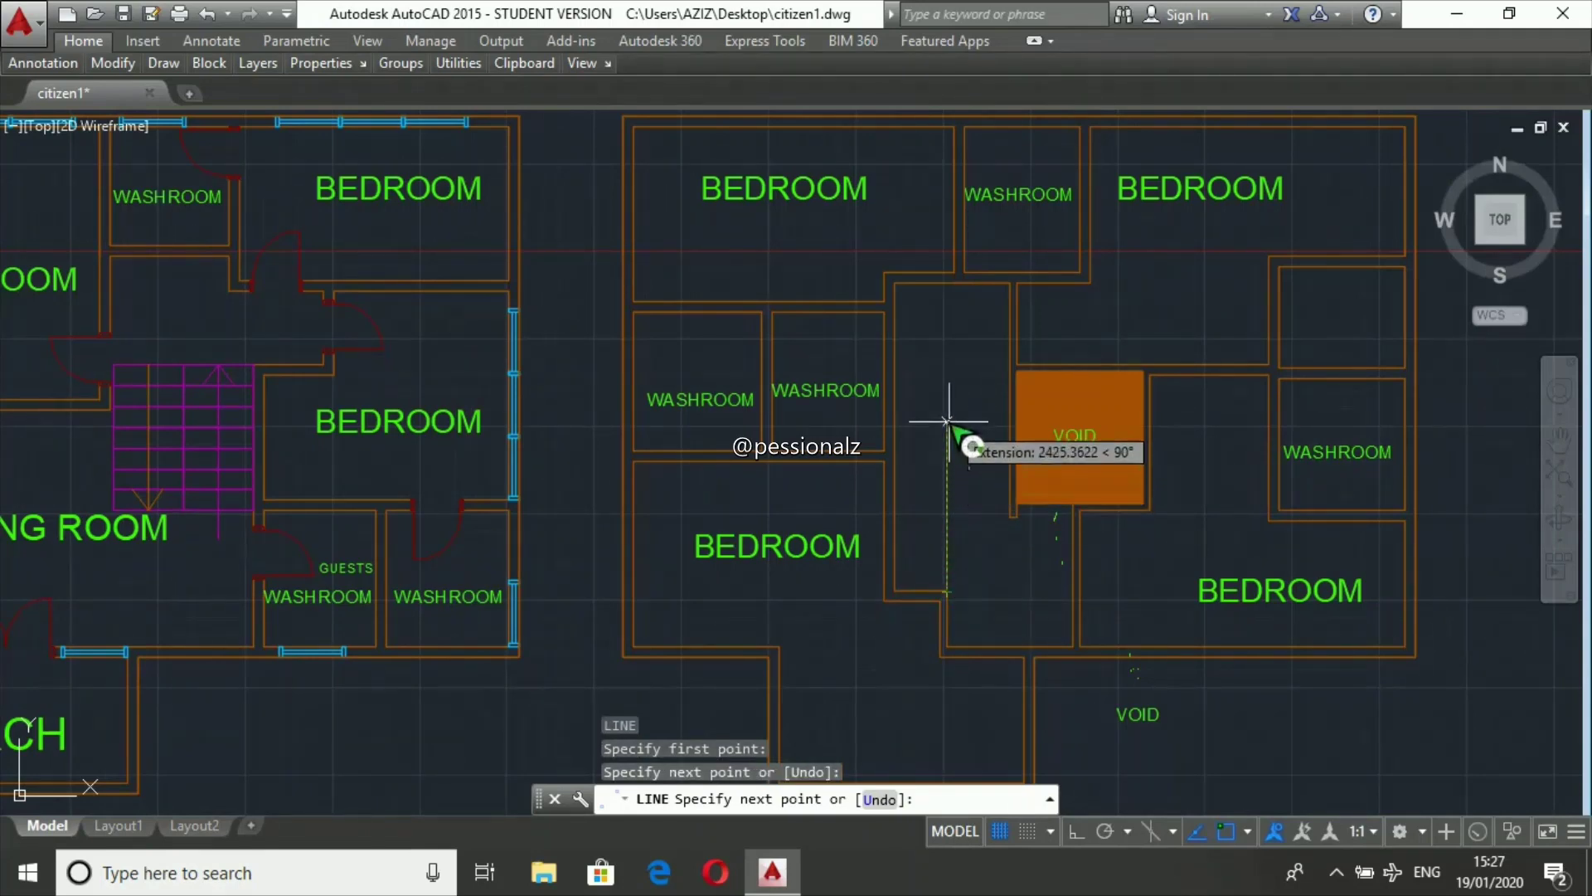
{"action": "type", "text": "3000"}
{"action": "key", "text": "Return"}
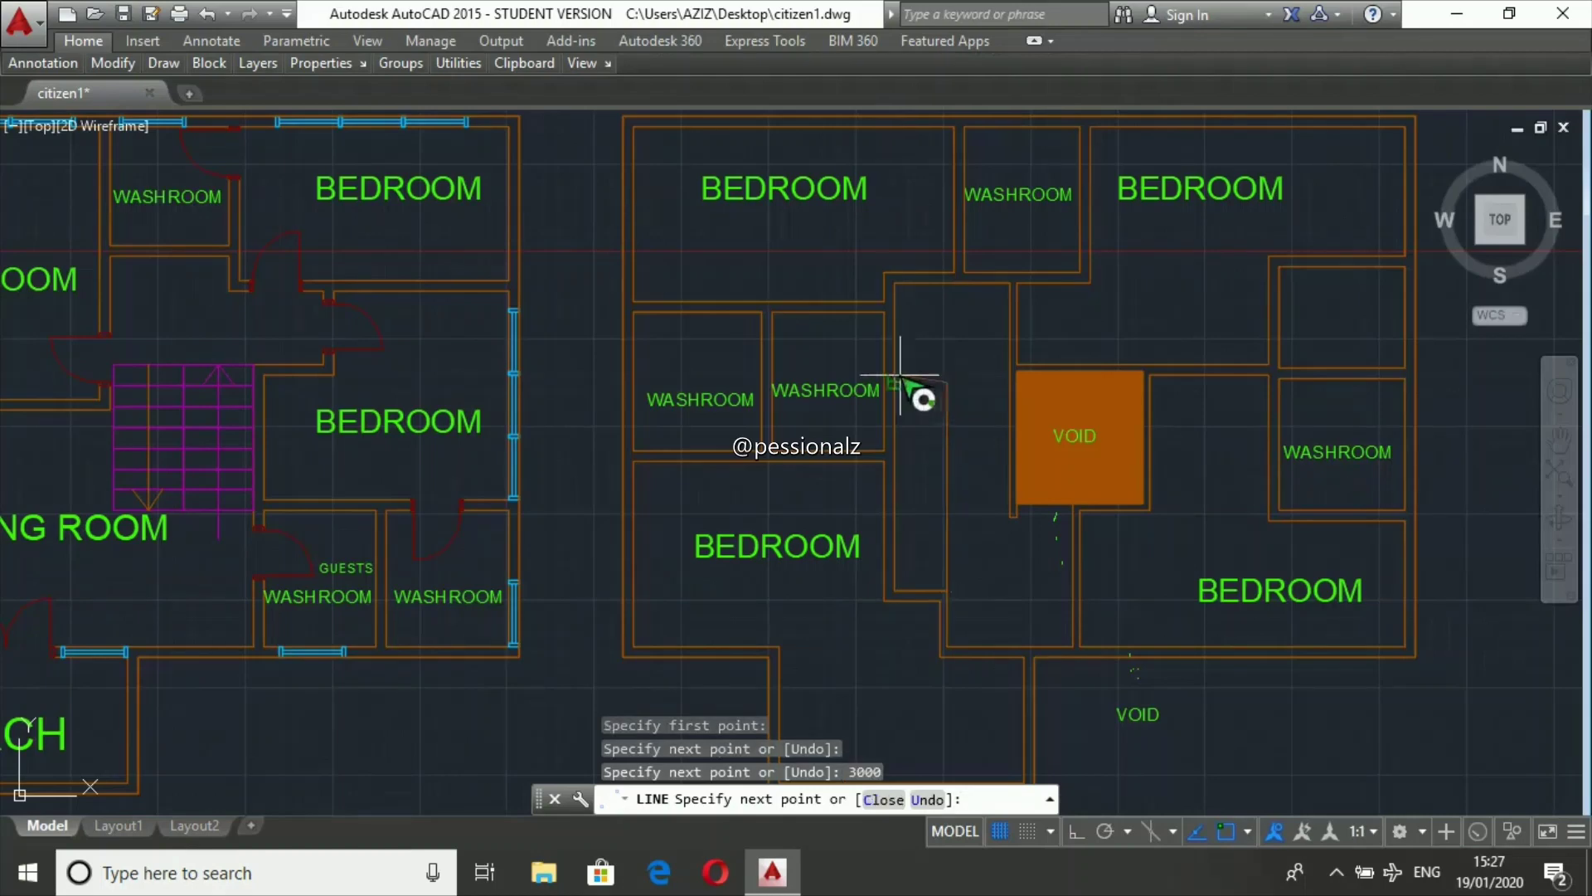
{"action": "key", "text": "Escape"}
- Join the new wall lines into one polyline and offset it 150 to the left
{"action": "left_click", "coordinate": [947, 427]}
{"action": "left_click", "coordinate": [921, 383]}
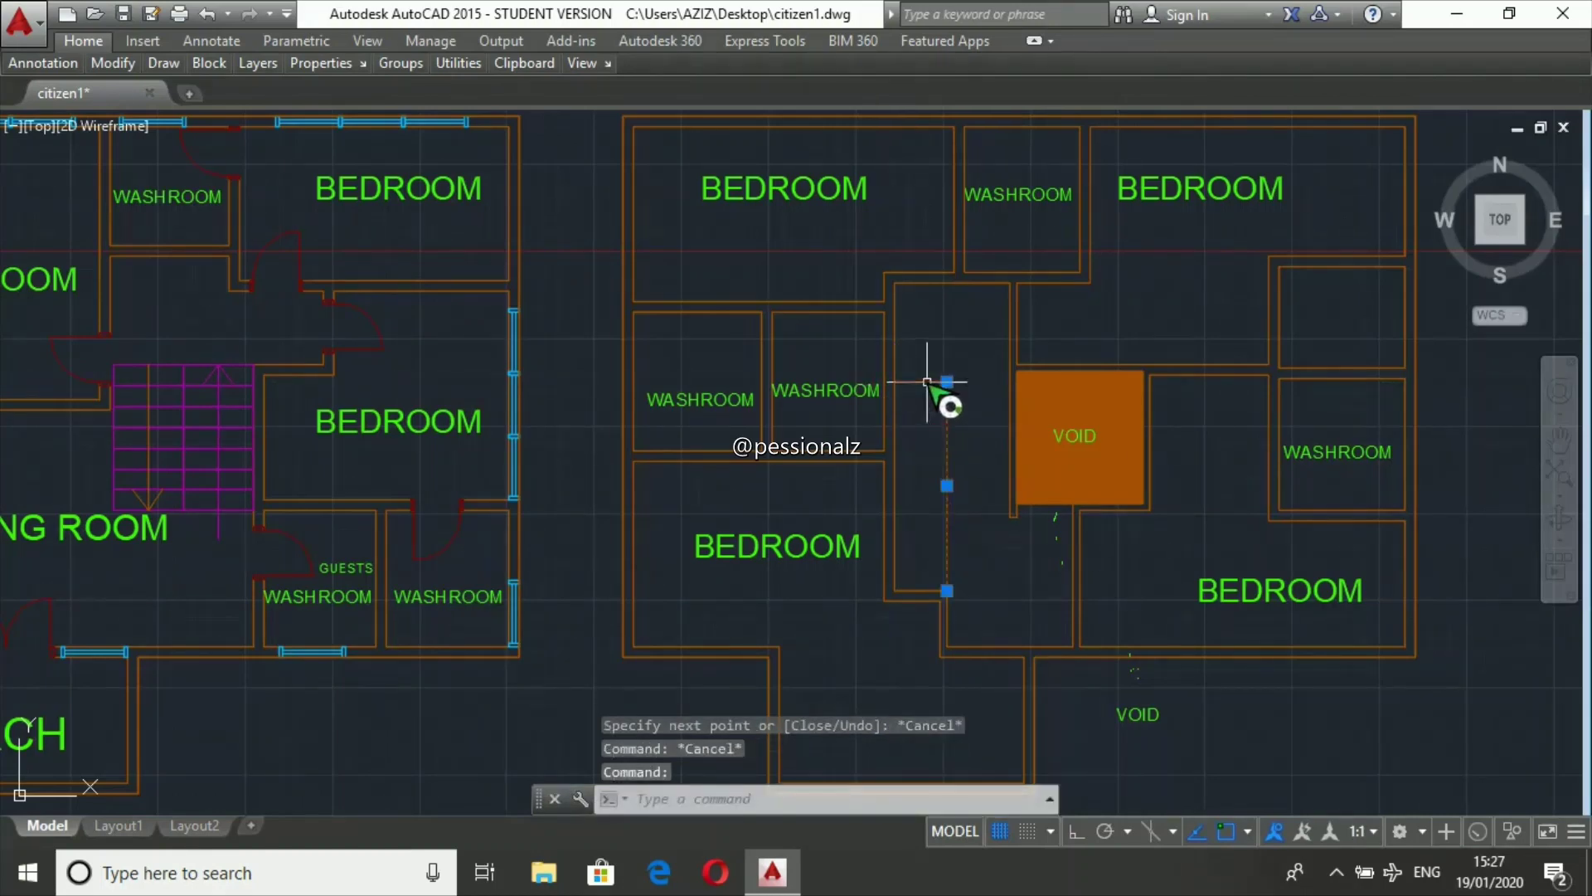
{"action": "type", "text": "JOIN"}
{"action": "key", "text": "Return"}
{"action": "type", "text": "offset"}
{"action": "key", "text": "Return"}
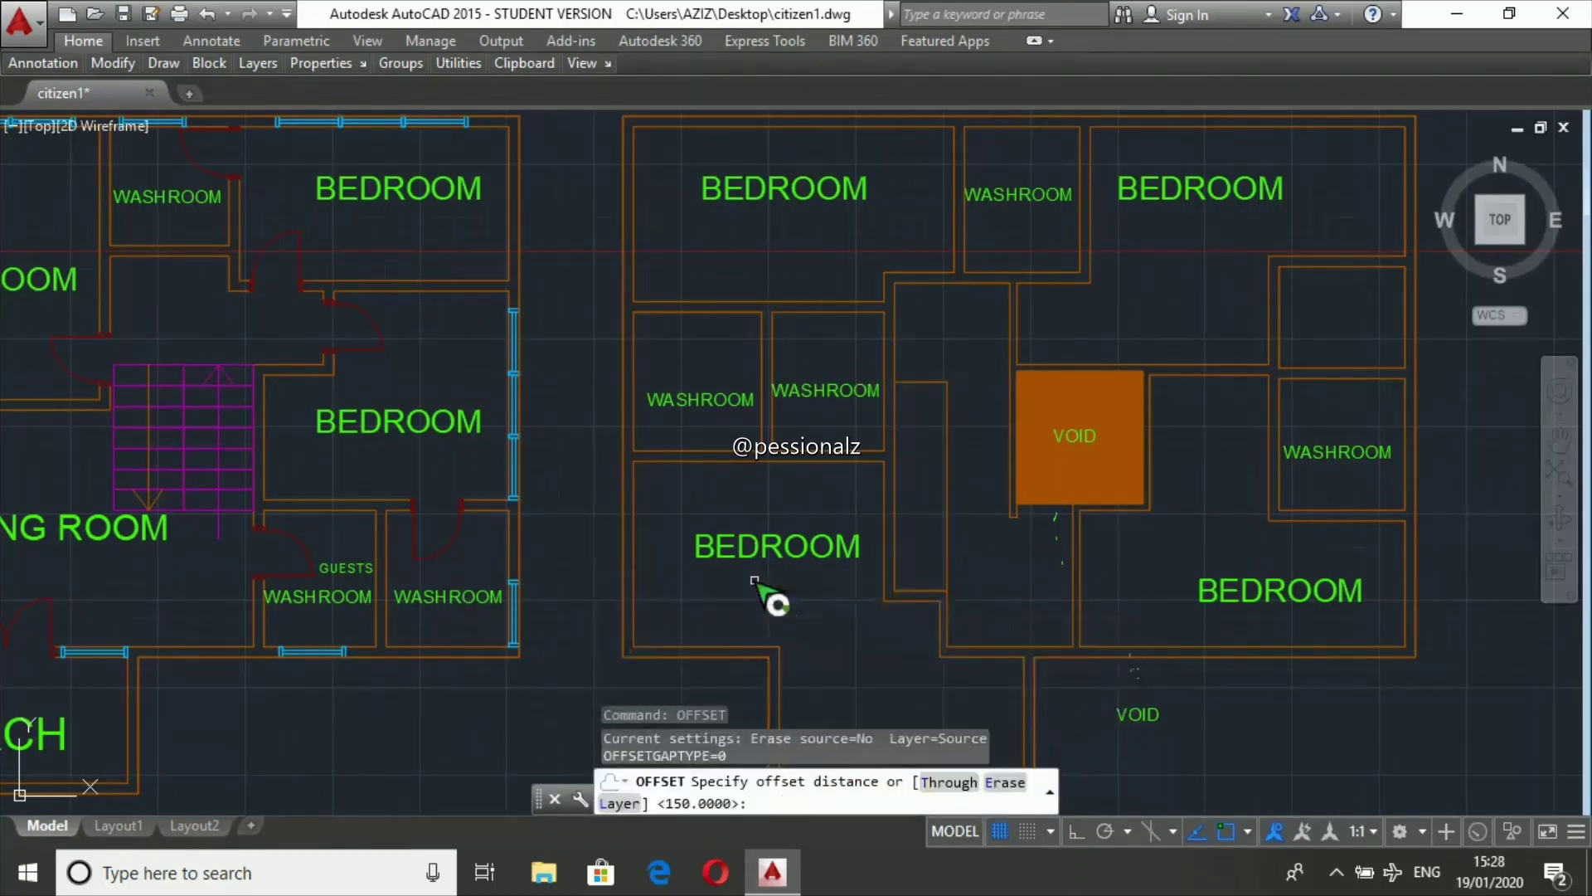
{"action": "key", "text": "Return"}
{"action": "left_click", "coordinate": [948, 518]}
{"action": "key", "text": "Escape"}
{"action": "key", "text": "Escape"}
{"action": "key", "text": "Escape"}
{"action": "key", "text": "Escape"}
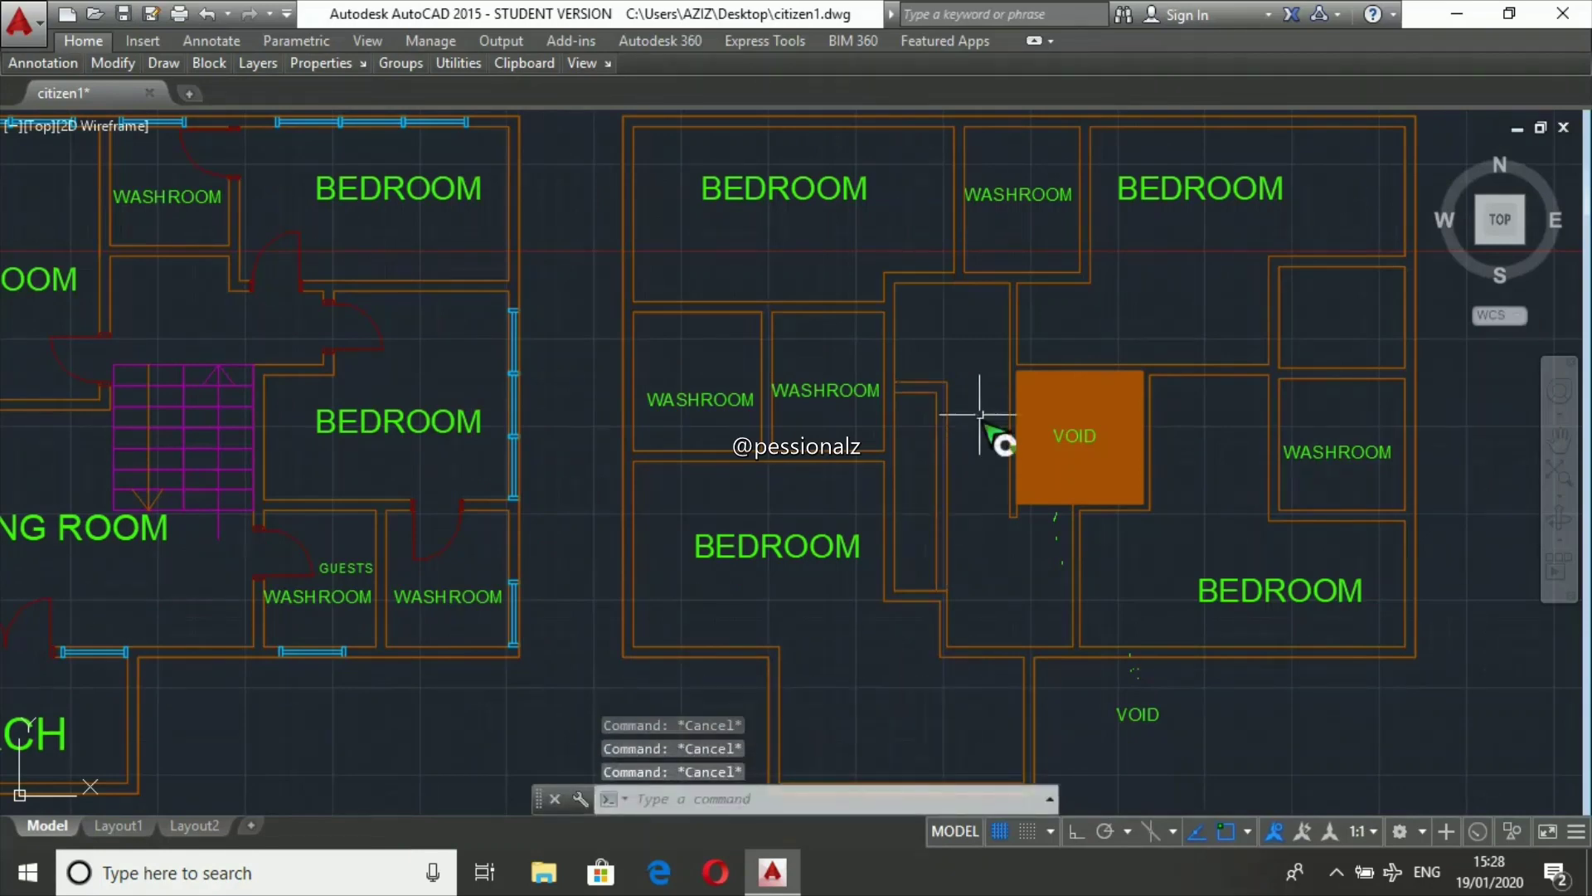
- Trim the overlapping wall line at the new wall's top junction
{"action": "type", "text": "TRIM"}
{"action": "key", "text": "Return"}
{"action": "key", "text": "Return"}
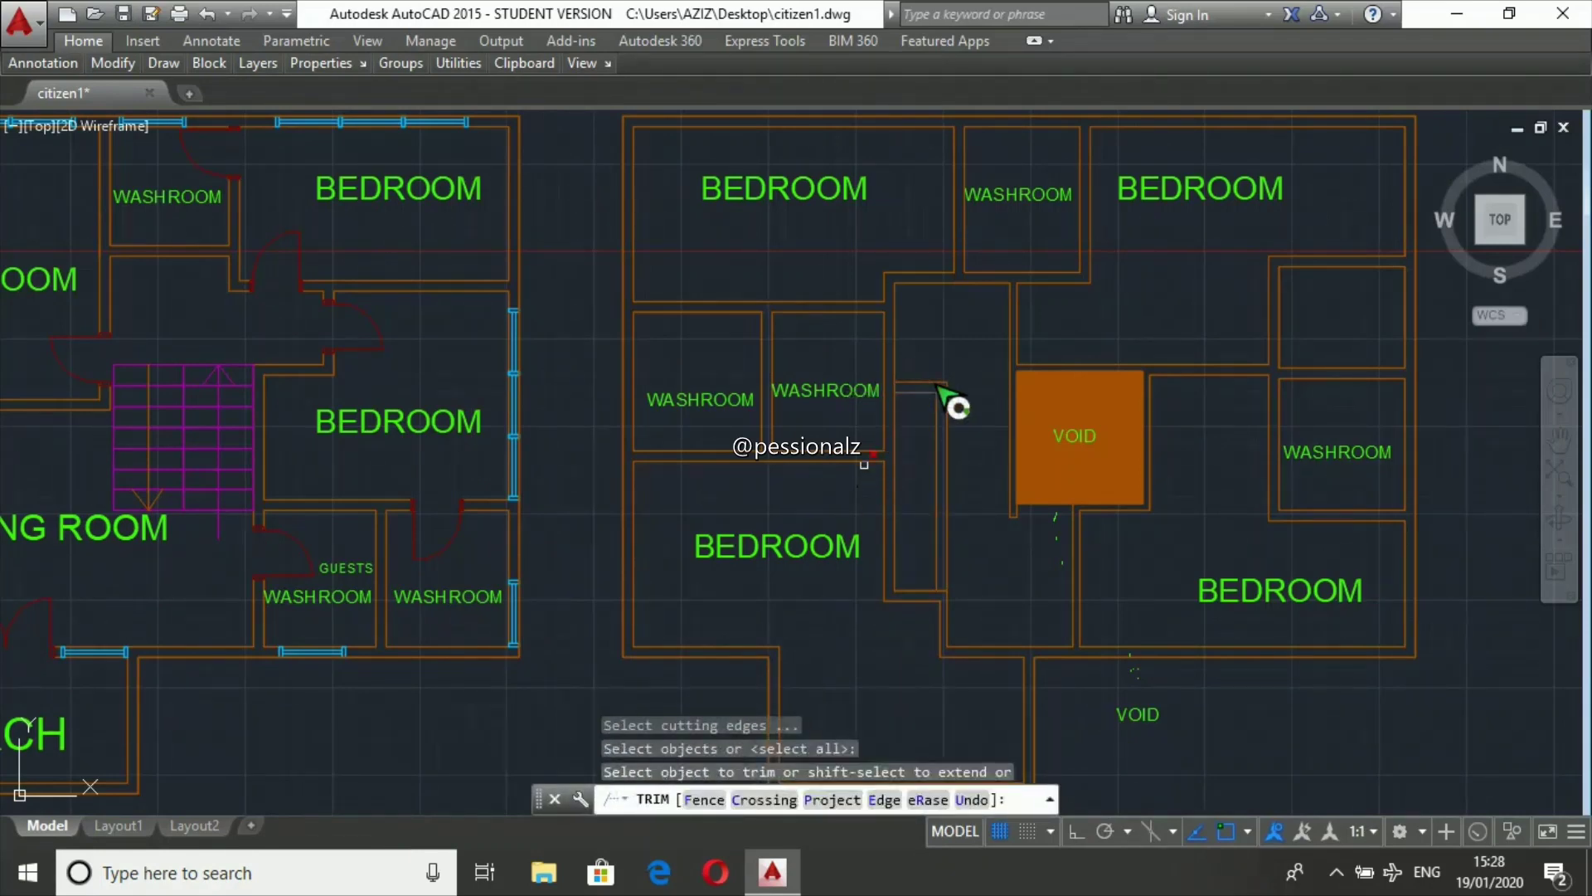
{"action": "left_click", "coordinate": [906, 393]}
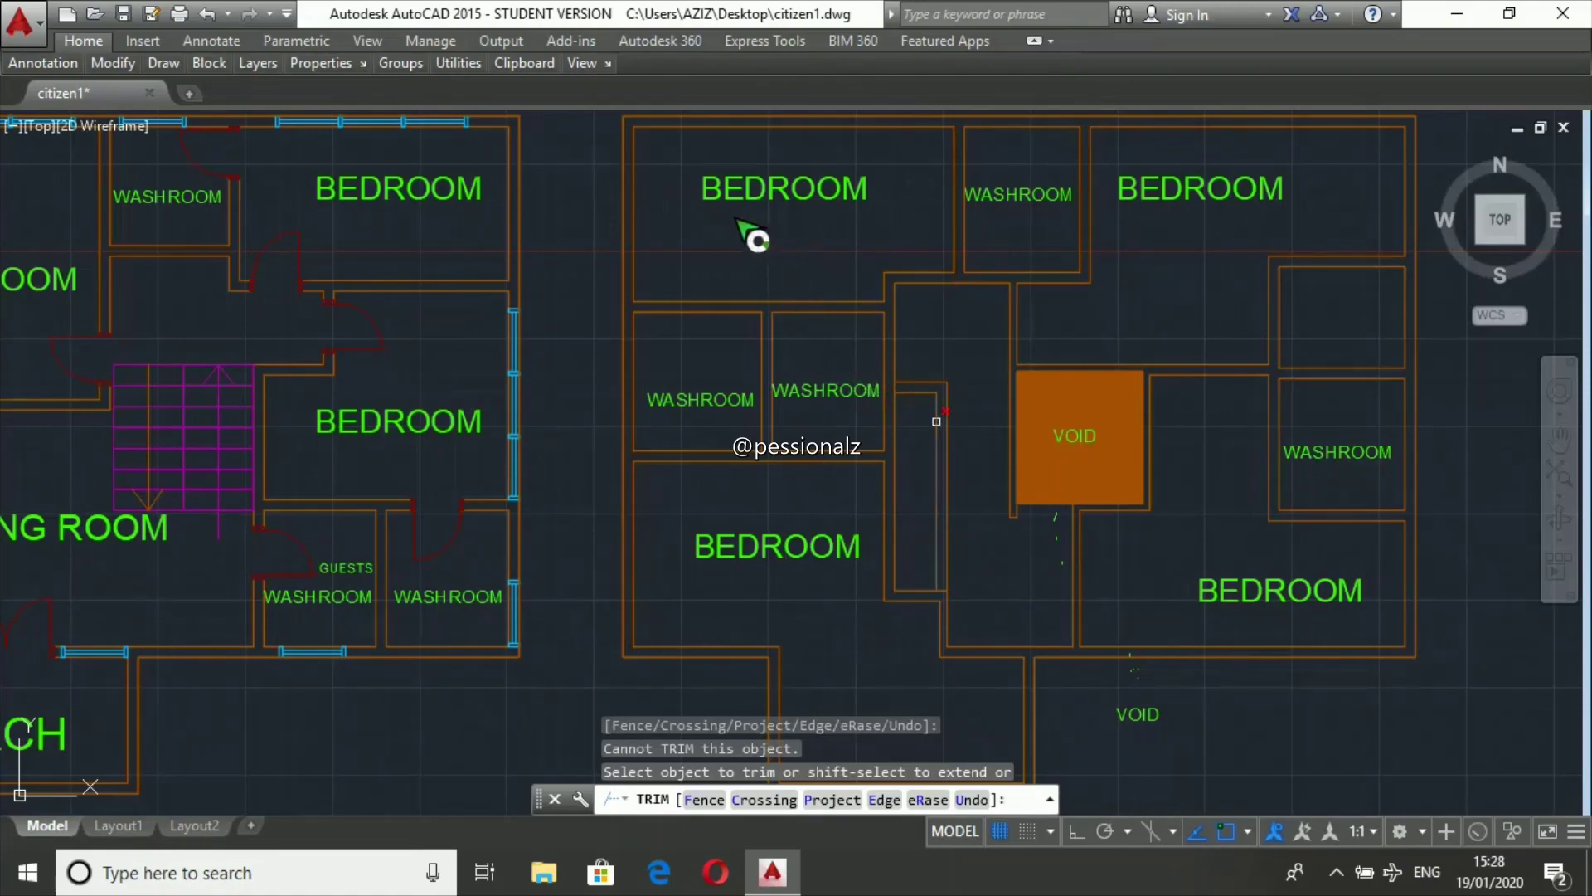
{"action": "key", "text": "Escape"}
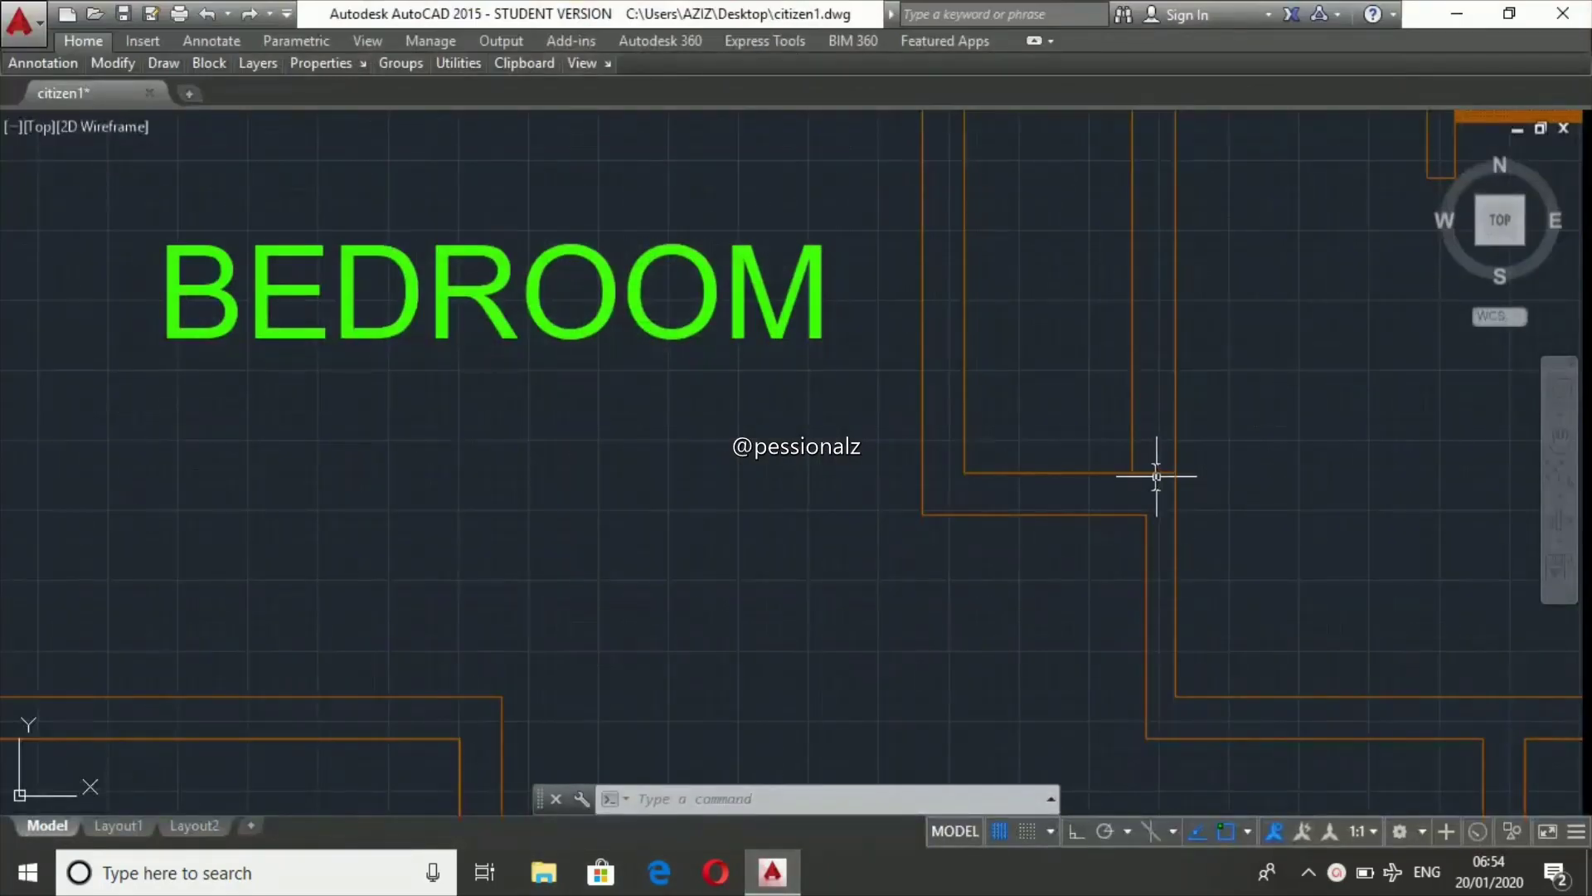
- With Ortho on, move the lower wall line 300 upward
{"action": "left_click", "coordinate": [1076, 831]}
{"action": "left_click", "coordinate": [1069, 471]}
{"action": "type", "text": "mo"}
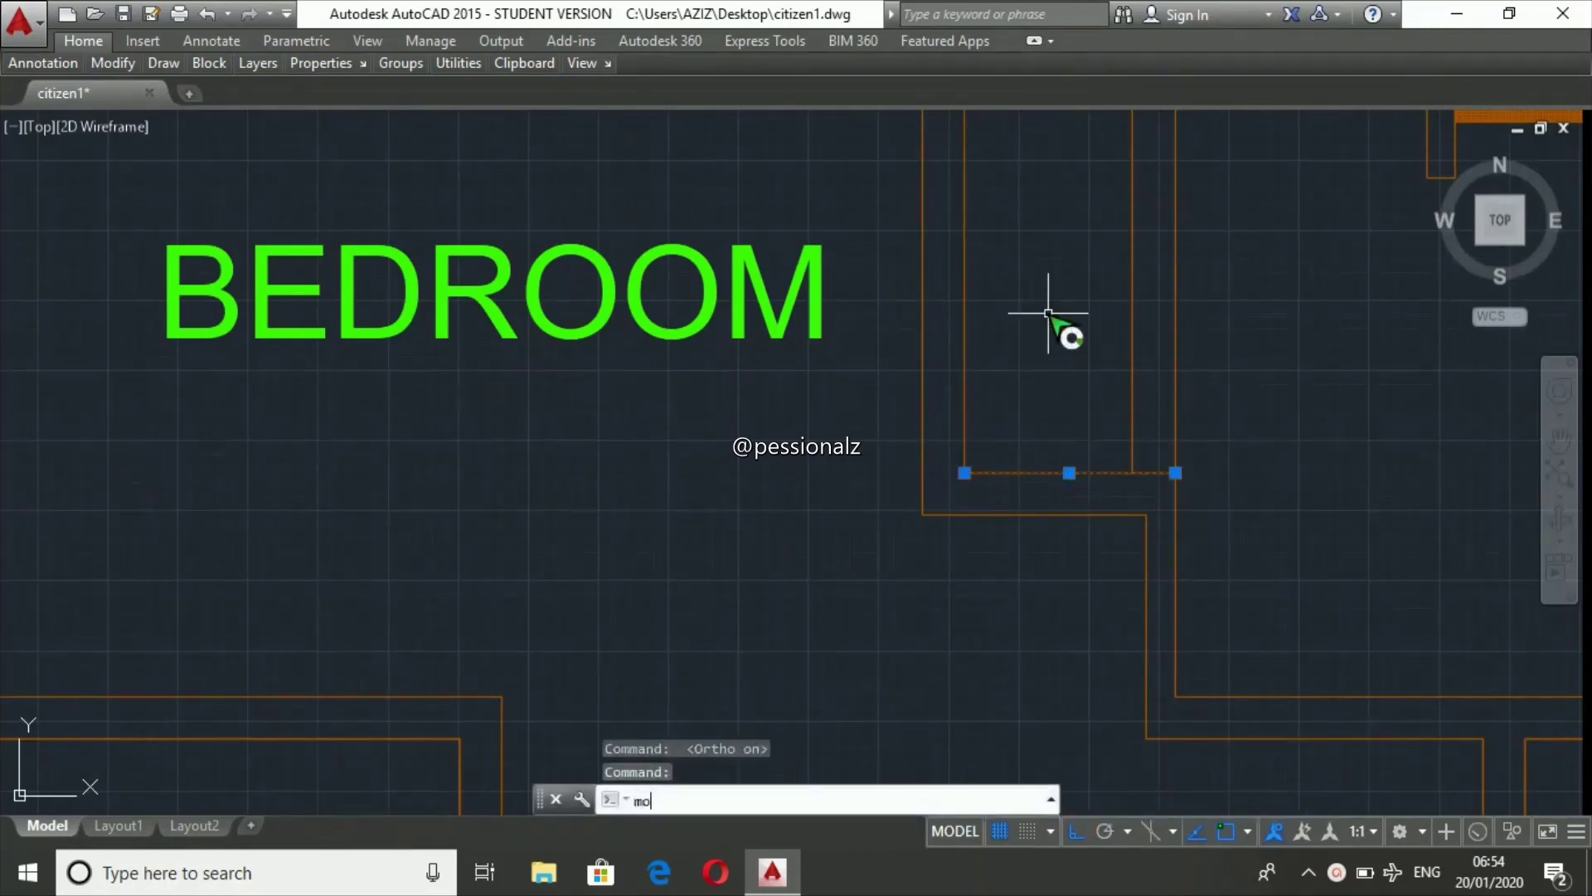
{"action": "key", "text": "Return"}
{"action": "left_click", "coordinate": [1078, 471]}
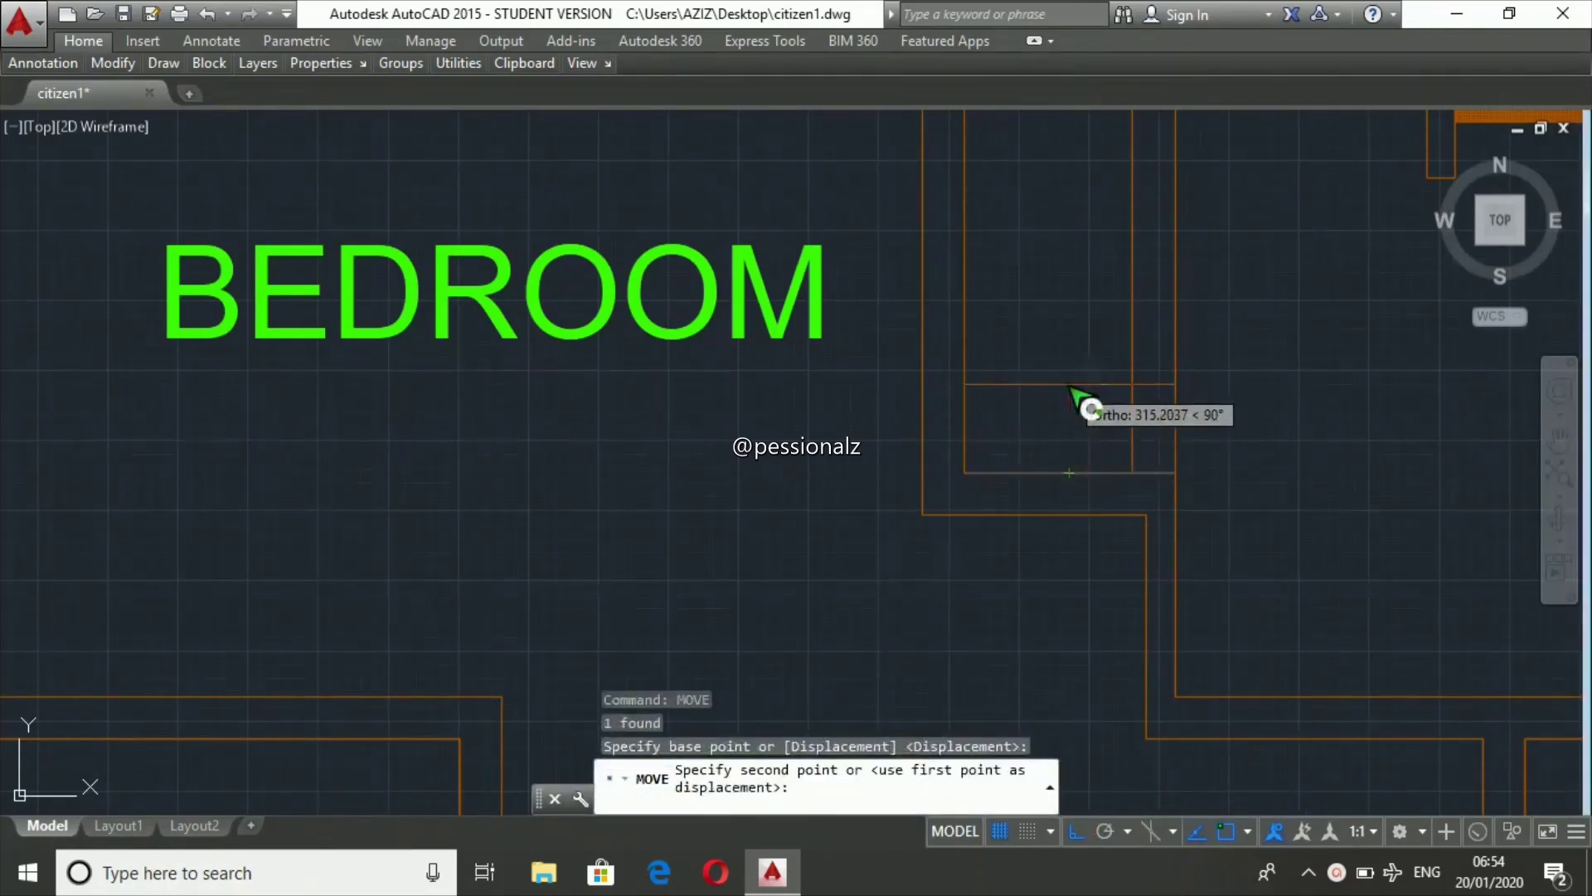
{"action": "type", "text": "300"}
{"action": "key", "text": "Return"}
- Offset the moved wall line 150 above it and erase the L-shaped wall polyline
{"action": "type", "text": "o"}
{"action": "key", "text": "Return"}
{"action": "key", "text": "Return"}
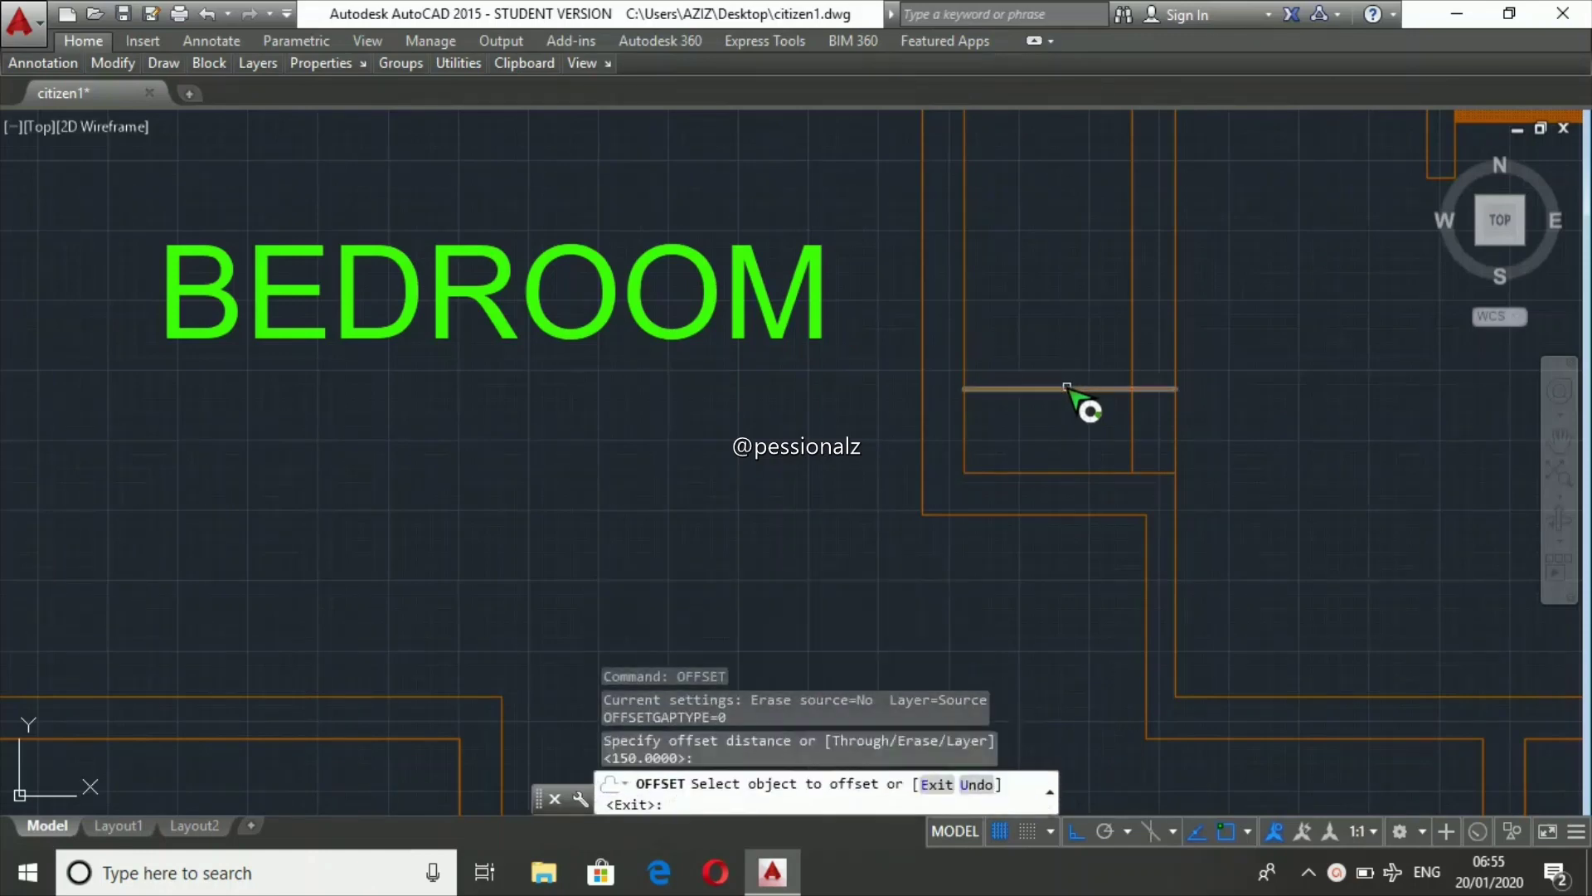
{"action": "left_click", "coordinate": [1070, 388]}
{"action": "left_click", "coordinate": [1068, 320]}
{"action": "key", "text": "Escape"}
{"action": "left_click", "coordinate": [1107, 473]}
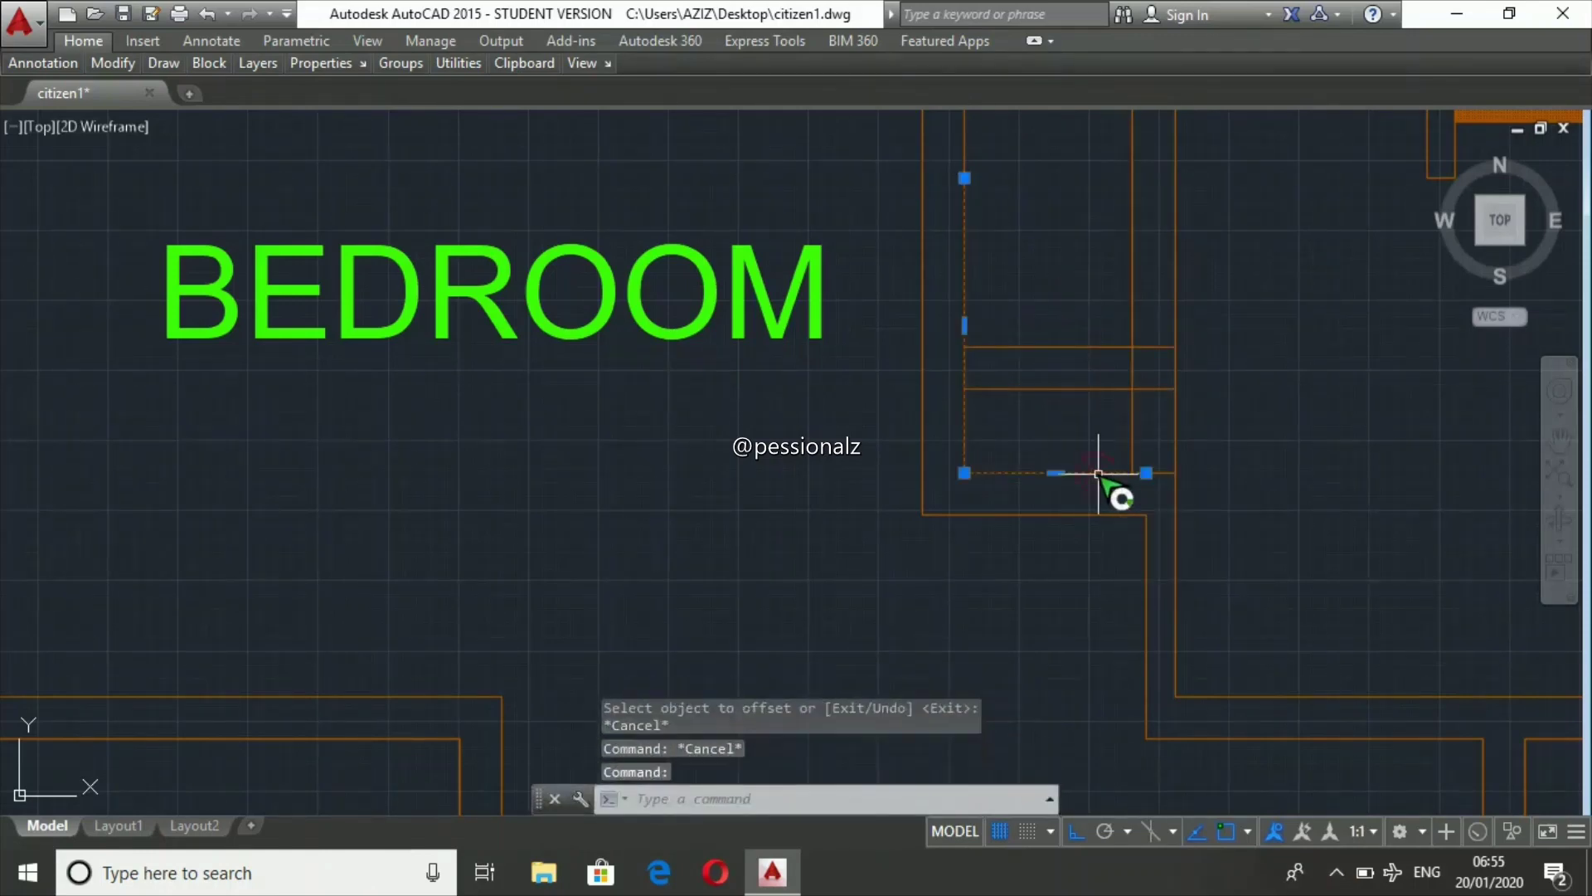
{"action": "key", "text": "Delete"}
- Draw a wall line to the left wall, then erase an unwanted wall line
{"action": "type", "text": "l"}
{"action": "key", "text": "Return"}
{"action": "left_click", "coordinate": [966, 385]}
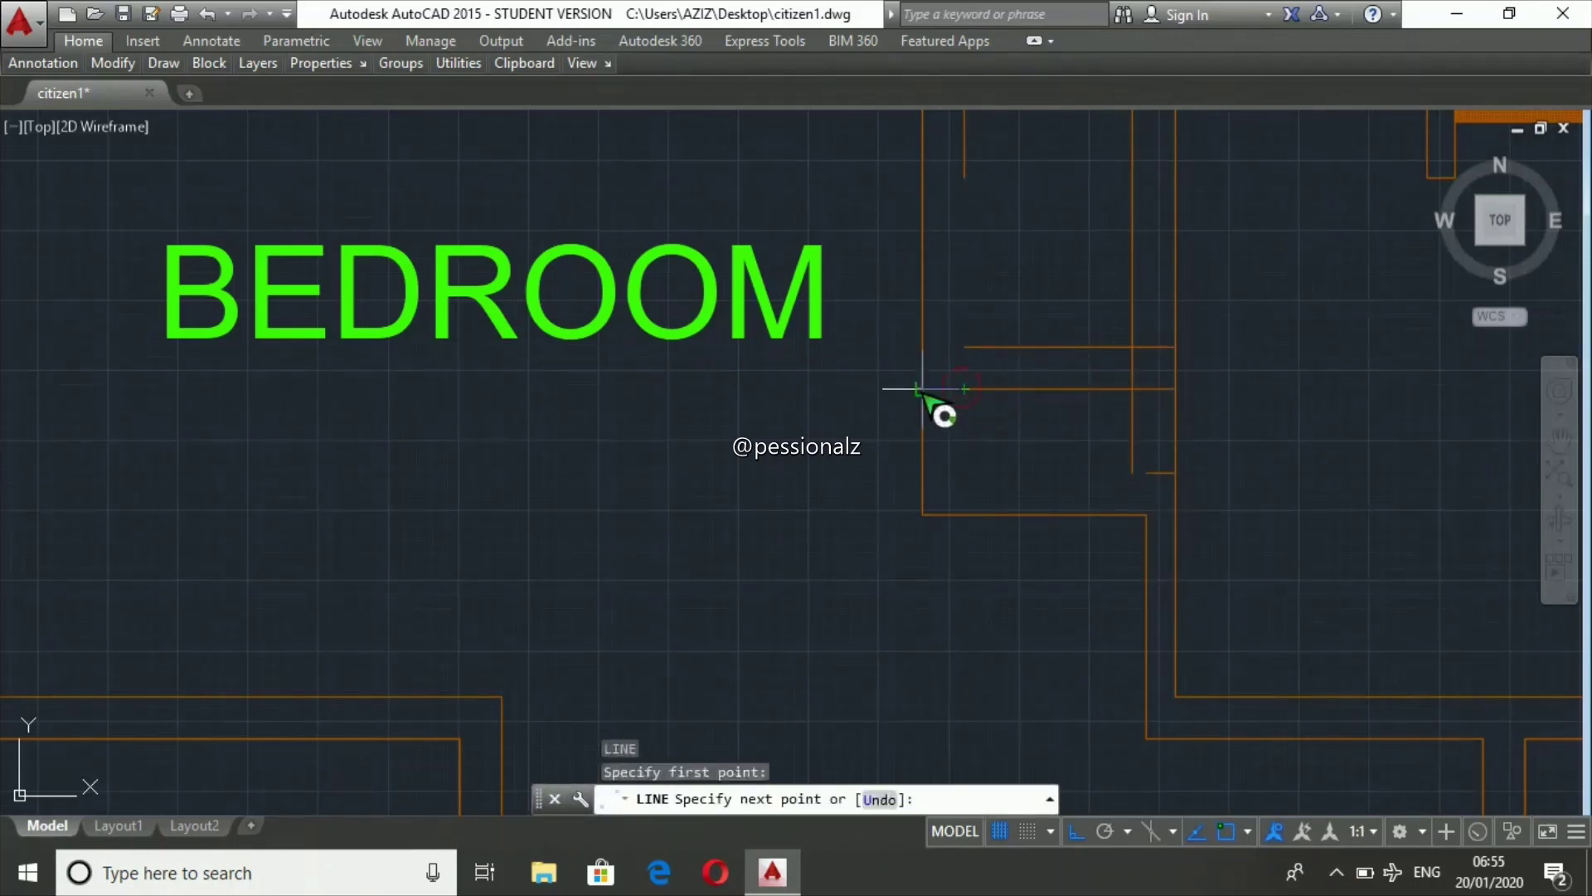
{"action": "key", "text": "Return"}
{"action": "key", "text": "Return"}
{"action": "left_click", "coordinate": [965, 178]}
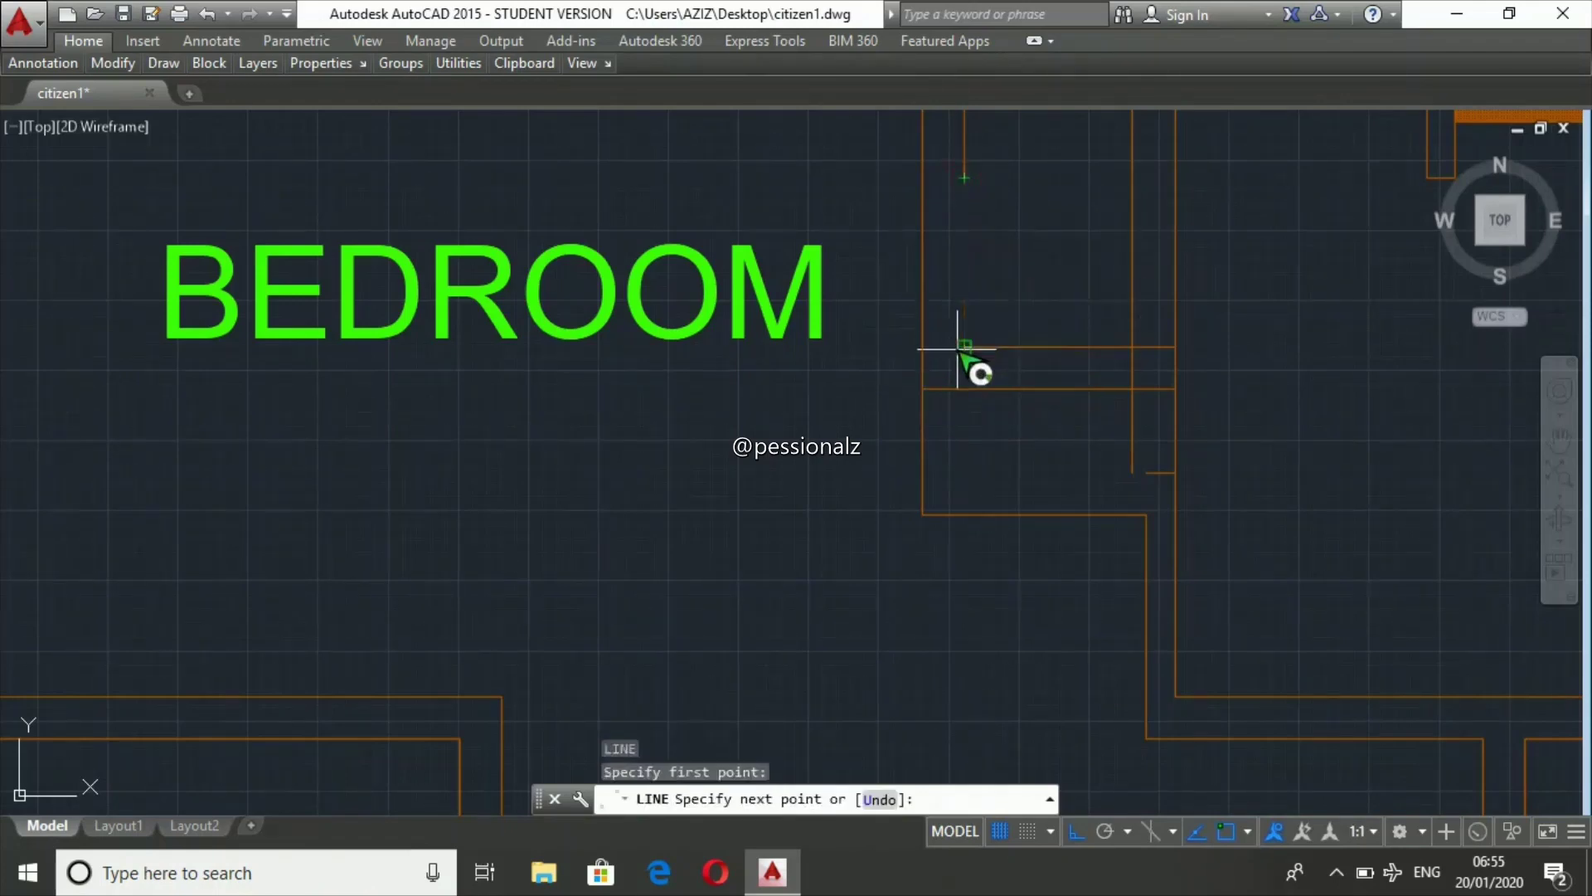
{"action": "scroll", "coordinate": [958, 350], "scroll_direction": "up", "scroll_amount": 5}
{"action": "key", "text": "Escape"}
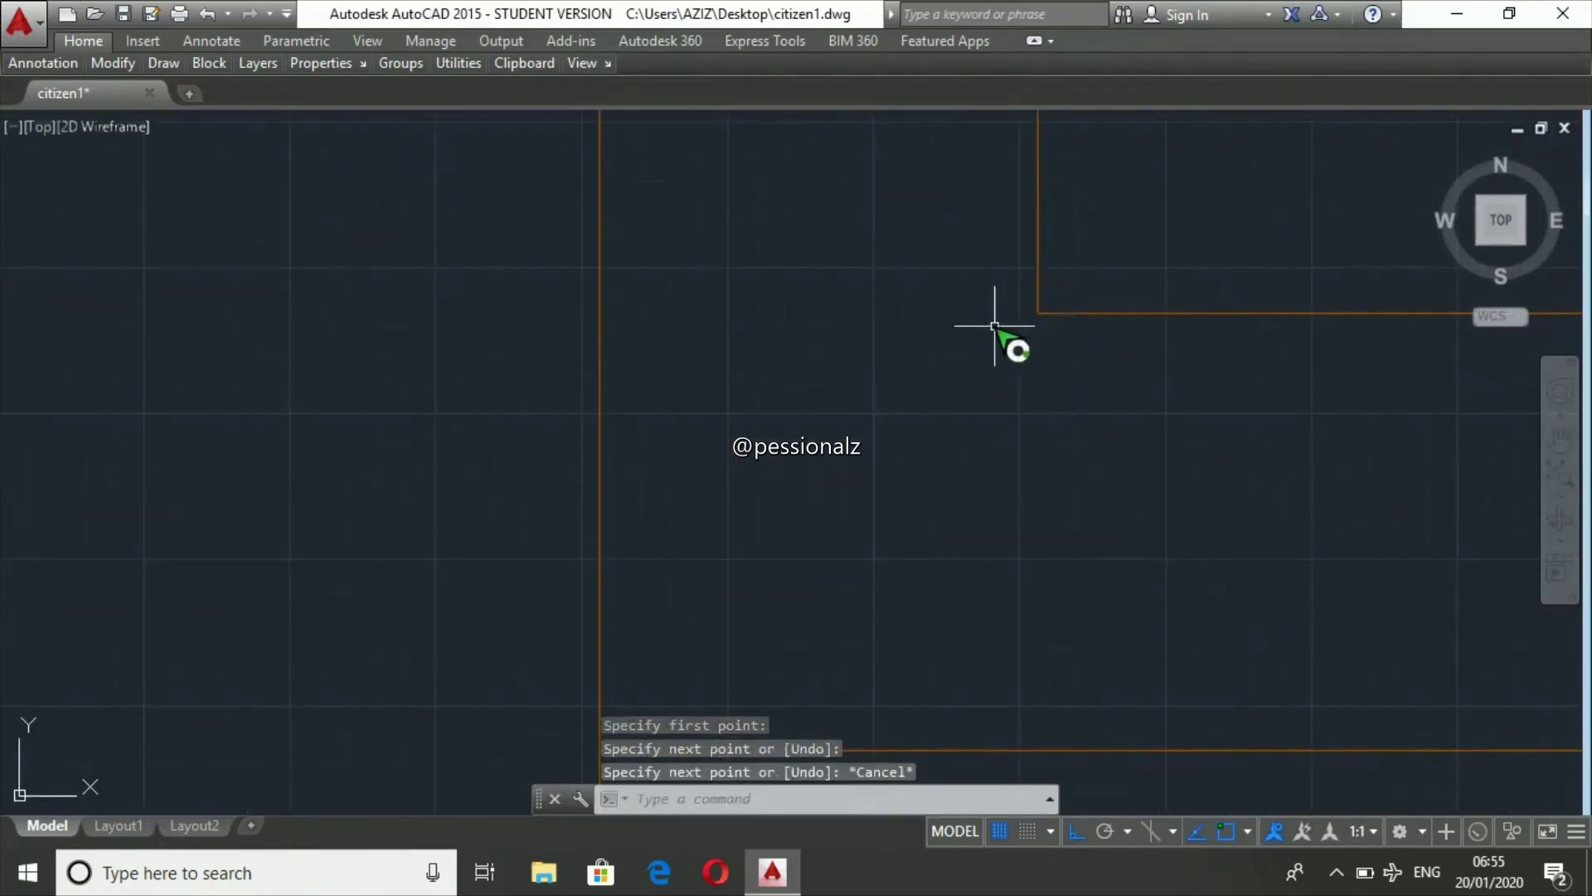
{"action": "scroll", "coordinate": [999, 332], "scroll_direction": "down", "scroll_amount": 4}
{"action": "key", "text": "Delete"}
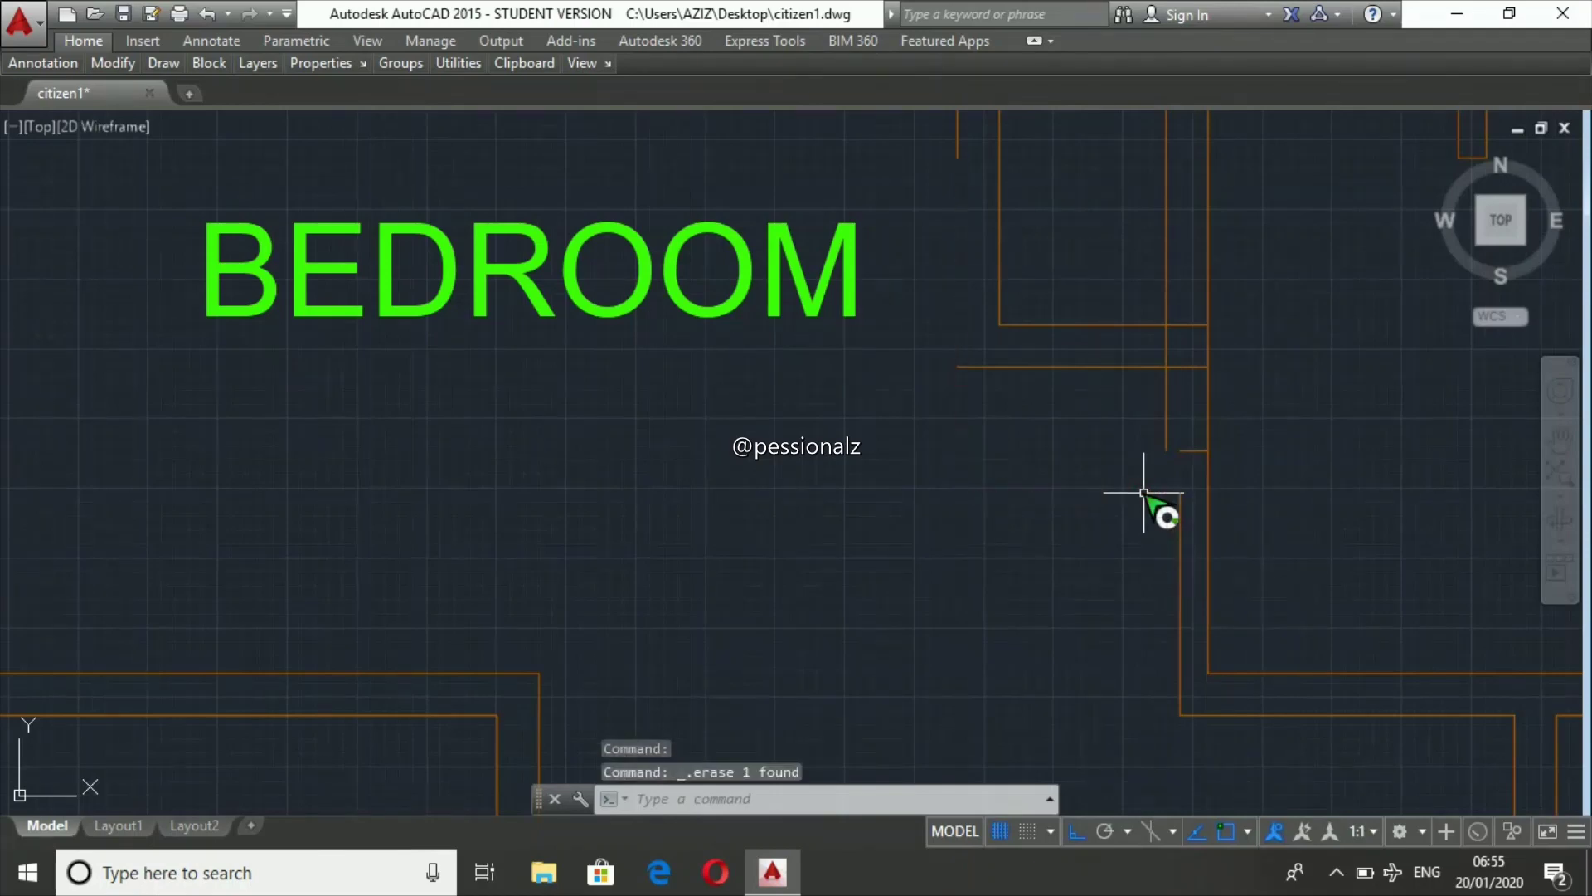
- Redraw the vertical wall line down from the wall corner and erase a stray wall line
{"action": "type", "text": "l"}
{"action": "key", "text": "Return"}
{"action": "left_click", "coordinate": [957, 157]}
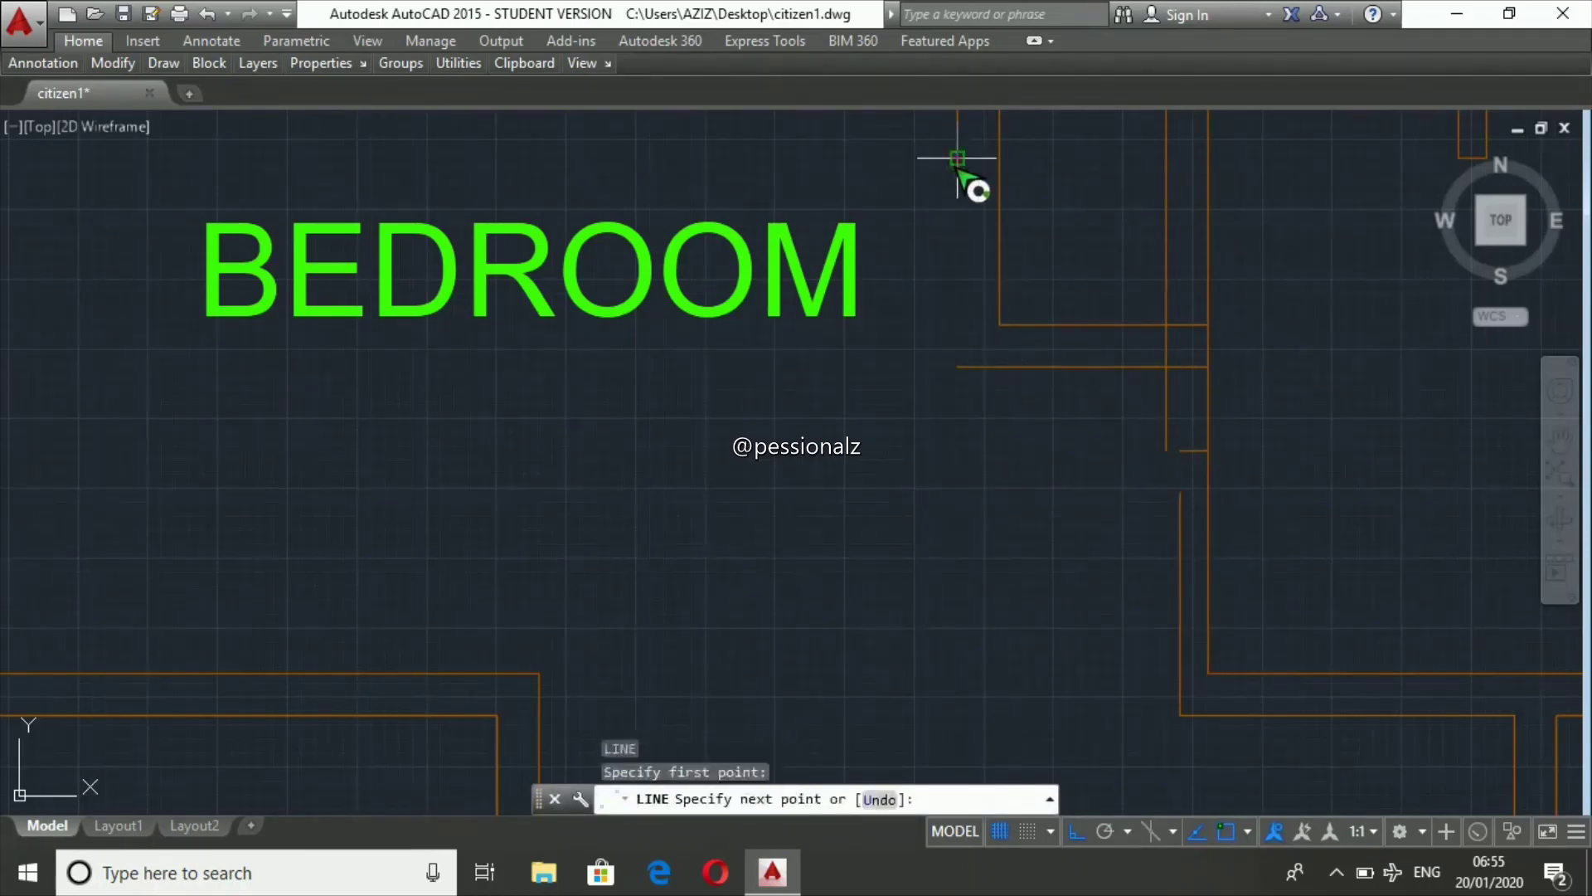
{"action": "scroll", "coordinate": [959, 354], "scroll_direction": "up", "scroll_amount": 2}
{"action": "left_click", "coordinate": [958, 340]}
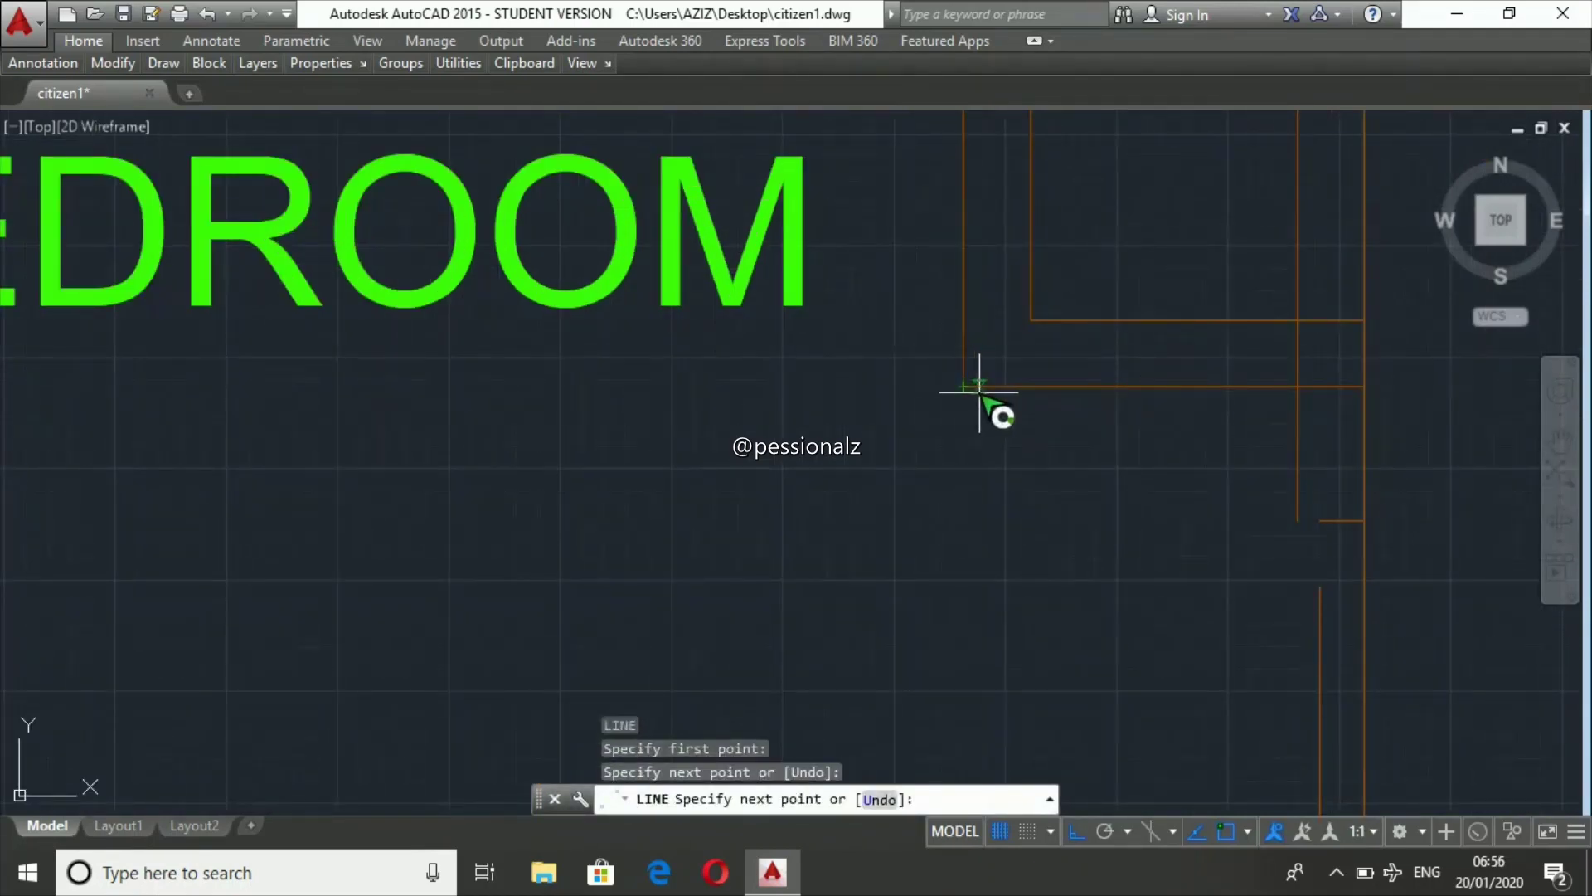
{"action": "scroll", "coordinate": [967, 386], "scroll_direction": "up", "scroll_amount": 3}
{"action": "left_click", "coordinate": [946, 383]}
{"action": "key", "text": "Escape"}
{"action": "scroll", "coordinate": [721, 419], "scroll_direction": "down", "scroll_amount": 3}
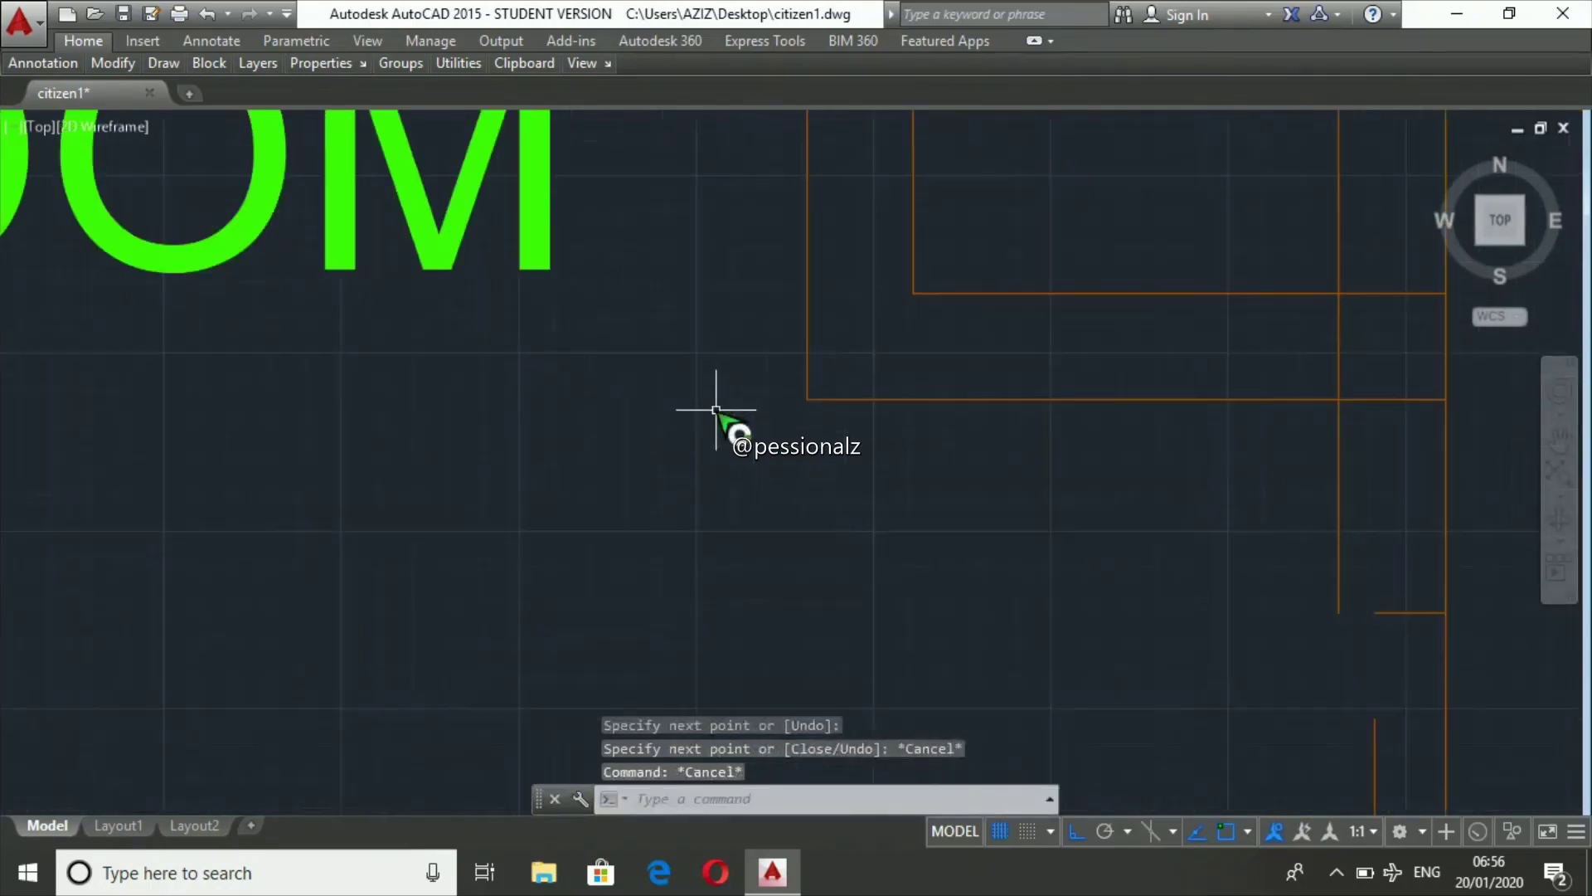
{"action": "scroll", "coordinate": [989, 498], "scroll_direction": "down", "scroll_amount": 2}
{"action": "left_click", "coordinate": [991, 500]}
{"action": "key", "text": "Delete"}
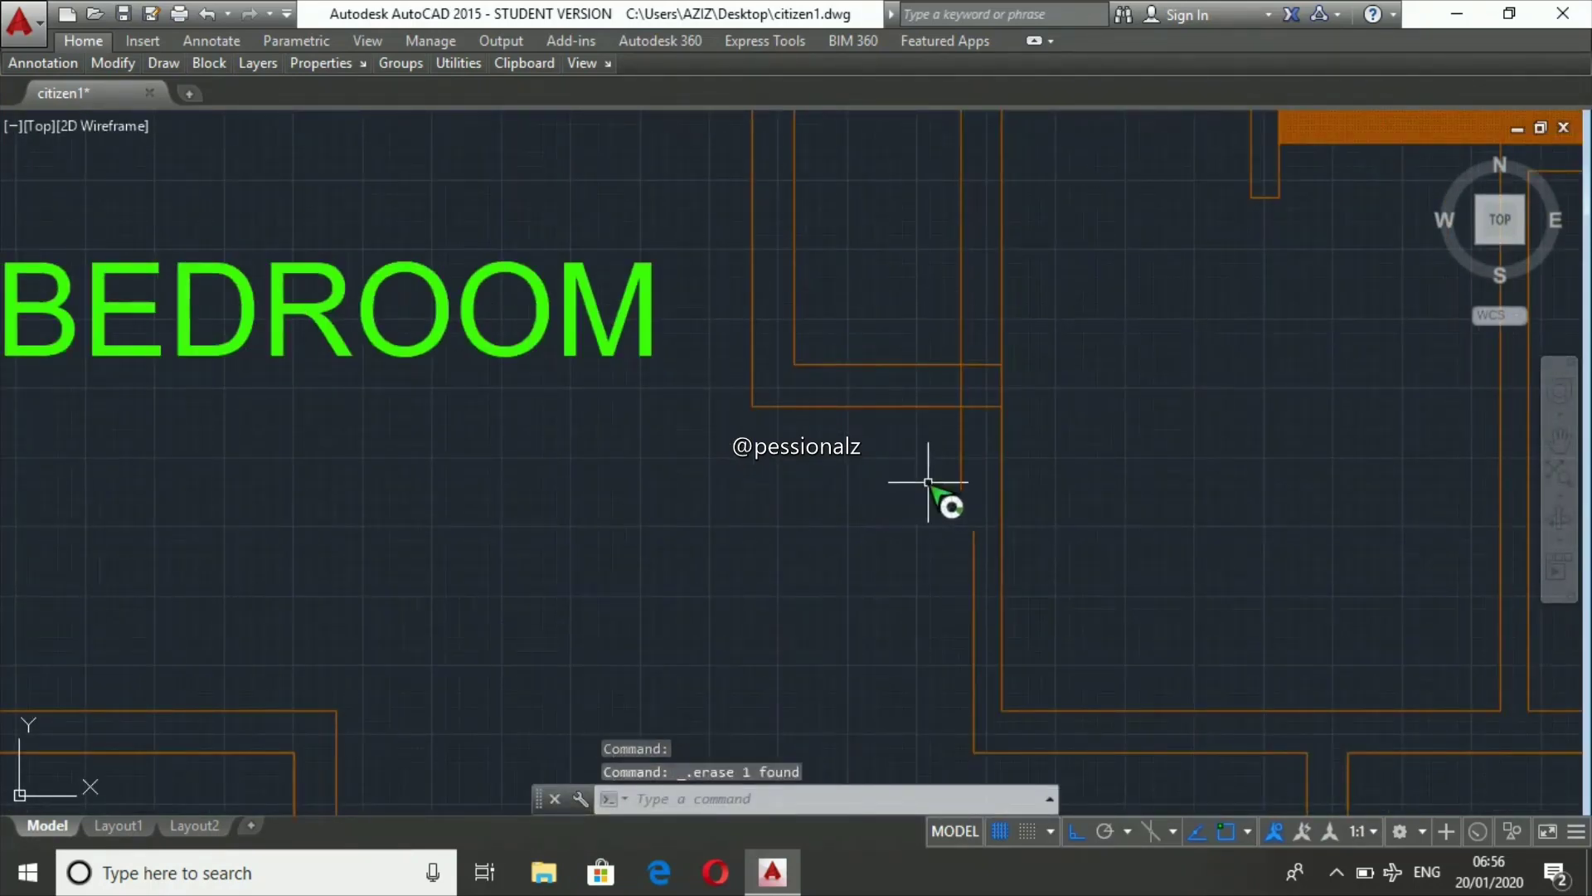
- Add a wall line to the adjoining wall edge and trim away the leftover stubs
{"action": "type", "text": "l"}
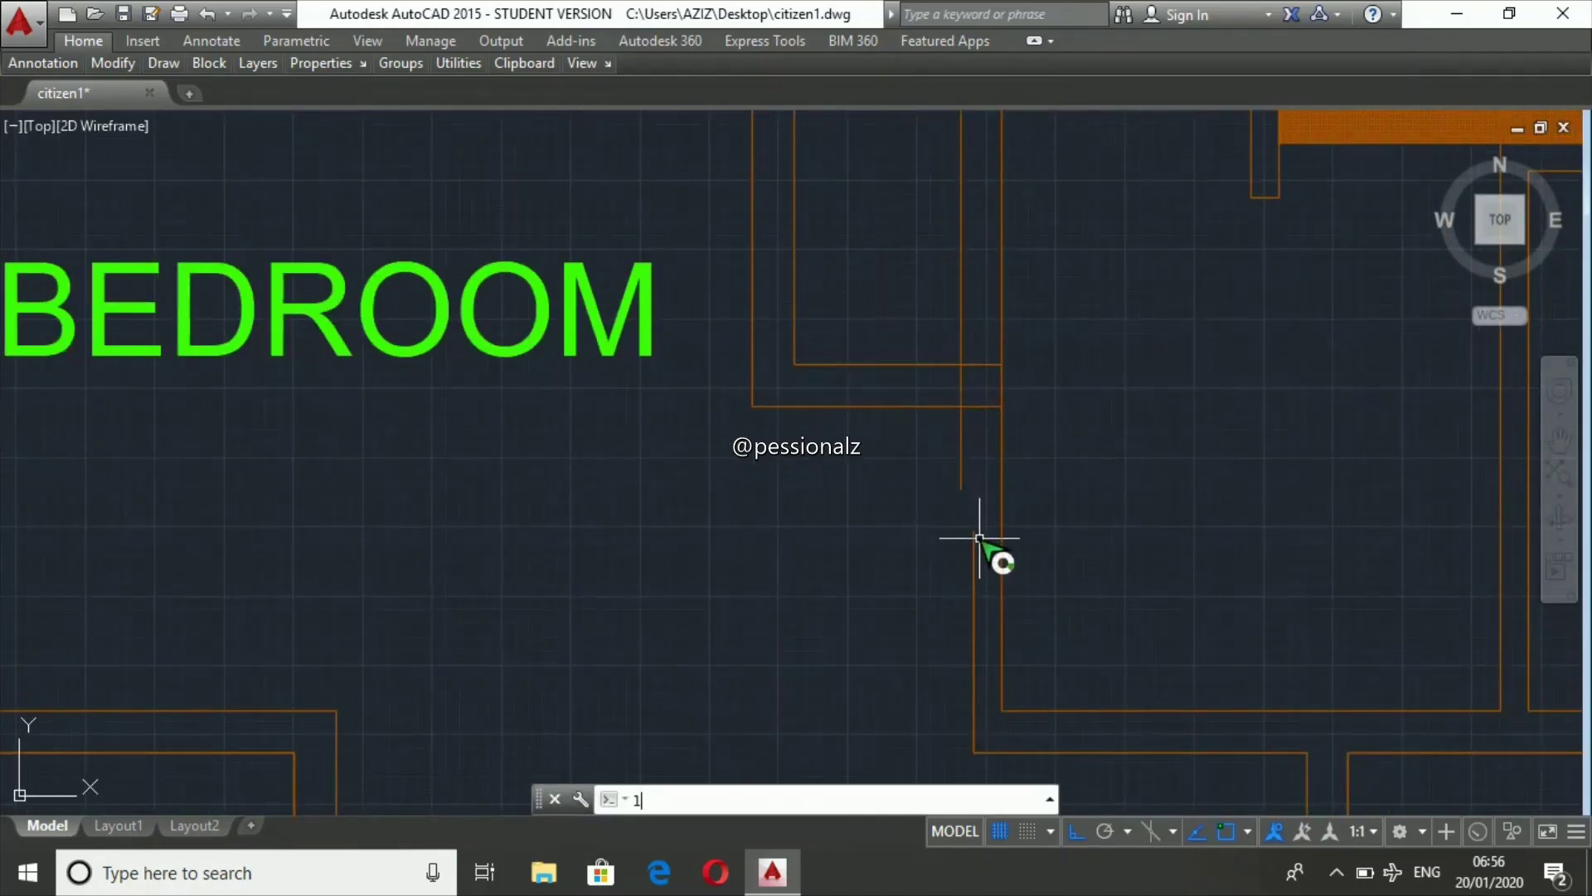
{"action": "key", "text": "Return"}
{"action": "left_click", "coordinate": [975, 531]}
{"action": "left_click", "coordinate": [975, 406]}
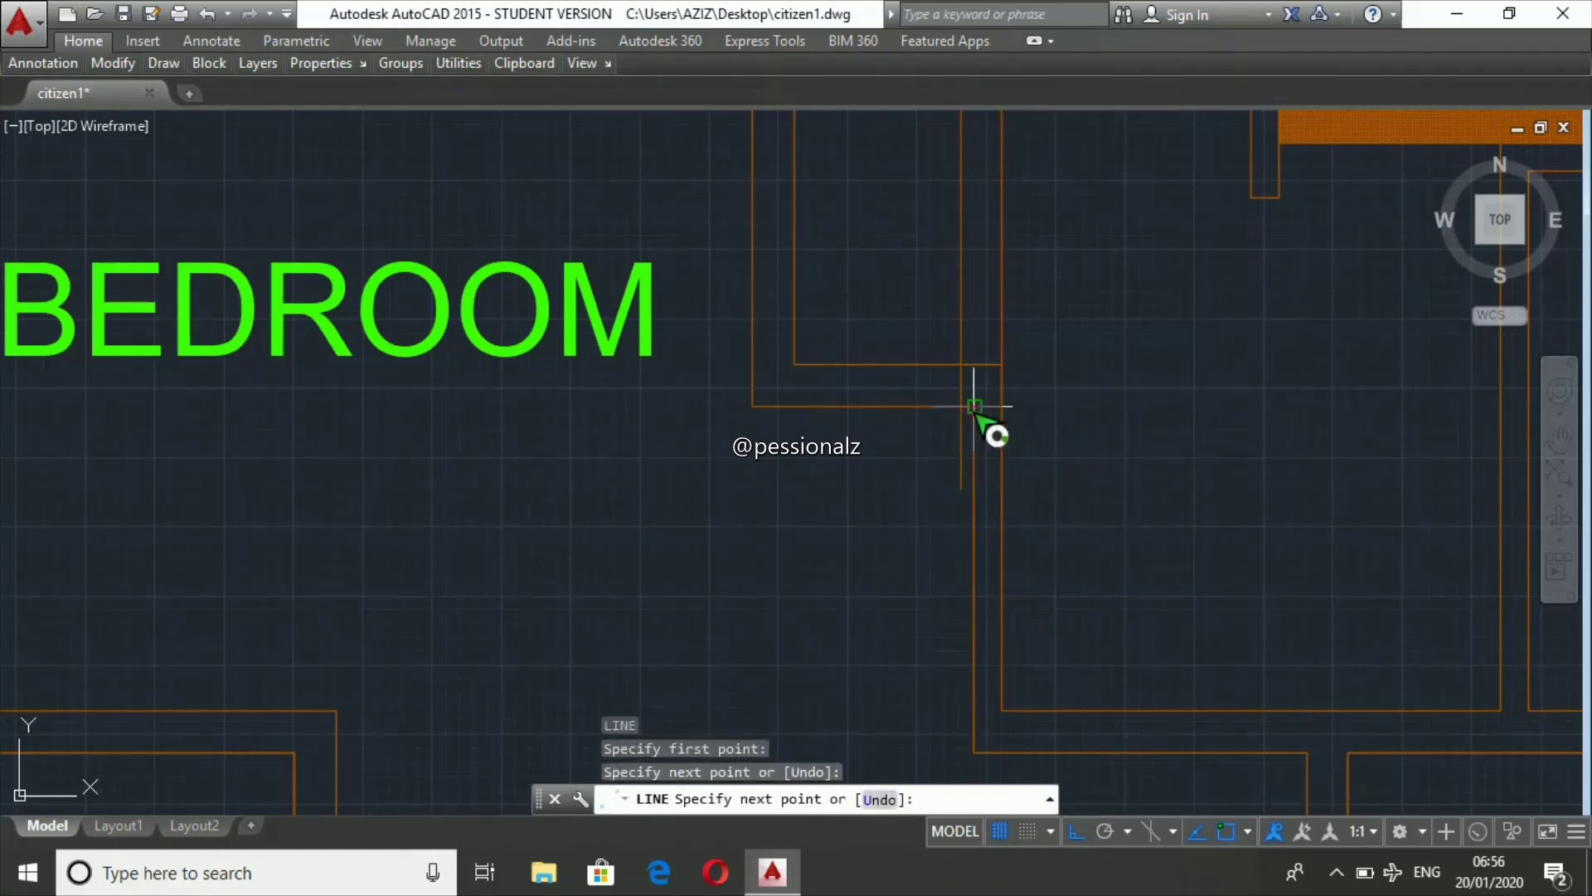
{"action": "key", "text": "Escape"}
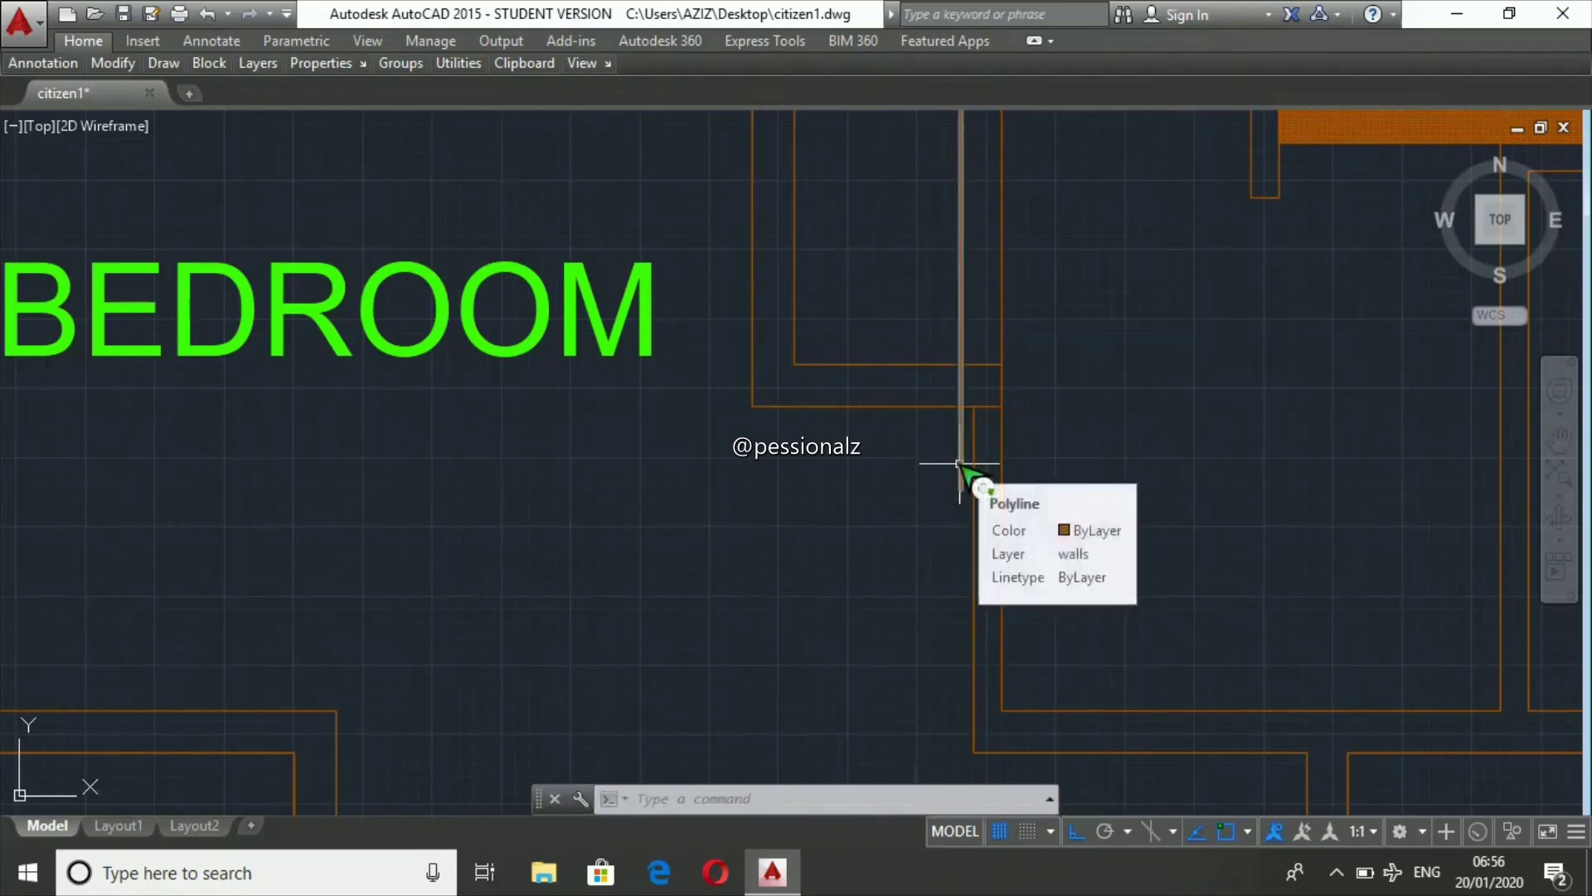
{"action": "type", "text": "tr"}
{"action": "key", "text": "Return"}
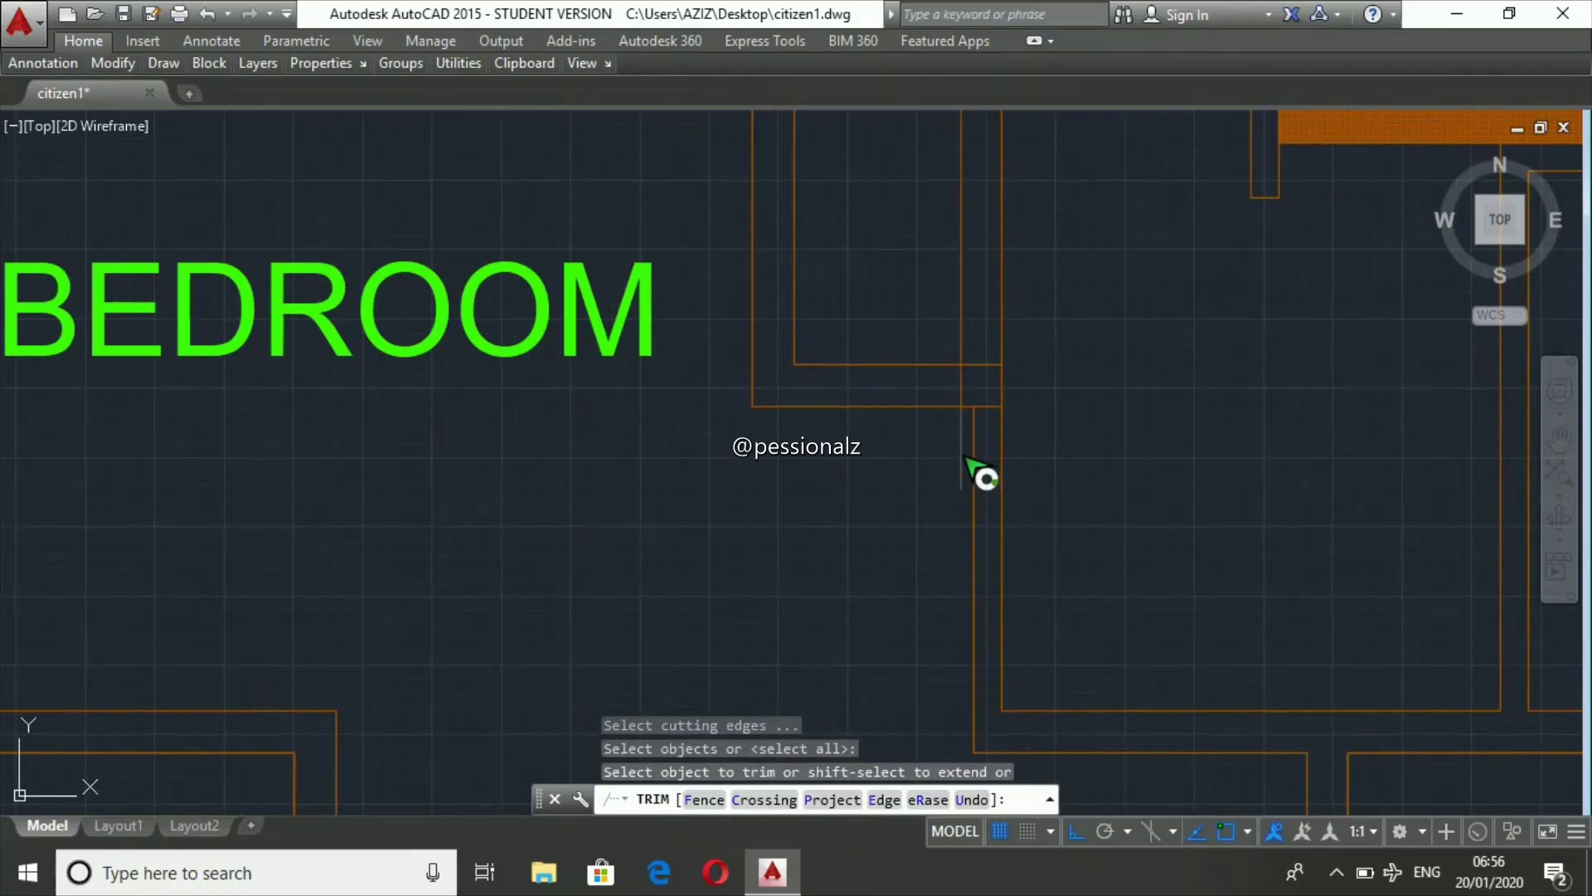
{"action": "left_click", "coordinate": [963, 454]}
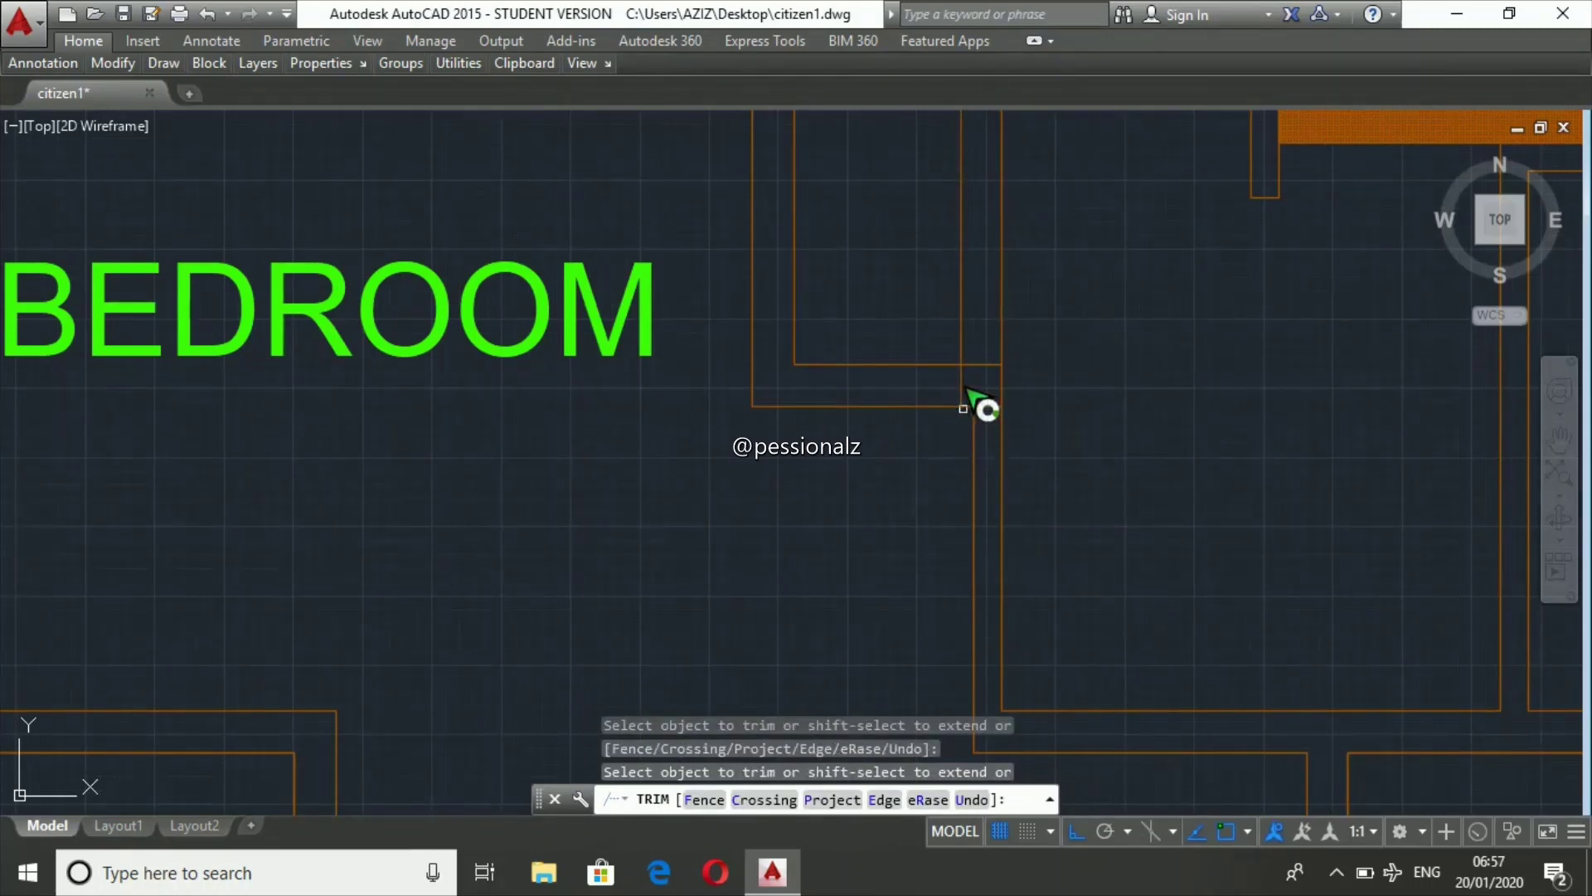
{"action": "left_click", "coordinate": [963, 408]}
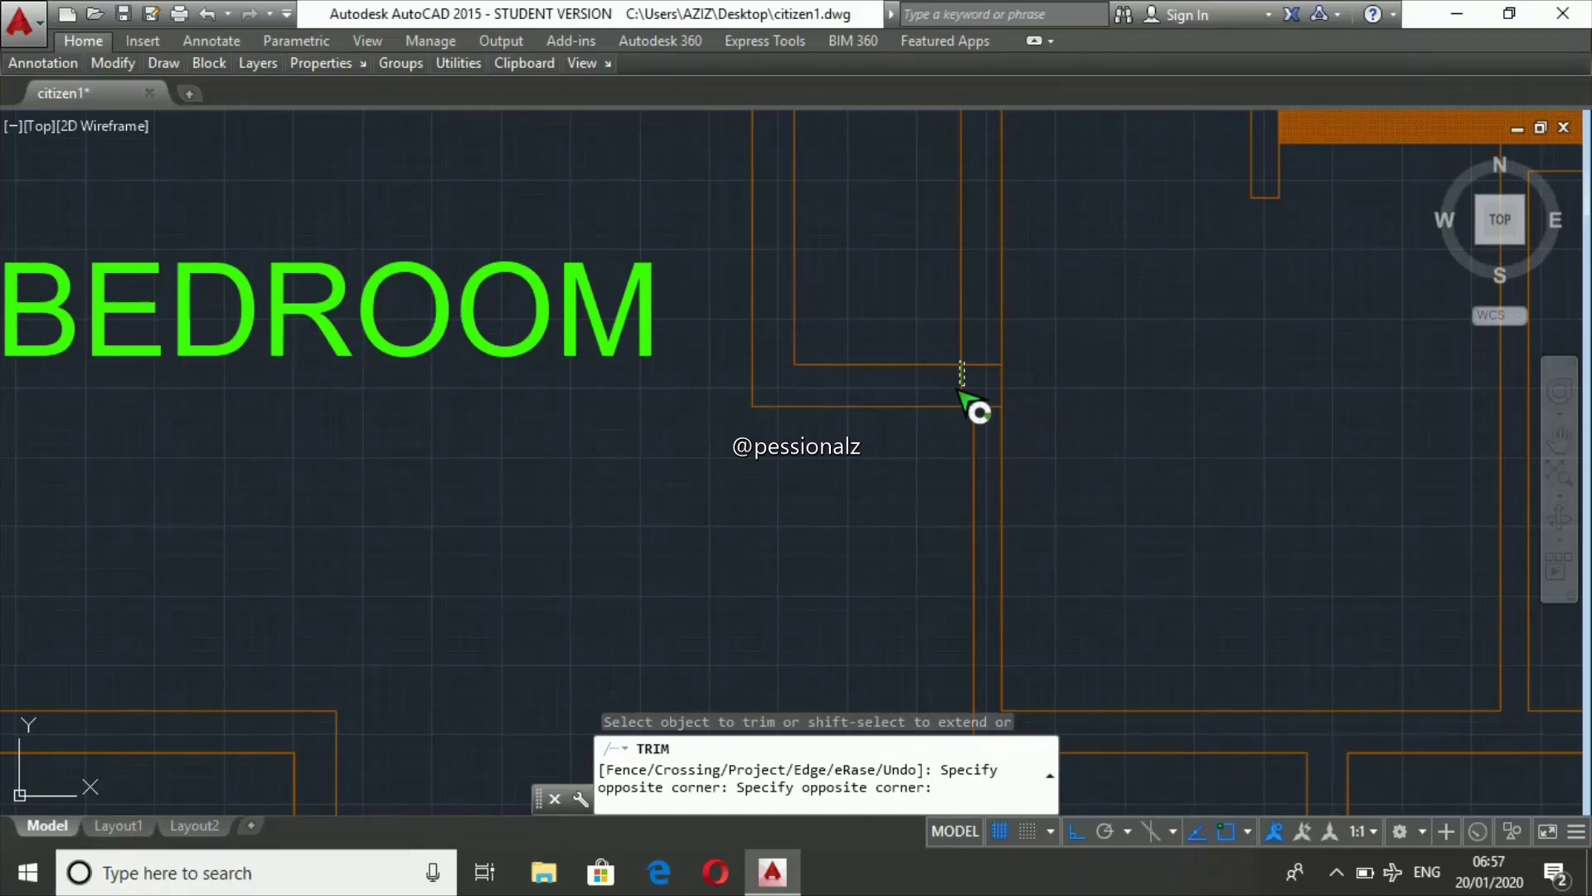
{"action": "left_click", "coordinate": [950, 288]}
{"action": "key", "text": "Escape"}
- Close the wall edge at the corner with a horizontal line
{"action": "type", "text": "l"}
{"action": "key", "text": "Return"}
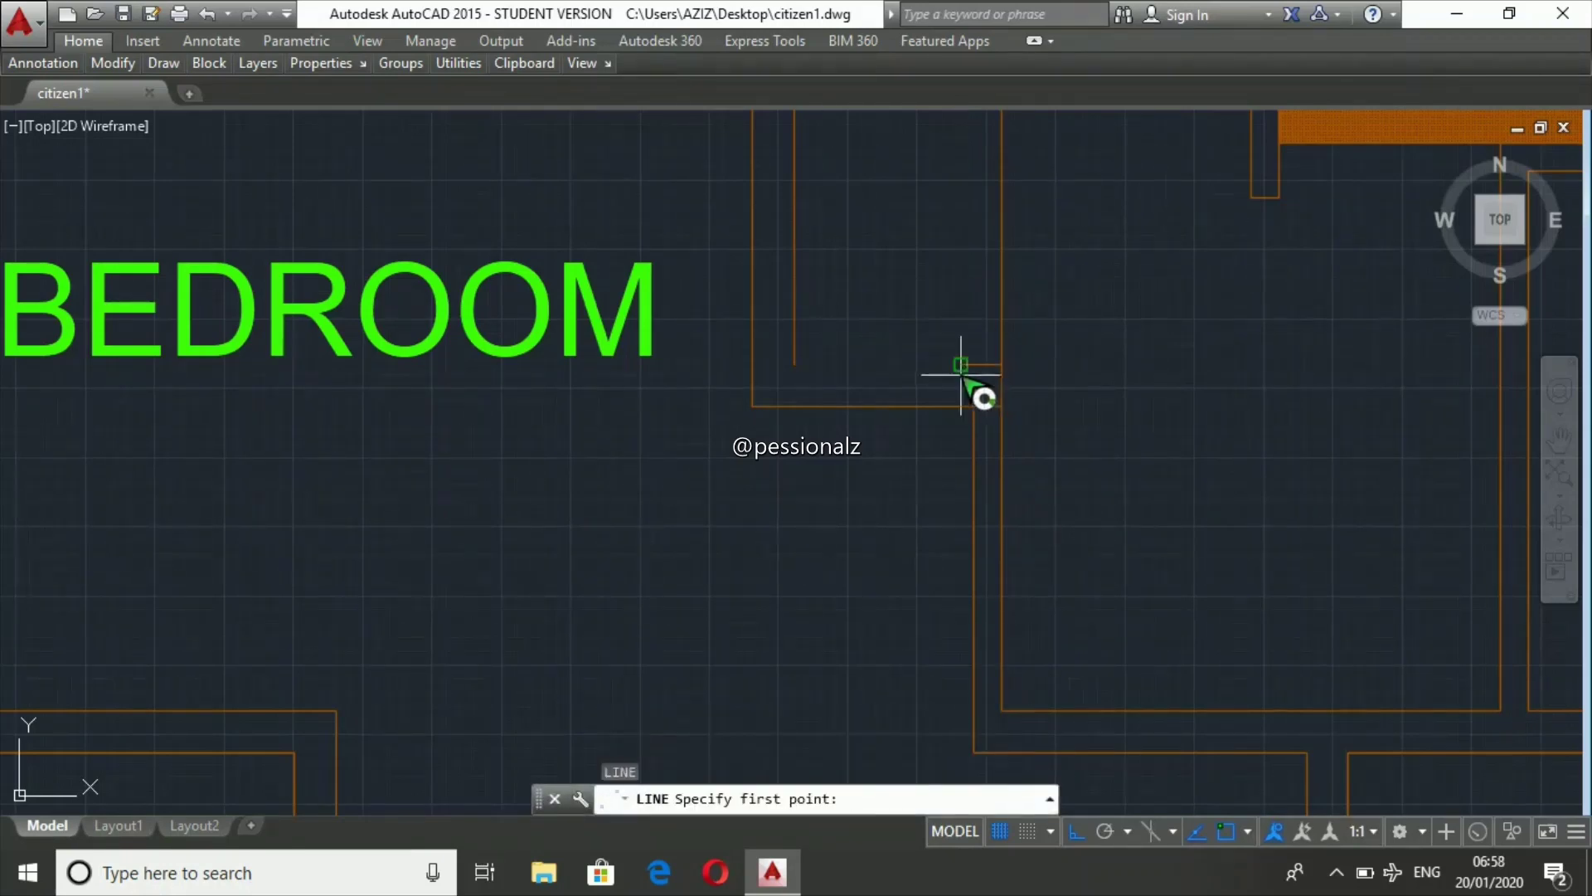
{"action": "left_click", "coordinate": [966, 365]}
{"action": "left_click", "coordinate": [796, 365]}
{"action": "key", "text": "Escape"}
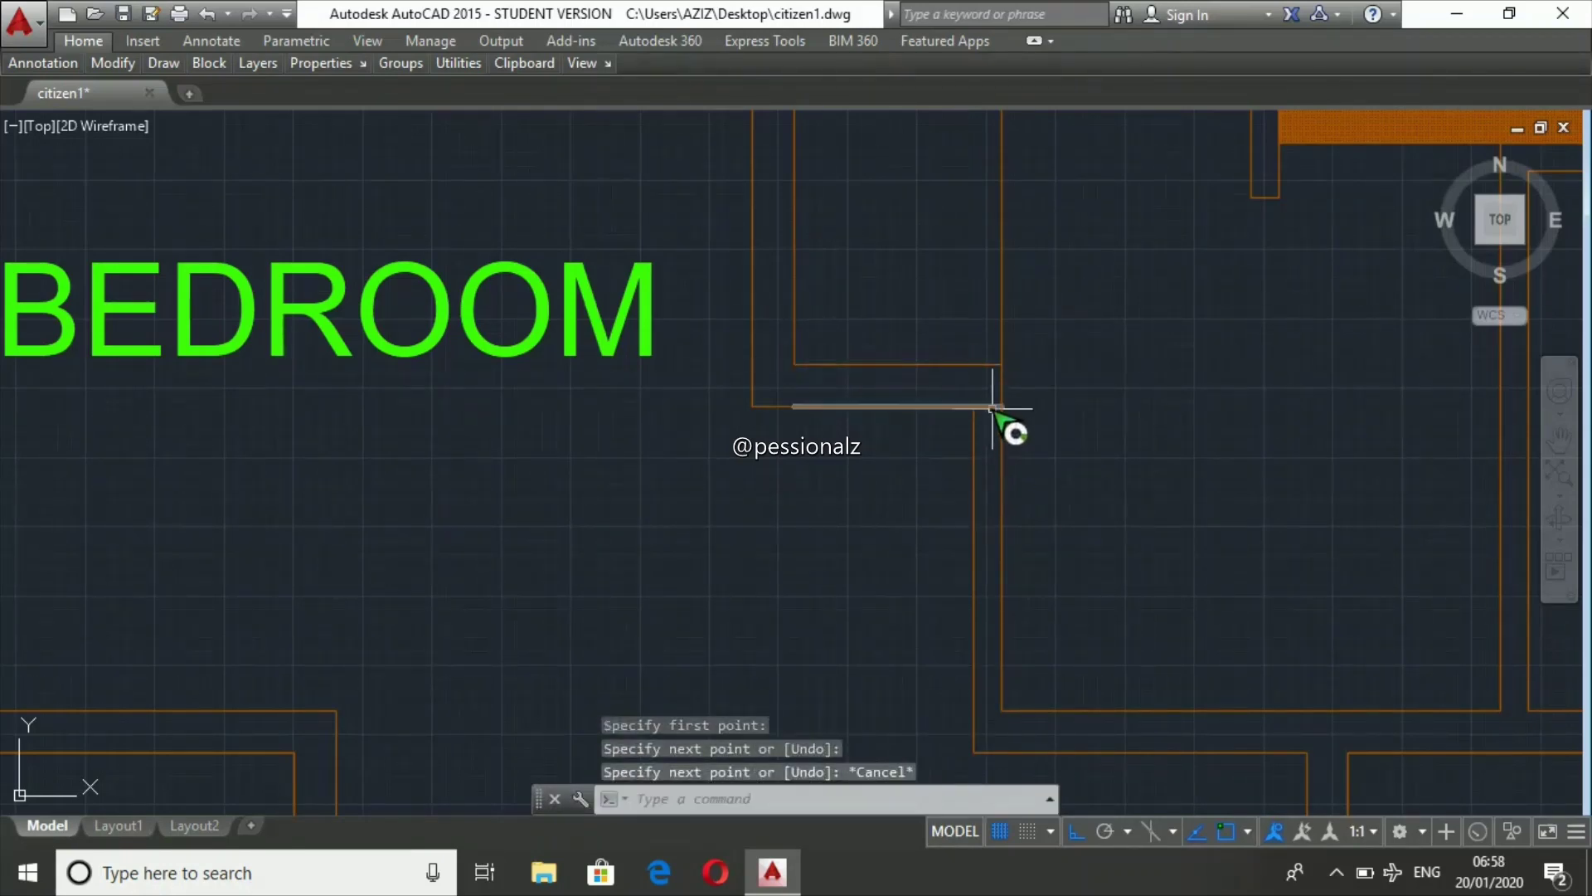
- Start further trims and a line at the corridor wall, cancelling each
{"action": "type", "text": "tr"}
{"action": "key", "text": "Return"}
{"action": "key", "text": "Return"}
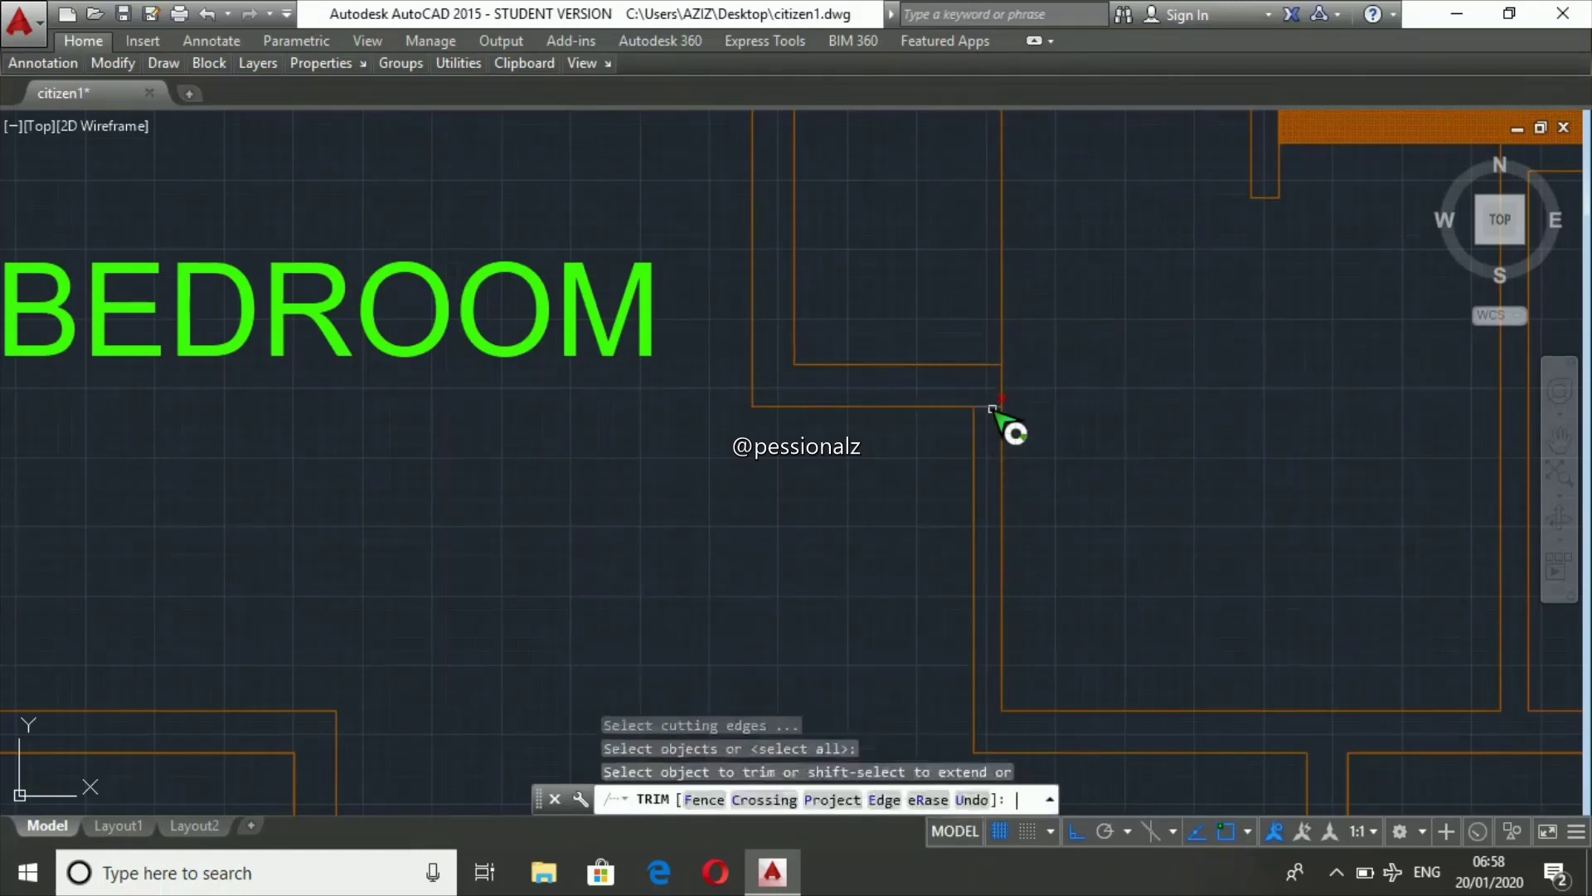
{"action": "key", "text": "Escape"}
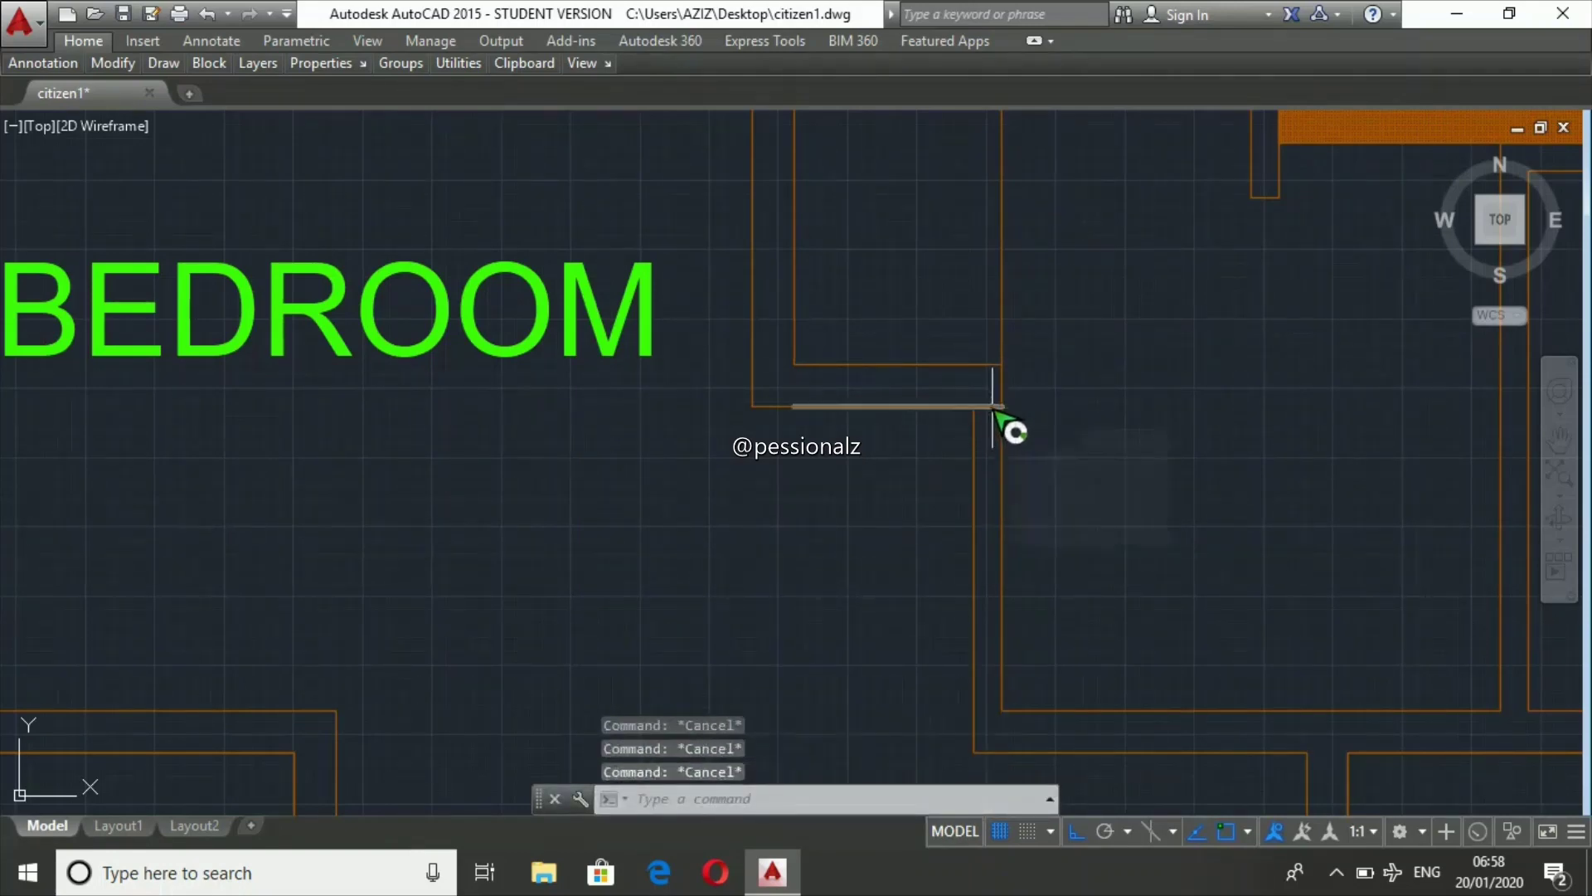
{"action": "type", "text": "tr"}
{"action": "key", "text": "Return"}
{"action": "key", "text": "Return"}
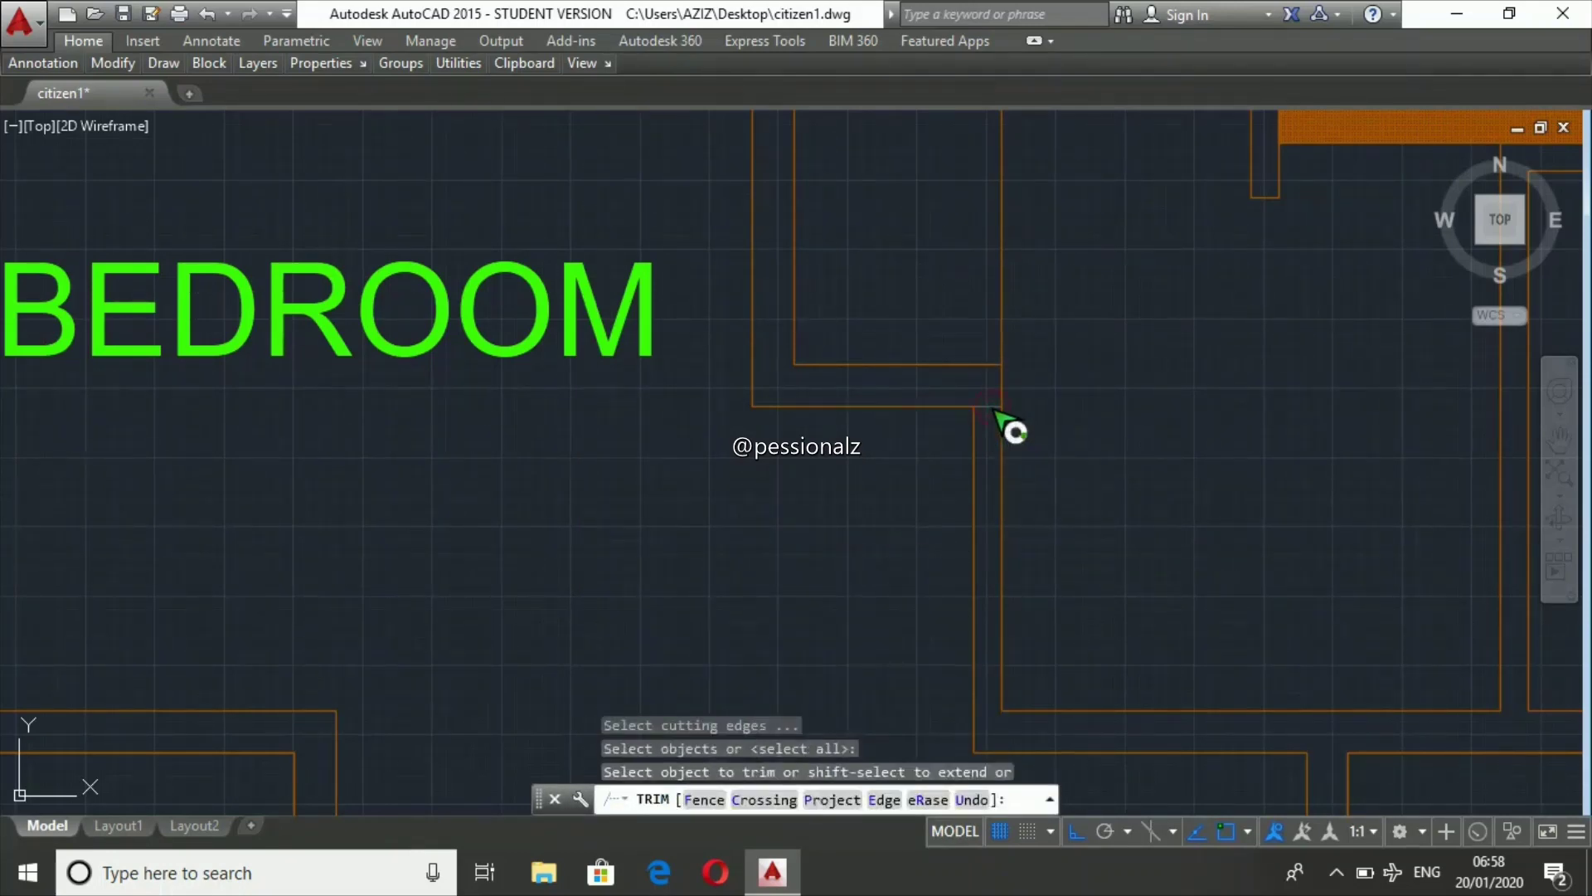
{"action": "key", "text": "Escape"}
{"action": "key", "text": "Escape"}
{"action": "key", "text": "Escape"}
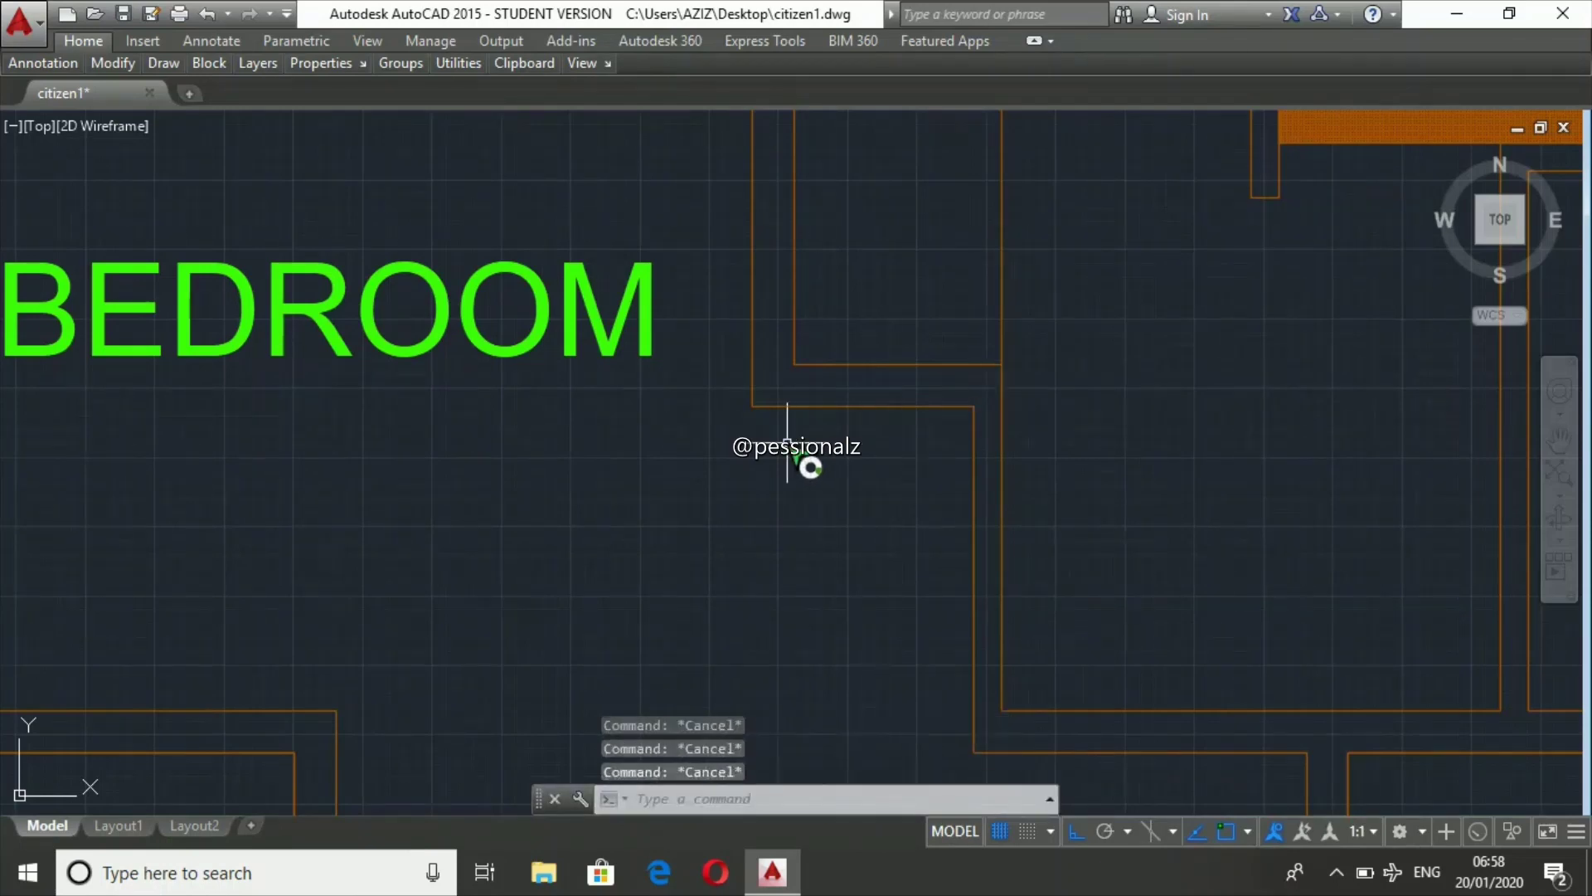
{"action": "scroll", "coordinate": [694, 452], "scroll_direction": "down", "scroll_amount": 5}
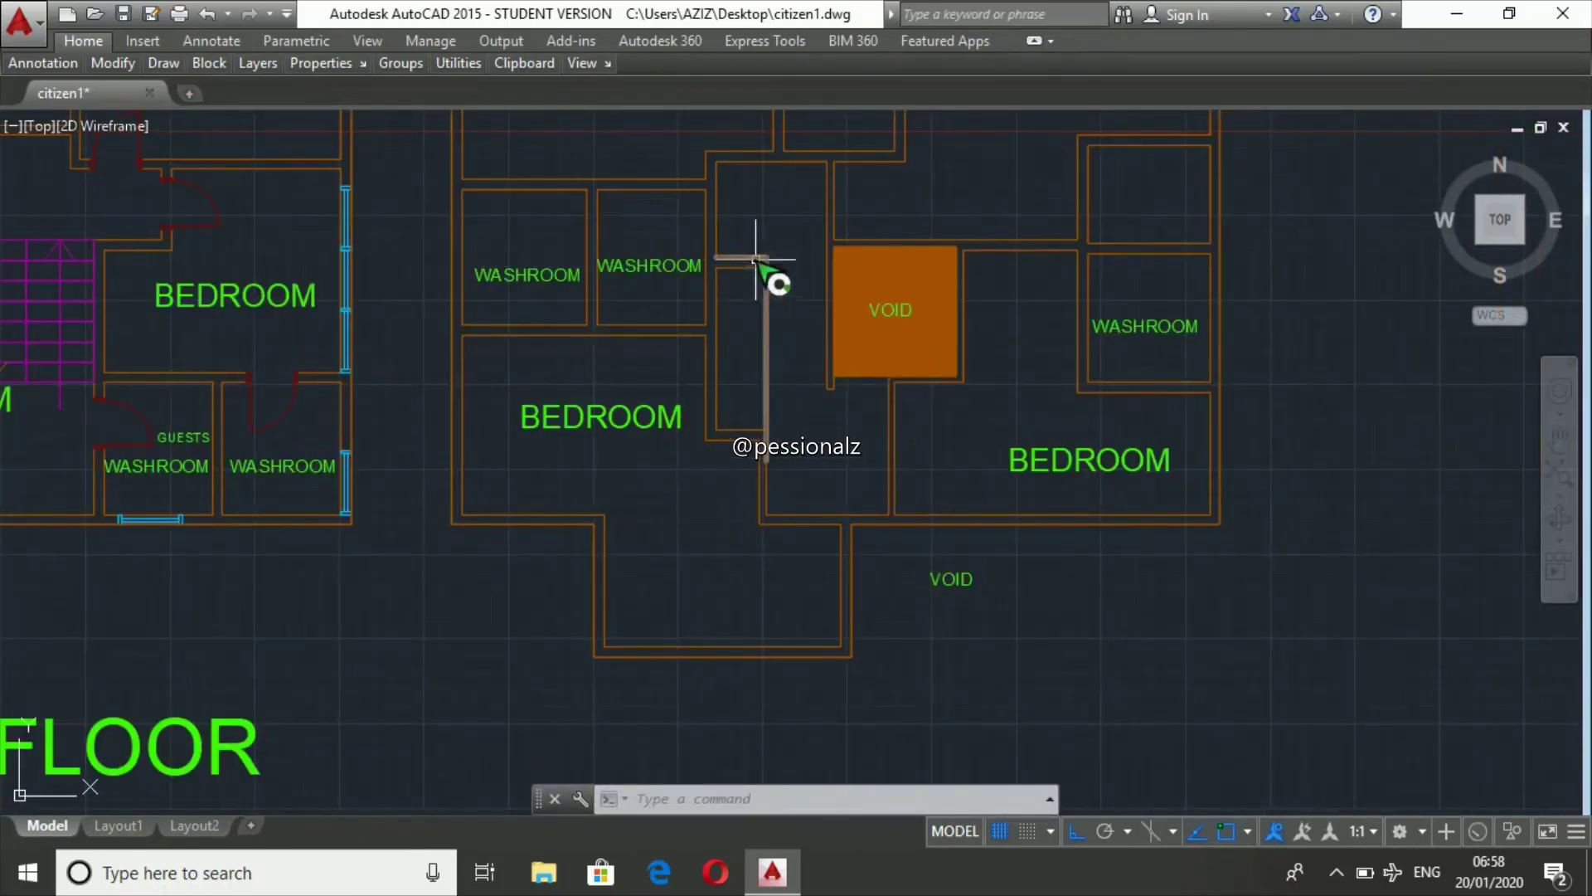
{"action": "scroll", "coordinate": [788, 274], "scroll_direction": "up", "scroll_amount": 4}
{"action": "type", "text": "l"}
{"action": "key", "text": "Return"}
{"action": "left_click", "coordinate": [722, 267]}
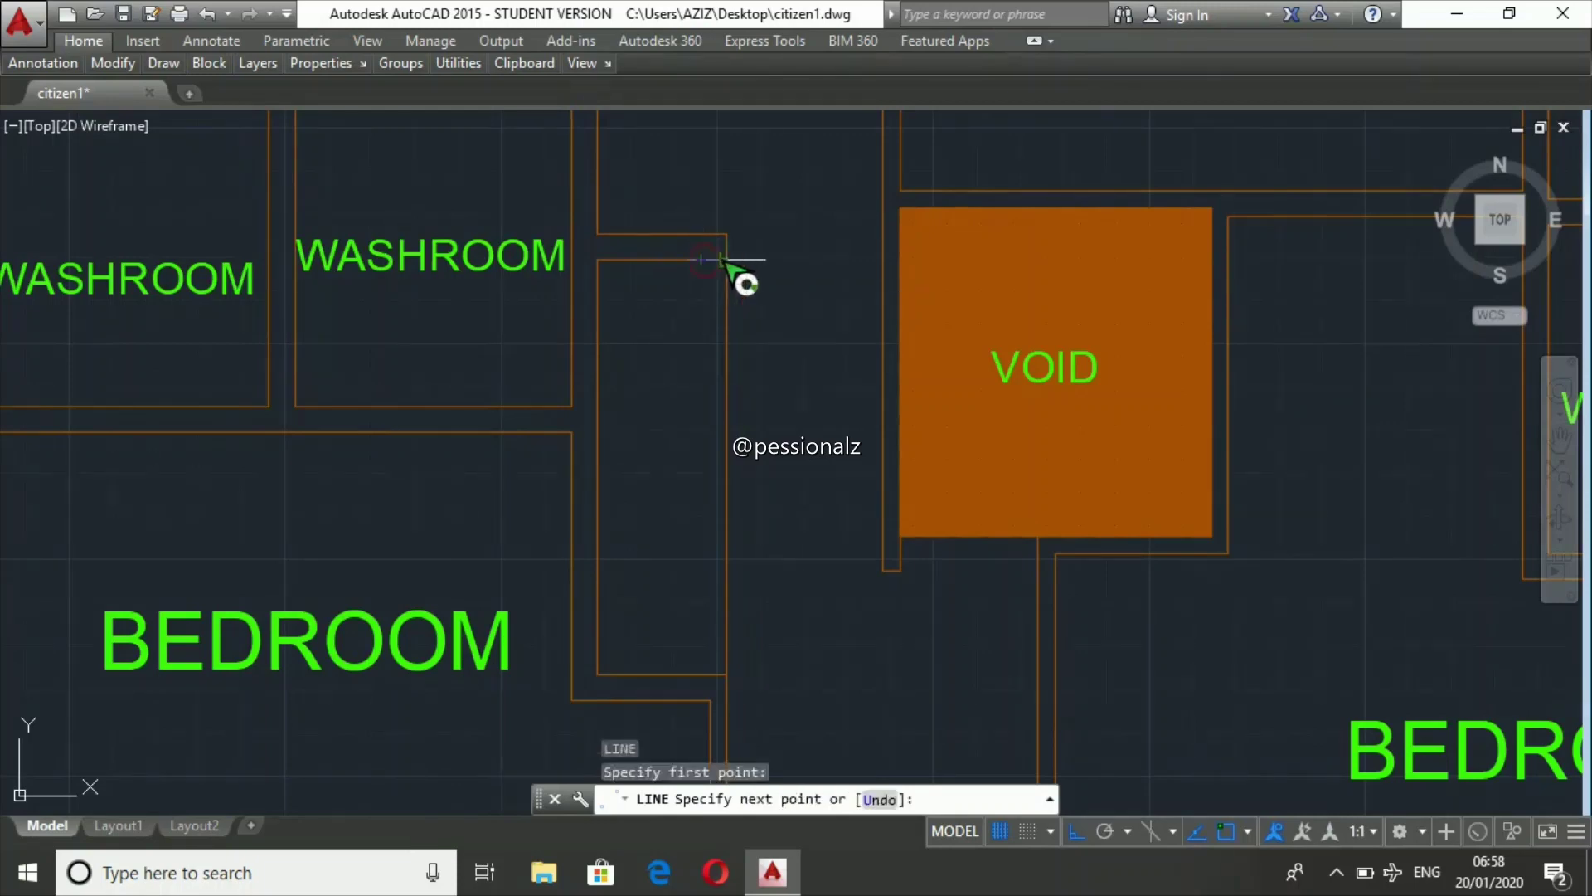
{"action": "key", "text": "Escape"}
{"action": "key", "text": "Escape"}
{"action": "key", "text": "Escape"}
{"action": "scroll", "coordinate": [731, 504], "scroll_direction": "down", "scroll_amount": 4}
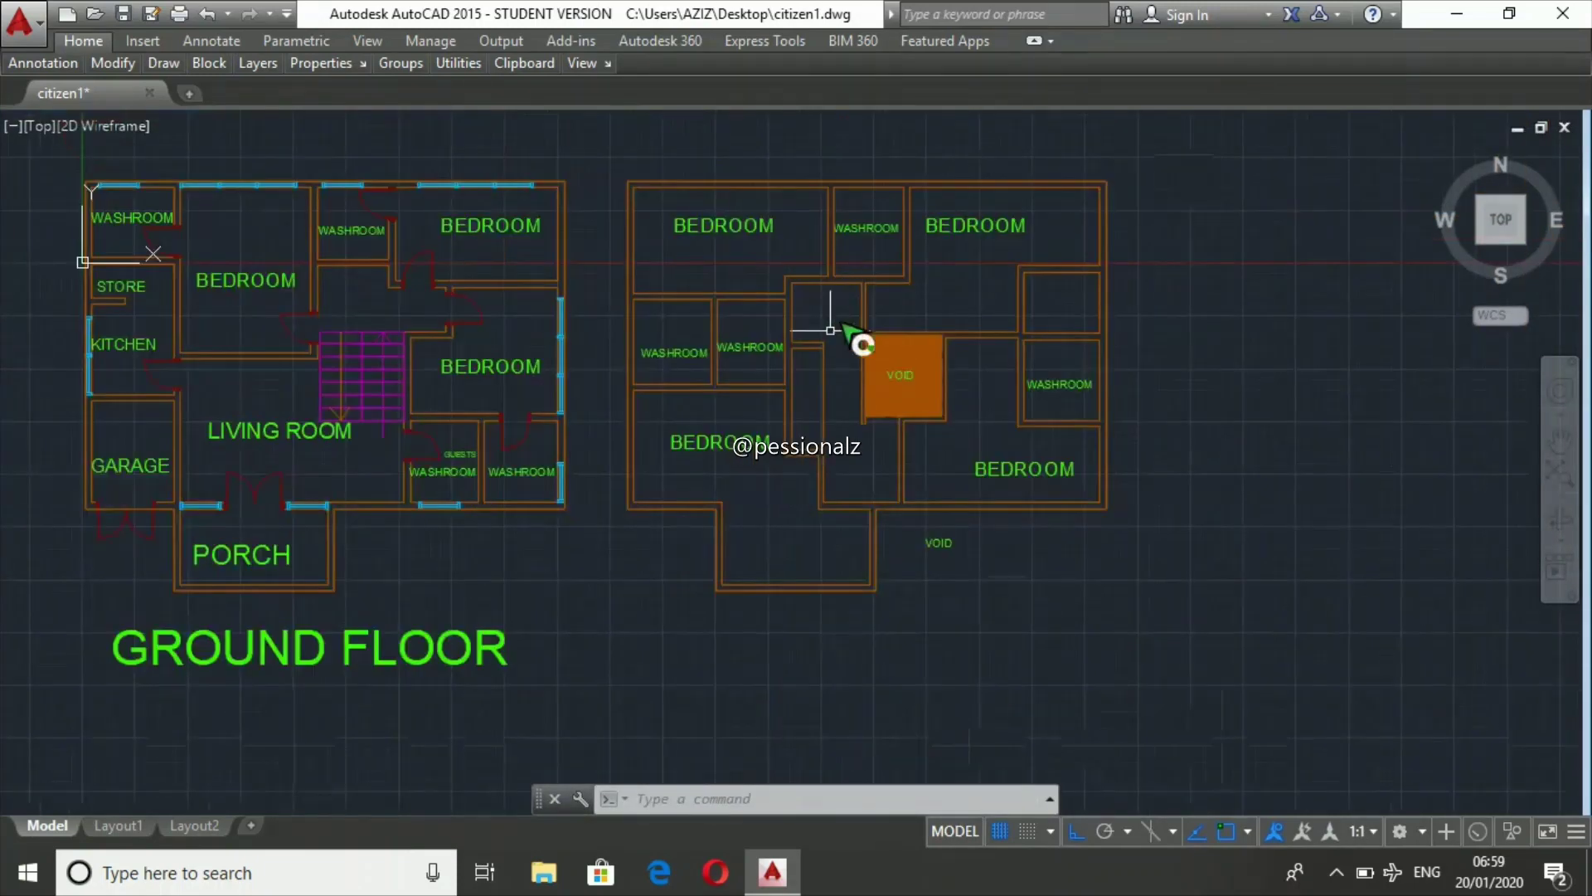
- Copy the ground-floor kitchen door, based at its wall corner, to the first-floor bedroom's corridor wall
{"action": "scroll", "coordinate": [853, 345], "scroll_direction": "down", "scroll_amount": 2}
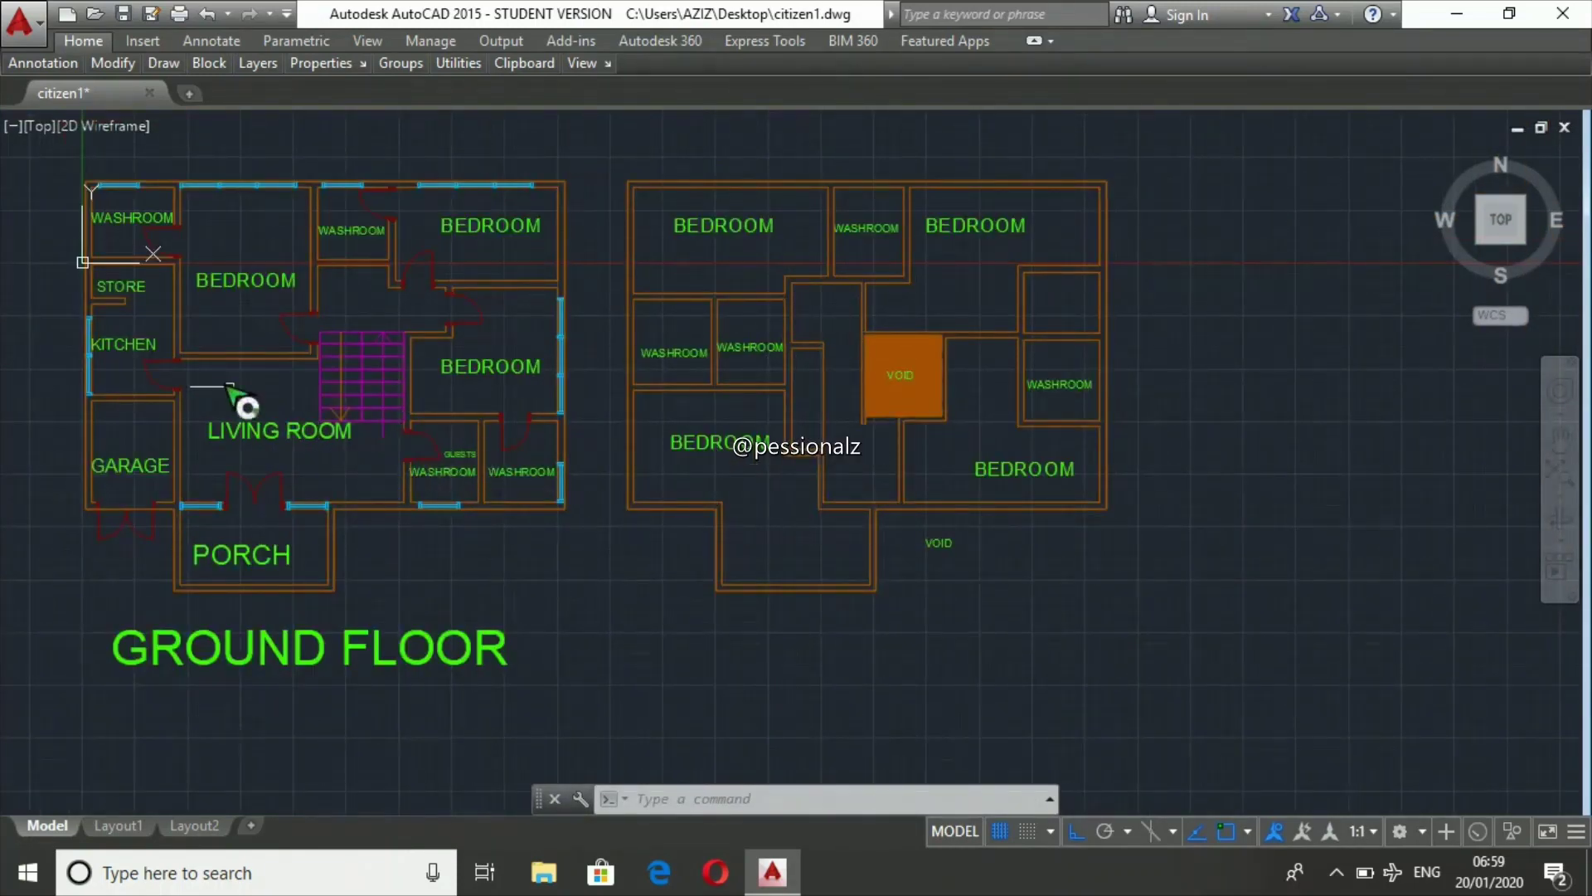
{"action": "scroll", "coordinate": [135, 362], "scroll_direction": "up", "scroll_amount": 5}
{"action": "left_click", "coordinate": [152, 337]}
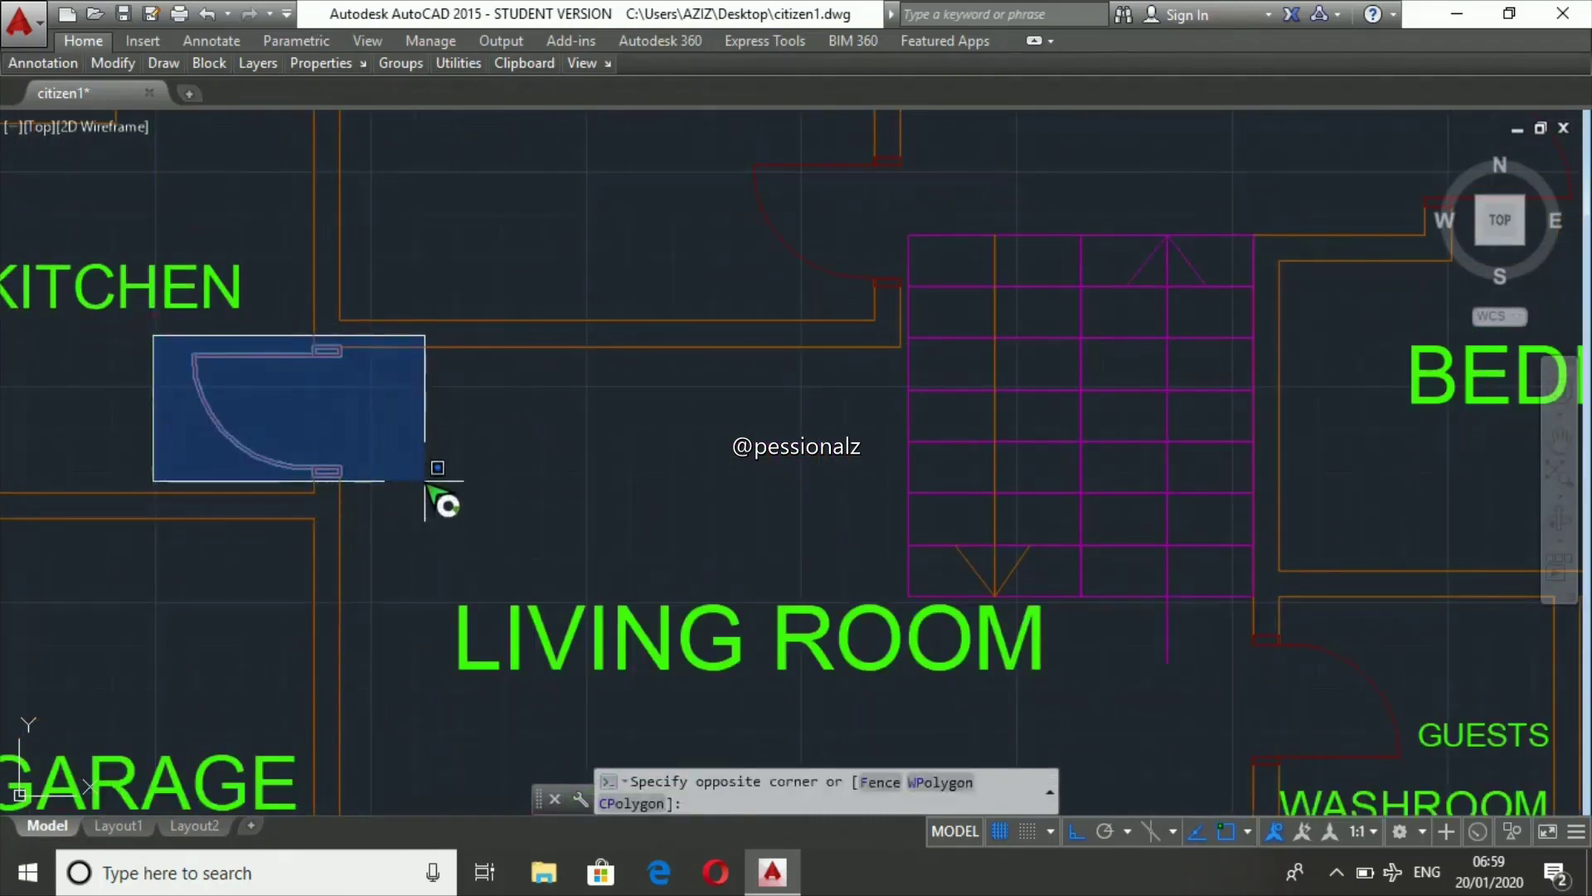
{"action": "left_click", "coordinate": [424, 481]}
{"action": "type", "text": "cp"}
{"action": "key", "text": "Return"}
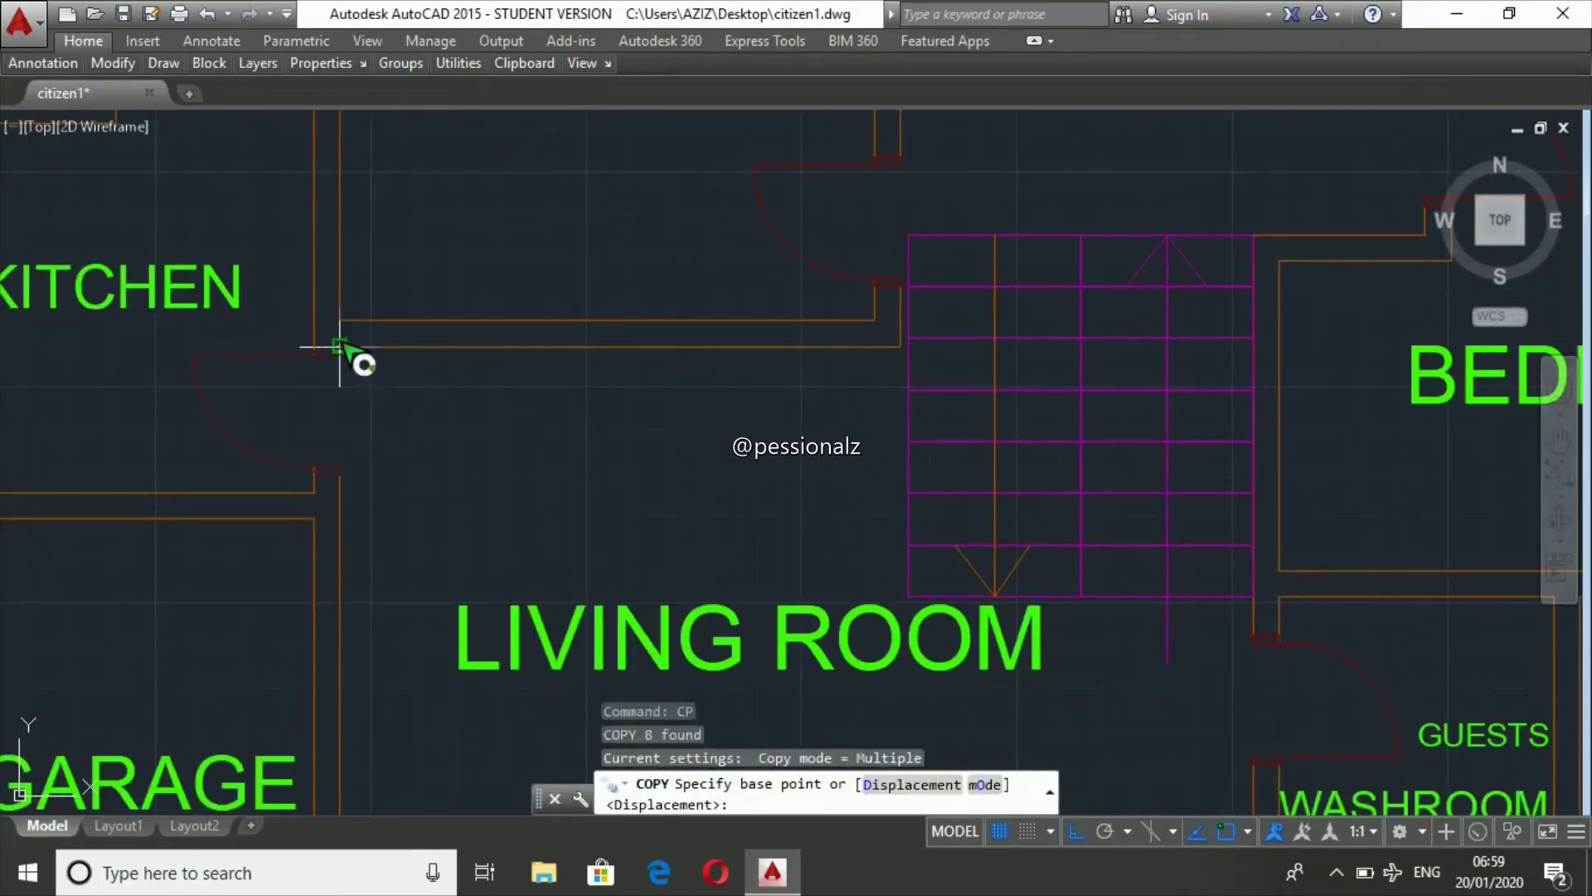
{"action": "left_click", "coordinate": [340, 347]}
{"action": "scroll", "coordinate": [481, 411], "scroll_direction": "down", "scroll_amount": 5}
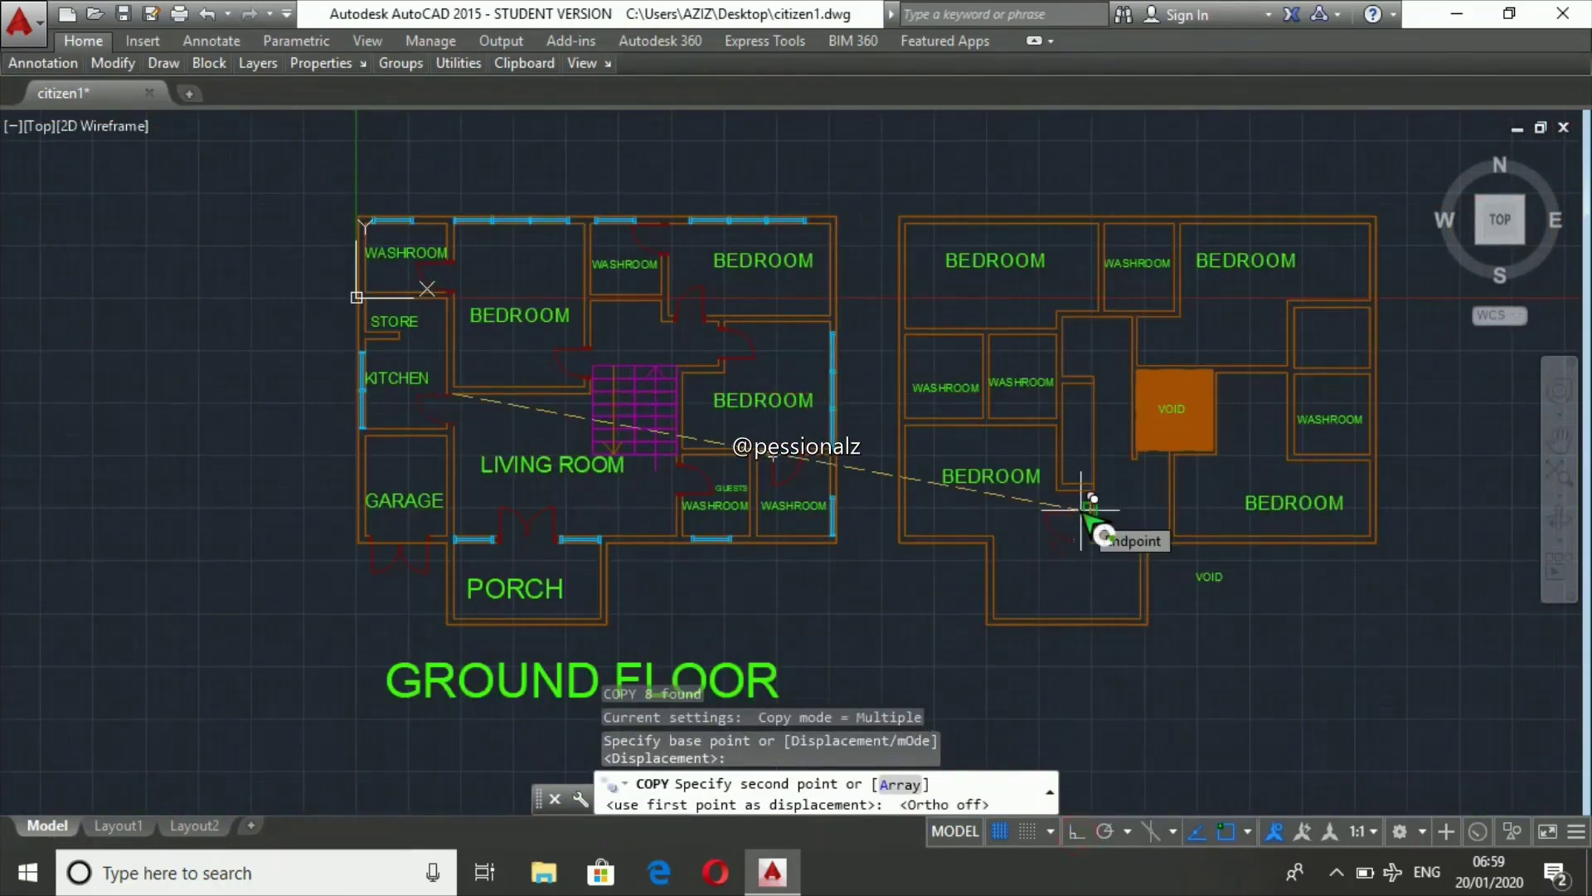
{"action": "scroll", "coordinate": [1091, 507], "scroll_direction": "up", "scroll_amount": 5}
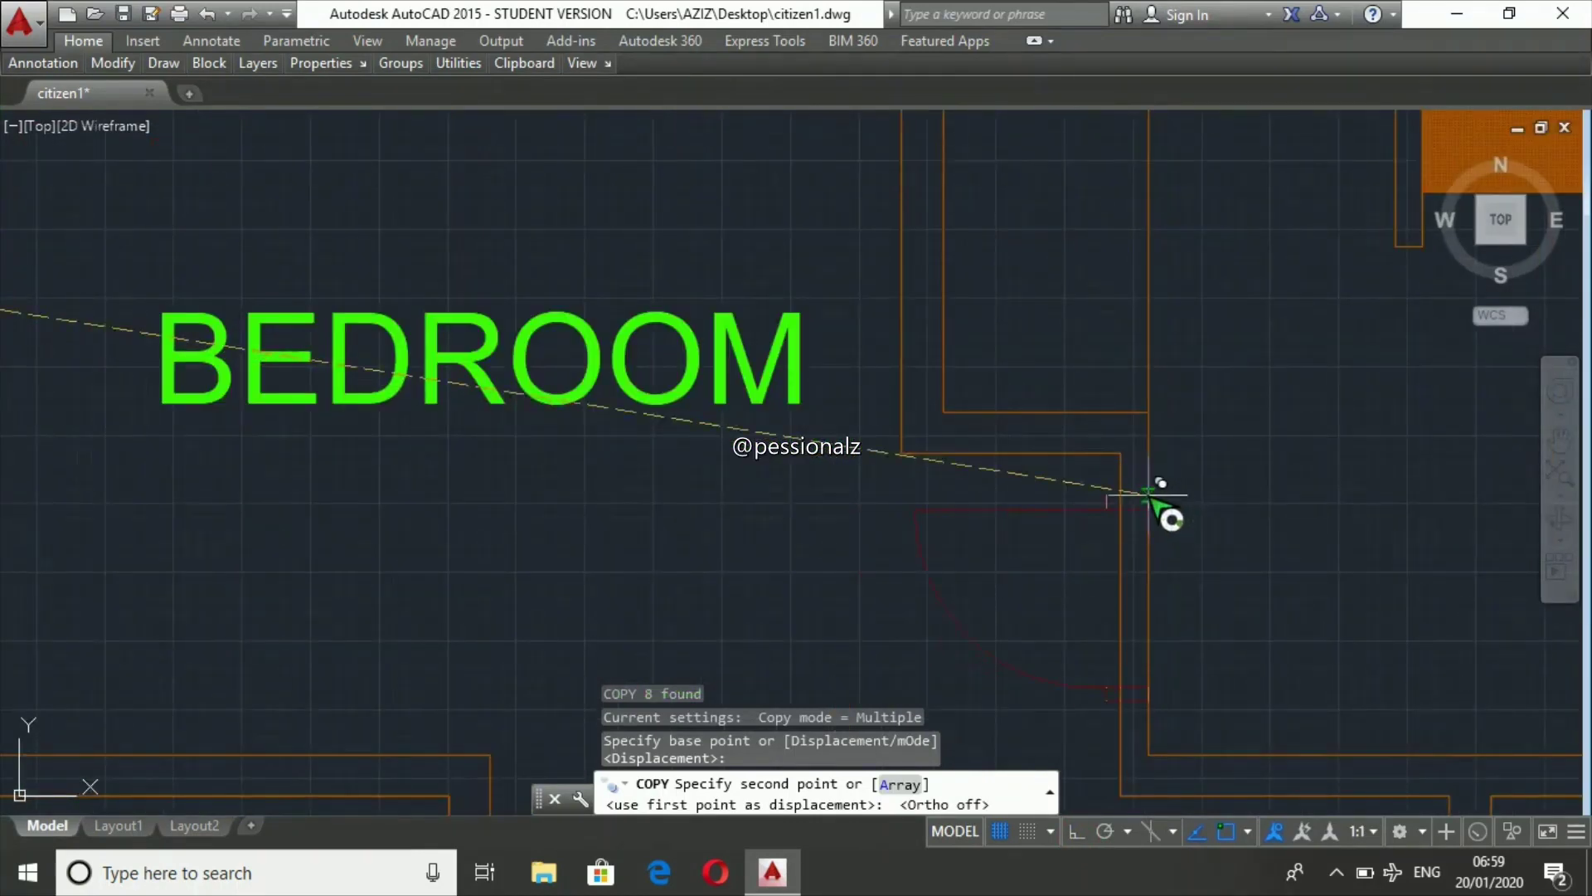
{"action": "left_click", "coordinate": [1150, 495]}
{"action": "scroll", "coordinate": [977, 400], "scroll_direction": "down", "scroll_amount": 5}
{"action": "scroll", "coordinate": [966, 405], "scroll_direction": "down", "scroll_amount": 1}
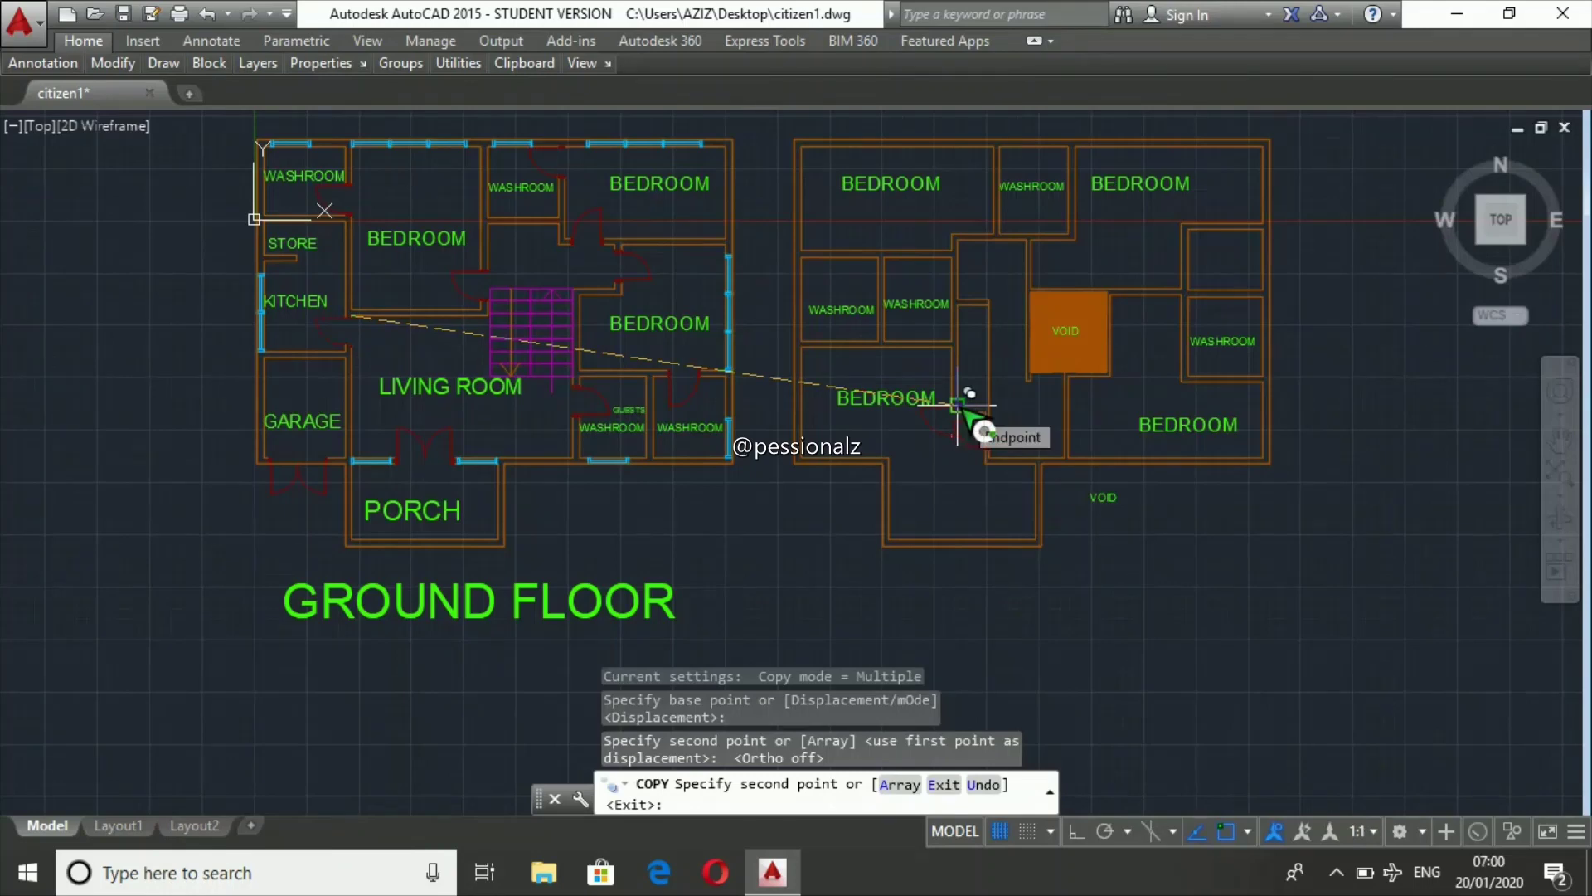
{"action": "key", "text": "Return"}
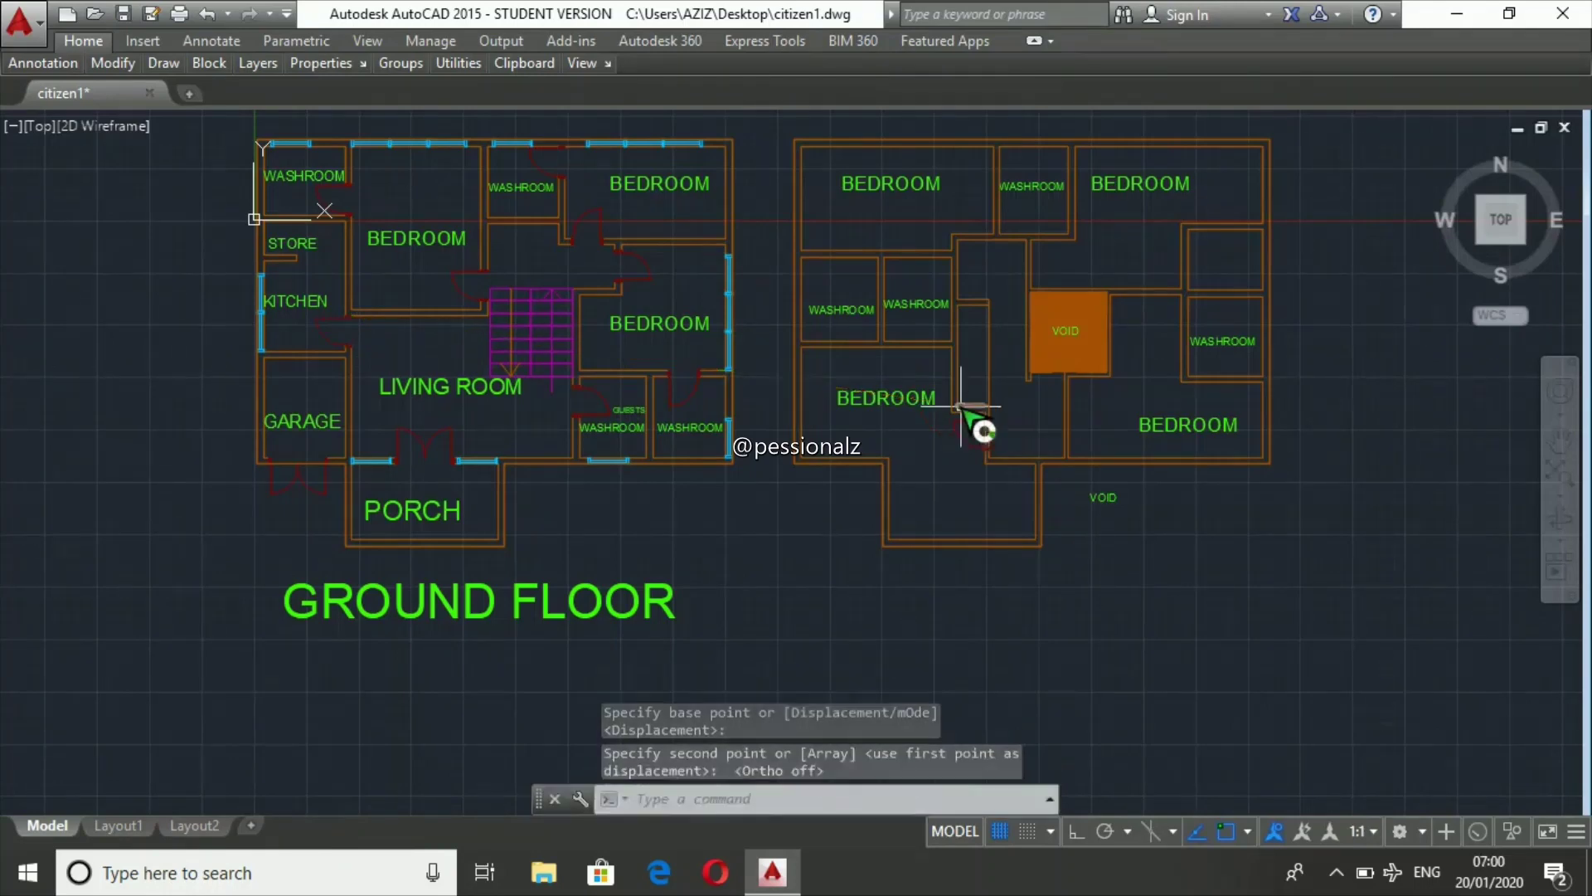
- Copy the upper-bedroom ground-floor door to the first-floor corridor, washroom and VOID corners
{"action": "scroll", "coordinate": [580, 223], "scroll_direction": "up", "scroll_amount": 4}
{"action": "left_click", "coordinate": [566, 205]}
{"action": "left_click", "coordinate": [670, 349]}
{"action": "type", "text": "cp"}
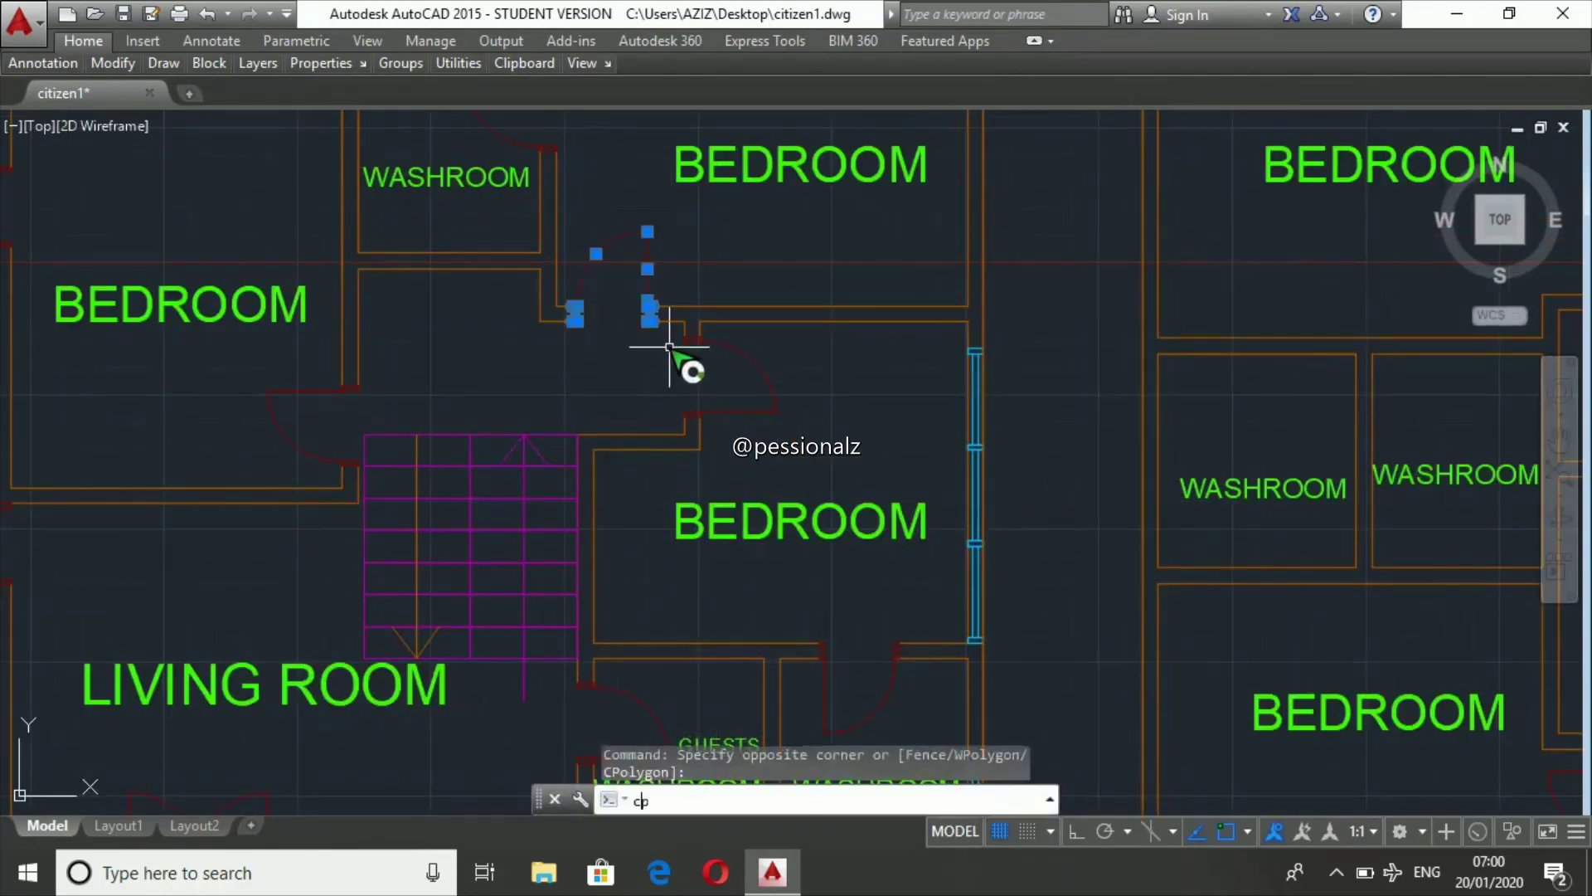
{"action": "key", "text": "Return"}
{"action": "left_click", "coordinate": [584, 333]}
{"action": "scroll", "coordinate": [581, 332], "scroll_direction": "down", "scroll_amount": 4}
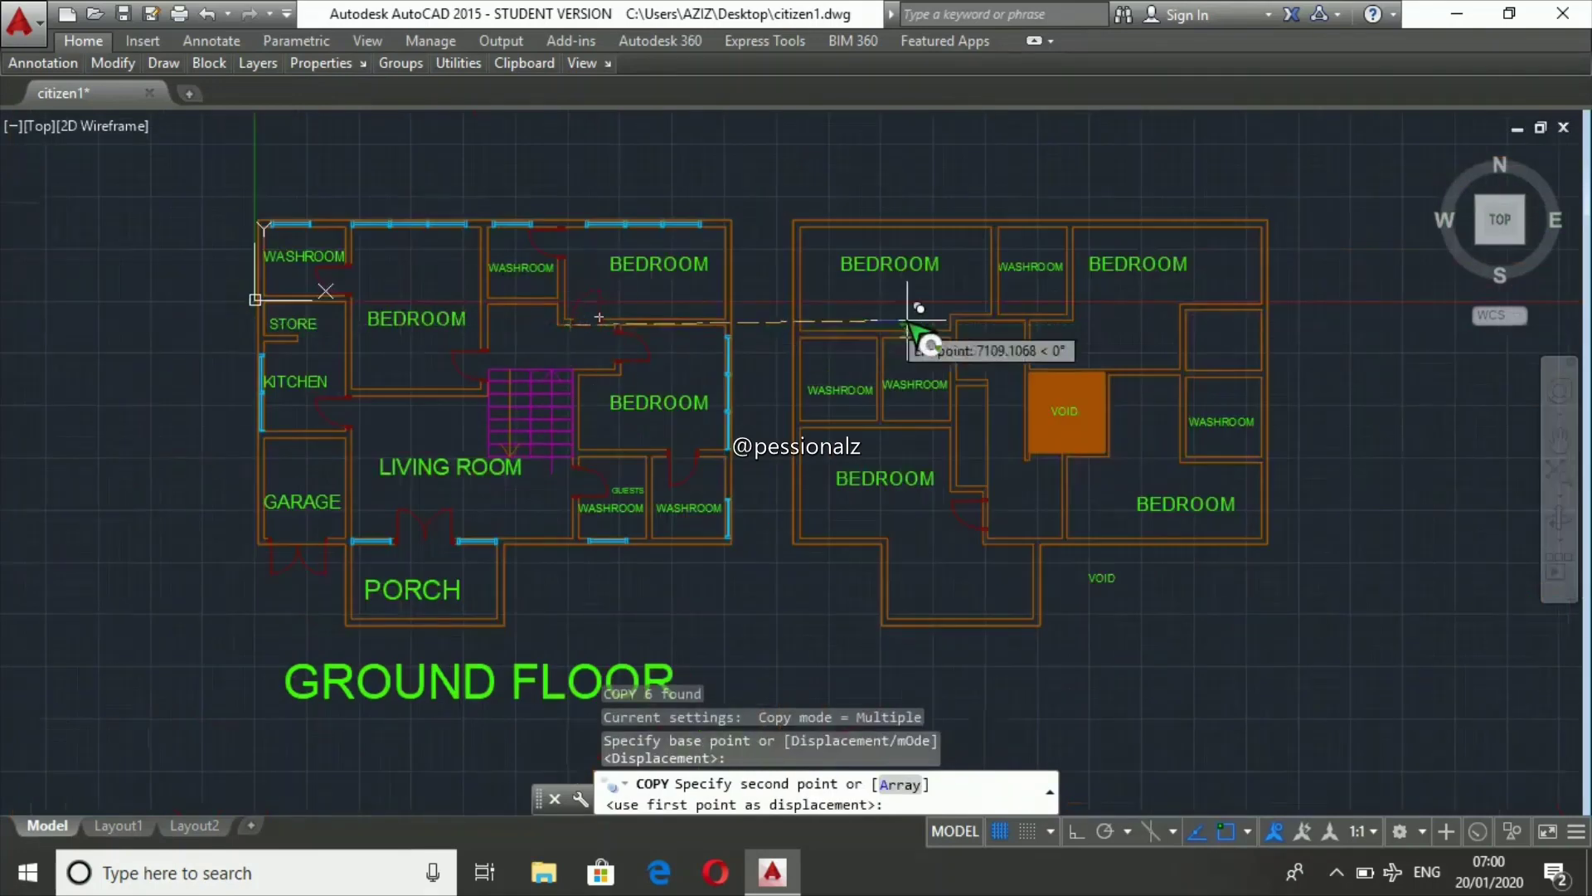
{"action": "scroll", "coordinate": [1020, 314], "scroll_direction": "up", "scroll_amount": 4}
{"action": "left_click", "coordinate": [1016, 310]}
{"action": "scroll", "coordinate": [1028, 328], "scroll_direction": "down", "scroll_amount": 2}
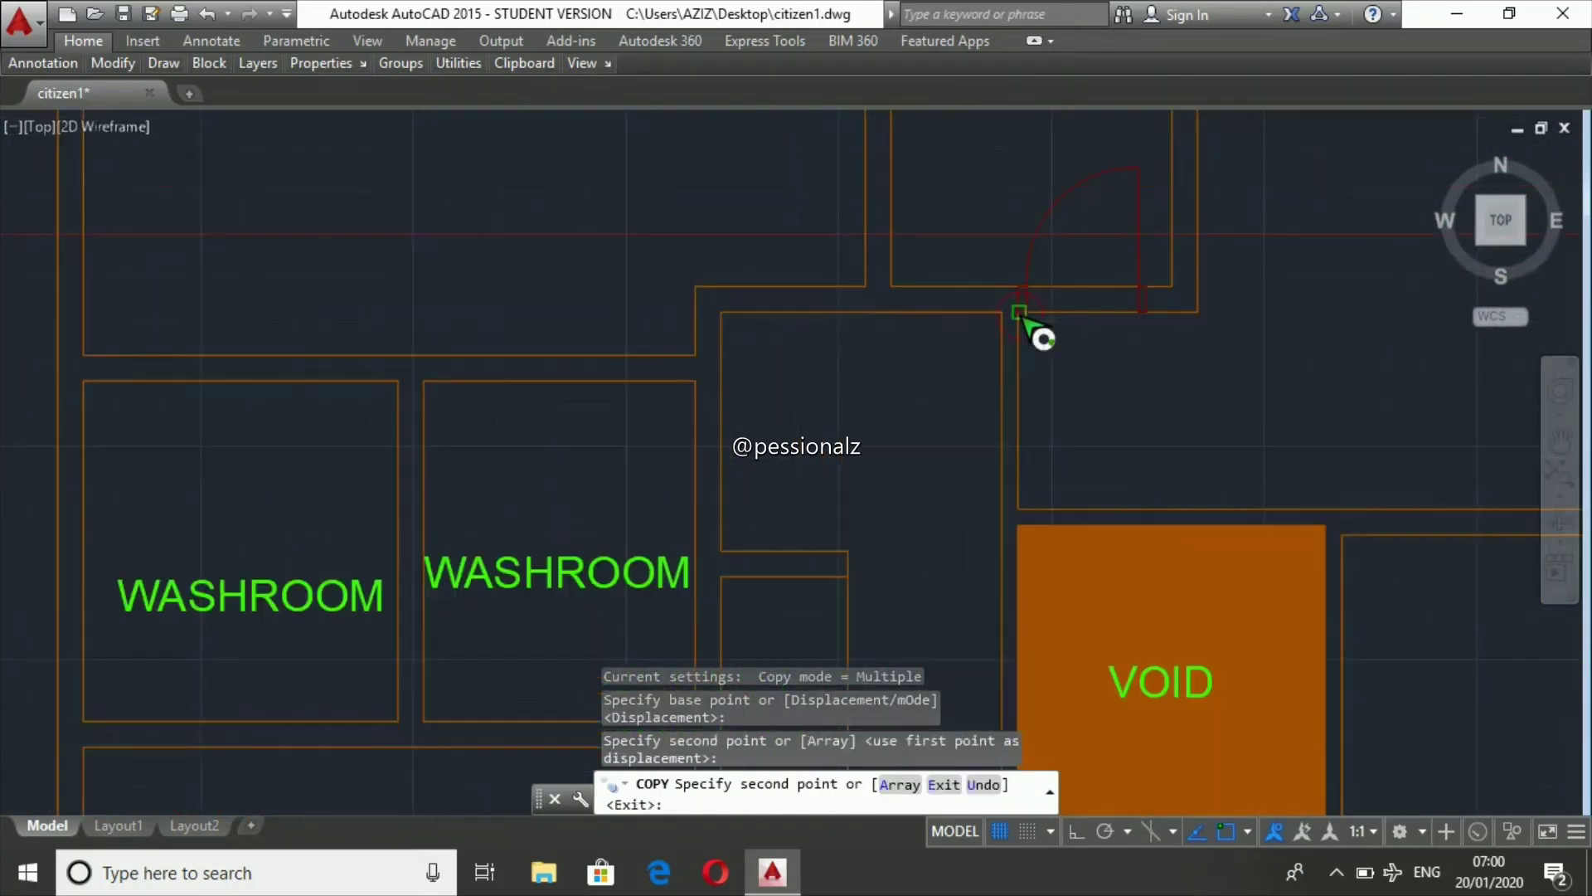
{"action": "scroll", "coordinate": [995, 373], "scroll_direction": "down", "scroll_amount": 3}
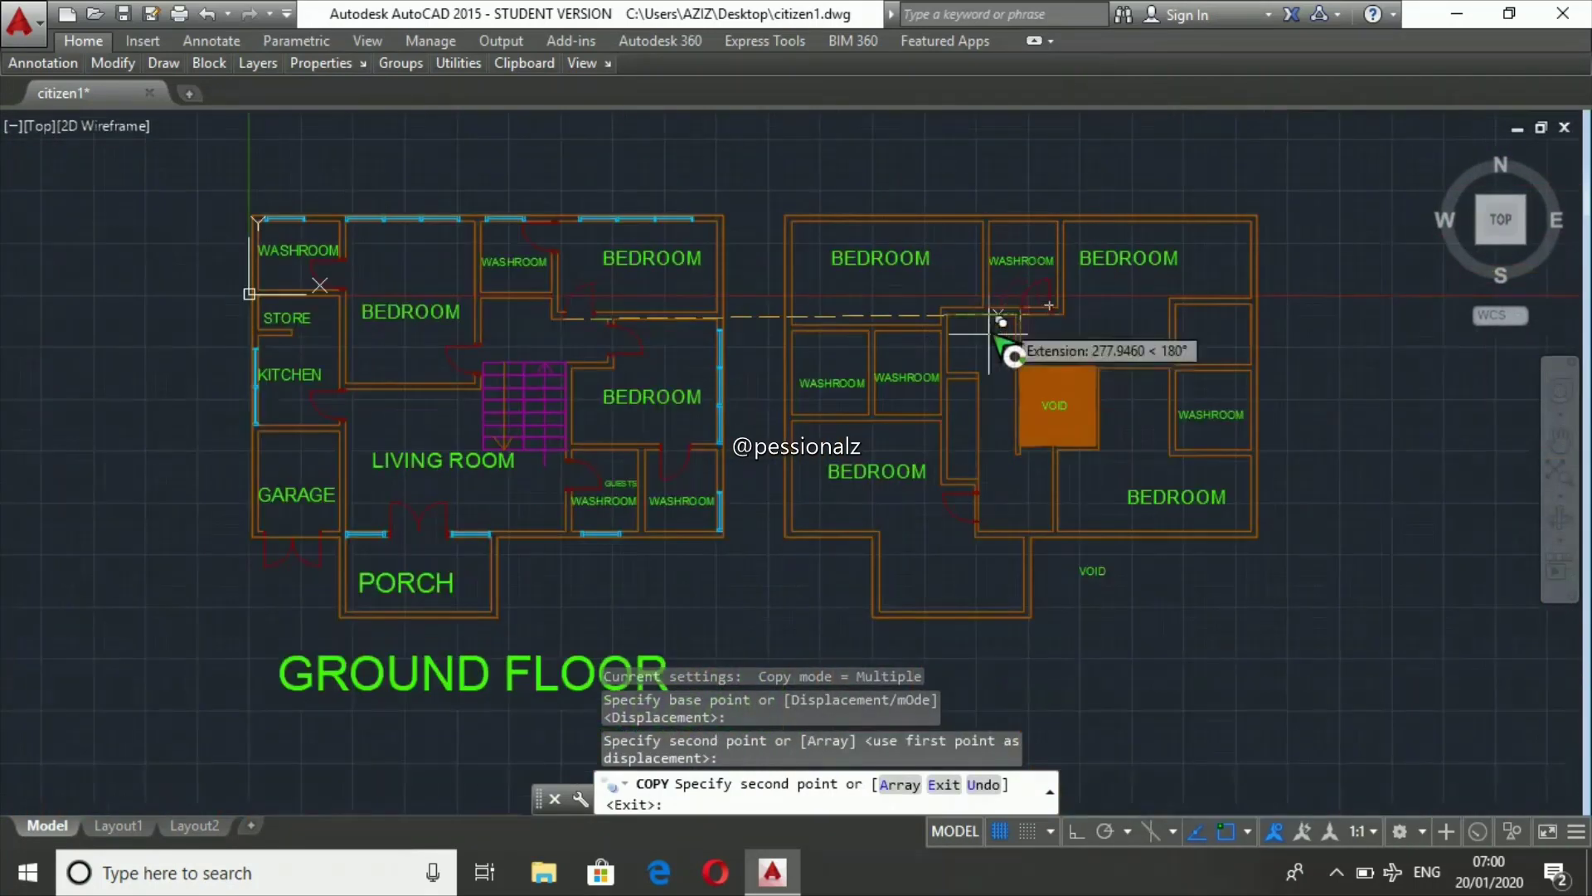
{"action": "left_click", "coordinate": [882, 410]}
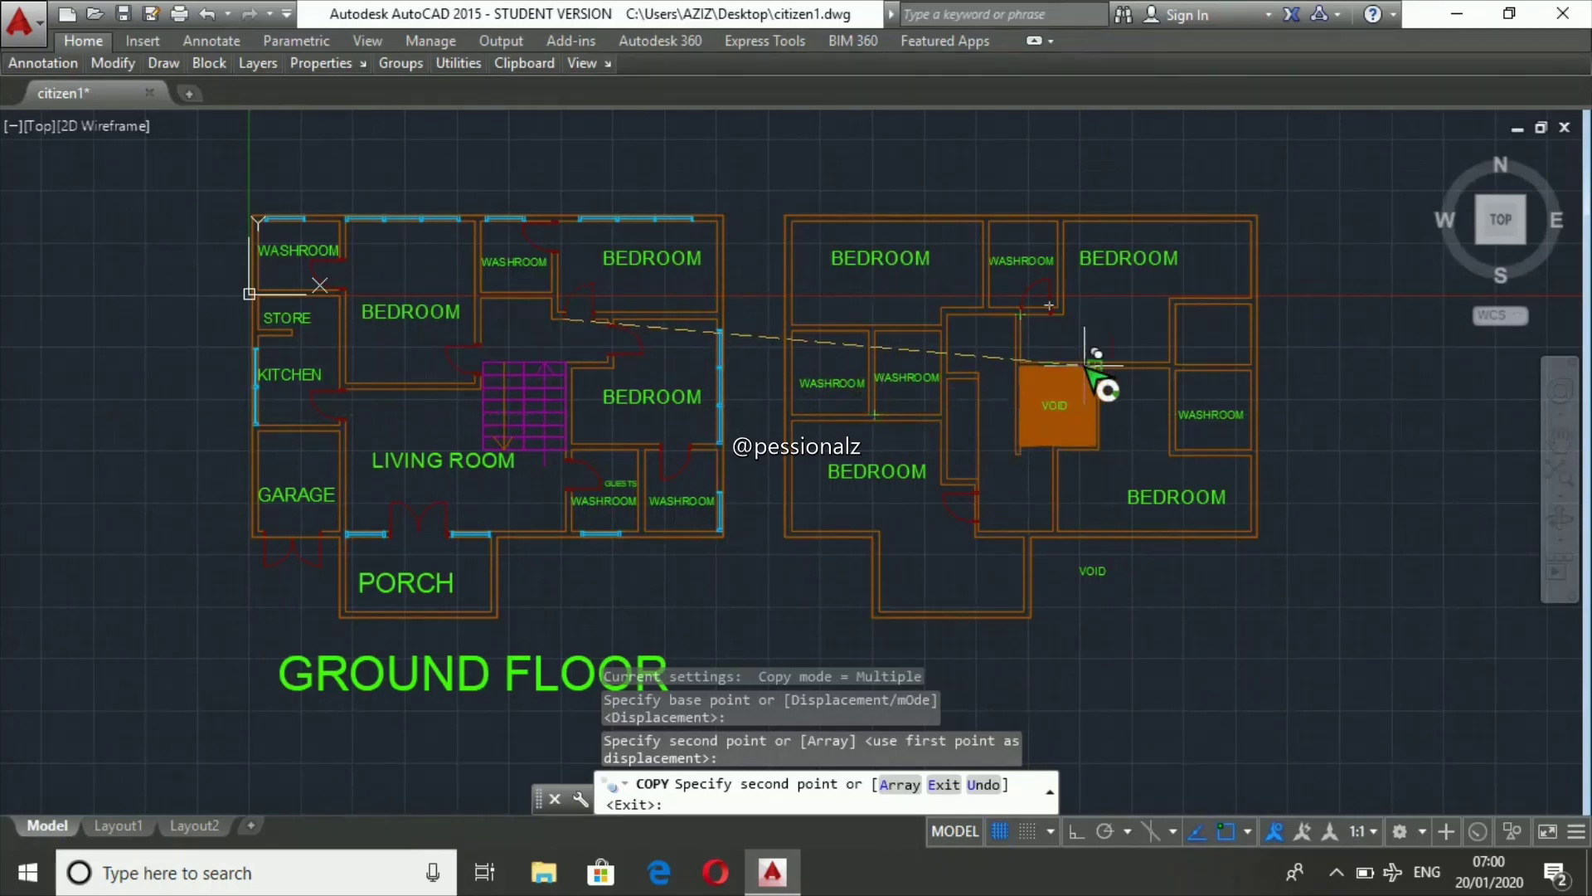
{"action": "left_click", "coordinate": [1088, 365]}
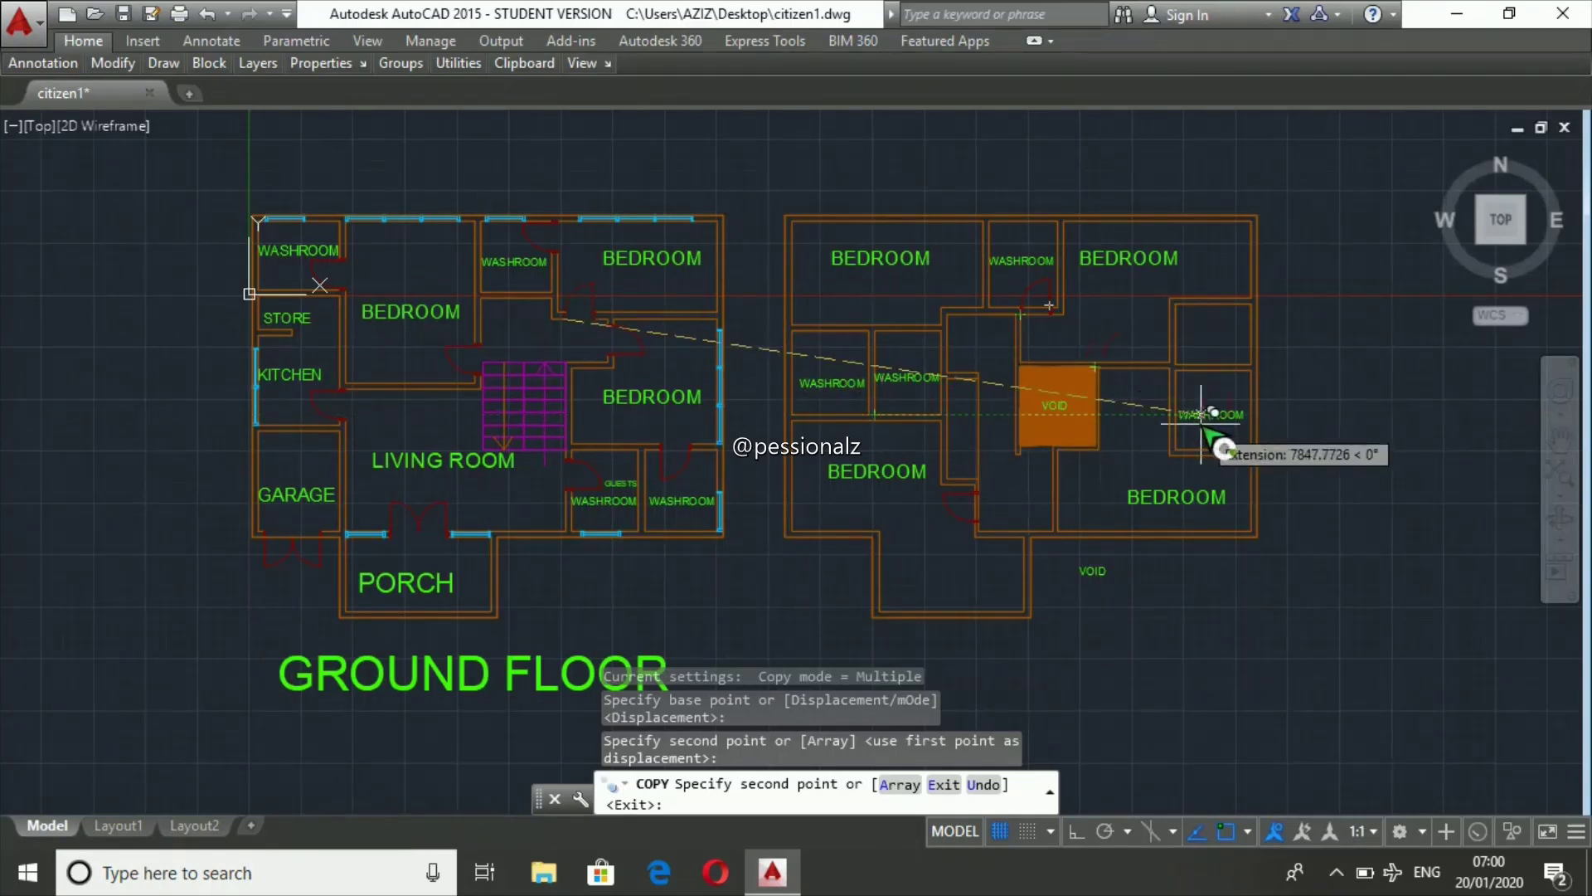
{"action": "left_click", "coordinate": [1202, 413]}
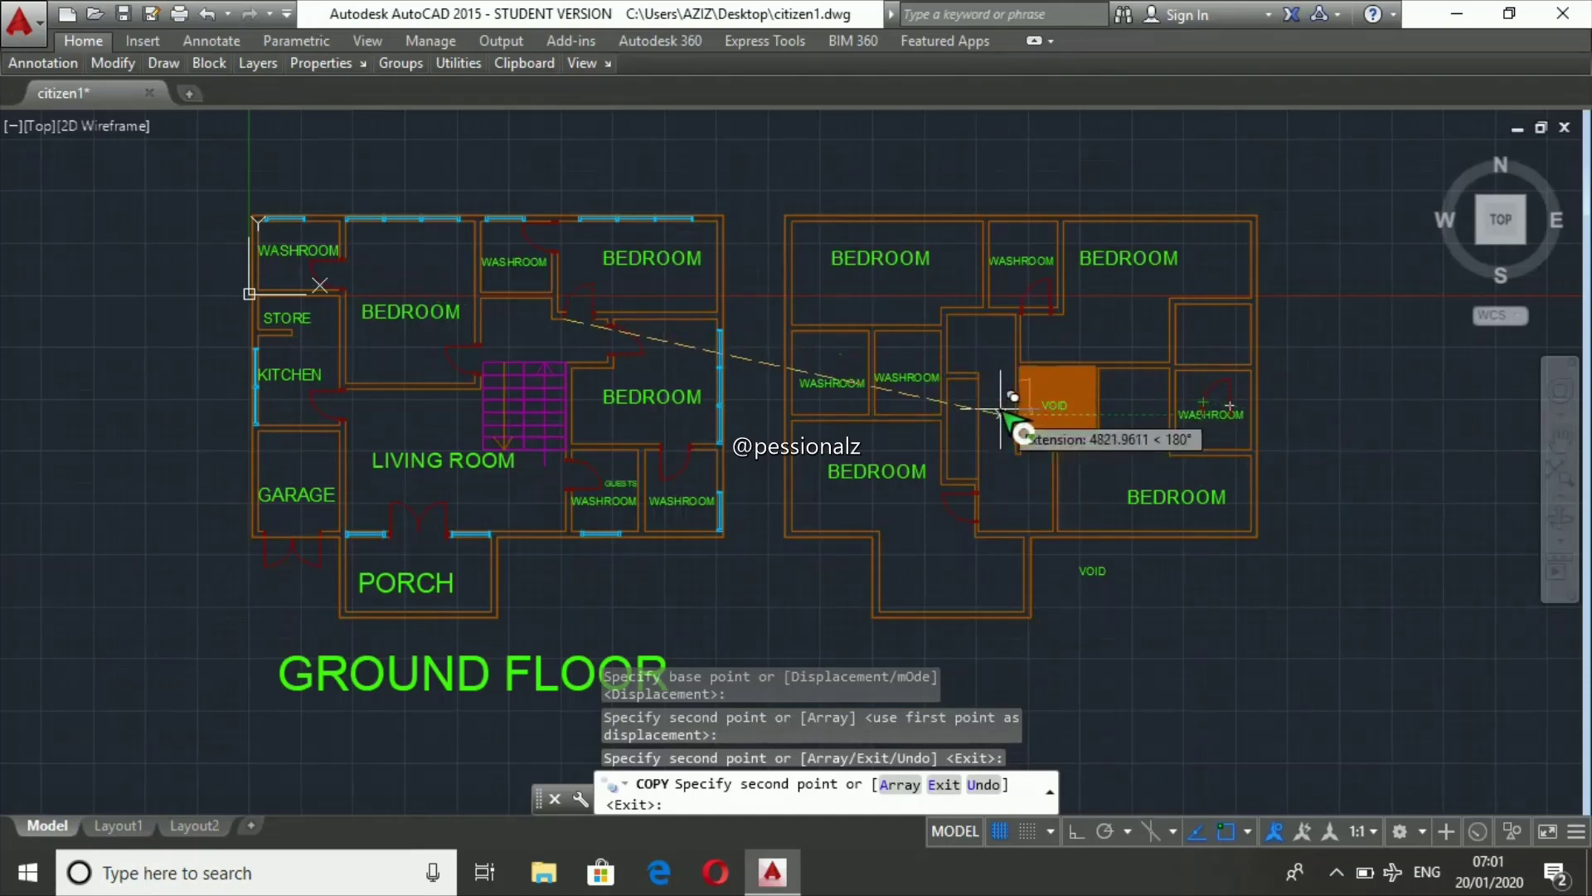
{"action": "scroll", "coordinate": [910, 411], "scroll_direction": "up", "scroll_amount": 5}
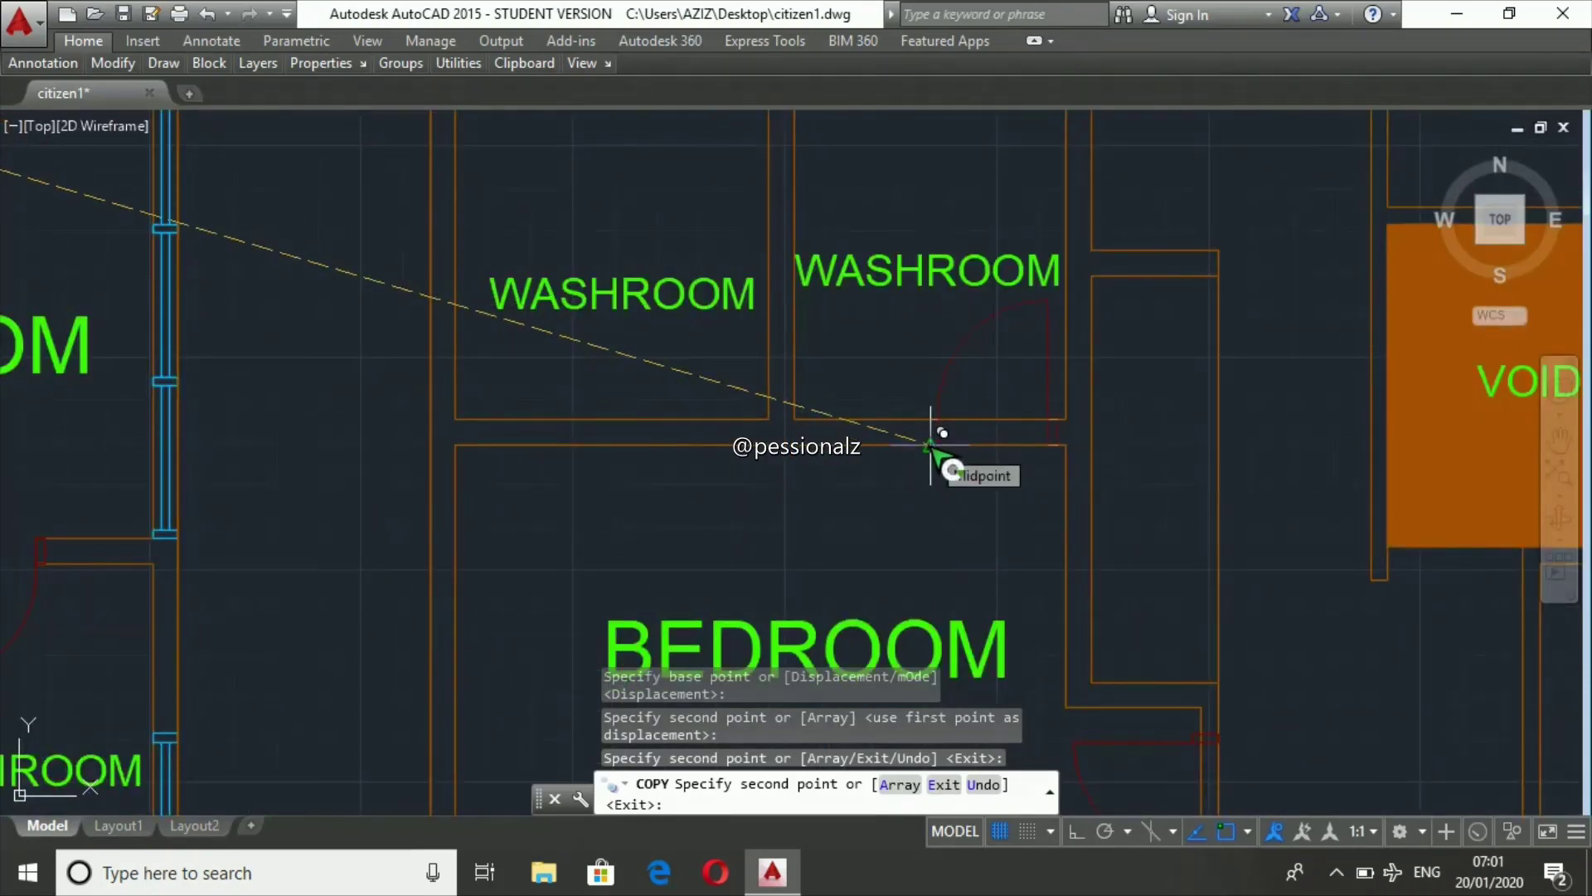
{"action": "left_click", "coordinate": [930, 446]}
{"action": "scroll", "coordinate": [933, 448], "scroll_direction": "down", "scroll_amount": 2}
{"action": "scroll", "coordinate": [929, 439], "scroll_direction": "down", "scroll_amount": 3}
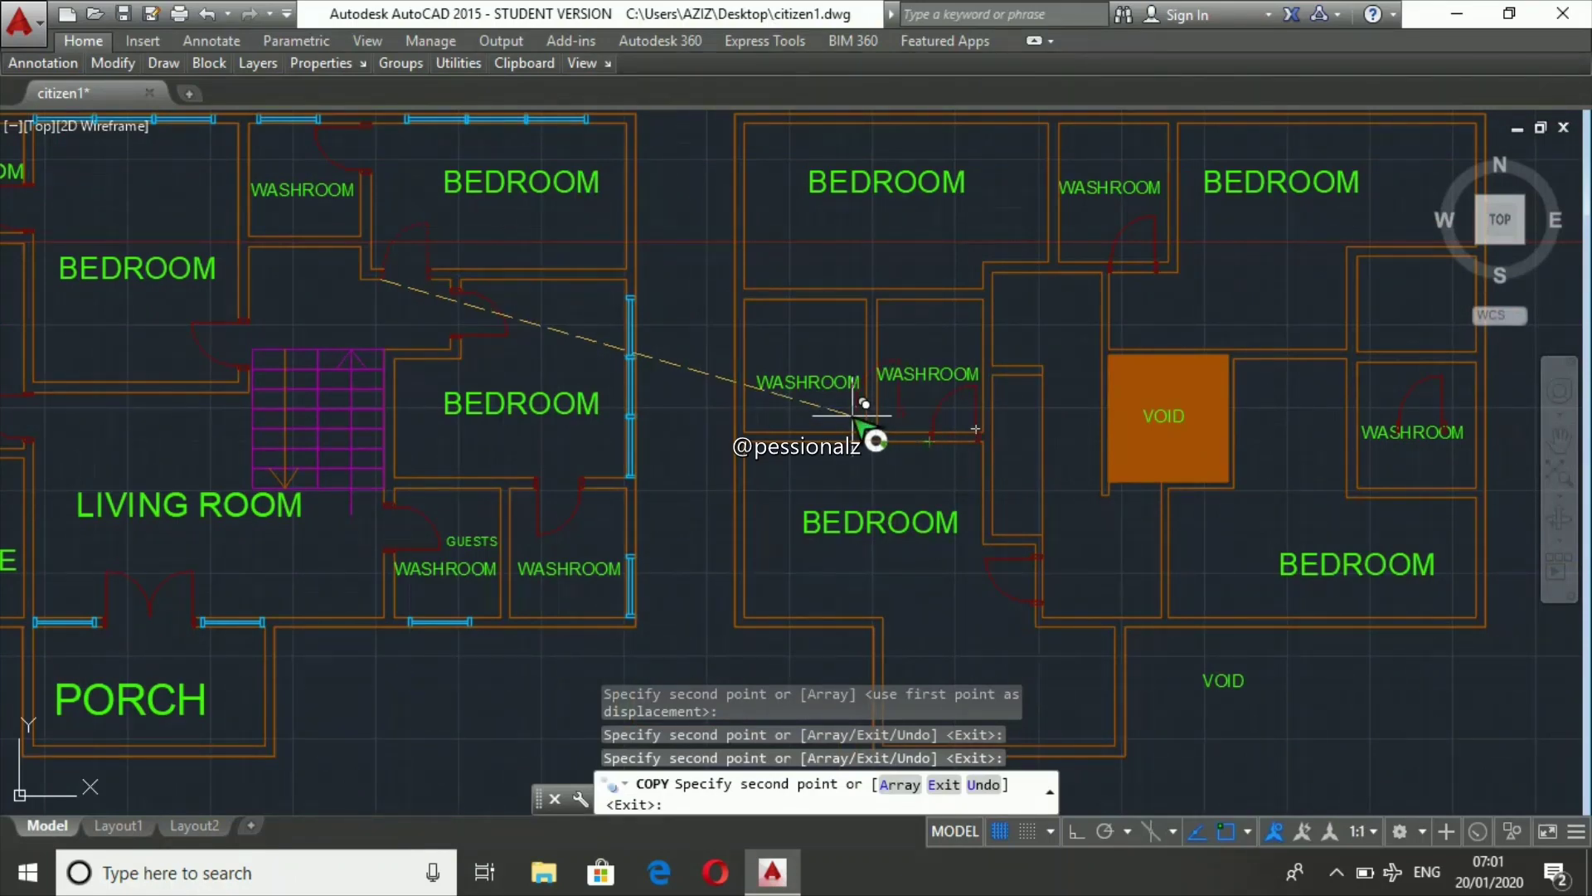
- Erase the stray door in the first-floor east washroom
{"action": "key", "text": "Escape"}
{"action": "key", "text": "Escape"}
{"action": "key", "text": "Escape"}
{"action": "left_click", "coordinate": [1468, 430]}
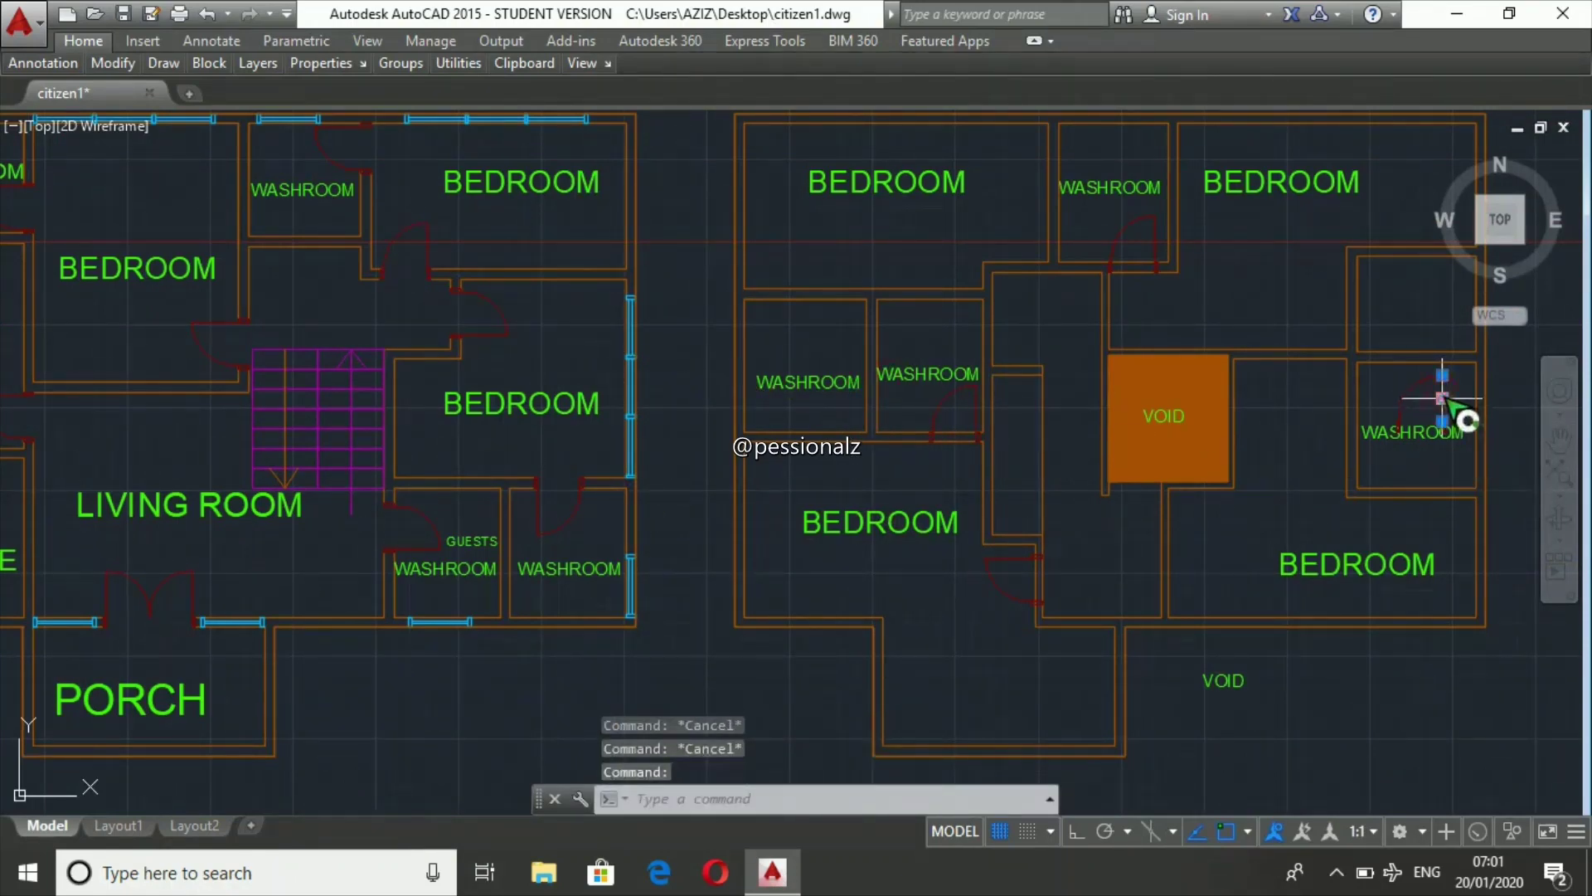
{"action": "scroll", "coordinate": [1468, 430], "scroll_direction": "up", "scroll_amount": 6}
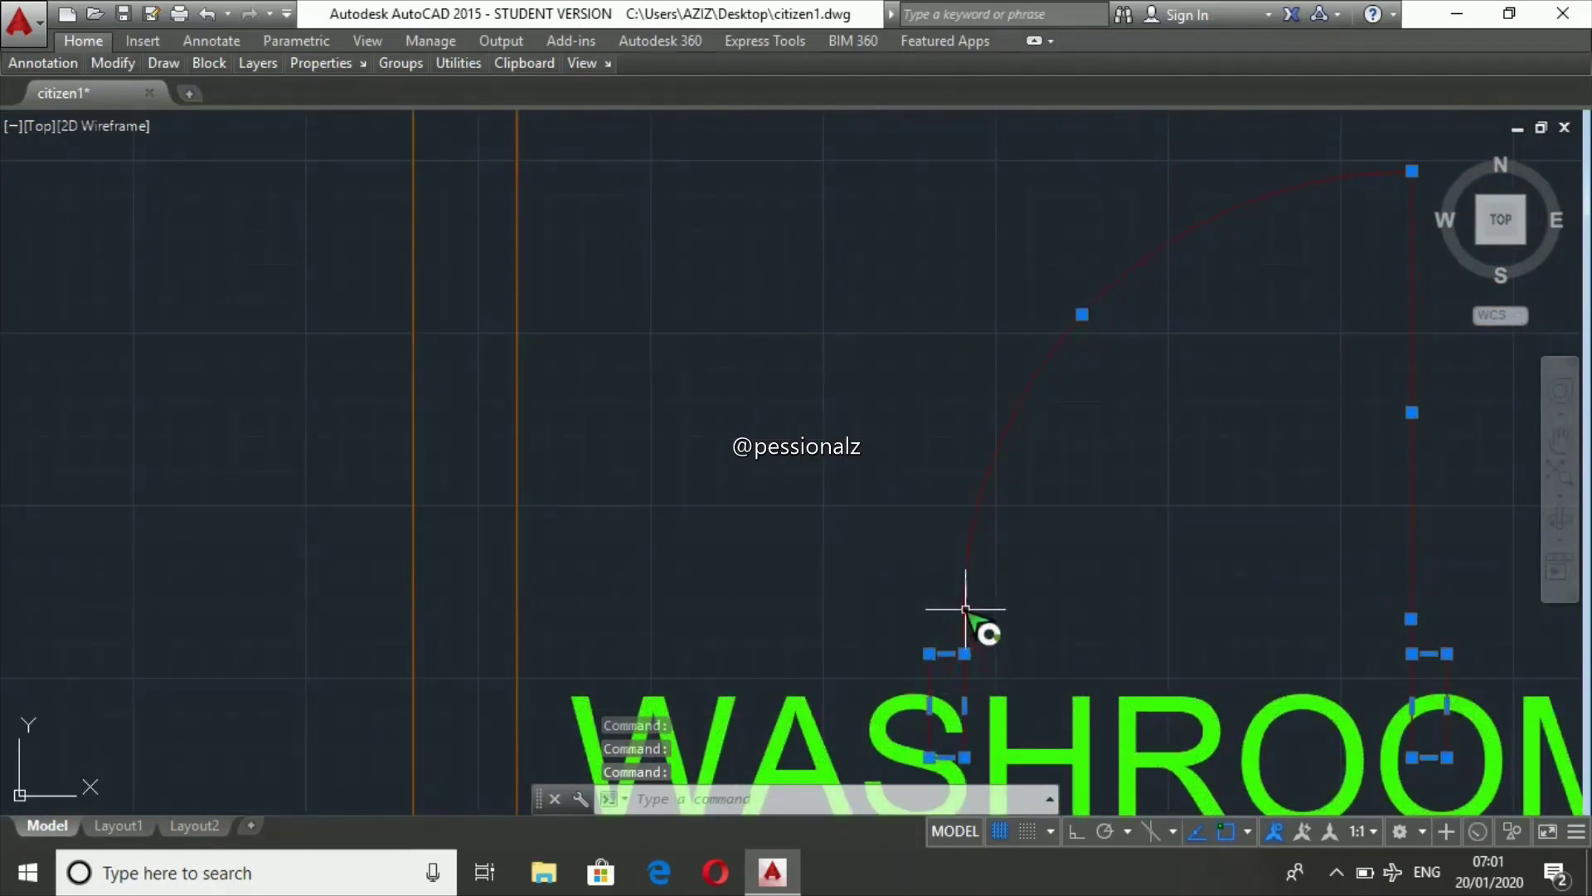
{"action": "key", "text": "Delete"}
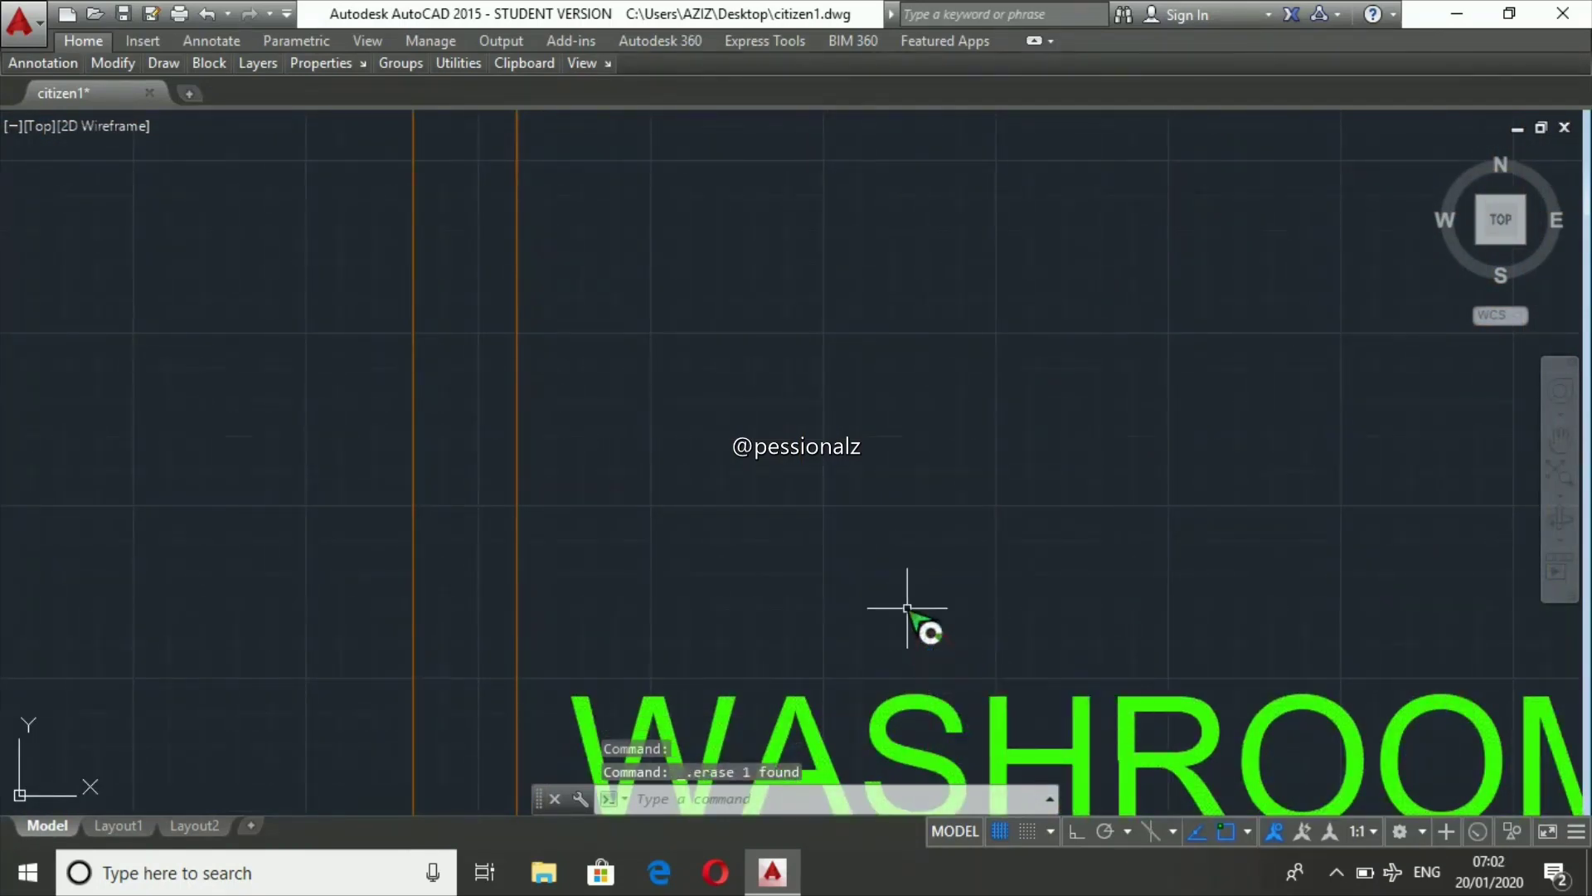
{"action": "scroll", "coordinate": [917, 598], "scroll_direction": "down", "scroll_amount": 6}
{"action": "scroll", "coordinate": [1202, 390], "scroll_direction": "down", "scroll_amount": 3}
{"action": "scroll", "coordinate": [842, 491], "scroll_direction": "down", "scroll_amount": 4}
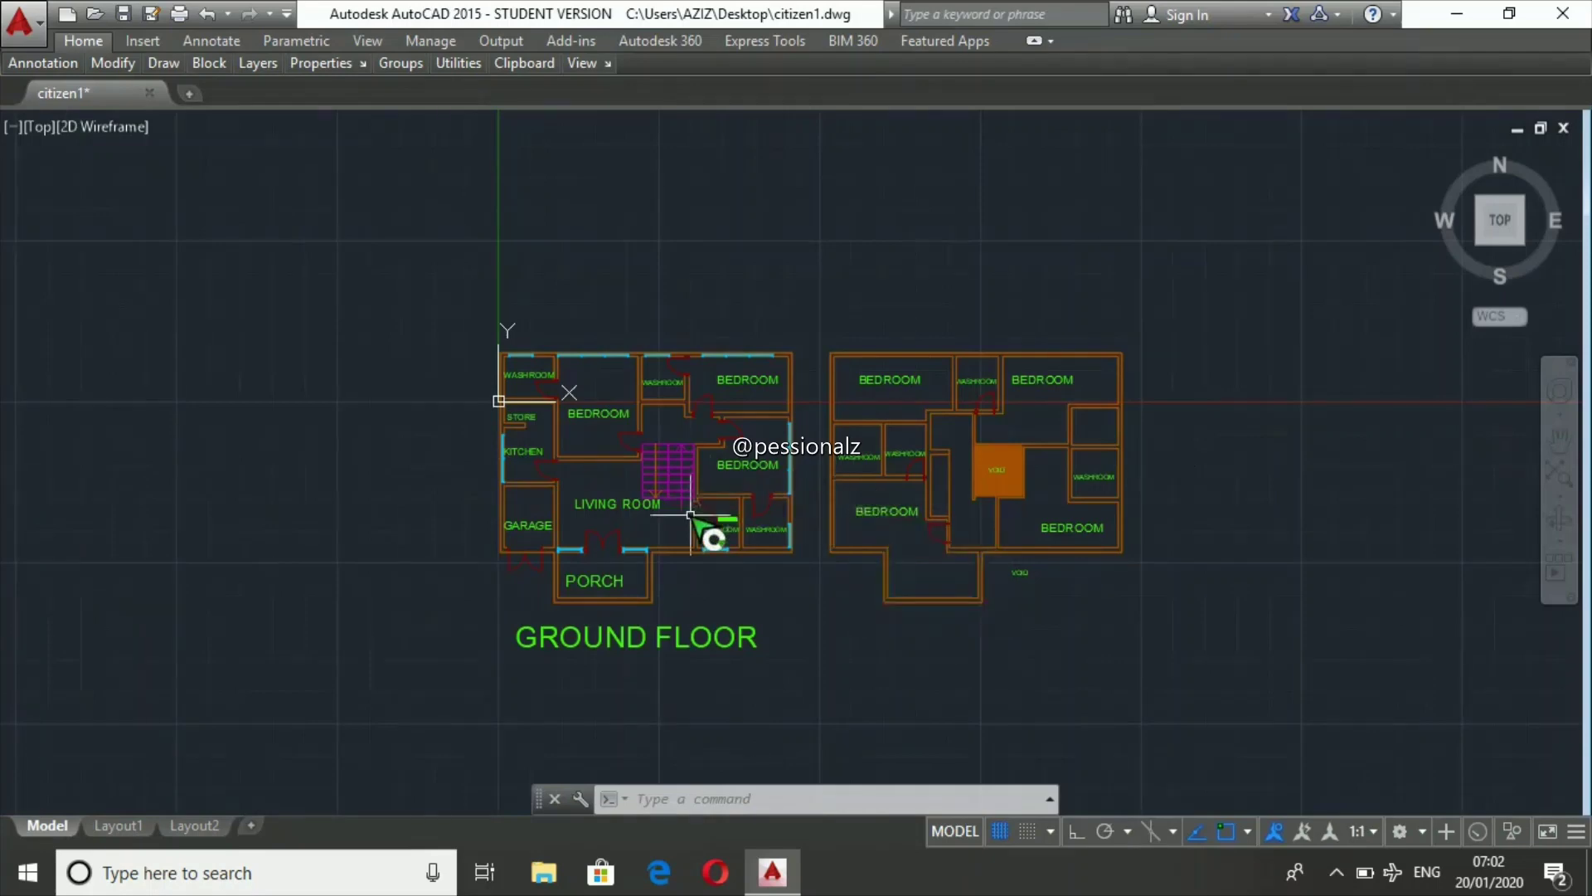
{"action": "scroll", "coordinate": [713, 522], "scroll_direction": "up", "scroll_amount": 5}
- Copy the guest-washroom door into the first-floor right washroom using CO
{"action": "left_click", "coordinate": [676, 390]}
{"action": "left_click", "coordinate": [953, 639]}
{"action": "type", "text": "co"}
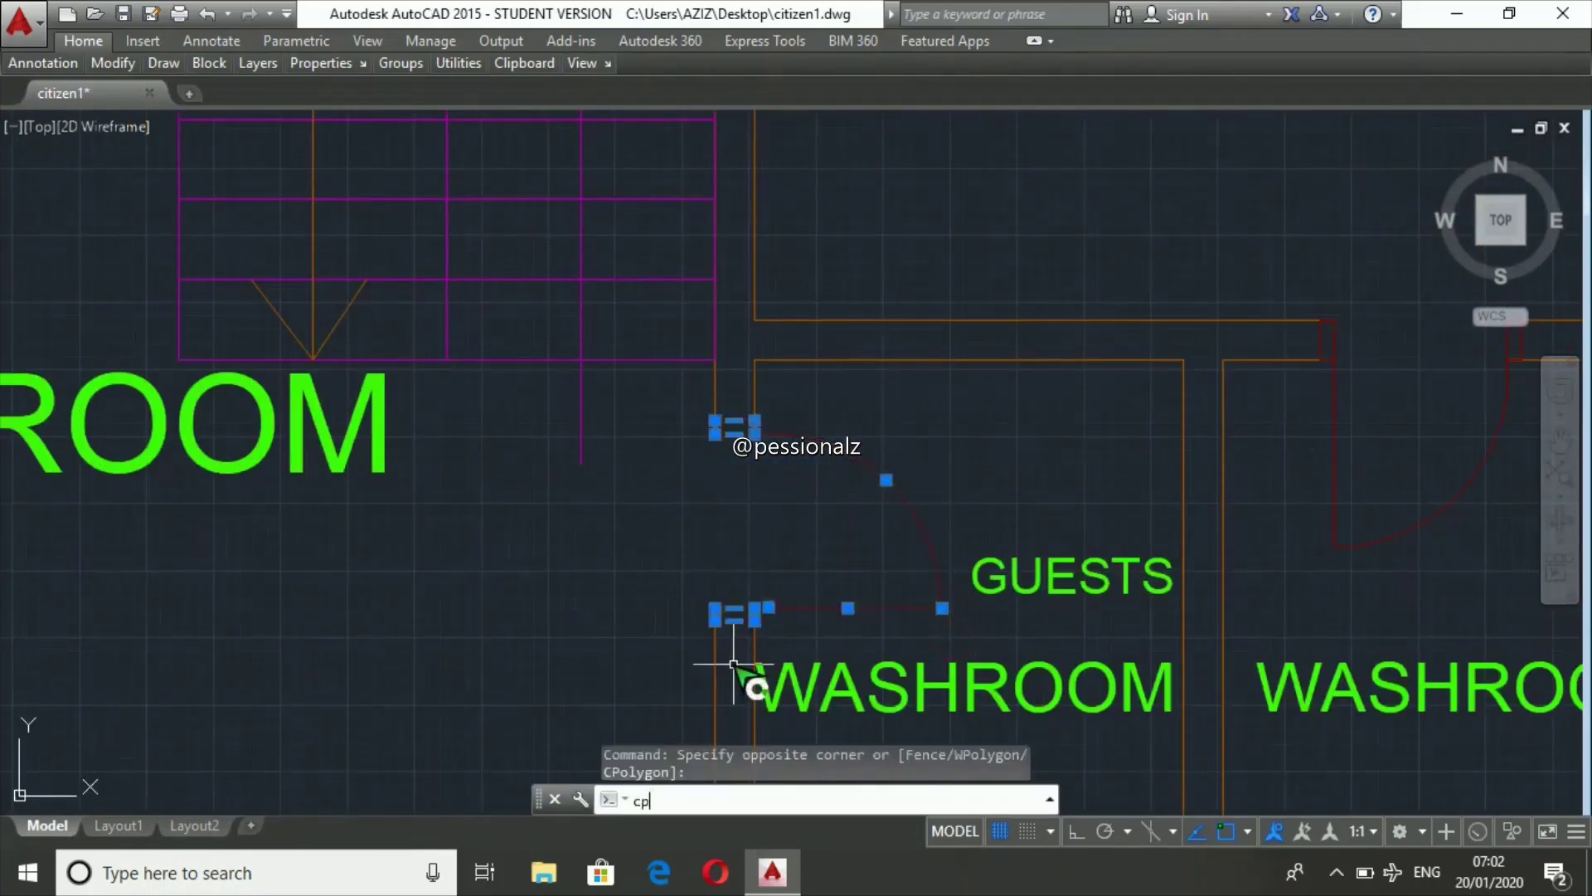
{"action": "key", "text": "Return"}
{"action": "left_click", "coordinate": [736, 644]}
{"action": "scroll", "coordinate": [501, 494], "scroll_direction": "down", "scroll_amount": 5}
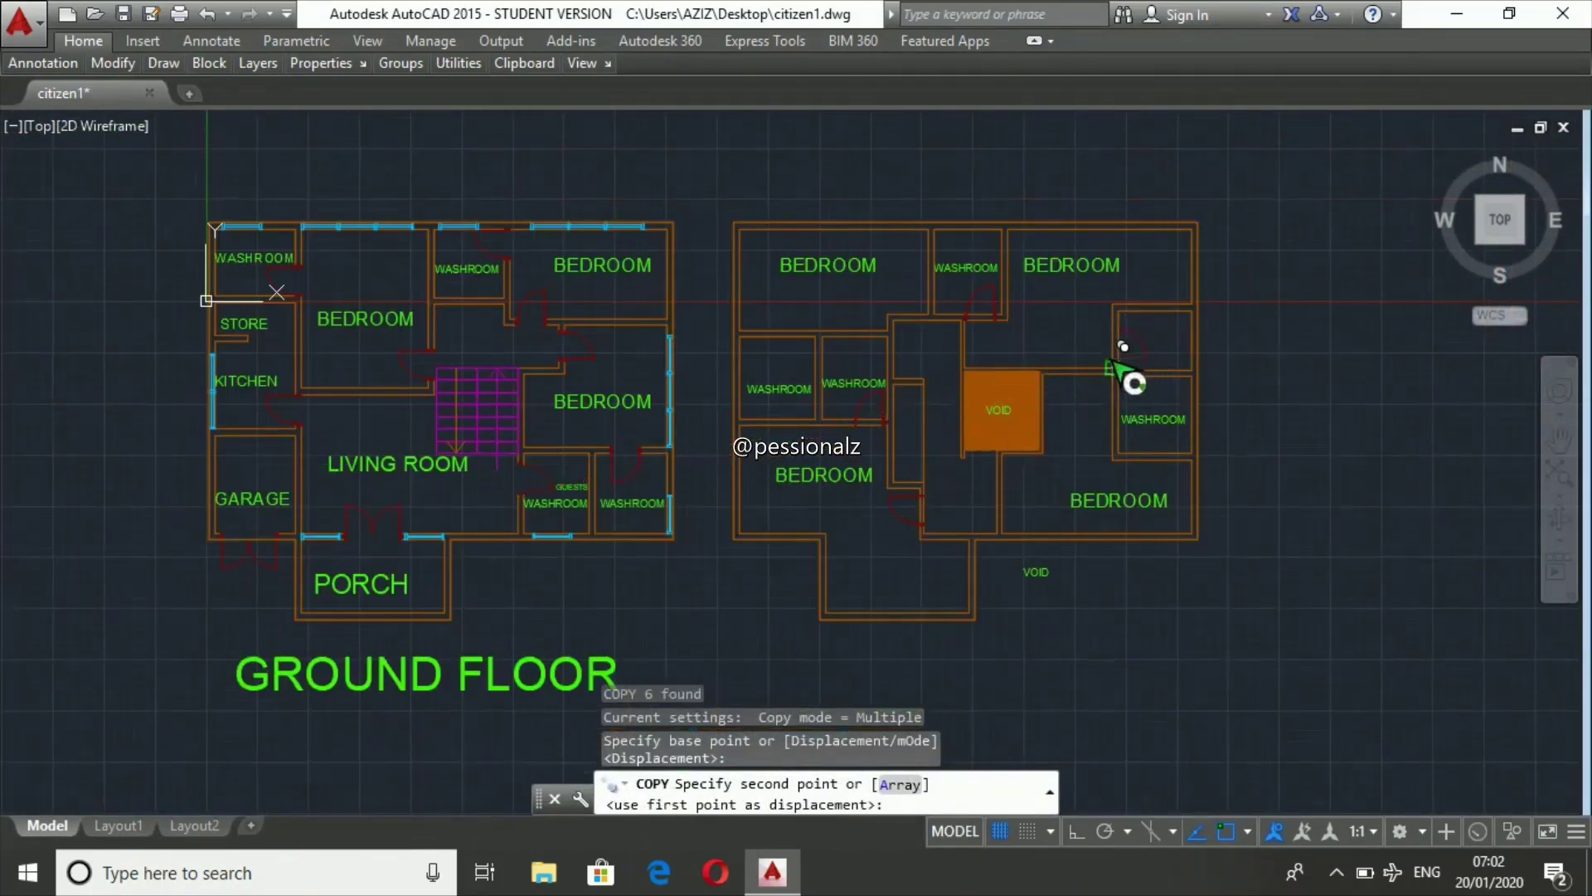
{"action": "scroll", "coordinate": [1109, 389], "scroll_direction": "up", "scroll_amount": 3}
{"action": "scroll", "coordinate": [1109, 394], "scroll_direction": "up", "scroll_amount": 2}
{"action": "left_click", "coordinate": [1110, 408]}
- Place more guest-washroom door copies on the washroom wall and the bedroom below the VOID
{"action": "scroll", "coordinate": [1109, 408], "scroll_direction": "down", "scroll_amount": 5}
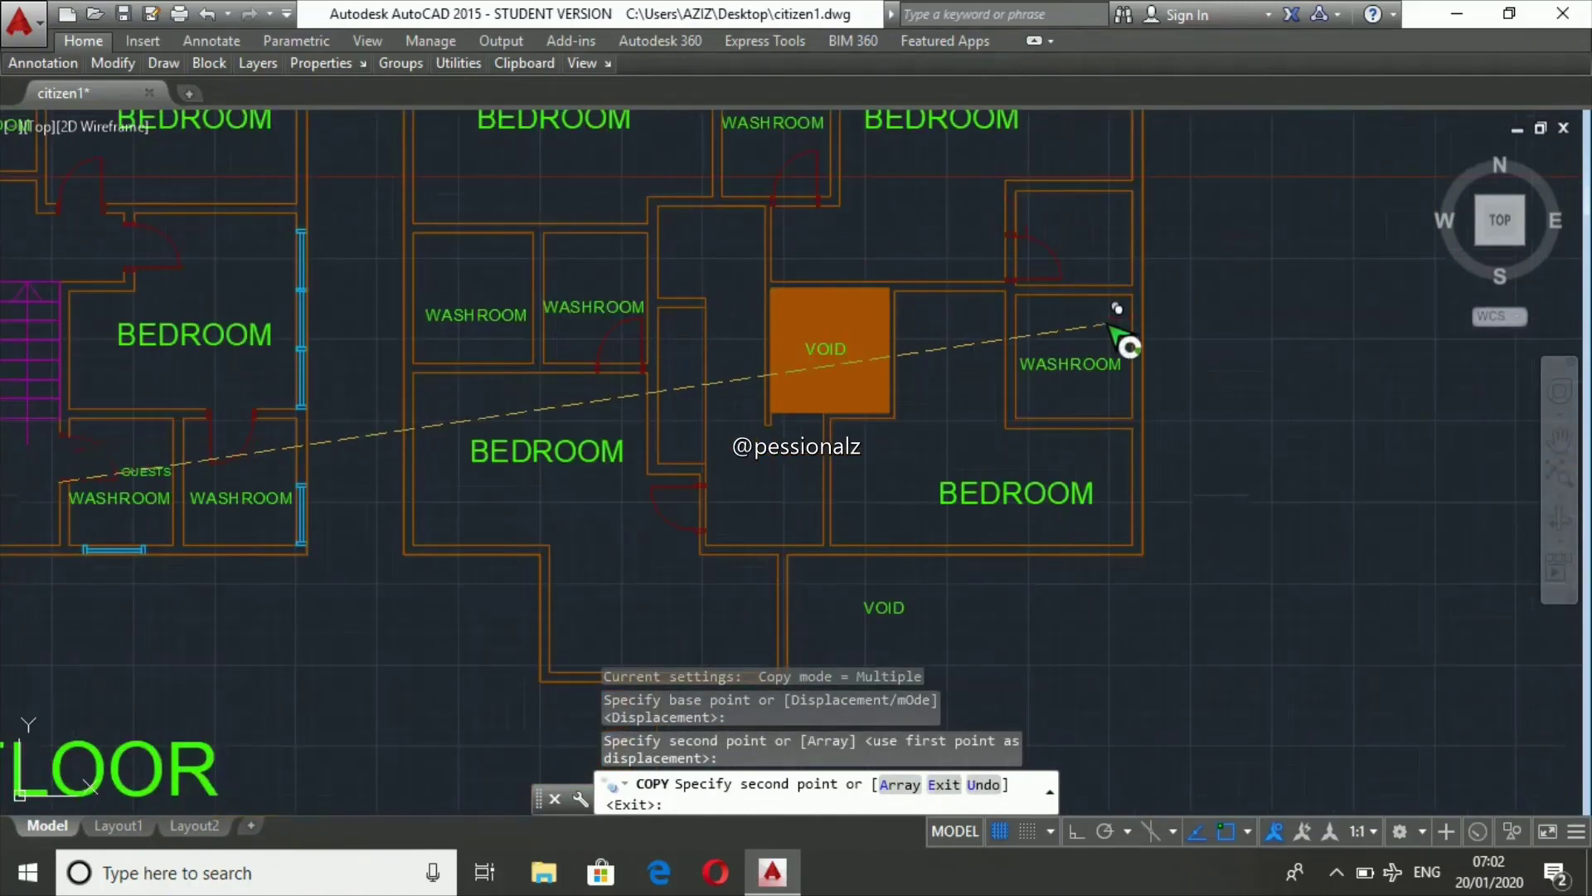
{"action": "scroll", "coordinate": [1020, 349], "scroll_direction": "up", "scroll_amount": 5}
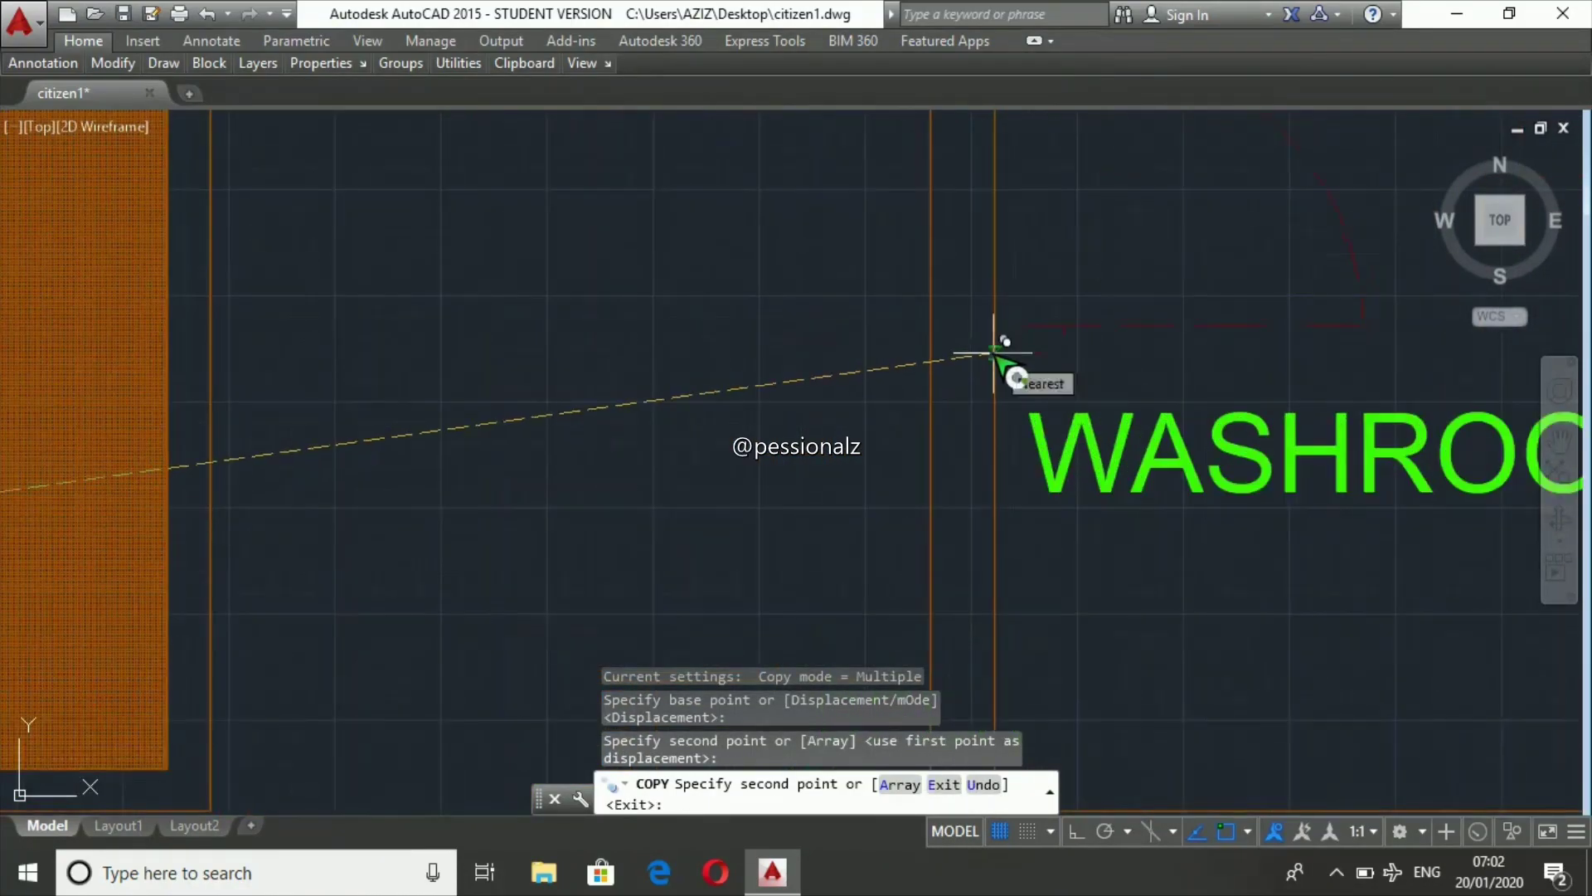
{"action": "scroll", "coordinate": [1000, 353], "scroll_direction": "down", "scroll_amount": 2}
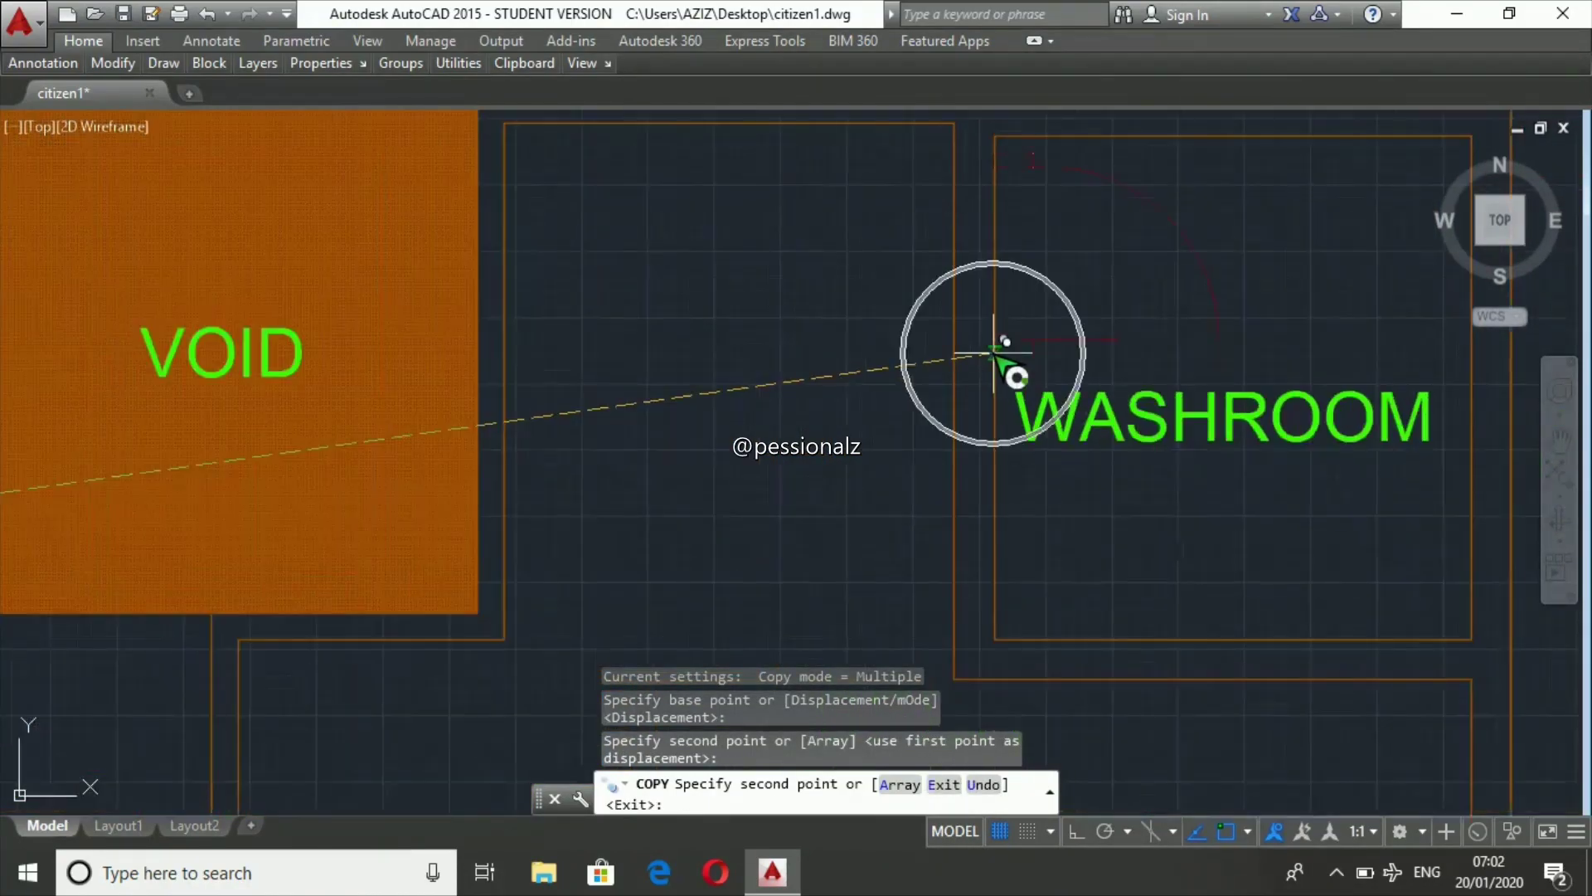
{"action": "left_click", "coordinate": [953, 353]}
{"action": "scroll", "coordinate": [954, 355], "scroll_direction": "down", "scroll_amount": 4}
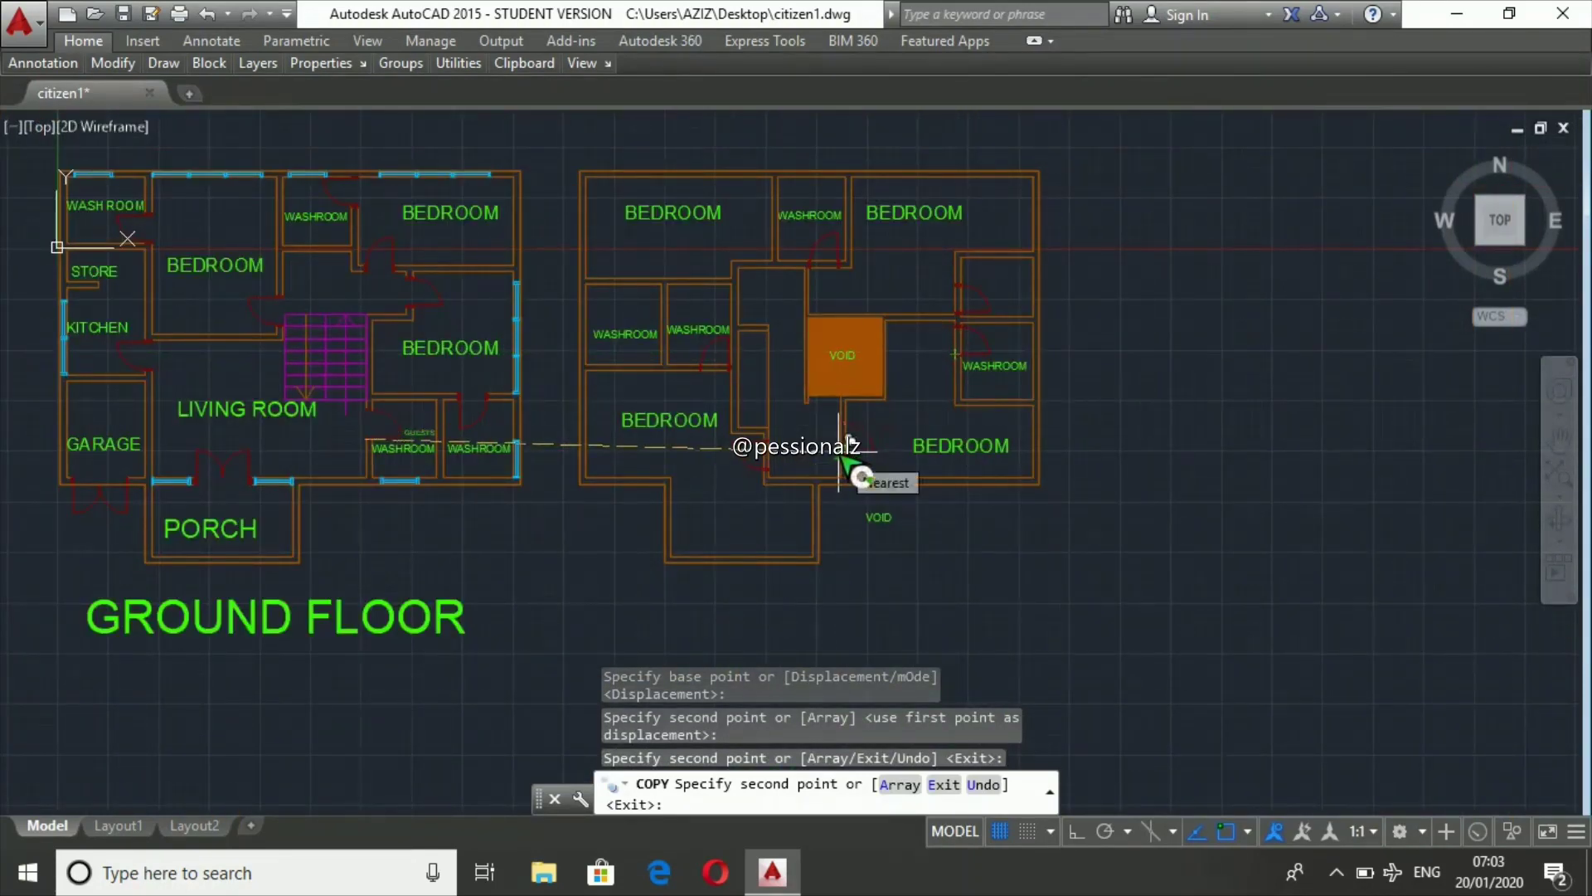
{"action": "scroll", "coordinate": [847, 445], "scroll_direction": "up", "scroll_amount": 3}
{"action": "scroll", "coordinate": [846, 448], "scroll_direction": "up", "scroll_amount": 3}
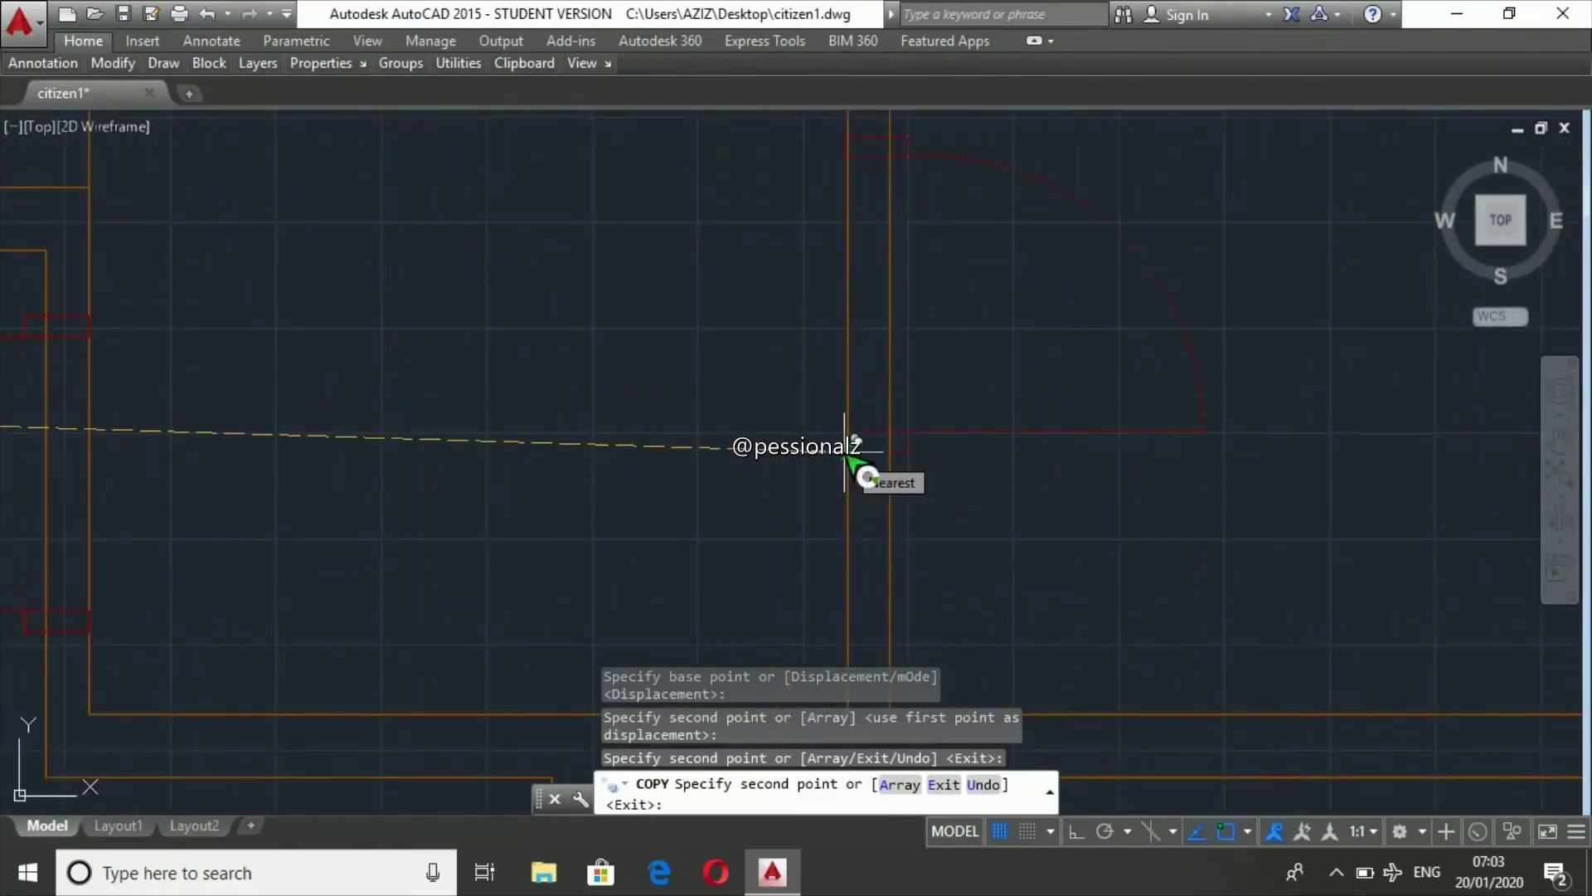
{"action": "left_click", "coordinate": [854, 454]}
{"action": "scroll", "coordinate": [967, 560], "scroll_direction": "down", "scroll_amount": 3}
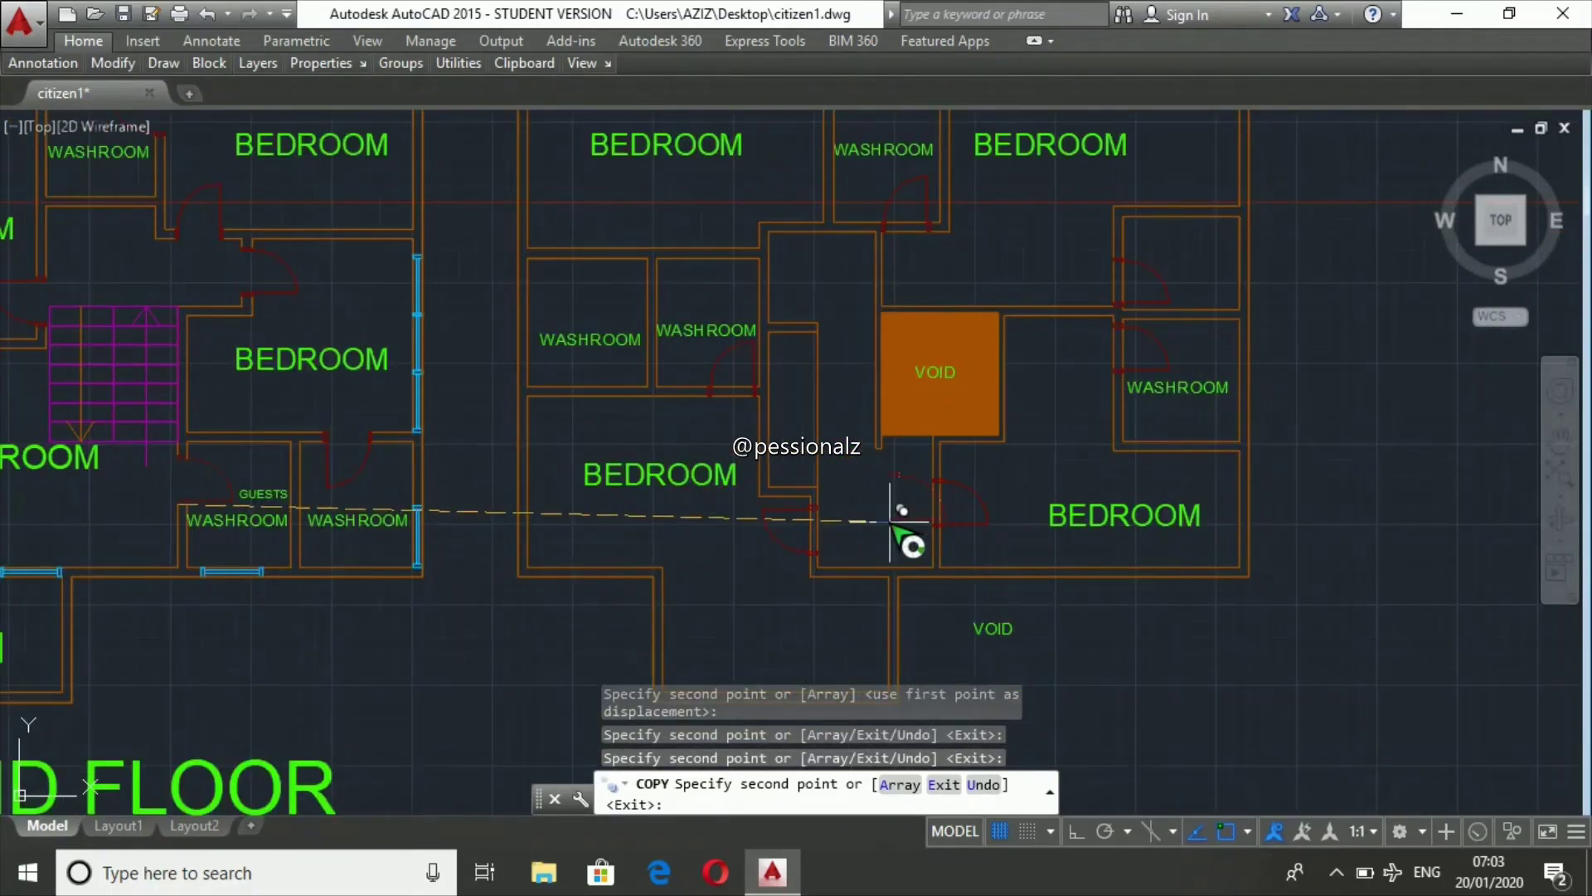
{"action": "scroll", "coordinate": [890, 521], "scroll_direction": "down", "scroll_amount": 2}
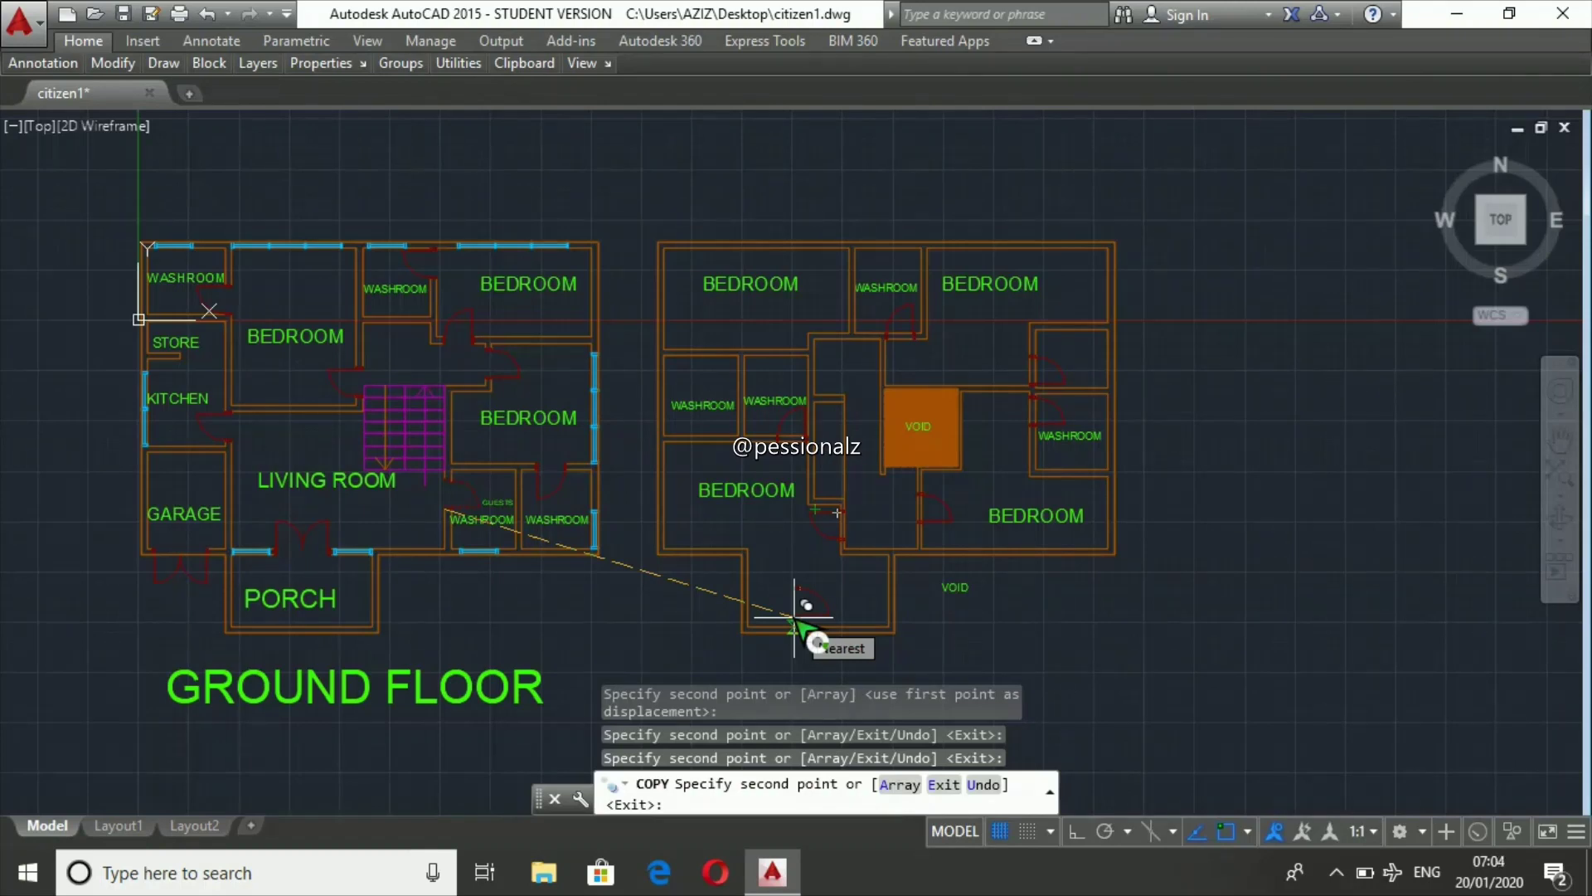
{"action": "key", "text": "Escape"}
- Copy the guest-washroom door again into the first-floor left washroom
{"action": "left_click", "coordinate": [532, 501]}
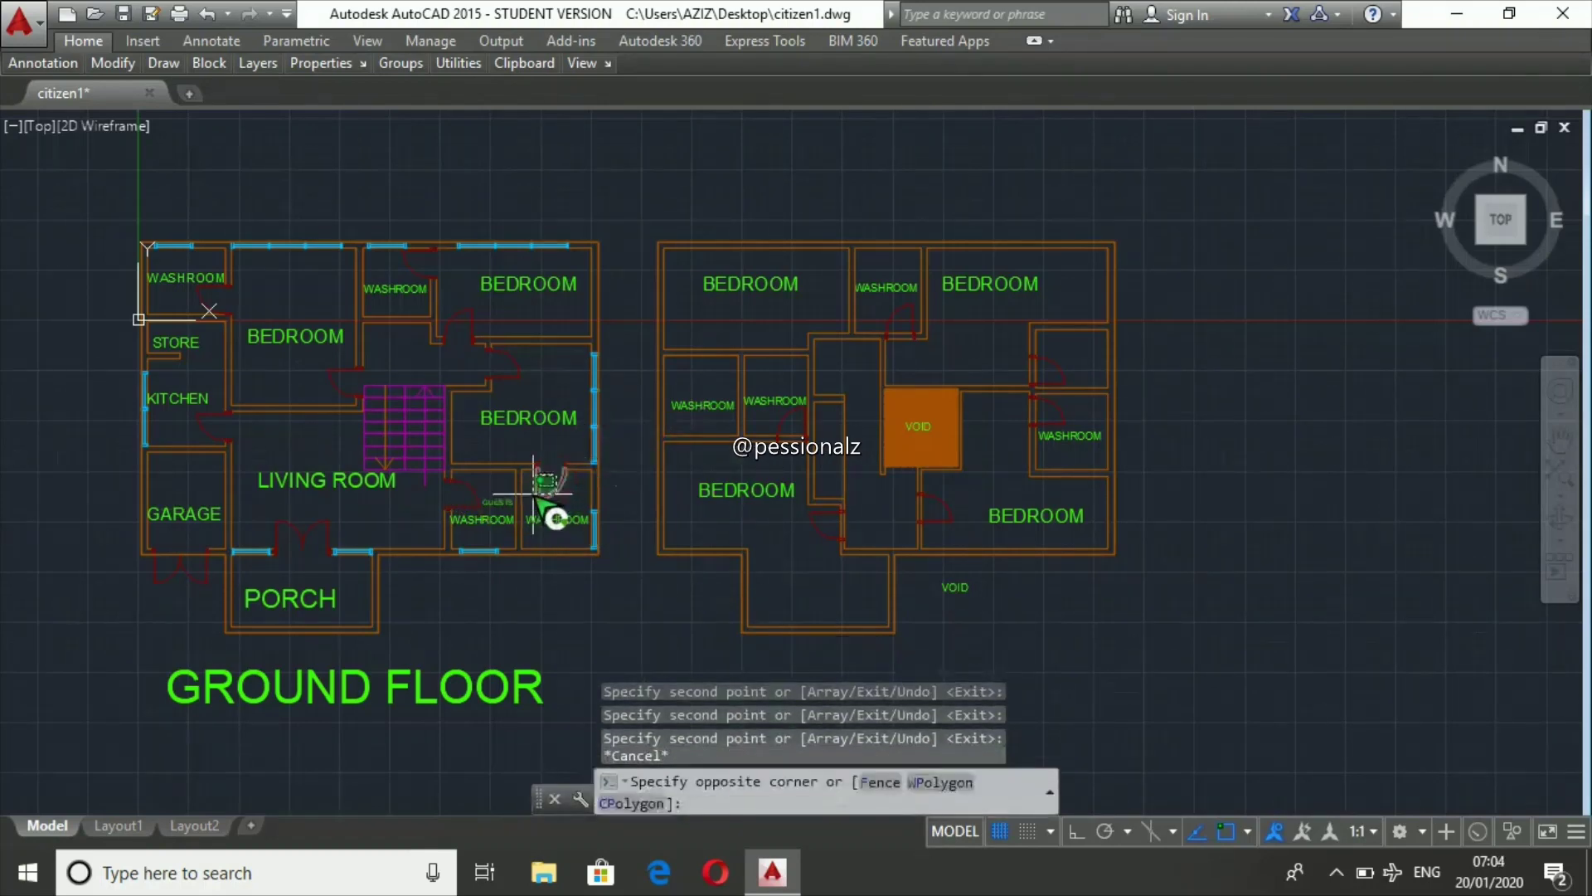
{"action": "key", "text": "Escape"}
{"action": "scroll", "coordinate": [531, 500], "scroll_direction": "up", "scroll_amount": 2}
{"action": "left_click", "coordinate": [531, 438]}
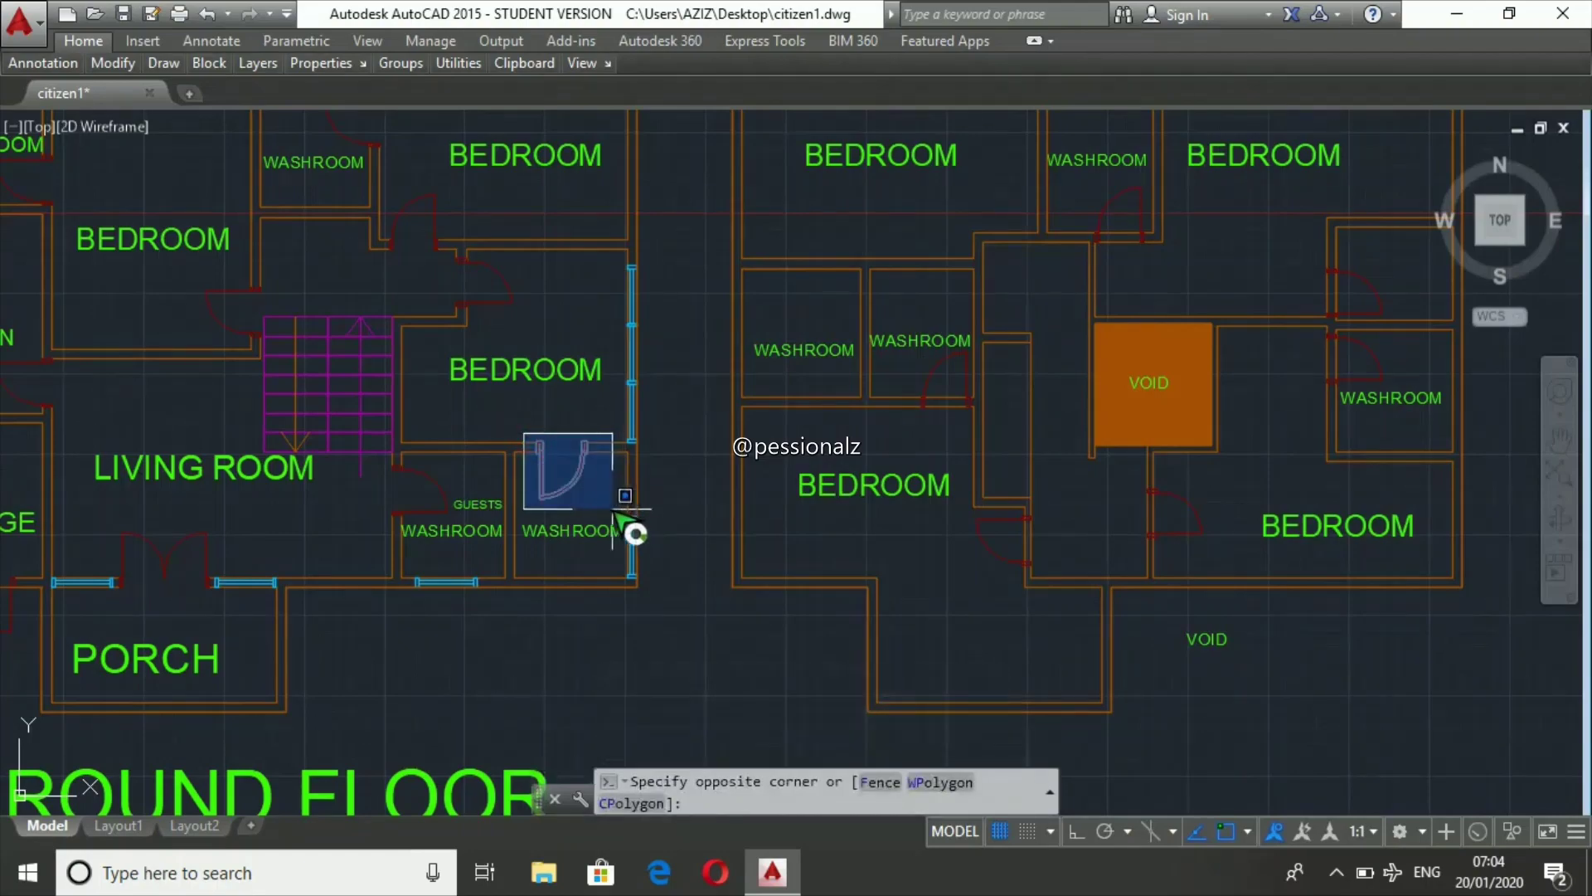
{"action": "left_click", "coordinate": [631, 532]}
{"action": "type", "text": "co"}
{"action": "key", "text": "Return"}
{"action": "scroll", "coordinate": [569, 472], "scroll_direction": "up", "scroll_amount": 3}
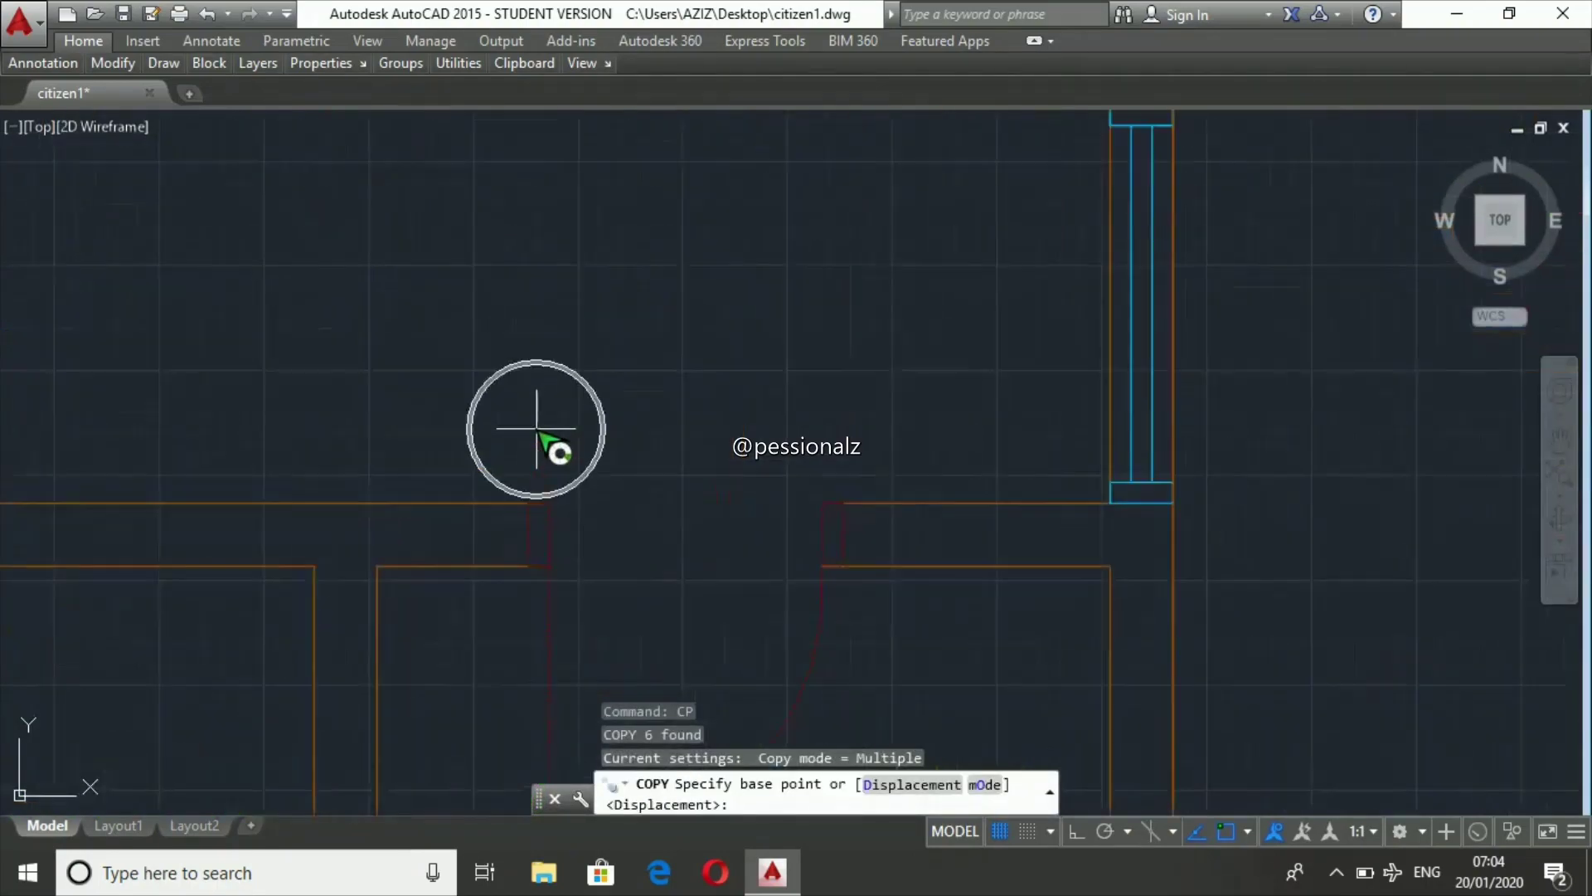
{"action": "left_click", "coordinate": [533, 526]}
{"action": "scroll", "coordinate": [495, 324], "scroll_direction": "down", "scroll_amount": 1}
{"action": "scroll", "coordinate": [495, 323], "scroll_direction": "down", "scroll_amount": 4}
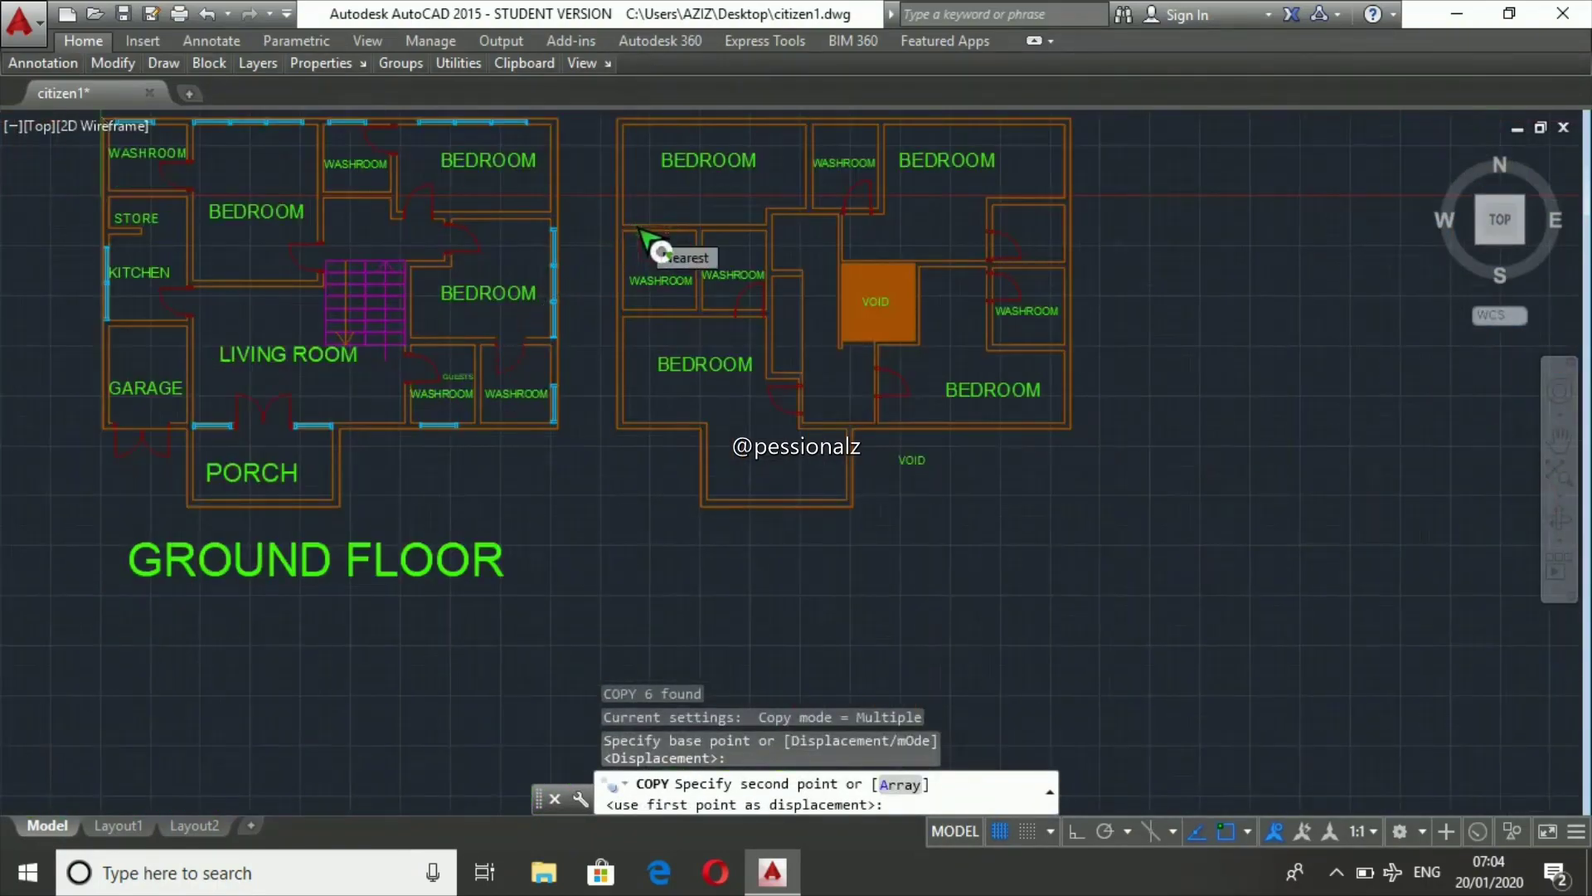
{"action": "scroll", "coordinate": [655, 253], "scroll_direction": "up", "scroll_amount": 4}
{"action": "left_click", "coordinate": [640, 207]}
{"action": "scroll", "coordinate": [515, 348], "scroll_direction": "down", "scroll_amount": 4}
{"action": "key", "text": "Escape"}
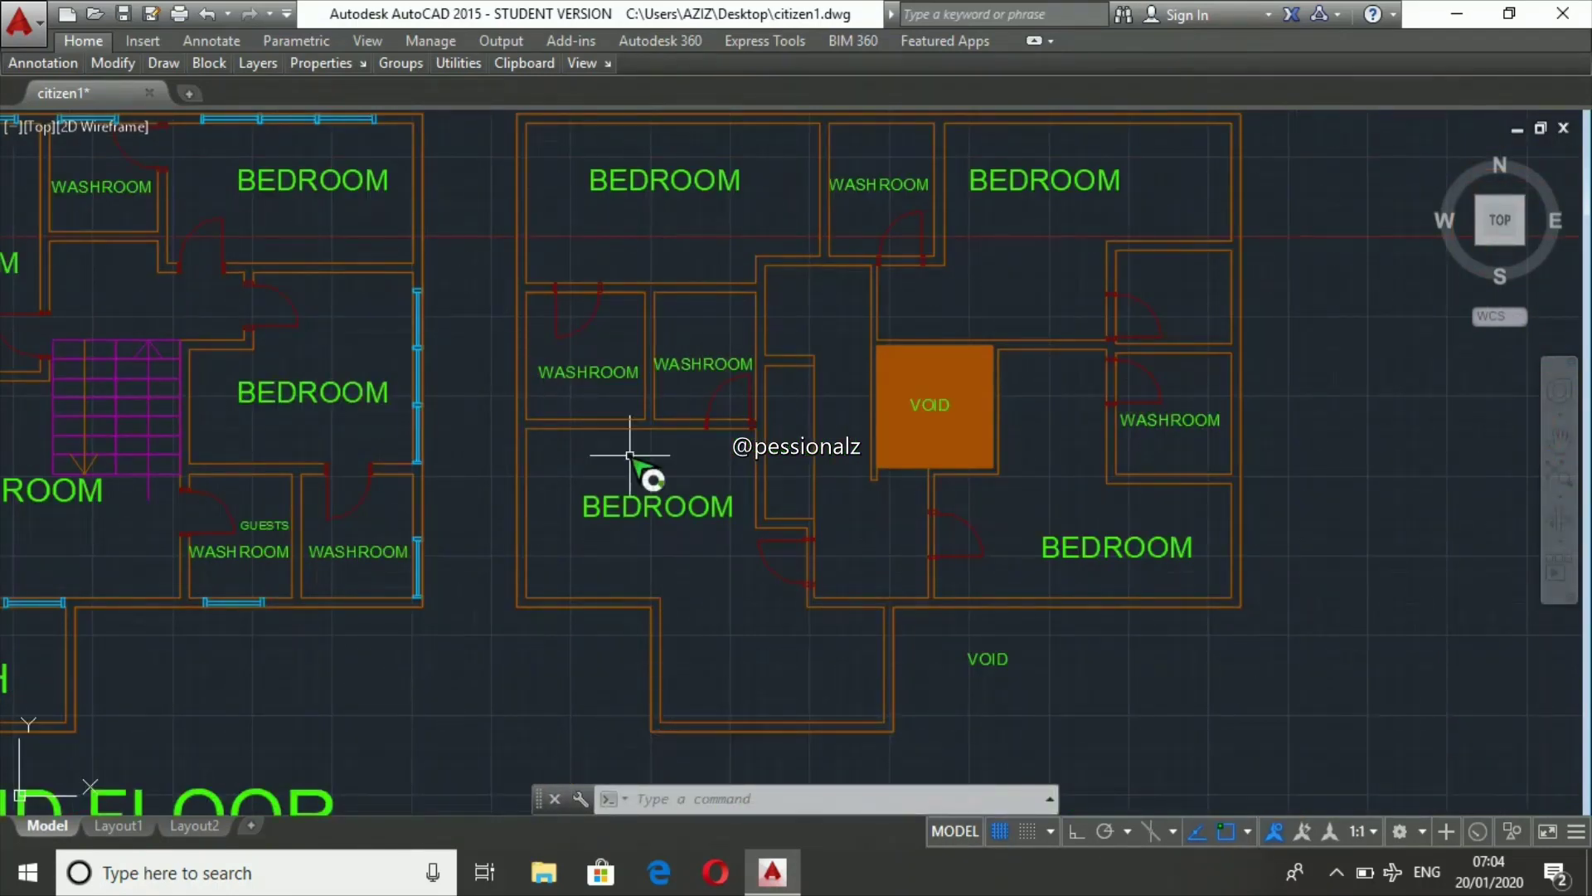
{"action": "scroll", "coordinate": [634, 457], "scroll_direction": "down", "scroll_amount": 4}
{"action": "scroll", "coordinate": [479, 313], "scroll_direction": "up", "scroll_amount": 6}
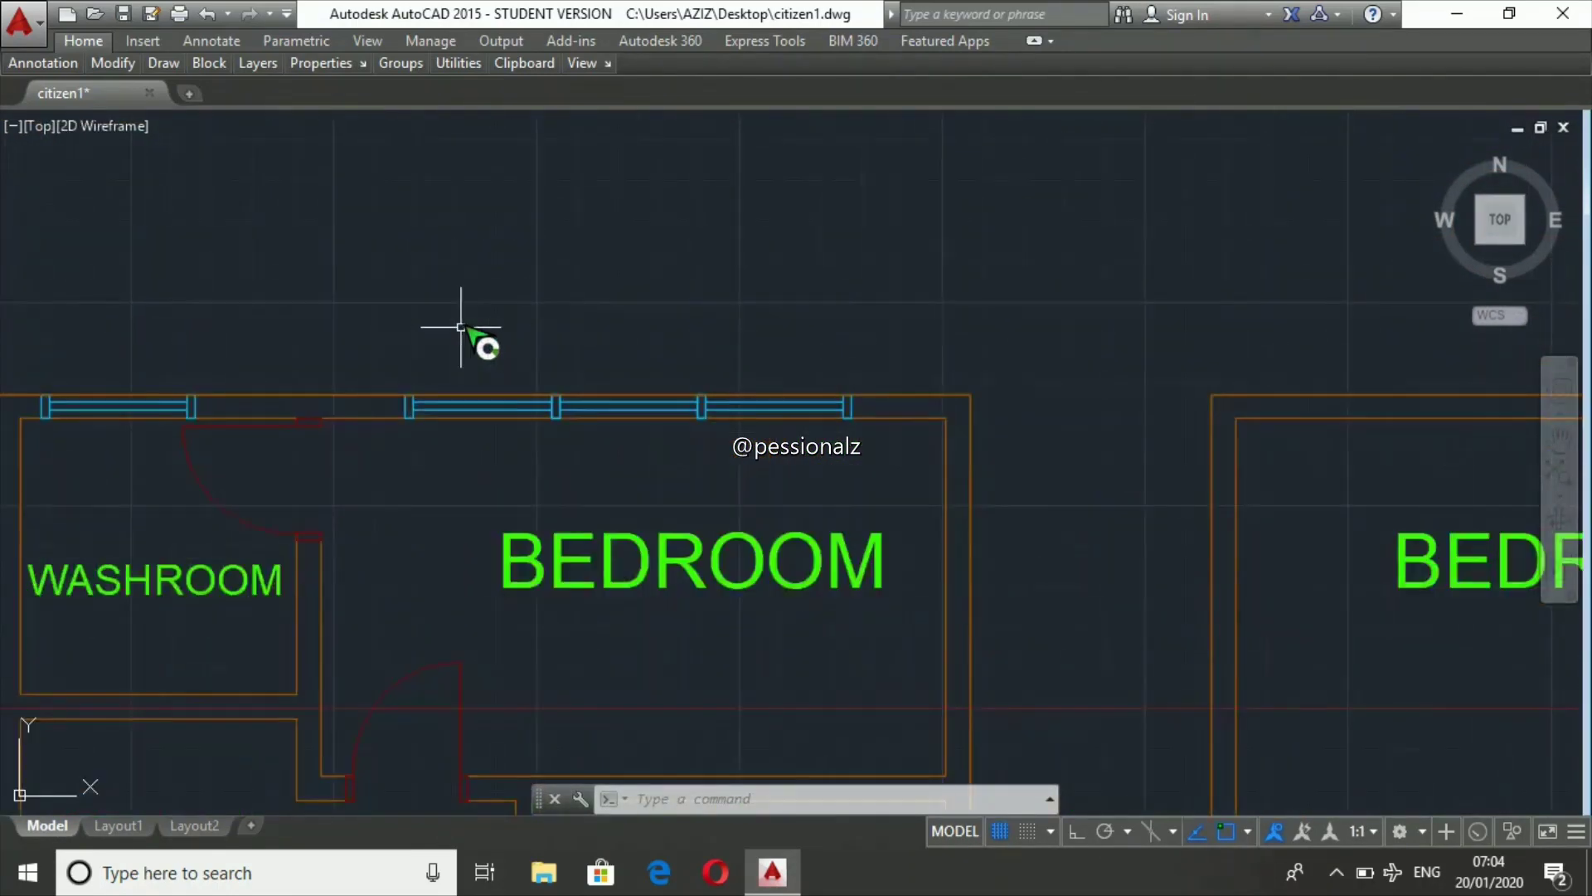
{"action": "left_click", "coordinate": [385, 369]}
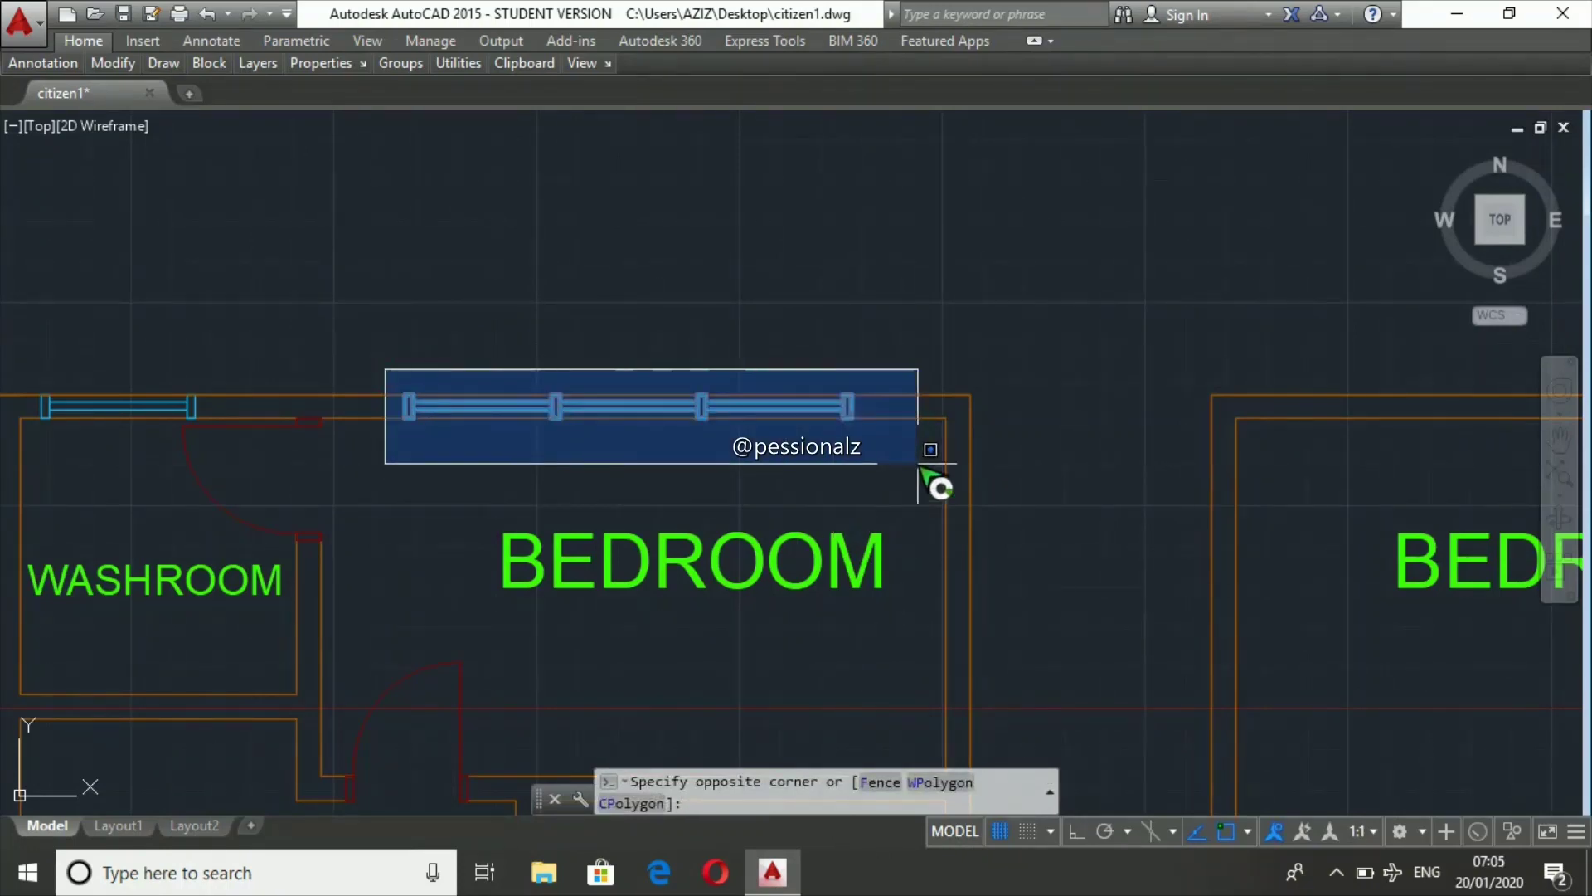
- Copy the 61 ground-floor top-wall window objects onto the first-floor plan with CP
{"action": "scroll", "coordinate": [918, 462], "scroll_direction": "down", "scroll_amount": 5}
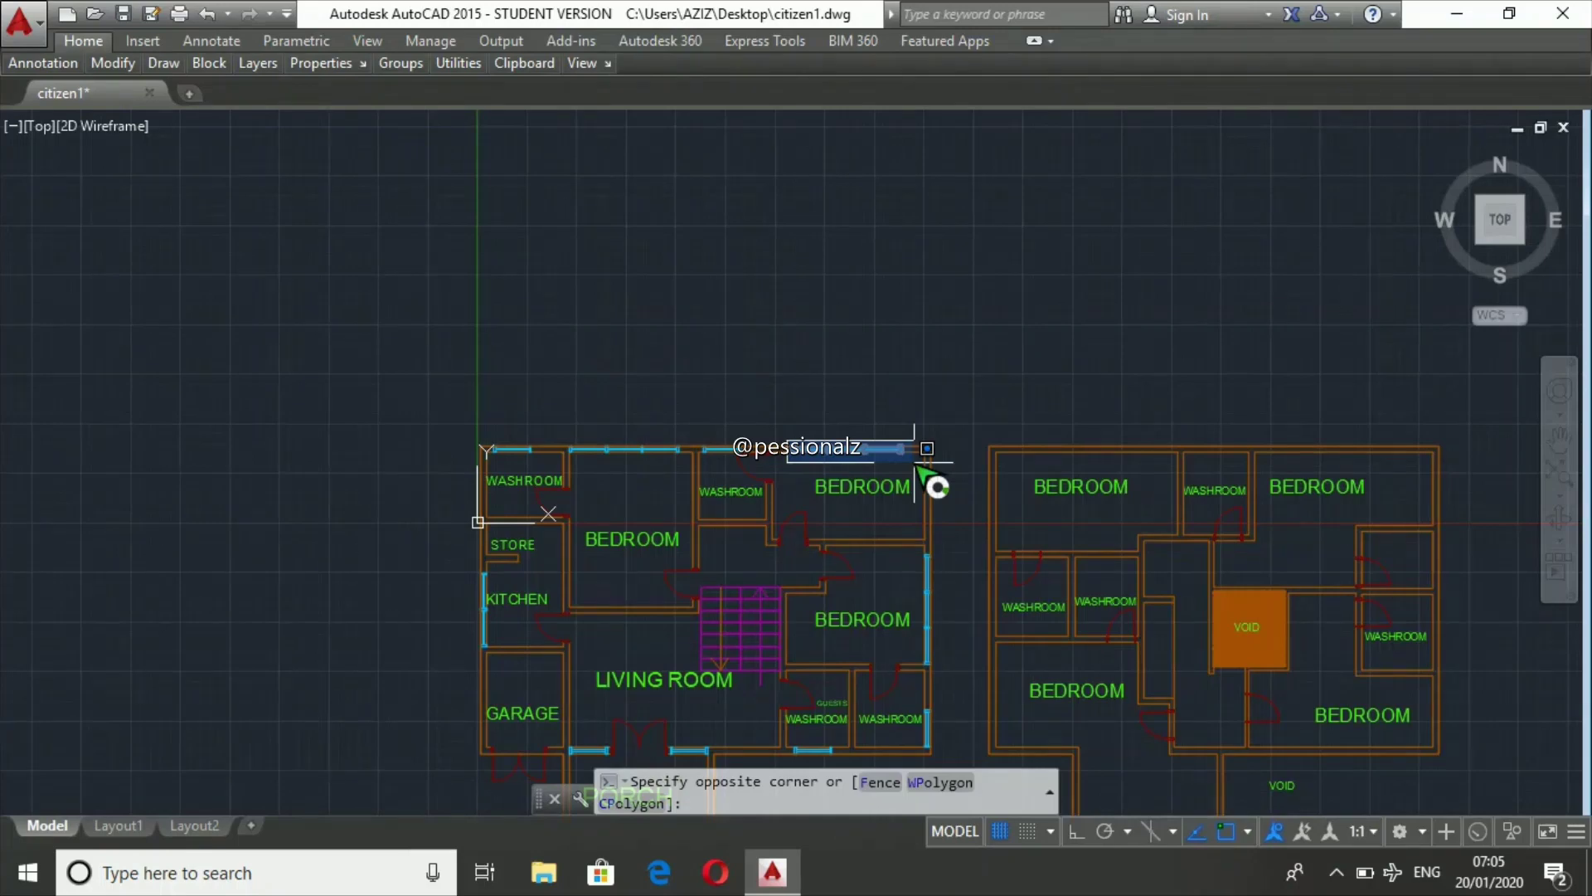
{"action": "left_click", "coordinate": [915, 463]}
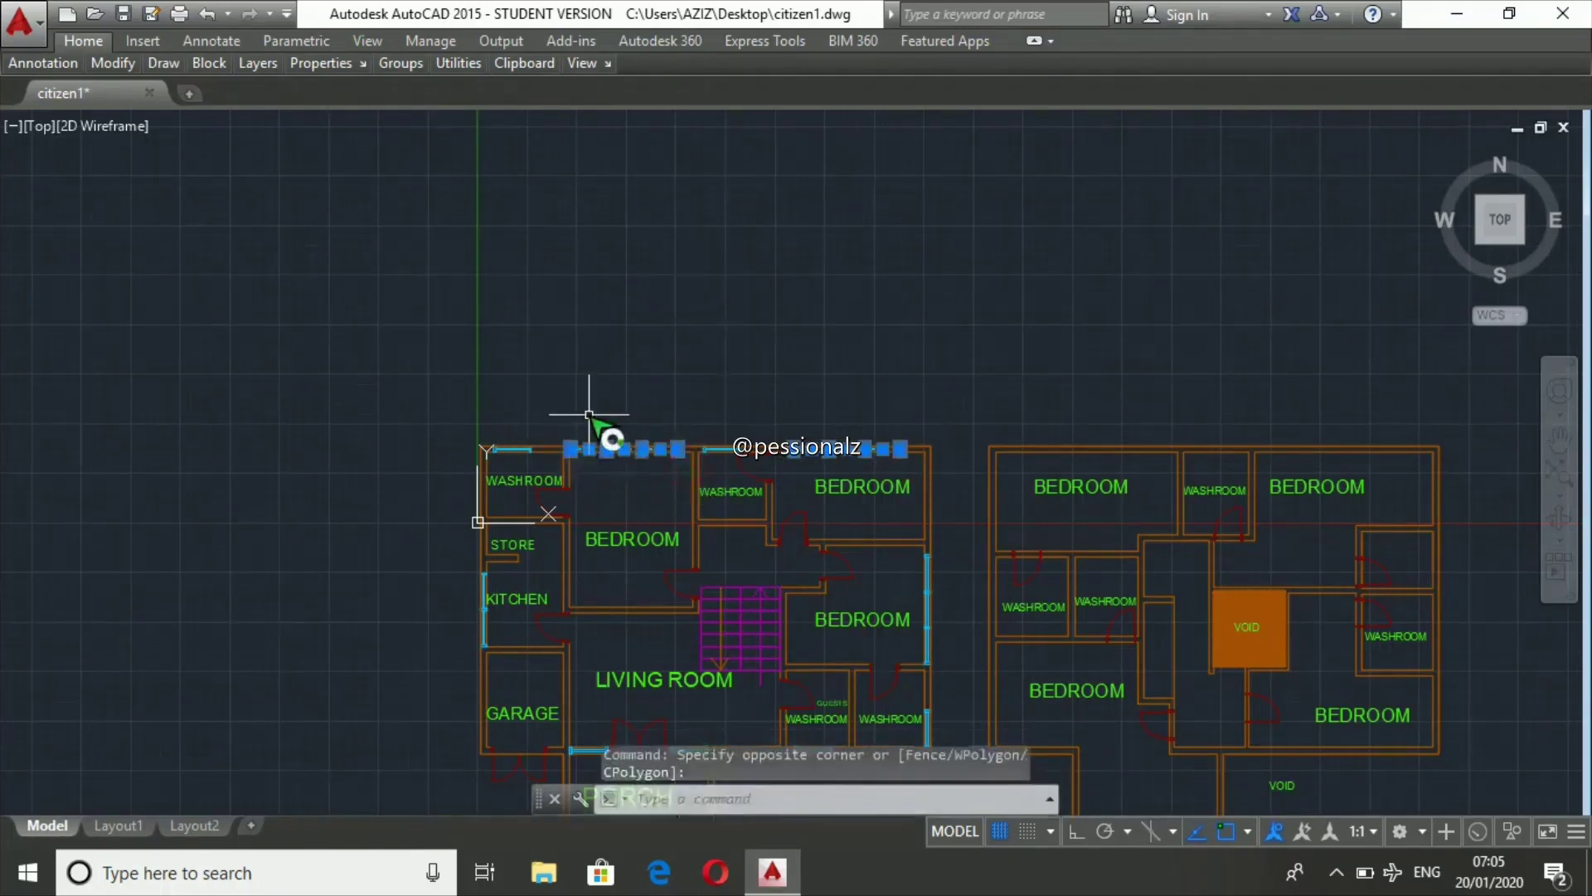
{"action": "scroll", "coordinate": [605, 428], "scroll_direction": "up", "scroll_amount": 5}
{"action": "scroll", "coordinate": [402, 569], "scroll_direction": "down", "scroll_amount": 2}
{"action": "scroll", "coordinate": [419, 551], "scroll_direction": "down", "scroll_amount": 4}
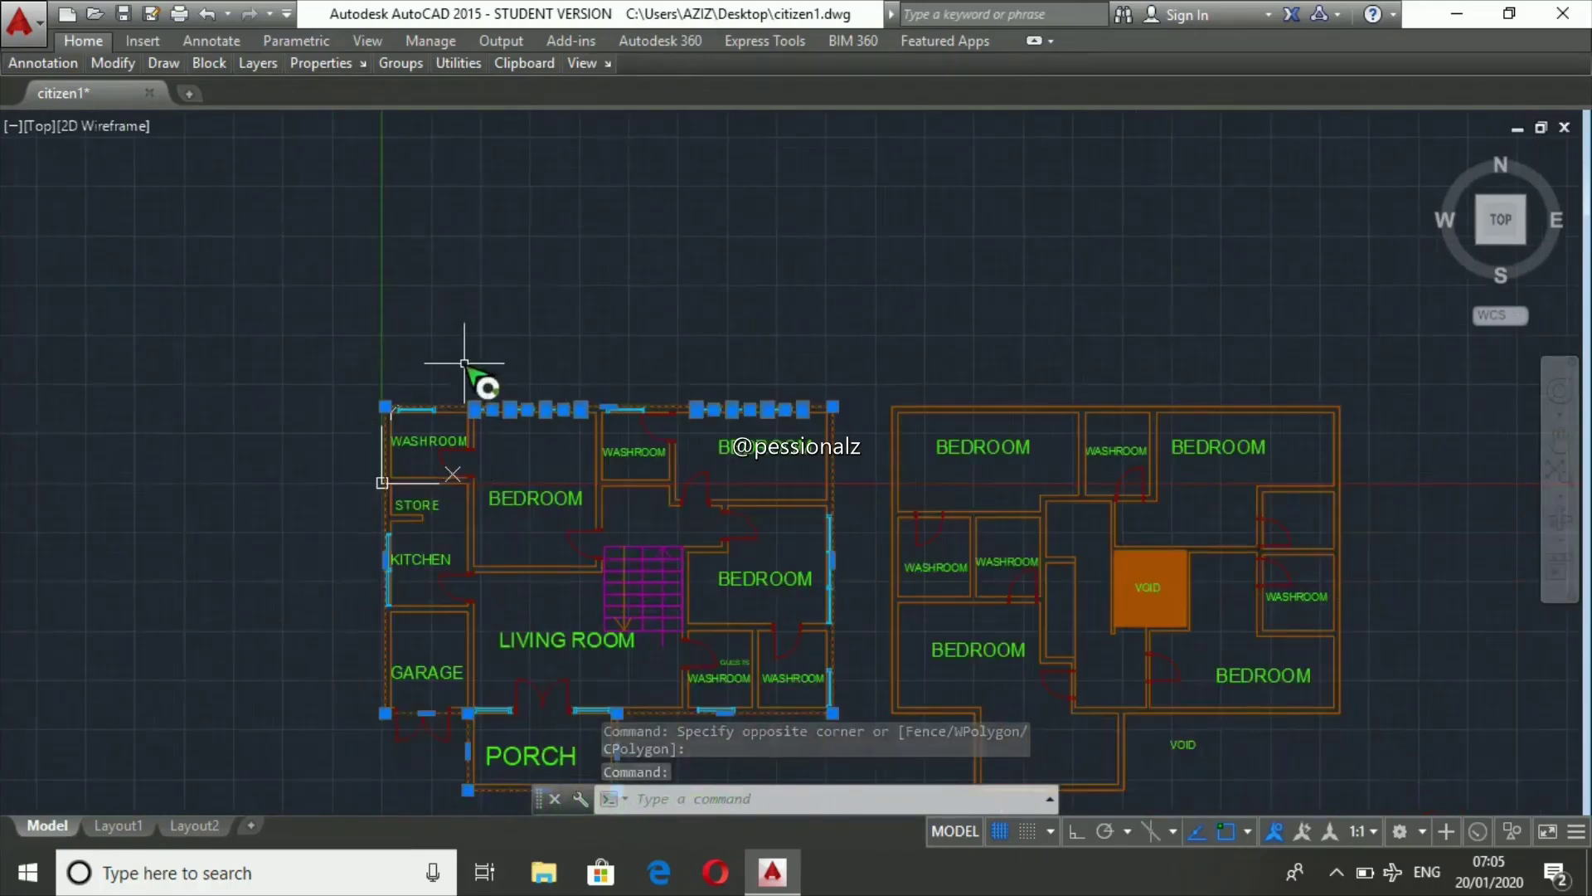
{"action": "type", "text": "CP"}
{"action": "key", "text": "Return"}
{"action": "left_click", "coordinate": [383, 406]}
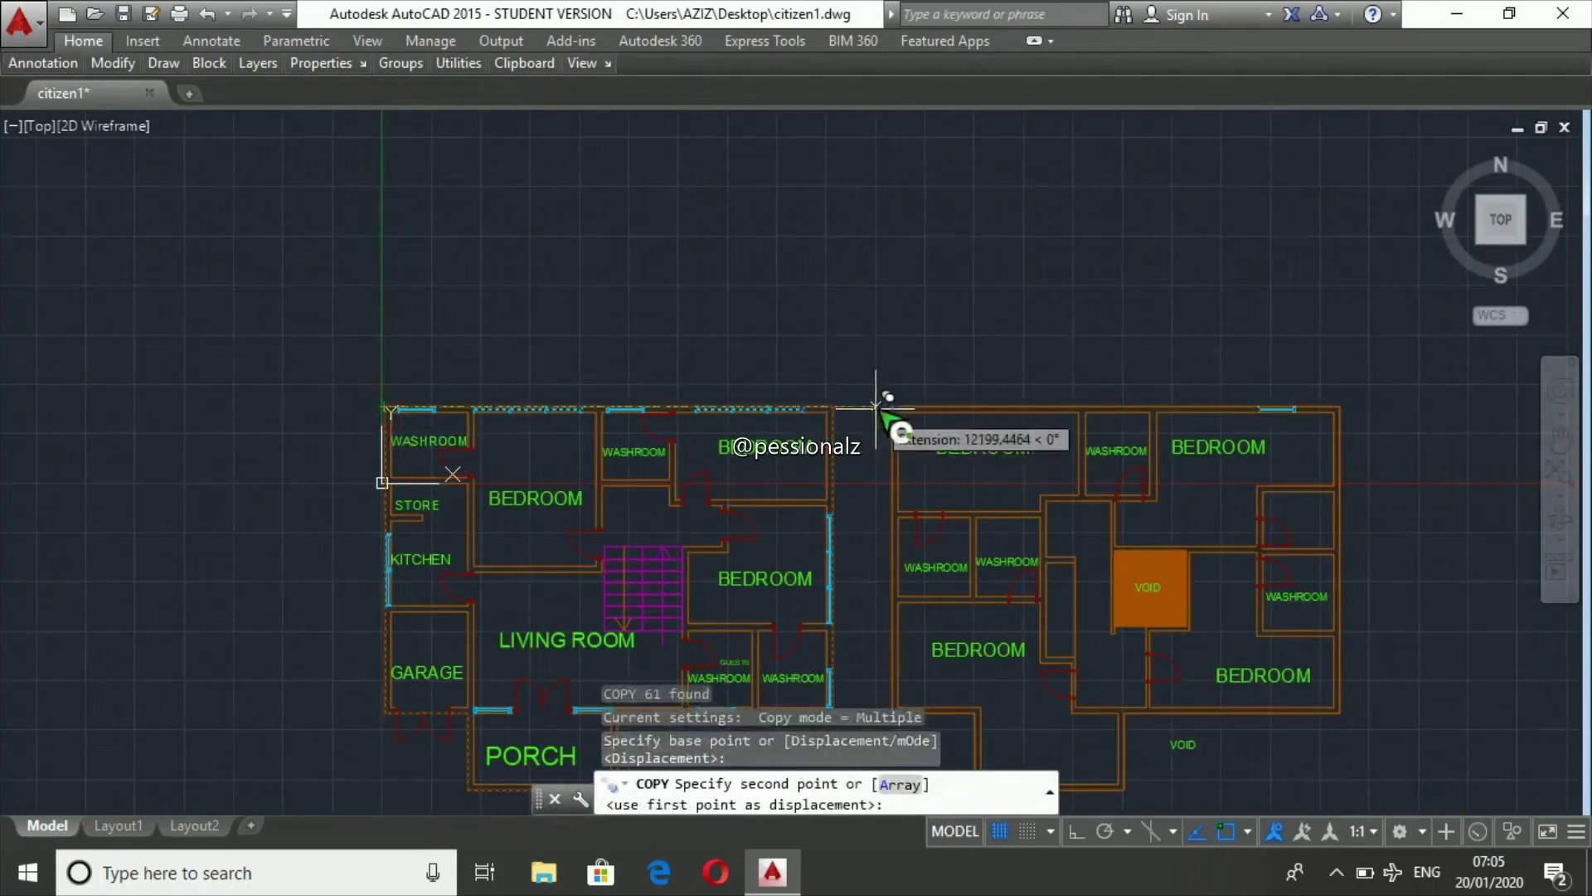
{"action": "left_click", "coordinate": [892, 406]}
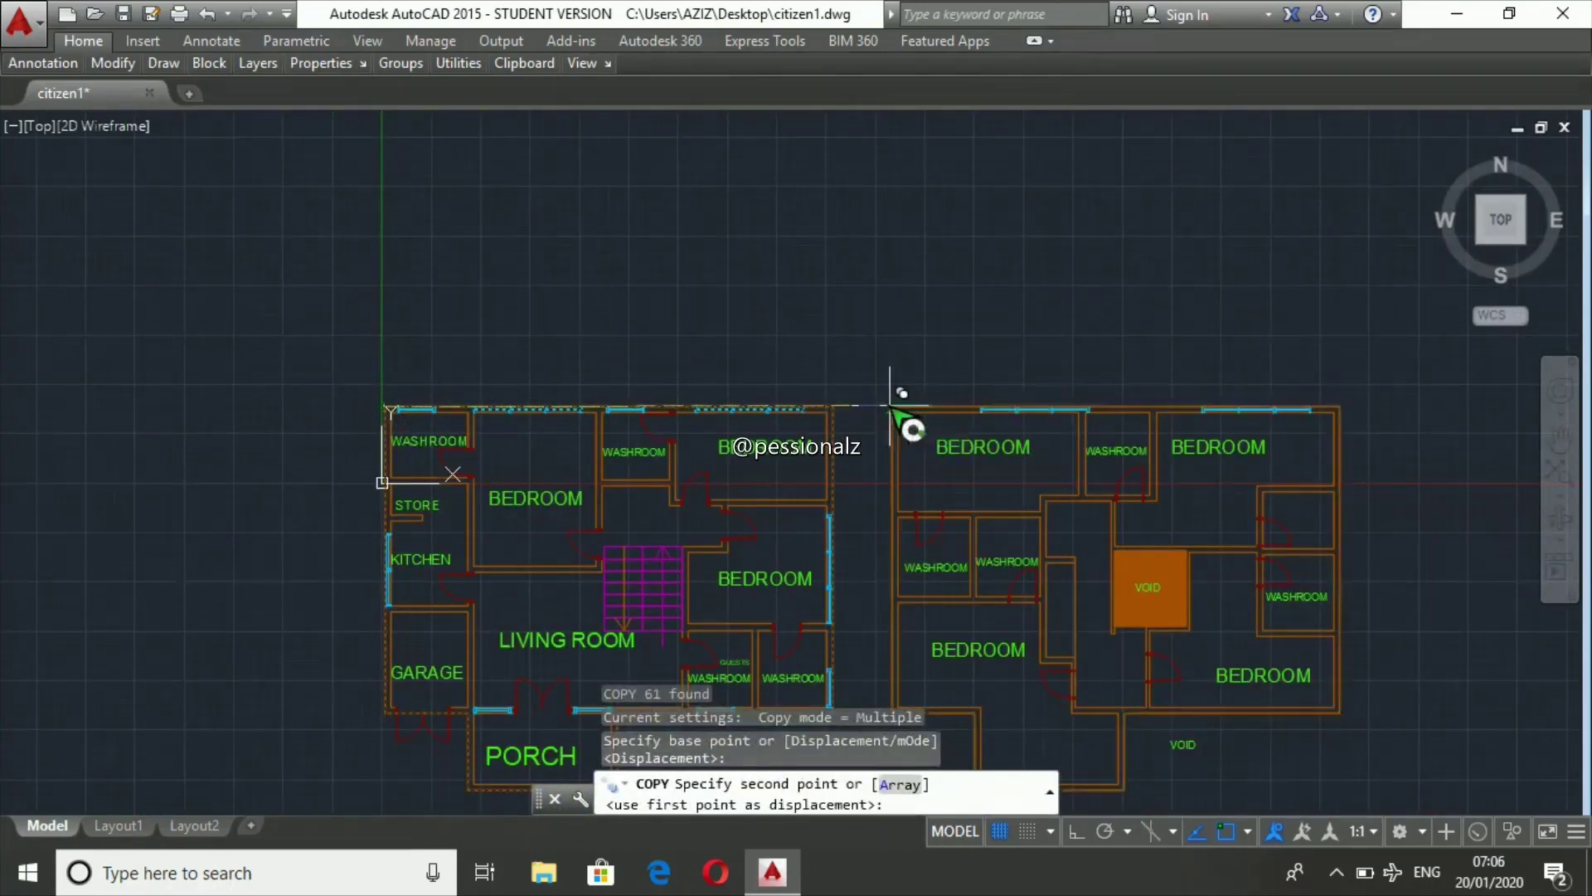
{"action": "key", "text": "Escape"}
{"action": "key", "text": "Escape"}
{"action": "key", "text": "Escape"}
- Move the copied windows horizontally onto the first-floor bedroom wall
{"action": "scroll", "coordinate": [1133, 348], "scroll_direction": "up", "scroll_amount": 4}
{"action": "left_click", "coordinate": [712, 489]}
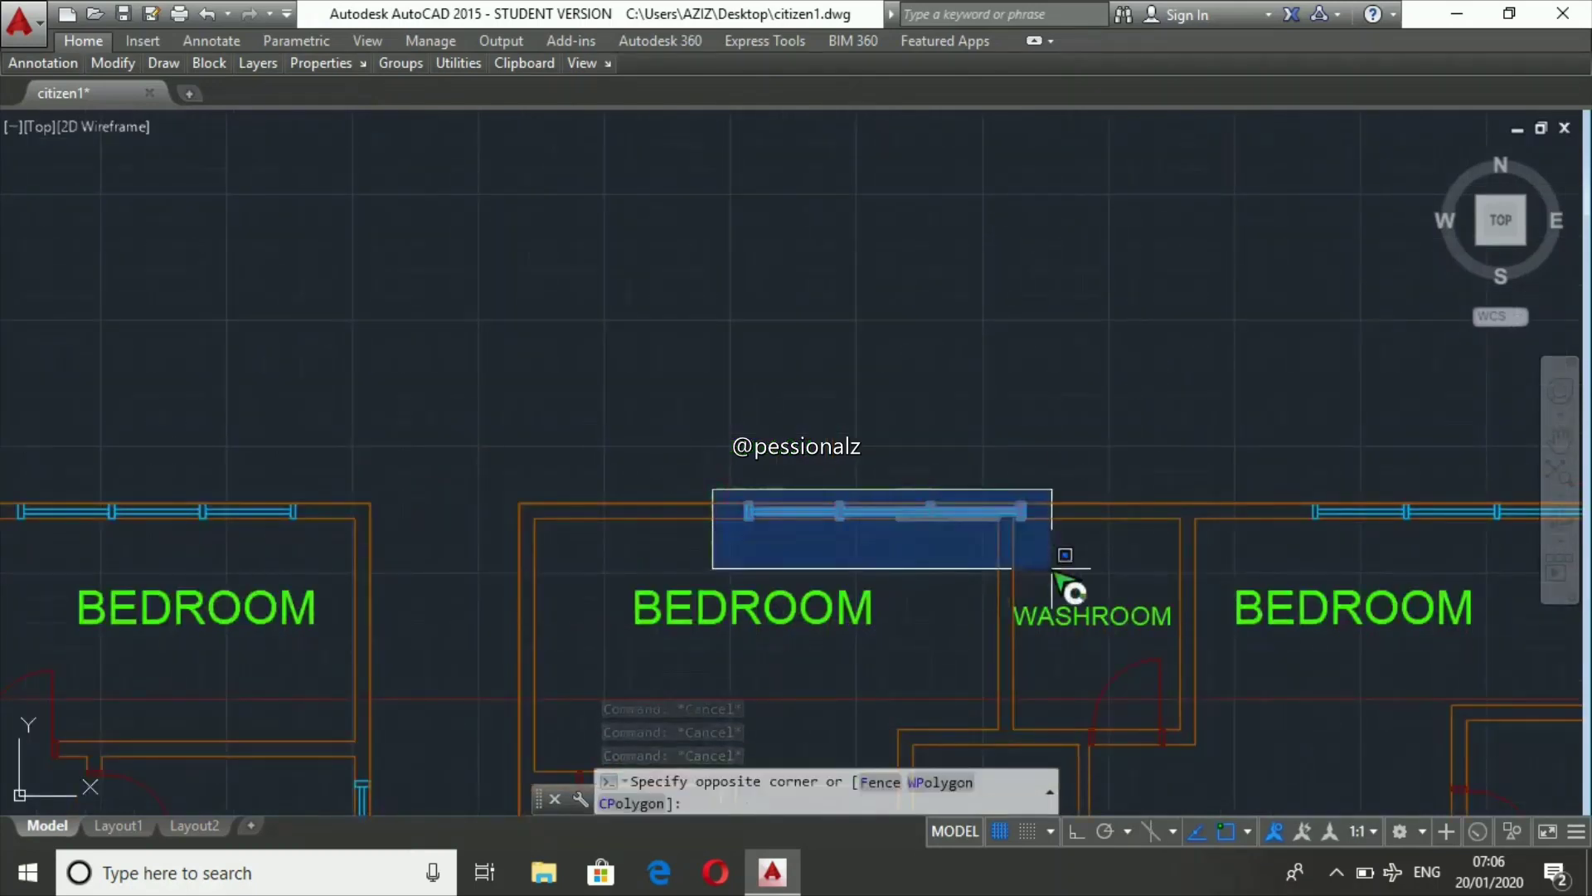
{"action": "key", "text": "Escape"}
{"action": "left_click", "coordinate": [1048, 481]}
{"action": "left_click", "coordinate": [1012, 551]}
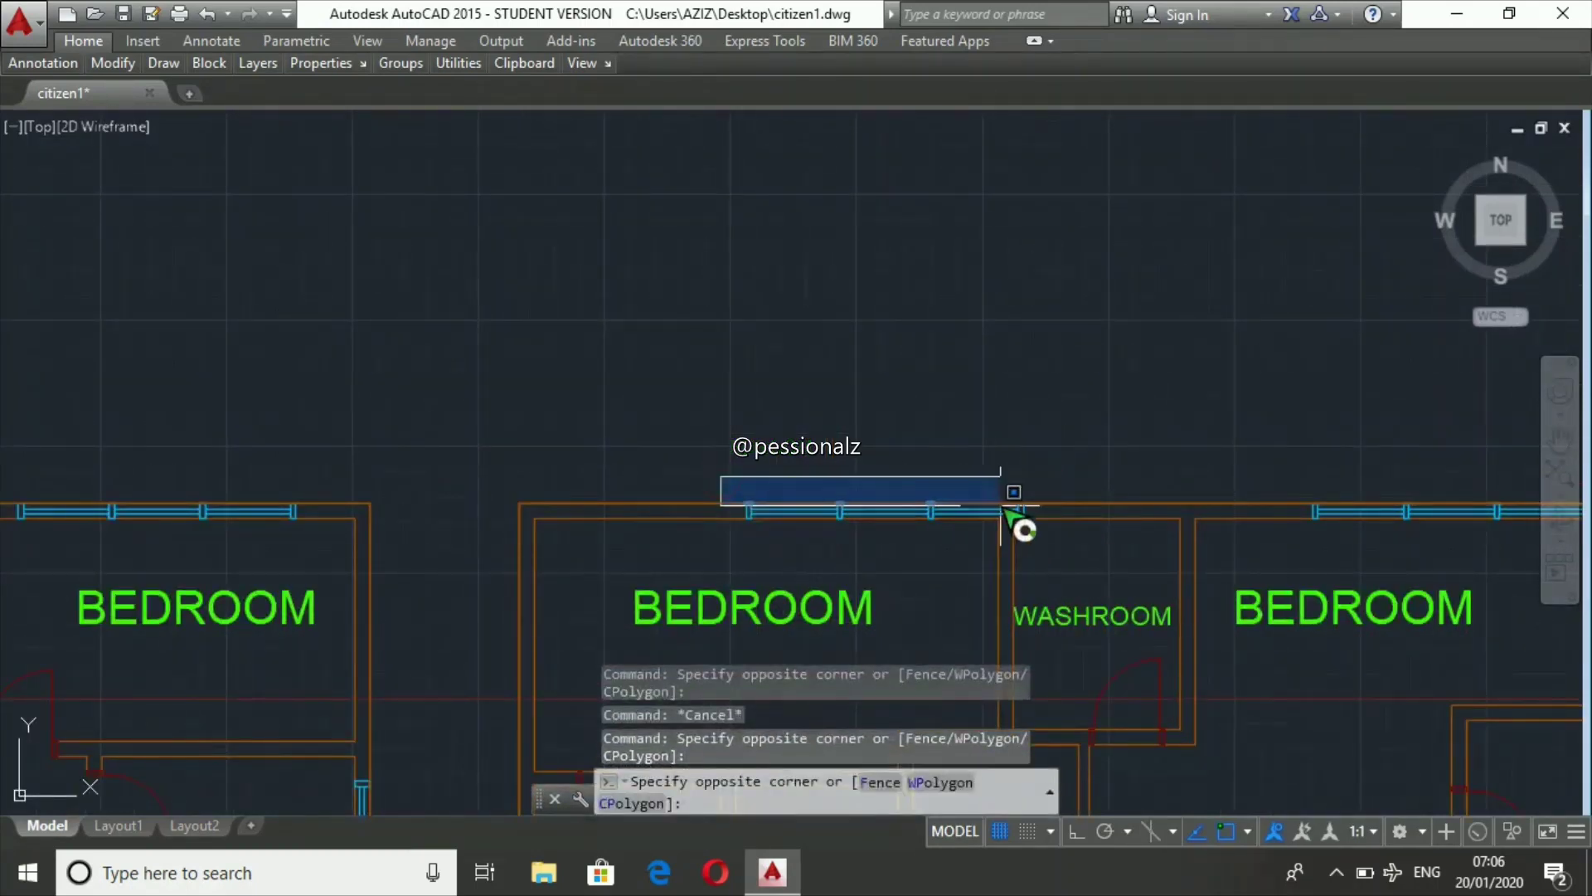
{"action": "left_click", "coordinate": [1048, 539]}
{"action": "type", "text": "MOVE"}
{"action": "key", "text": "Return"}
{"action": "left_click", "coordinate": [974, 313]}
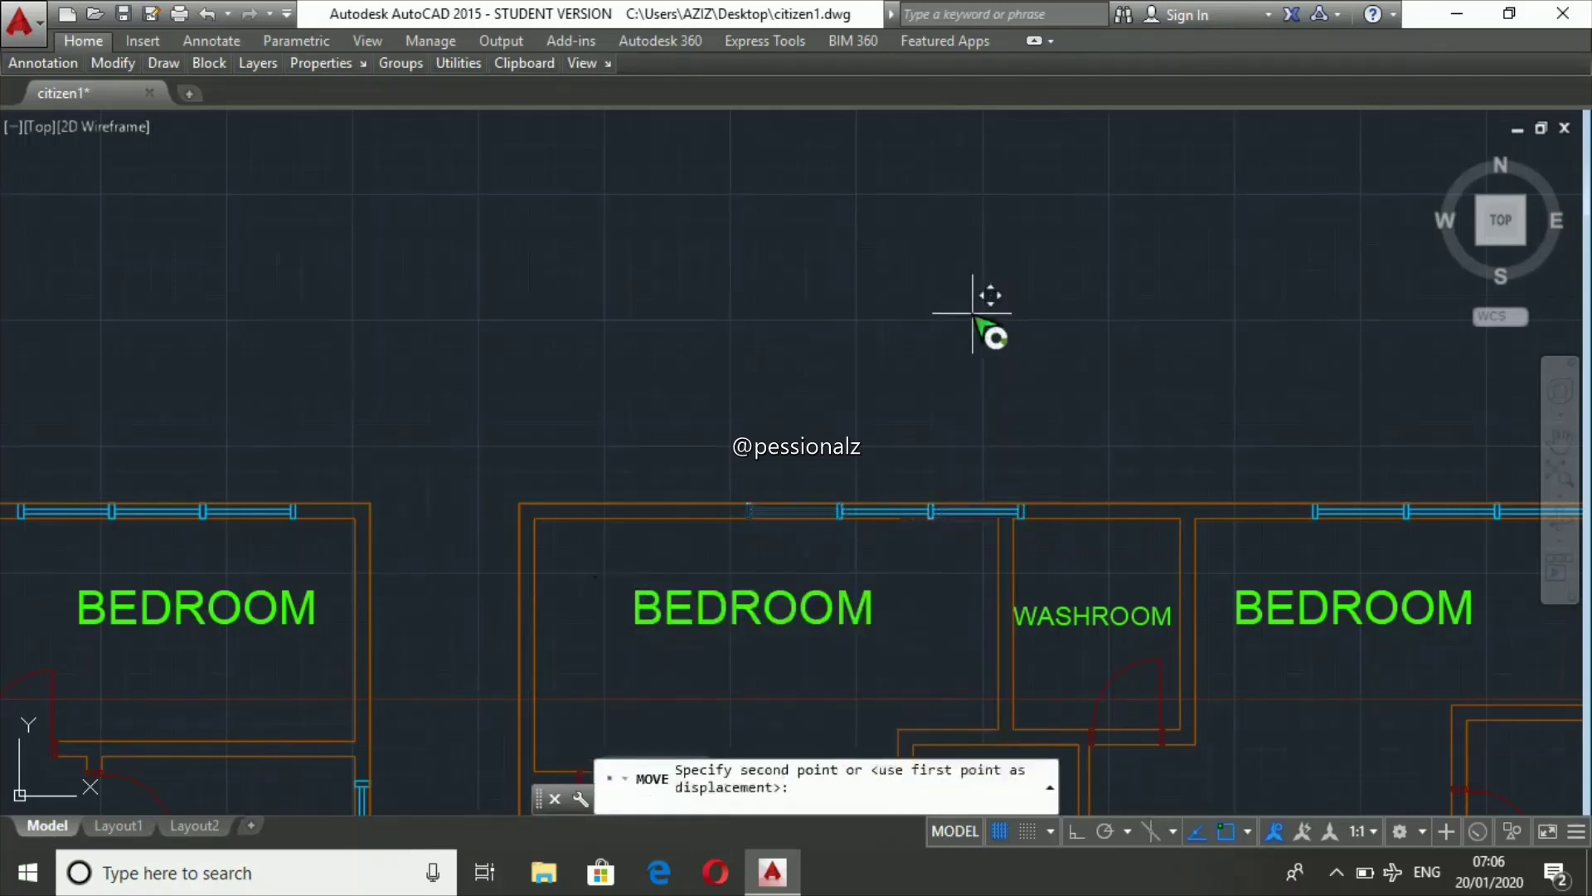
{"action": "left_click", "coordinate": [1077, 832]}
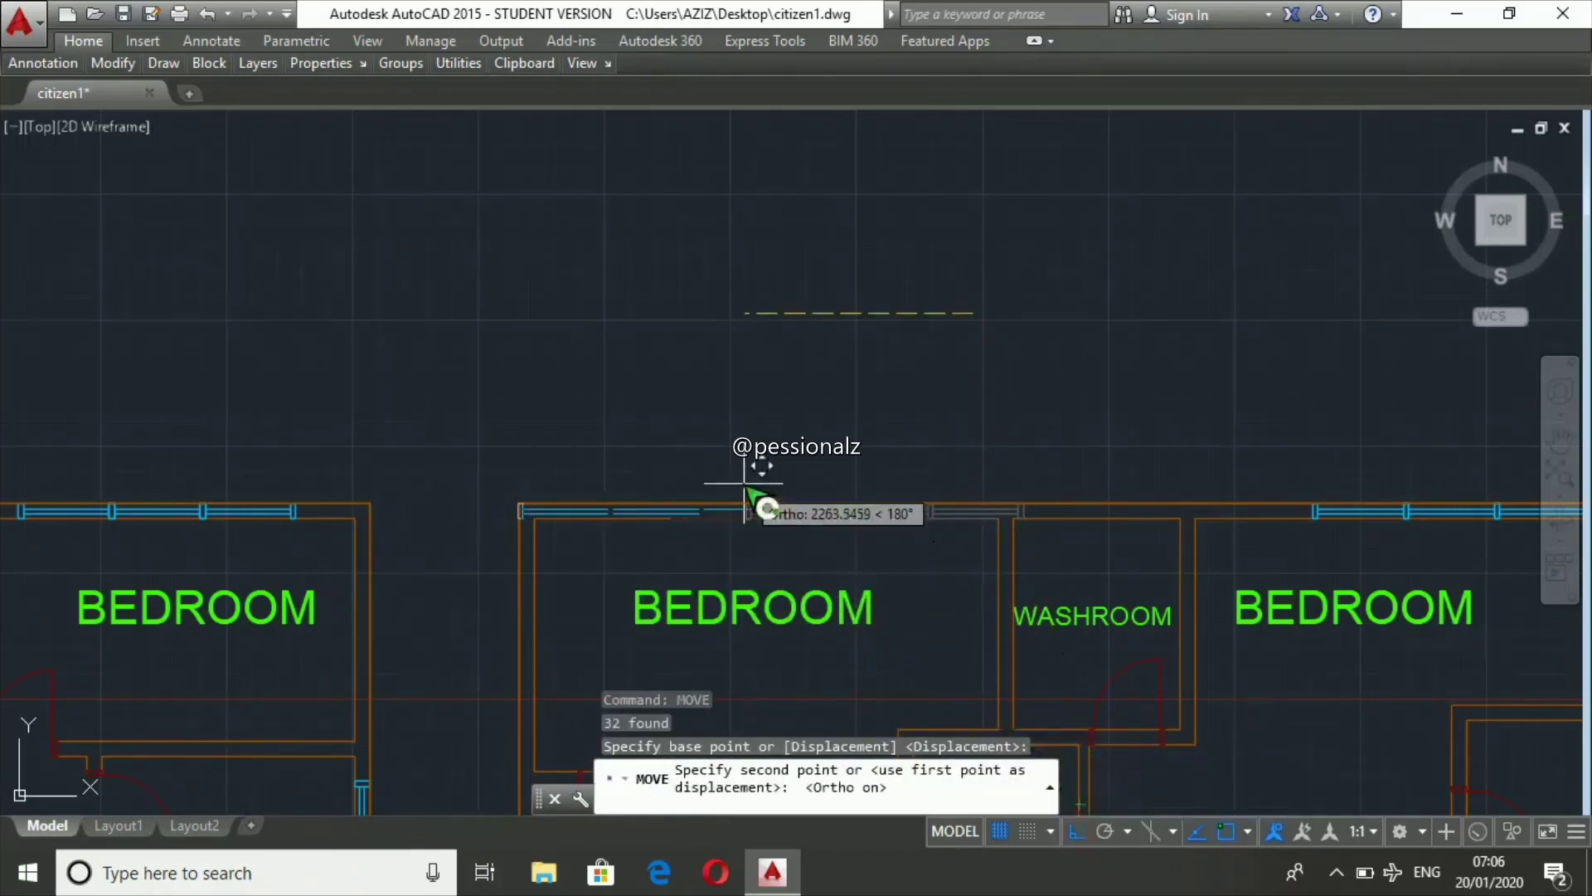
{"action": "left_click", "coordinate": [803, 372]}
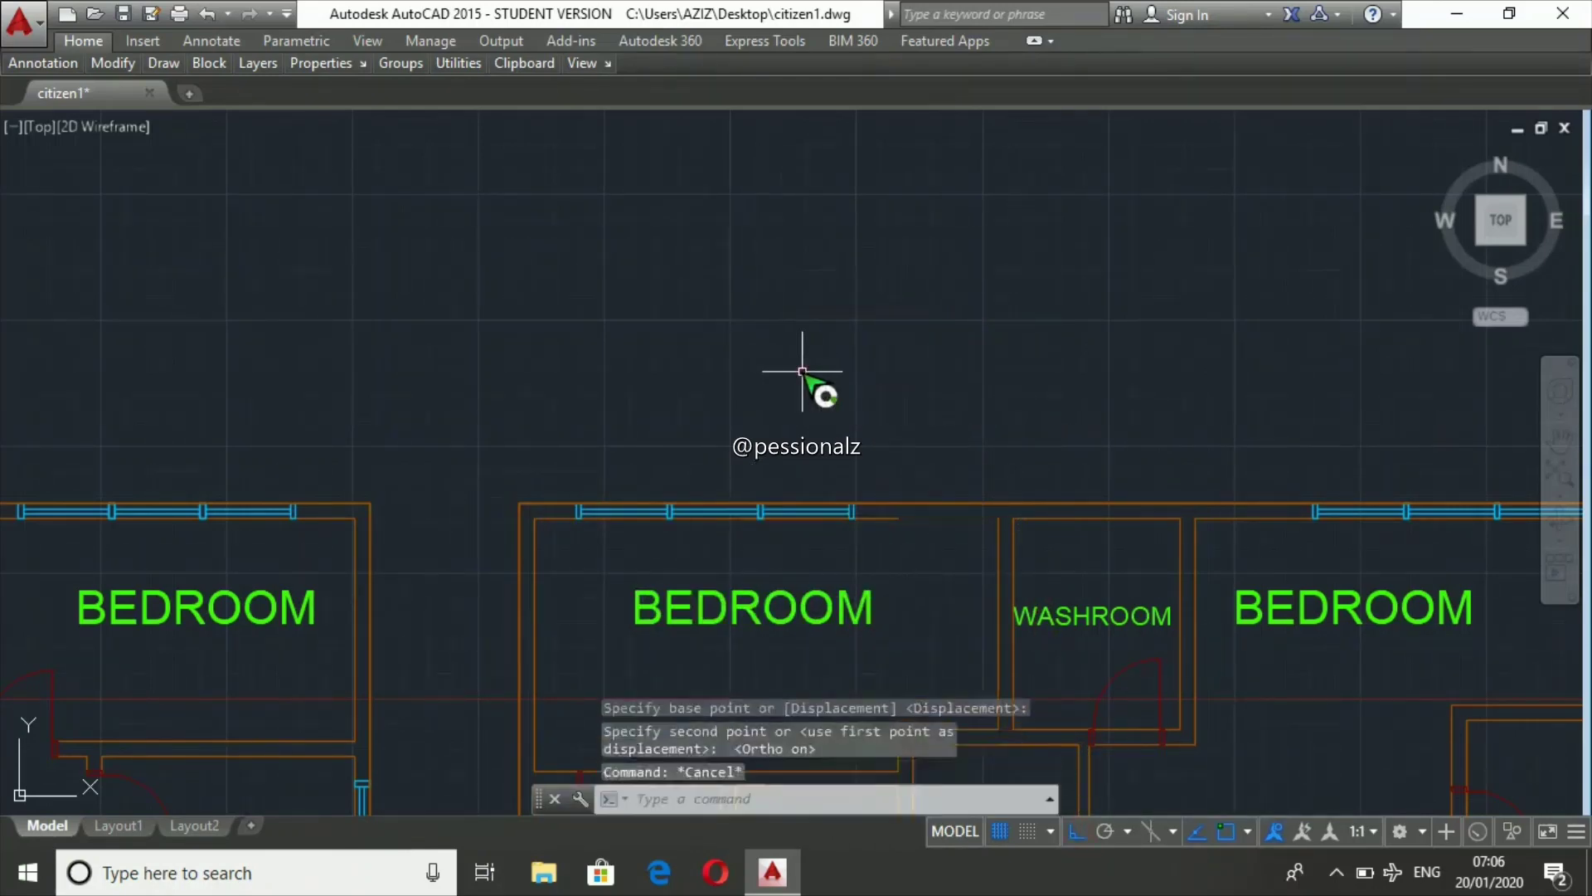
{"action": "key", "text": "Escape"}
{"action": "key", "text": "Escape"}
- Draw a line along the wall from its endpoint to close the gap
{"action": "type", "text": "l"}
{"action": "key", "text": "Return"}
{"action": "left_click", "coordinate": [908, 518]}
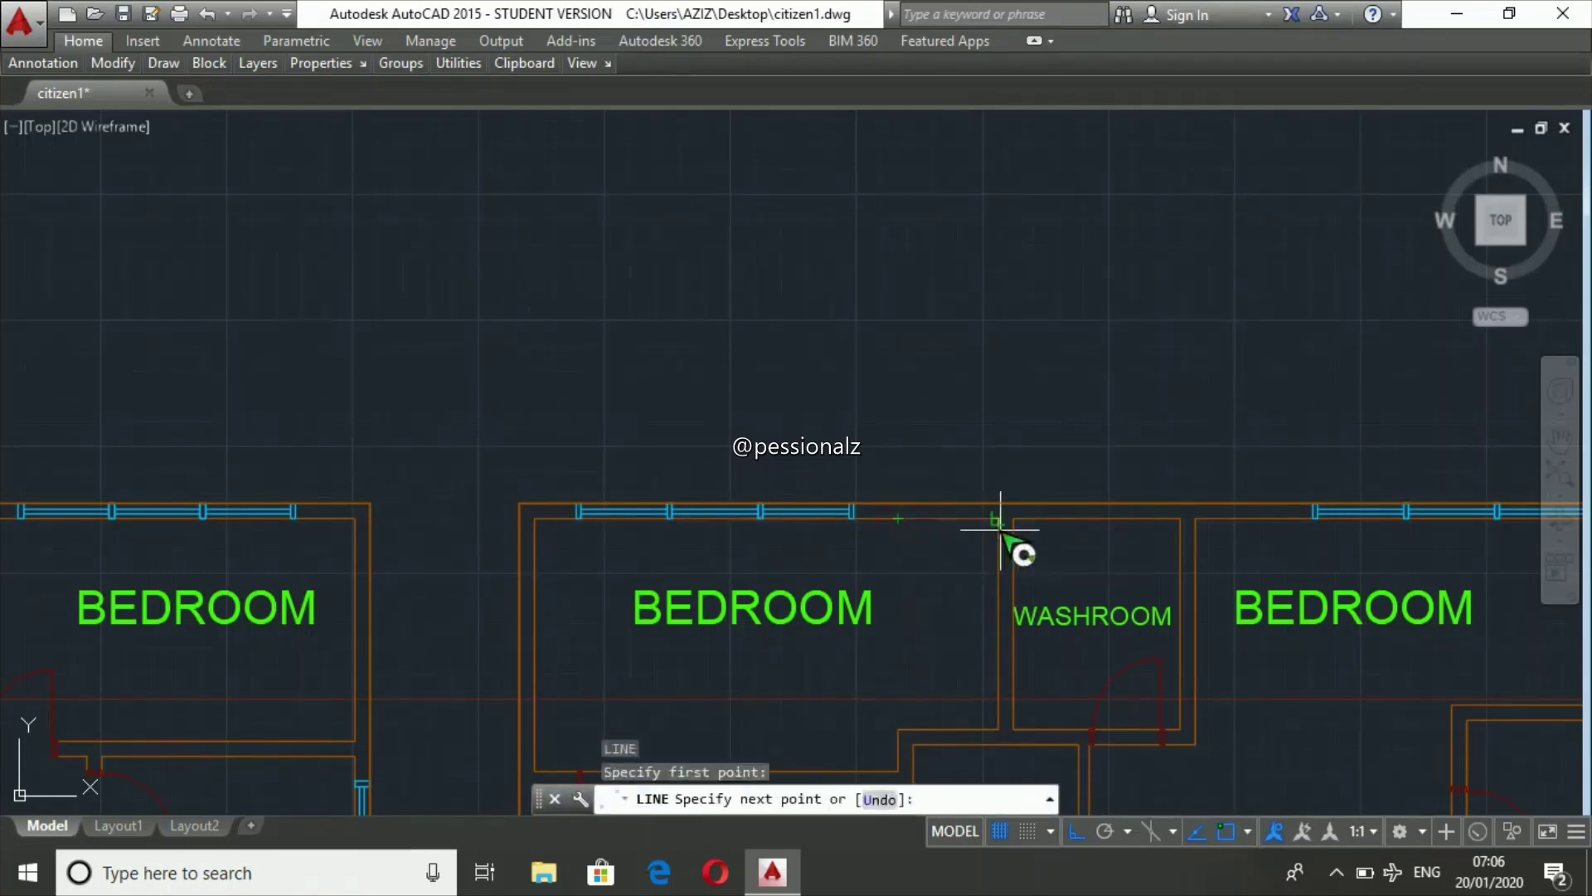
{"action": "left_click", "coordinate": [999, 518]}
{"action": "key", "text": "Escape"}
{"action": "key", "text": "Escape"}
- Copy the top-left window to two positions on the first-floor top wall
{"action": "scroll", "coordinate": [854, 345], "scroll_direction": "down", "scroll_amount": 2}
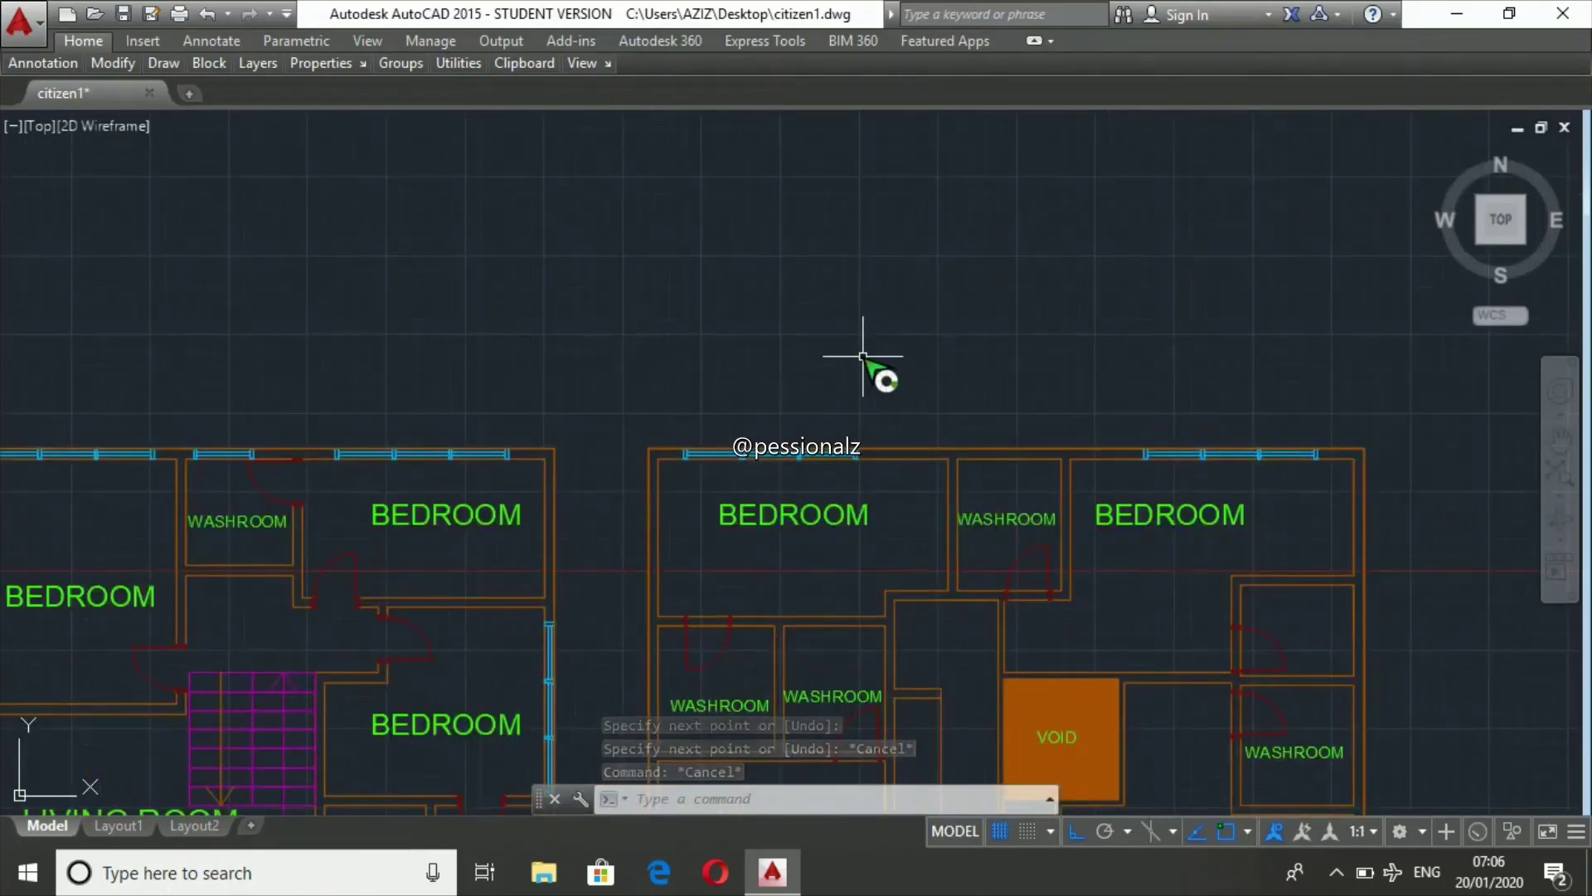
{"action": "left_click", "coordinate": [218, 441]}
{"action": "left_click", "coordinate": [273, 487]}
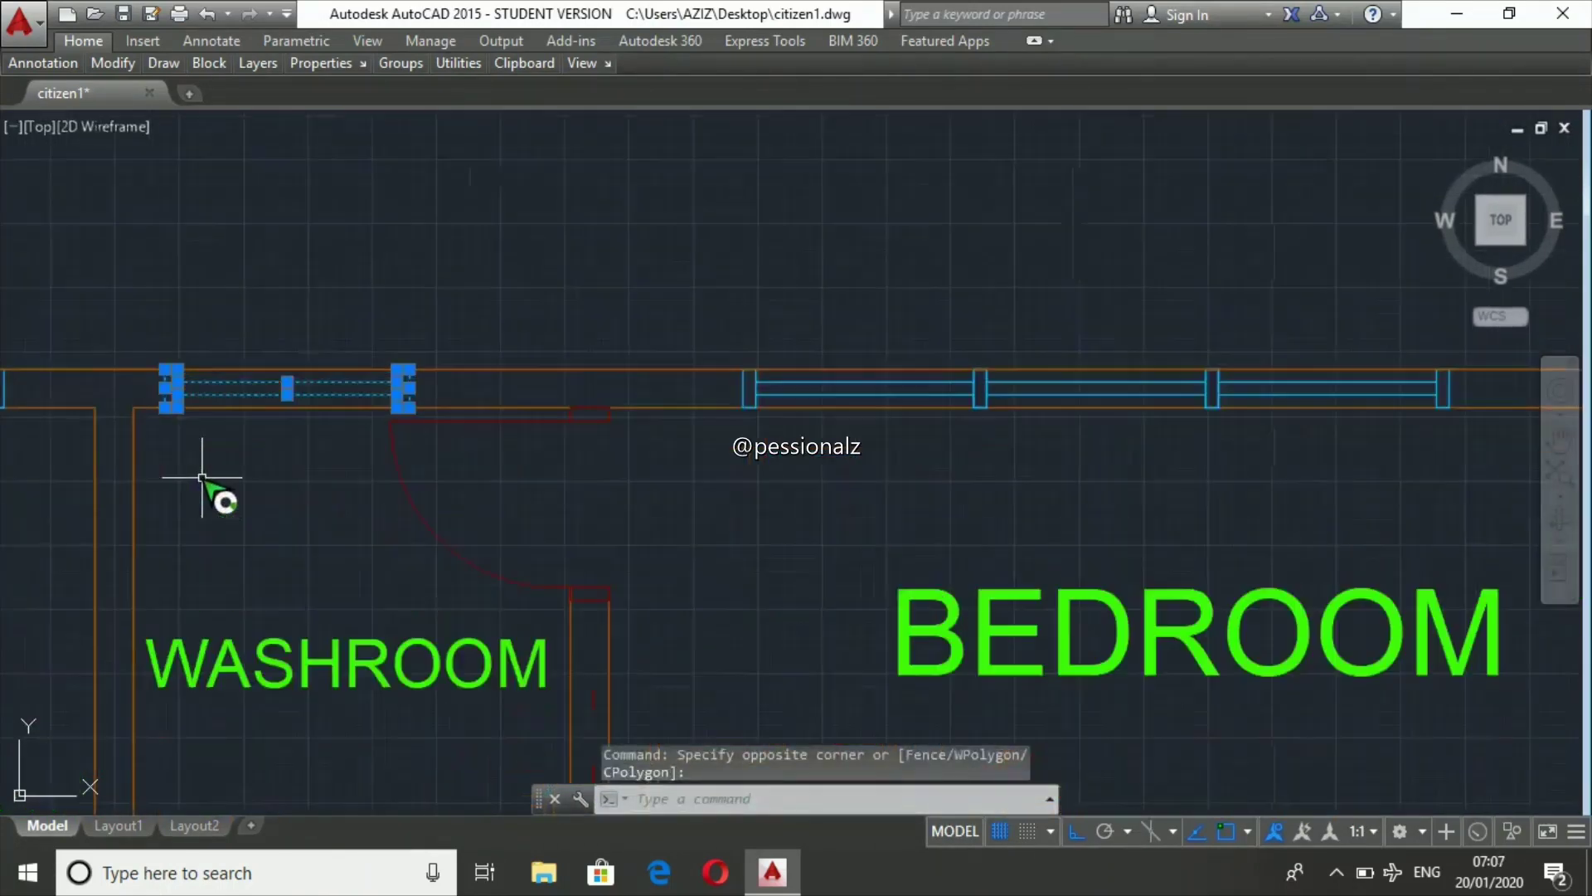
{"action": "scroll", "coordinate": [204, 479], "scroll_direction": "up", "scroll_amount": 5}
{"action": "type", "text": "cp"}
{"action": "key", "text": "Return"}
{"action": "left_click", "coordinate": [338, 398]}
{"action": "scroll", "coordinate": [337, 398], "scroll_direction": "down", "scroll_amount": 3}
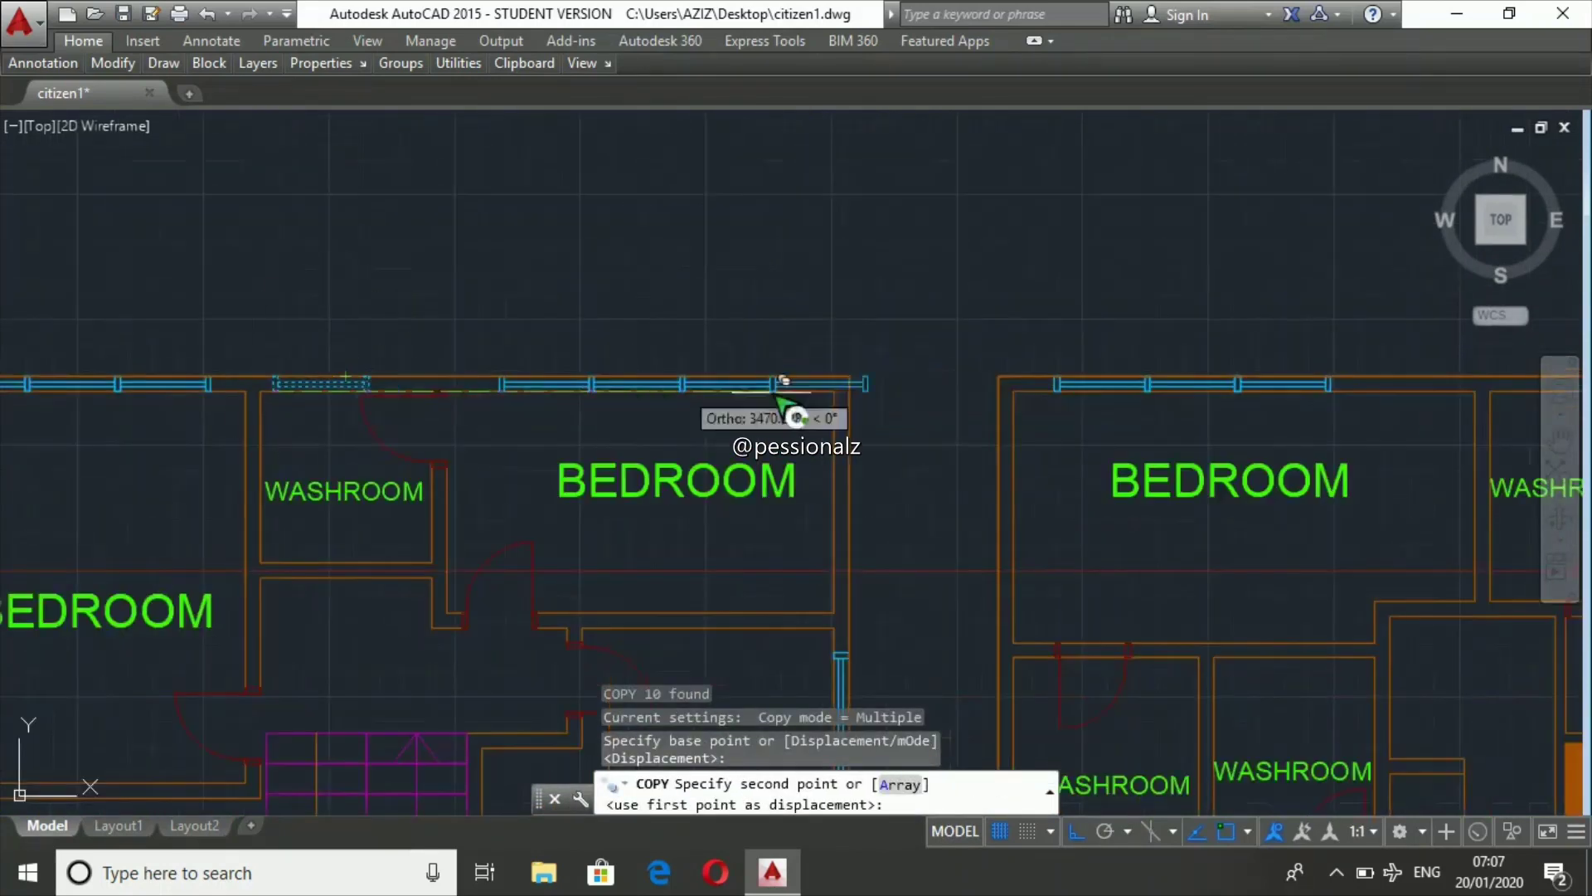
{"action": "left_click", "coordinate": [1069, 404]}
{"action": "scroll", "coordinate": [1354, 404], "scroll_direction": "up", "scroll_amount": 5}
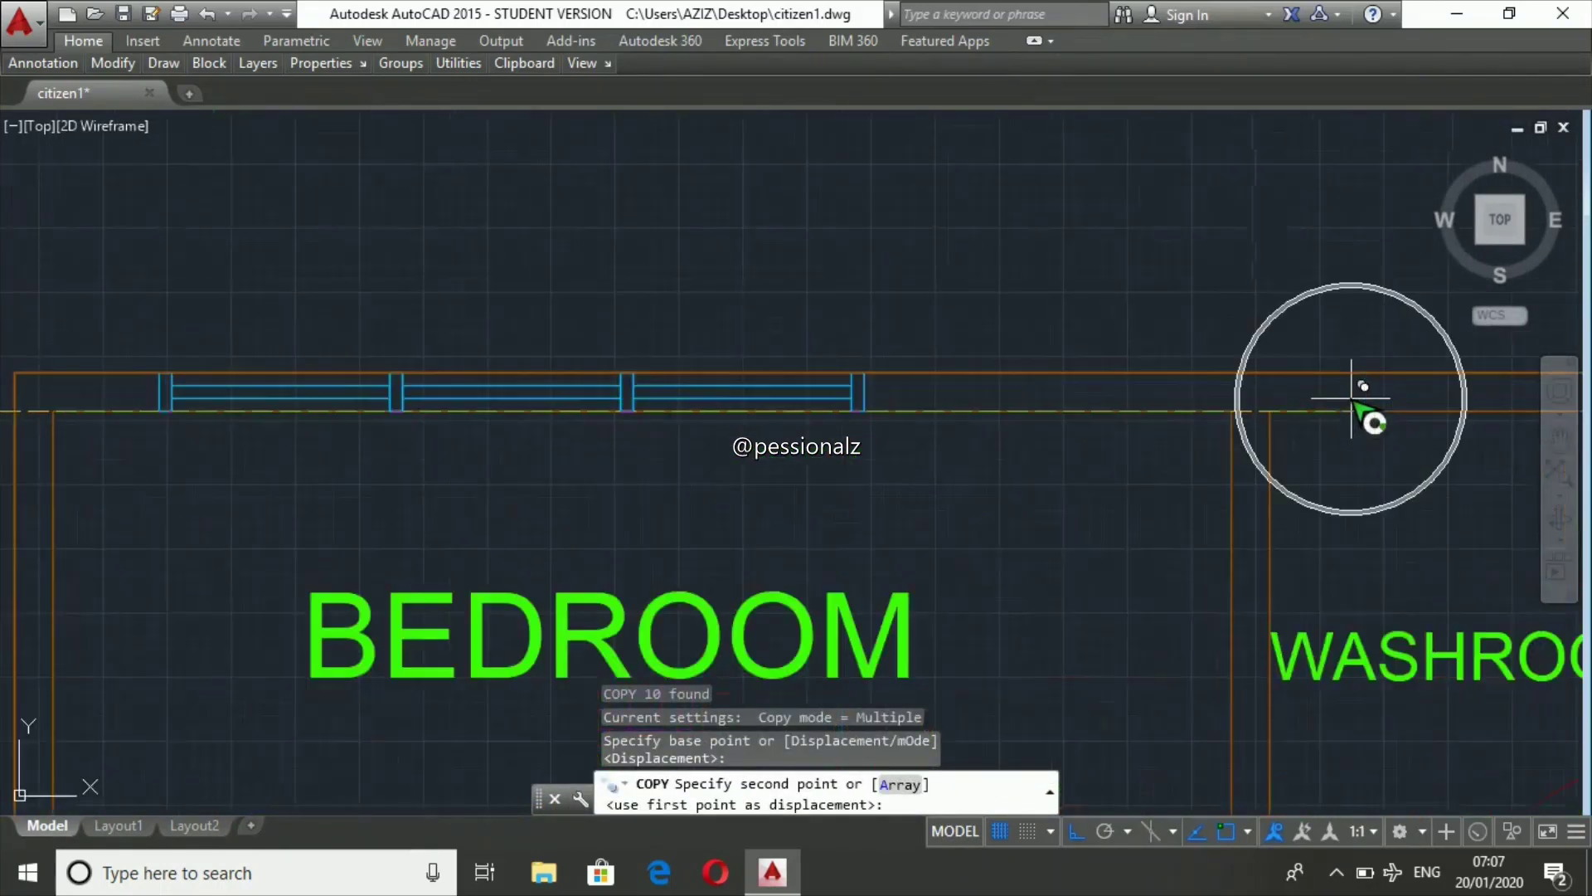
{"action": "left_click", "coordinate": [1361, 434]}
{"action": "scroll", "coordinate": [921, 272], "scroll_direction": "down", "scroll_amount": 5}
{"action": "key", "text": "Escape"}
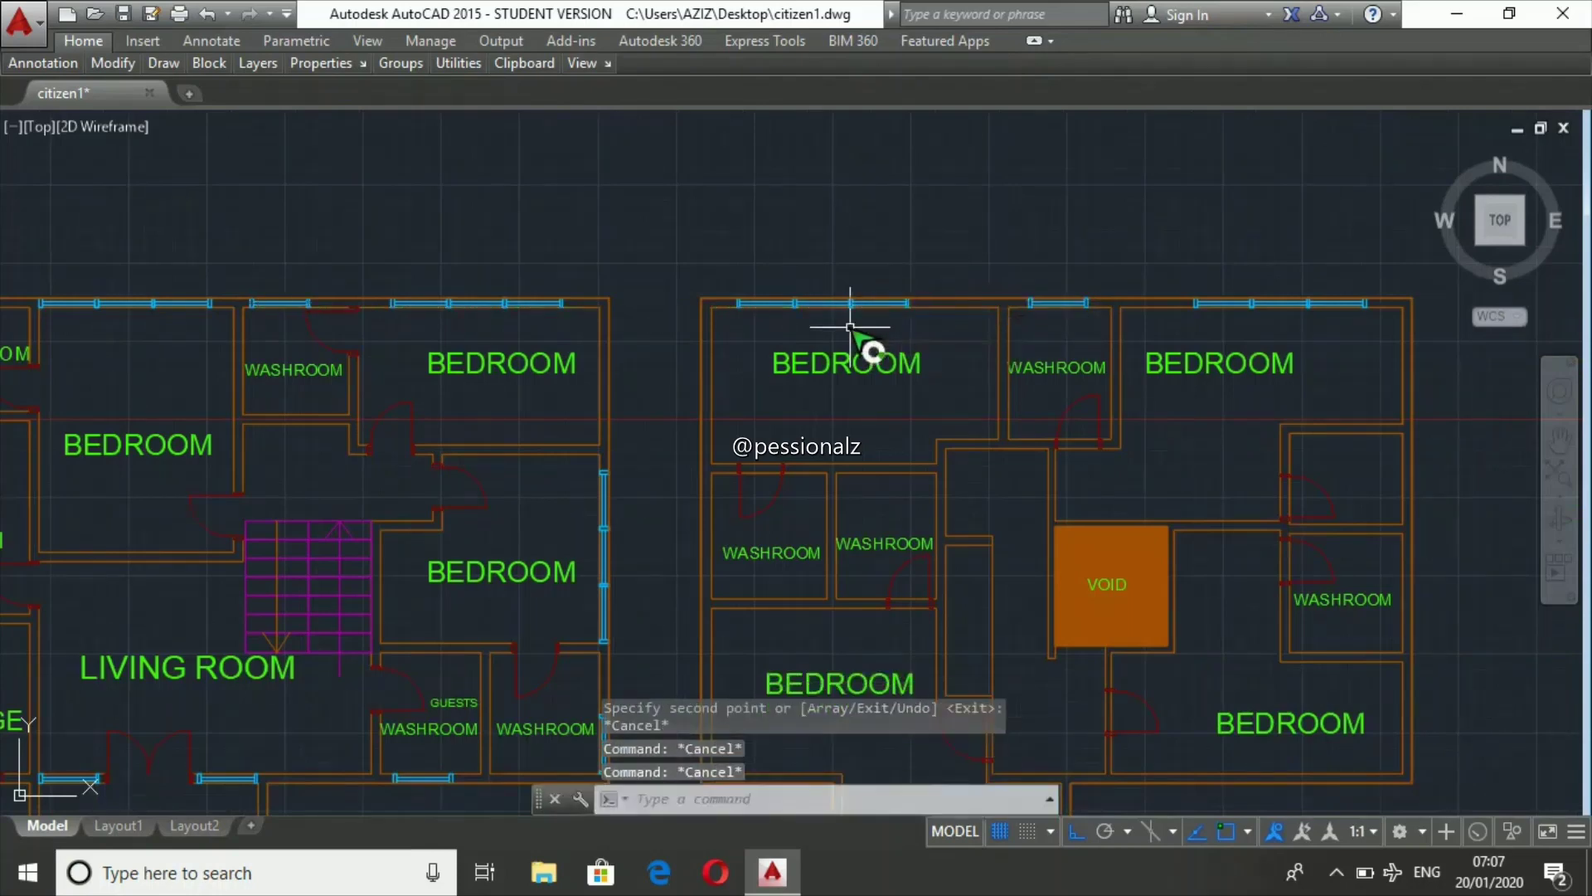
{"action": "scroll", "coordinate": [742, 439], "scroll_direction": "down", "scroll_amount": 5}
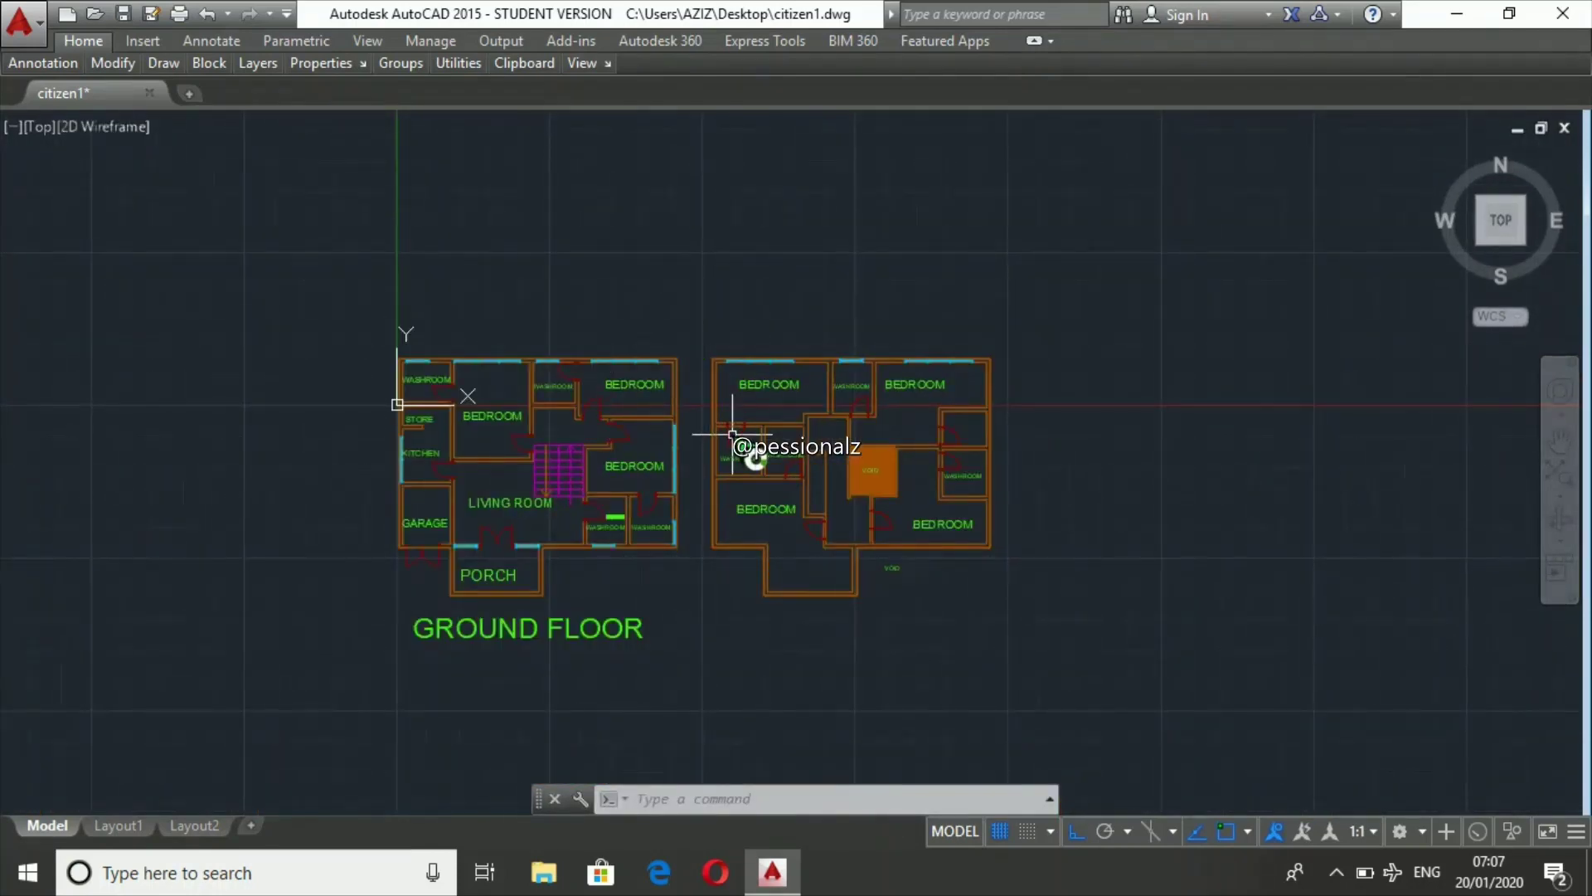
- Copy the side window onto the first-floor bedroom's side wall
{"action": "scroll", "coordinate": [732, 432], "scroll_direction": "up", "scroll_amount": 3}
{"action": "scroll", "coordinate": [686, 461], "scroll_direction": "up", "scroll_amount": 3}
{"action": "left_click", "coordinate": [665, 345]}
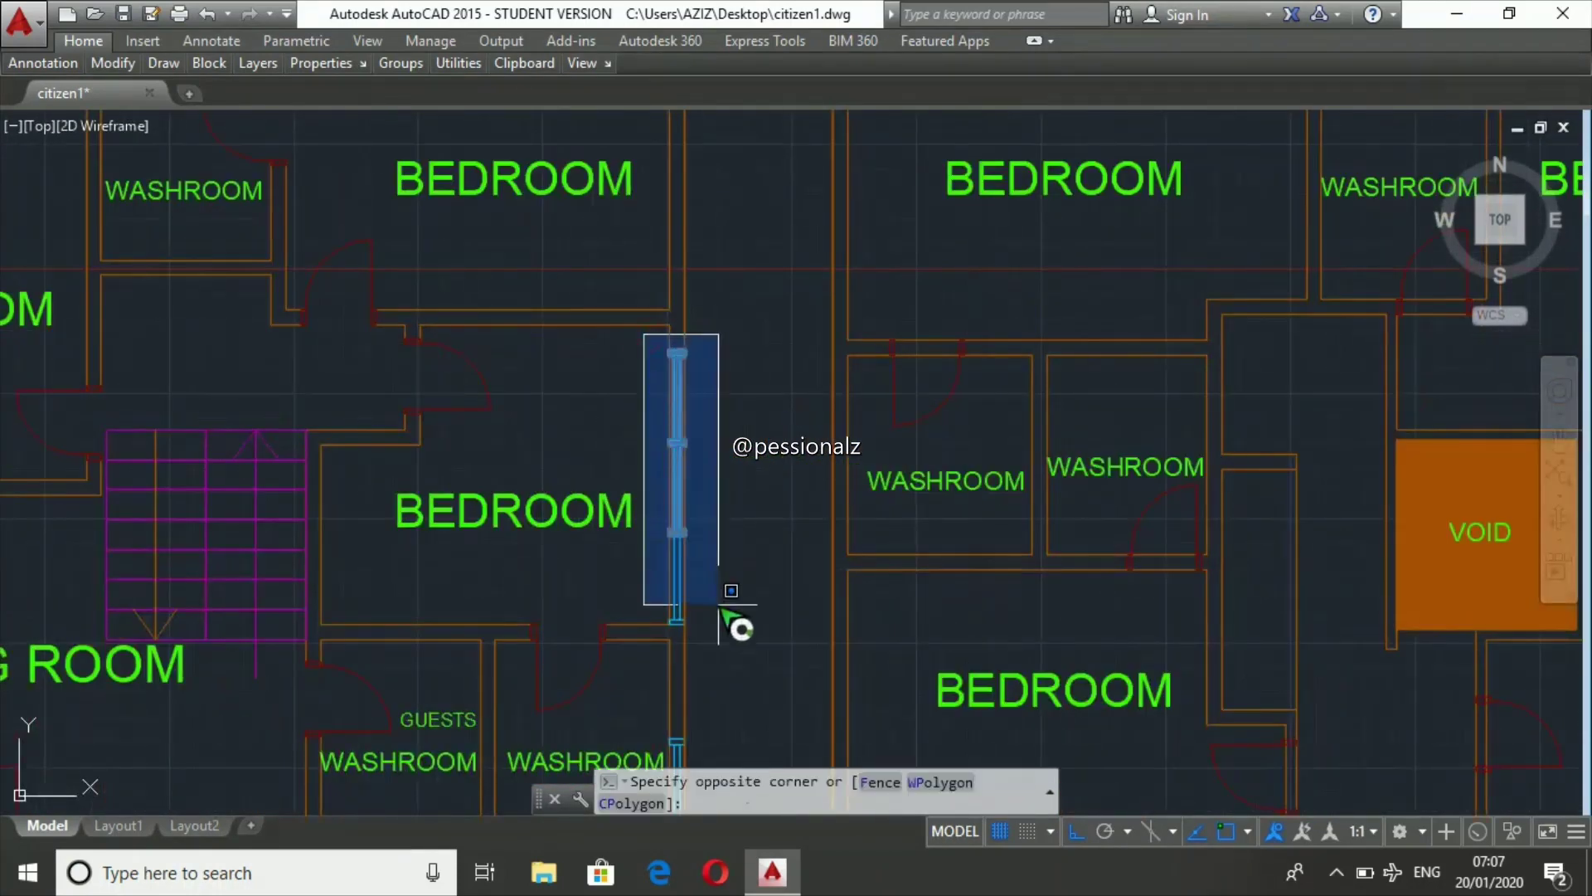
{"action": "left_click", "coordinate": [761, 674]}
{"action": "type", "text": "cp"}
{"action": "key", "text": "Return"}
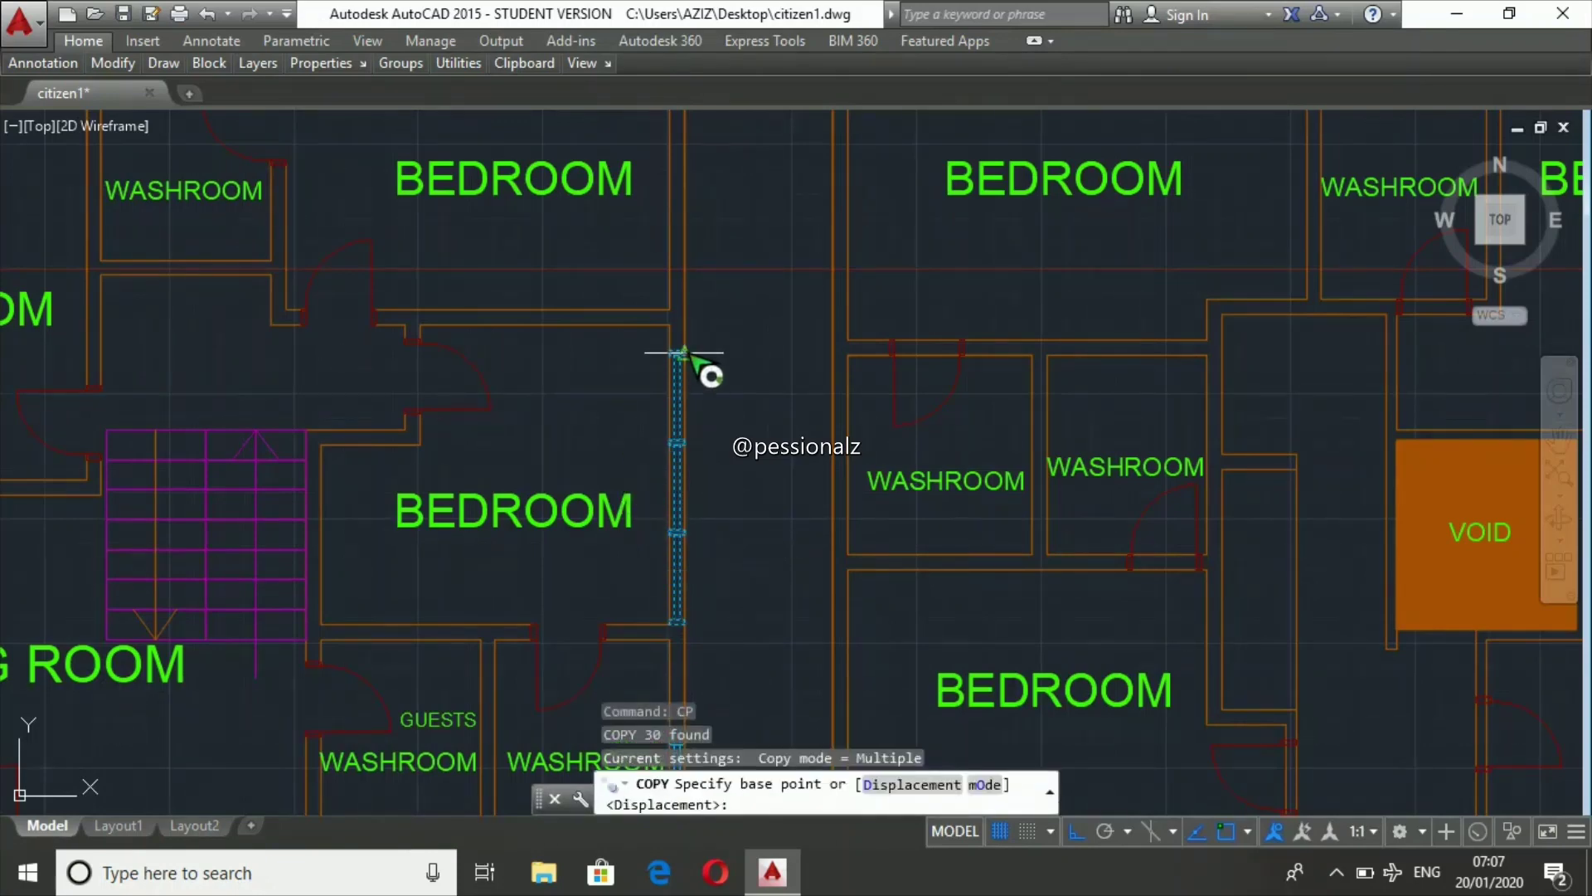
{"action": "left_click", "coordinate": [682, 348]}
{"action": "left_click", "coordinate": [844, 569]}
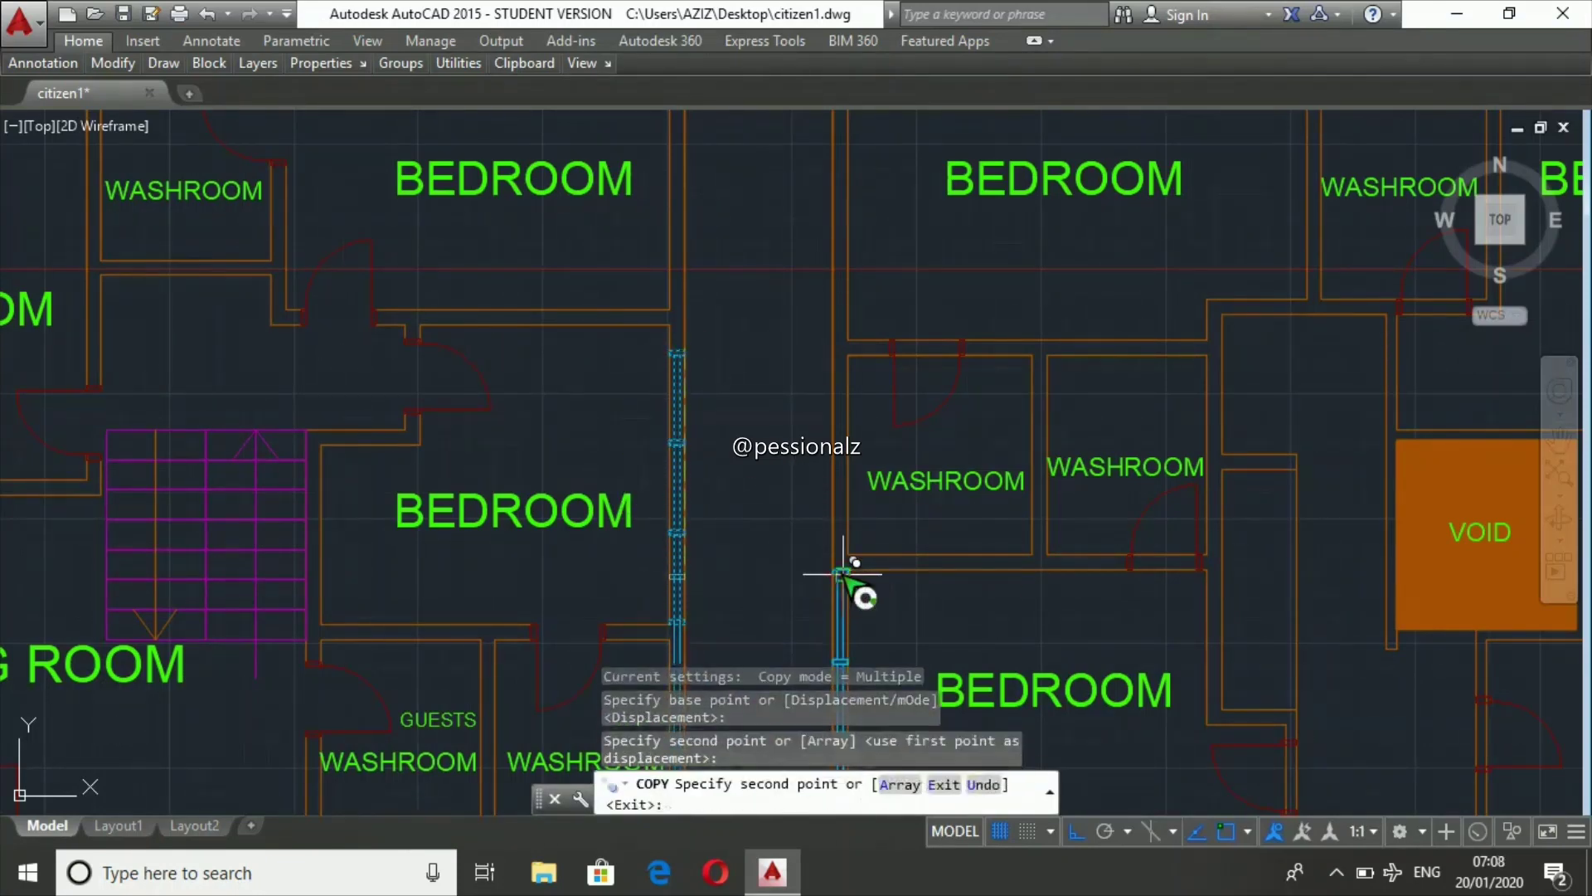
{"action": "key", "text": "Escape"}
{"action": "key", "text": "Escape"}
{"action": "key", "text": "Escape"}
- Move the window's small end piece up onto the wall line
{"action": "scroll", "coordinate": [726, 421], "scroll_direction": "down", "scroll_amount": 5}
{"action": "scroll", "coordinate": [827, 632], "scroll_direction": "up", "scroll_amount": 3}
{"action": "scroll", "coordinate": [626, 496], "scroll_direction": "up", "scroll_amount": 3}
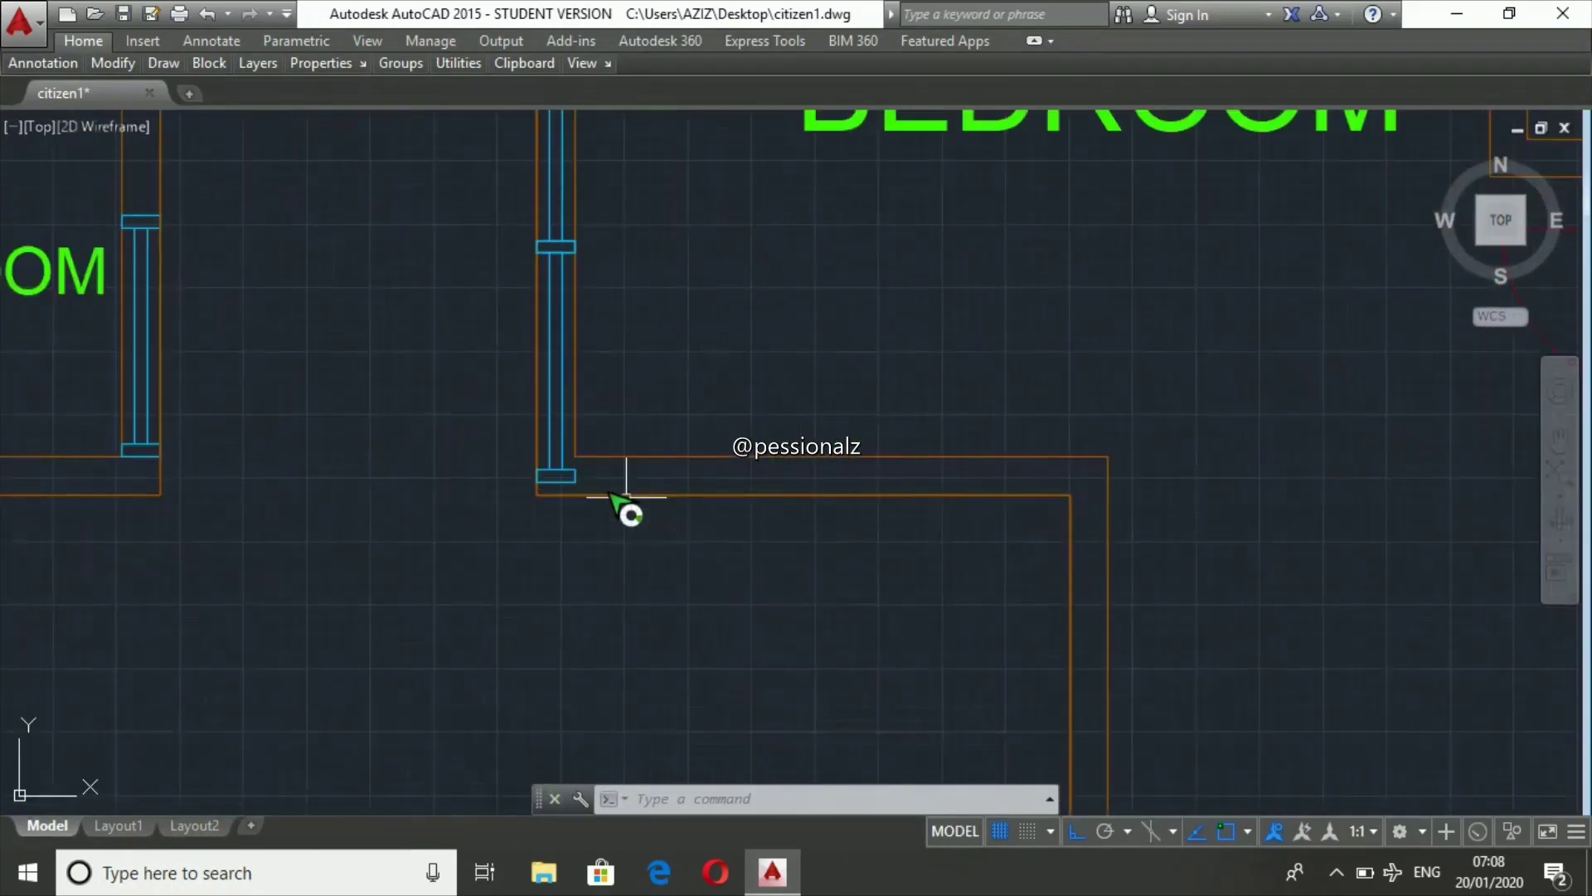
{"action": "left_click", "coordinate": [557, 481]}
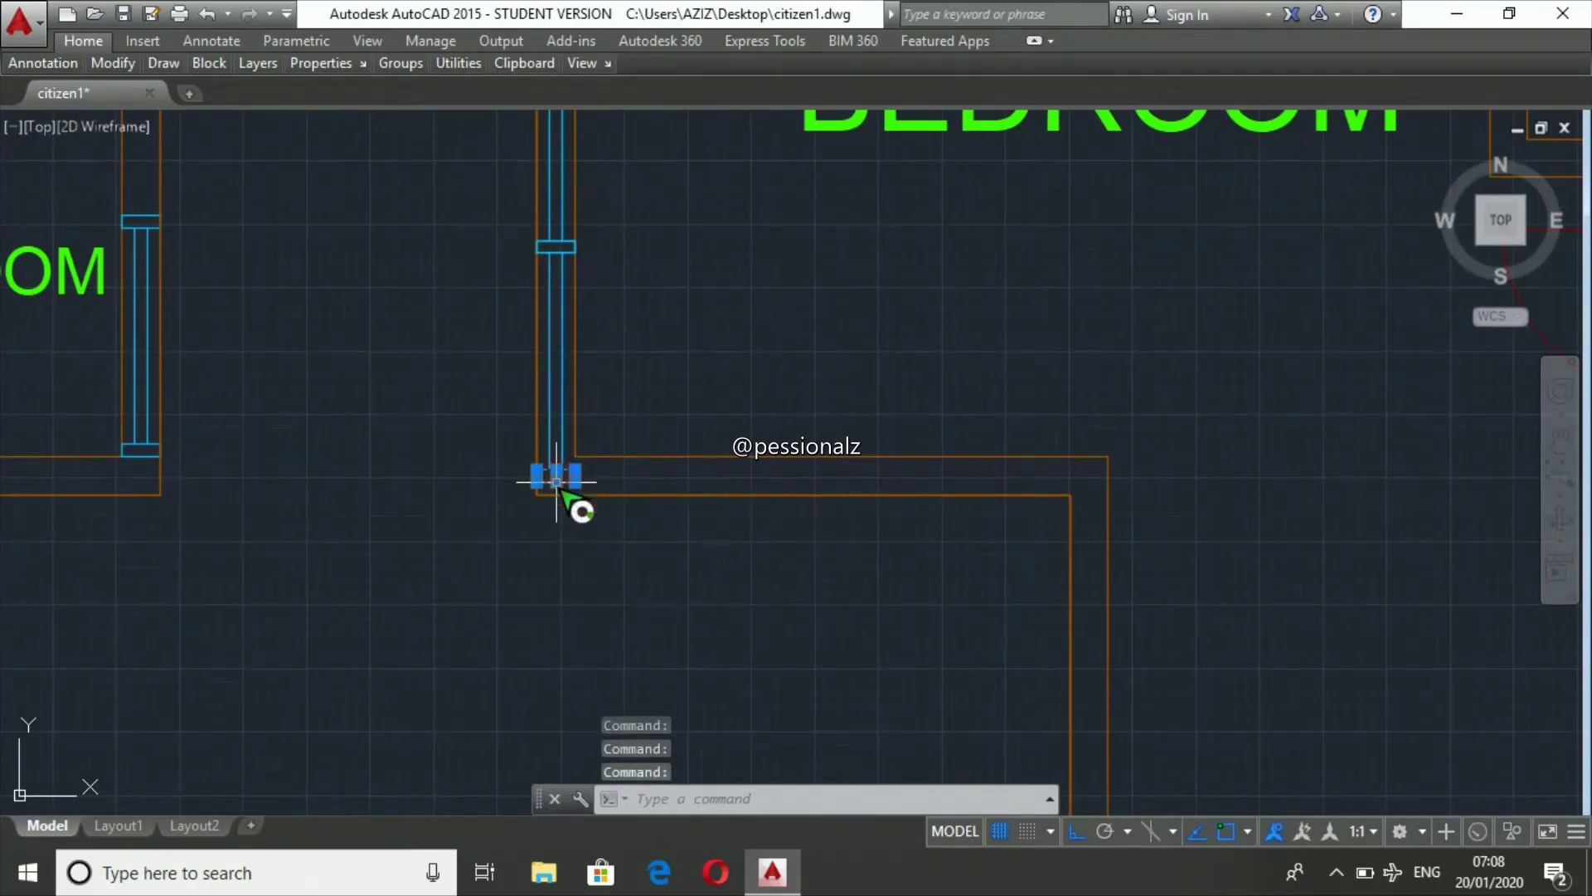
{"action": "scroll", "coordinate": [580, 506], "scroll_direction": "up", "scroll_amount": 2}
{"action": "scroll", "coordinate": [593, 508], "scroll_direction": "up", "scroll_amount": 2}
{"action": "type", "text": "m"}
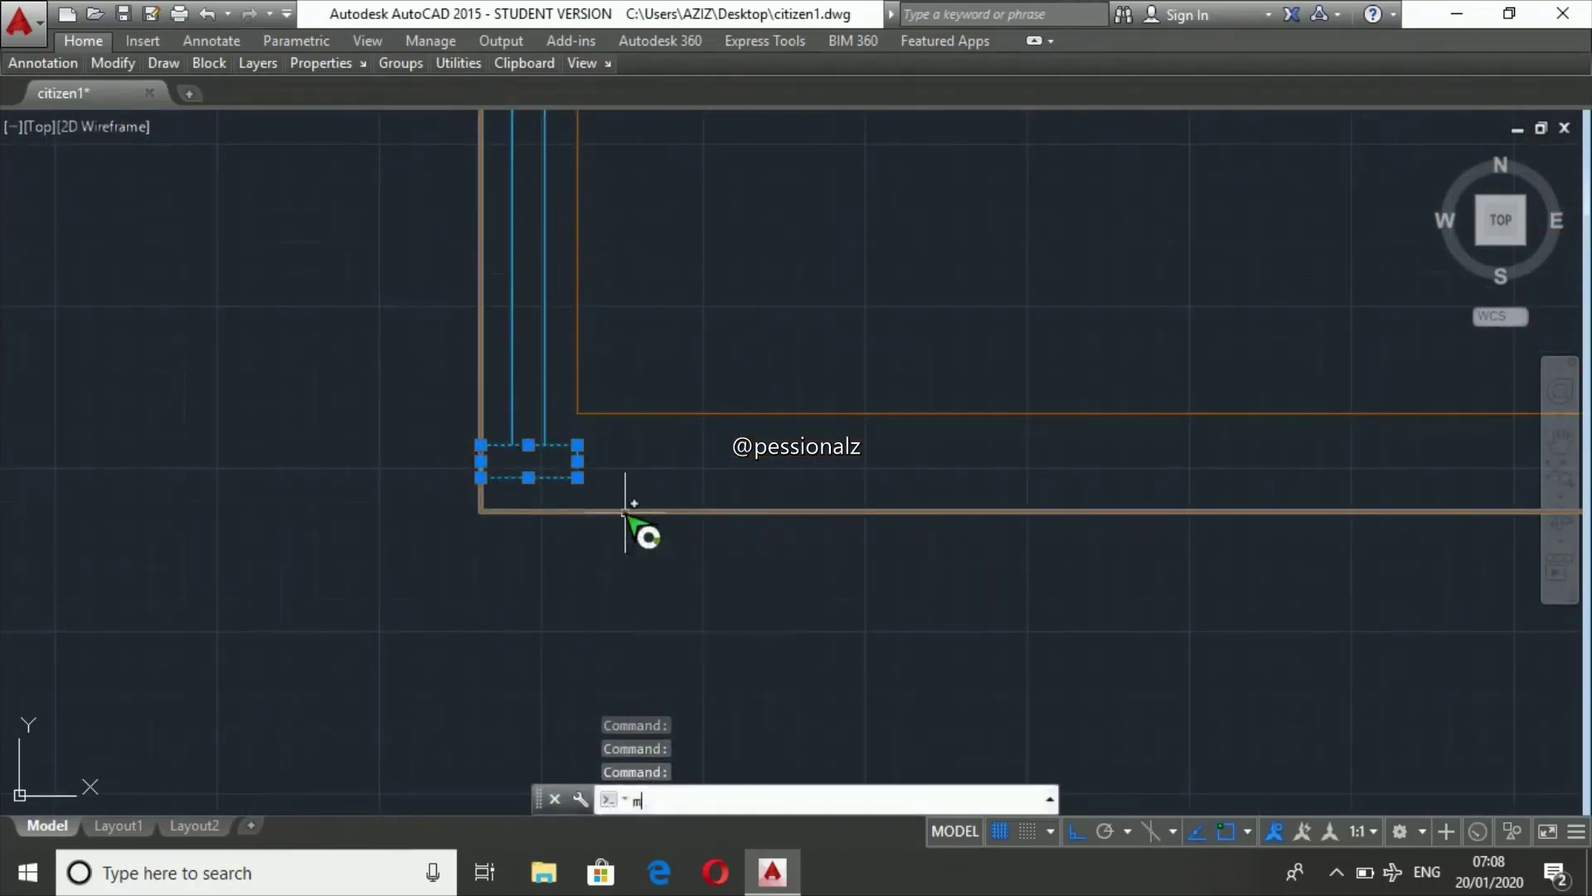
{"action": "type", "text": "ove"}
{"action": "key", "text": "Return"}
{"action": "left_click", "coordinate": [578, 478]}
{"action": "left_click", "coordinate": [578, 412]}
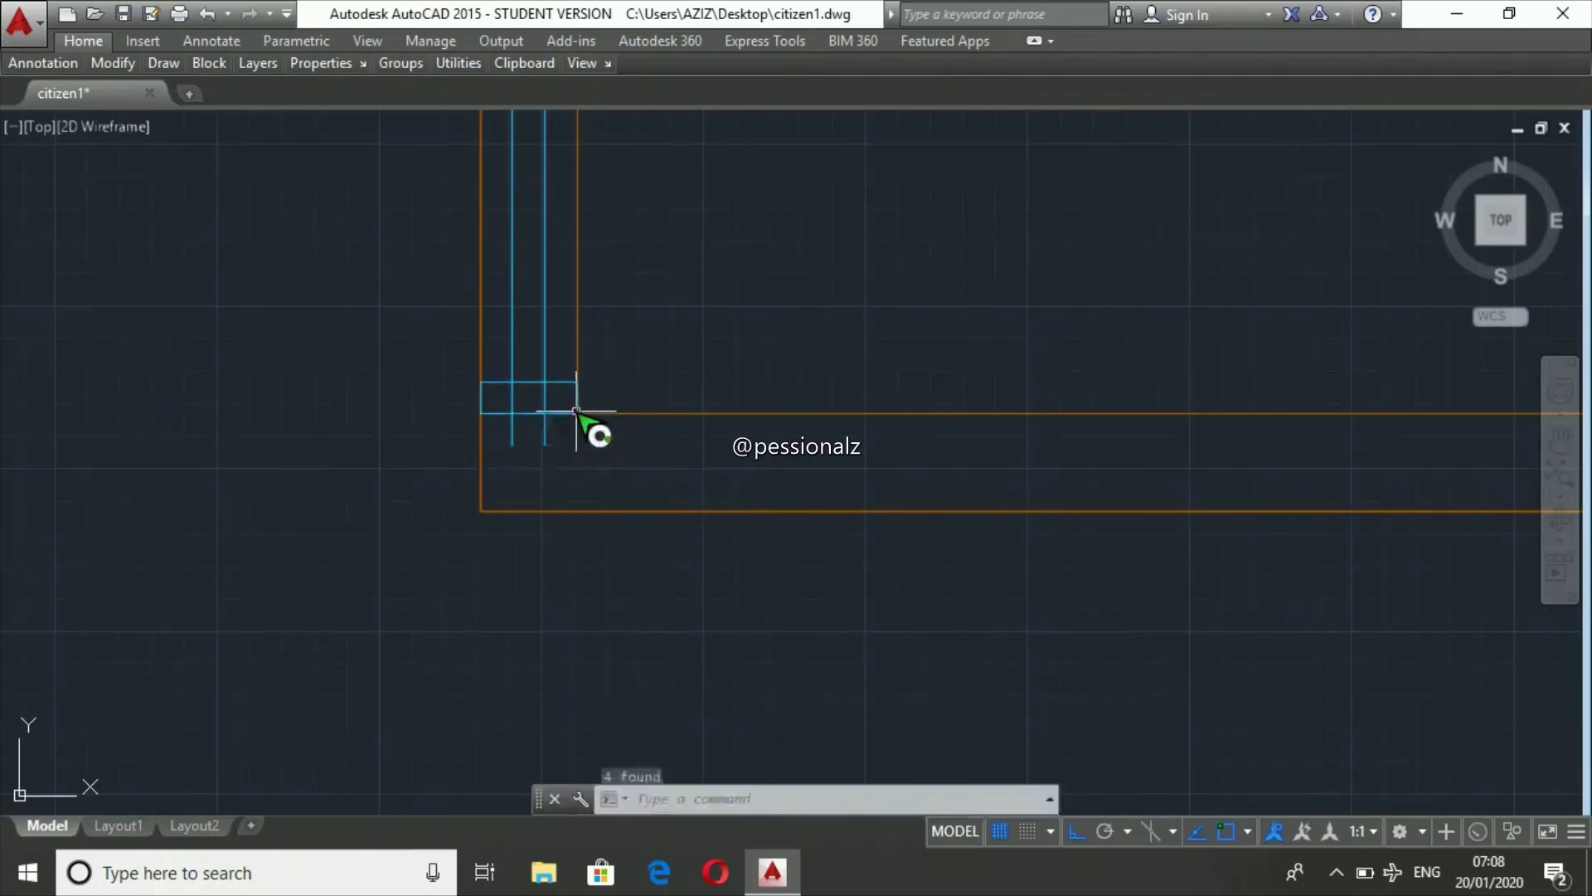
{"action": "key", "text": "Escape"}
{"action": "key", "text": "Escape"}
{"action": "key", "text": "Escape"}
- Trim the leftover line below the window
{"action": "type", "text": "tr"}
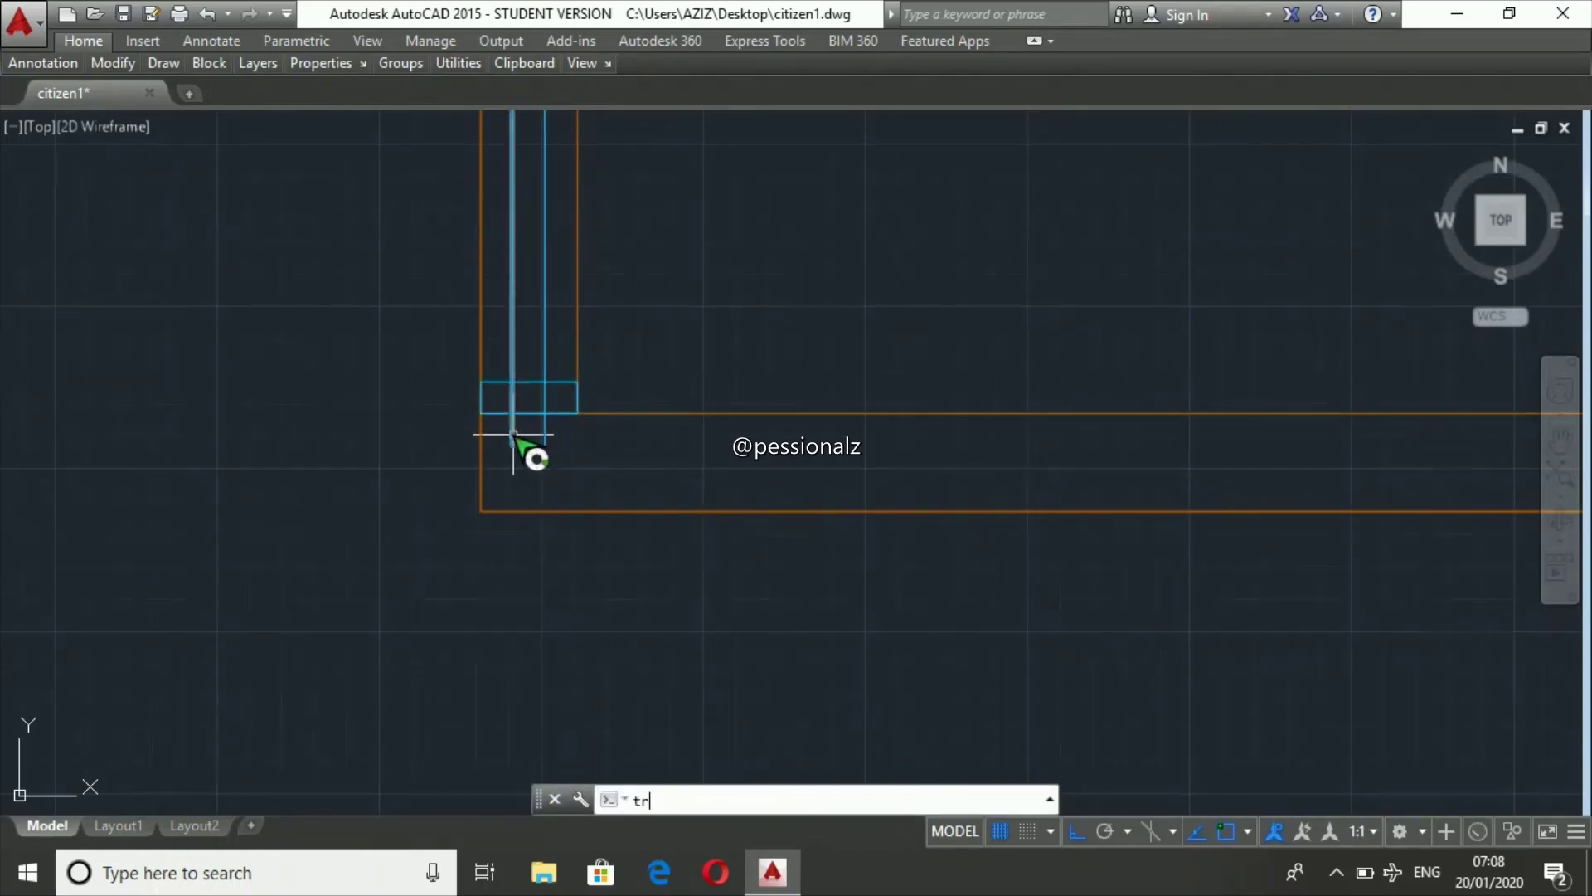
{"action": "key", "text": "Return"}
{"action": "key", "text": "Return"}
{"action": "left_click", "coordinate": [546, 432]}
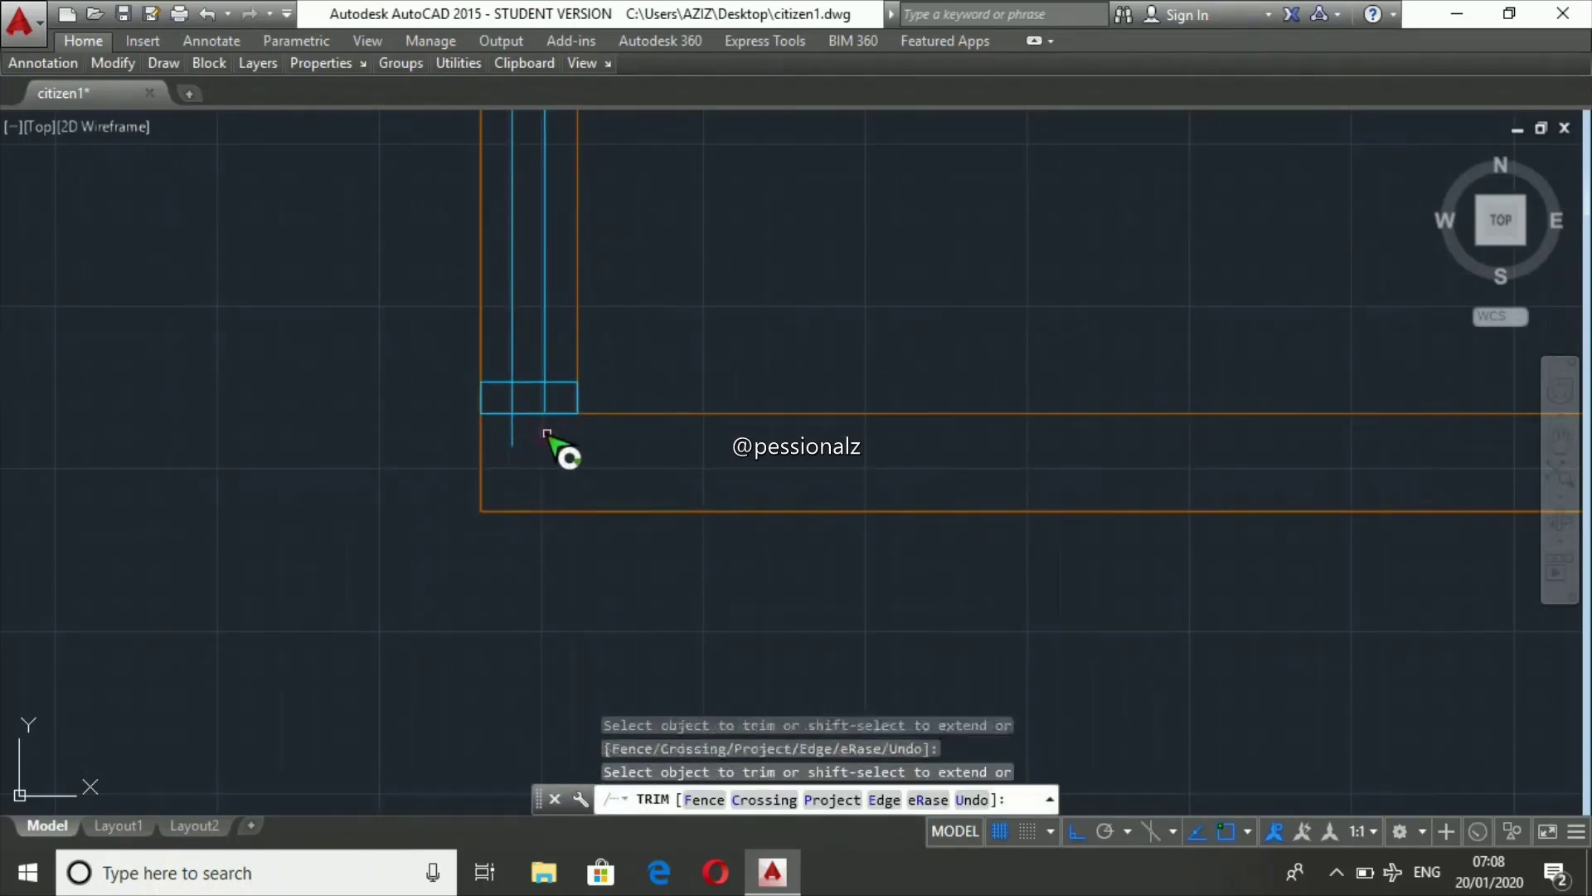
{"action": "key", "text": "Escape"}
{"action": "scroll", "coordinate": [549, 411], "scroll_direction": "down", "scroll_amount": 3}
{"action": "scroll", "coordinate": [539, 423], "scroll_direction": "down", "scroll_amount": 3}
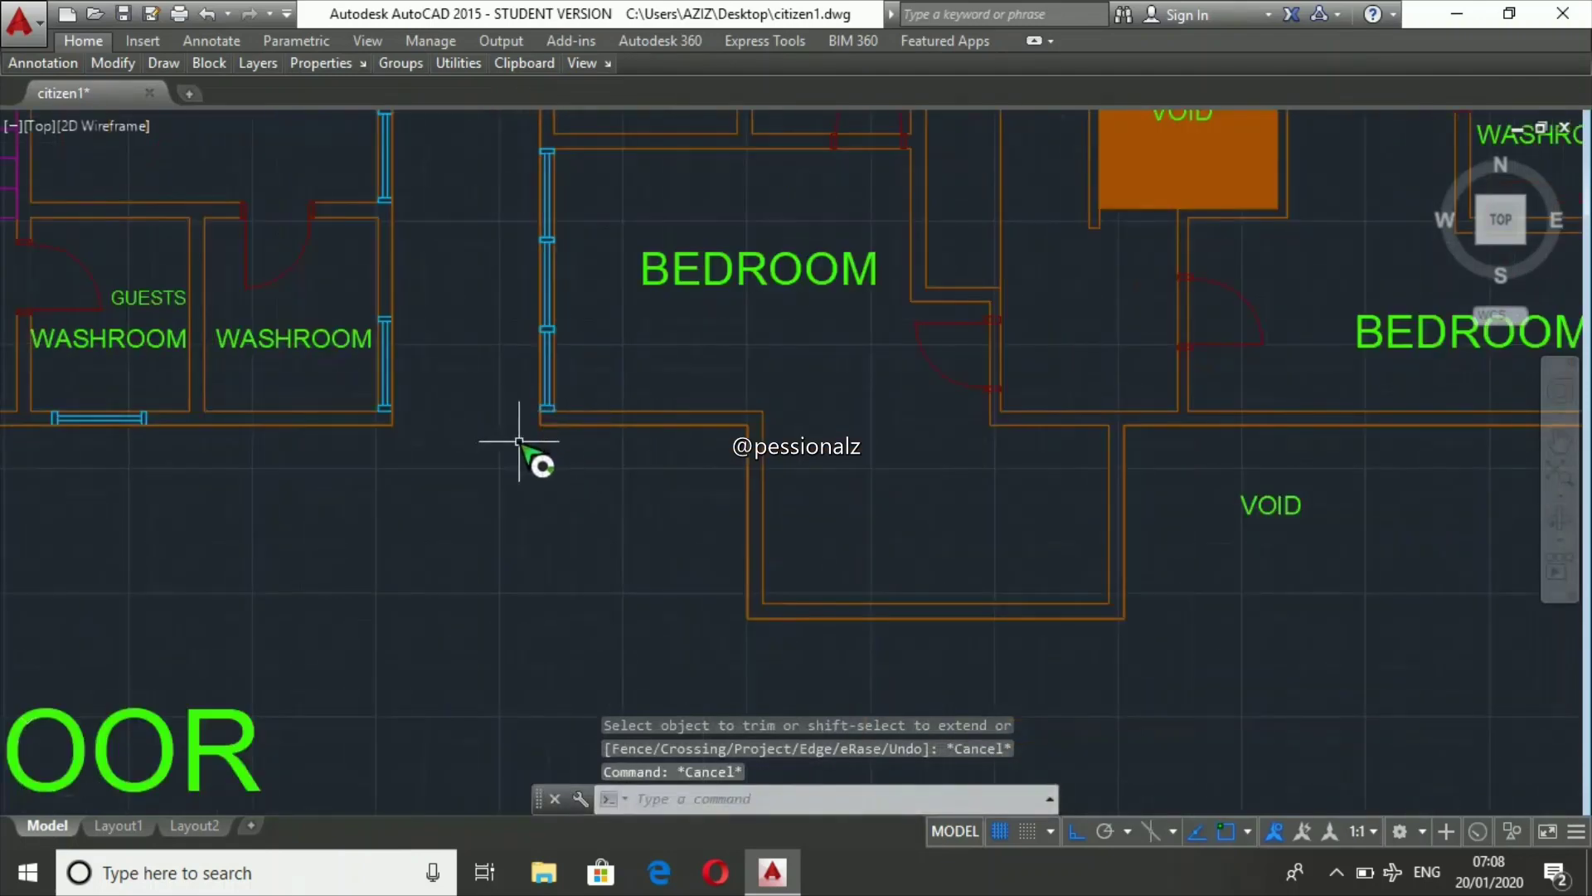
{"action": "scroll", "coordinate": [531, 435], "scroll_direction": "down", "scroll_amount": 3}
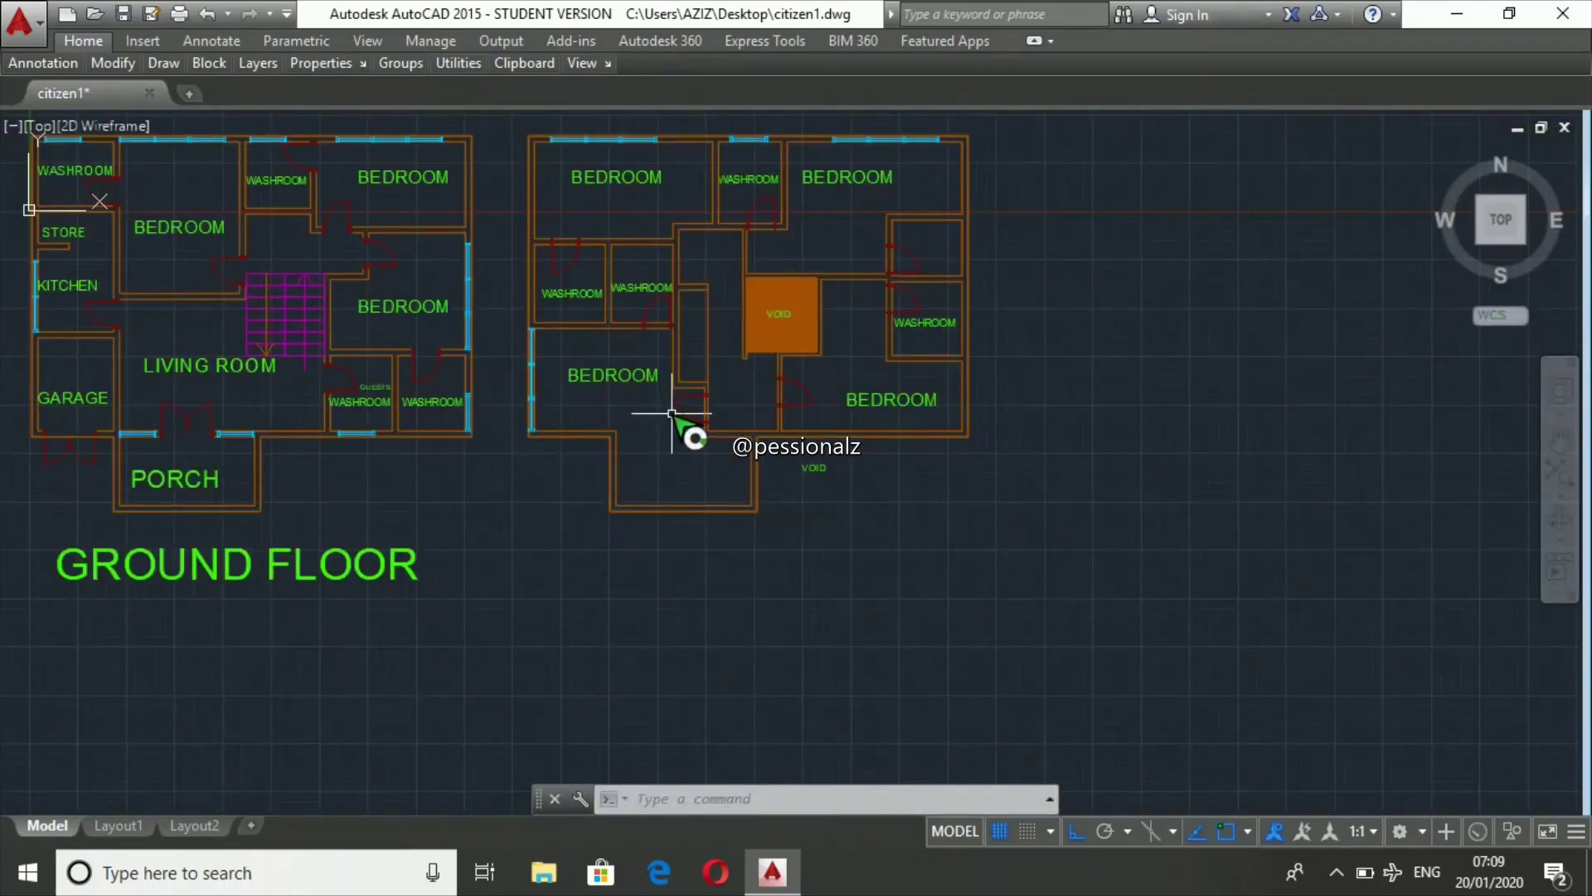
- Copy the top-wall window onto the lower-right bedroom's outer bottom wall using CP
{"action": "scroll", "coordinate": [837, 447], "scroll_direction": "down", "scroll_amount": 2}
{"action": "scroll", "coordinate": [829, 313], "scroll_direction": "up", "scroll_amount": 4}
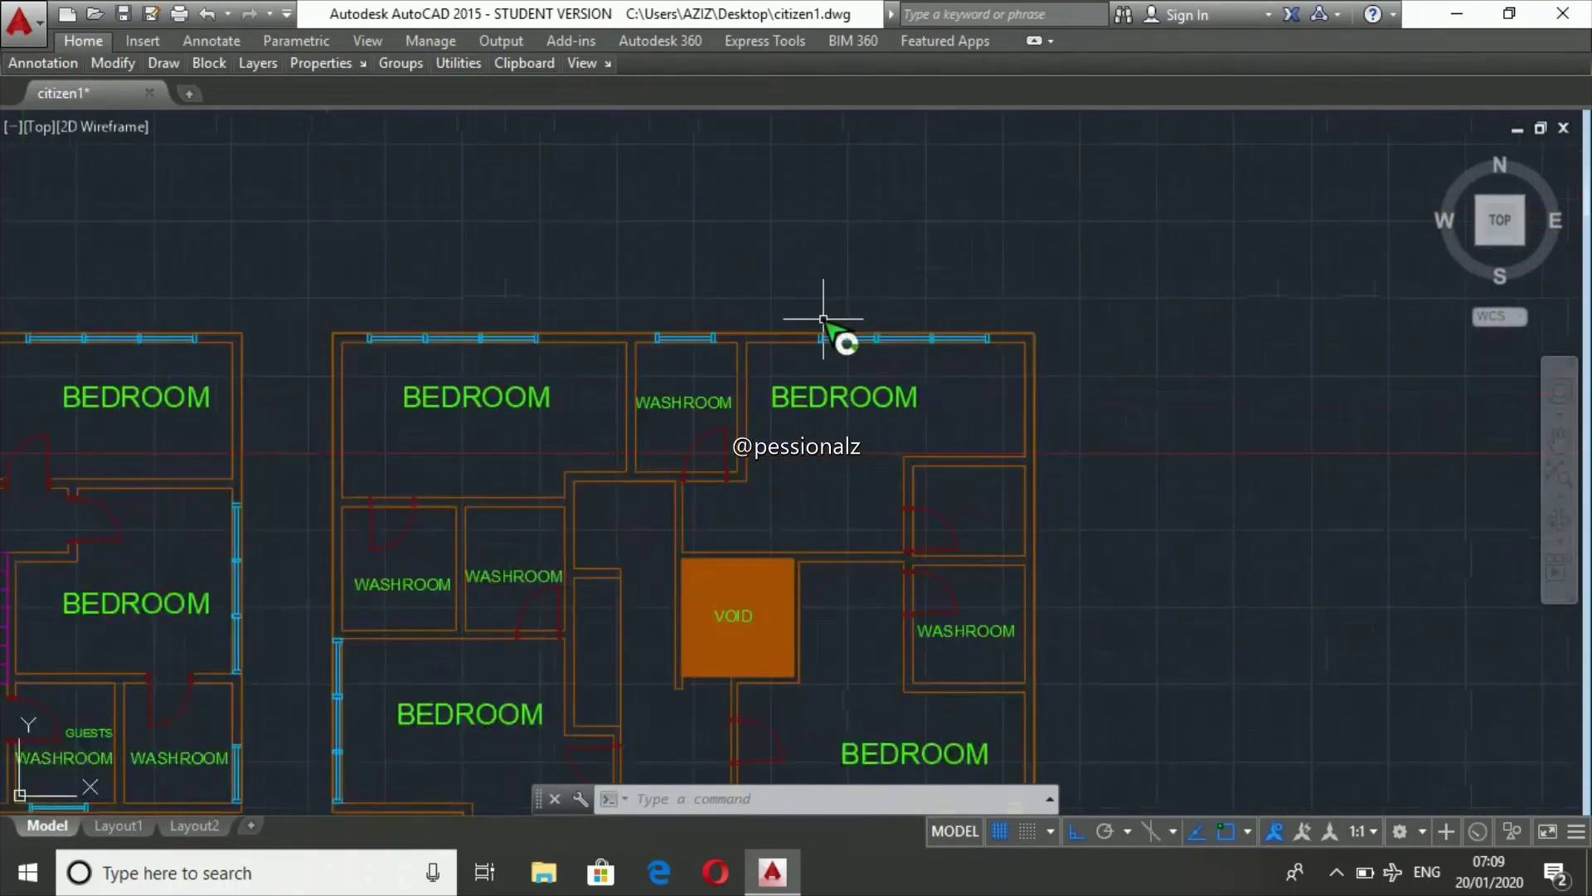
{"action": "left_click", "coordinate": [811, 314]}
{"action": "left_click", "coordinate": [1006, 366]}
{"action": "type", "text": "cp"}
{"action": "key", "text": "Return"}
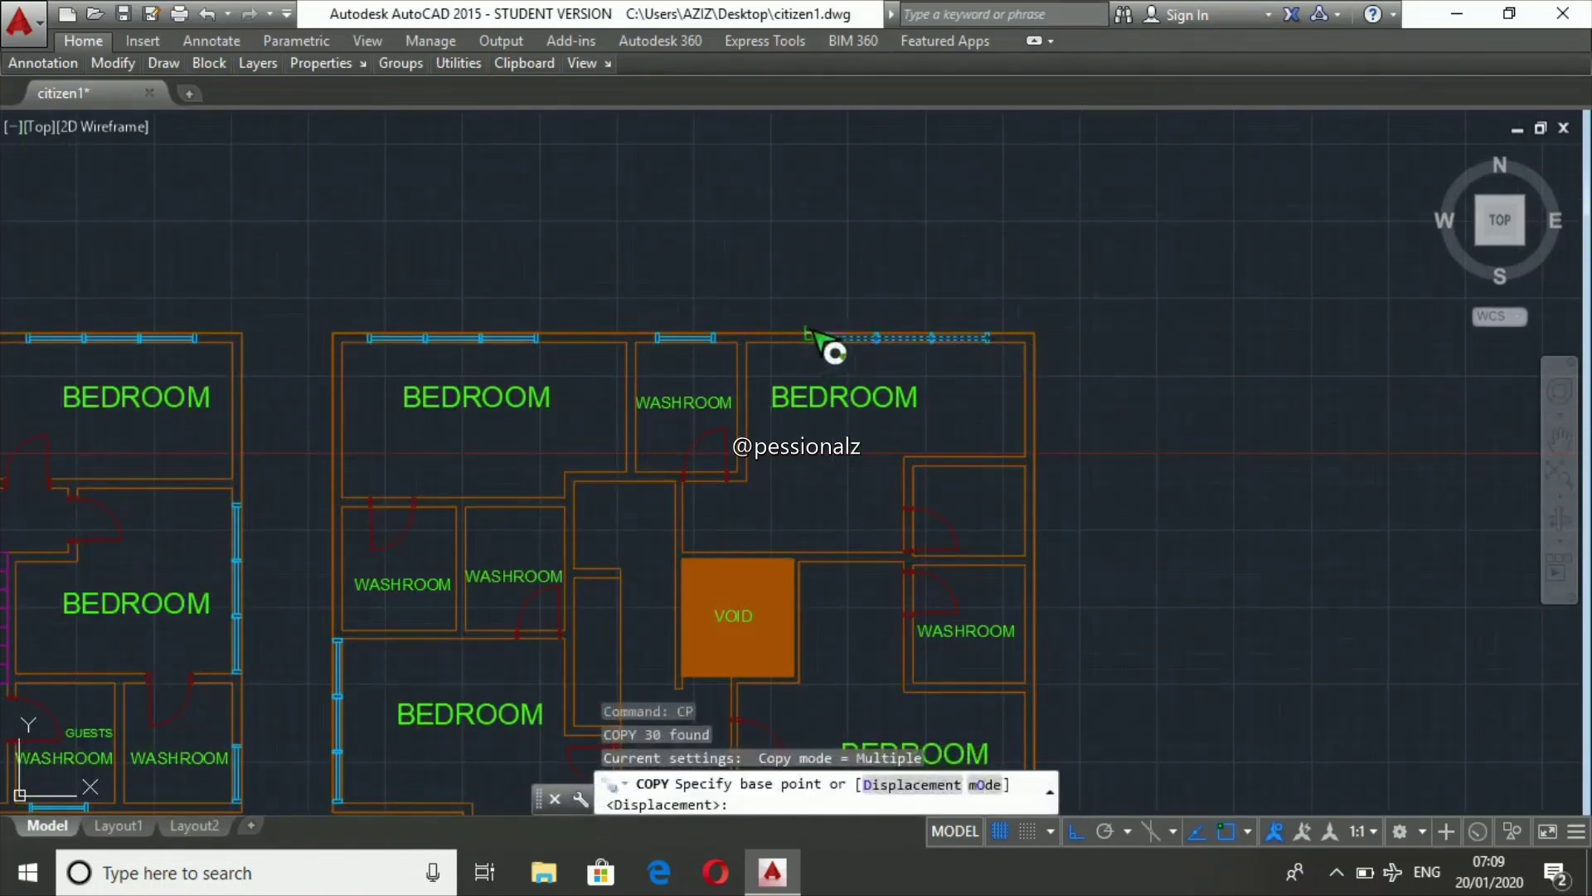
{"action": "scroll", "coordinate": [833, 348], "scroll_direction": "up", "scroll_amount": 2}
{"action": "scroll", "coordinate": [821, 357], "scroll_direction": "up", "scroll_amount": 2}
{"action": "left_click", "coordinate": [815, 362]}
{"action": "scroll", "coordinate": [811, 249], "scroll_direction": "down", "scroll_amount": 3}
{"action": "scroll", "coordinate": [821, 414], "scroll_direction": "down", "scroll_amount": 3}
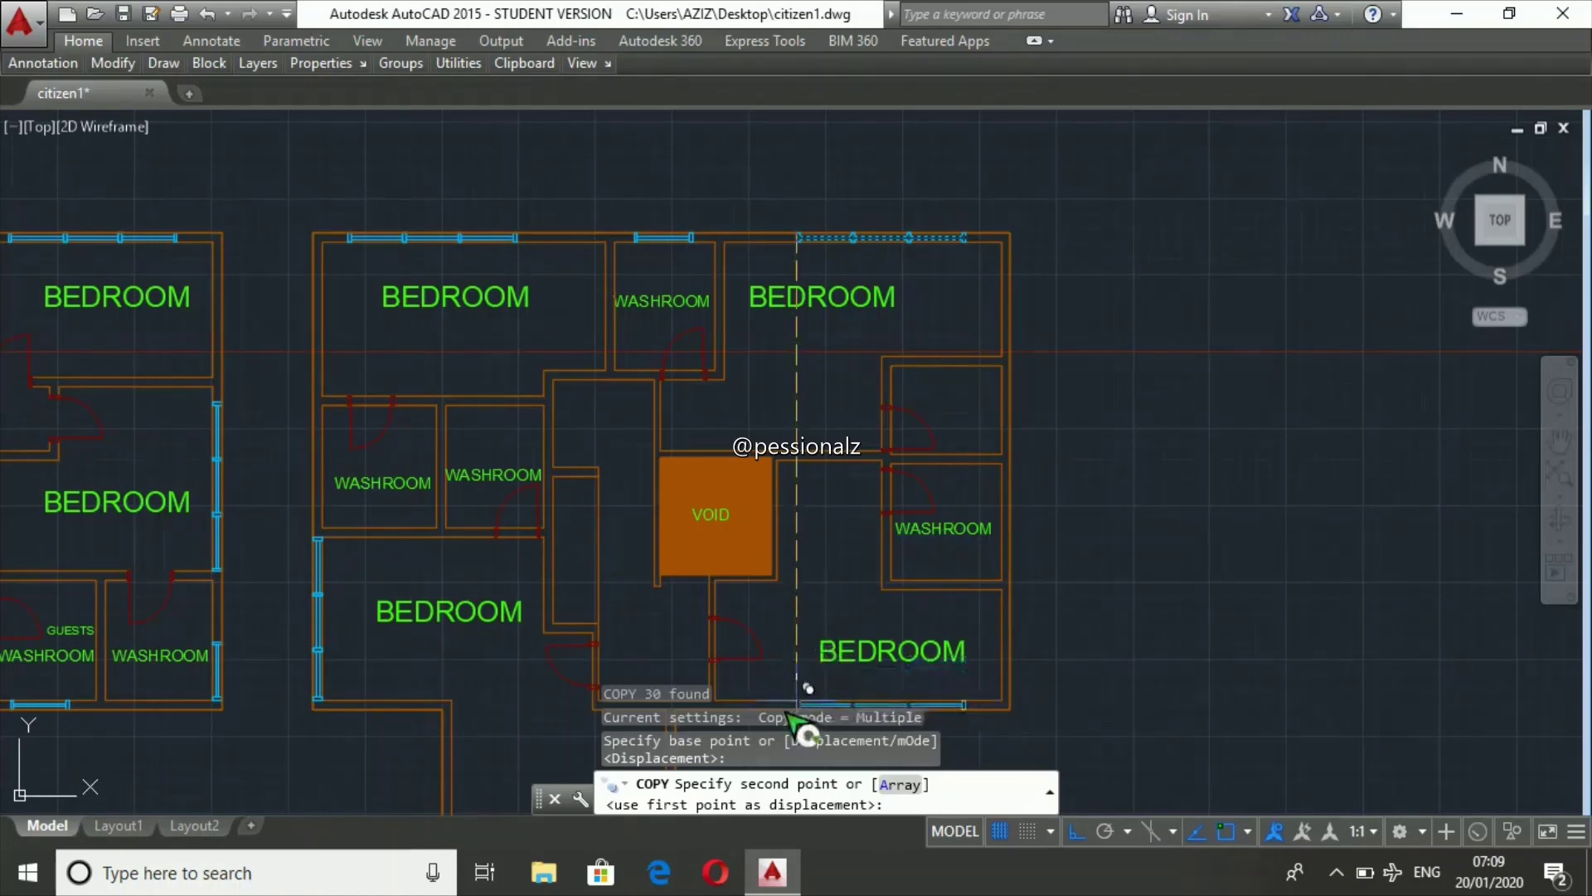
{"action": "left_click", "coordinate": [806, 696]}
{"action": "key", "text": "Return"}
{"action": "key", "text": "Escape"}
{"action": "key", "text": "Escape"}
{"action": "key", "text": "Escape"}
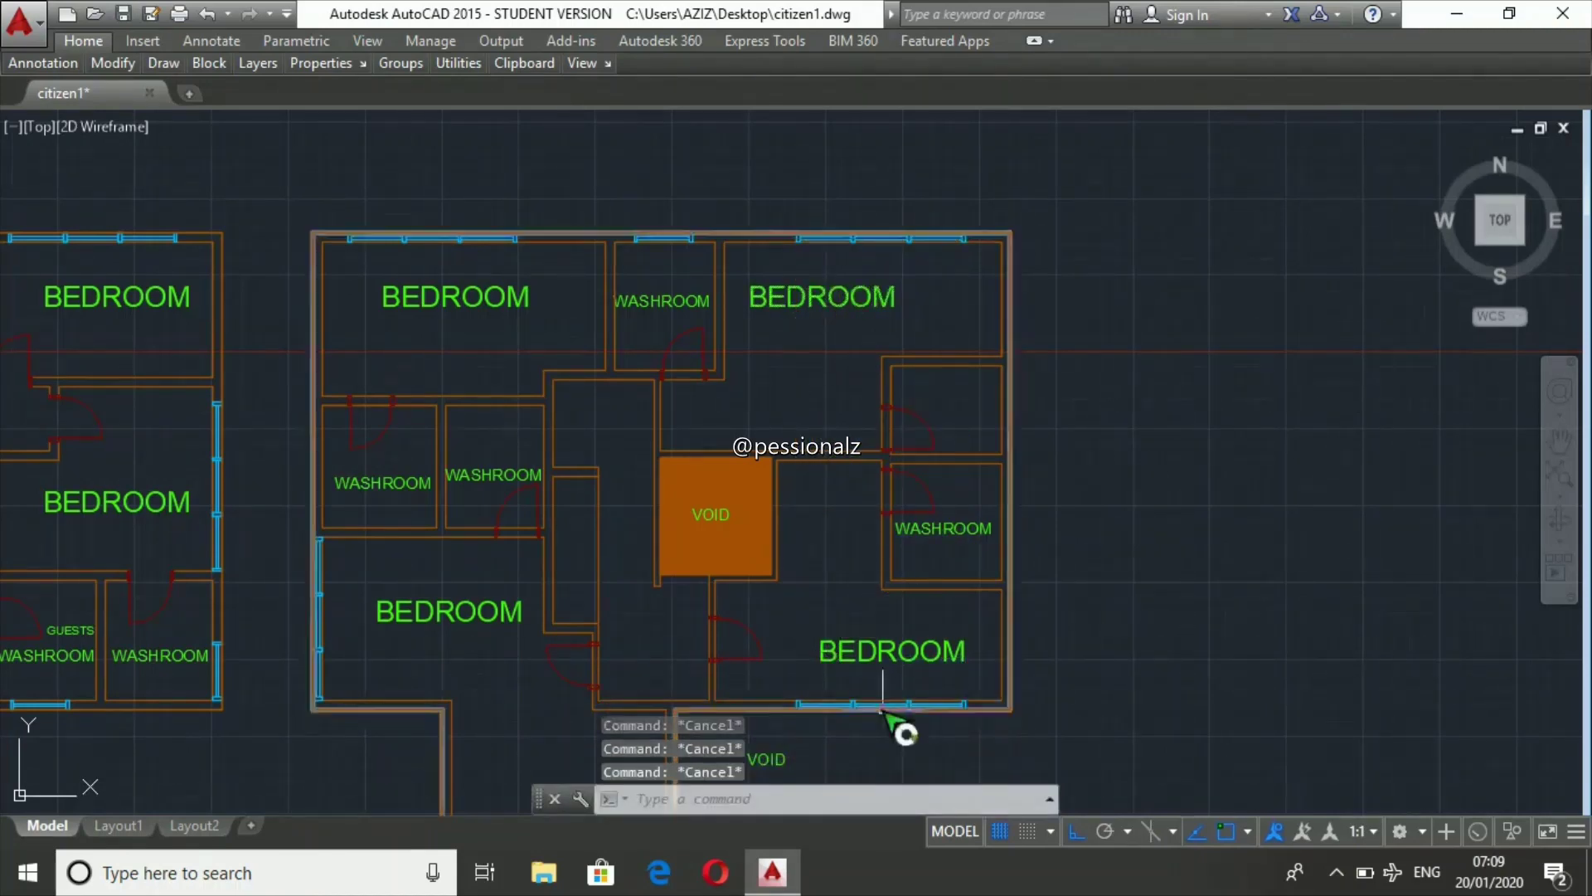
- Pan the view right so both floor plans are visible
{"action": "left_click", "coordinate": [1564, 438]}
{"action": "left_click_drag", "start_coordinate": [820, 443], "coordinate": [937, 365]}
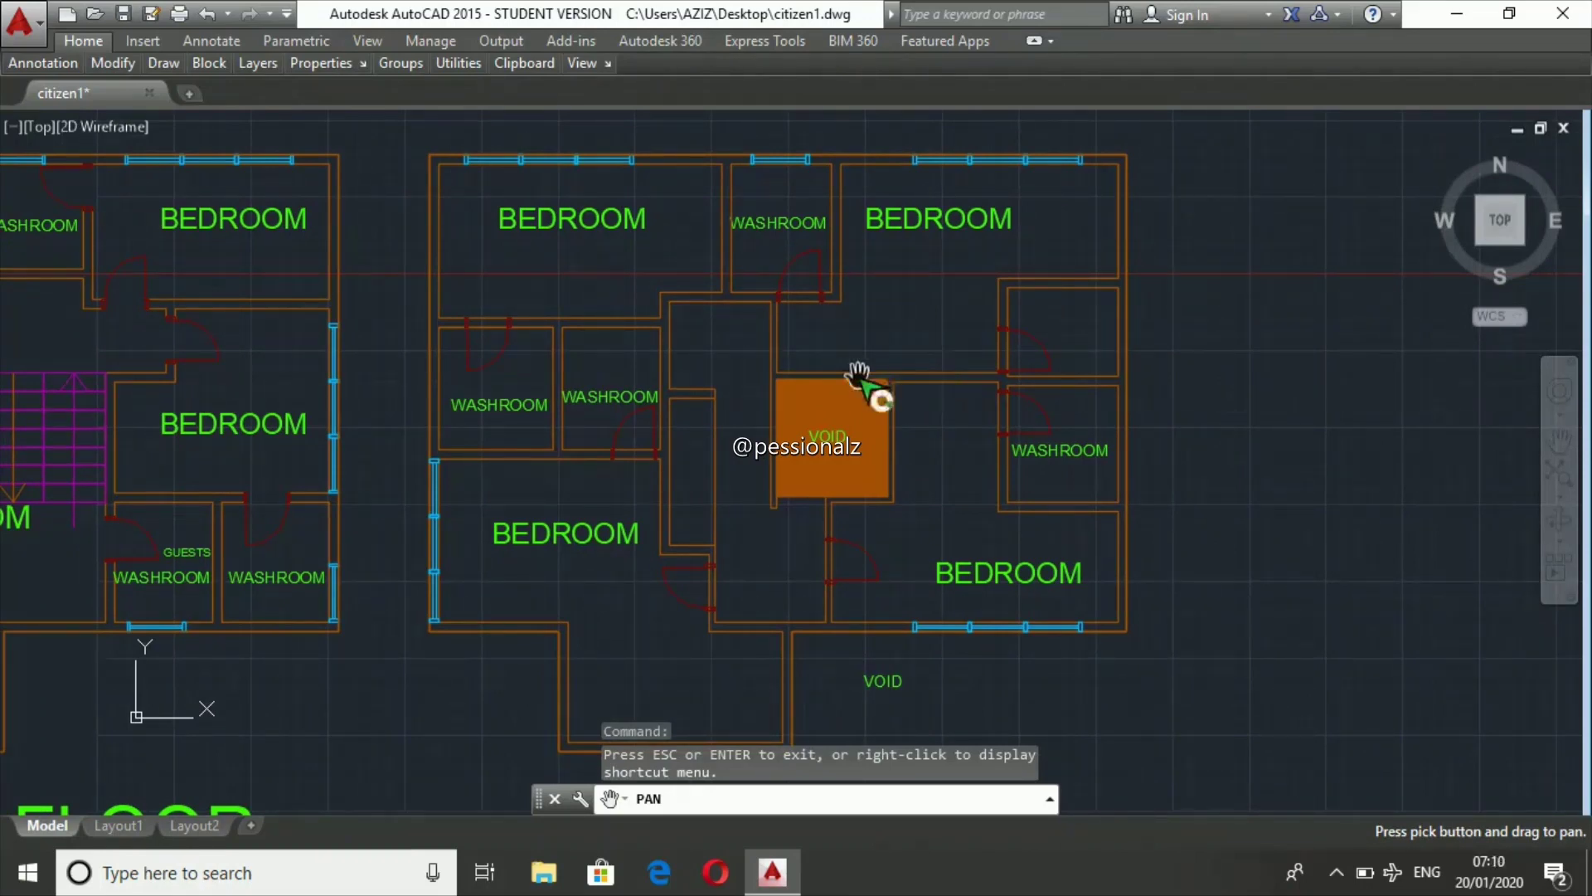
{"action": "mouse_move", "coordinate": [858, 373]}
{"action": "left_mouse_down"}
{"action": "mouse_move", "coordinate": [1109, 352]}
{"action": "mouse_move", "coordinate": [1209, 401]}
{"action": "mouse_move", "coordinate": [1167, 375]}
{"action": "mouse_move", "coordinate": [979, 419]}
{"action": "left_mouse_up"}
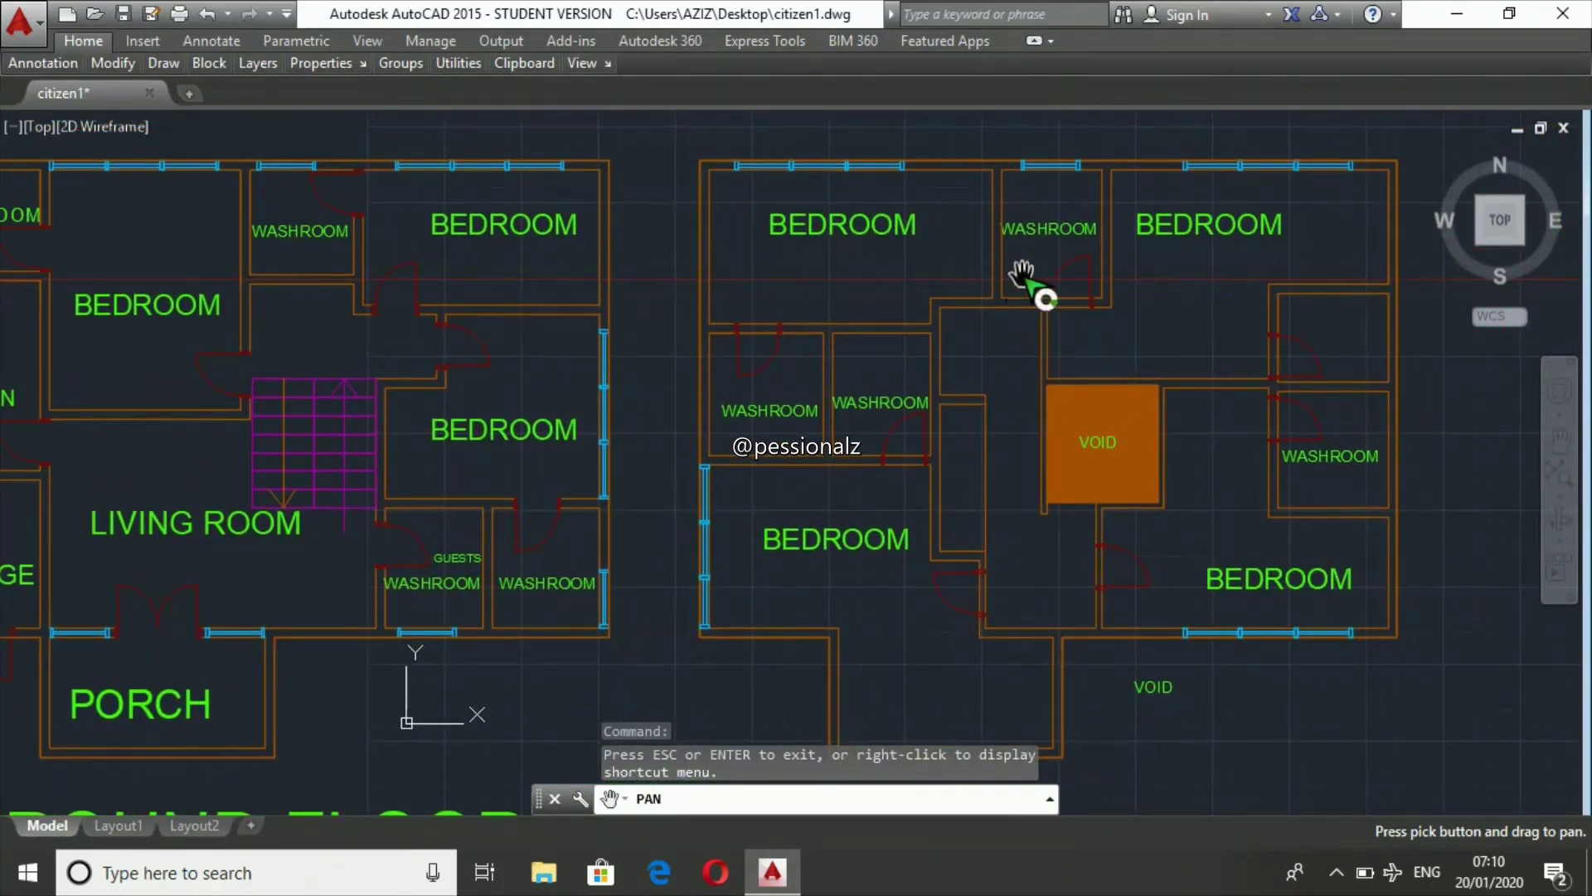
{"action": "key", "text": "Escape"}
{"action": "key", "text": "Escape"}
{"action": "scroll", "coordinate": [1048, 253], "scroll_direction": "up", "scroll_amount": 5}
{"action": "left_click", "coordinate": [1043, 236]}
{"action": "left_click", "coordinate": [1221, 434]}
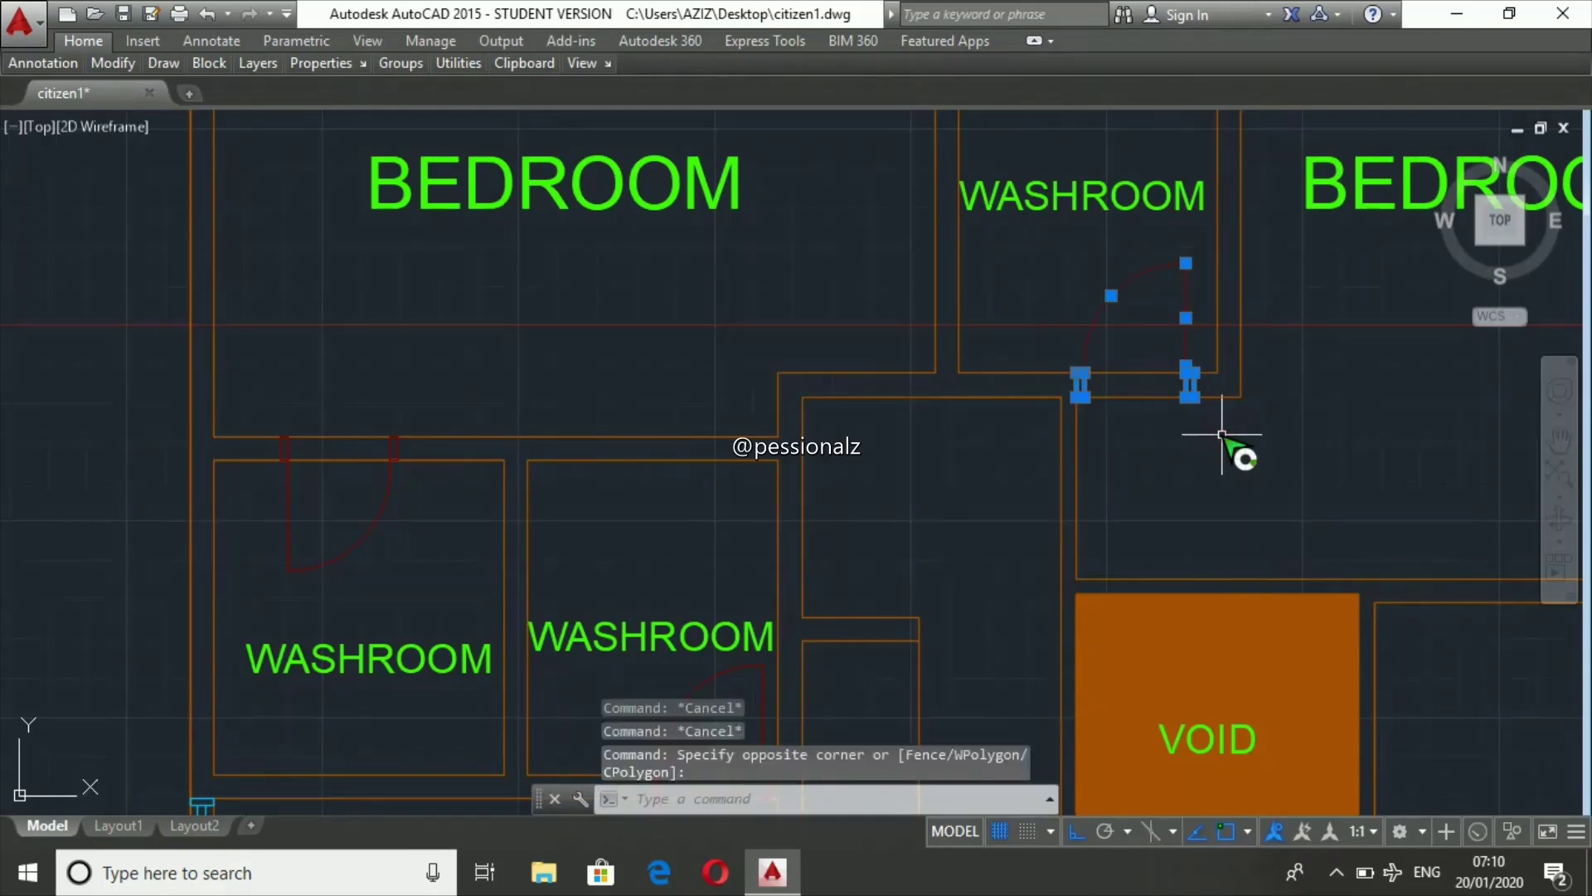
{"action": "type", "text": "cp"}
{"action": "key", "text": "Return"}
{"action": "left_click", "coordinate": [1076, 396]}
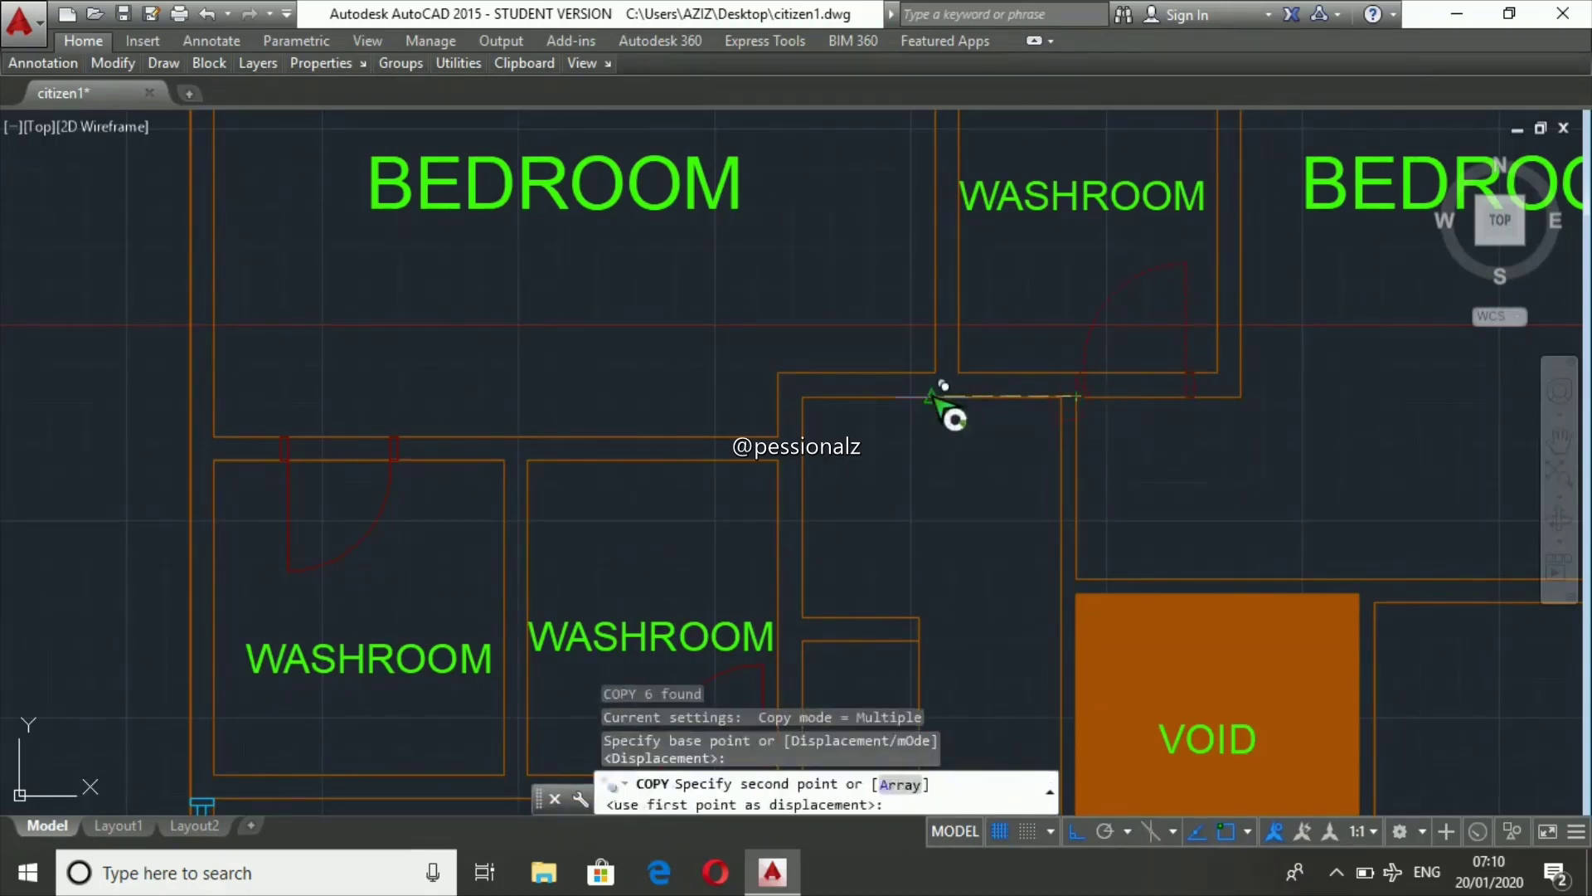
{"action": "key", "text": "Escape"}
{"action": "key", "text": "Escape"}
{"action": "key", "text": "Escape"}
{"action": "scroll", "coordinate": [862, 468], "scroll_direction": "down", "scroll_amount": 6}
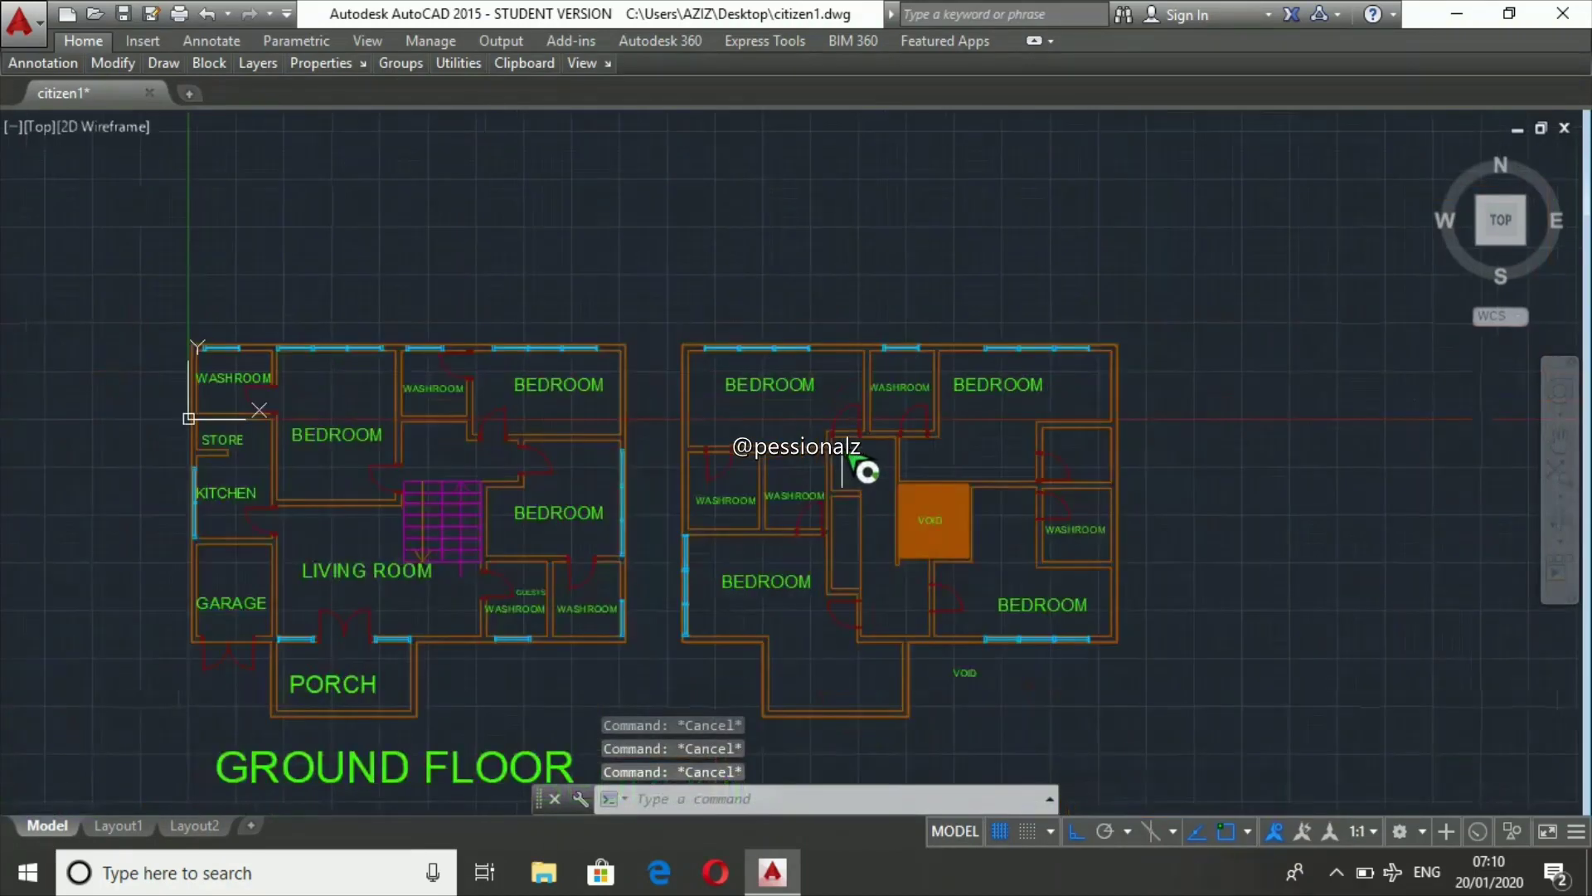
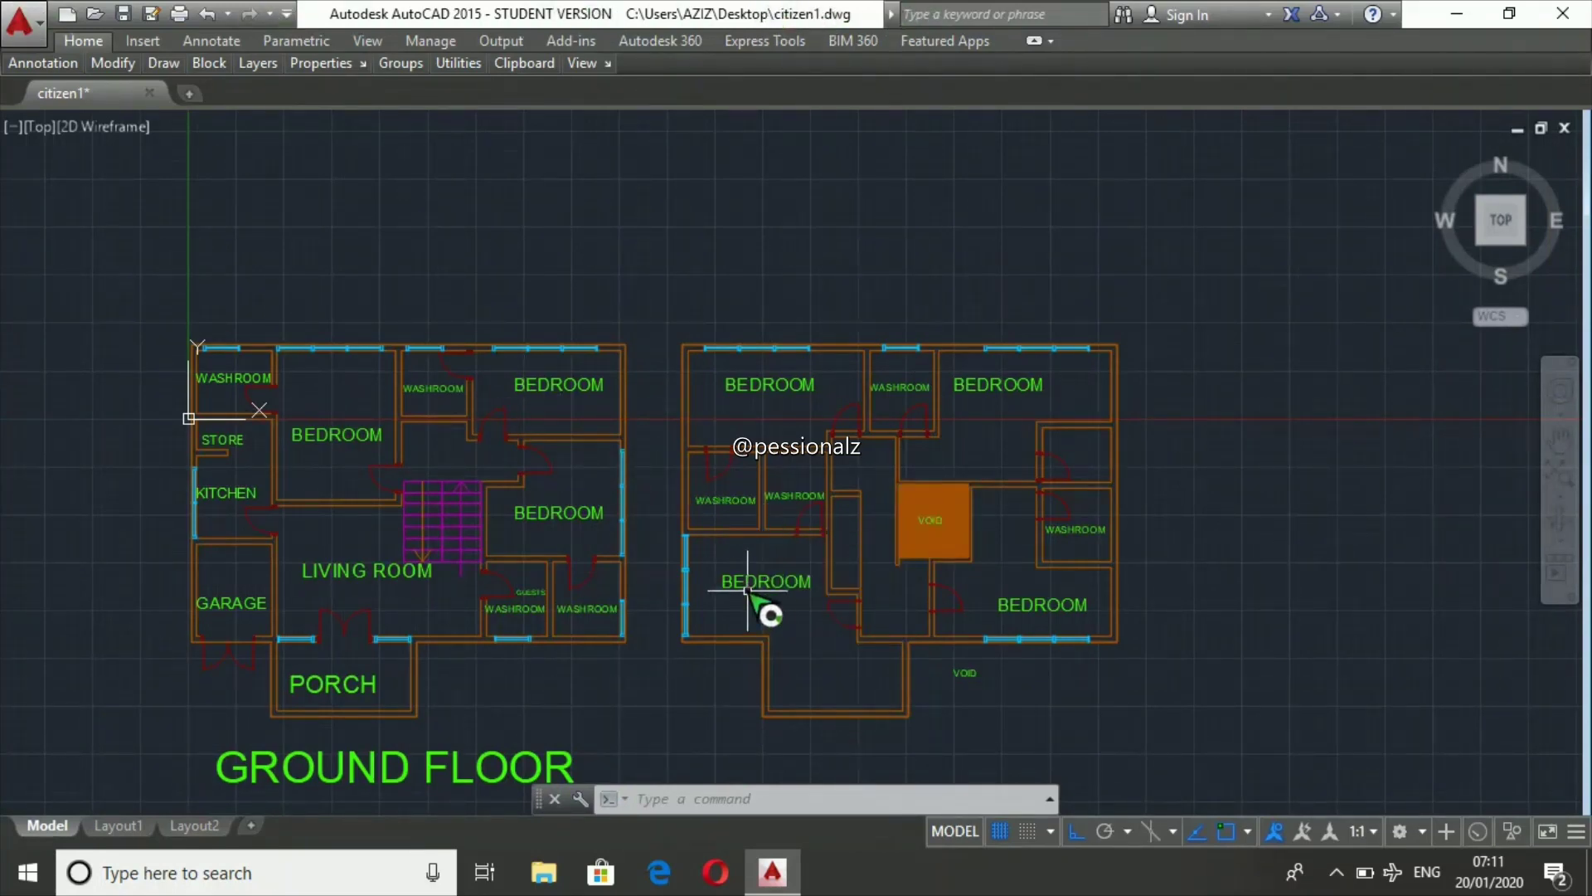
- Window-select and erase the unwanted door on the first-floor plan
{"action": "scroll", "coordinate": [895, 415], "scroll_direction": "up", "scroll_amount": 5}
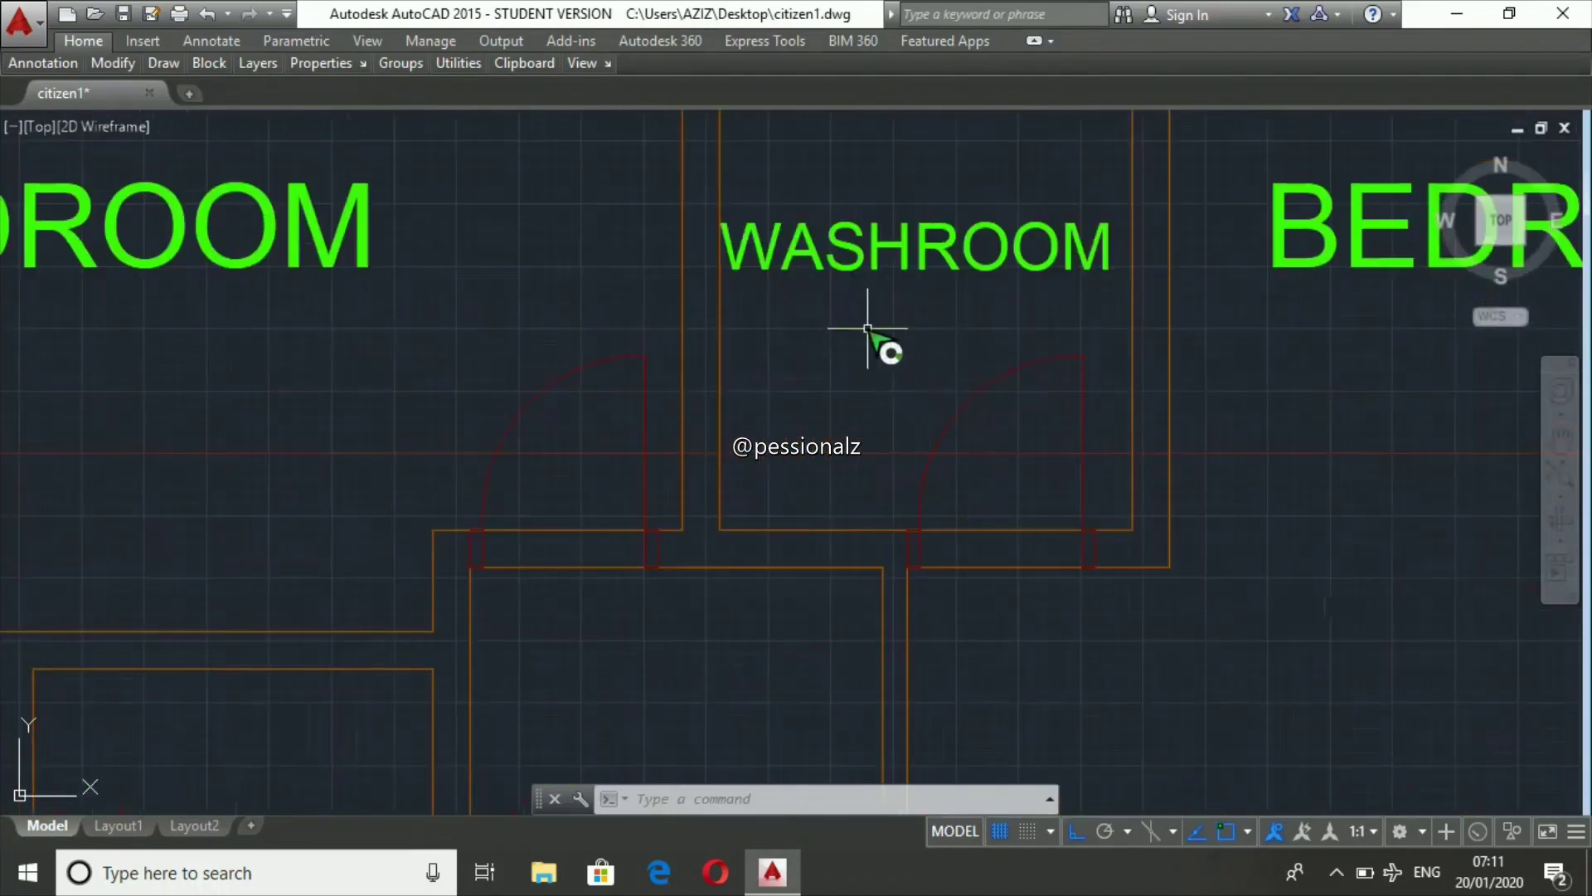
{"action": "left_click", "coordinate": [871, 331]}
{"action": "left_click", "coordinate": [1155, 639]}
{"action": "key", "text": "Delete"}
- Start copying the washroom door from its endpoint, then cancel the copy
{"action": "scroll", "coordinate": [920, 394], "scroll_direction": "down", "scroll_amount": 3}
{"action": "scroll", "coordinate": [920, 394], "scroll_direction": "up", "scroll_amount": 2}
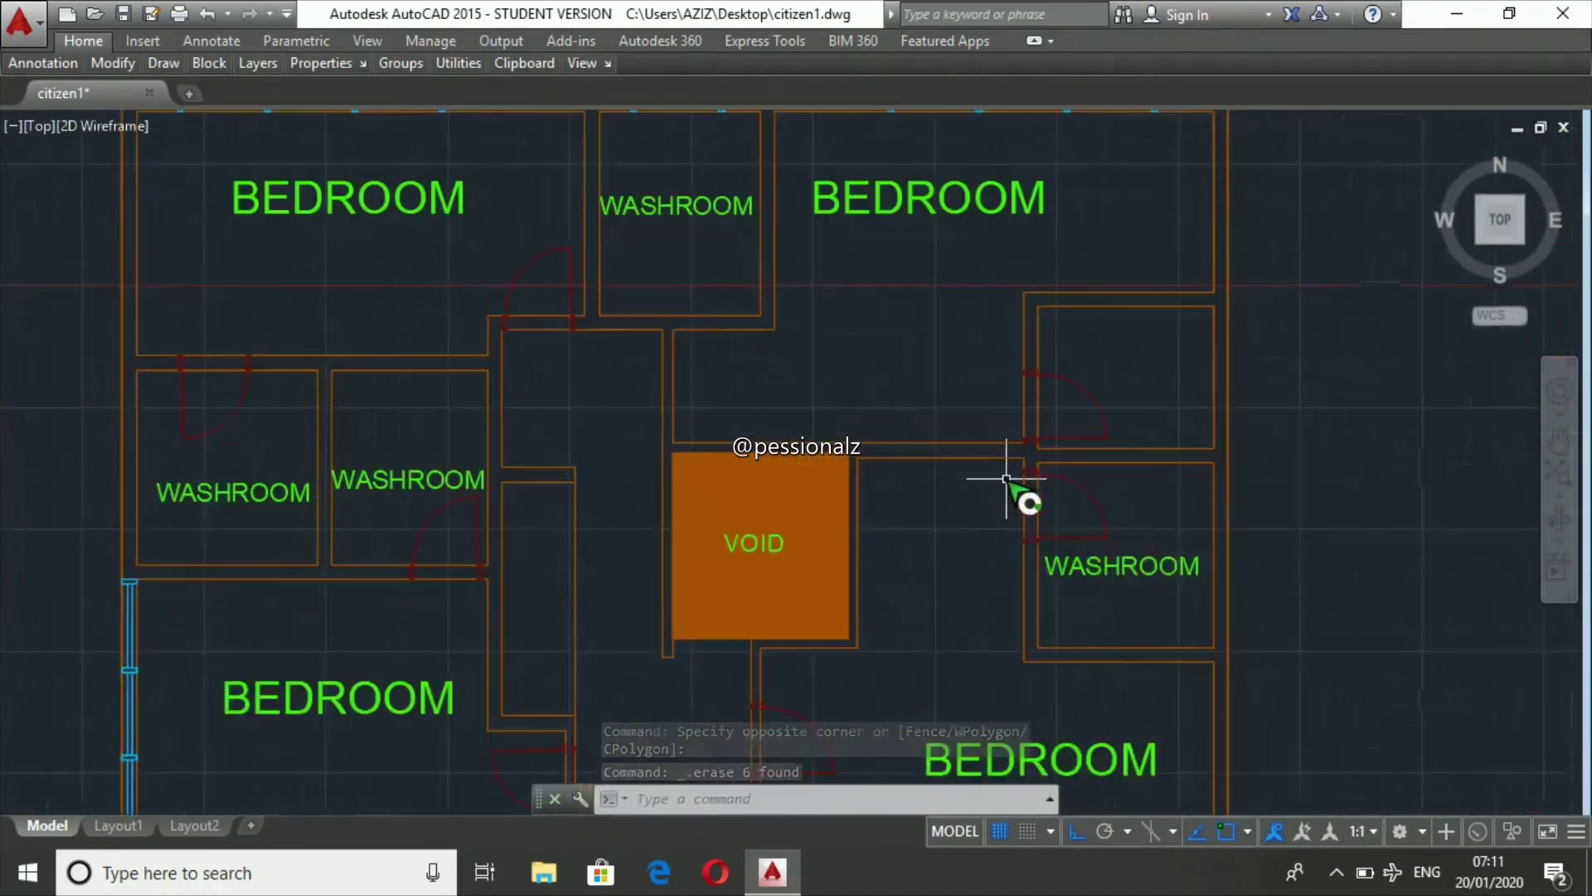
{"action": "scroll", "coordinate": [1020, 484], "scroll_direction": "up", "scroll_amount": 2}
{"action": "left_click", "coordinate": [1004, 284]}
{"action": "left_click", "coordinate": [1181, 429]}
{"action": "type", "text": "cp"}
{"action": "key", "text": "Return"}
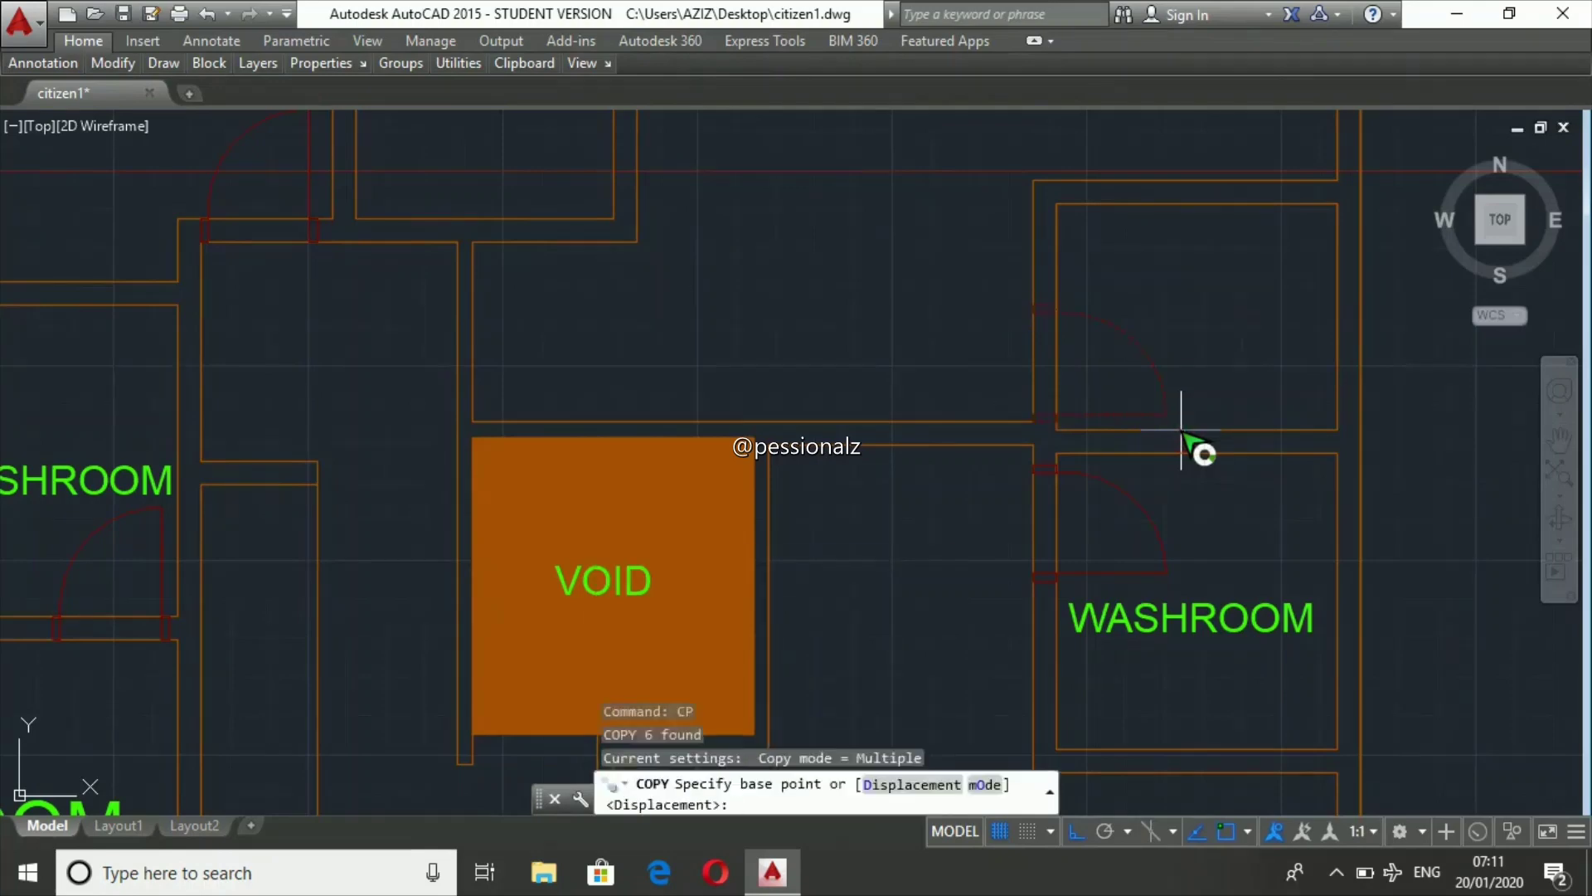
{"action": "left_click", "coordinate": [1032, 303]}
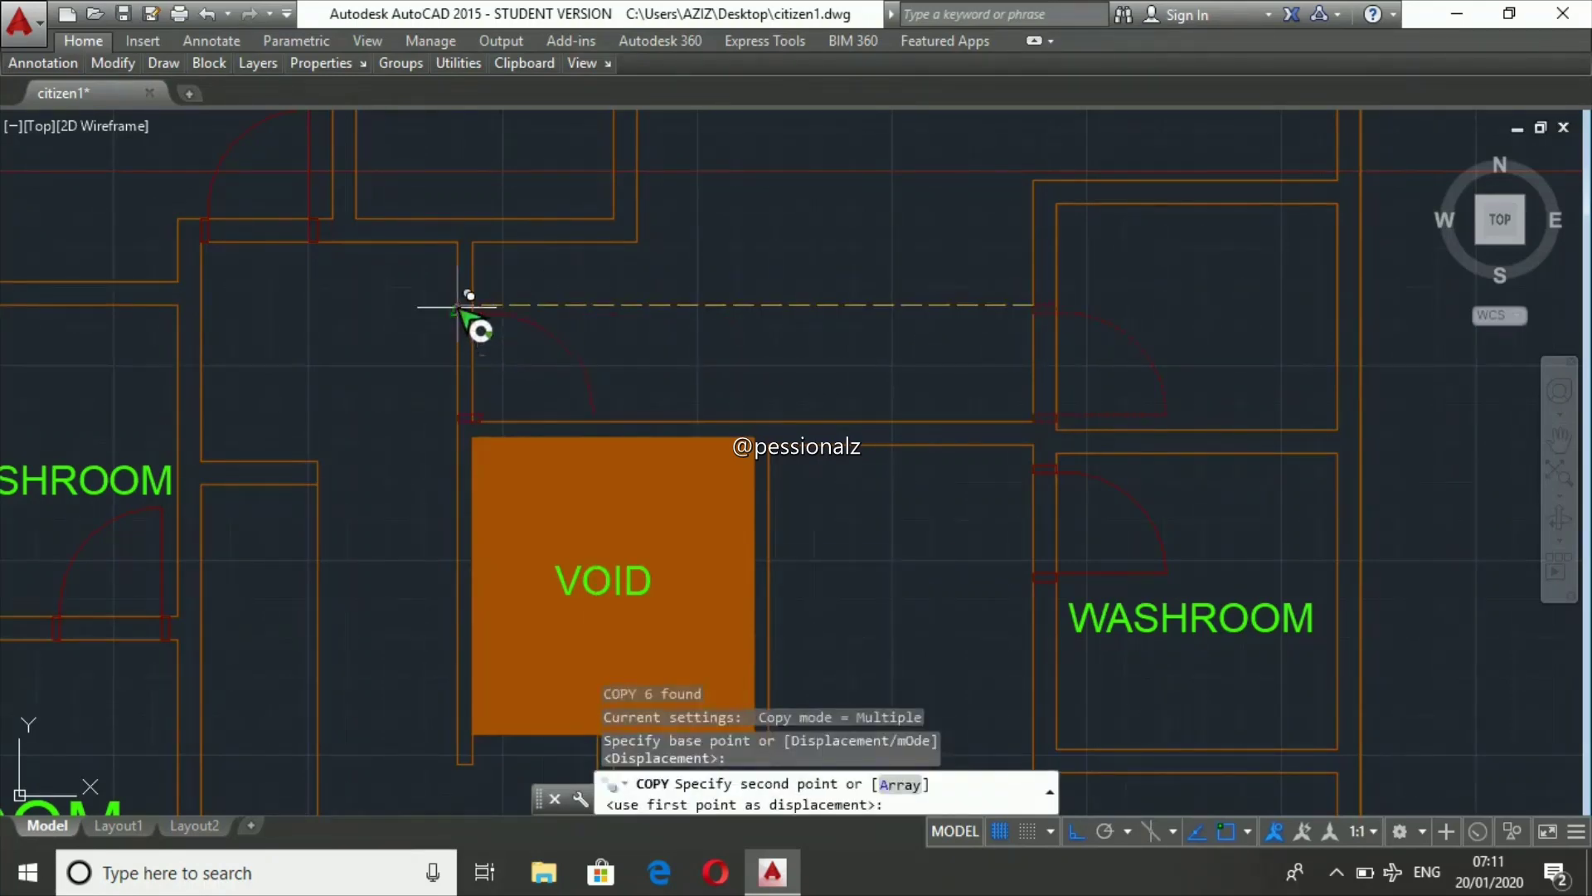
{"action": "key", "text": "Escape"}
- Copy the door below the bedroom to the washroom corner near the void
{"action": "scroll", "coordinate": [962, 348], "scroll_direction": "down", "scroll_amount": 4}
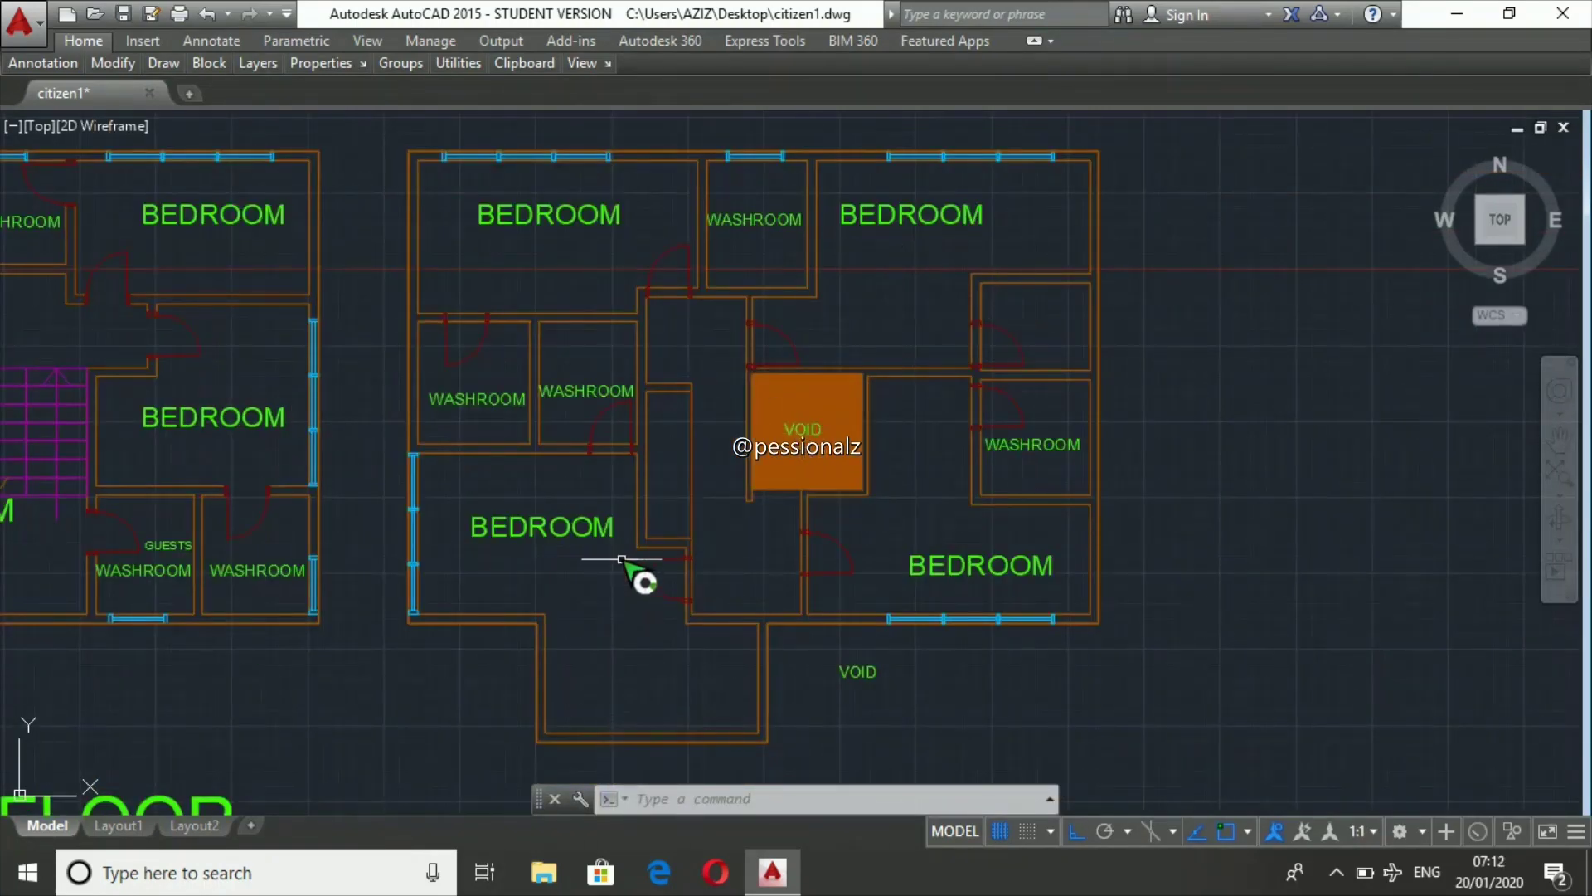
{"action": "left_click_drag", "start_coordinate": [622, 560], "coordinate": [653, 580]}
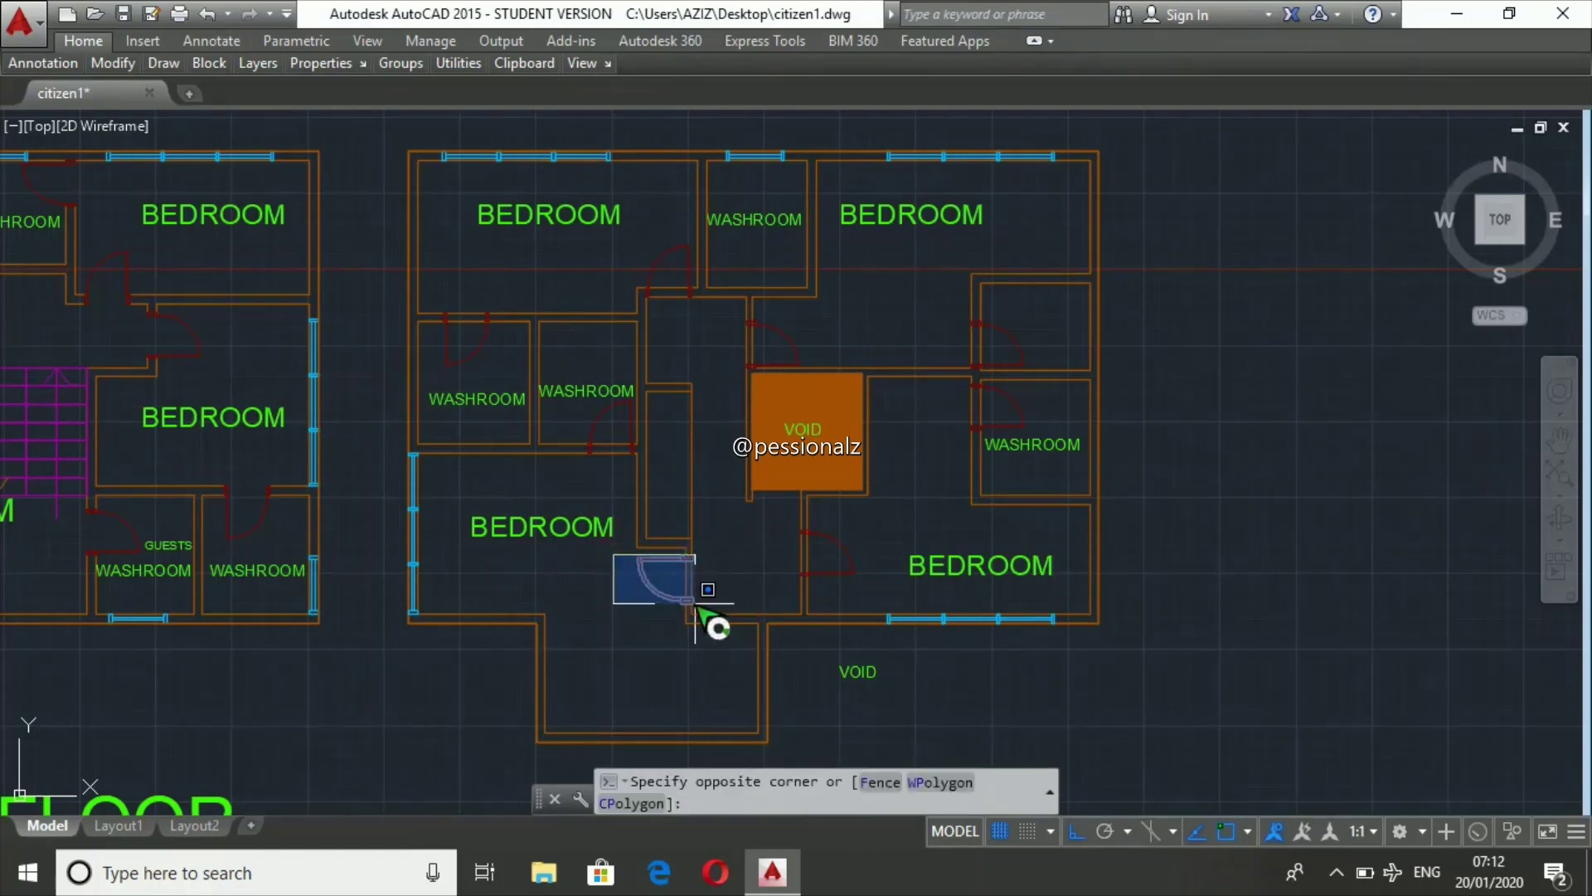
{"action": "left_click", "coordinate": [713, 628]}
{"action": "type", "text": "cp"}
{"action": "key", "text": "Return"}
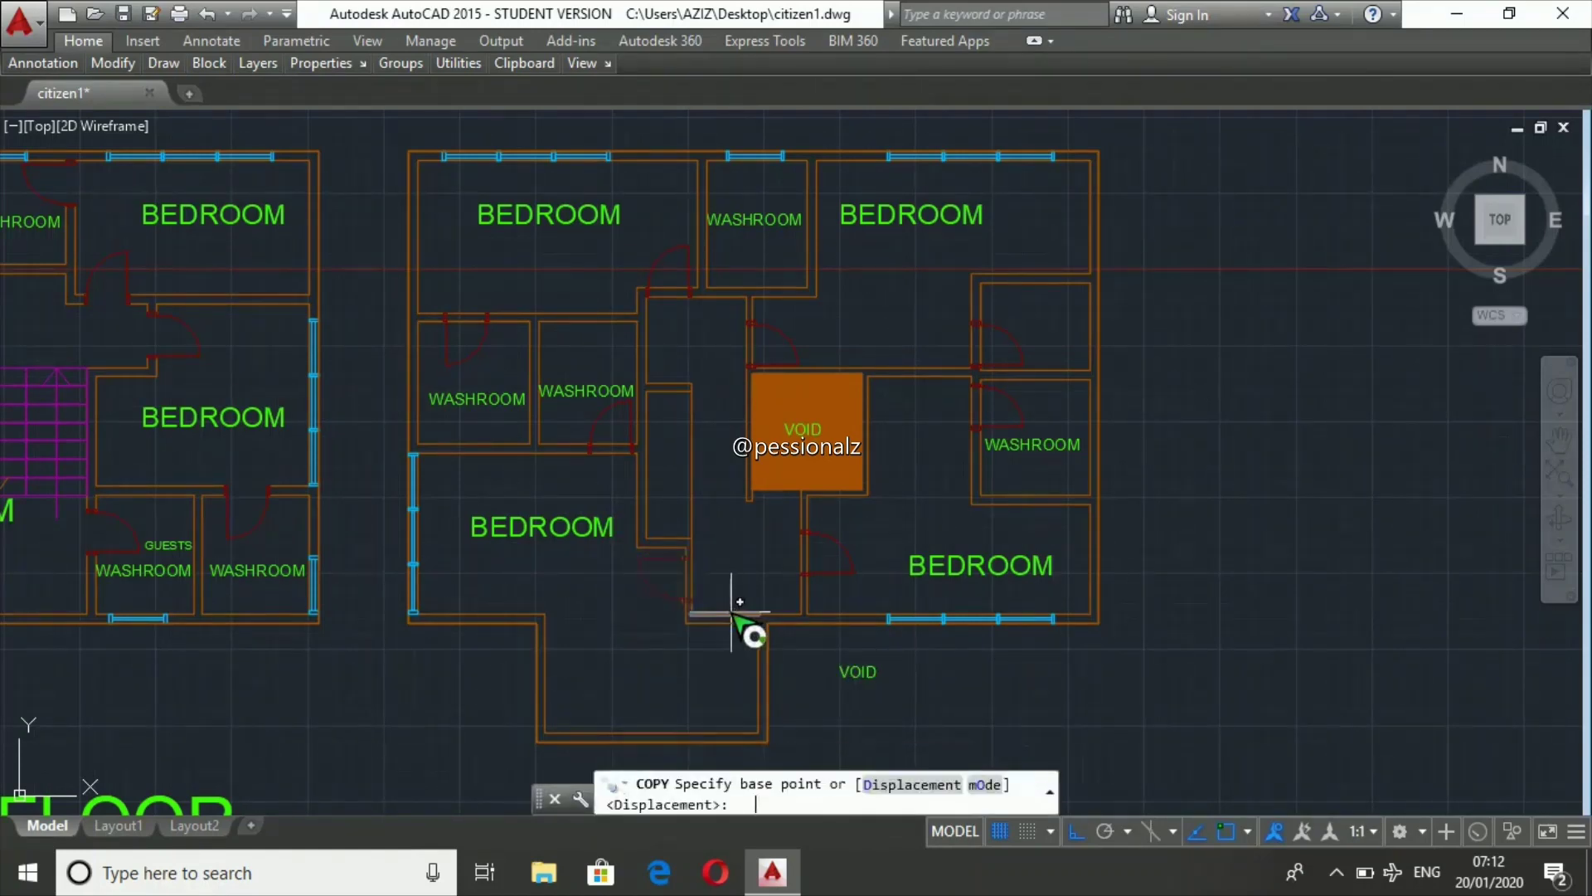
{"action": "scroll", "coordinate": [697, 551], "scroll_direction": "up", "scroll_amount": 4}
{"action": "scroll", "coordinate": [696, 552], "scroll_direction": "up", "scroll_amount": 2}
{"action": "left_click", "coordinate": [671, 575]}
{"action": "scroll", "coordinate": [672, 575], "scroll_direction": "down", "scroll_amount": 8}
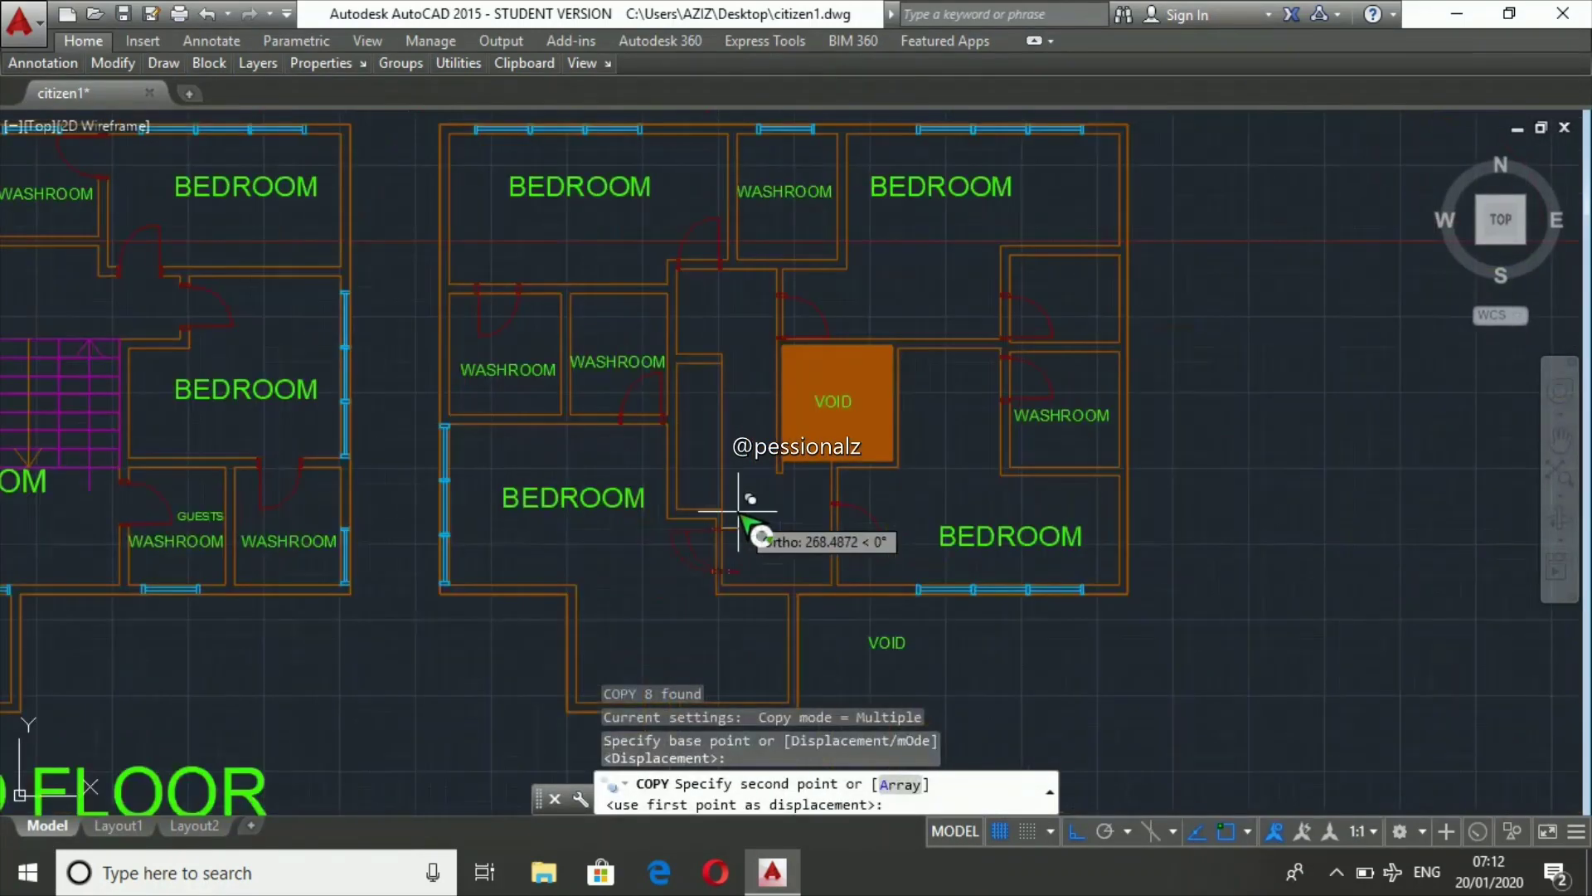
{"action": "left_click", "coordinate": [844, 203]}
{"action": "key", "text": "Escape"}
{"action": "key", "text": "Escape"}
{"action": "key", "text": "Escape"}
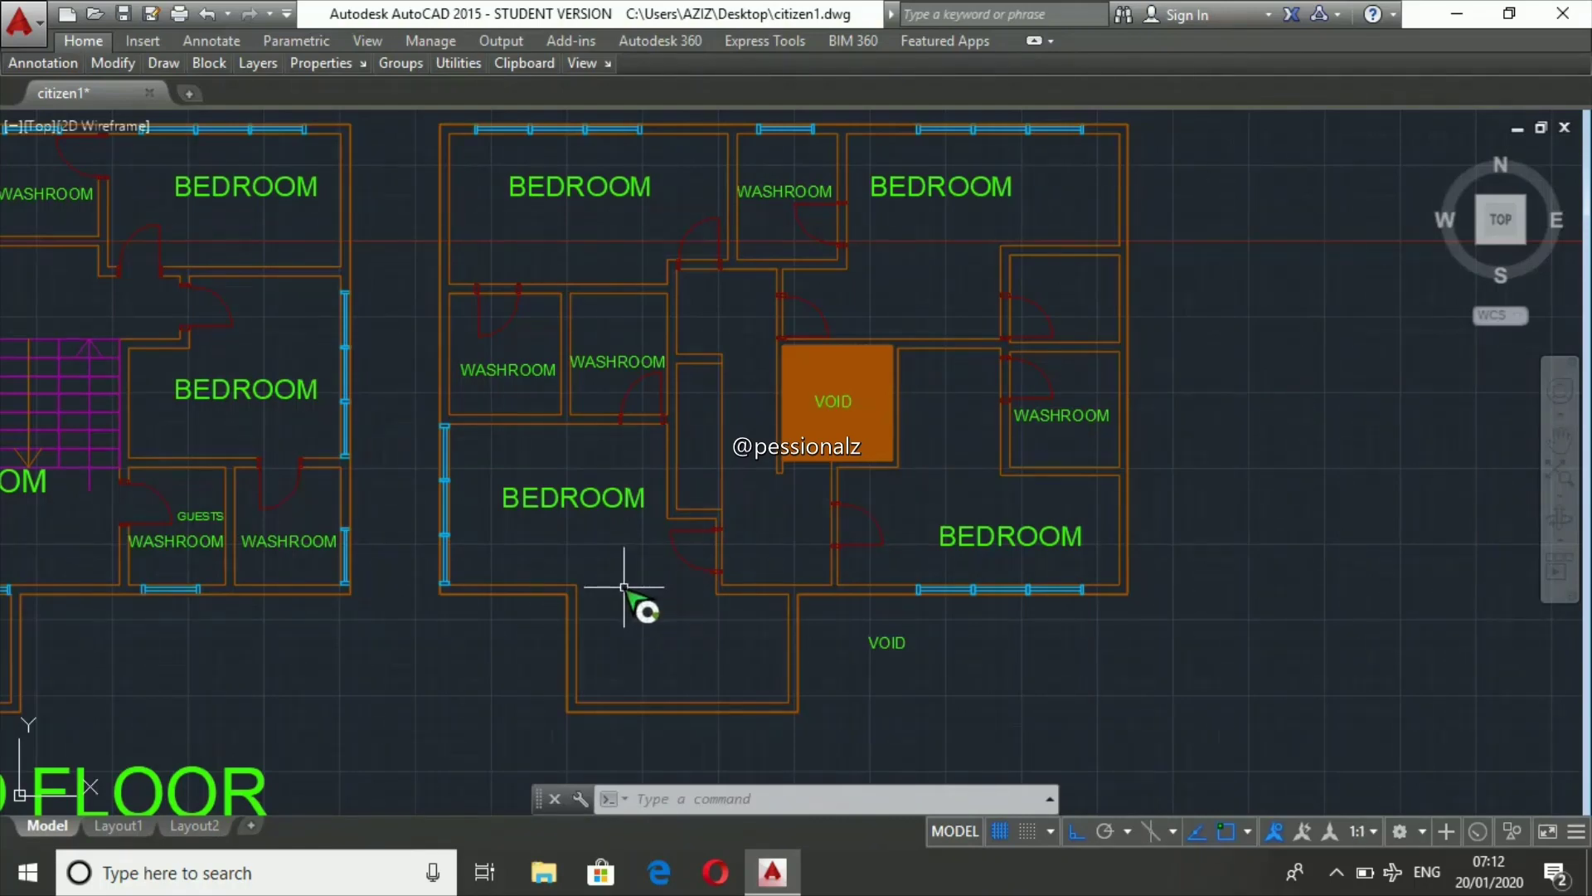
- Draw two horizontal wall lines across the first-floor bedroom
{"action": "key", "text": "Escape"}
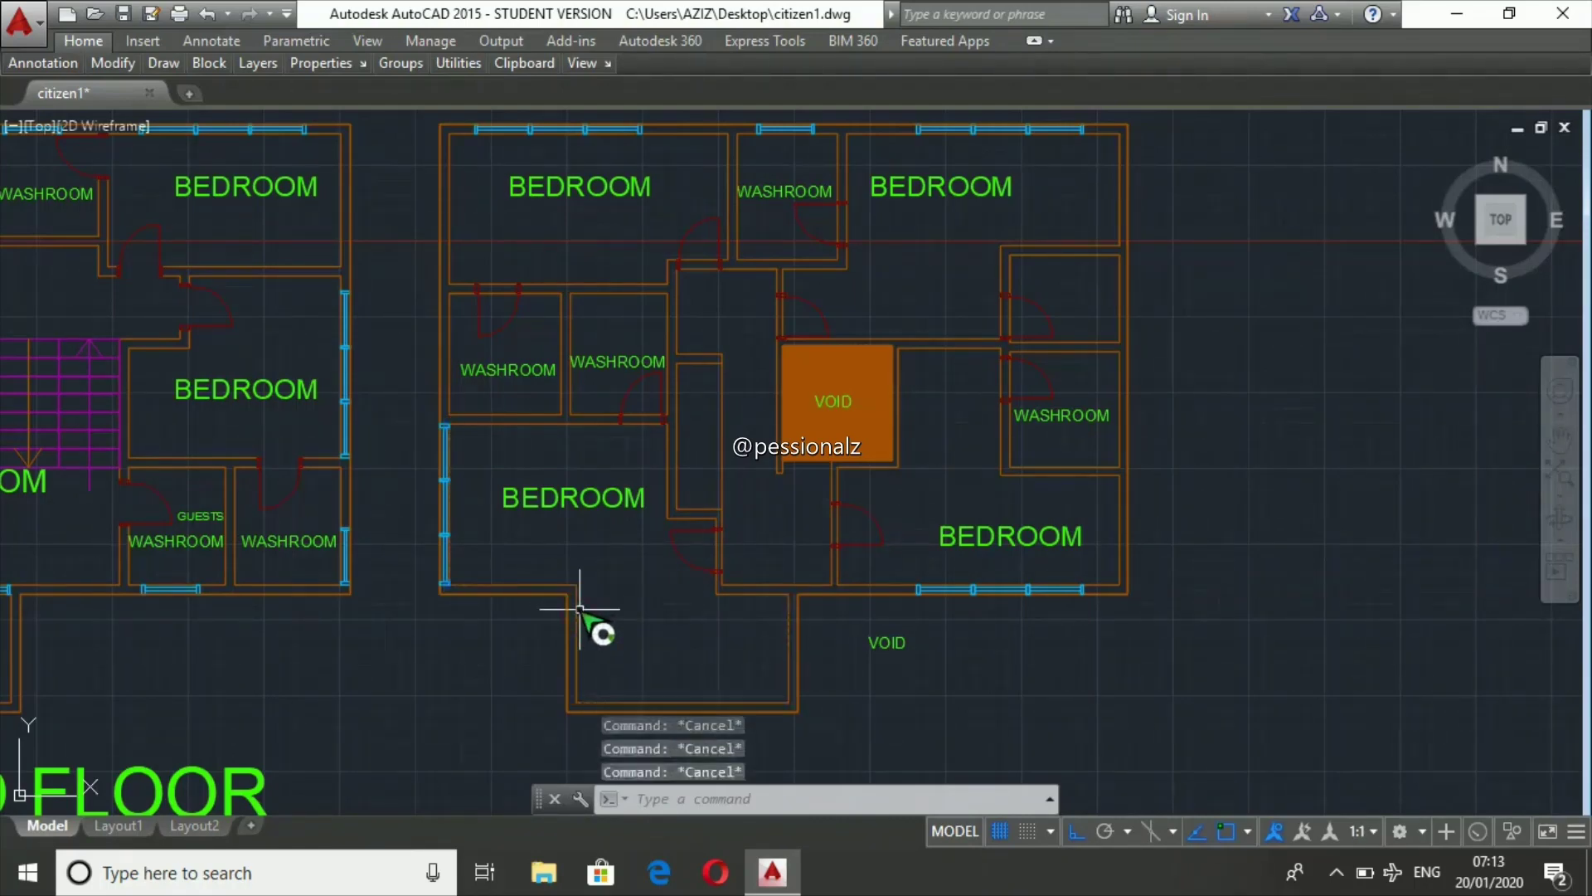
{"action": "scroll", "coordinate": [579, 608], "scroll_direction": "up", "scroll_amount": 5}
{"action": "type", "text": "l"}
{"action": "key", "text": "Return"}
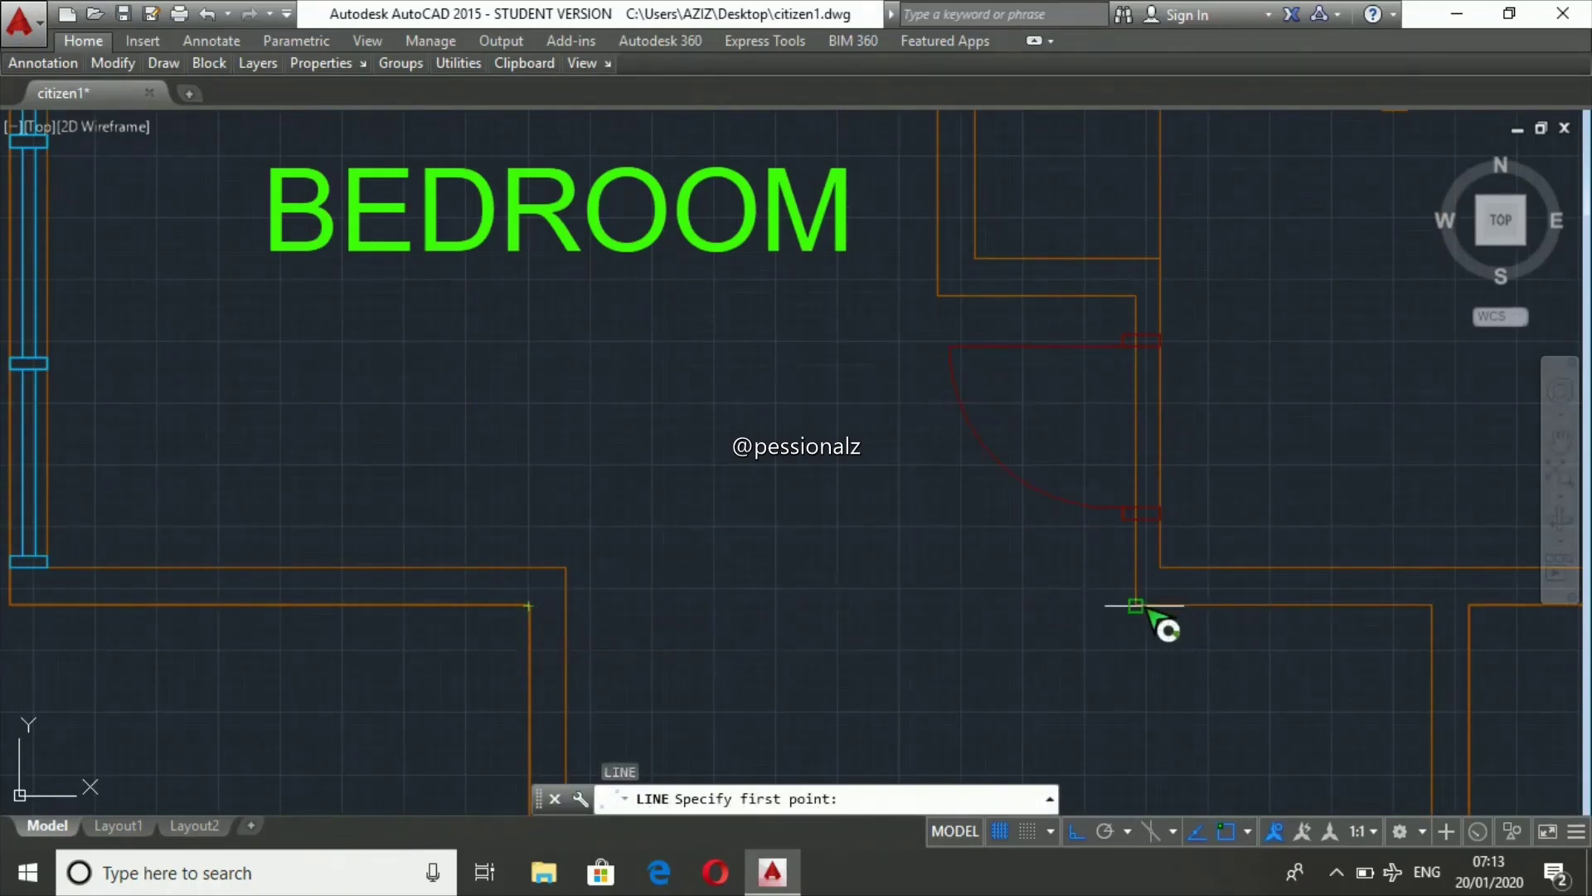
{"action": "left_click", "coordinate": [1136, 606]}
{"action": "left_click", "coordinate": [567, 605]}
{"action": "key", "text": "Return"}
{"action": "key", "text": "Return"}
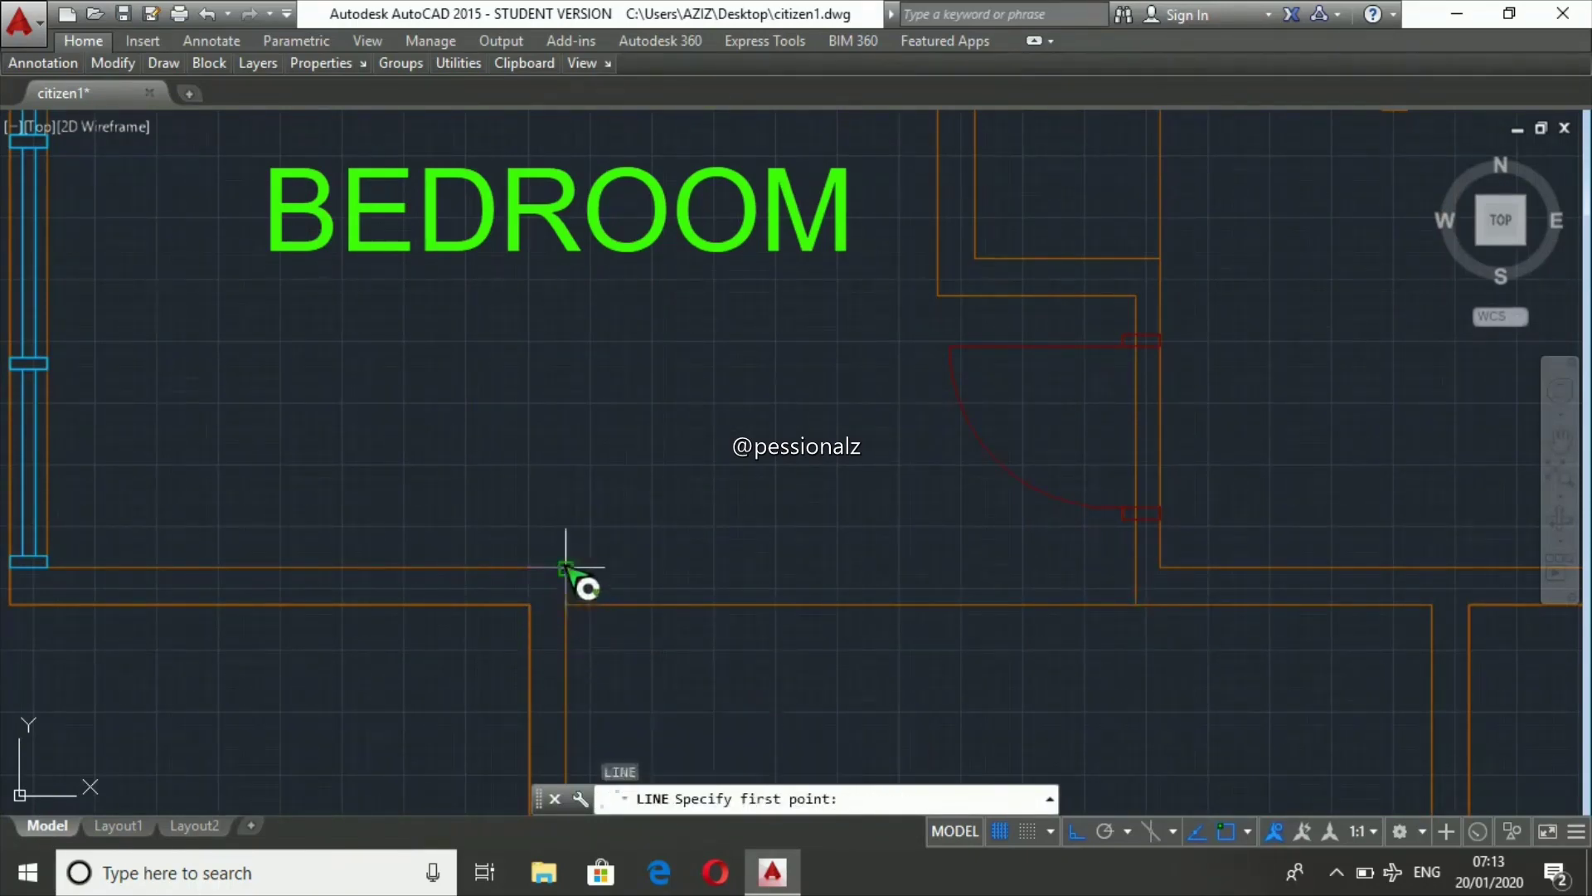
{"action": "left_click", "coordinate": [566, 568]}
{"action": "left_click", "coordinate": [1136, 568]}
{"action": "key", "text": "Escape"}
{"action": "key", "text": "Escape"}
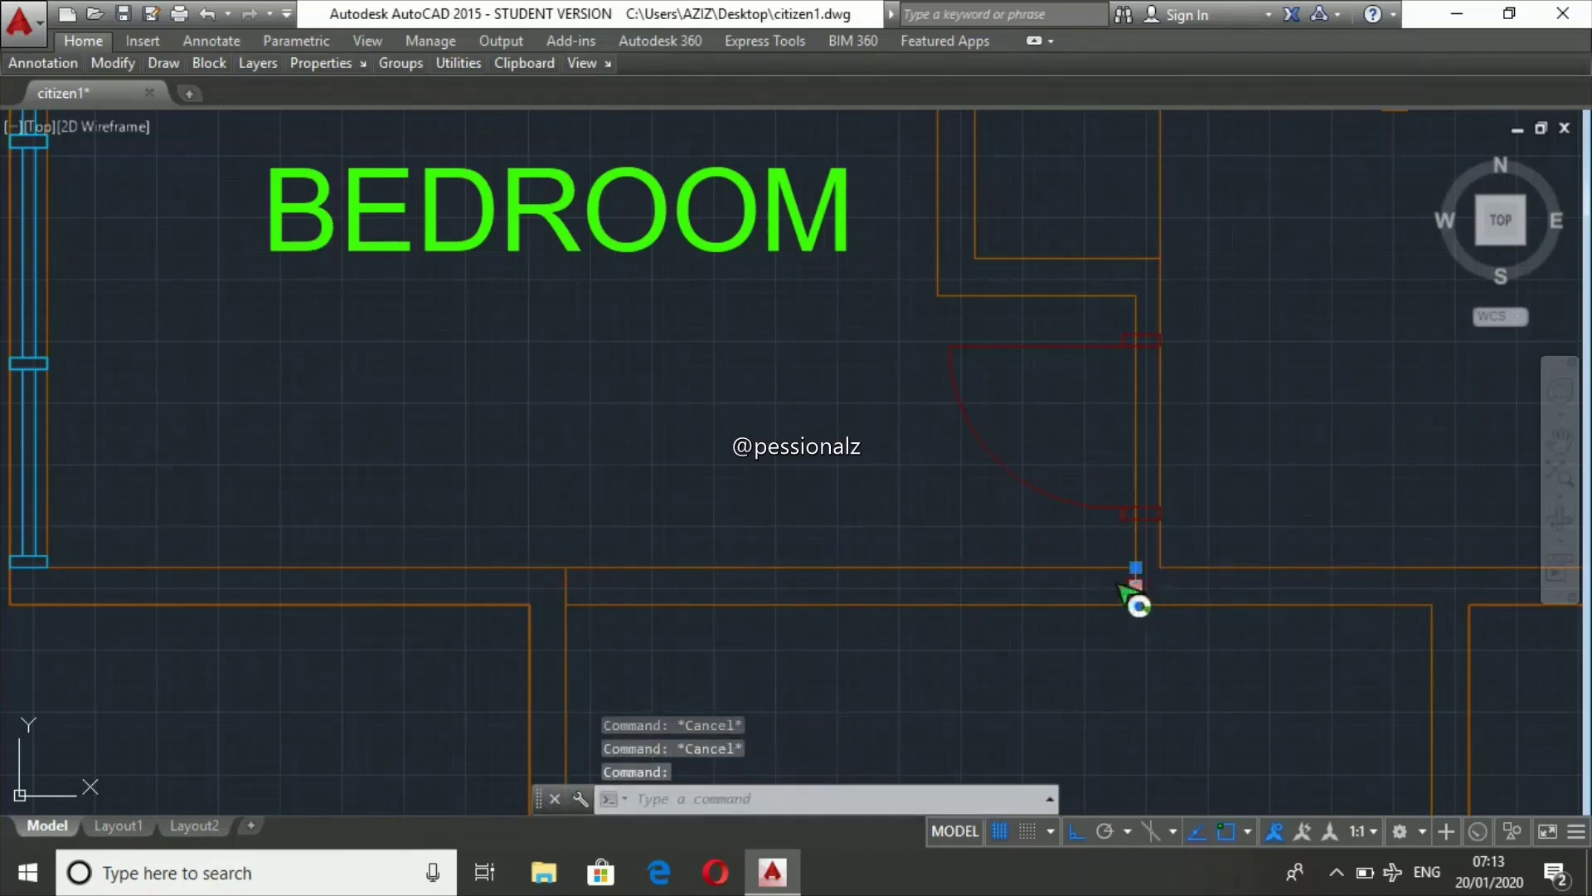
- Erase the short vertical segment and trim the leftover wall piece
{"action": "key", "text": "Delete"}
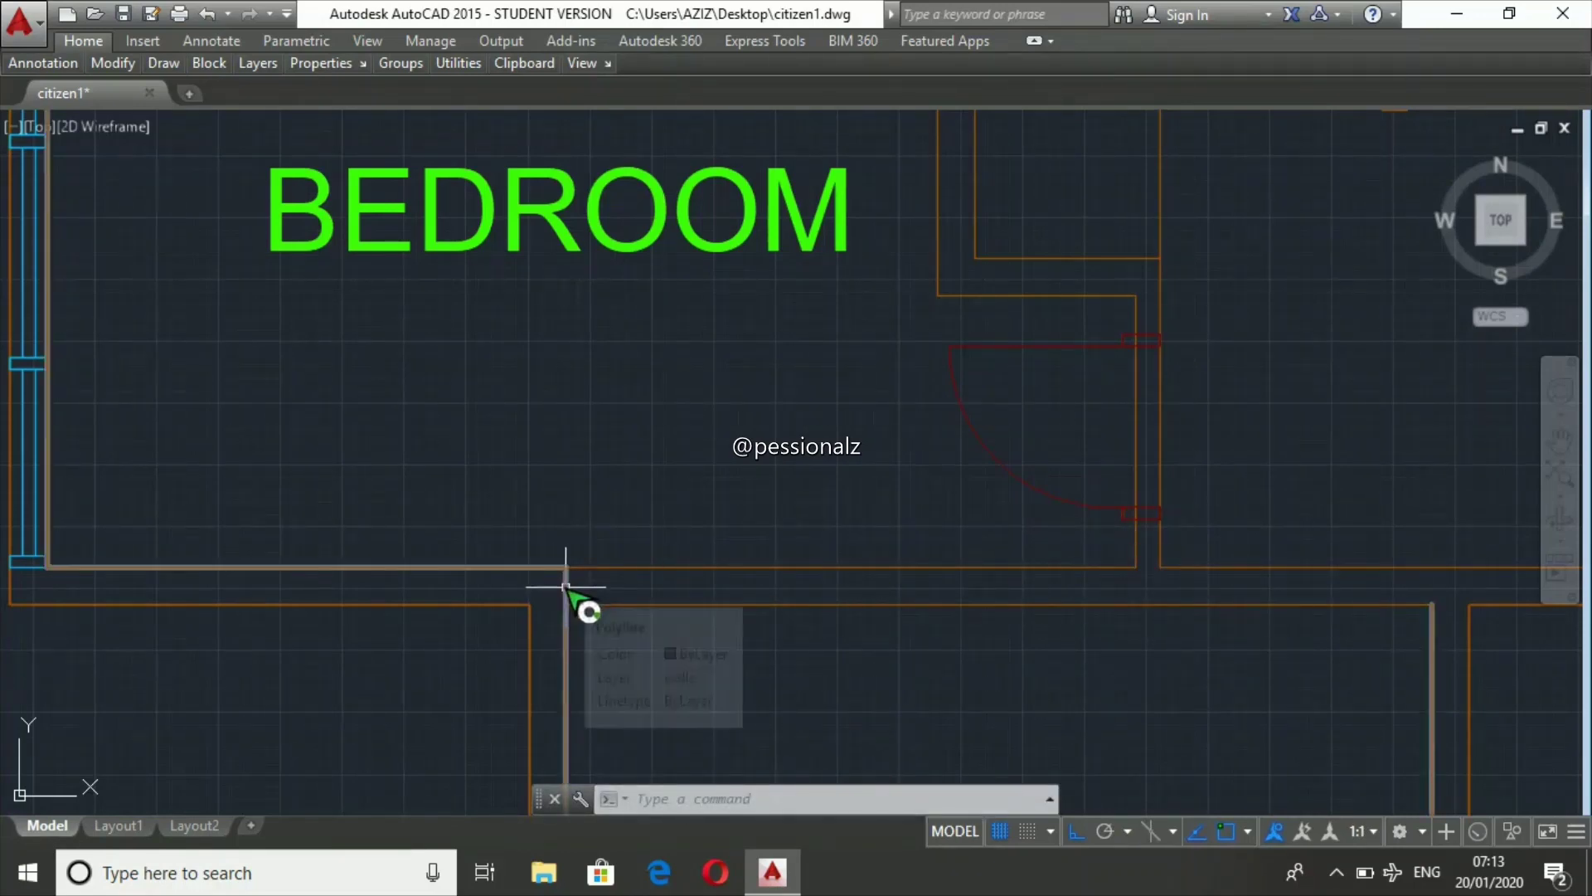
{"action": "type", "text": "tr"}
{"action": "key", "text": "Return"}
{"action": "key", "text": "Return"}
{"action": "left_click", "coordinate": [566, 590]}
{"action": "key", "text": "Escape"}
{"action": "key", "text": "Escape"}
{"action": "key", "text": "Escape"}
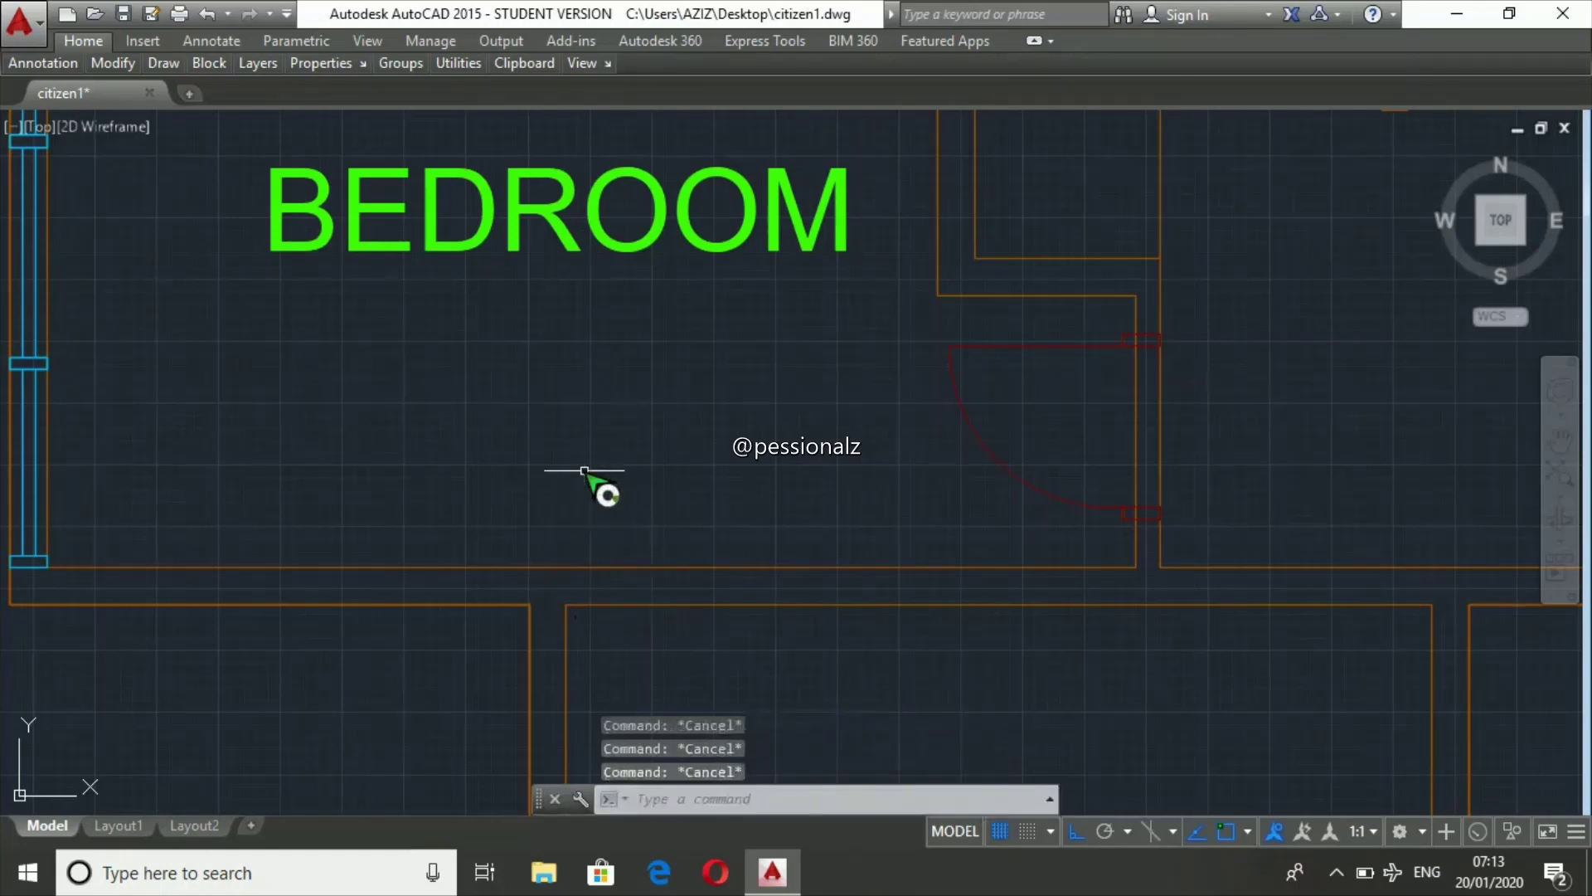
- Copy the washroom door to its new position on the washroom wall
{"action": "scroll", "coordinate": [585, 470], "scroll_direction": "down", "scroll_amount": 5}
{"action": "left_click", "coordinate": [511, 252]}
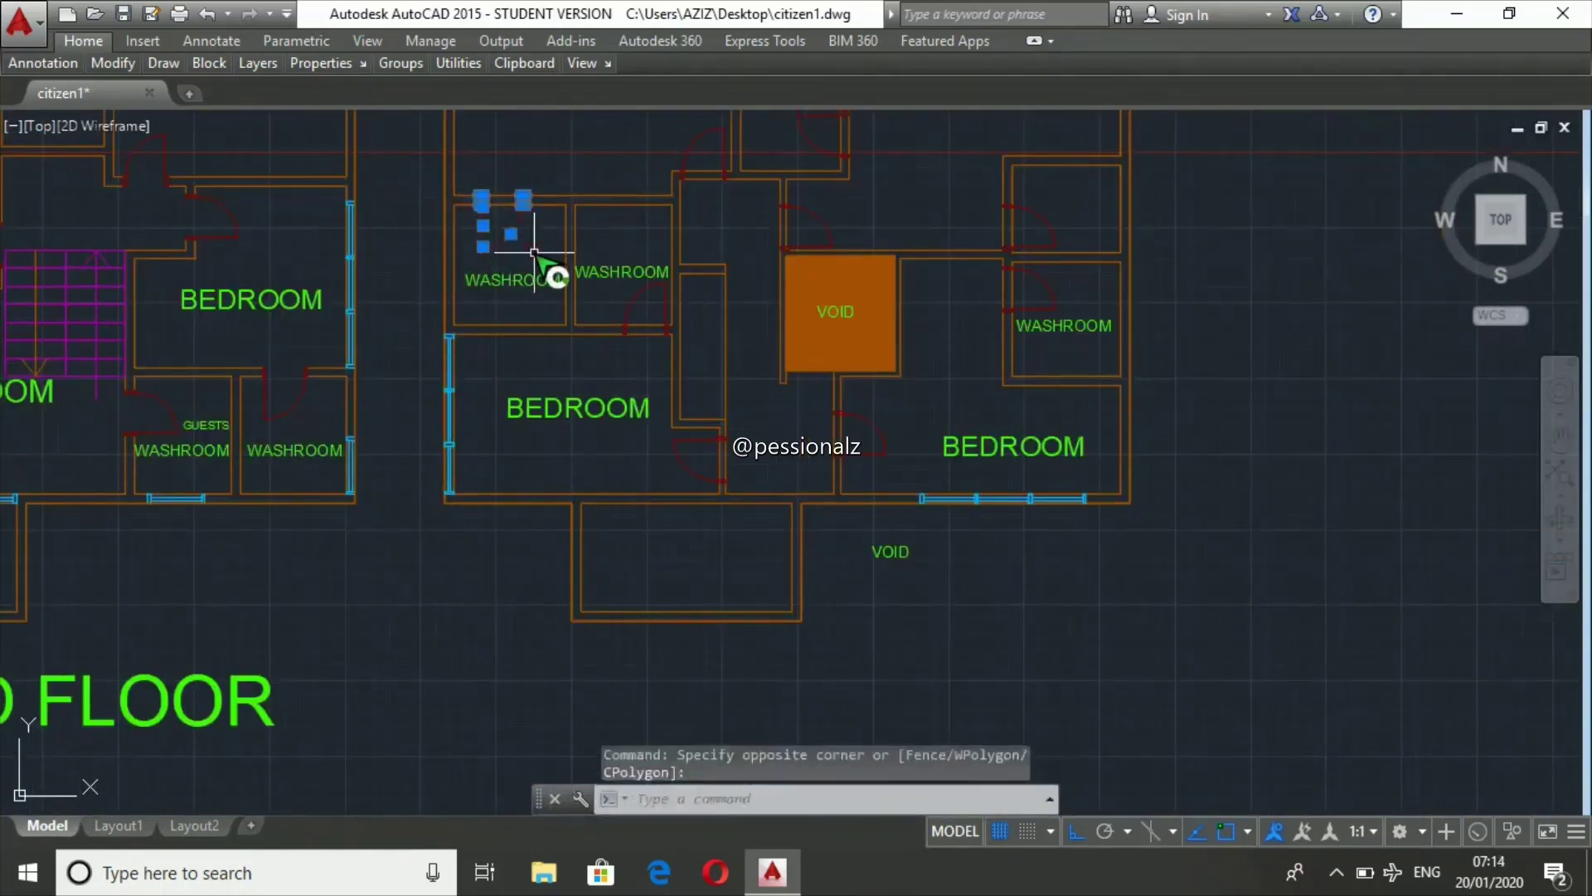
{"action": "type", "text": "cp"}
{"action": "key", "text": "Return"}
{"action": "scroll", "coordinate": [481, 197], "scroll_direction": "up", "scroll_amount": 5}
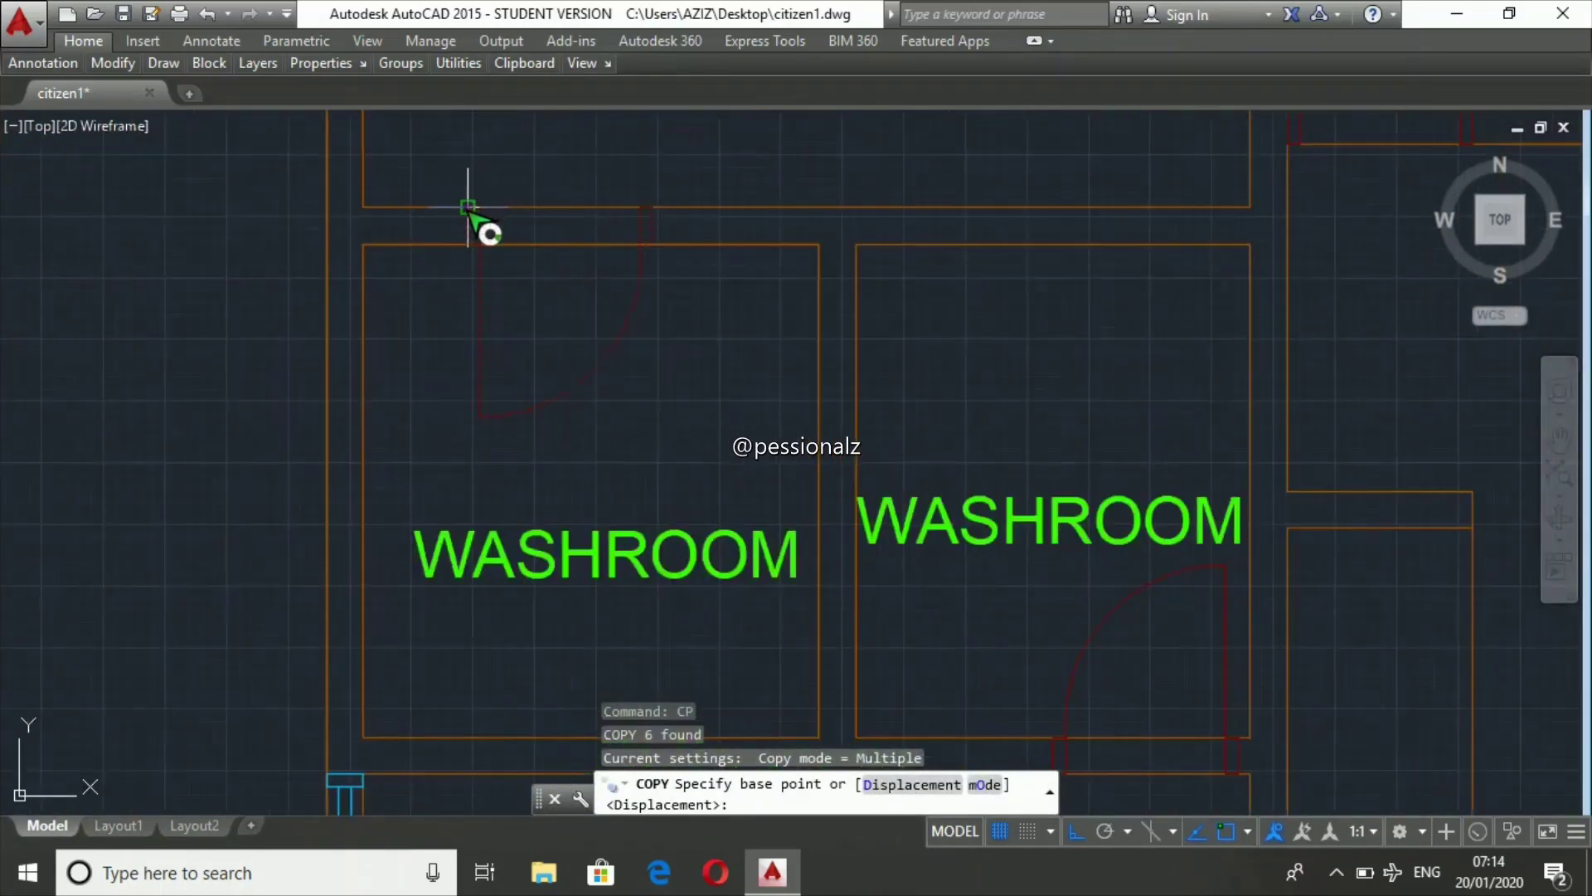
{"action": "left_click", "coordinate": [468, 208]}
{"action": "scroll", "coordinate": [618, 407], "scroll_direction": "down", "scroll_amount": 5}
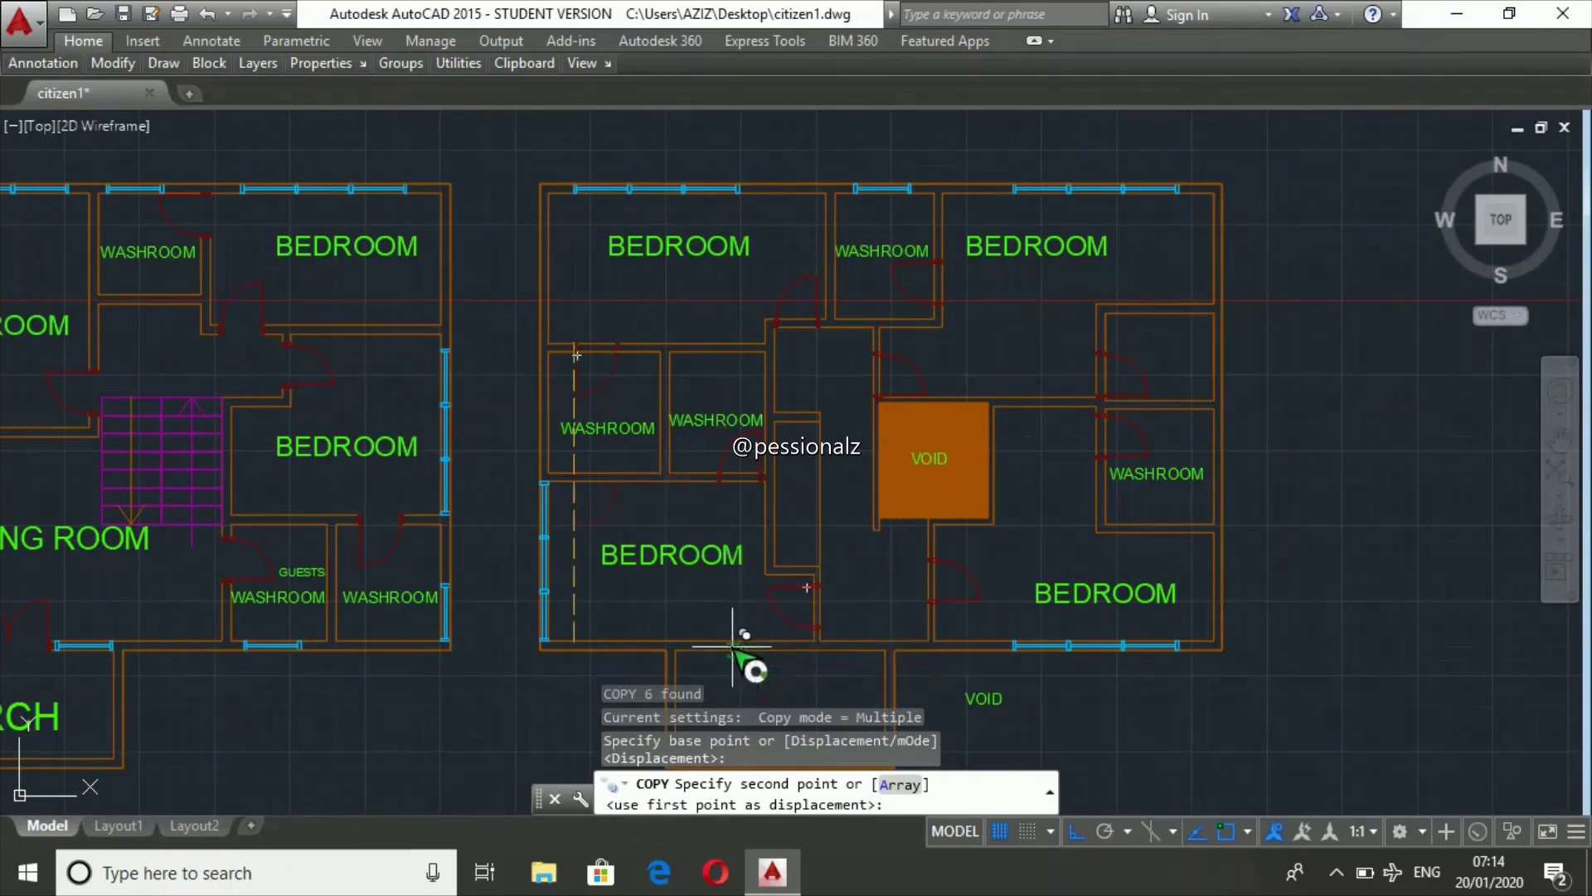
{"action": "left_click", "coordinate": [744, 641]}
{"action": "key", "text": "Escape"}
{"action": "key", "text": "Escape"}
{"action": "key", "text": "Escape"}
{"action": "scroll", "coordinate": [868, 282], "scroll_direction": "down", "scroll_amount": 4}
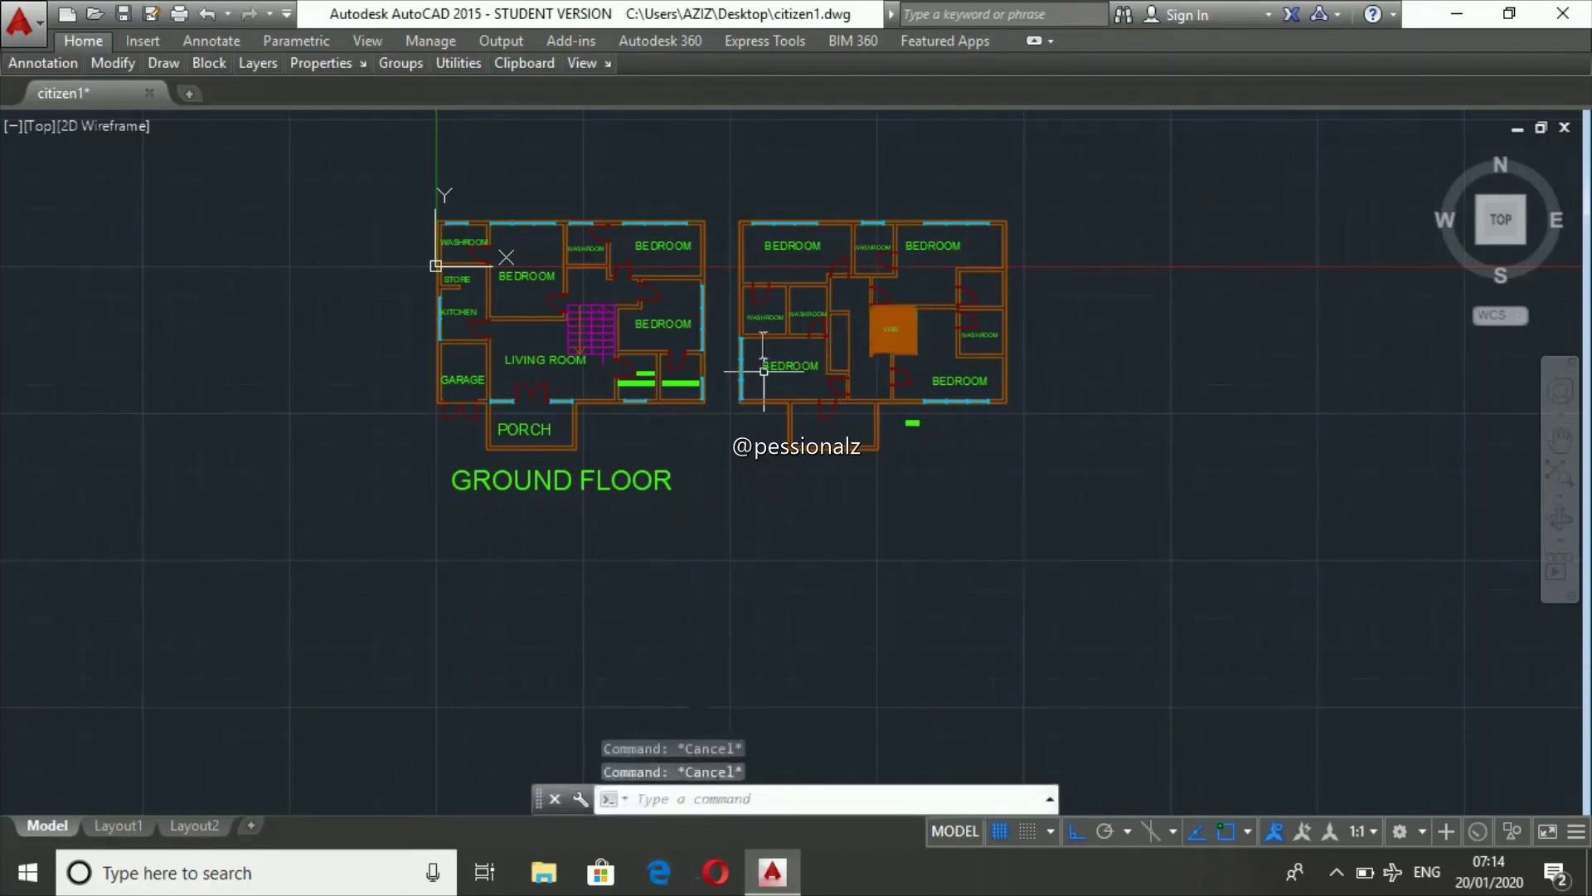
{"action": "scroll", "coordinate": [753, 327], "scroll_direction": "up", "scroll_amount": 3}
- Trim the wall line out of the first doorway
{"action": "scroll", "coordinate": [754, 286], "scroll_direction": "up", "scroll_amount": 3}
{"action": "scroll", "coordinate": [755, 266], "scroll_direction": "up", "scroll_amount": 2}
{"action": "type", "text": "tri"}
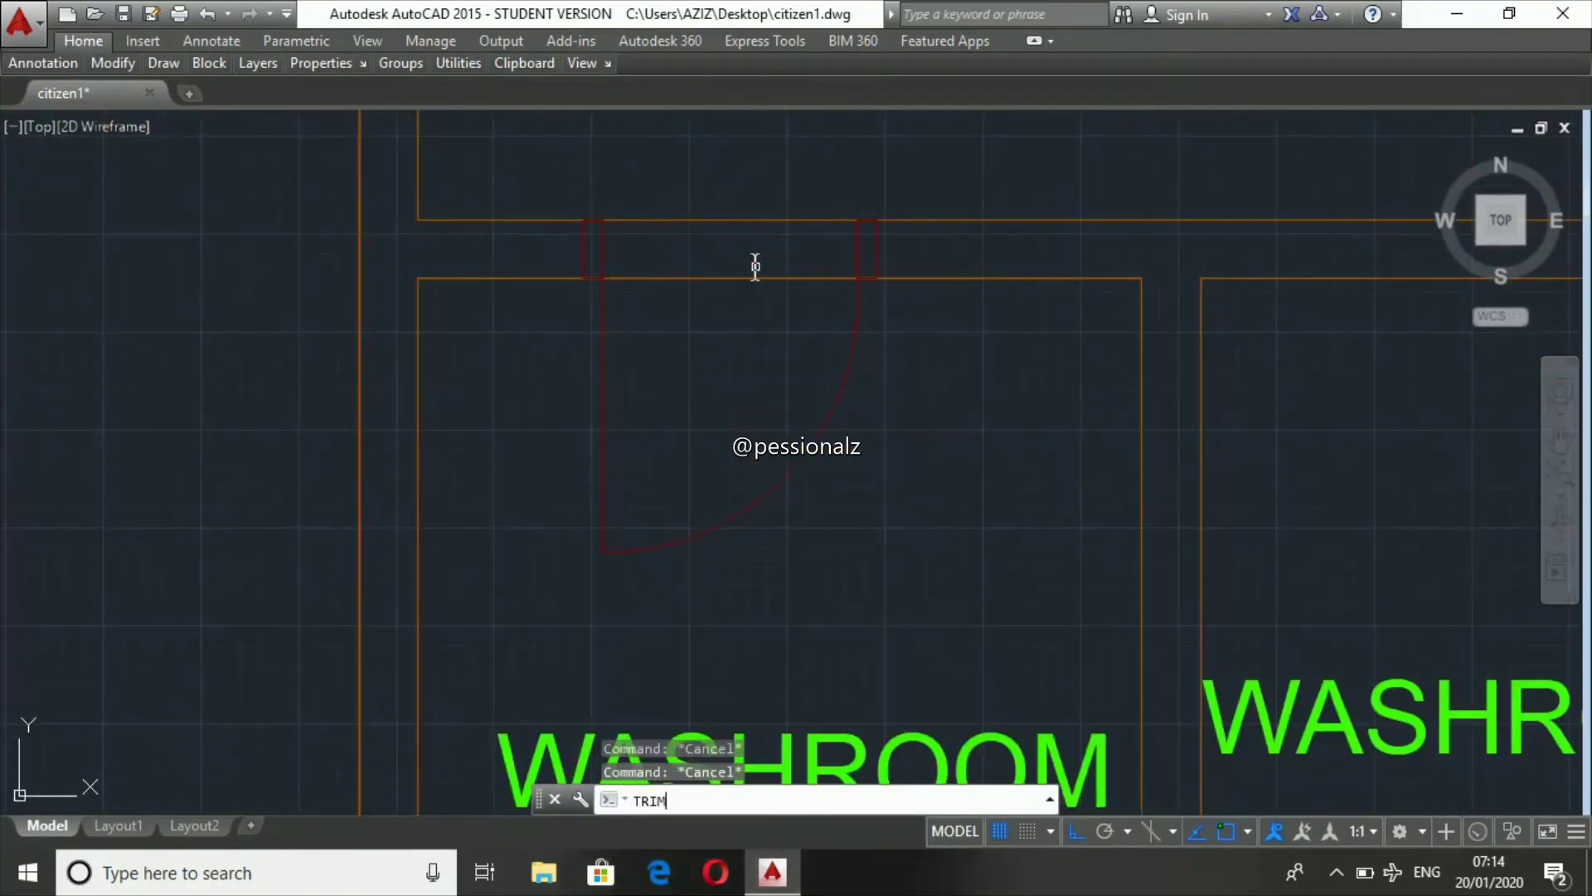
{"action": "key", "text": "Return"}
{"action": "key", "text": "Escape"}
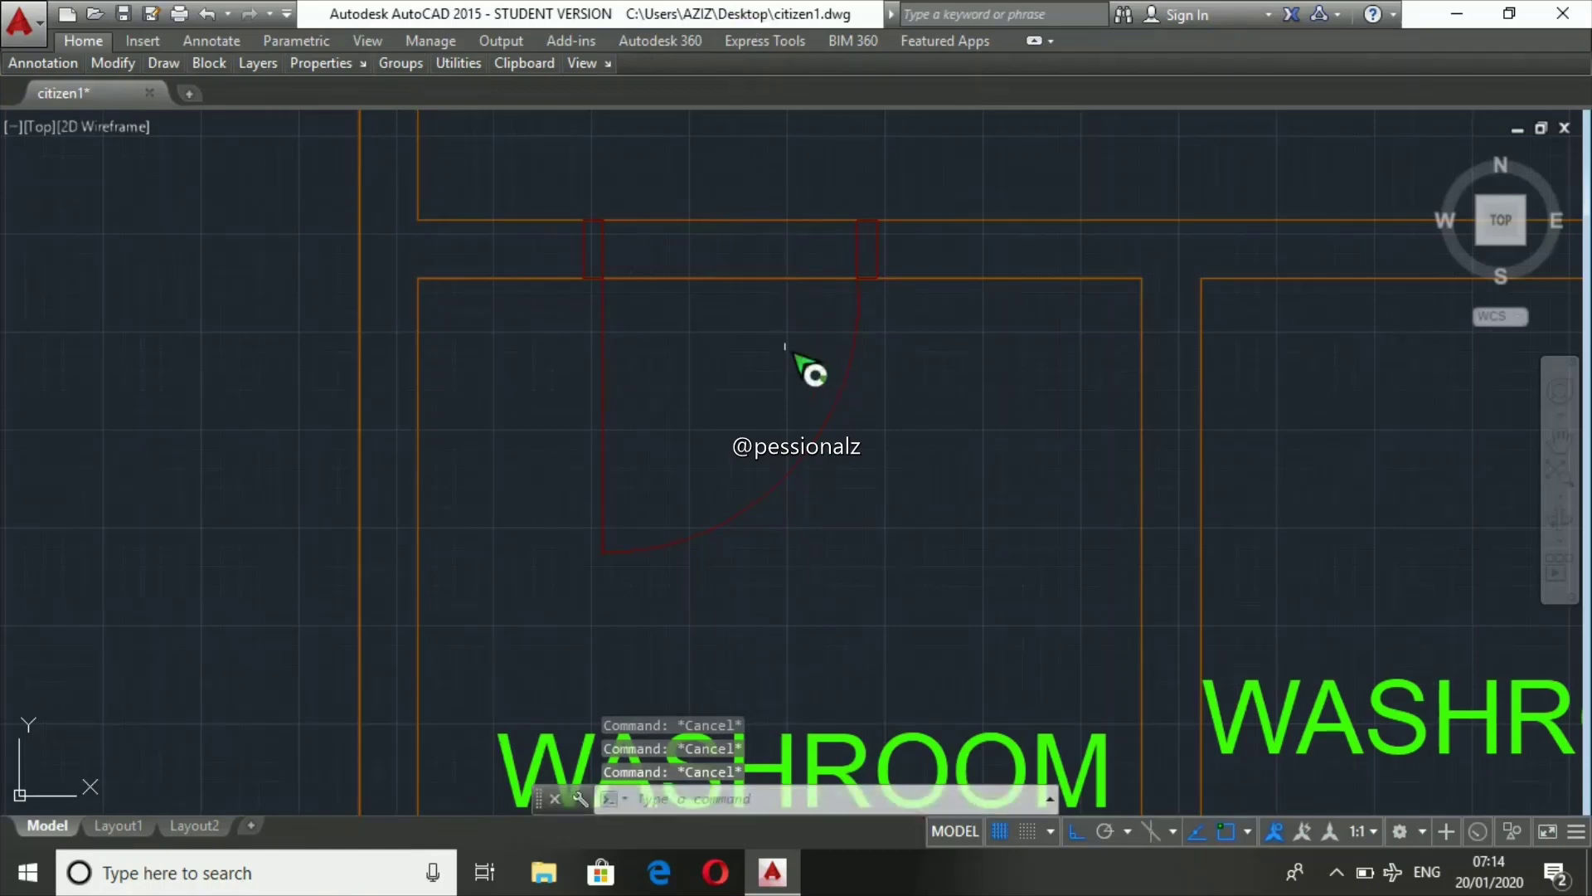
{"action": "type", "text": "tri"}
{"action": "key", "text": "Return"}
{"action": "key", "text": "Return"}
{"action": "left_click", "coordinate": [747, 279]}
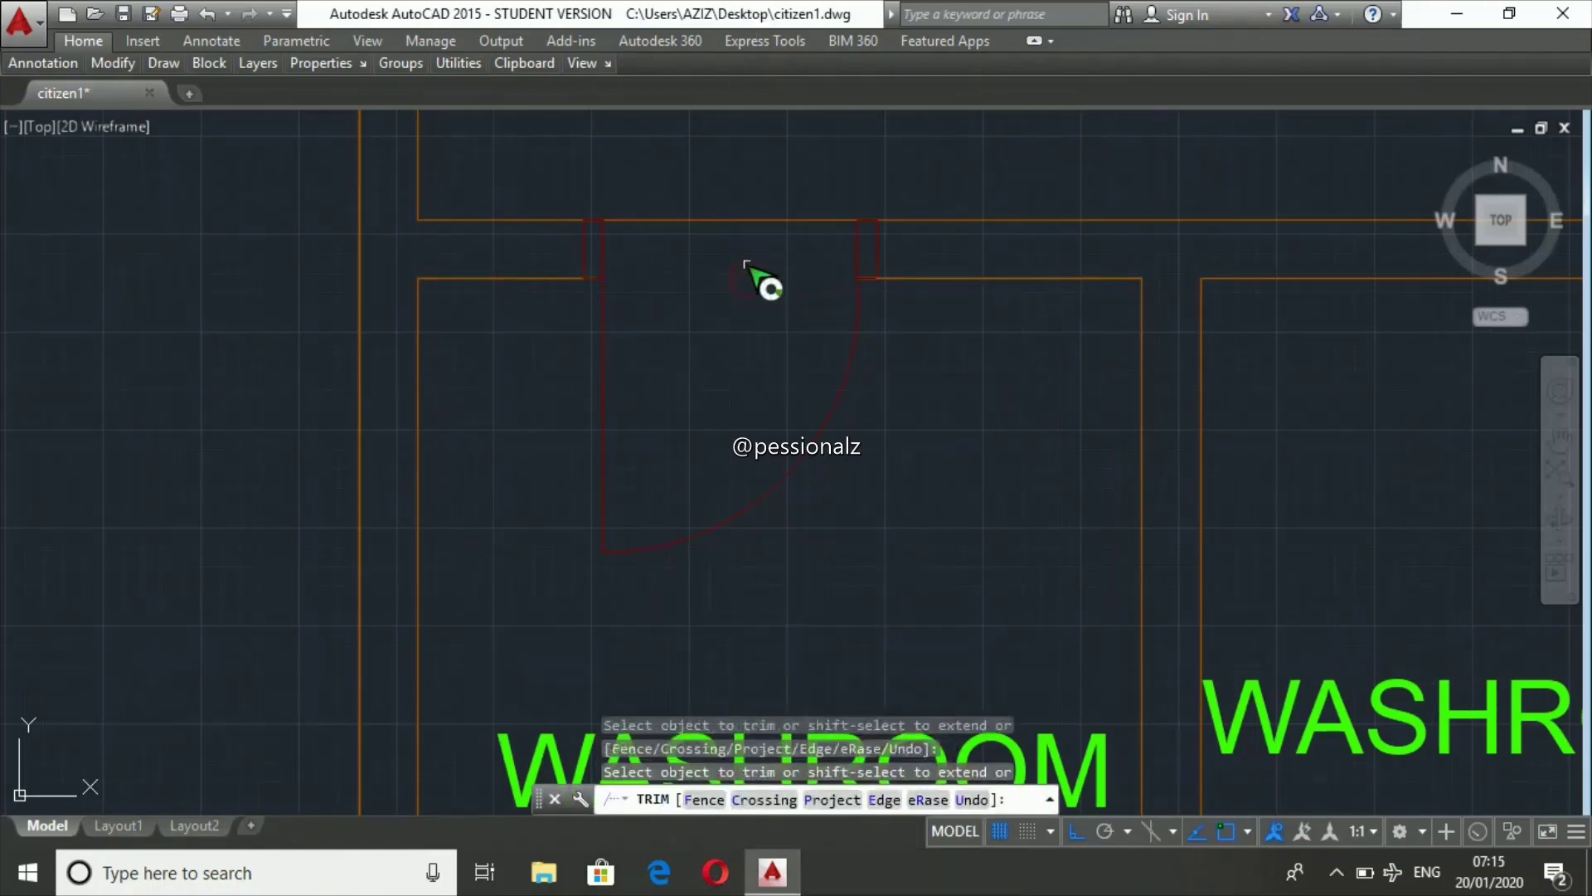
- Trim away the wall line crossing the washroom doorway
{"action": "scroll", "coordinate": [733, 219], "scroll_direction": "down", "scroll_amount": 5}
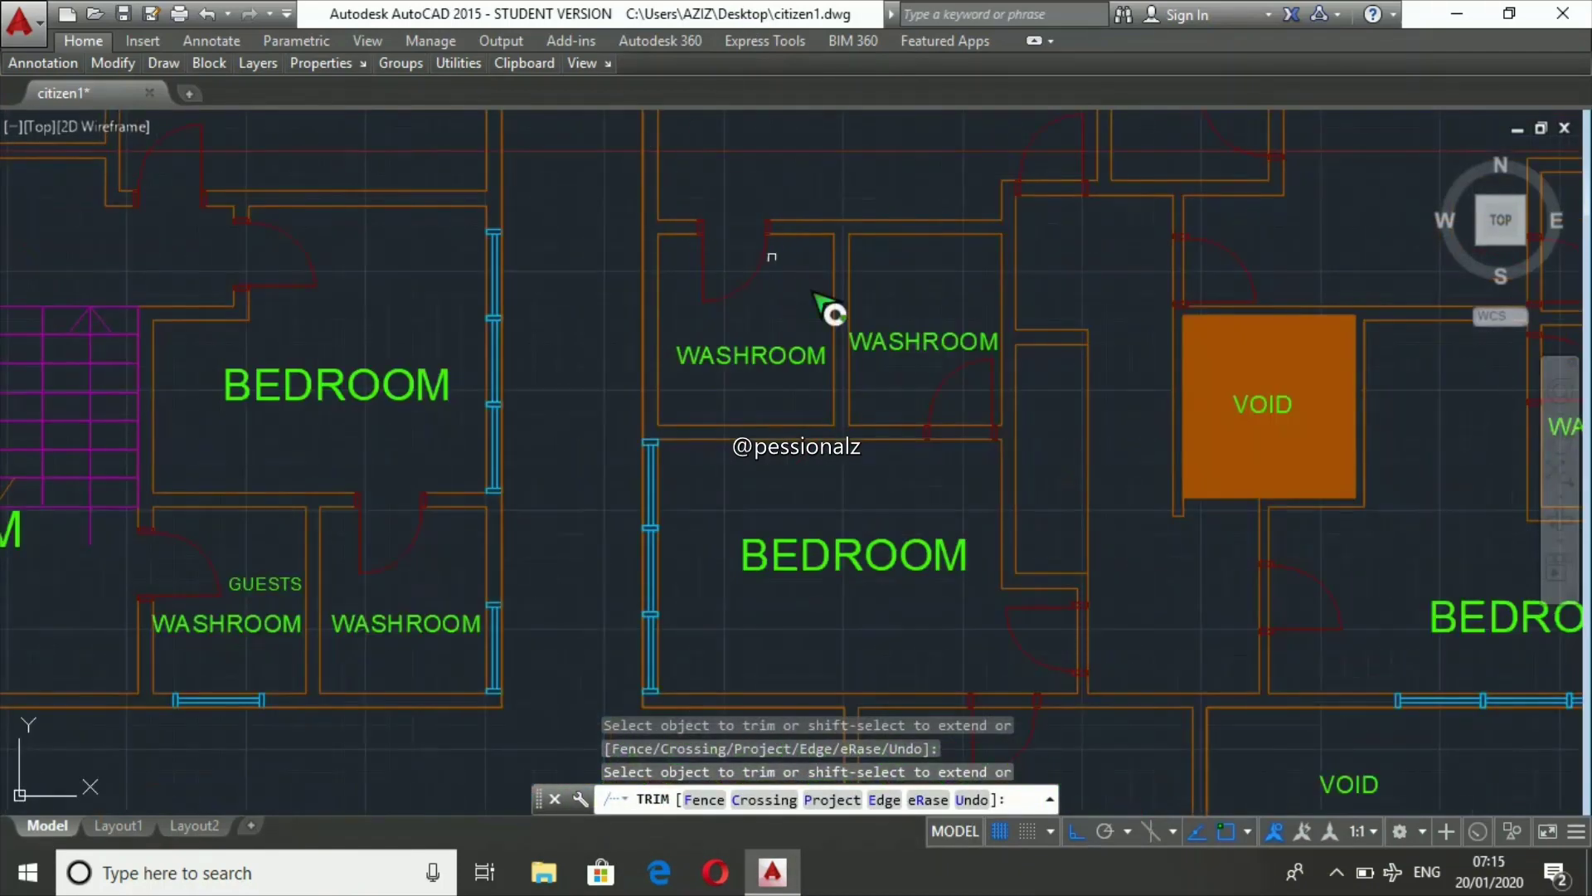
{"action": "left_click", "coordinate": [963, 436]}
{"action": "left_click", "coordinate": [960, 430]}
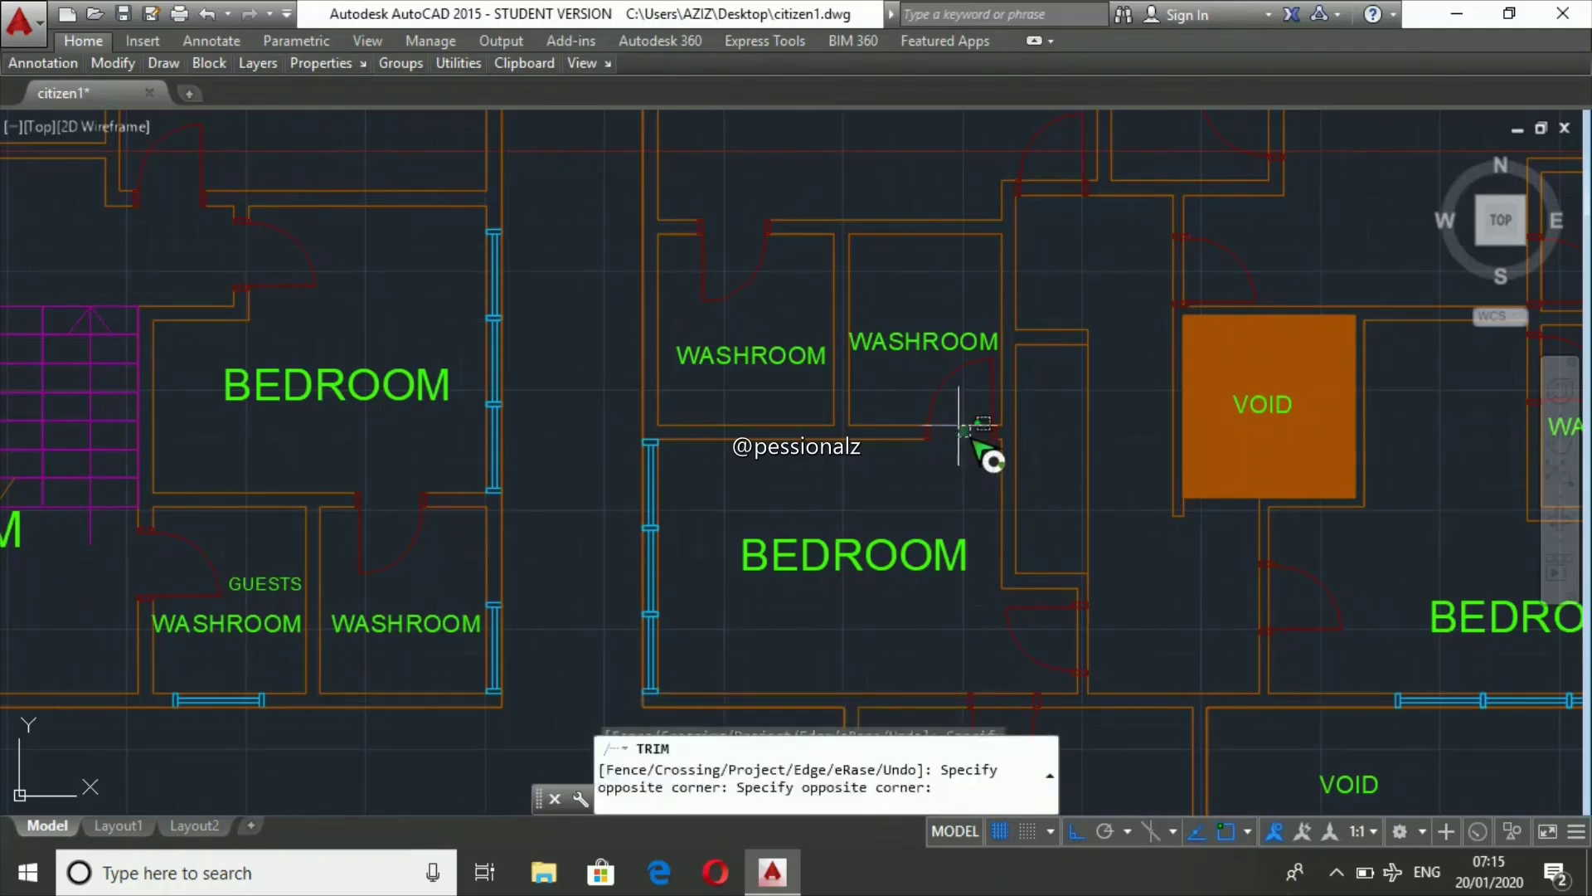
{"action": "key", "text": "Escape"}
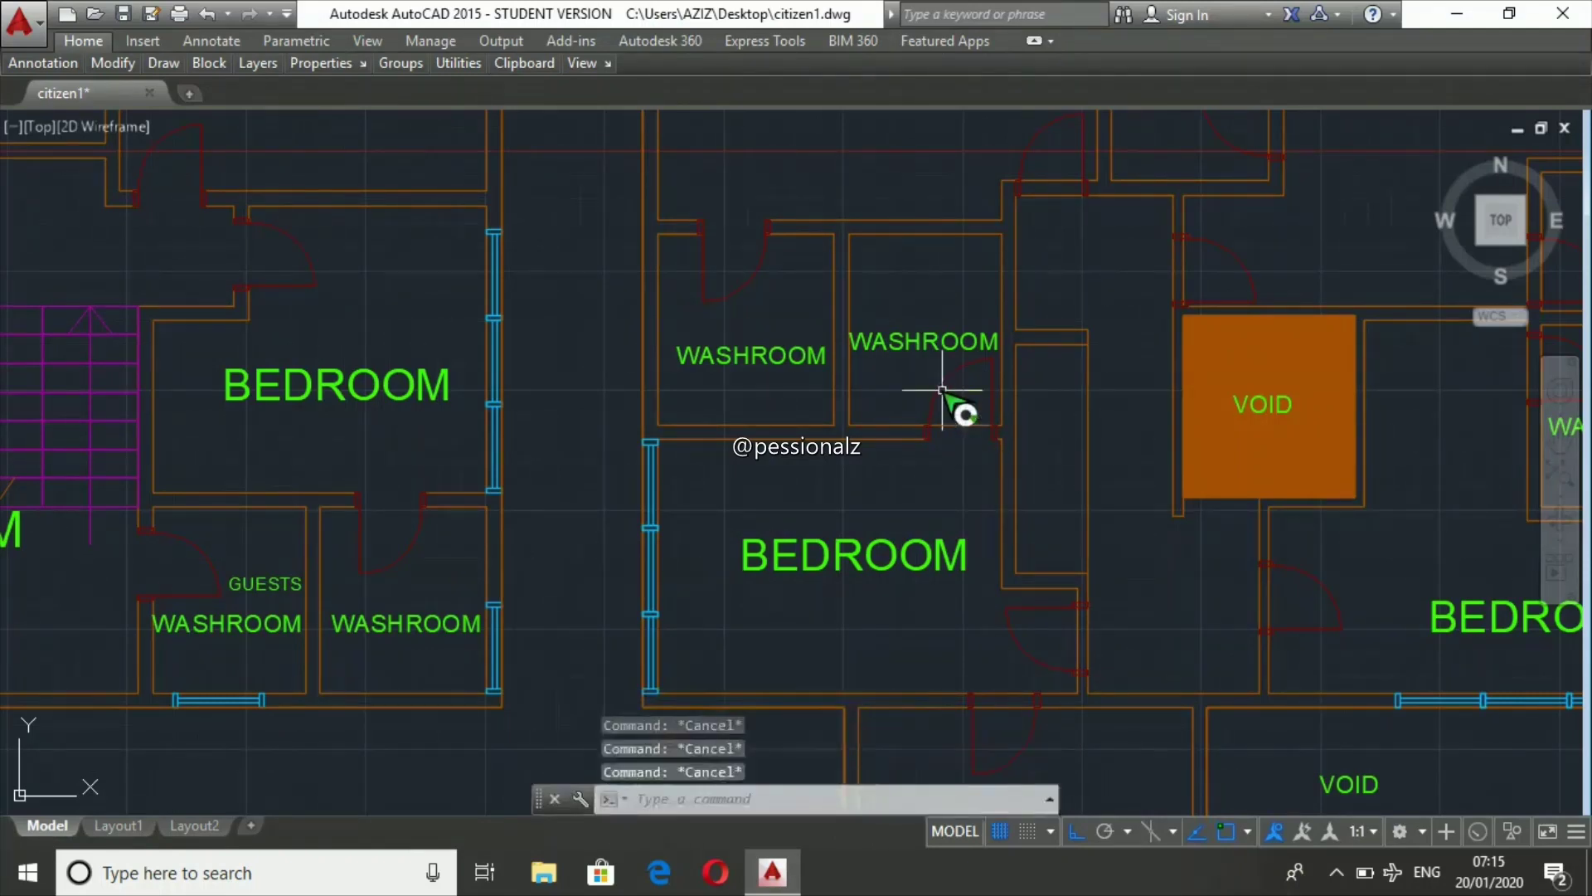
{"action": "key", "text": "space"}
{"action": "key", "text": "Return"}
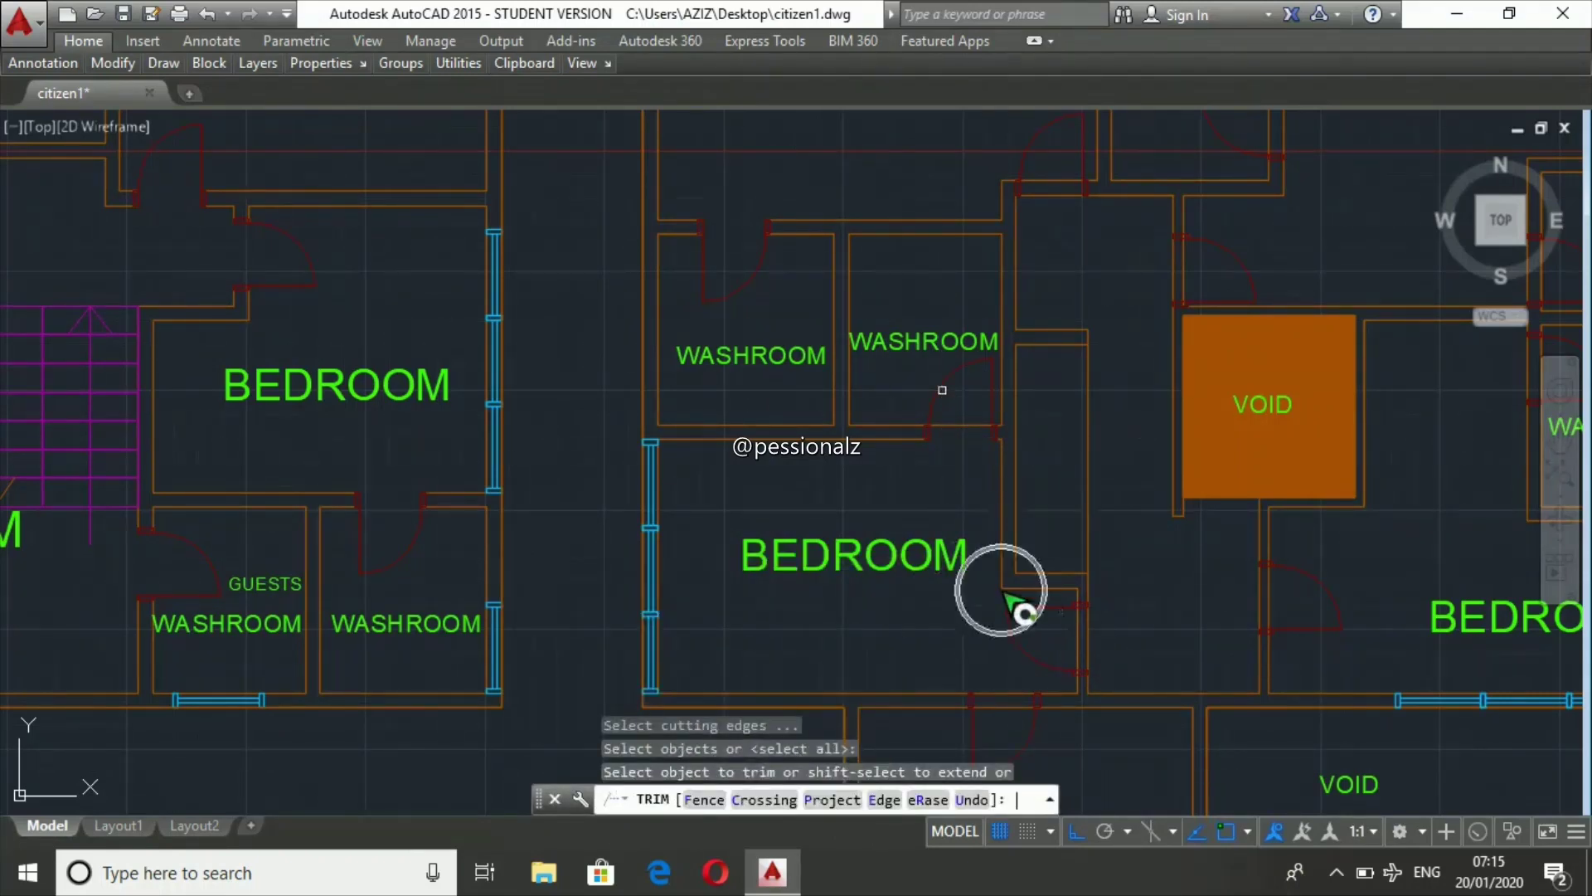
{"action": "scroll", "coordinate": [929, 419], "scroll_direction": "up", "scroll_amount": 4}
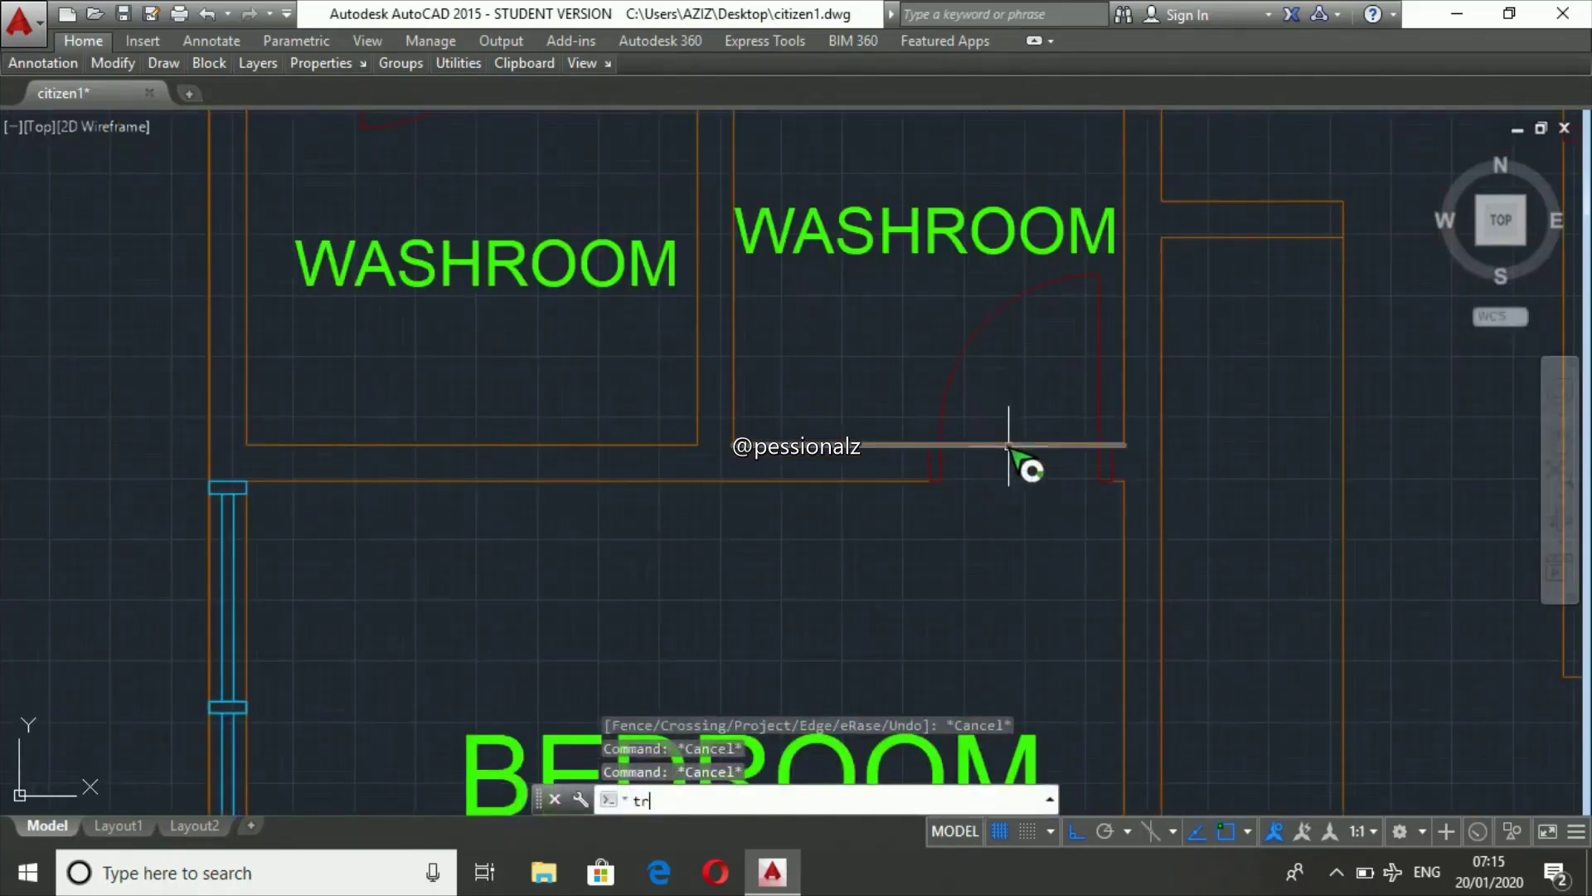
{"action": "left_click", "coordinate": [1011, 454]}
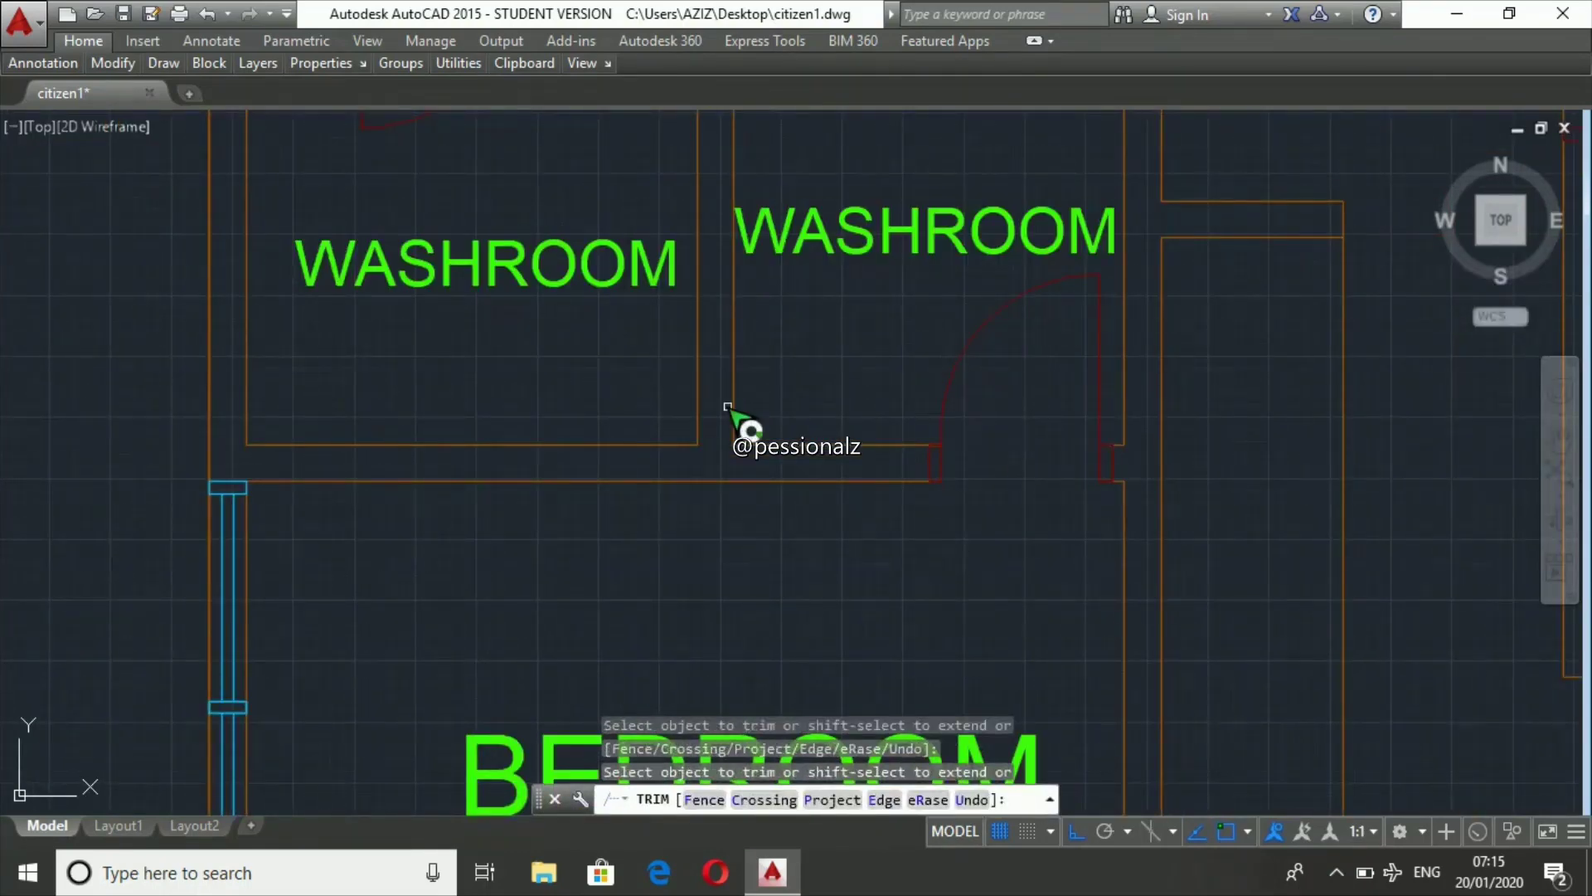
- Trim the wall line across the bedroom door opening
{"action": "scroll", "coordinate": [728, 408], "scroll_direction": "down", "scroll_amount": 2}
{"action": "scroll", "coordinate": [728, 408], "scroll_direction": "down", "scroll_amount": 2}
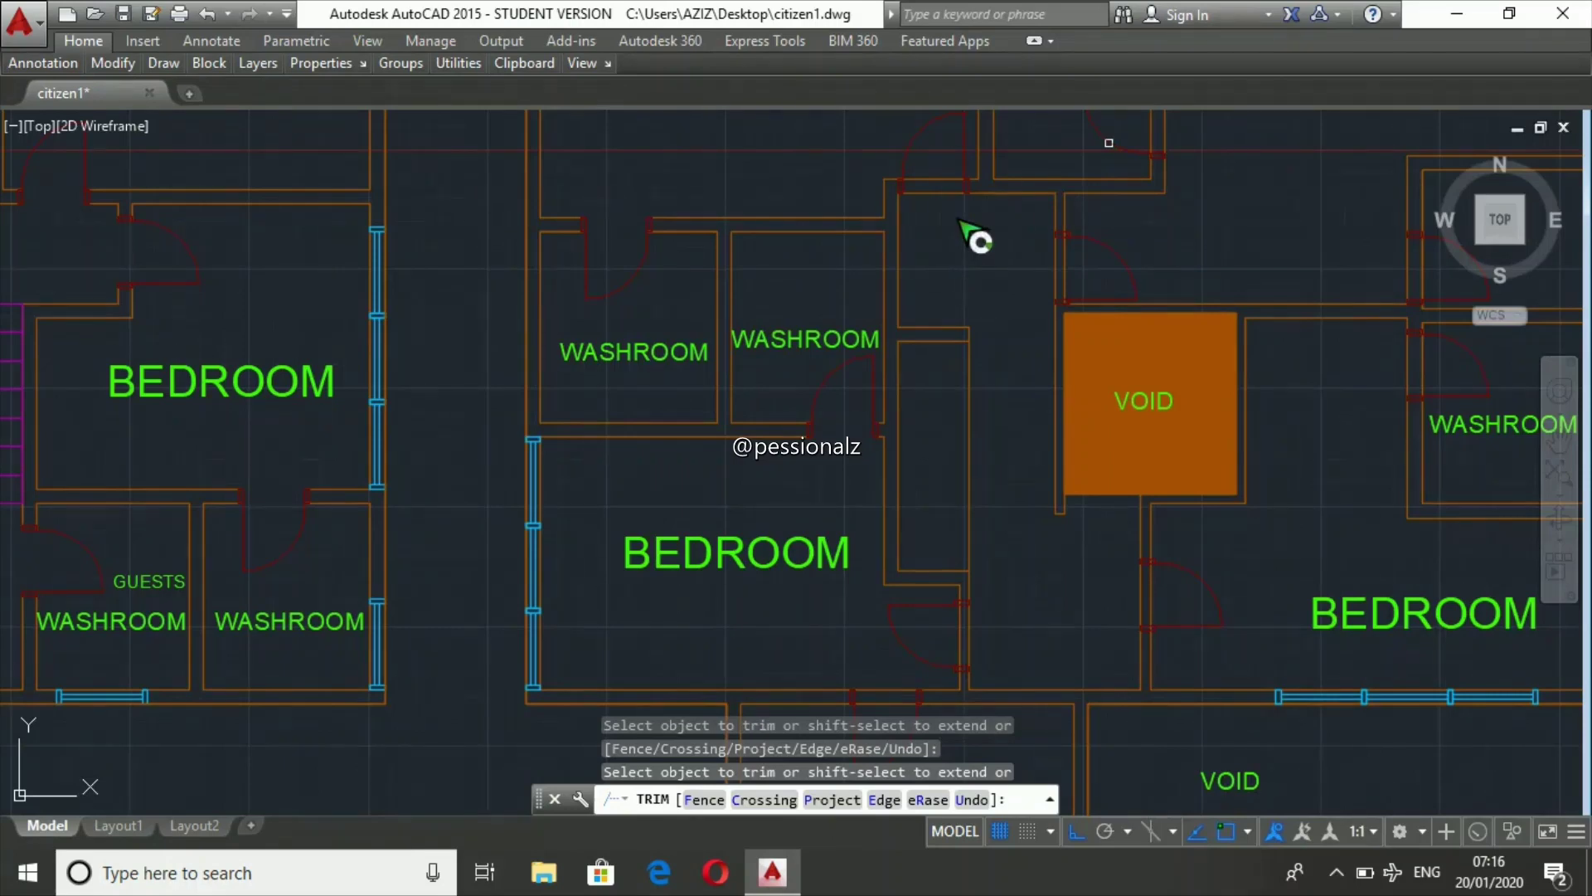
{"action": "key", "text": "Escape"}
{"action": "key", "text": "Escape"}
{"action": "key", "text": "Escape"}
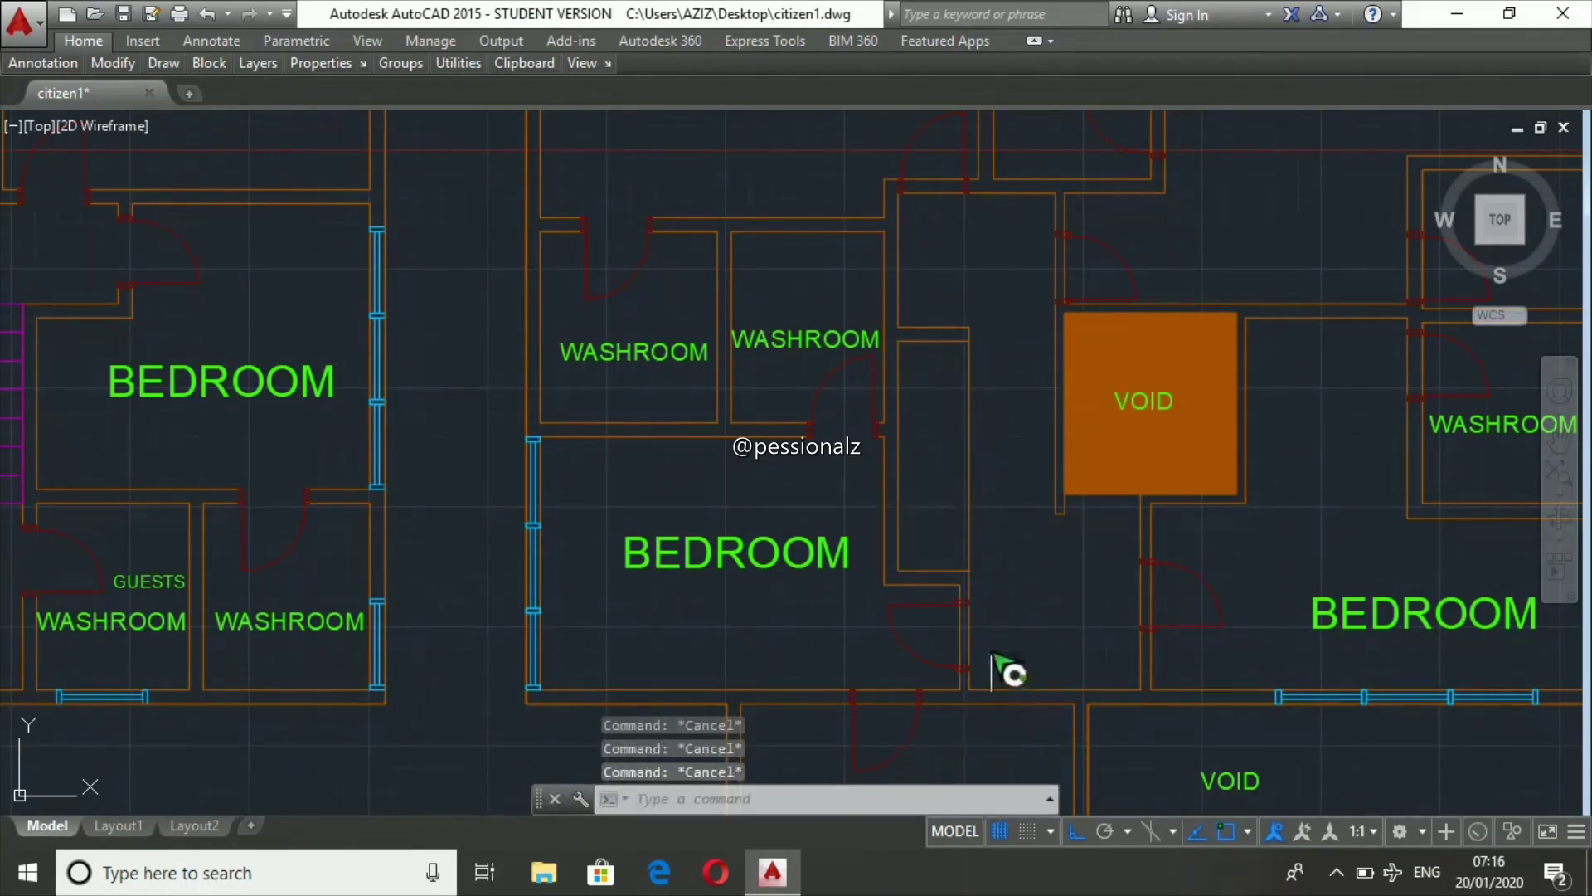
{"action": "scroll", "coordinate": [1008, 672], "scroll_direction": "up", "scroll_amount": 3}
{"action": "scroll", "coordinate": [1008, 671], "scroll_direction": "up", "scroll_amount": 2}
{"action": "type", "text": "tr"}
{"action": "key", "text": "Return"}
{"action": "key", "text": "Return"}
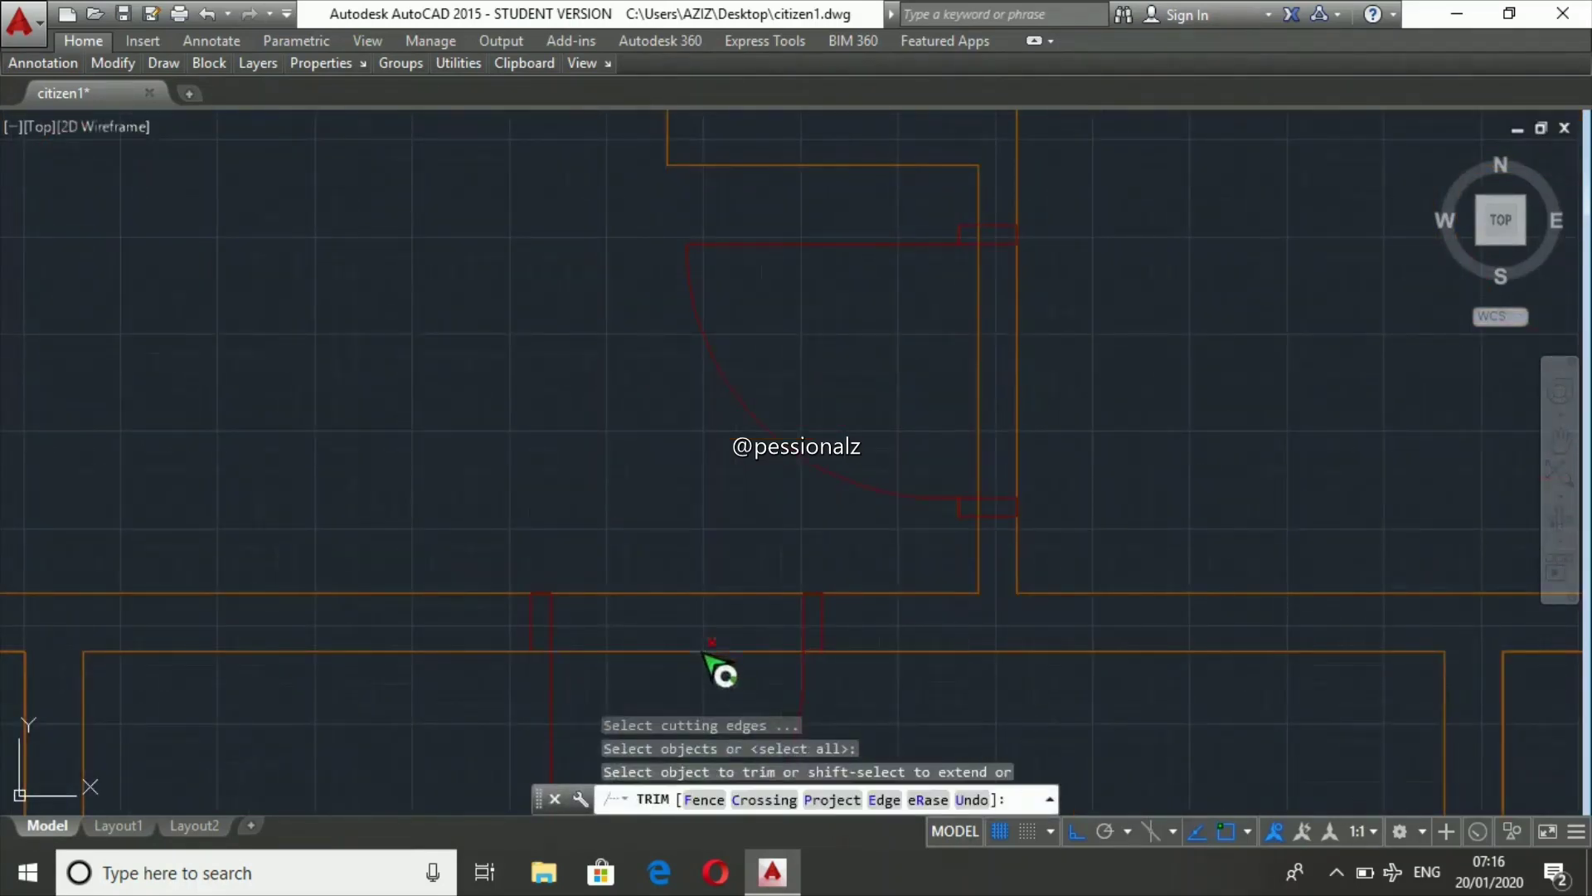
{"action": "left_click", "coordinate": [712, 644]}
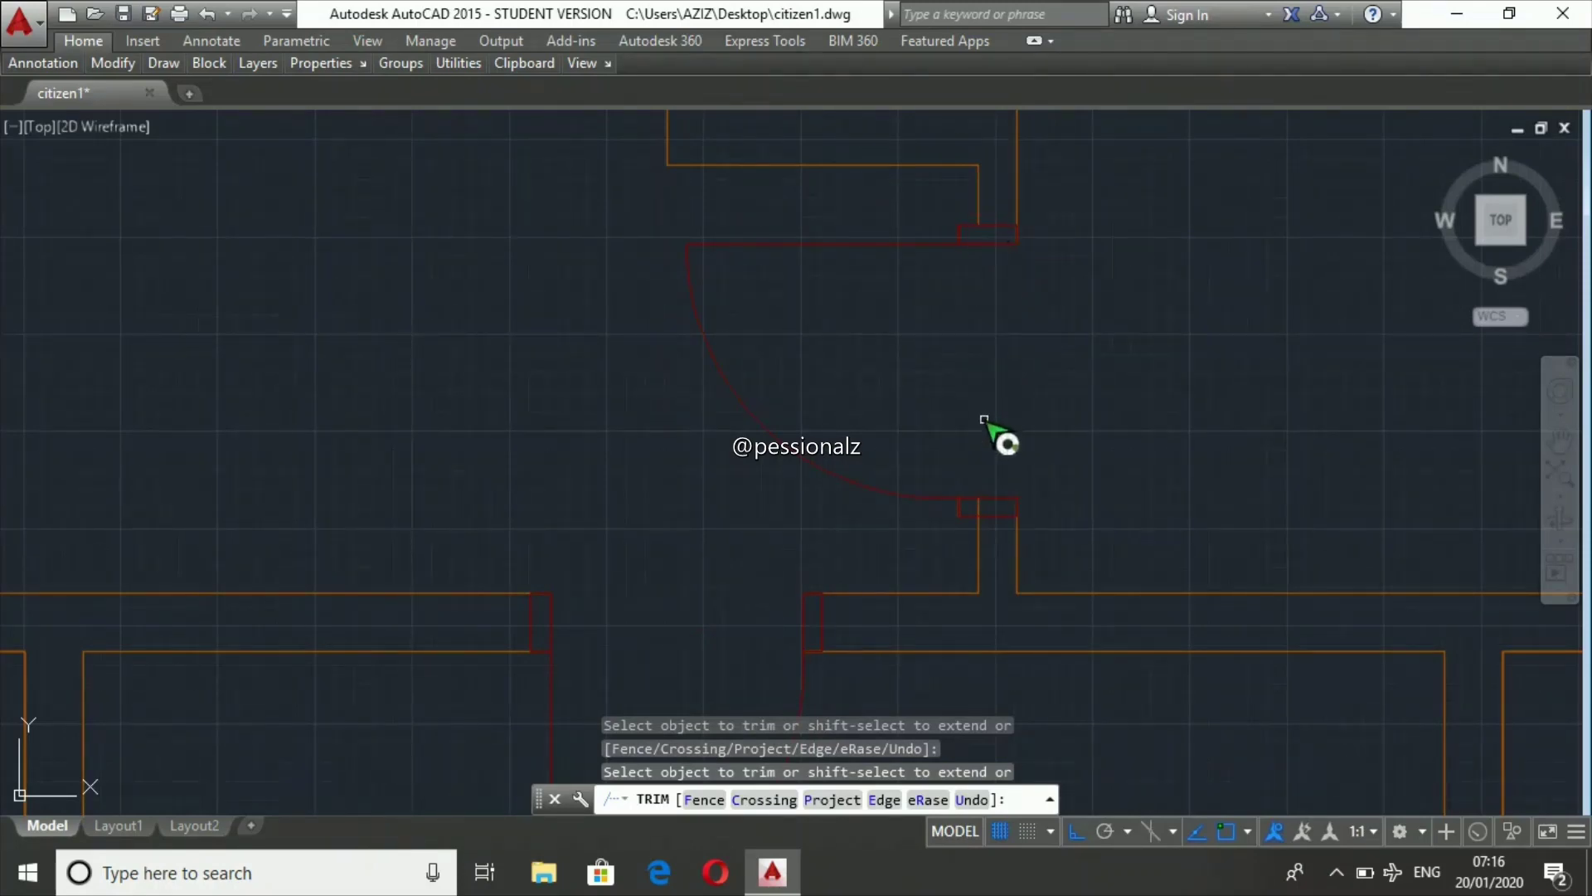
- Trim the wall line crossing the door opening near the washrooms
{"action": "key", "text": "Escape"}
{"action": "key", "text": "Escape"}
{"action": "key", "text": "Escape"}
{"action": "scroll", "coordinate": [462, 345], "scroll_direction": "down", "scroll_amount": 3}
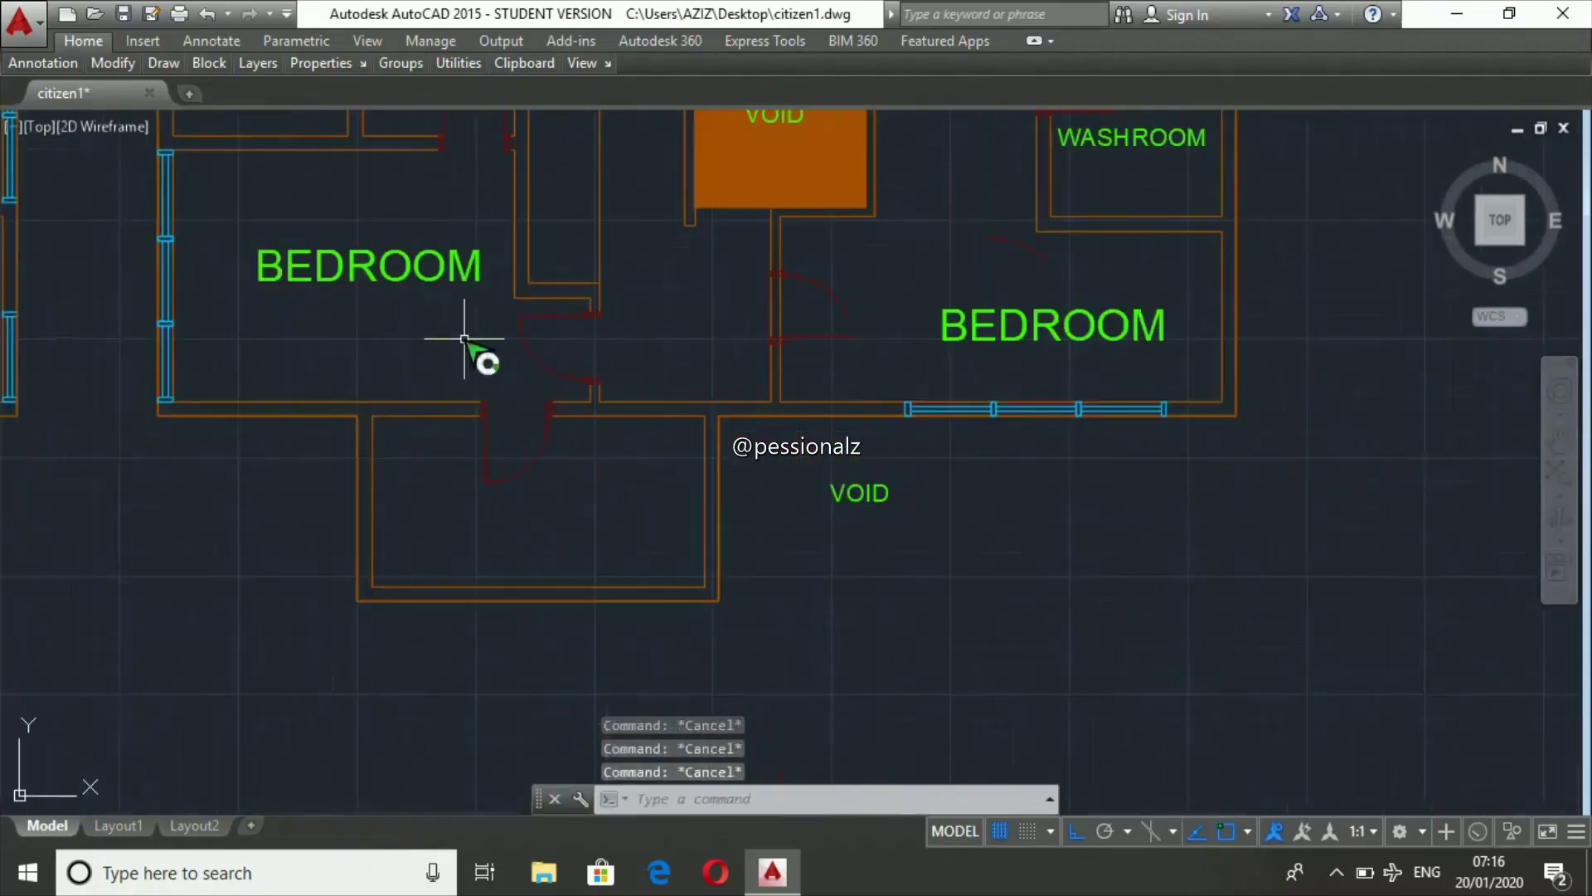
{"action": "scroll", "coordinate": [772, 291], "scroll_direction": "up", "scroll_amount": 4}
{"action": "type", "text": "tr"}
{"action": "key", "text": "Return"}
{"action": "key", "text": "Return"}
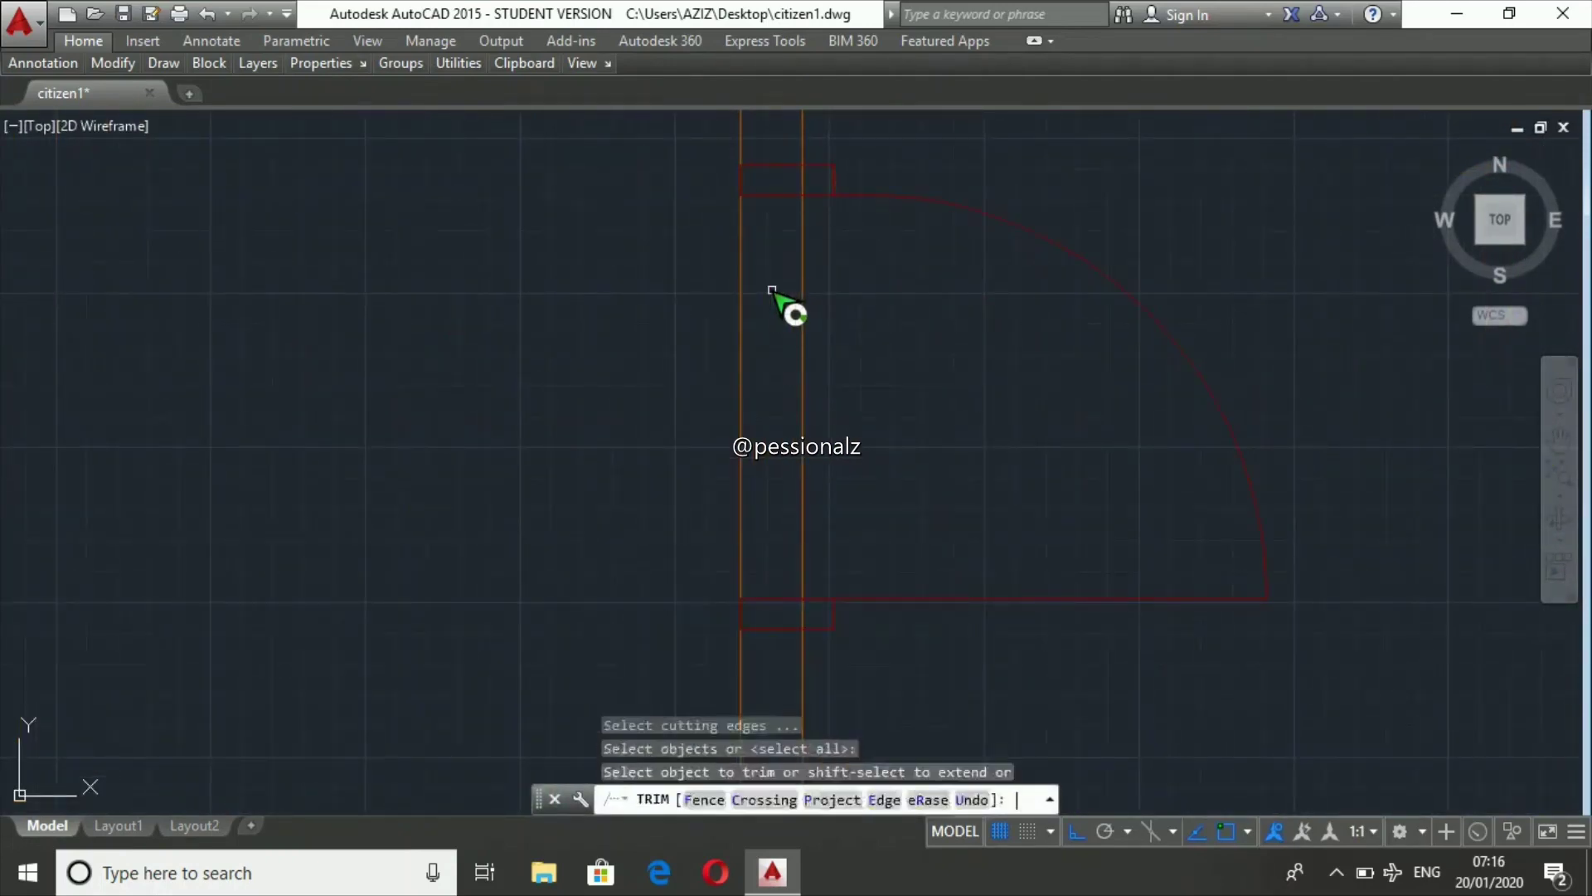
{"action": "left_click", "coordinate": [802, 320]}
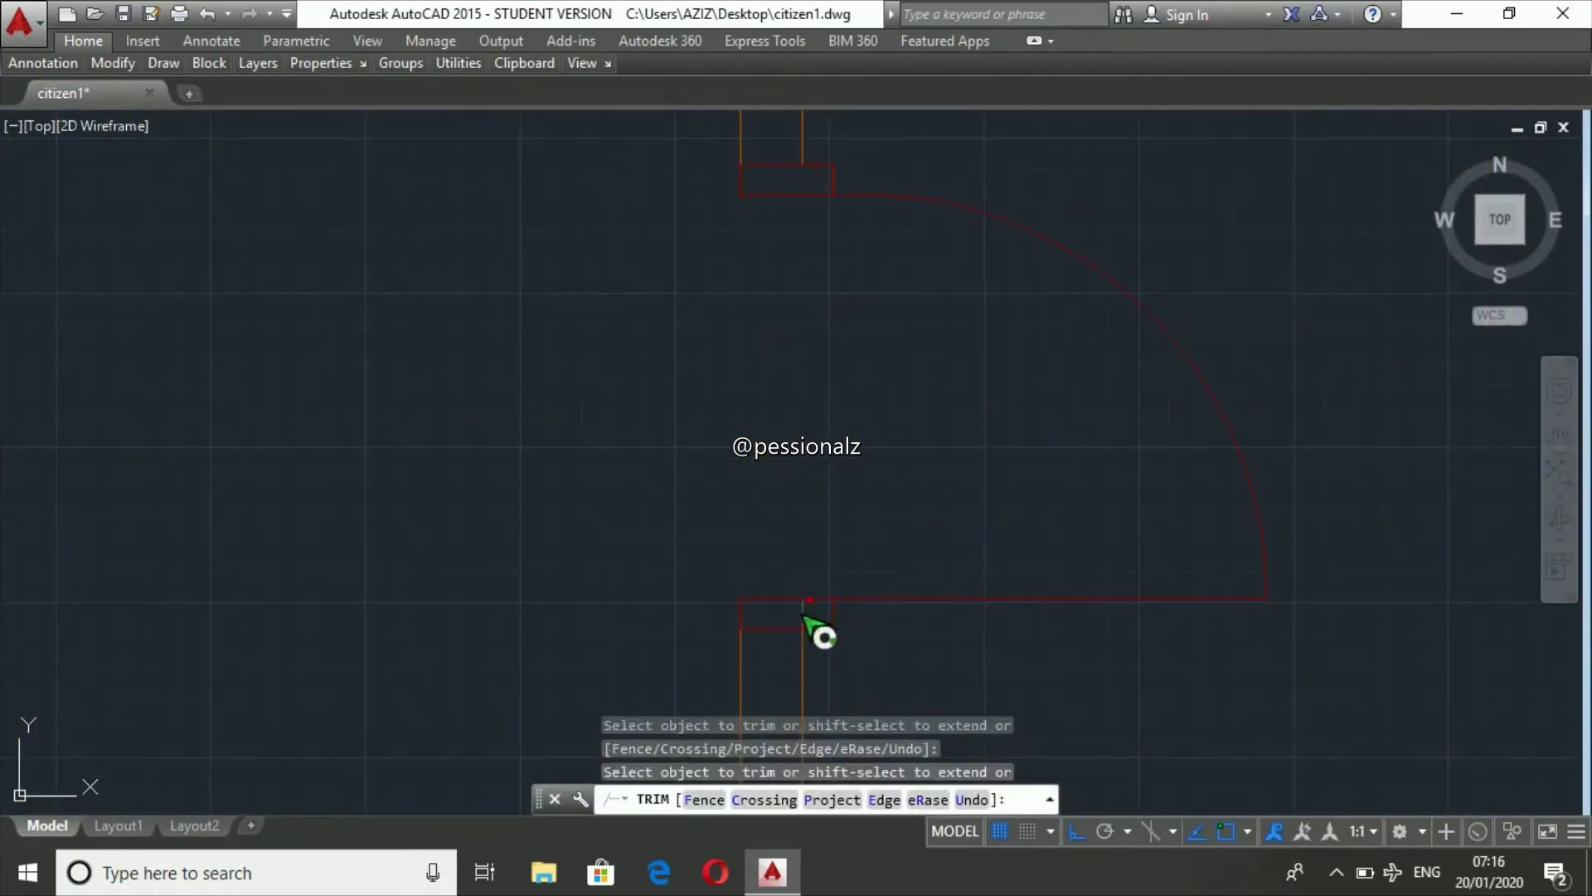
{"action": "key", "text": "Escape"}
{"action": "key", "text": "Escape"}
{"action": "key", "text": "Escape"}
- Trim the wall line at the washroom door
{"action": "scroll", "coordinate": [746, 444], "scroll_direction": "down", "scroll_amount": 3}
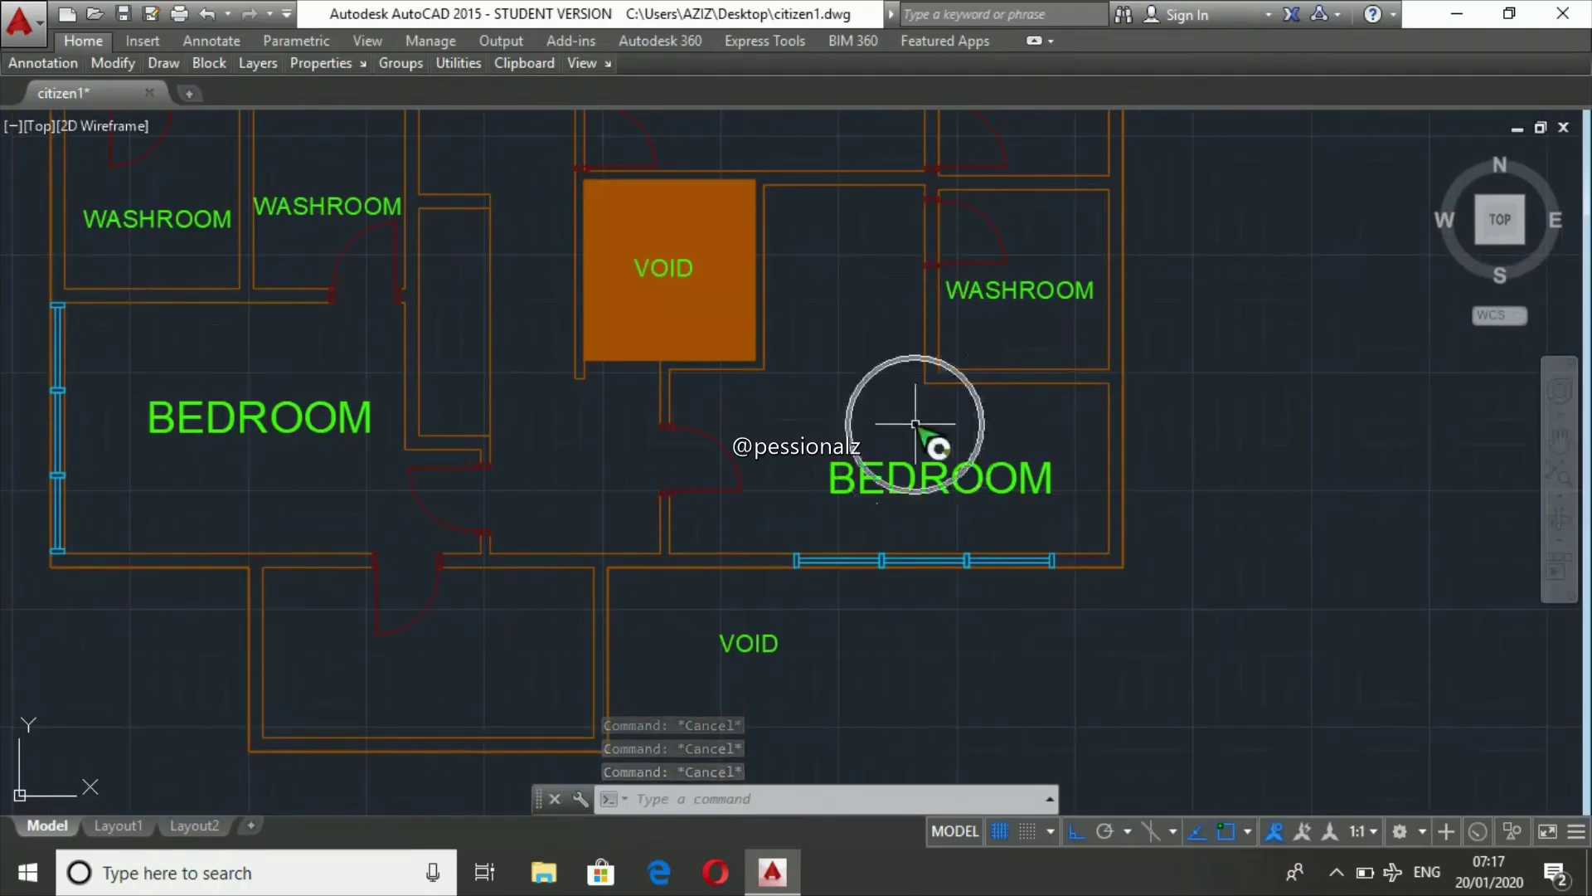
{"action": "scroll", "coordinate": [918, 445], "scroll_direction": "up", "scroll_amount": 4}
{"action": "scroll", "coordinate": [896, 235], "scroll_direction": "up", "scroll_amount": 2}
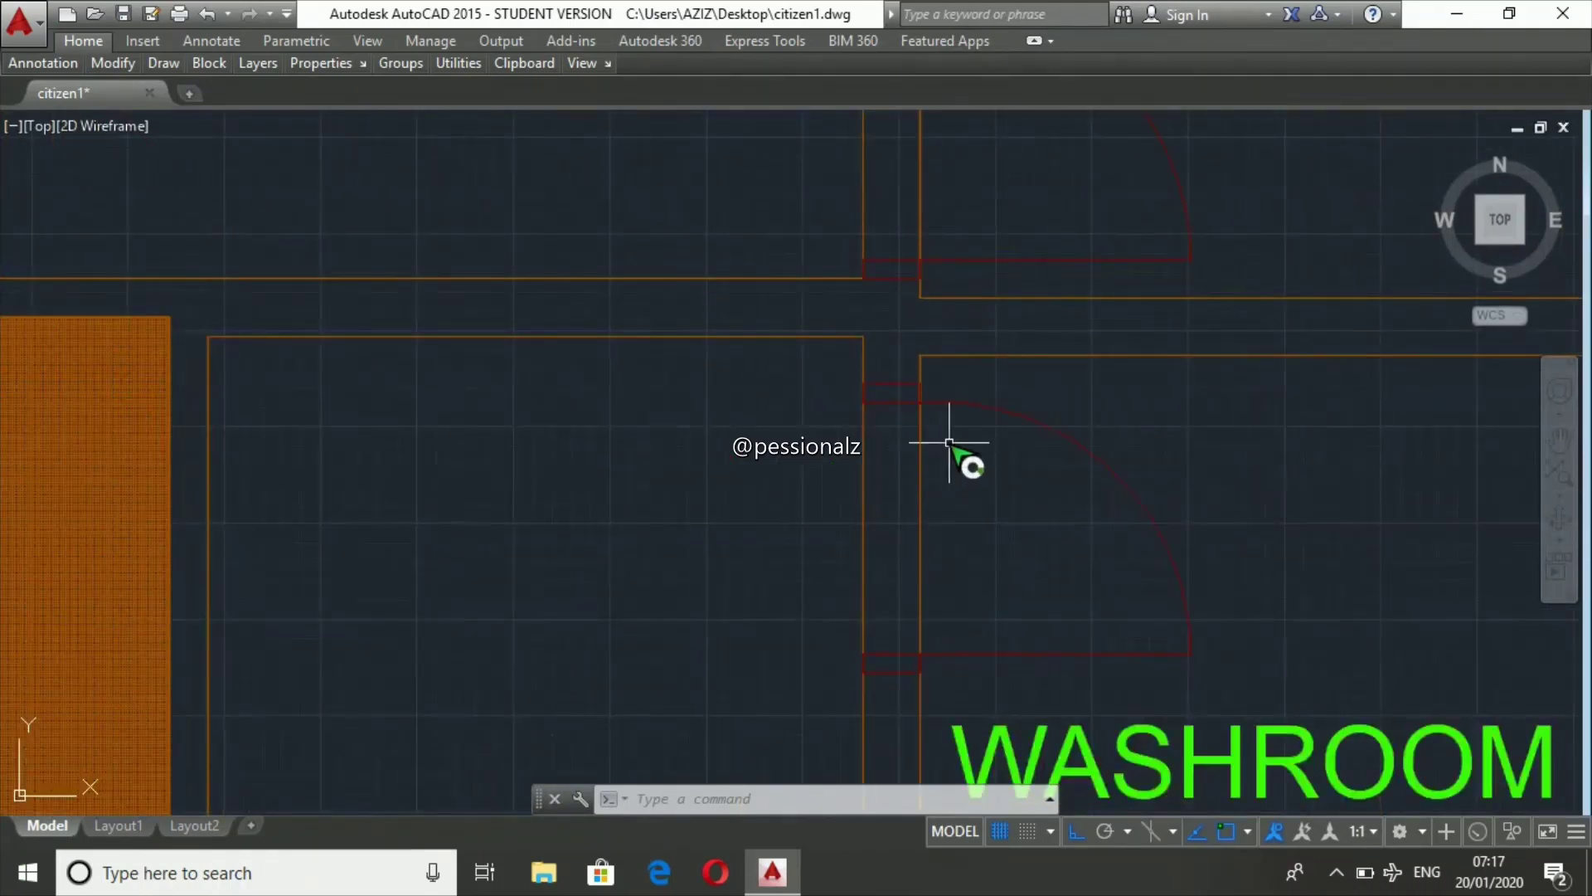
{"action": "scroll", "coordinate": [950, 444], "scroll_direction": "up", "scroll_amount": 2}
{"action": "type", "text": "t"}
{"action": "key", "text": "Return"}
{"action": "key", "text": "Return"}
{"action": "left_click", "coordinate": [904, 470]}
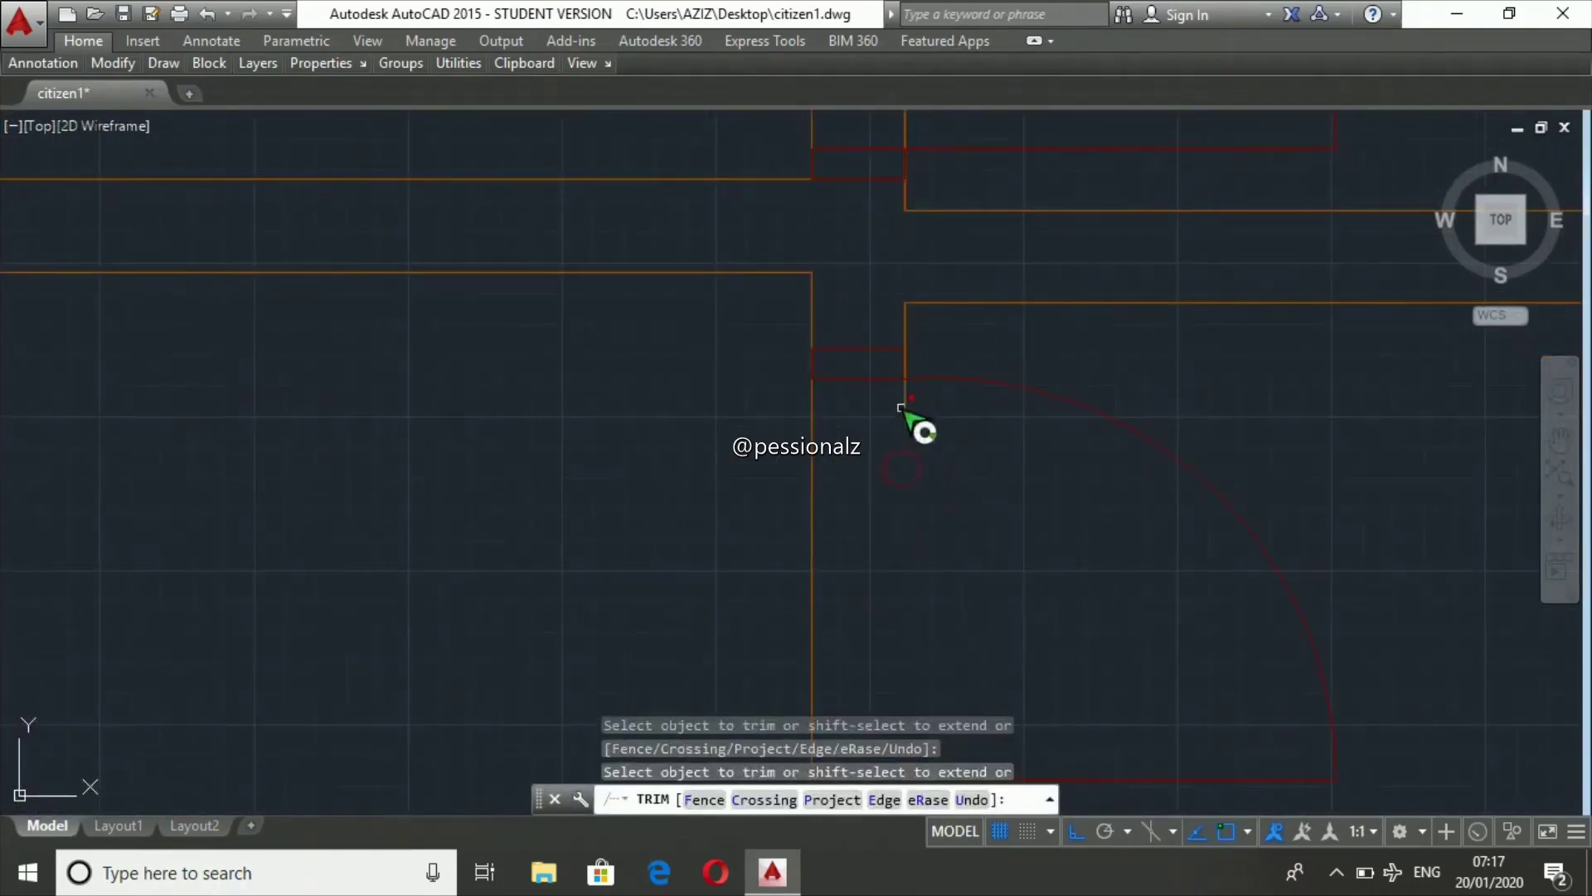
{"action": "key", "text": "Escape"}
{"action": "key", "text": "Escape"}
- Trim away the wall line across the next doorway
{"action": "scroll", "coordinate": [1042, 327], "scroll_direction": "down", "scroll_amount": 2}
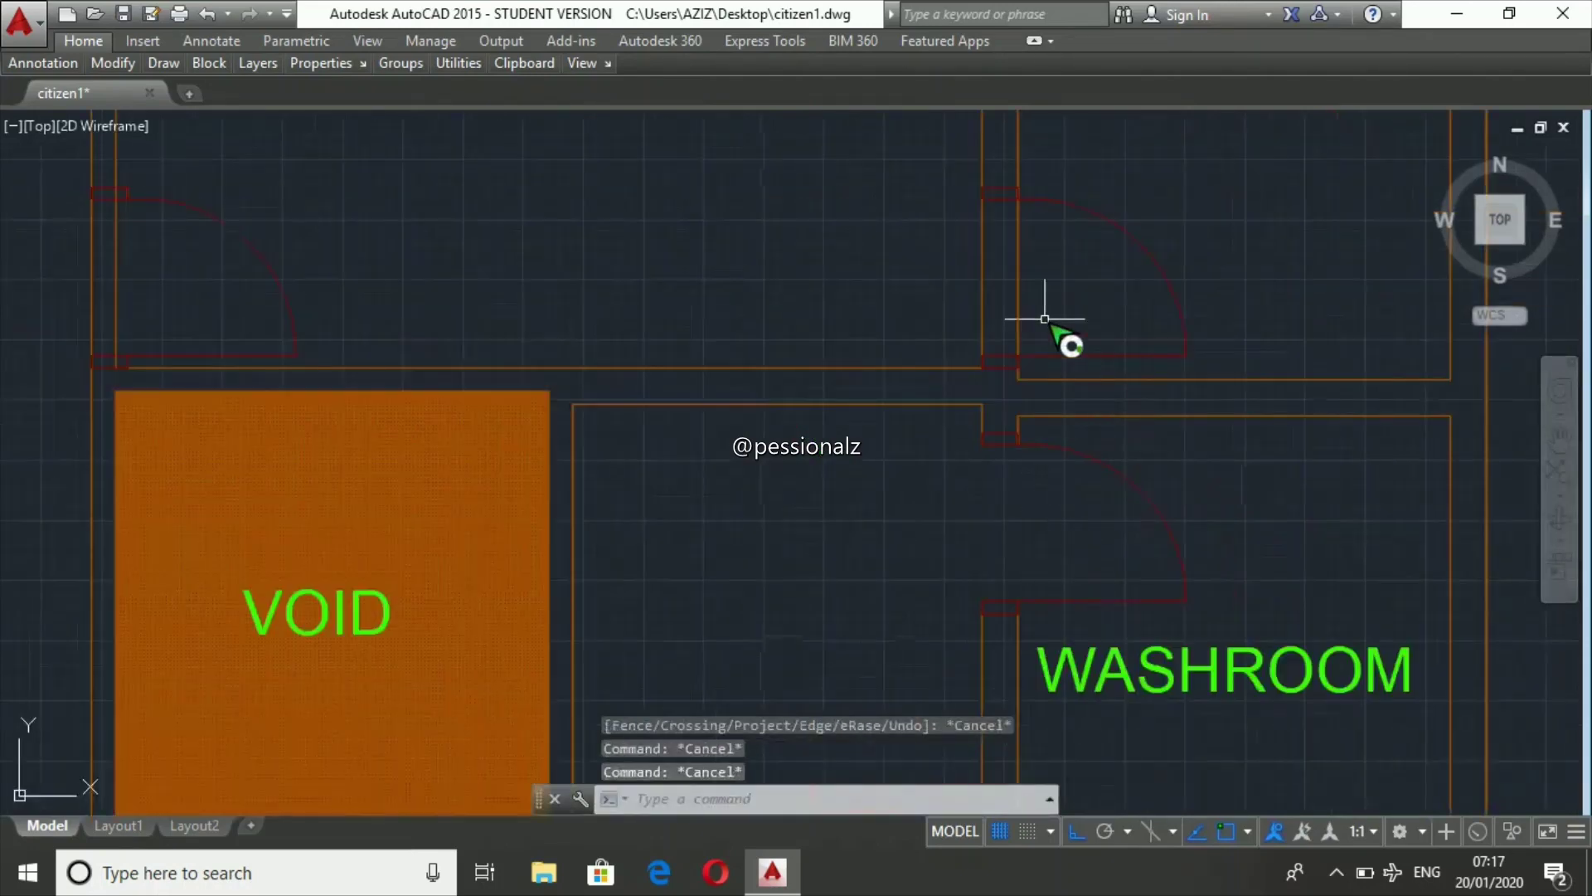
{"action": "scroll", "coordinate": [1032, 285], "scroll_direction": "up", "scroll_amount": 4}
{"action": "type", "text": "tru"}
{"action": "key", "text": "BackSpace"}
{"action": "key", "text": "Return"}
{"action": "key", "text": "Return"}
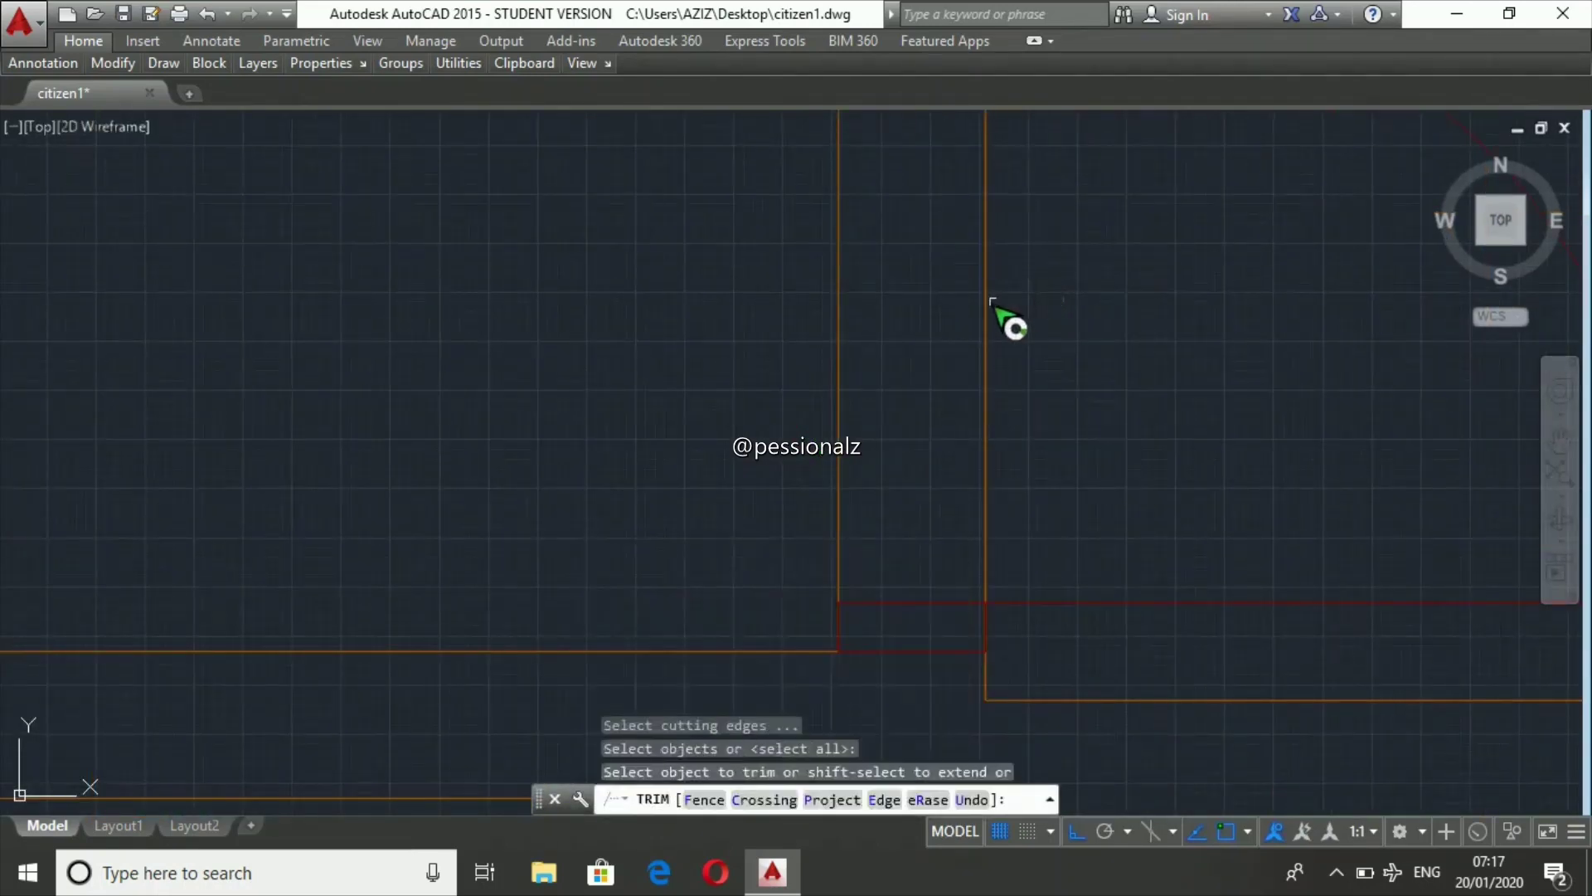
{"action": "left_click", "coordinate": [985, 306]}
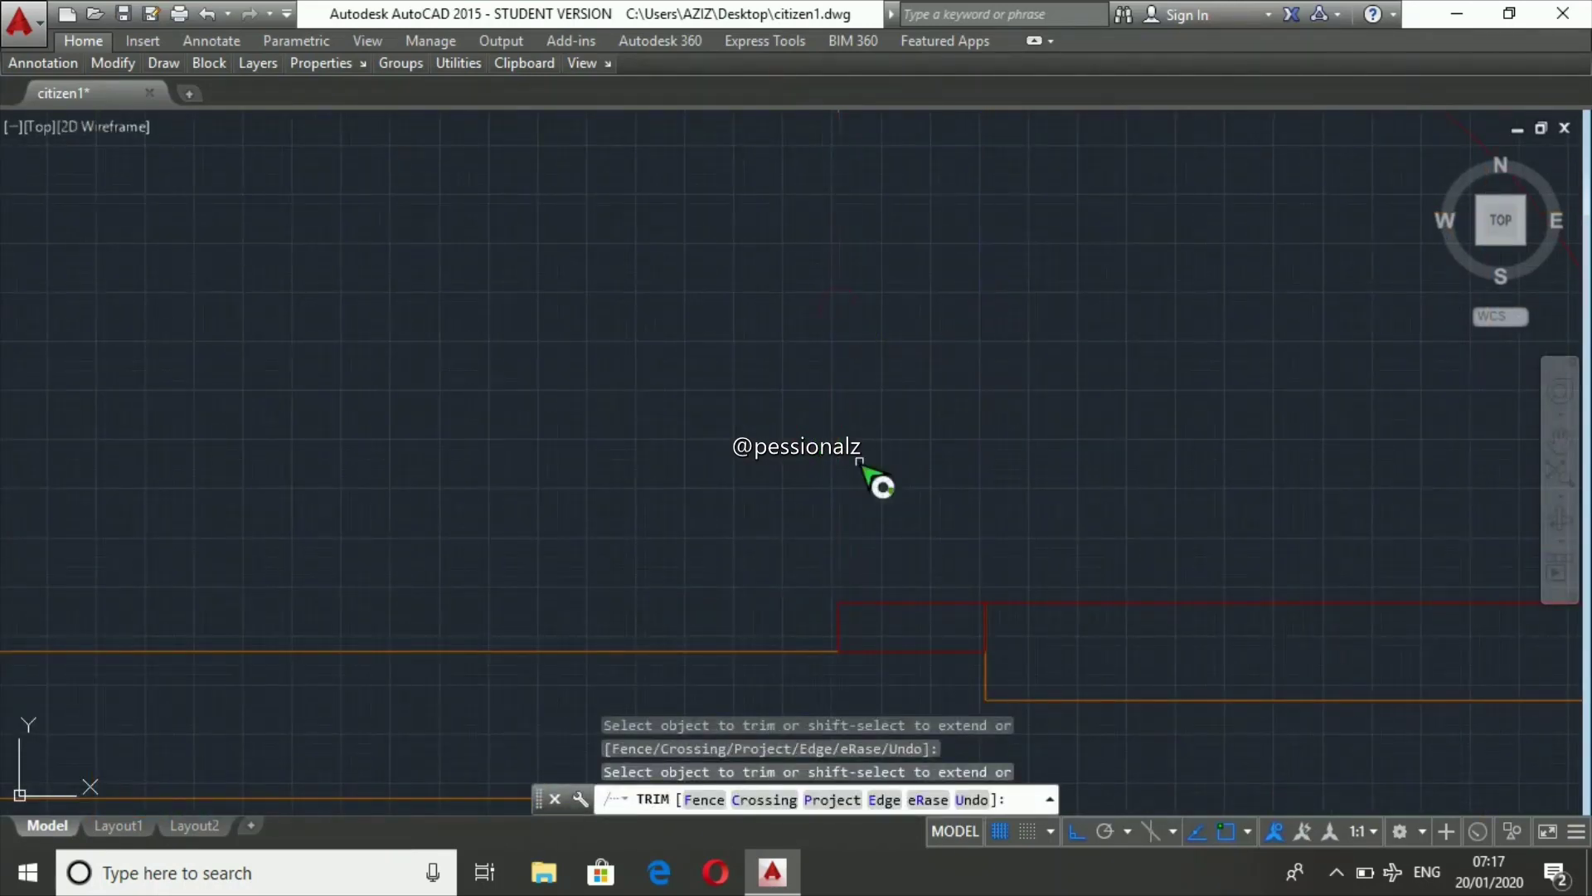
{"action": "scroll", "coordinate": [863, 469], "scroll_direction": "down", "scroll_amount": 3}
{"action": "scroll", "coordinate": [469, 221], "scroll_direction": "up", "scroll_amount": 2}
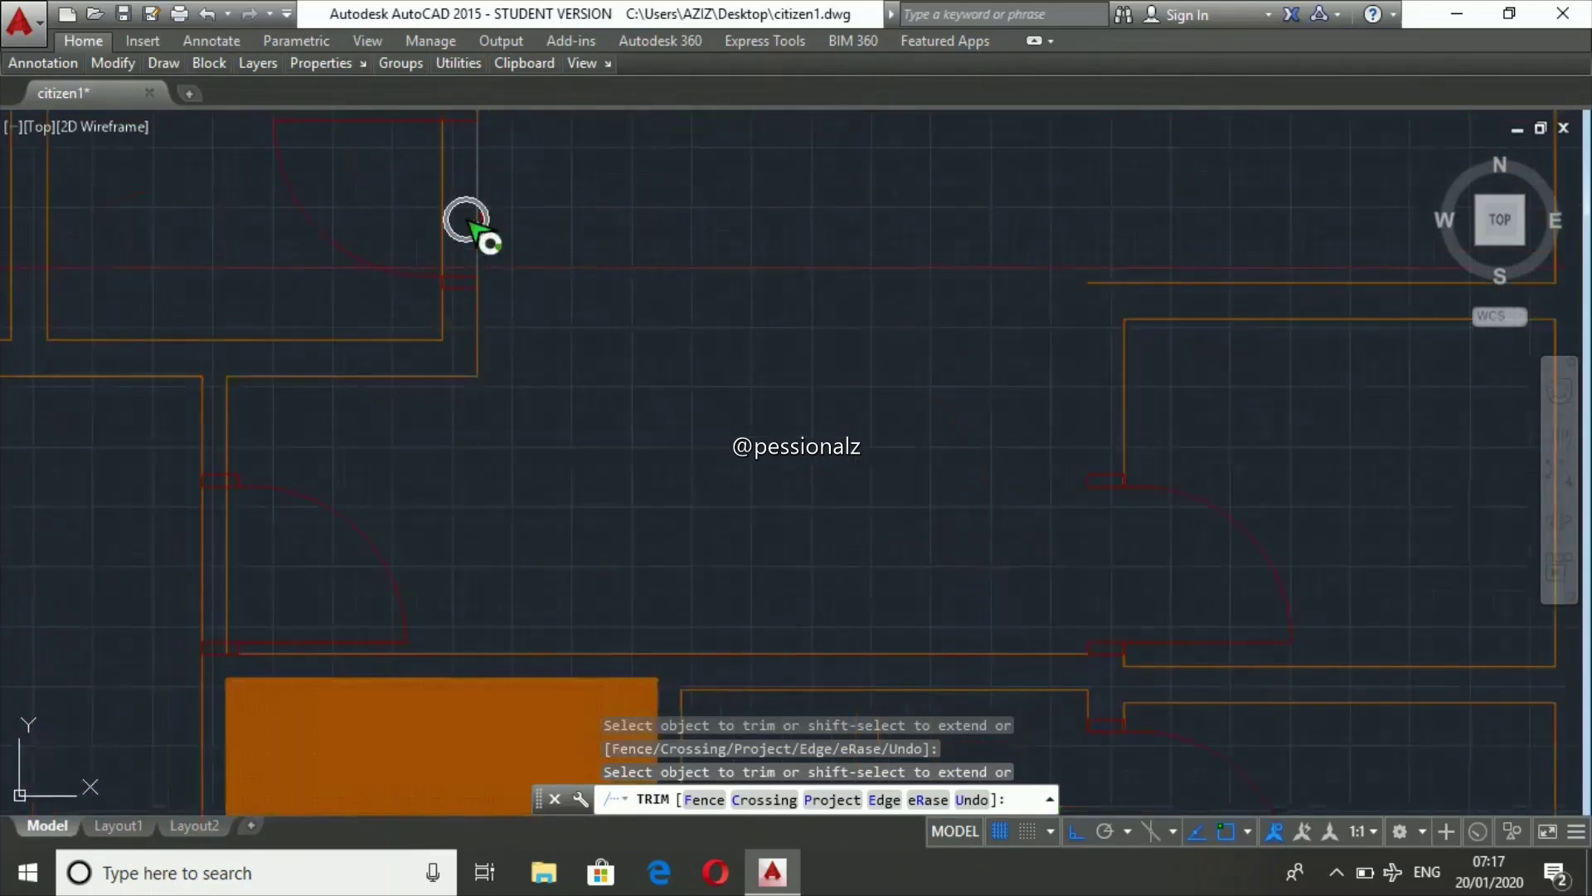
{"action": "scroll", "coordinate": [475, 226], "scroll_direction": "up", "scroll_amount": 2}
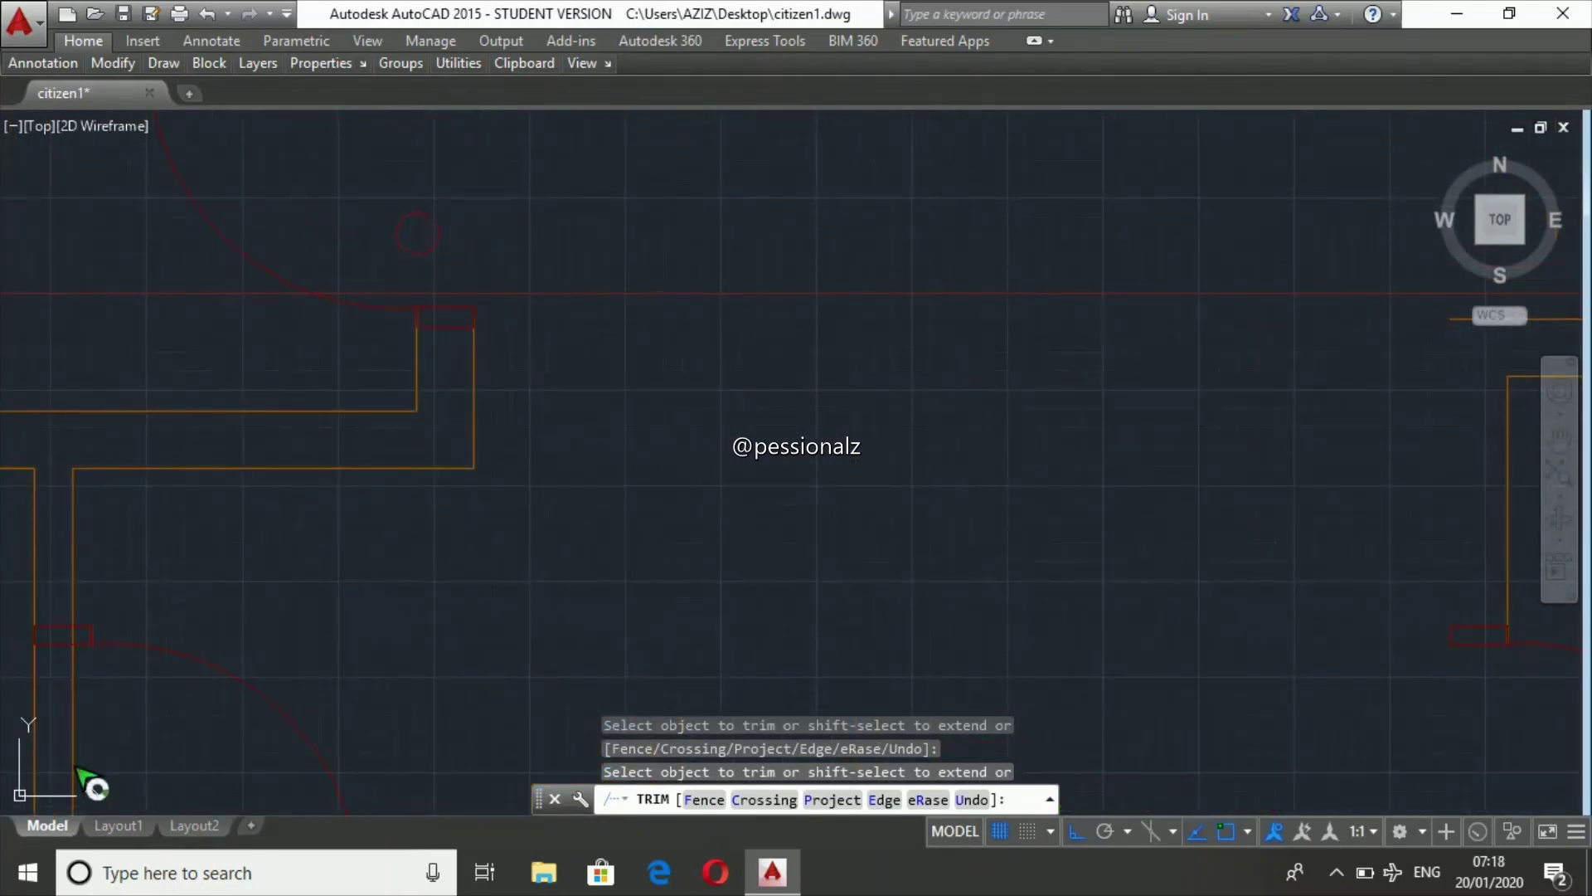
{"action": "scroll", "coordinate": [328, 516], "scroll_direction": "down", "scroll_amount": 4}
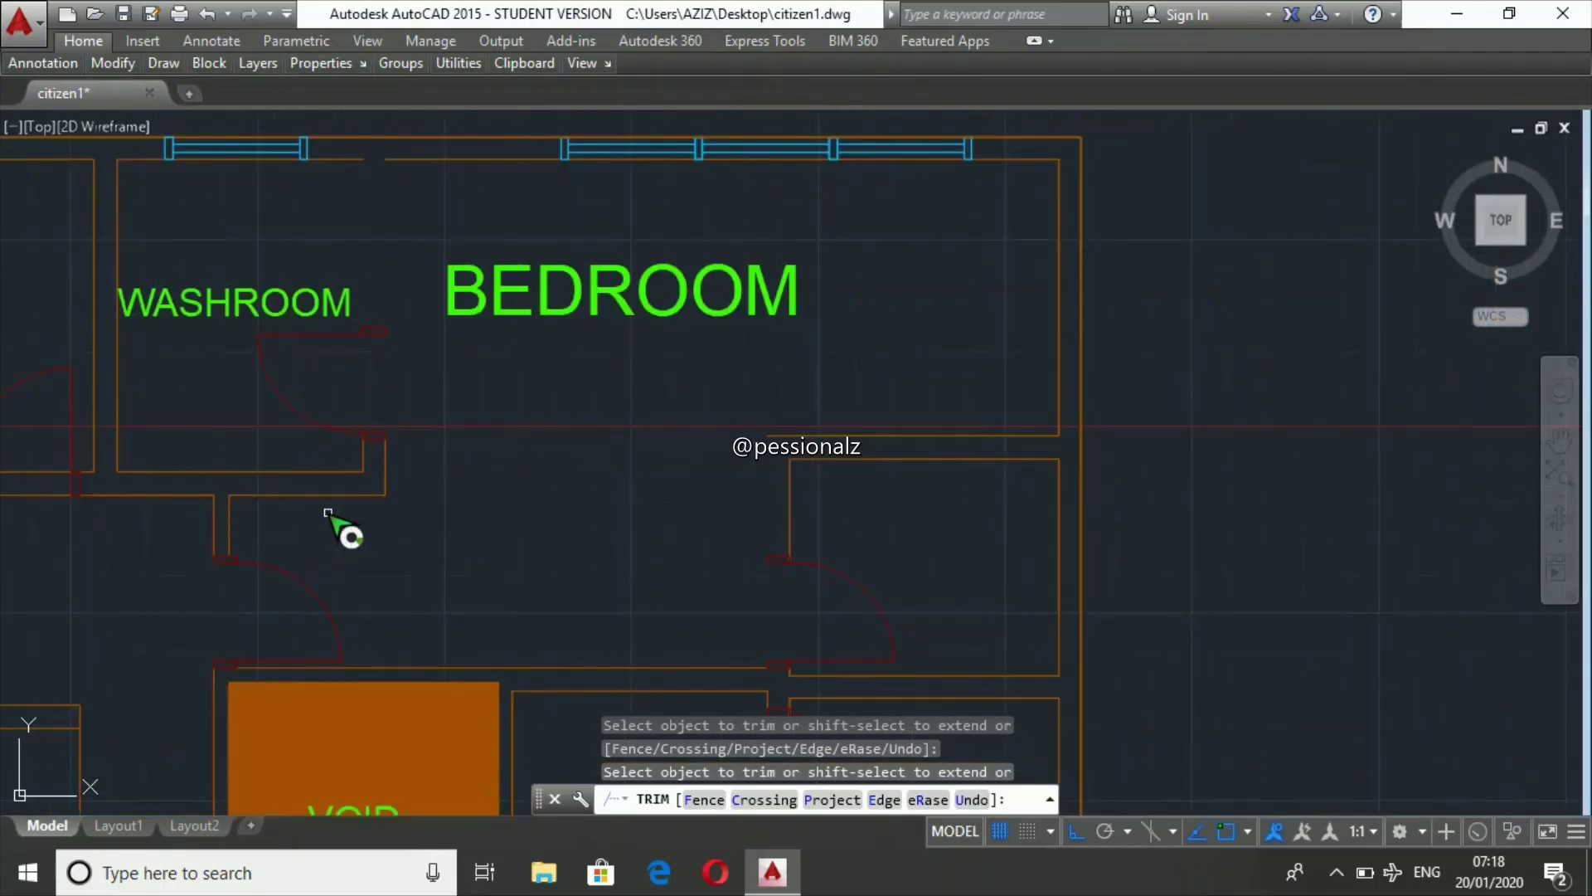
{"action": "key", "text": "Escape"}
{"action": "key", "text": "Escape"}
{"action": "key", "text": "Escape"}
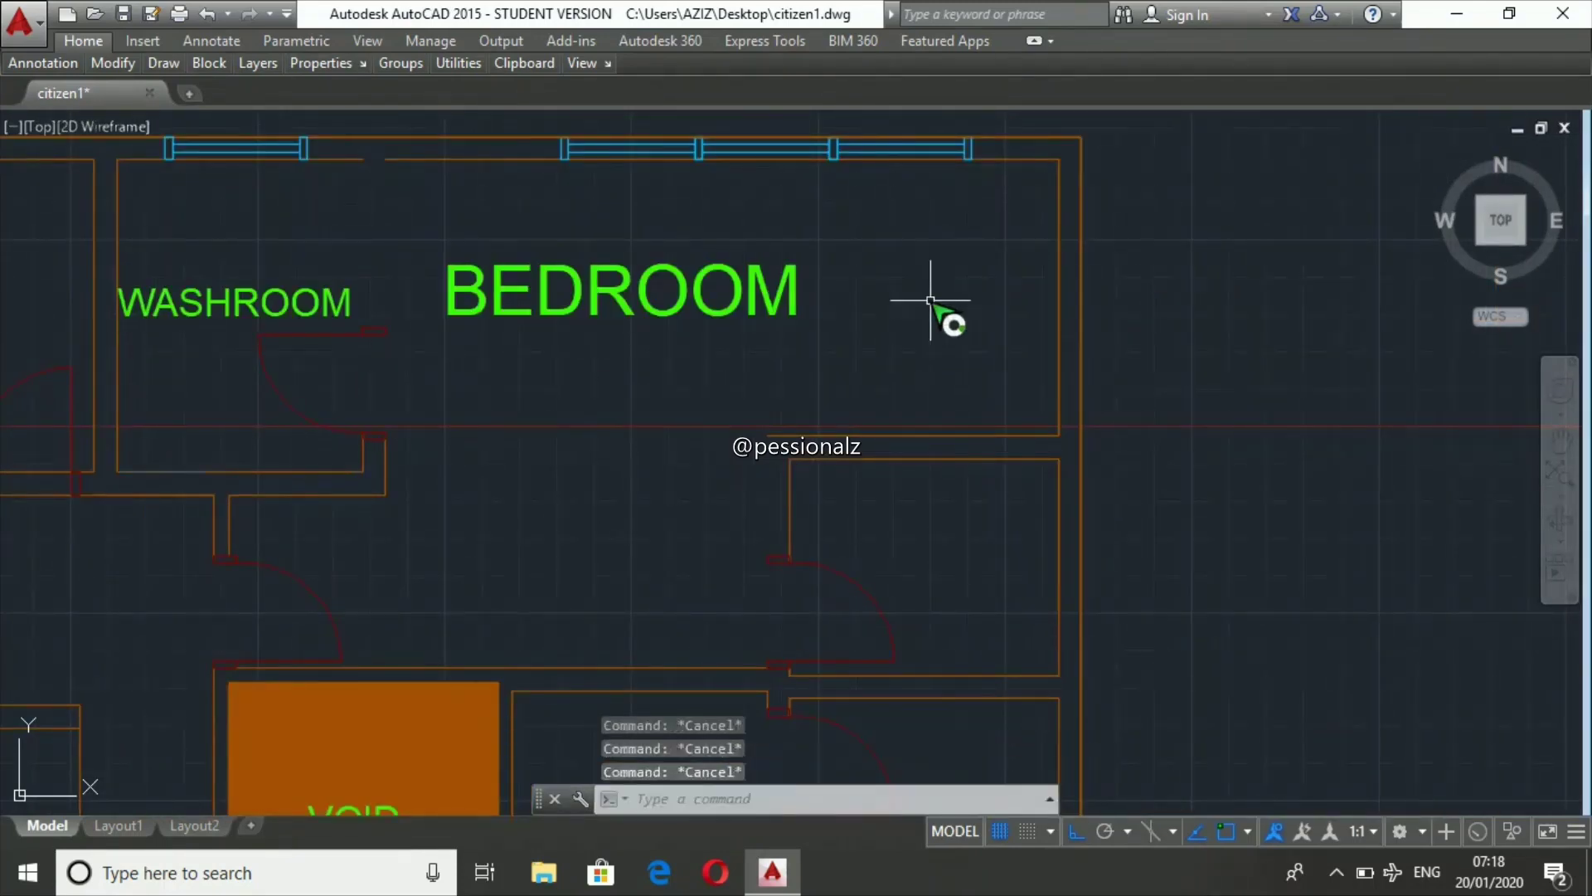
- Trim the wall segment at the bedroom door
{"action": "scroll", "coordinate": [739, 395], "scroll_direction": "down", "scroll_amount": 5}
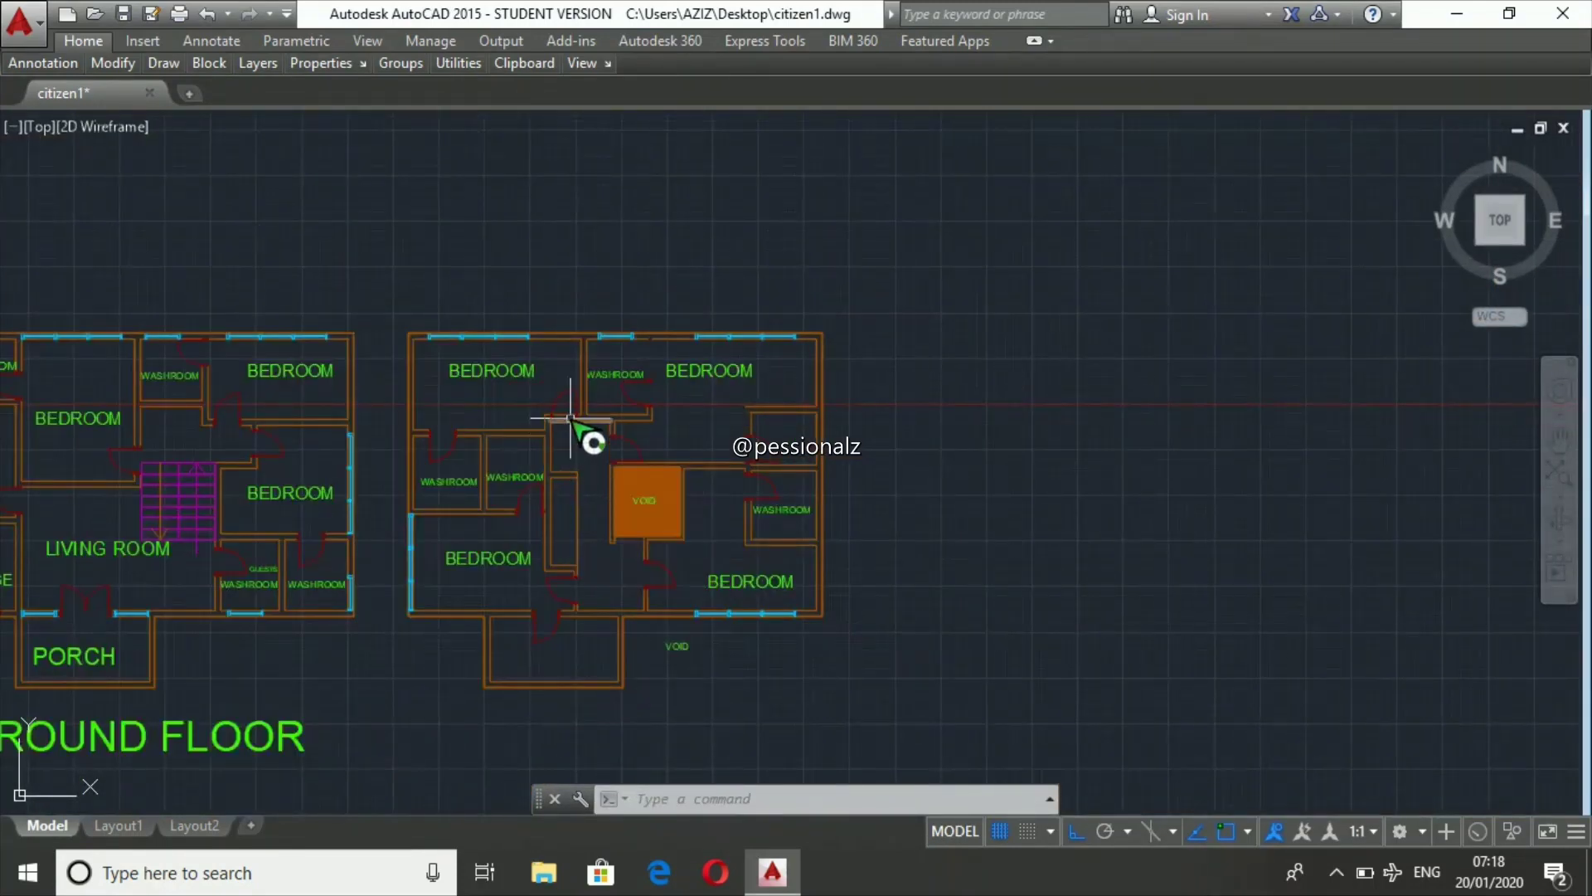
{"action": "scroll", "coordinate": [570, 417], "scroll_direction": "up", "scroll_amount": 2}
{"action": "scroll", "coordinate": [571, 417], "scroll_direction": "up", "scroll_amount": 3}
{"action": "type", "text": "tr"}
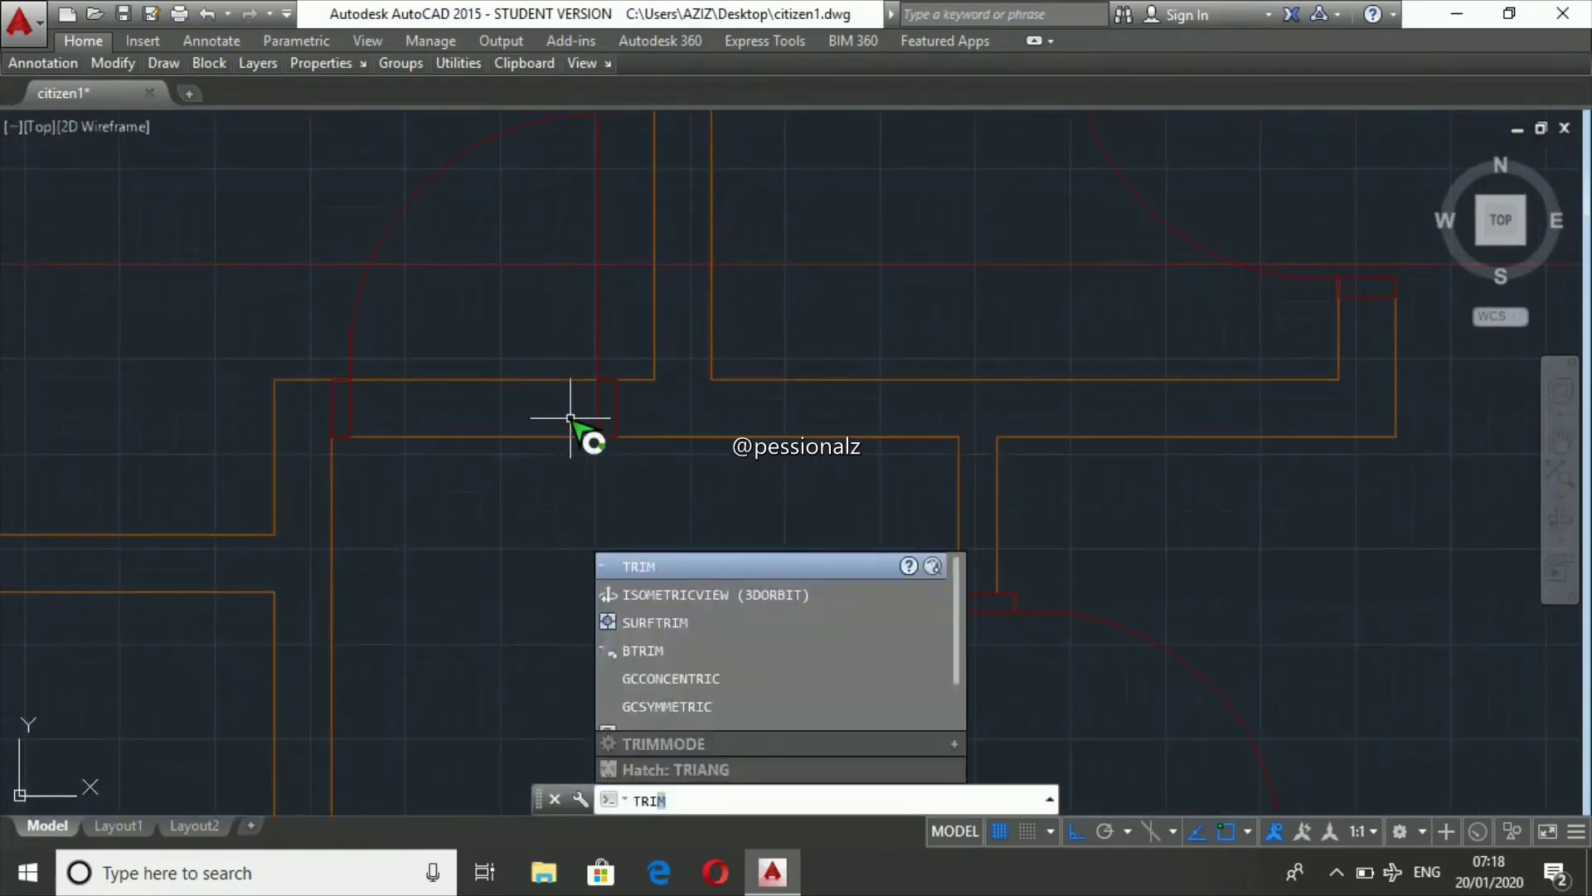
{"action": "key", "text": "Return"}
{"action": "left_click", "coordinate": [547, 438]}
{"action": "key", "text": "Escape"}
{"action": "key", "text": "Escape"}
{"action": "key", "text": "Escape"}
- Draw three short vertical lines closing the cut wall ends, including the washroom wall
{"action": "scroll", "coordinate": [522, 426], "scroll_direction": "down", "scroll_amount": 3}
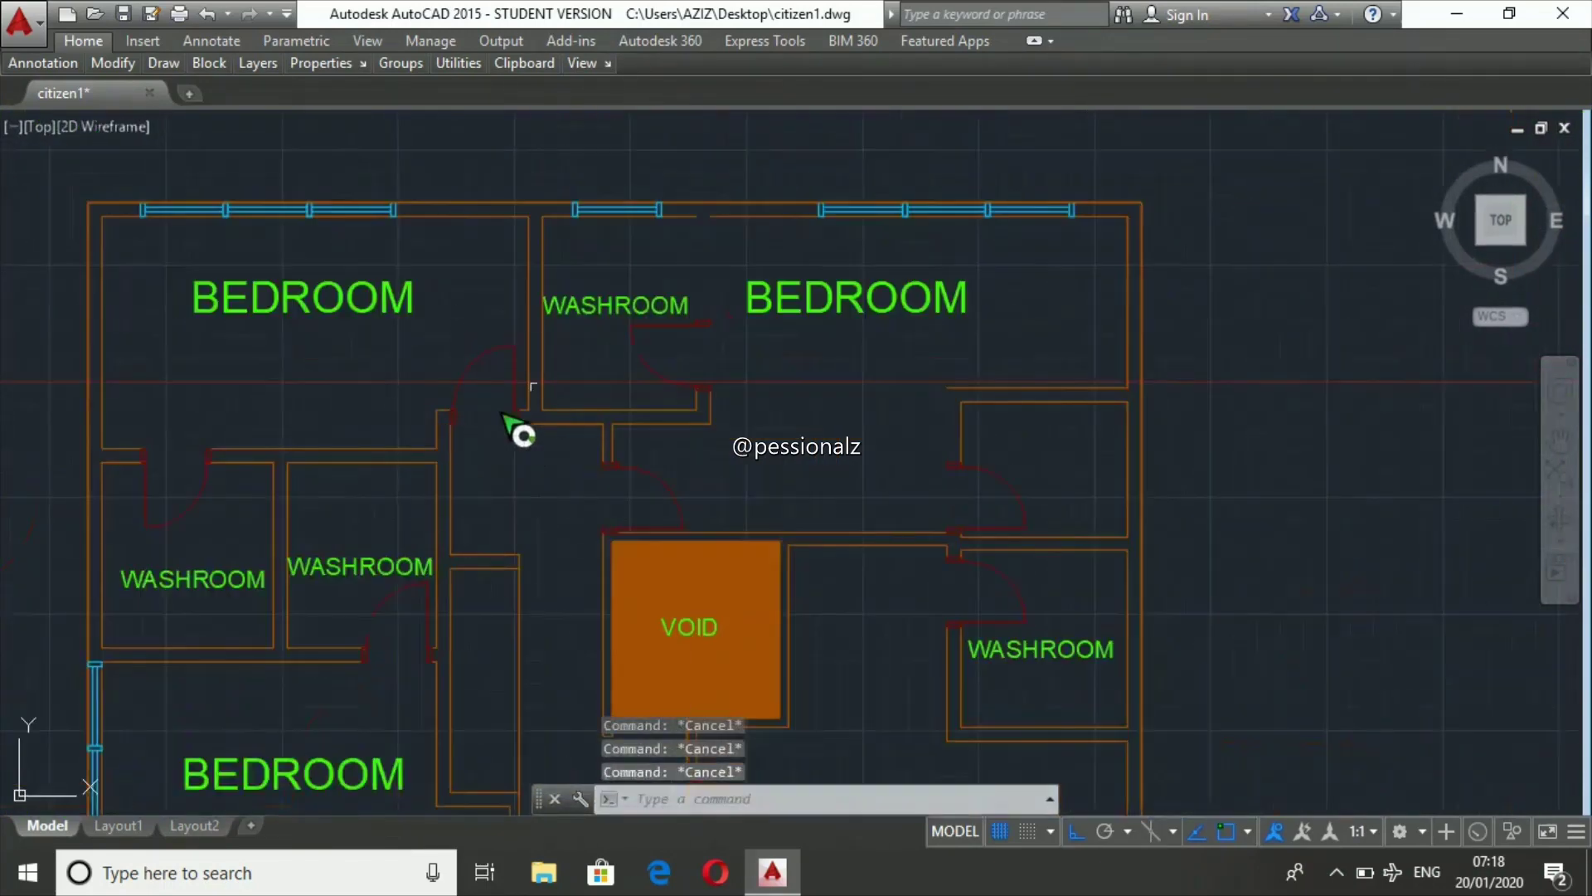
{"action": "type", "text": "l"}
{"action": "key", "text": "Return"}
{"action": "left_click", "coordinate": [947, 387]}
{"action": "left_click", "coordinate": [947, 465]}
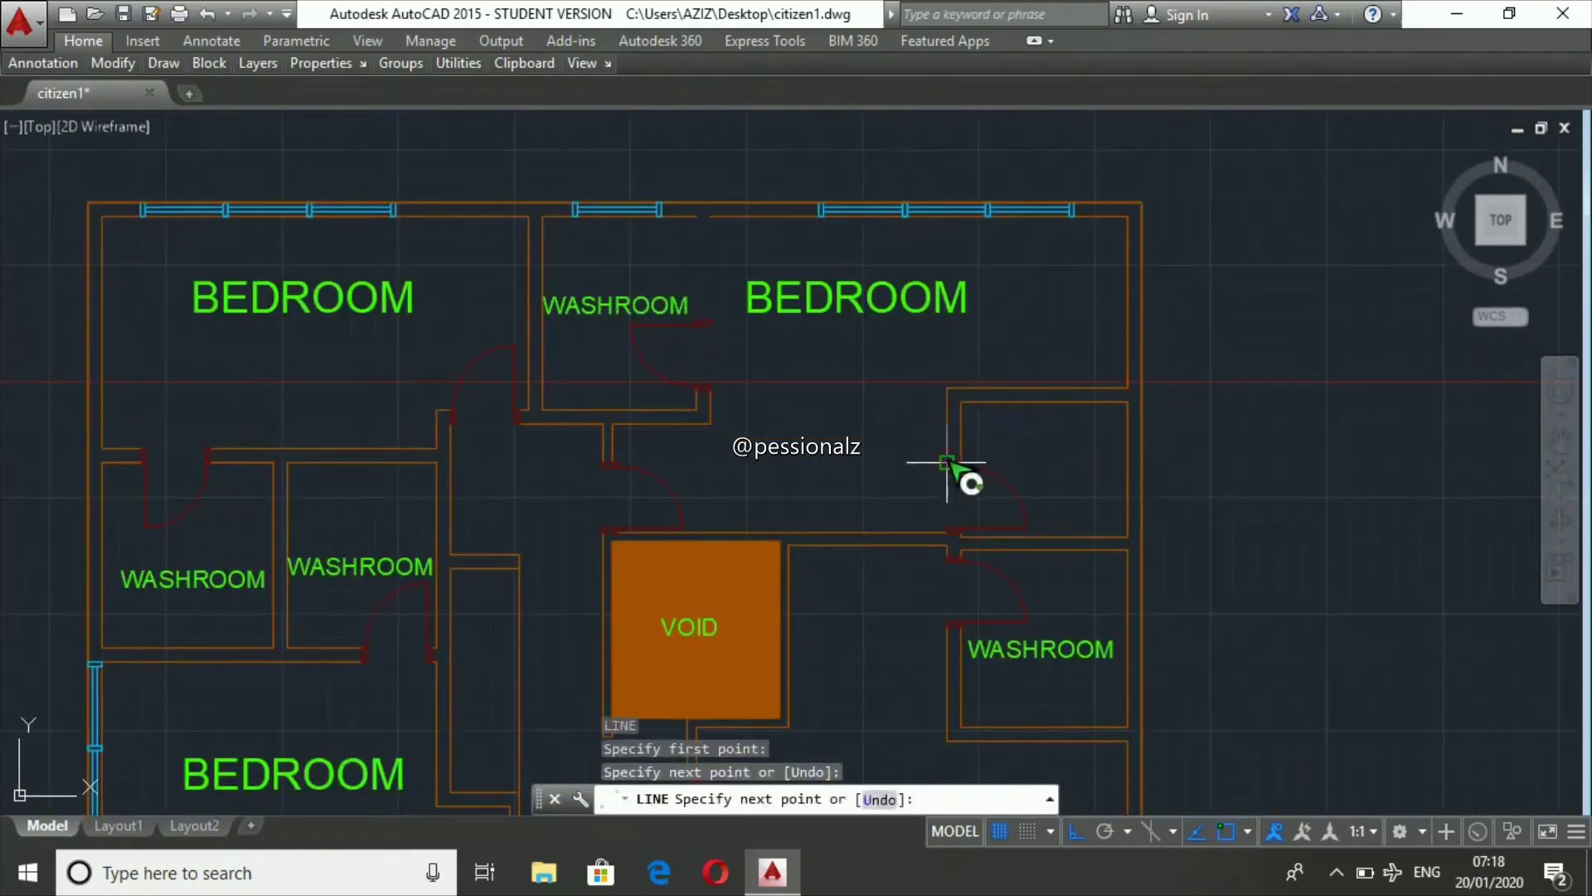
{"action": "key", "text": "Return"}
{"action": "key", "text": "Return"}
{"action": "left_click", "coordinate": [696, 235]}
{"action": "left_click", "coordinate": [695, 319]}
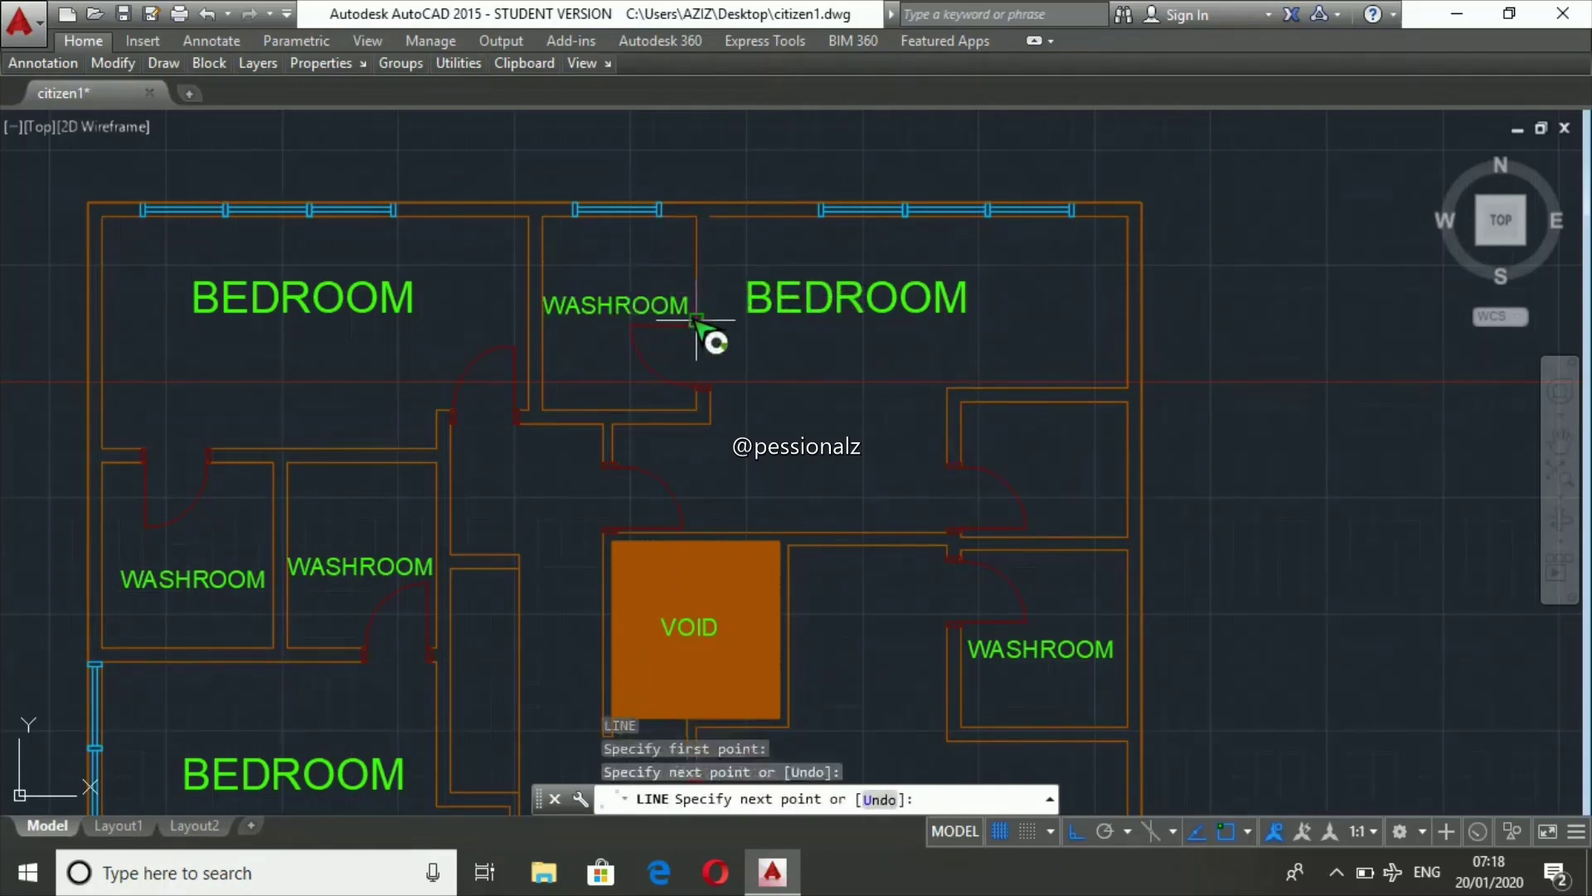
{"action": "key", "text": "Return"}
{"action": "key", "text": "Return"}
{"action": "left_click", "coordinate": [710, 217]}
{"action": "left_click", "coordinate": [713, 326]}
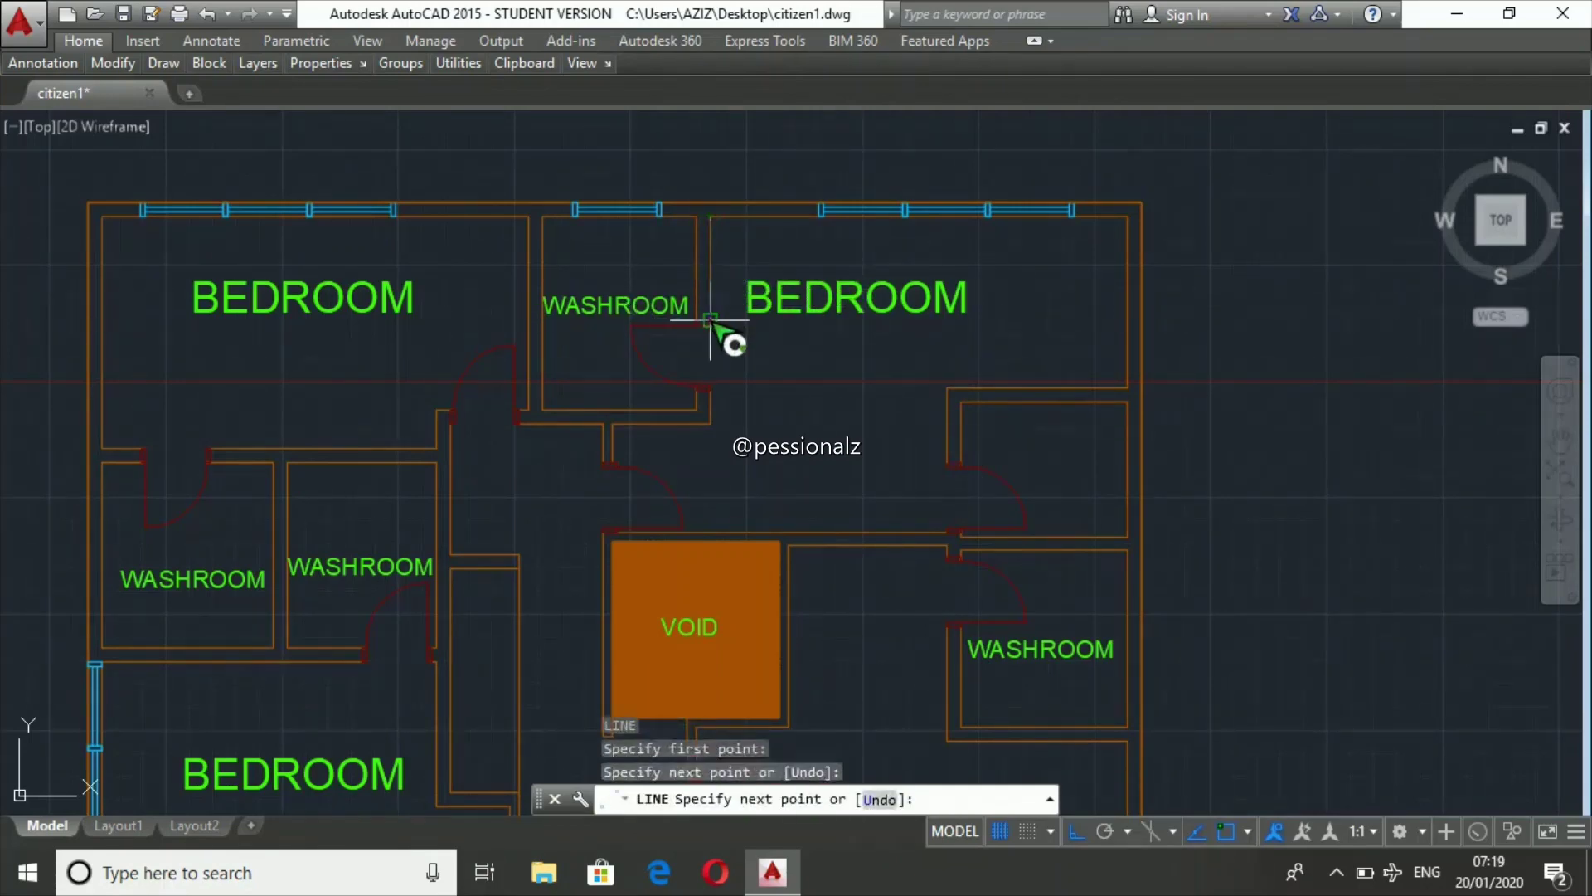
{"action": "key", "text": "Escape"}
{"action": "key", "text": "Escape"}
{"action": "key", "text": "Escape"}
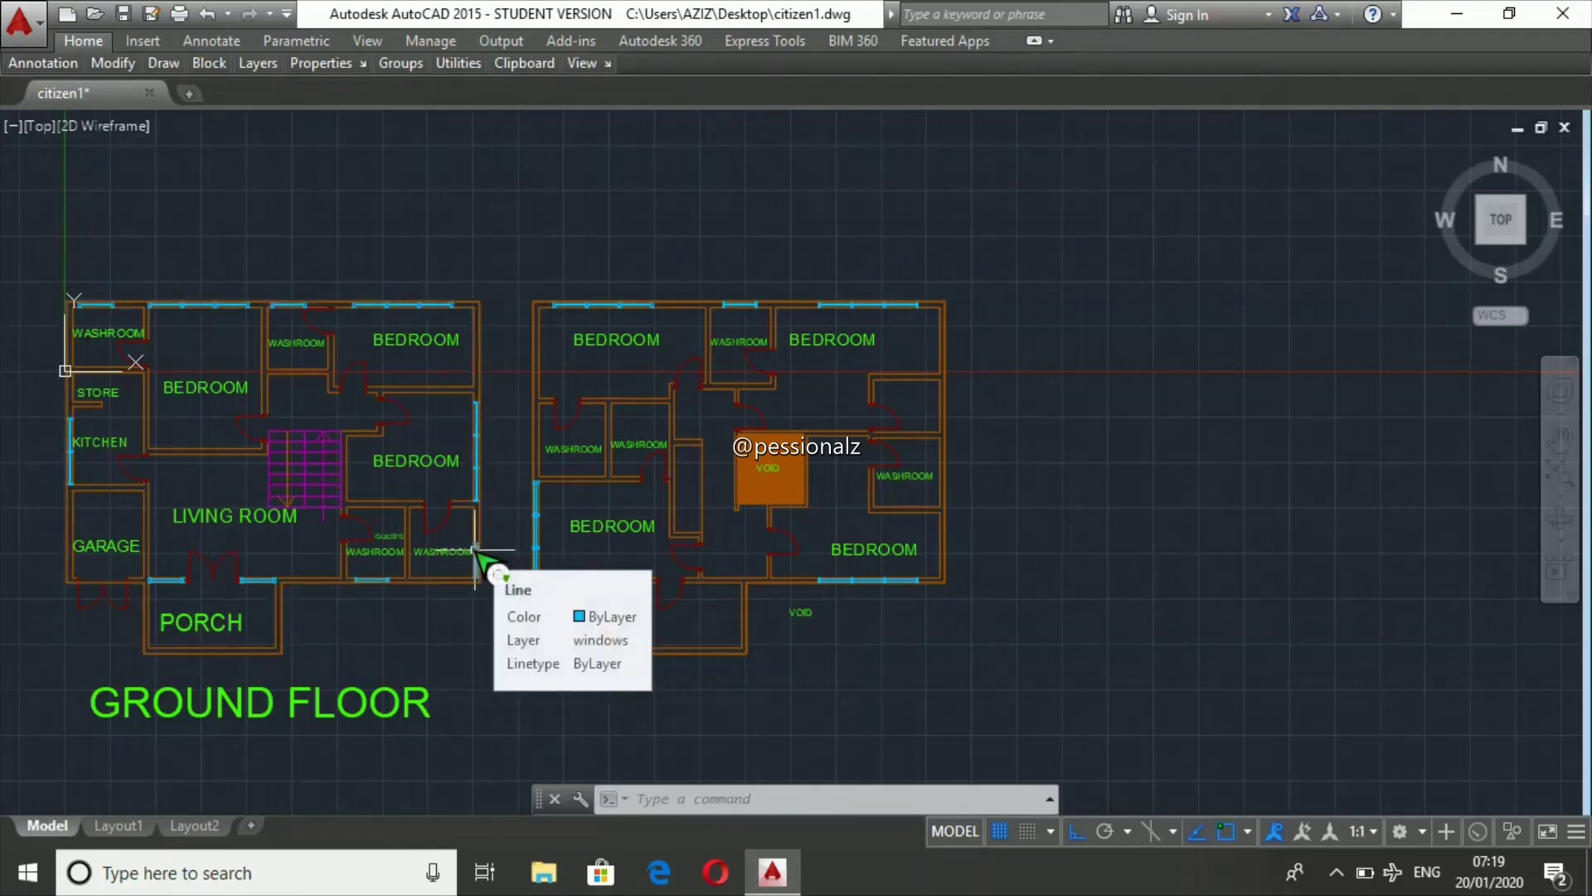
- Copy the ground-floor washroom window onto the first-floor washroom's outer wall
{"action": "scroll", "coordinate": [477, 552], "scroll_direction": "up", "scroll_amount": 6}
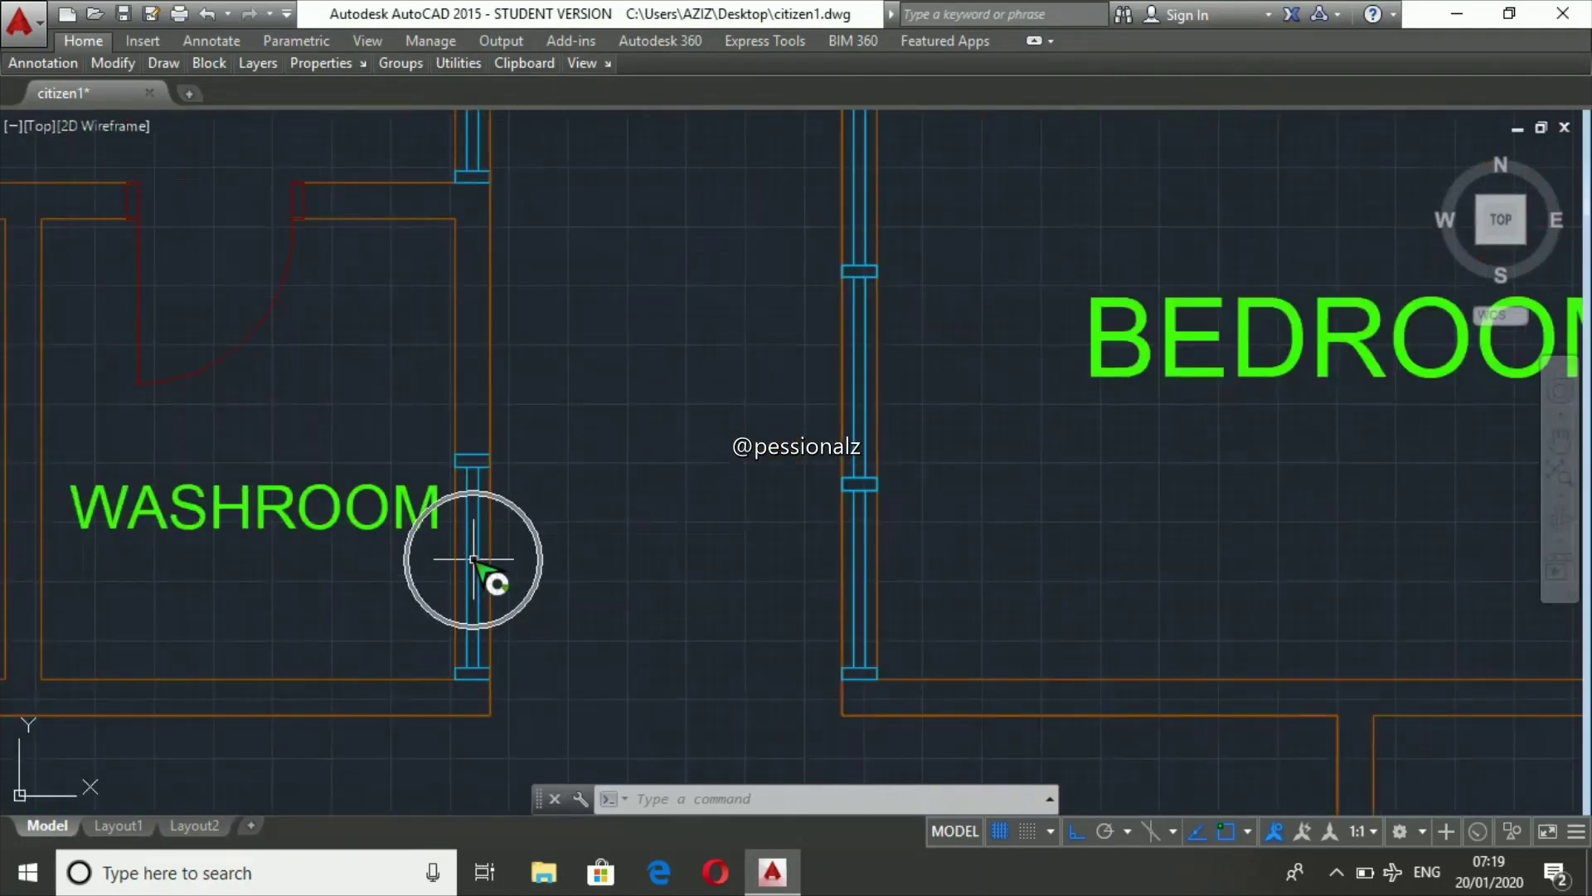
{"action": "left_click", "coordinate": [445, 438]}
{"action": "left_click", "coordinate": [528, 689]}
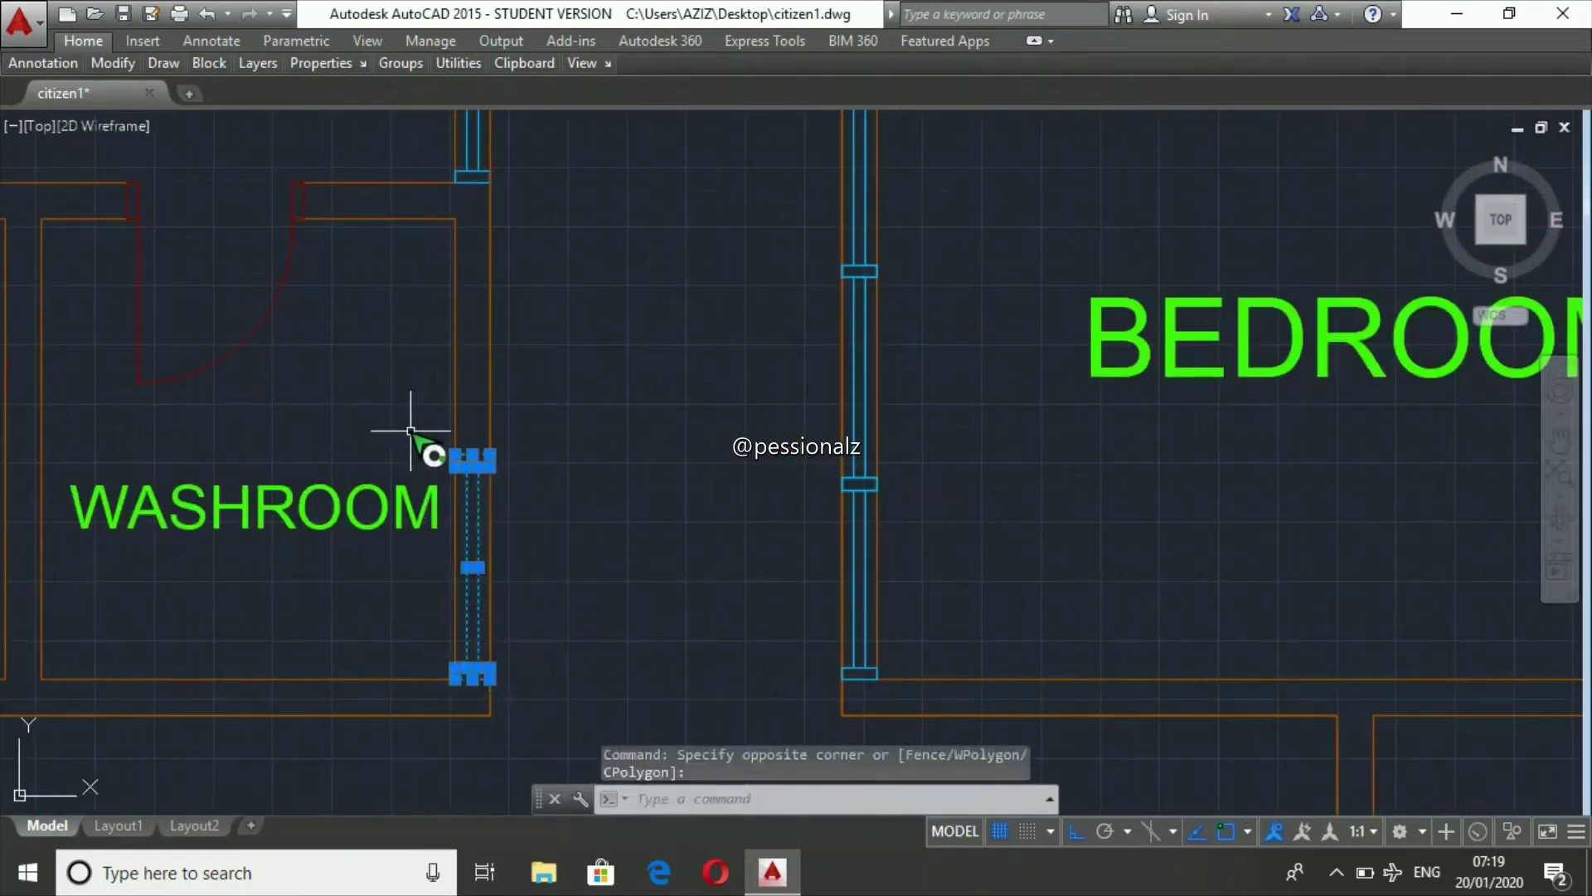
{"action": "type", "text": "cp"}
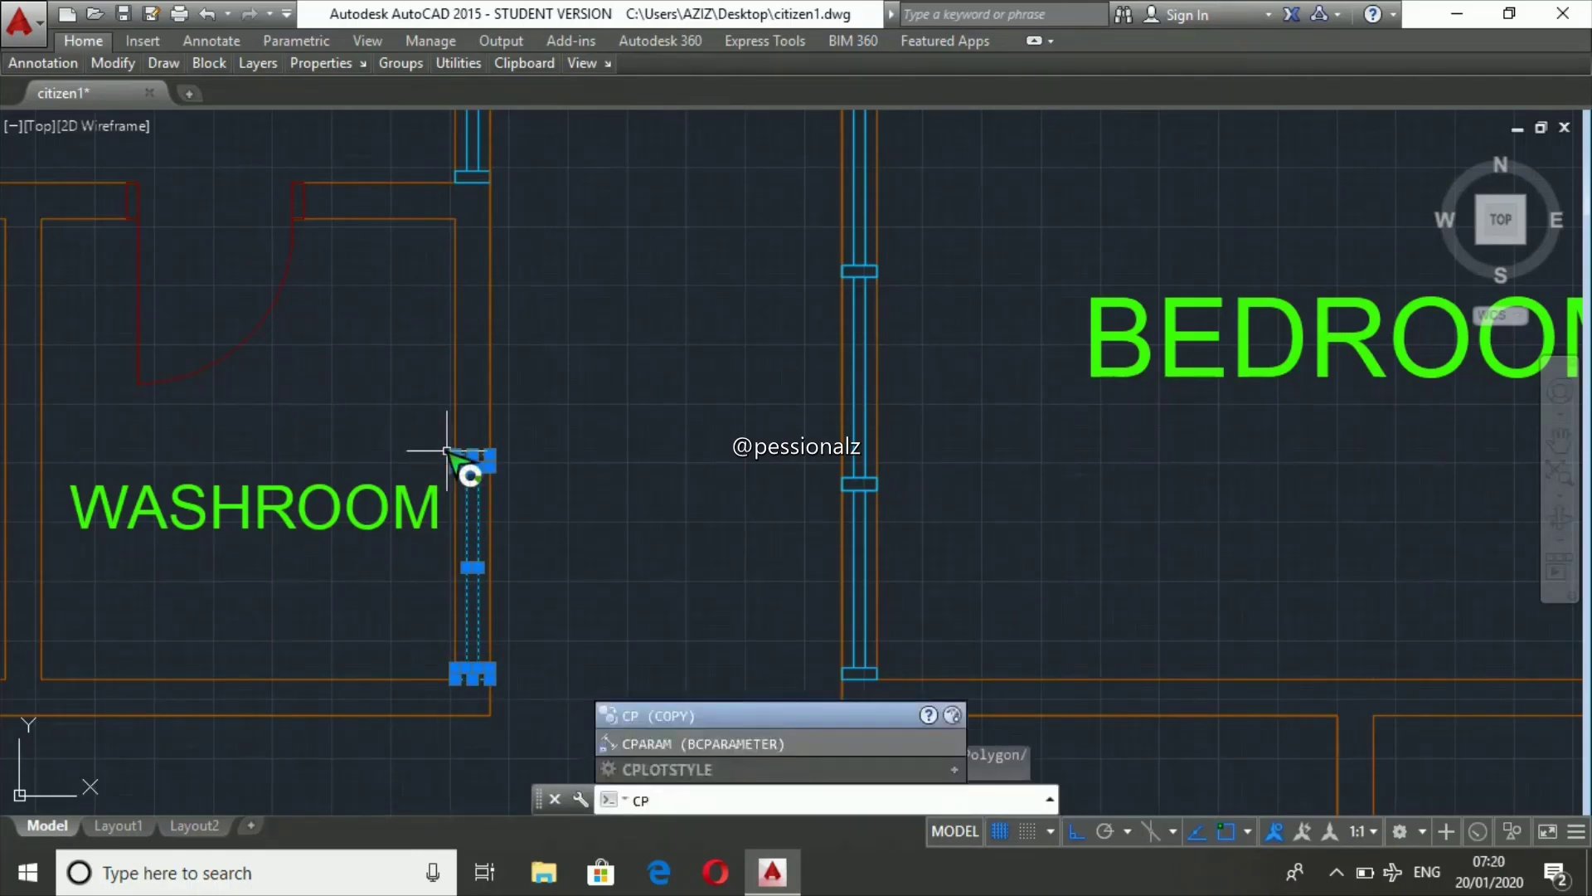
{"action": "key", "text": "Return"}
{"action": "left_click", "coordinate": [455, 454]}
{"action": "scroll", "coordinate": [465, 581], "scroll_direction": "down", "scroll_amount": 2}
{"action": "scroll", "coordinate": [522, 479], "scroll_direction": "down", "scroll_amount": 3}
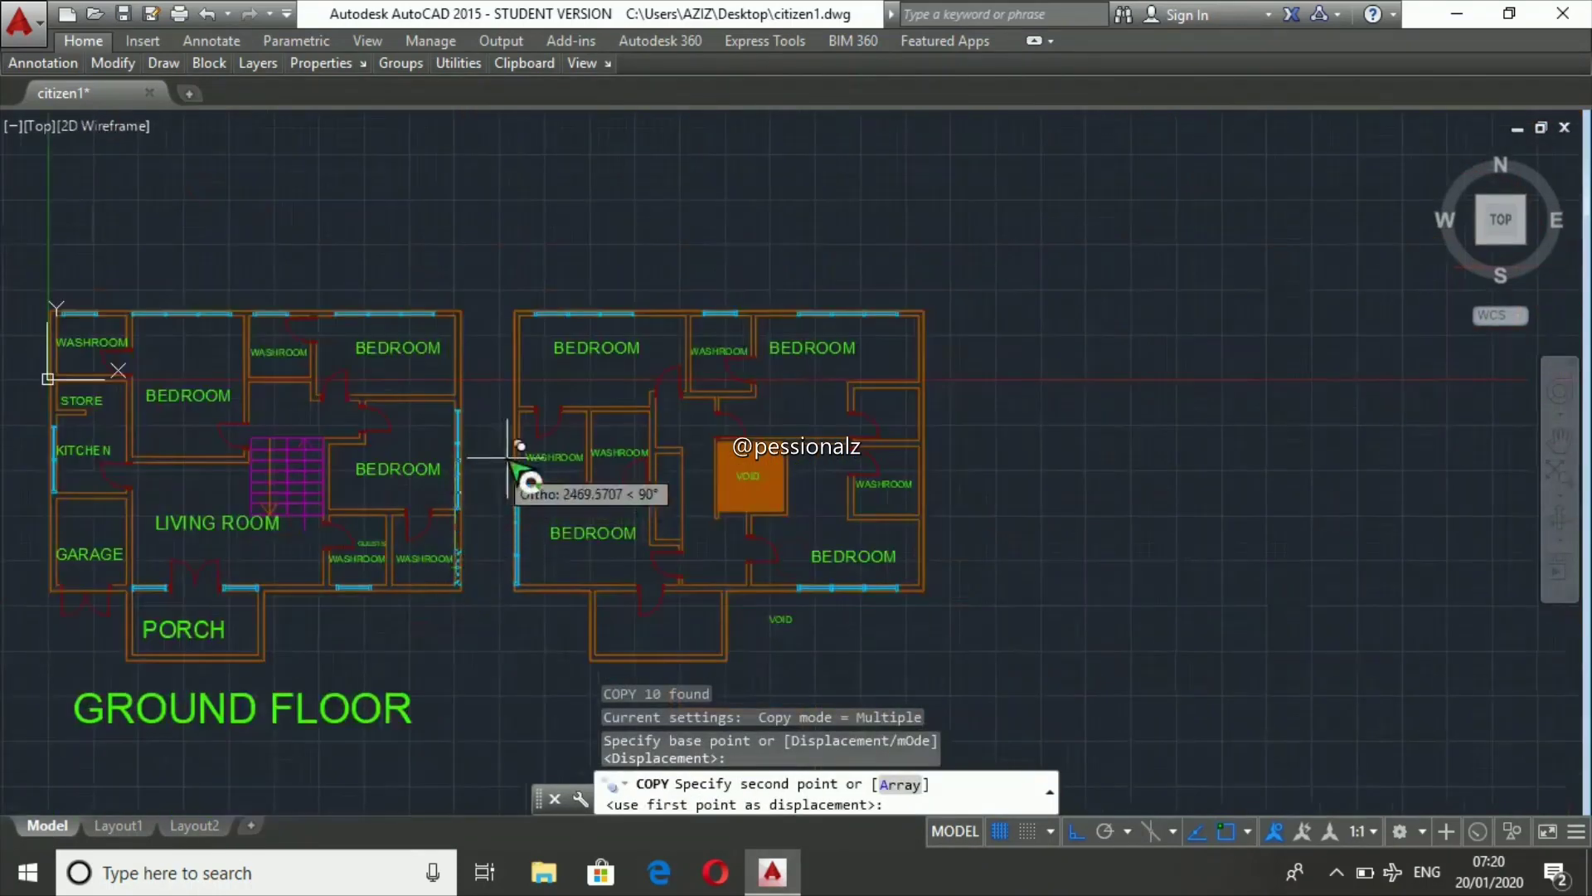
{"action": "left_click", "coordinate": [1076, 831]}
{"action": "scroll", "coordinate": [514, 443], "scroll_direction": "up", "scroll_amount": 5}
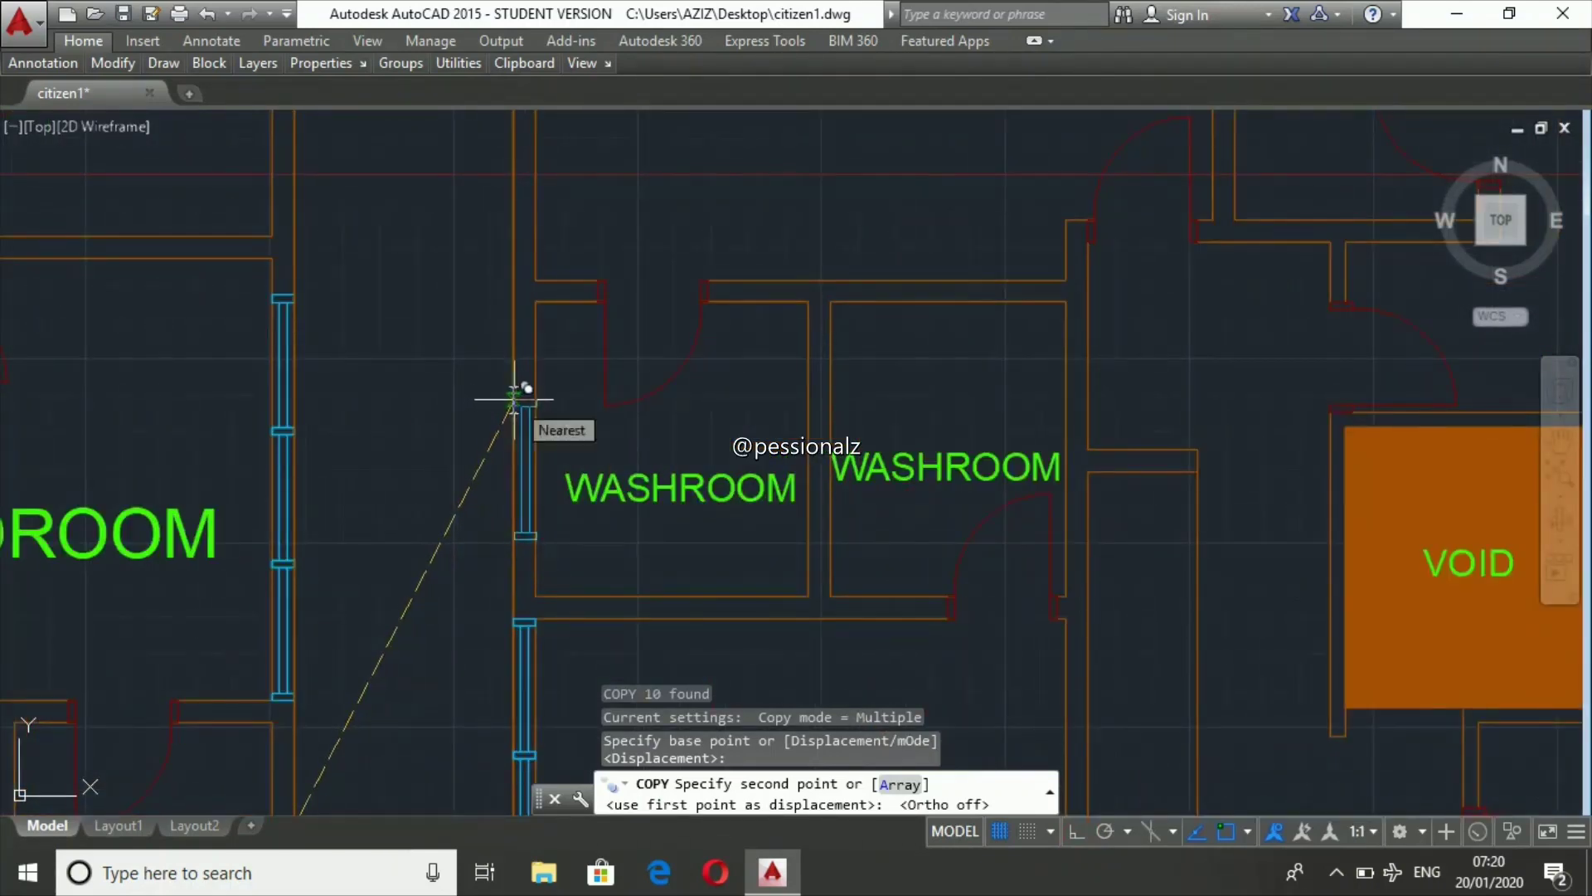
{"action": "scroll", "coordinate": [510, 402], "scroll_direction": "up", "scroll_amount": 3}
{"action": "scroll", "coordinate": [506, 394], "scroll_direction": "down", "scroll_amount": 1}
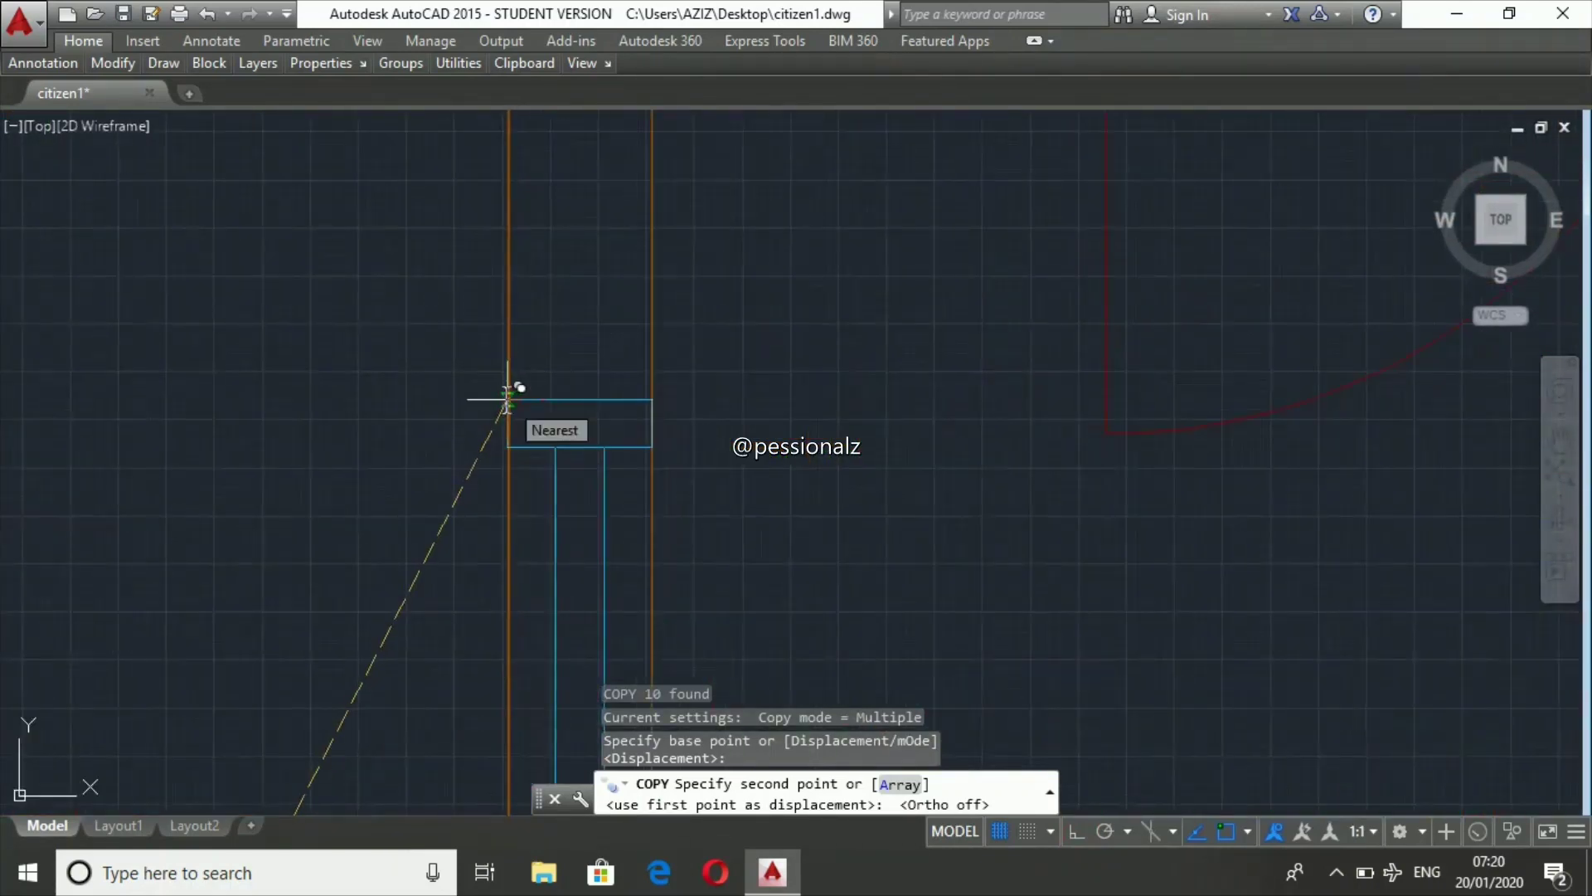
{"action": "left_click", "coordinate": [515, 390]}
{"action": "scroll", "coordinate": [448, 290], "scroll_direction": "down", "scroll_amount": 1}
{"action": "scroll", "coordinate": [403, 276], "scroll_direction": "down", "scroll_amount": 2}
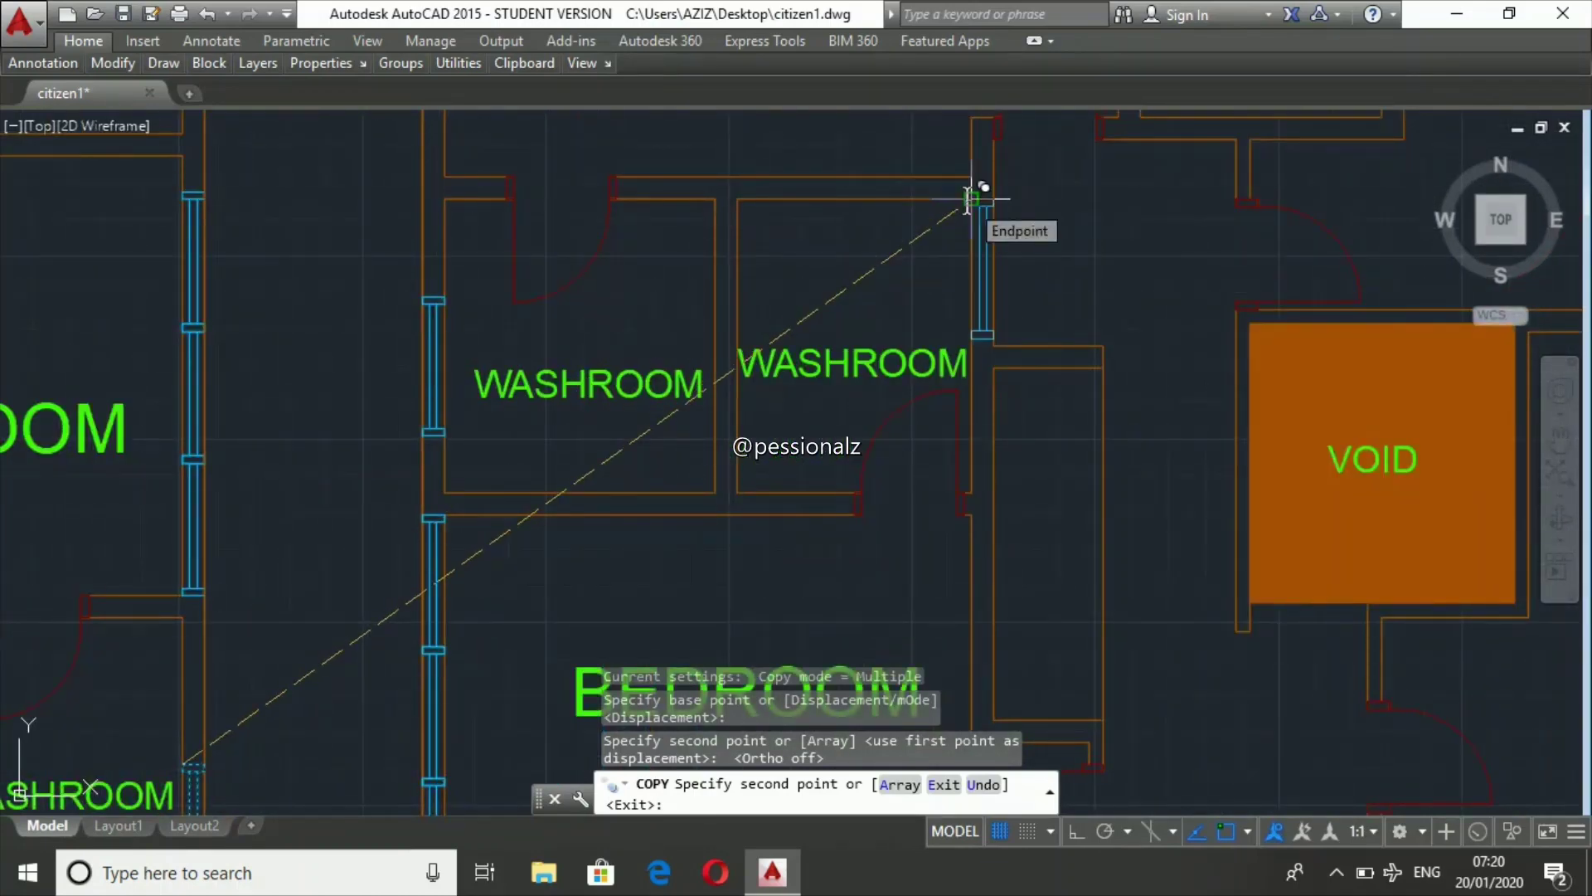
{"action": "left_click", "coordinate": [972, 365]}
{"action": "key", "text": "Escape"}
- Move the copied window higher up the washroom wall
{"action": "scroll", "coordinate": [1013, 533], "scroll_direction": "up", "scroll_amount": 4}
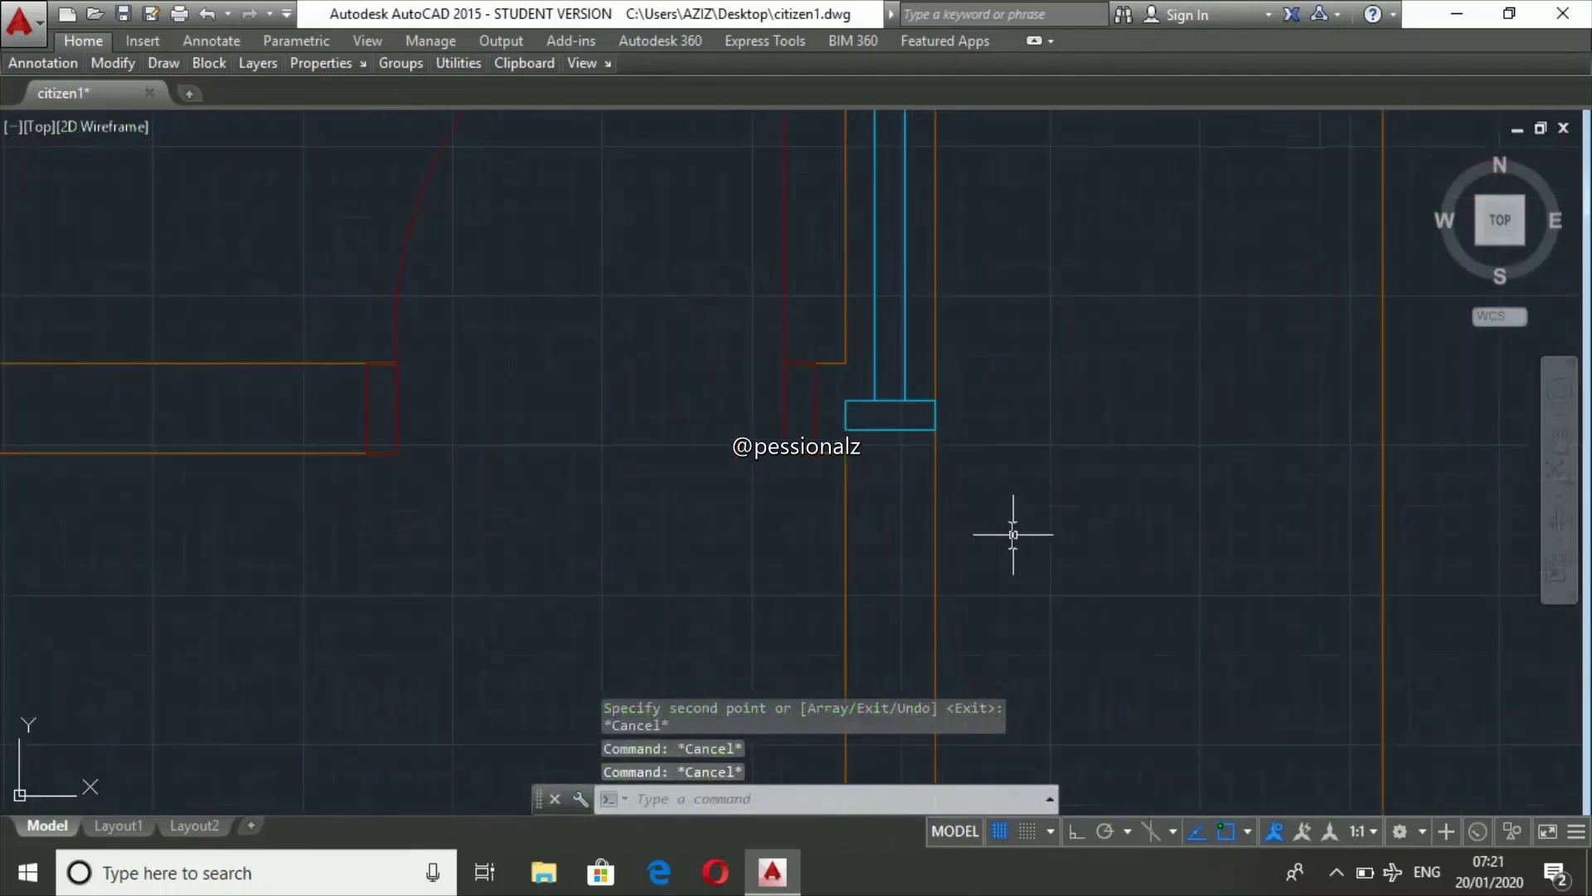
{"action": "scroll", "coordinate": [1013, 533], "scroll_direction": "down", "scroll_amount": 2}
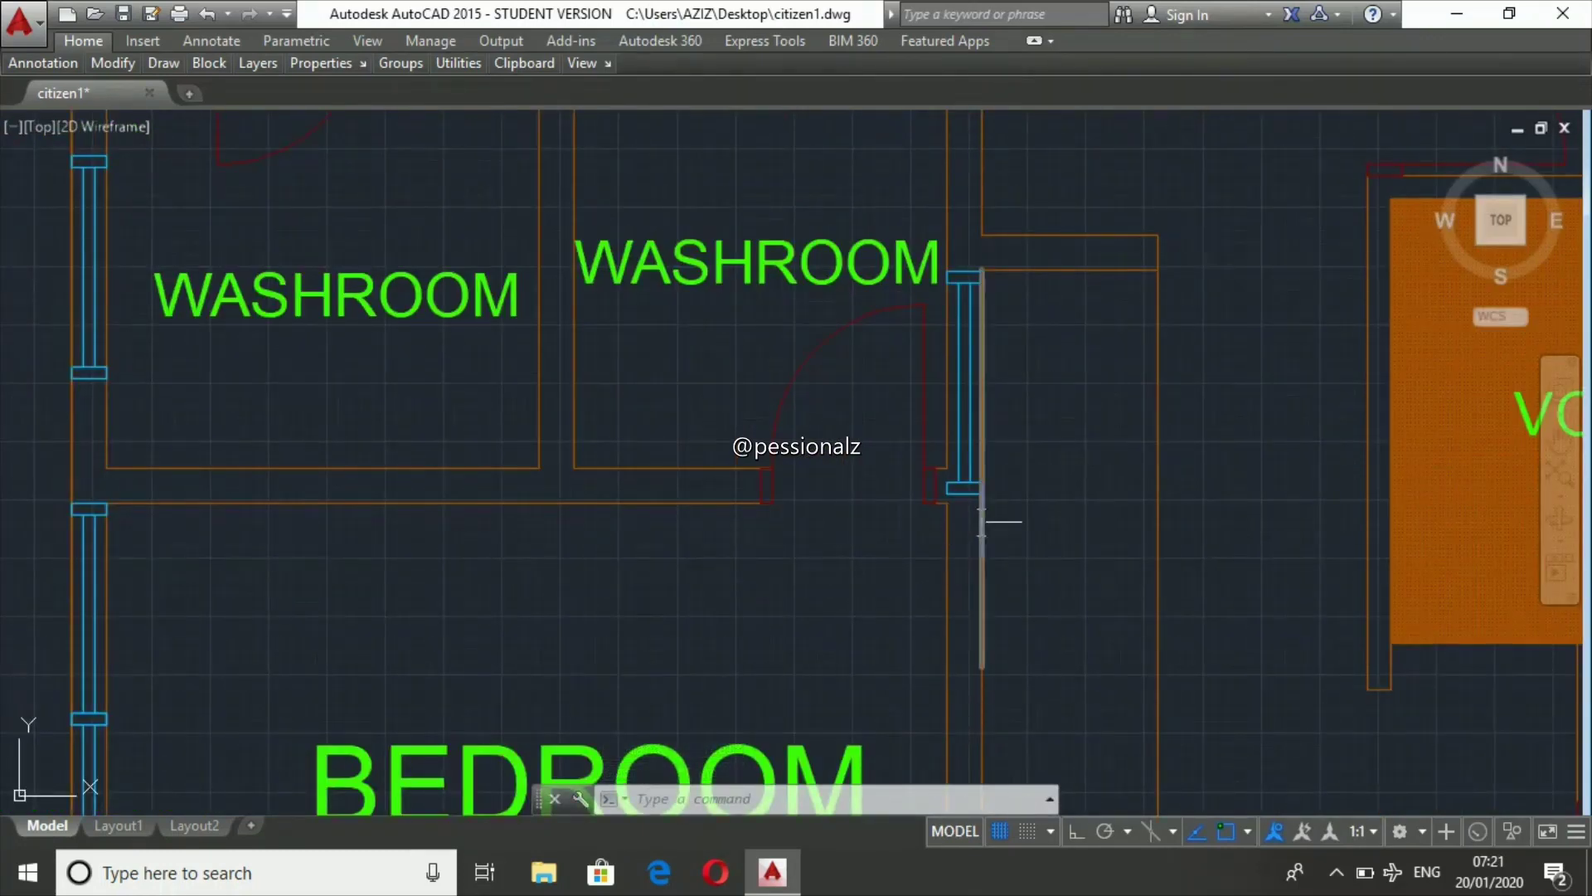
{"action": "scroll", "coordinate": [967, 489], "scroll_direction": "up", "scroll_amount": 5}
{"action": "left_click", "coordinate": [974, 446]}
{"action": "left_click", "coordinate": [1031, 423]}
{"action": "left_click", "coordinate": [962, 399]}
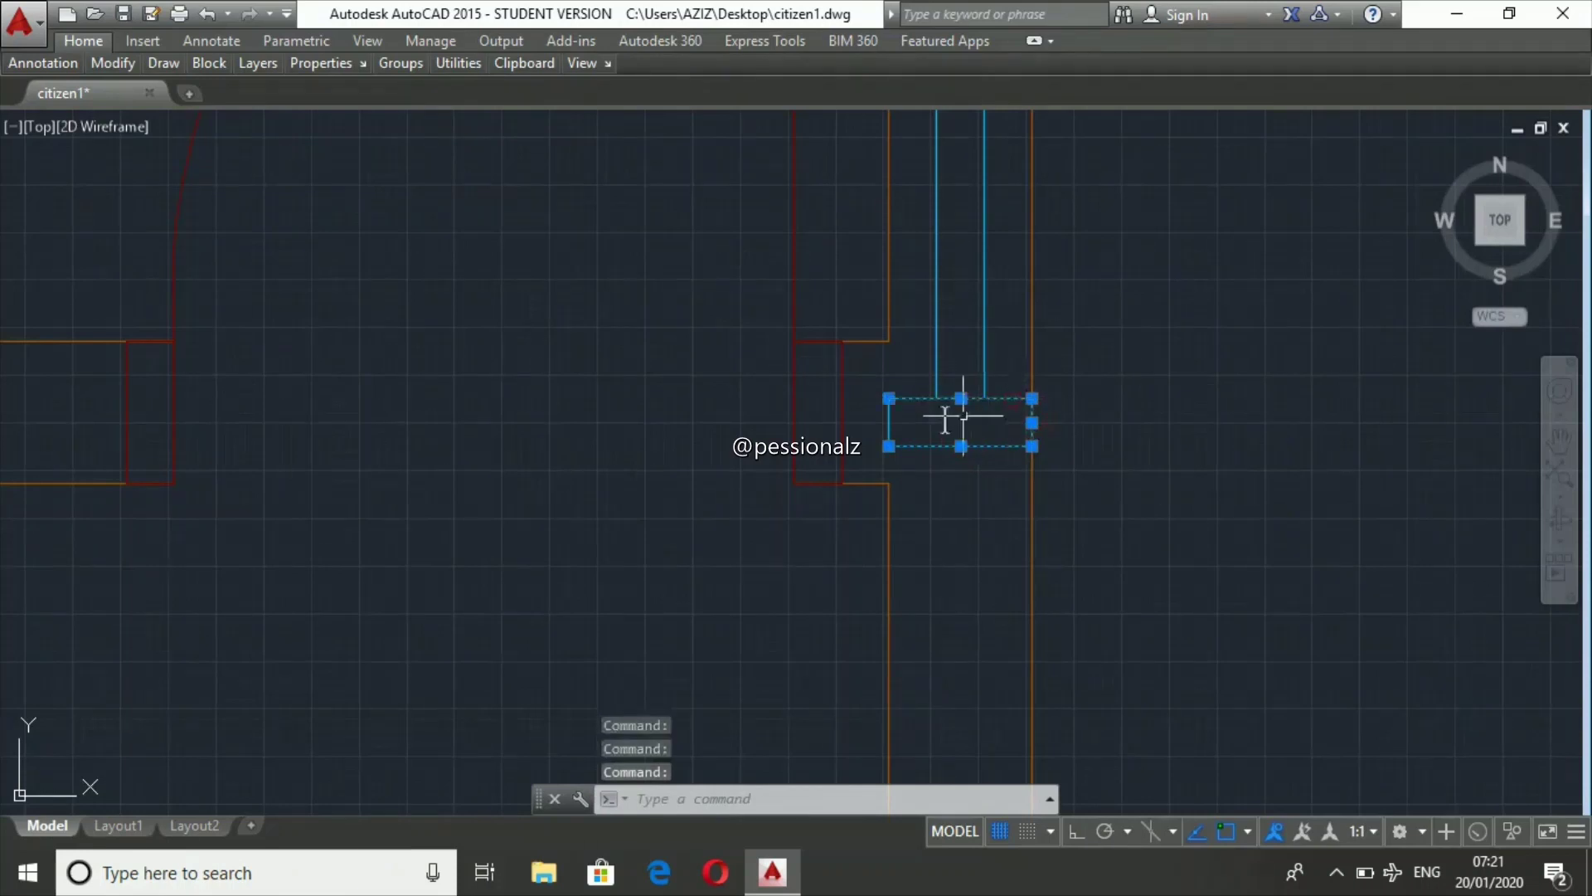
{"action": "type", "text": "move"}
{"action": "key", "text": "Return"}
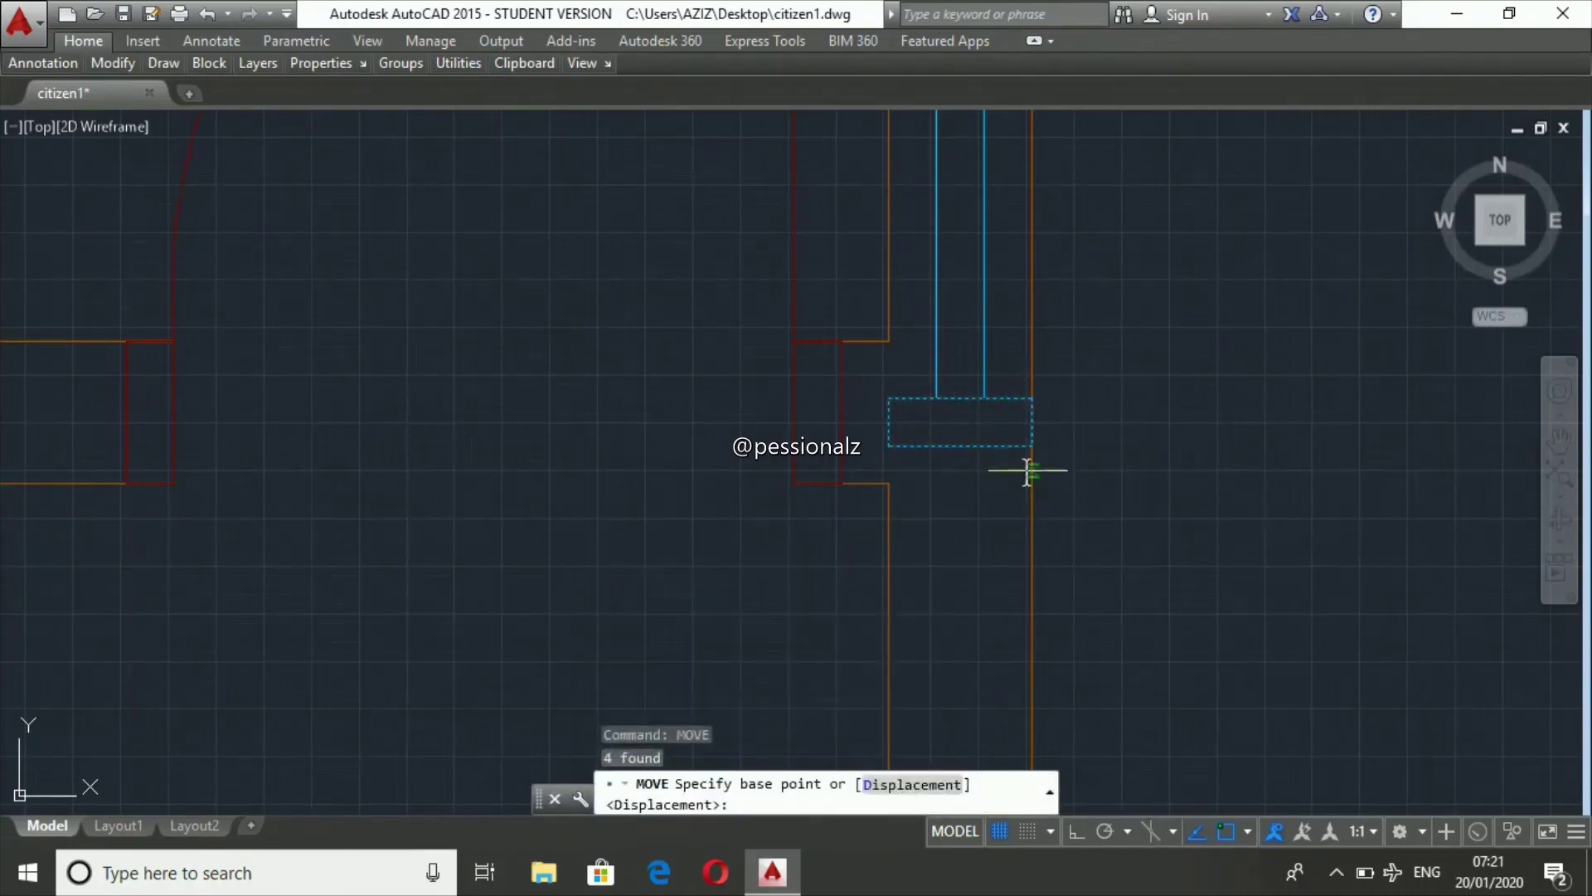
{"action": "left_click", "coordinate": [1032, 446]}
{"action": "left_click", "coordinate": [1031, 342]}
{"action": "key", "text": "Escape"}
{"action": "key", "text": "Escape"}
{"action": "key", "text": "Escape"}
- Trim the leftover wall lines below and inside the moved window
{"action": "type", "text": "tri"}
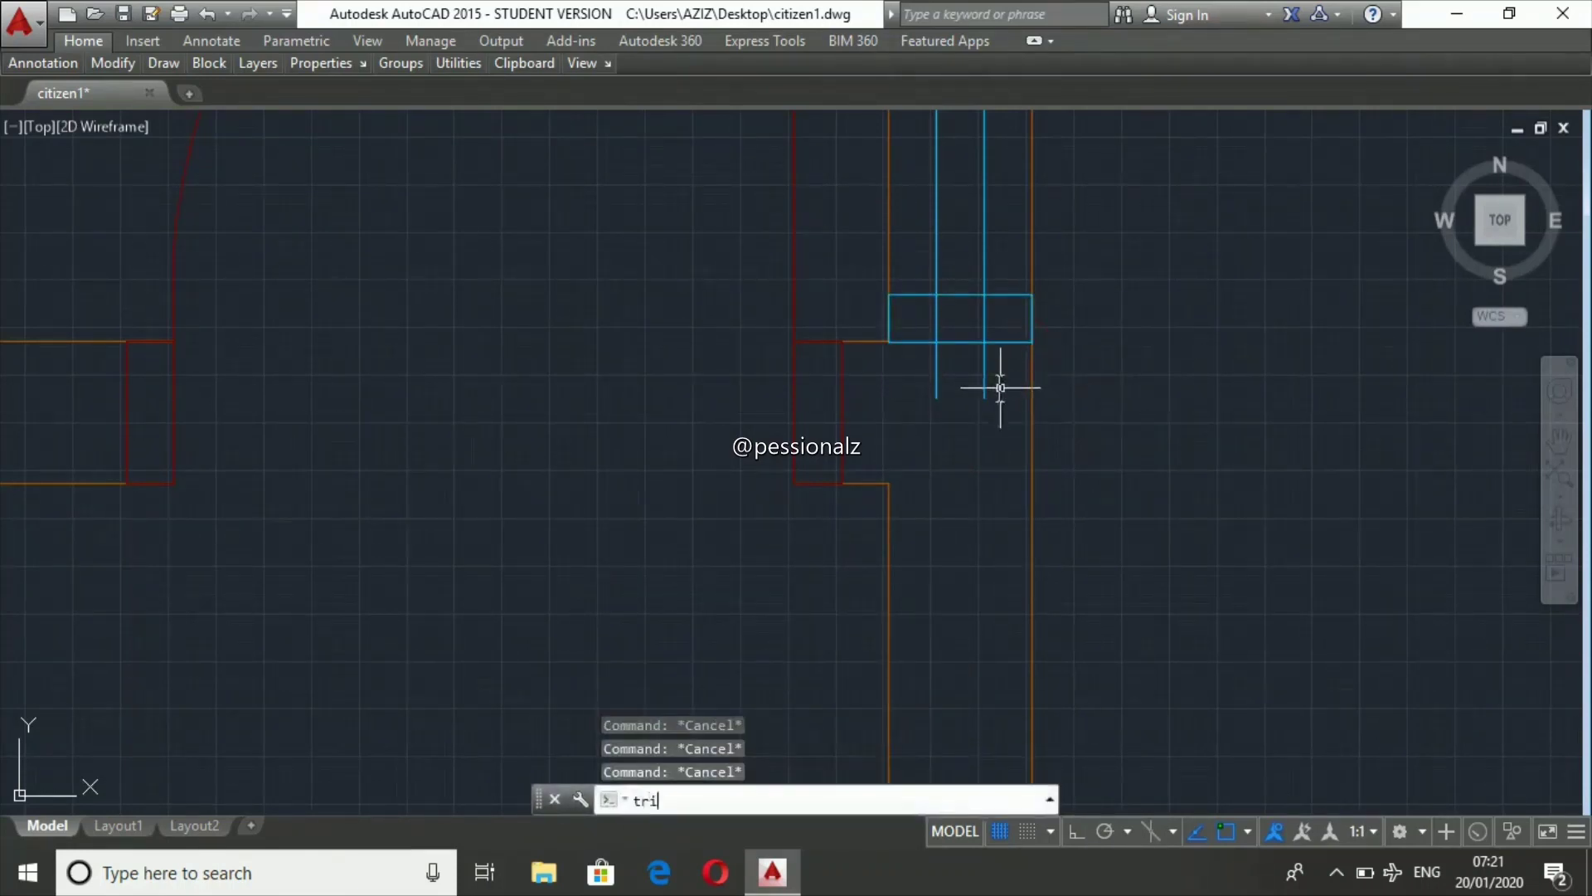
{"action": "key", "text": "Return"}
{"action": "key", "text": "Return"}
{"action": "left_click", "coordinate": [985, 386]}
{"action": "left_click", "coordinate": [938, 377]}
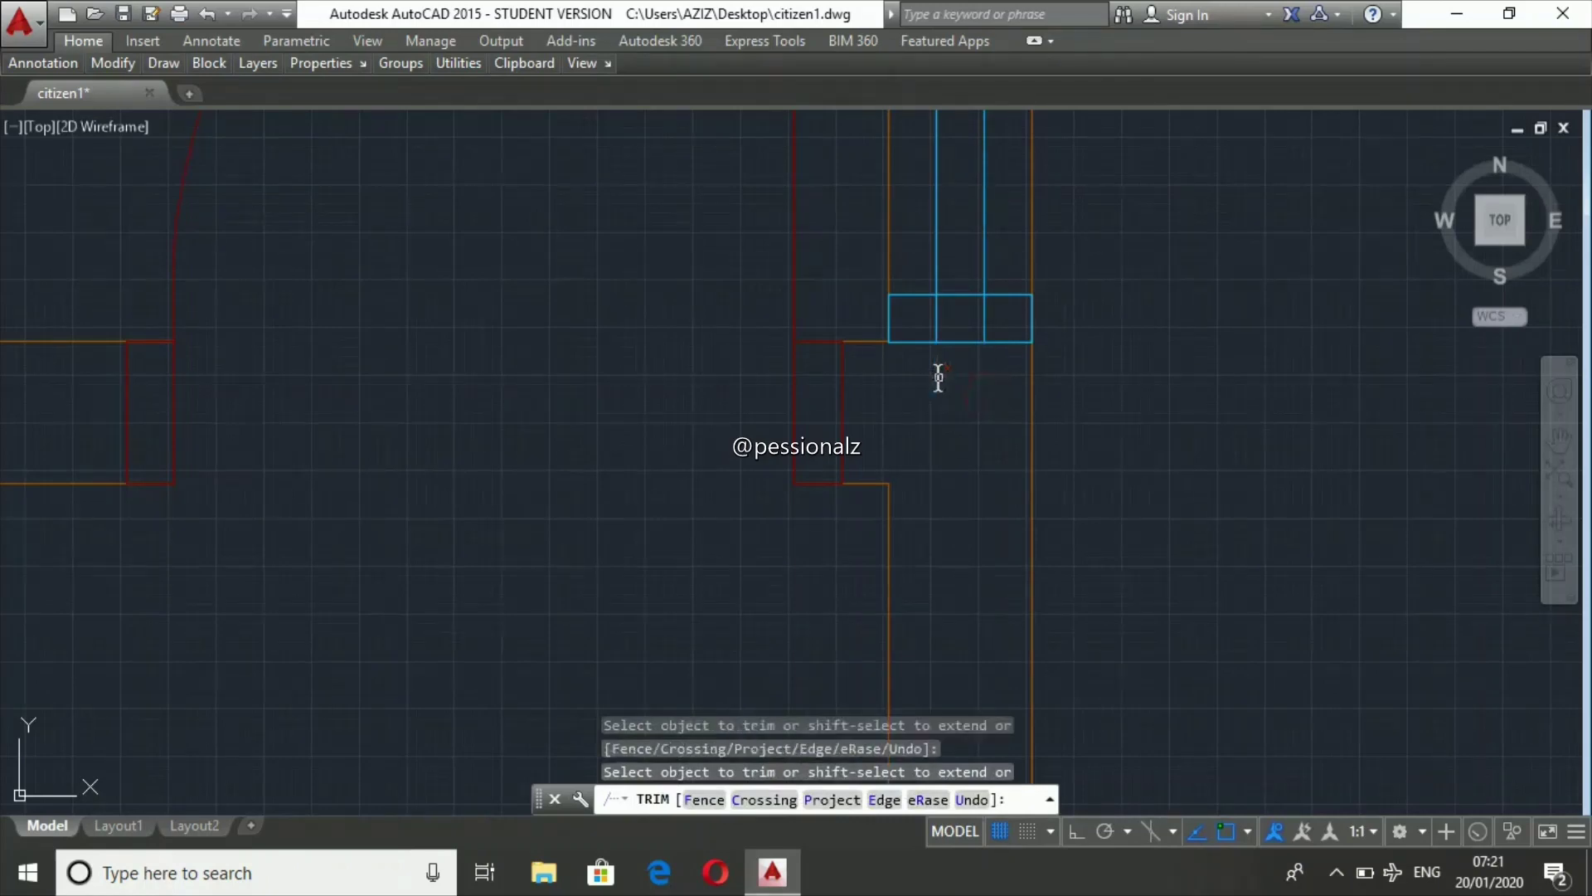
{"action": "left_click", "coordinate": [981, 325]}
{"action": "key", "text": "Escape"}
- Copy the guest-washroom window into the east first-floor washroom's wall
{"action": "scroll", "coordinate": [960, 406], "scroll_direction": "down", "scroll_amount": 5}
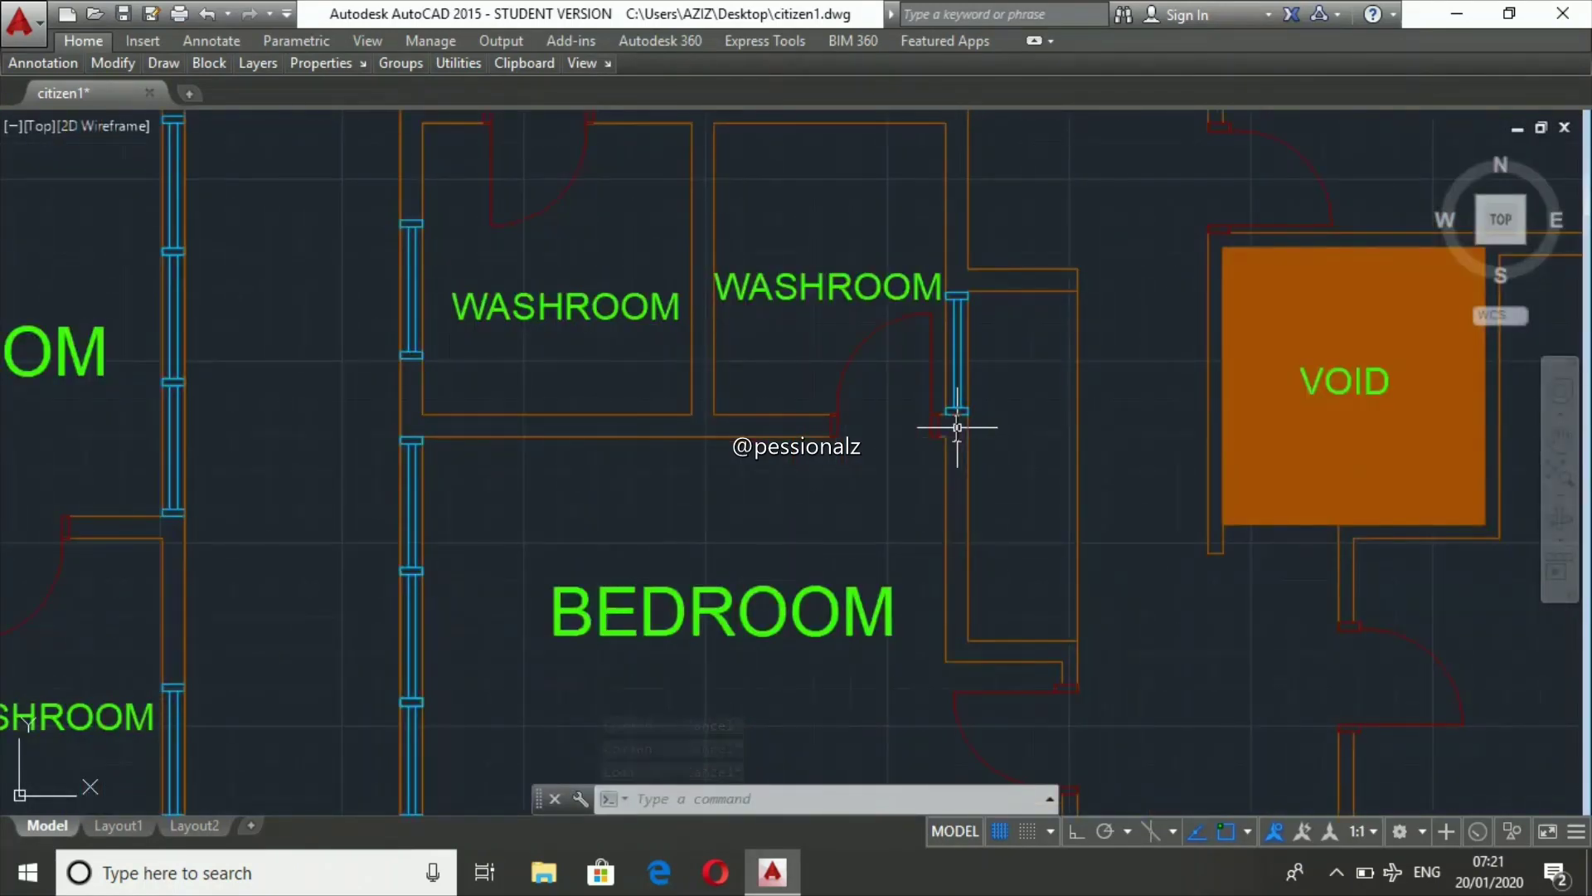
{"action": "scroll", "coordinate": [958, 427], "scroll_direction": "down", "scroll_amount": 5}
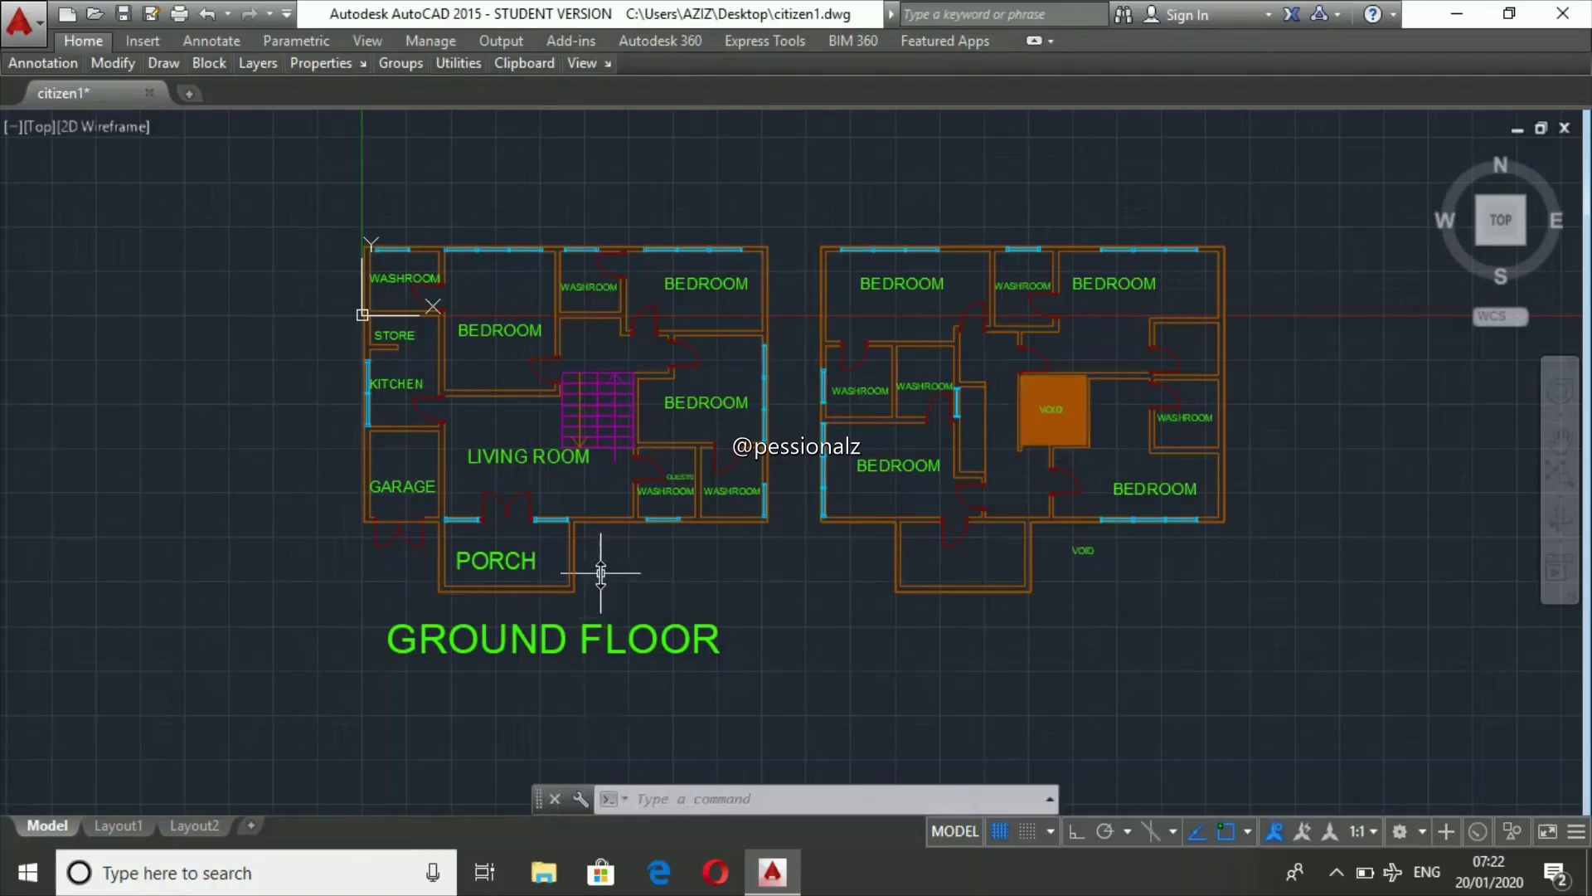
{"action": "scroll", "coordinate": [774, 481], "scroll_direction": "up", "scroll_amount": 4}
{"action": "scroll", "coordinate": [788, 477], "scroll_direction": "up", "scroll_amount": 2}
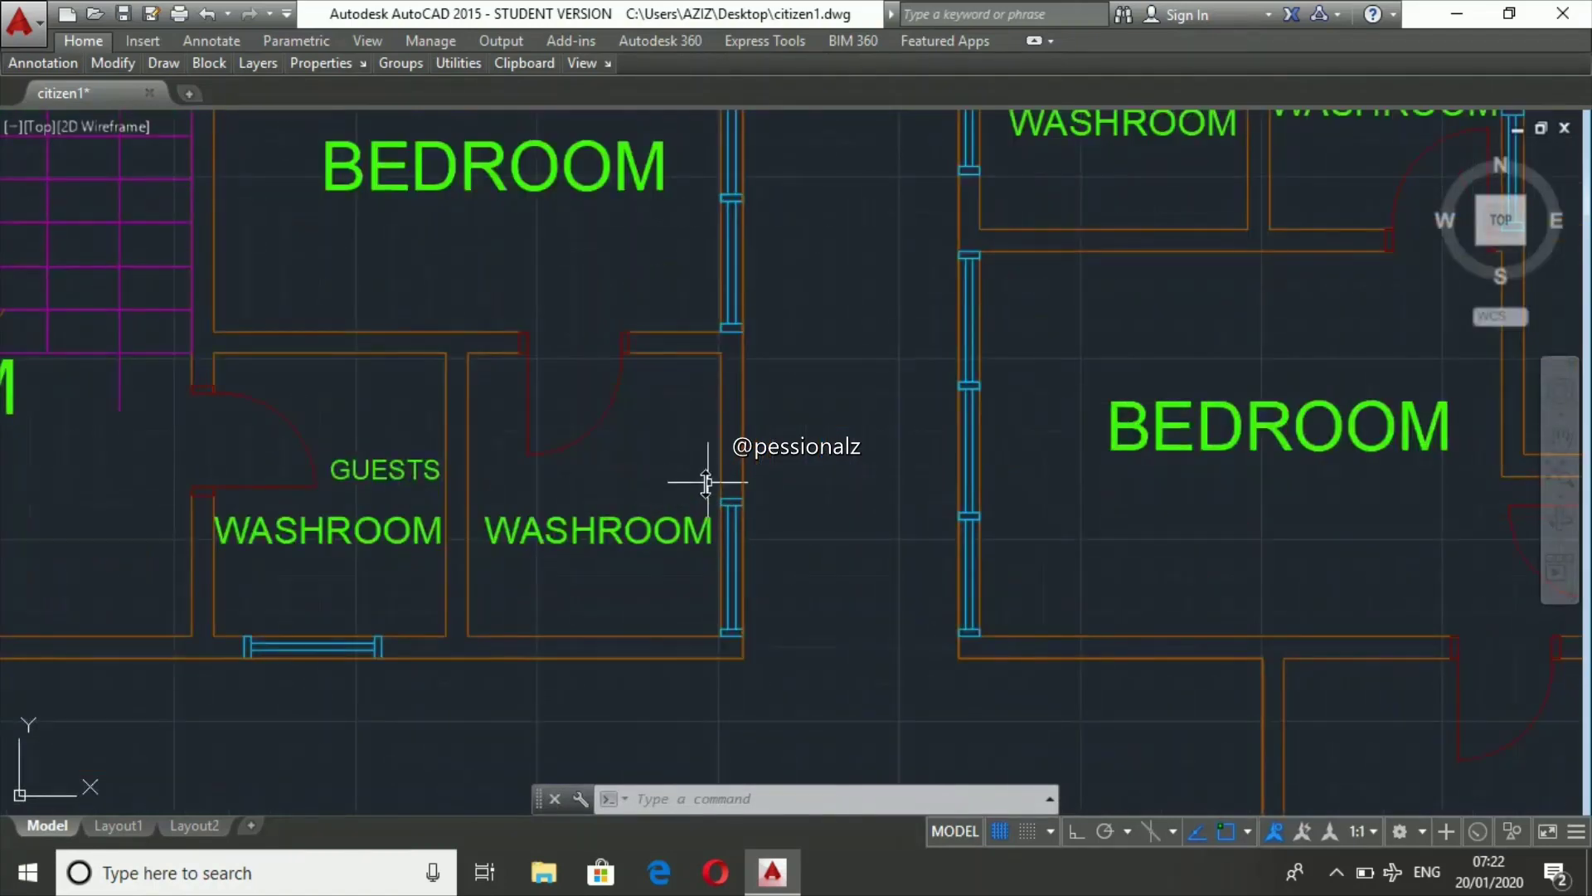
{"action": "left_click", "coordinate": [710, 480]}
{"action": "left_click", "coordinate": [809, 656]}
{"action": "type", "text": "cp"}
{"action": "key", "text": "Return"}
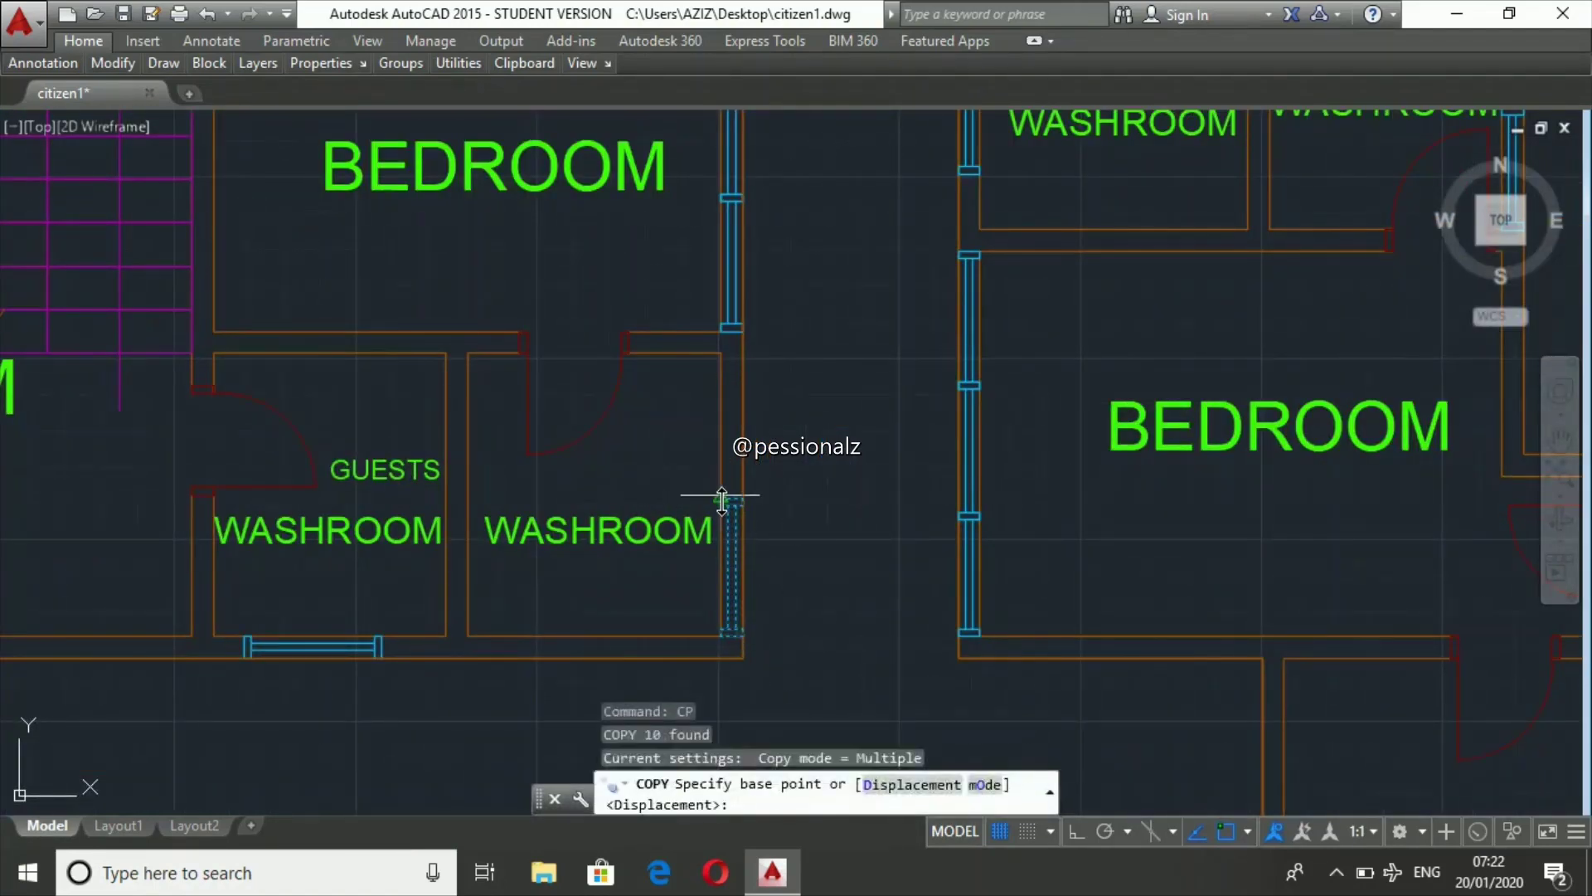
{"action": "scroll", "coordinate": [721, 500], "scroll_direction": "up", "scroll_amount": 2}
{"action": "left_click", "coordinate": [711, 501]}
{"action": "scroll", "coordinate": [551, 366], "scroll_direction": "down", "scroll_amount": 5}
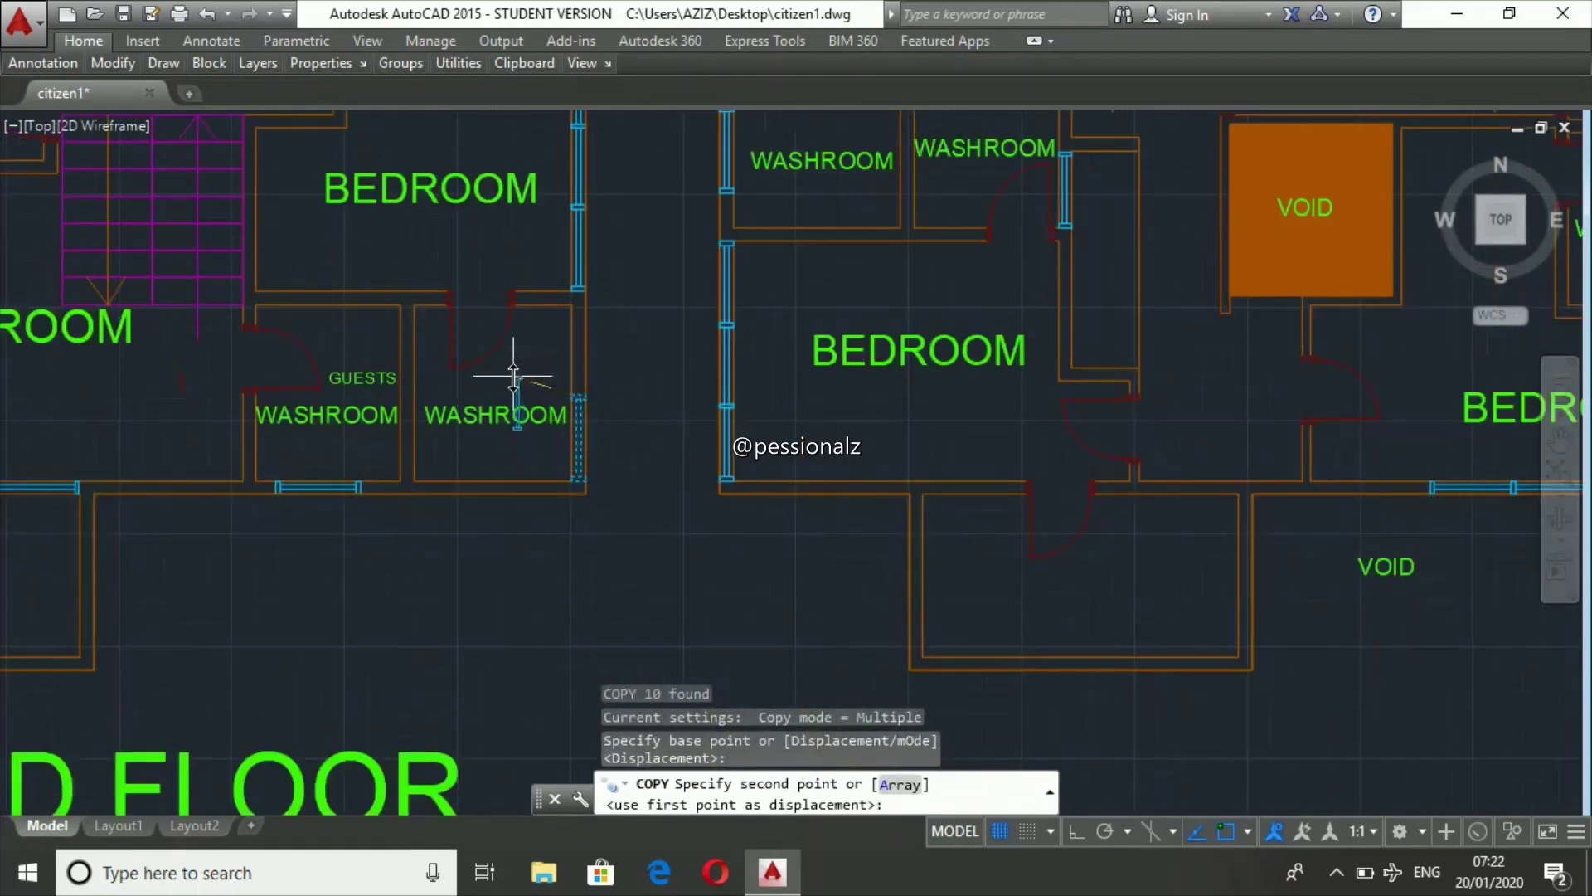
{"action": "scroll", "coordinate": [523, 366], "scroll_direction": "down", "scroll_amount": 3}
{"action": "scroll", "coordinate": [1004, 296], "scroll_direction": "up", "scroll_amount": 5}
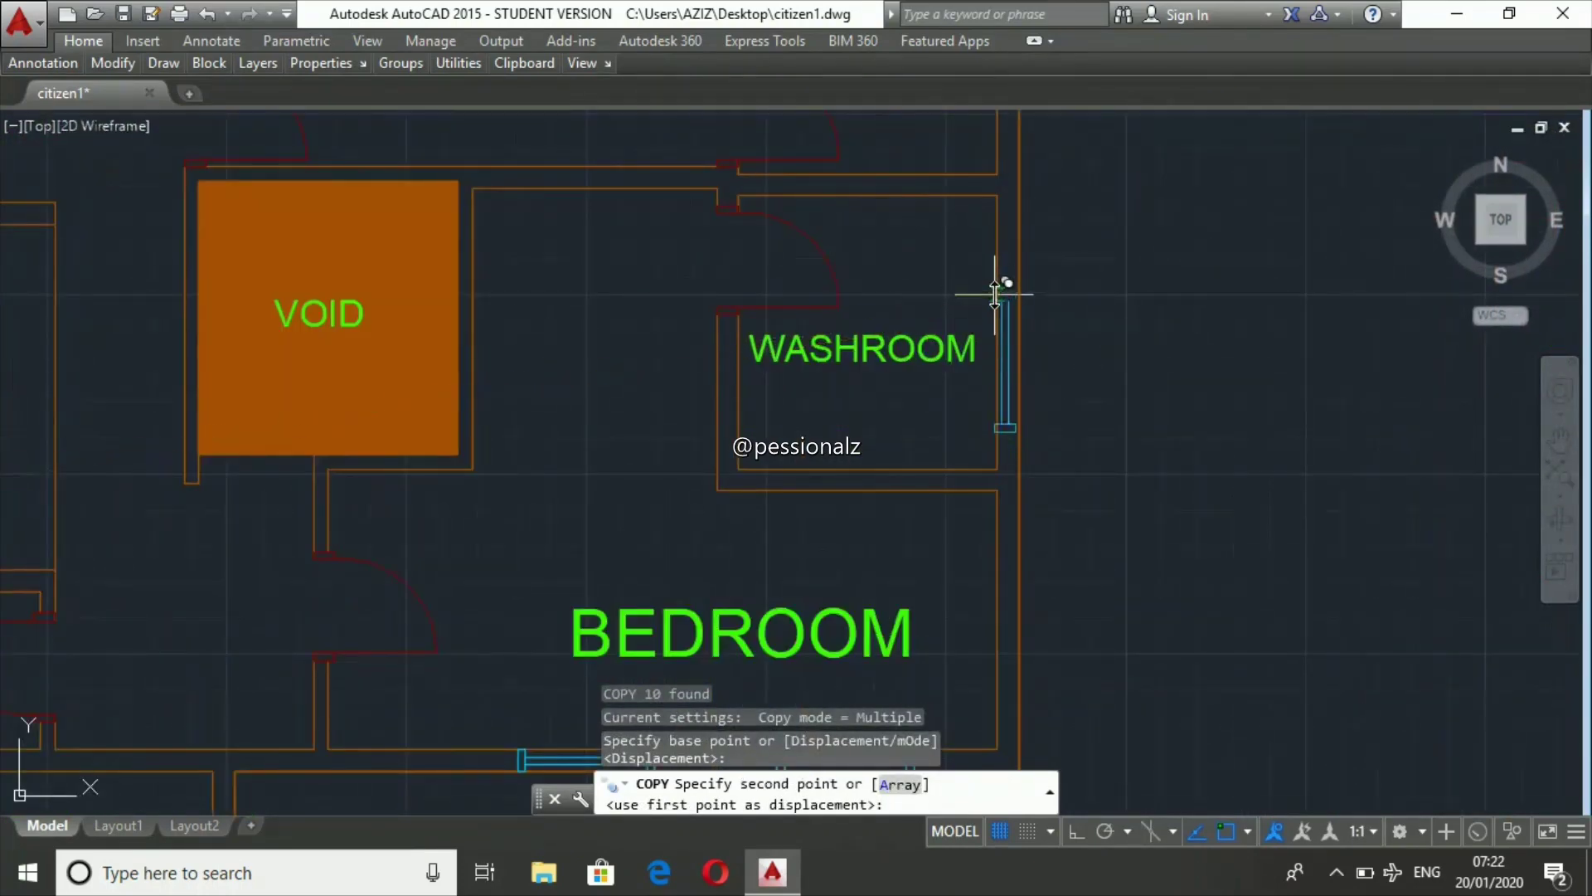
{"action": "left_click", "coordinate": [997, 293]}
{"action": "scroll", "coordinate": [999, 274], "scroll_direction": "down", "scroll_amount": 4}
{"action": "scroll", "coordinate": [1003, 249], "scroll_direction": "up", "scroll_amount": 3}
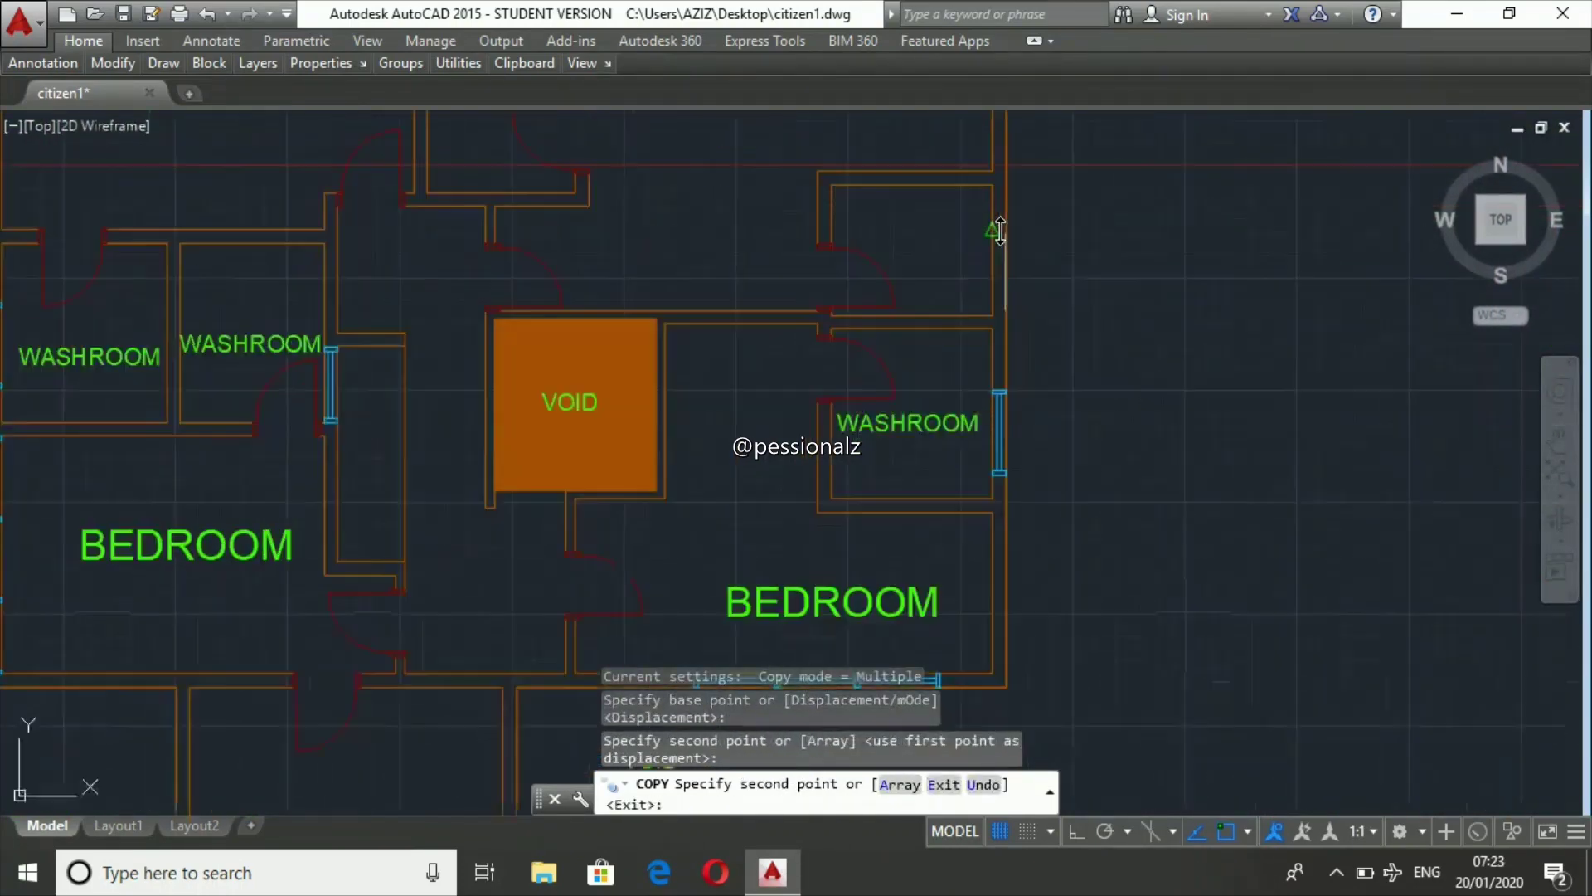
- Add a PORCH text label in the first floor's east room on the selected layer
{"action": "key", "text": "Escape"}
{"action": "key", "text": "Escape"}
{"action": "key", "text": "Escape"}
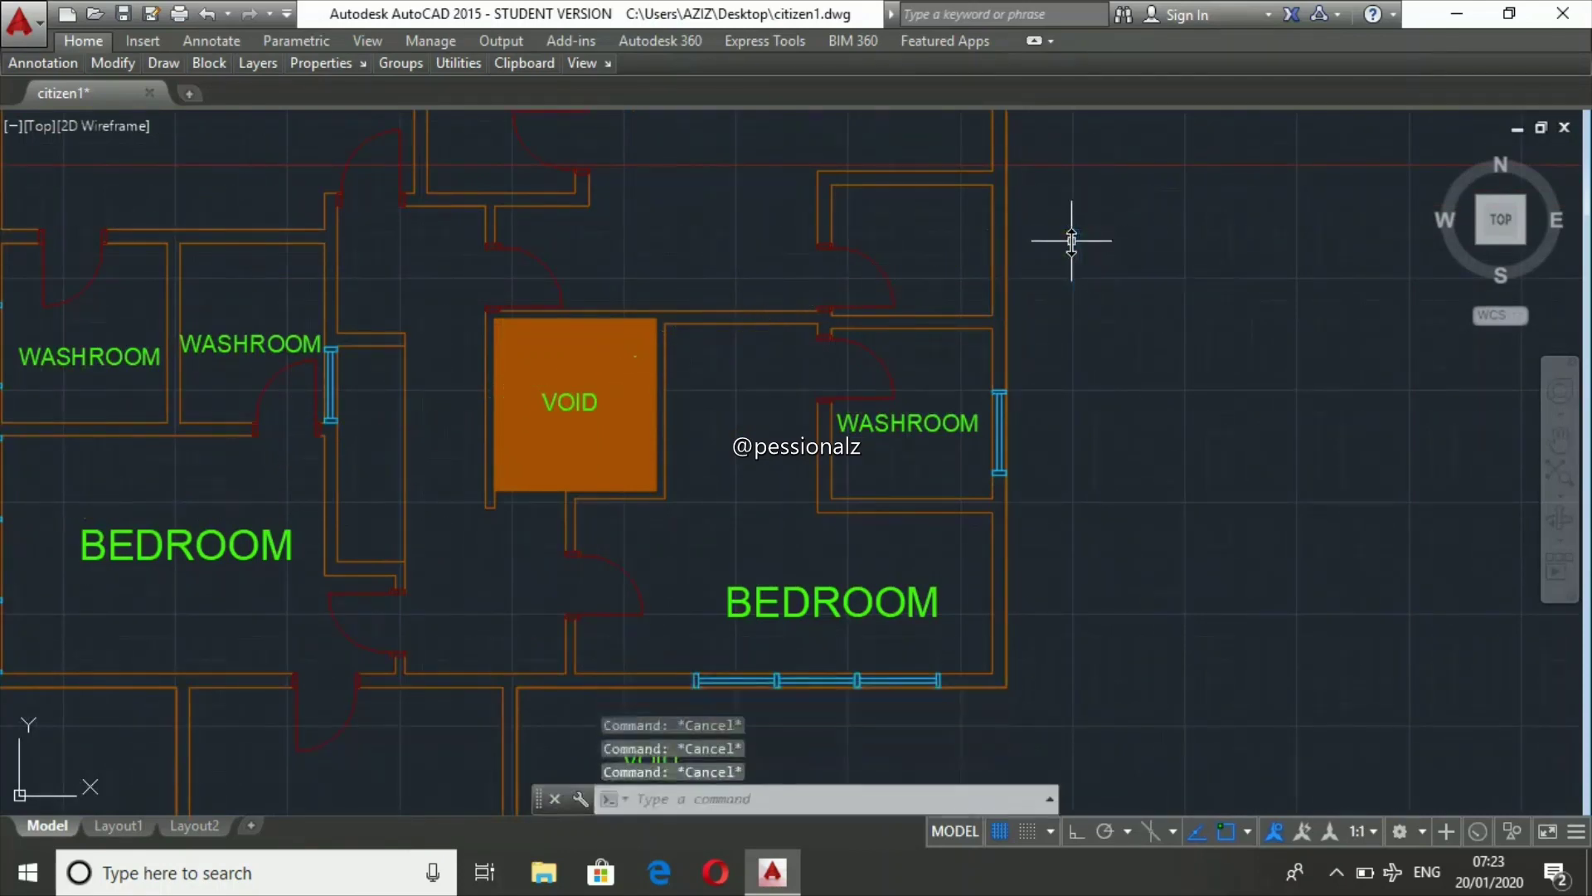
{"action": "left_click", "coordinate": [43, 63]}
{"action": "left_click", "coordinate": [25, 95]}
{"action": "left_click", "coordinate": [257, 63]}
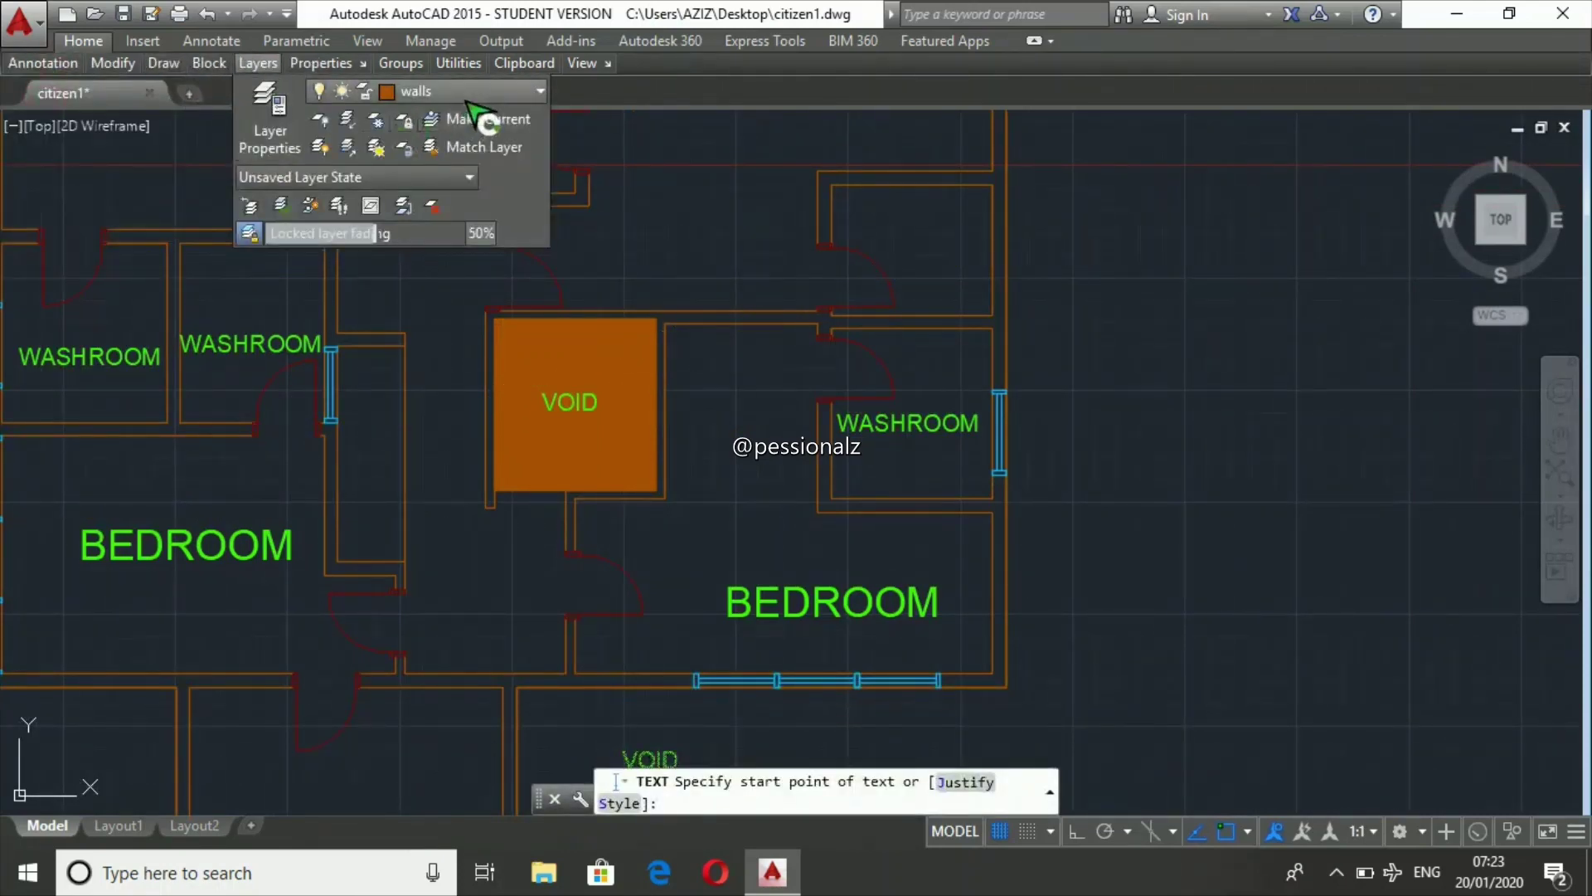
{"action": "left_click", "coordinate": [427, 92]}
{"action": "left_click", "coordinate": [461, 232]}
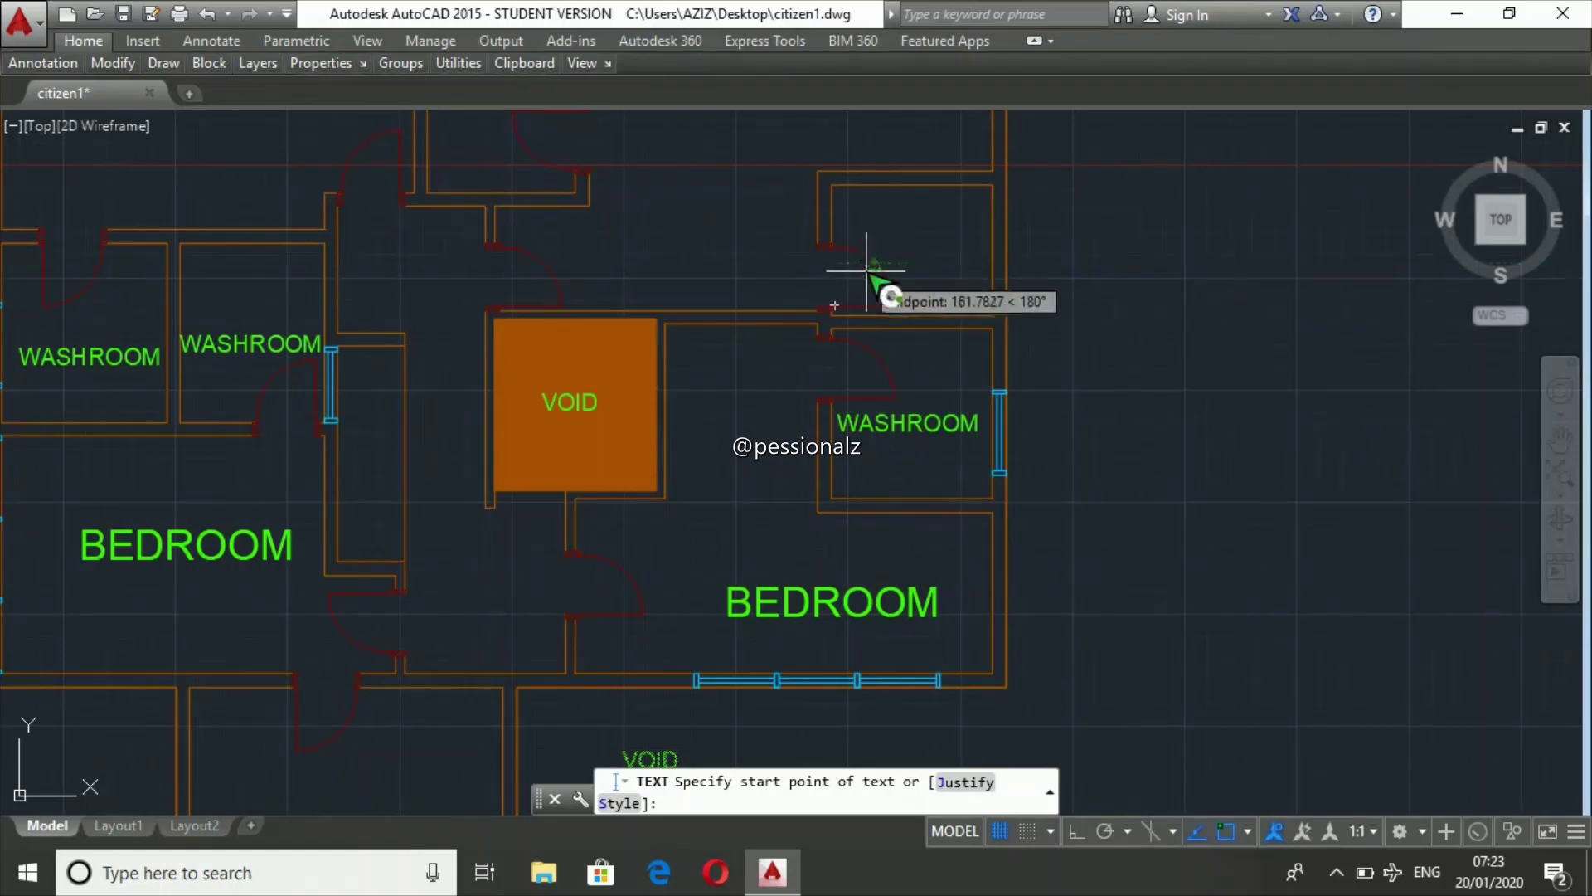
{"action": "left_click", "coordinate": [834, 306]}
{"action": "key", "text": "Return"}
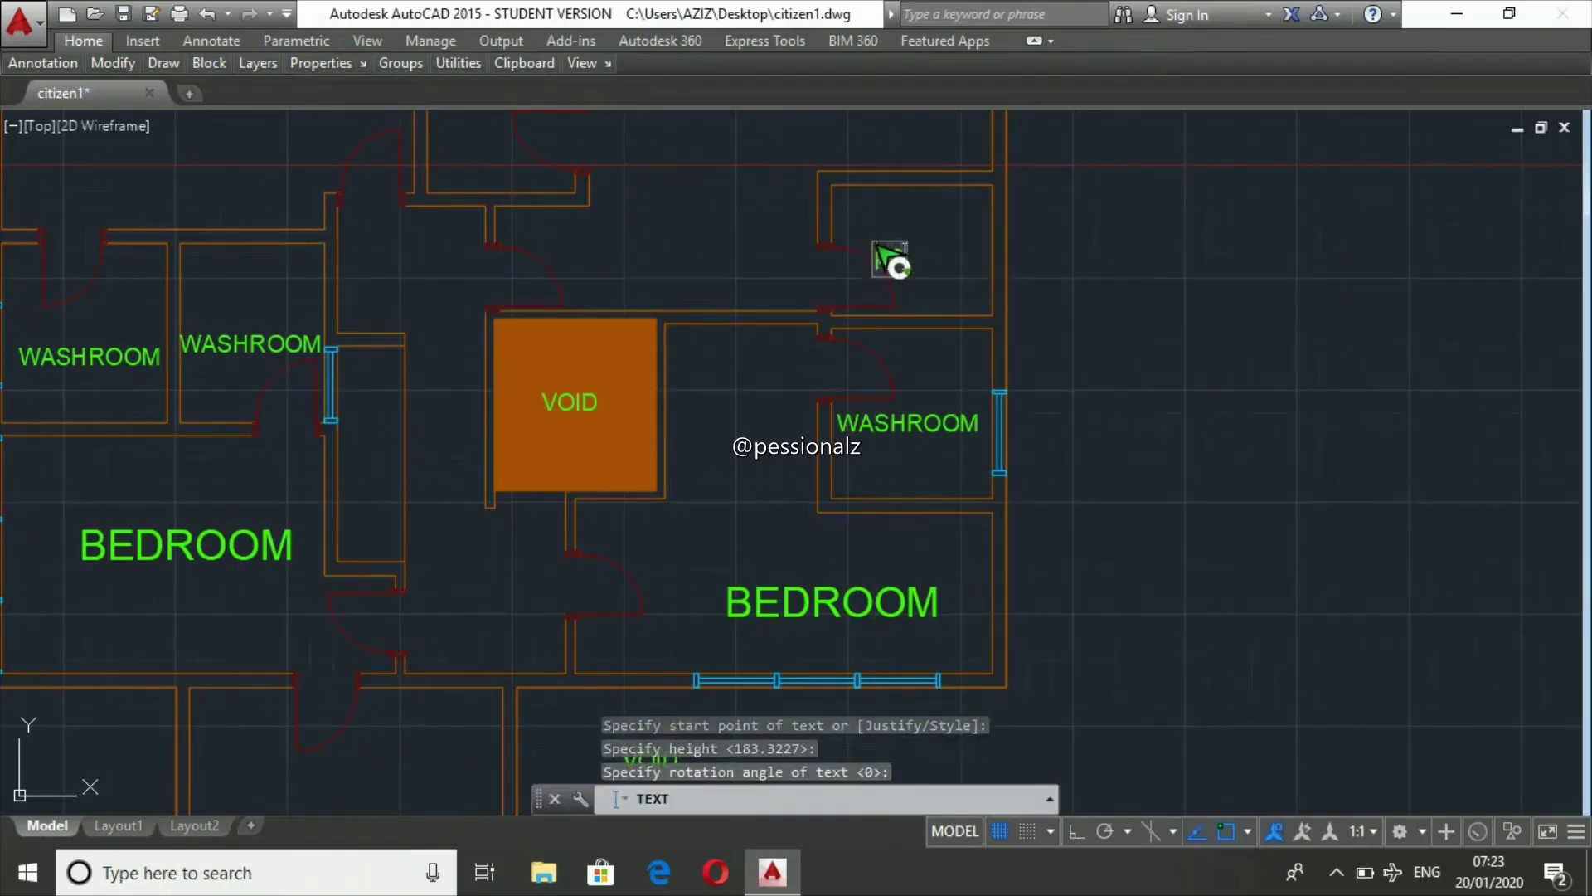
{"action": "key", "text": "Return"}
{"action": "type", "text": "POR"}
{"action": "key", "text": "Return"}
{"action": "key", "text": "Return"}
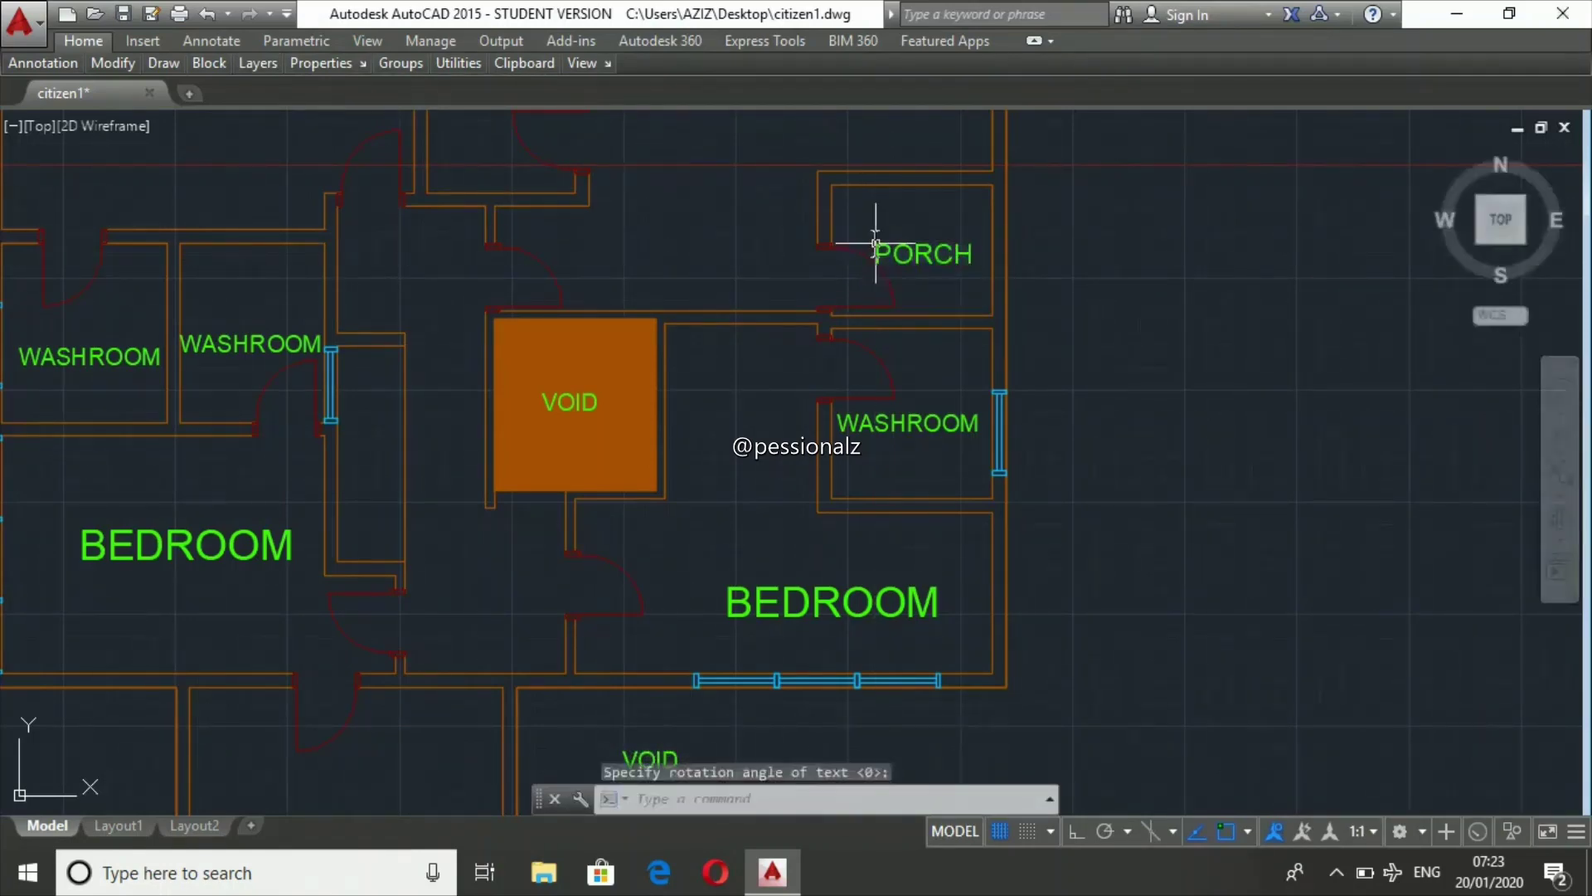
- Move the ground-floor PORCH label into the first floor's front bump-out
{"action": "scroll", "coordinate": [883, 261], "scroll_direction": "down", "scroll_amount": 6}
{"action": "left_click", "coordinate": [485, 399]}
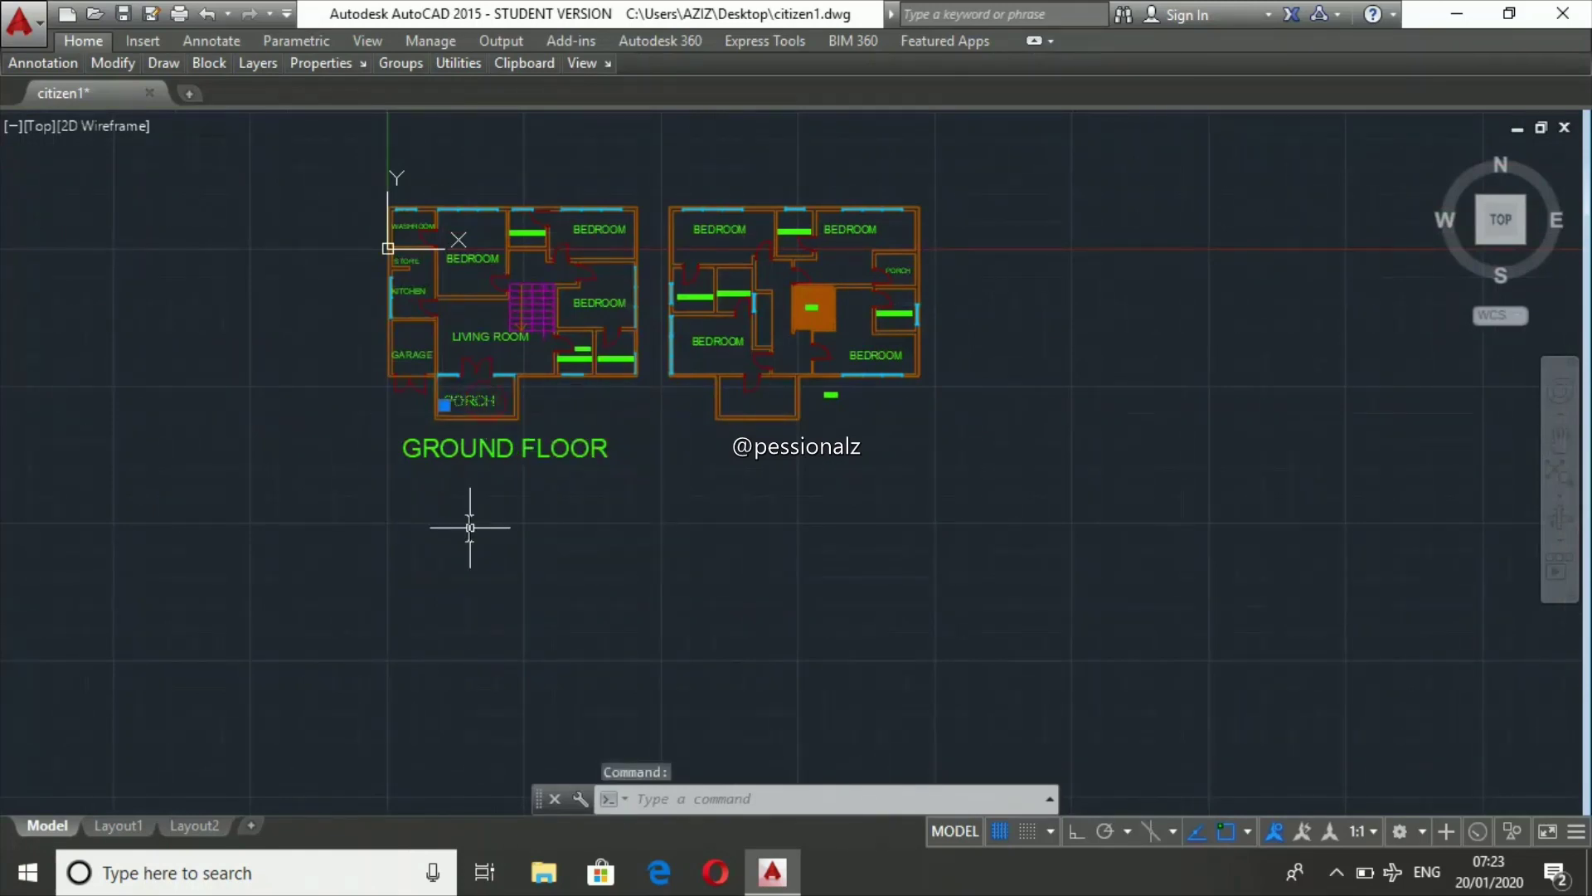
{"action": "type", "text": "m"}
{"action": "key", "text": "Return"}
{"action": "left_click", "coordinate": [464, 514]}
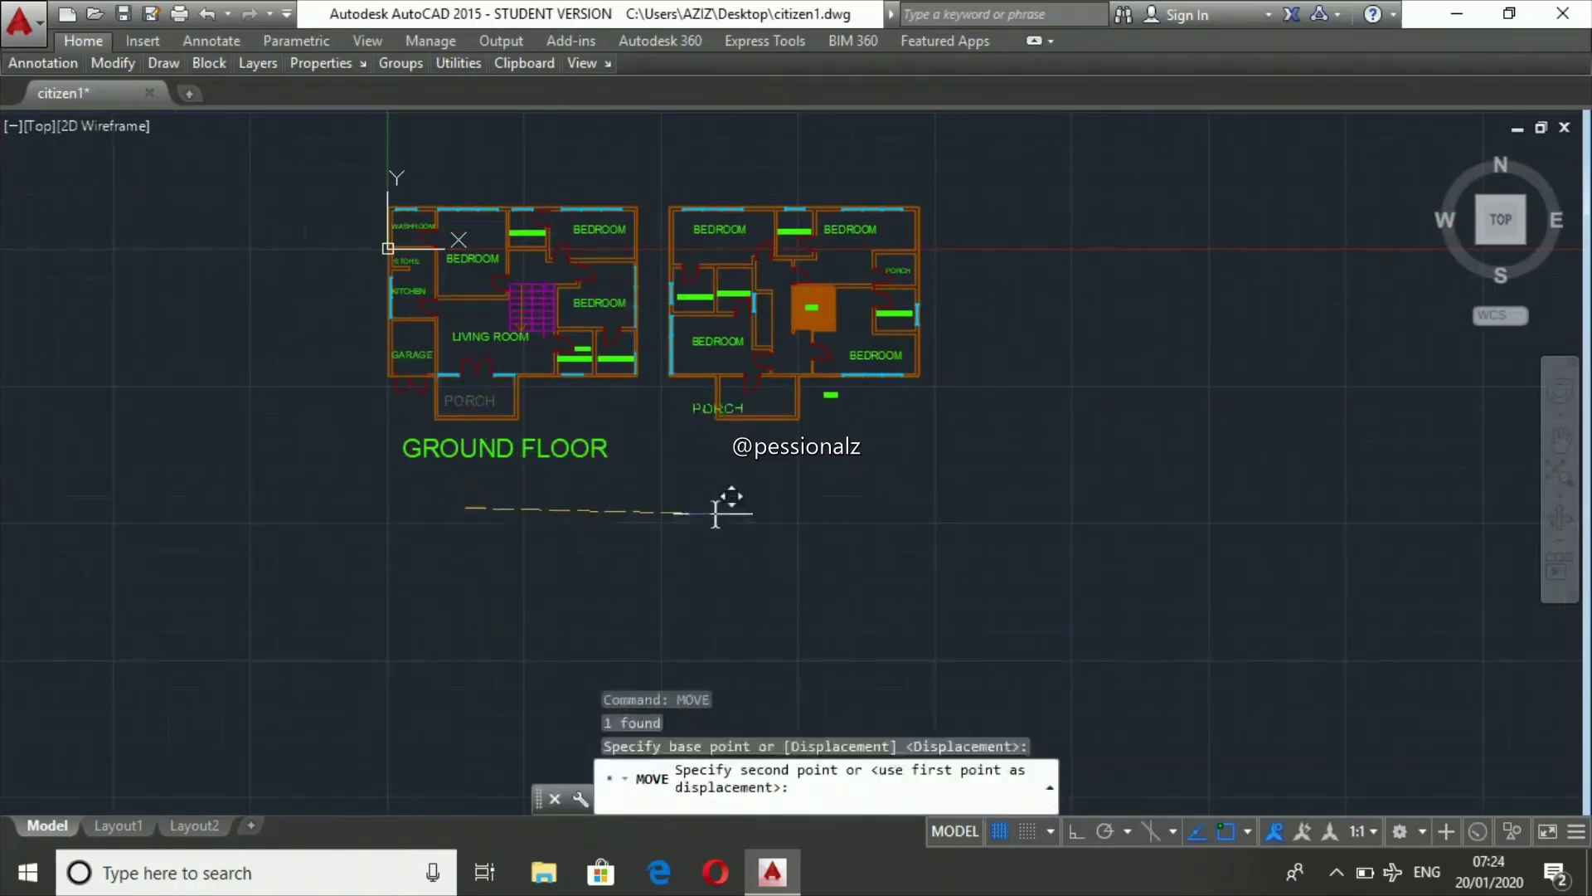
{"action": "left_click", "coordinate": [746, 510]}
{"action": "key", "text": "Escape"}
{"action": "key", "text": "Escape"}
{"action": "key", "text": "Escape"}
- Erase the stray VOID text from the first-floor plan
{"action": "scroll", "coordinate": [792, 417], "scroll_direction": "up", "scroll_amount": 5}
{"action": "left_click", "coordinate": [712, 428]}
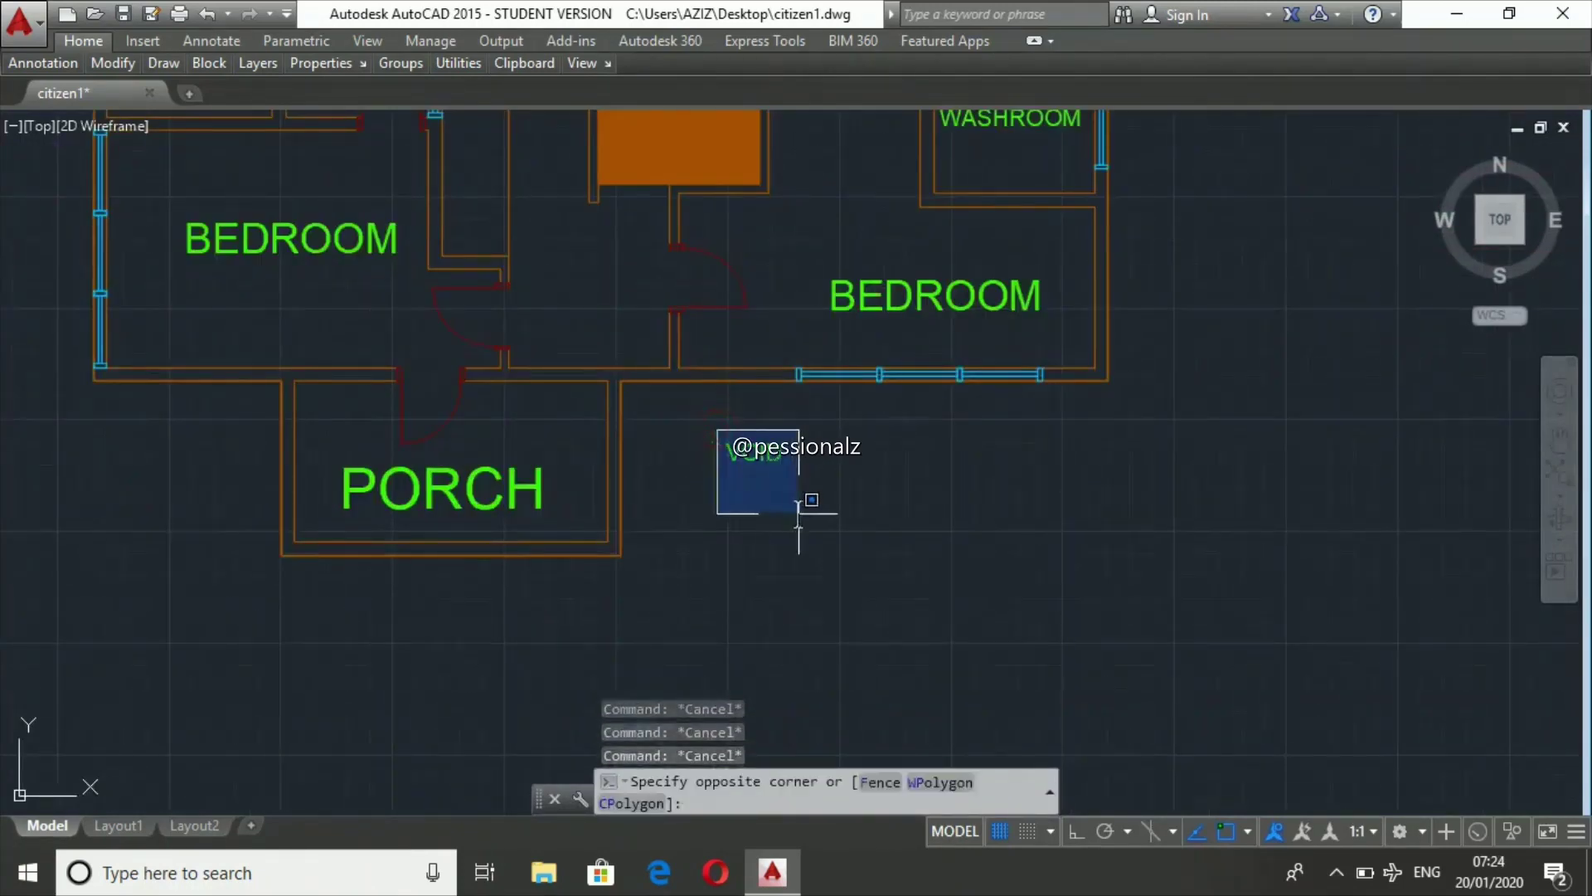
{"action": "left_click", "coordinate": [812, 507]}
{"action": "key", "text": "Delete"}
{"action": "scroll", "coordinate": [810, 508], "scroll_direction": "down", "scroll_amount": 5}
{"action": "type", "text": "z"}
{"action": "key", "text": "Return"}
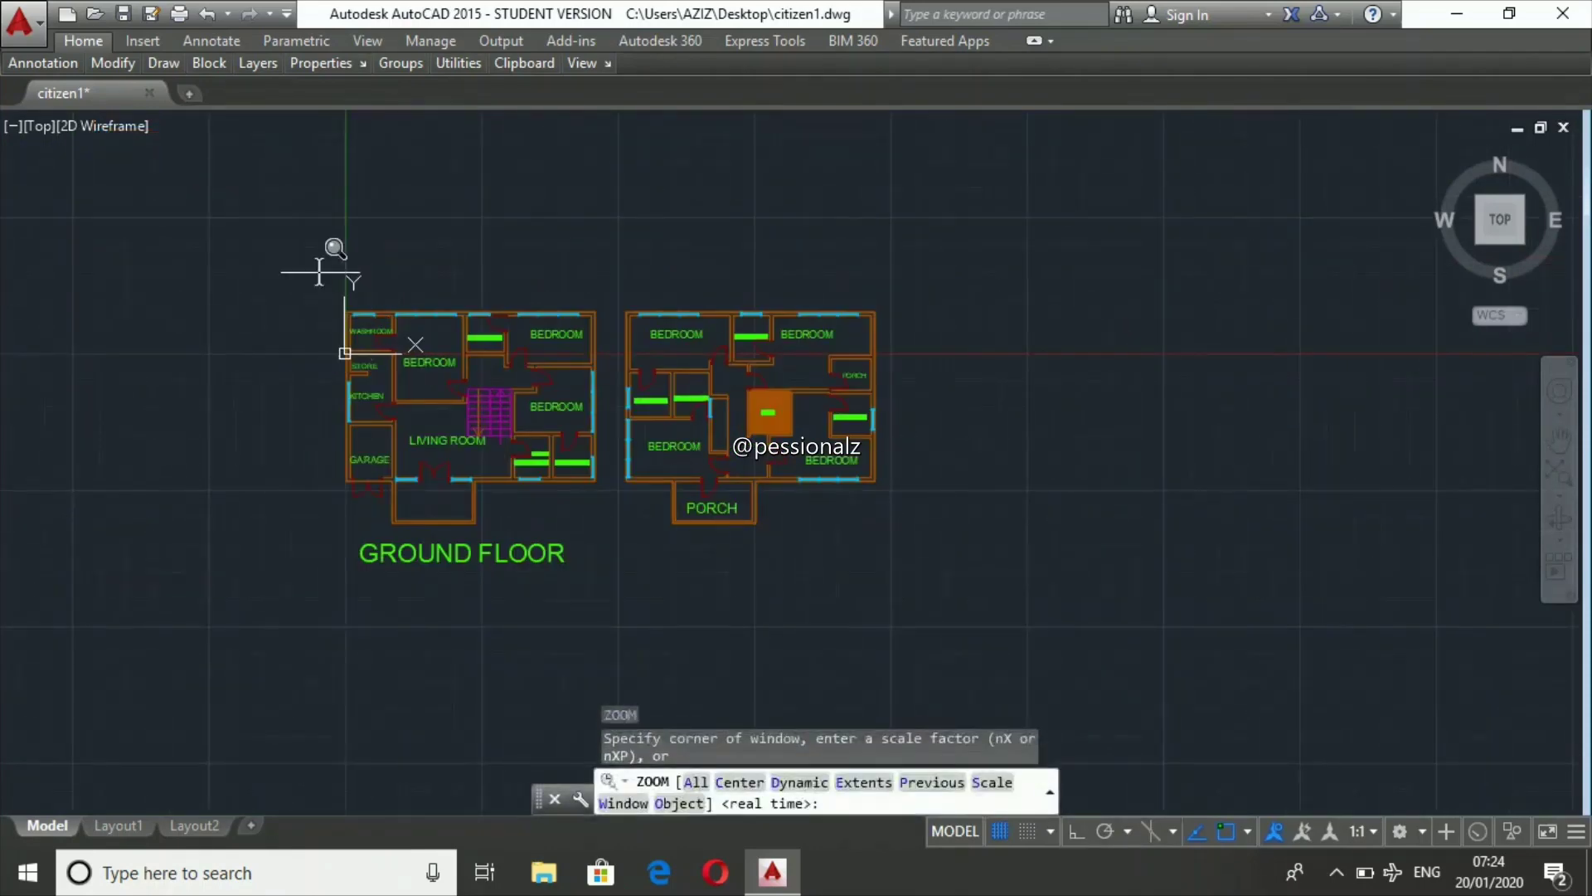
{"action": "key", "text": "Escape"}
{"action": "key", "text": "Escape"}
{"action": "key", "text": "Escape"}
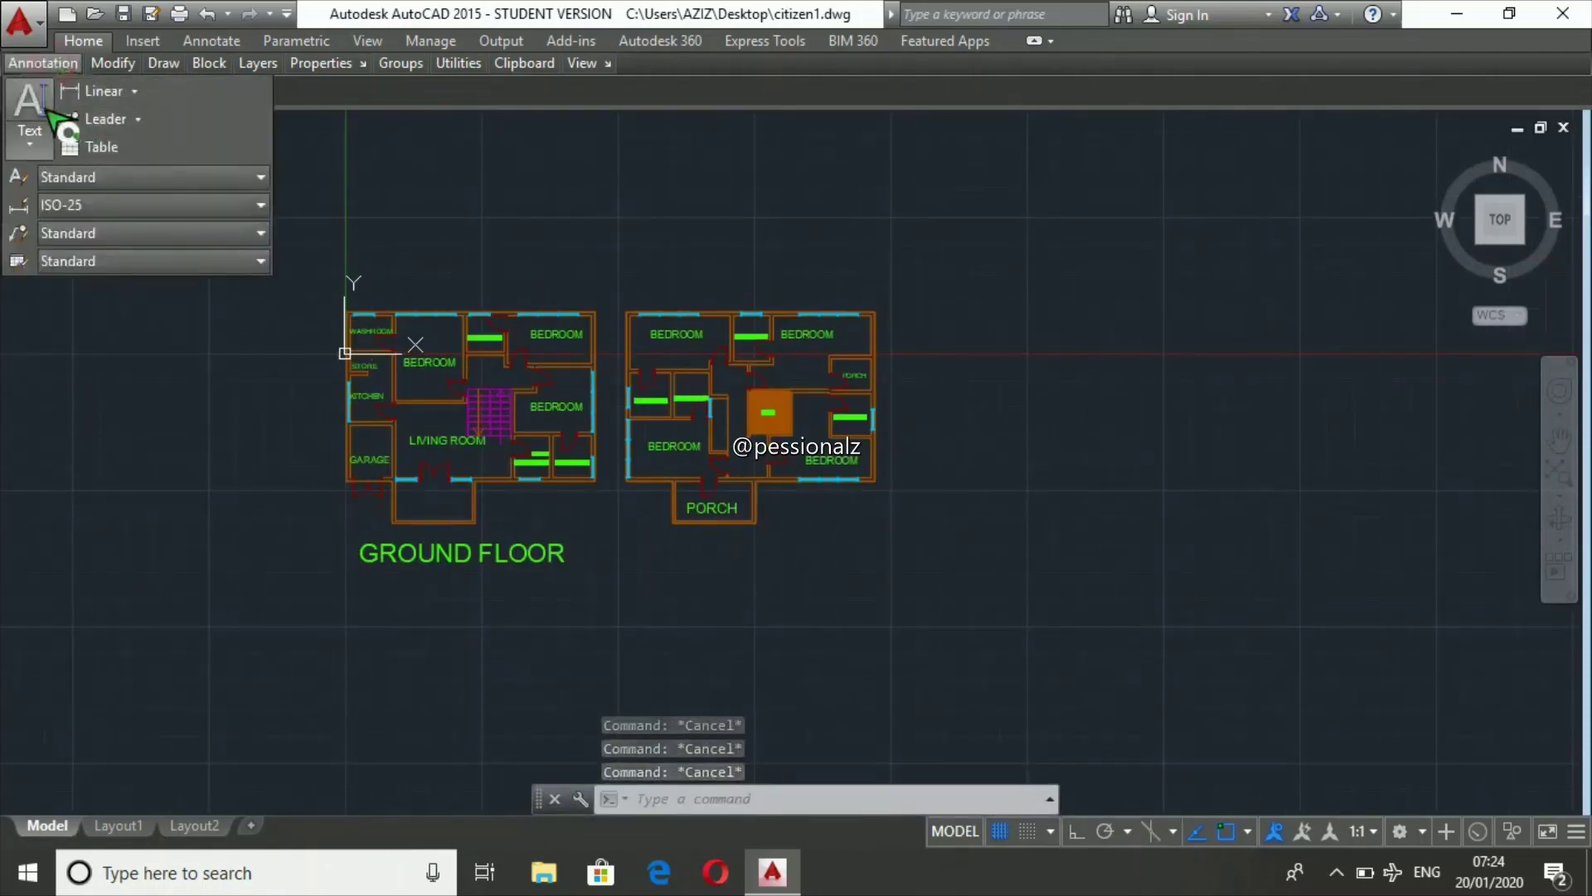
- Add a FIRST FLOOR title below the first-floor porch
{"action": "left_click", "coordinate": [42, 108]}
{"action": "scroll", "coordinate": [663, 572], "scroll_direction": "up", "scroll_amount": 5}
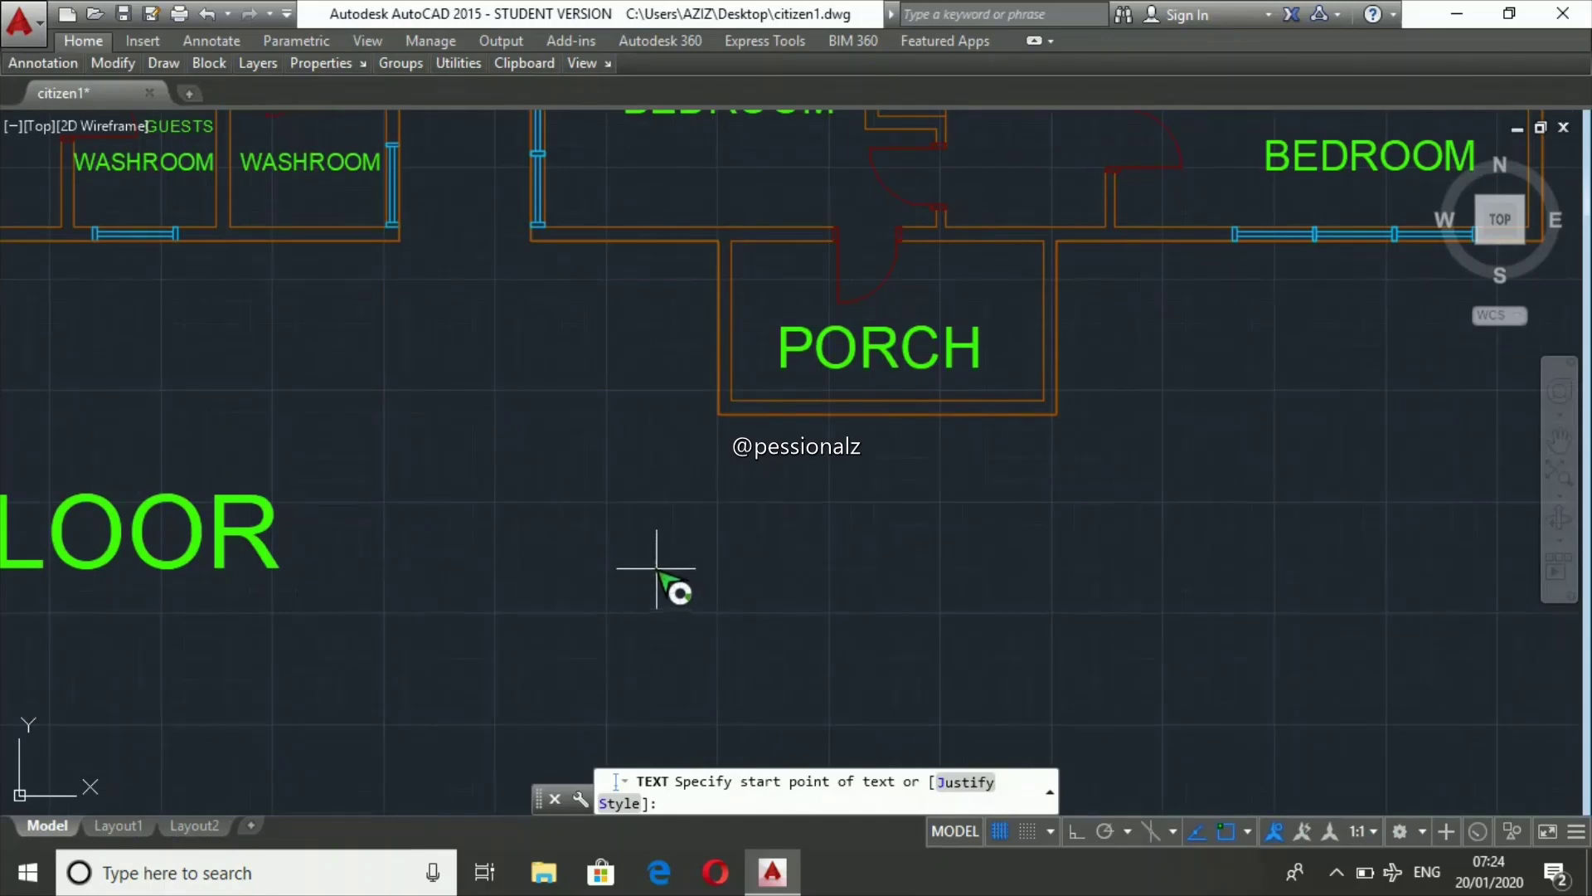
{"action": "left_click", "coordinate": [612, 567]}
{"action": "key", "text": "Return"}
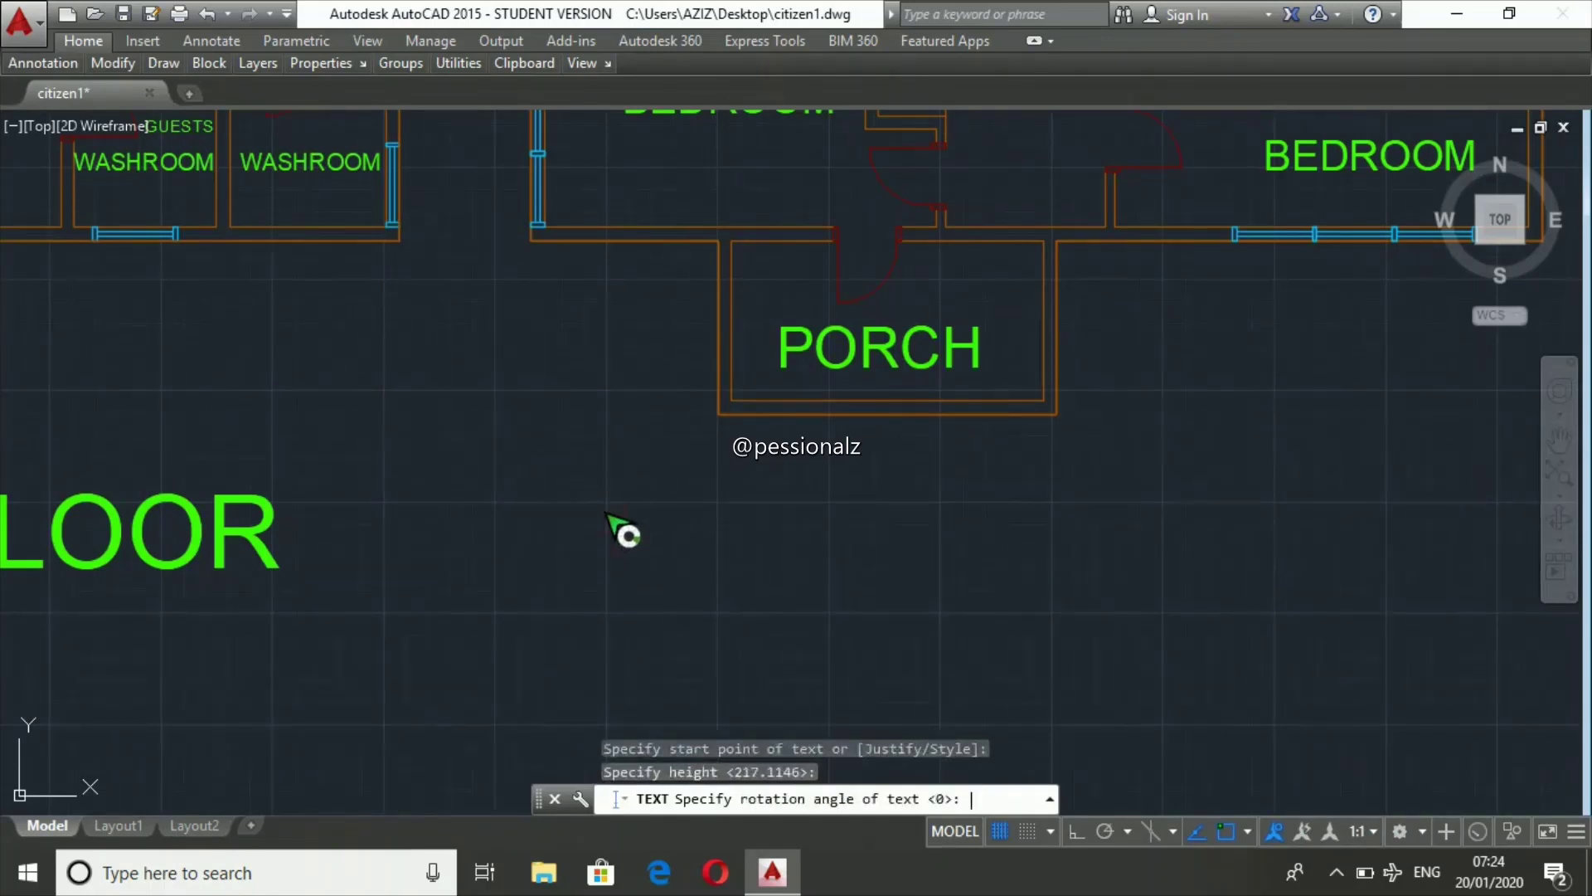
{"action": "key", "text": "Return"}
{"action": "type", "text": "FIRST FLOOR"}
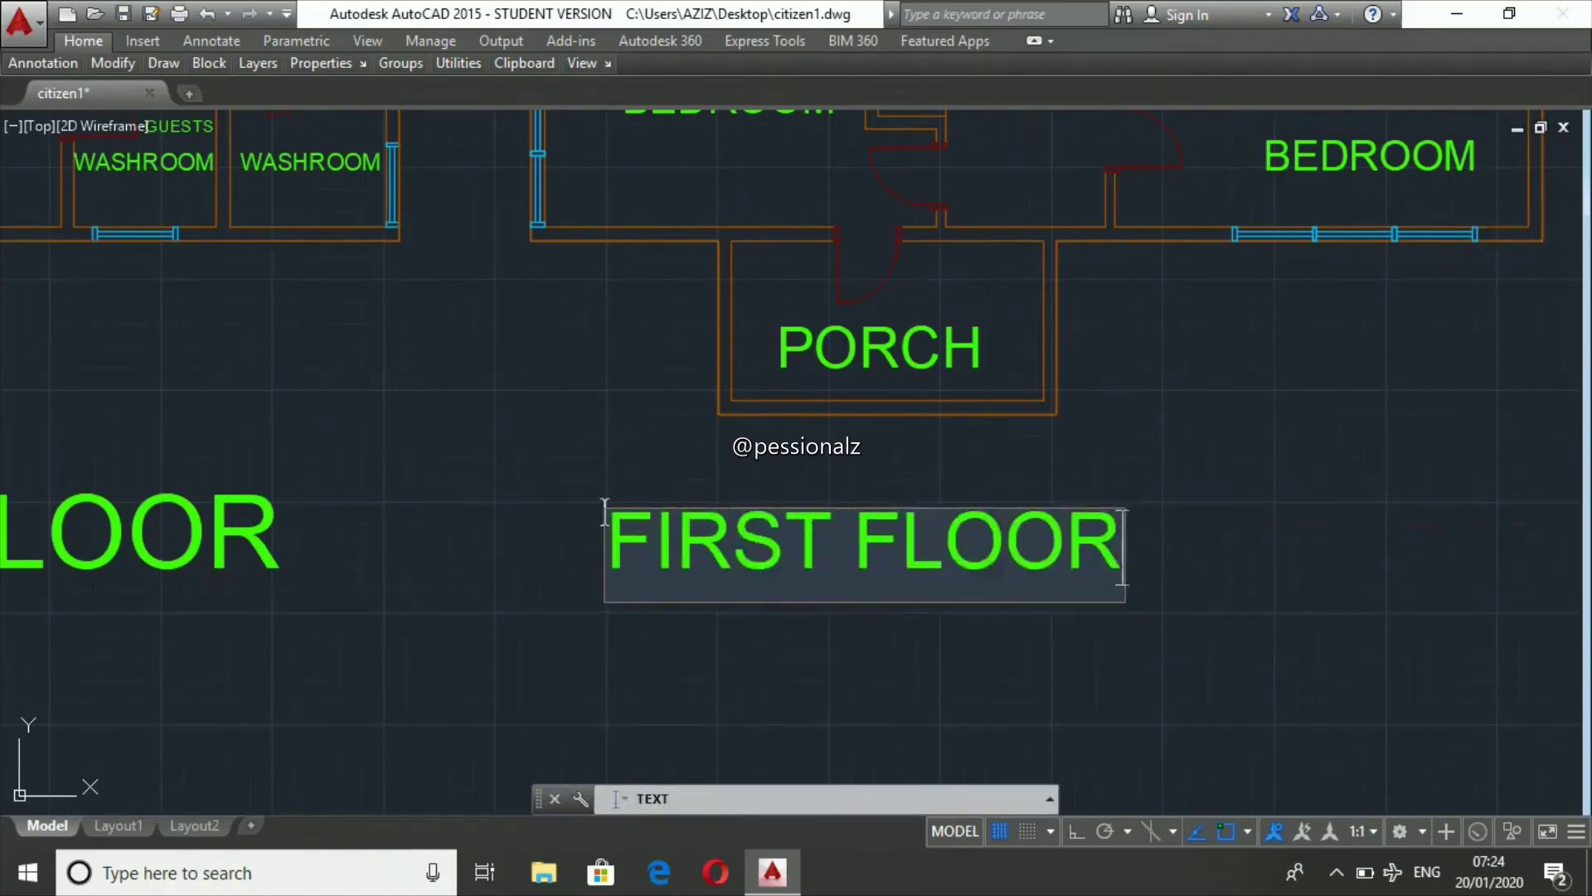
{"action": "key", "text": "Return"}
{"action": "key", "text": "Escape"}
{"action": "key", "text": "Escape"}
- Zoom to frame both floor plans in view
{"action": "scroll", "coordinate": [610, 507], "scroll_direction": "down", "scroll_amount": 6}
{"action": "type", "text": "z"}
{"action": "key", "text": "Return"}
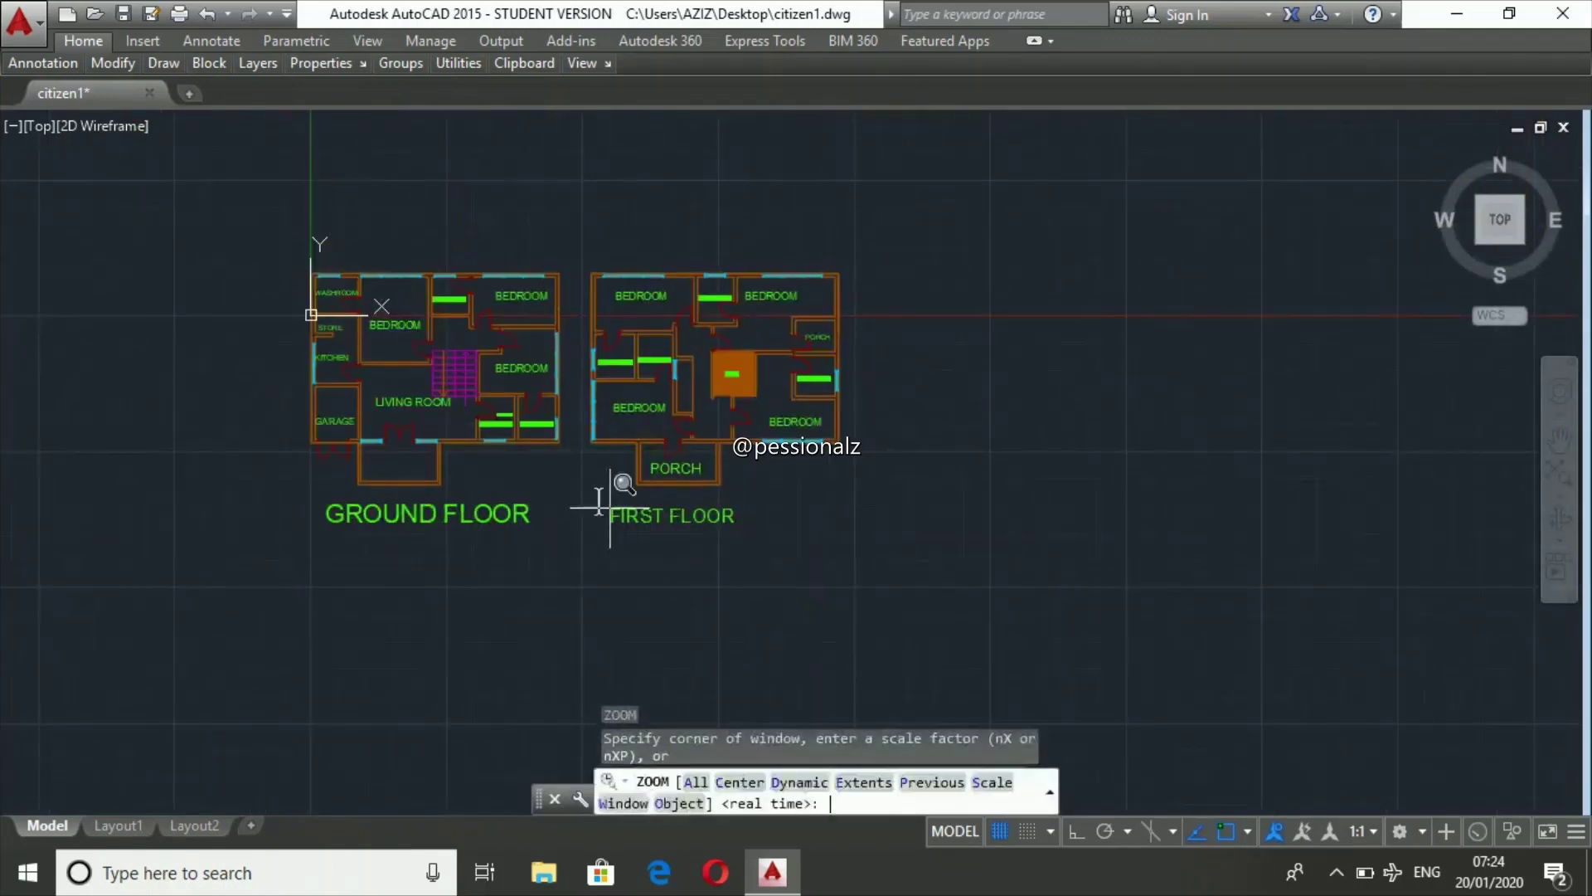
{"action": "left_click", "coordinate": [276, 246]}
{"action": "left_click", "coordinate": [880, 587]}
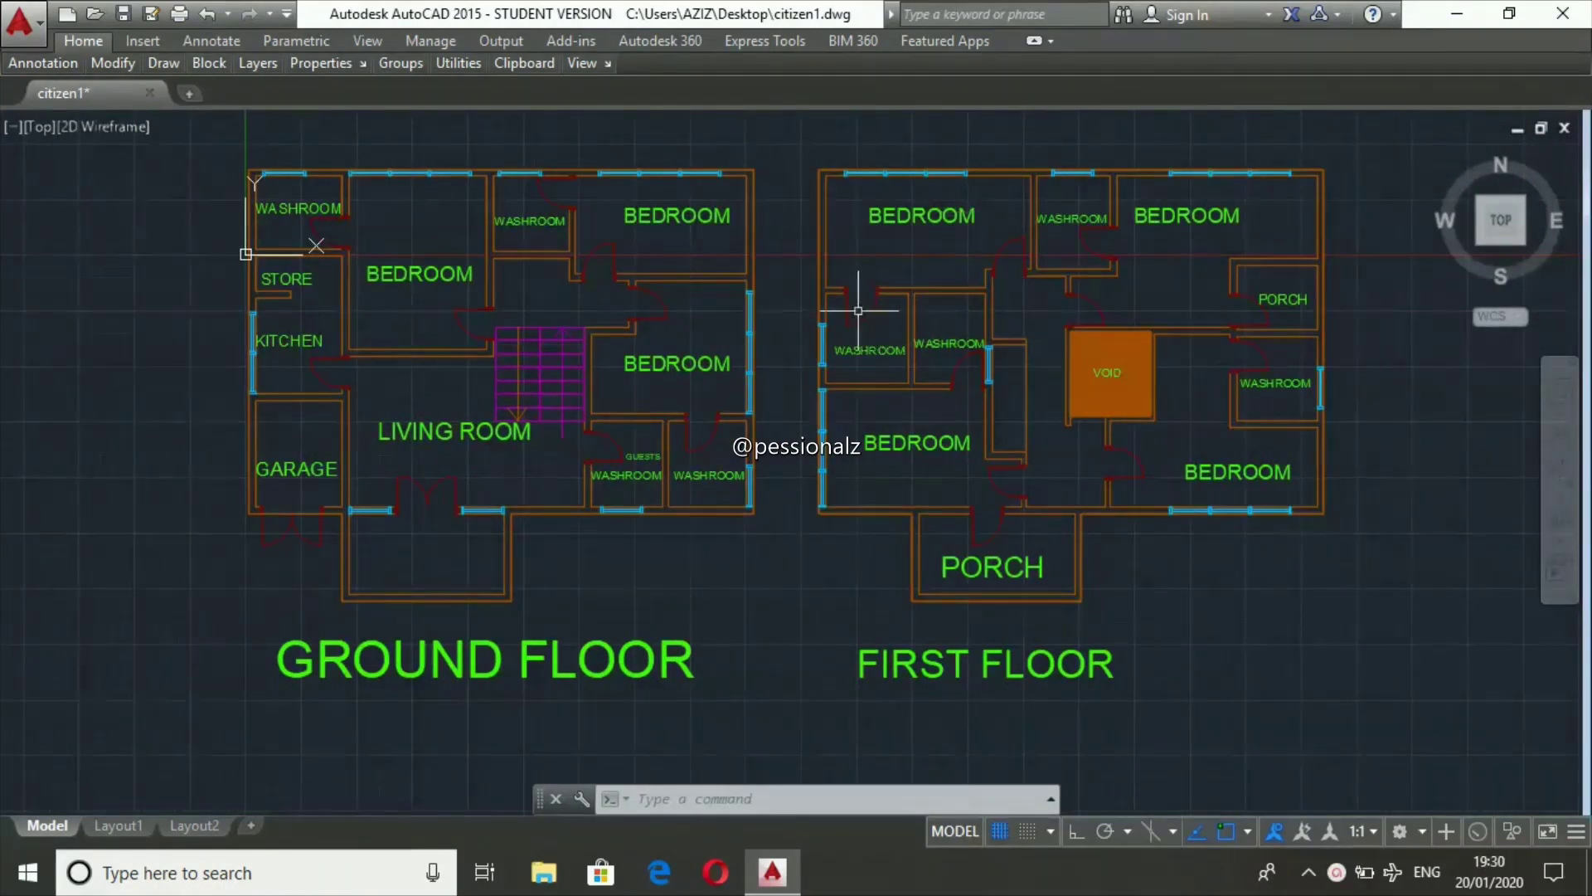
- Erase the washroom door and the first-floor WASHROOM labels
{"action": "scroll", "coordinate": [859, 311], "scroll_direction": "up", "scroll_amount": 8}
{"action": "left_click", "coordinate": [759, 123]}
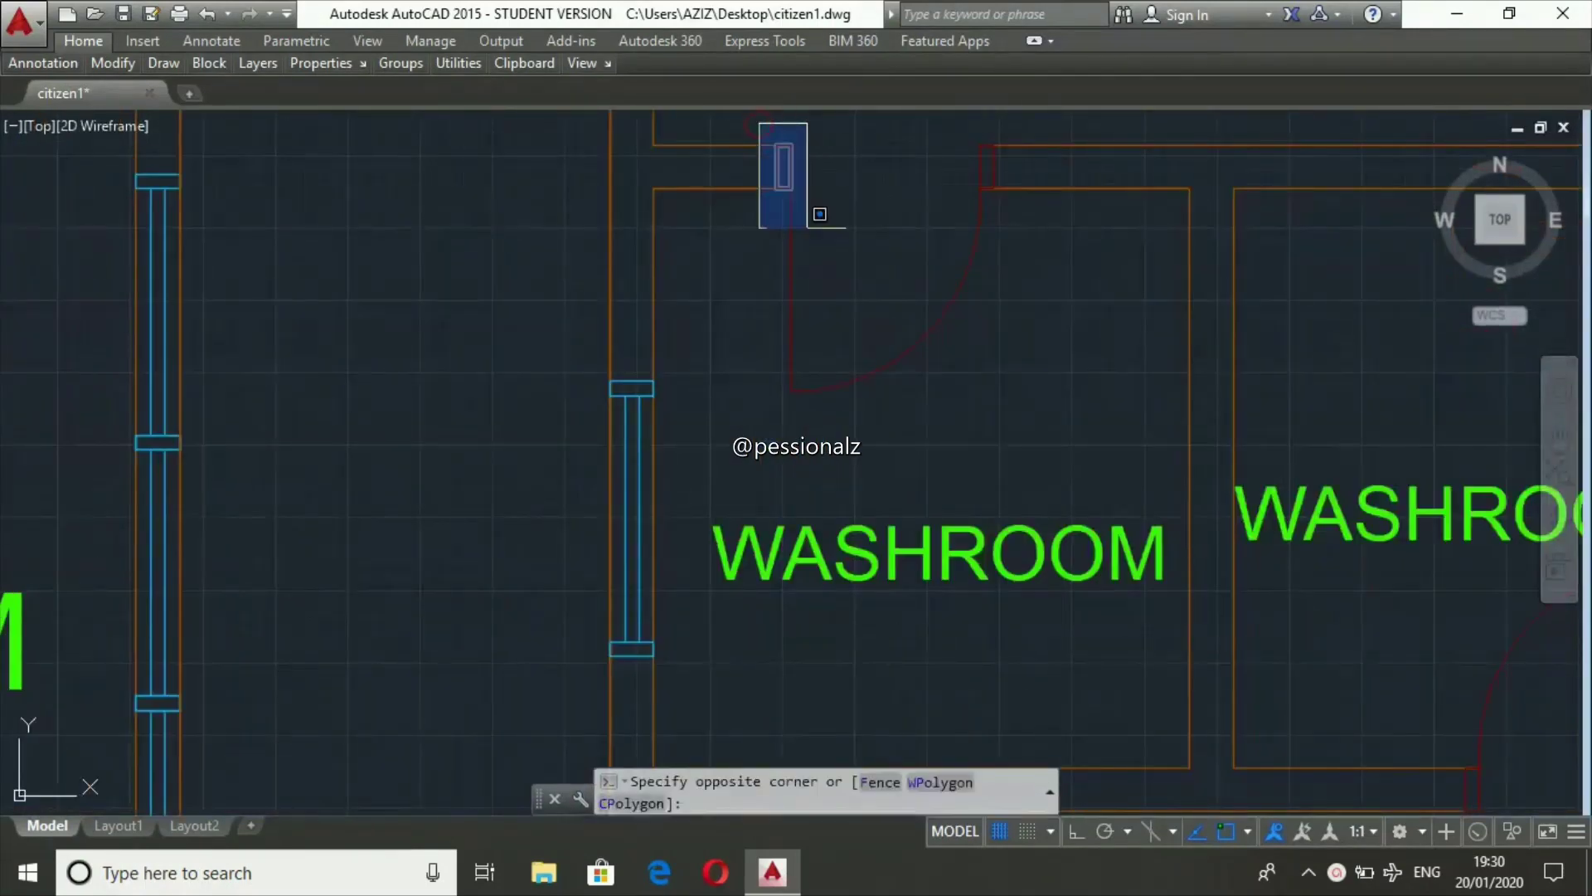
{"action": "left_click", "coordinate": [1020, 357]}
{"action": "key", "text": "Delete"}
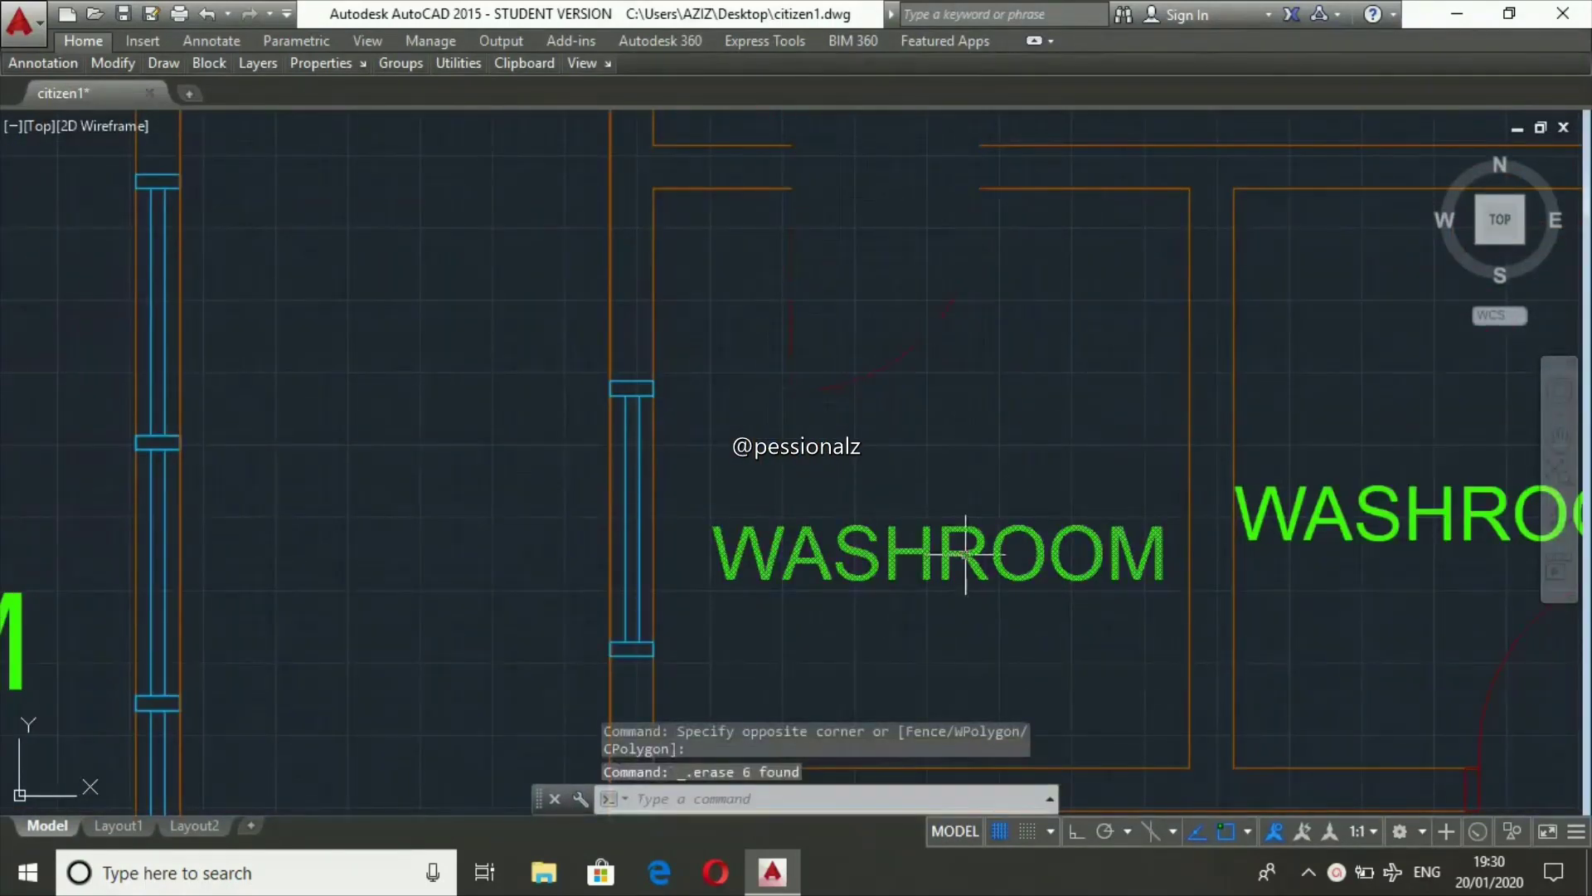
{"action": "left_click", "coordinate": [964, 551]}
{"action": "key", "text": "Delete"}
{"action": "scroll", "coordinate": [911, 433], "scroll_direction": "down", "scroll_amount": 5}
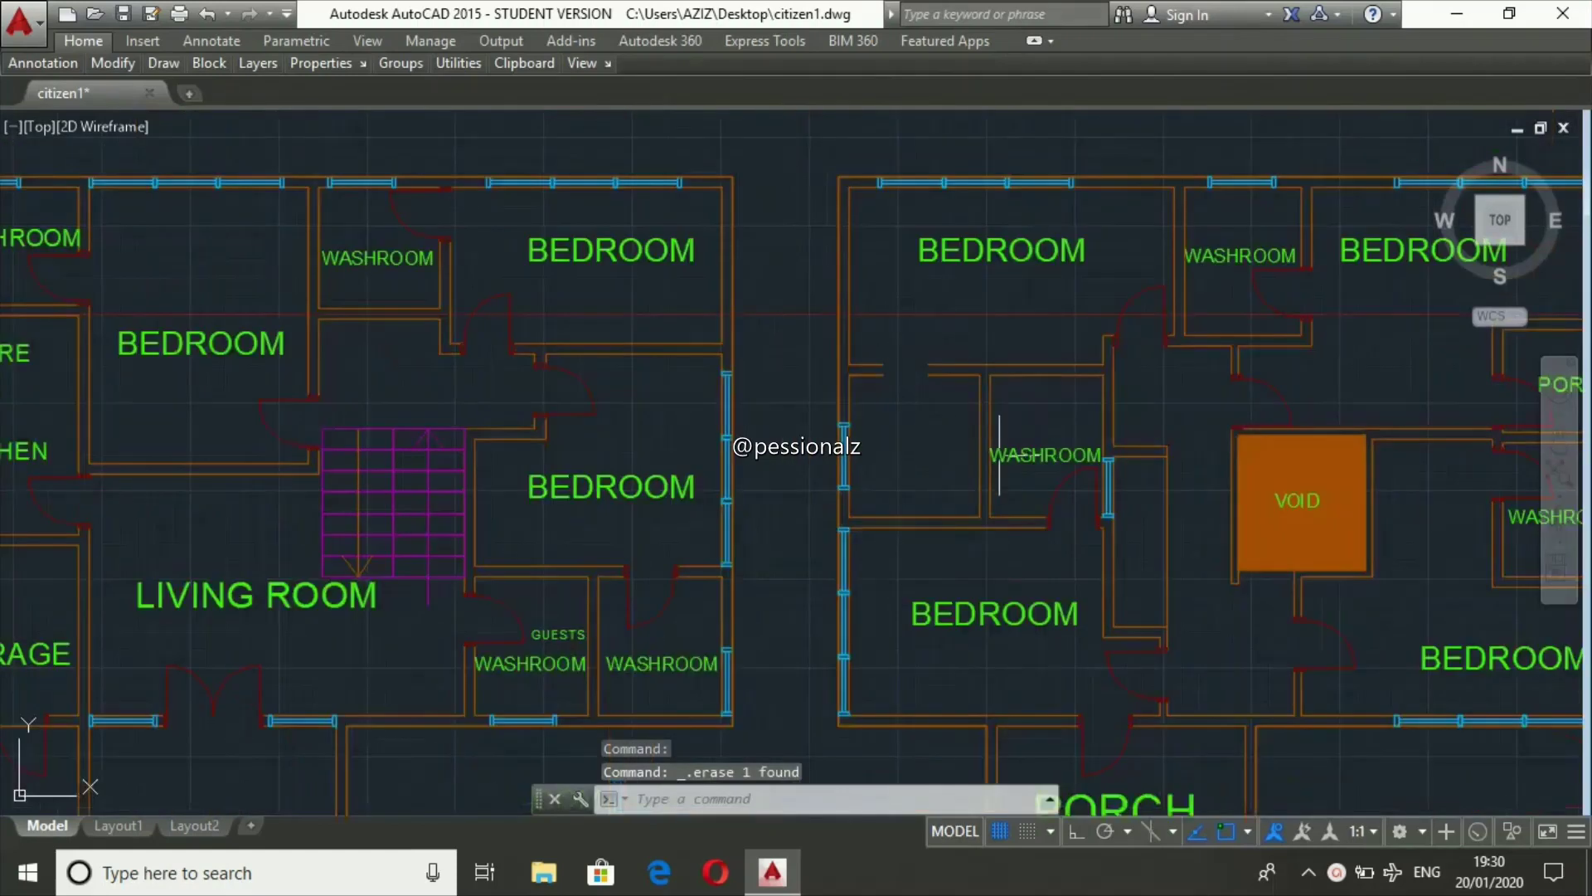
{"action": "left_click", "coordinate": [1035, 454]}
{"action": "key", "text": "Delete"}
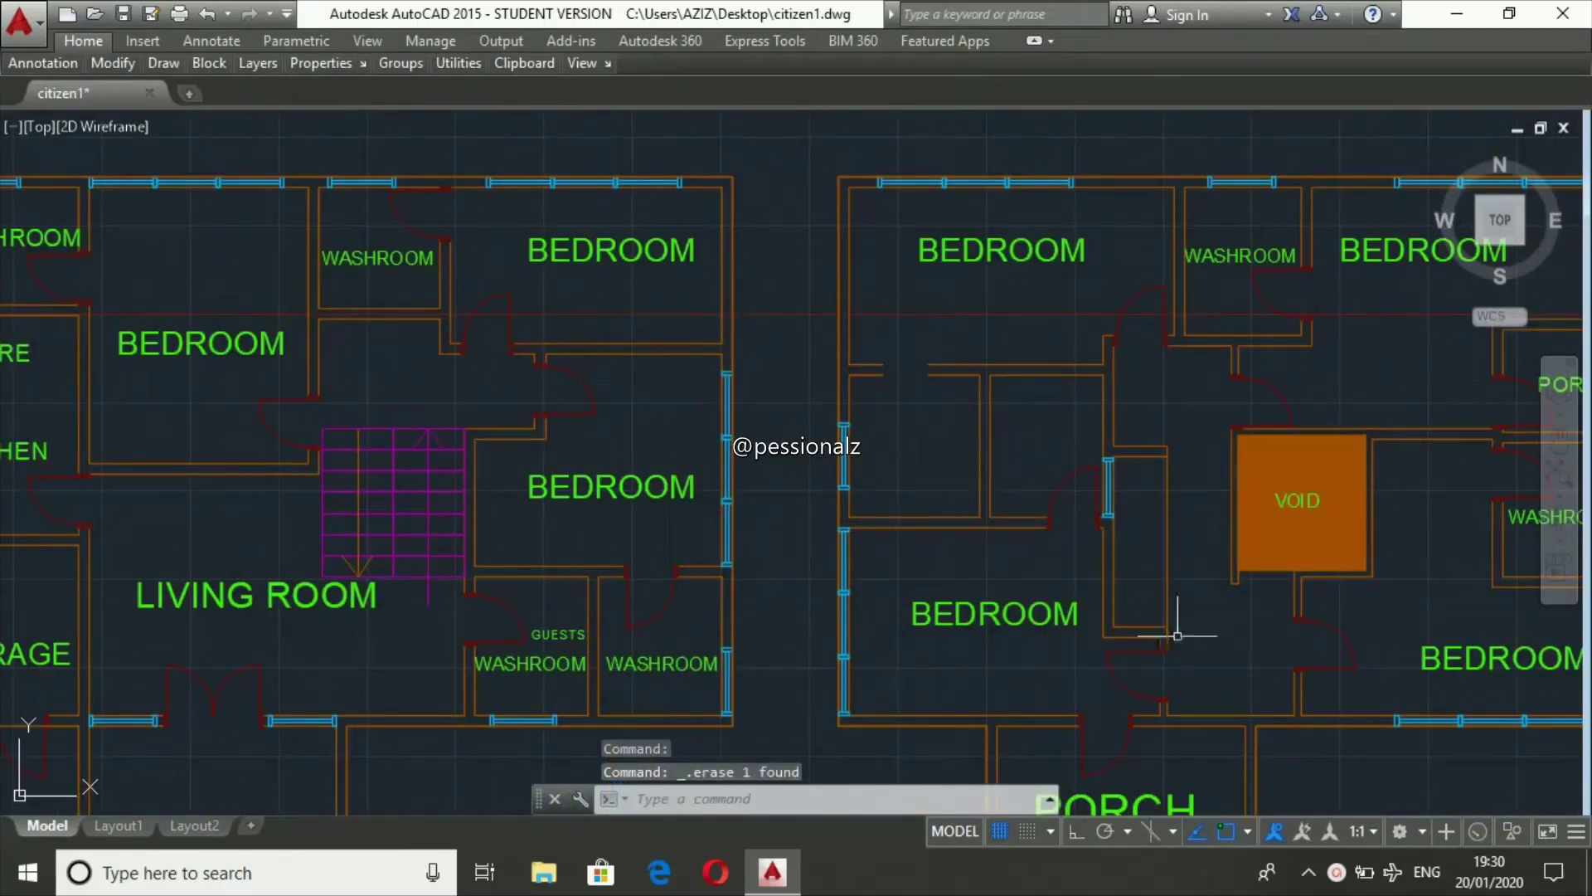
- Erase the remaining washroom door and one of its wall lines
{"action": "scroll", "coordinate": [1111, 528], "scroll_direction": "up", "scroll_amount": 5}
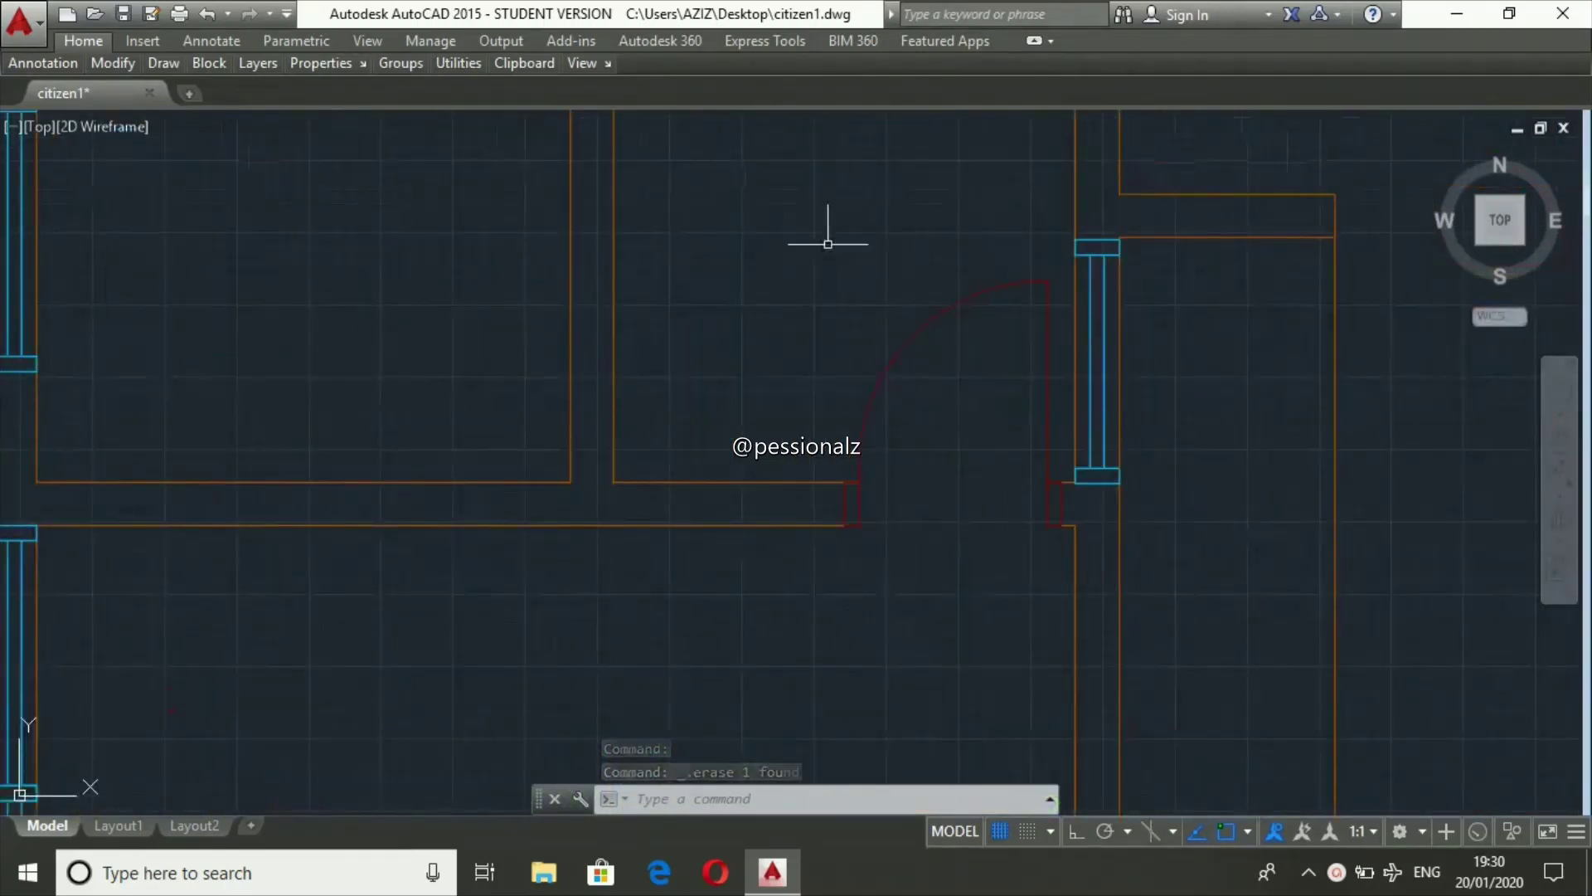
{"action": "left_click", "coordinate": [820, 217]}
{"action": "left_click", "coordinate": [1065, 594]}
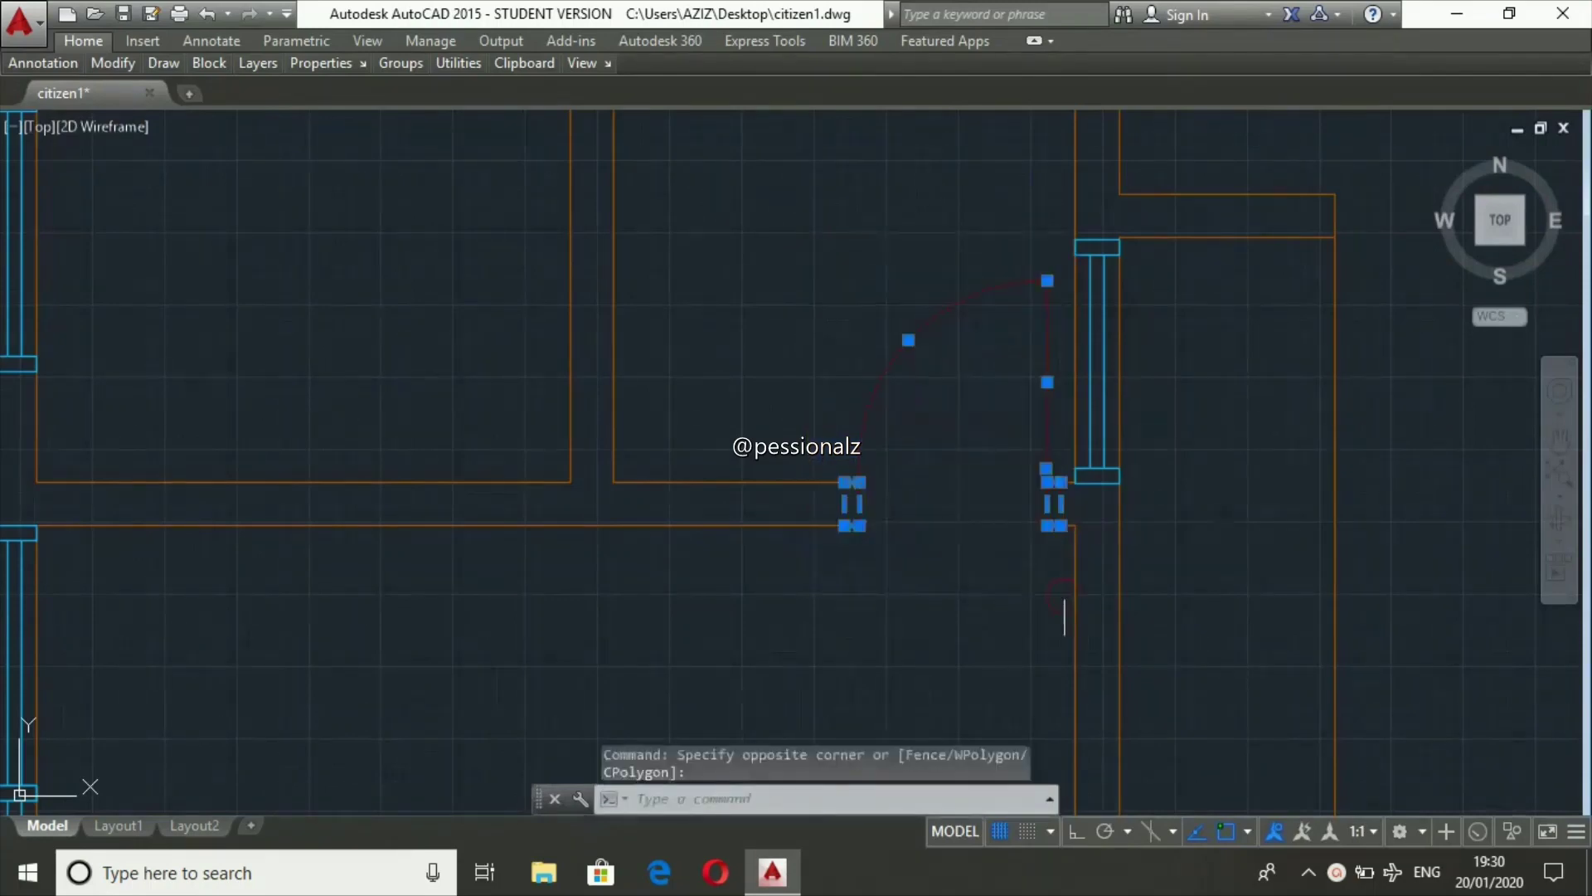
{"action": "key", "text": "Delete"}
{"action": "scroll", "coordinate": [817, 562], "scroll_direction": "down", "scroll_amount": 4}
{"action": "left_click", "coordinate": [761, 436]}
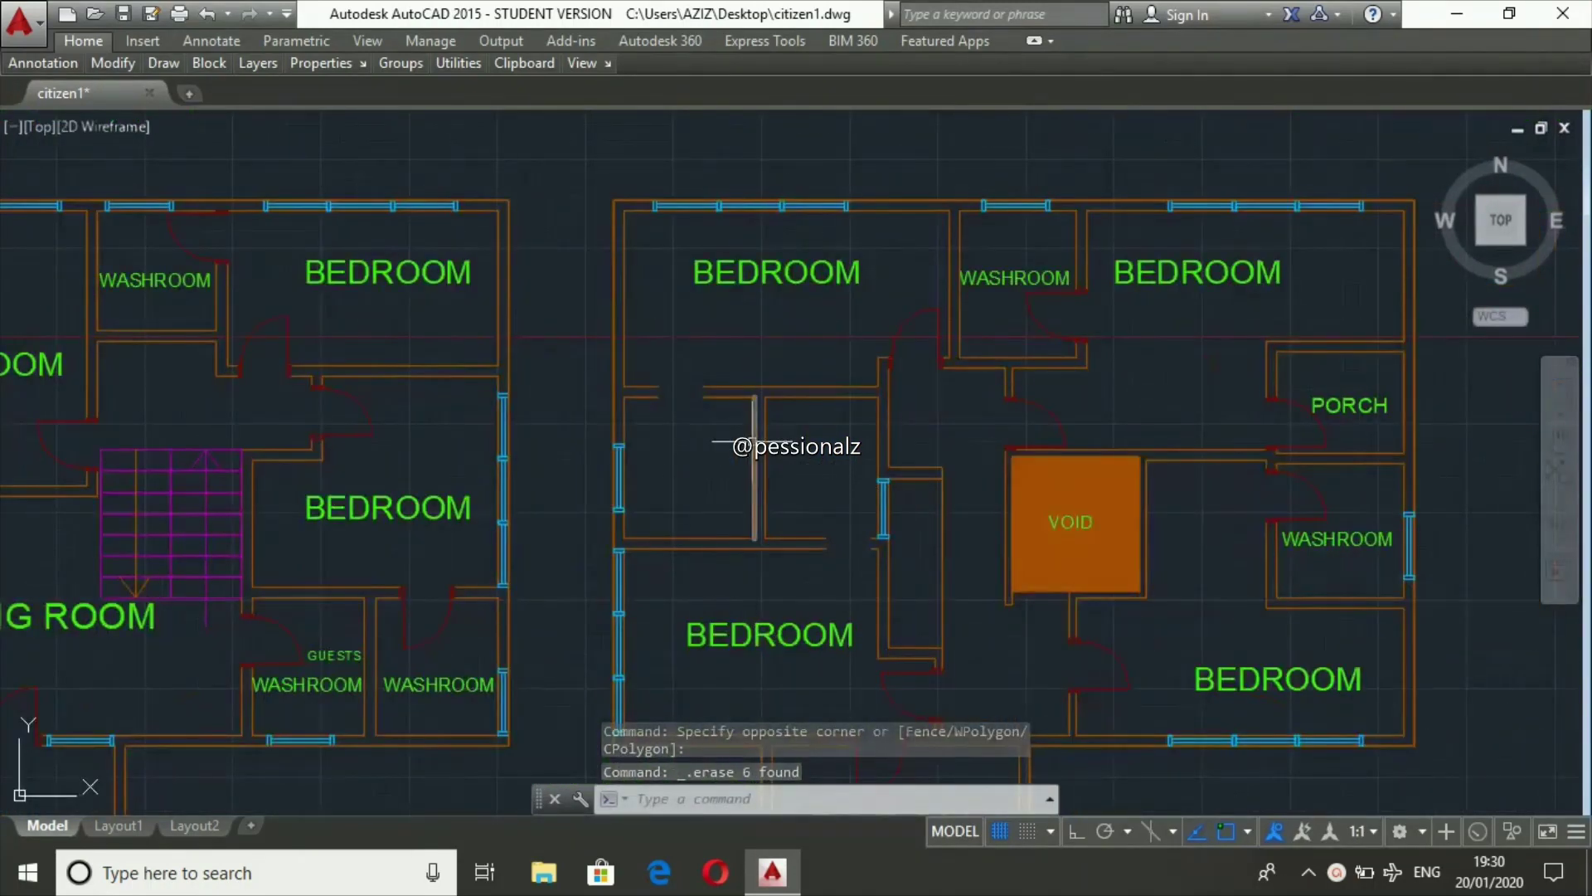
{"action": "key", "text": "Delete"}
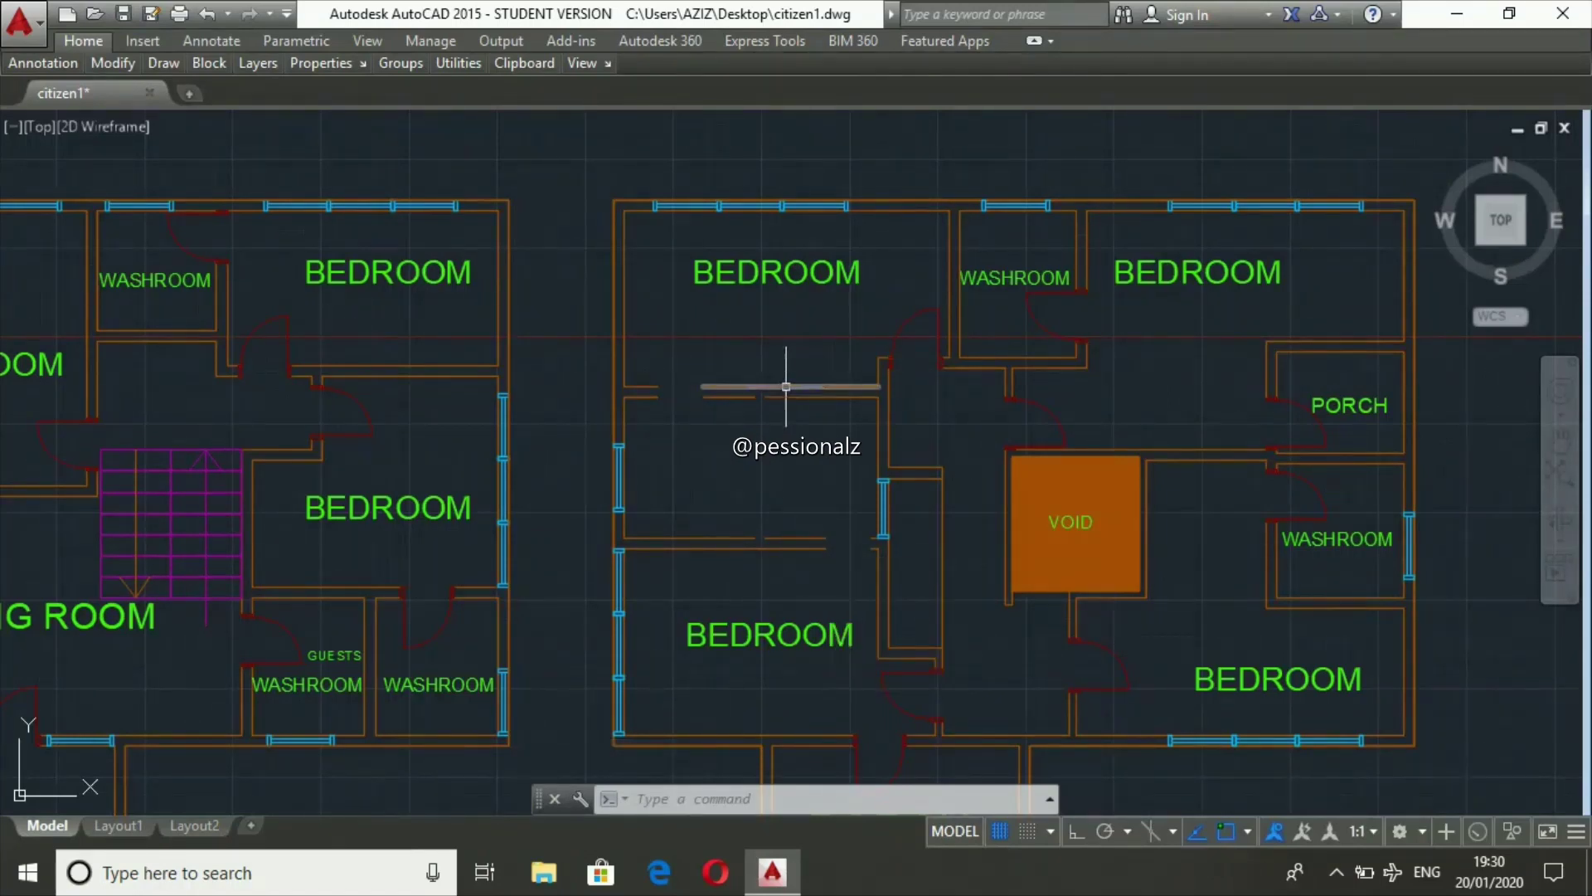
- Erase the washroom partition walls and two short wall stubs
{"action": "left_click", "coordinate": [789, 386]}
{"action": "left_click", "coordinate": [746, 396]}
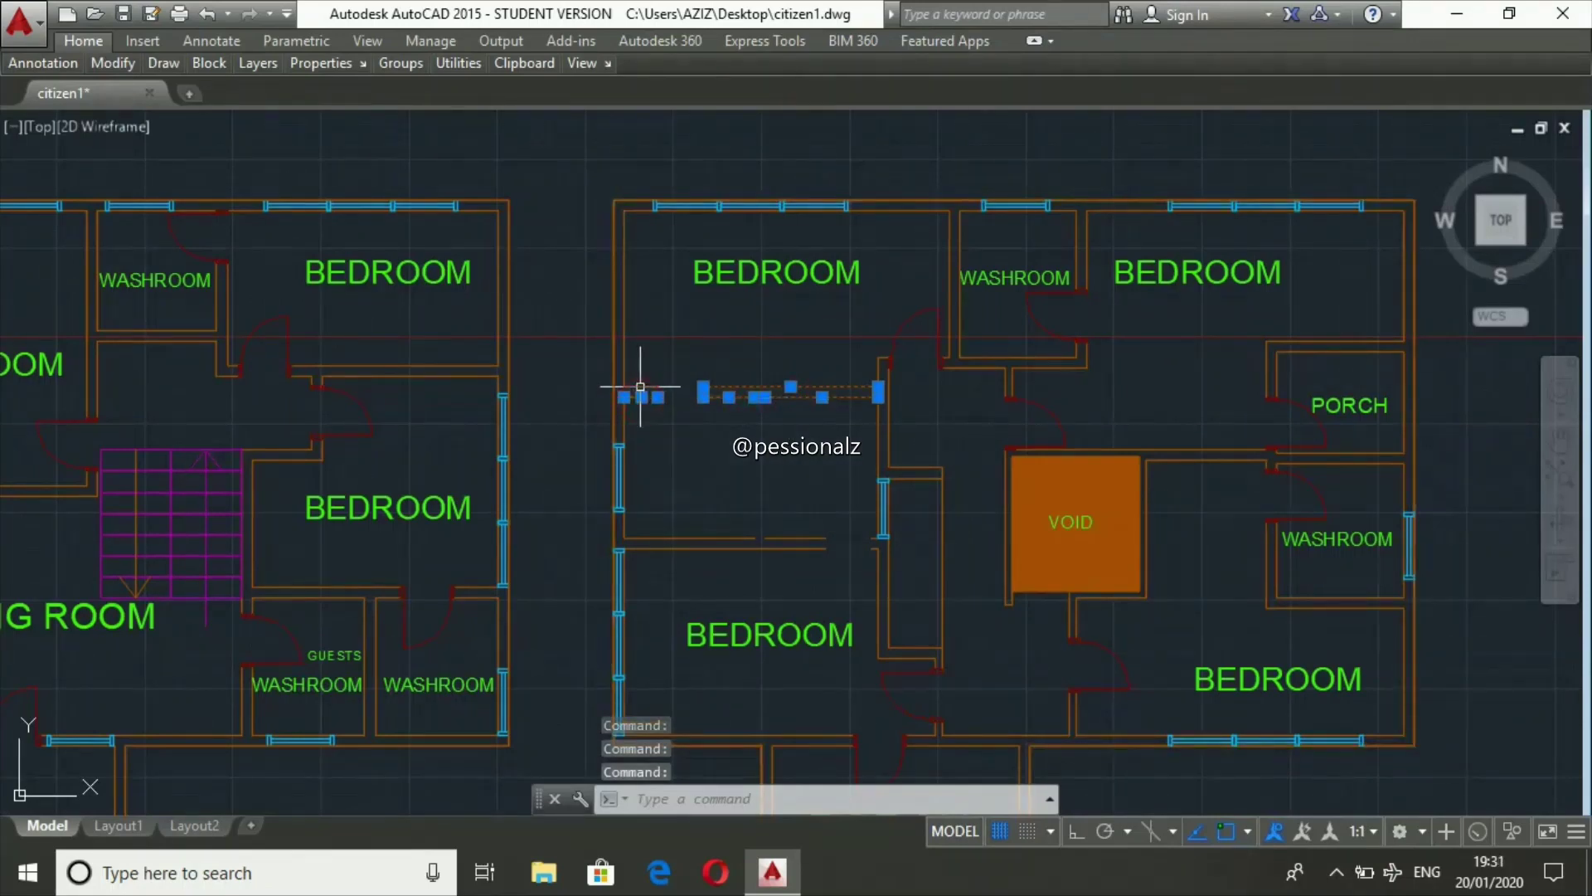
{"action": "key", "text": "Delete"}
{"action": "left_click", "coordinate": [770, 359]}
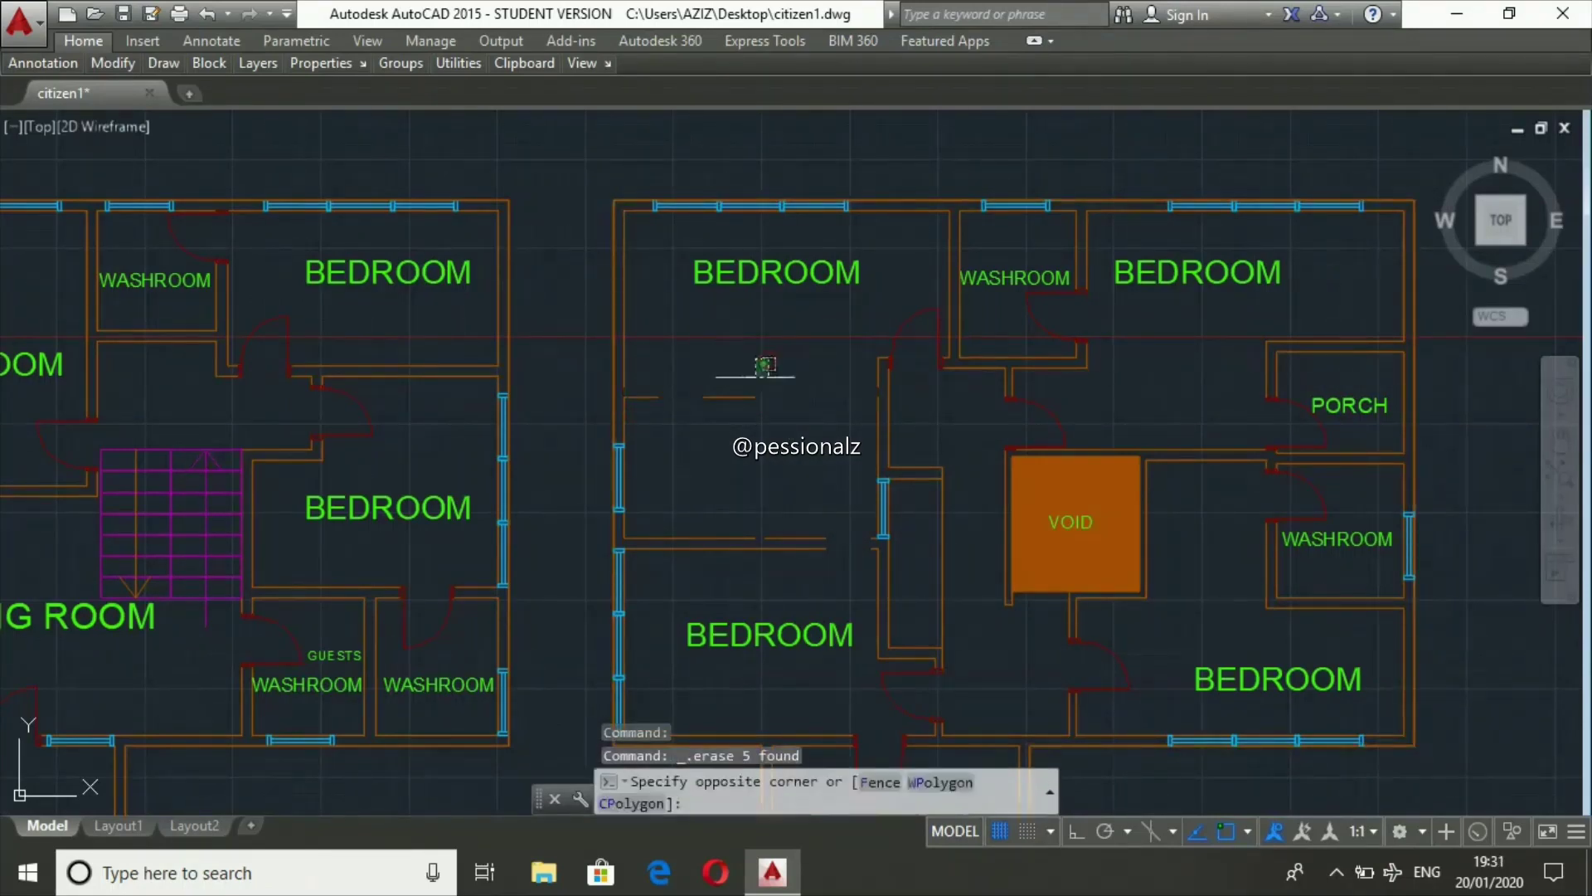
{"action": "left_click", "coordinate": [640, 419]}
{"action": "key", "text": "Delete"}
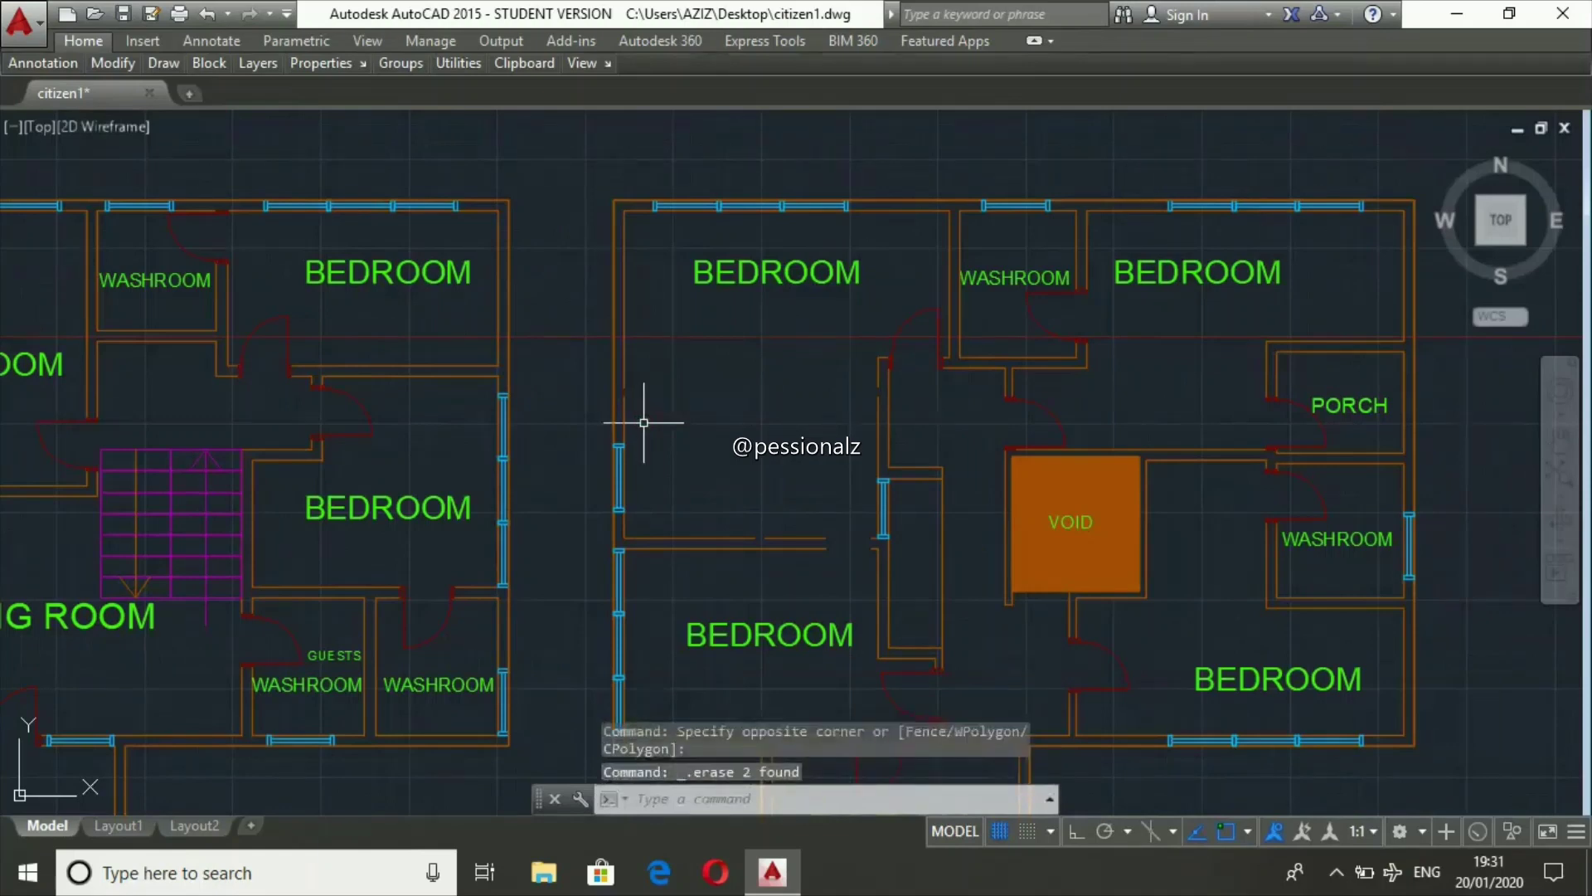
- Erase the remaining bedroom partition walls and leftover wall ends
{"action": "scroll", "coordinate": [801, 458], "scroll_direction": "up", "scroll_amount": 2}
{"action": "scroll", "coordinate": [799, 462], "scroll_direction": "down", "scroll_amount": 5}
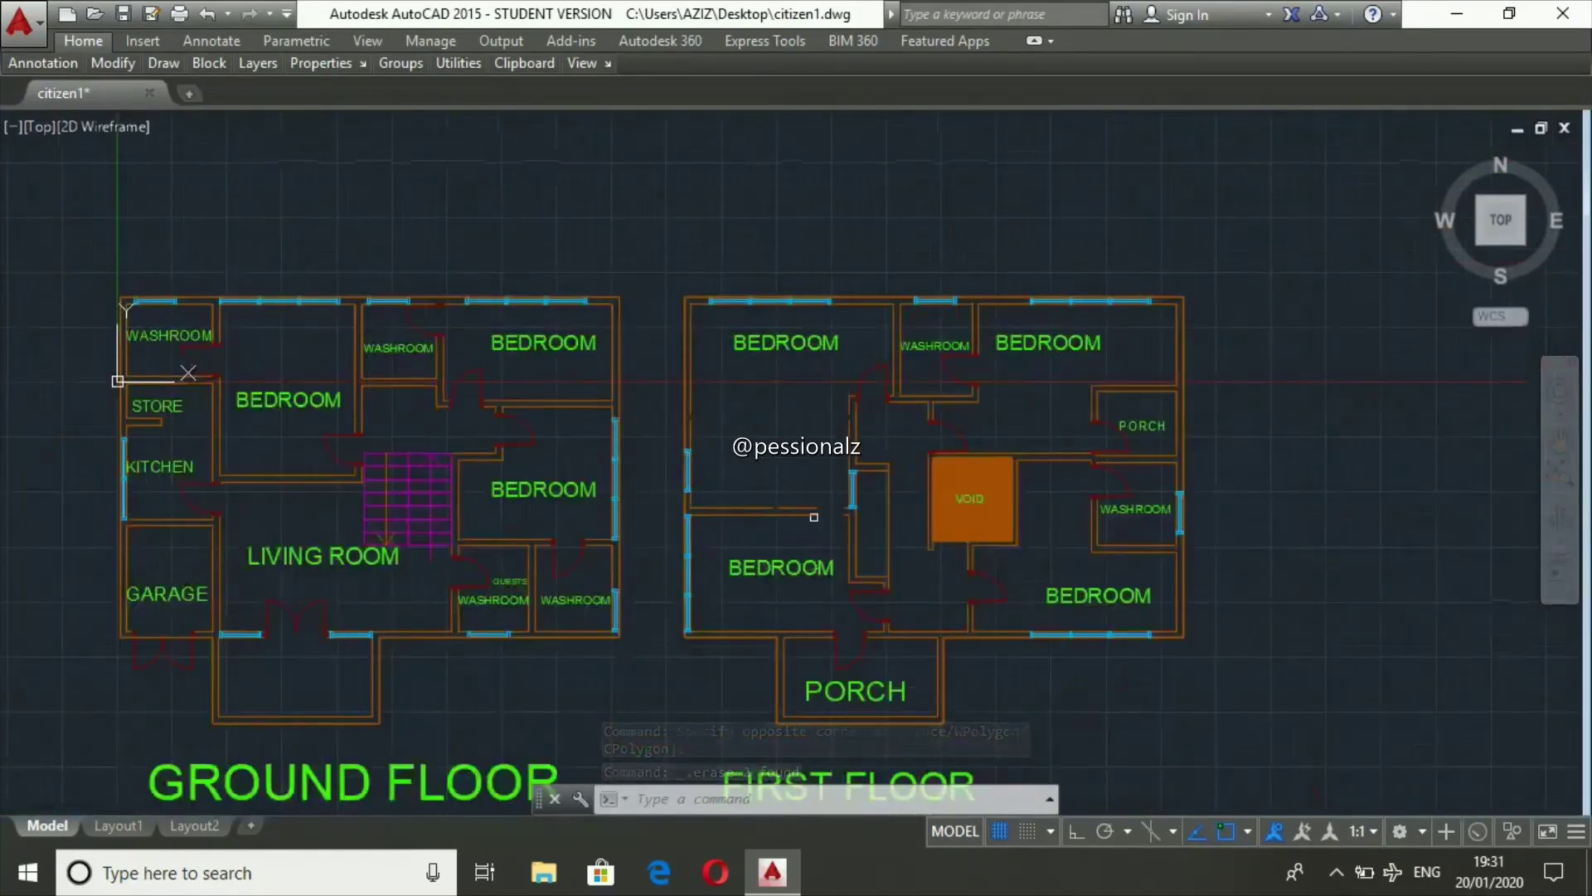
{"action": "left_click", "coordinate": [825, 486]}
{"action": "left_click", "coordinate": [708, 552]}
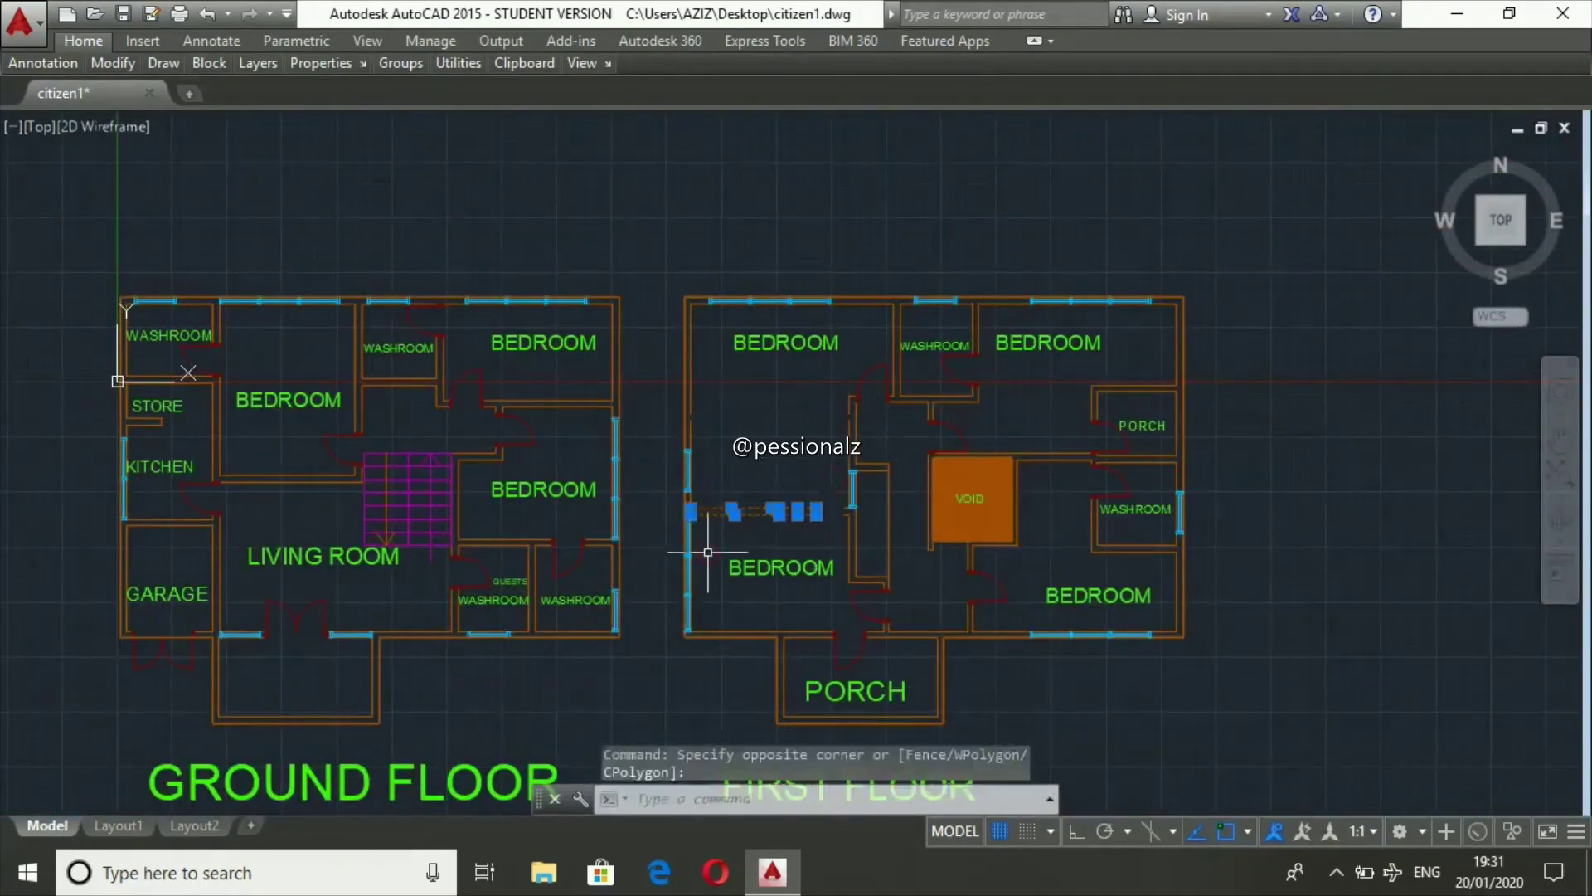
{"action": "key", "text": "Delete"}
{"action": "scroll", "coordinate": [844, 509], "scroll_direction": "up", "scroll_amount": 3}
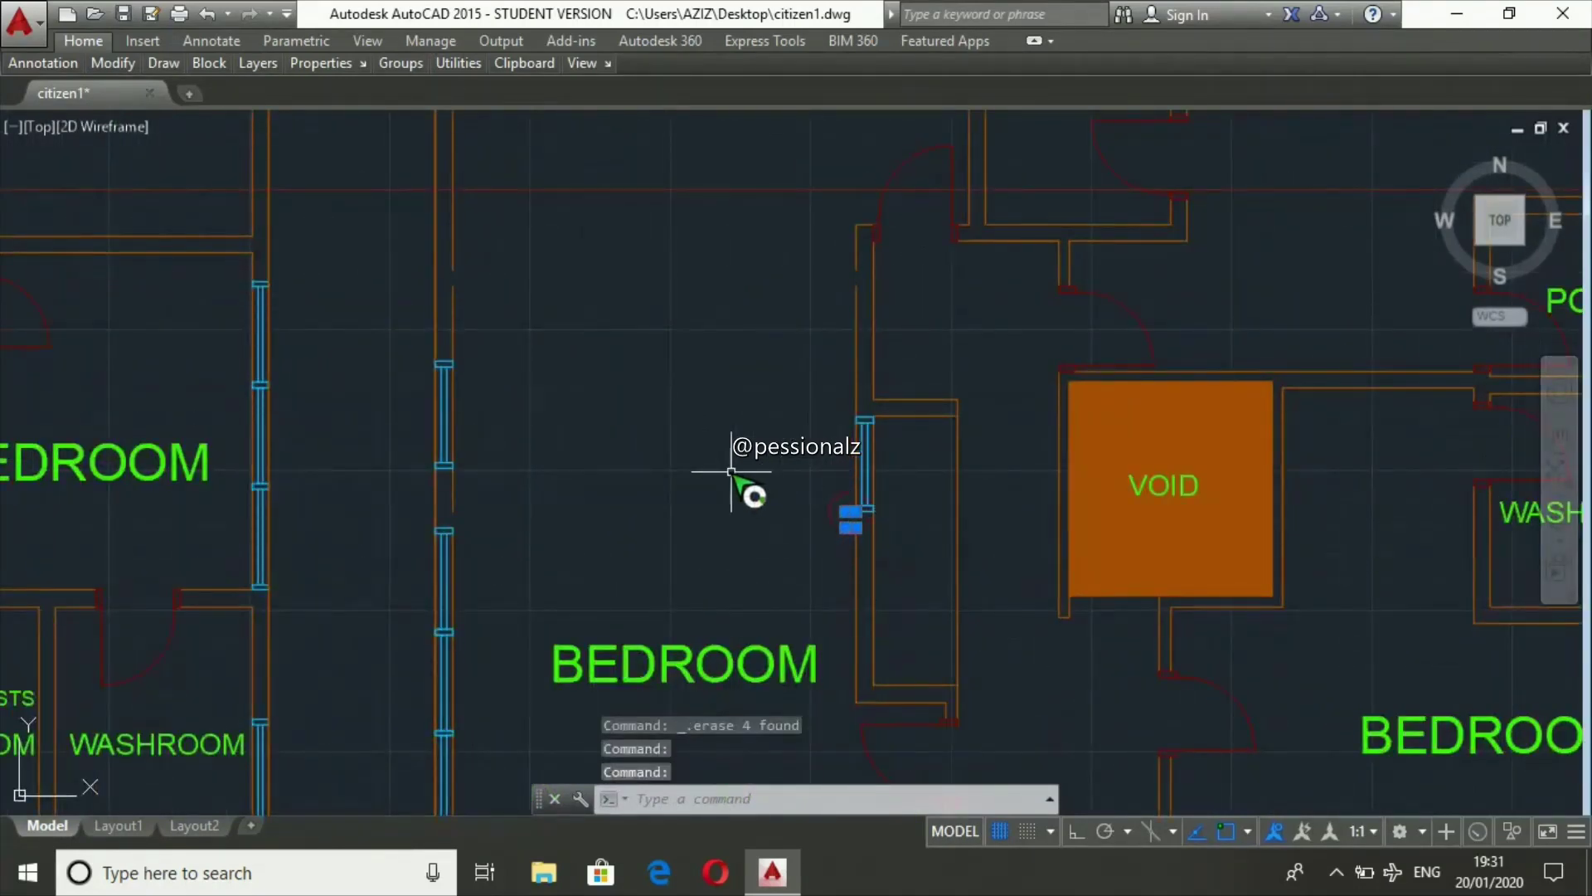
{"action": "key", "text": "Delete"}
{"action": "scroll", "coordinate": [731, 472], "scroll_direction": "down", "scroll_amount": 4}
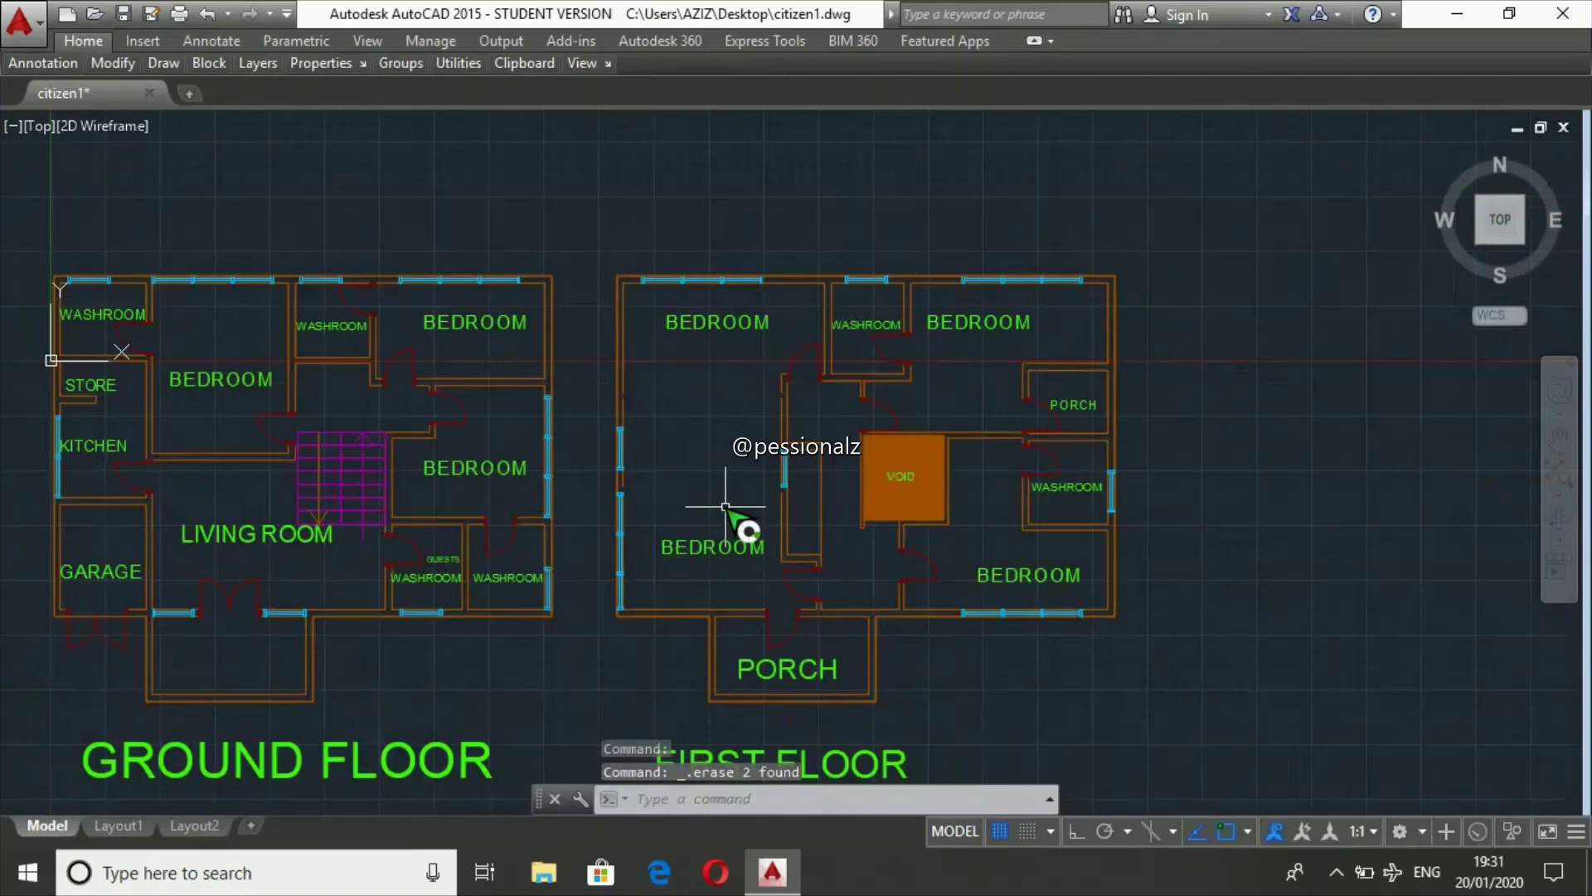
- Draw two parallel lines between the partition and the outer wall with LINE
{"action": "type", "text": "l"}
{"action": "key", "text": "Return"}
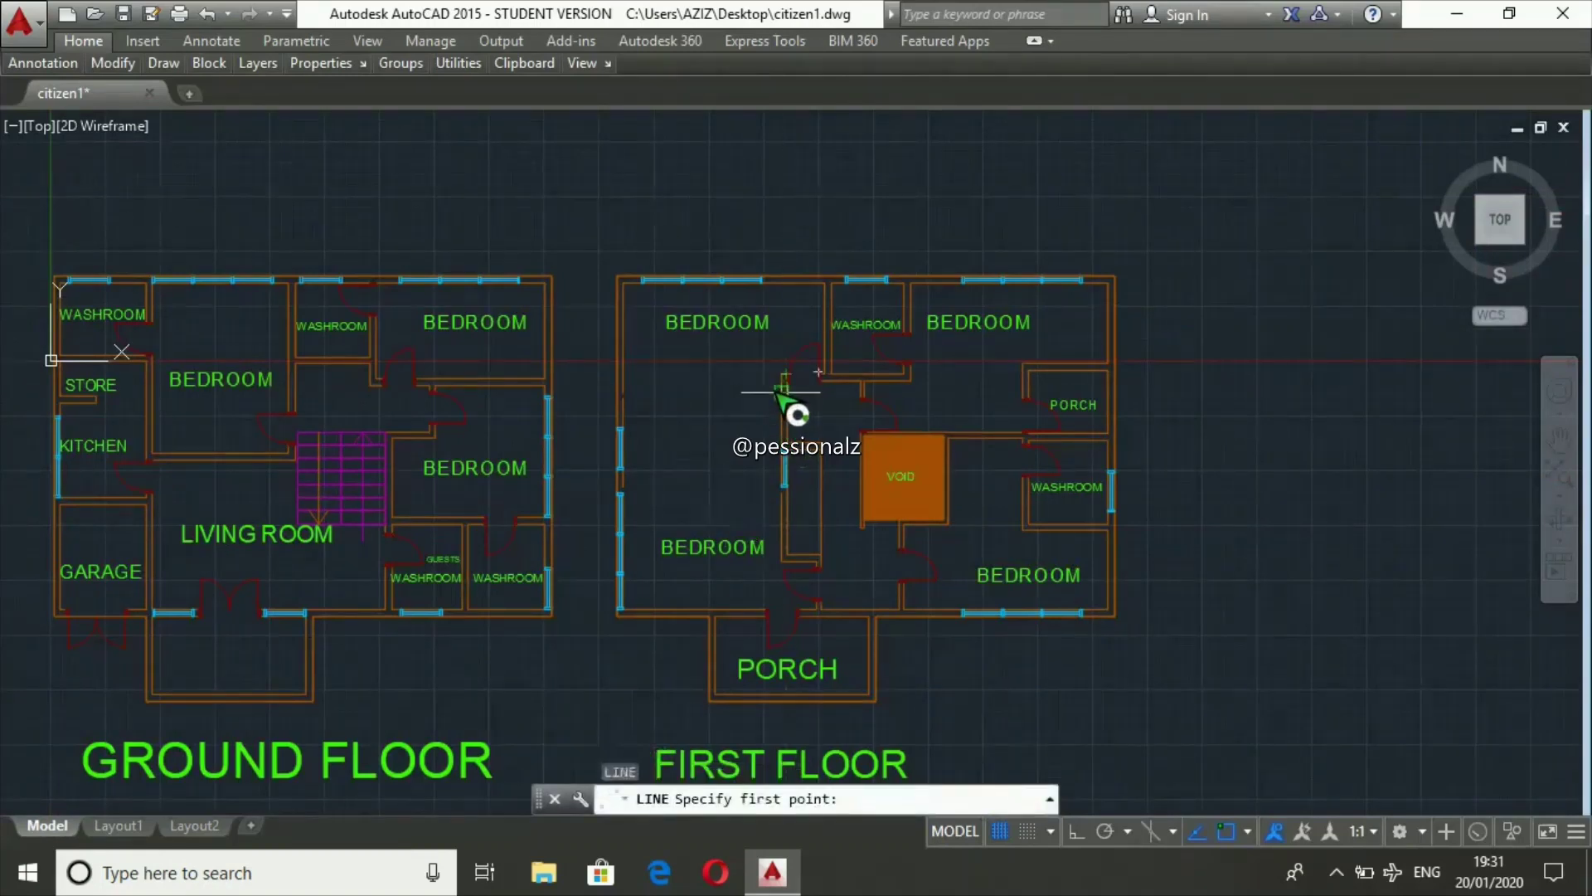
{"action": "left_click", "coordinate": [784, 387]}
{"action": "scroll", "coordinate": [630, 384], "scroll_direction": "up", "scroll_amount": 5}
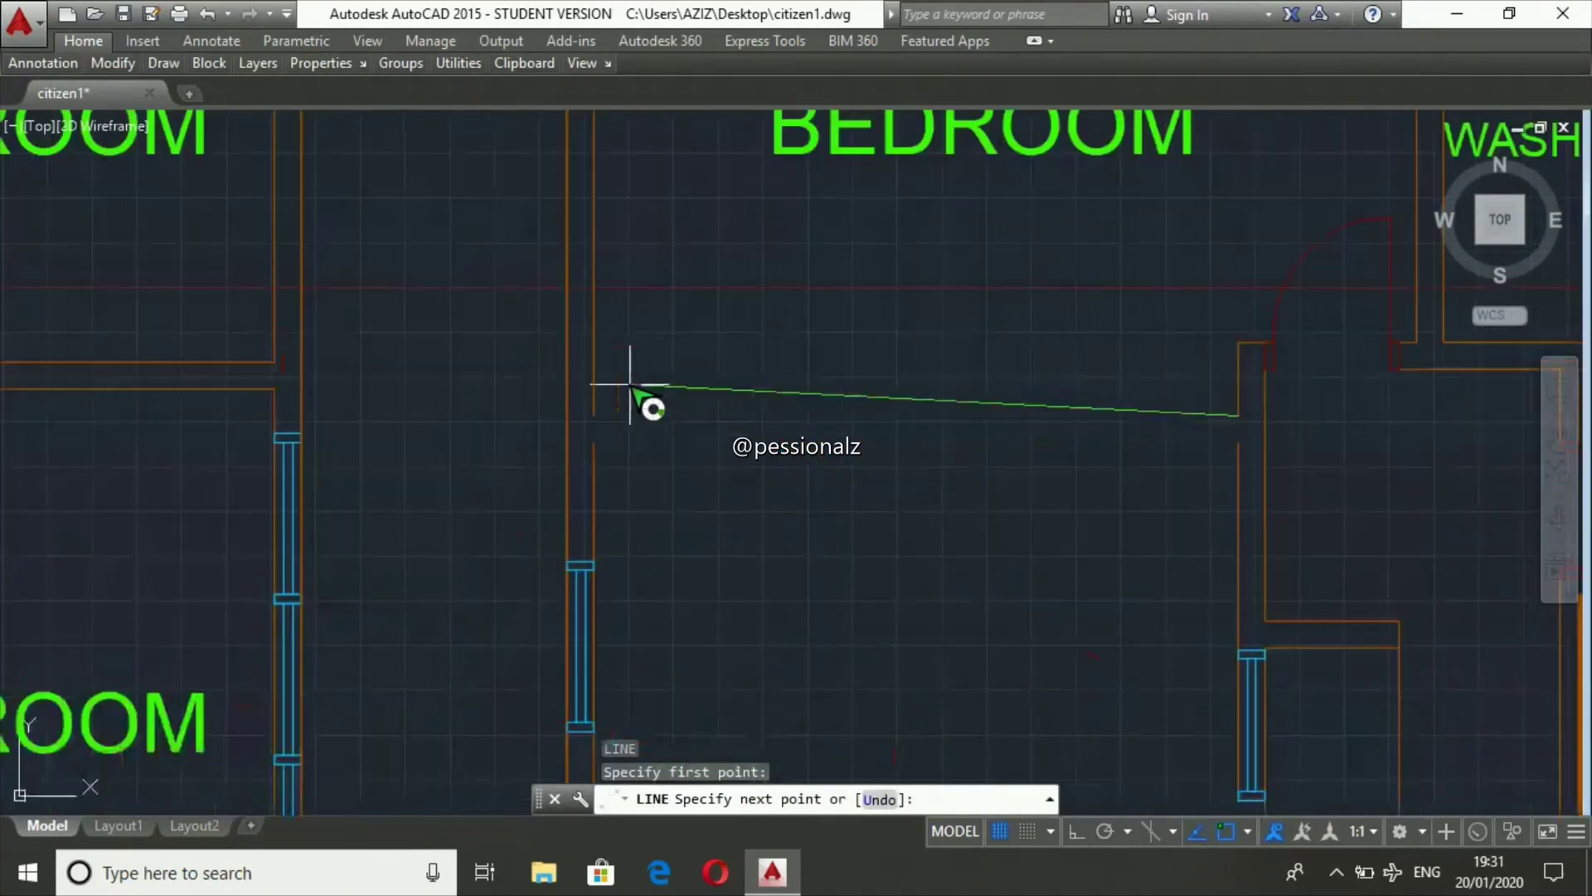
{"action": "scroll", "coordinate": [630, 384], "scroll_direction": "up", "scroll_amount": 2}
{"action": "left_click", "coordinate": [570, 433]}
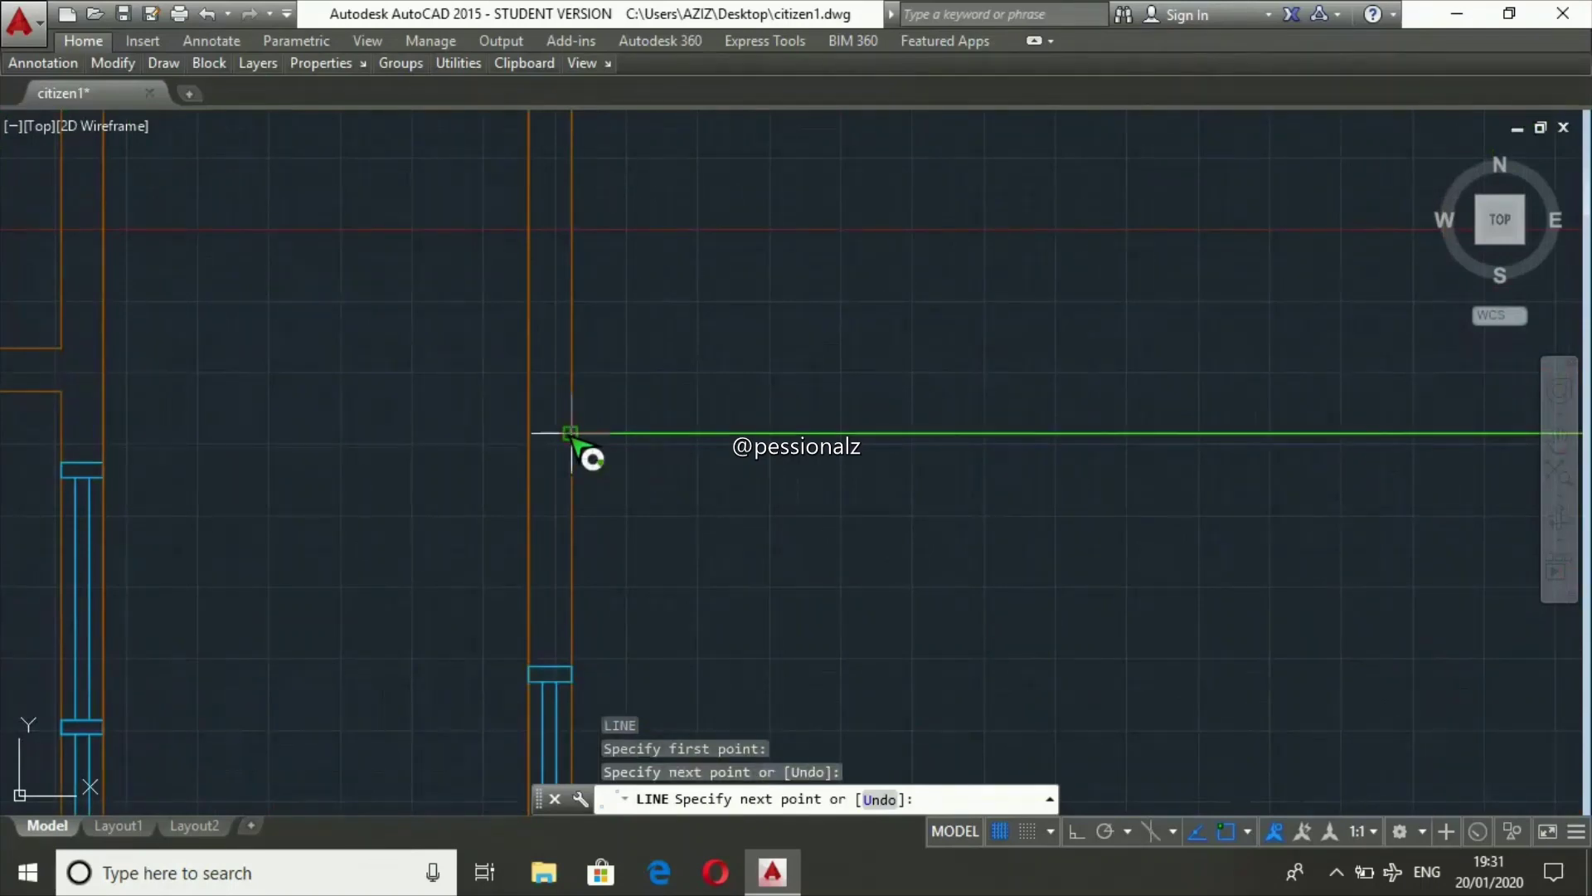
{"action": "key", "text": "Return"}
{"action": "key", "text": "Return"}
{"action": "left_click", "coordinate": [570, 476]}
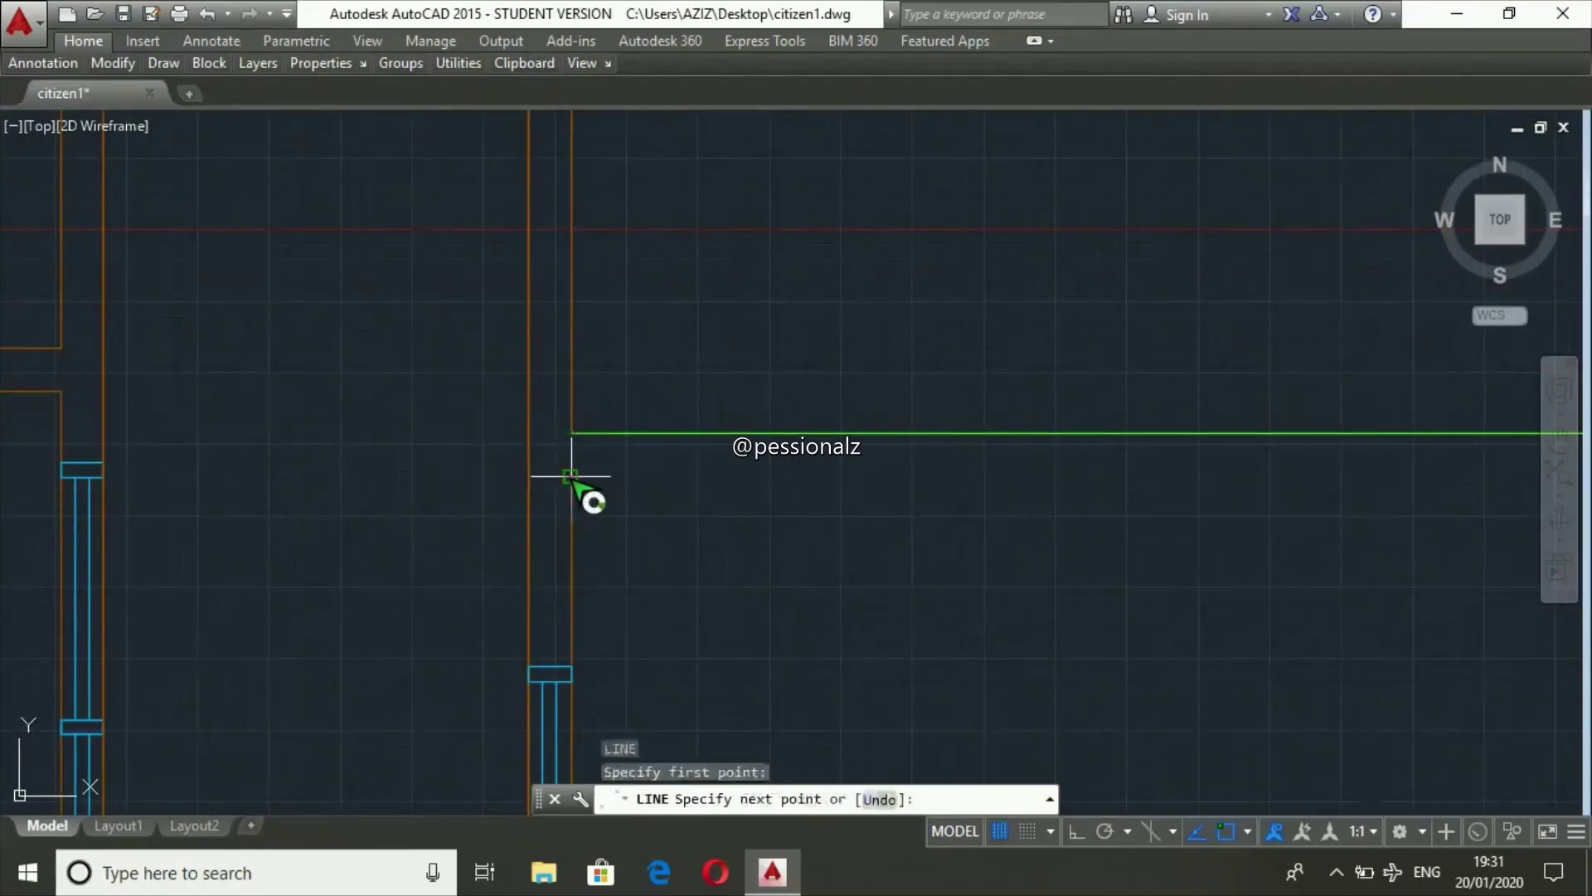
{"action": "scroll", "coordinate": [667, 490], "scroll_direction": "down", "scroll_amount": 3}
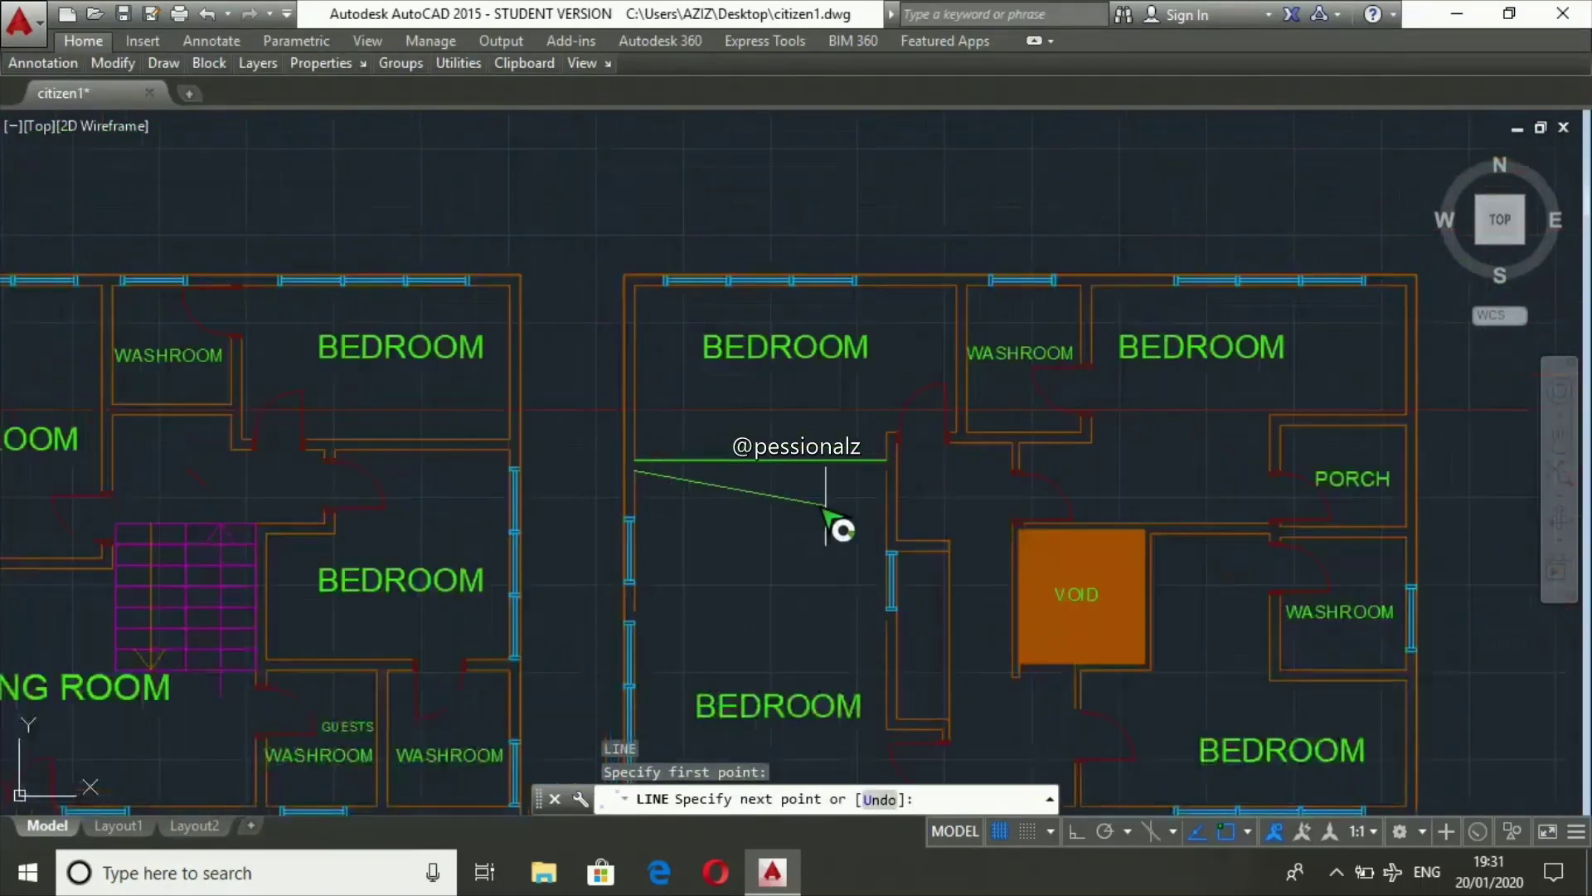
{"action": "left_click", "coordinate": [888, 470]}
{"action": "key", "text": "Return"}
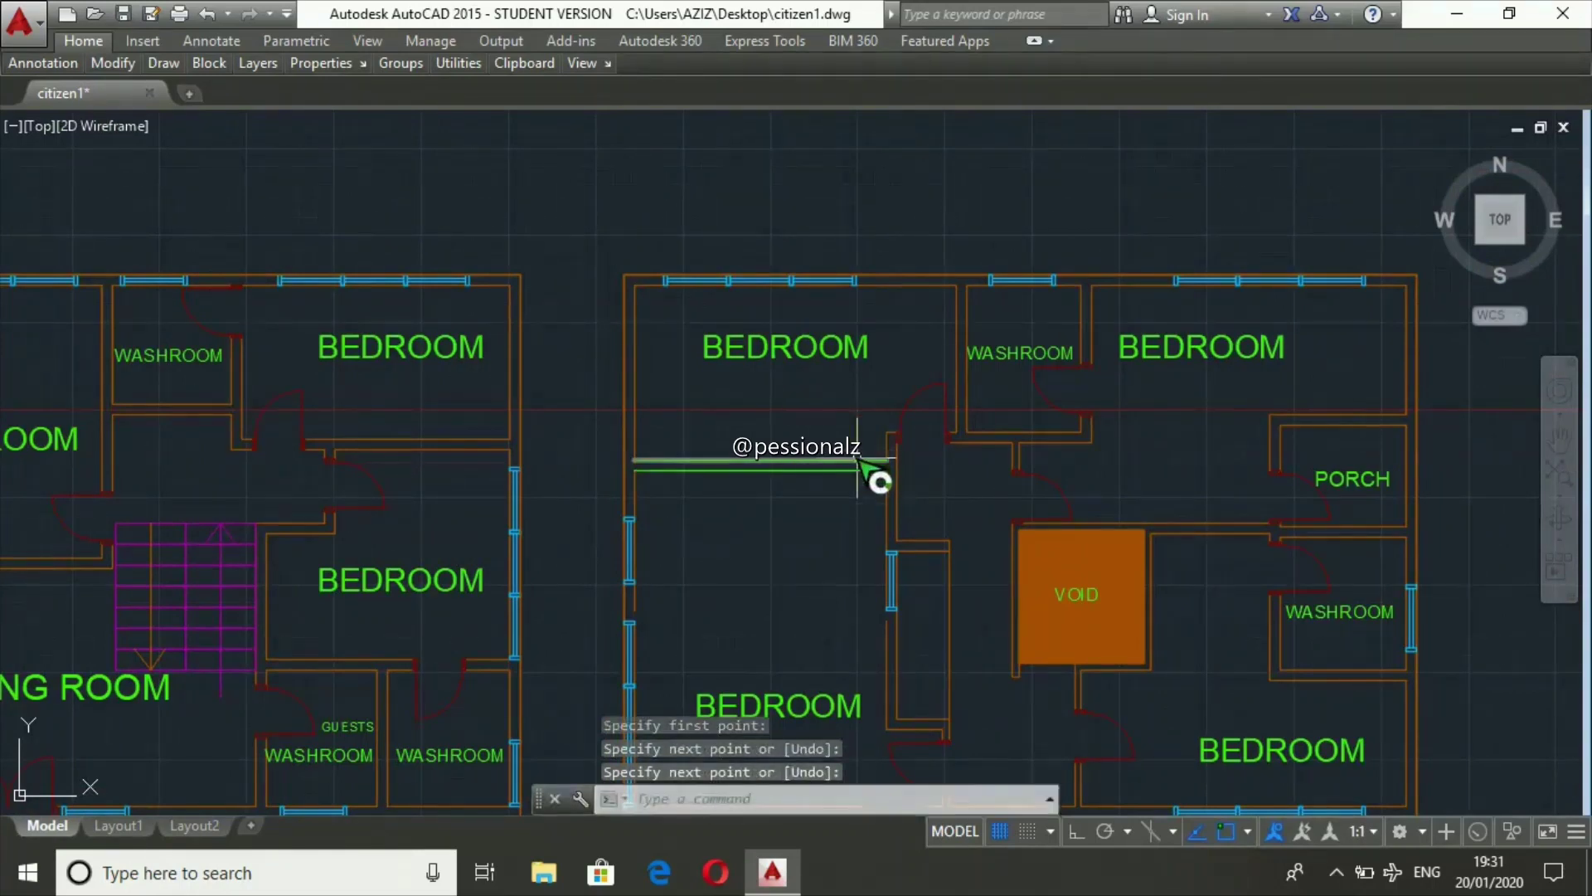
- Put the two new wall lines on the walls layer
{"action": "left_click", "coordinate": [832, 463]}
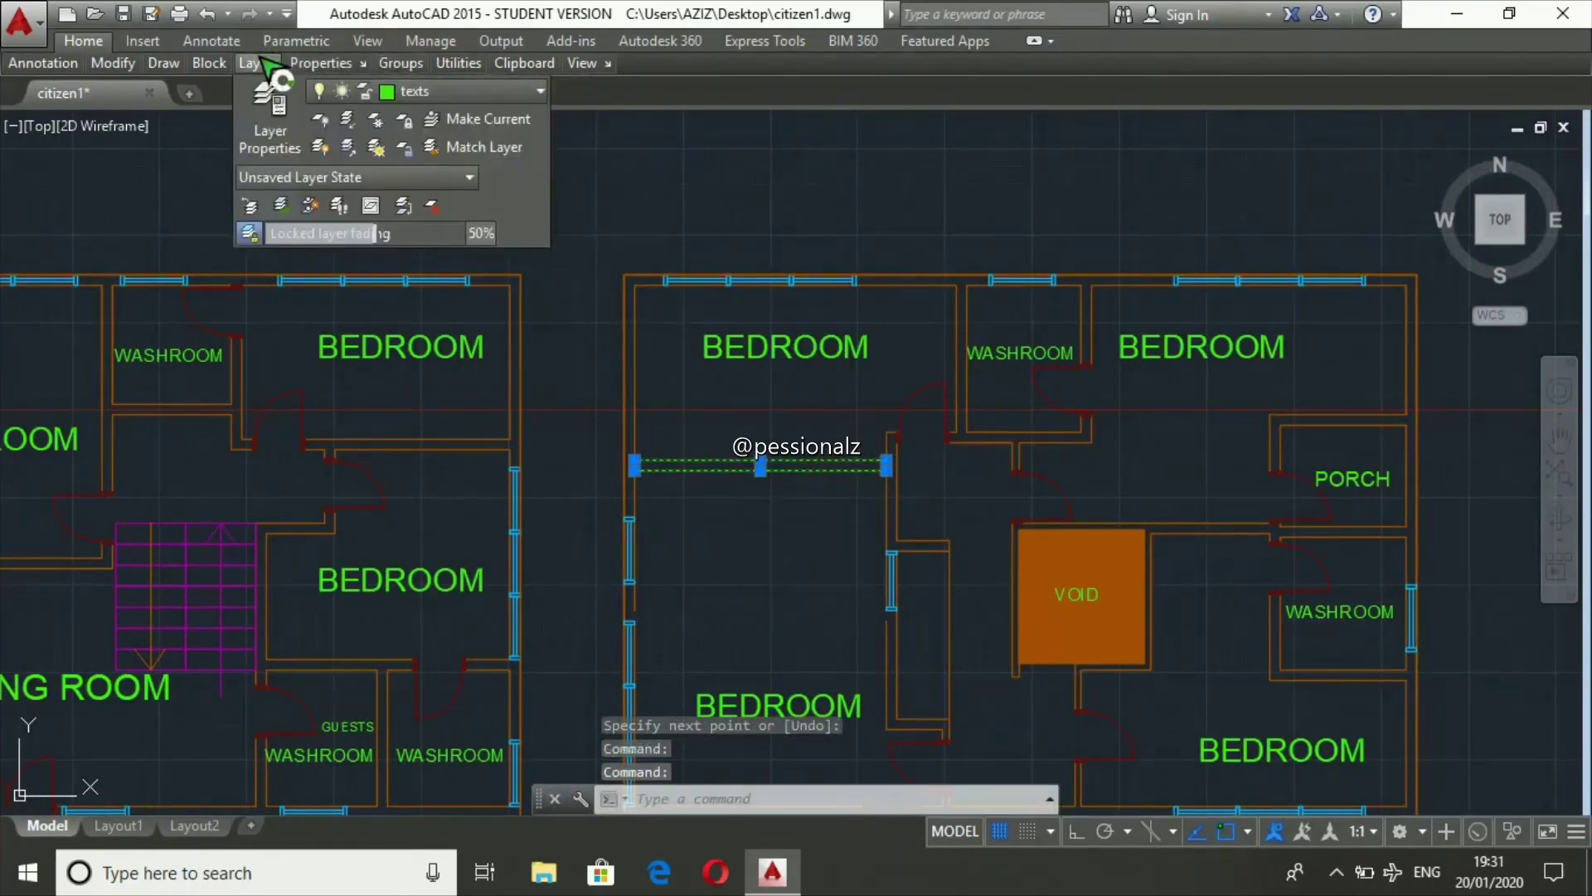
{"action": "left_click", "coordinate": [519, 92]}
{"action": "left_click", "coordinate": [486, 260]}
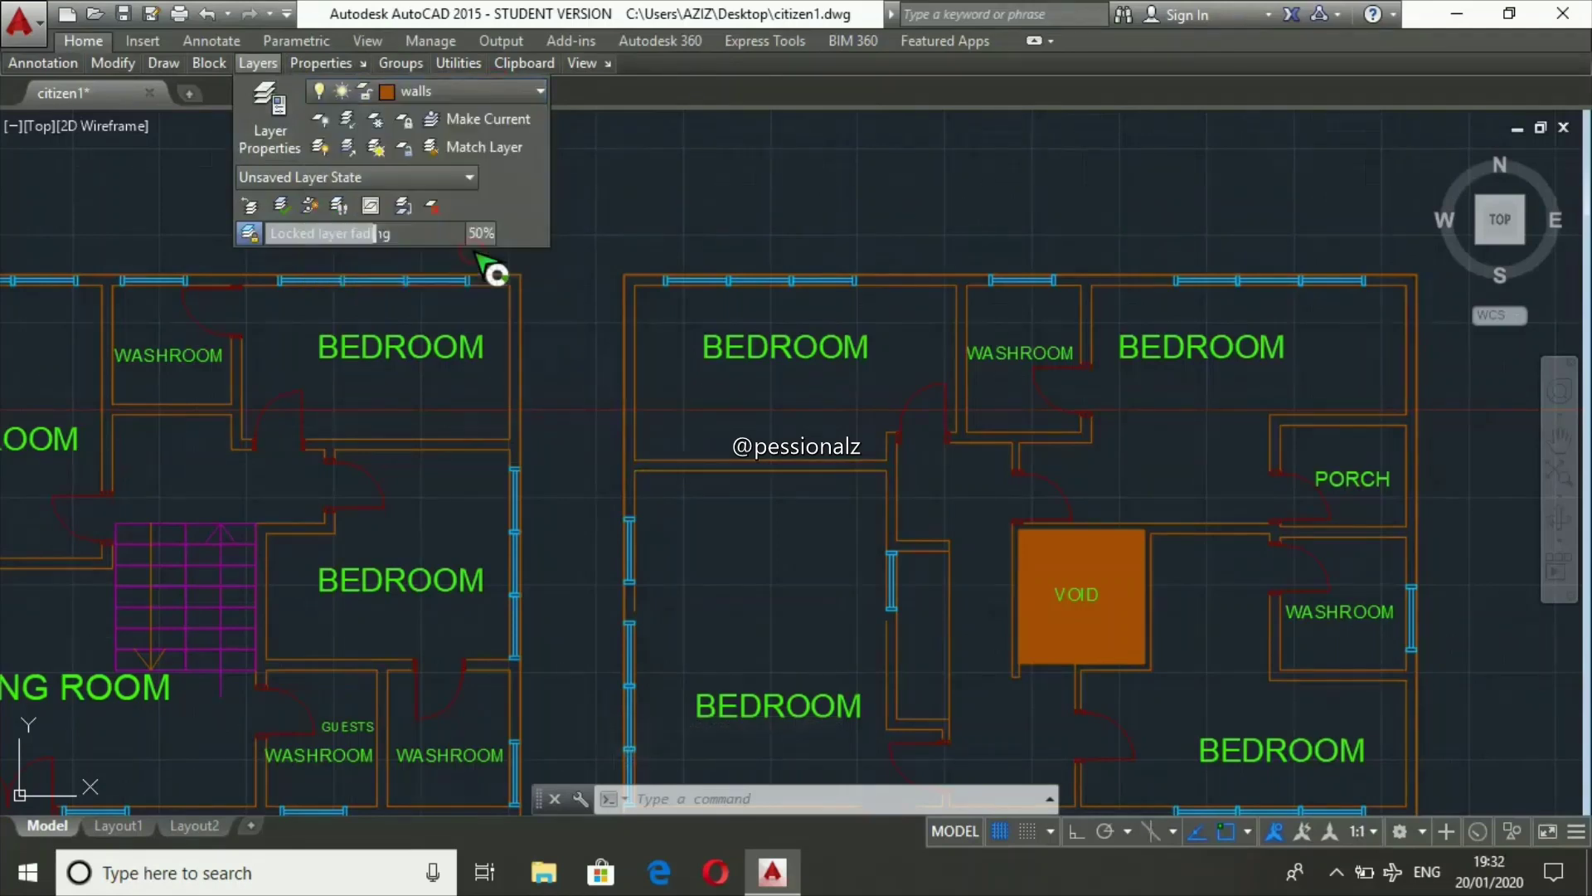
{"action": "key", "text": "Escape"}
{"action": "key", "text": "Escape"}
{"action": "key", "text": "Escape"}
{"action": "scroll", "coordinate": [761, 347], "scroll_direction": "down", "scroll_amount": 5}
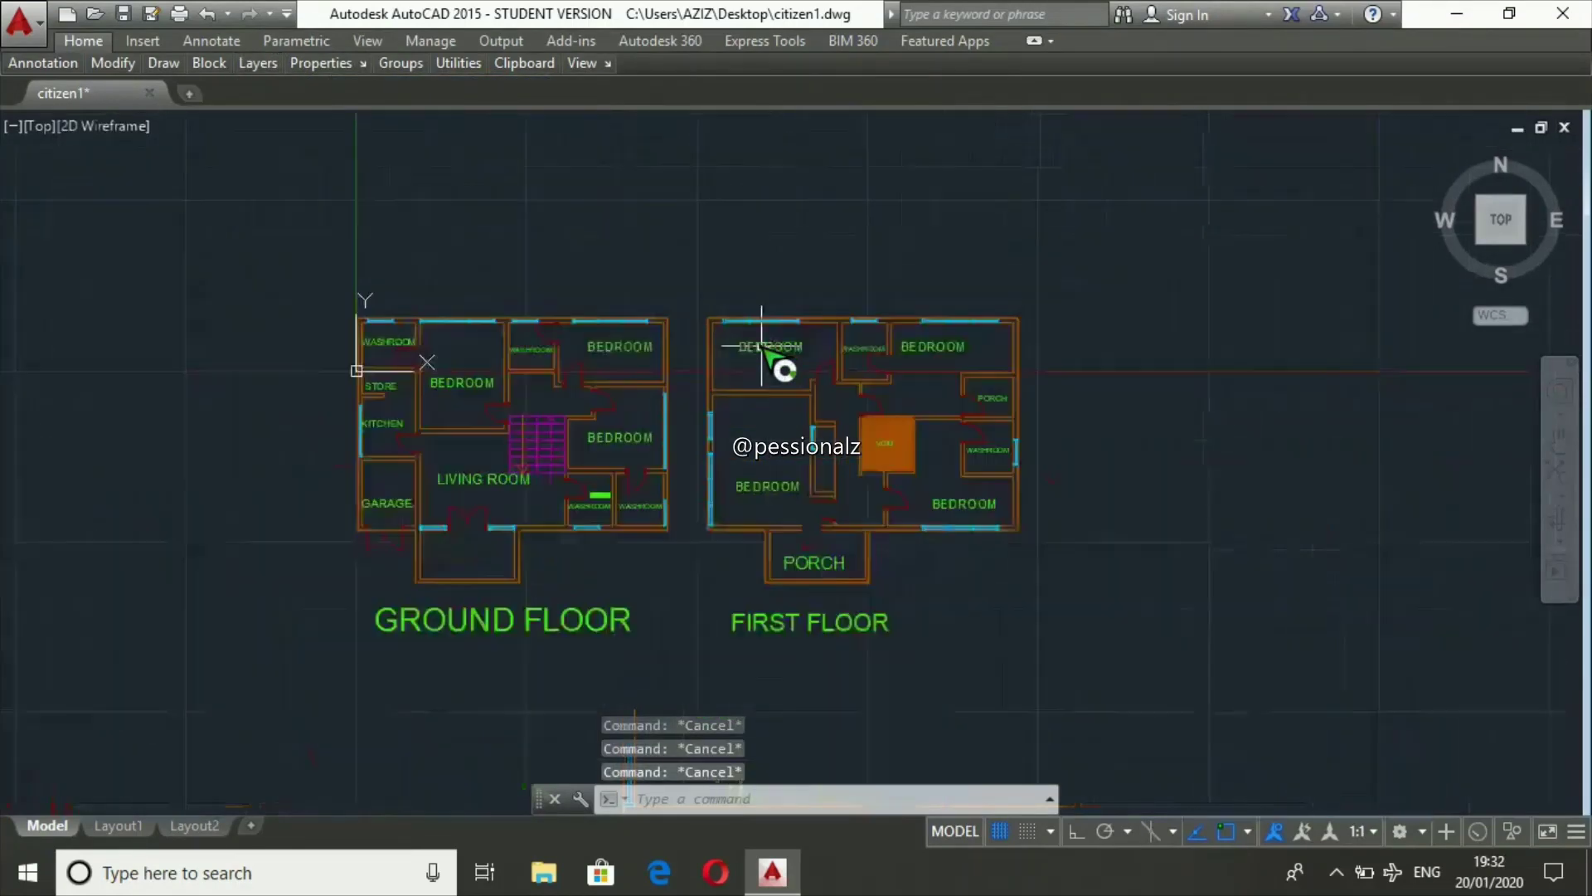
- Copy the new first-floor wall line 1800 units away
{"action": "left_click", "coordinate": [793, 388]}
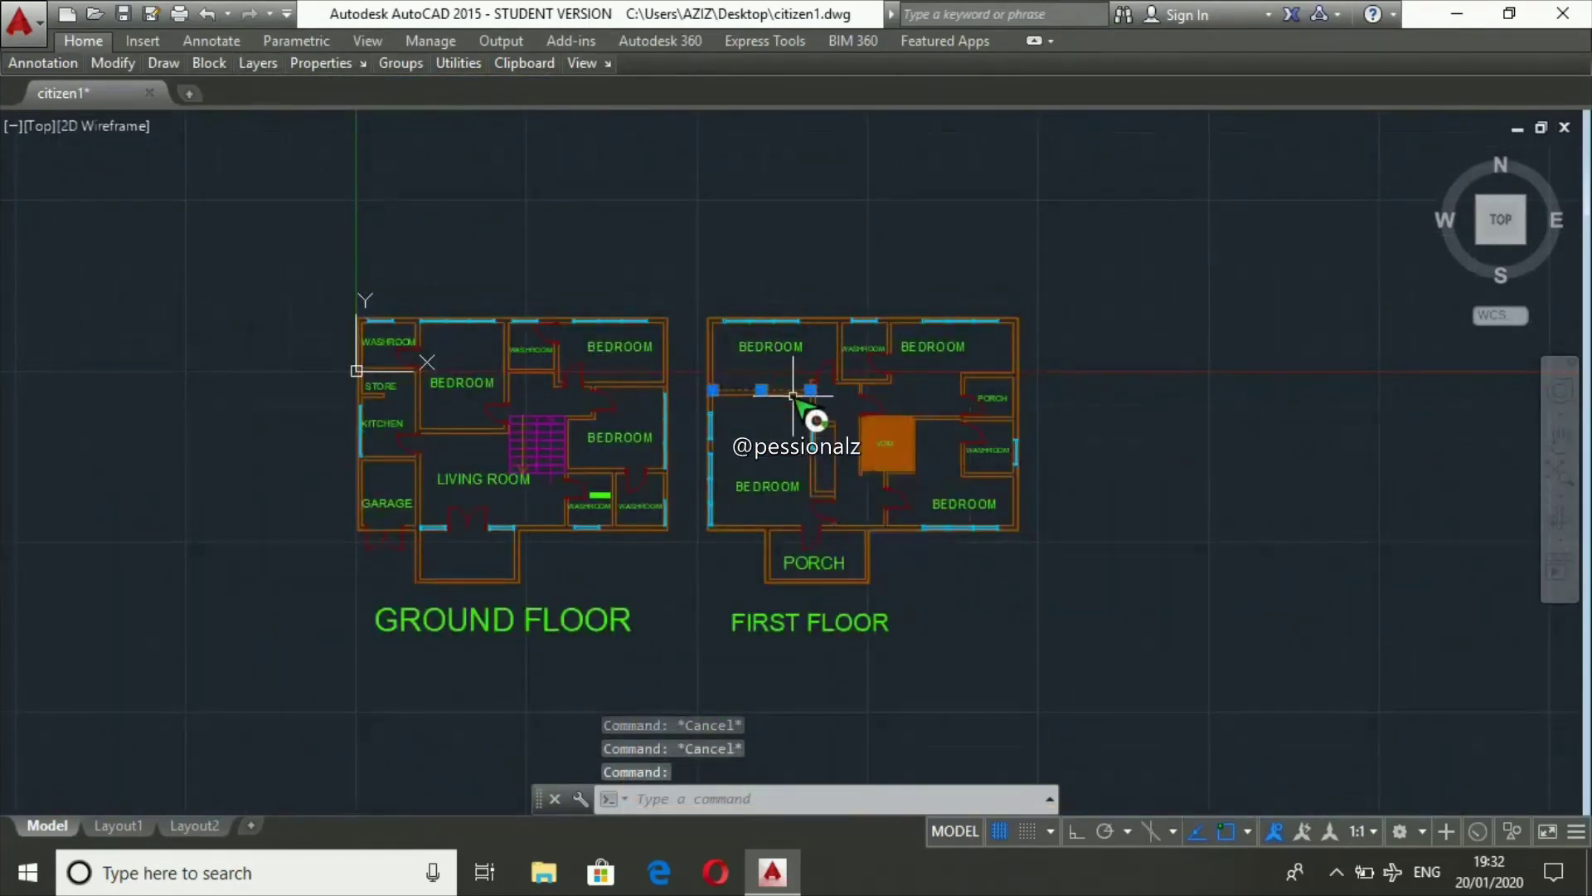
{"action": "type", "text": "co"}
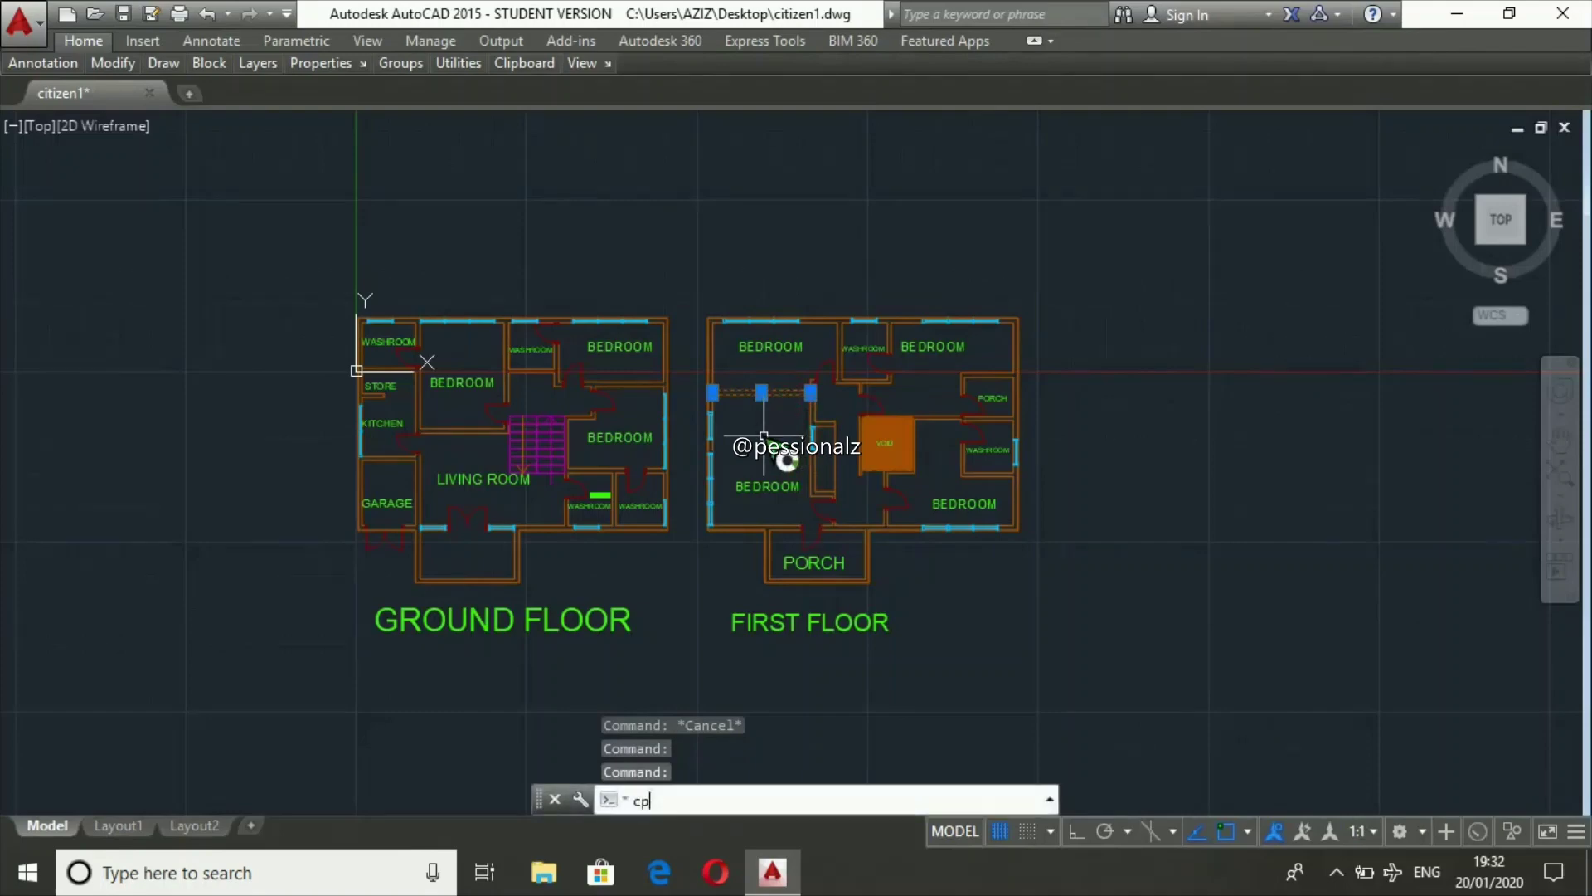
{"action": "key", "text": "Return"}
{"action": "left_click", "coordinate": [774, 290]}
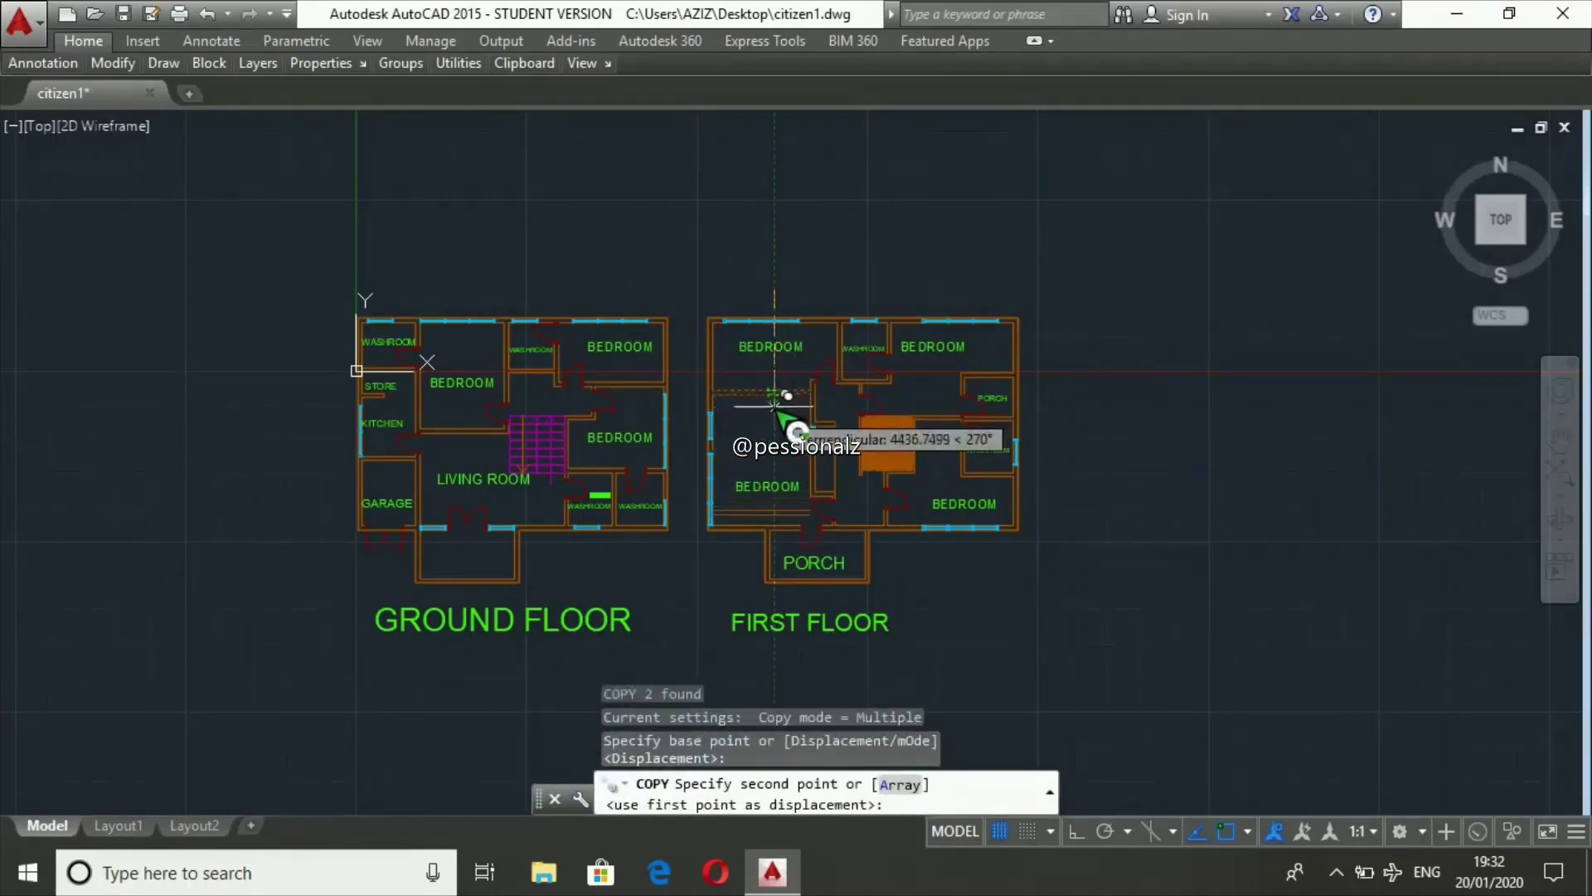
{"action": "type", "text": "18"}
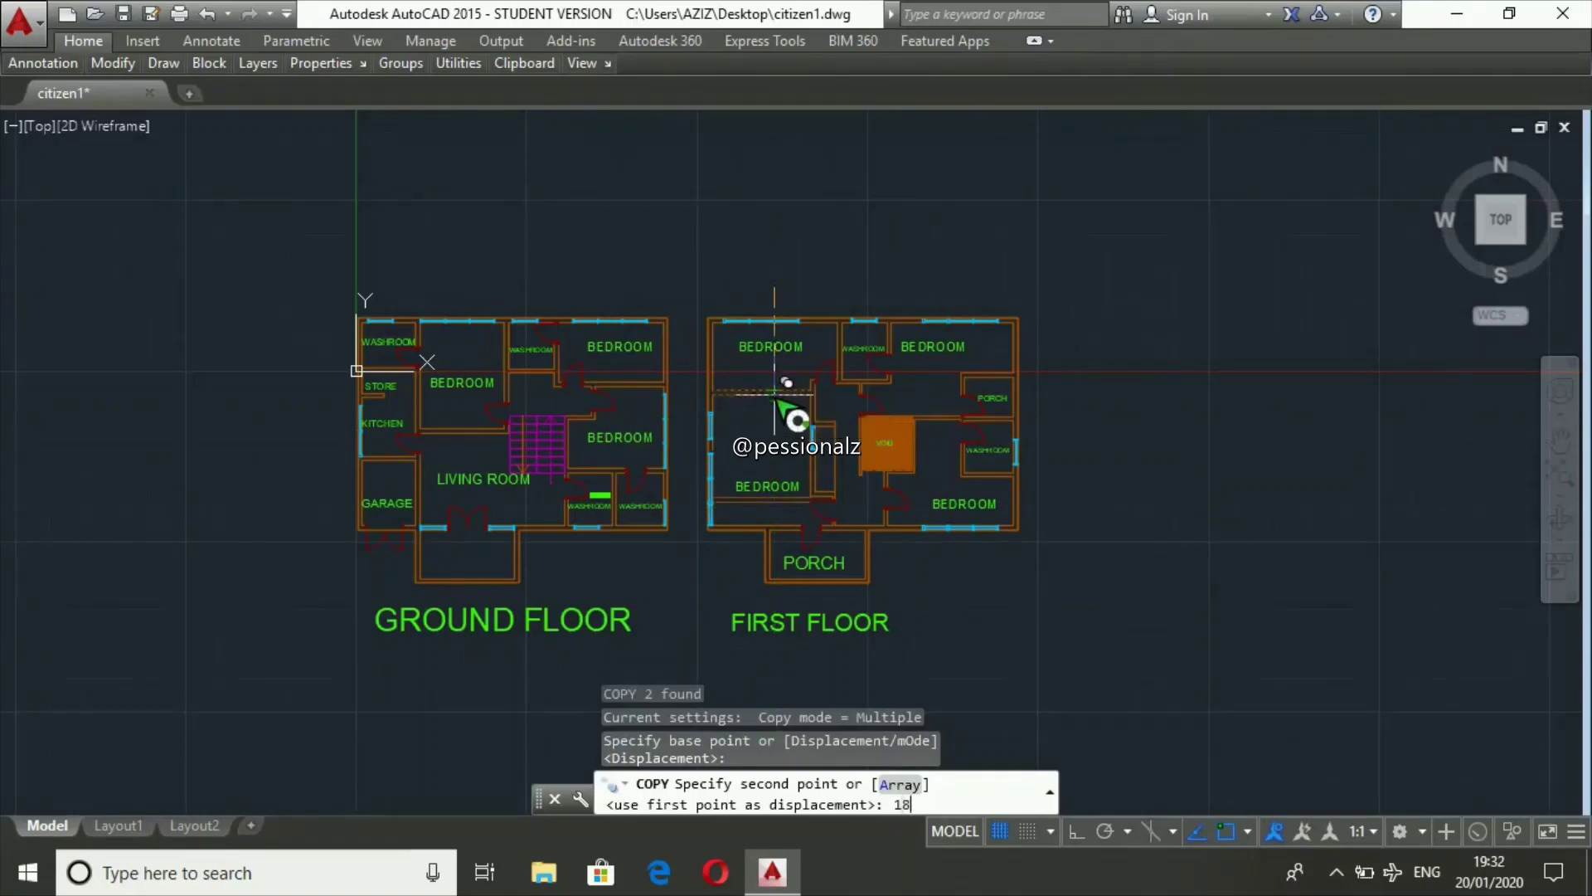
{"action": "key", "text": "Return"}
{"action": "key", "text": "Escape"}
{"action": "key", "text": "Escape"}
{"action": "key", "text": "Escape"}
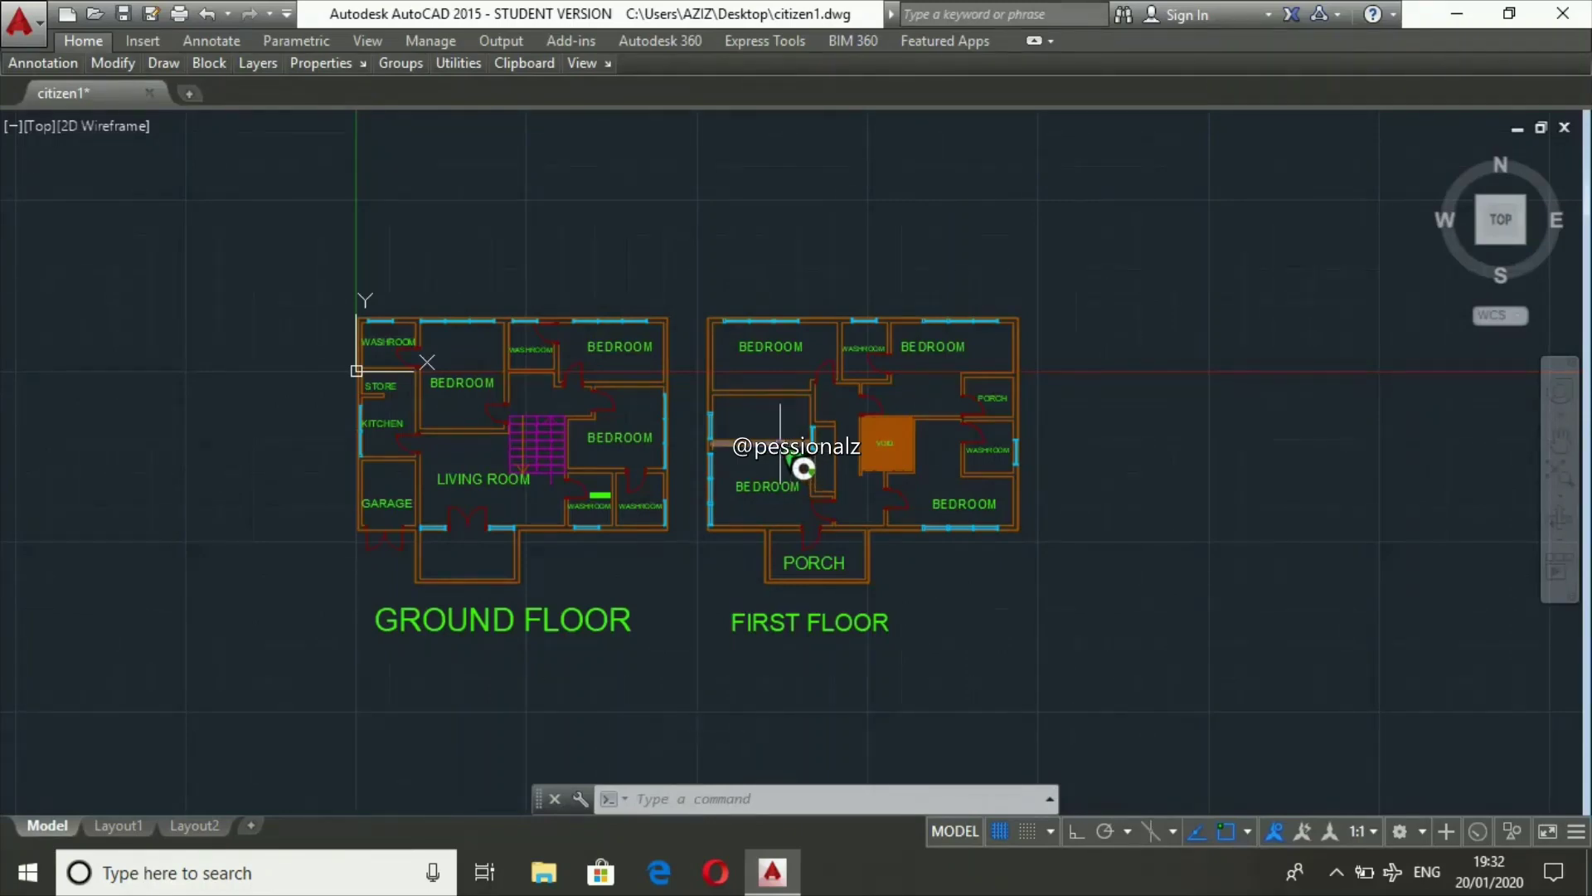
- Move the copied wall line 700 units vertically with Ortho on
{"action": "right_click", "coordinate": [779, 440]}
{"action": "scroll", "coordinate": [779, 440], "scroll_direction": "up", "scroll_amount": 2}
{"action": "scroll", "coordinate": [778, 437], "scroll_direction": "up", "scroll_amount": 4}
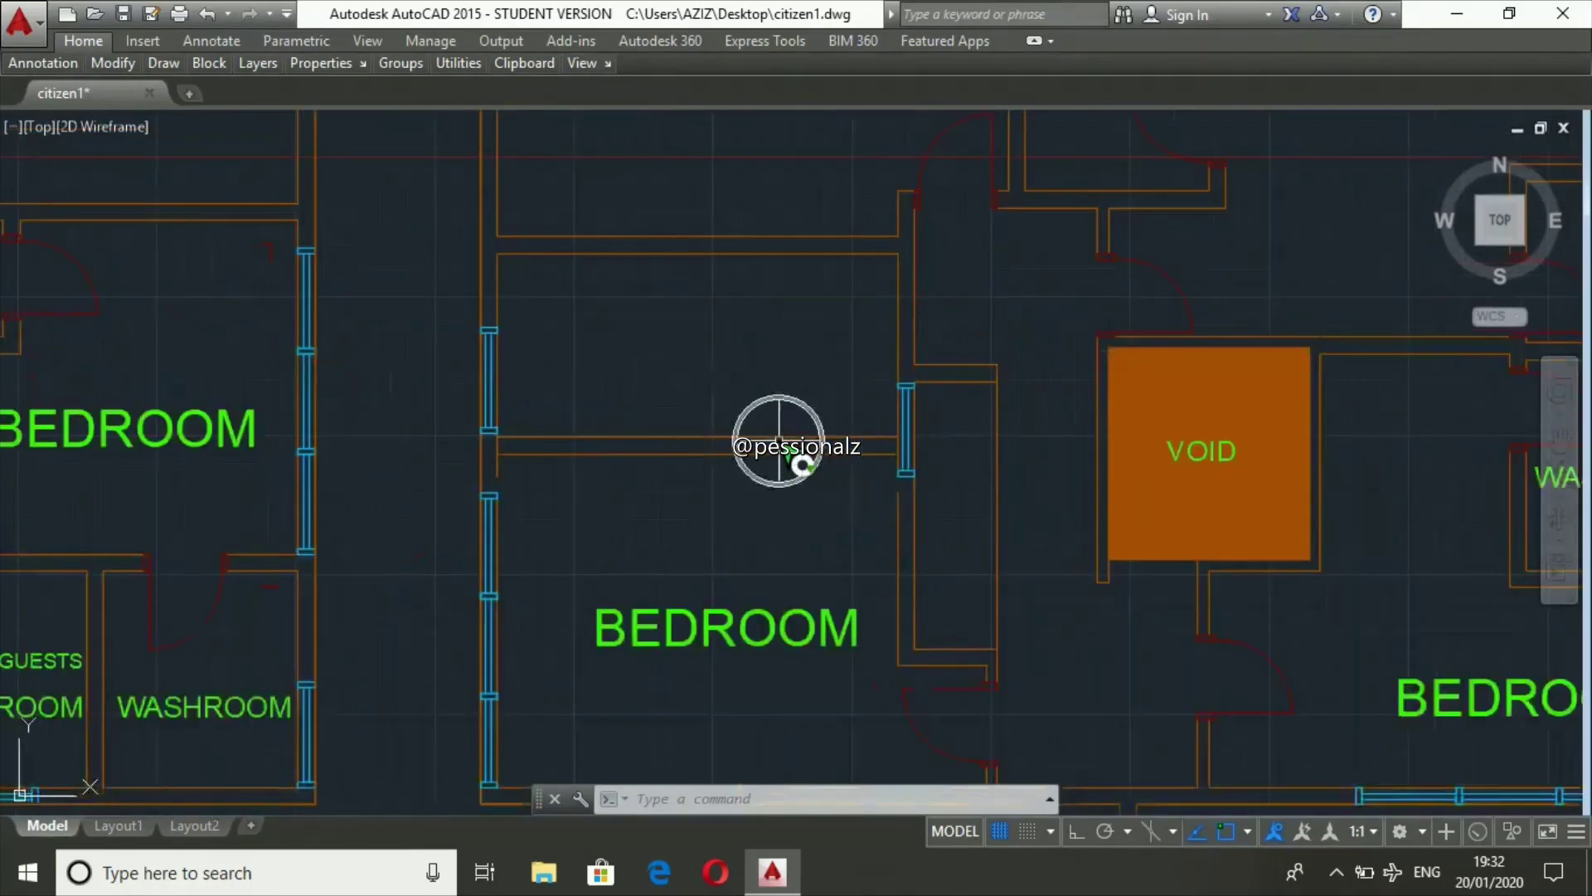
{"action": "left_click", "coordinate": [776, 437]}
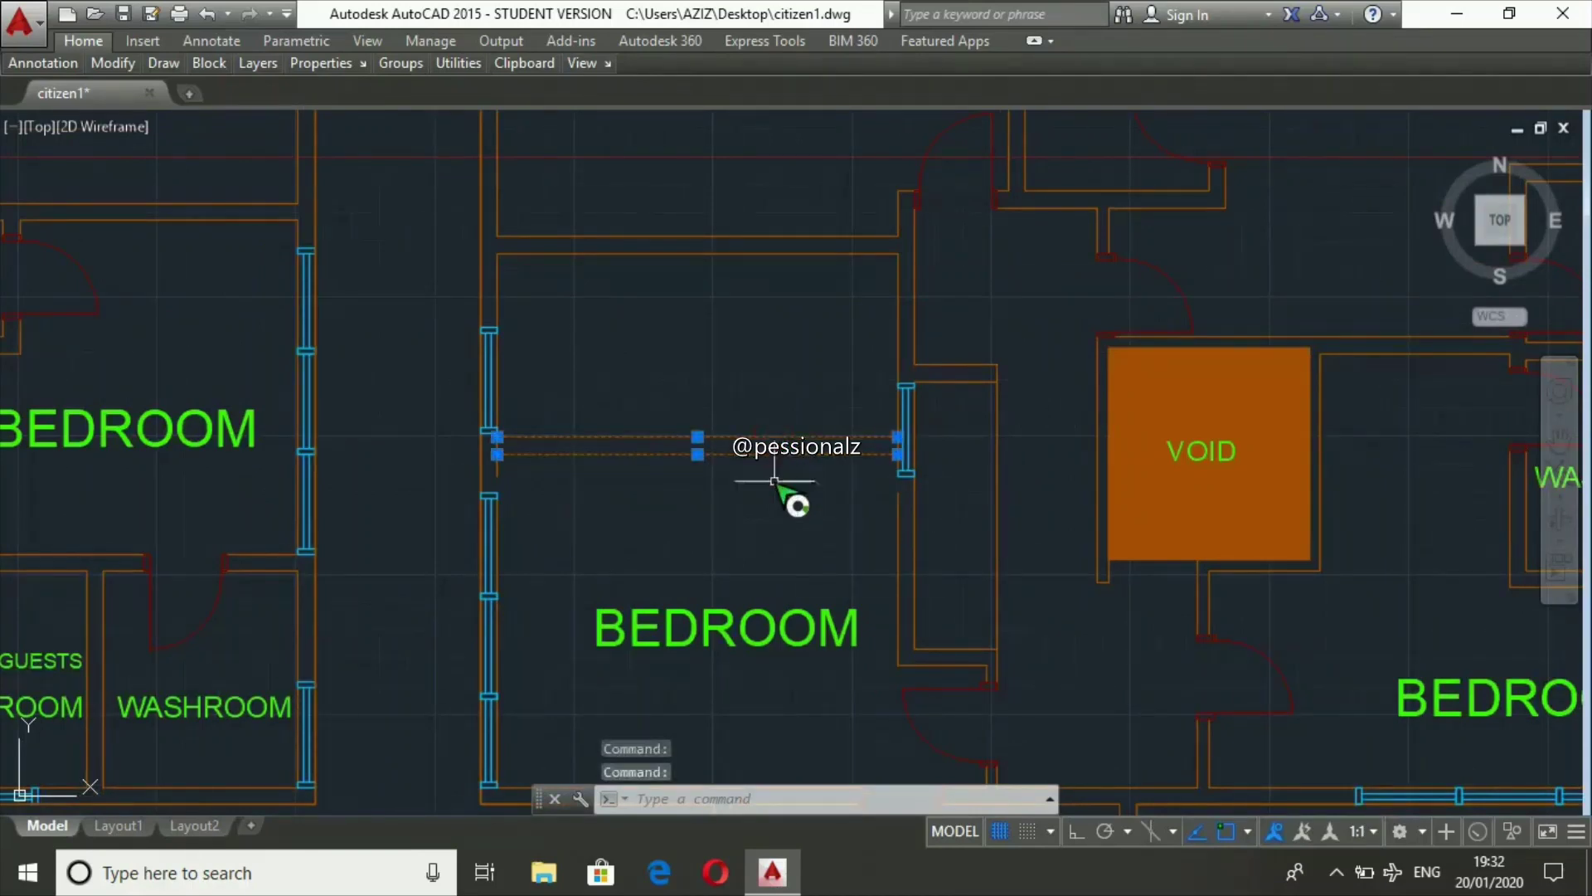
{"action": "type", "text": "move"}
{"action": "key", "text": "Return"}
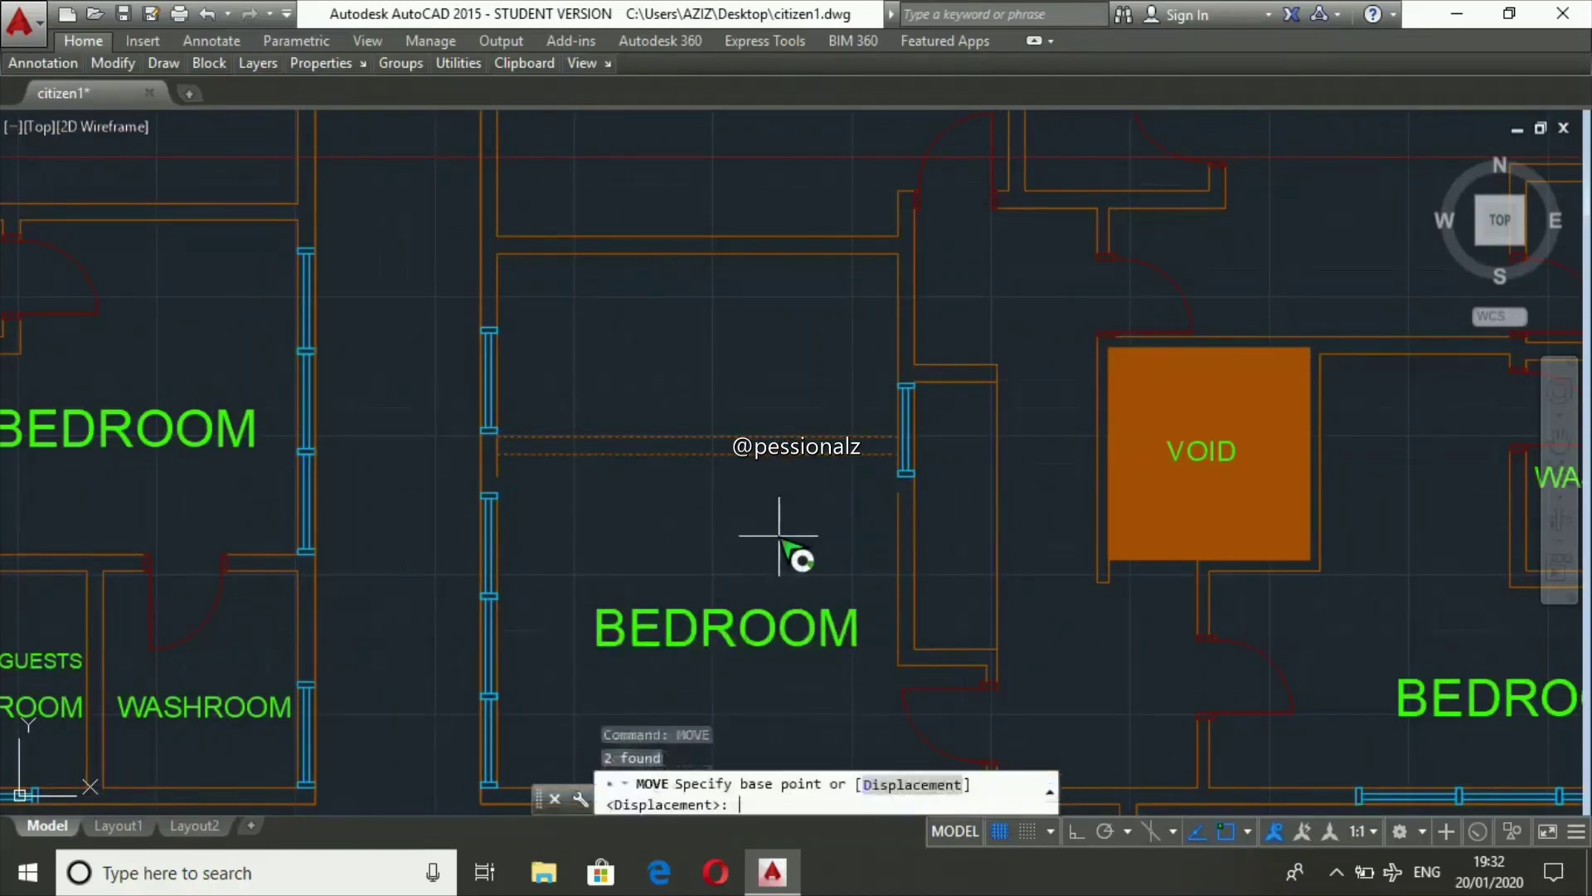
{"action": "left_click", "coordinate": [775, 345]}
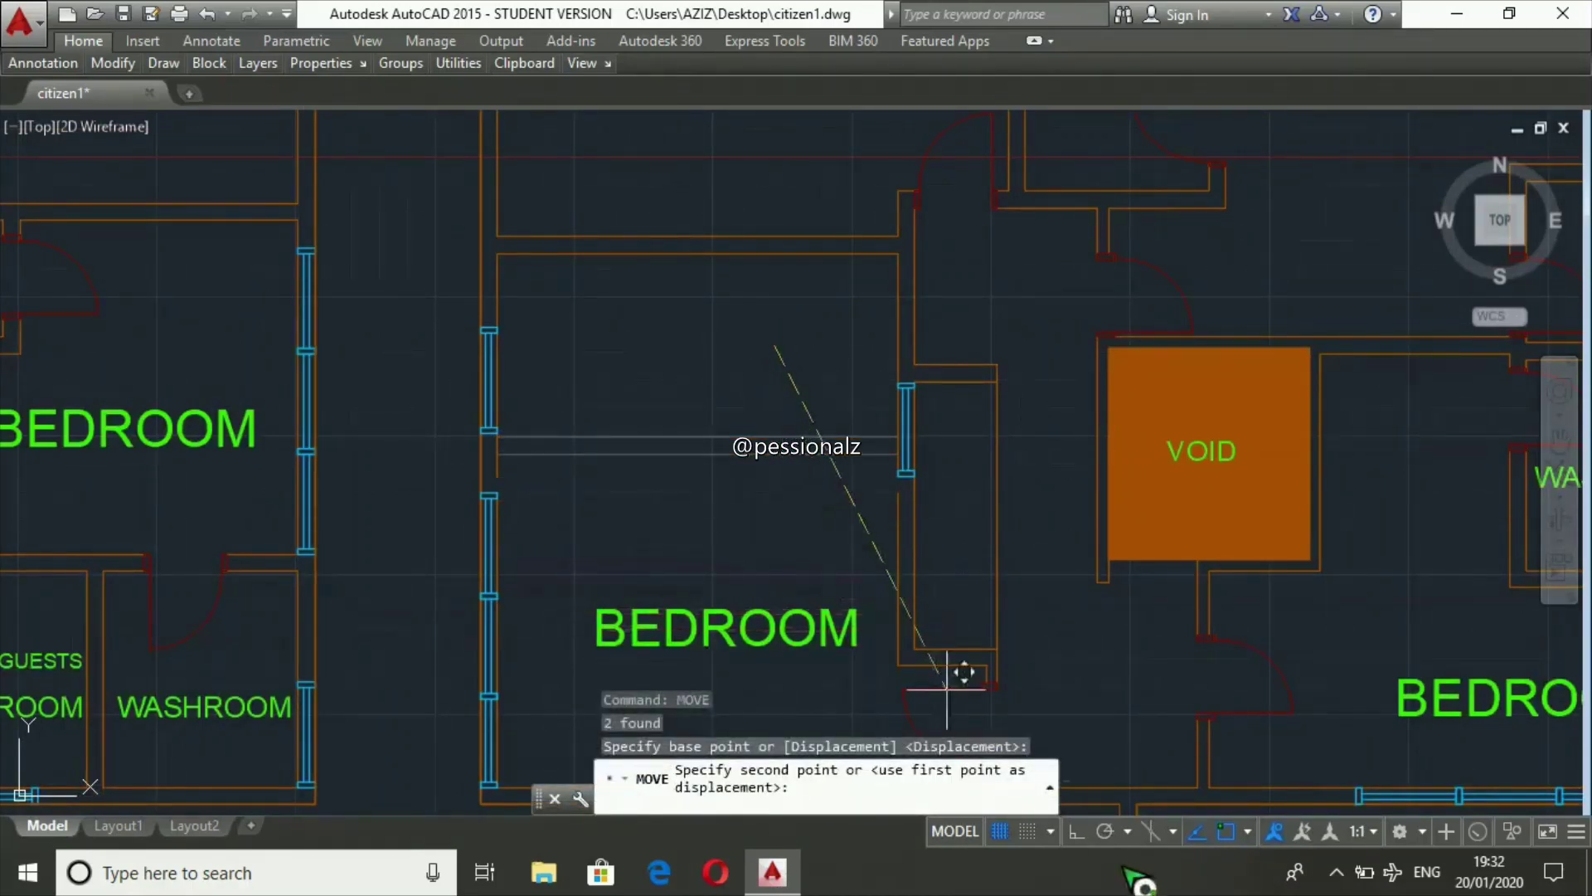
{"action": "left_click", "coordinate": [1077, 831]}
{"action": "type", "text": "7"}
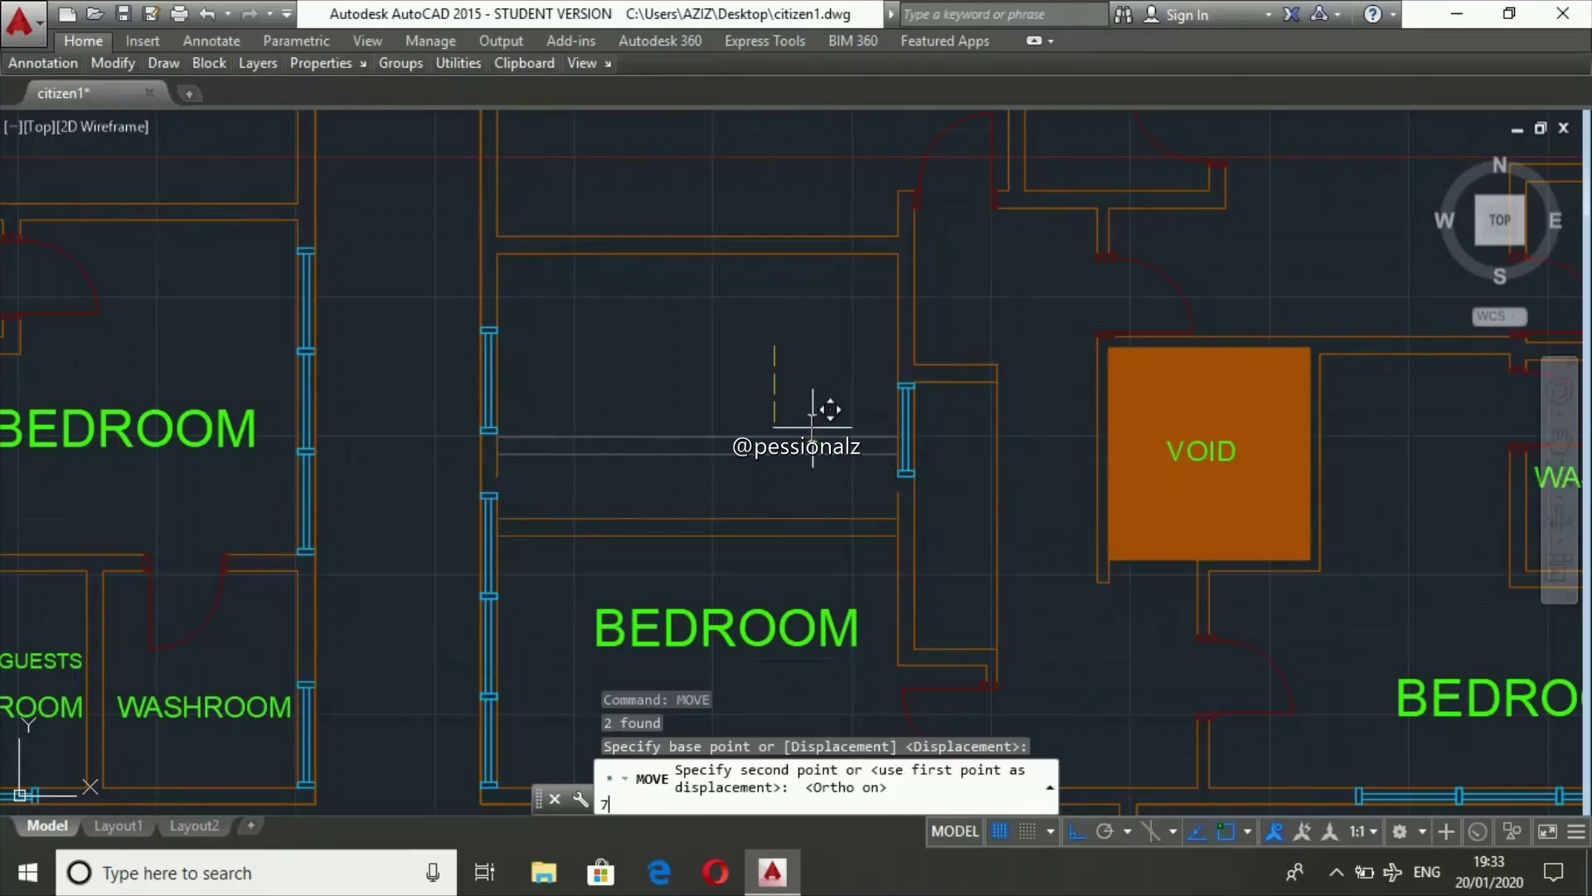
{"action": "type", "text": "00"}
{"action": "key", "text": "Return"}
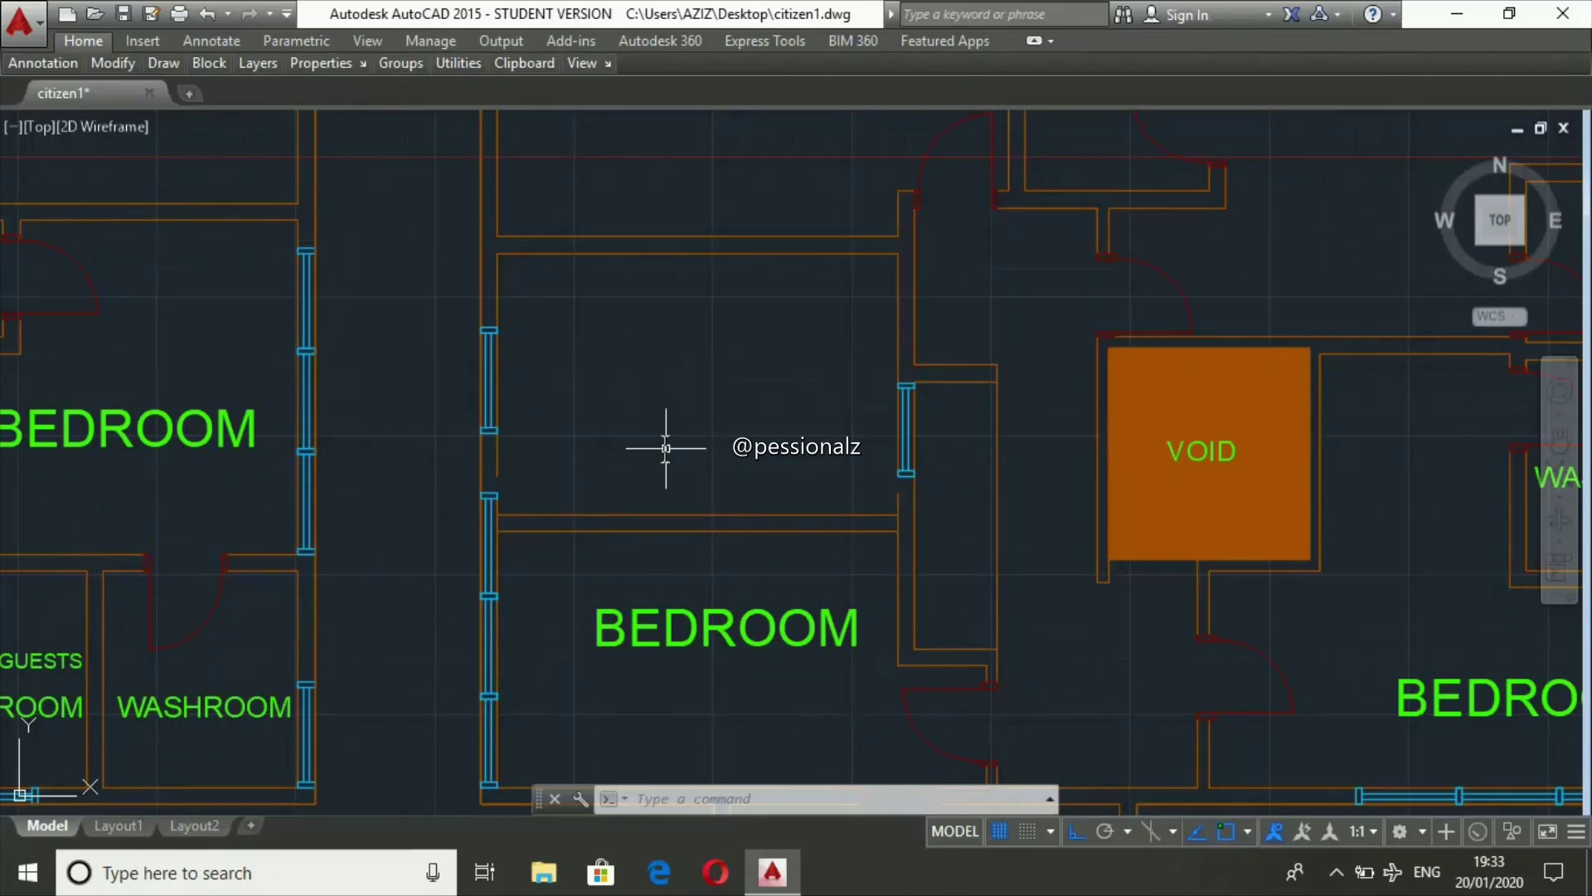
{"action": "scroll", "coordinate": [679, 403], "scroll_direction": "down", "scroll_amount": 5}
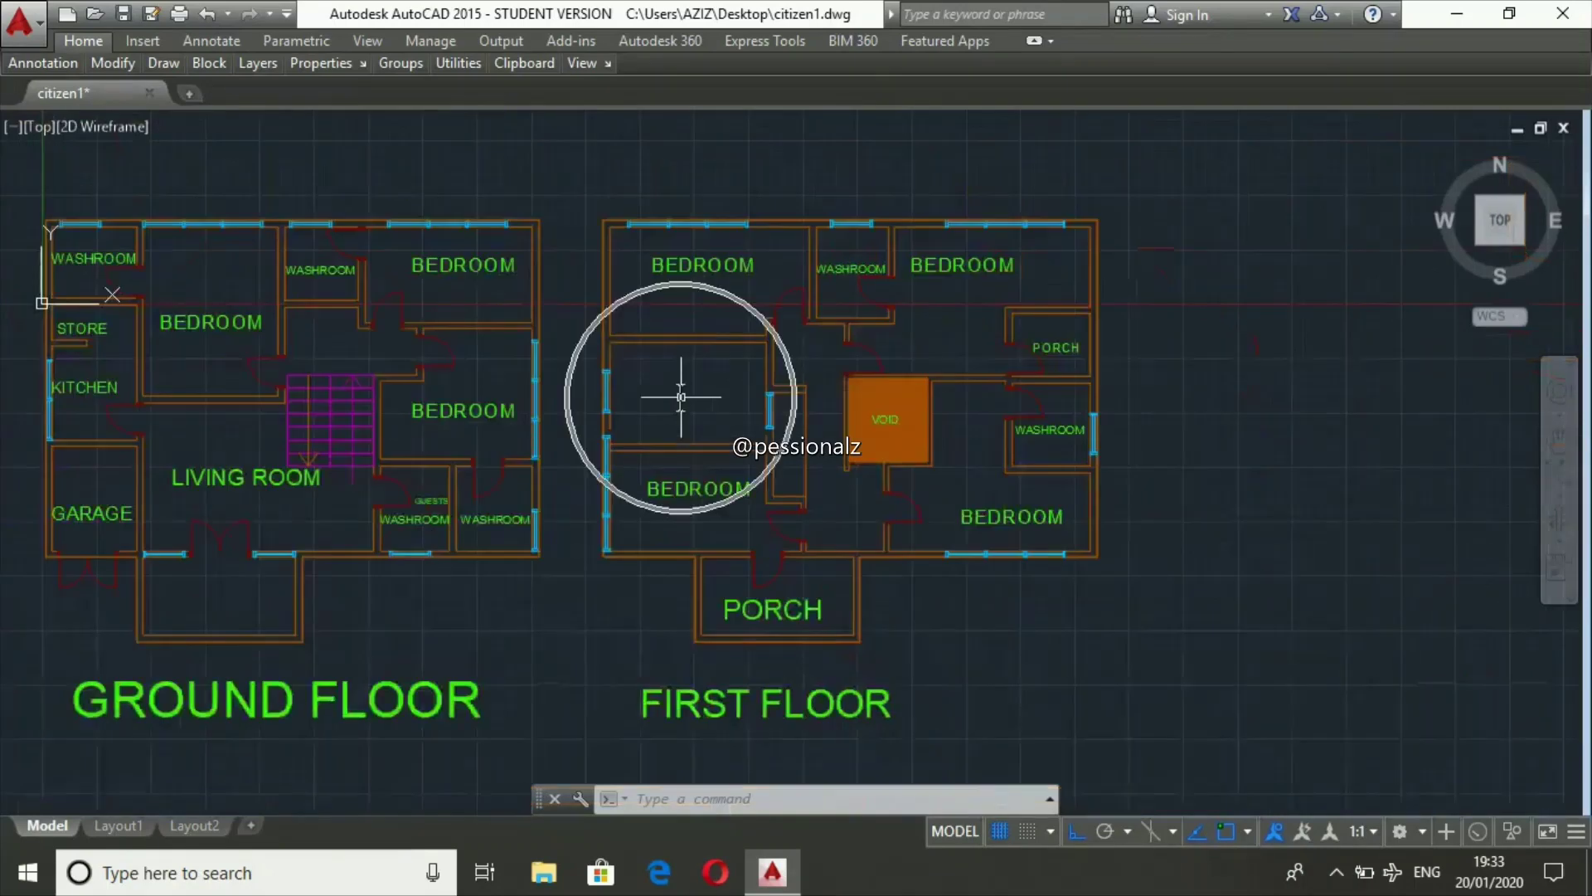
- Select the bedroom wall line and start a move, then cancel it unchanged
{"action": "left_click", "coordinate": [700, 448]}
{"action": "type", "text": "m"}
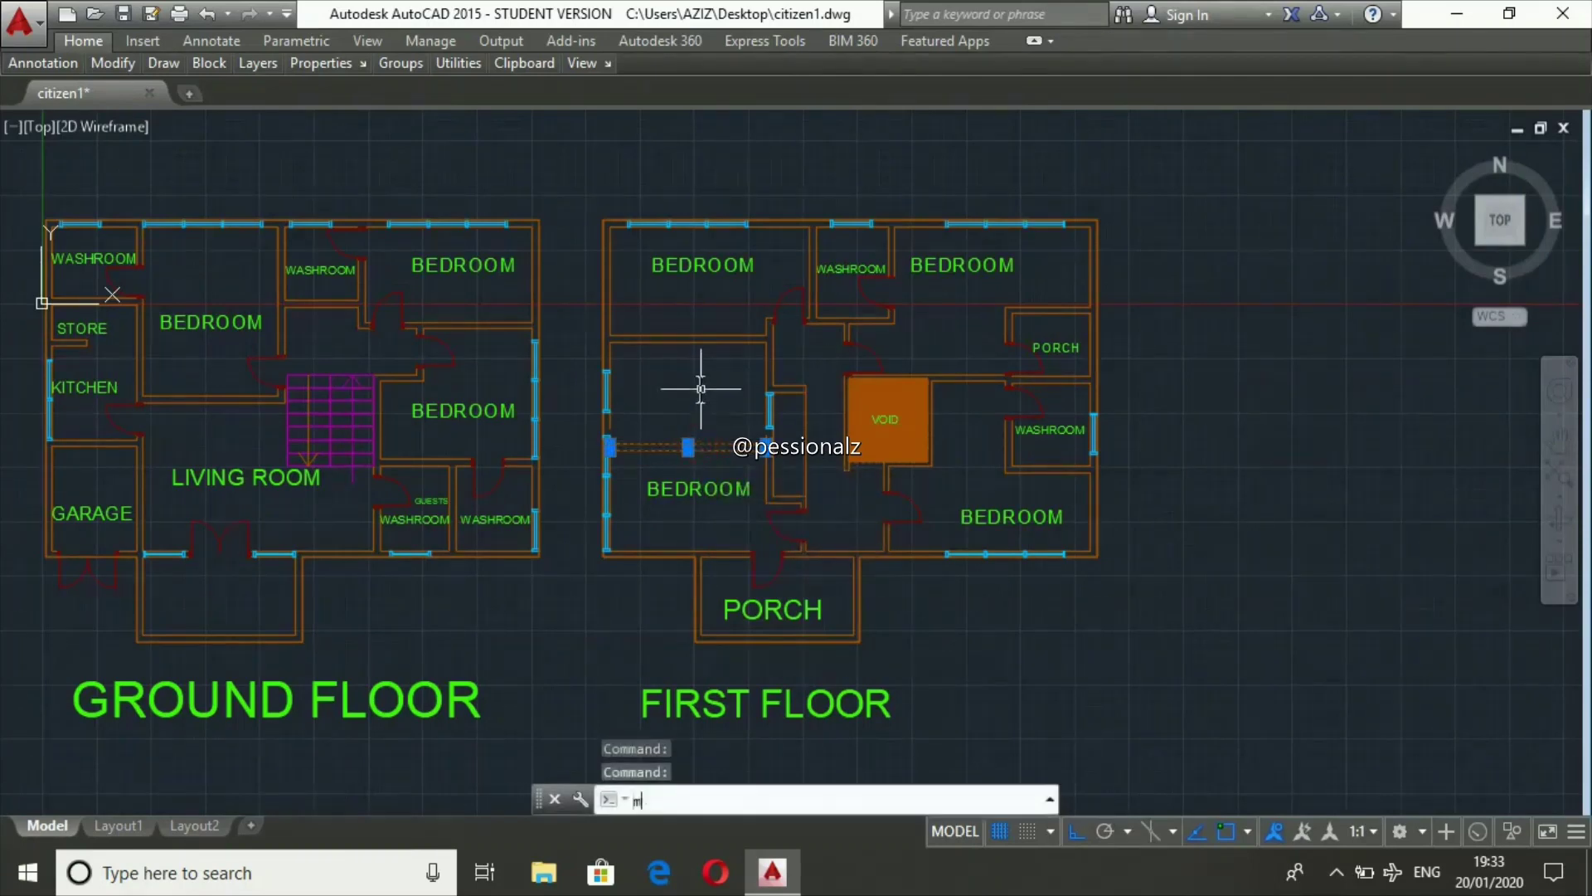
{"action": "type", "text": "ove"}
{"action": "key", "text": "Return"}
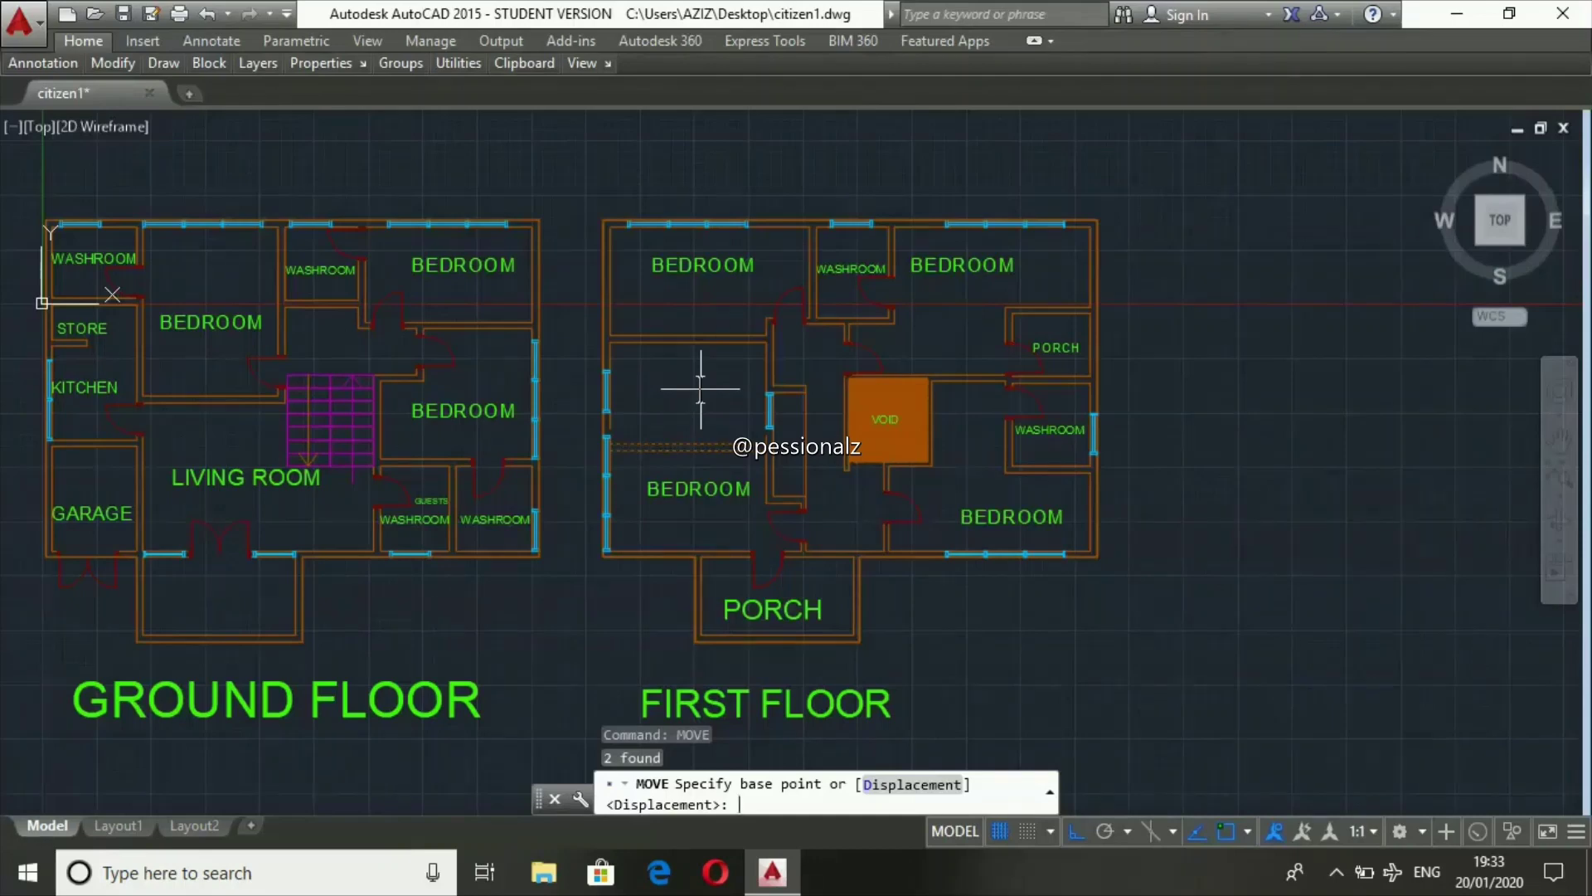
{"action": "key", "text": "Return"}
{"action": "key", "text": "Escape"}
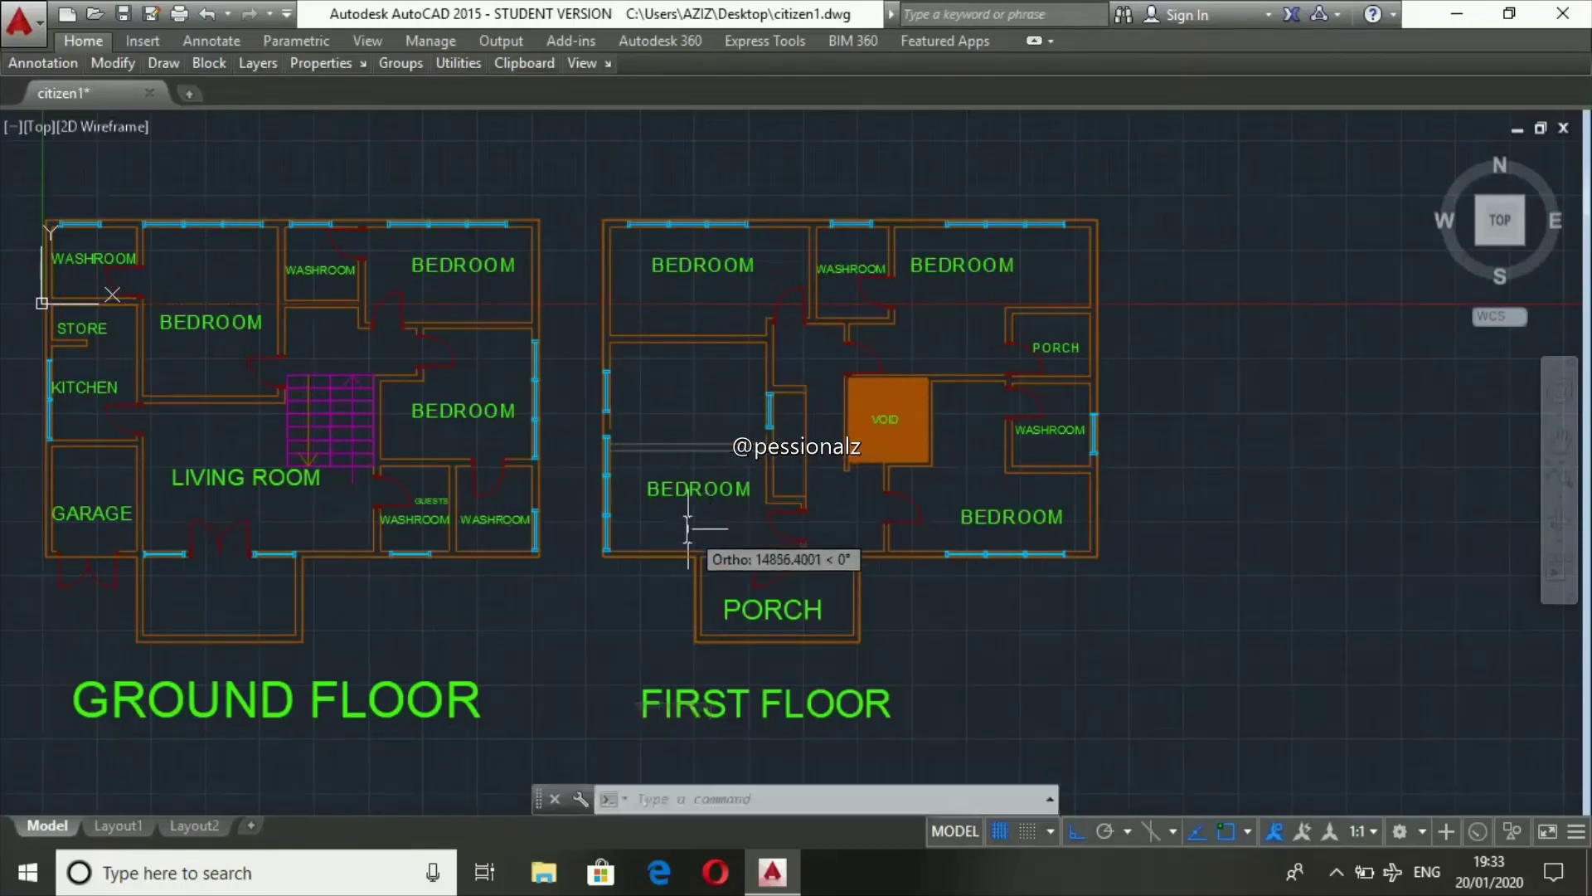
{"action": "key", "text": "Escape"}
{"action": "key", "text": "Escape"}
- Move the bedroom dividing wall line a further 200 units
{"action": "left_click", "coordinate": [704, 446]}
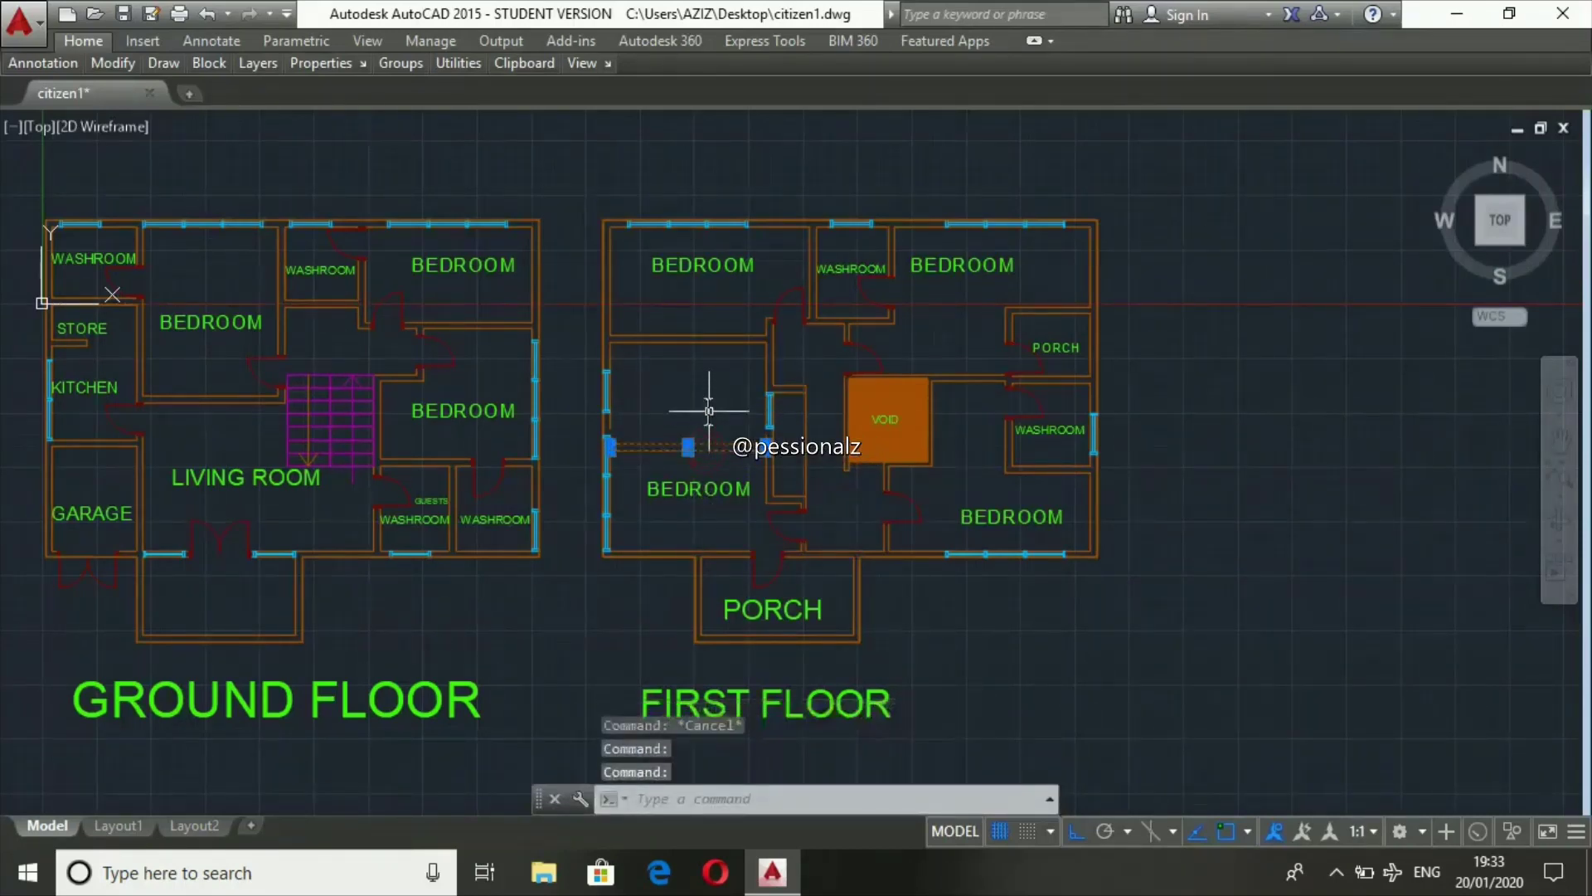
{"action": "type", "text": "move"}
{"action": "key", "text": "Return"}
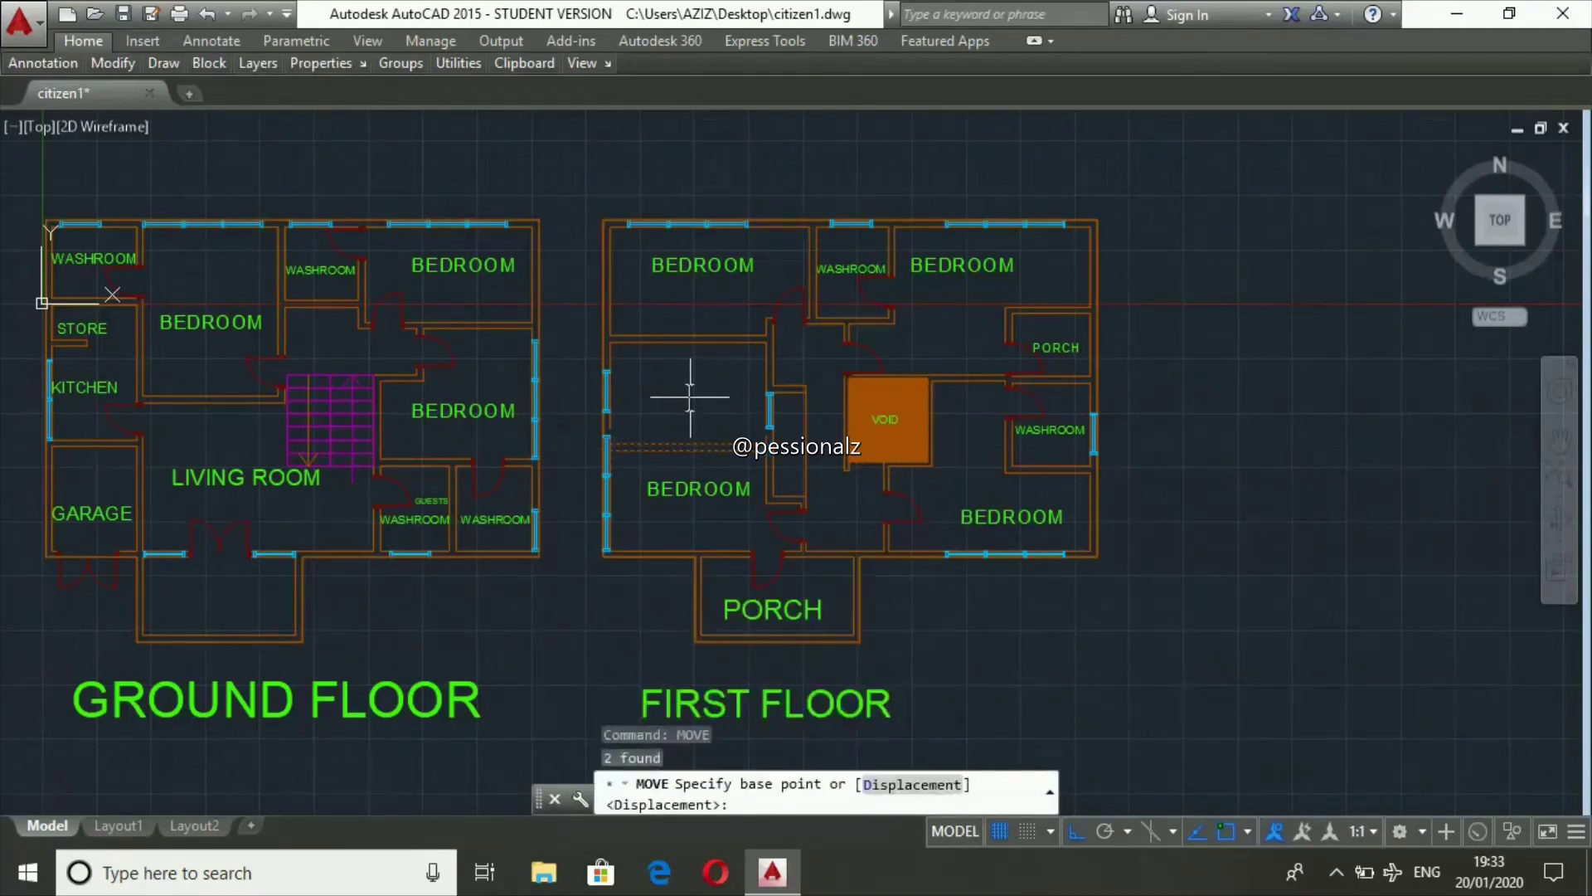
{"action": "left_click", "coordinate": [690, 408]}
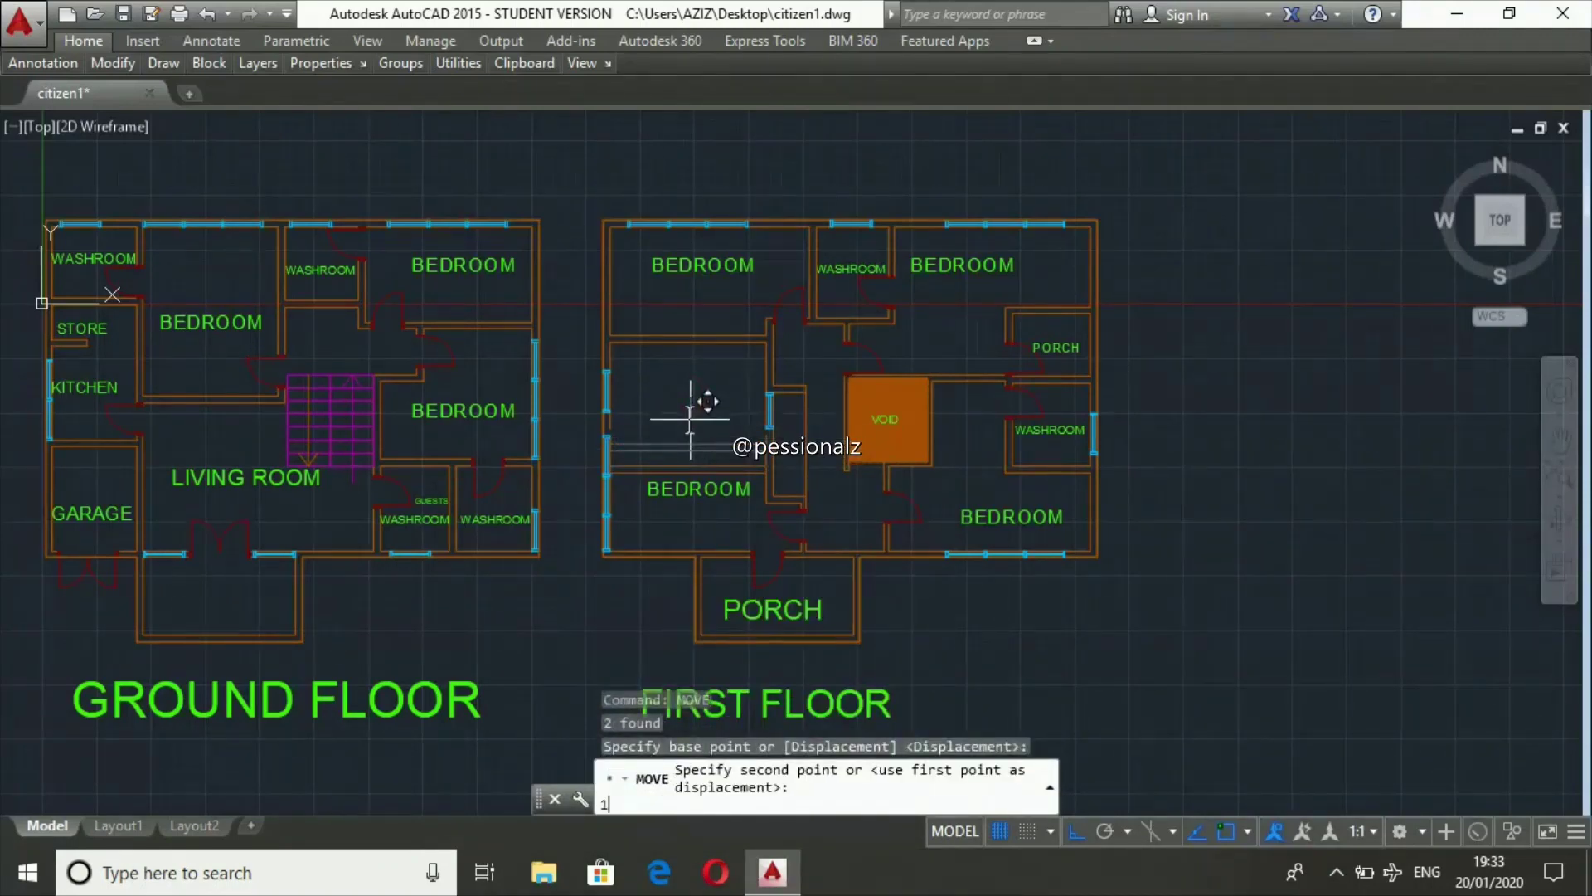
{"action": "type", "text": "00"}
{"action": "key", "text": "Return"}
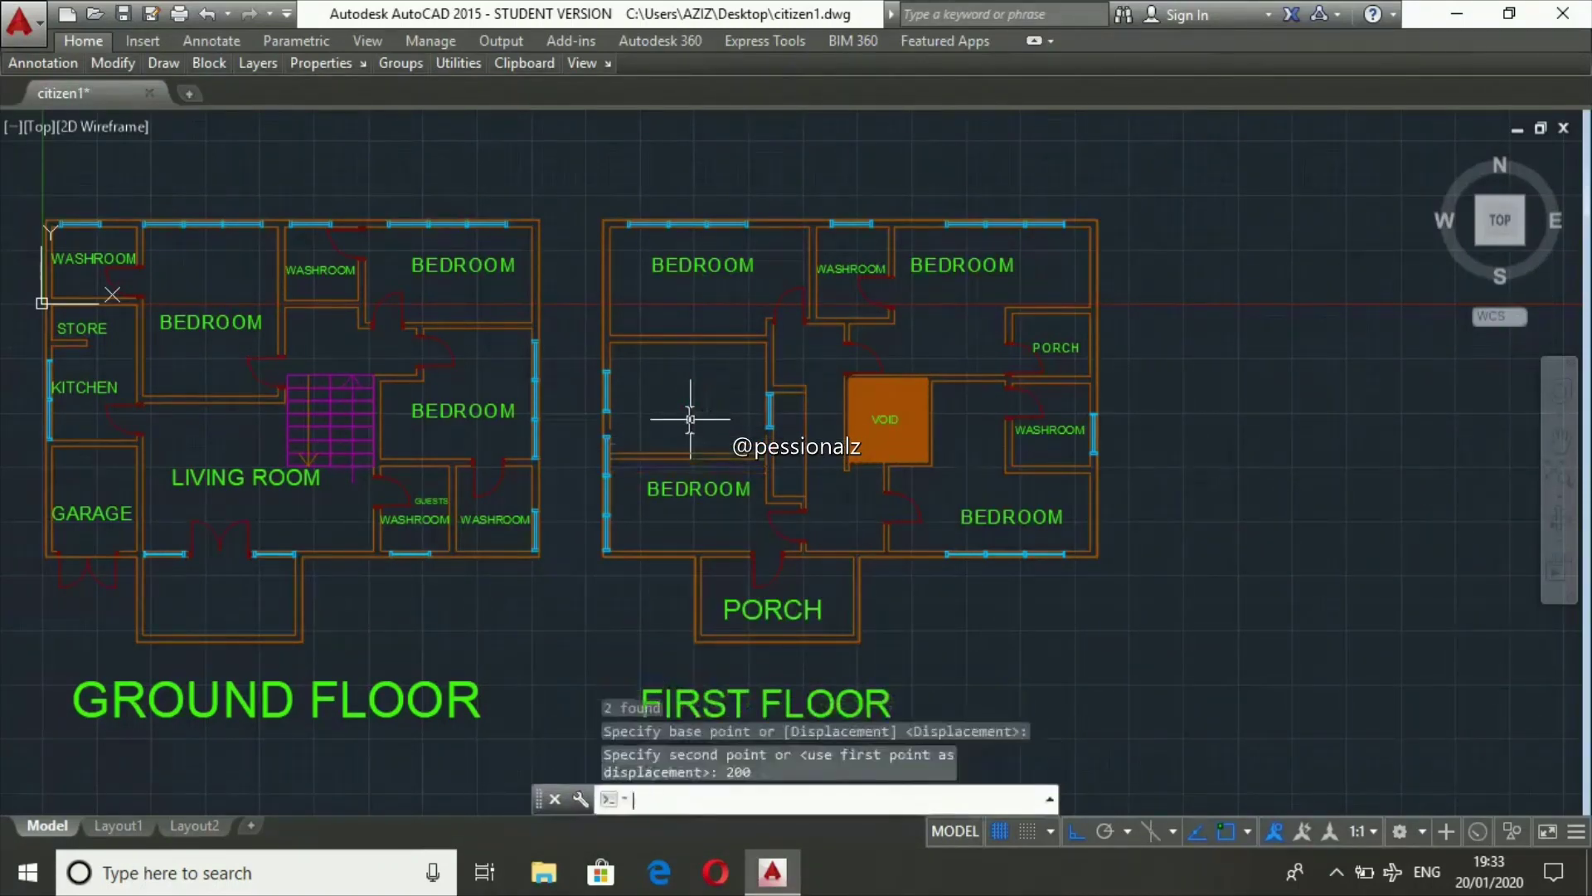
{"action": "key", "text": "Escape"}
{"action": "key", "text": "Escape"}
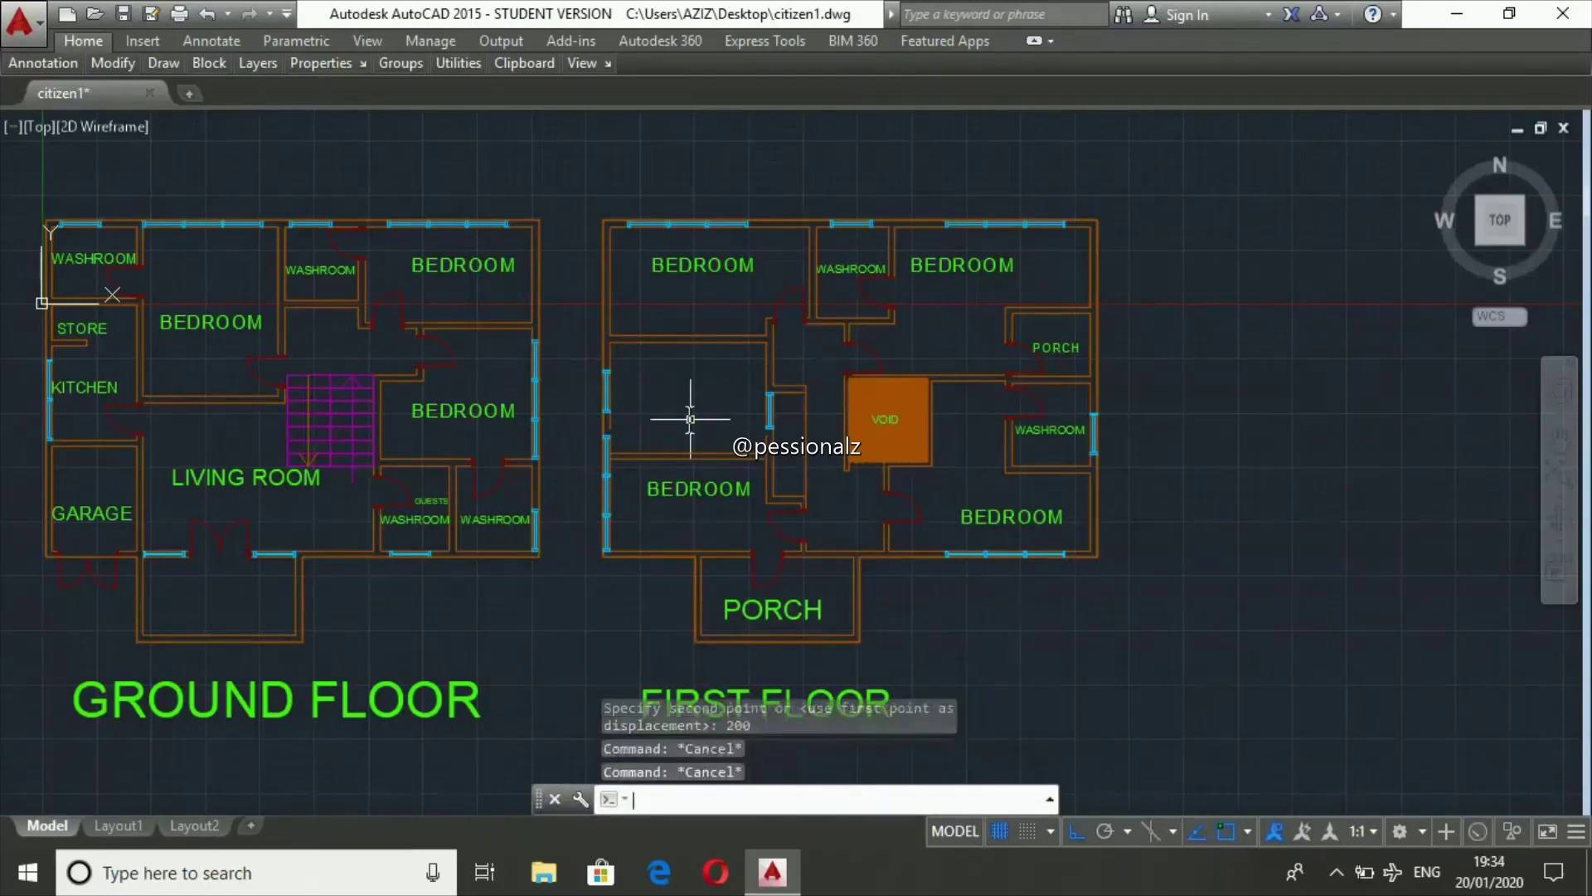
{"action": "key", "text": "Escape"}
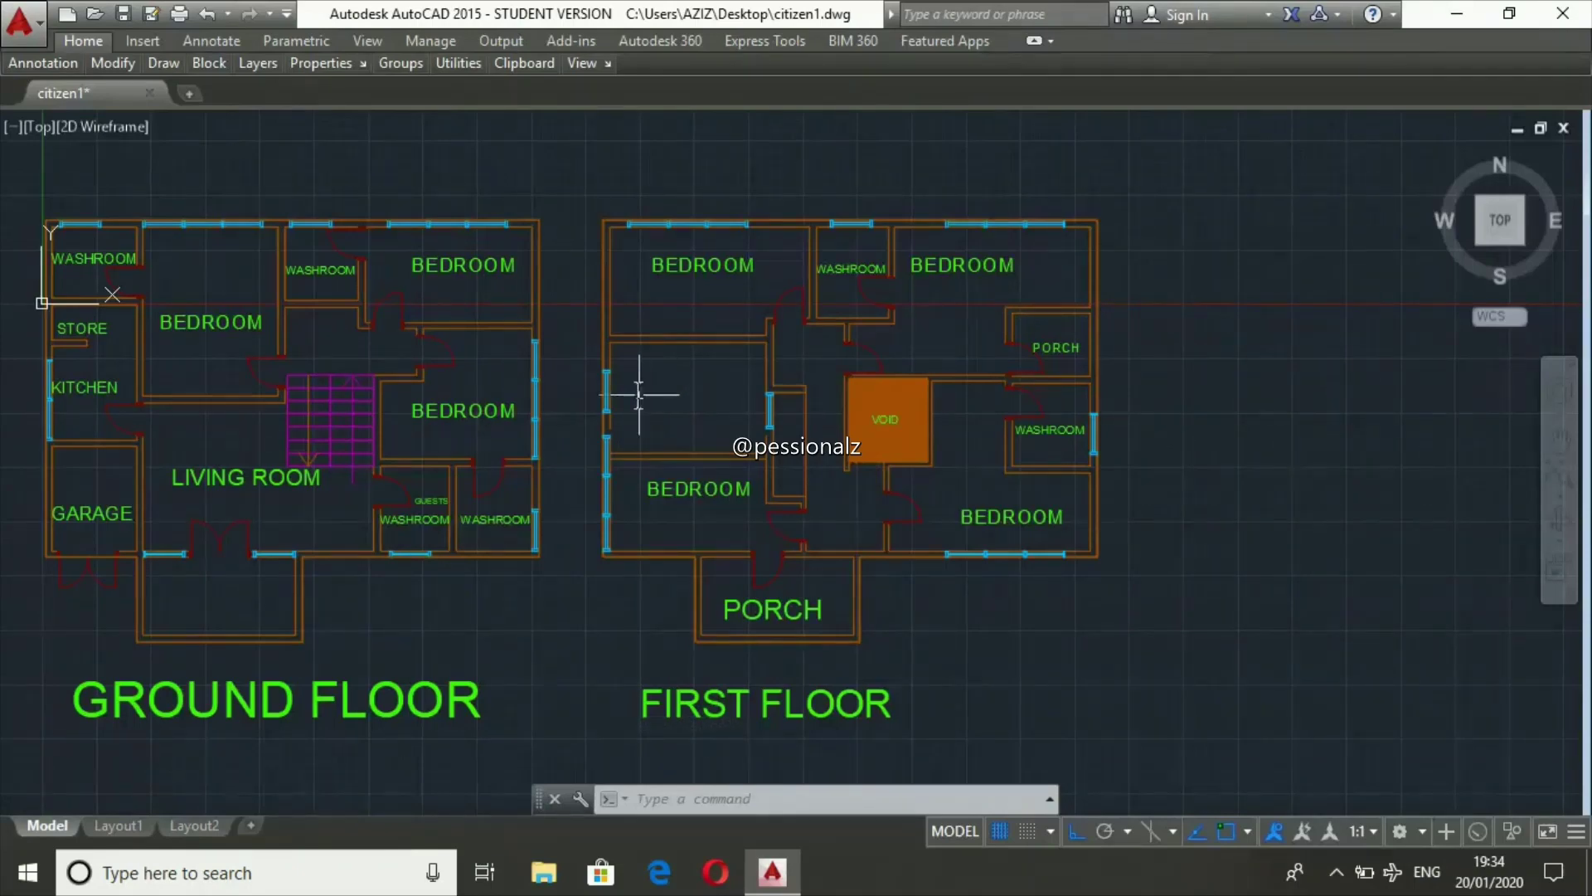
- Draw a vertical line up the bedroom's left wall to the top corner
{"action": "type", "text": "l"}
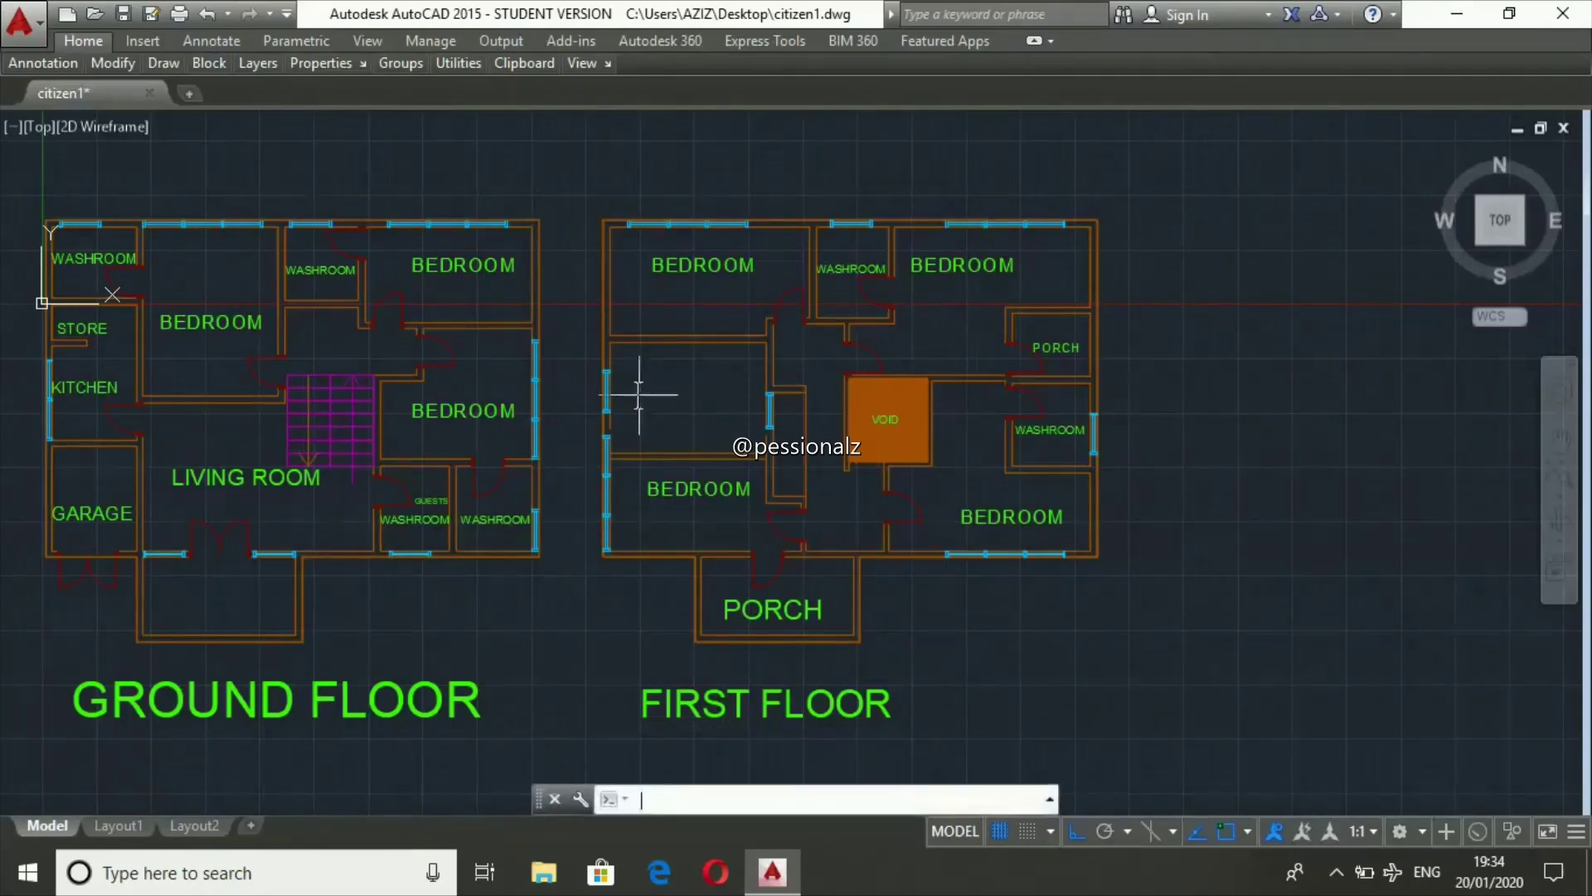
{"action": "key", "text": "Return"}
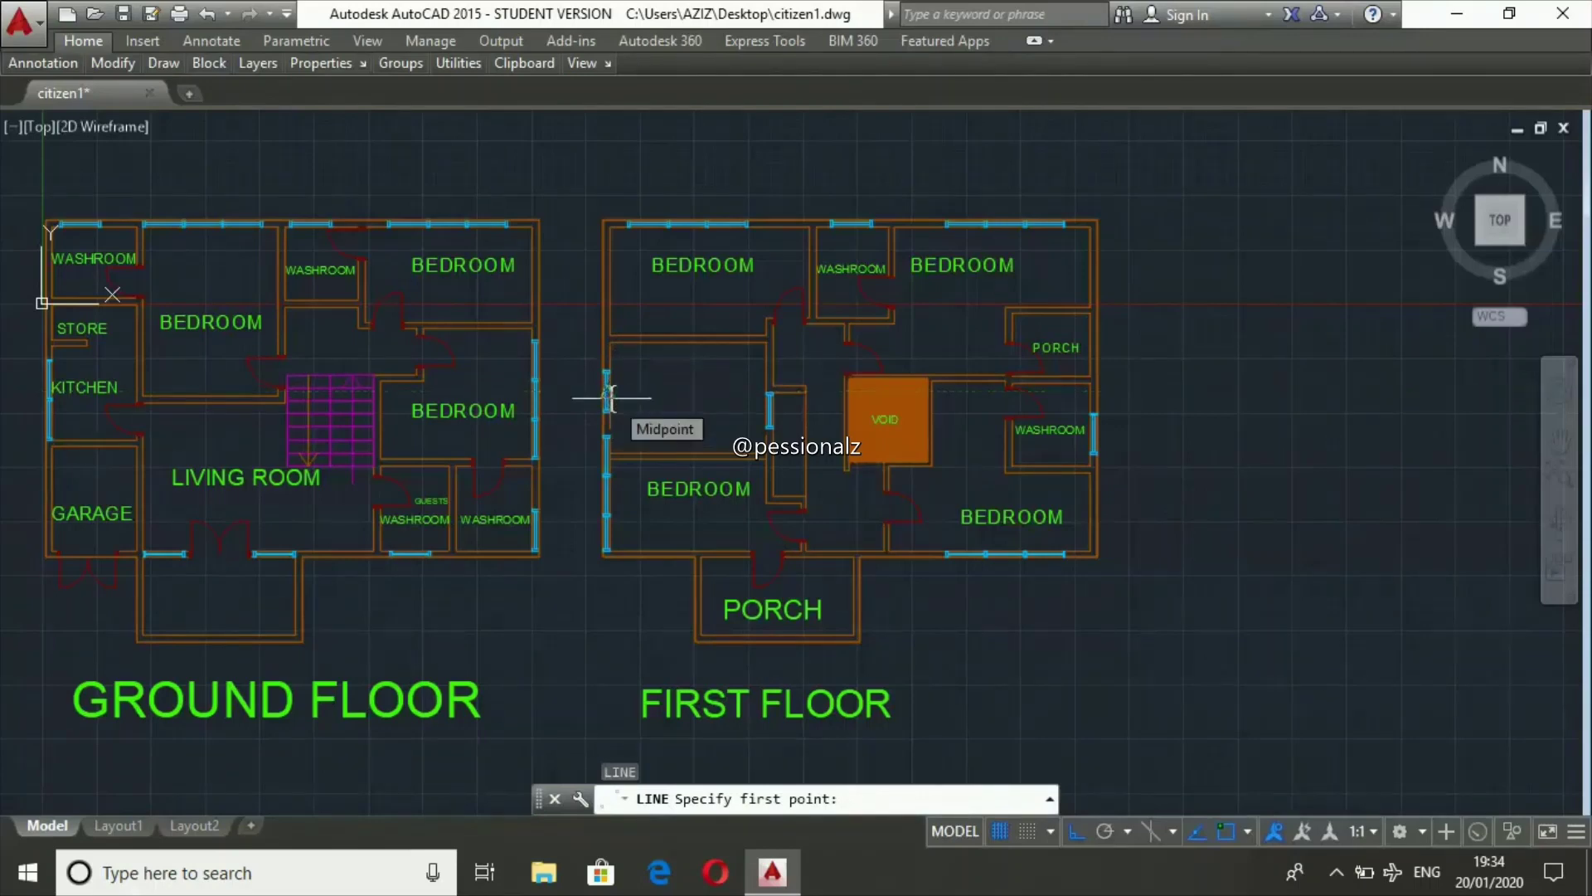
{"action": "scroll", "coordinate": [610, 394], "scroll_direction": "up", "scroll_amount": 5}
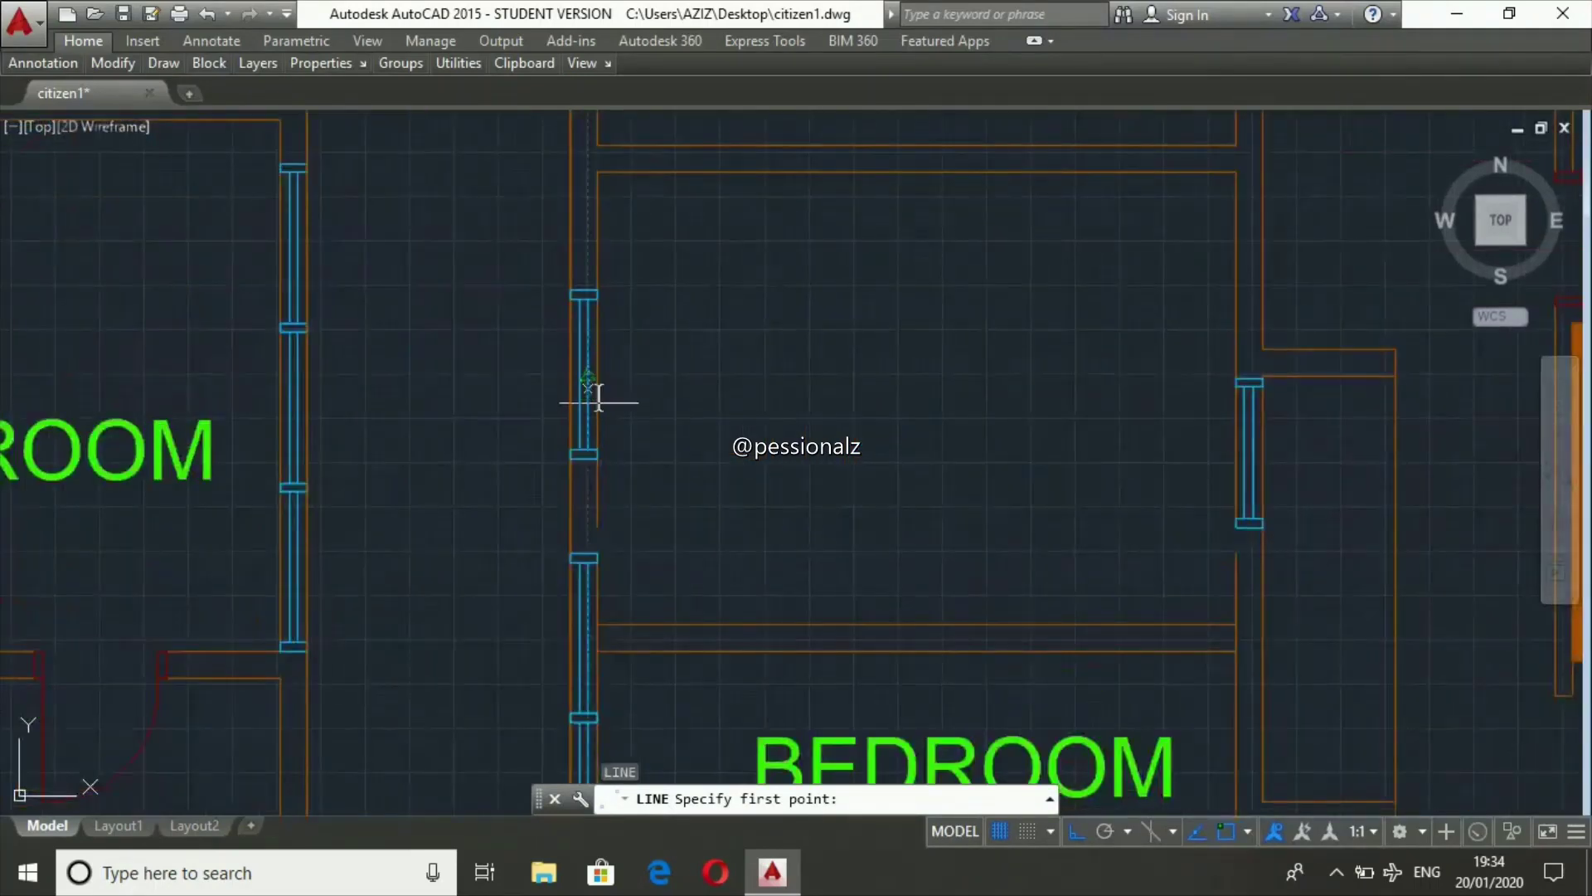
{"action": "left_click", "coordinate": [598, 624]}
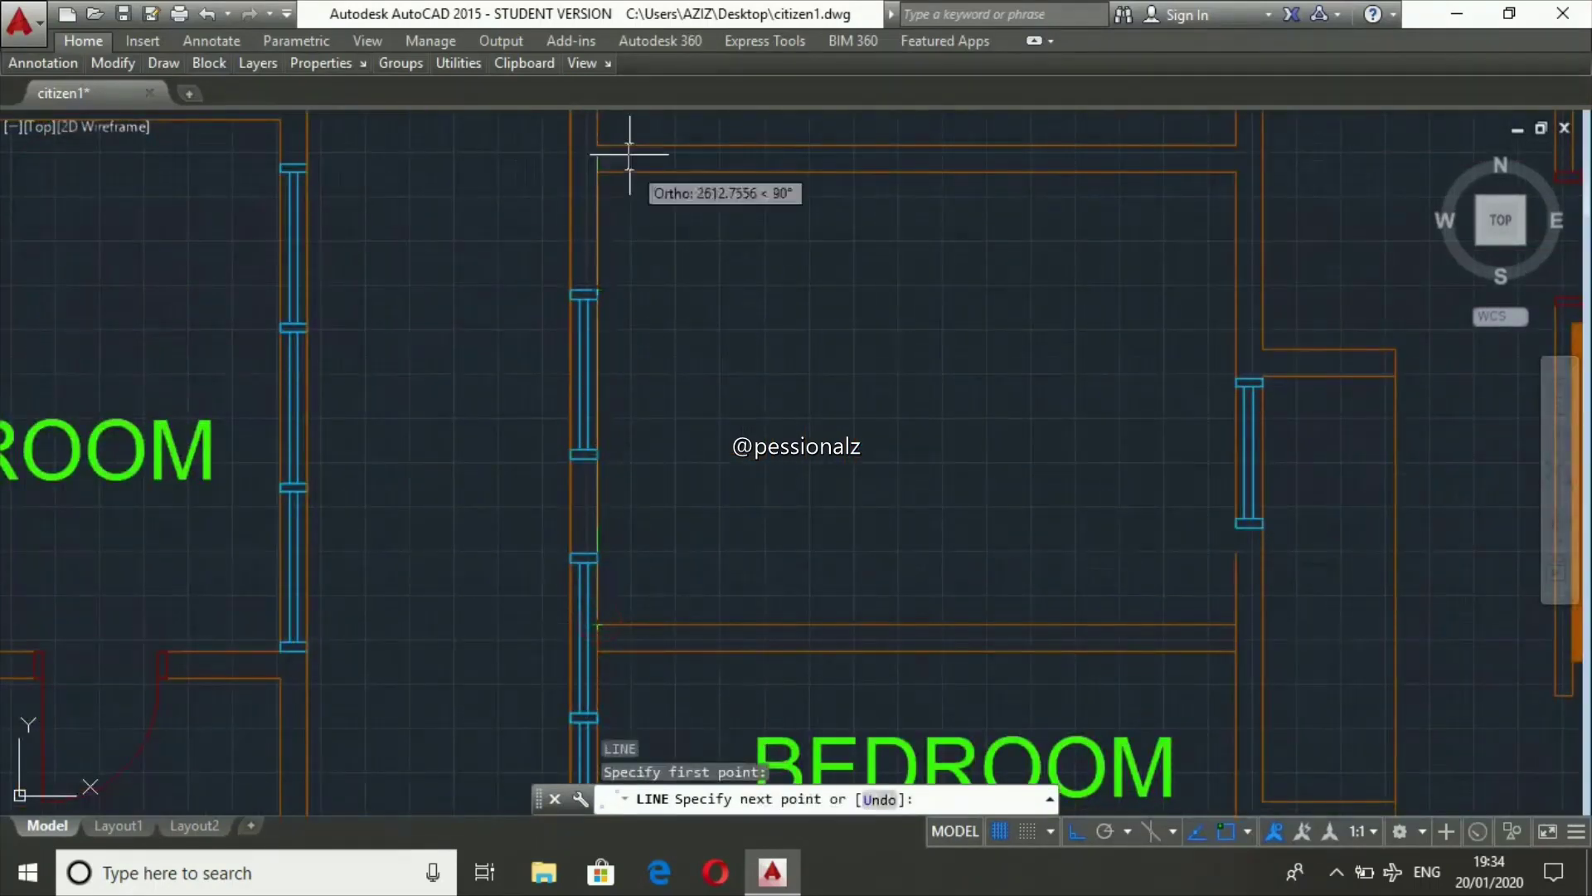
{"action": "left_click", "coordinate": [597, 172]}
{"action": "key", "text": "Return"}
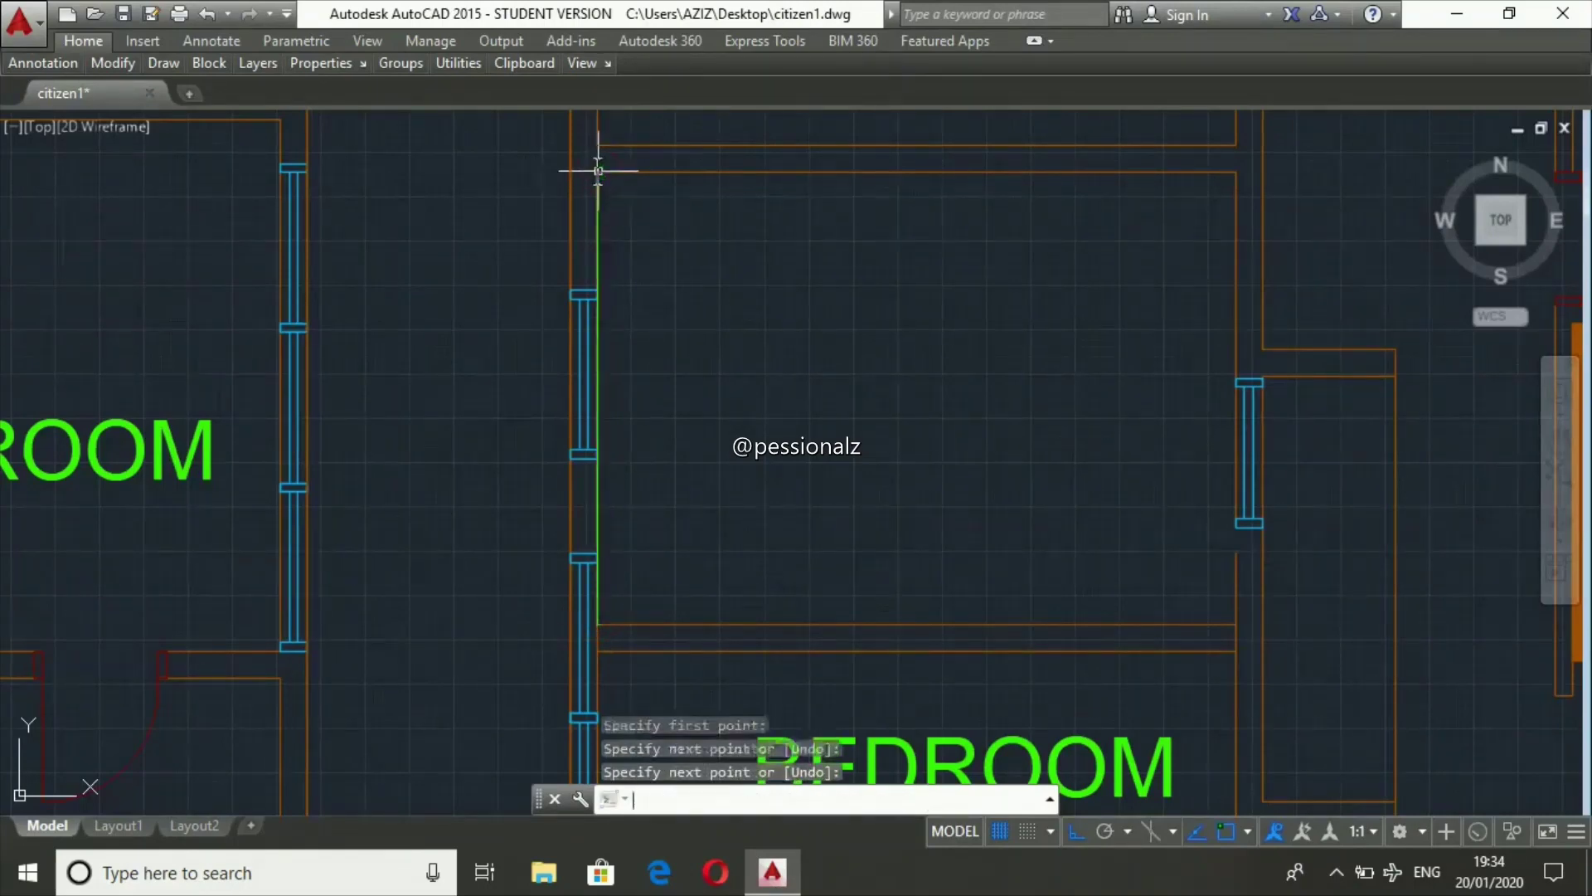
- Draw a horizontal line from the left wall to the right-hand window, then select both new lines
{"action": "key", "text": "Return"}
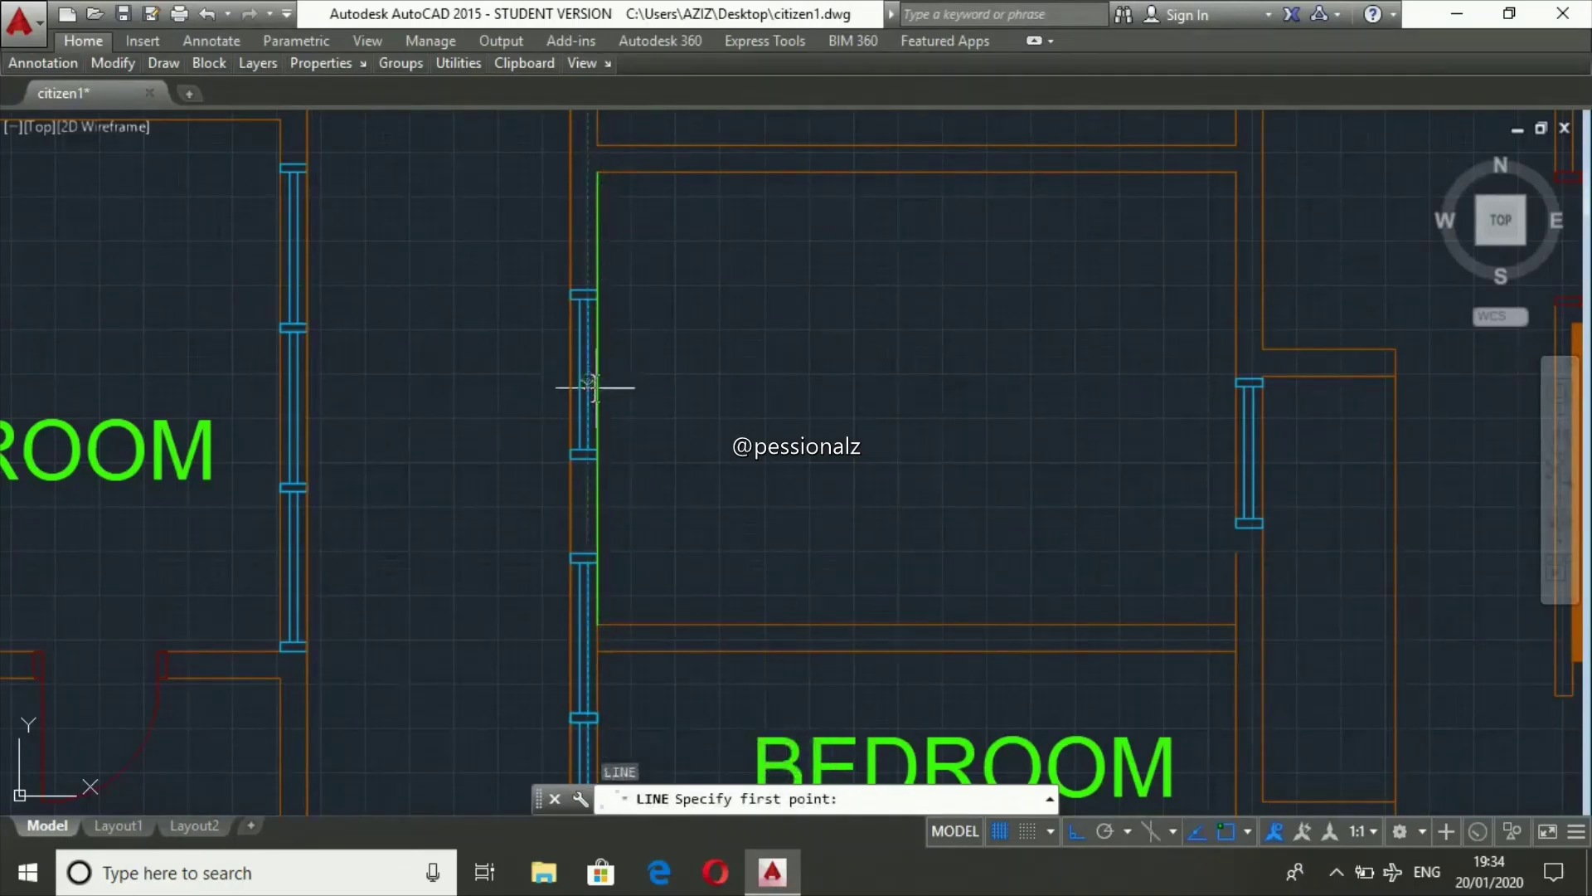
{"action": "left_click", "coordinate": [597, 398]}
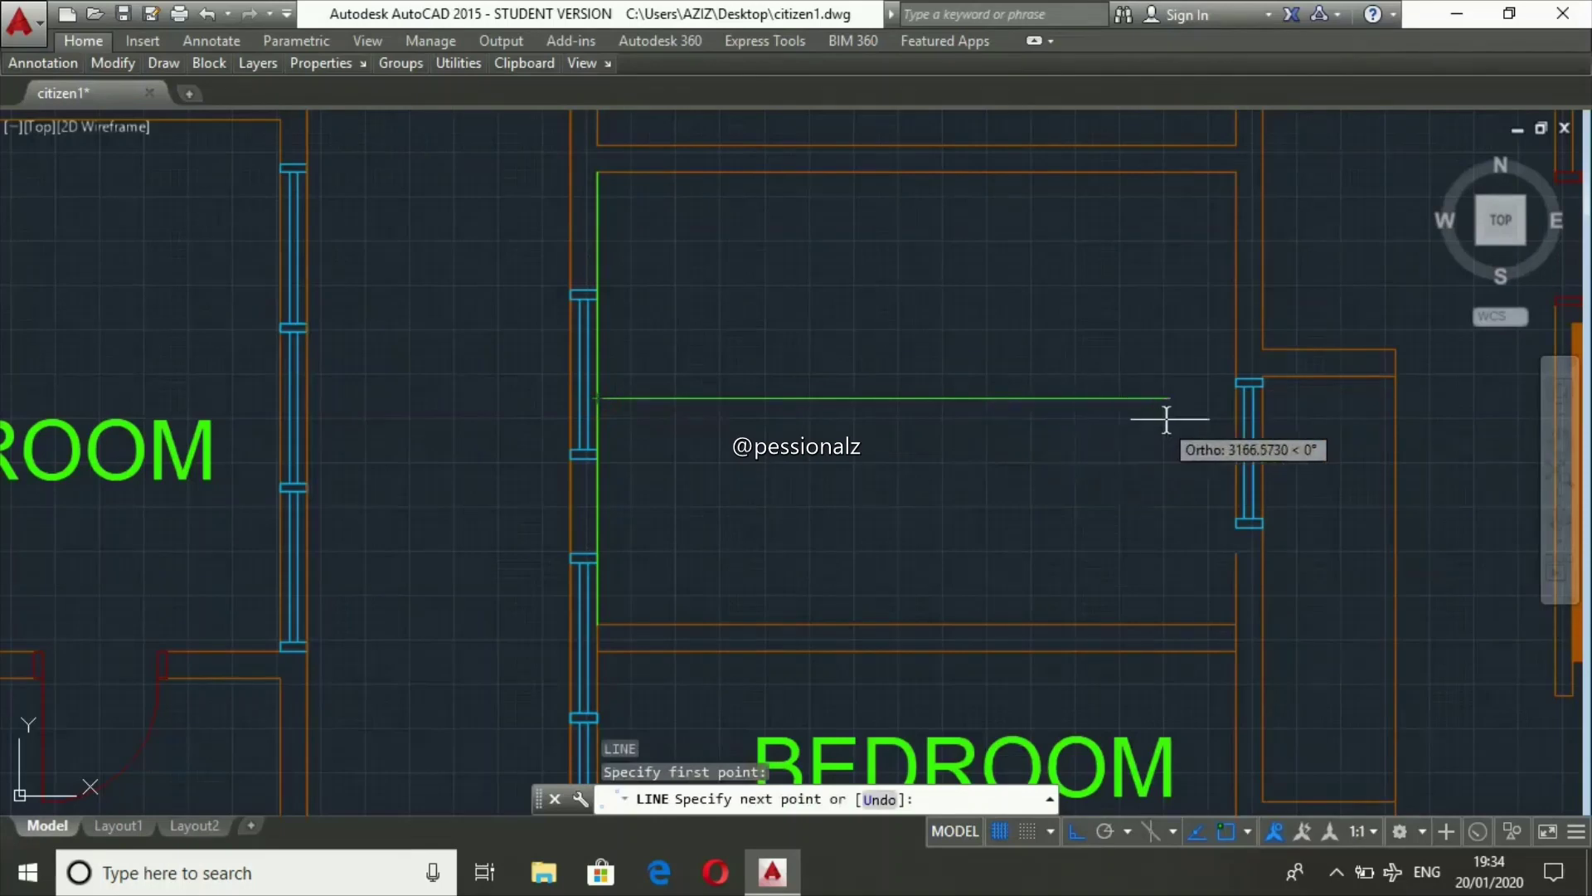
{"action": "left_click", "coordinate": [1236, 398]}
{"action": "key", "text": "Escape"}
{"action": "key", "text": "Escape"}
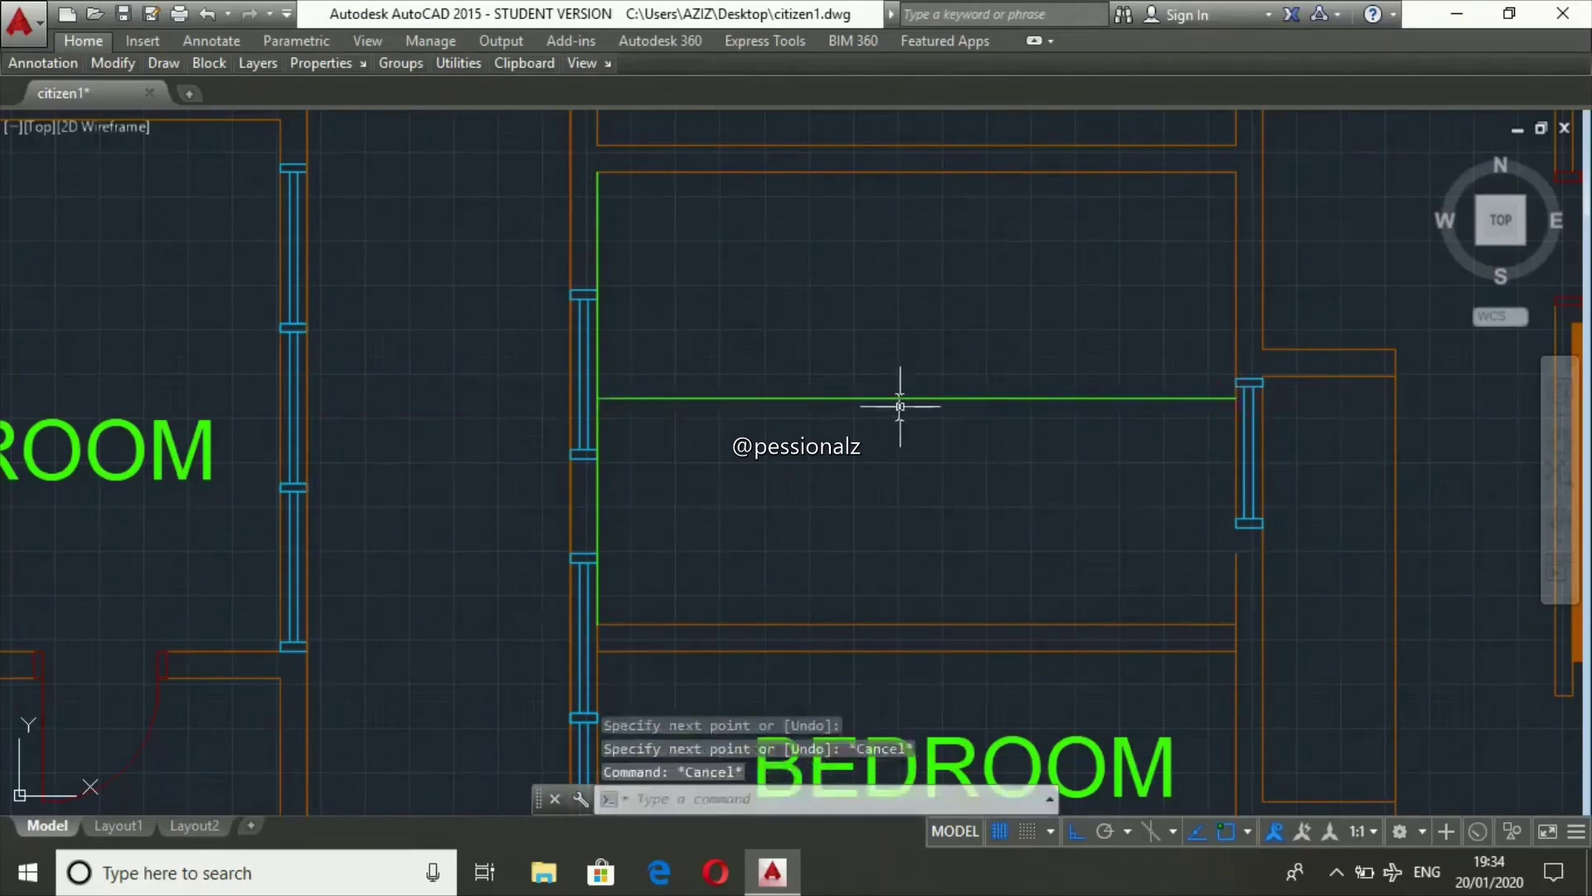
{"action": "left_click", "coordinate": [900, 398]}
{"action": "left_click", "coordinate": [598, 228]}
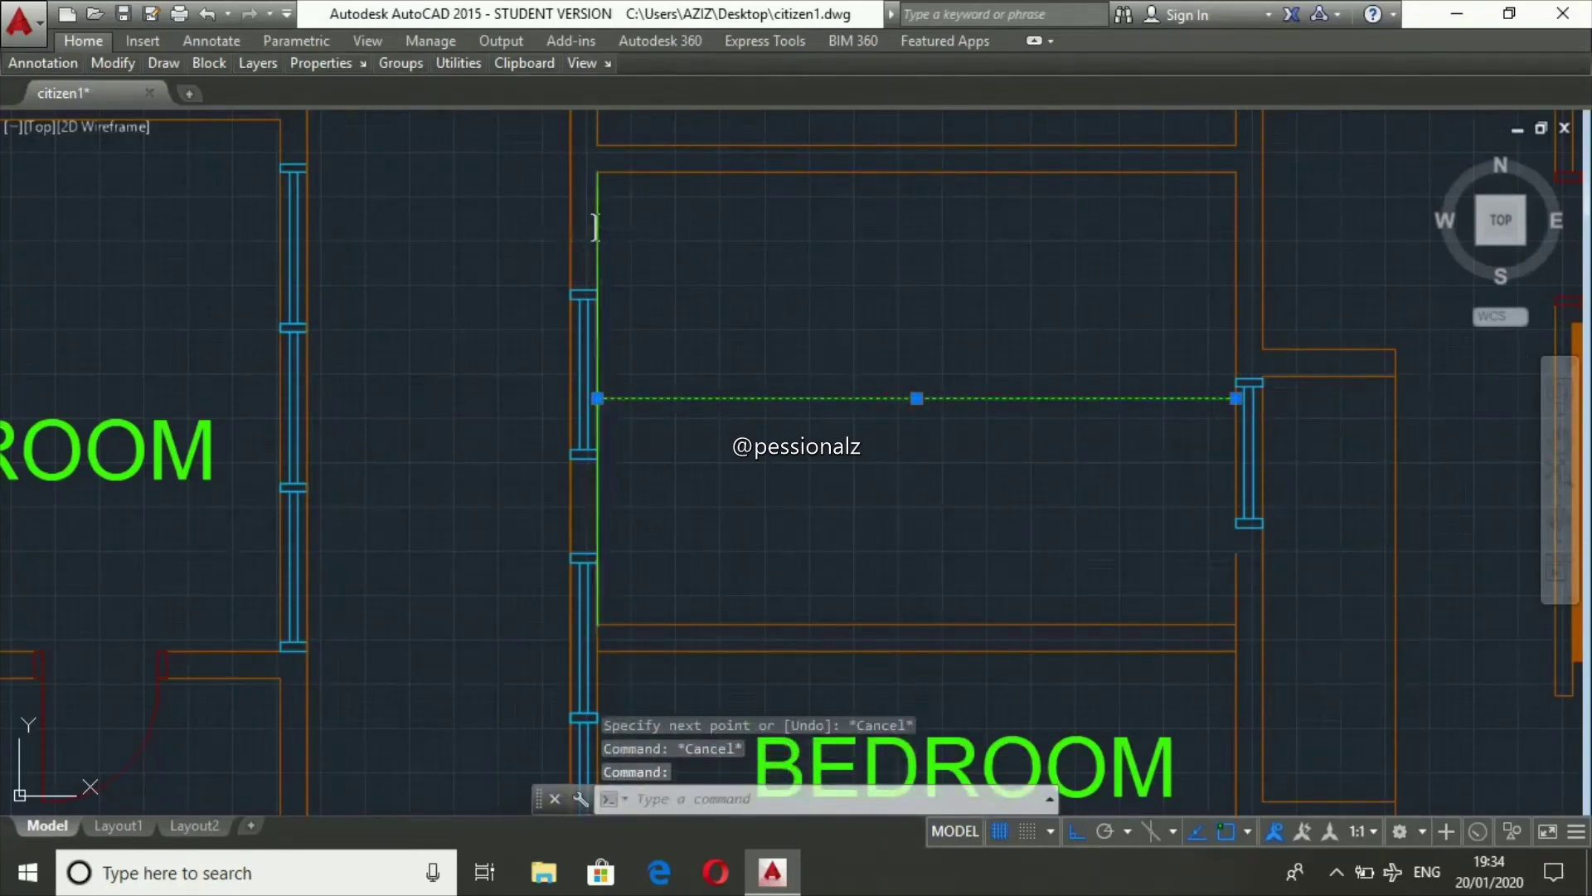
{"action": "left_click", "coordinate": [258, 63]}
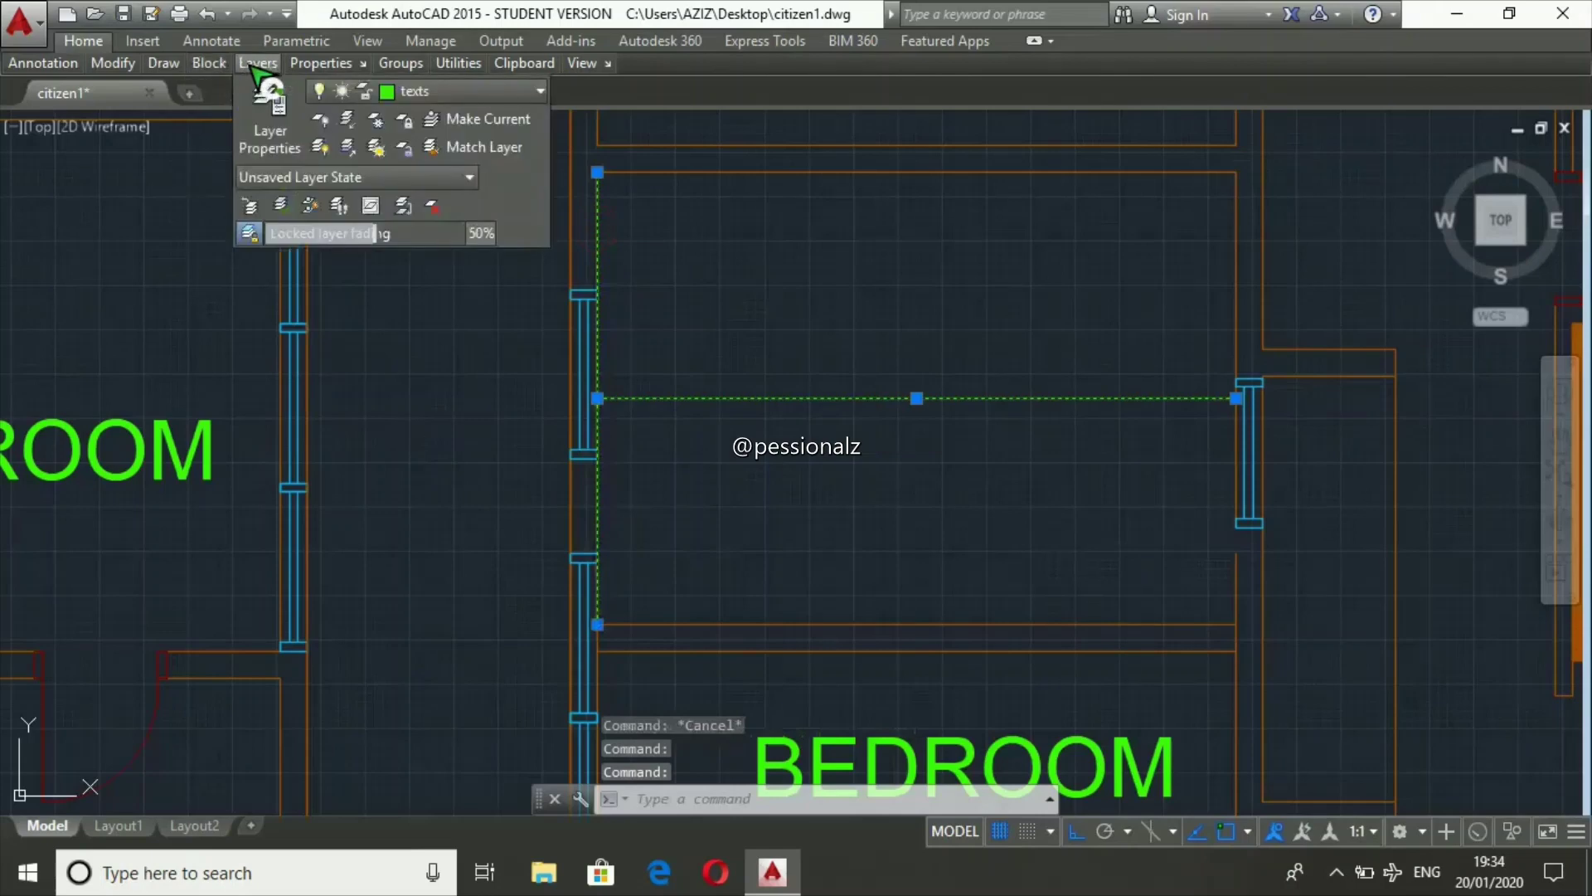
- Put the two new lines on the walls layer
{"action": "left_click", "coordinate": [497, 91]}
{"action": "left_click", "coordinate": [479, 260]}
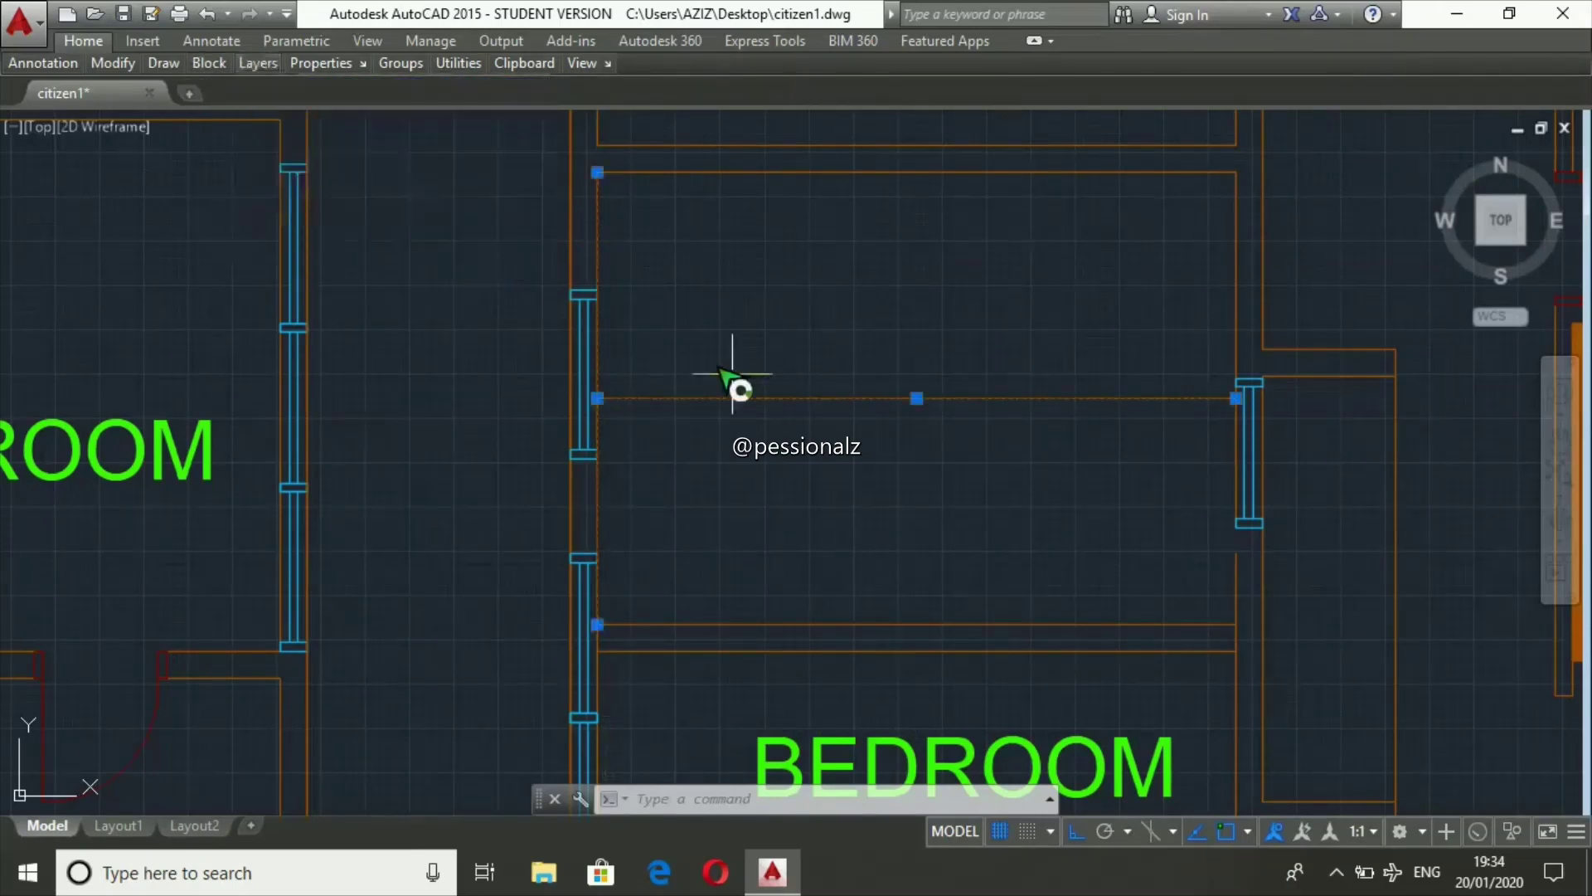
{"action": "key", "text": "Escape"}
{"action": "key", "text": "Escape"}
- Offset the horizontal line 150 units downward to form a double-line wall
{"action": "left_click", "coordinate": [812, 398]}
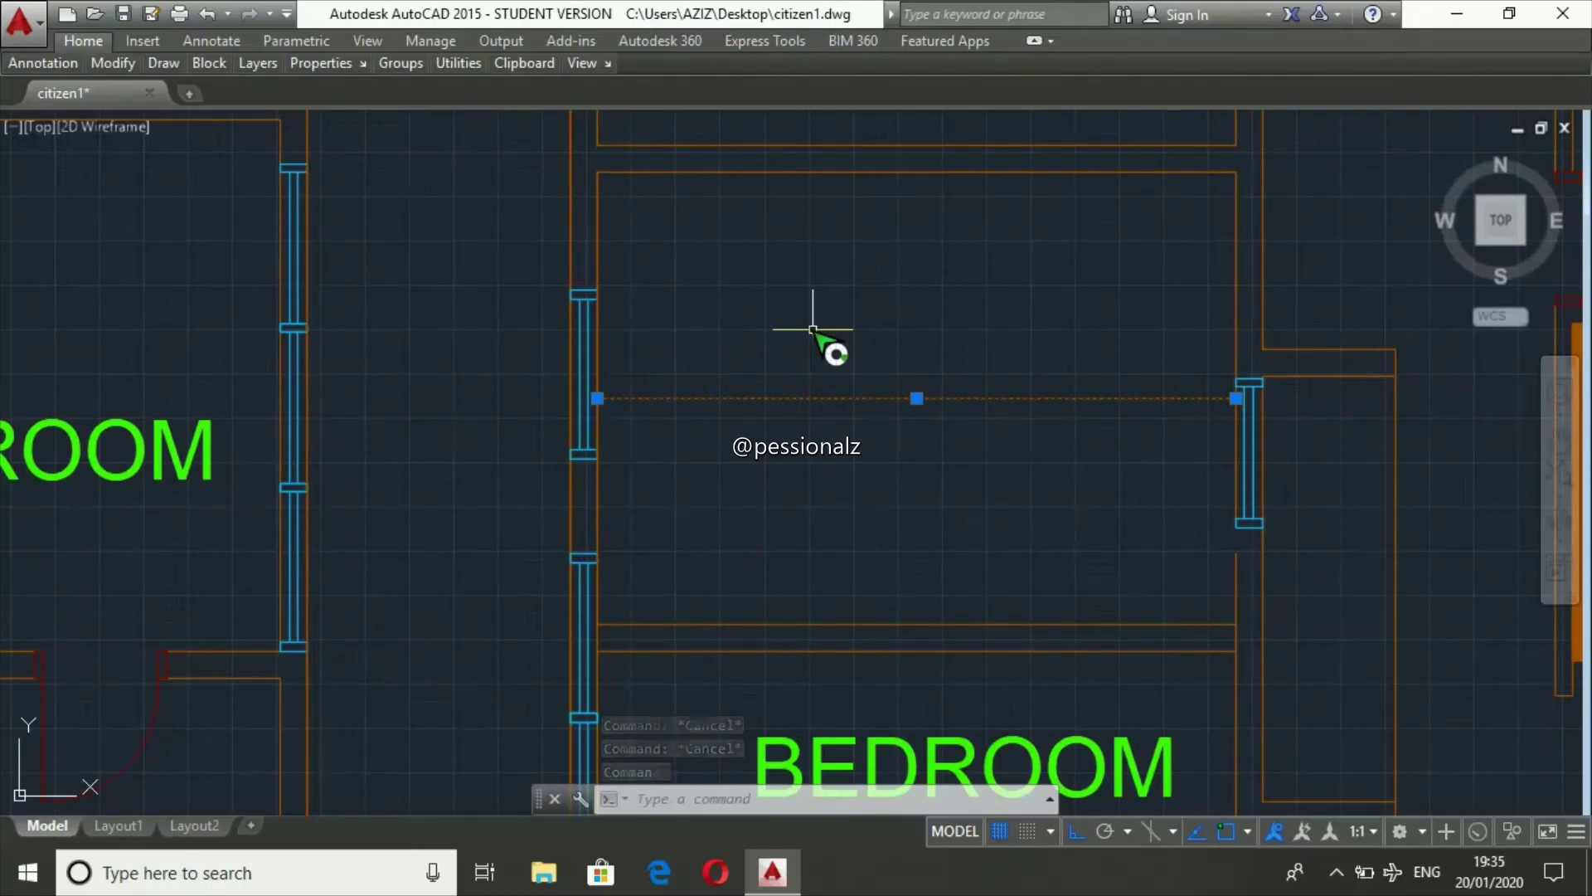
{"action": "type", "text": "Odd"}
{"action": "key", "text": "BackSpace"}
{"action": "key", "text": "BackSpace"}
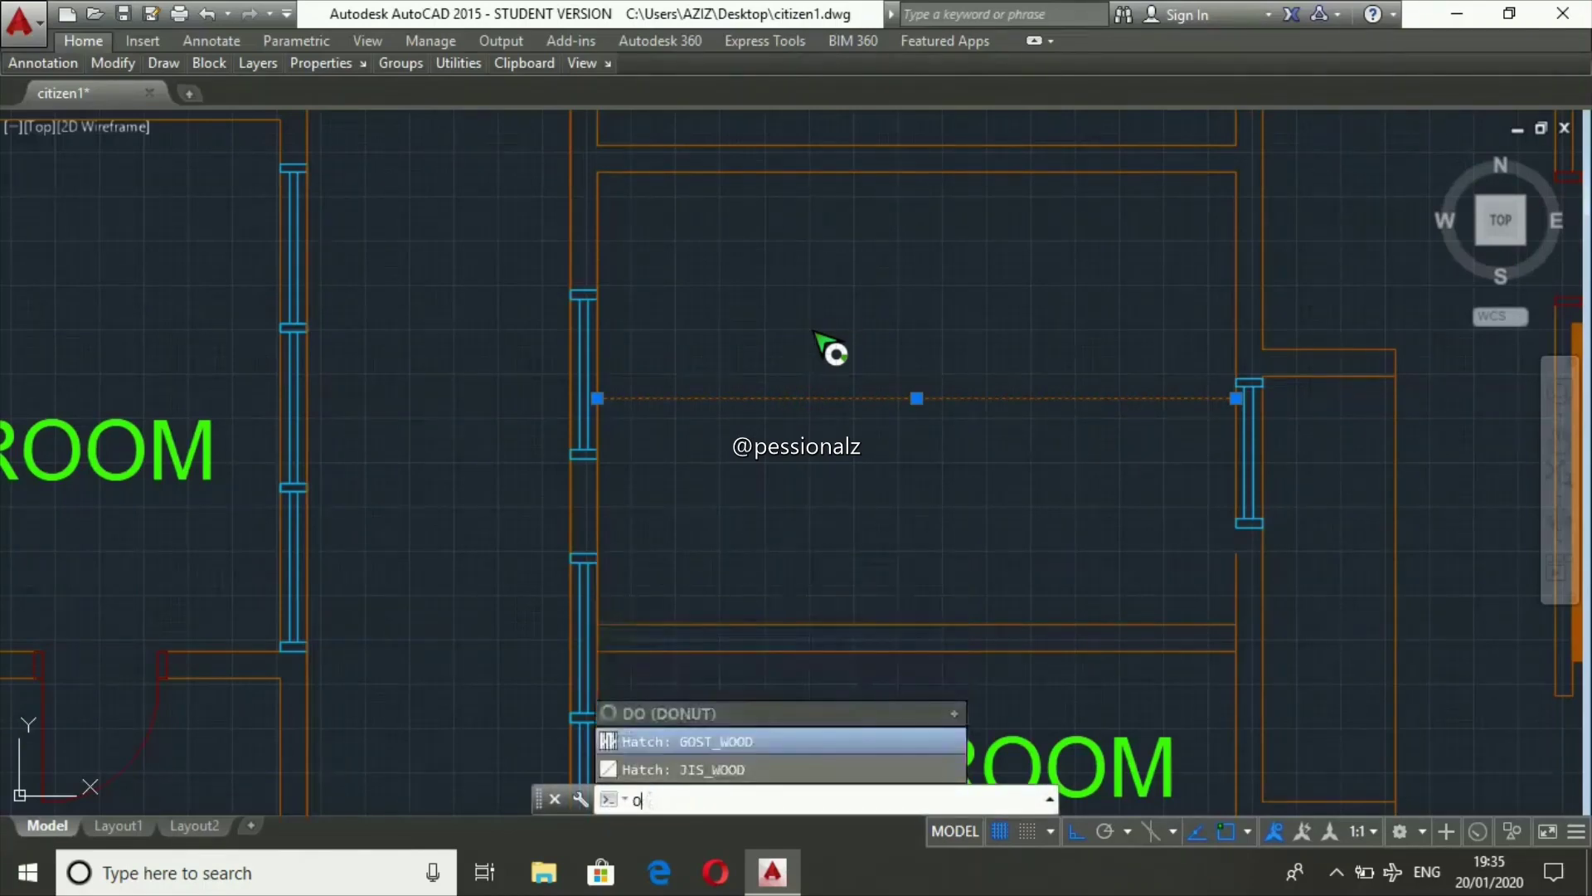
{"action": "key", "text": "Return"}
{"action": "key", "text": "Return"}
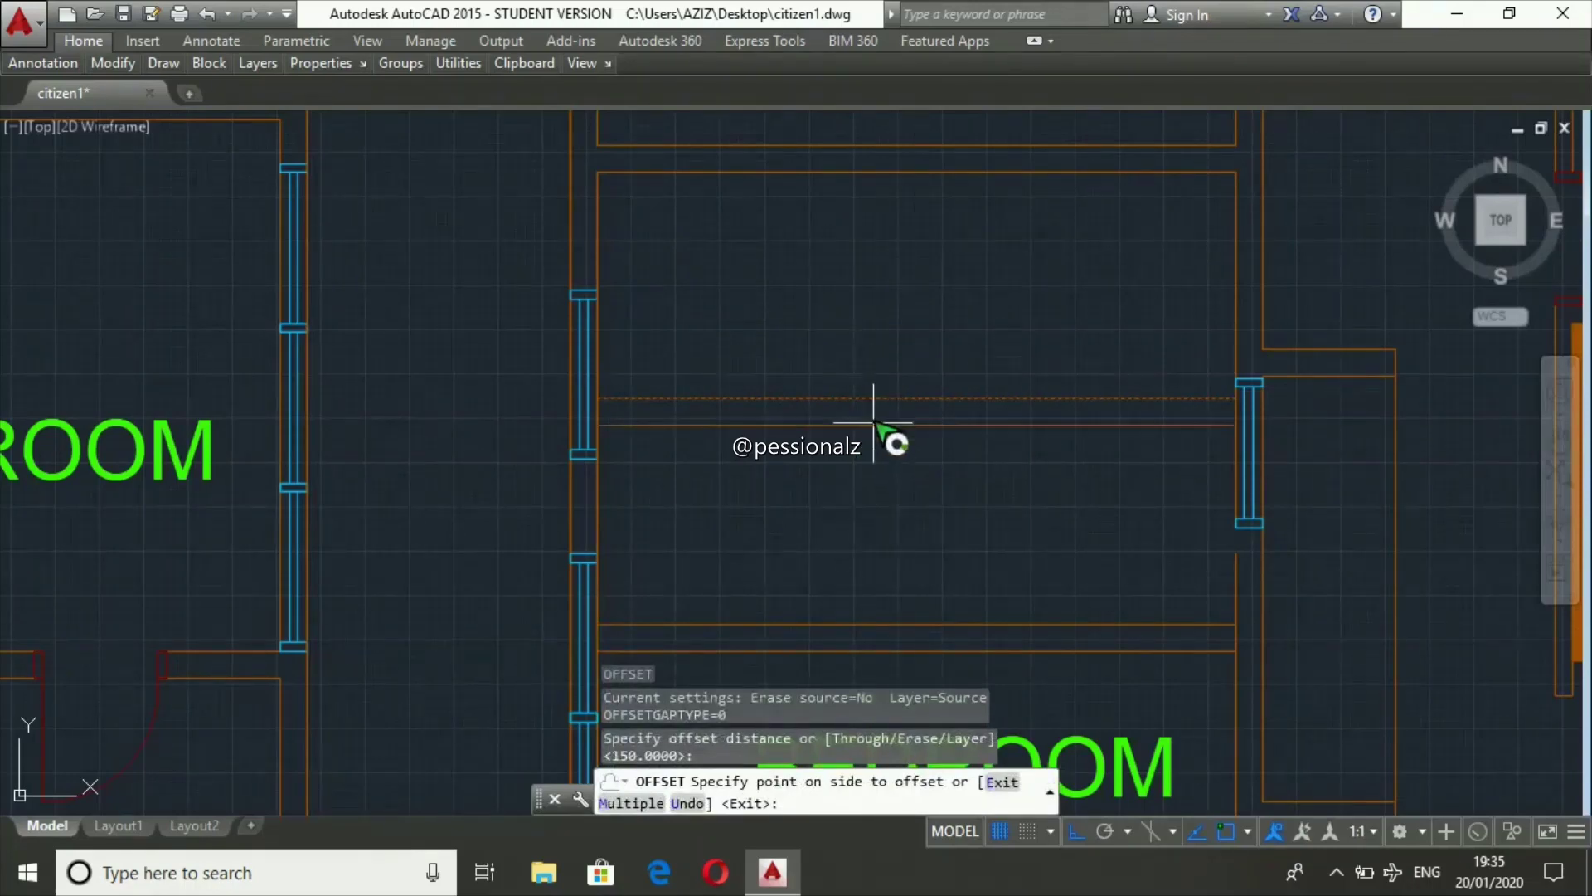
{"action": "left_click", "coordinate": [895, 443]}
{"action": "key", "text": "Escape"}
{"action": "key", "text": "Escape"}
{"action": "key", "text": "Escape"}
{"action": "scroll", "coordinate": [904, 254], "scroll_direction": "down", "scroll_amount": 3}
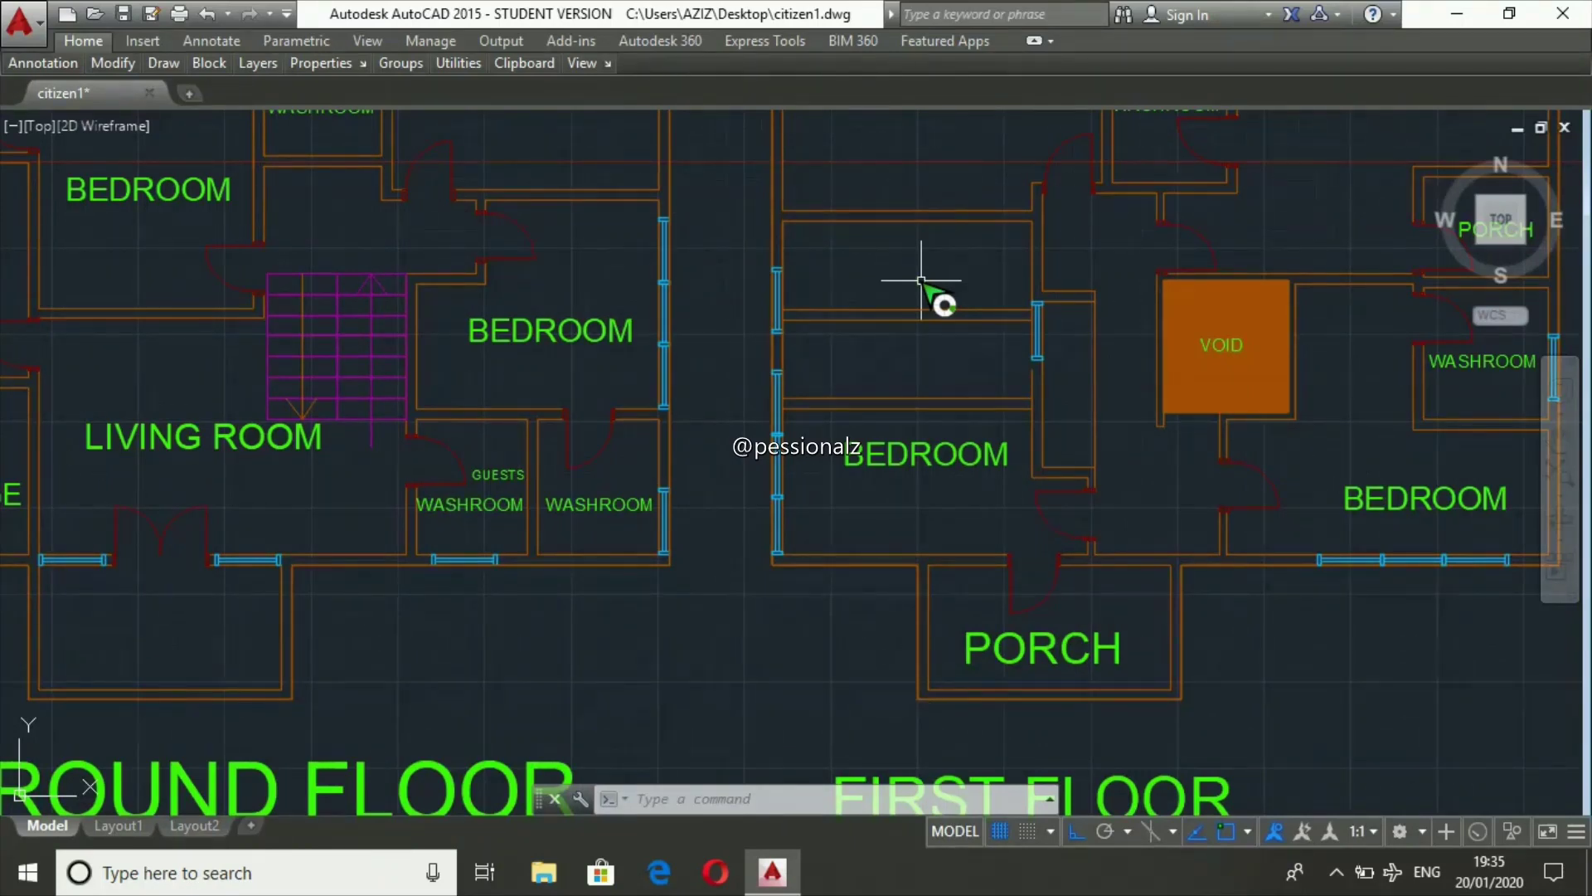
- Draw a short wall line beside the bedroom's right-hand window
{"action": "type", "text": "l"}
{"action": "key", "text": "Return"}
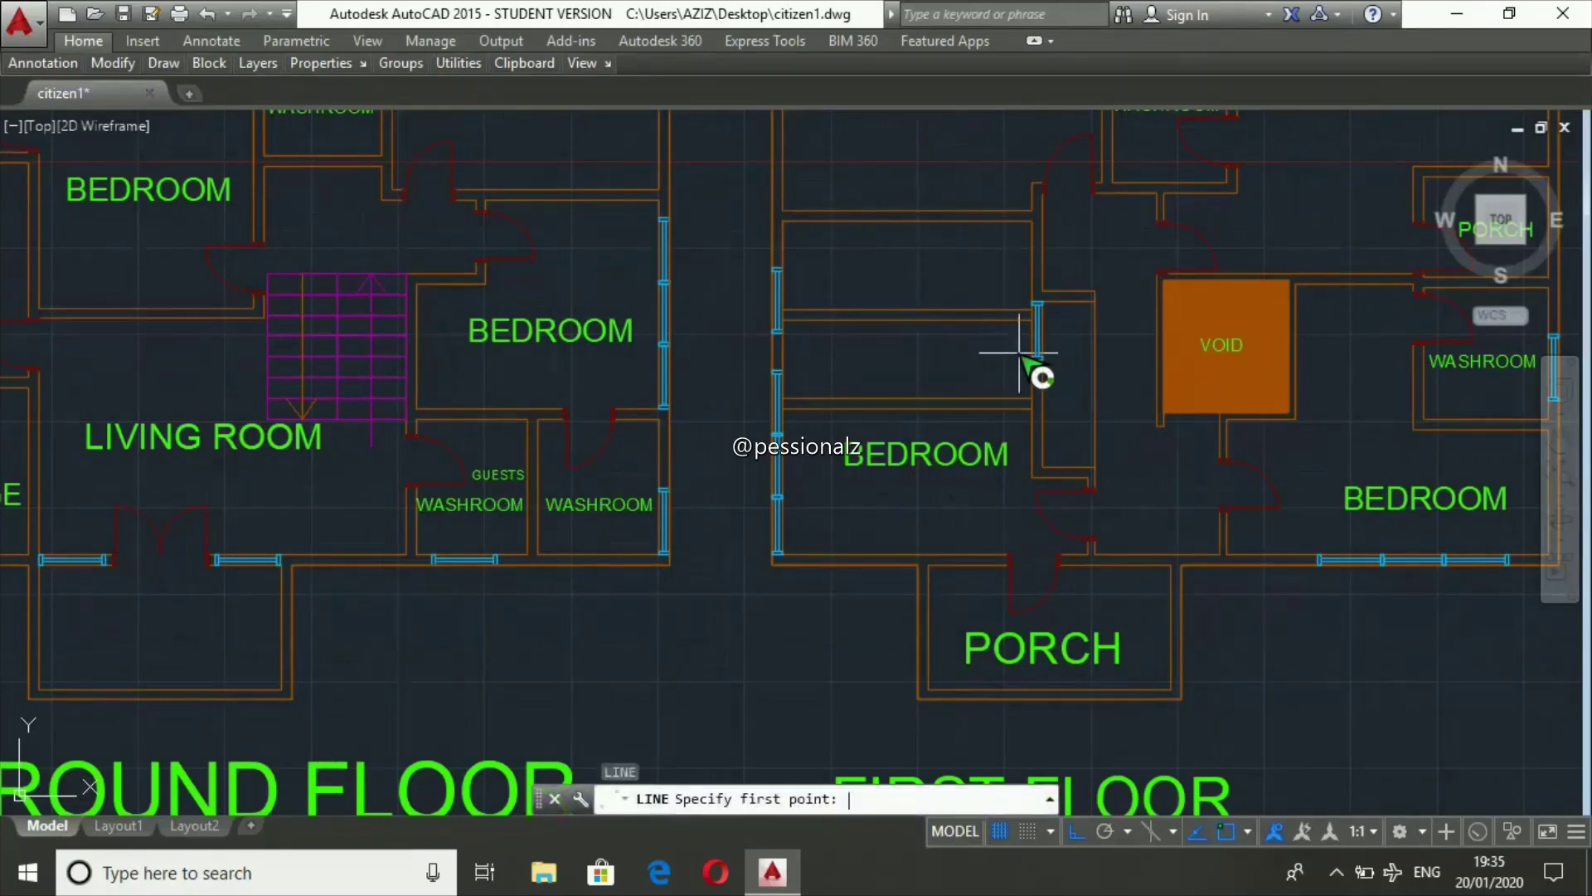
{"action": "left_click", "coordinate": [1032, 370]}
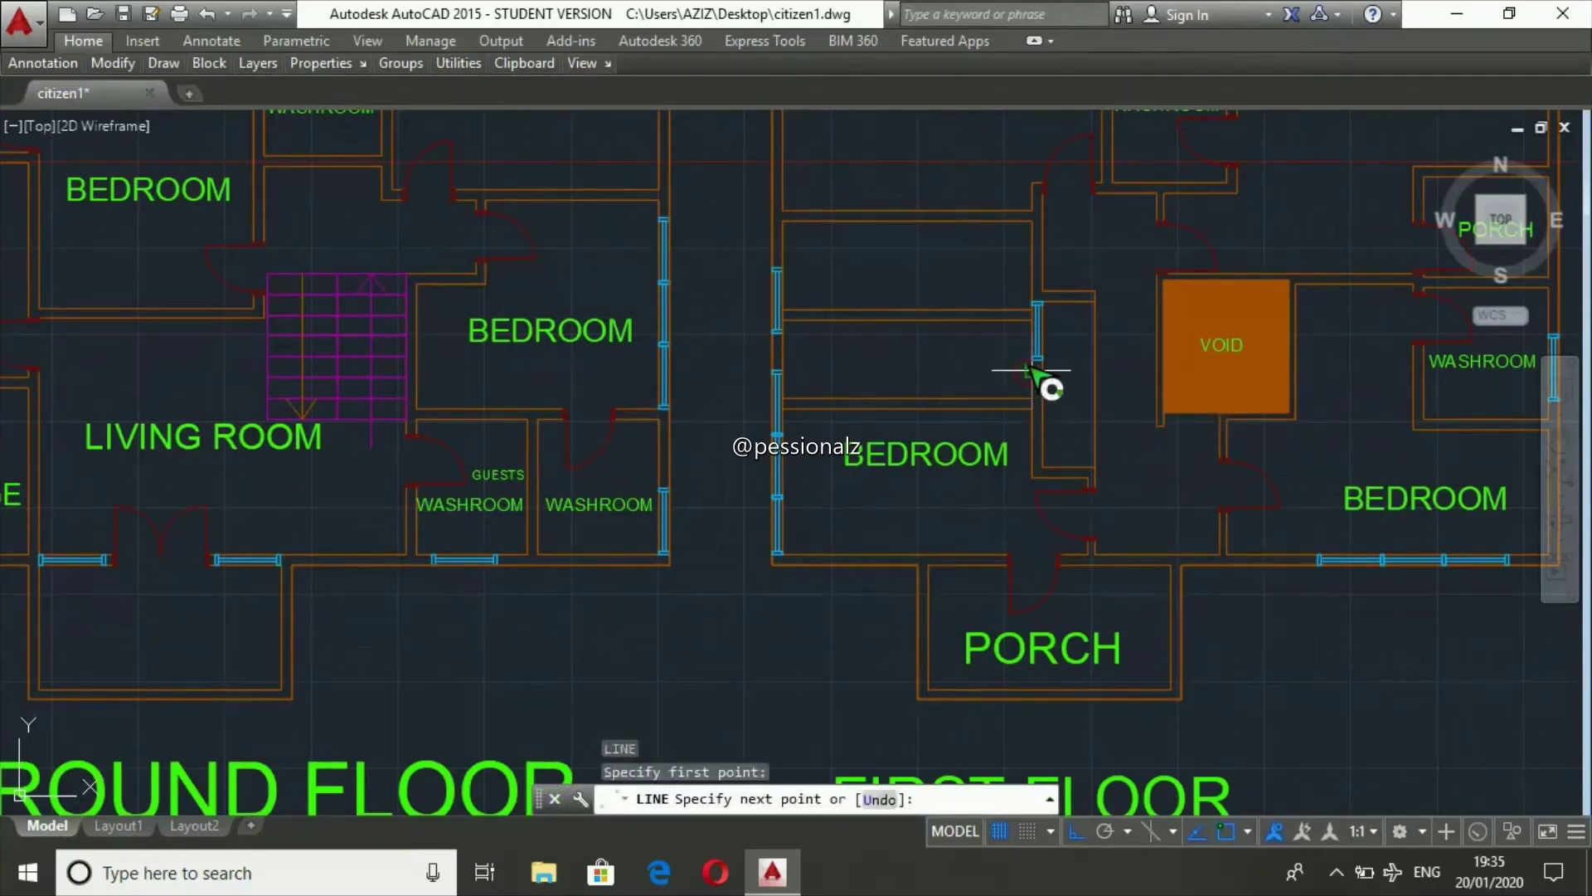
{"action": "scroll", "coordinate": [1033, 370], "scroll_direction": "up", "scroll_amount": 5}
{"action": "left_click", "coordinate": [1049, 325]}
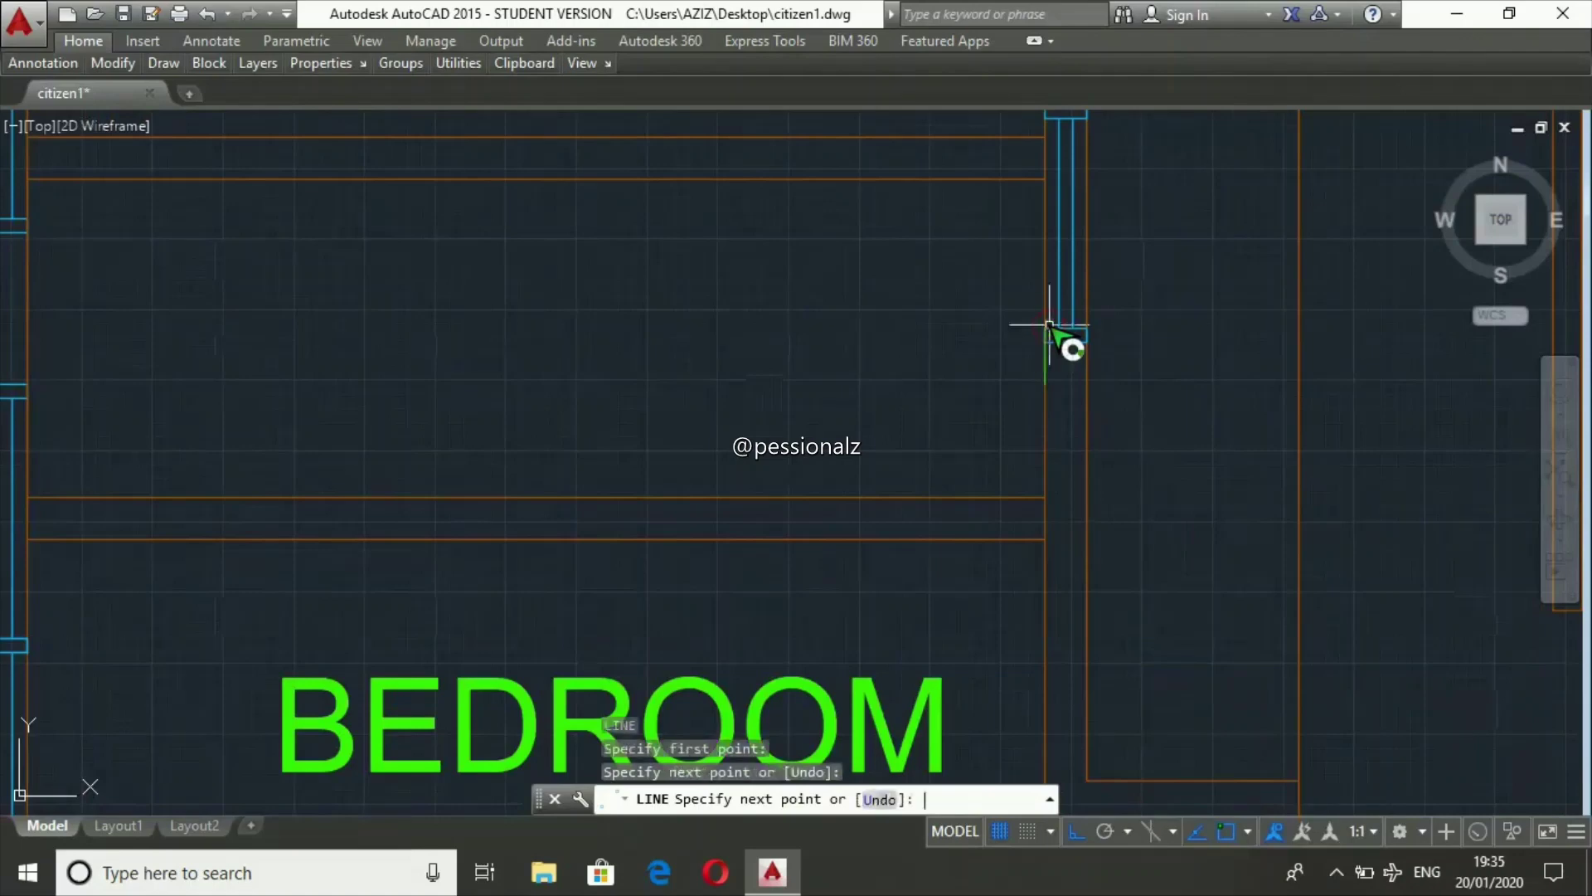
{"action": "key", "text": "Return"}
- Move the short line from the texts layer to the walls layer
{"action": "left_click", "coordinate": [1047, 359]}
{"action": "left_click", "coordinate": [258, 63]}
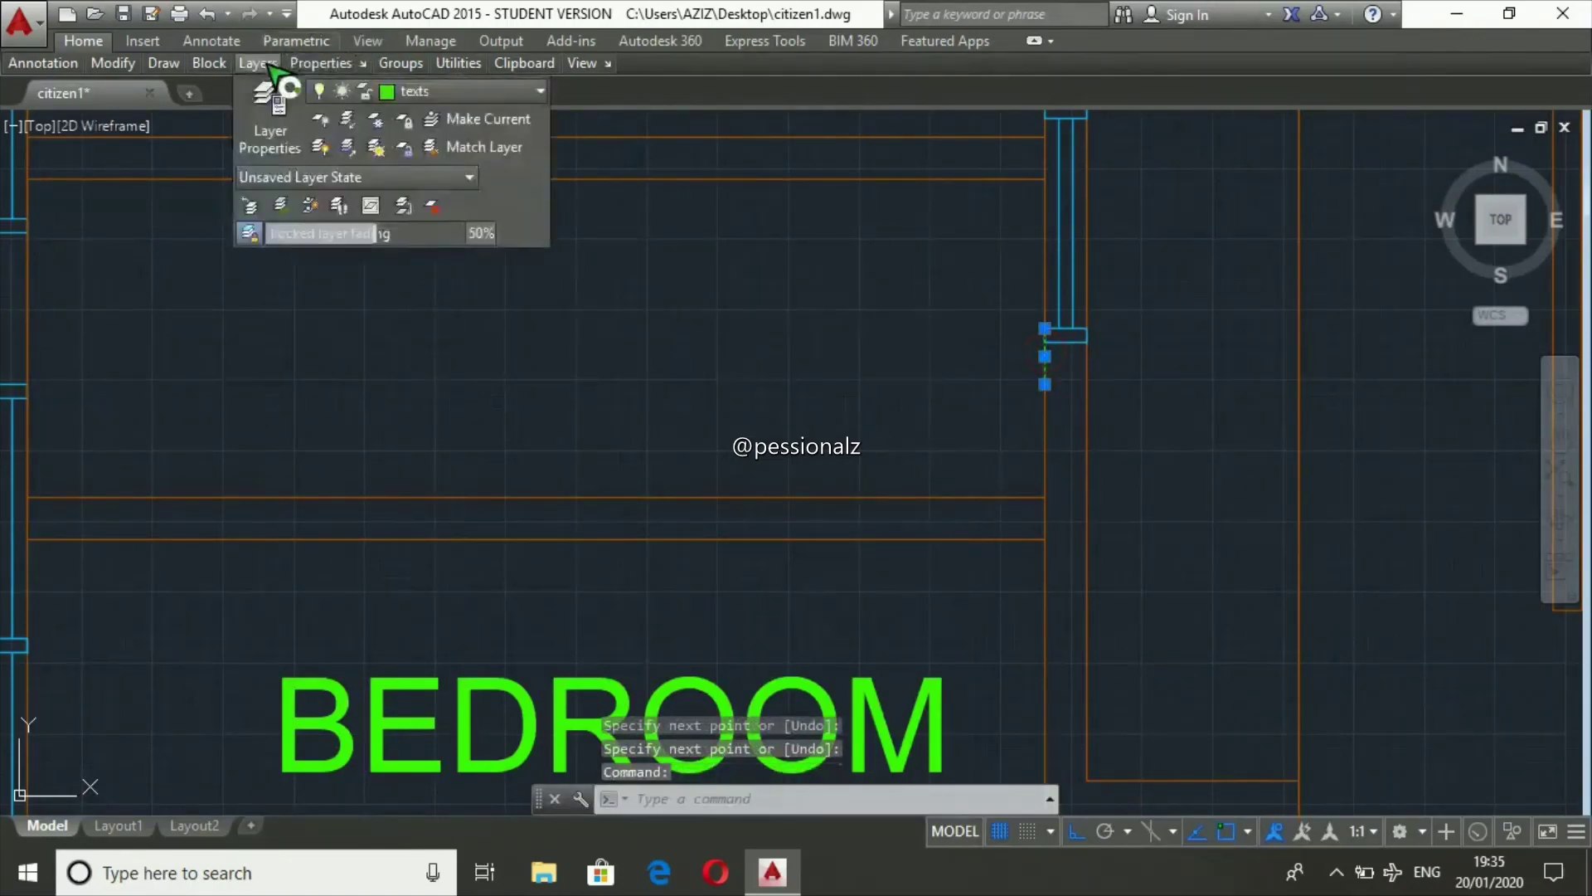
{"action": "left_click", "coordinate": [513, 91]}
{"action": "left_click", "coordinate": [526, 266]}
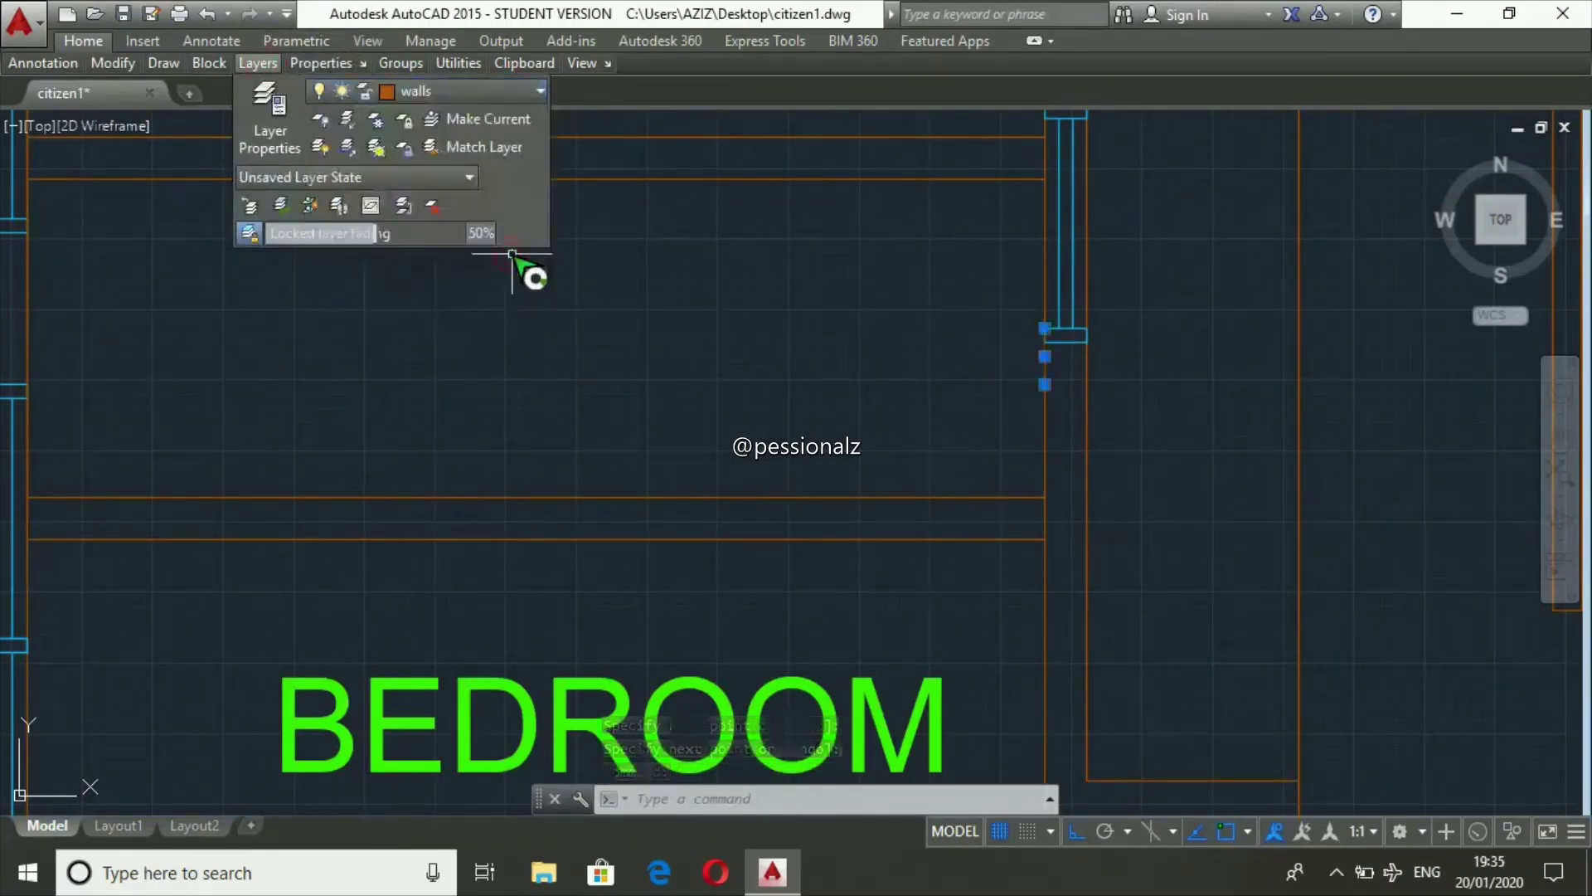
{"action": "scroll", "coordinate": [767, 335], "scroll_direction": "down", "scroll_amount": 4}
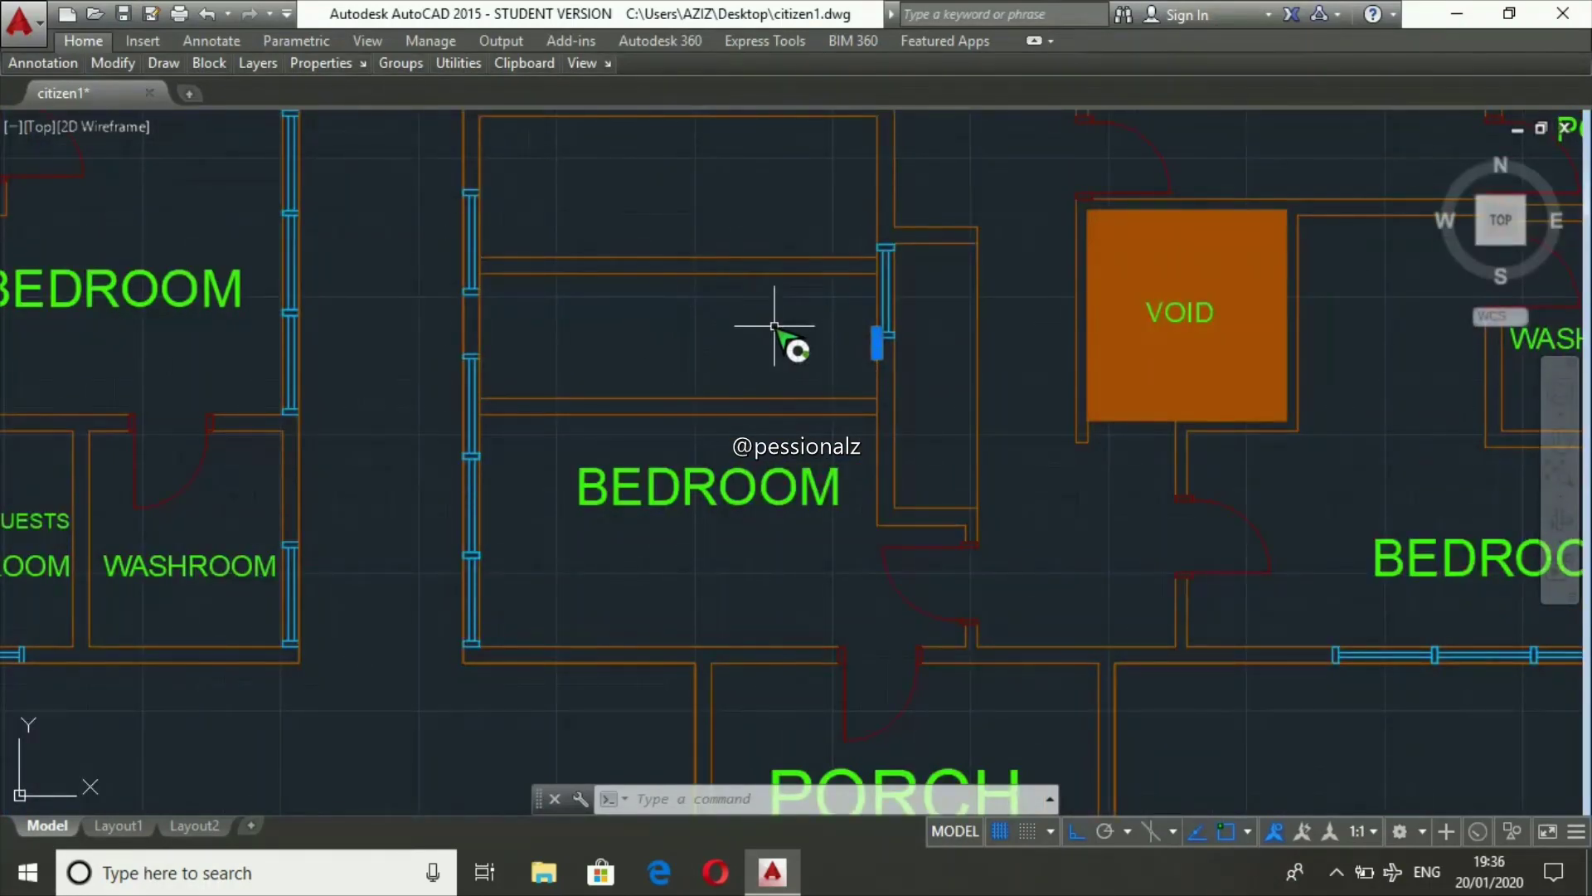
- Erase the upper window pieces in the first floor's left outer wall
{"action": "left_click", "coordinate": [1561, 441]}
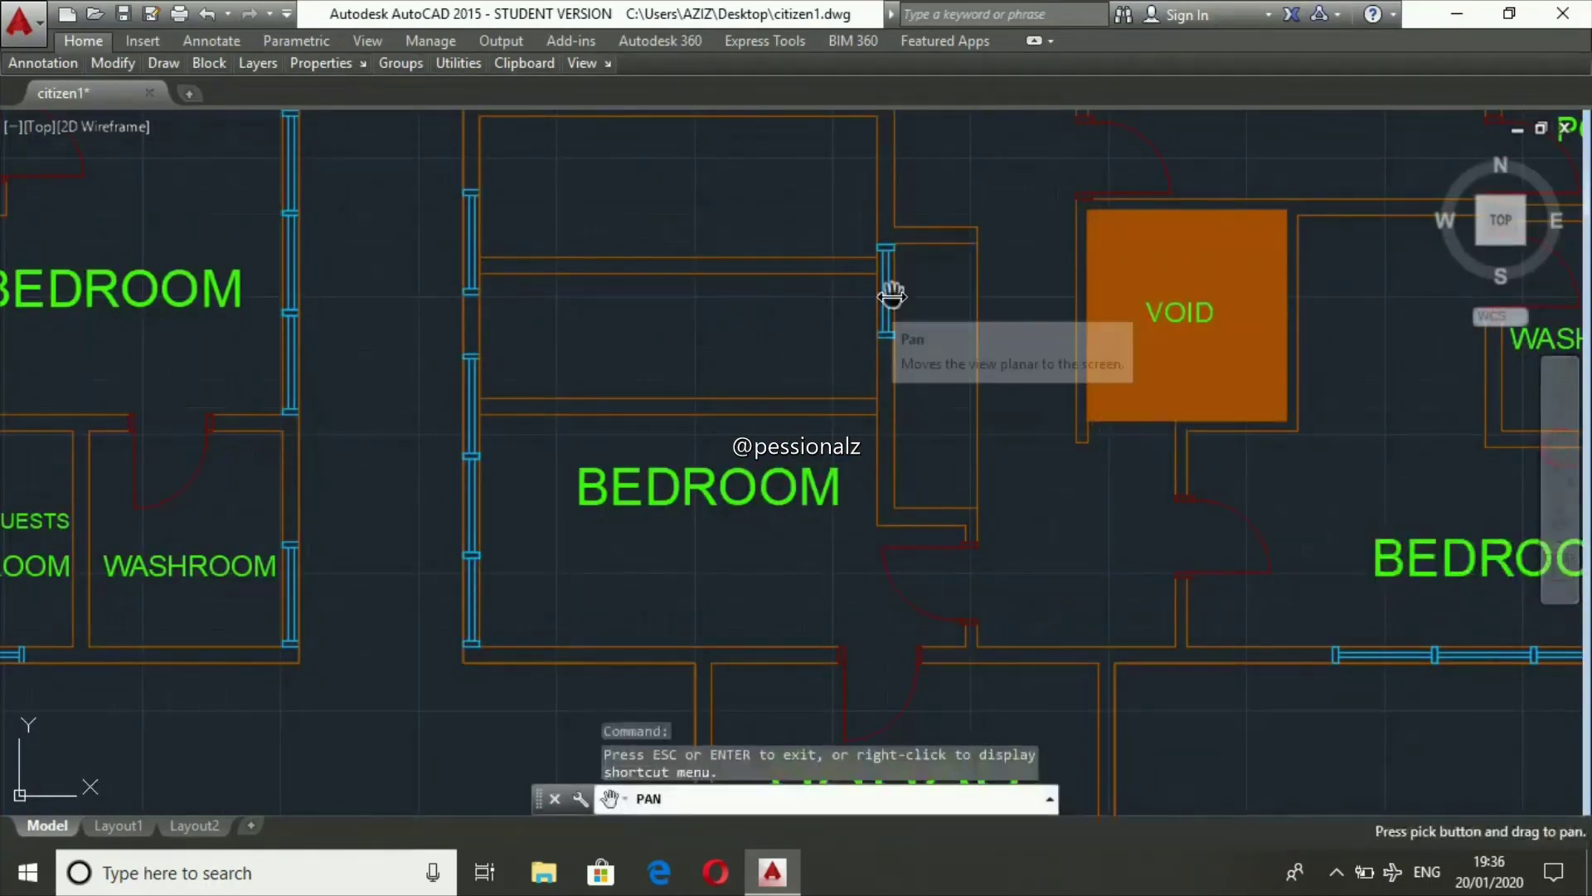
{"action": "mouse_move", "coordinate": [892, 294]}
{"action": "left_mouse_down"}
{"action": "mouse_move", "coordinate": [970, 341]}
{"action": "mouse_move", "coordinate": [1004, 322]}
{"action": "left_mouse_up"}
{"action": "scroll", "coordinate": [970, 339], "scroll_direction": "down", "scroll_amount": 4}
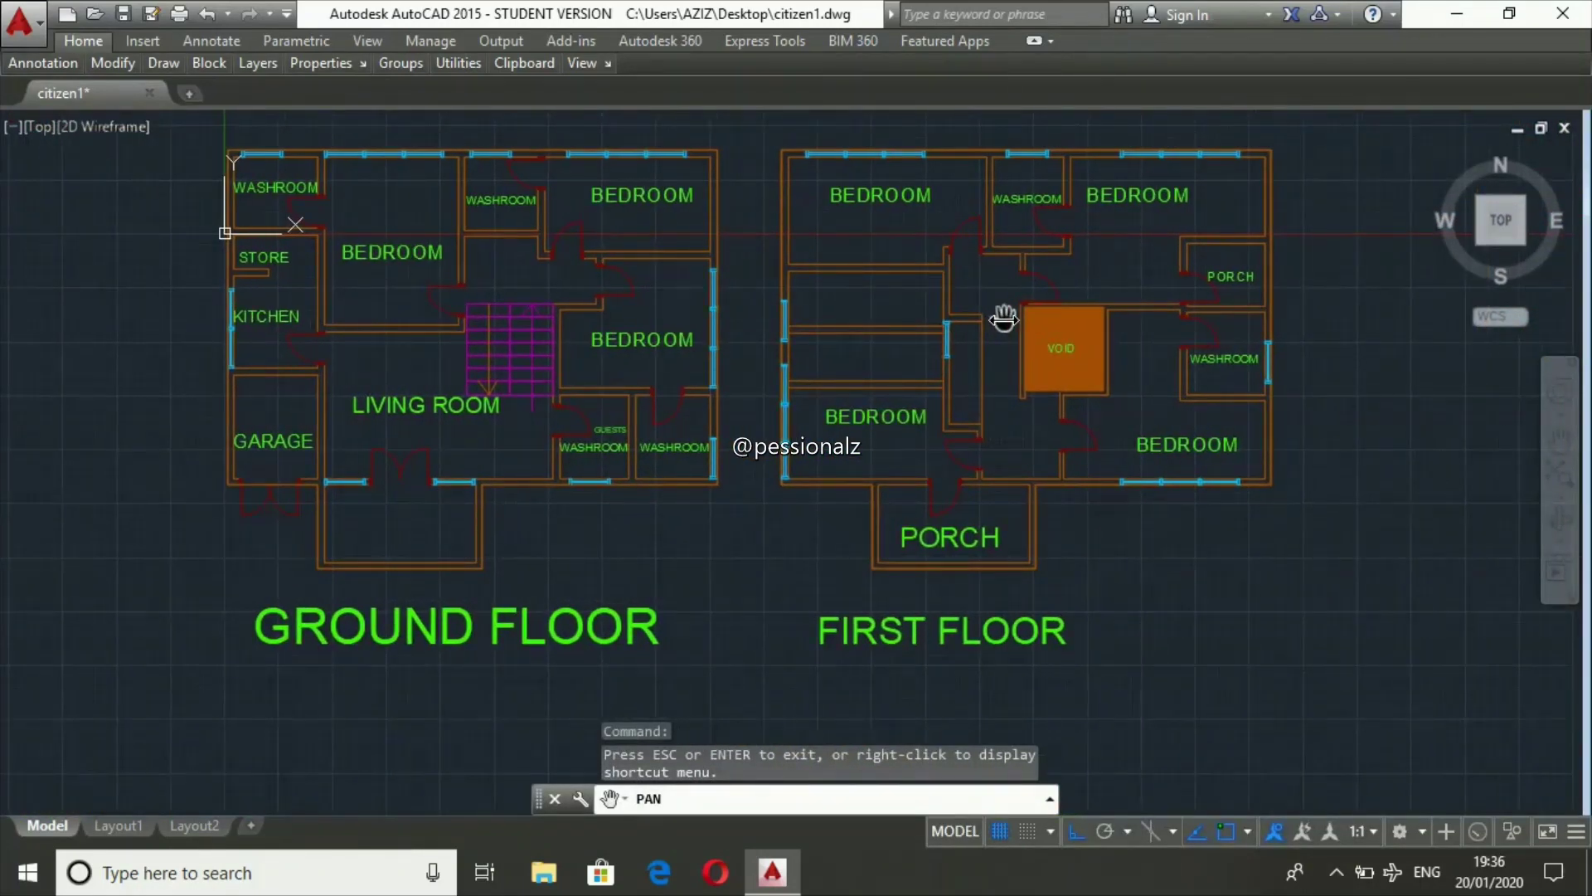
{"action": "key", "text": "Escape"}
{"action": "key", "text": "Escape"}
{"action": "key", "text": "Escape"}
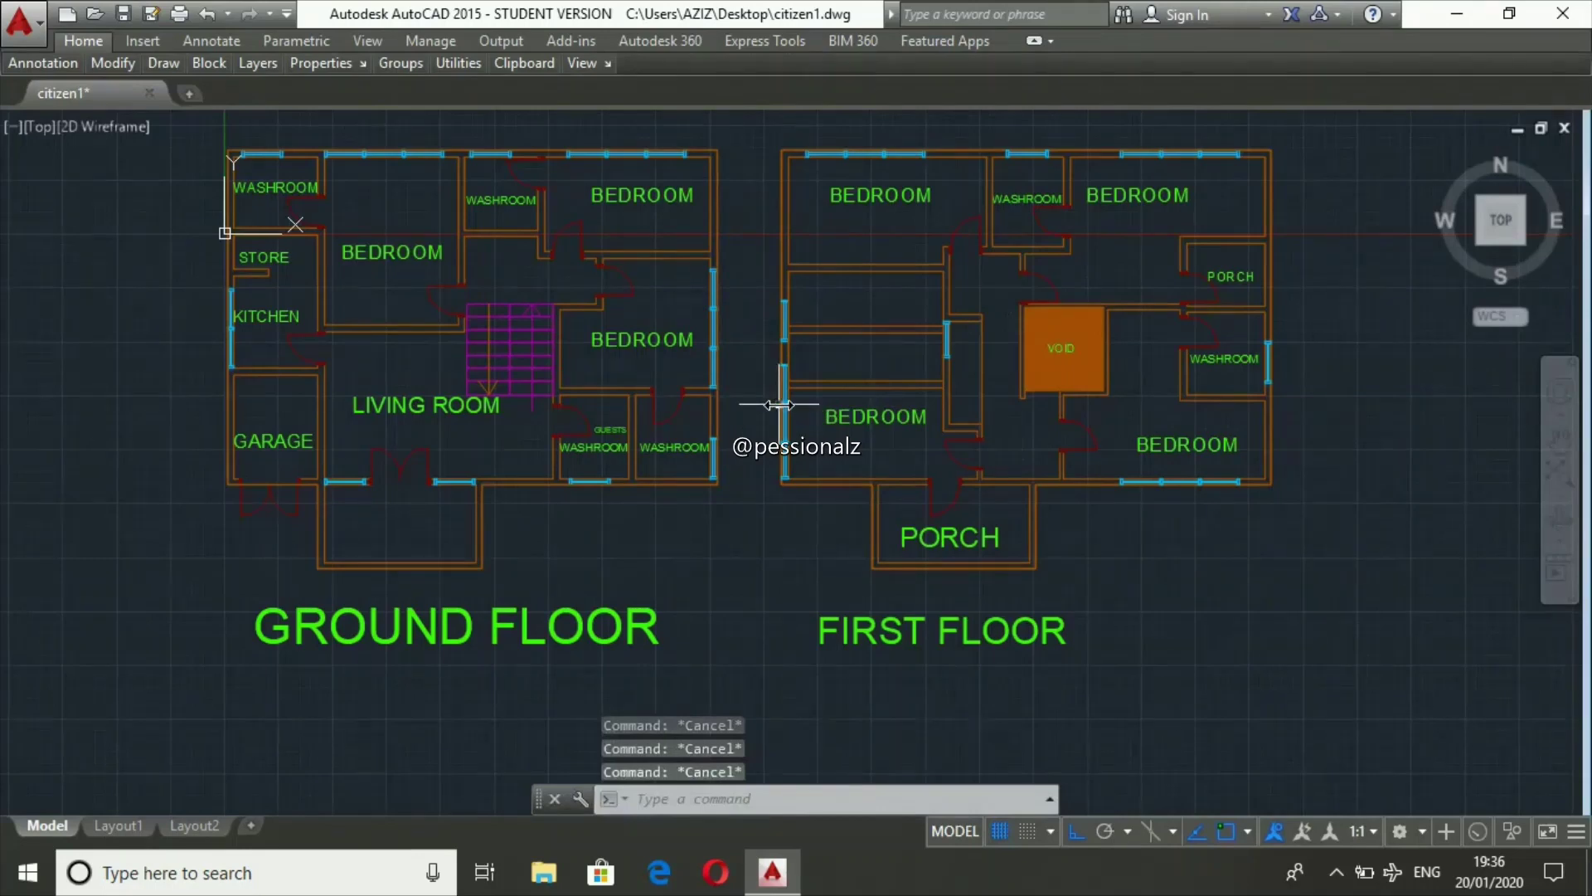
{"action": "scroll", "coordinate": [779, 405], "scroll_direction": "up", "scroll_amount": 7}
{"action": "left_click", "coordinate": [758, 120]}
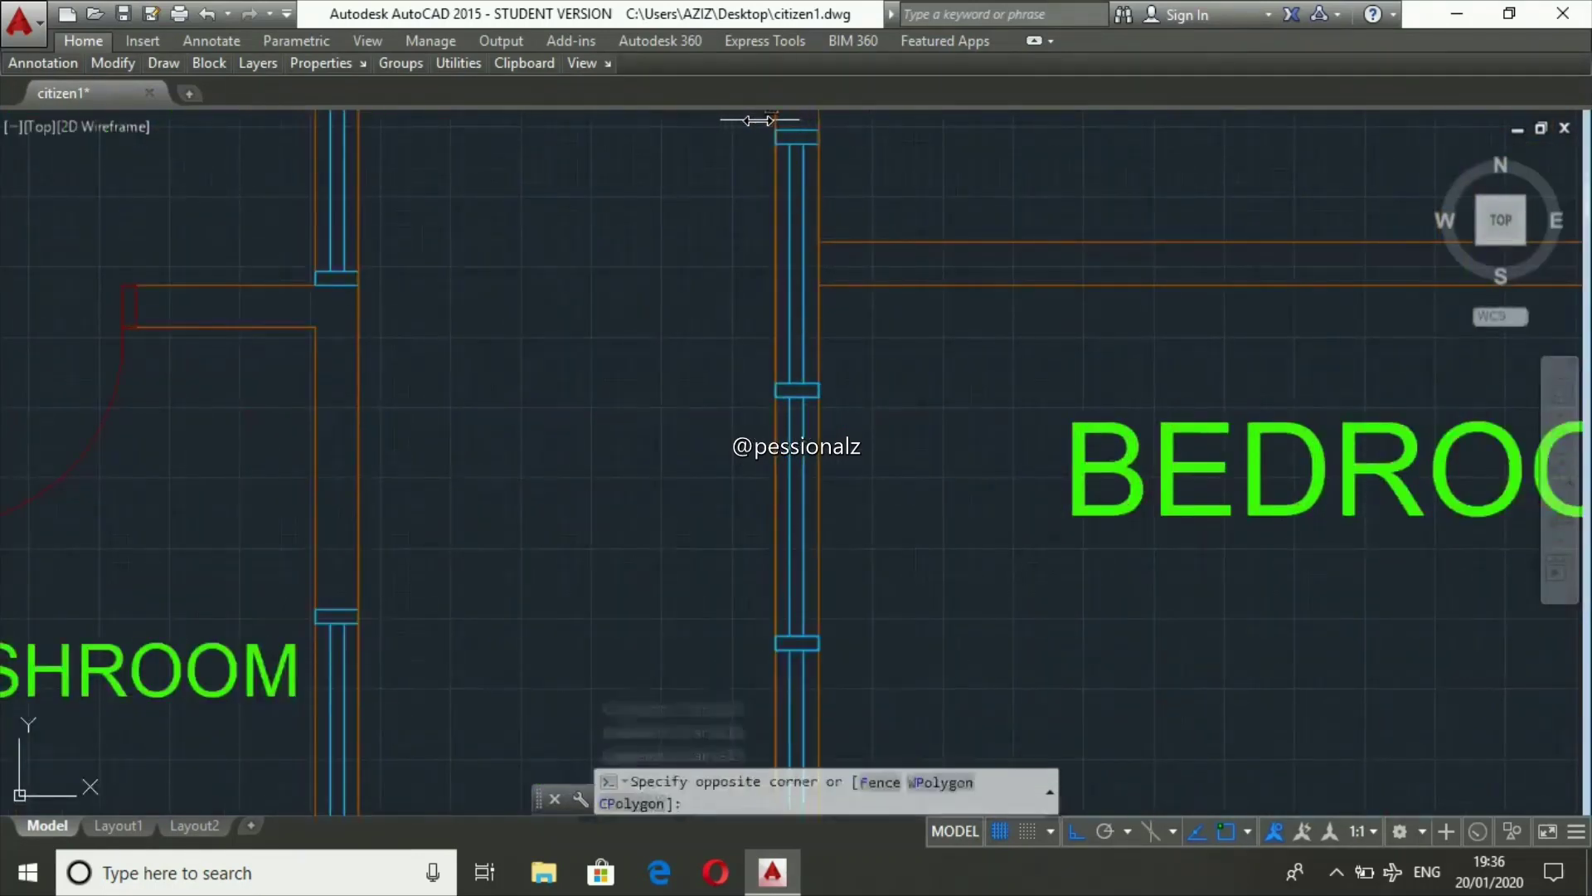
{"action": "left_click", "coordinate": [877, 383]}
{"action": "key", "text": "Delete"}
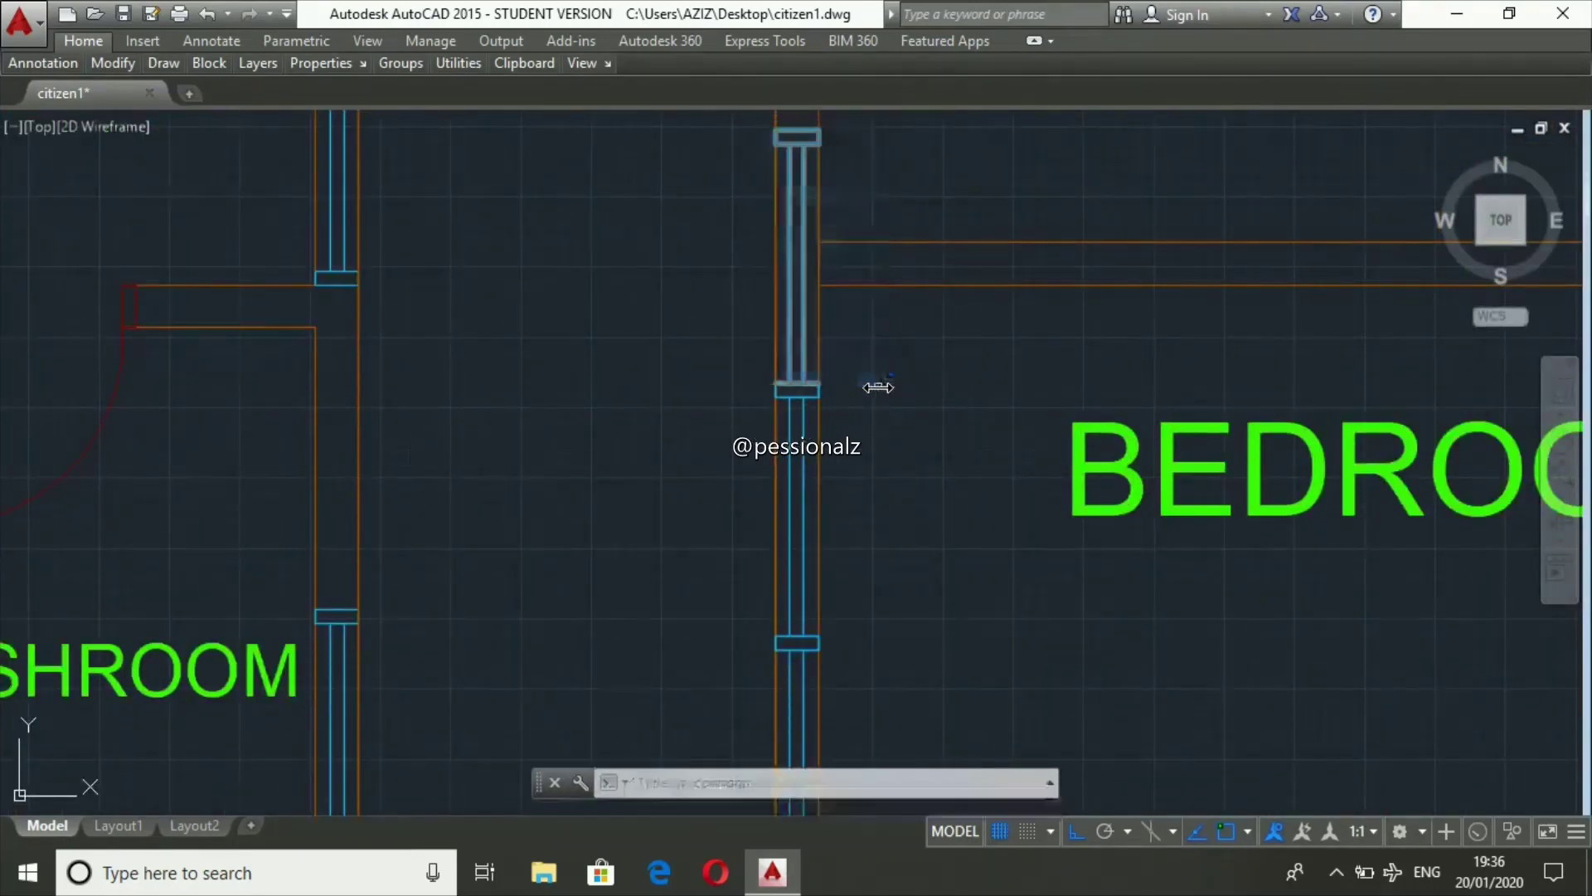
- Copy the short wall end line to close the gap in the left wall
{"action": "left_click", "coordinate": [796, 398]}
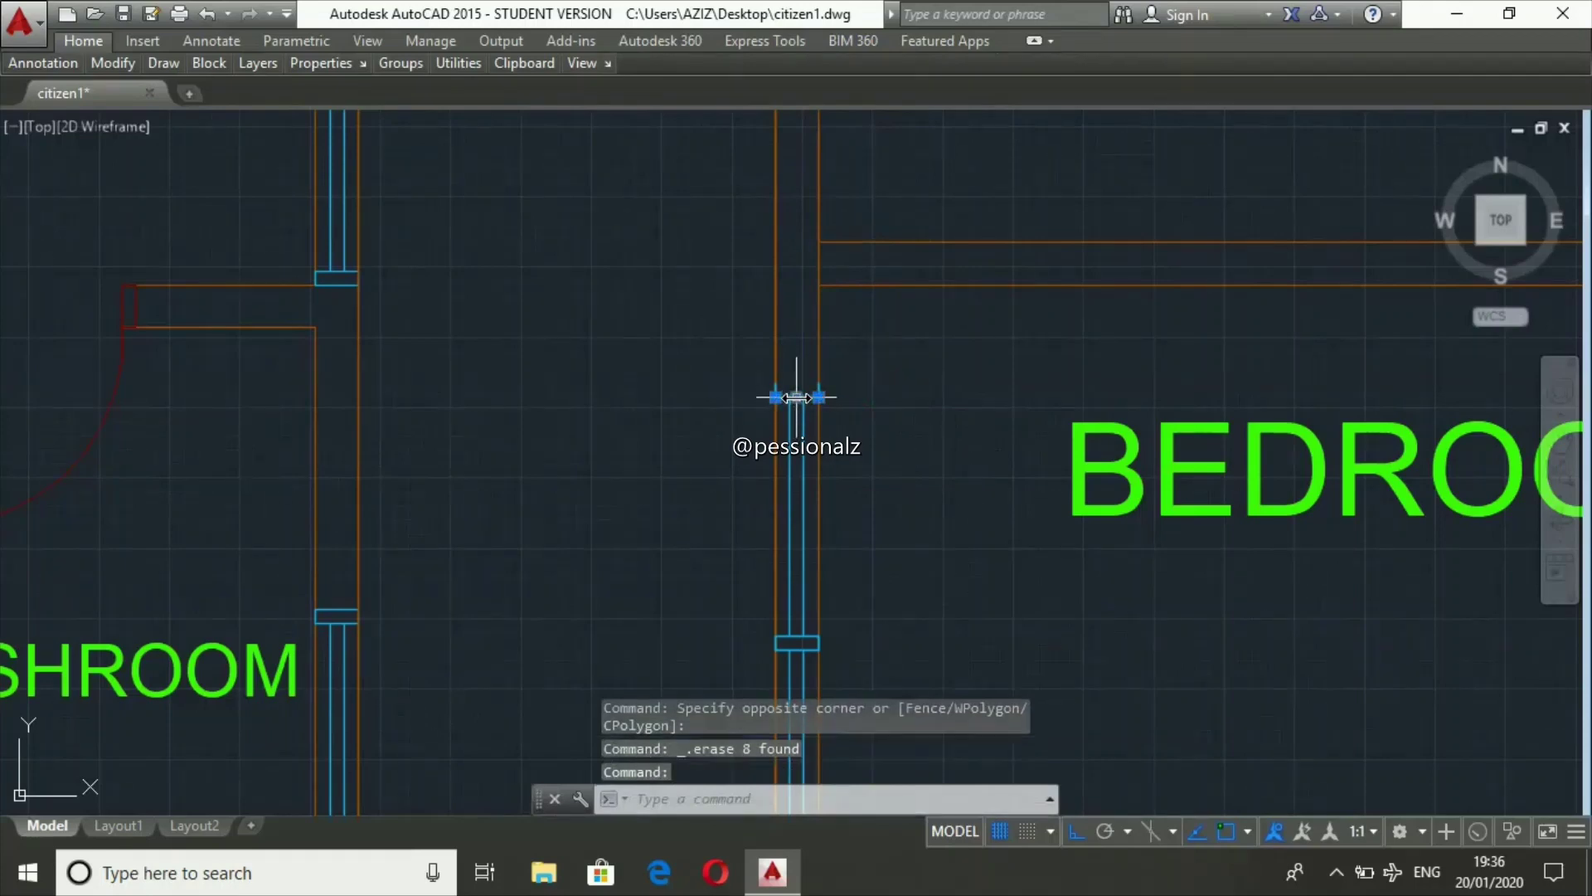
{"action": "type", "text": "CP"}
{"action": "key", "text": "Return"}
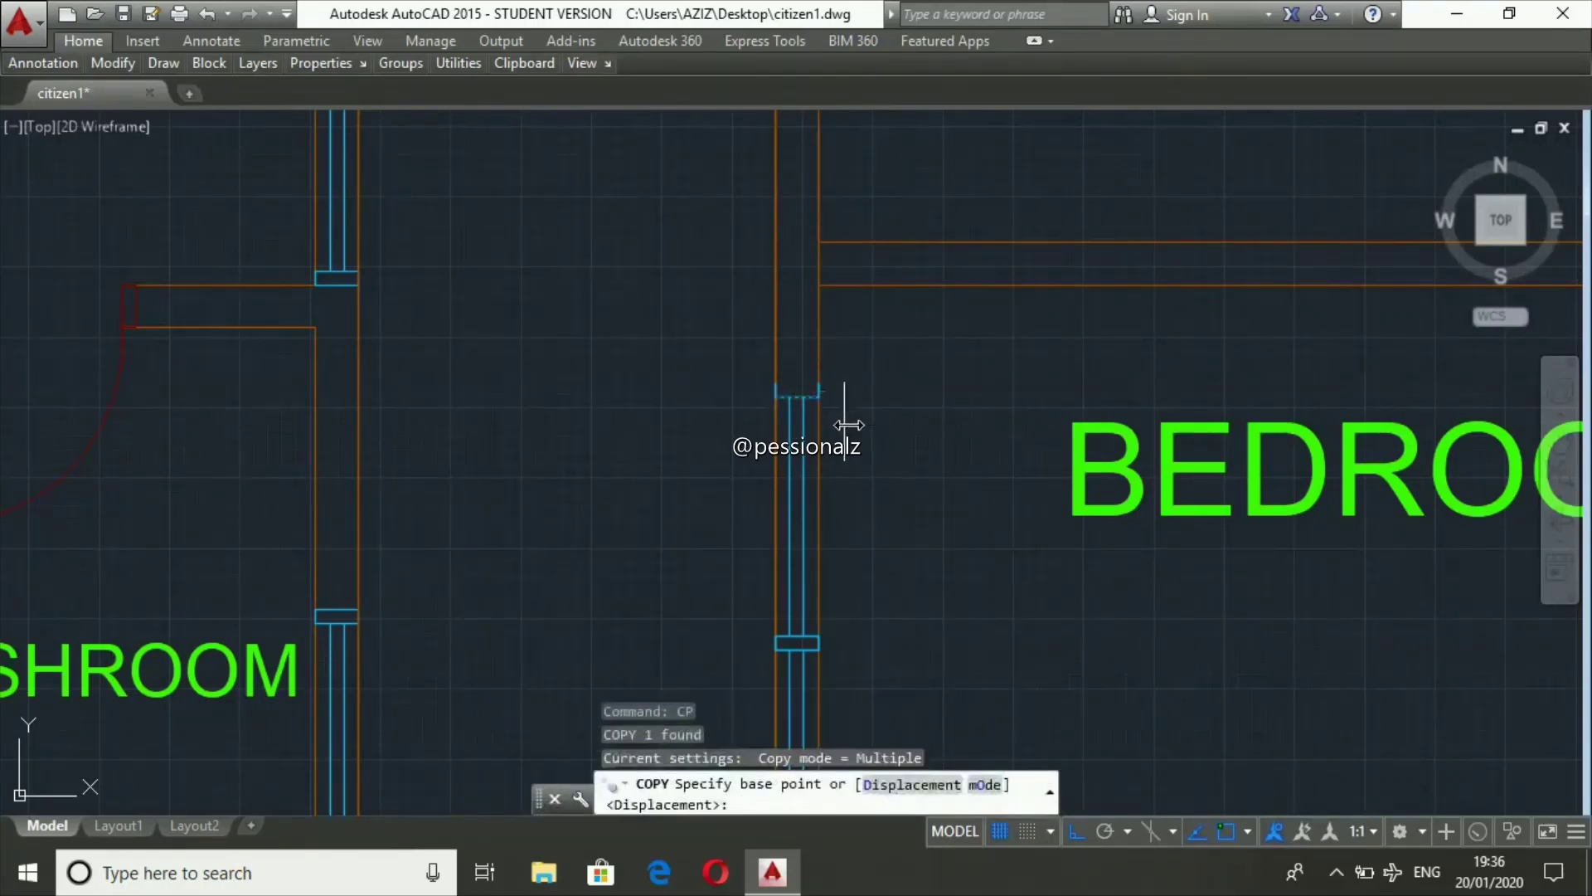
{"action": "left_click", "coordinate": [820, 397]}
{"action": "left_click", "coordinate": [822, 380]}
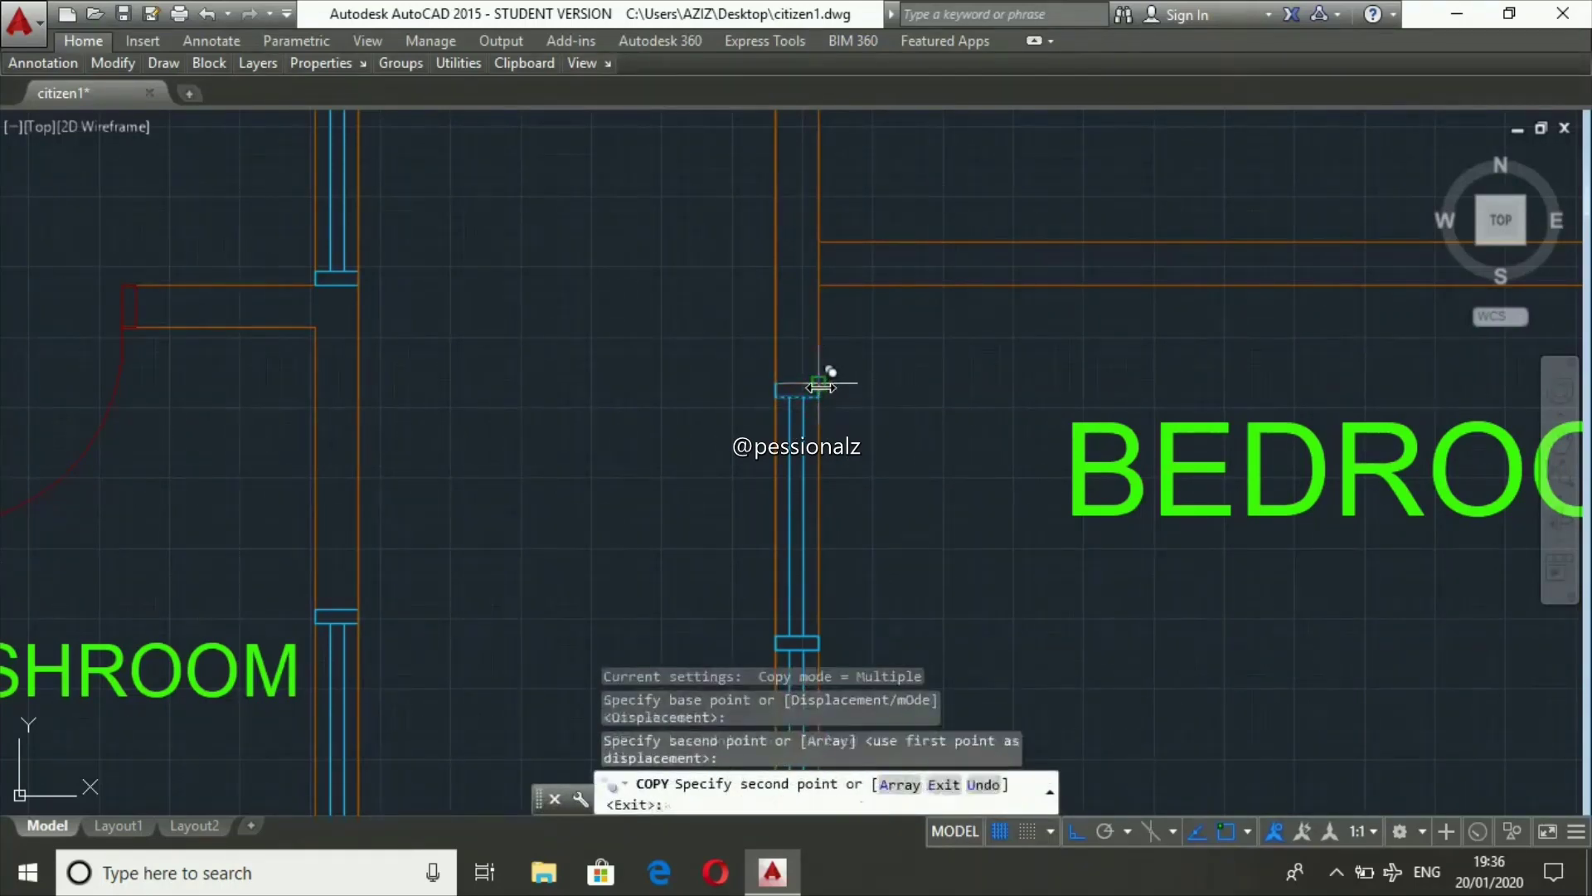
{"action": "key", "text": "Escape"}
{"action": "key", "text": "Escape"}
{"action": "key", "text": "Escape"}
{"action": "scroll", "coordinate": [867, 162], "scroll_direction": "down", "scroll_amount": 5}
{"action": "scroll", "coordinate": [935, 308], "scroll_direction": "down", "scroll_amount": 2}
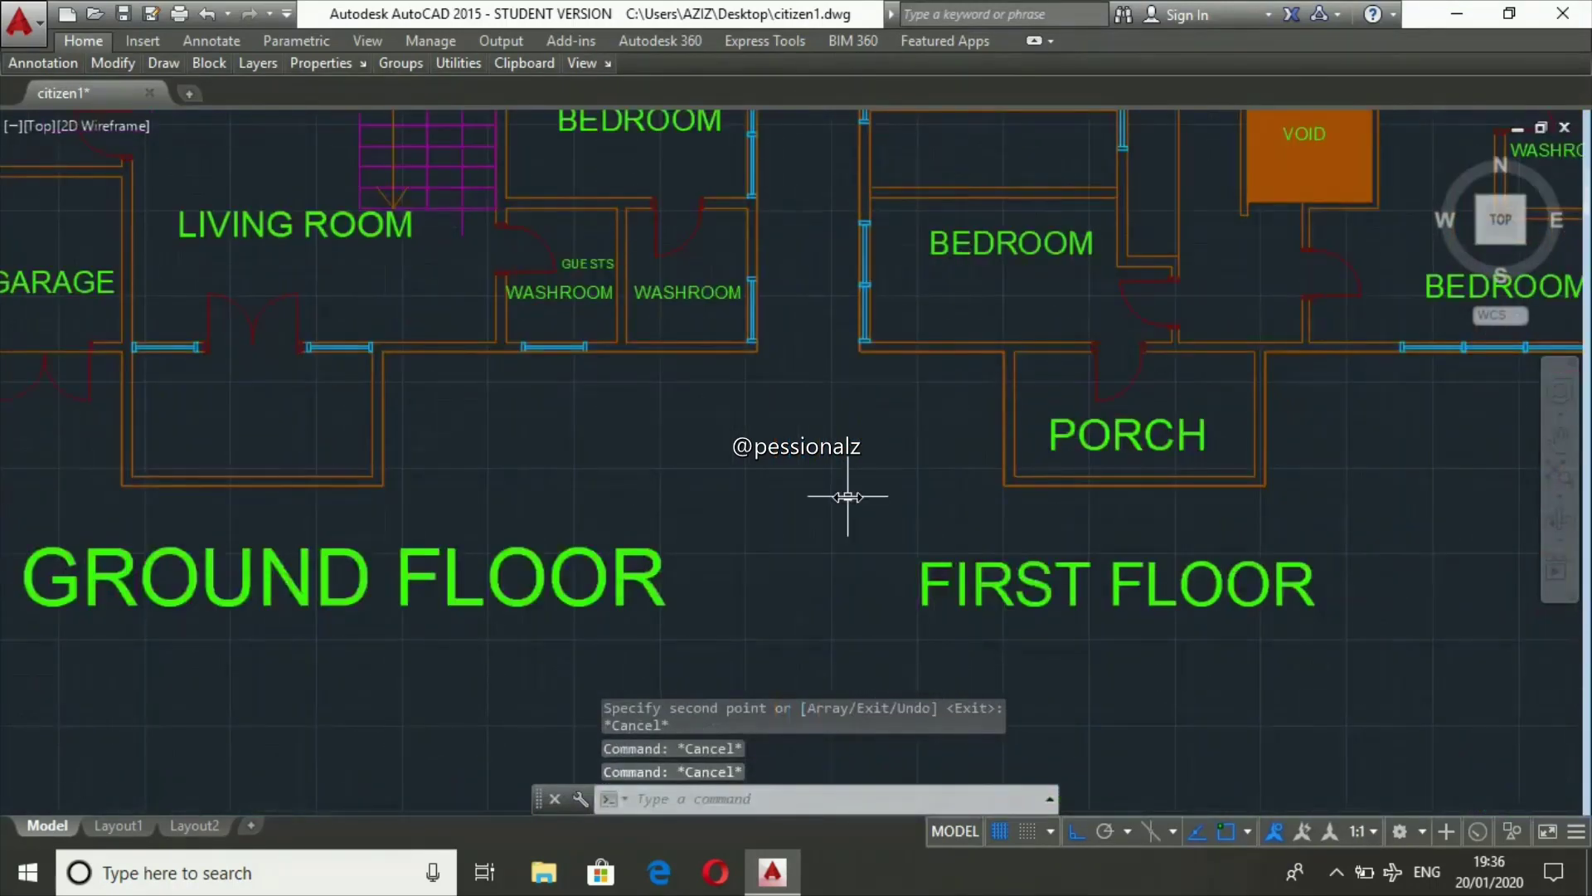
- Copy the left-wall window from its corner into the wall between the bedrooms
{"action": "scroll", "coordinate": [847, 496], "scroll_direction": "down", "scroll_amount": 4}
{"action": "scroll", "coordinate": [857, 496], "scroll_direction": "down", "scroll_amount": 2}
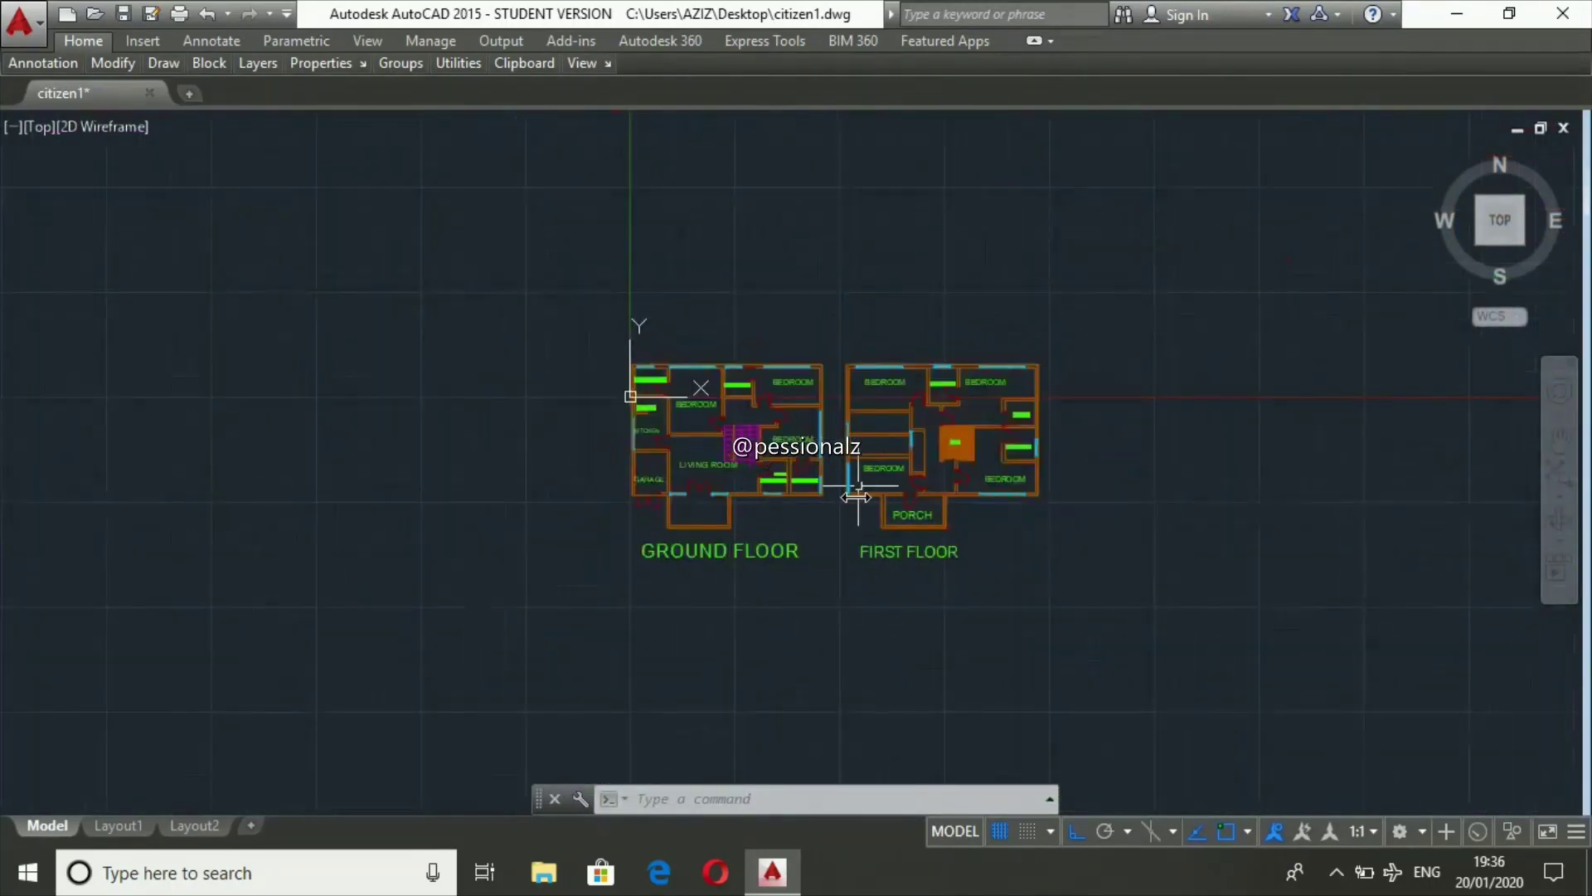
{"action": "scroll", "coordinate": [856, 496], "scroll_direction": "up", "scroll_amount": 4}
{"action": "scroll", "coordinate": [805, 465], "scroll_direction": "up", "scroll_amount": 2}
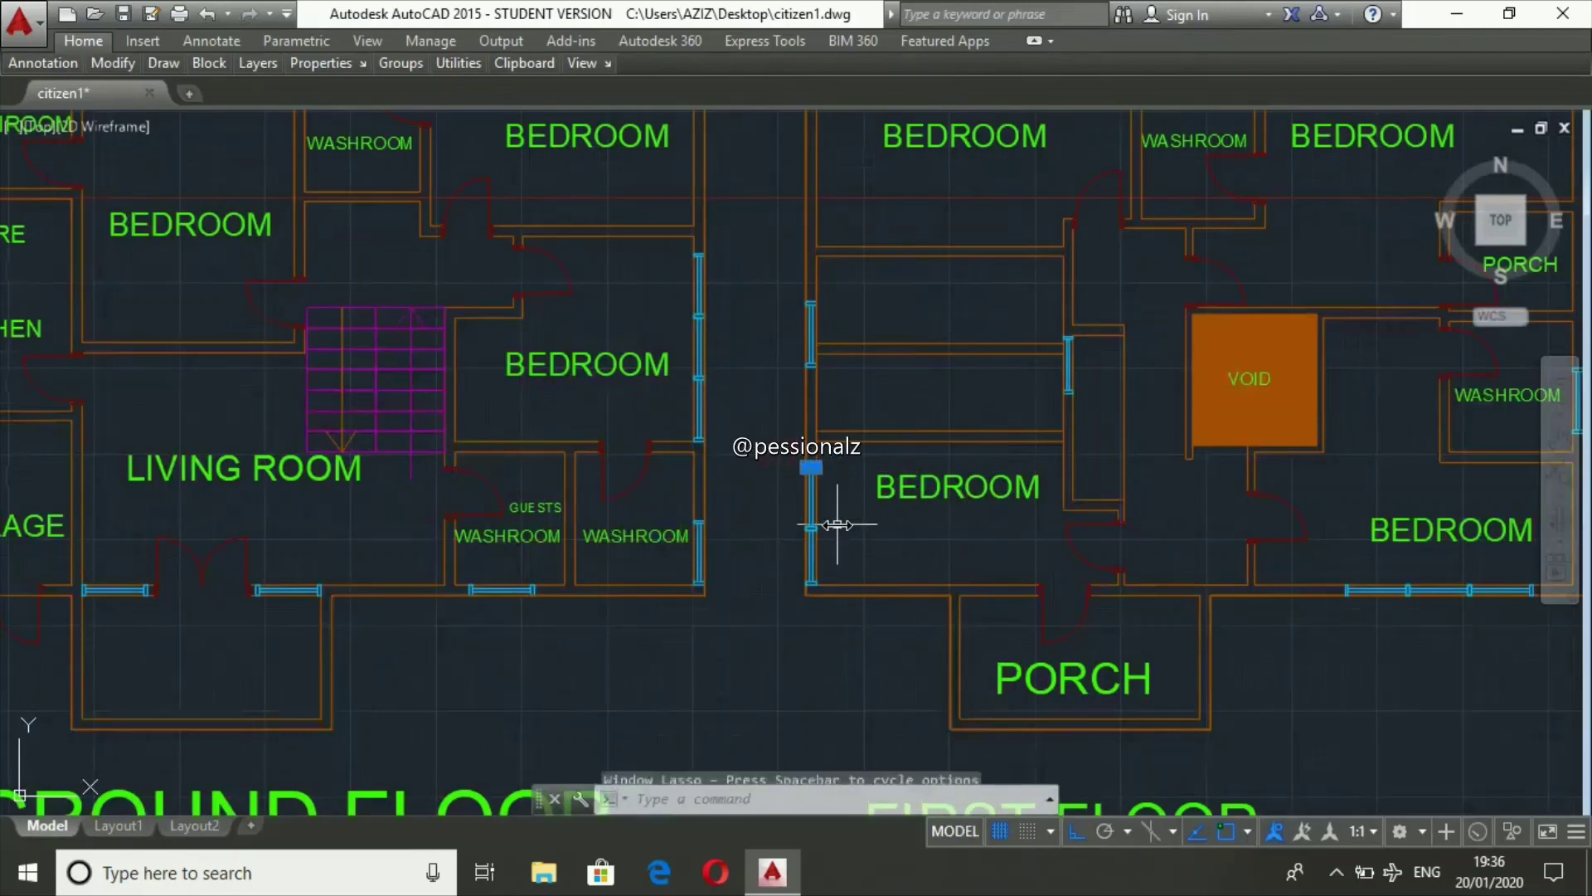
{"action": "left_click_drag", "start_coordinate": [785, 457], "coordinate": [840, 597]}
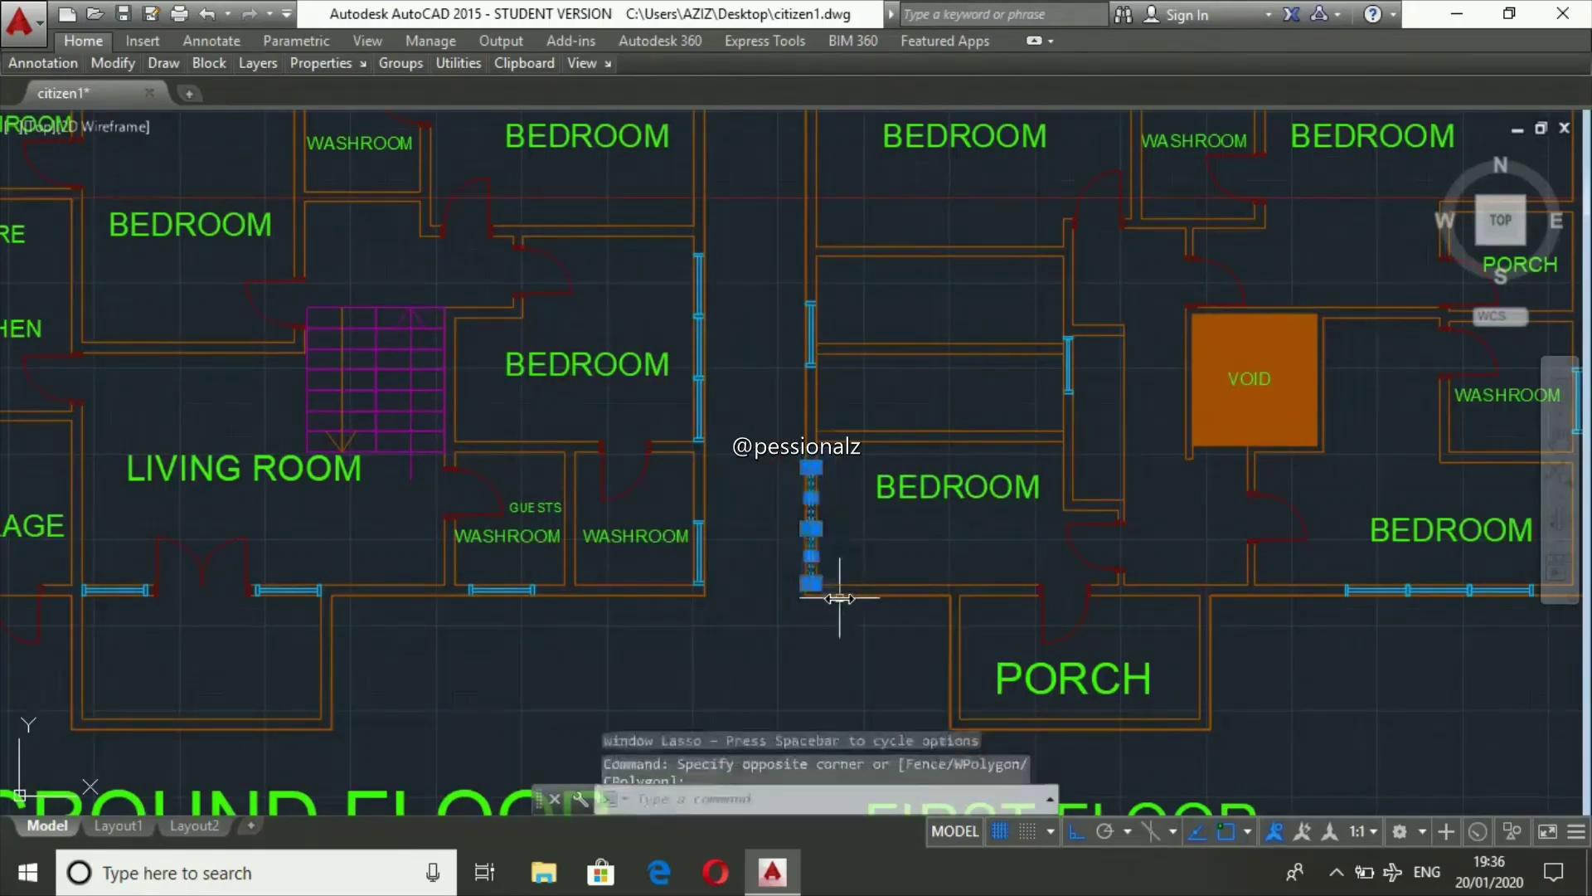
{"action": "type", "text": "cp"}
{"action": "key", "text": "Return"}
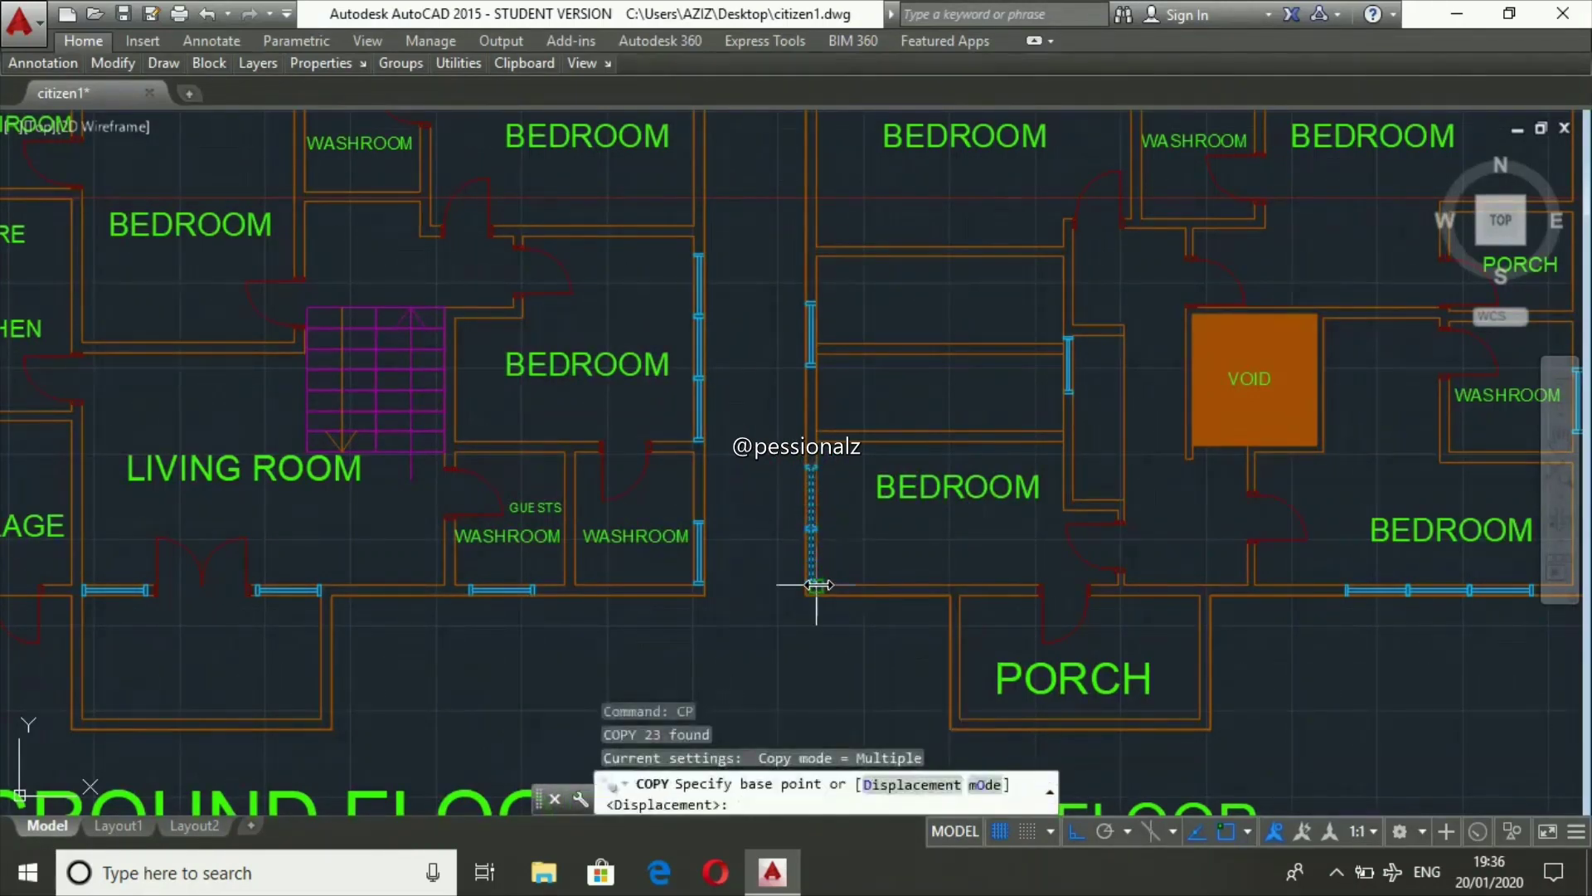
{"action": "scroll", "coordinate": [817, 584], "scroll_direction": "up", "scroll_amount": 2}
{"action": "scroll", "coordinate": [817, 593], "scroll_direction": "up", "scroll_amount": 3}
{"action": "left_click", "coordinate": [817, 626]}
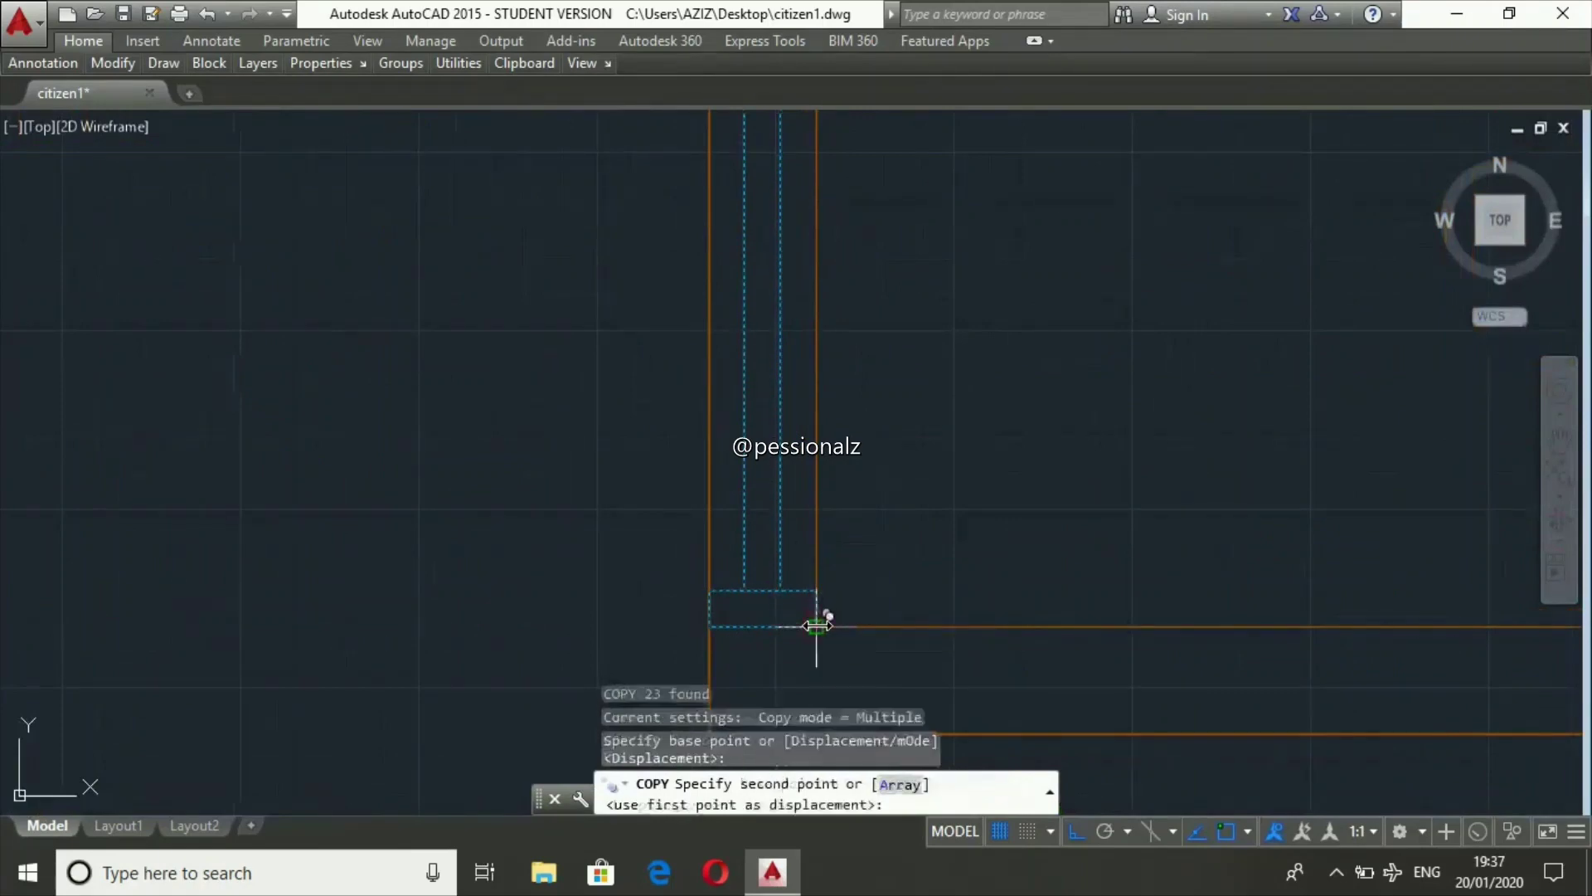
{"action": "scroll", "coordinate": [821, 626], "scroll_direction": "down", "scroll_amount": 3}
{"action": "scroll", "coordinate": [829, 581], "scroll_direction": "down", "scroll_amount": 2}
{"action": "scroll", "coordinate": [836, 451], "scroll_direction": "down", "scroll_amount": 4}
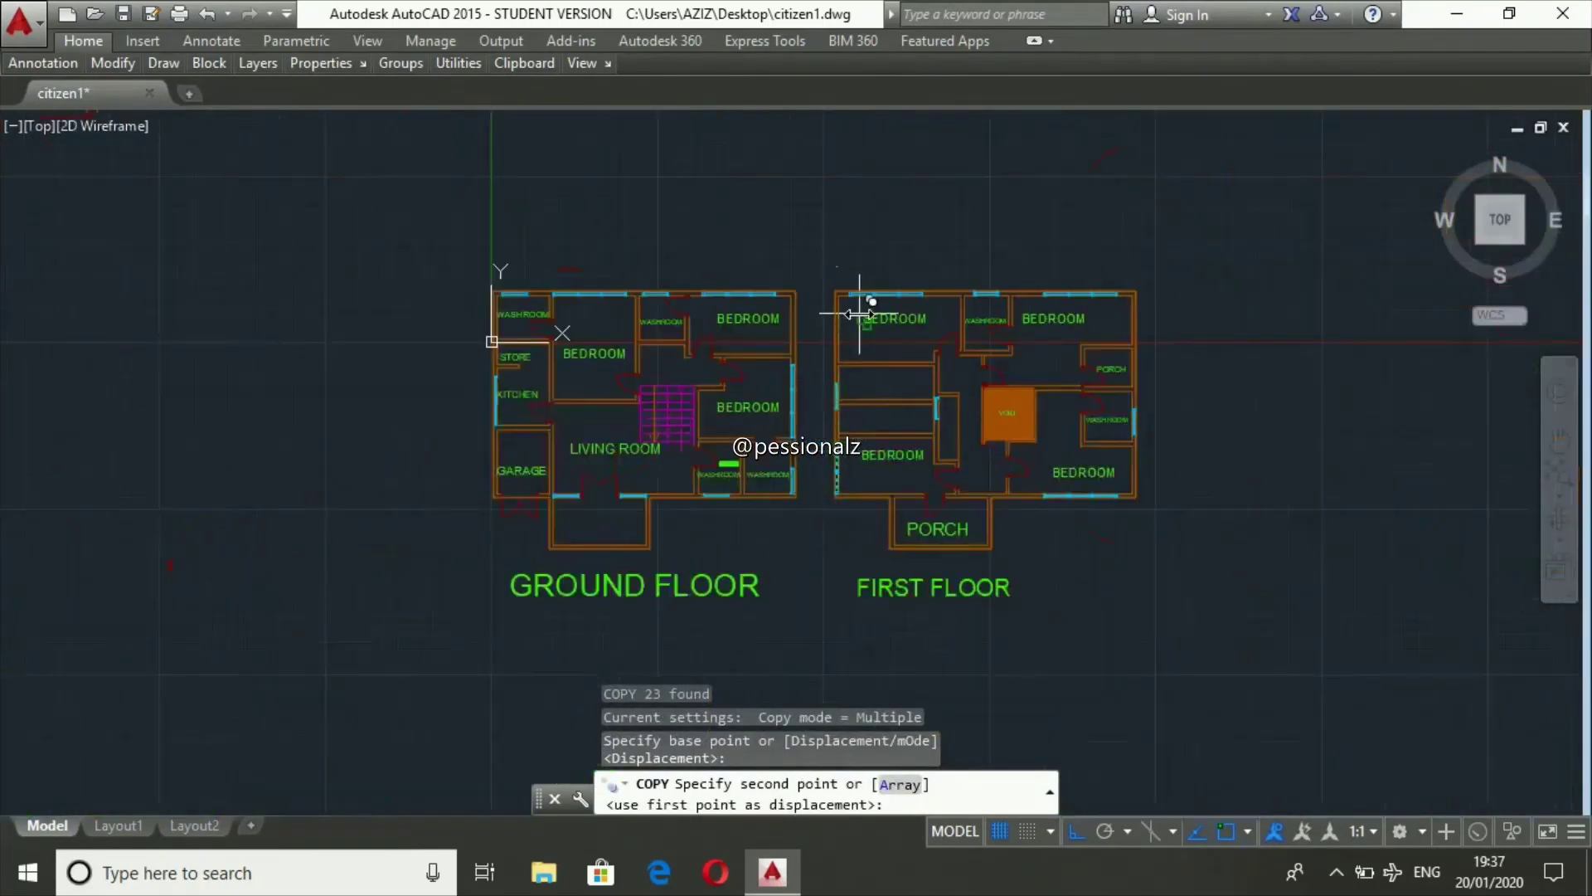
{"action": "scroll", "coordinate": [837, 352], "scroll_direction": "up", "scroll_amount": 5}
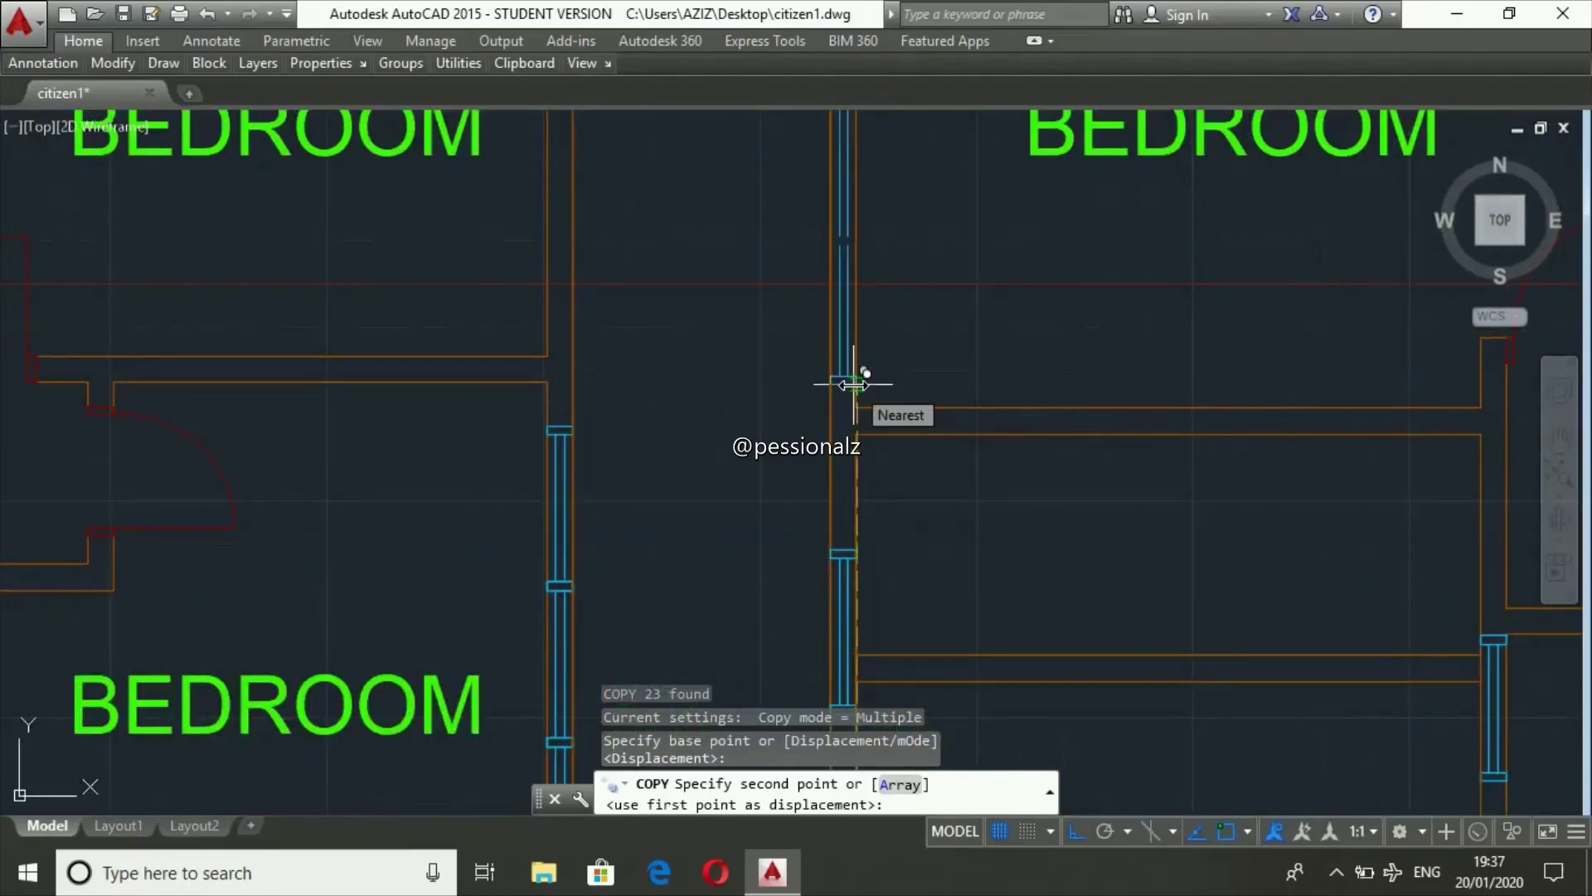
{"action": "left_click", "coordinate": [855, 384]}
- With Ortho off, place two more window copies on the first floor's right wall
{"action": "scroll", "coordinate": [860, 381], "scroll_direction": "down", "scroll_amount": 5}
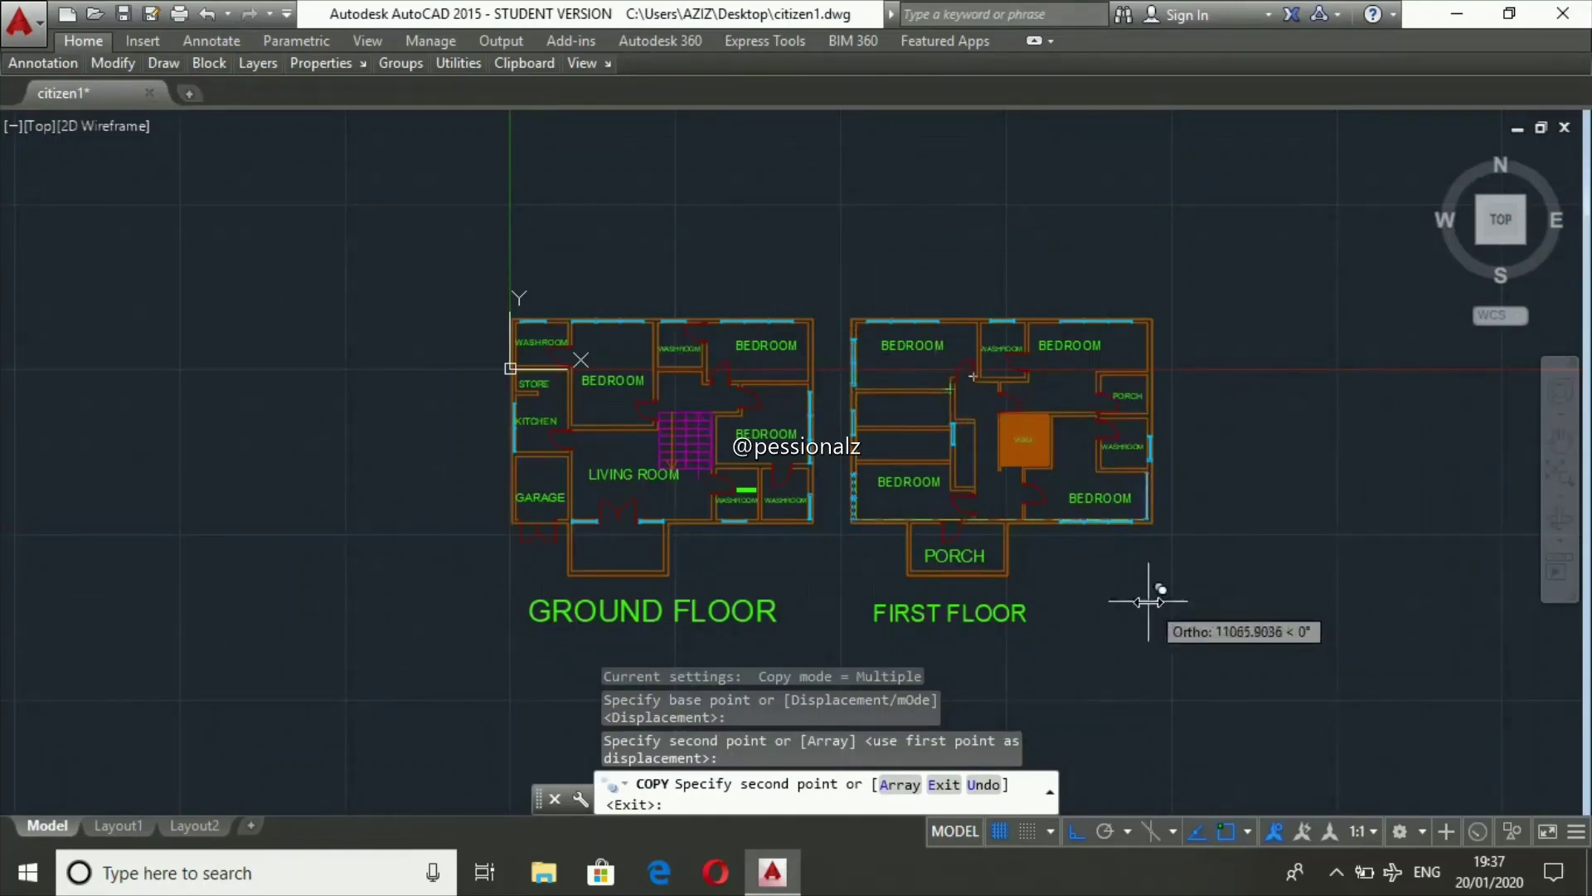
{"action": "left_click", "coordinate": [1078, 830]}
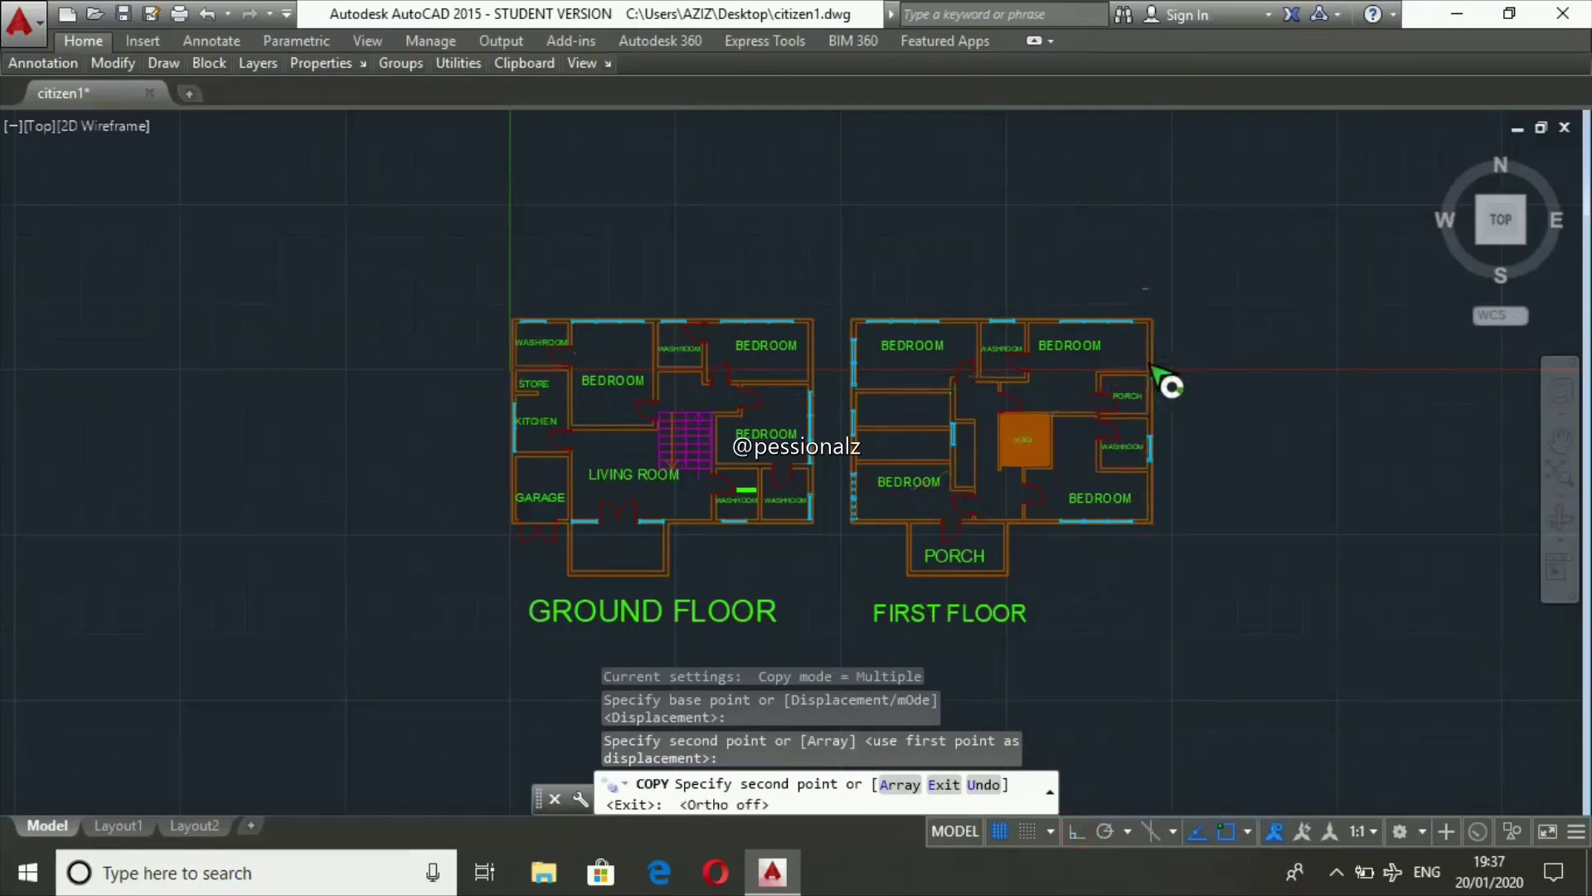
{"action": "scroll", "coordinate": [1150, 365], "scroll_direction": "up", "scroll_amount": 6}
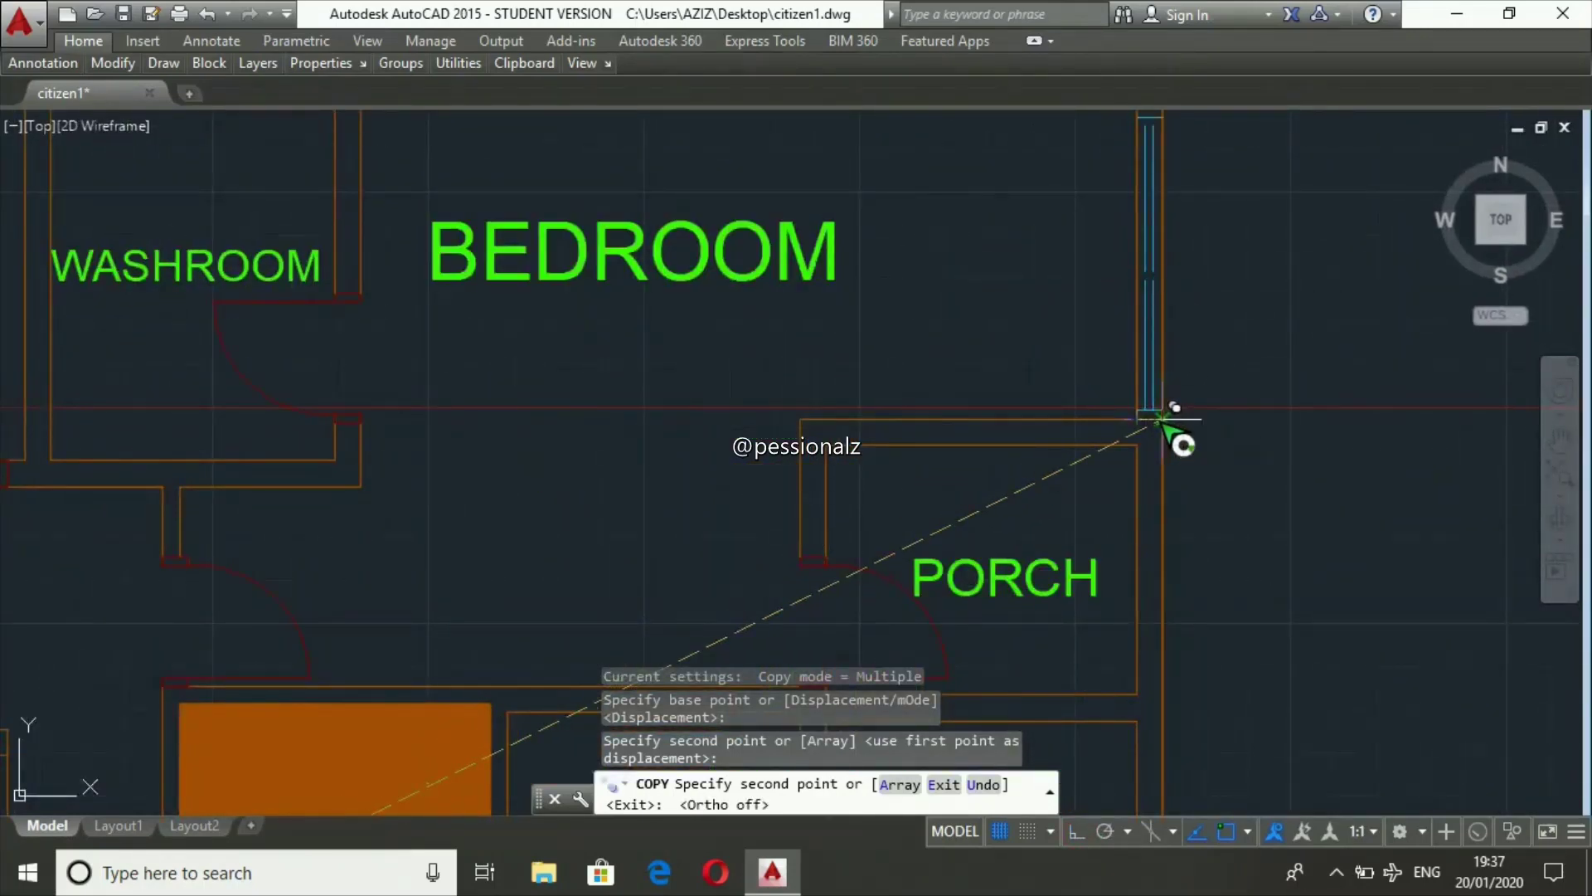
{"action": "left_click", "coordinate": [1161, 420]}
{"action": "scroll", "coordinate": [1180, 441], "scroll_direction": "down", "scroll_amount": 4}
{"action": "scroll", "coordinate": [1210, 415], "scroll_direction": "down", "scroll_amount": 2}
{"action": "scroll", "coordinate": [1219, 332], "scroll_direction": "down", "scroll_amount": 2}
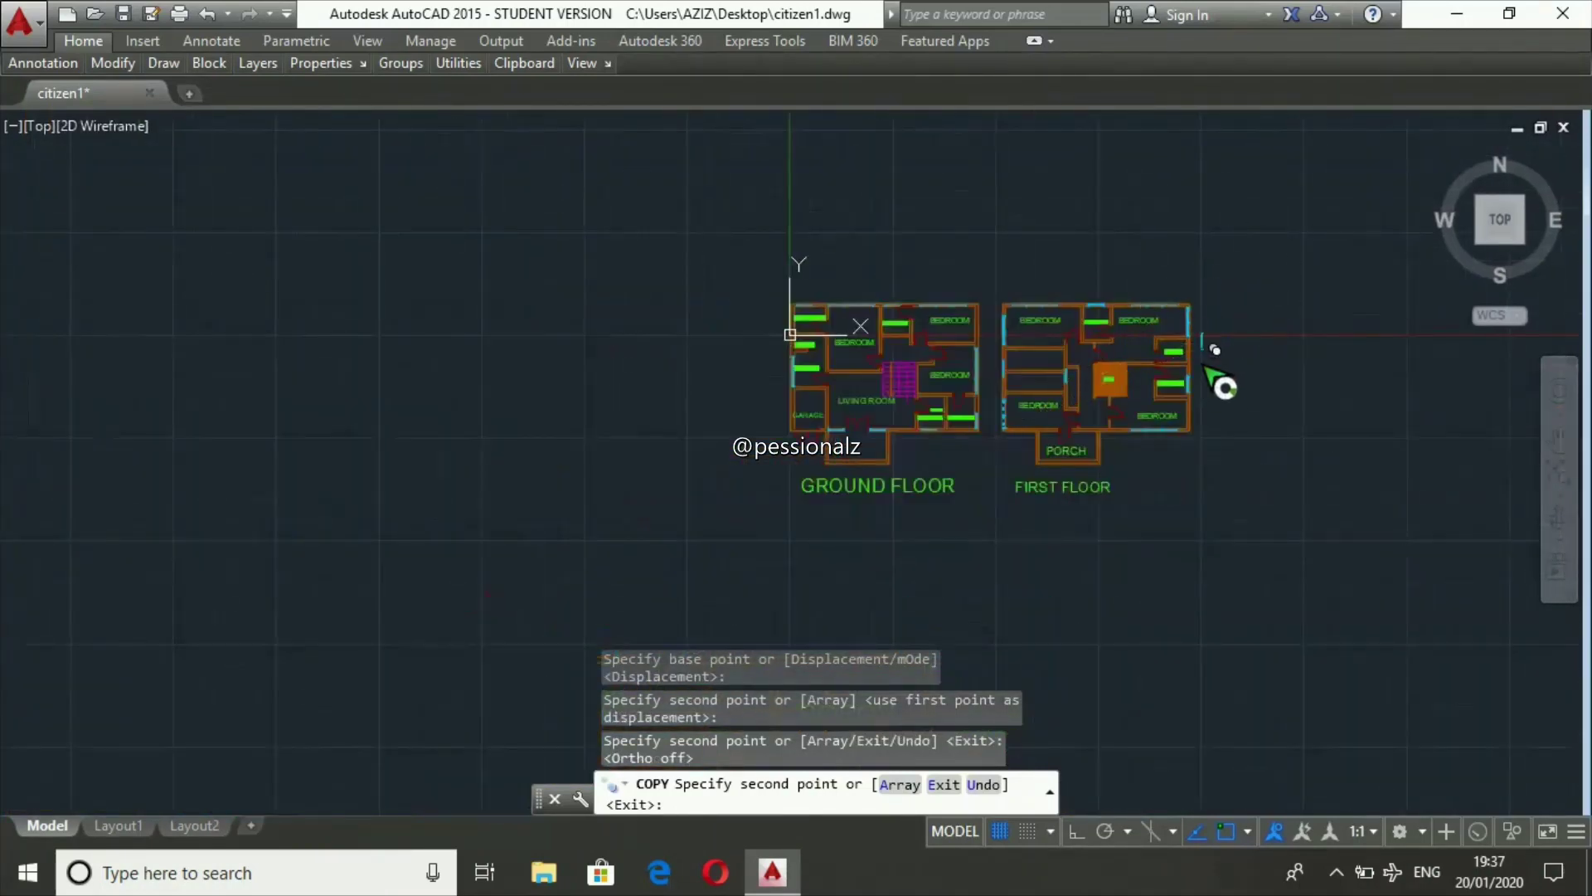
{"action": "left_click", "coordinate": [1189, 418]}
{"action": "scroll", "coordinate": [1189, 422], "scroll_direction": "up", "scroll_amount": 5}
{"action": "scroll", "coordinate": [1188, 458], "scroll_direction": "up", "scroll_amount": 2}
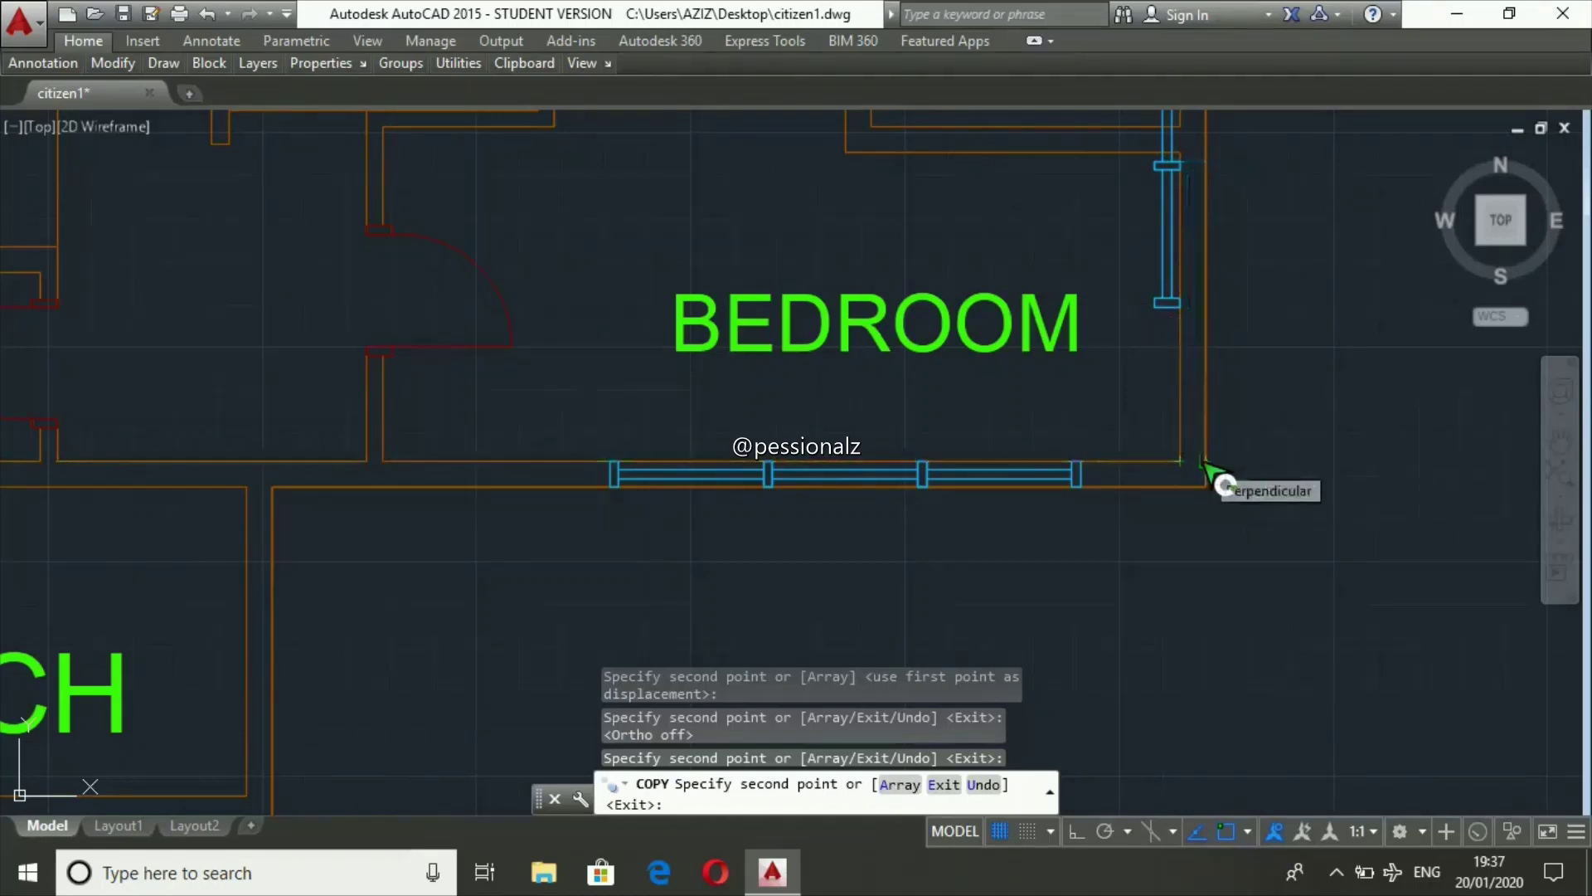
{"action": "key", "text": "Escape"}
{"action": "key", "text": "Escape"}
{"action": "key", "text": "Escape"}
{"action": "scroll", "coordinate": [1211, 431], "scroll_direction": "down", "scroll_amount": 7}
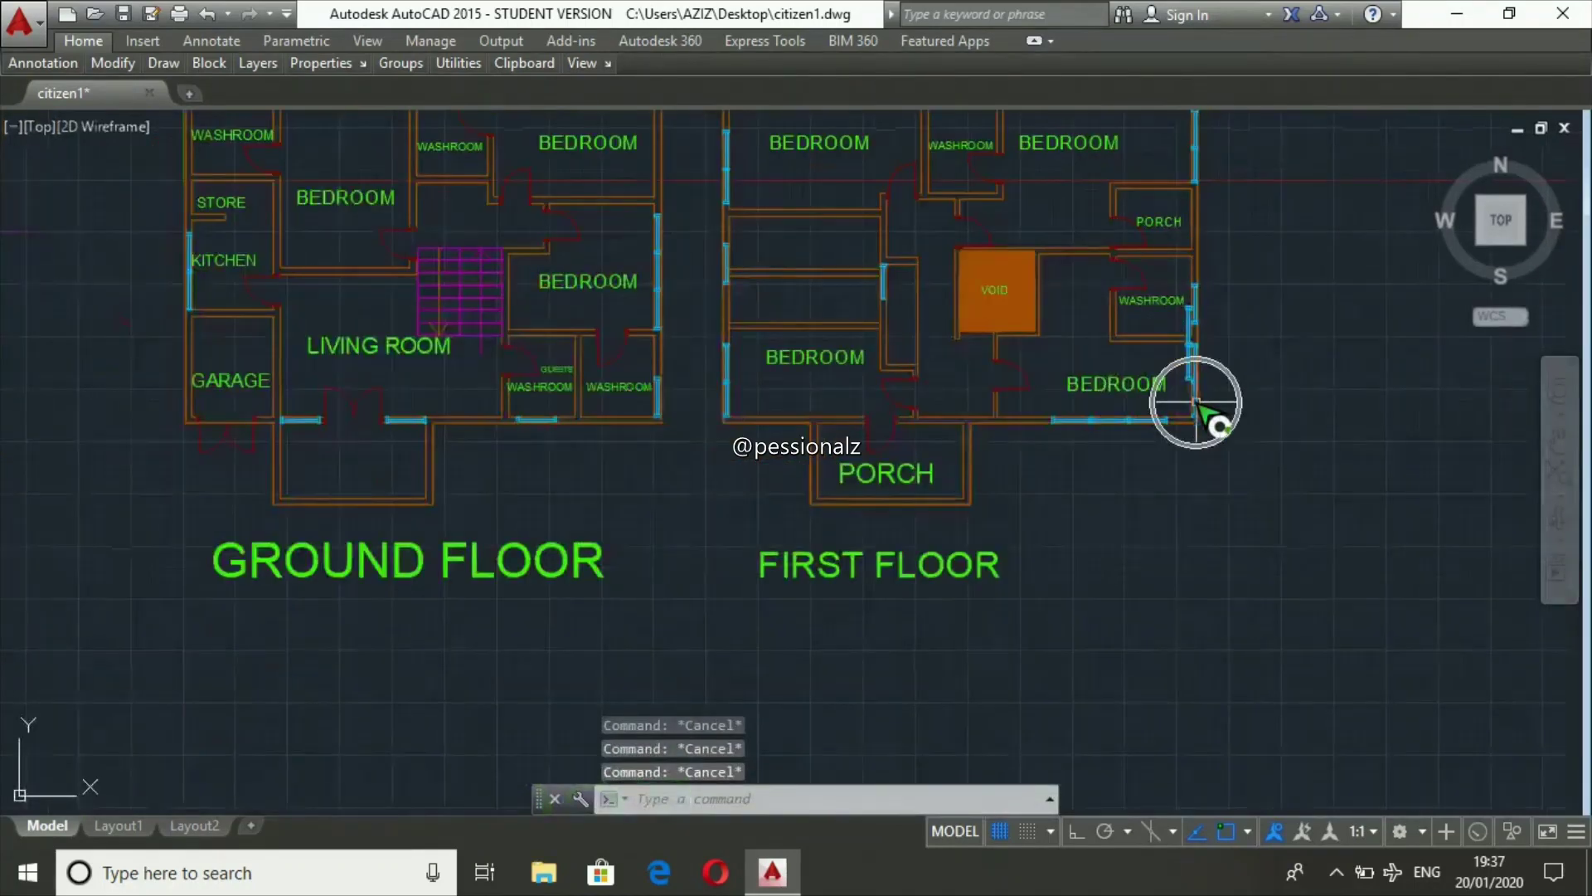
- Erase the misplaced window copy and its leftover pieces beside the washroom
{"action": "left_click", "coordinate": [1177, 310]}
{"action": "scroll", "coordinate": [1194, 350], "scroll_direction": "up", "scroll_amount": 3}
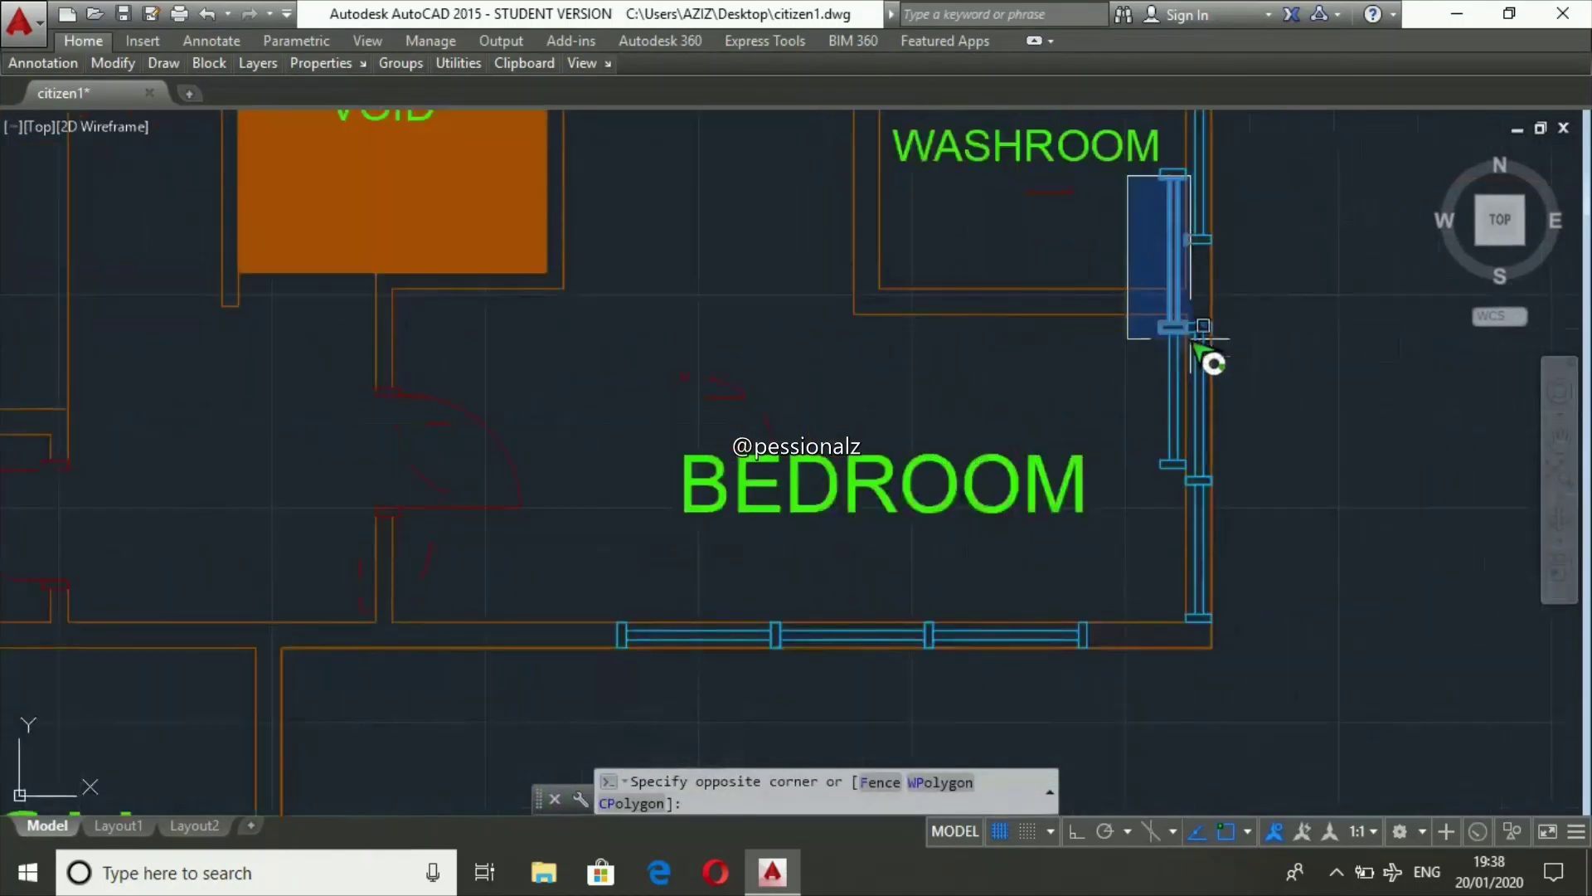
{"action": "left_click", "coordinate": [1197, 475]}
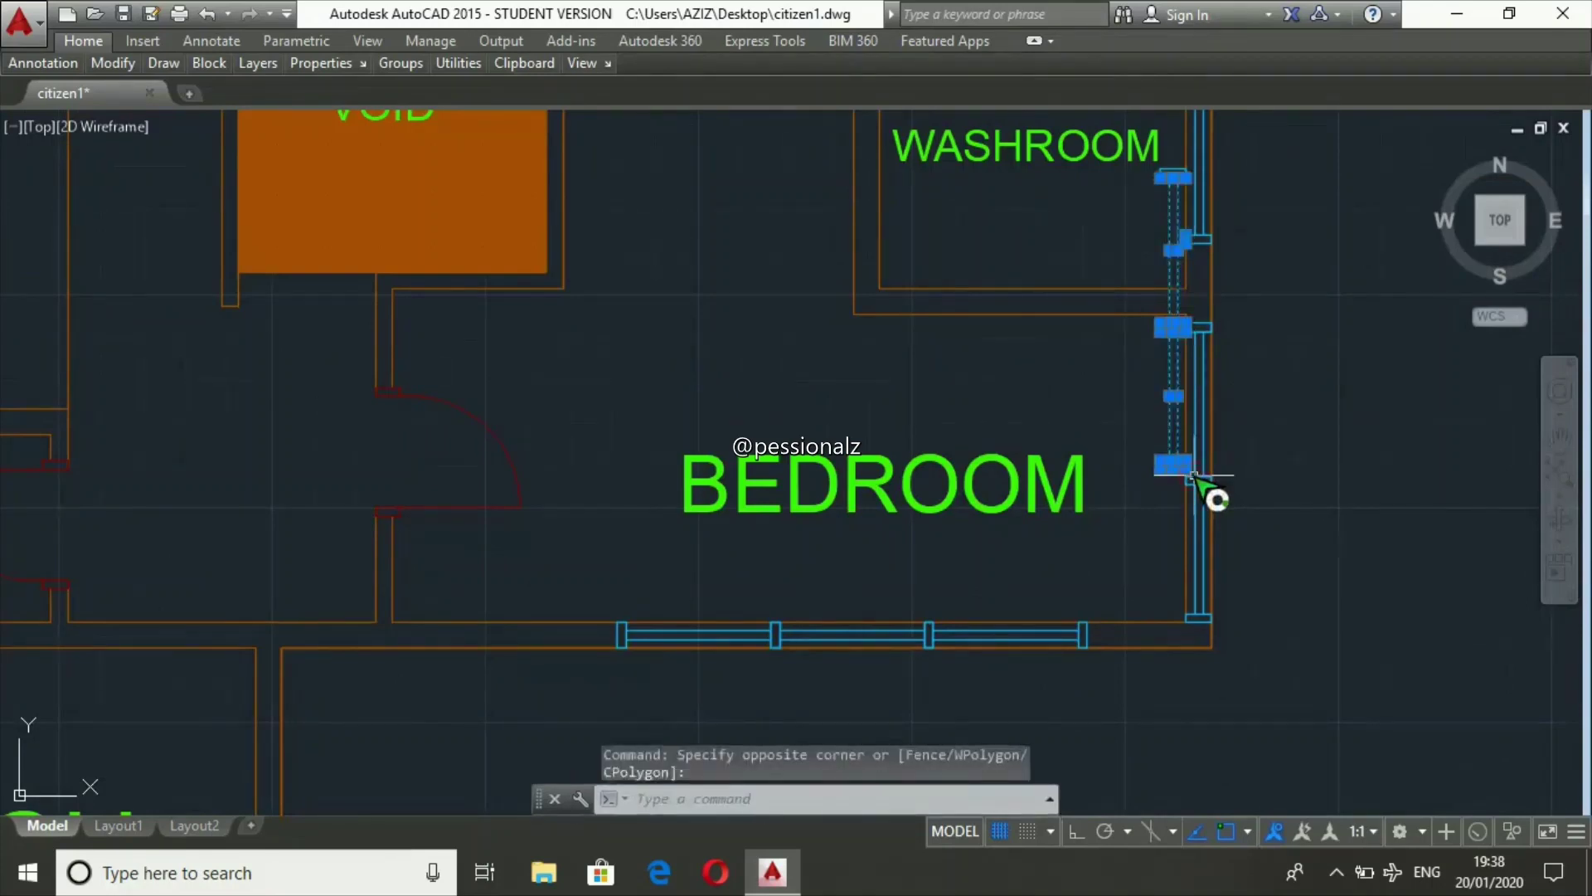
{"action": "key", "text": "Delete"}
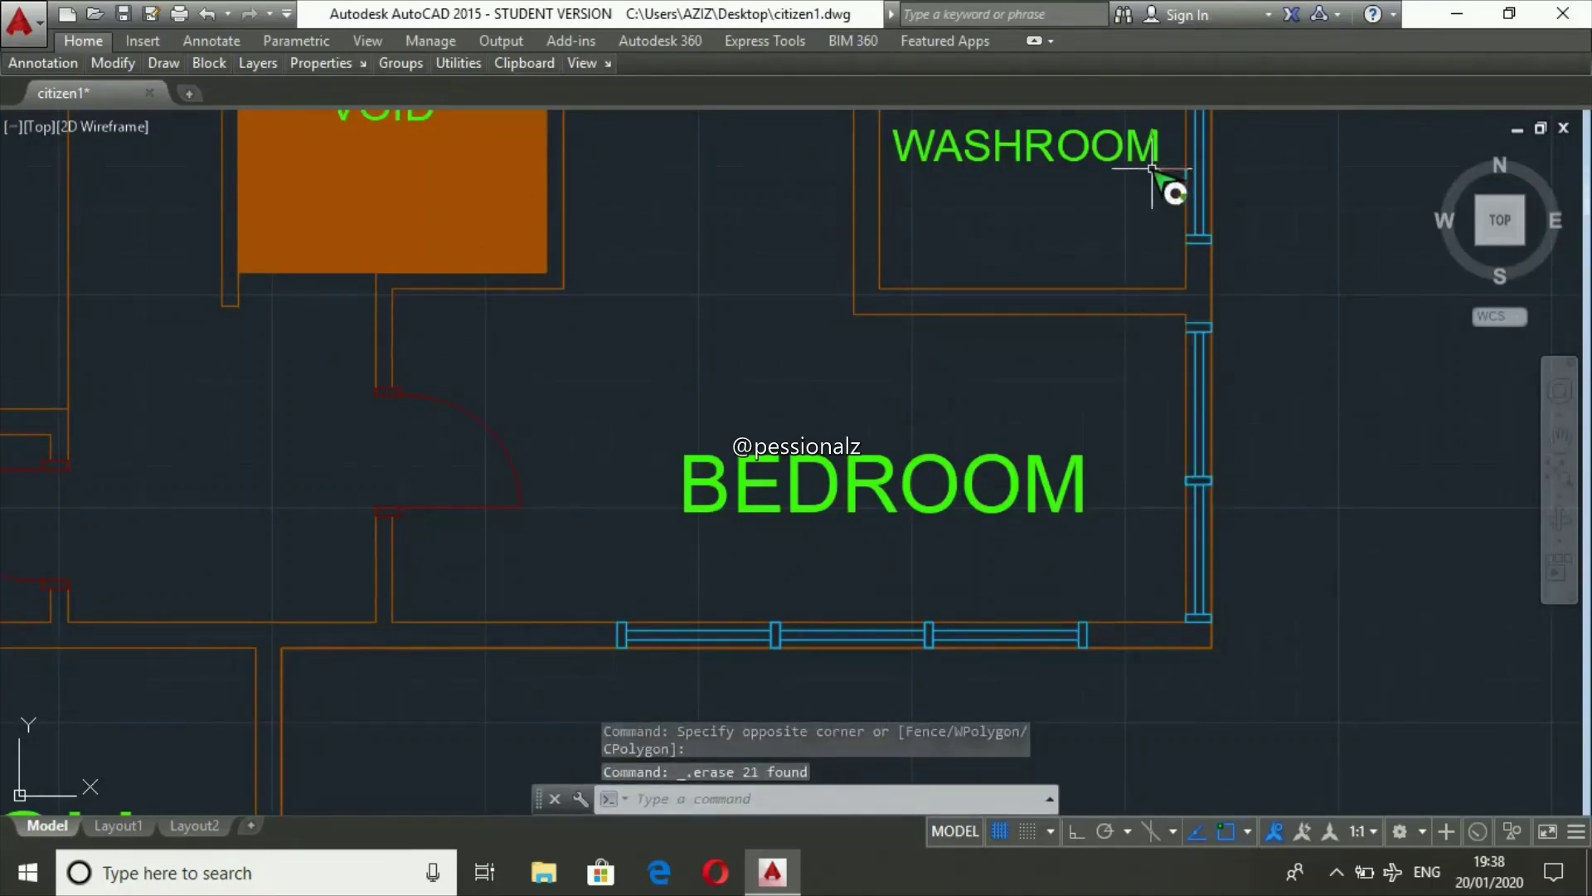
{"action": "left_click_drag", "start_coordinate": [1159, 168], "coordinate": [1172, 177]}
{"action": "left_click", "coordinate": [1194, 190]}
{"action": "key", "text": "Delete"}
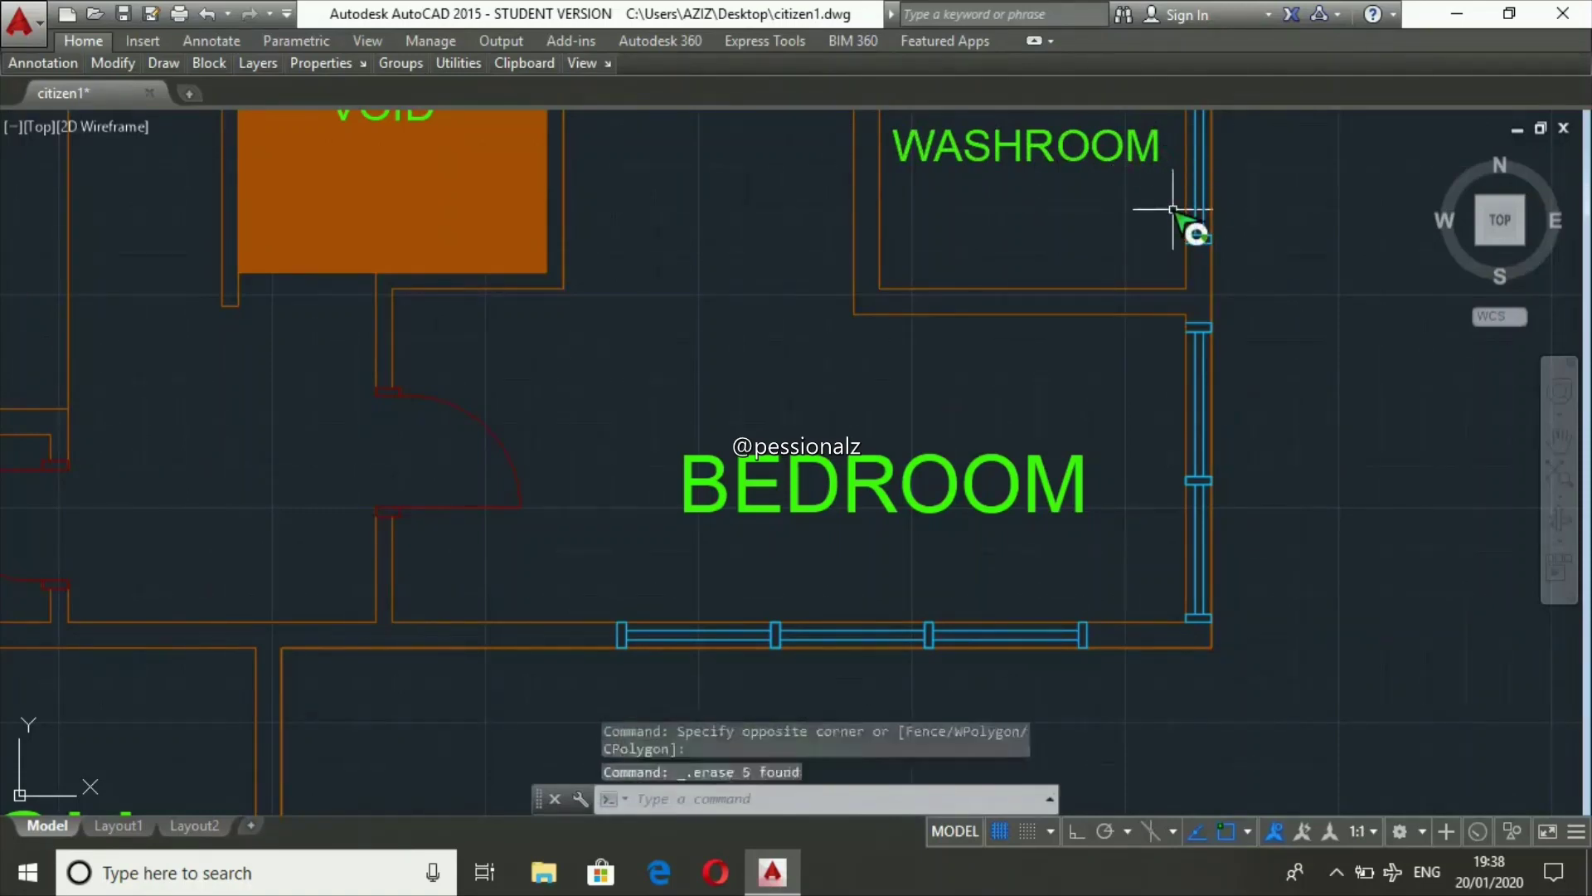
{"action": "scroll", "coordinate": [1173, 340], "scroll_direction": "down", "scroll_amount": 4}
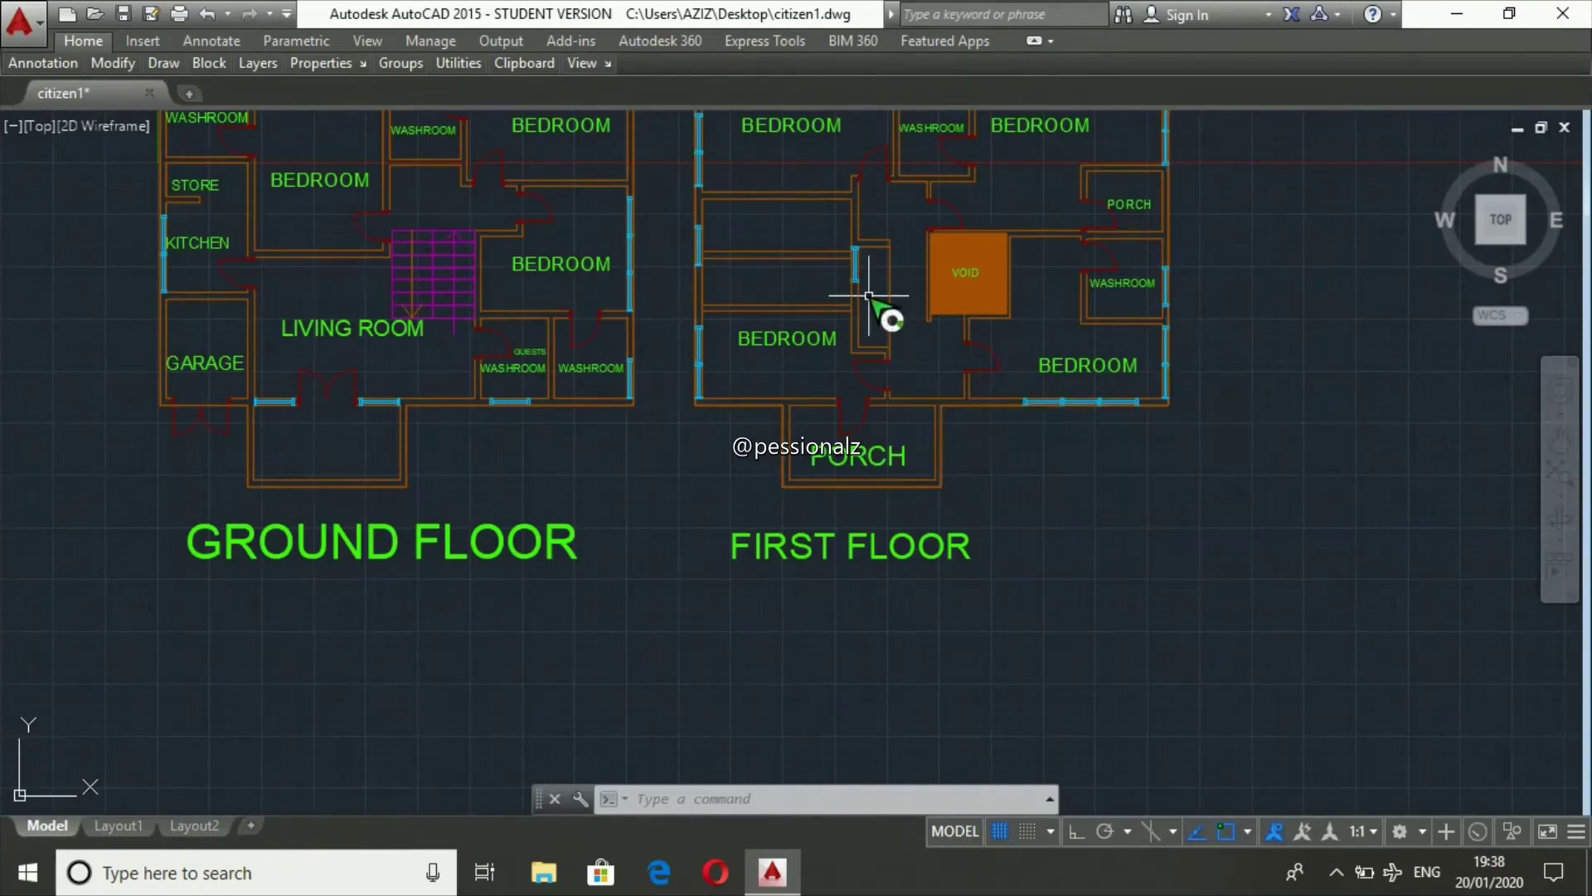
- Draw a walls-layer line 1500 units from the wall endpoint, then down to the lower wall
{"action": "scroll", "coordinate": [1083, 368], "scroll_direction": "down", "scroll_amount": 2}
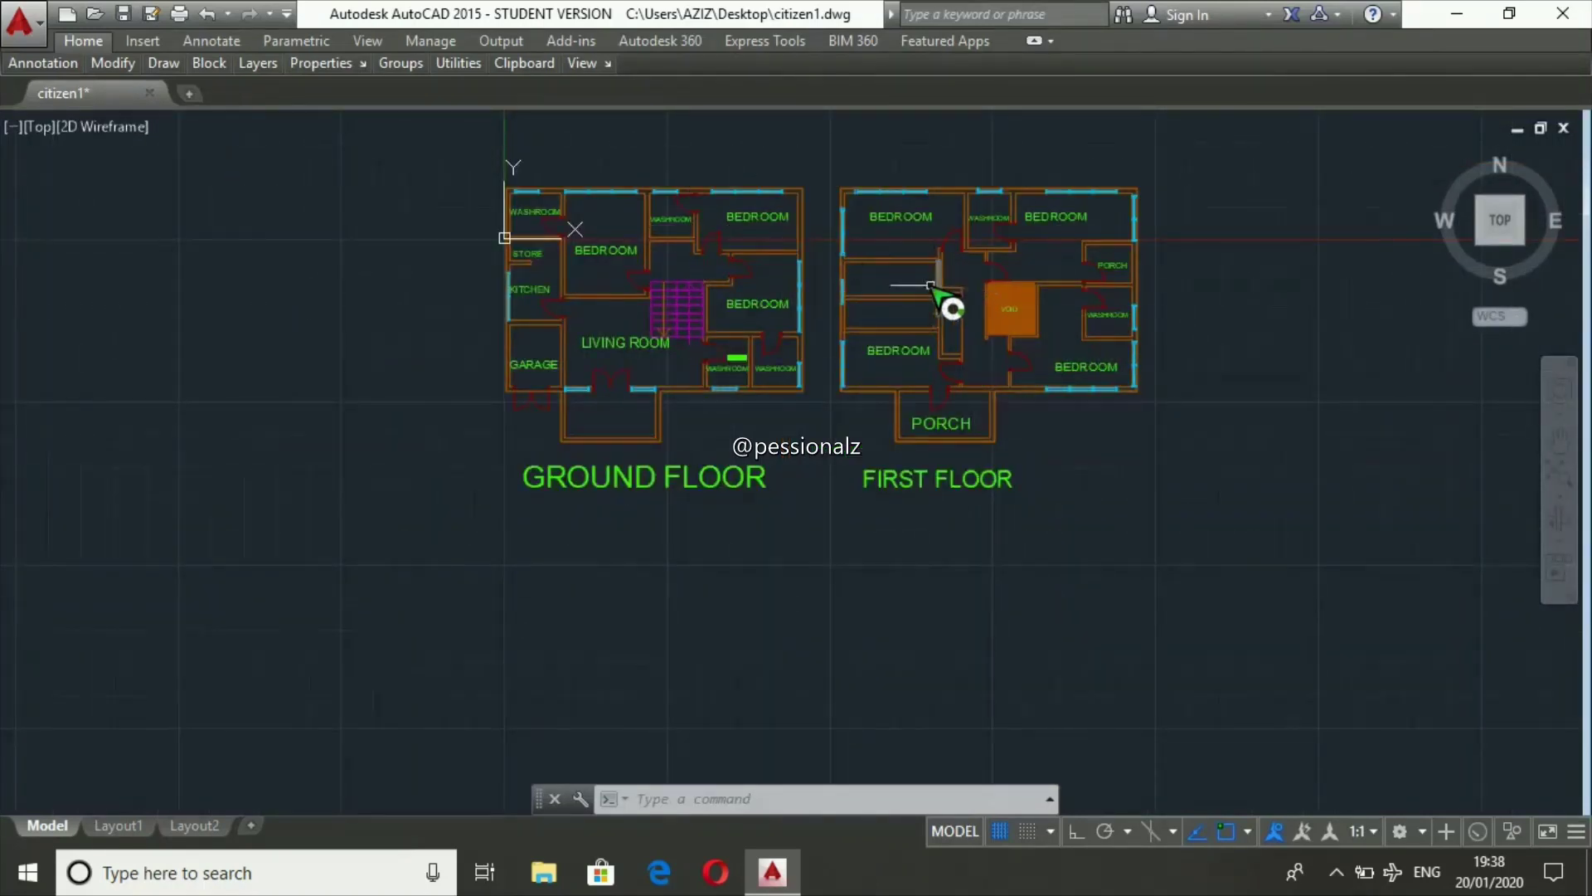
{"action": "scroll", "coordinate": [923, 282], "scroll_direction": "up", "scroll_amount": 4}
{"action": "scroll", "coordinate": [923, 282], "scroll_direction": "up", "scroll_amount": 2}
{"action": "scroll", "coordinate": [923, 282], "scroll_direction": "down", "scroll_amount": 2}
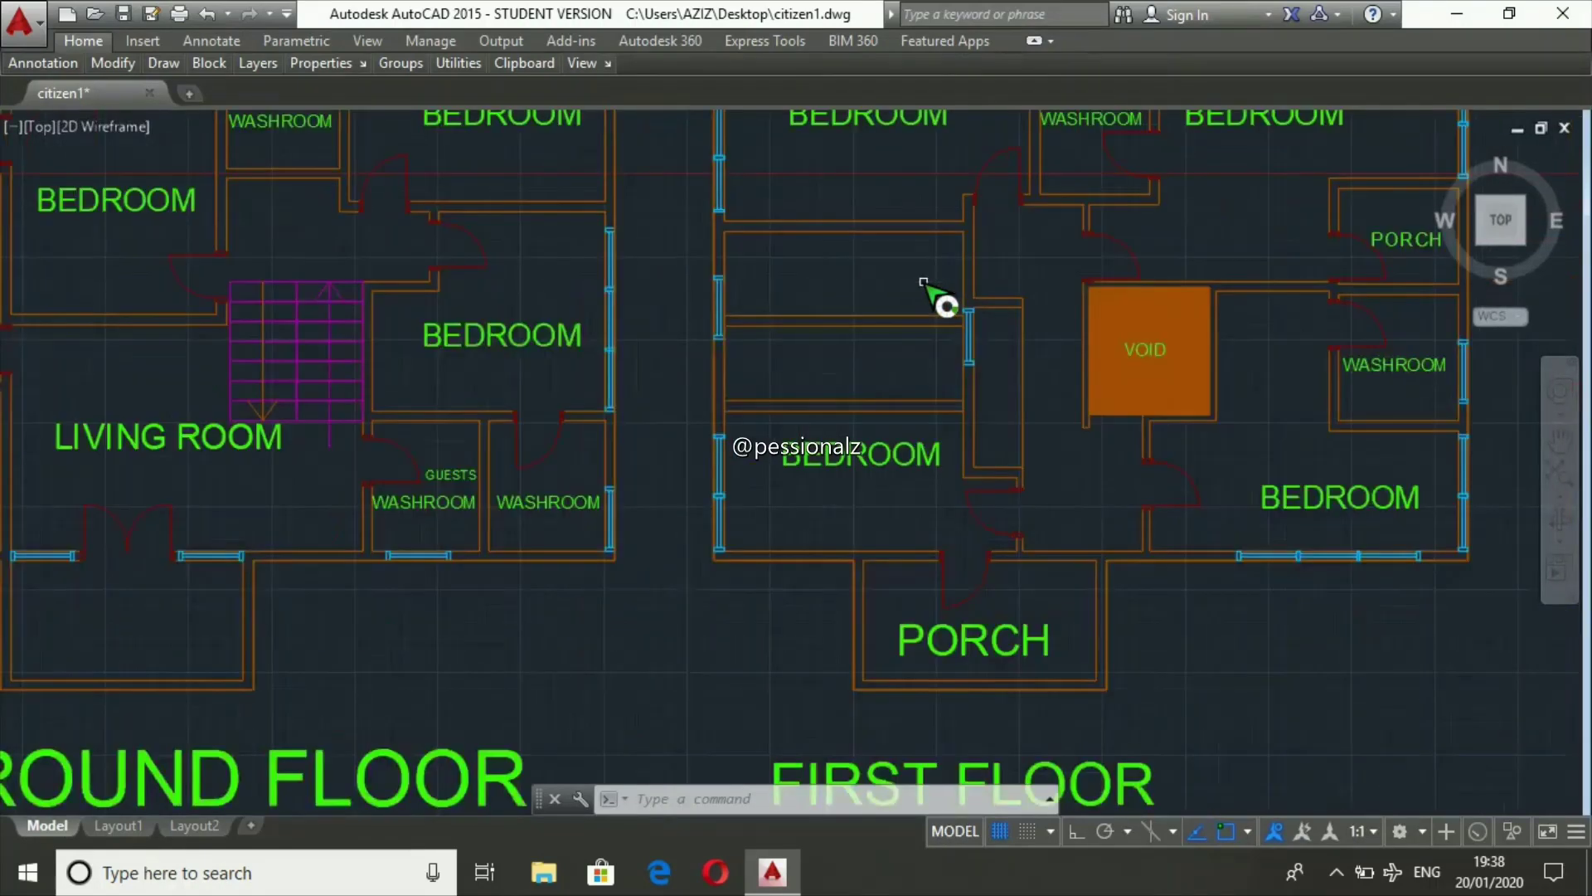
{"action": "scroll", "coordinate": [923, 282], "scroll_direction": "down", "scroll_amount": 2}
{"action": "scroll", "coordinate": [933, 266], "scroll_direction": "up", "scroll_amount": 4}
{"action": "type", "text": "L"}
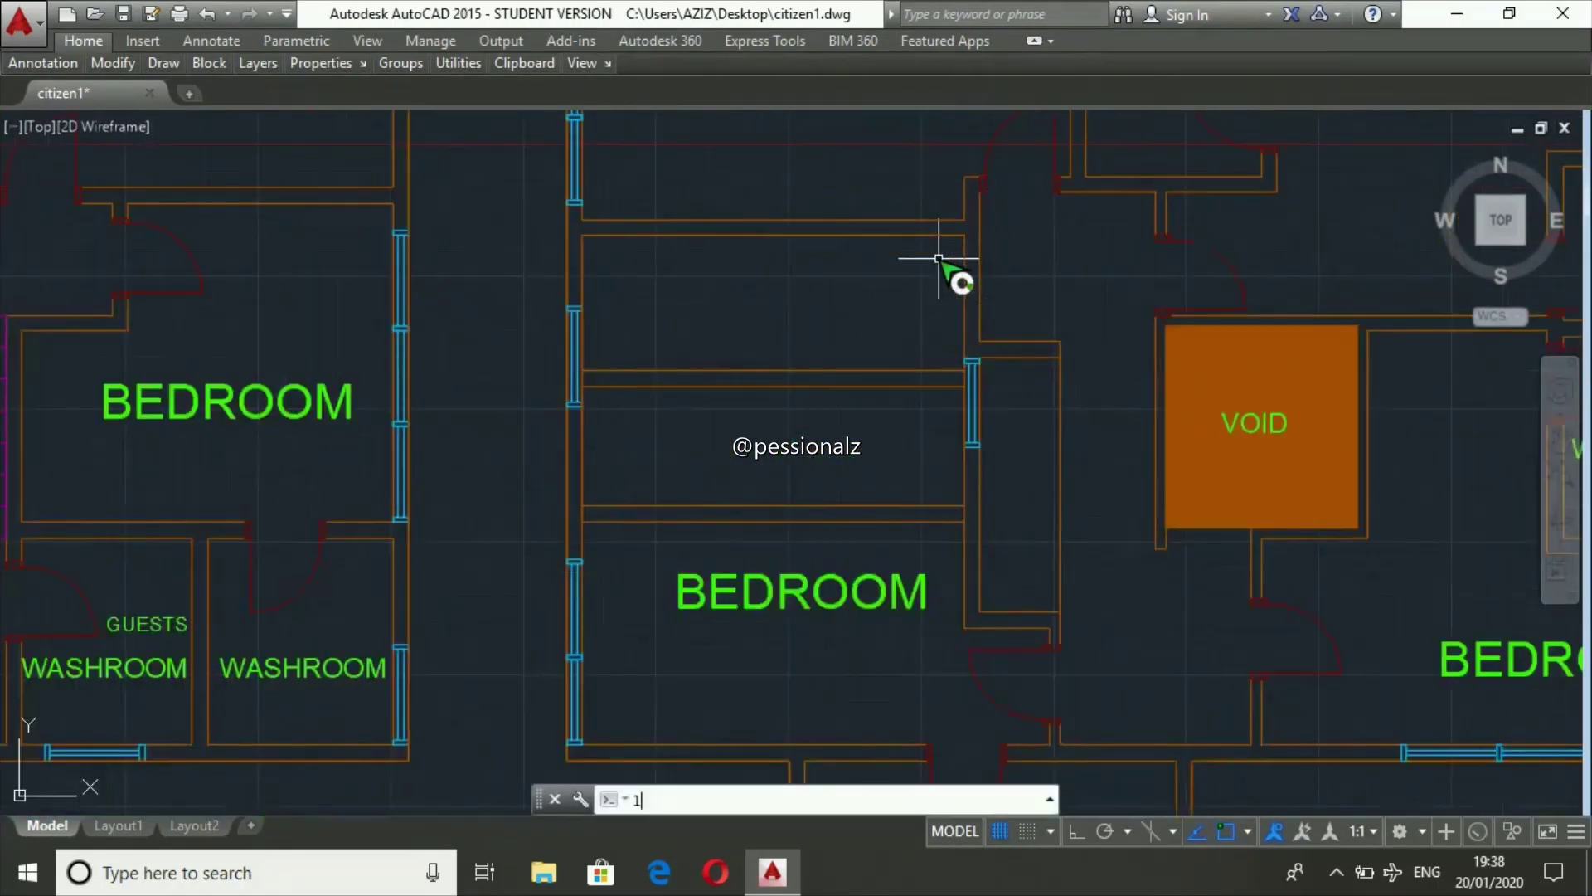
{"action": "key", "text": "Return"}
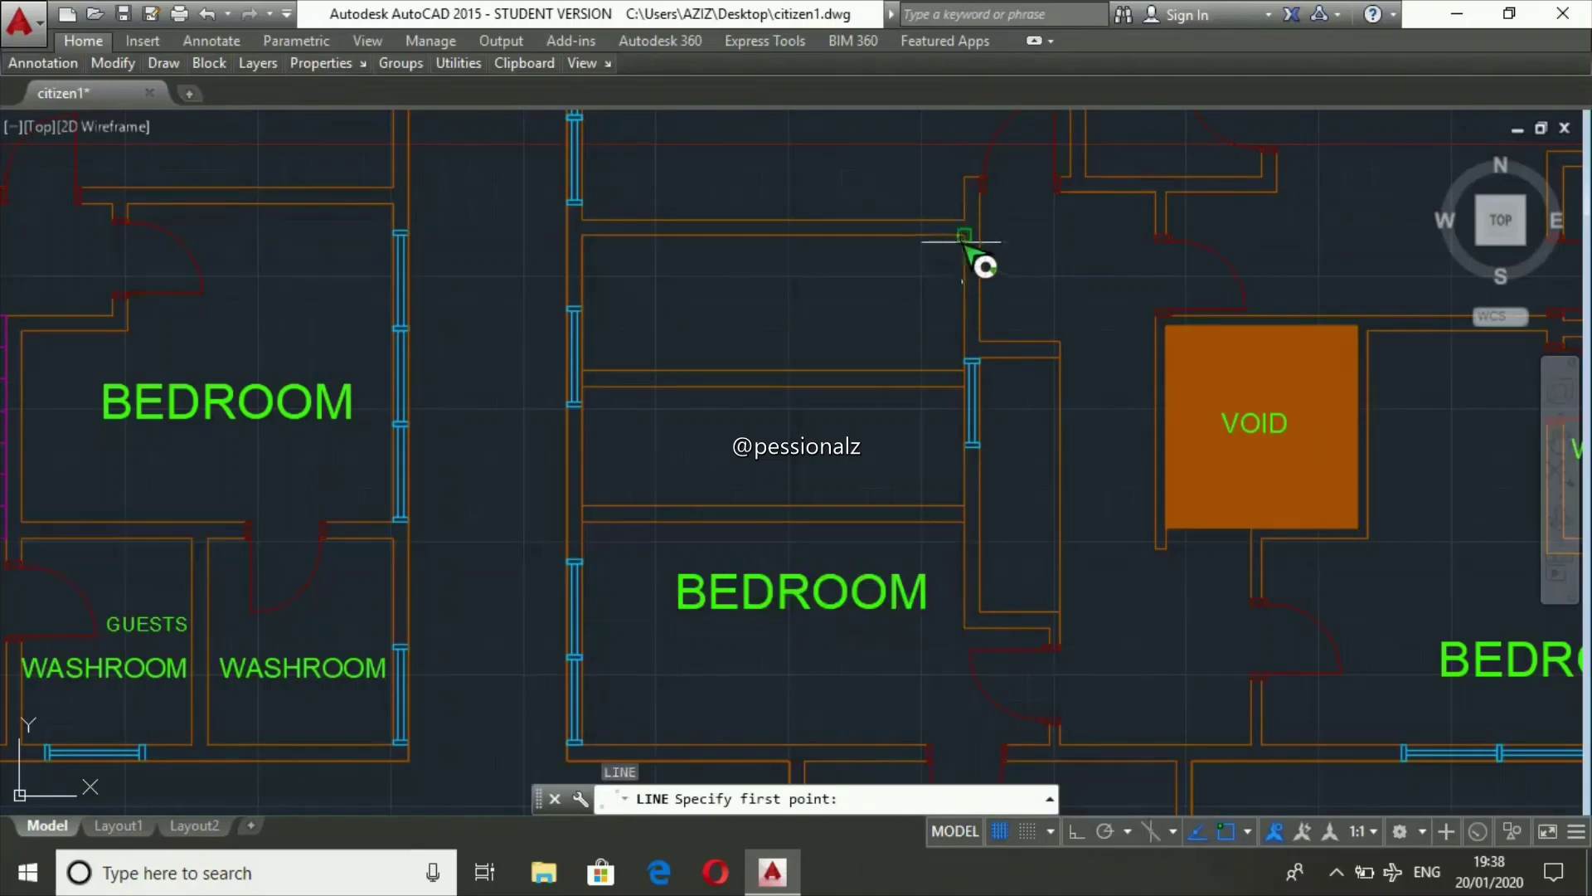
{"action": "left_click", "coordinate": [963, 237]}
{"action": "mouse_move", "coordinate": [257, 62]}
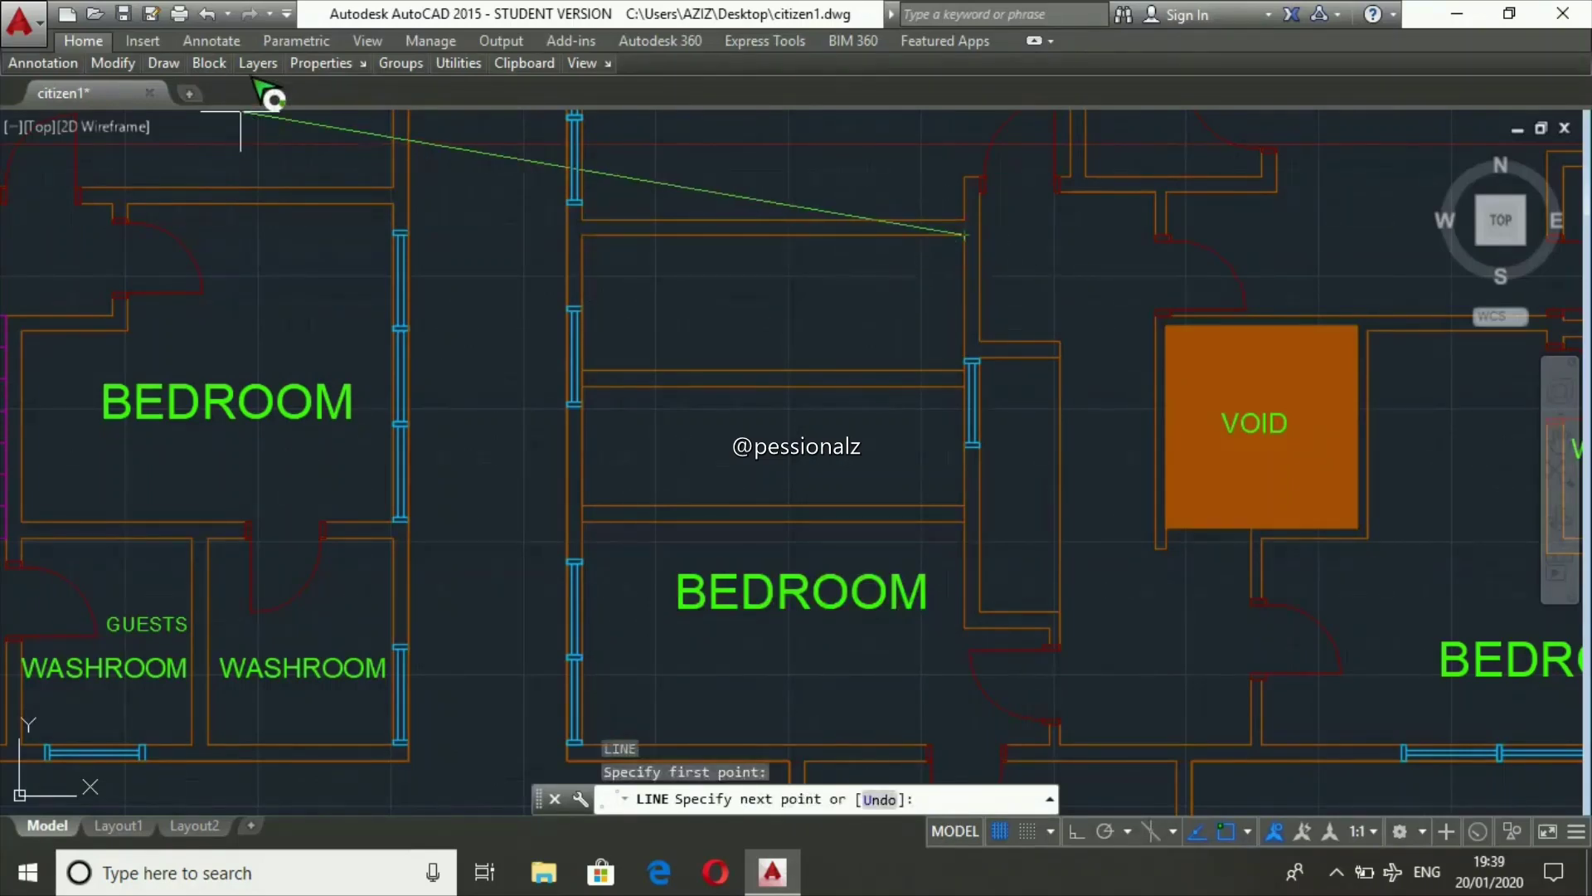
{"action": "left_click", "coordinate": [493, 93]}
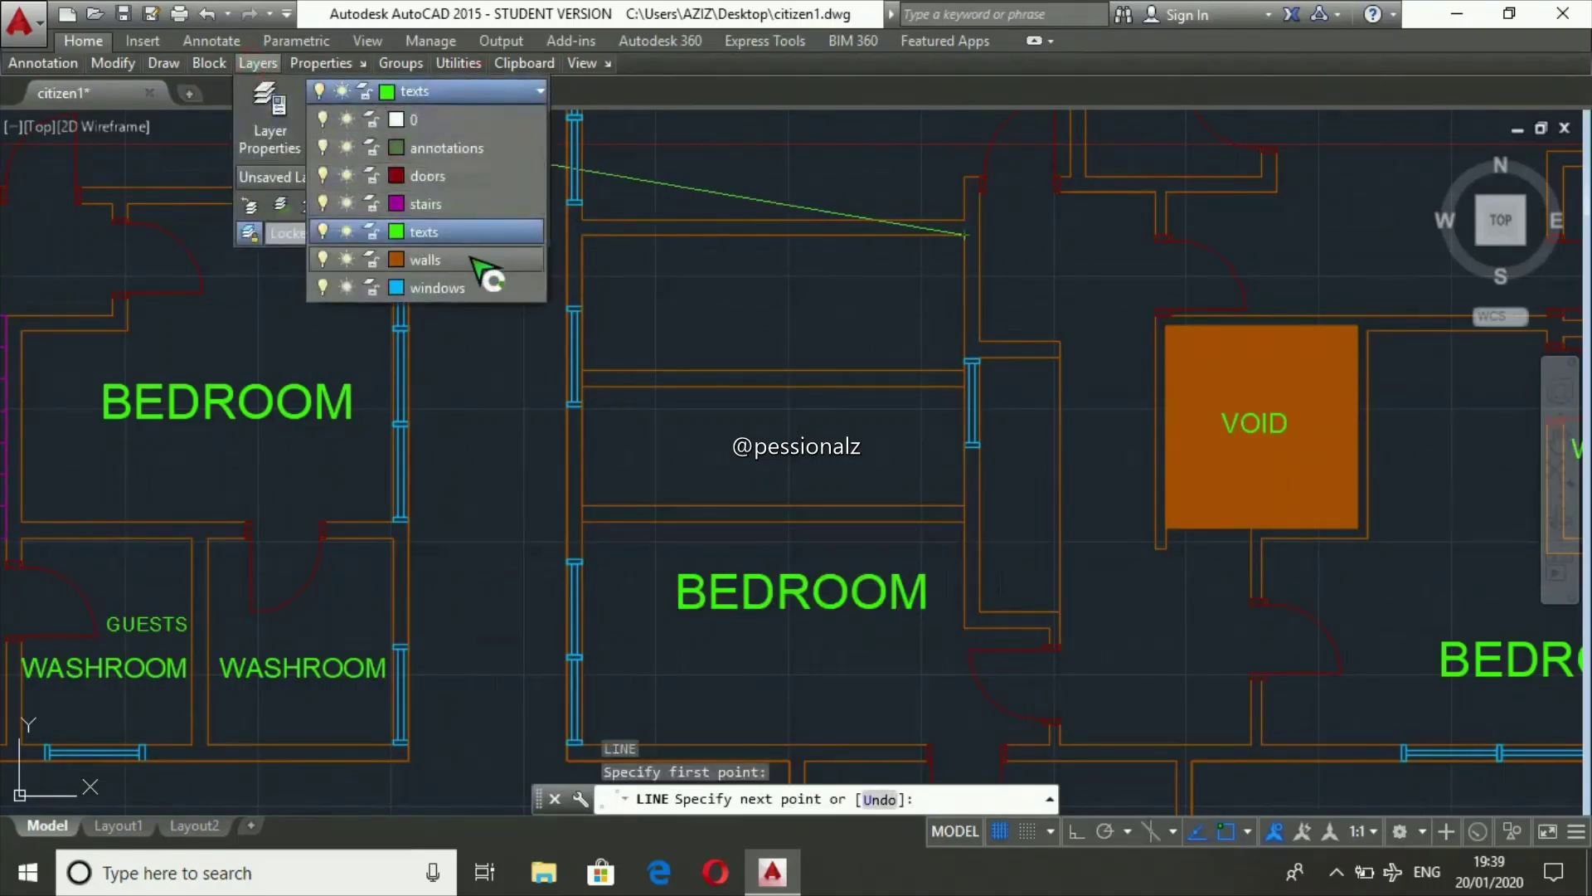
{"action": "left_click", "coordinate": [491, 273]}
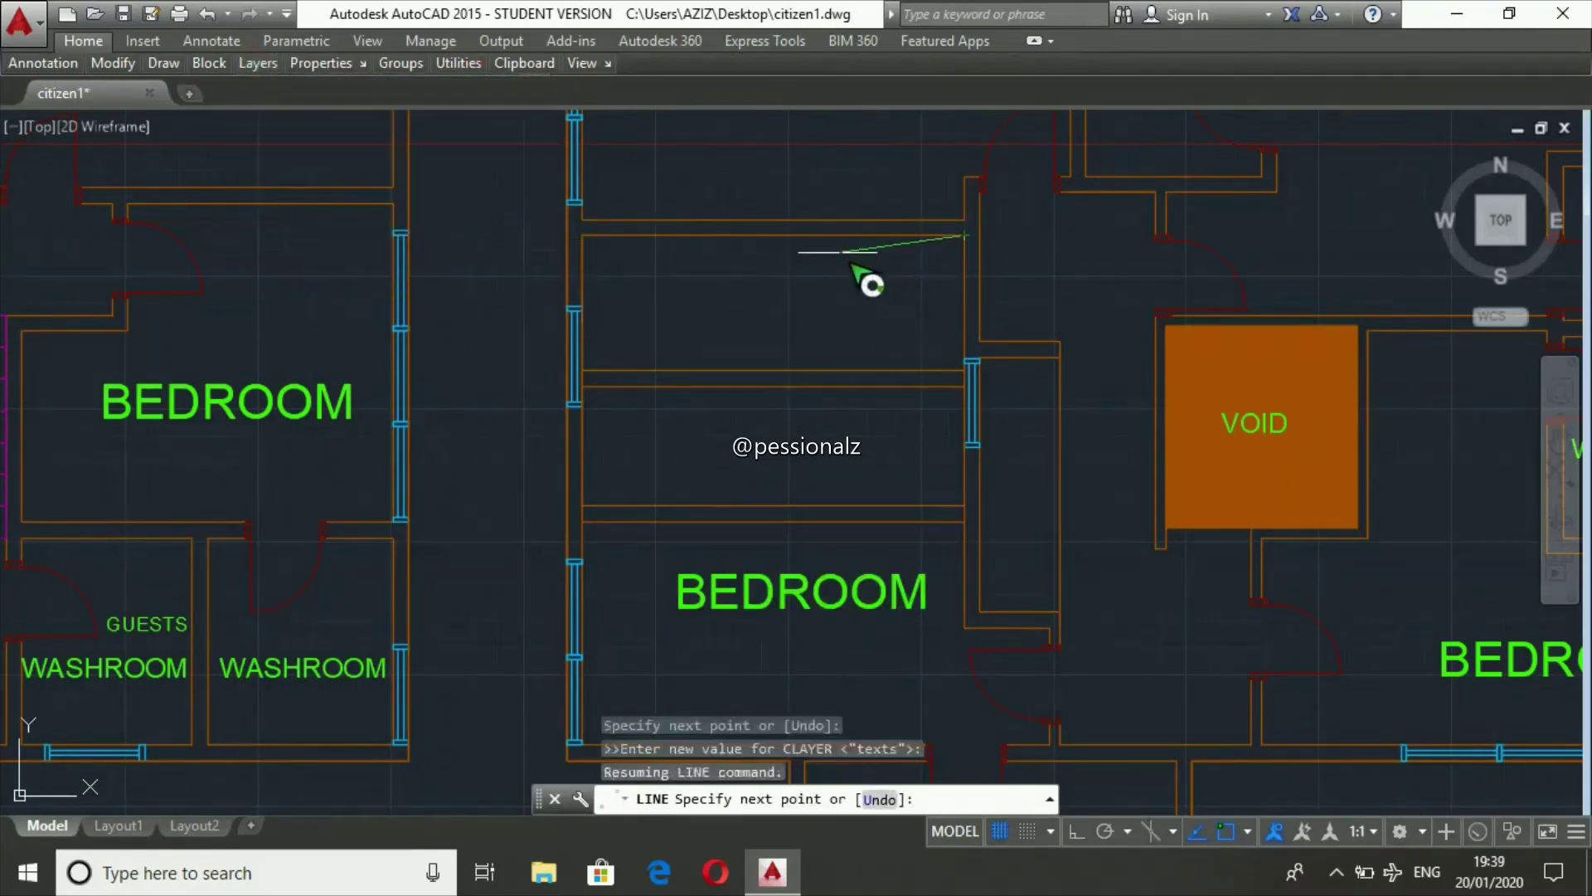
{"action": "left_click", "coordinate": [1074, 834]}
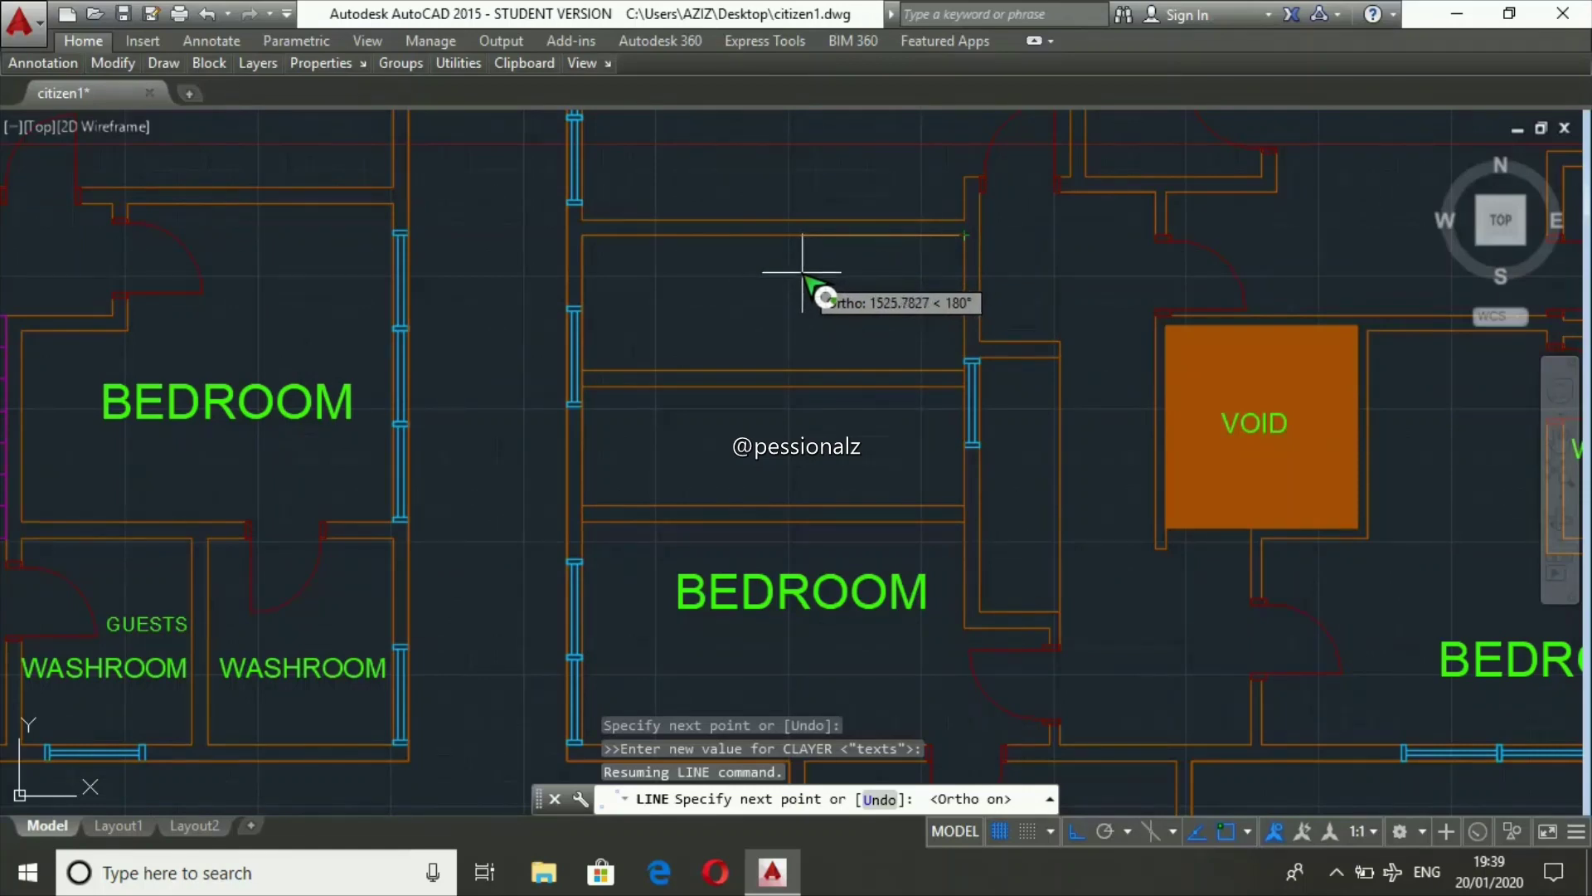
{"action": "type", "text": "1500"}
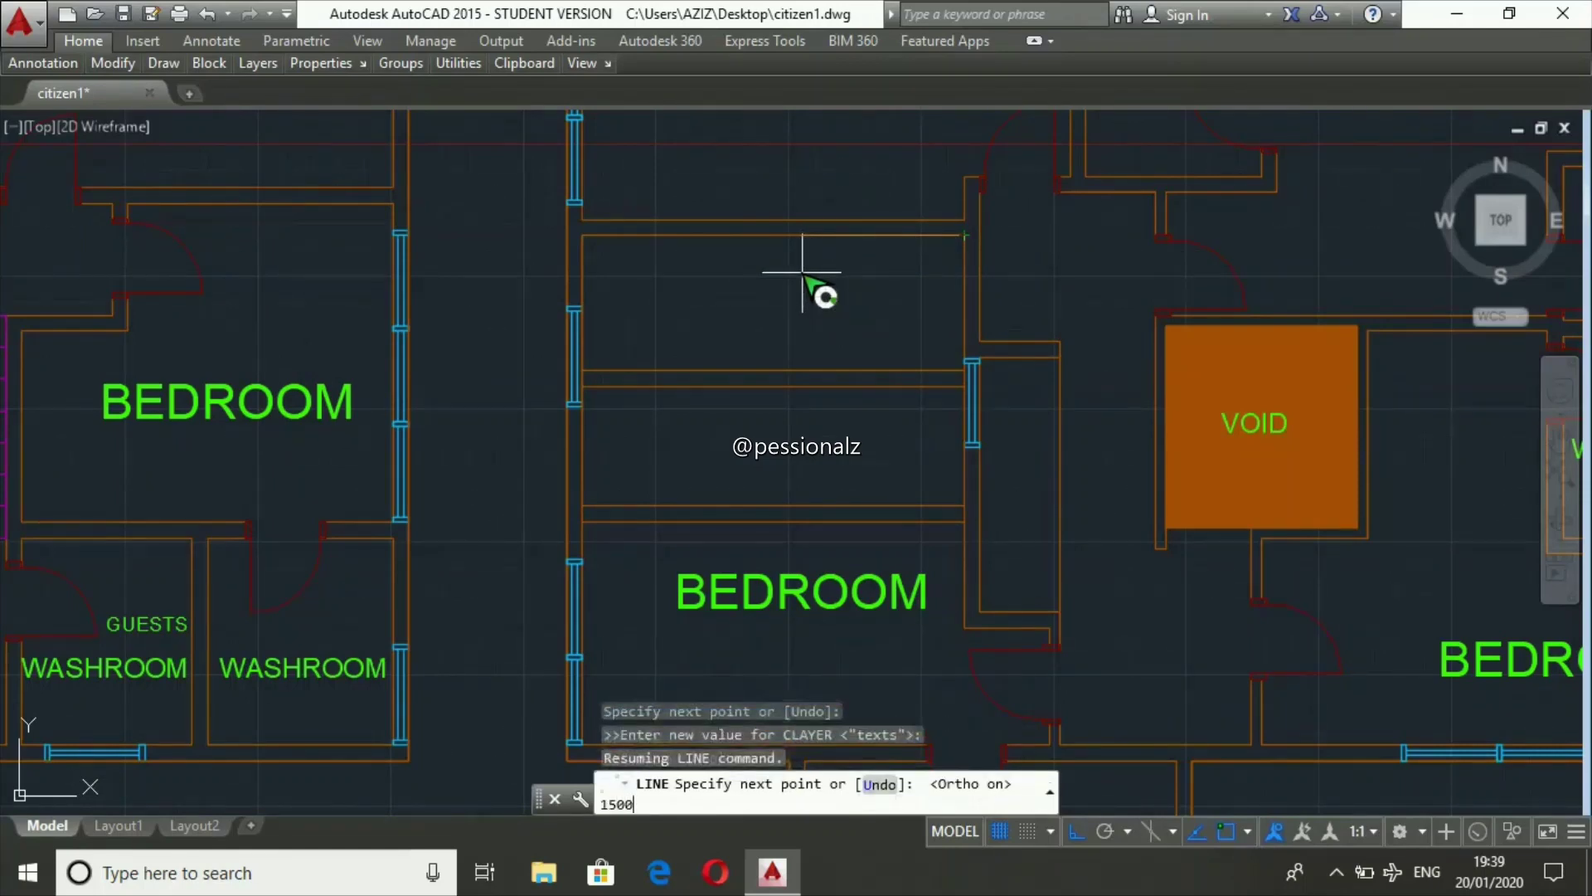
{"action": "key", "text": "Return"}
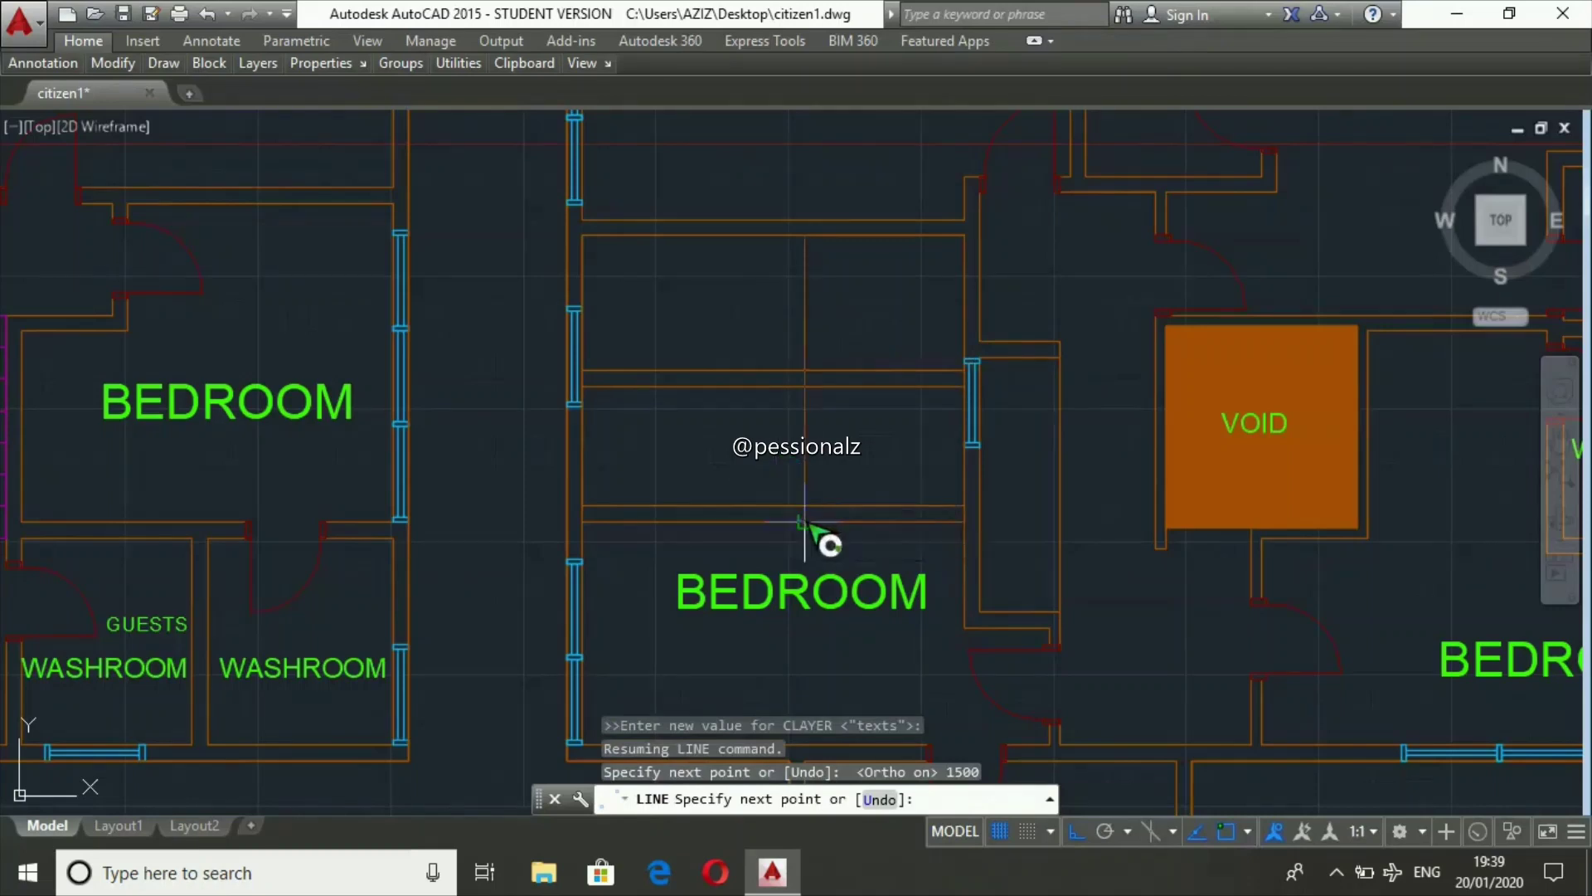
{"action": "left_click", "coordinate": [805, 522]}
{"action": "key", "text": "Escape"}
{"action": "key", "text": "Escape"}
{"action": "key", "text": "Escape"}
- Offset the new vertical wall line 150 units to form a double-line wall
{"action": "left_click", "coordinate": [806, 468]}
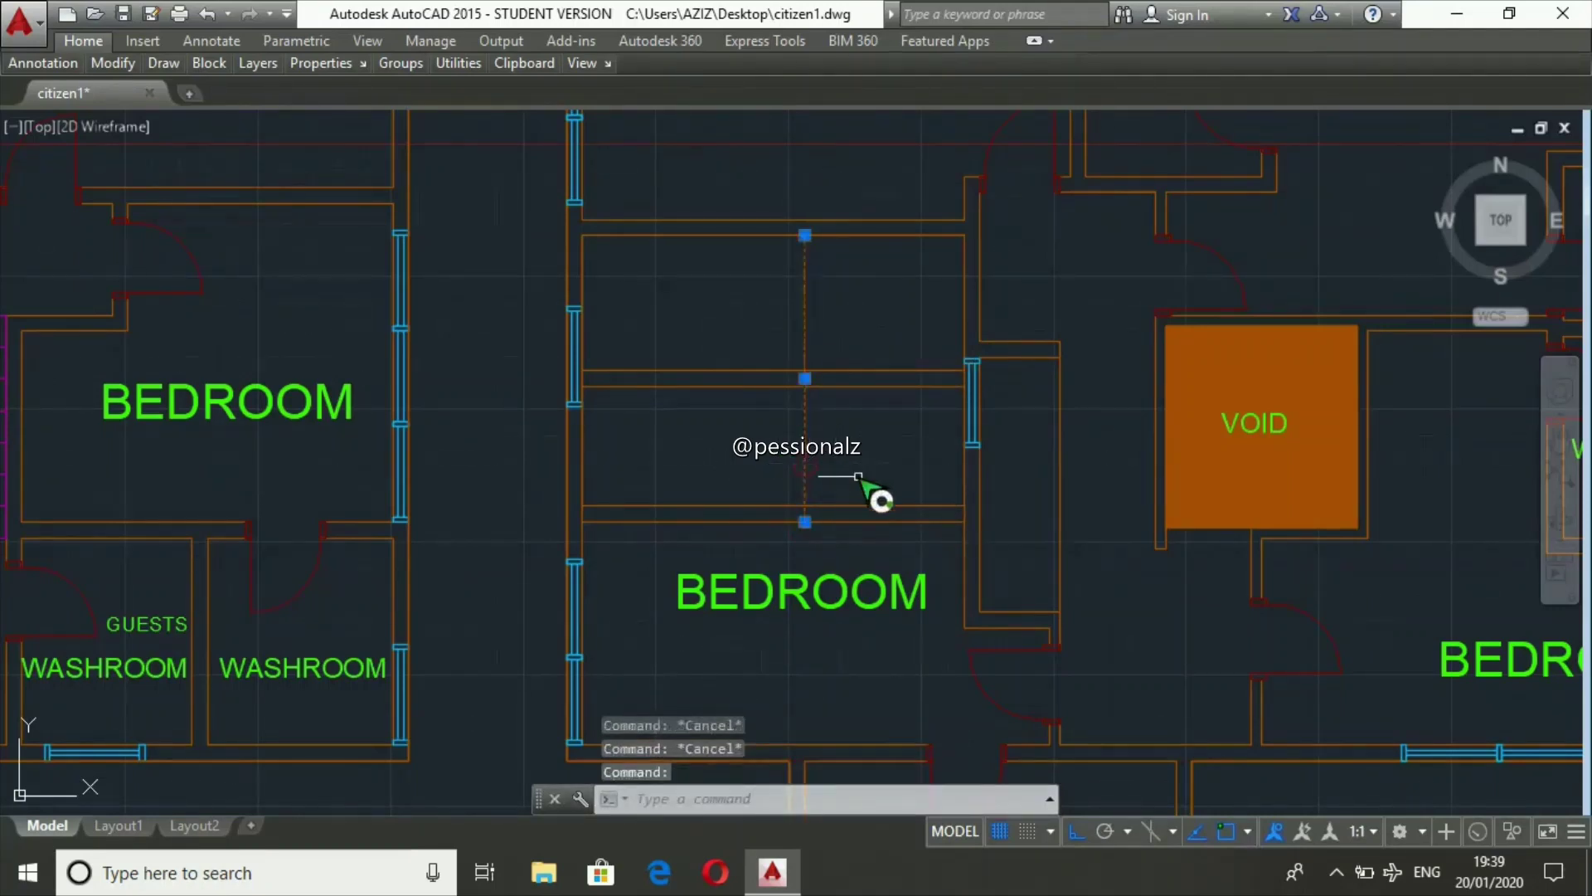
{"action": "type", "text": "oset"}
{"action": "key", "text": "Return"}
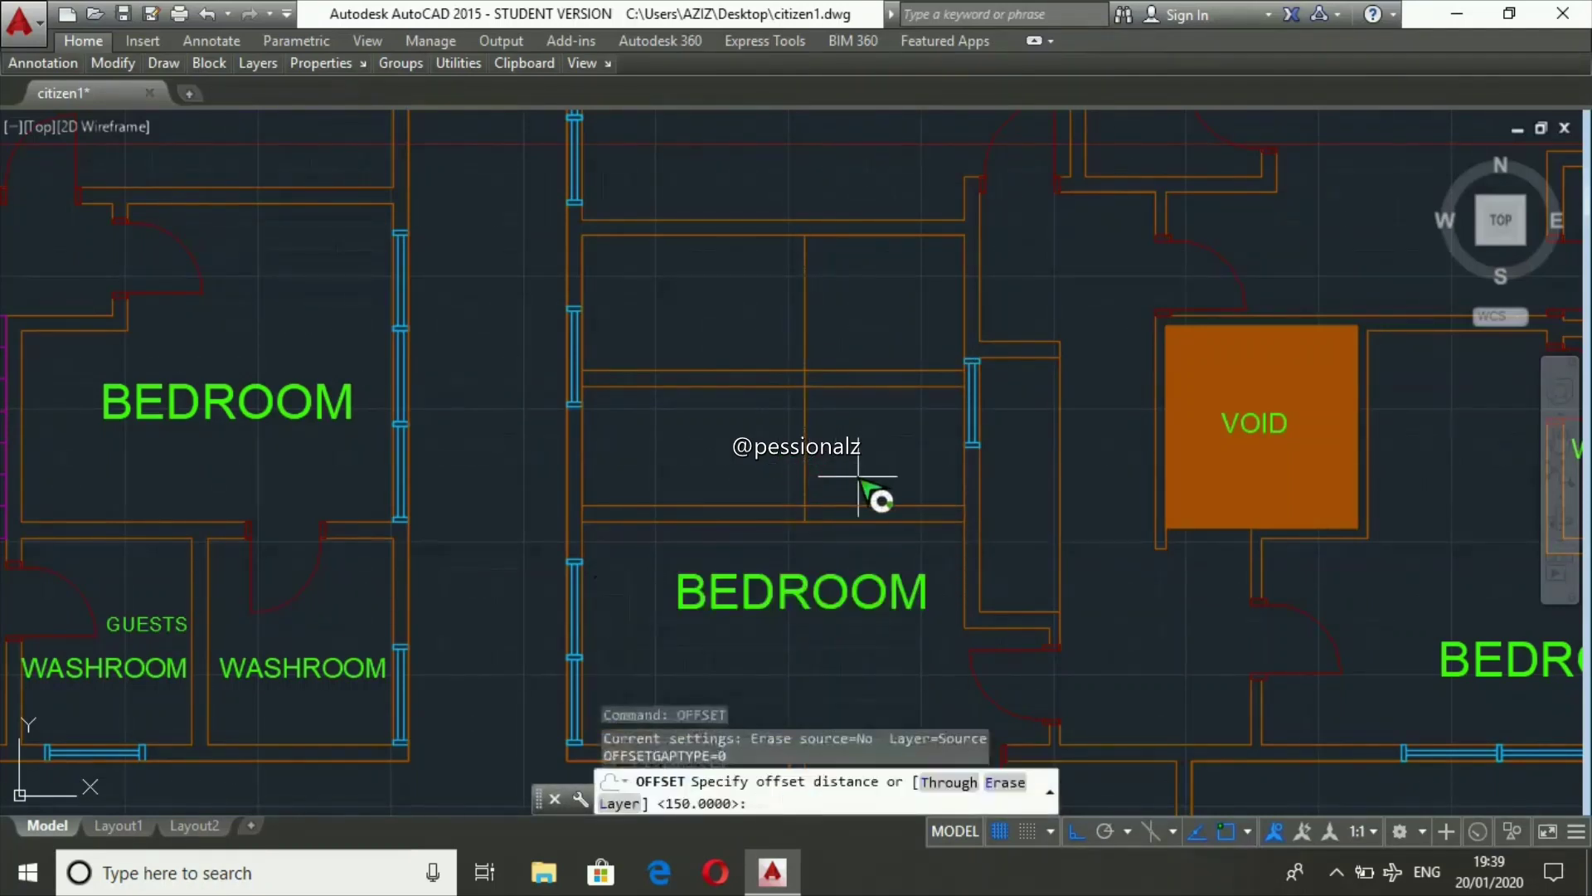
{"action": "key", "text": "Return"}
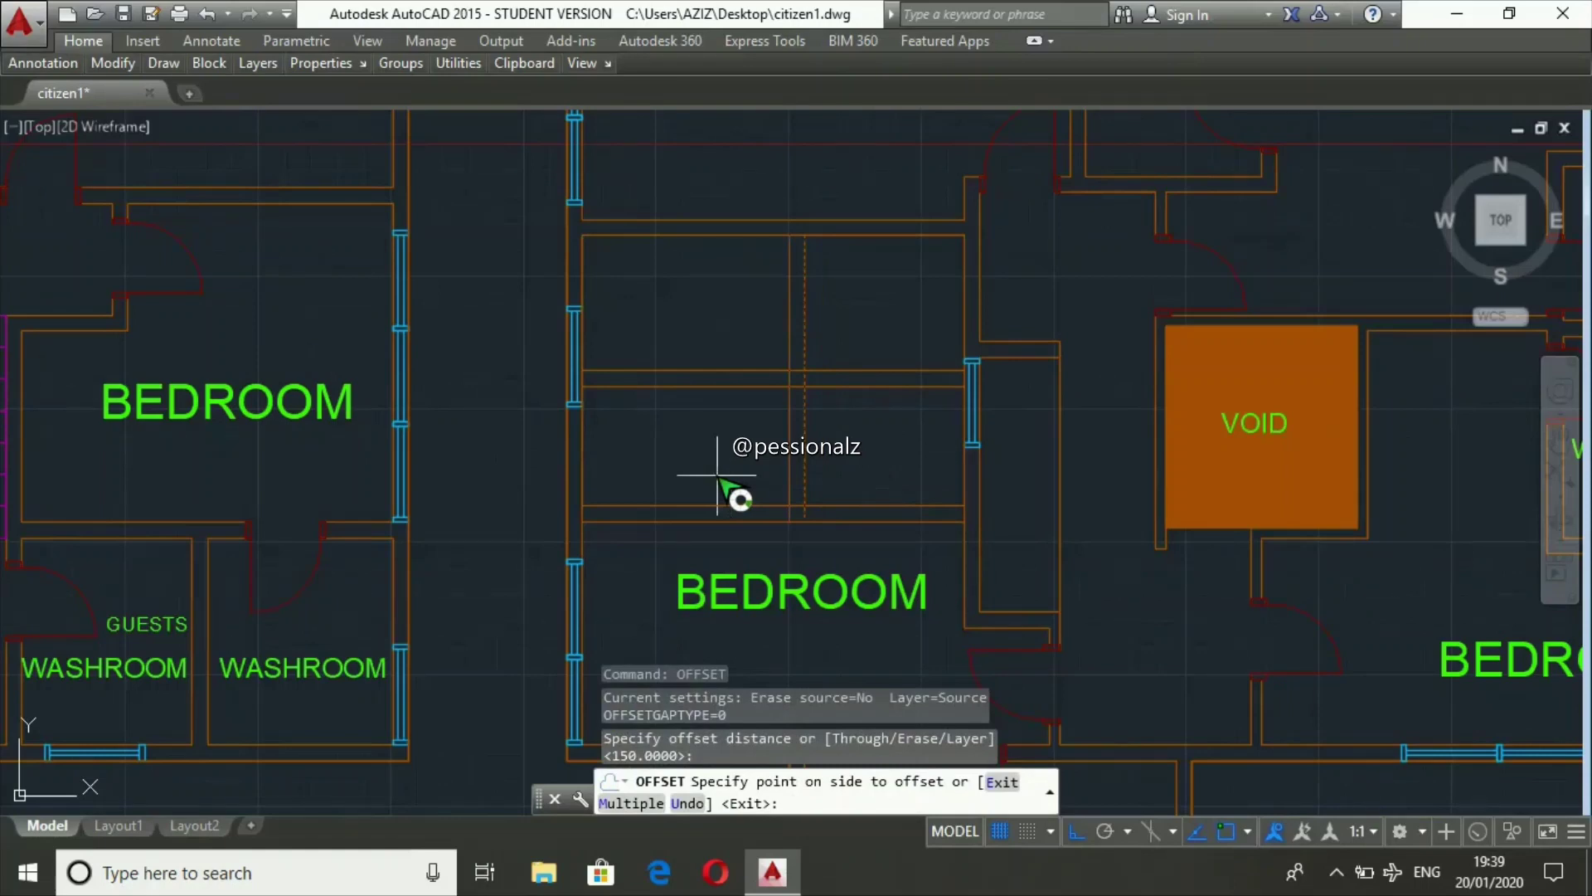
{"action": "left_click", "coordinate": [854, 470]}
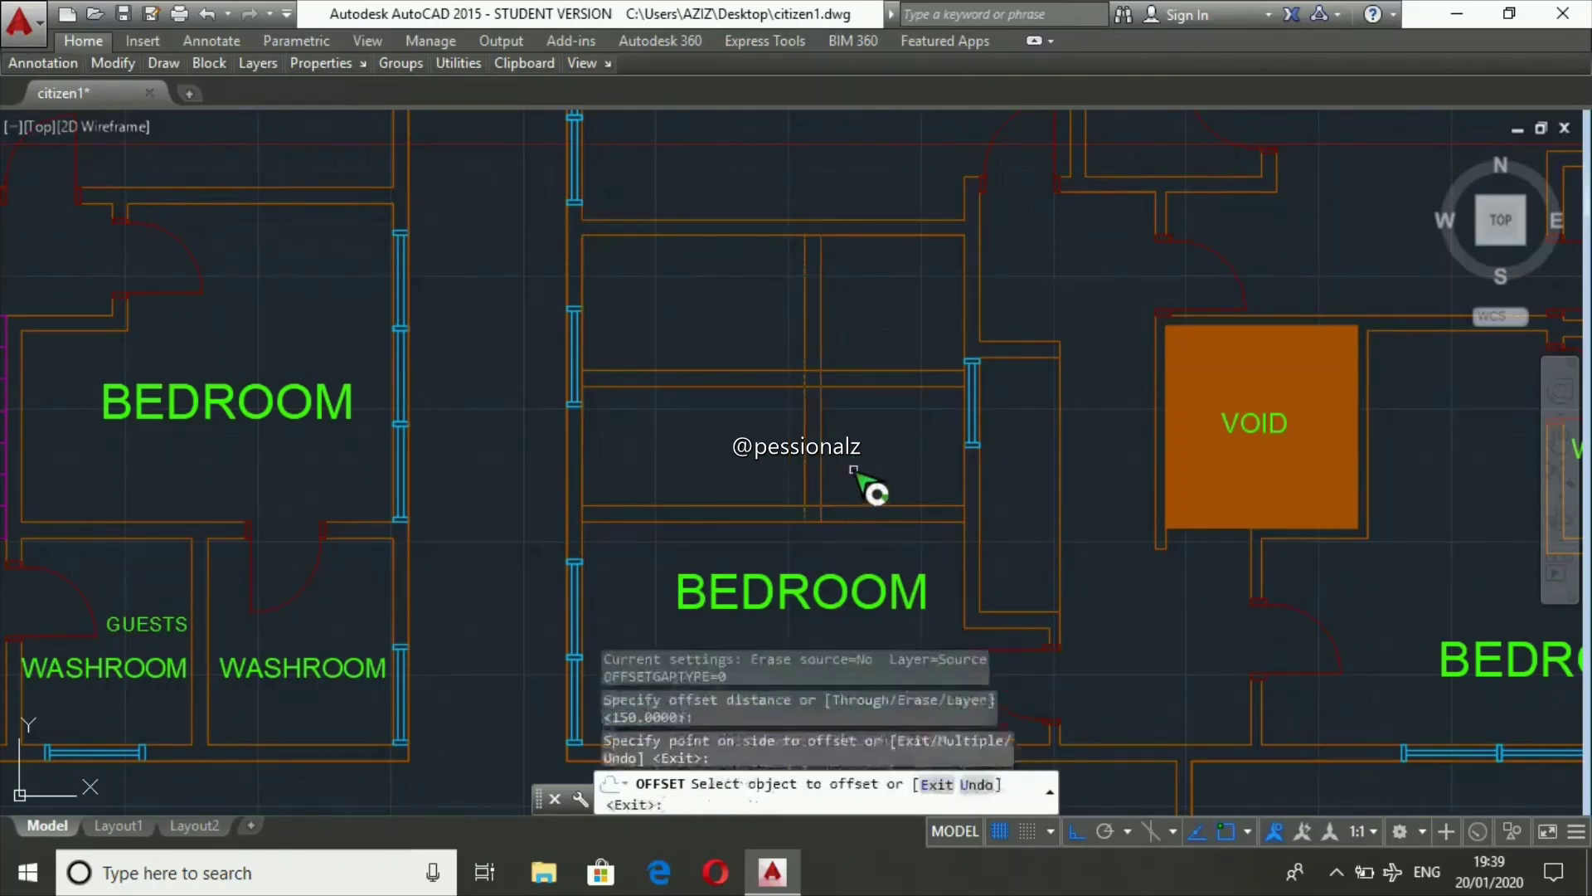
{"action": "key", "text": "Escape"}
{"action": "key", "text": "Escape"}
{"action": "key", "text": "Escape"}
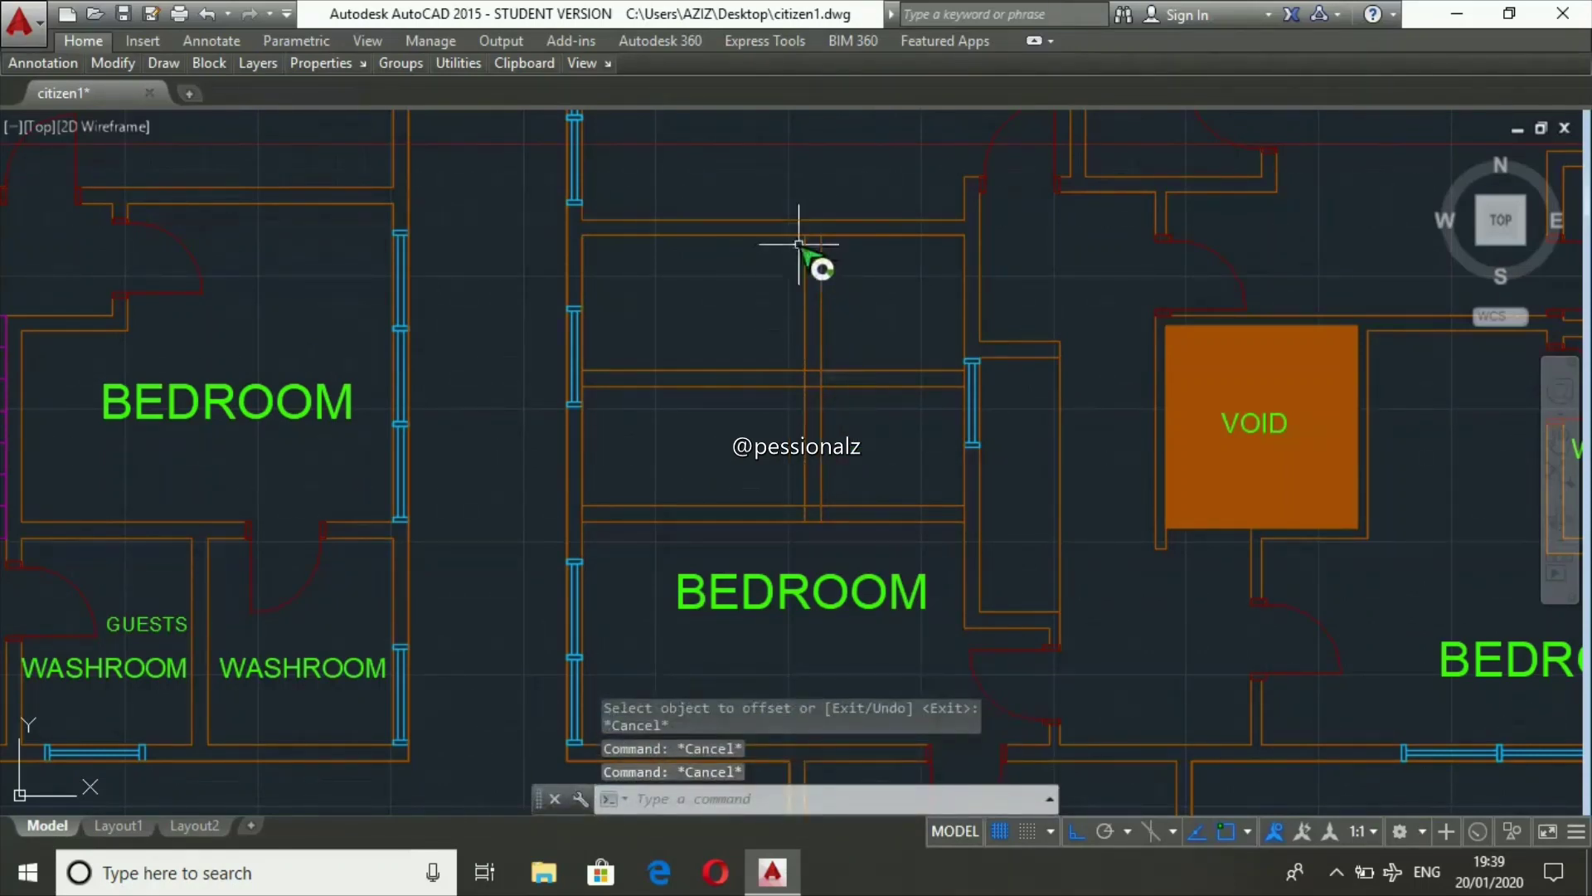
- Draw a short closing line at the top wall between the two partition lines
{"action": "type", "text": "l"}
{"action": "key", "text": "Return"}
{"action": "left_click", "coordinate": [804, 233]}
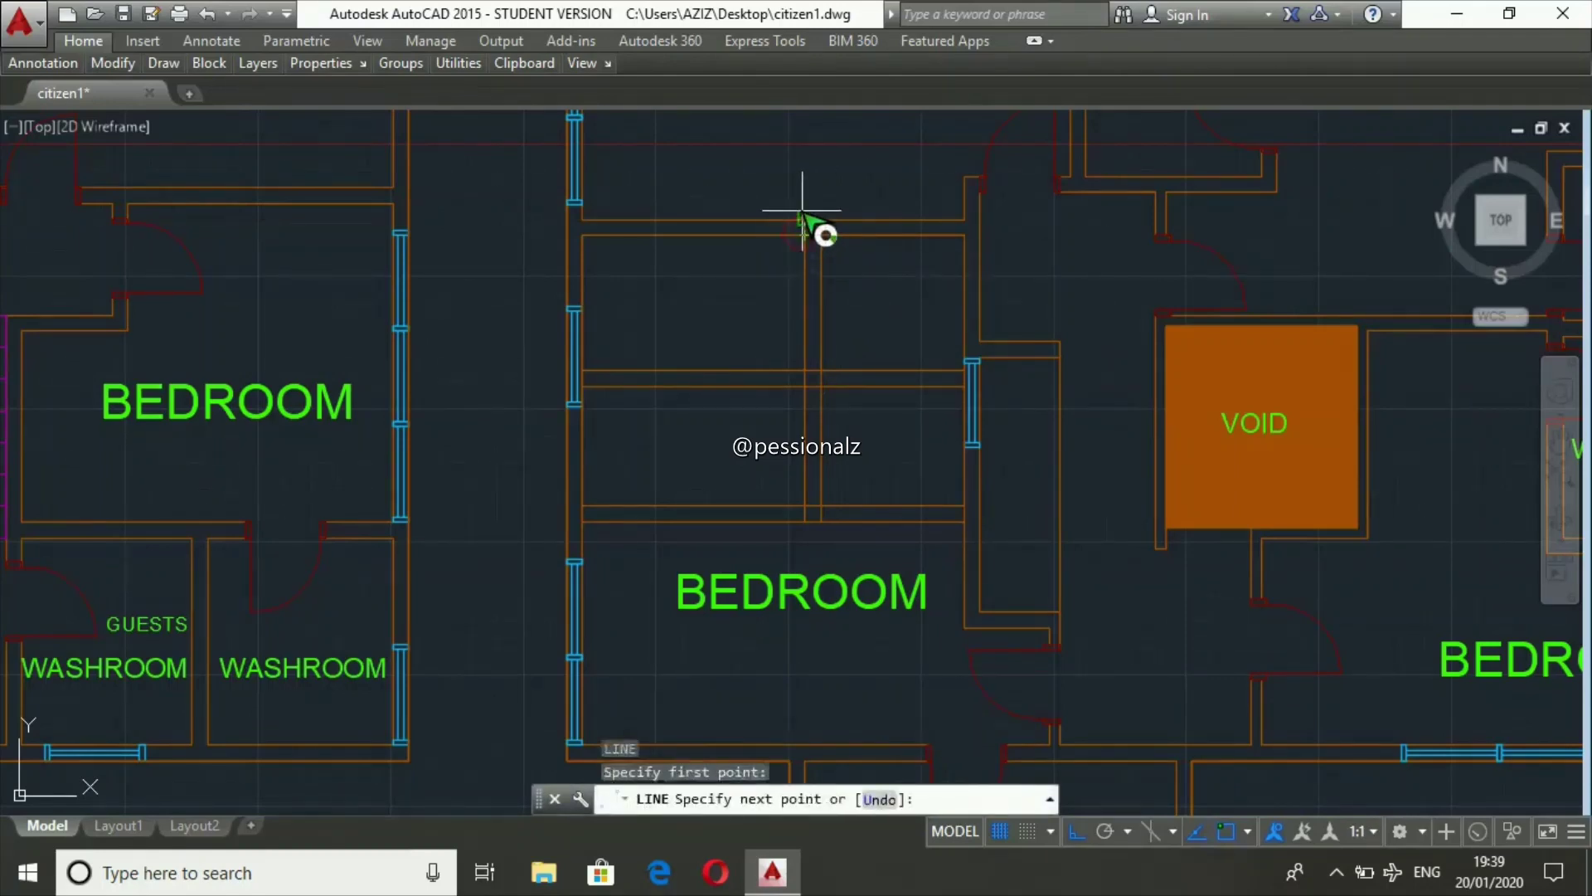
{"action": "left_click", "coordinate": [808, 221]}
{"action": "key", "text": "Return"}
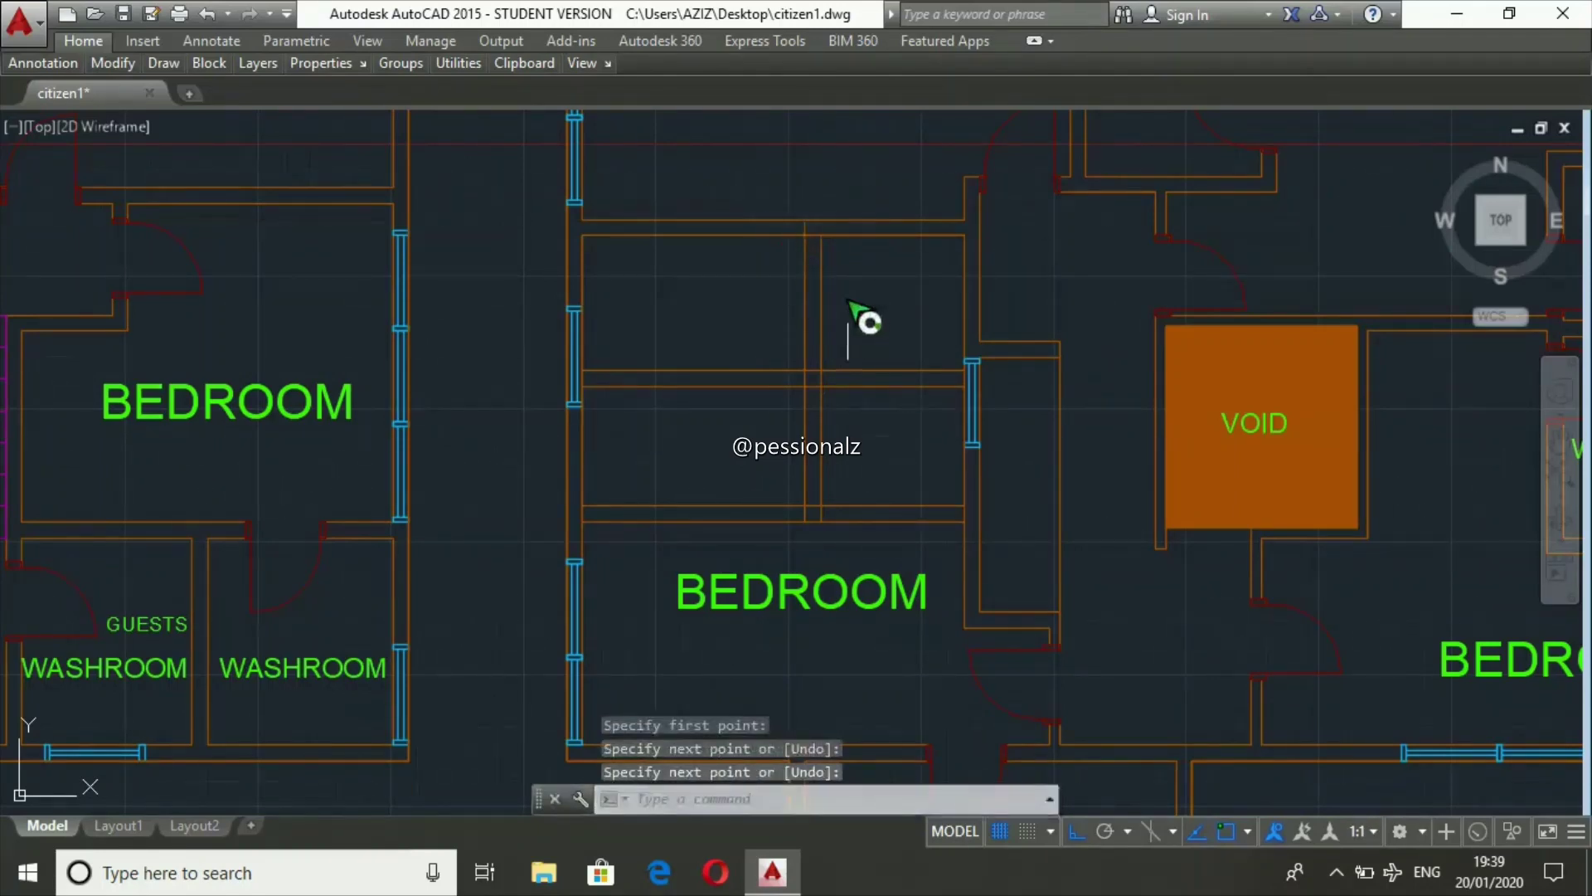
{"action": "key", "text": "Return"}
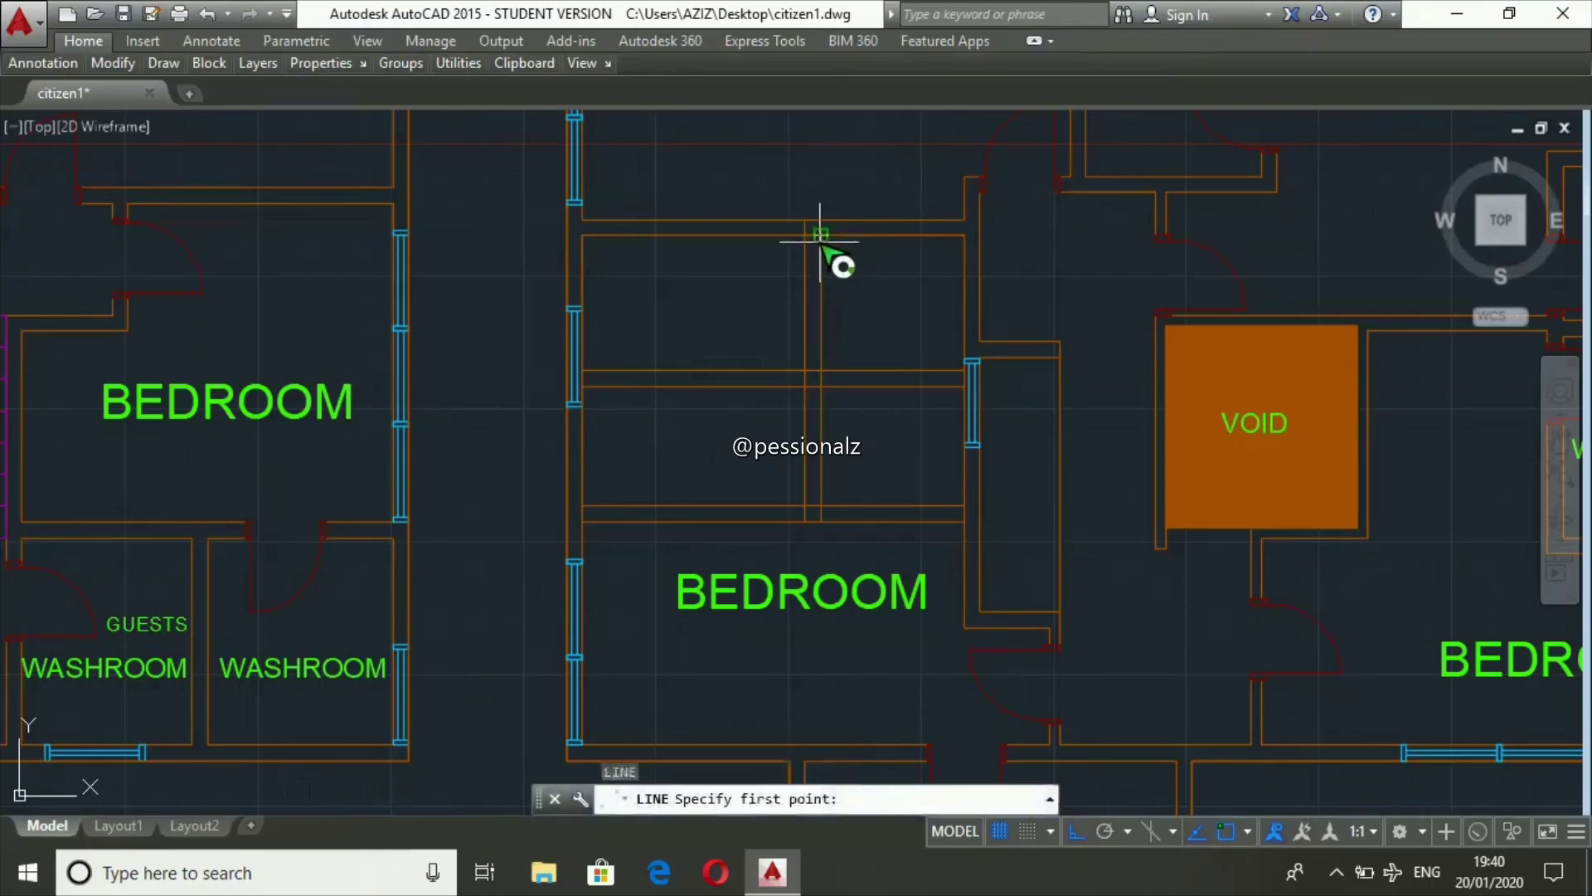
{"action": "left_click", "coordinate": [821, 235]}
{"action": "key", "text": "Escape"}
{"action": "key", "text": "Escape"}
{"action": "key", "text": "Escape"}
{"action": "key", "text": "Escape"}
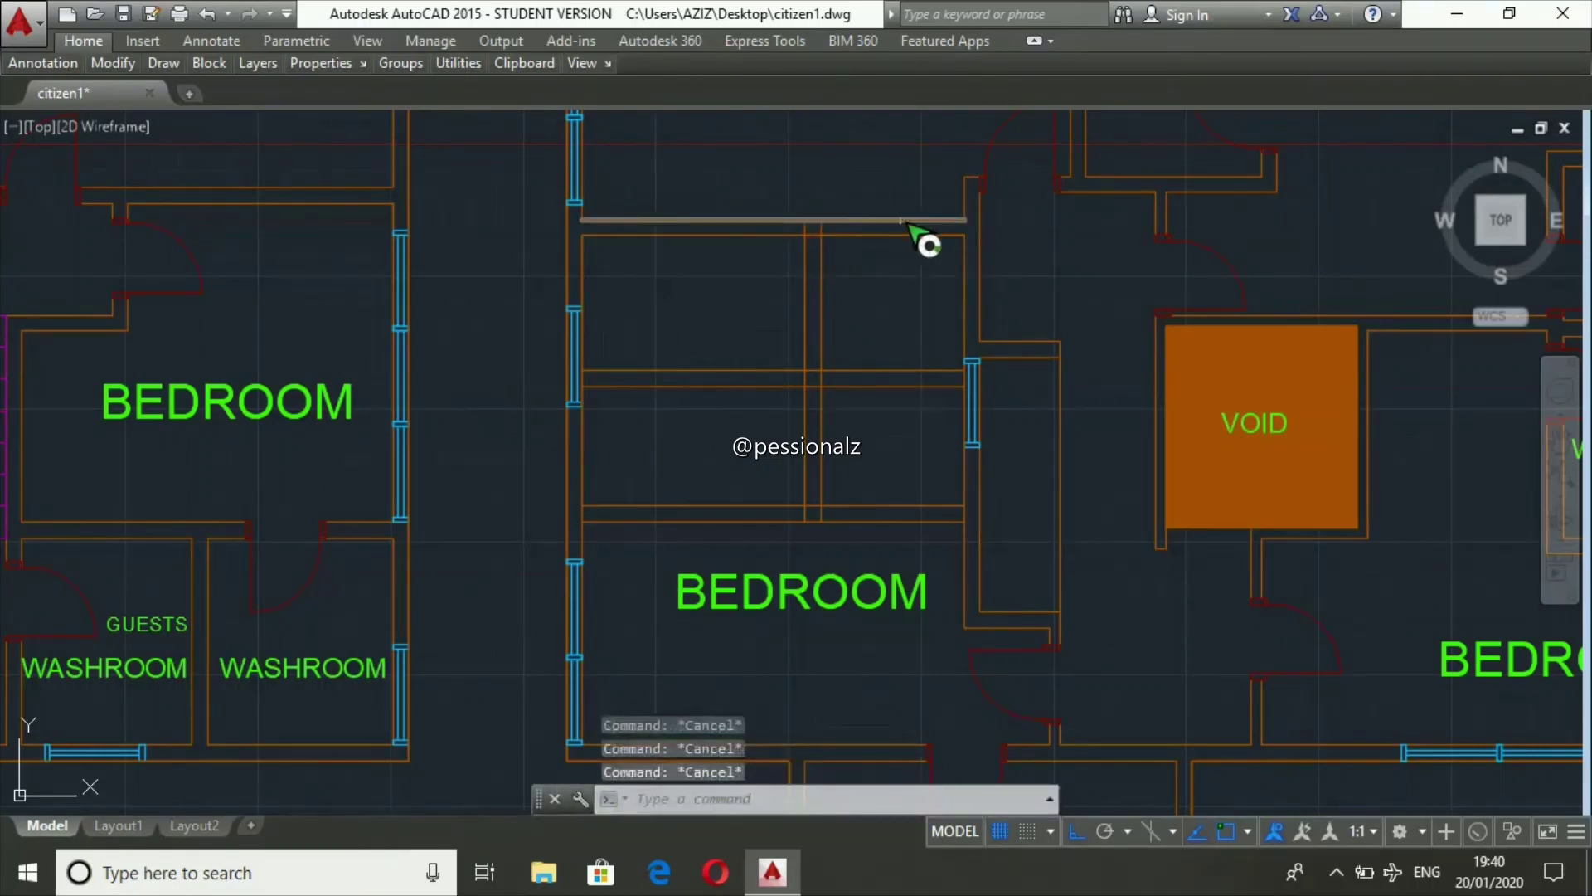
{"action": "type", "text": "t"}
{"action": "key", "text": "Return"}
{"action": "key", "text": "Return"}
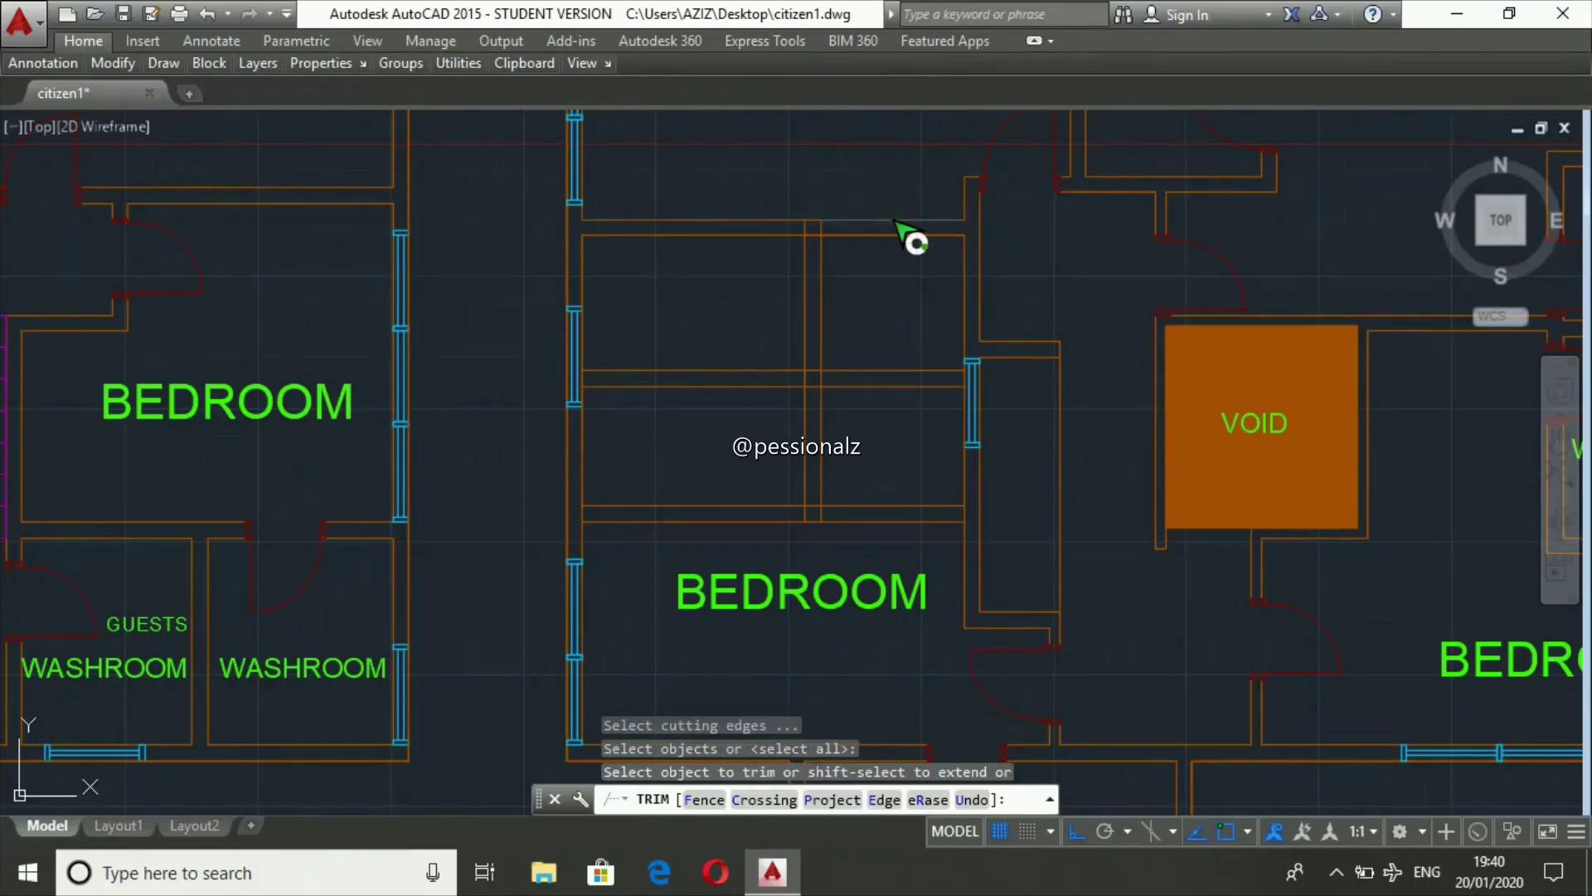
- Trim the excess wall line segments at the top and bottom of the new partition
{"action": "left_click", "coordinate": [912, 241]}
{"action": "scroll", "coordinate": [912, 290], "scroll_direction": "up", "scroll_amount": 5}
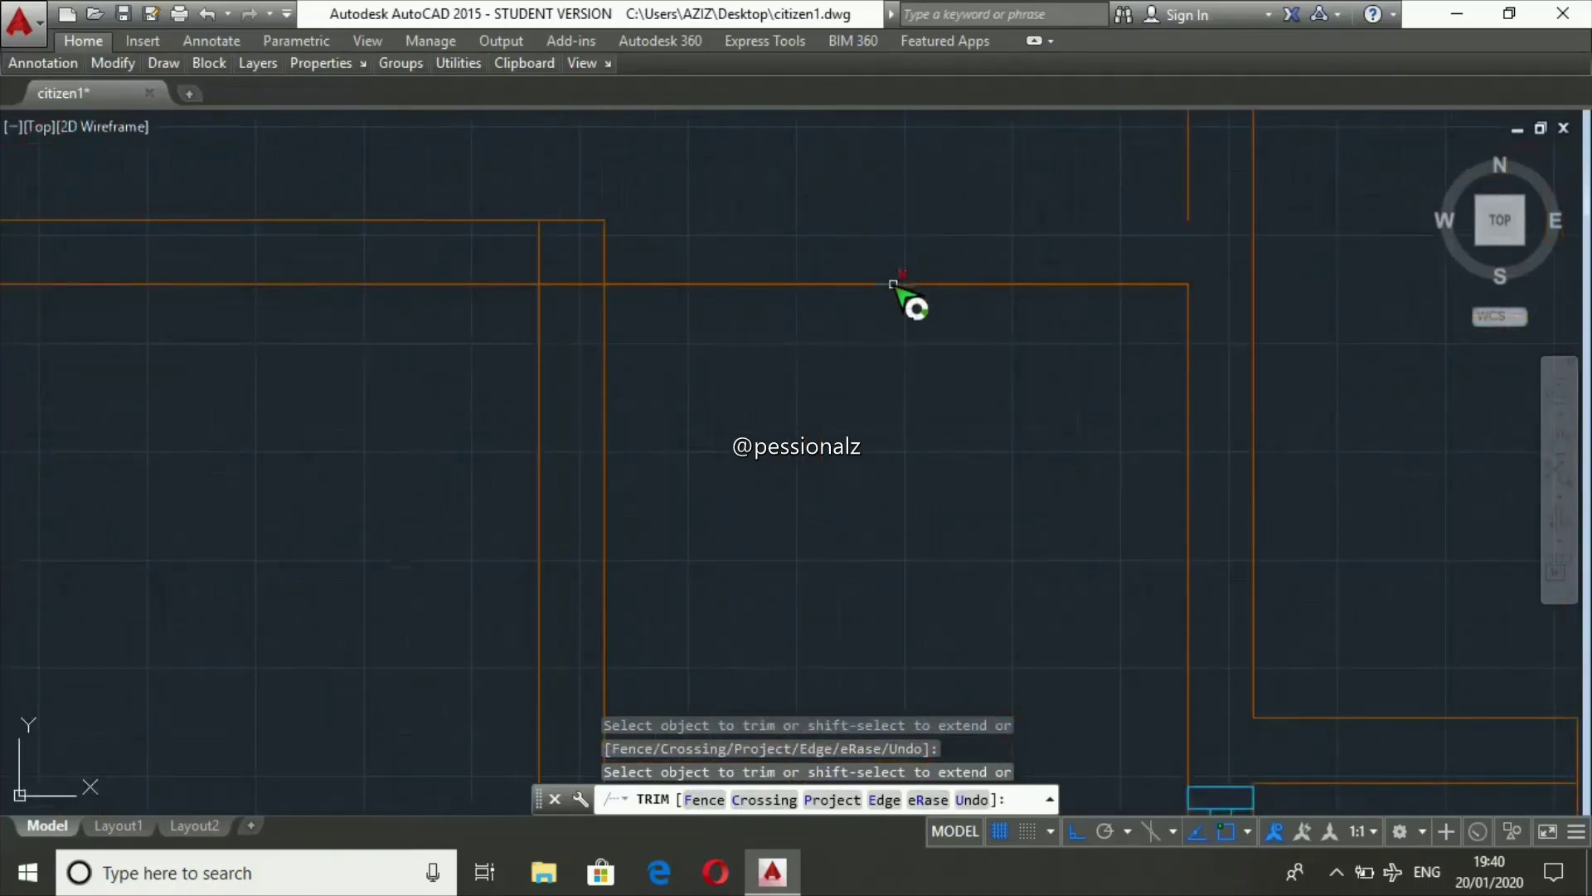
{"action": "left_click", "coordinate": [893, 284]}
{"action": "left_click", "coordinate": [893, 284]}
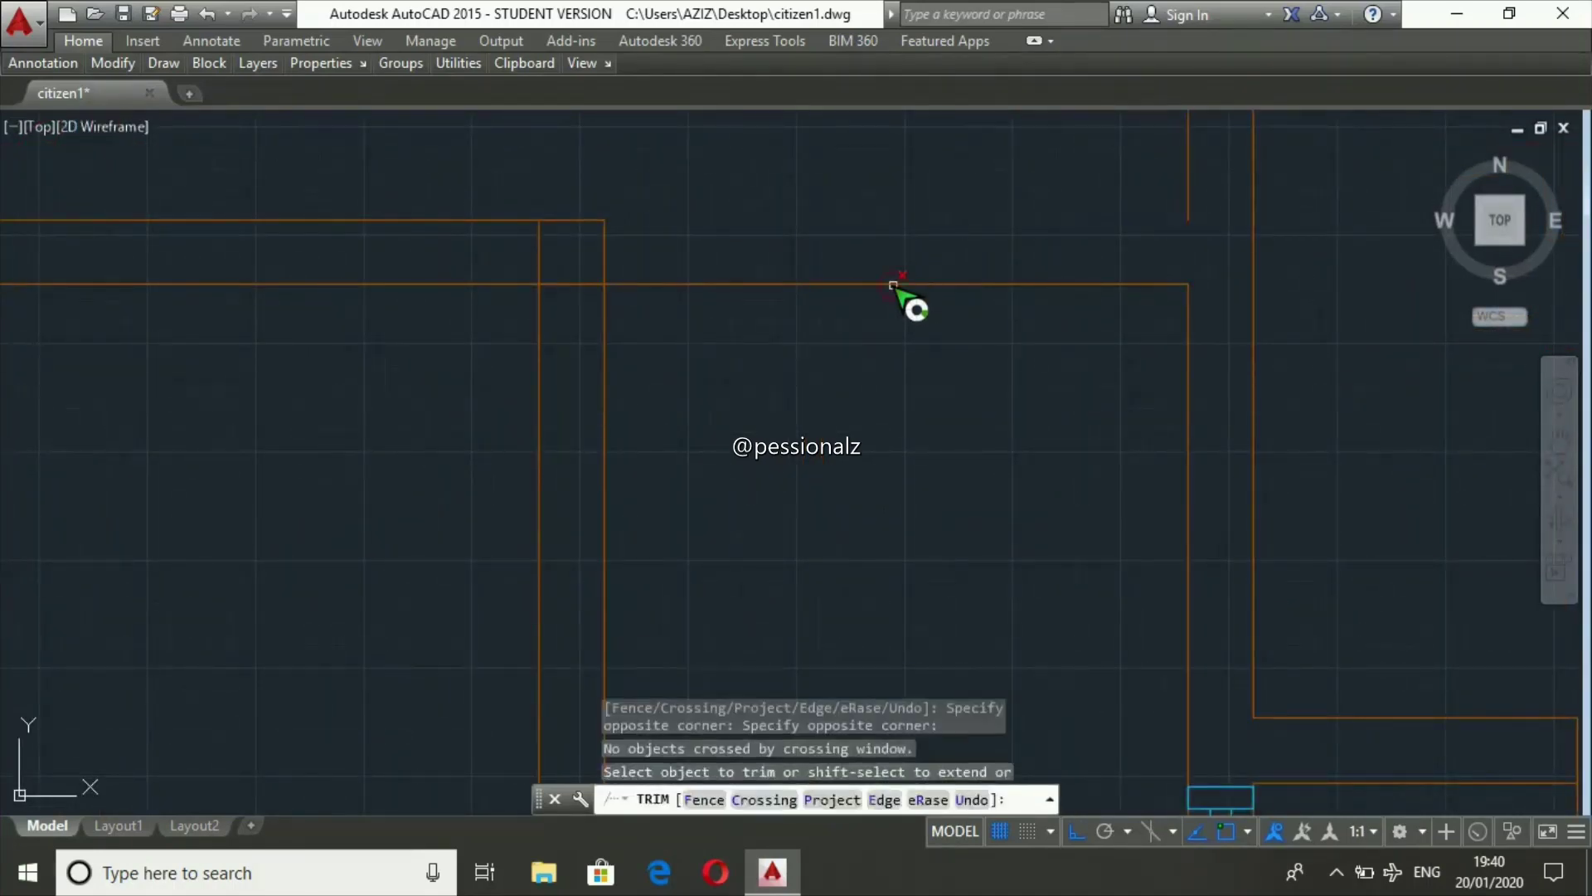
{"action": "left_click", "coordinate": [894, 286]}
{"action": "scroll", "coordinate": [896, 290], "scroll_direction": "down", "scroll_amount": 5}
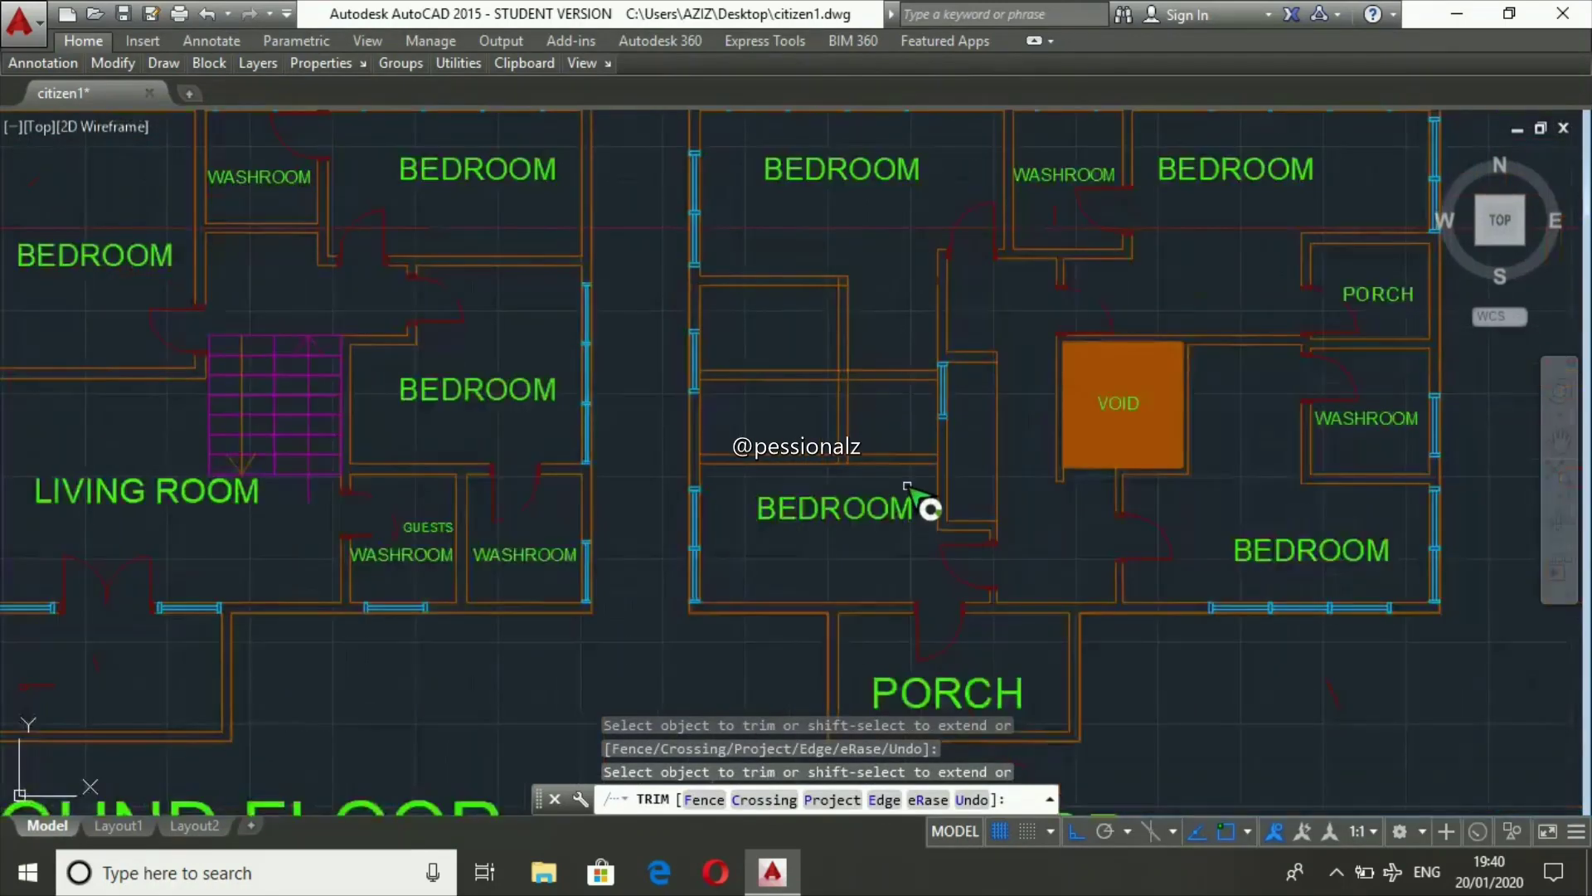
{"action": "scroll", "coordinate": [882, 469], "scroll_direction": "up", "scroll_amount": 5}
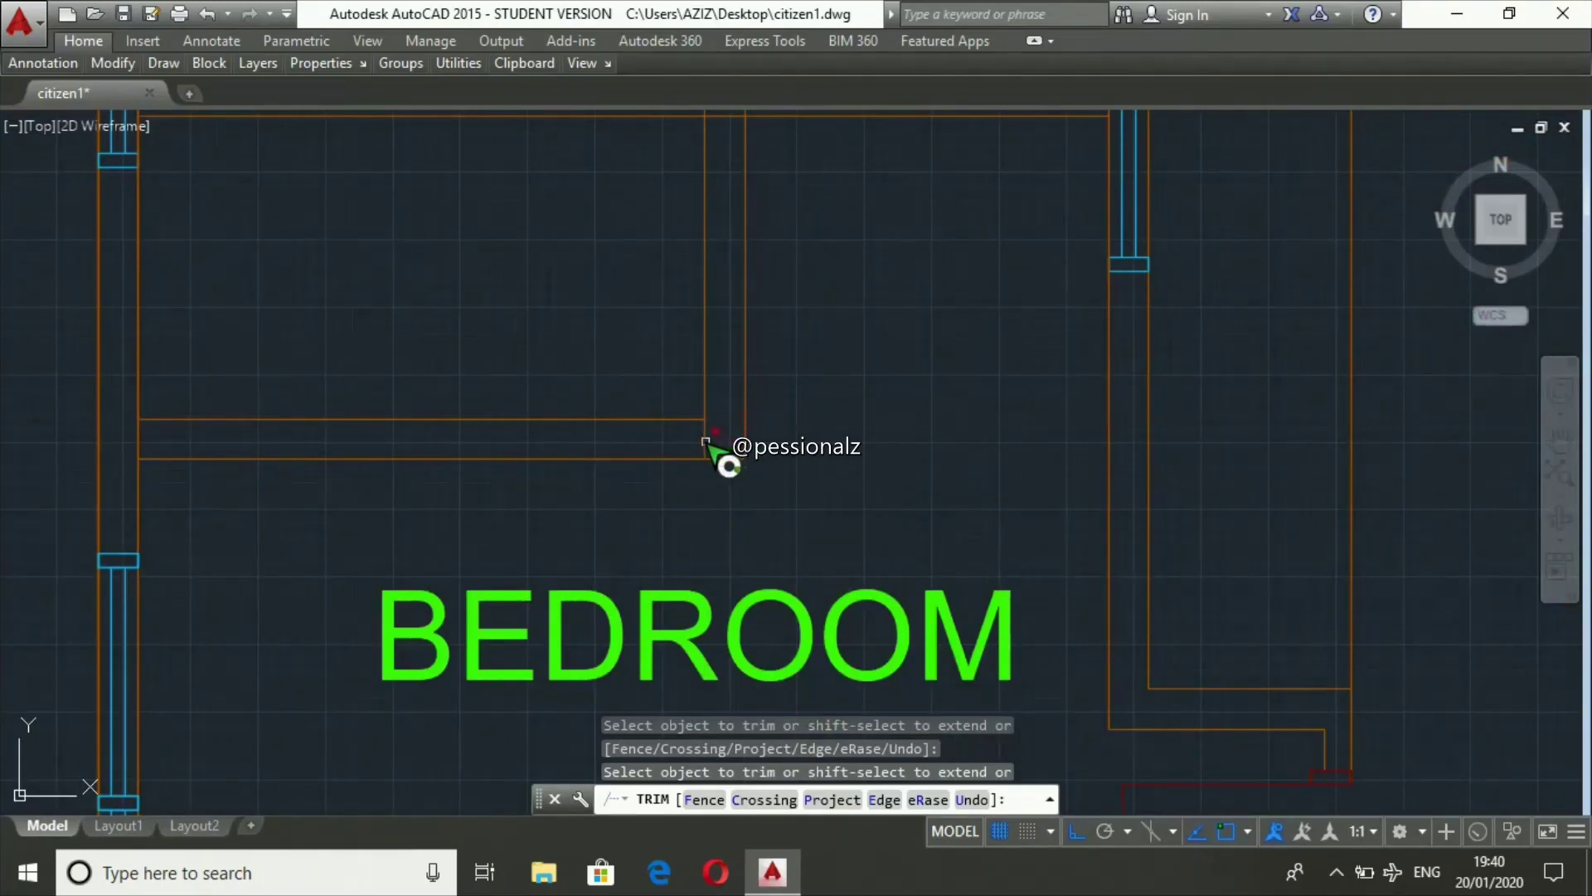
{"action": "scroll", "coordinate": [857, 461], "scroll_direction": "down", "scroll_amount": 5}
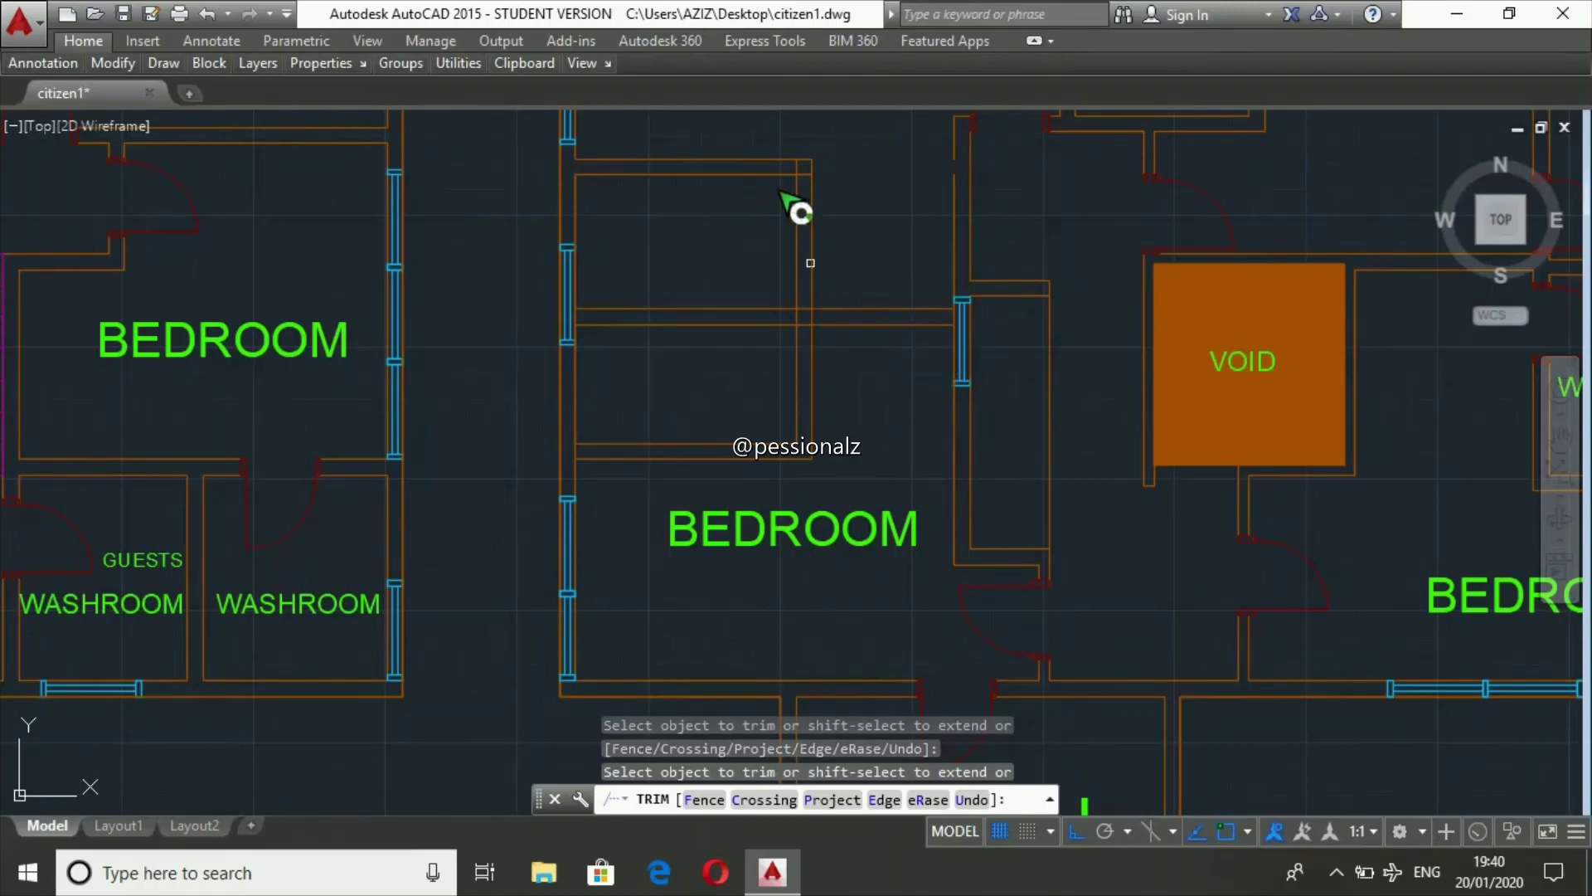
{"action": "scroll", "coordinate": [799, 212], "scroll_direction": "up", "scroll_amount": 1}
{"action": "scroll", "coordinate": [801, 208], "scroll_direction": "up", "scroll_amount": 6}
{"action": "left_click", "coordinate": [893, 143]}
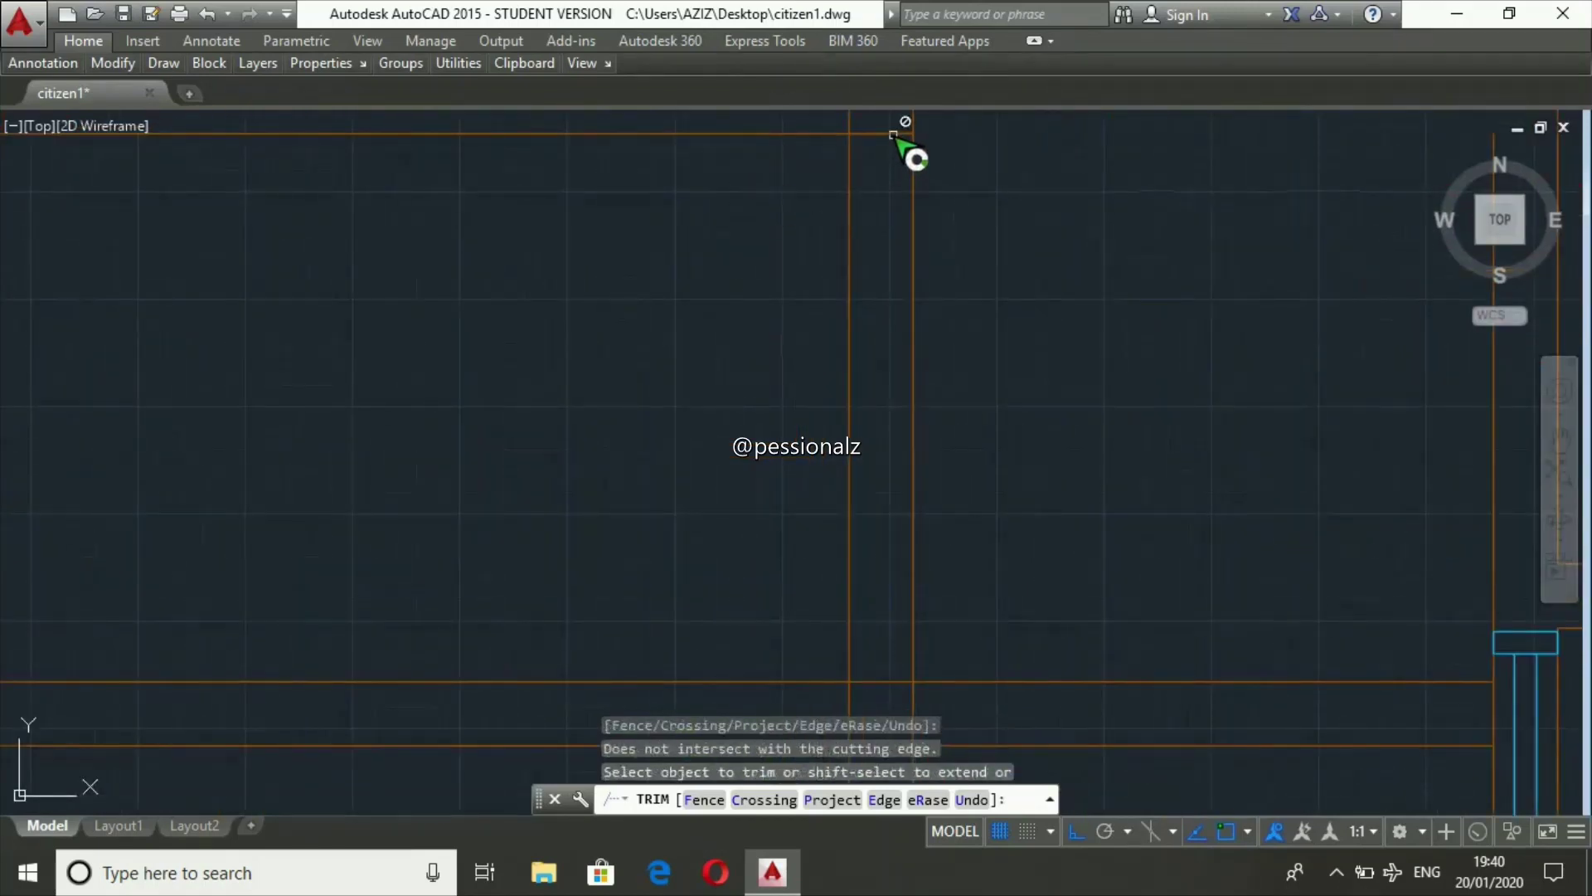
{"action": "scroll", "coordinate": [893, 137], "scroll_direction": "down", "scroll_amount": 1}
{"action": "left_click", "coordinate": [892, 477]}
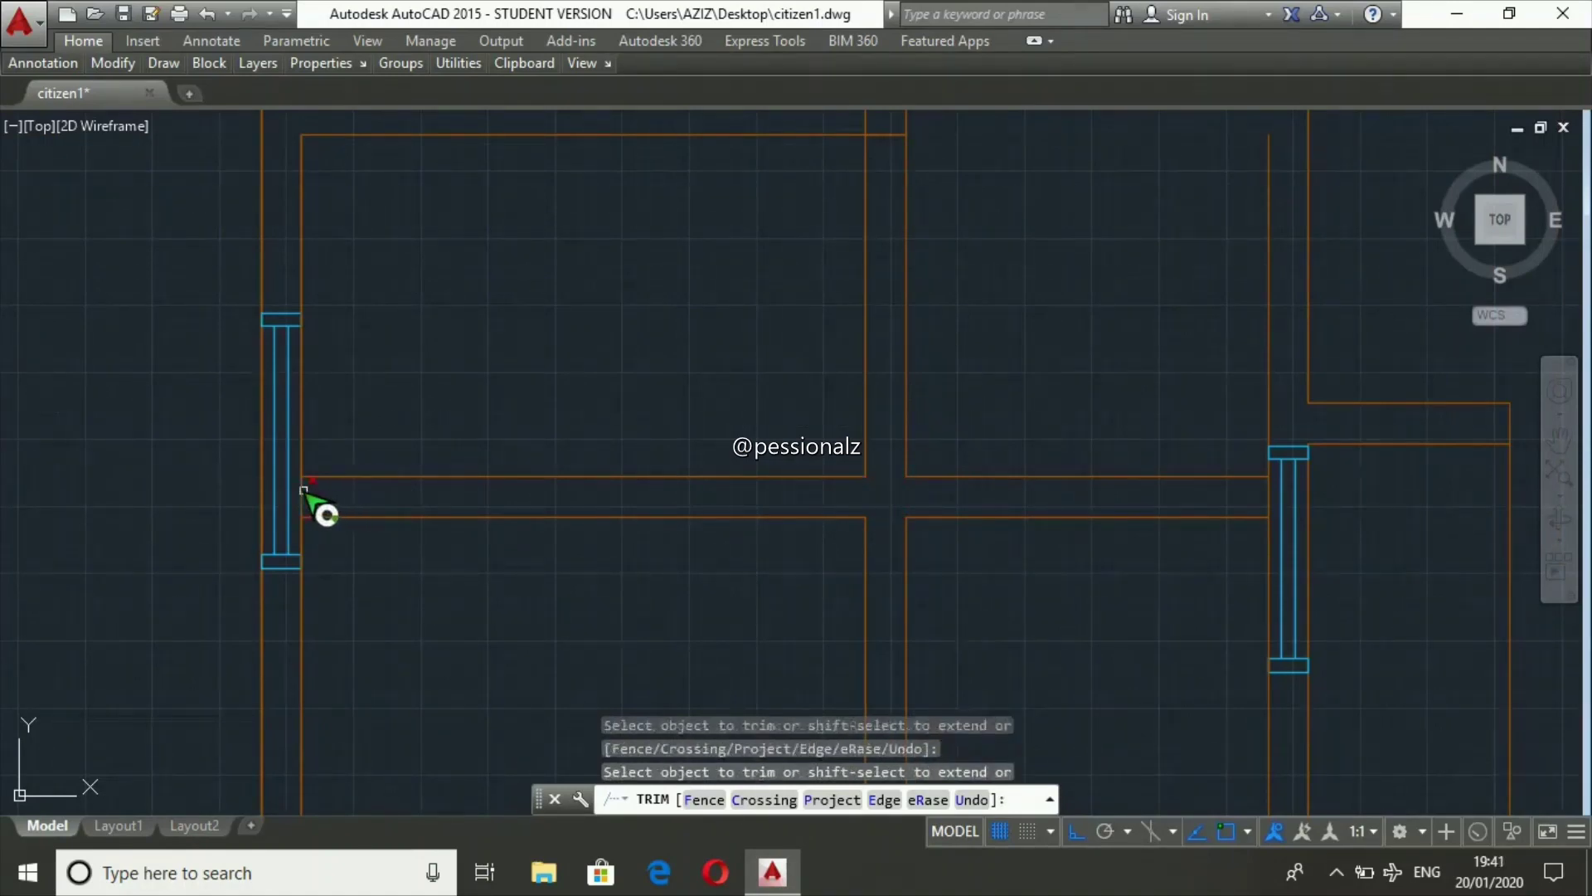
{"action": "left_click", "coordinate": [879, 129]}
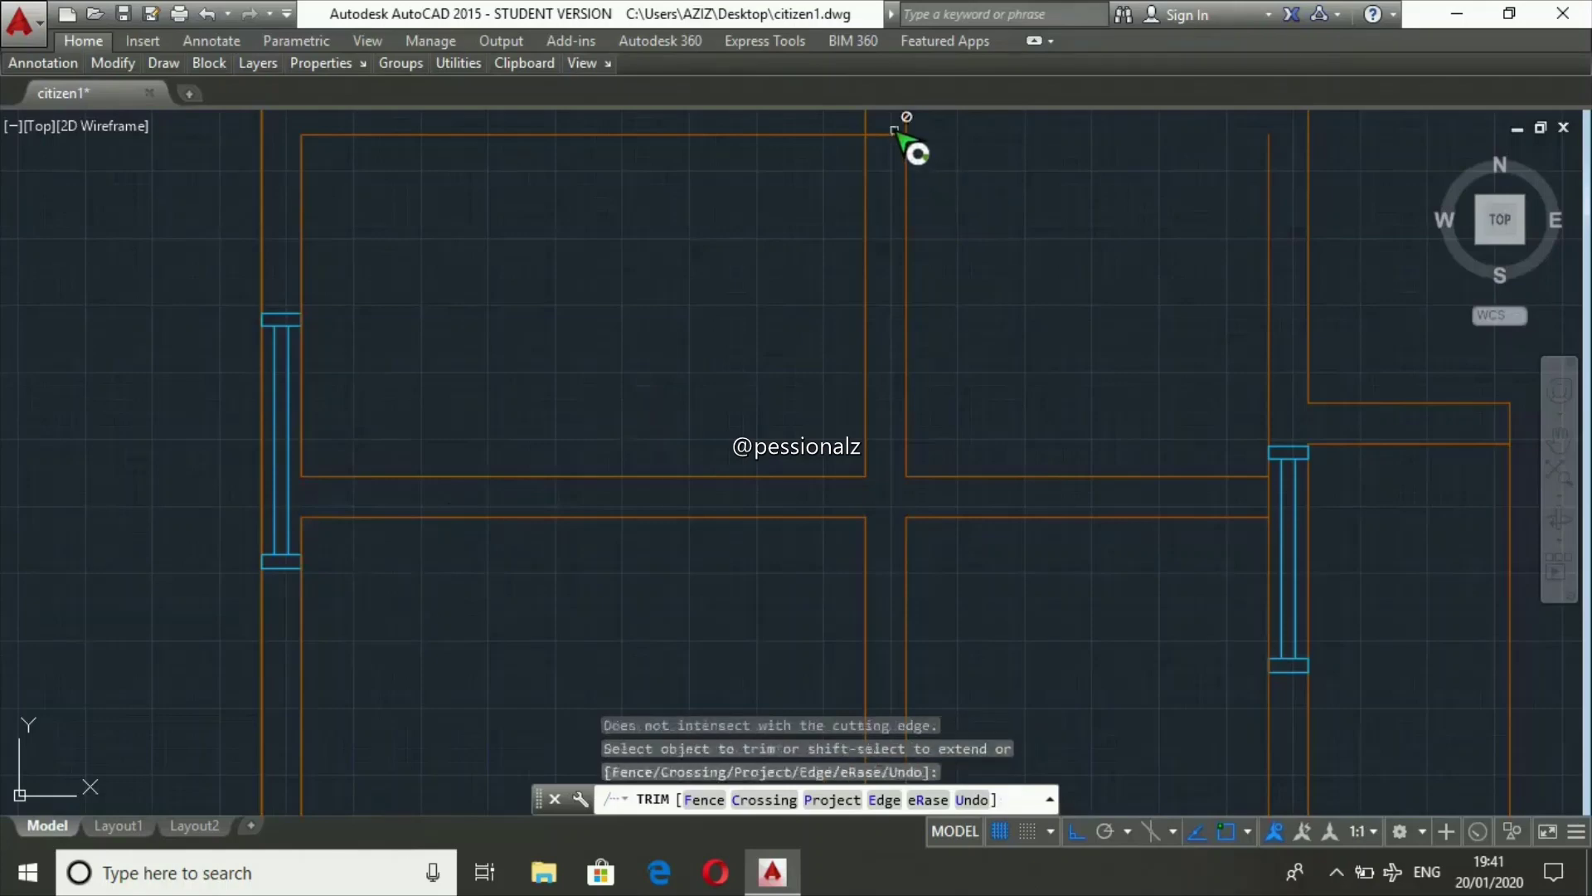
{"action": "key", "text": "Escape"}
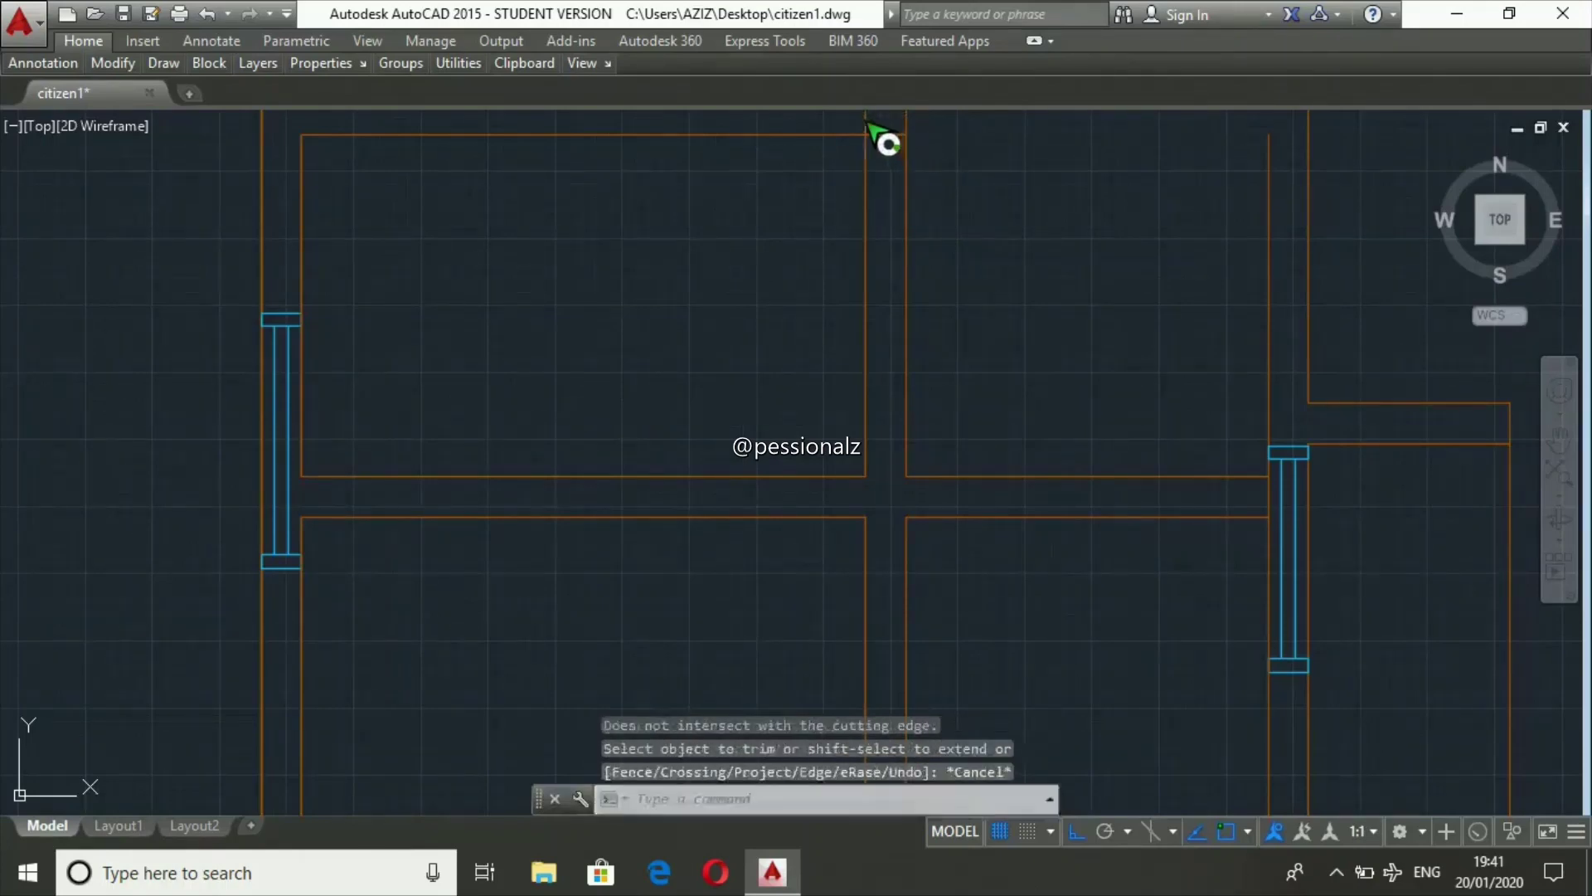
- Erase the short stub line at the top corner and trim the top wall's overhanging end
{"action": "left_click", "coordinate": [886, 134]}
{"action": "scroll", "coordinate": [889, 157], "scroll_direction": "down", "scroll_amount": 3}
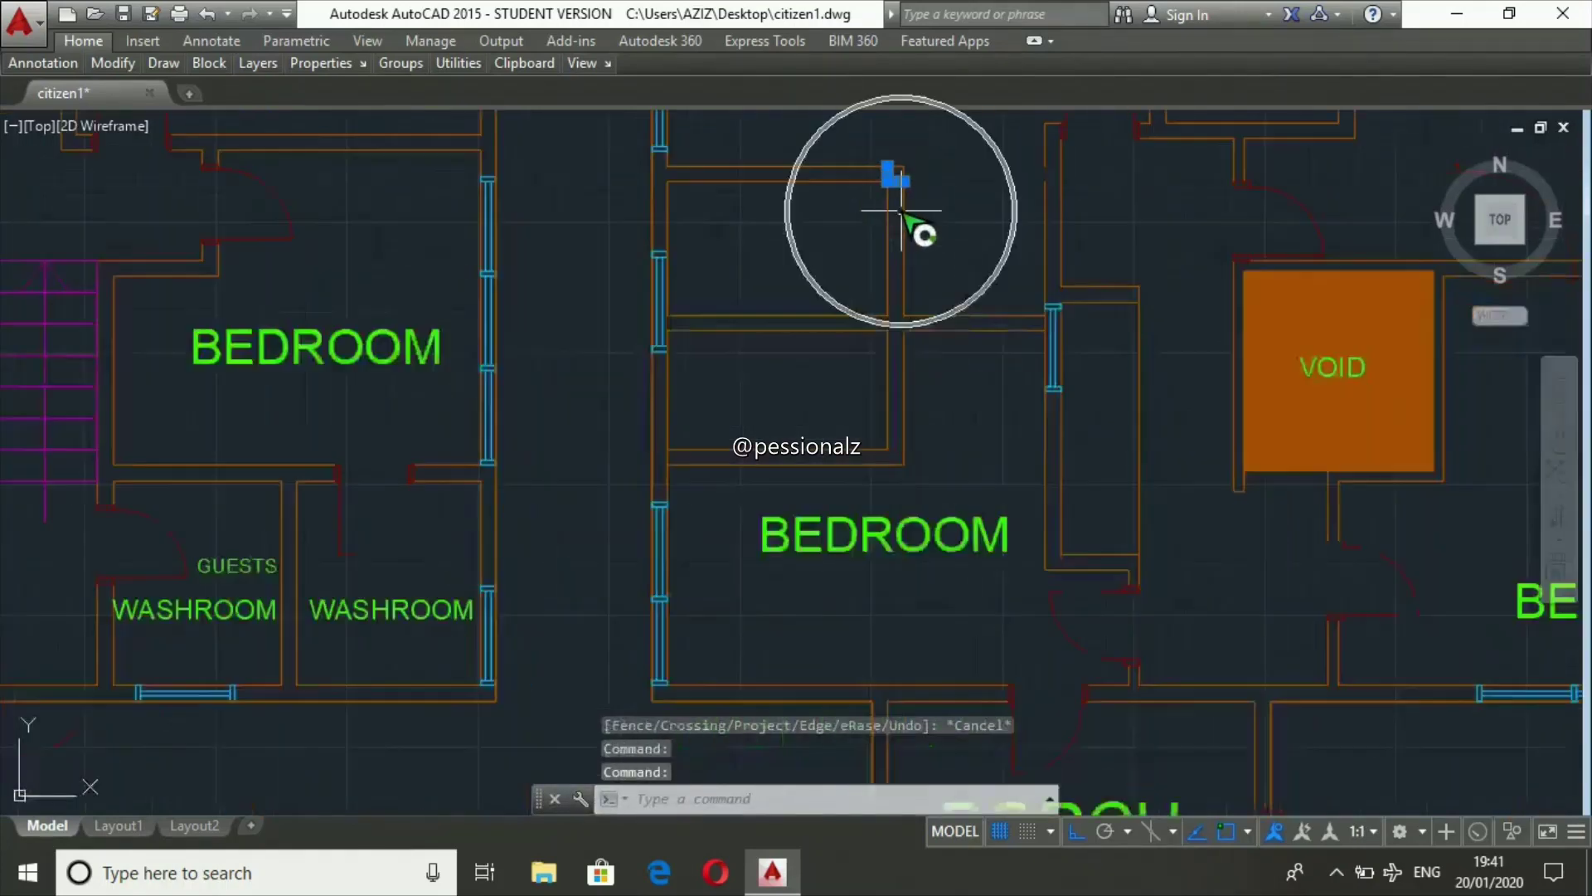
{"action": "key", "text": "Delete"}
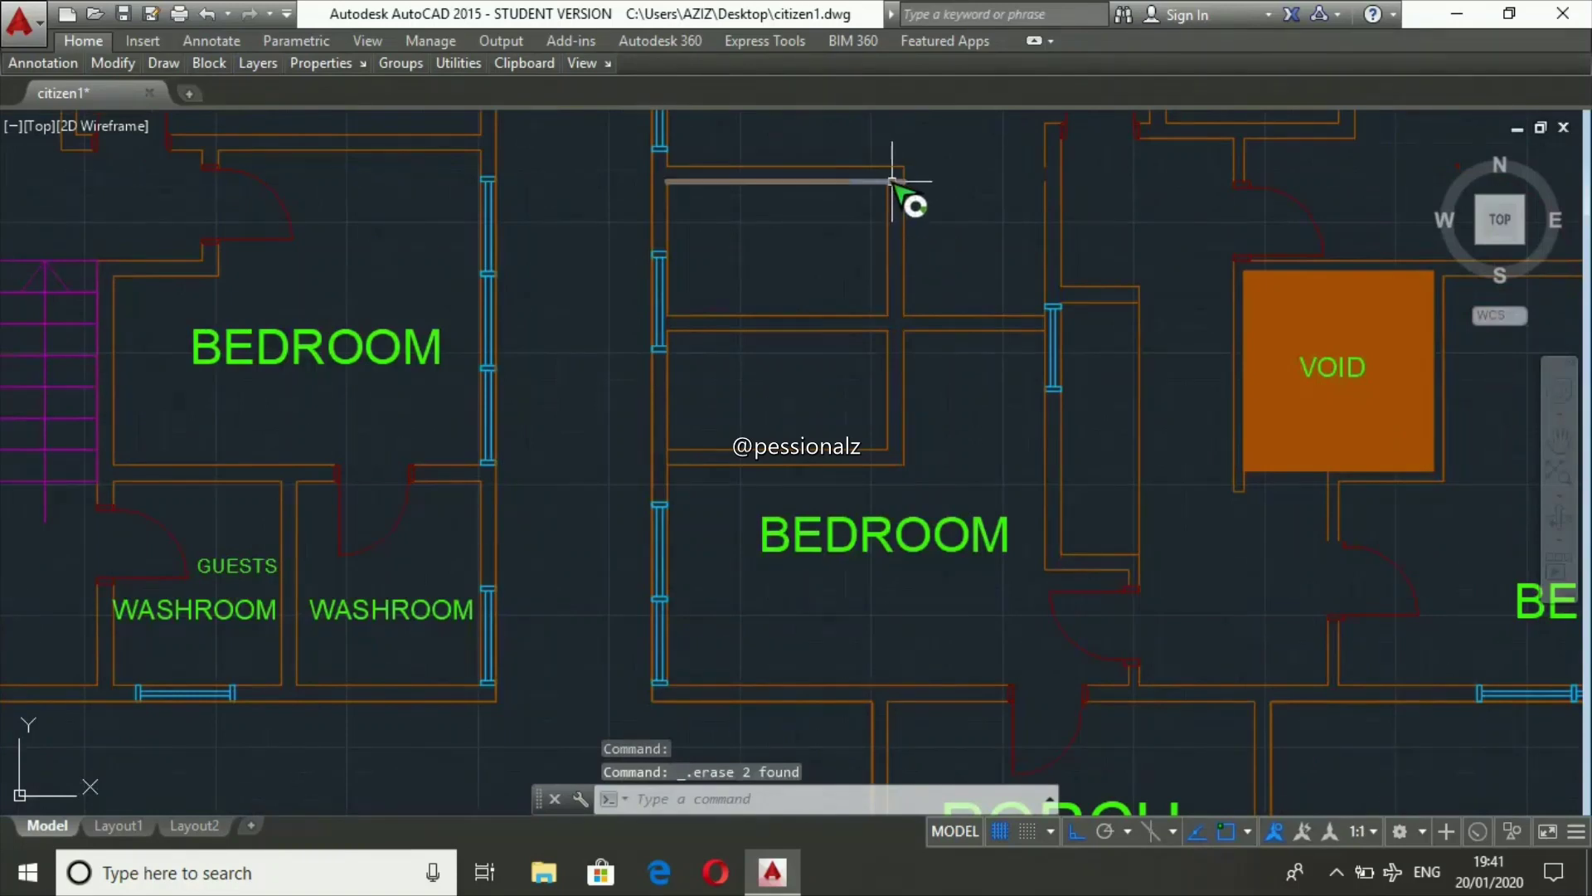
{"action": "type", "text": "trim"}
{"action": "key", "text": "Return"}
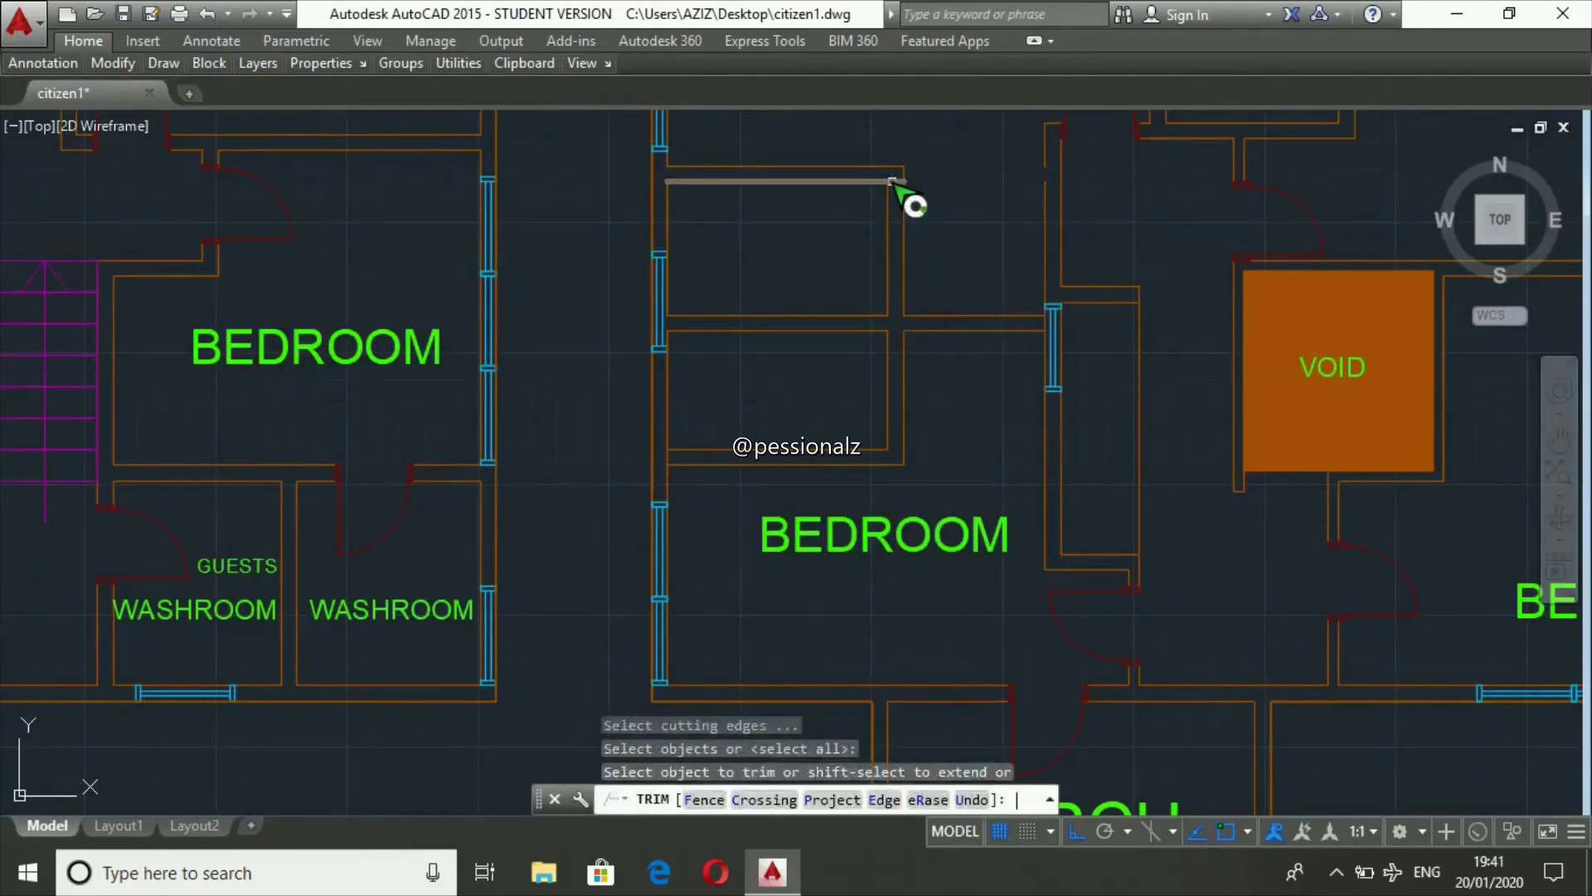
{"action": "left_click", "coordinate": [893, 181]}
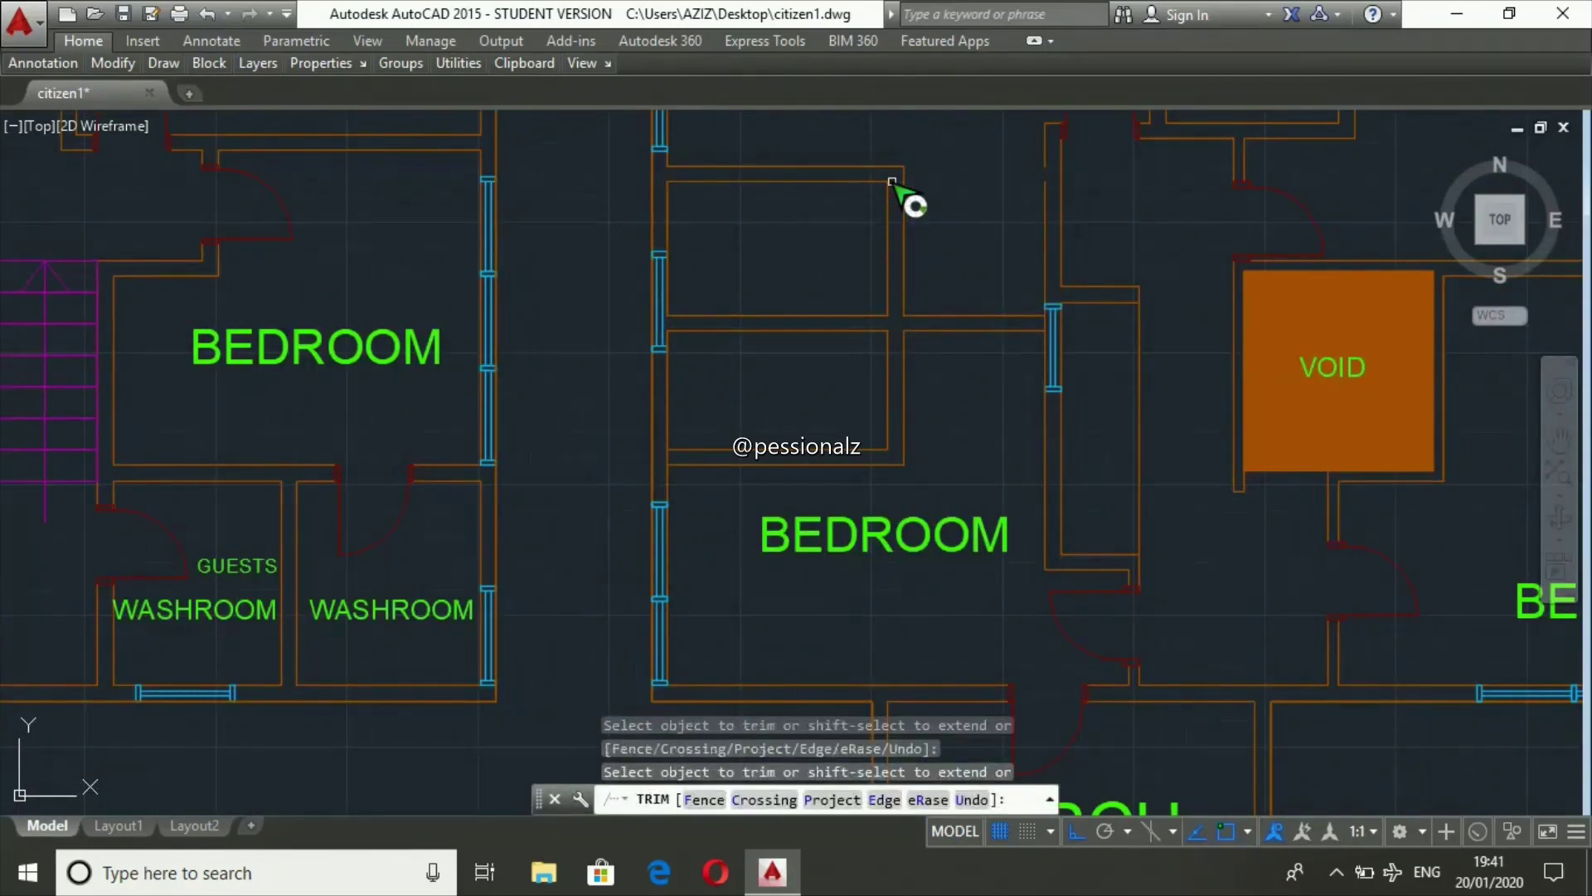
{"action": "key", "text": "Escape"}
{"action": "key", "text": "Escape"}
{"action": "key", "text": "Escape"}
- Begin a line at the wall corner endpoint, then abandon it
{"action": "scroll", "coordinate": [762, 278], "scroll_direction": "down", "scroll_amount": 5}
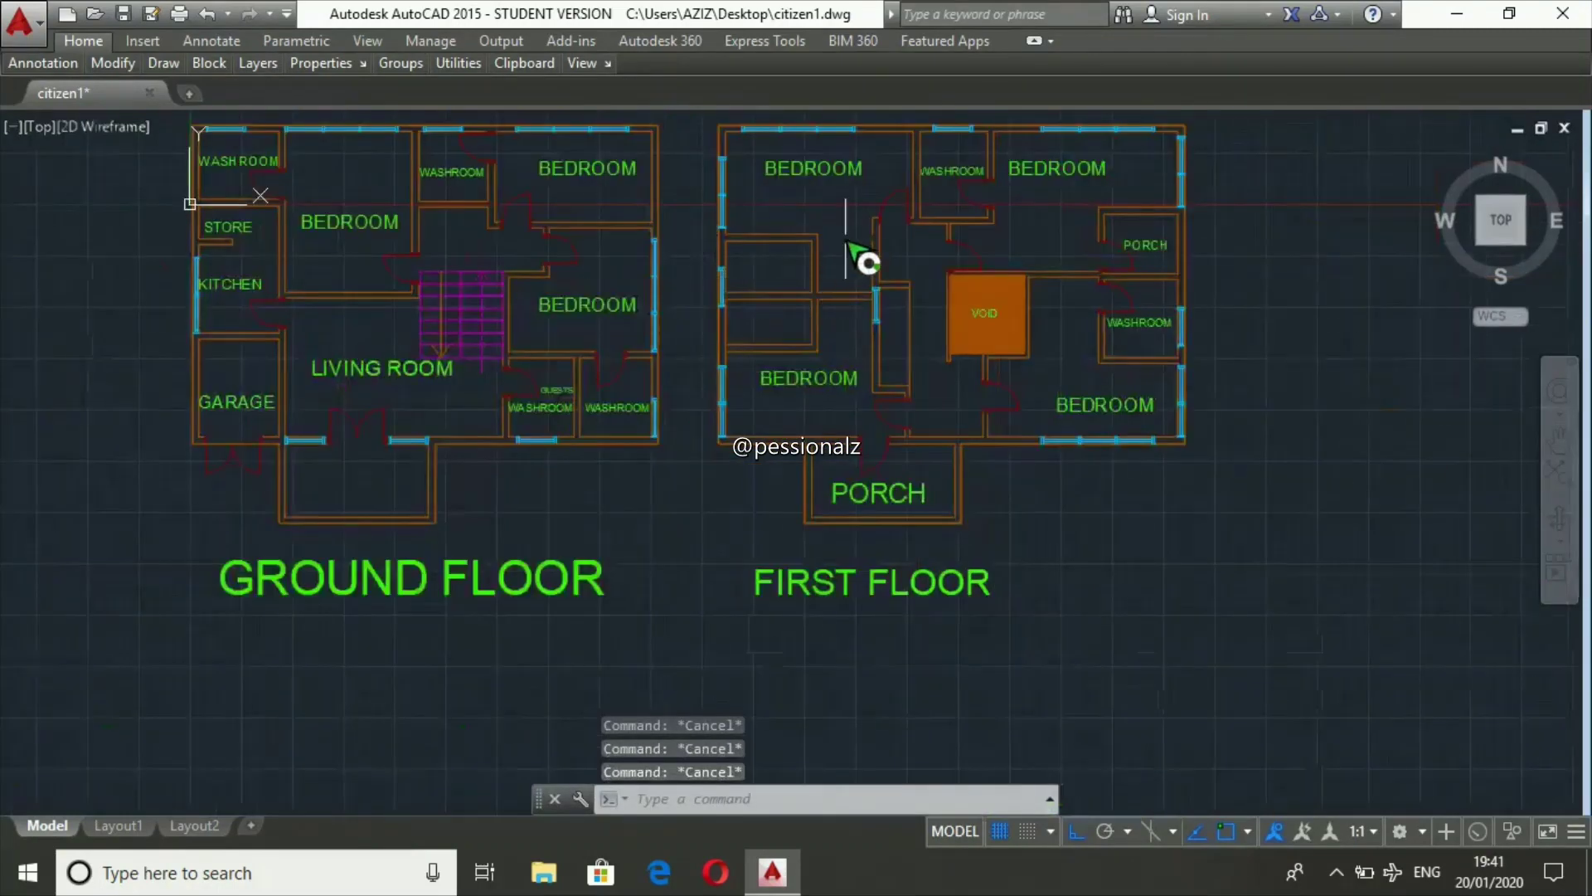
{"action": "scroll", "coordinate": [879, 249], "scroll_direction": "up", "scroll_amount": 4}
{"action": "scroll", "coordinate": [872, 228], "scroll_direction": "up", "scroll_amount": 2}
{"action": "type", "text": "k"}
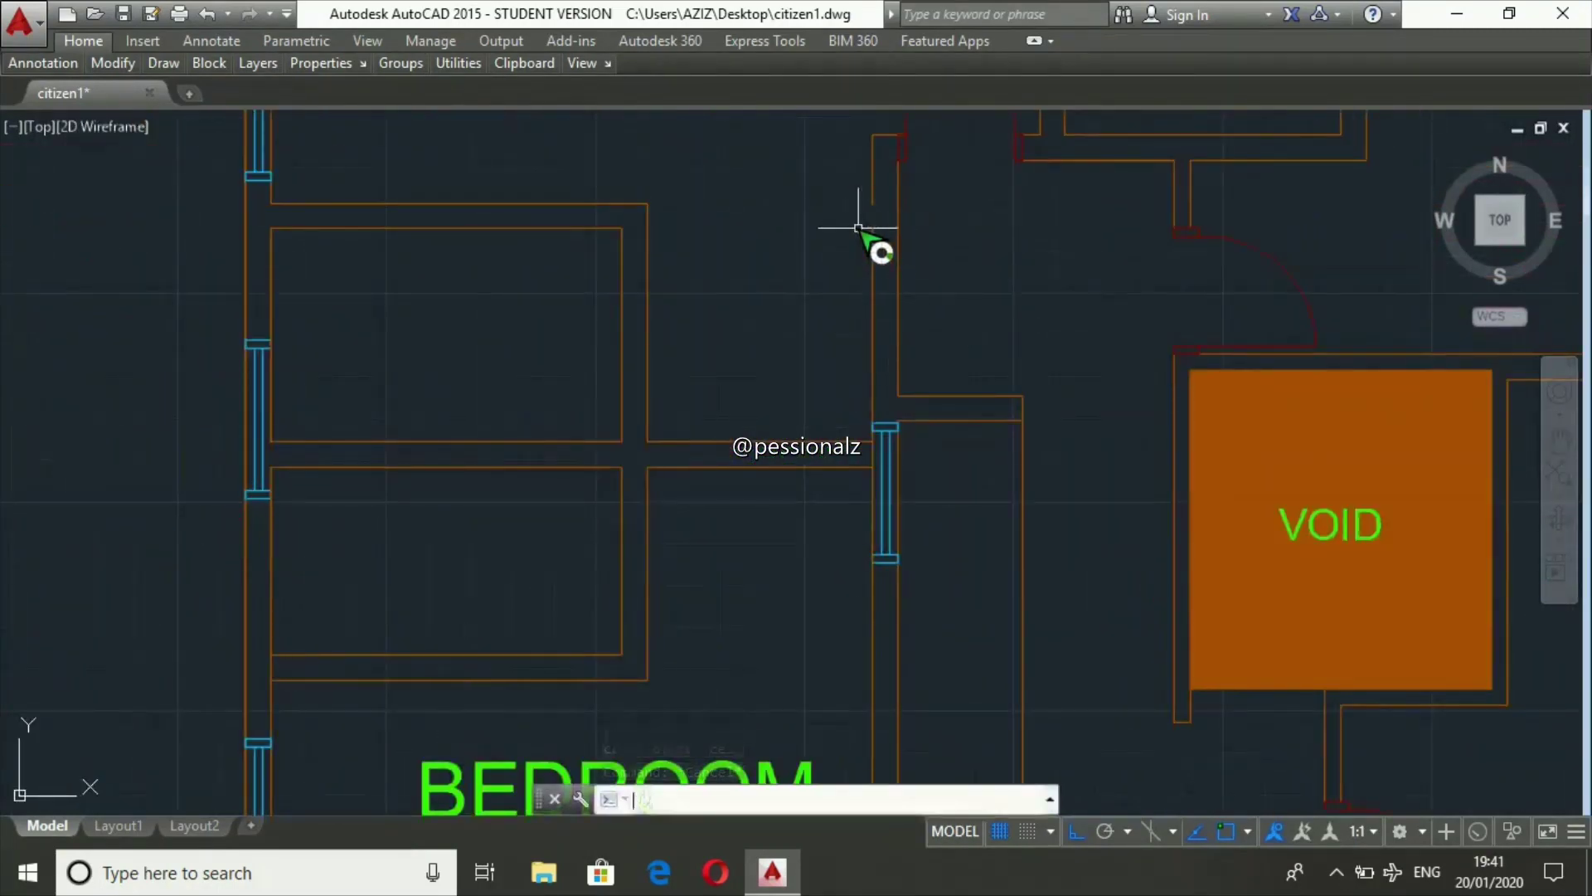
{"action": "key", "text": "BackSpace"}
{"action": "type", "text": "l"}
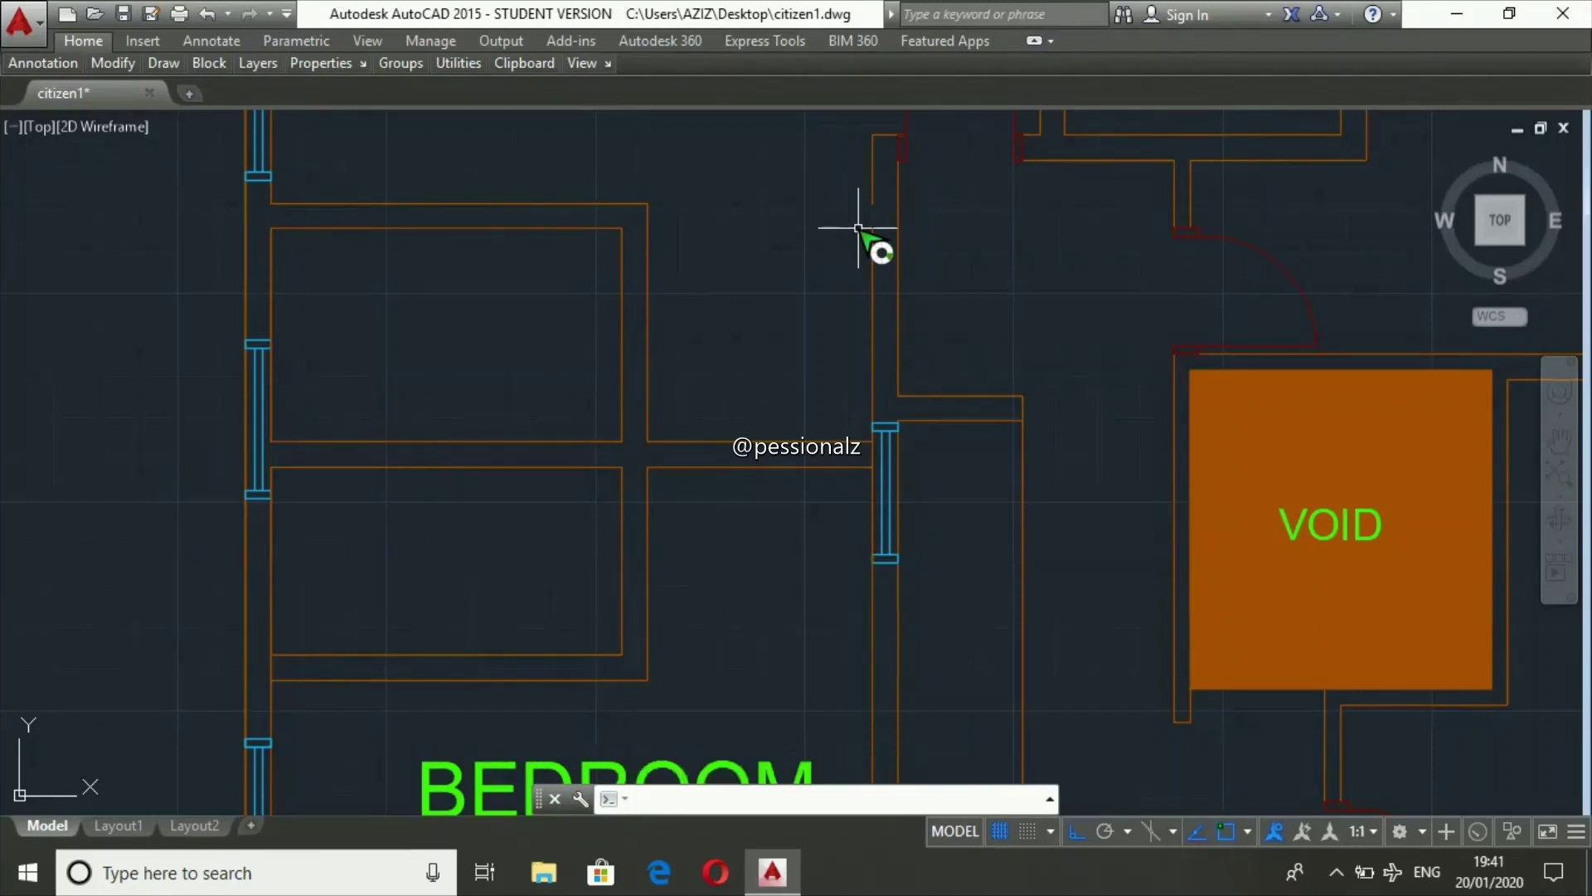
{"action": "key", "text": "Return"}
{"action": "left_click", "coordinate": [872, 227]}
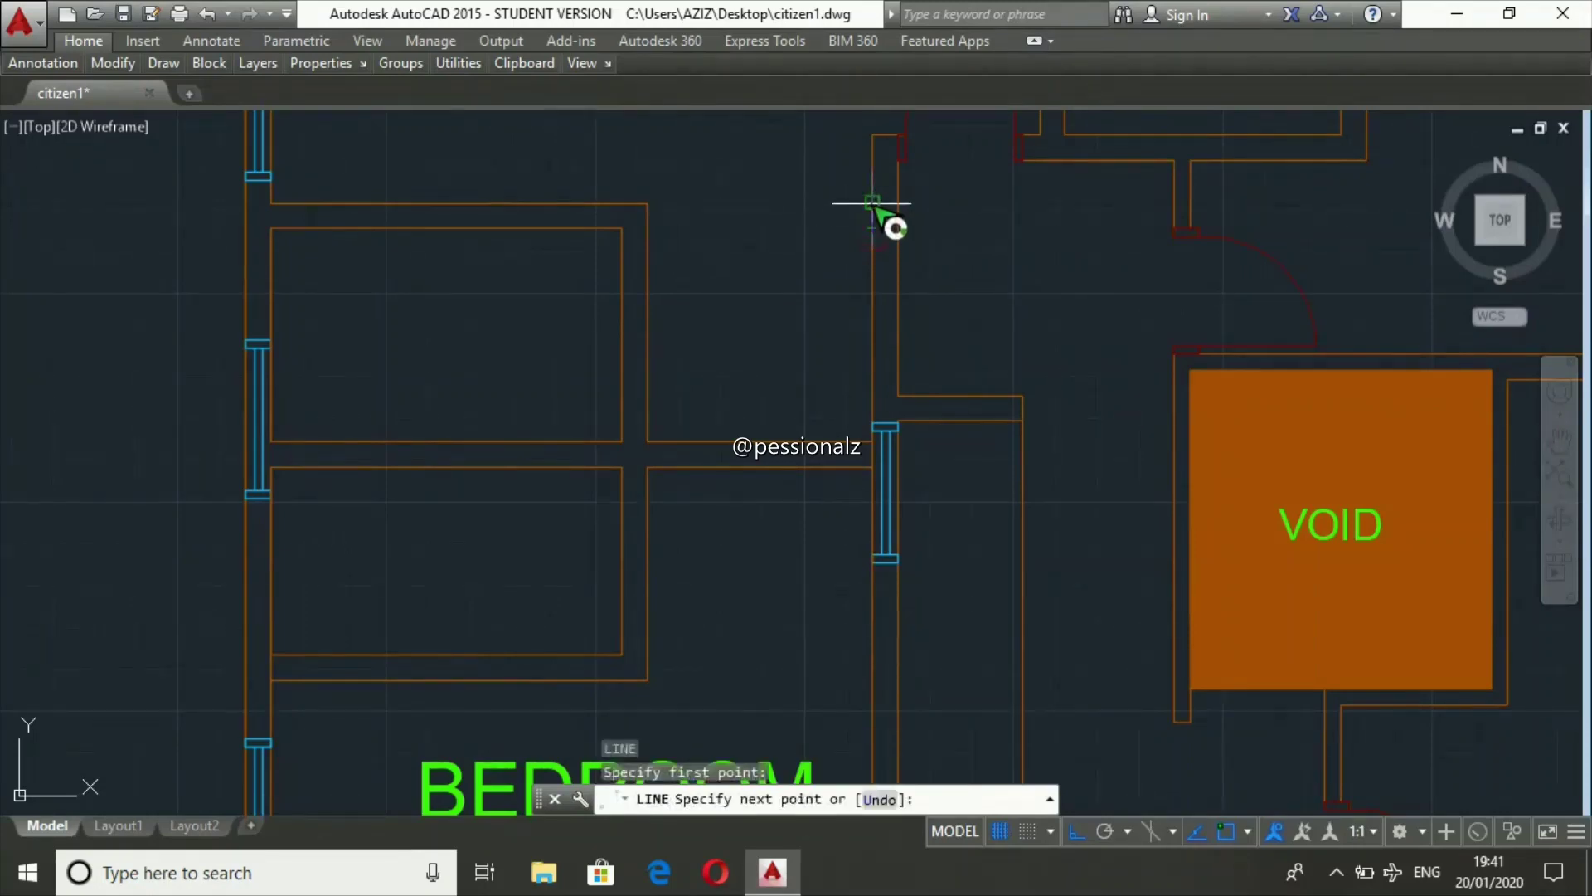
{"action": "key", "text": "Escape"}
{"action": "key", "text": "Escape"}
{"action": "key", "text": "Escape"}
{"action": "scroll", "coordinate": [750, 332], "scroll_direction": "down", "scroll_amount": 4}
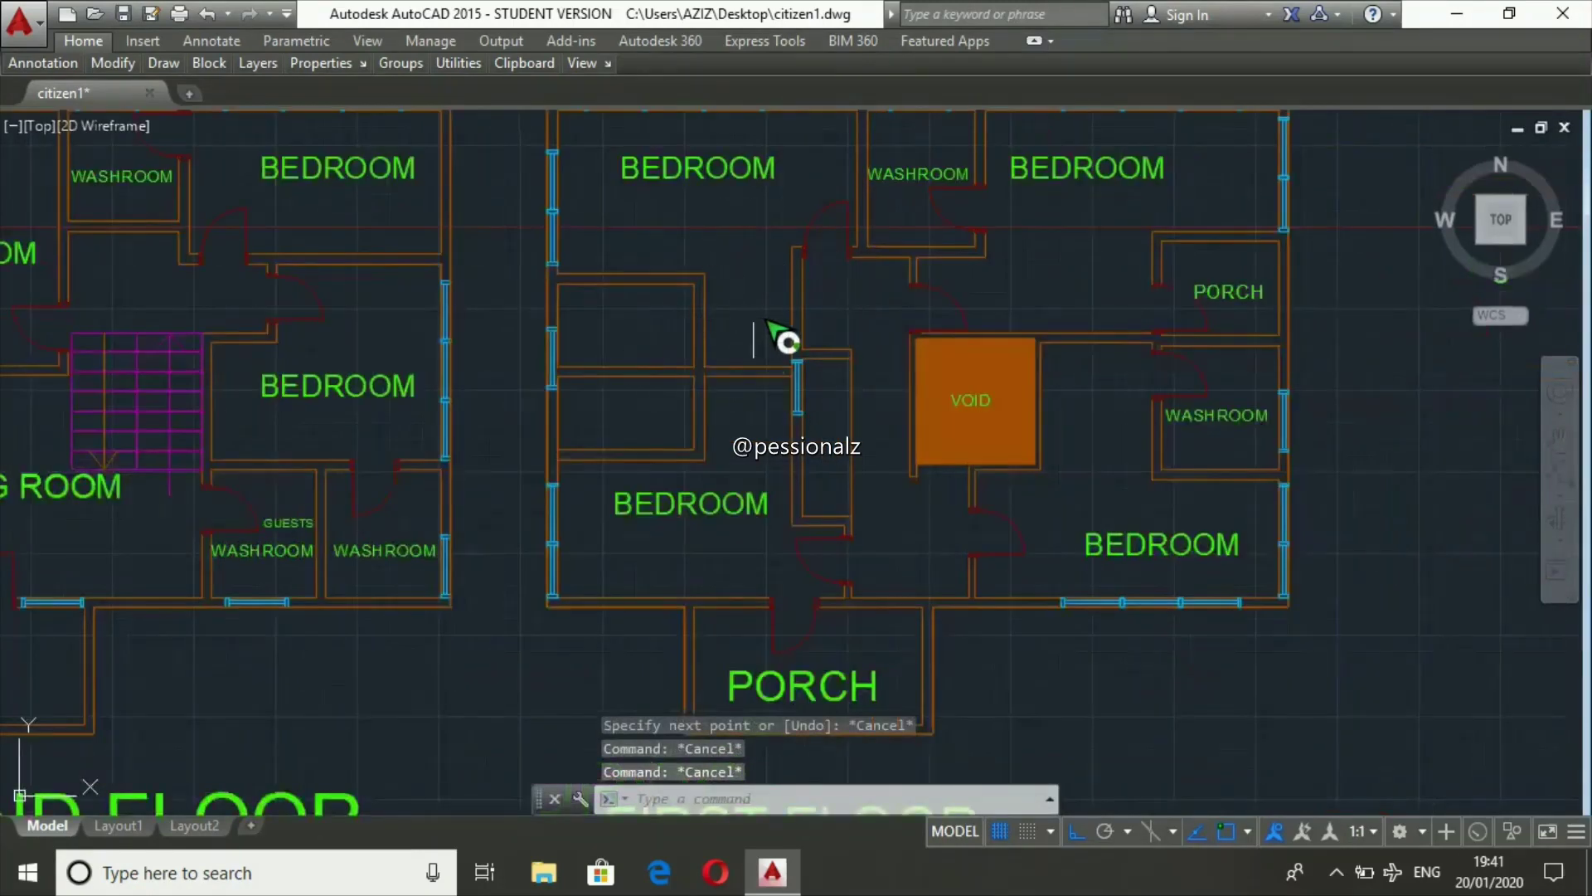
{"action": "scroll", "coordinate": [534, 296], "scroll_direction": "down", "scroll_amount": 2}
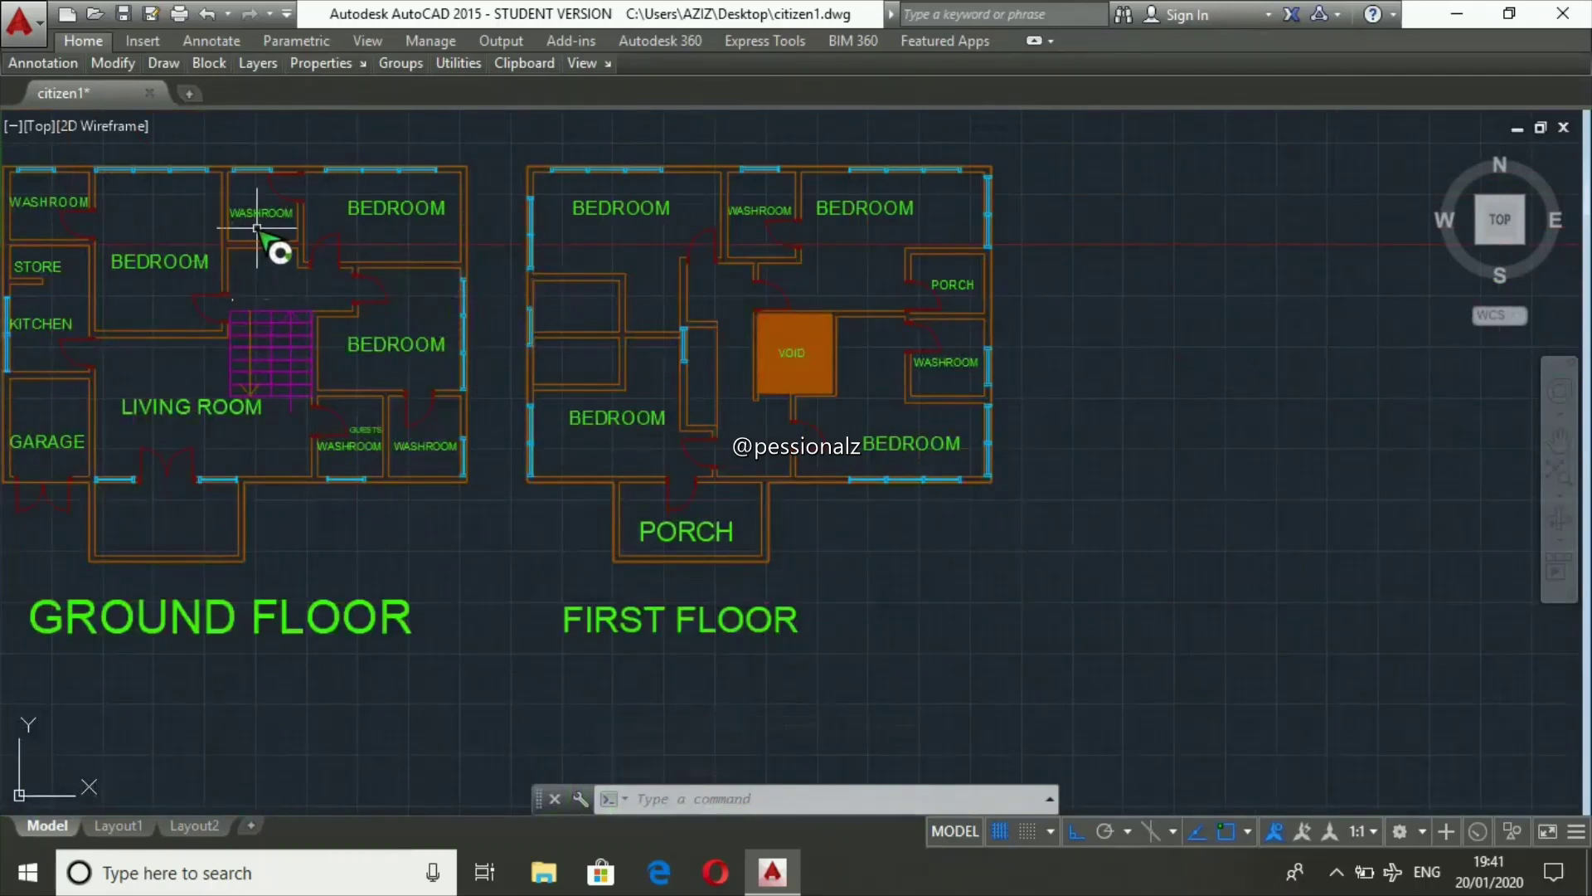
- Copy the ground-floor WASHROOM label into the small first-floor room left of the void
{"action": "left_click", "coordinate": [257, 224]}
{"action": "type", "text": "c"}
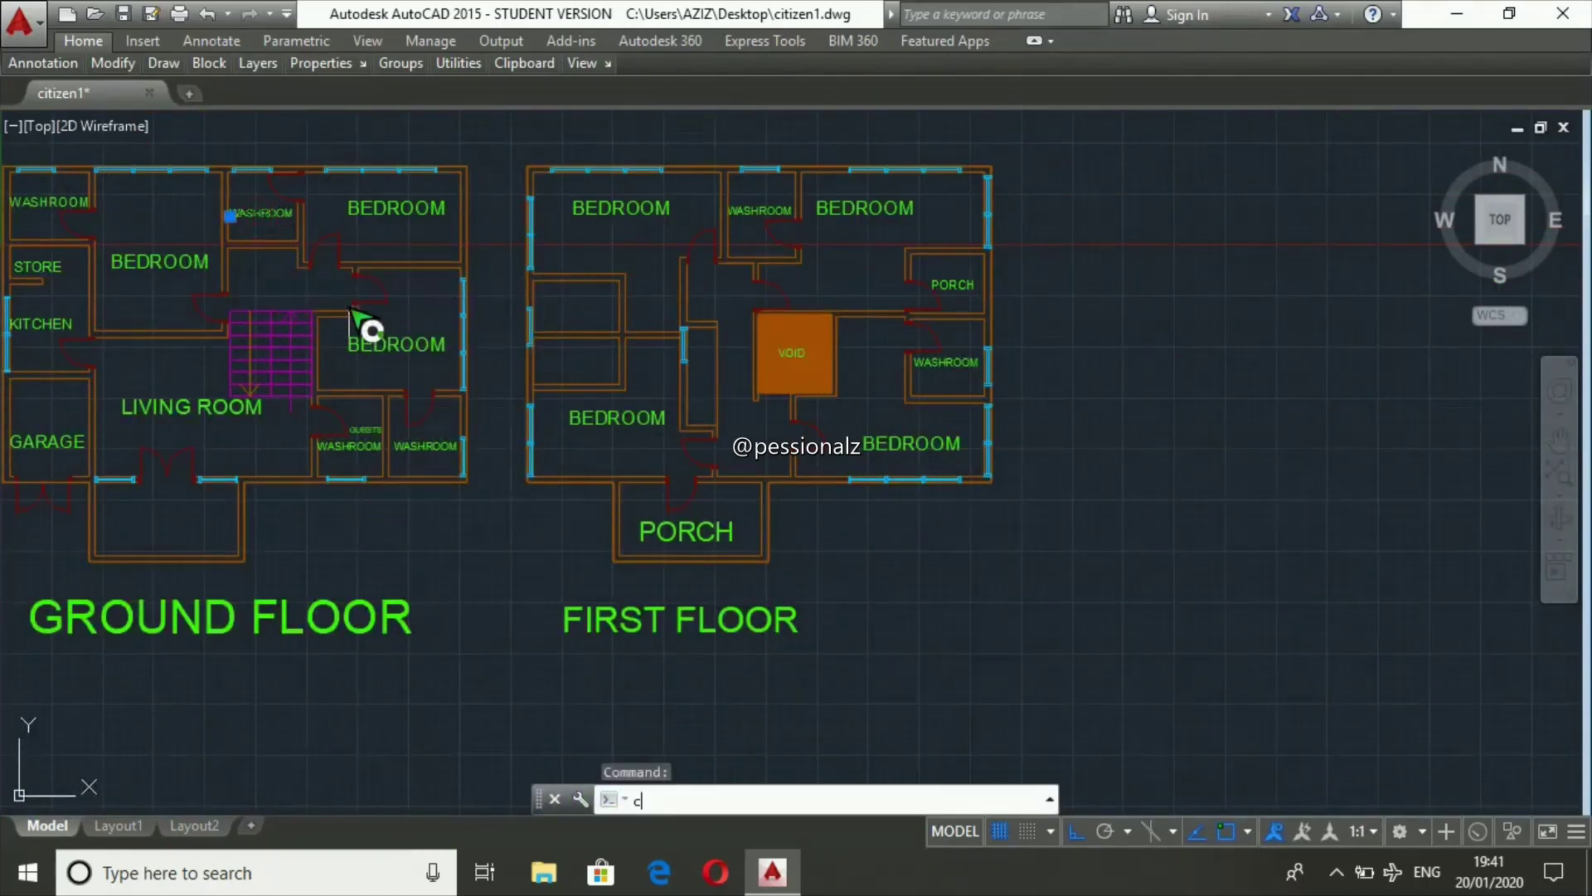
{"action": "type", "text": "p"}
{"action": "key", "text": "Return"}
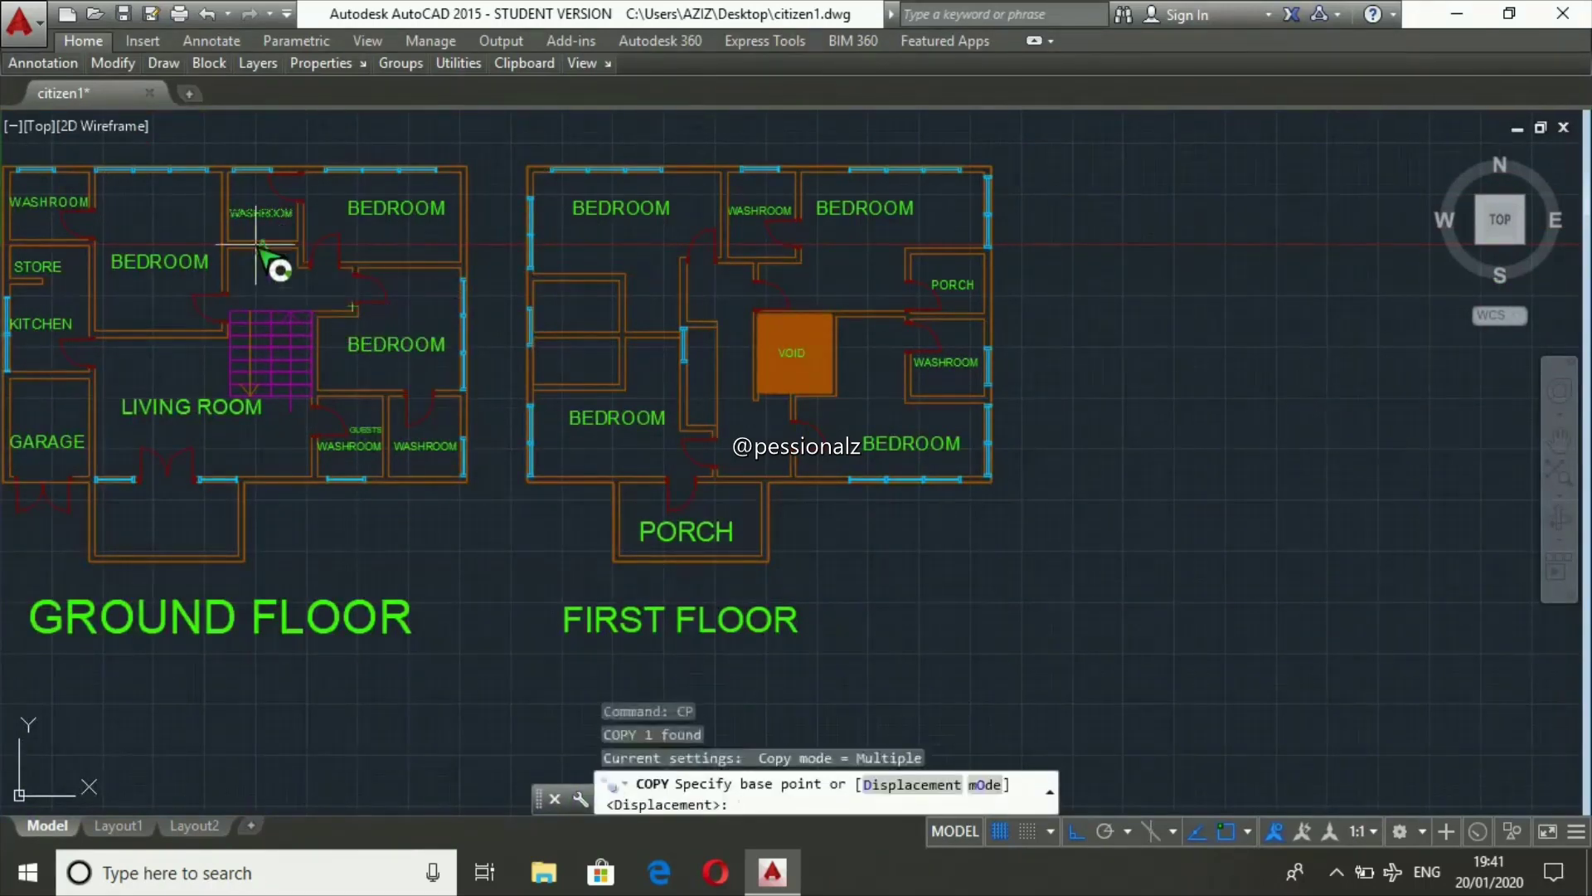
{"action": "left_click", "coordinate": [263, 215]}
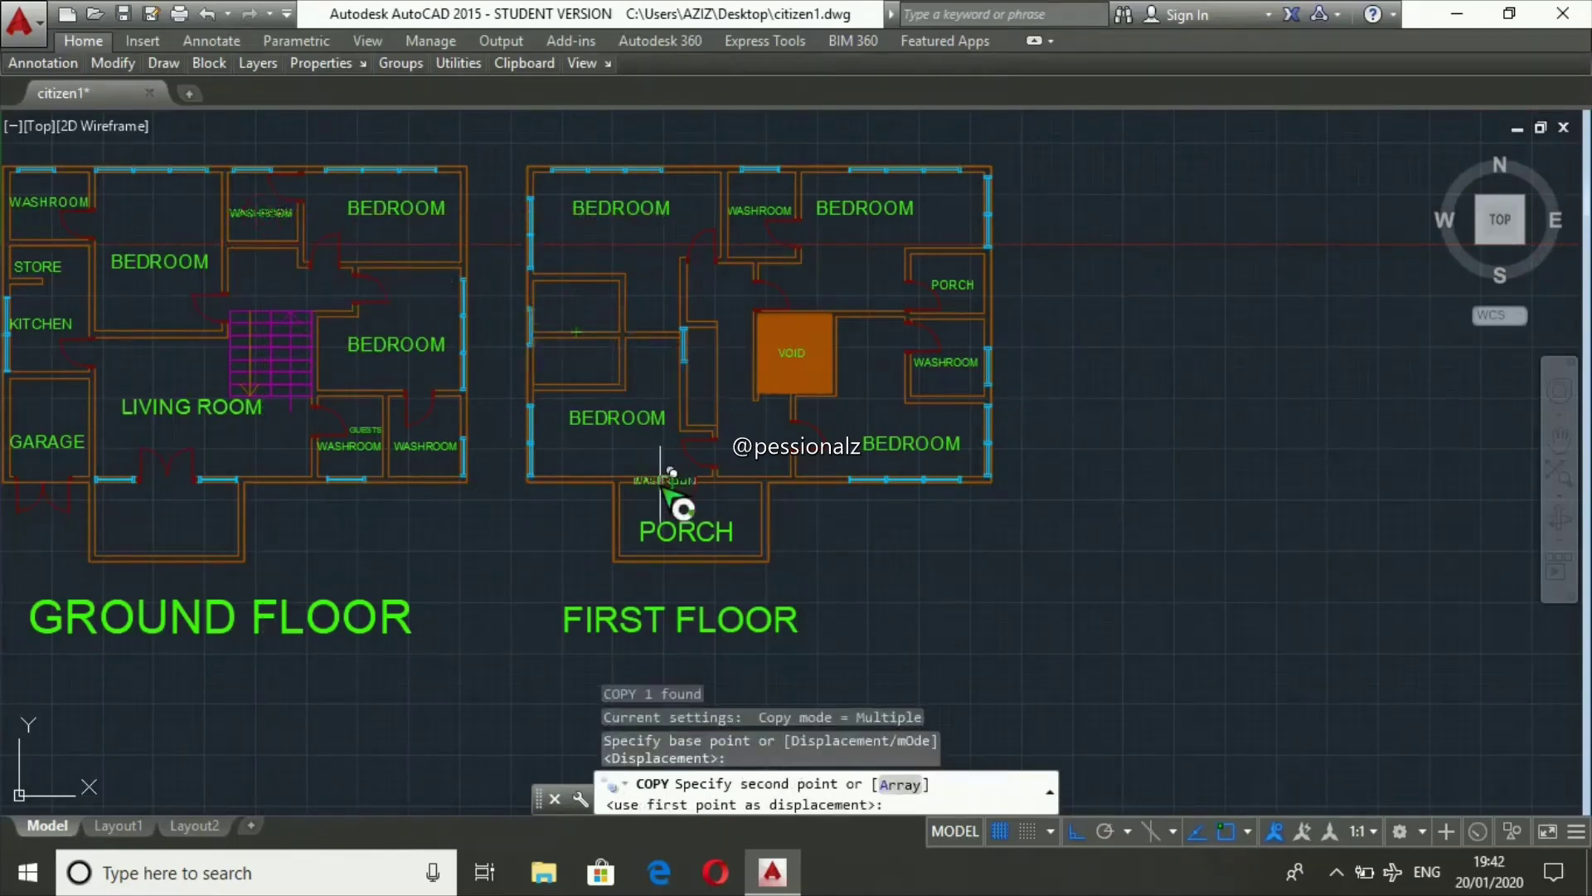
{"action": "left_click", "coordinate": [1075, 833]}
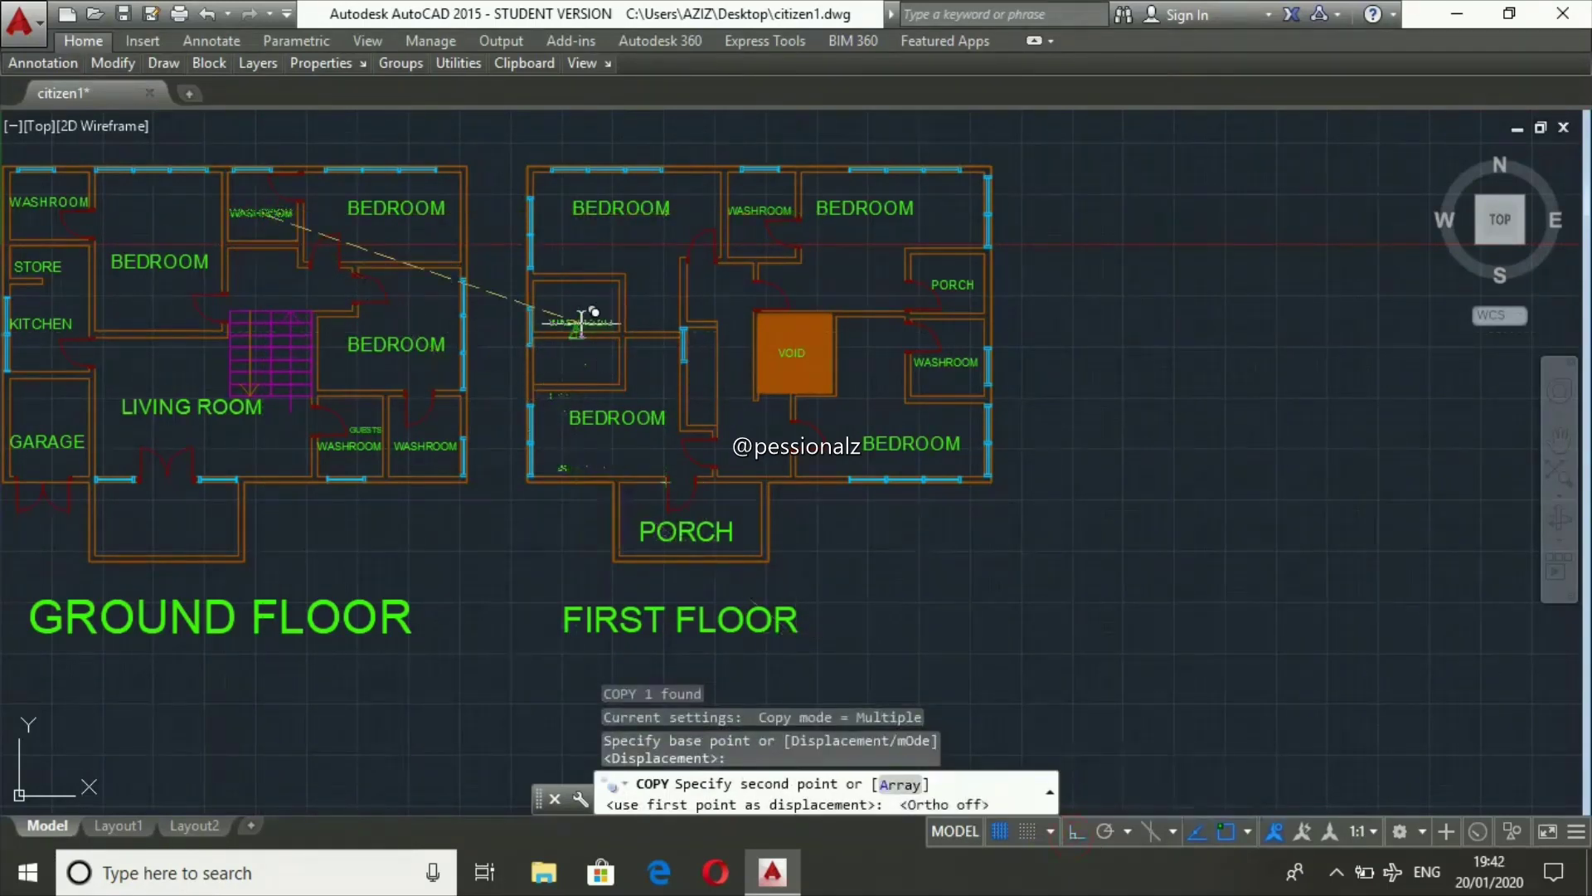
{"action": "left_click", "coordinate": [582, 305]}
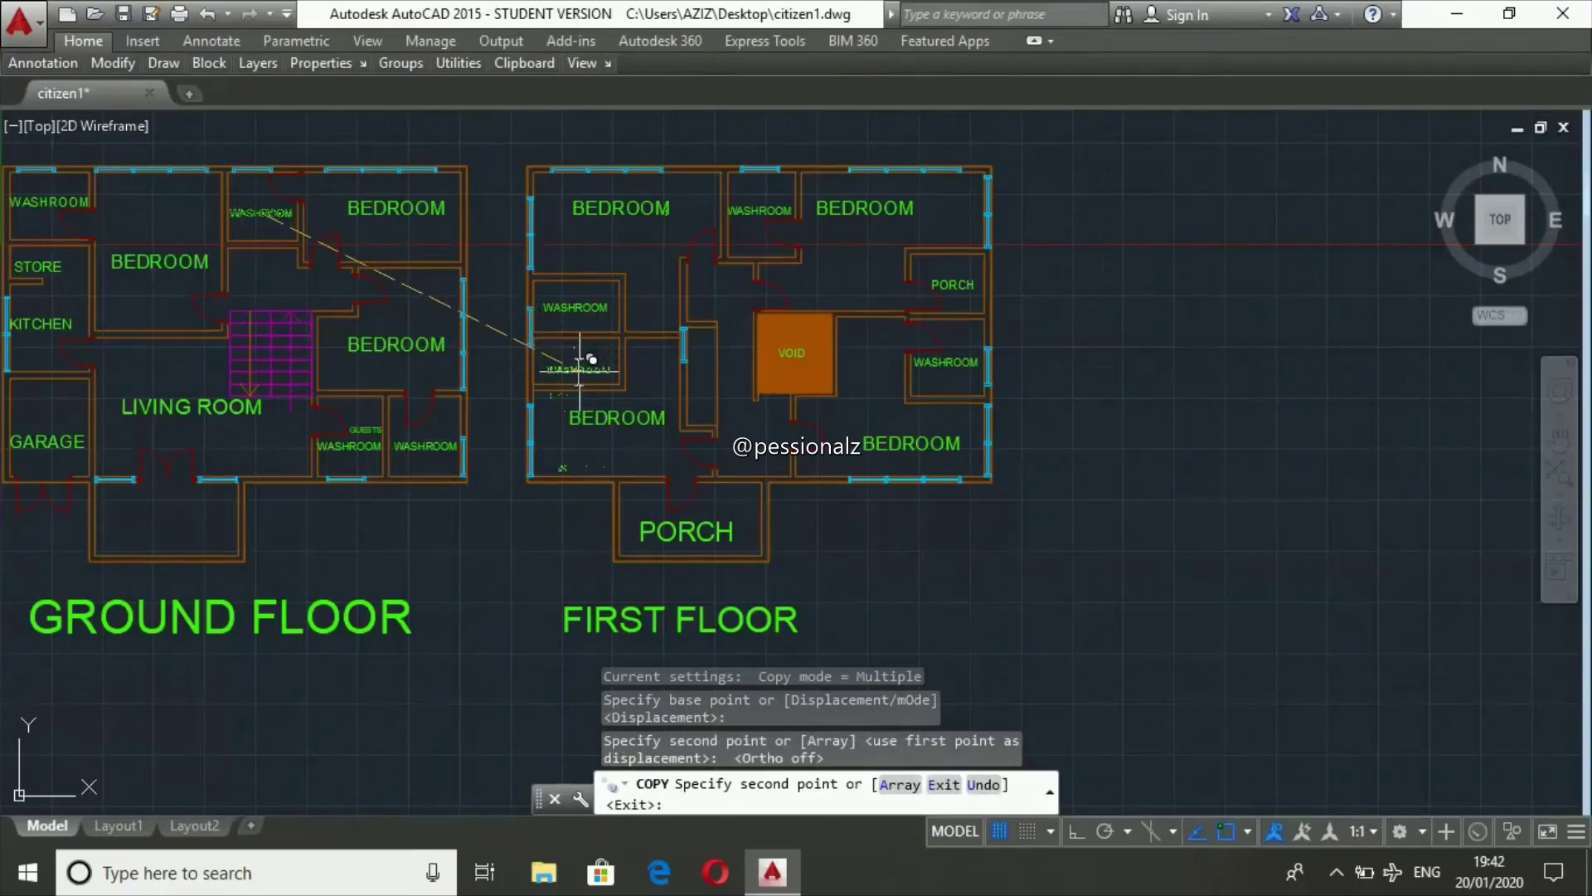
{"action": "key", "text": "Escape"}
{"action": "key", "text": "Escape"}
- Move the left-wall window straight down to sit beside the lower washroom
{"action": "scroll", "coordinate": [515, 302], "scroll_direction": "up", "scroll_amount": 4}
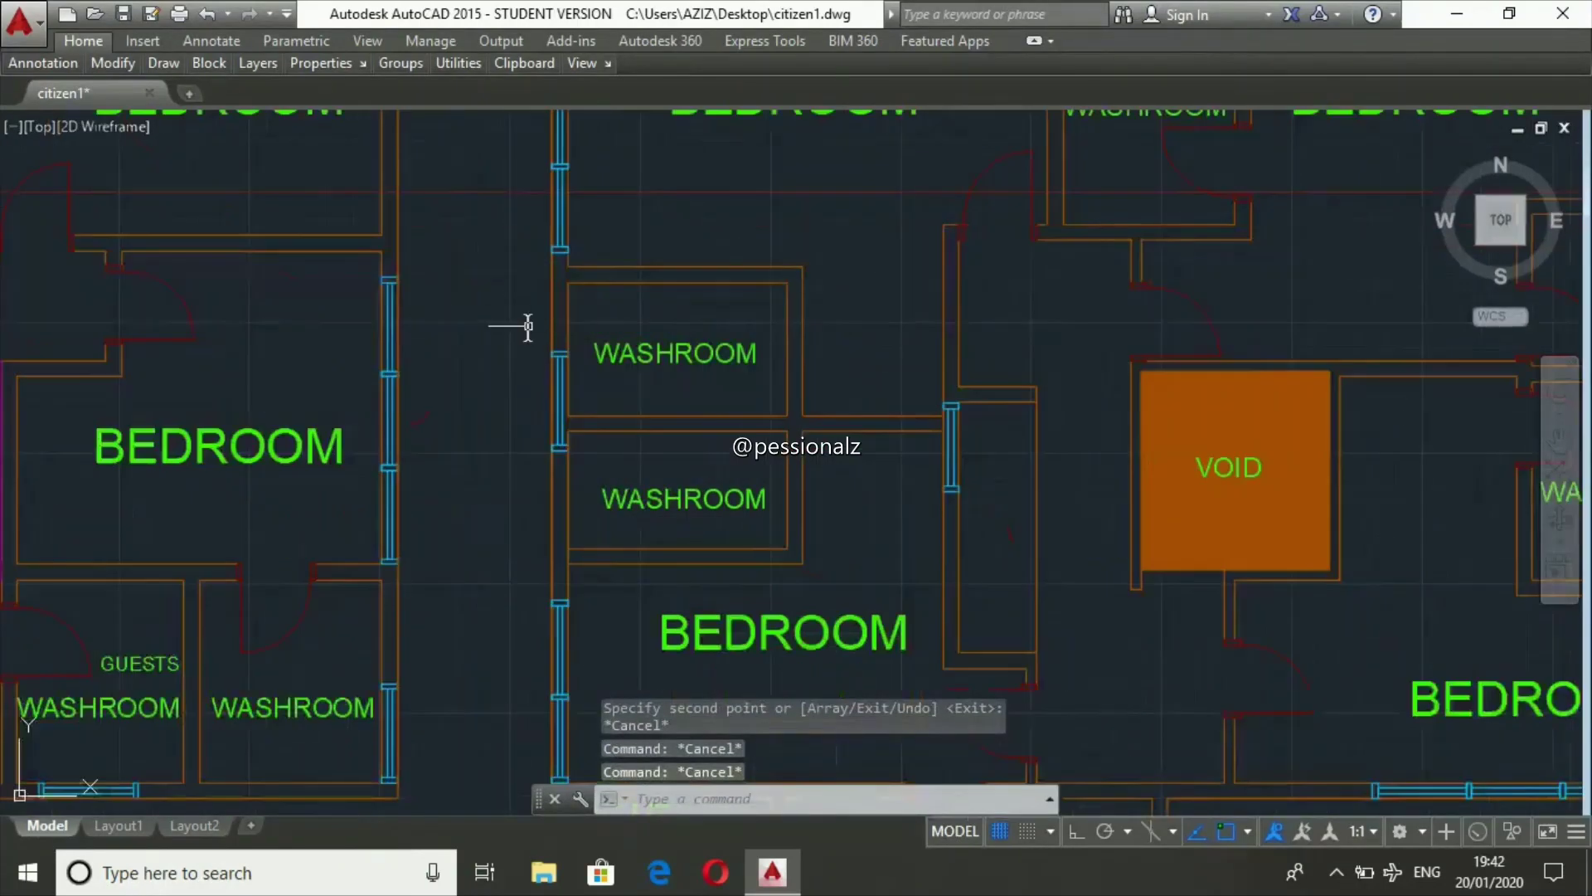
{"action": "left_click", "coordinate": [534, 334]}
{"action": "left_click", "coordinate": [583, 465]}
{"action": "type", "text": "MO"}
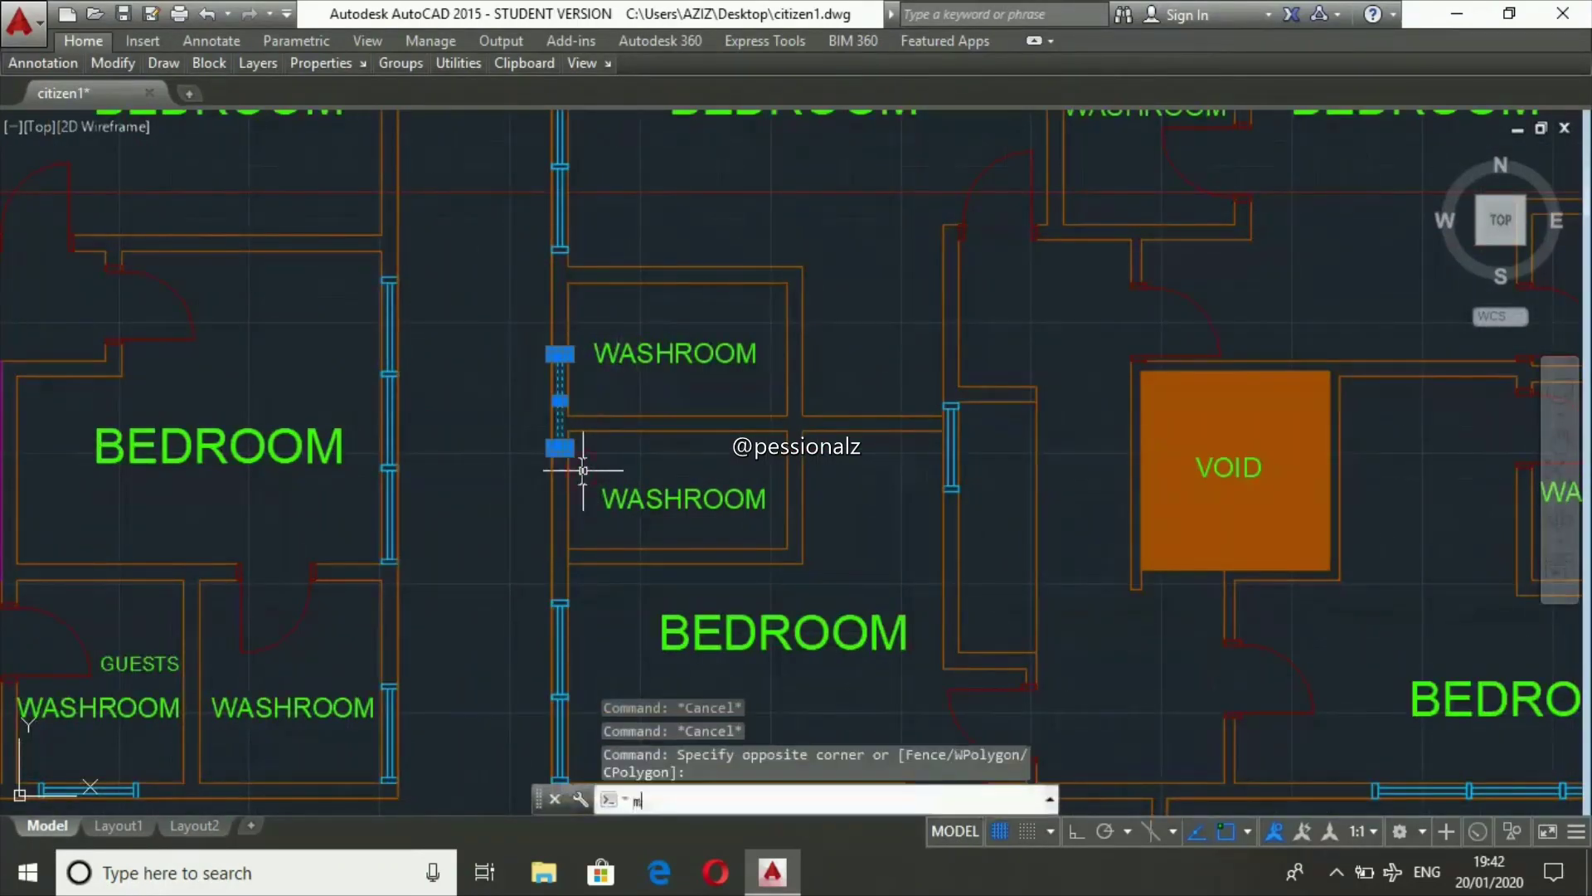
{"action": "key", "text": "Down"}
{"action": "key", "text": "Return"}
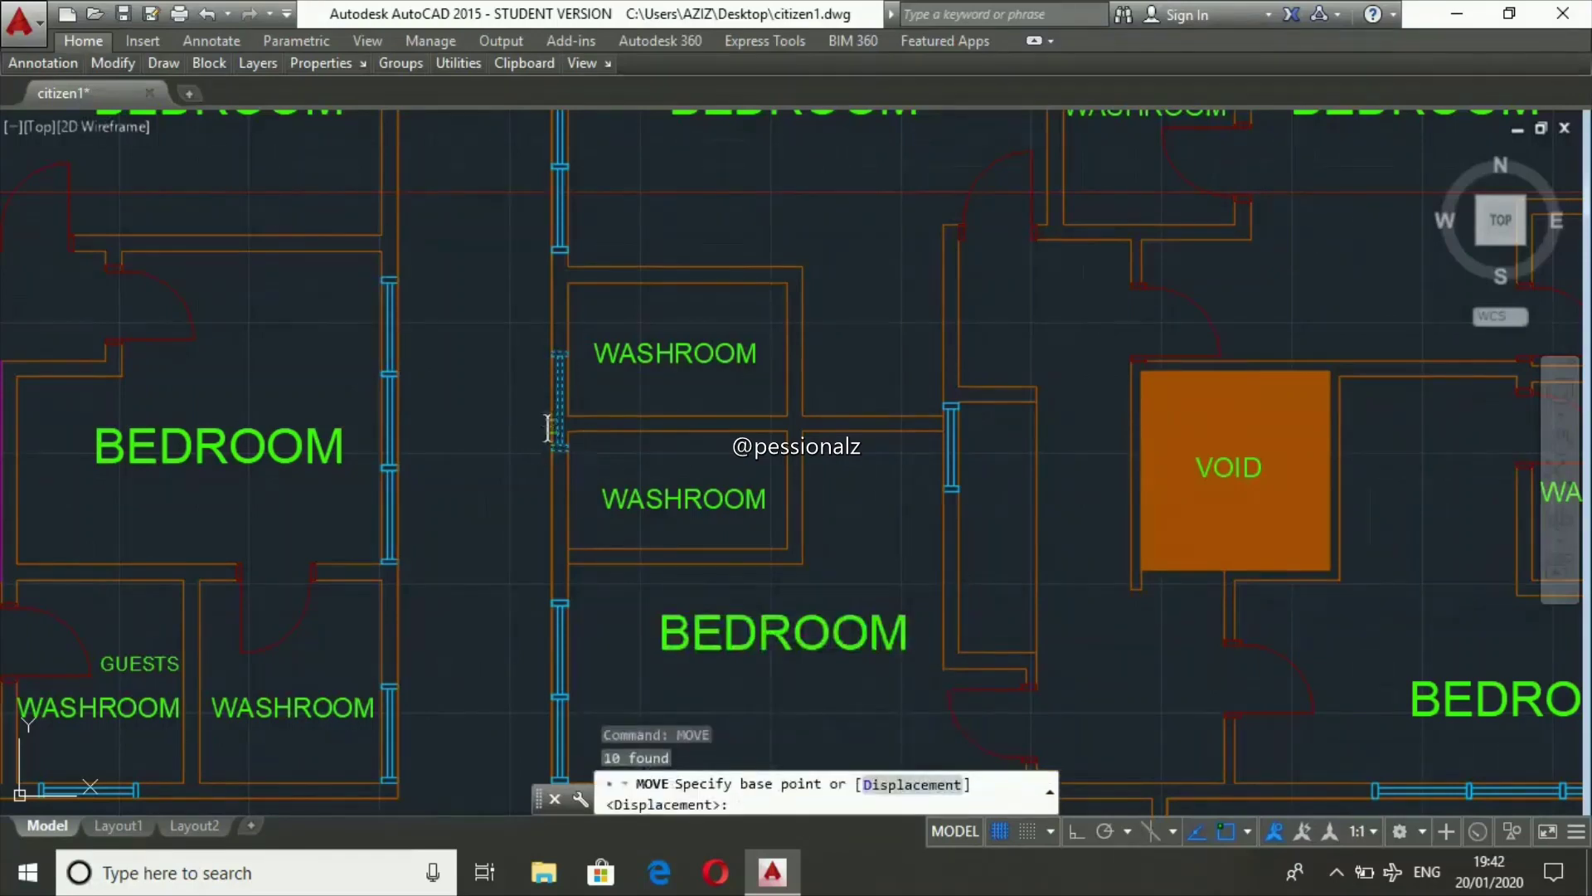
{"action": "left_click", "coordinate": [522, 398]}
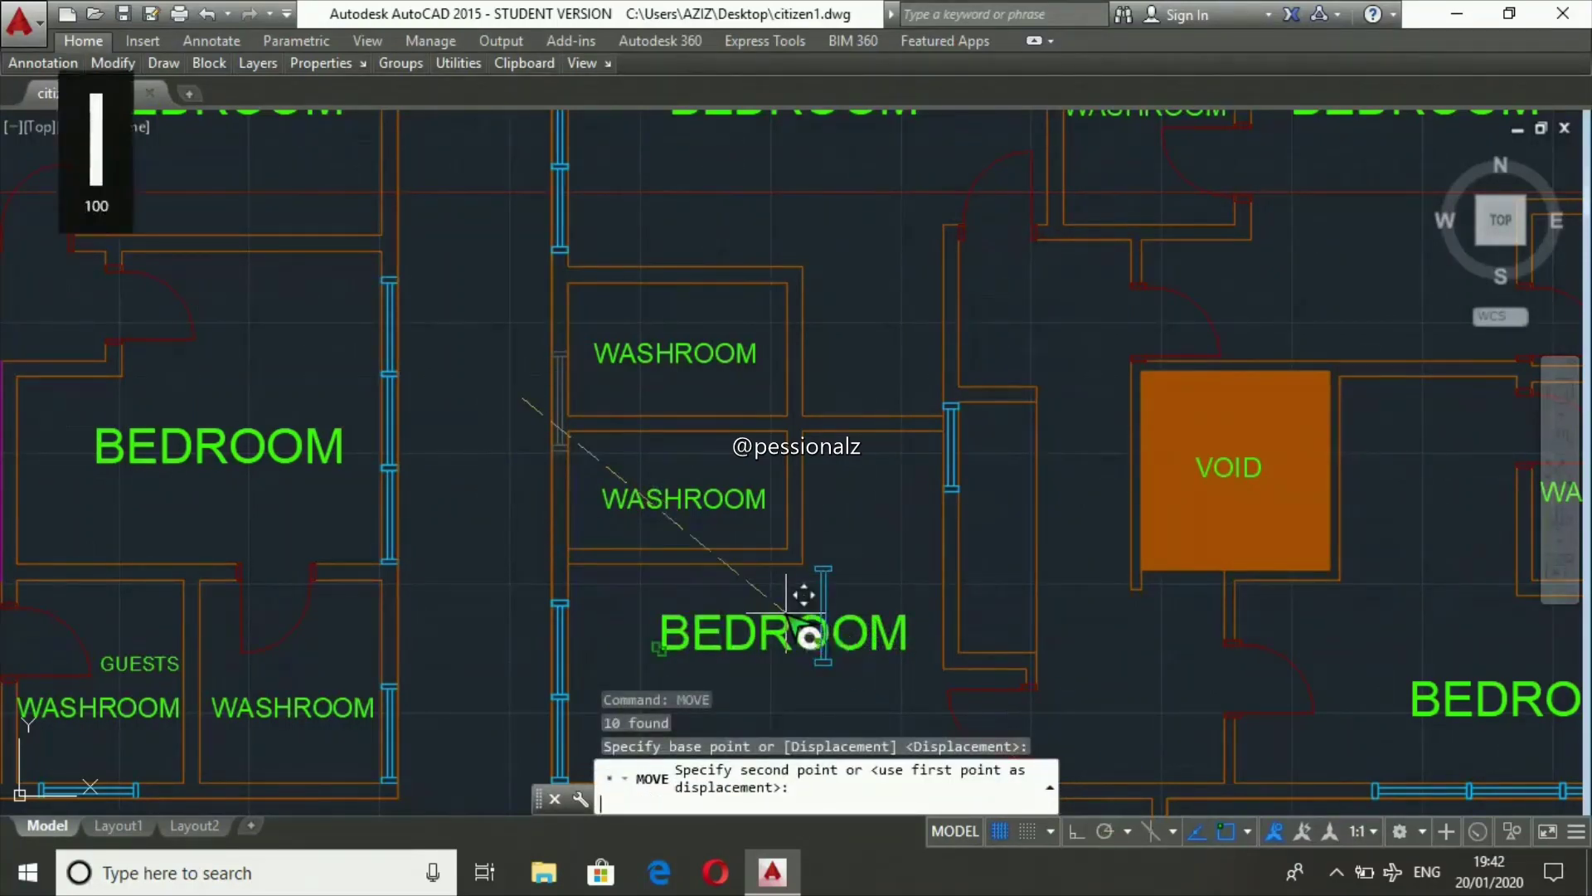
{"action": "left_click", "coordinate": [1078, 836]}
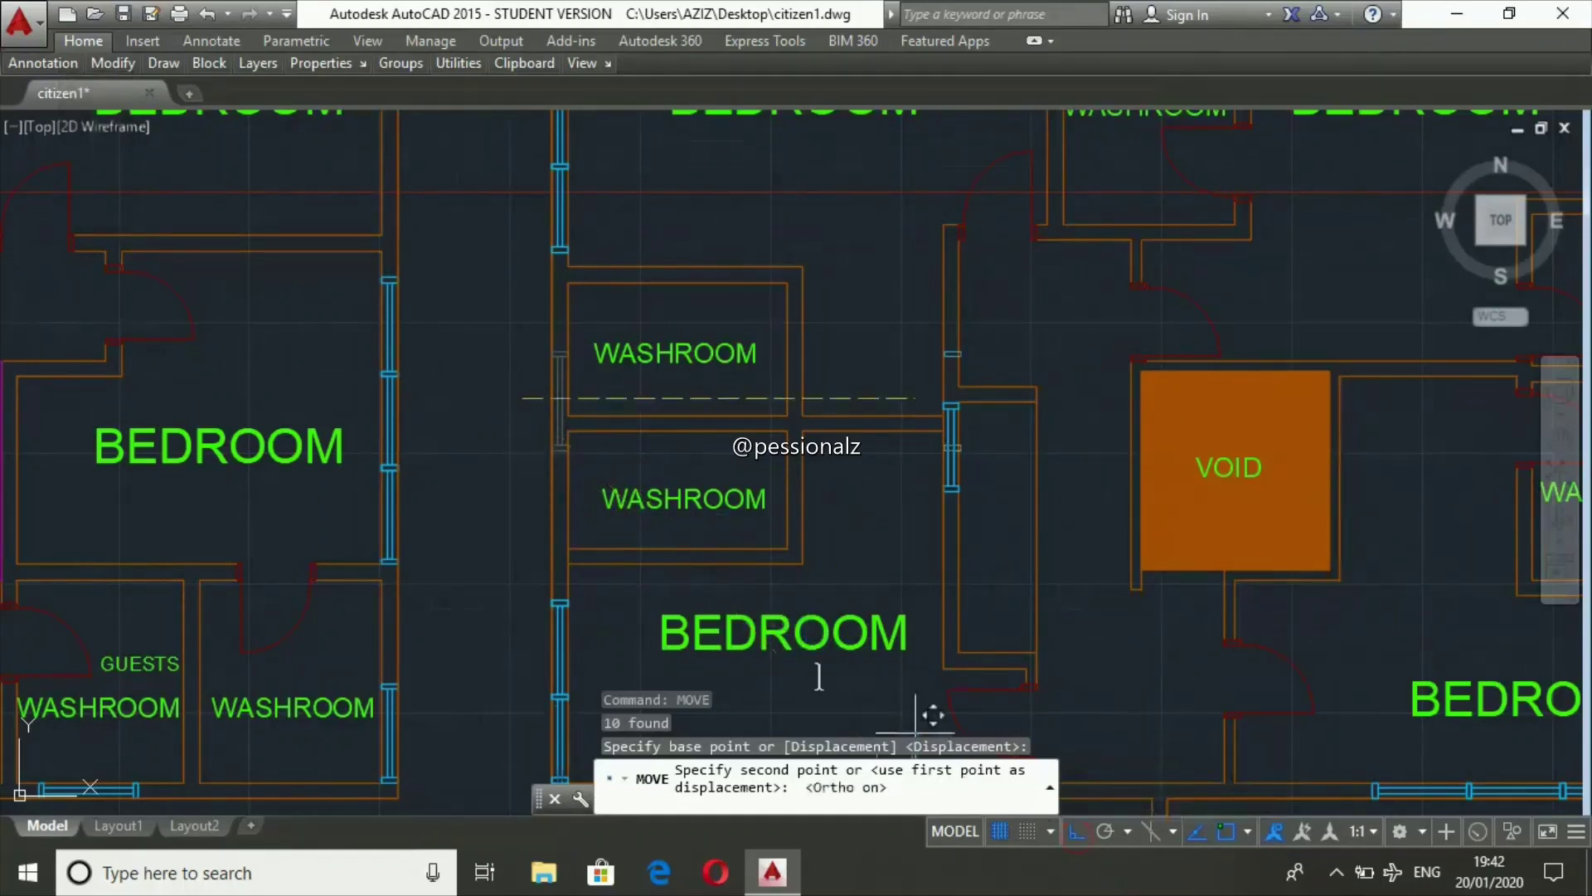
{"action": "left_click", "coordinate": [503, 489]}
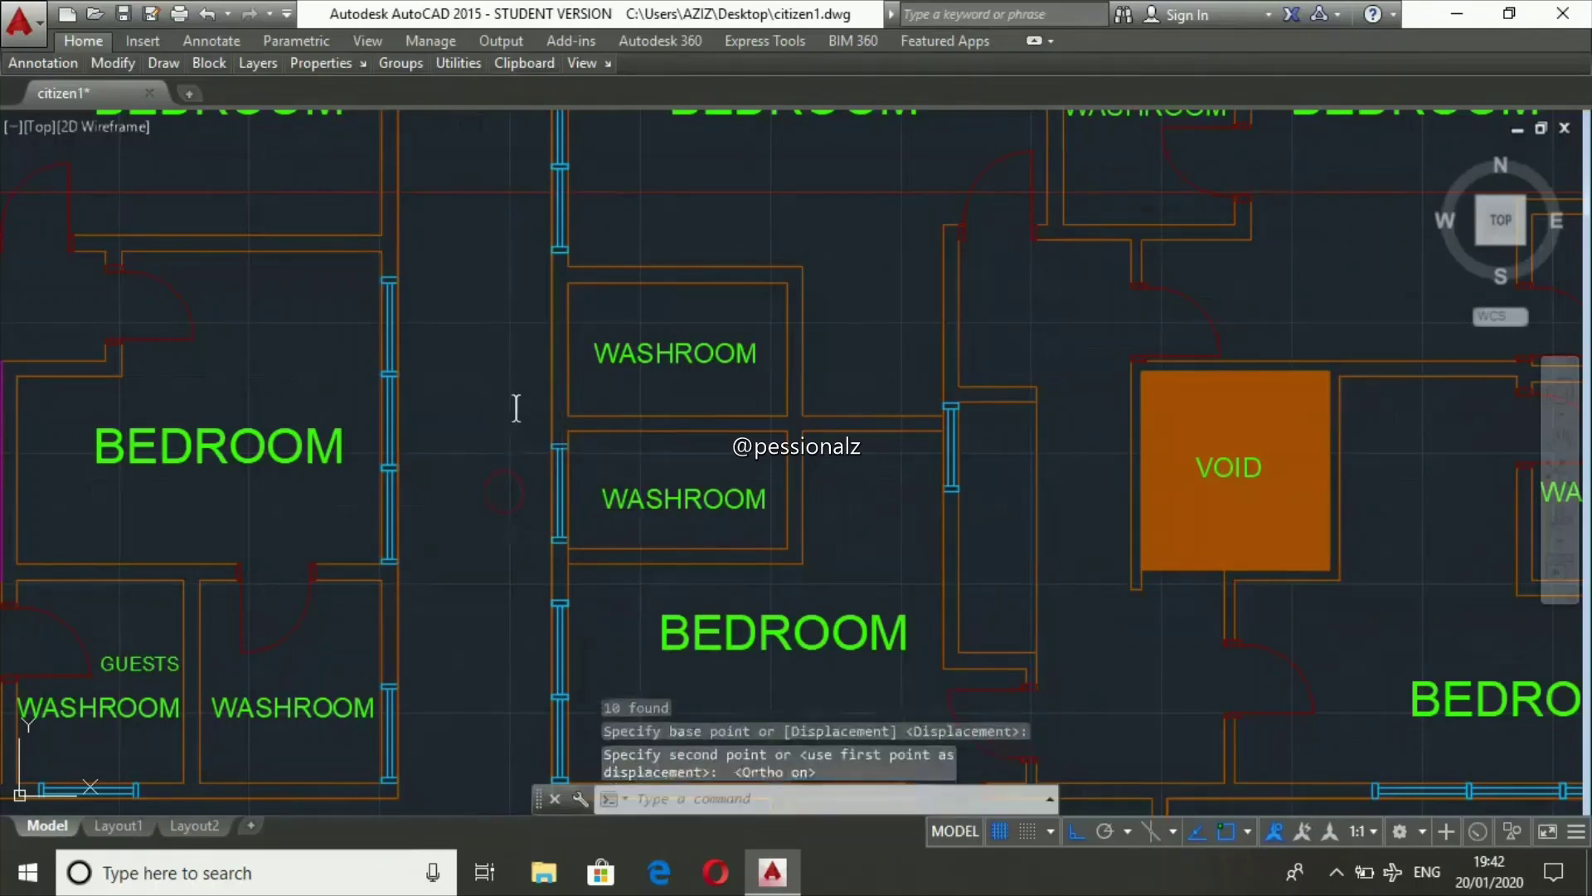
- Copy the moved window upward to sit beside the upper washroom
{"action": "left_click", "coordinate": [528, 425]}
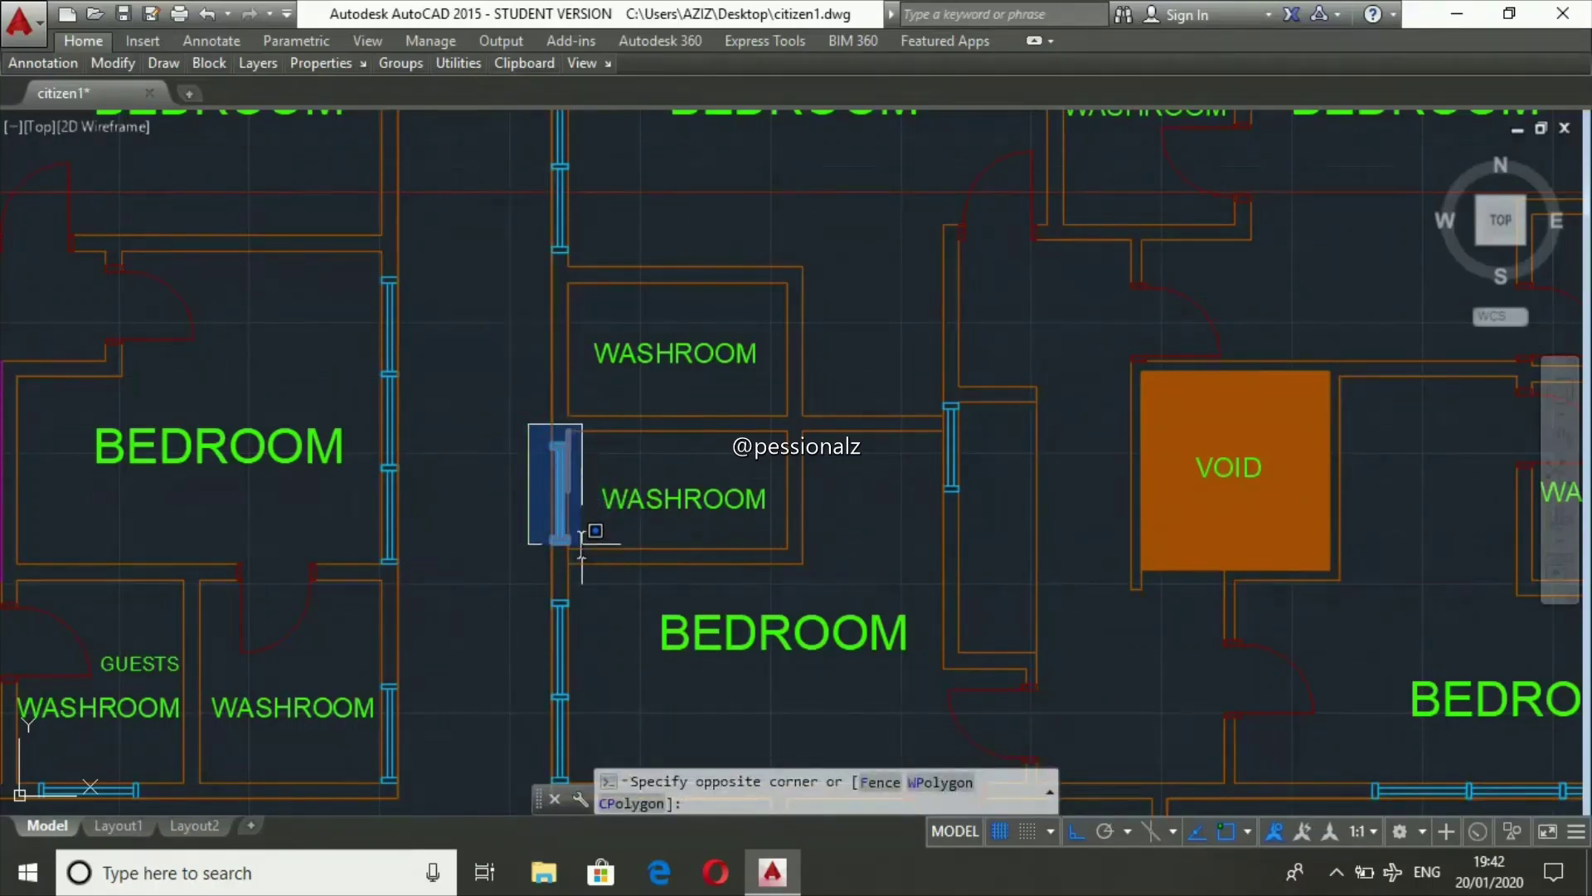
{"action": "left_click", "coordinate": [582, 547]}
{"action": "type", "text": "cp"}
{"action": "key", "text": "Return"}
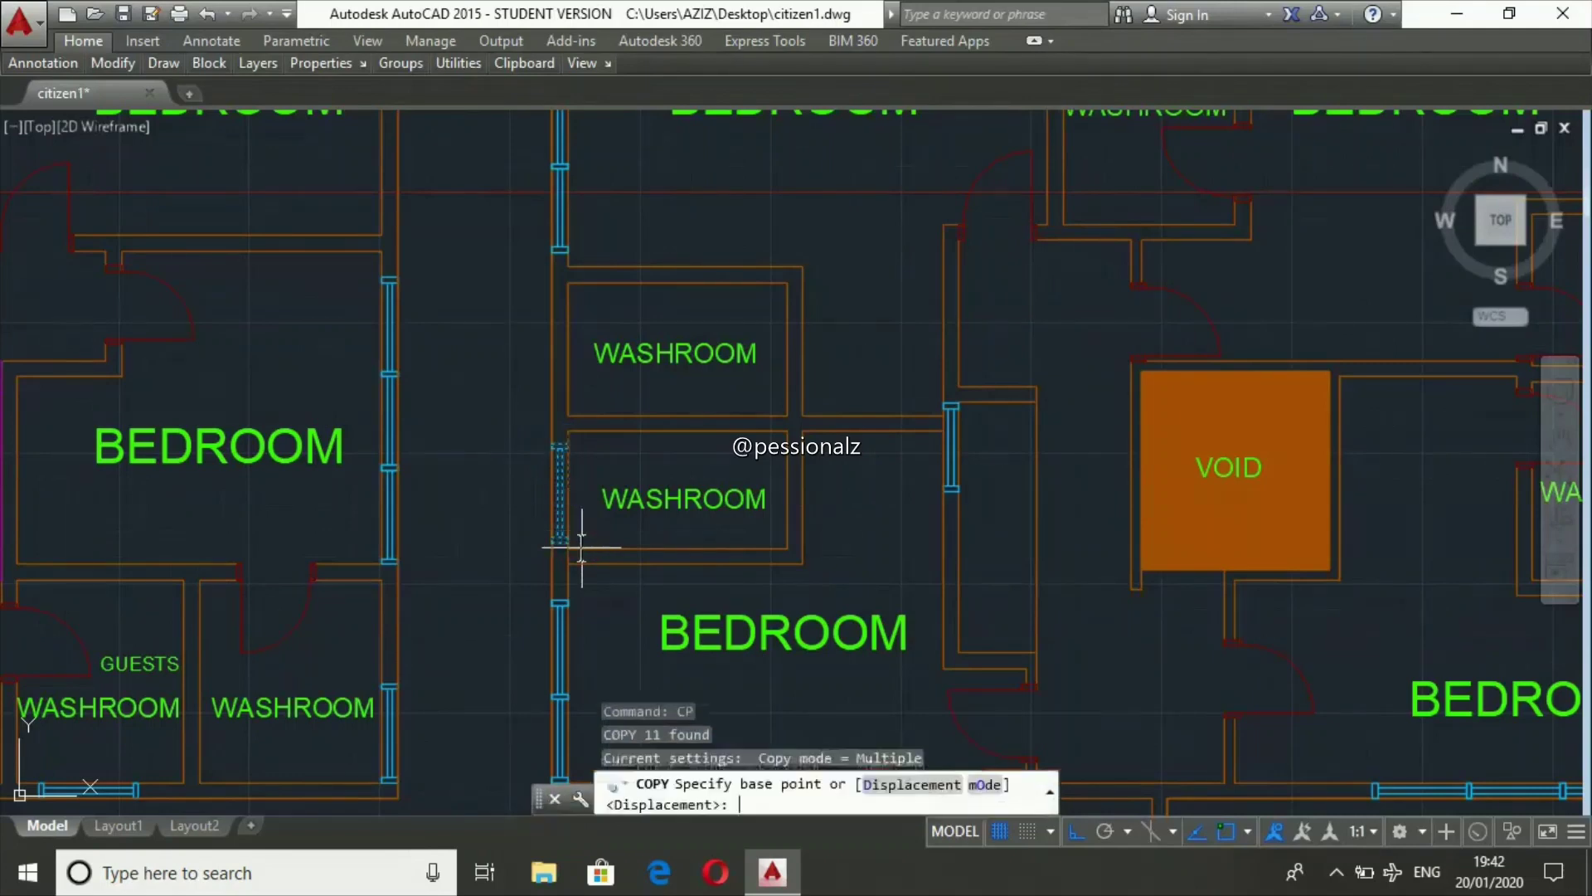
{"action": "left_click", "coordinate": [491, 490]}
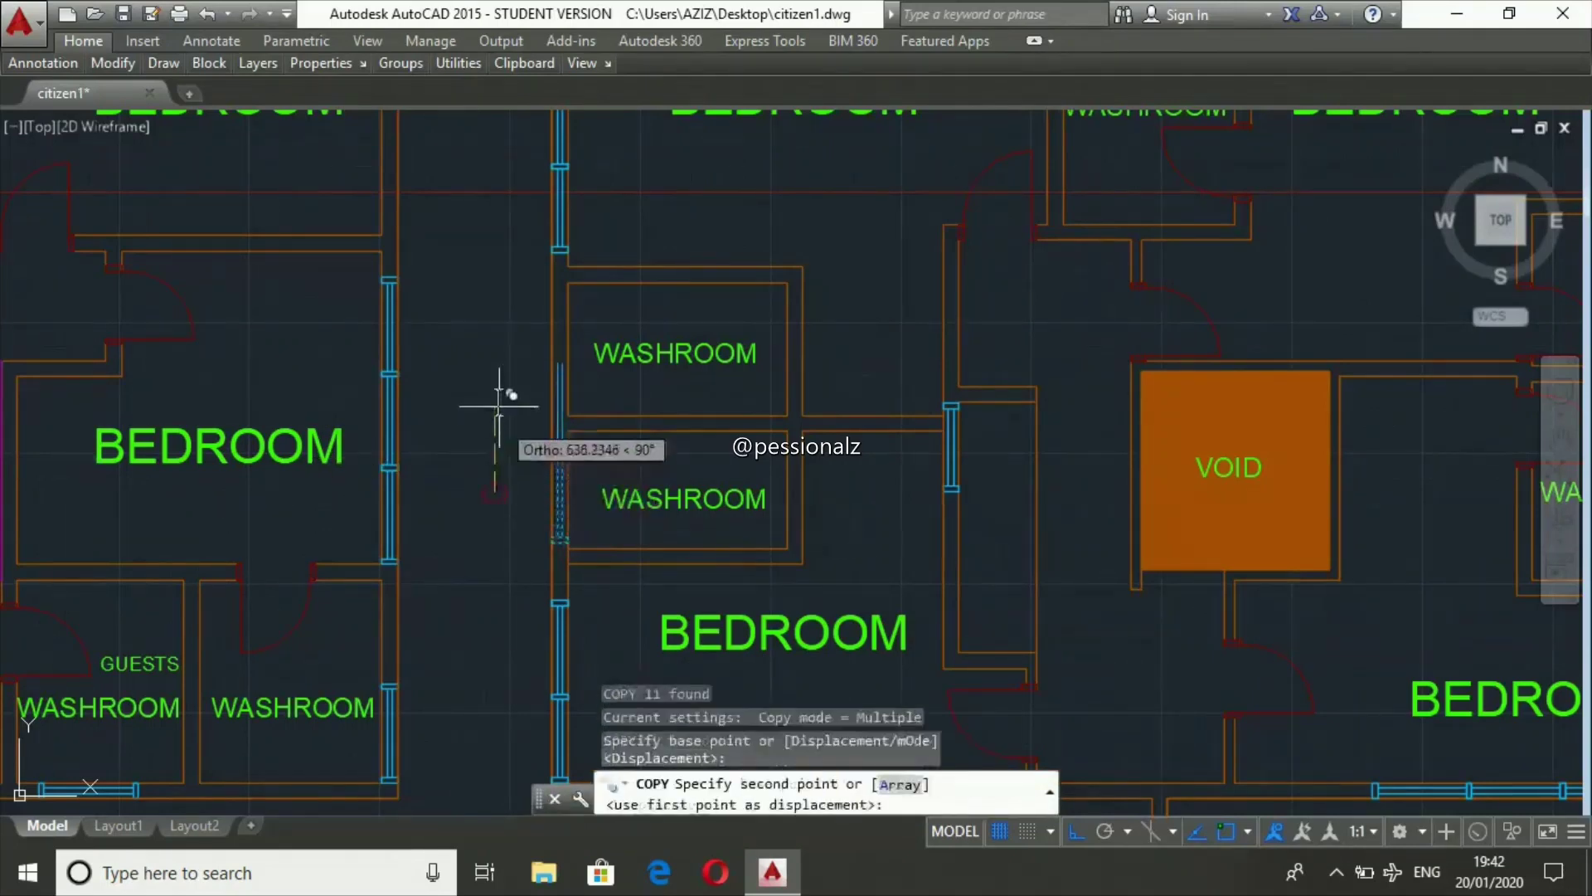
{"action": "left_click", "coordinate": [507, 343]}
{"action": "key", "text": "Escape"}
{"action": "key", "text": "Escape"}
{"action": "key", "text": "Escape"}
{"action": "scroll", "coordinate": [713, 523], "scroll_direction": "down", "scroll_amount": 3}
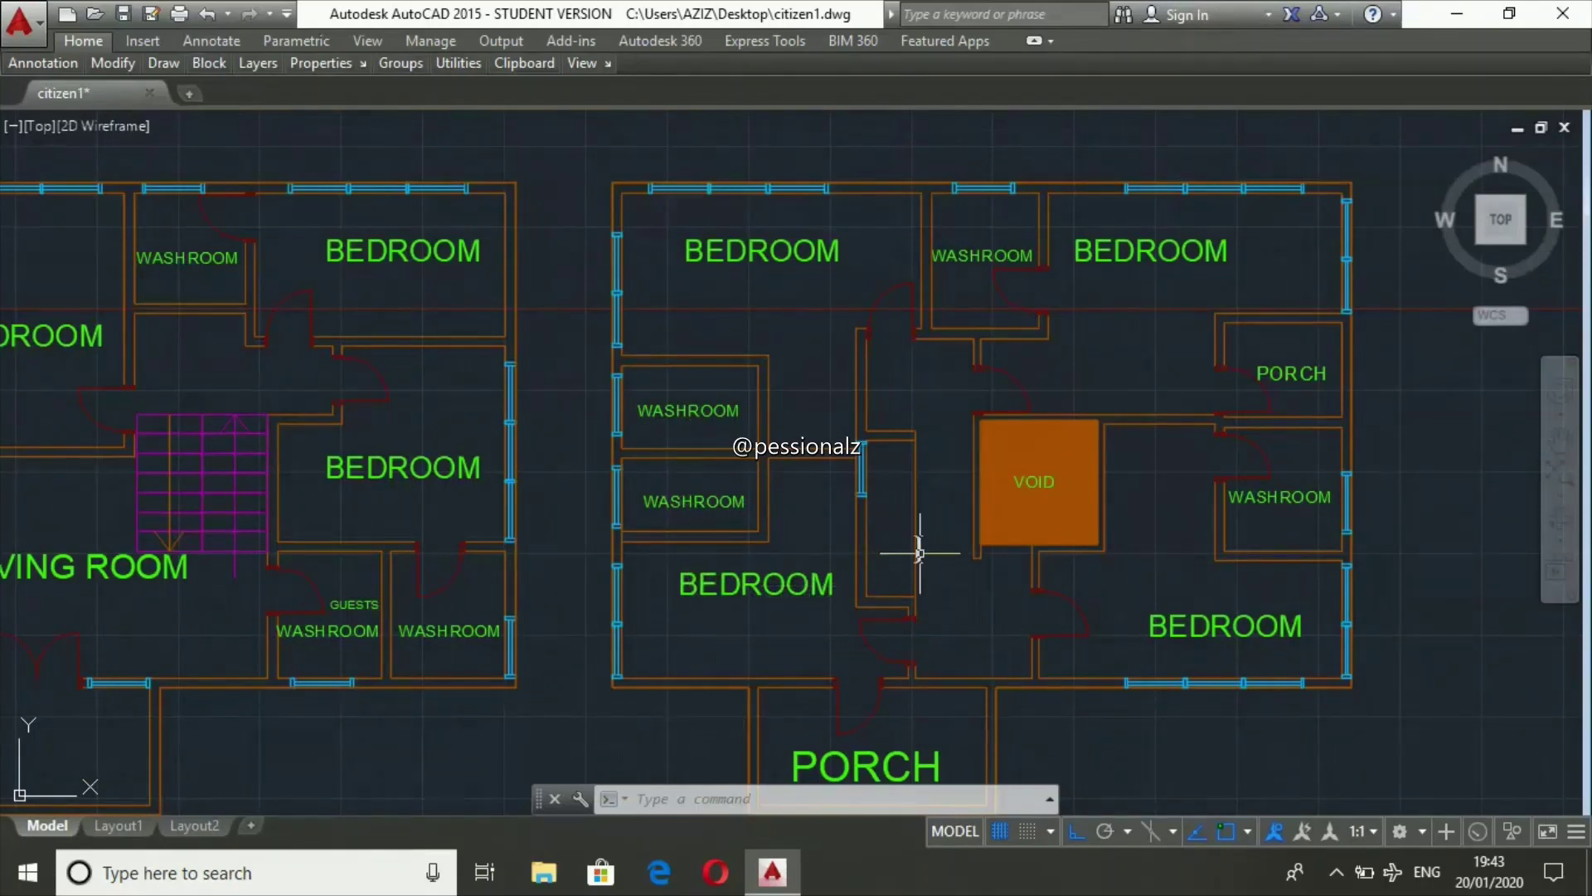
{"action": "left_click", "coordinate": [854, 437]}
{"action": "left_click", "coordinate": [884, 514]}
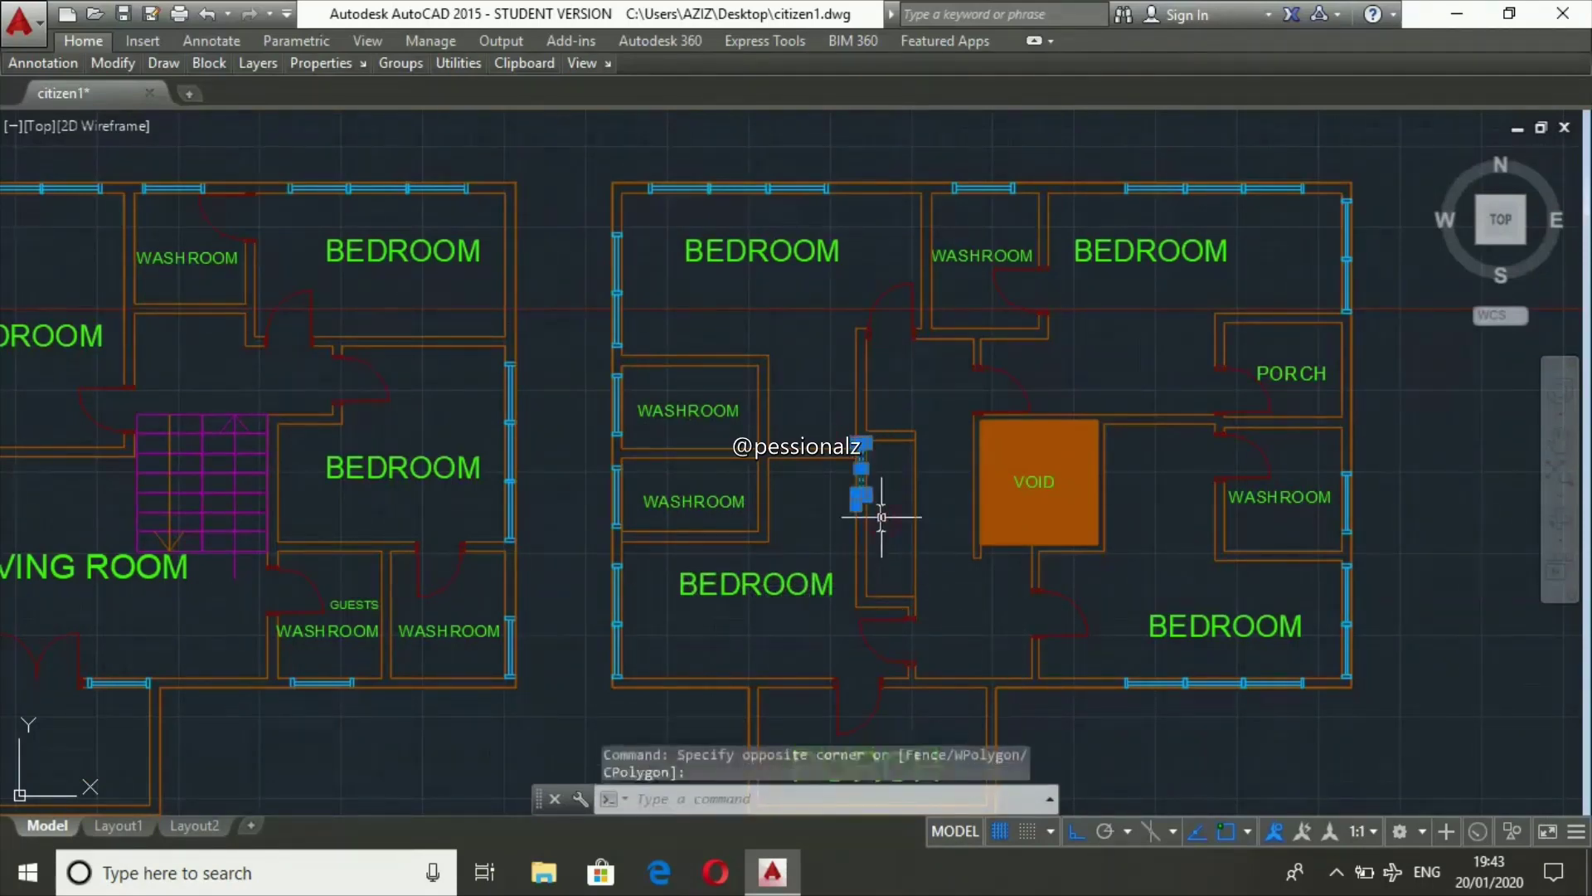
{"action": "key", "text": "Delete"}
{"action": "type", "text": "l"}
{"action": "key", "text": "Return"}
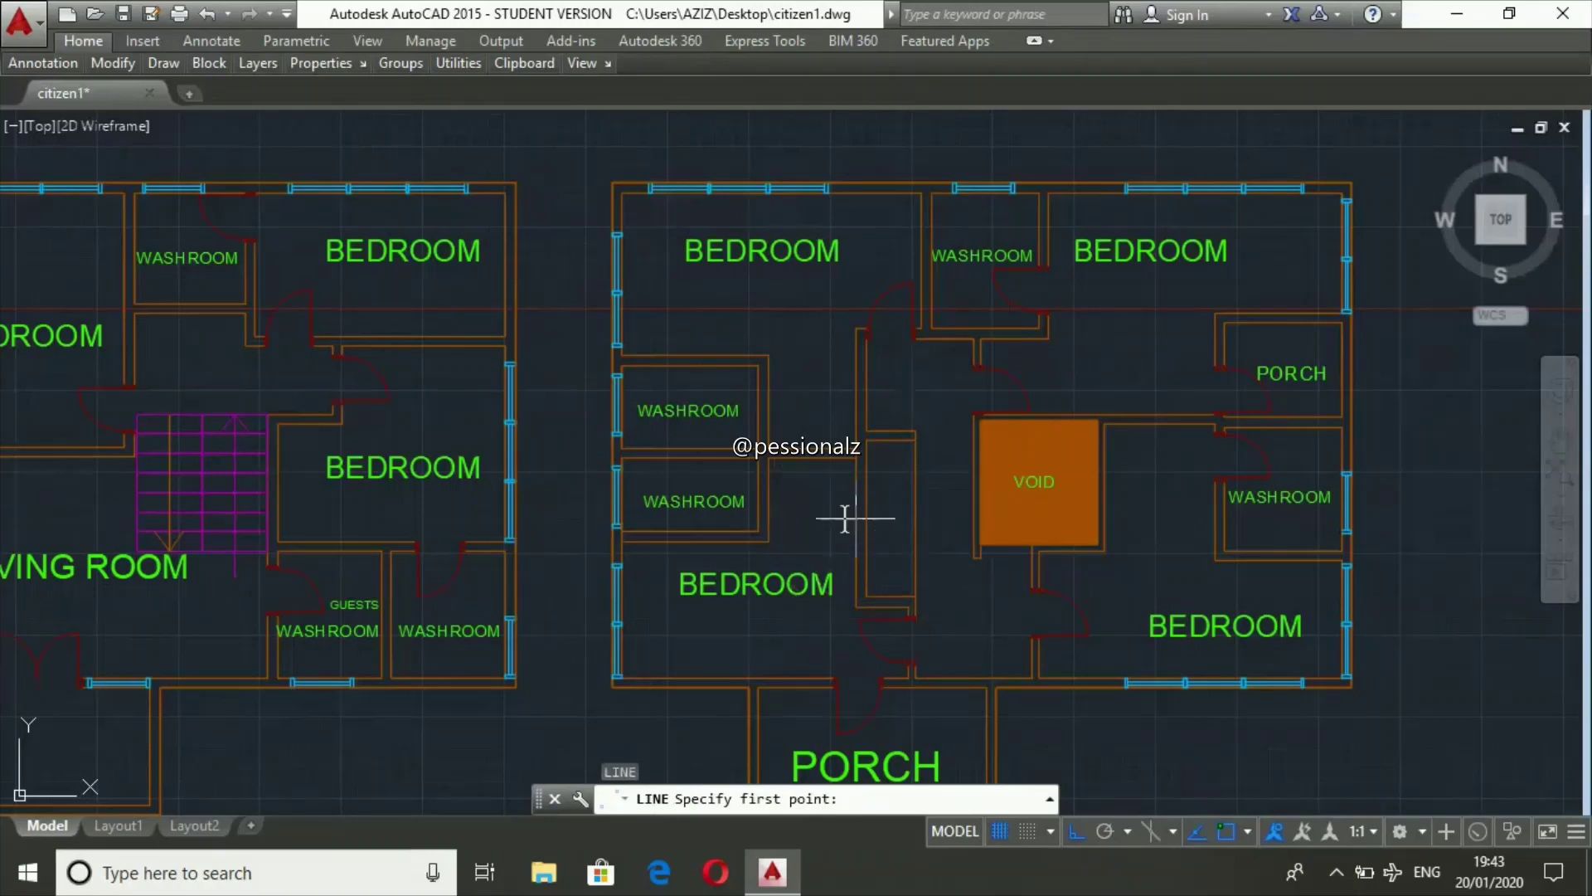
{"action": "left_click", "coordinate": [856, 504]}
{"action": "key", "text": "Escape"}
{"action": "key", "text": "Escape"}
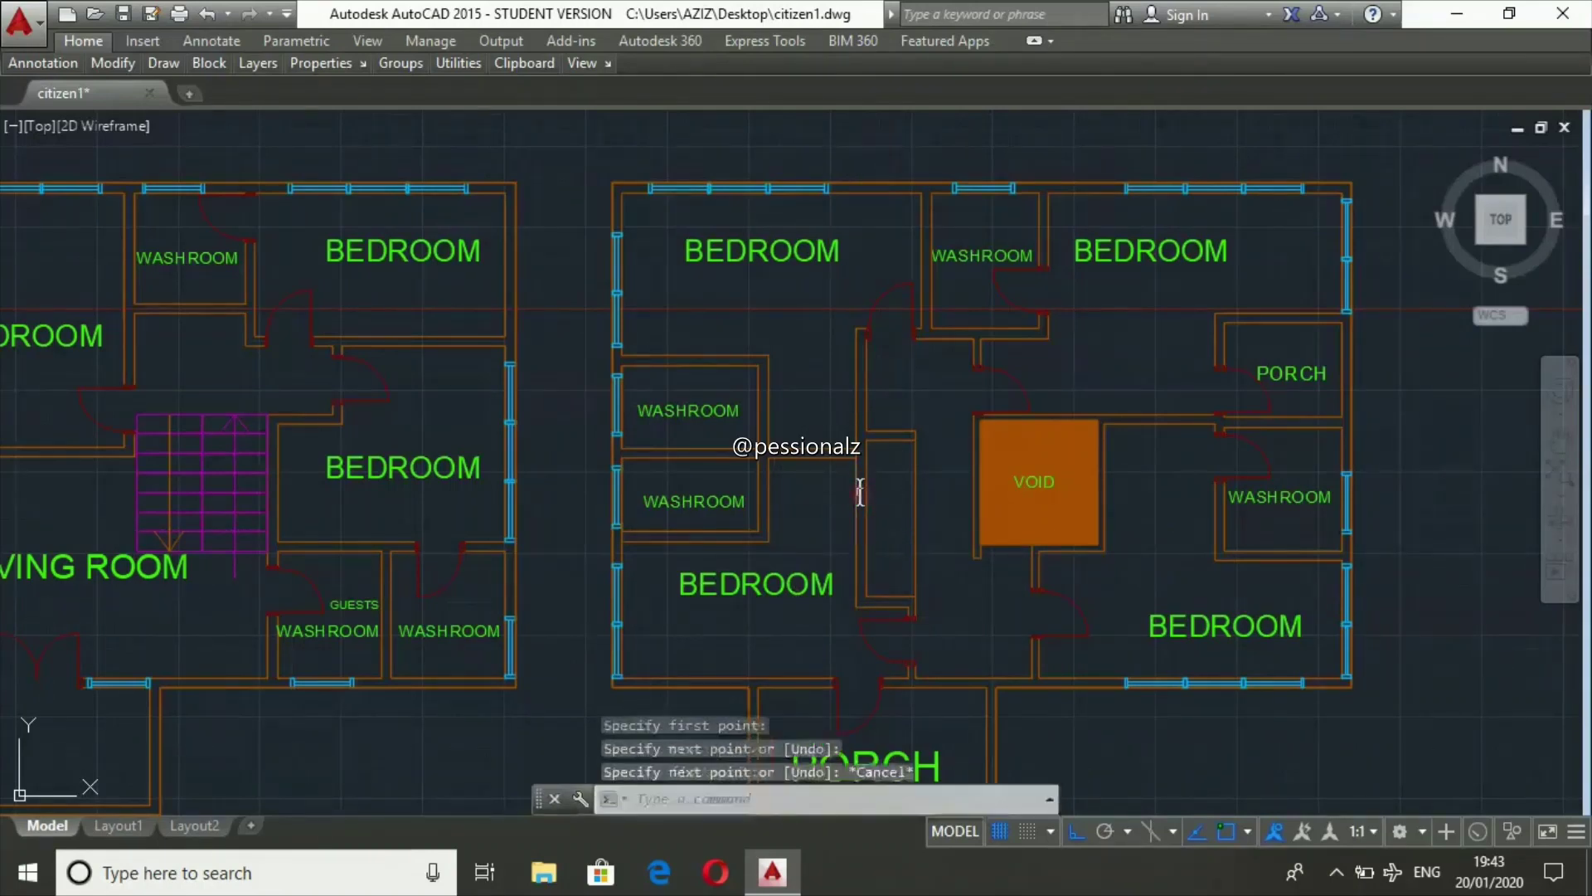
{"action": "key", "text": "Escape"}
{"action": "type", "text": "tr"}
{"action": "key", "text": "Return"}
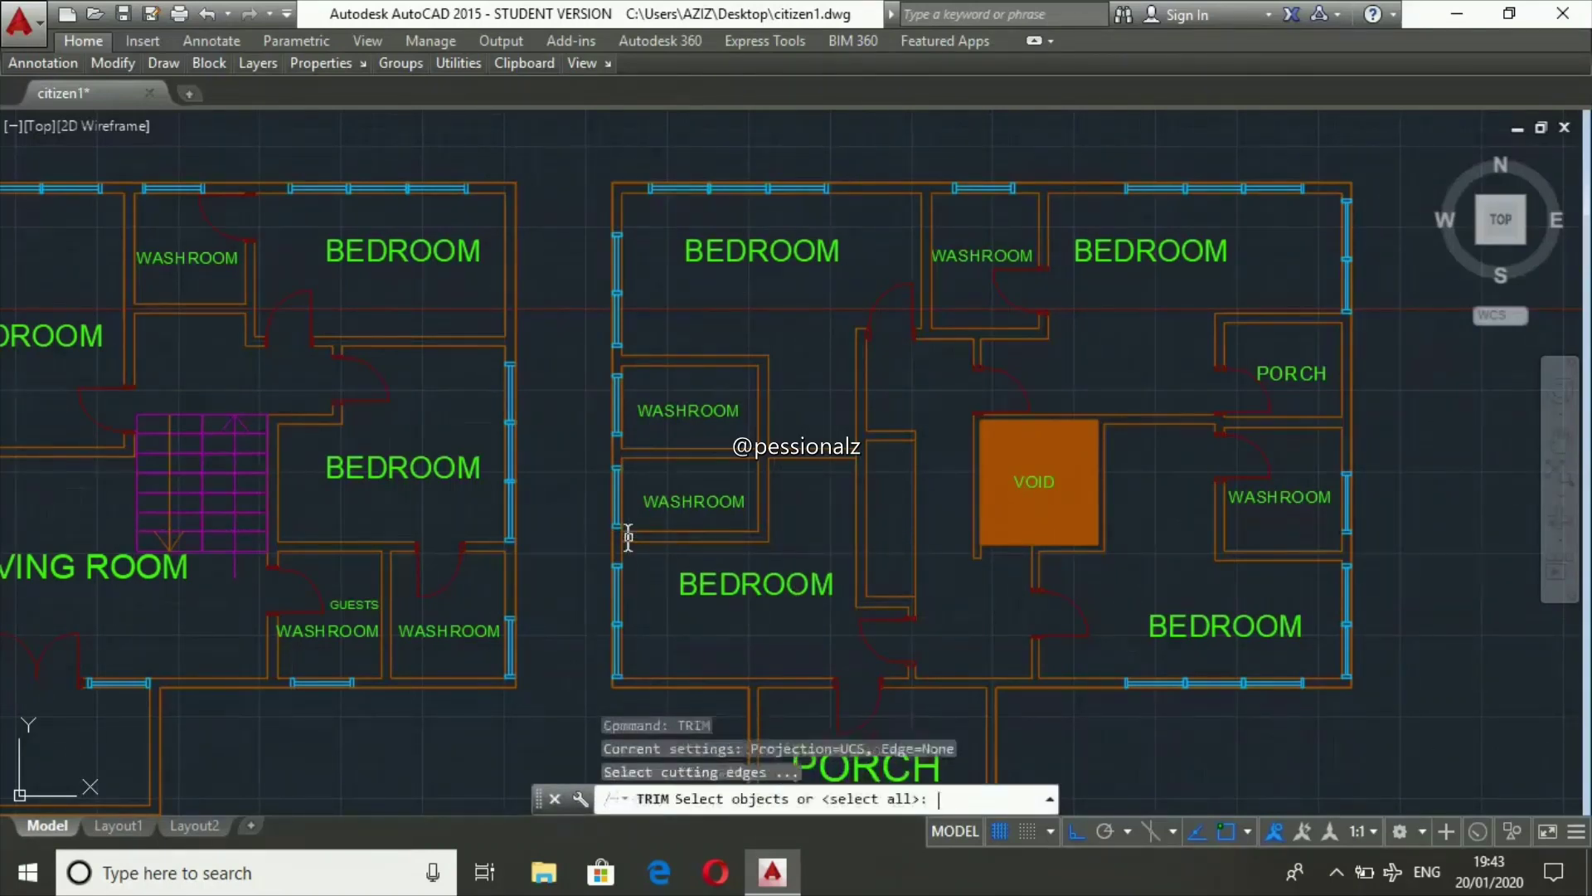
{"action": "key", "text": "Return"}
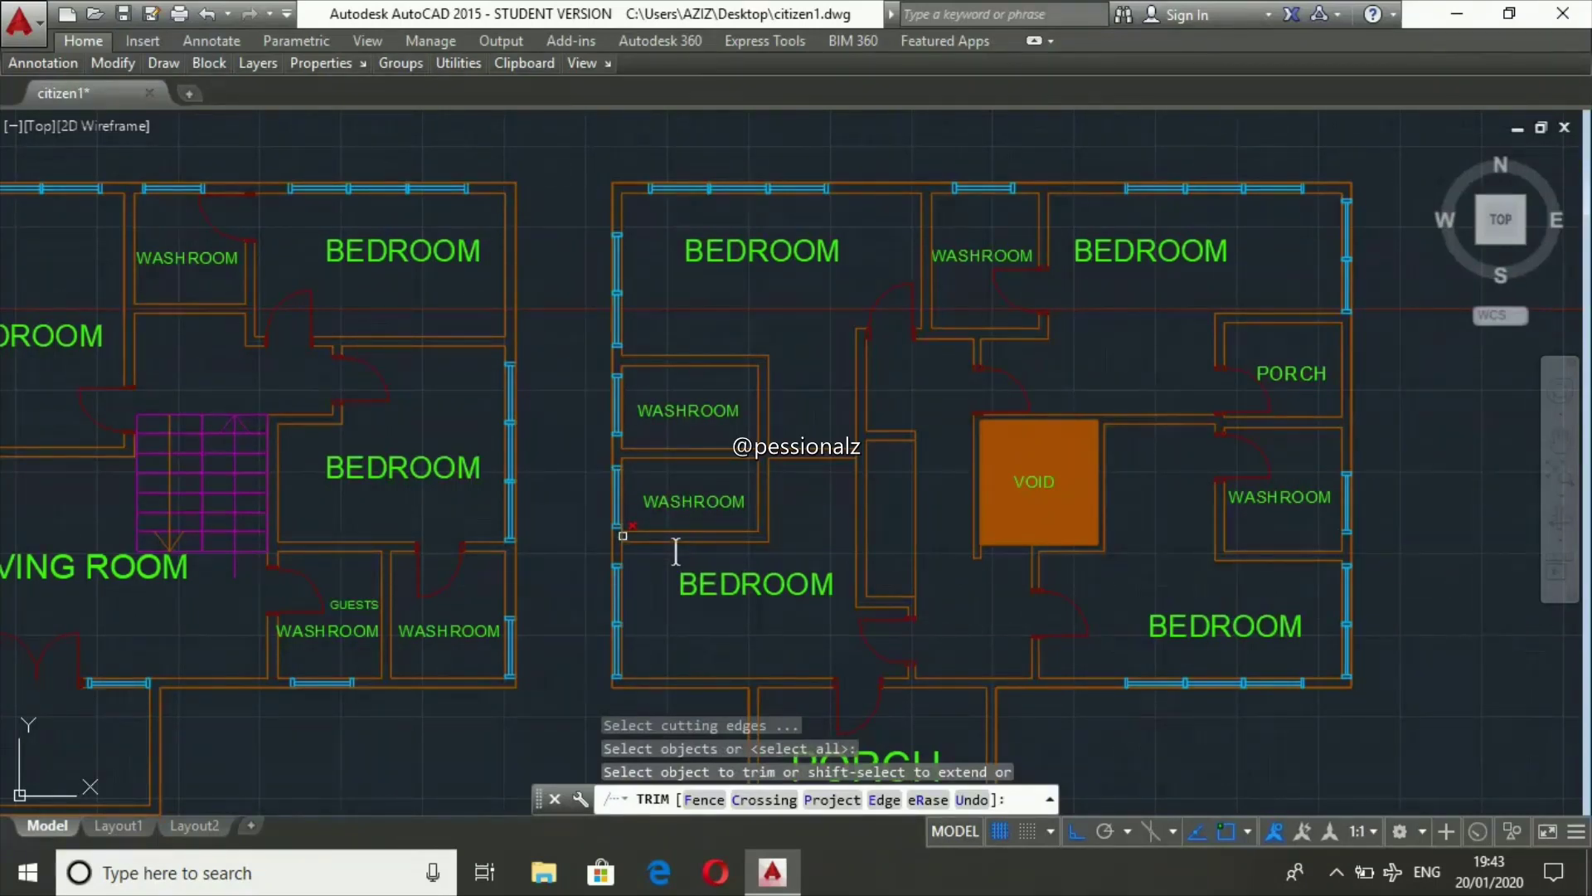
{"action": "left_click", "coordinate": [622, 536]}
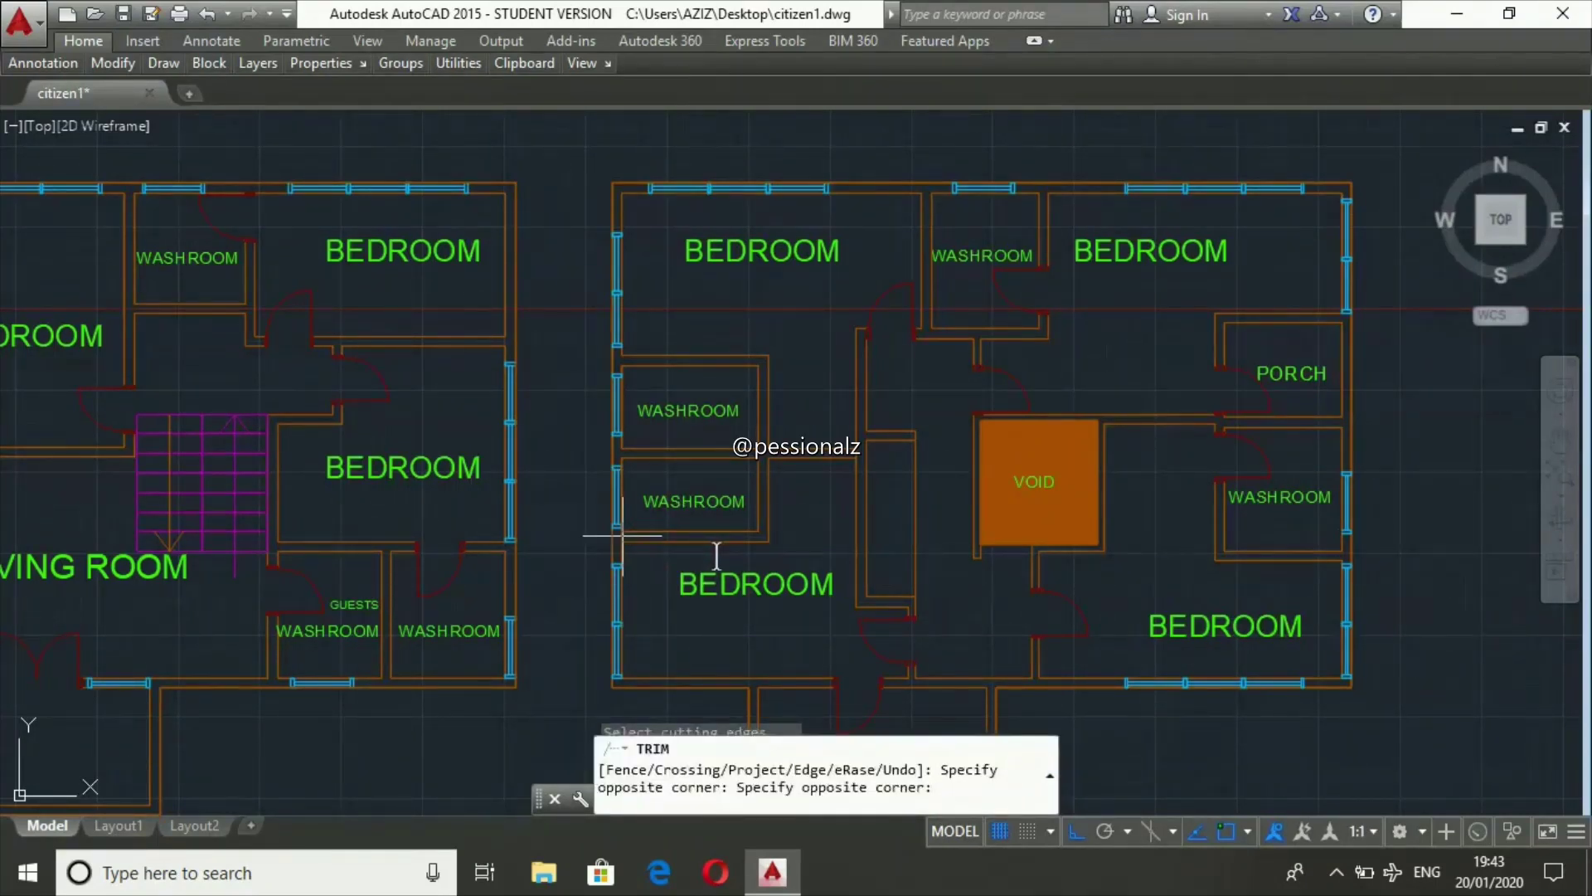
{"action": "left_click", "coordinate": [813, 553]}
{"action": "key", "text": "Escape"}
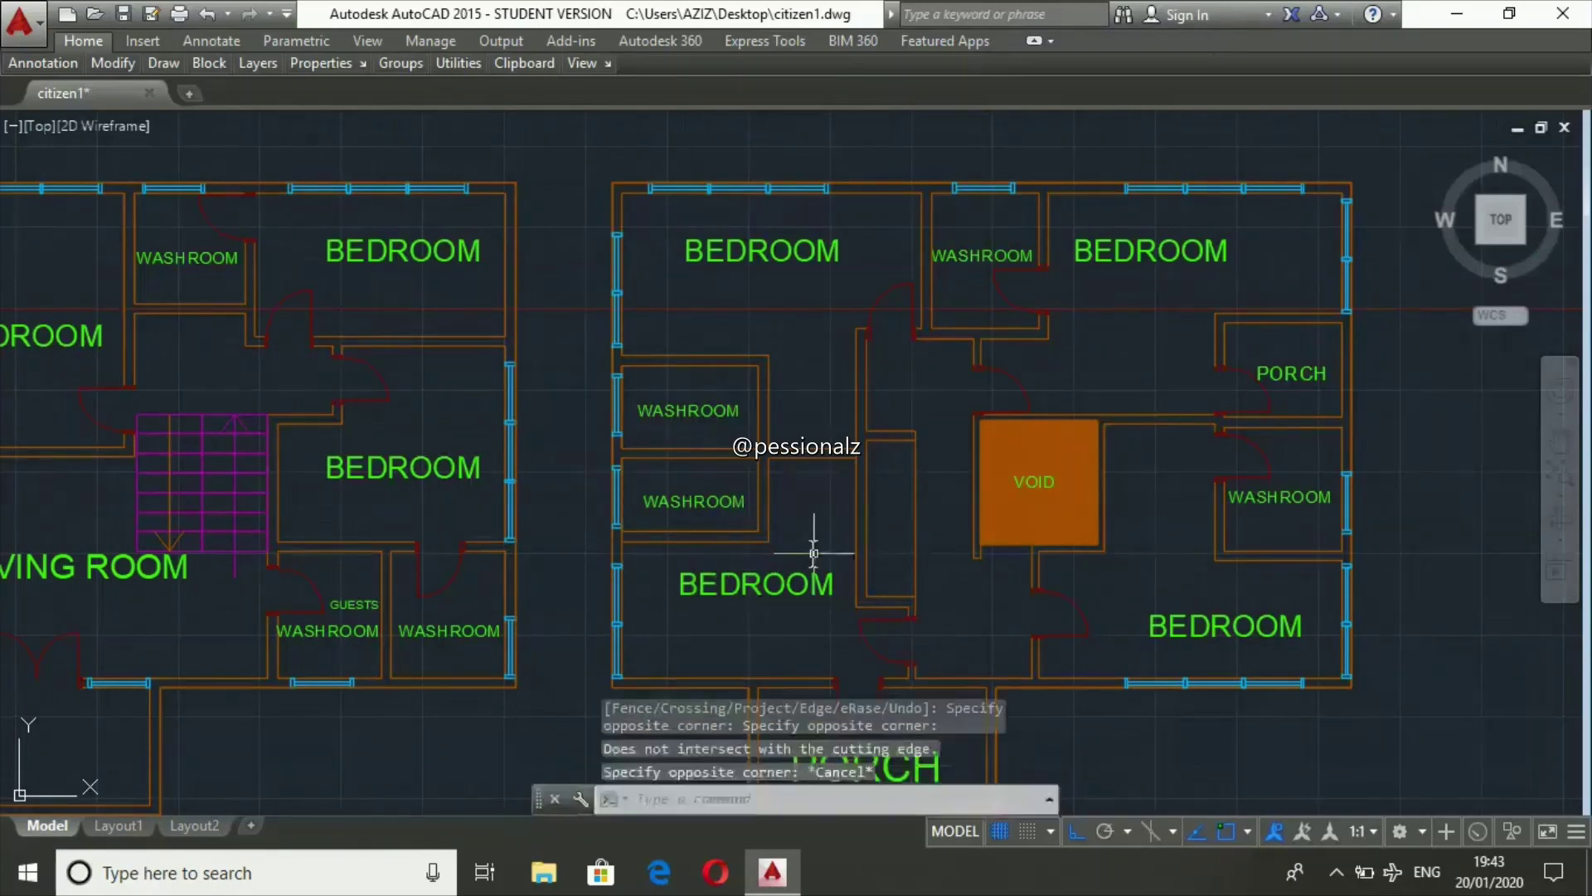
{"action": "scroll", "coordinate": [614, 514], "scroll_direction": "up", "scroll_amount": 5}
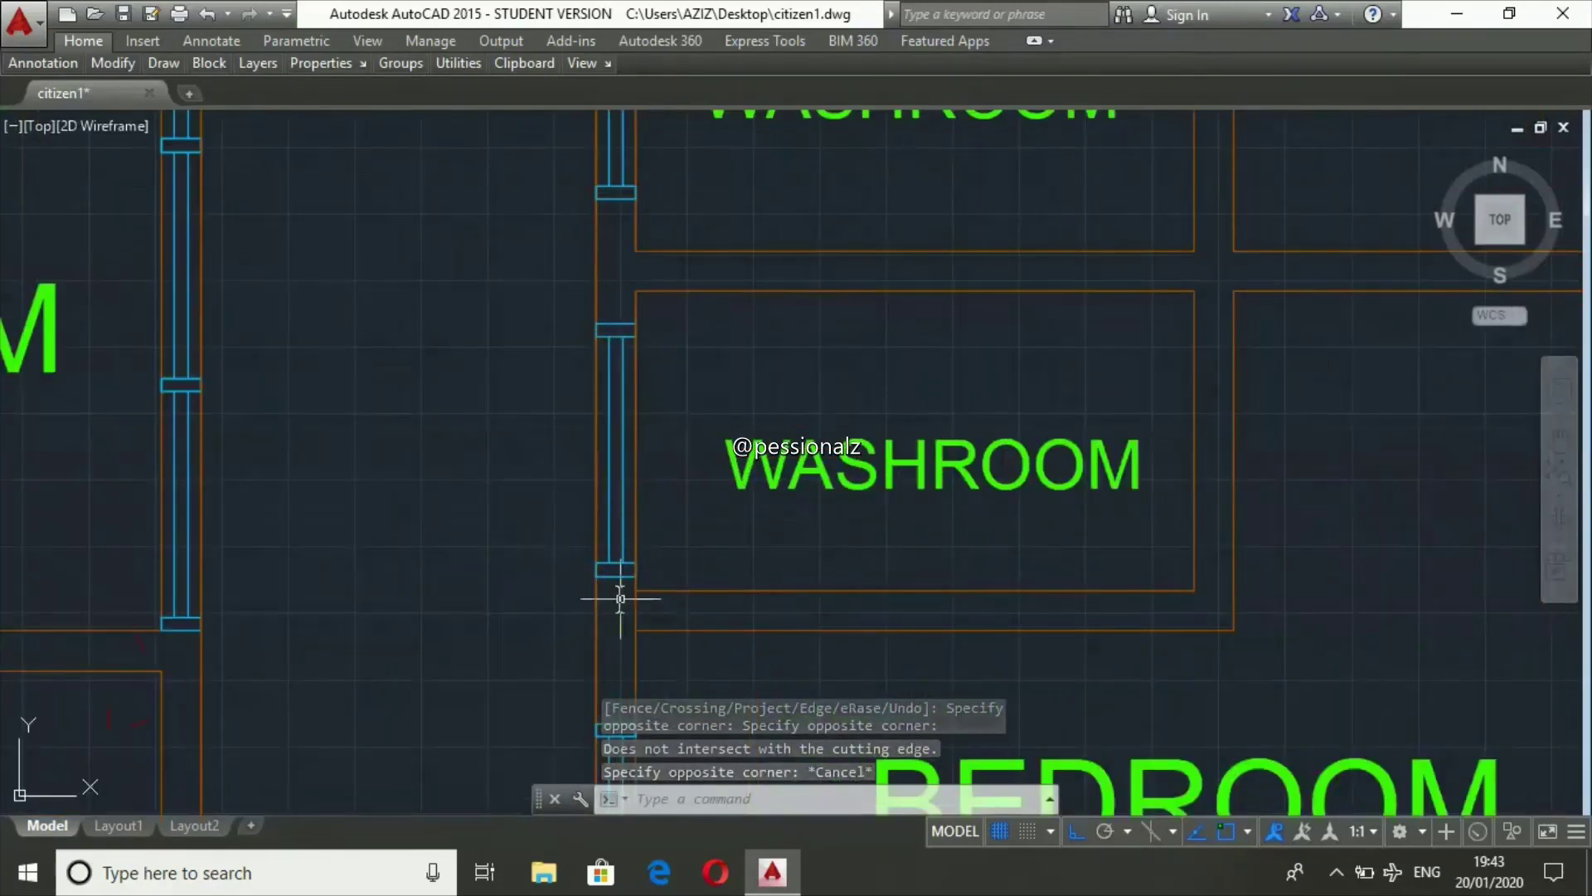
{"action": "type", "text": "TR"}
{"action": "key", "text": "Return"}
{"action": "key", "text": "Return"}
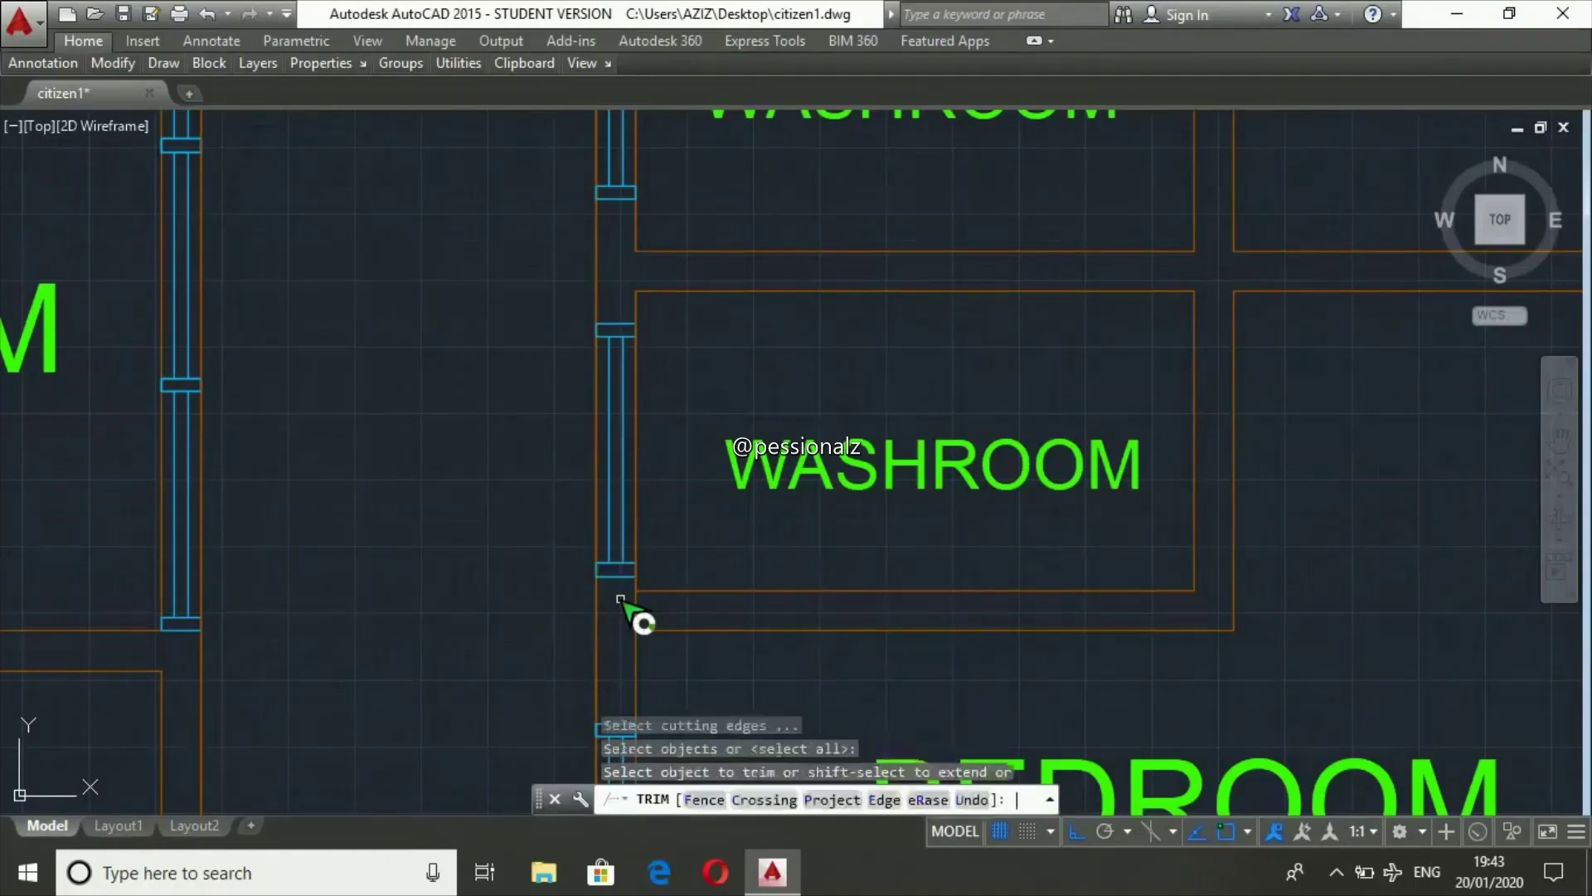
{"action": "left_click", "coordinate": [634, 606]}
{"action": "key", "text": "Escape"}
{"action": "key", "text": "Escape"}
{"action": "key", "text": "Escape"}
{"action": "scroll", "coordinate": [895, 248], "scroll_direction": "down", "scroll_amount": 5}
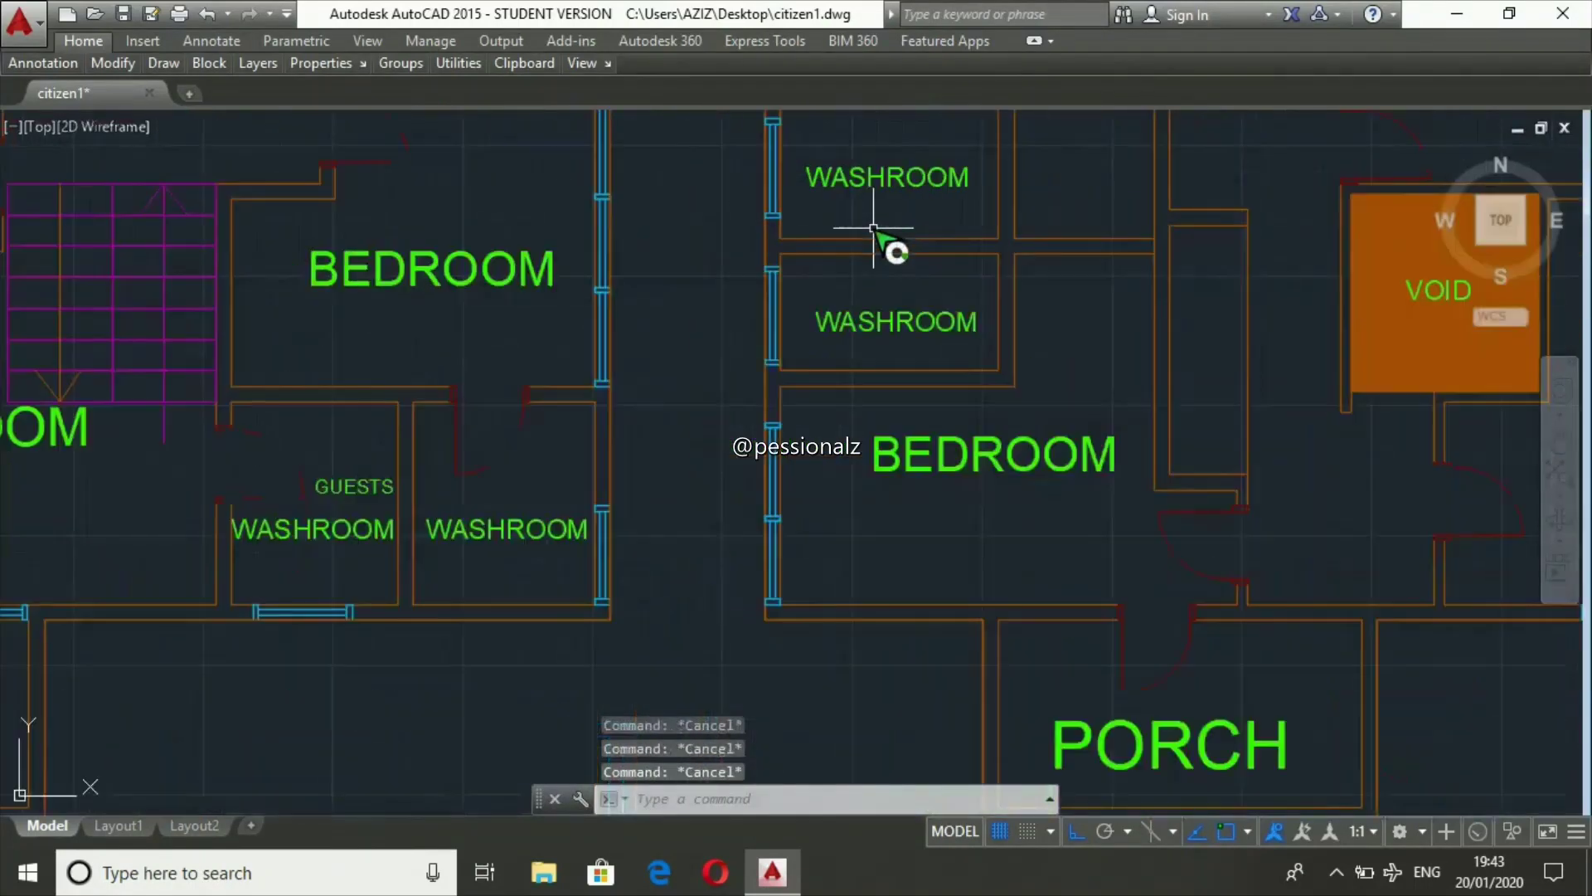
{"action": "scroll", "coordinate": [875, 228], "scroll_direction": "down", "scroll_amount": 2}
{"action": "scroll", "coordinate": [838, 473], "scroll_direction": "down", "scroll_amount": 2}
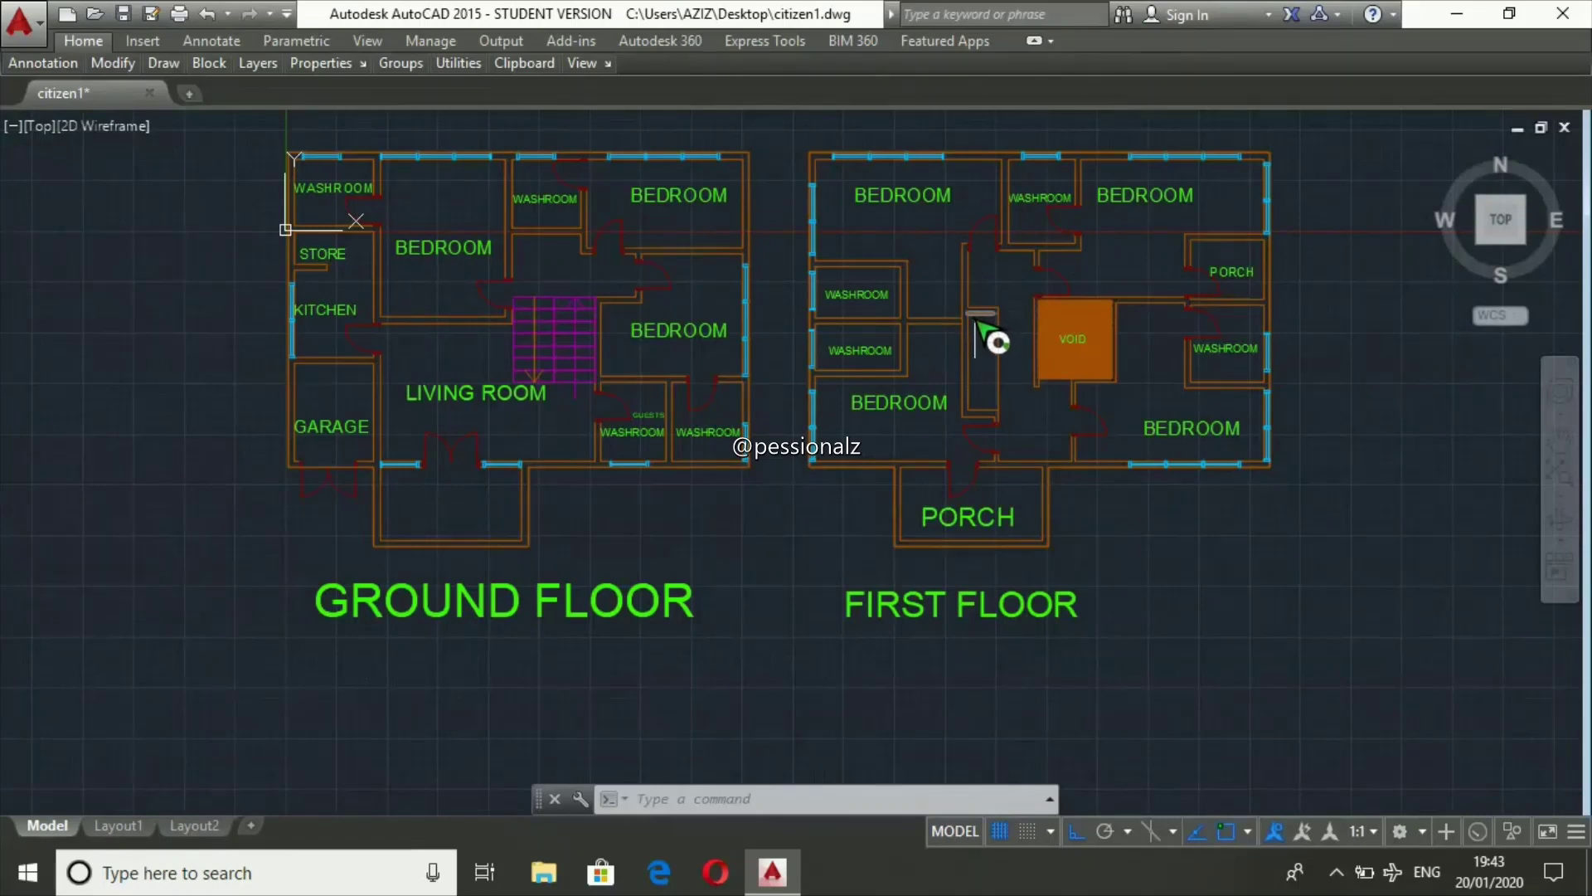
- Outline the narrow corridor strip beside the void with a polyline
{"action": "type", "text": "p"}
{"action": "key", "text": "Return"}
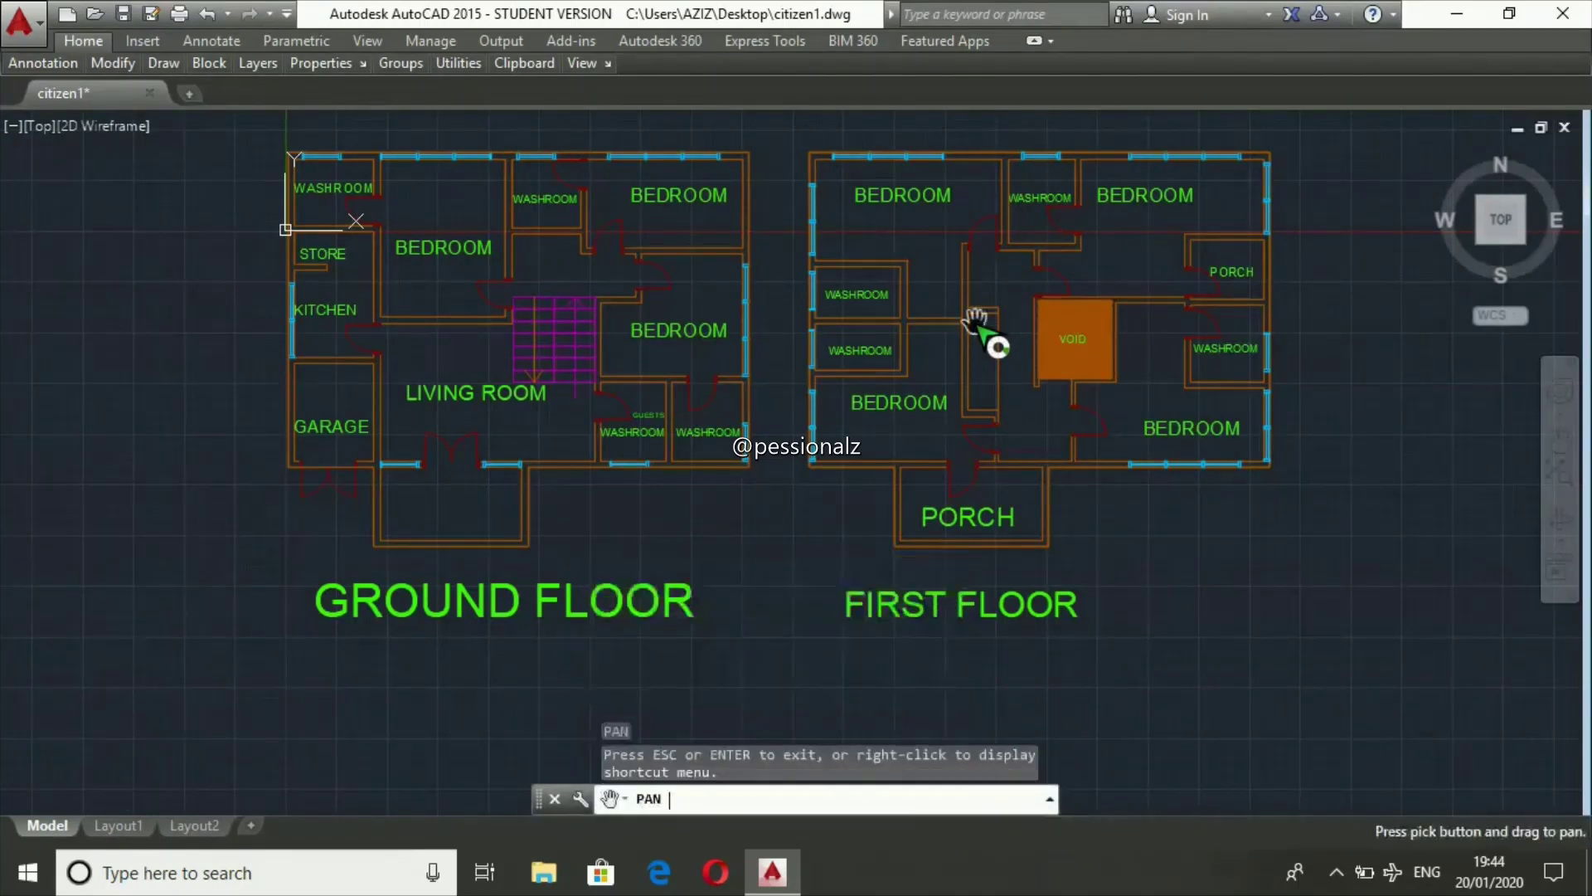
{"action": "key", "text": "Escape"}
{"action": "key", "text": "Escape"}
{"action": "key", "text": "Escape"}
{"action": "type", "text": "pl"}
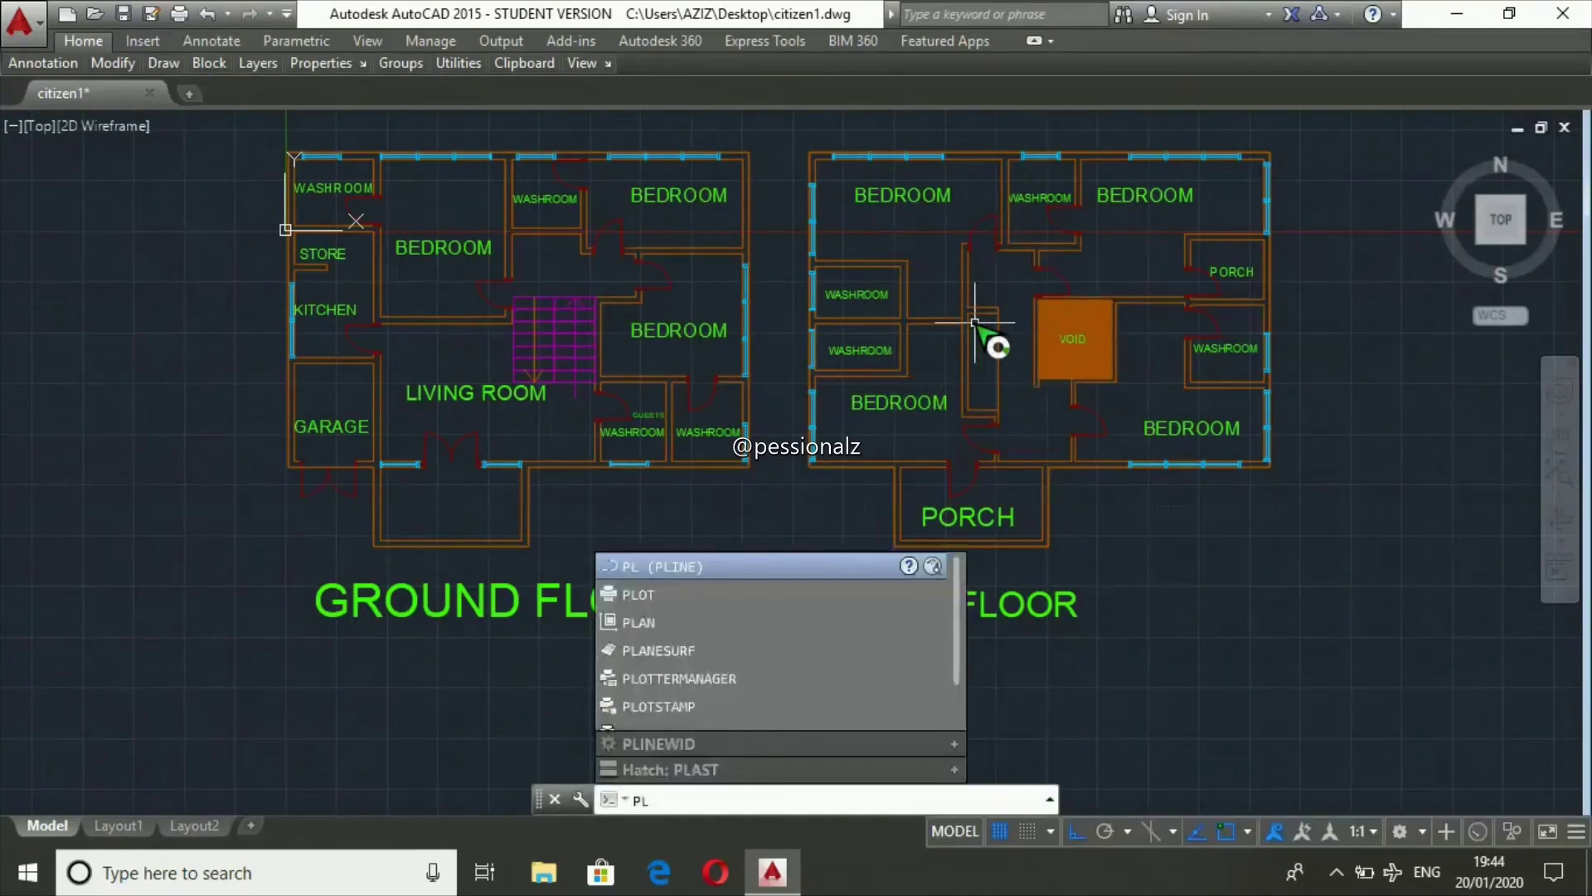
{"action": "key", "text": "Return"}
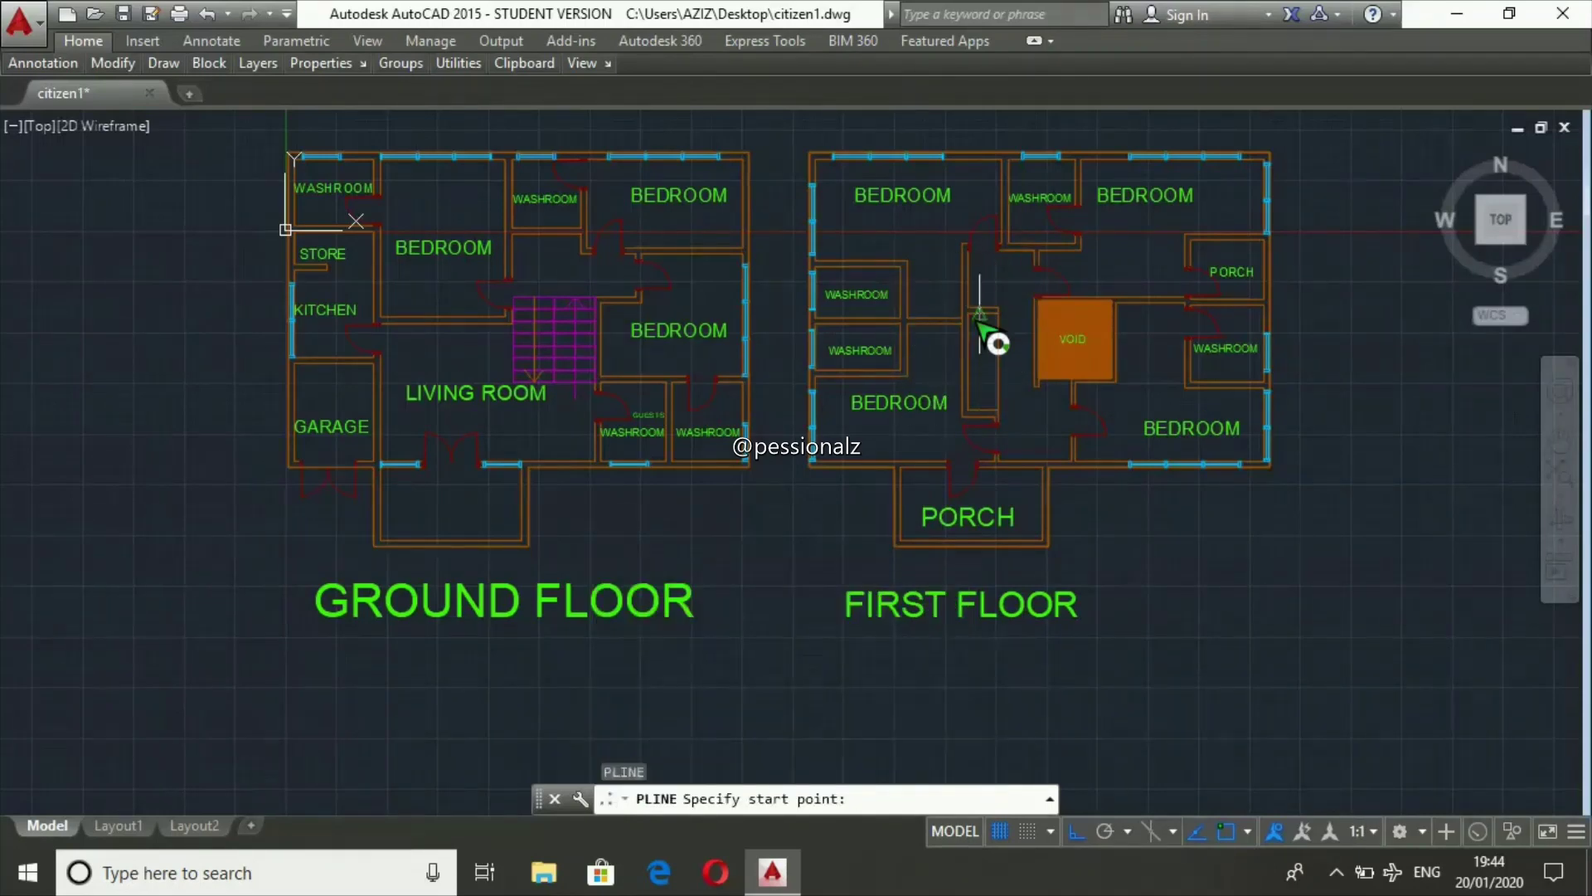
{"action": "scroll", "coordinate": [969, 313], "scroll_direction": "up", "scroll_amount": 5}
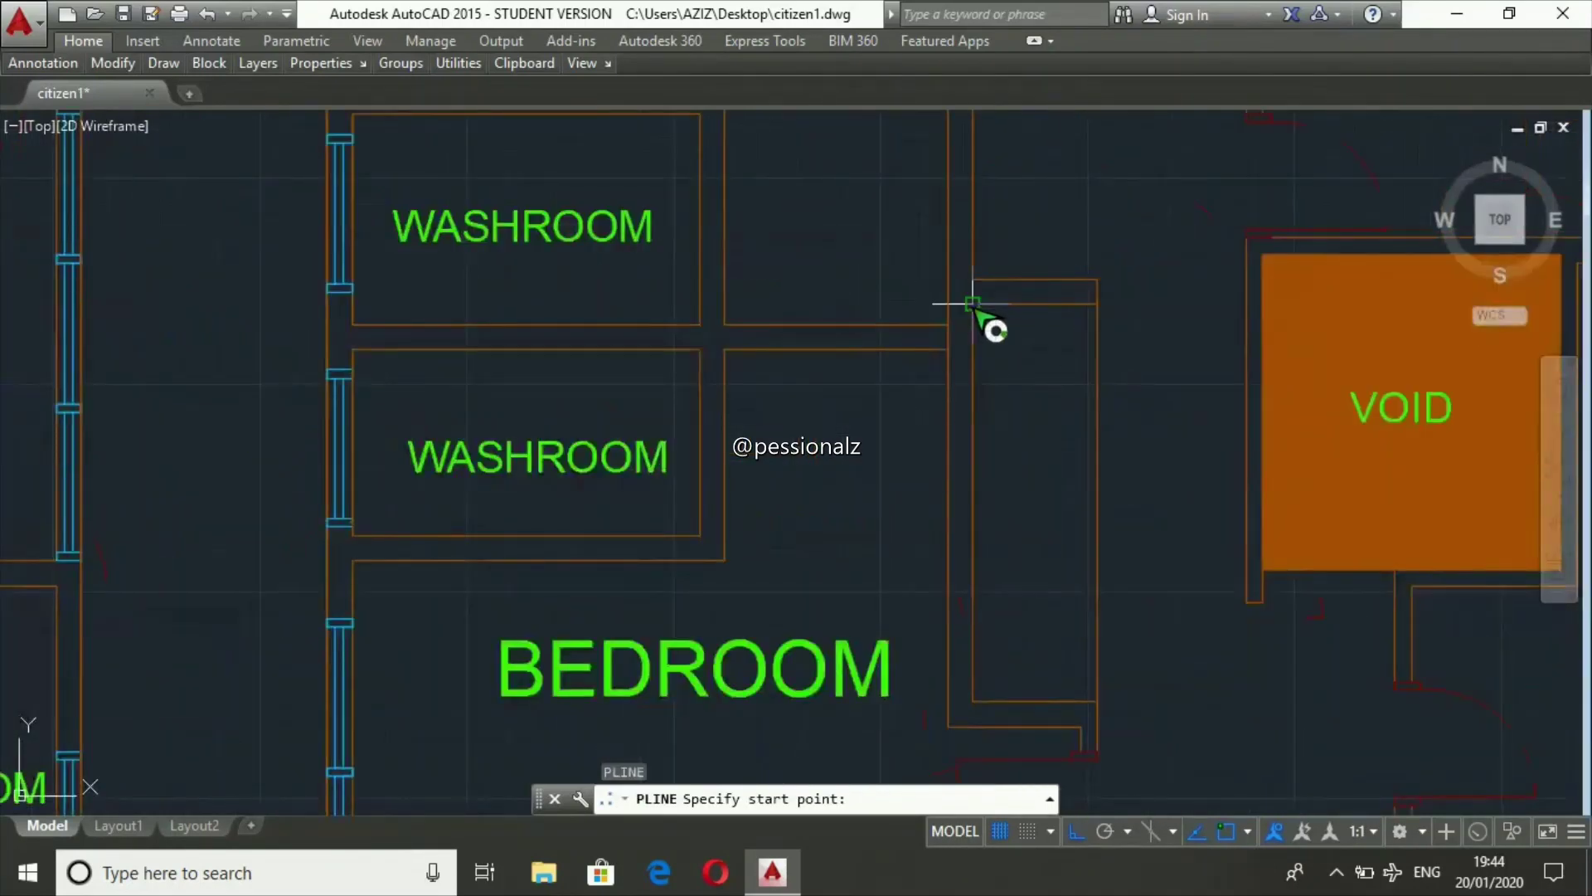
{"action": "left_click", "coordinate": [972, 304]}
{"action": "left_click", "coordinate": [1097, 304]}
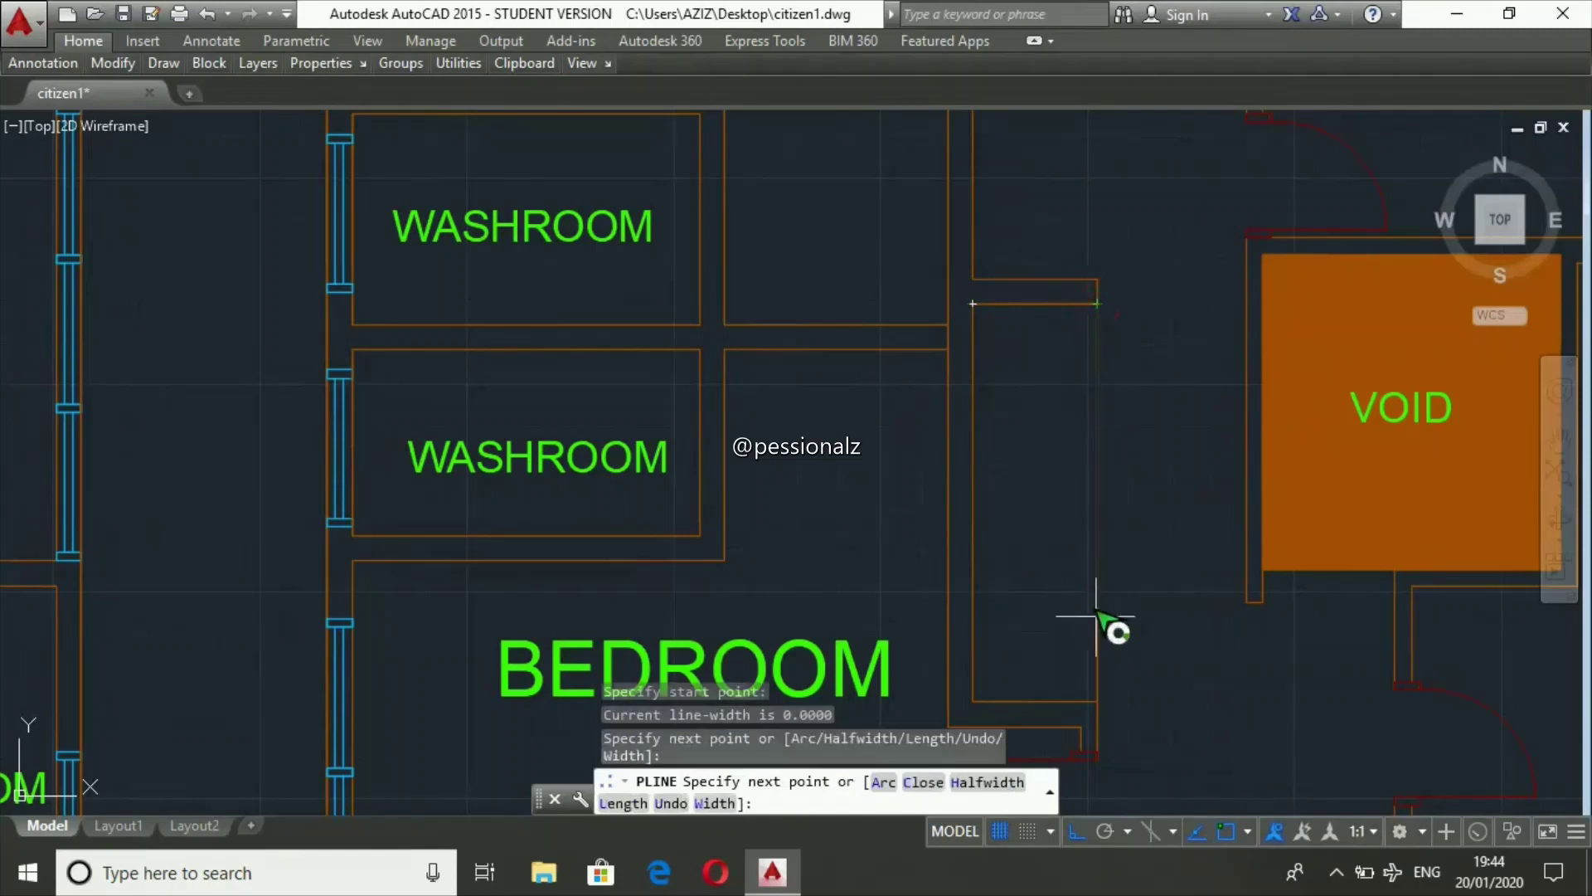
{"action": "left_click", "coordinate": [1097, 702]}
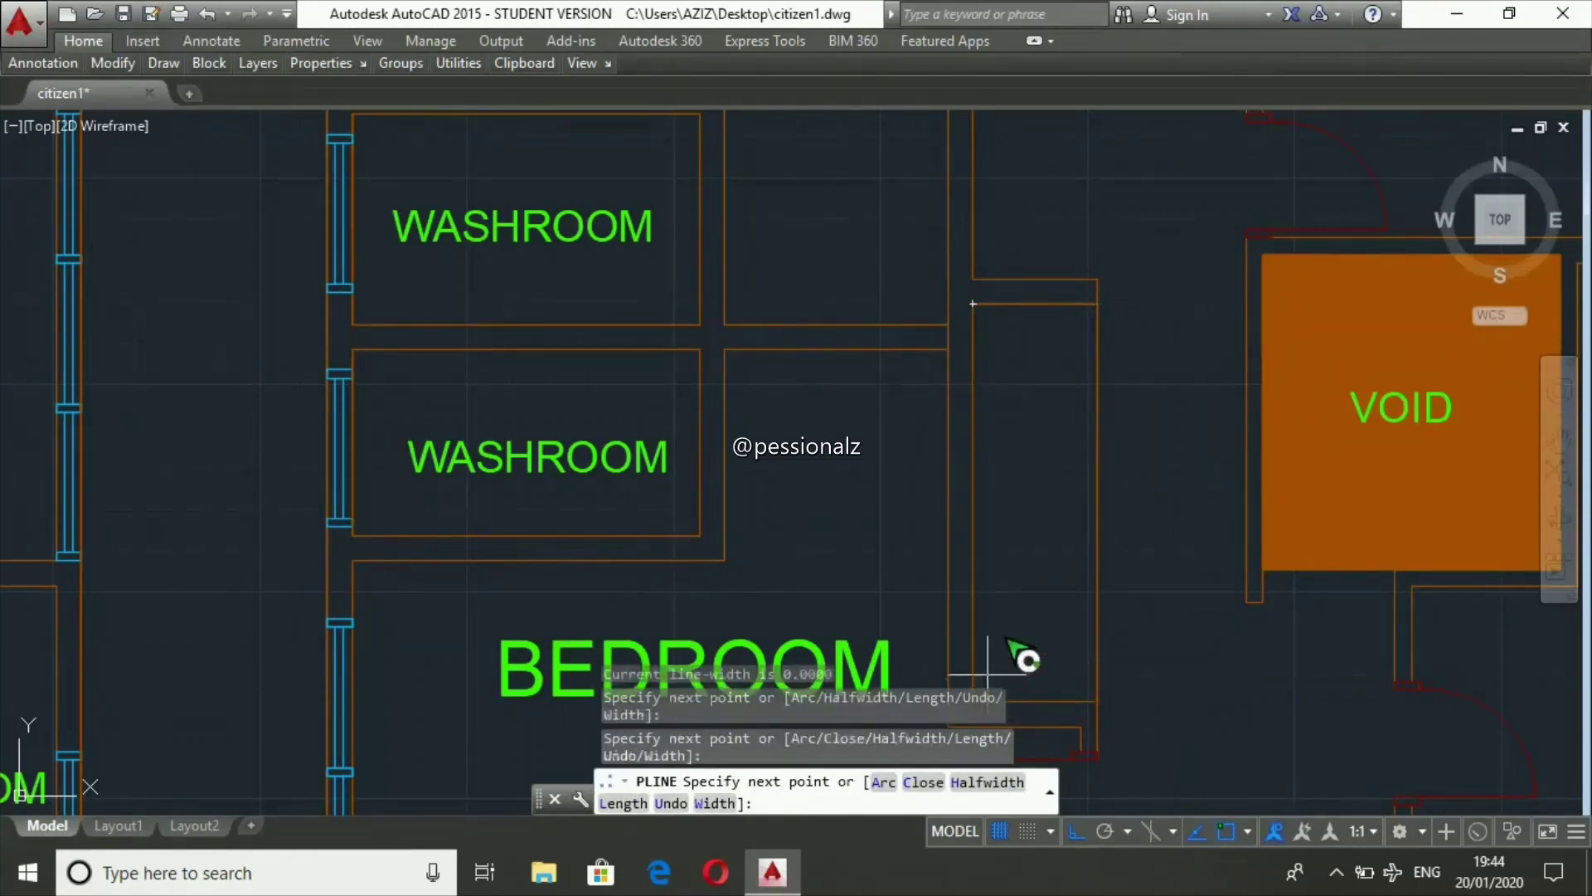
{"action": "scroll", "coordinate": [1028, 613], "scroll_direction": "down", "scroll_amount": 2}
{"action": "left_click", "coordinate": [1004, 662]}
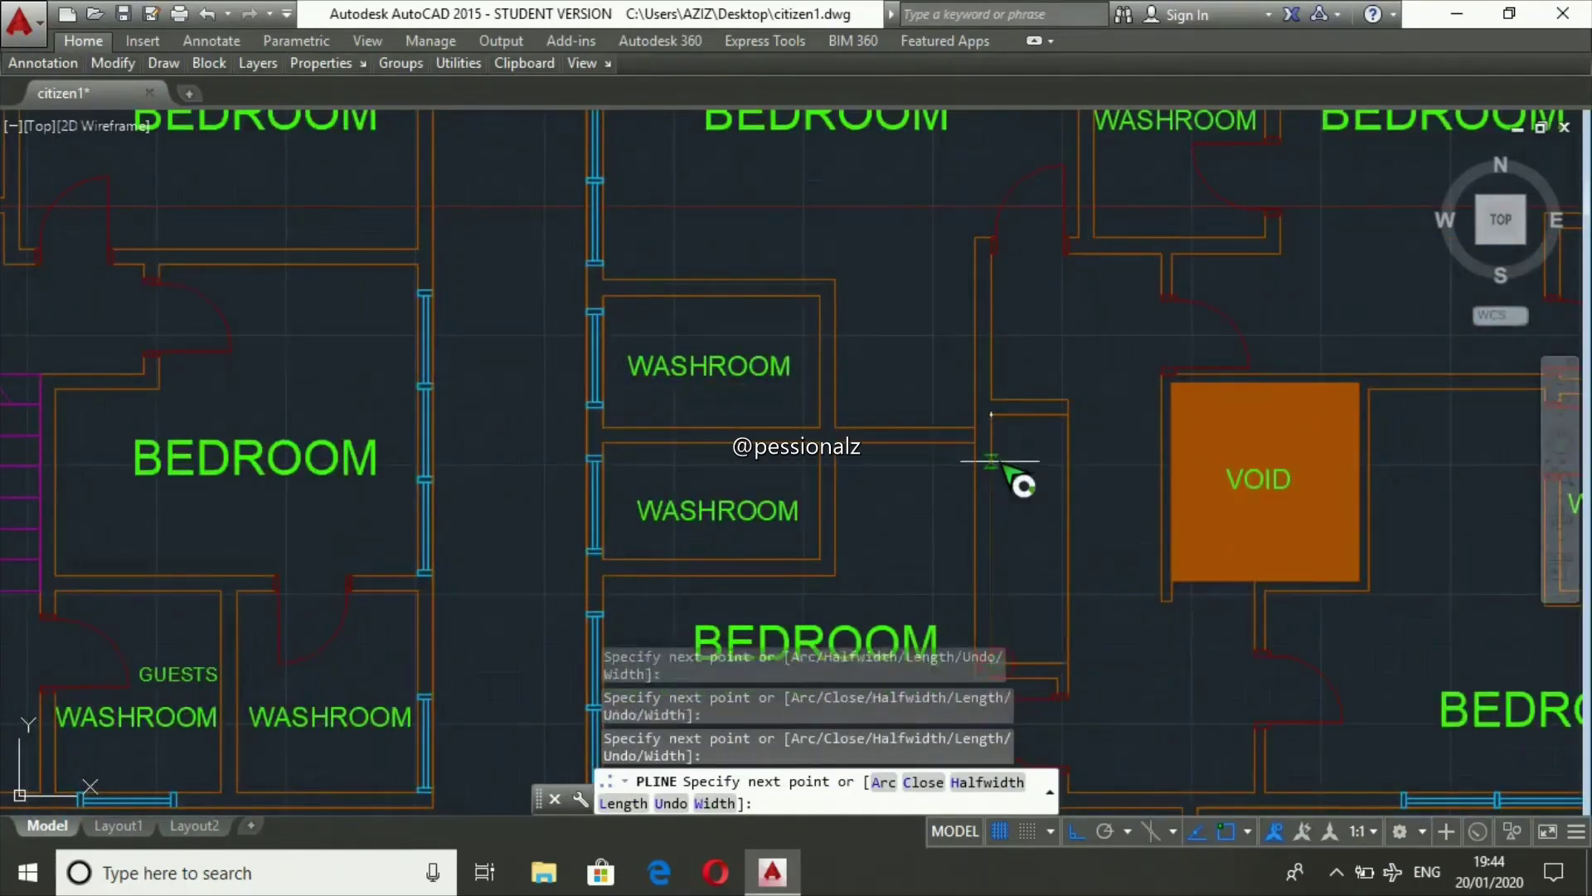
{"action": "key", "text": "Escape"}
{"action": "key", "text": "Escape"}
{"action": "key", "text": "Escape"}
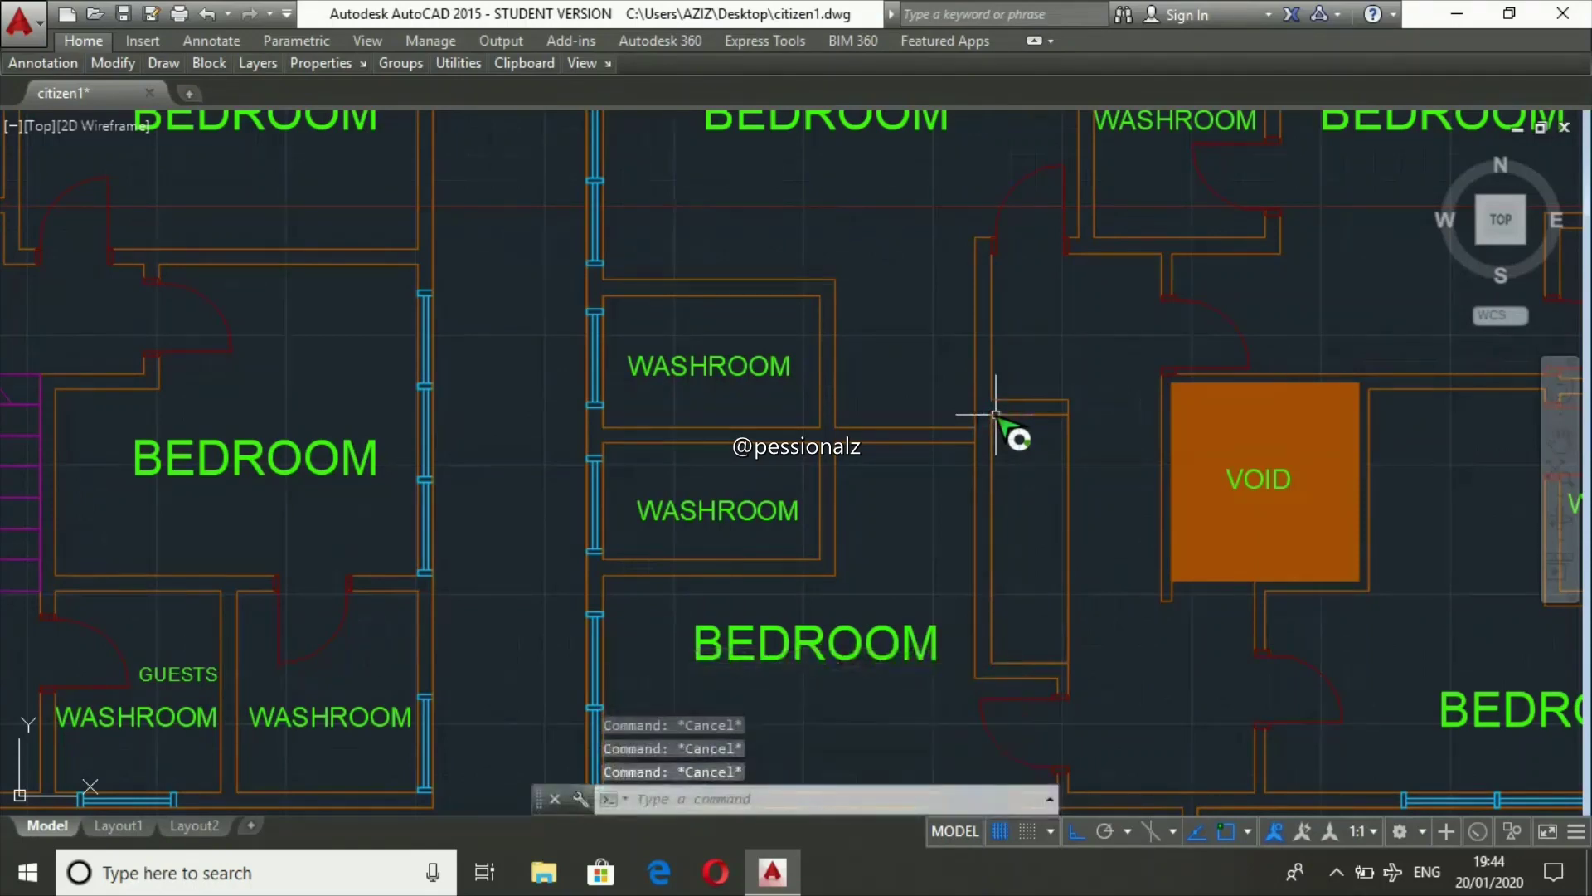
- Fill the corridor rectangle with an orange hatch
{"action": "type", "text": "h"}
{"action": "key", "text": "Return"}
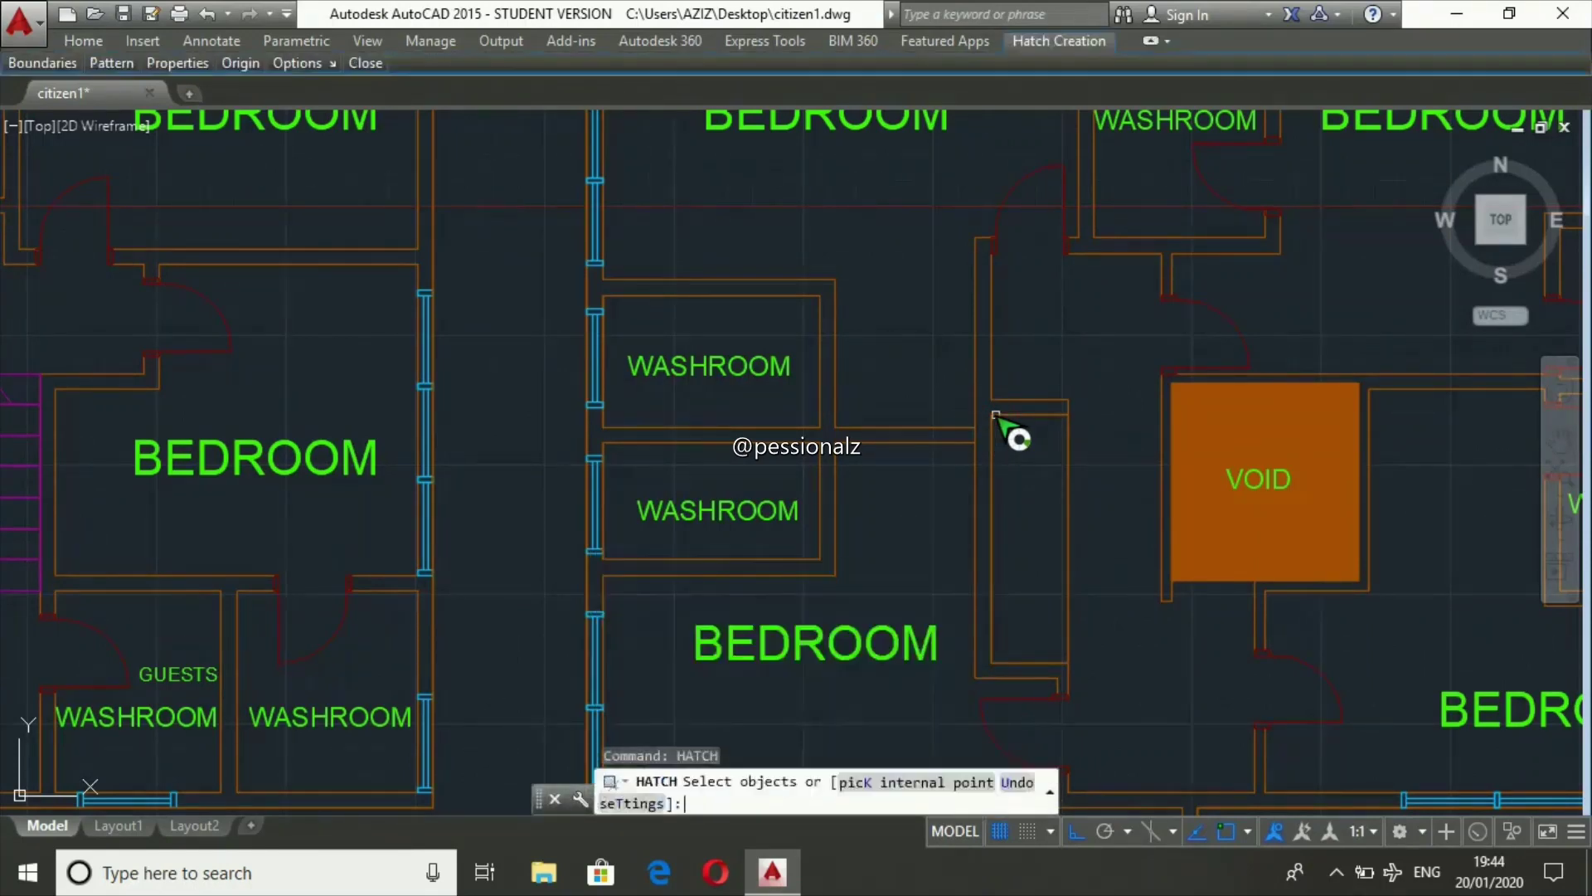
{"action": "left_click", "coordinate": [1015, 415]}
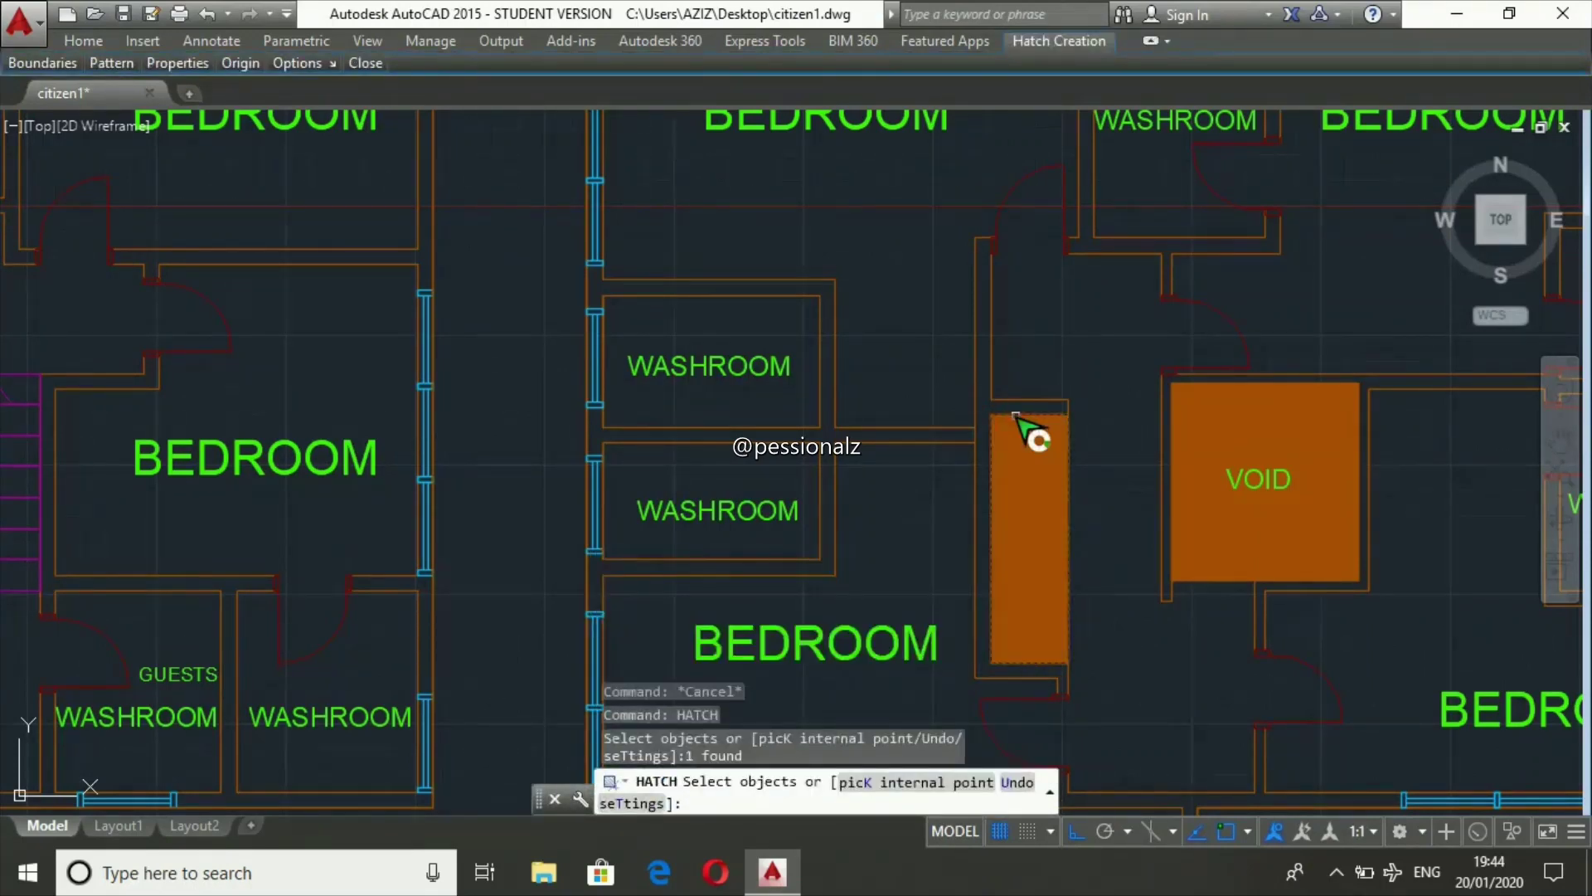
{"action": "key", "text": "Return"}
{"action": "key", "text": "Escape"}
{"action": "key", "text": "Escape"}
{"action": "scroll", "coordinate": [1017, 415], "scroll_direction": "down", "scroll_amount": 4}
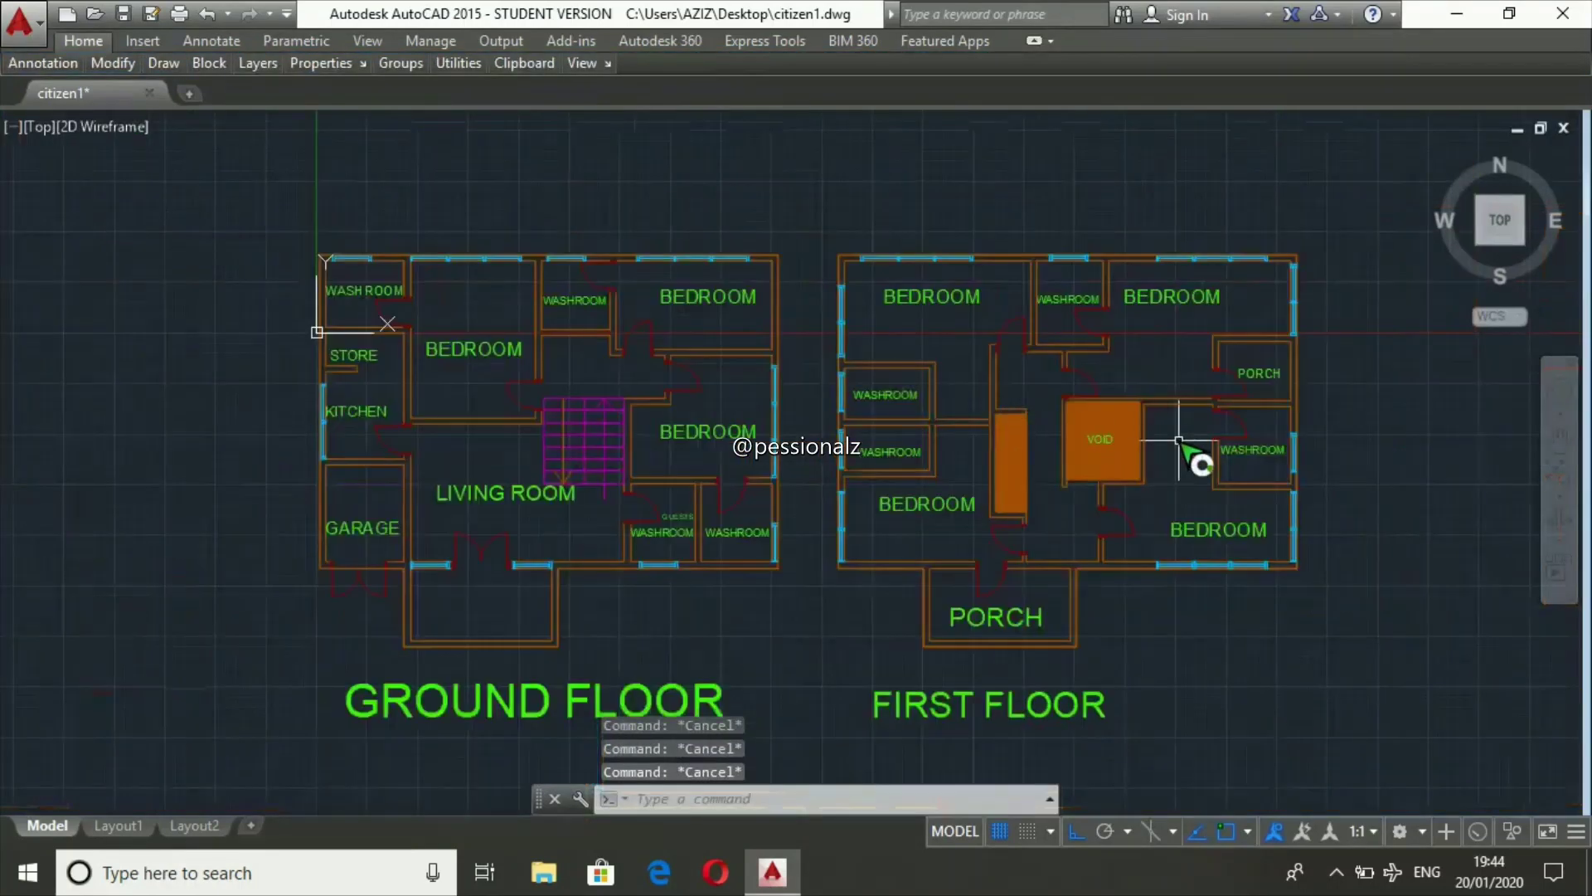
{"action": "type", "text": "mo"}
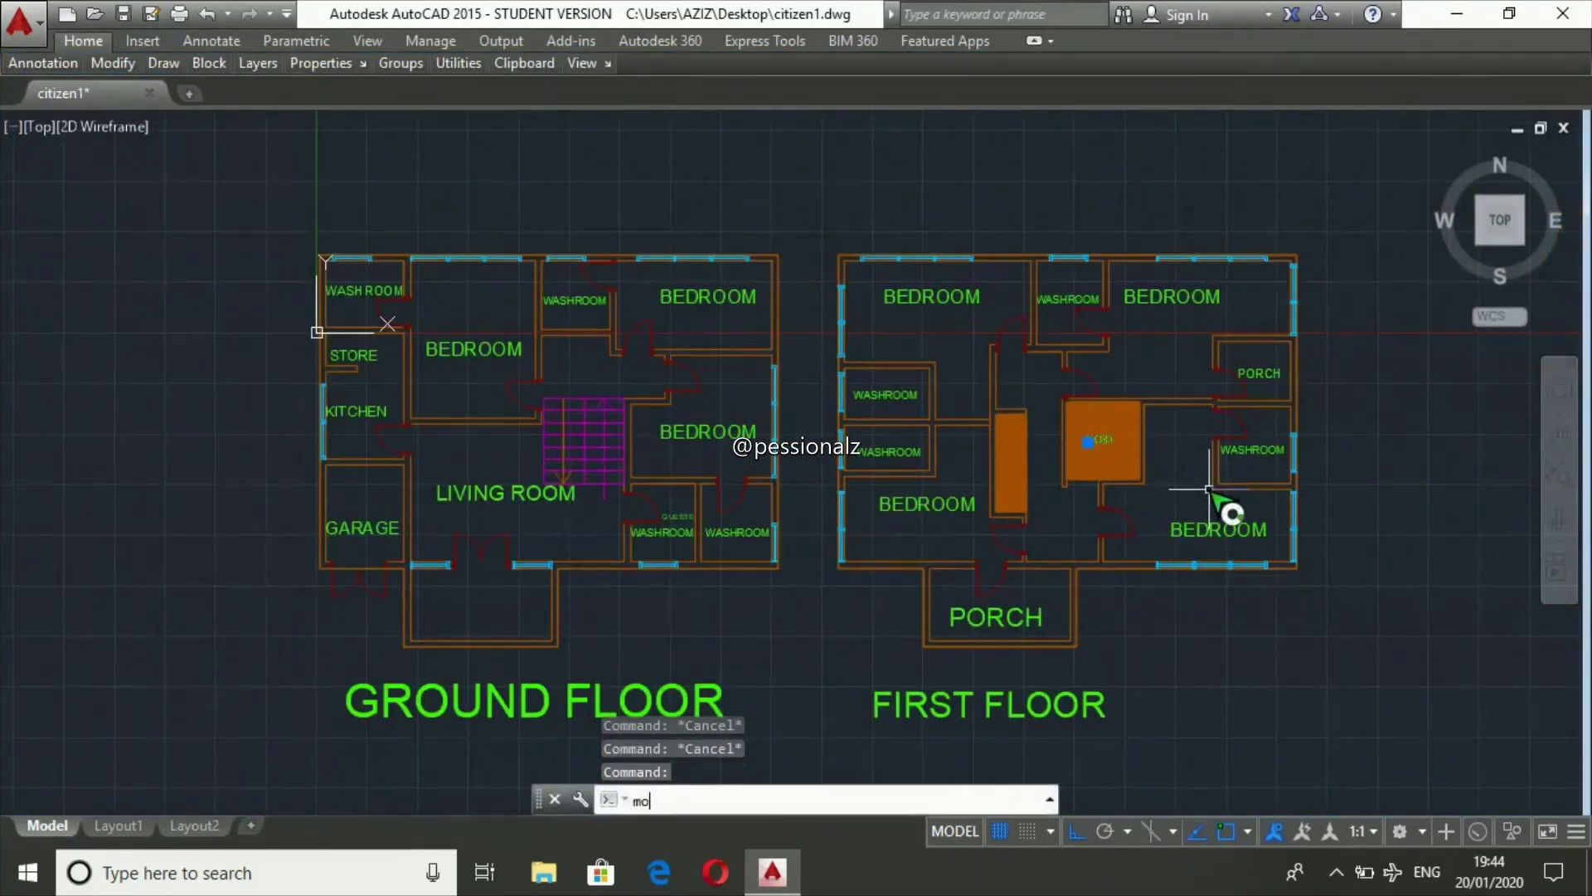
{"action": "type", "text": "v"}
{"action": "key", "text": "Return"}
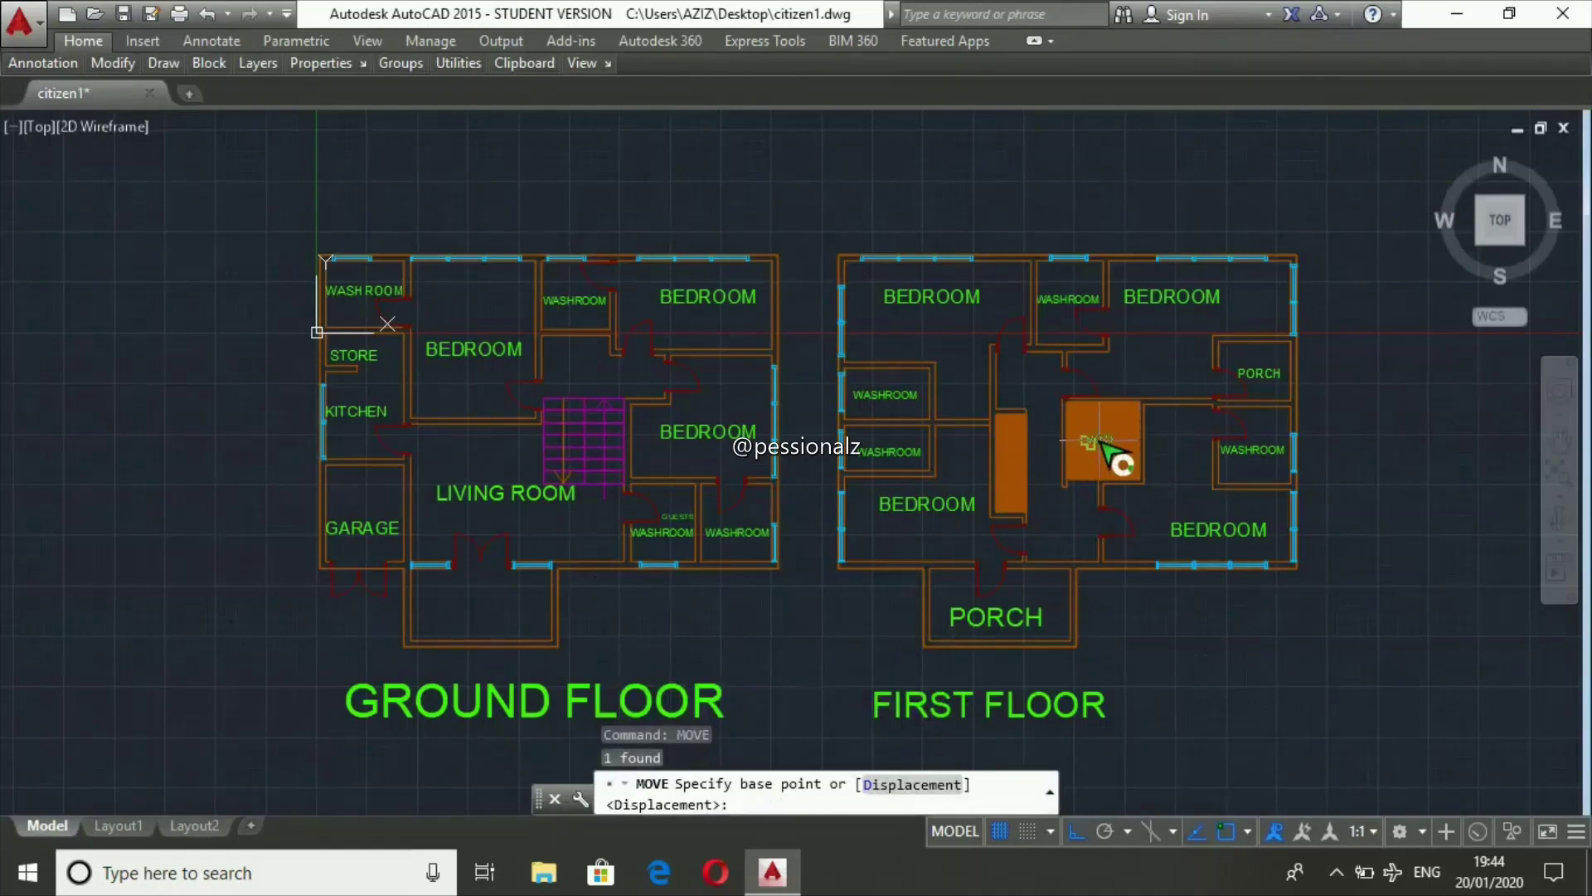
{"action": "scroll", "coordinate": [1103, 448], "scroll_direction": "up", "scroll_amount": 2}
{"action": "scroll", "coordinate": [1111, 454], "scroll_direction": "up", "scroll_amount": 5}
{"action": "left_click", "coordinate": [1125, 457]}
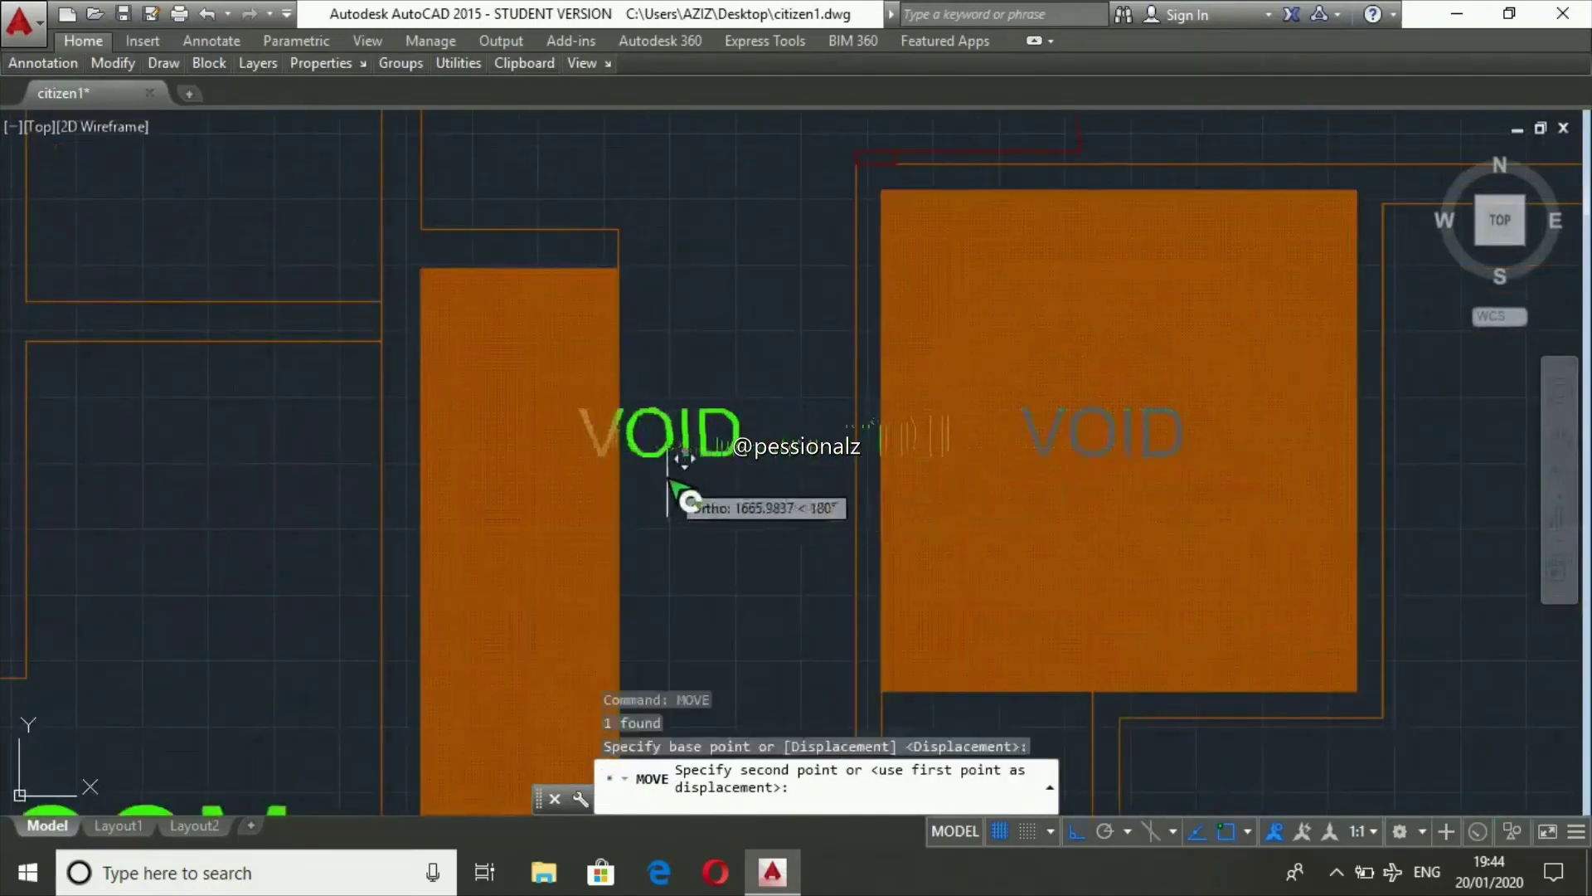
{"action": "left_click", "coordinate": [525, 480]}
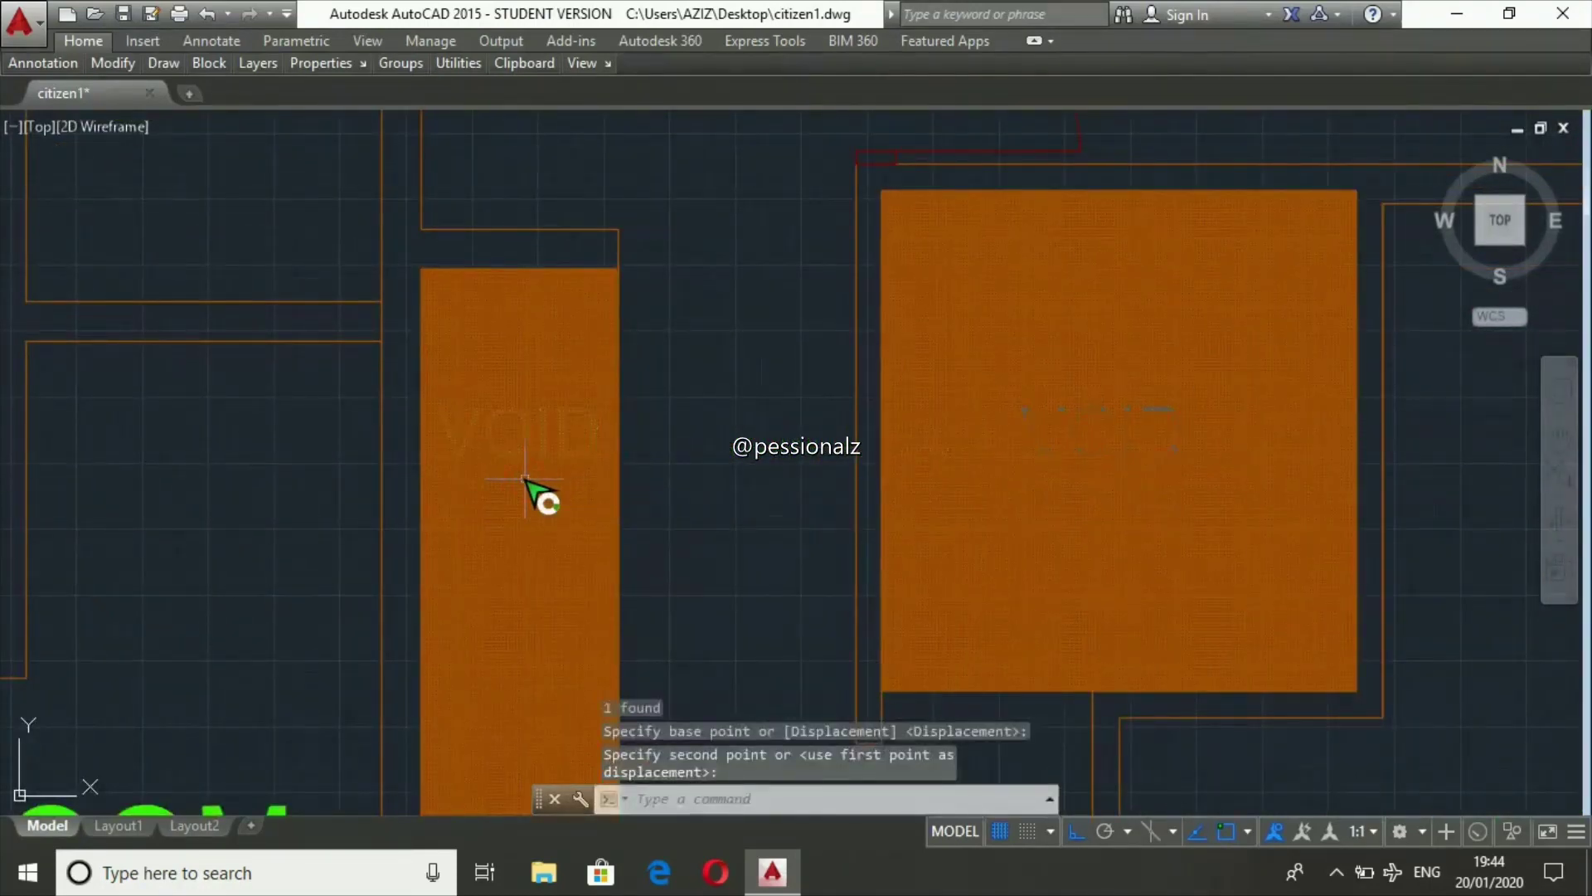
{"action": "left_click", "coordinate": [525, 480]}
{"action": "type", "text": "u"}
{"action": "key", "text": "Return"}
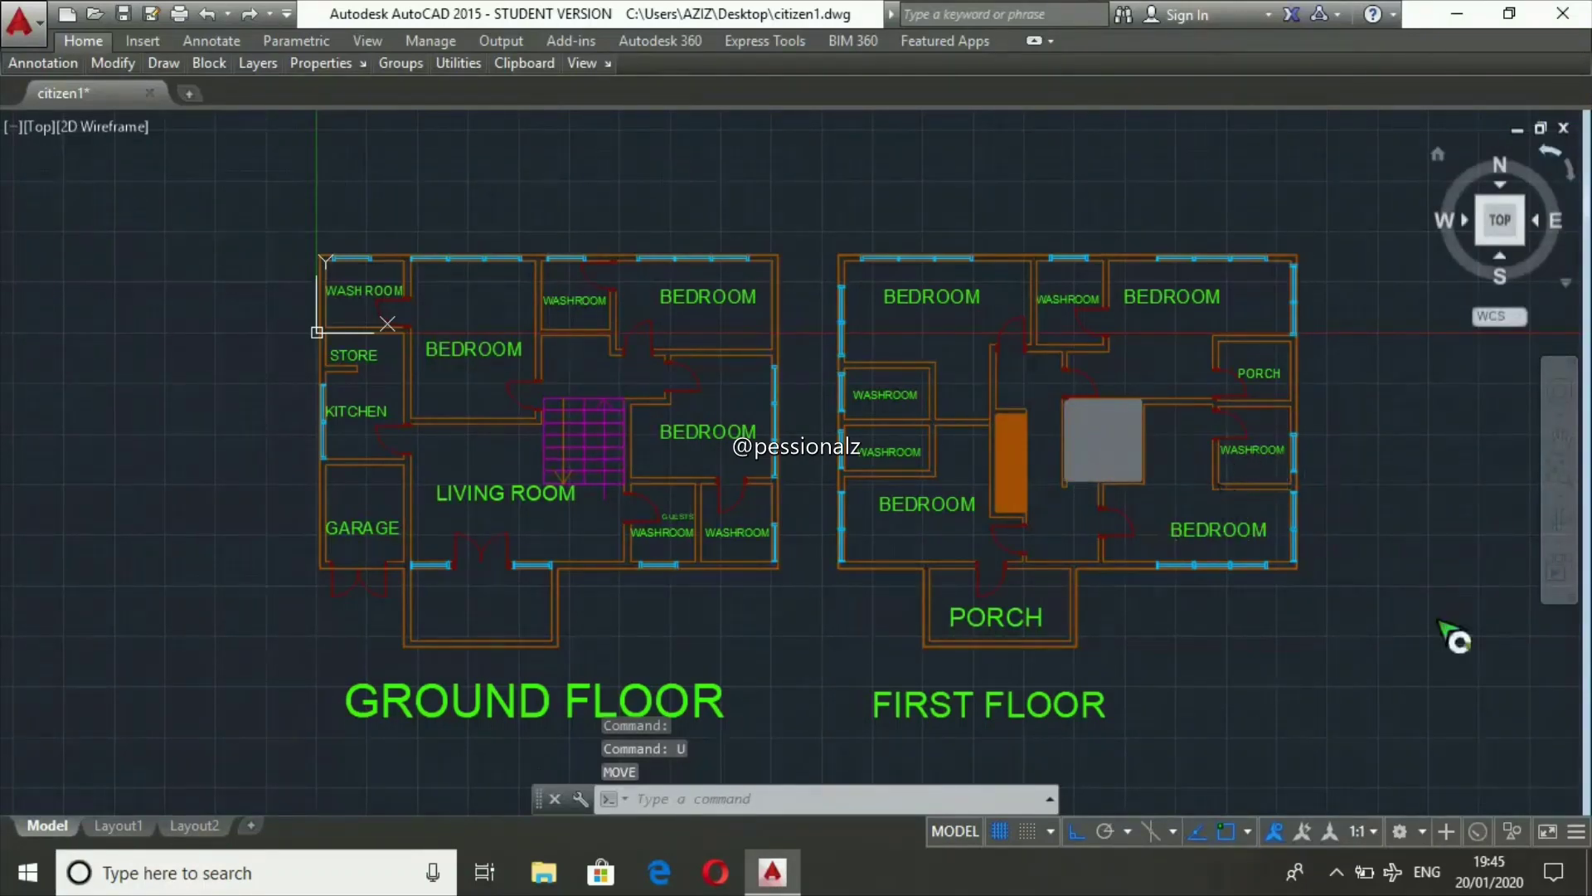
{"action": "key", "text": "Escape"}
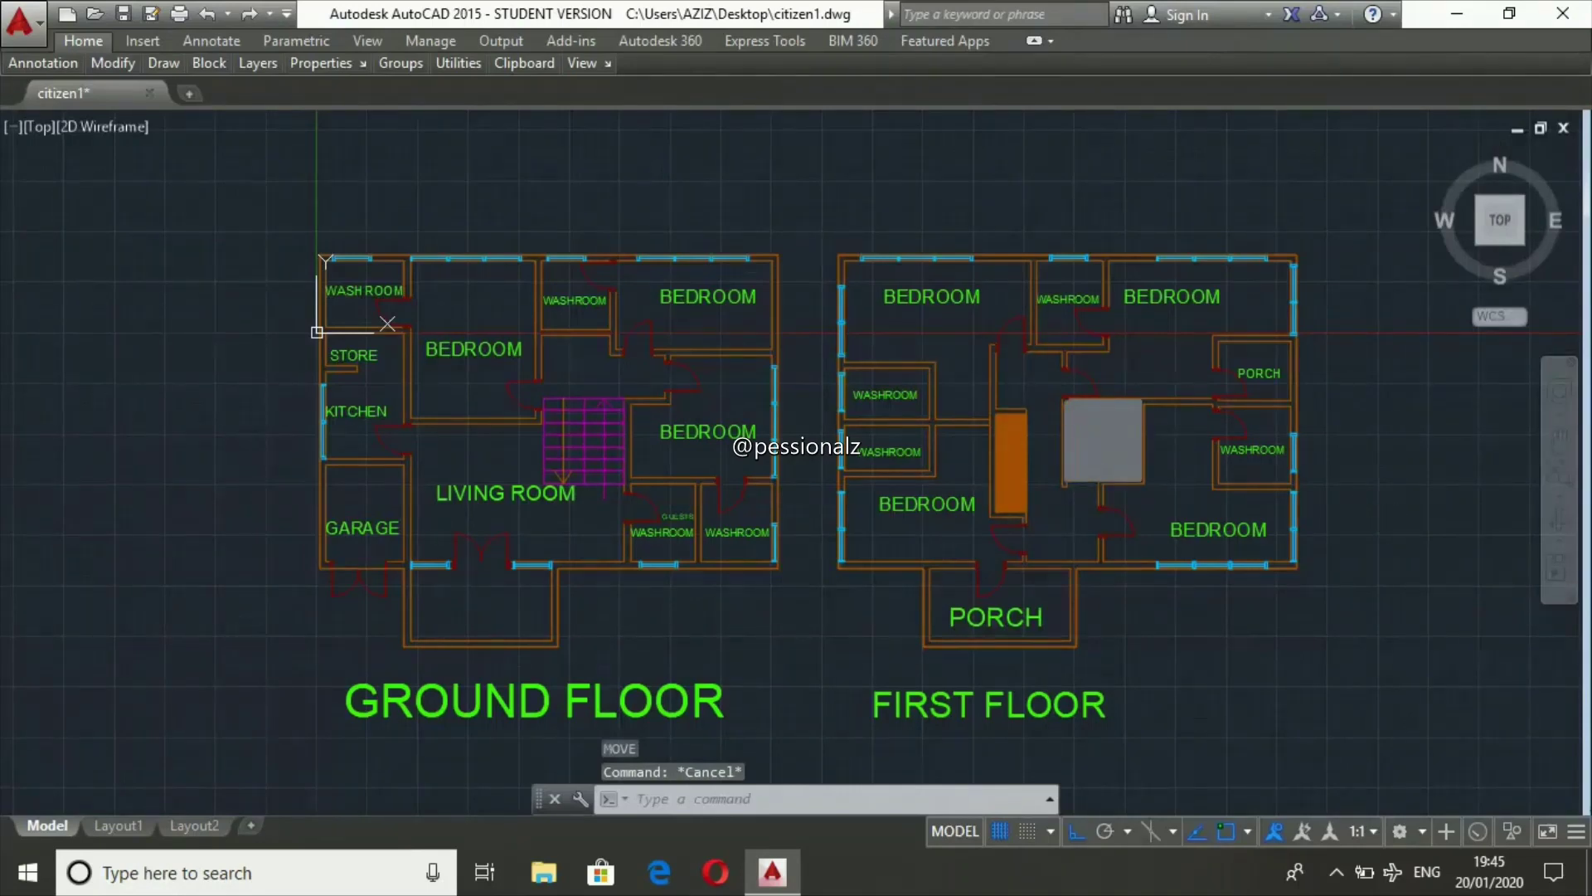
{"action": "key", "text": "Escape"}
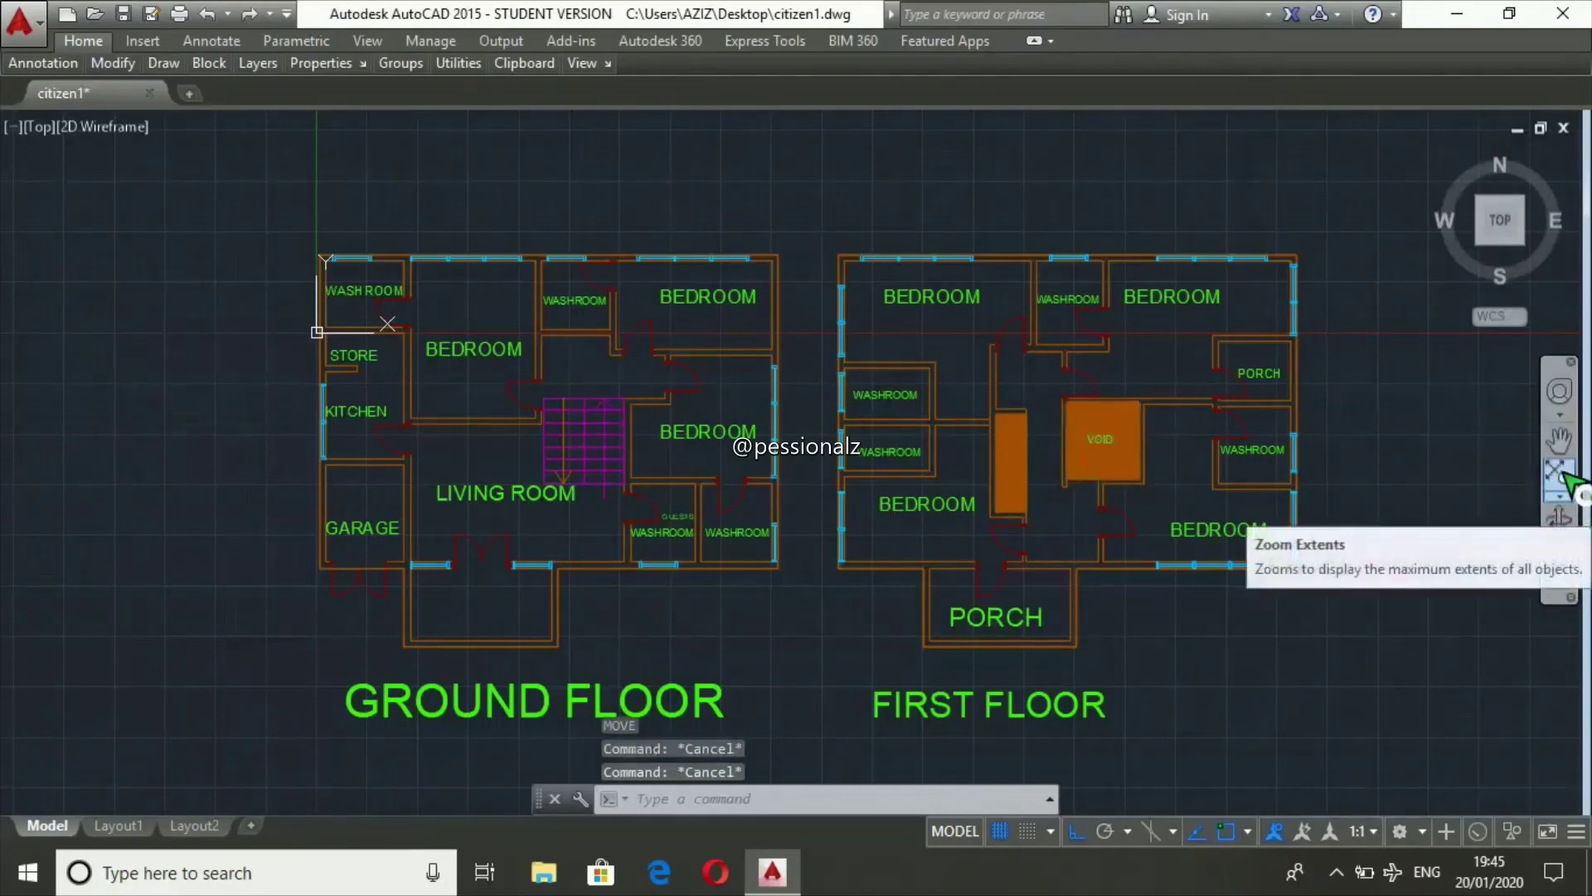
{"action": "left_click", "coordinate": [1559, 439]}
{"action": "left_click_drag", "start_coordinate": [1268, 515], "coordinate": [1233, 526]}
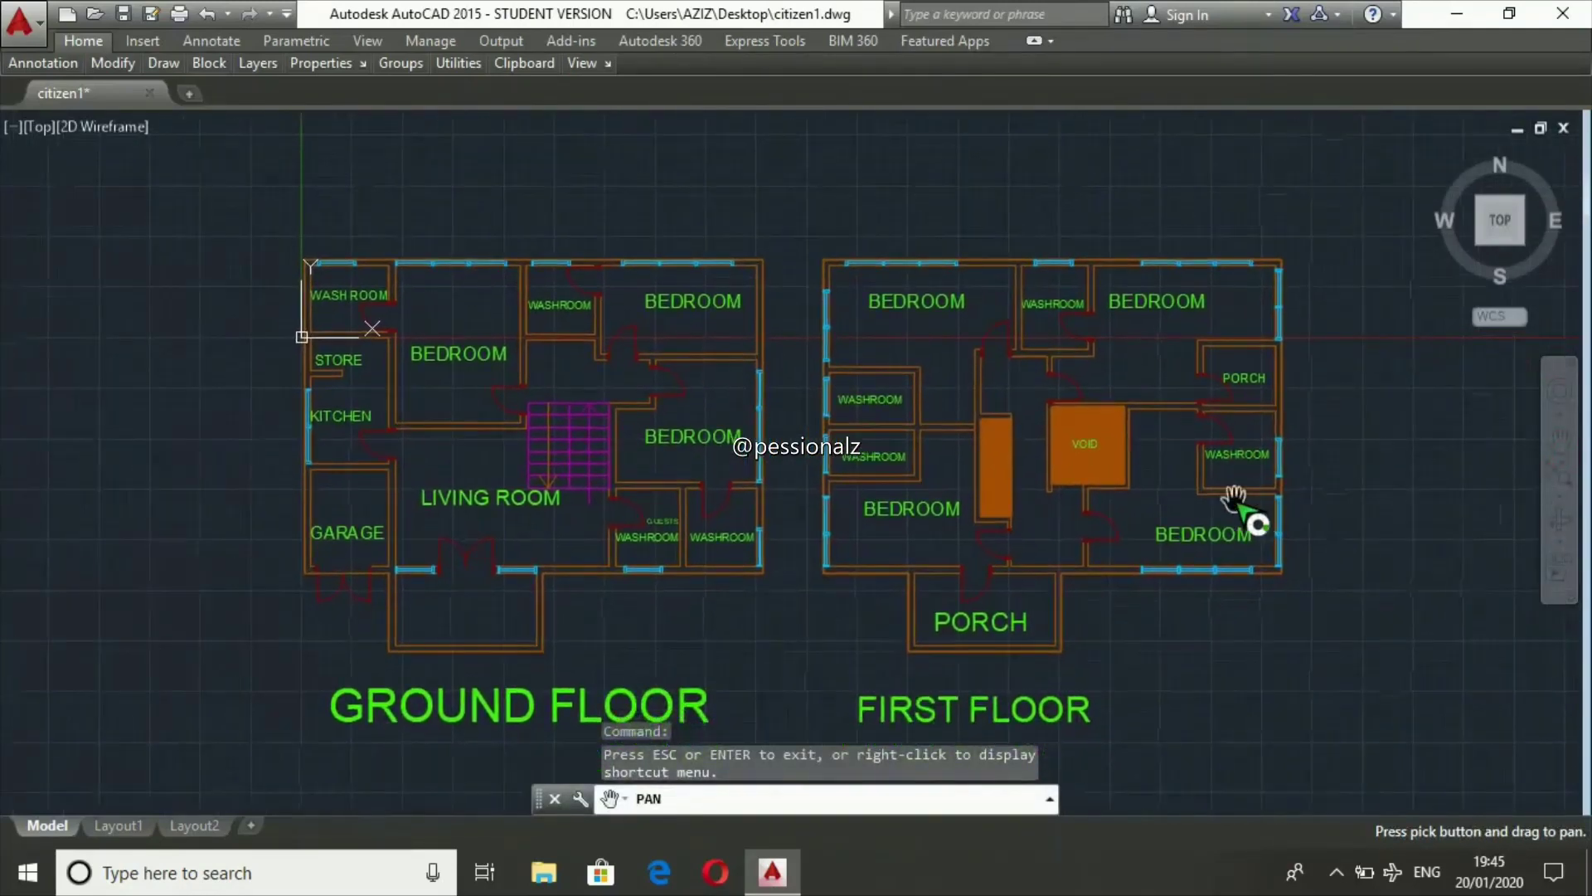
{"action": "scroll", "coordinate": [1239, 506], "scroll_direction": "up", "scroll_amount": 5}
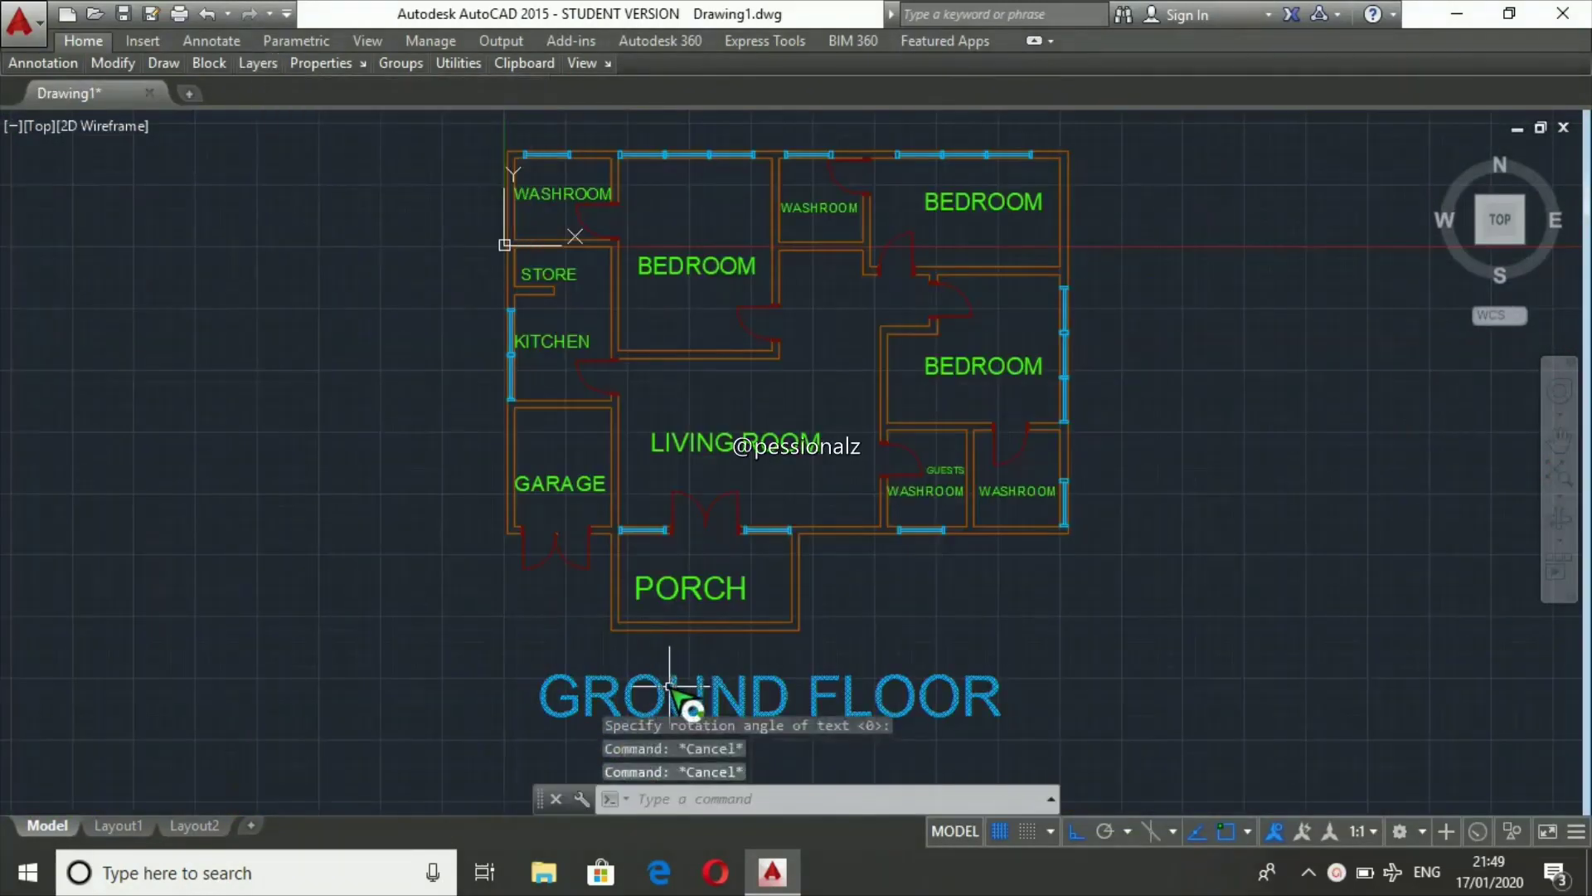
- Move the GROUND FLOOR title onto the texts layer so it shows green
{"action": "left_click", "coordinate": [255, 63]}
{"action": "left_click", "coordinate": [540, 91]}
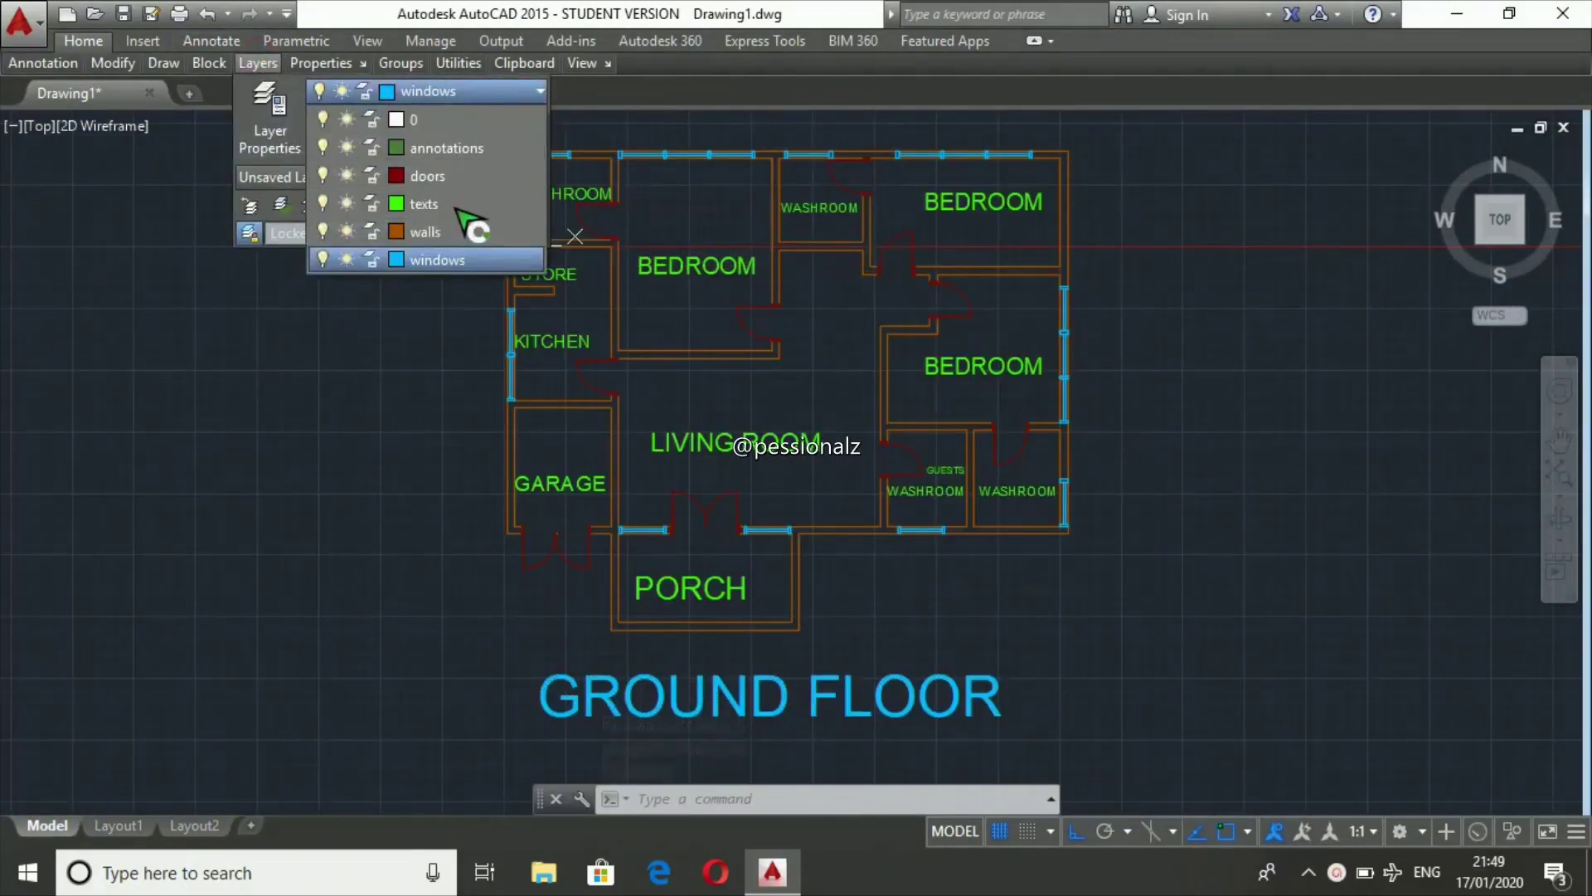
{"action": "left_click", "coordinate": [464, 255]}
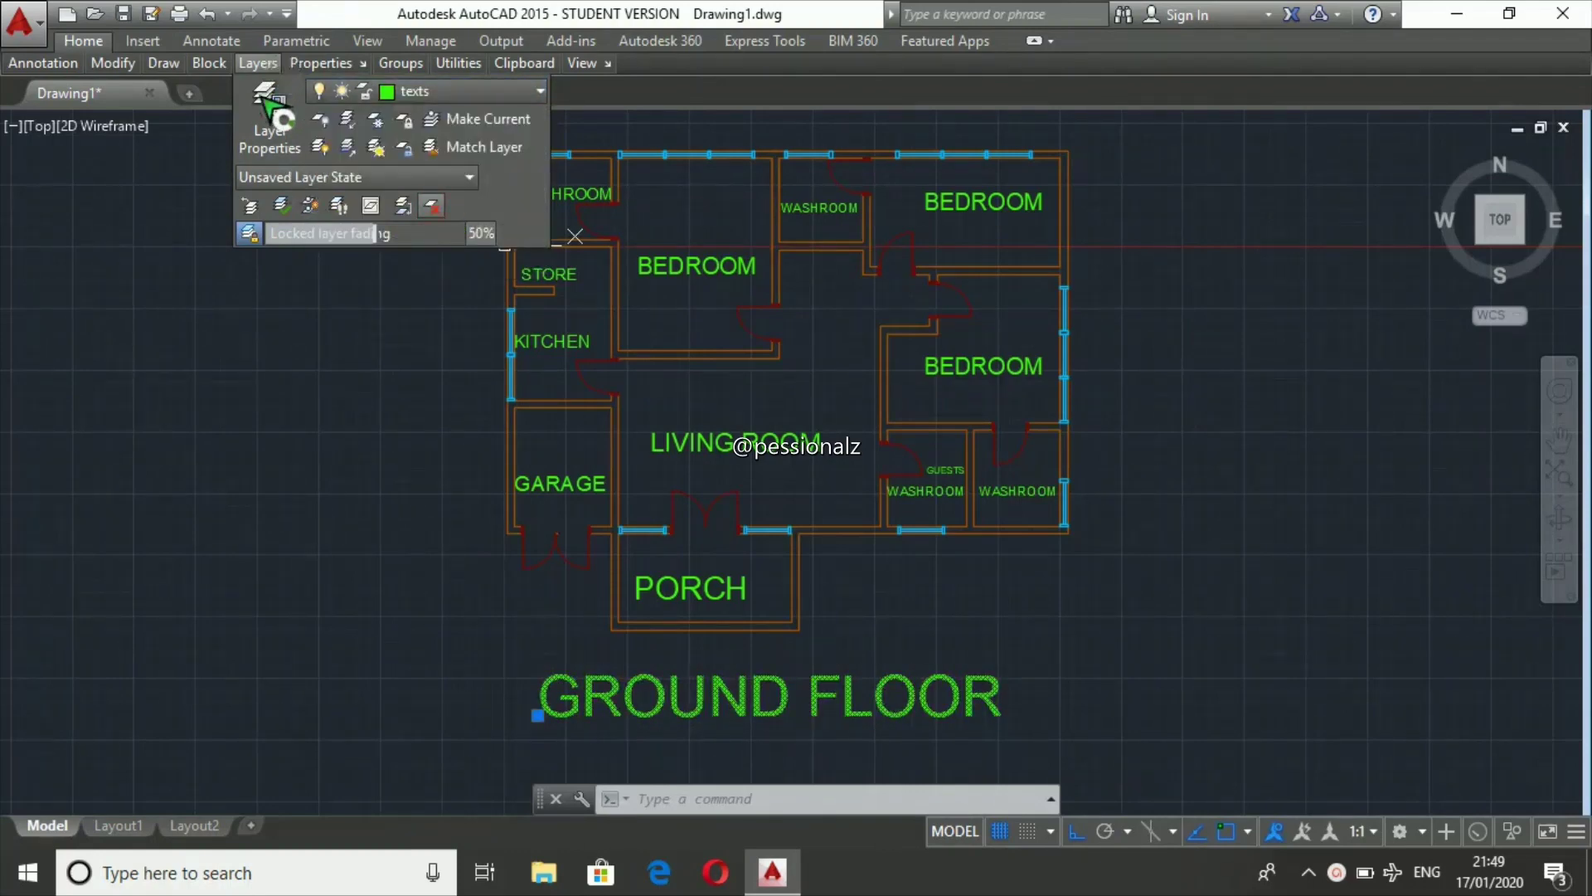
{"action": "left_click", "coordinate": [432, 205]}
{"action": "key", "text": "Escape"}
{"action": "key", "text": "Escape"}
{"action": "key", "text": "Escape"}
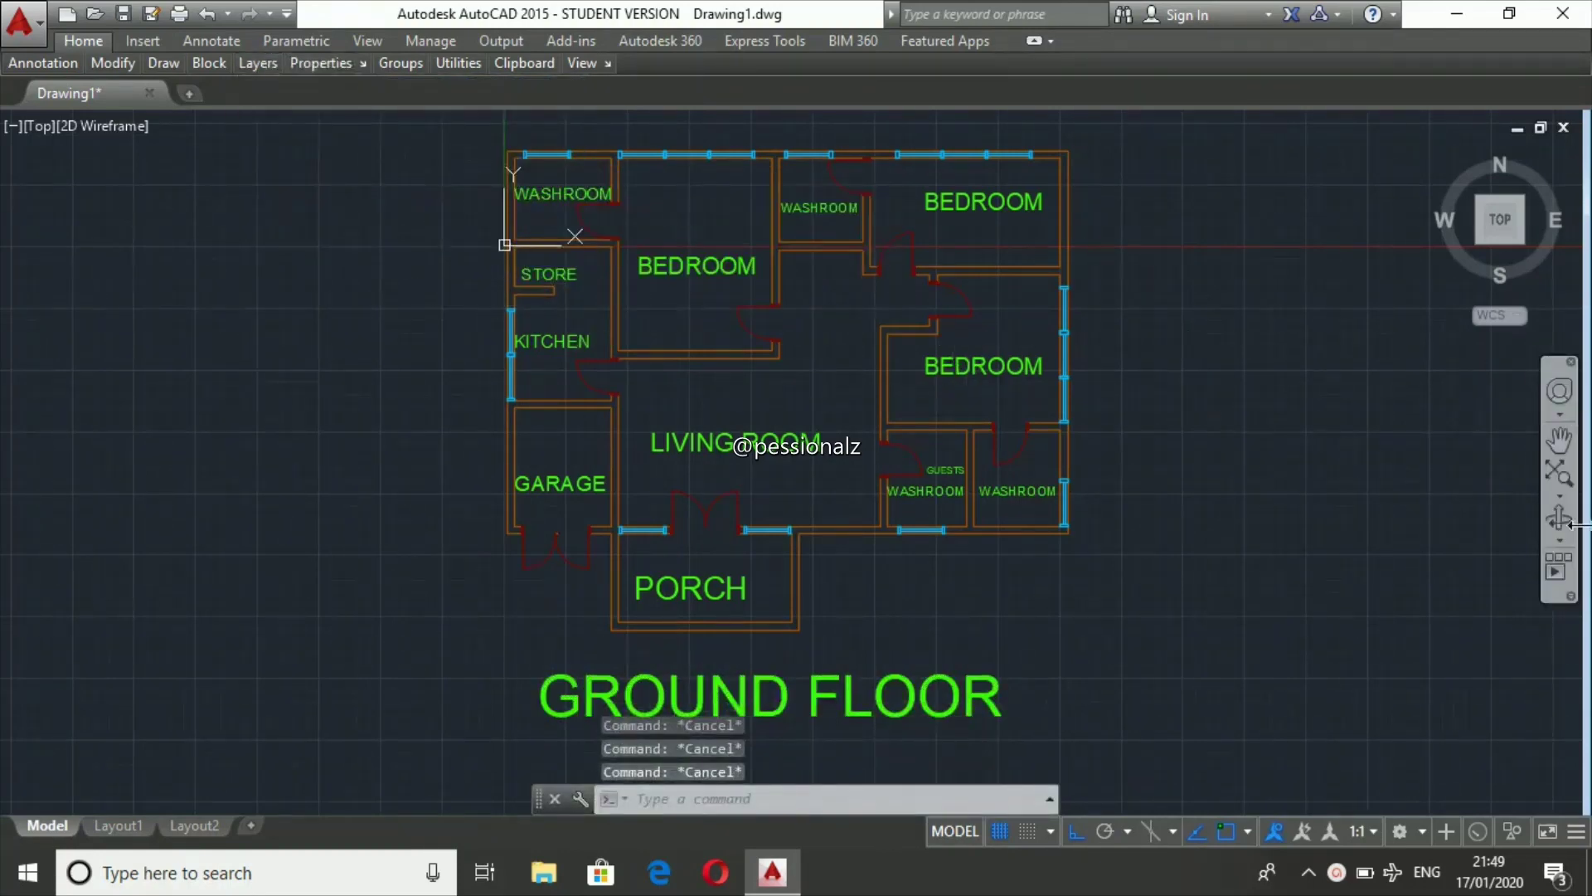